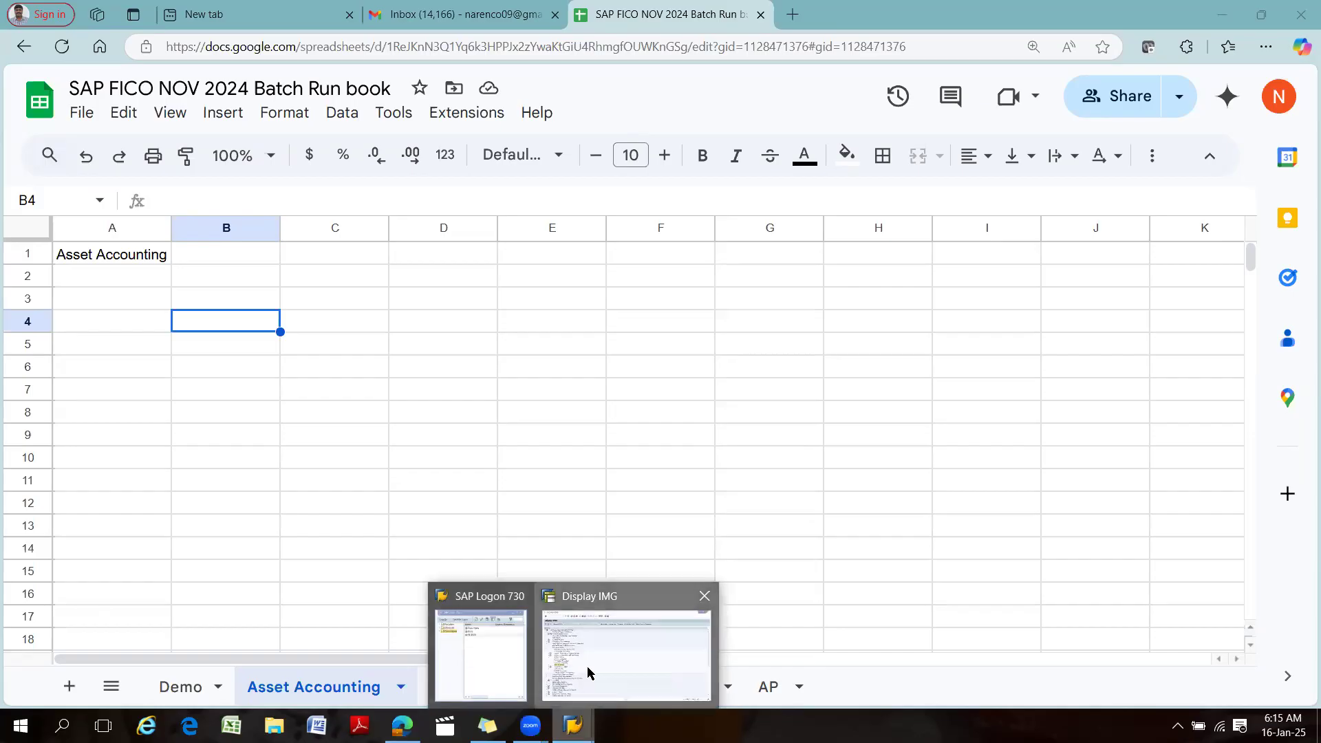
In the SAP implementation guide, expand Asset Accounting, Organizational Structures and Asset Classes, and open Specify Account Determination.
left_click(49, 426)
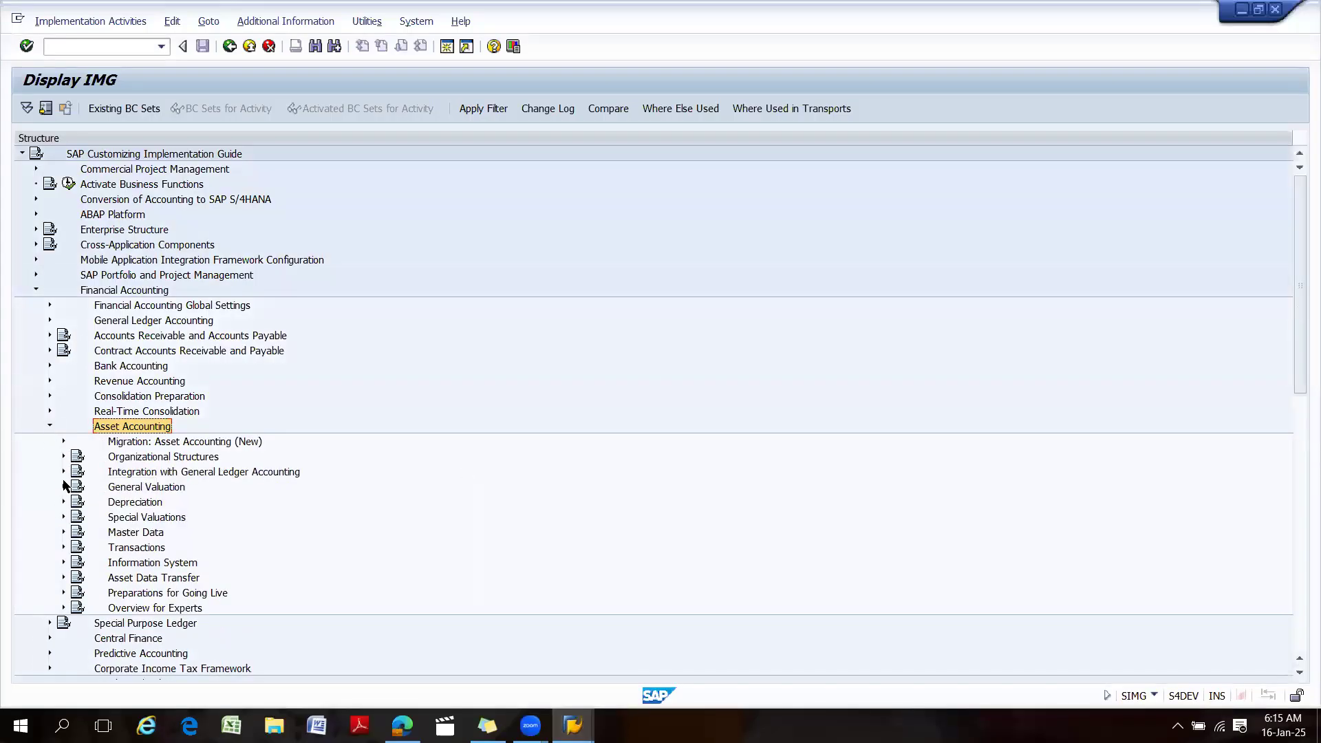
left_click(62, 457)
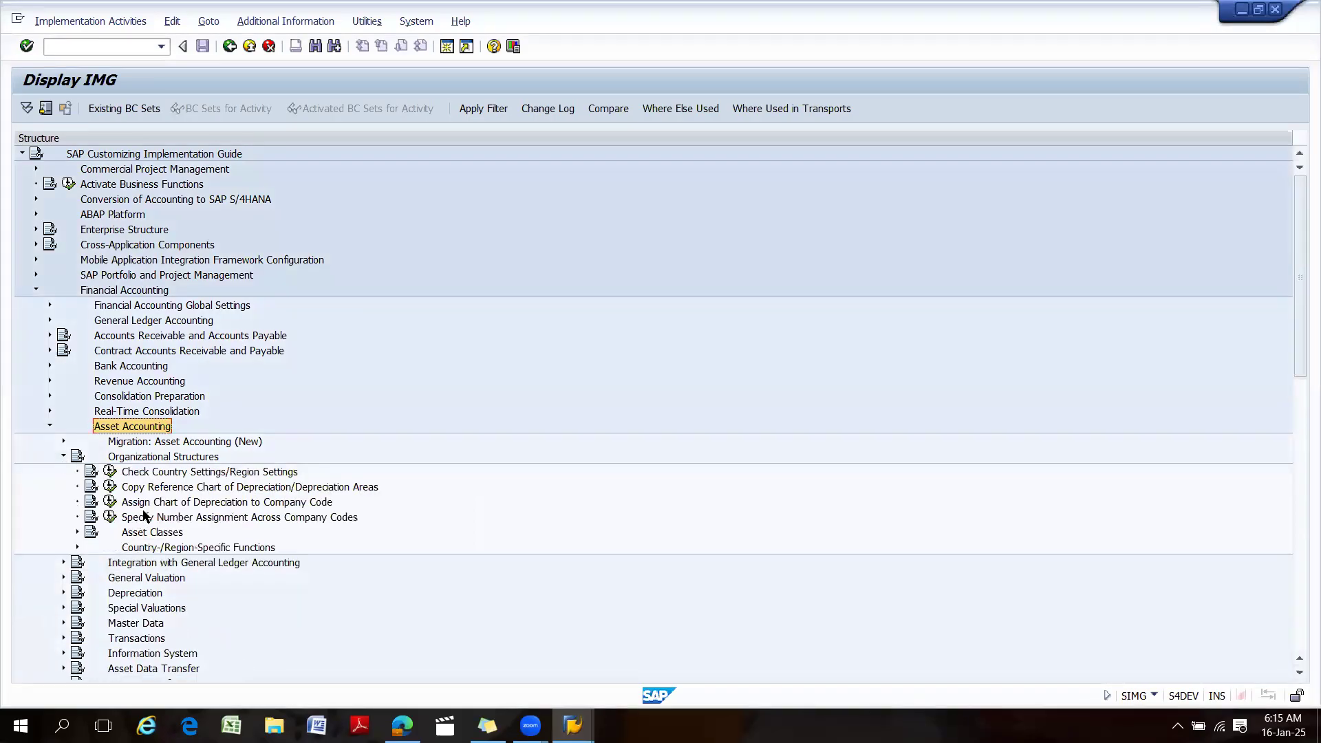
left_click(77, 533)
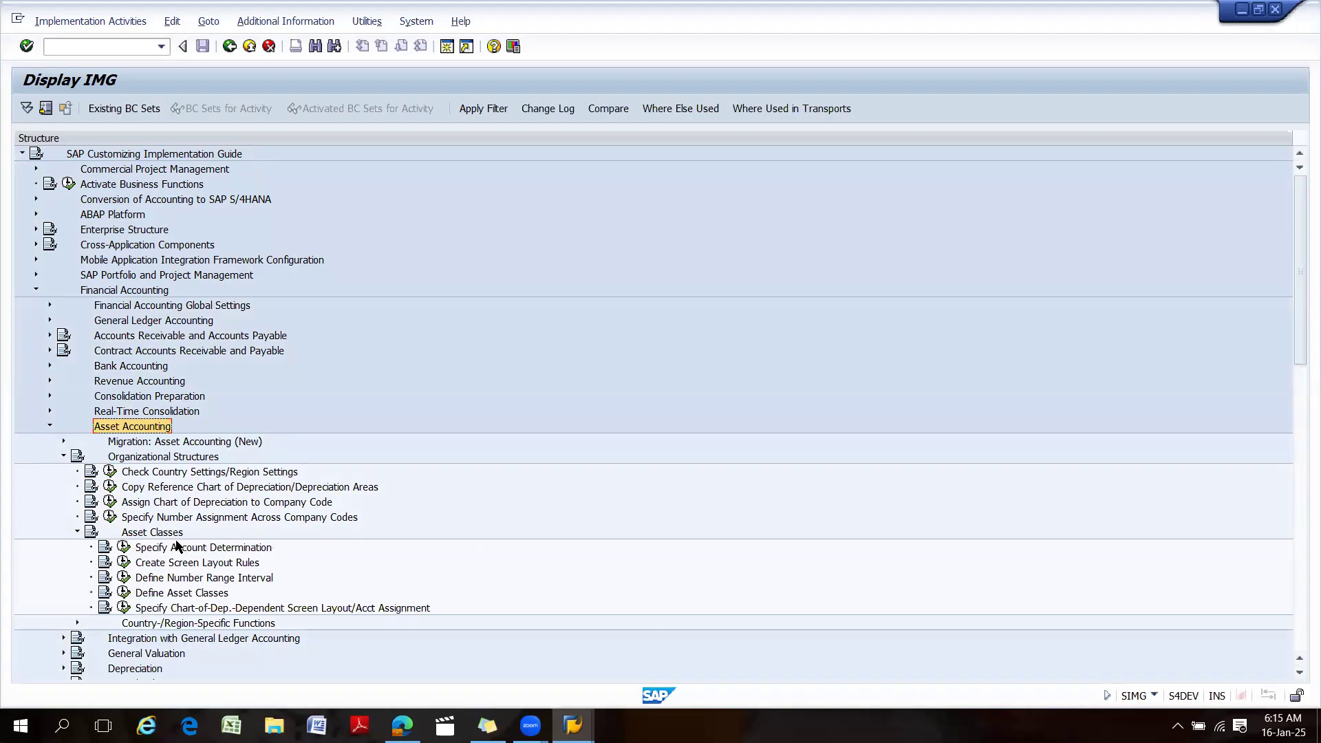
scroll(177, 547, "down", 2)
left_click(124, 488)
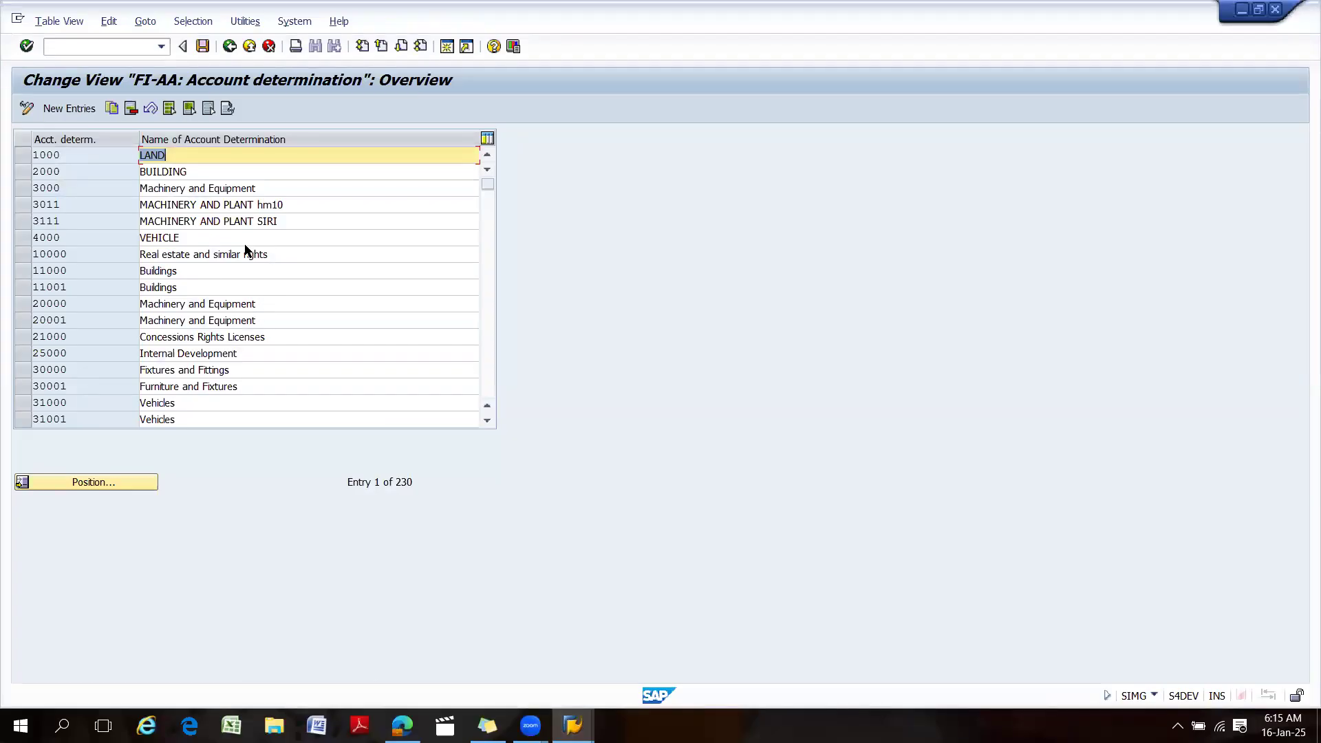
Copy the account determination name LAND into cell B1 of the Asset Accounting sheet in Google Sheets.
left_click_drag(187, 152, 124, 153)
key("ctrl+c")
left_click(124, 155)
left_click_drag(238, 366, 89, 361)
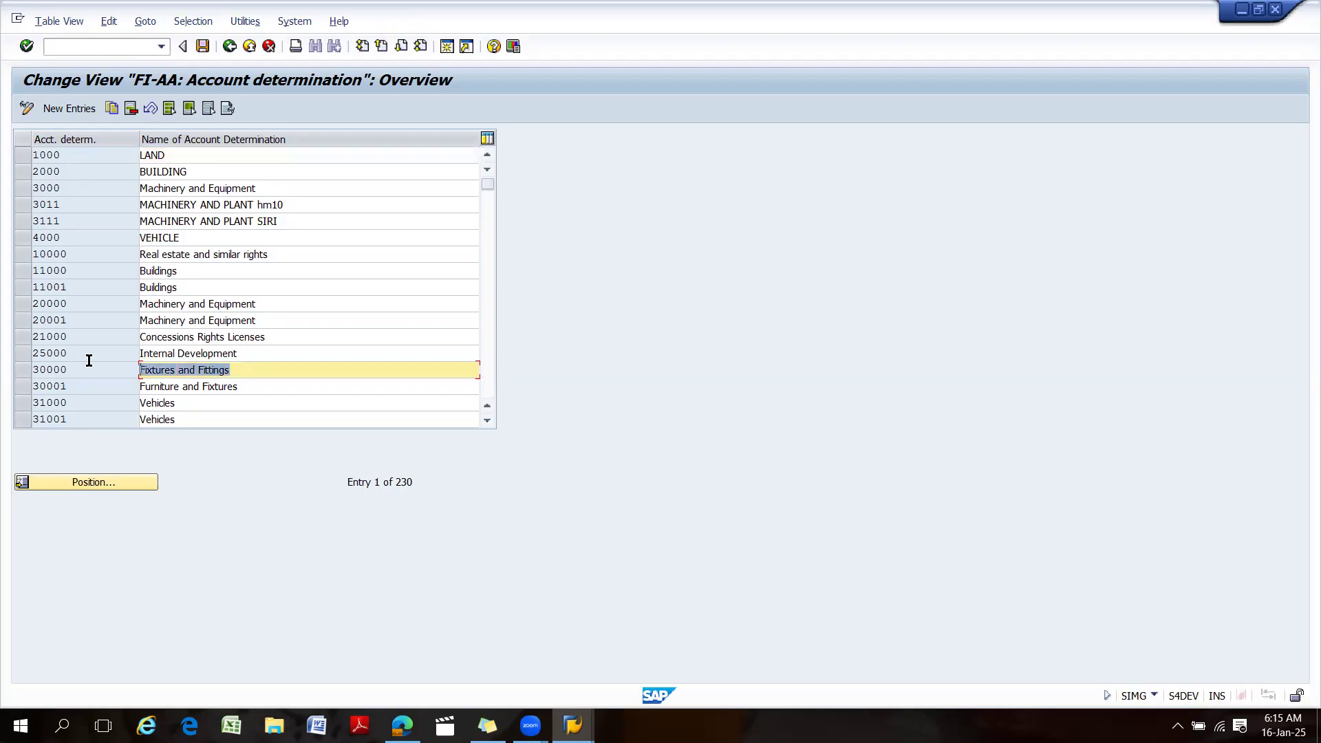
left_click(187, 405)
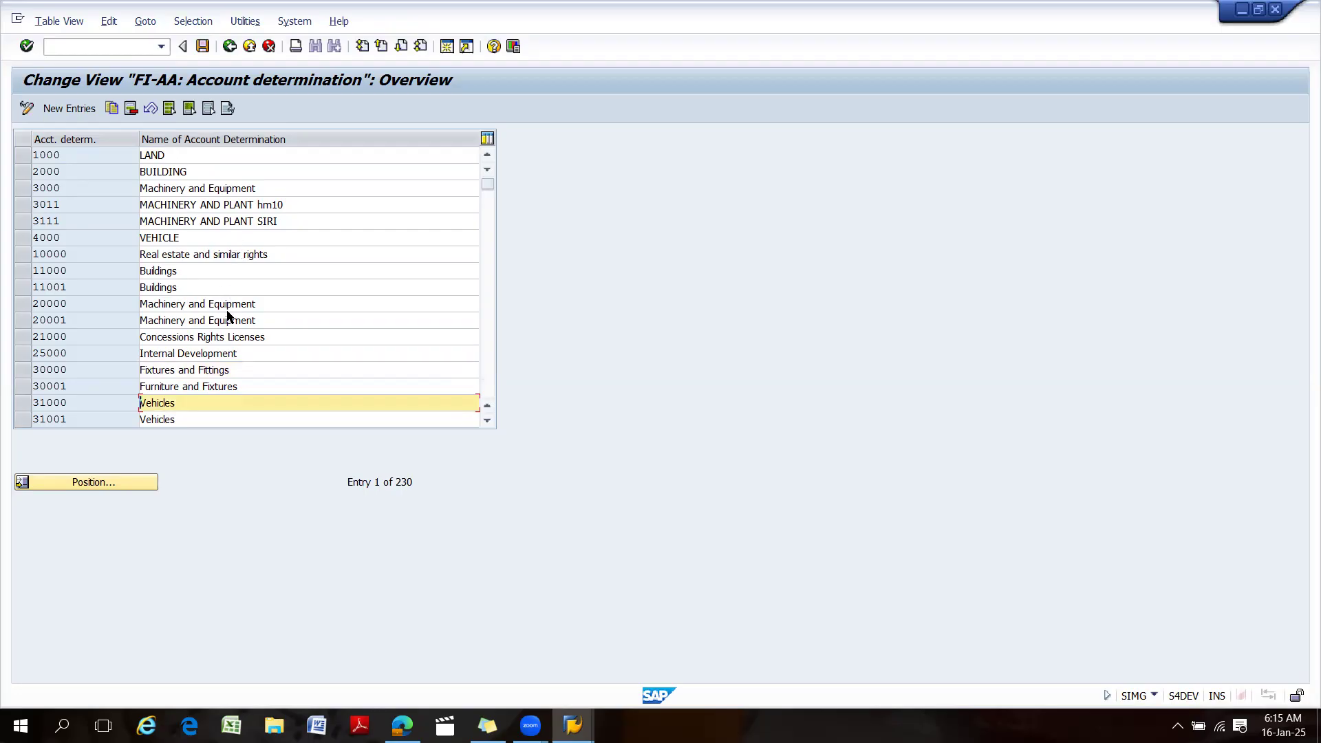
left_click(180, 155)
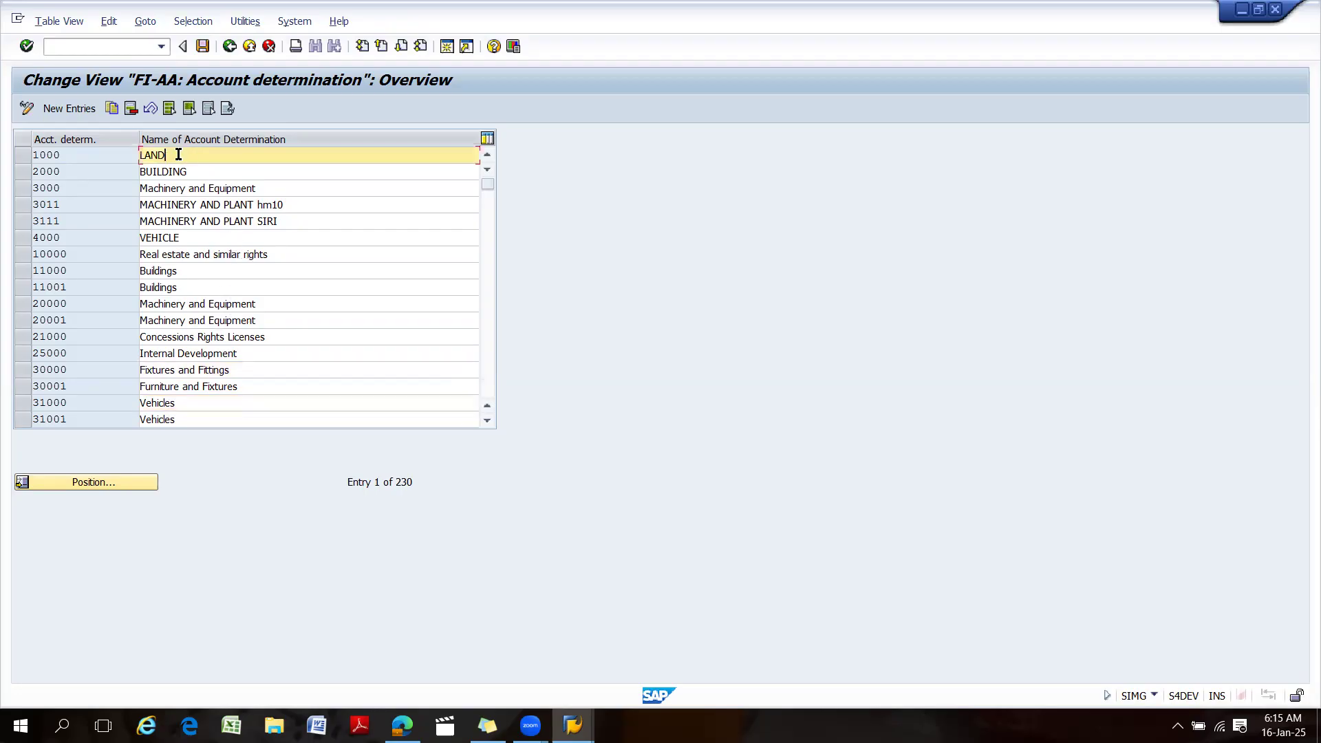
key("alt+Tab")
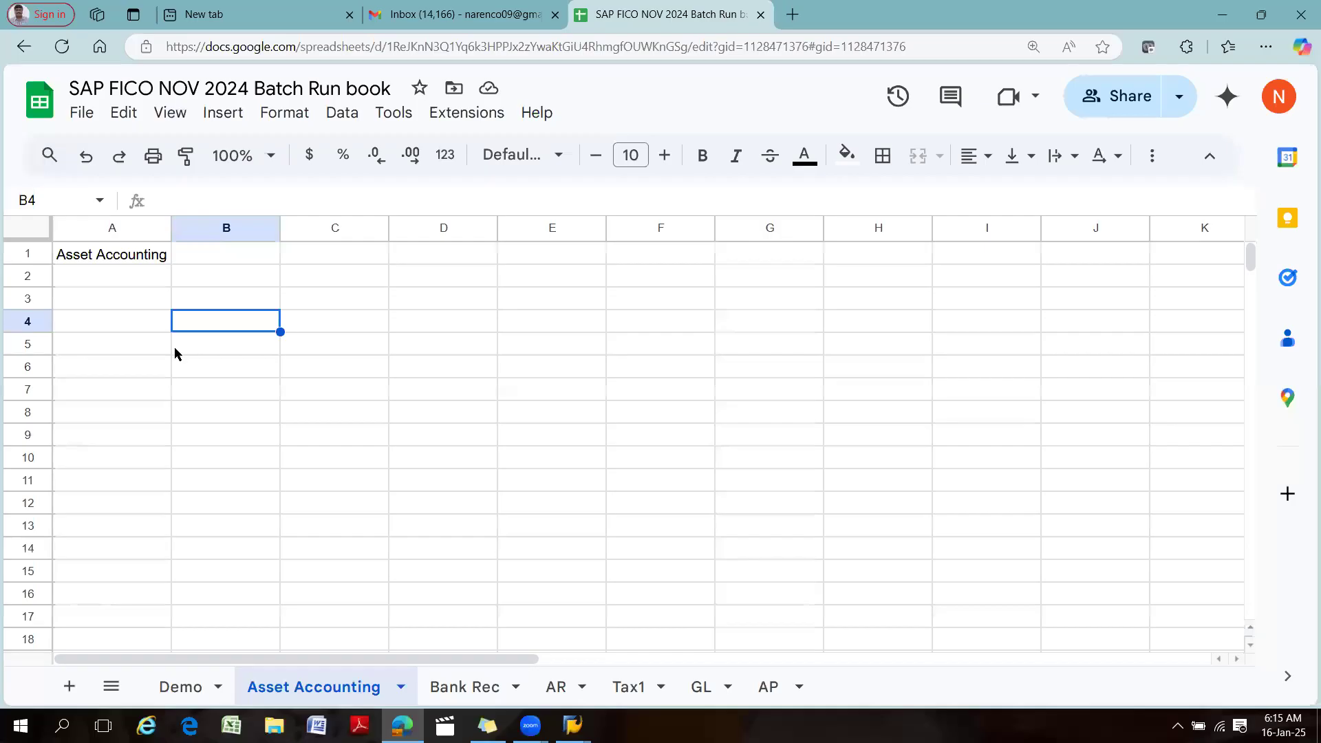
left_click(204, 256)
key("ctrl+v")
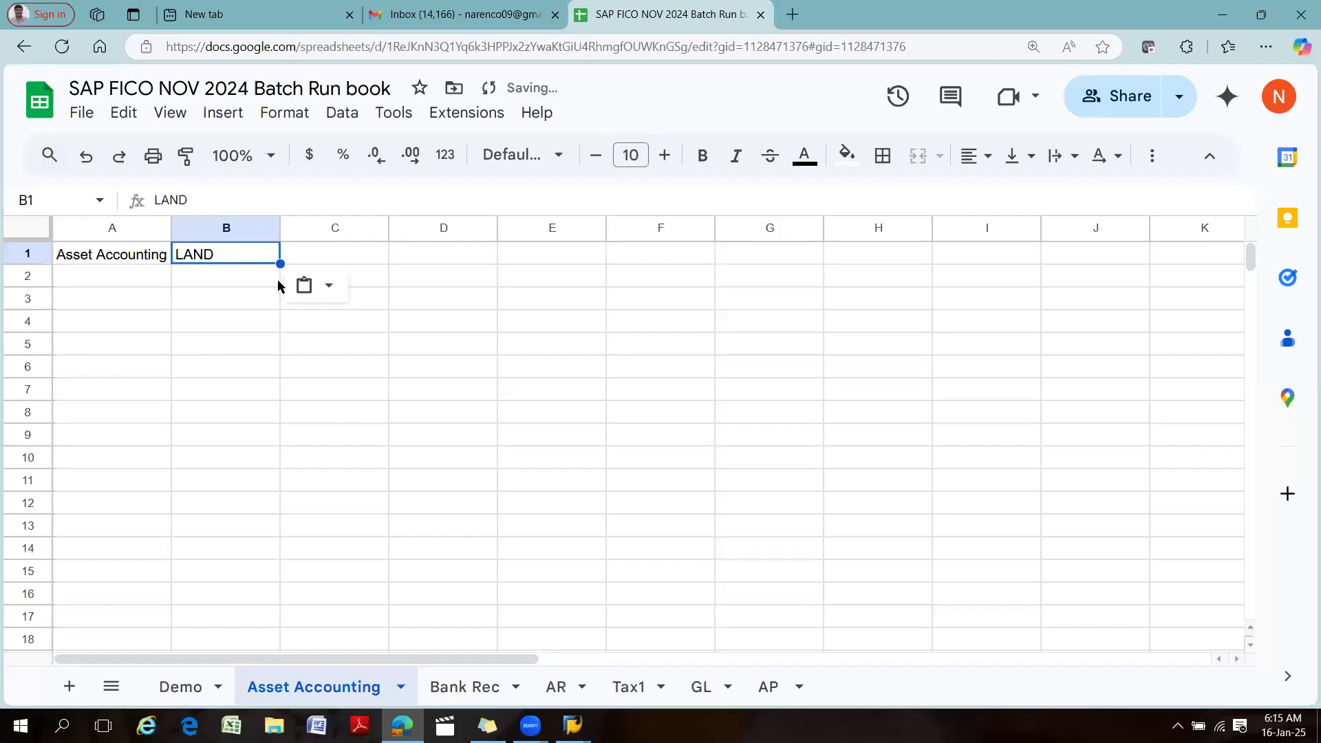
Copy the name BUILDING from the SAP account determination list into cell C1 of the Google Sheets run book.
key("alt+Tab")
left_click_drag(232, 172, 124, 179)
key("ctrl+c")
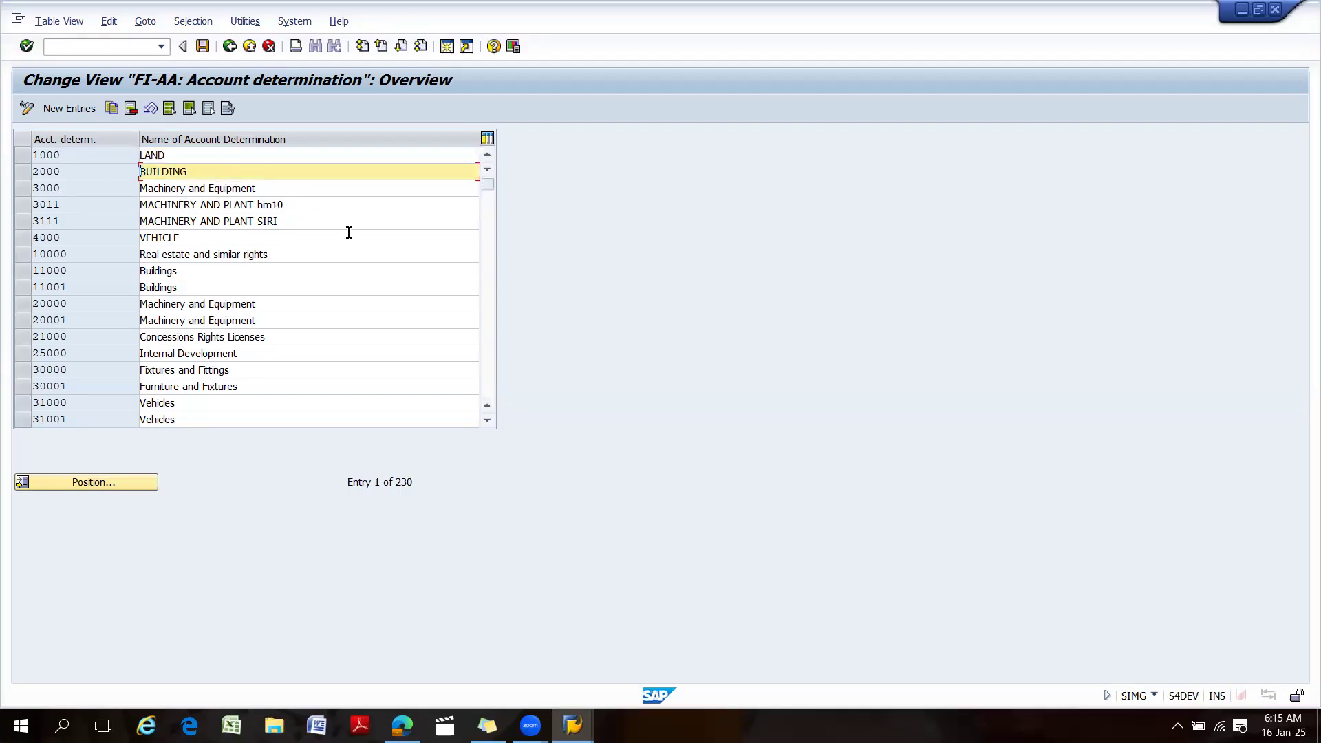
key("alt+Tab")
left_click(325, 256)
key("ctrl+v")
Copy Machinery and Equipment from the SAP account determination list into cell D1 of the Google Sheets run book.
key("alt+Tab")
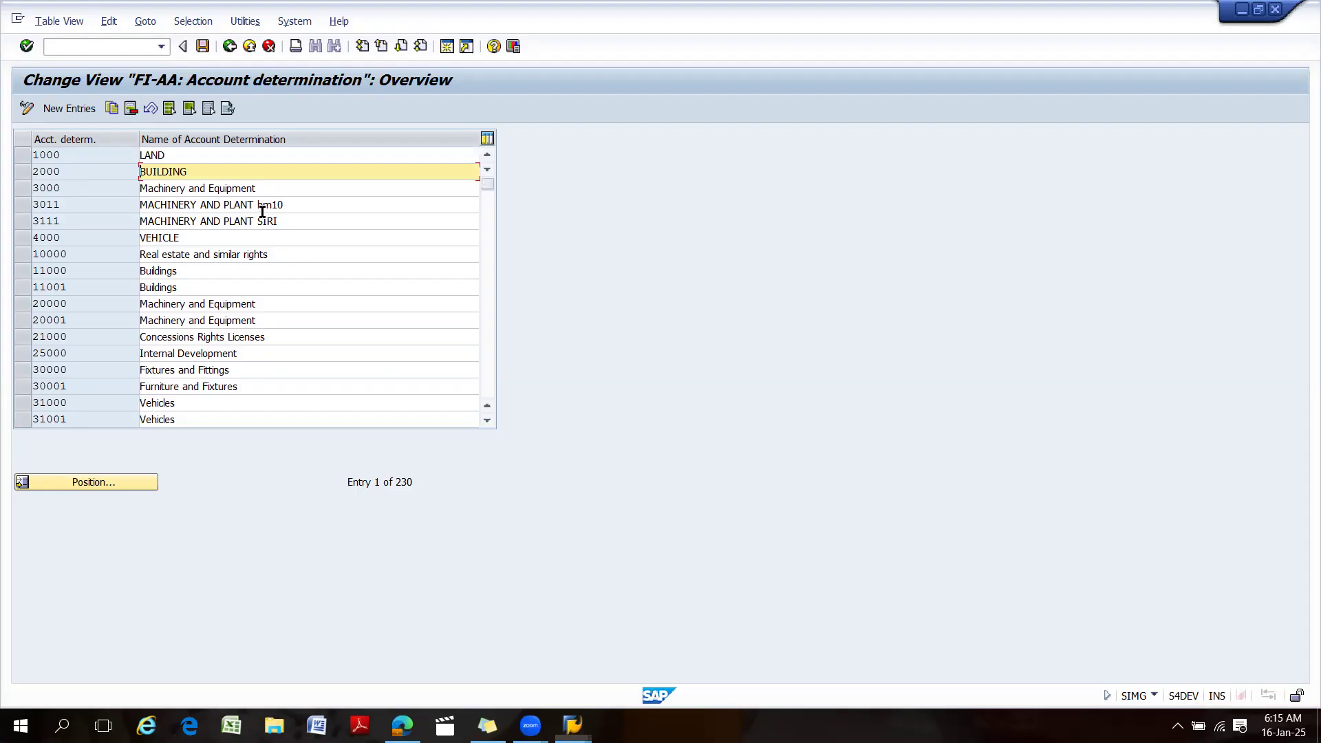
left_click_drag(266, 187, 122, 187)
key("ctrl+c")
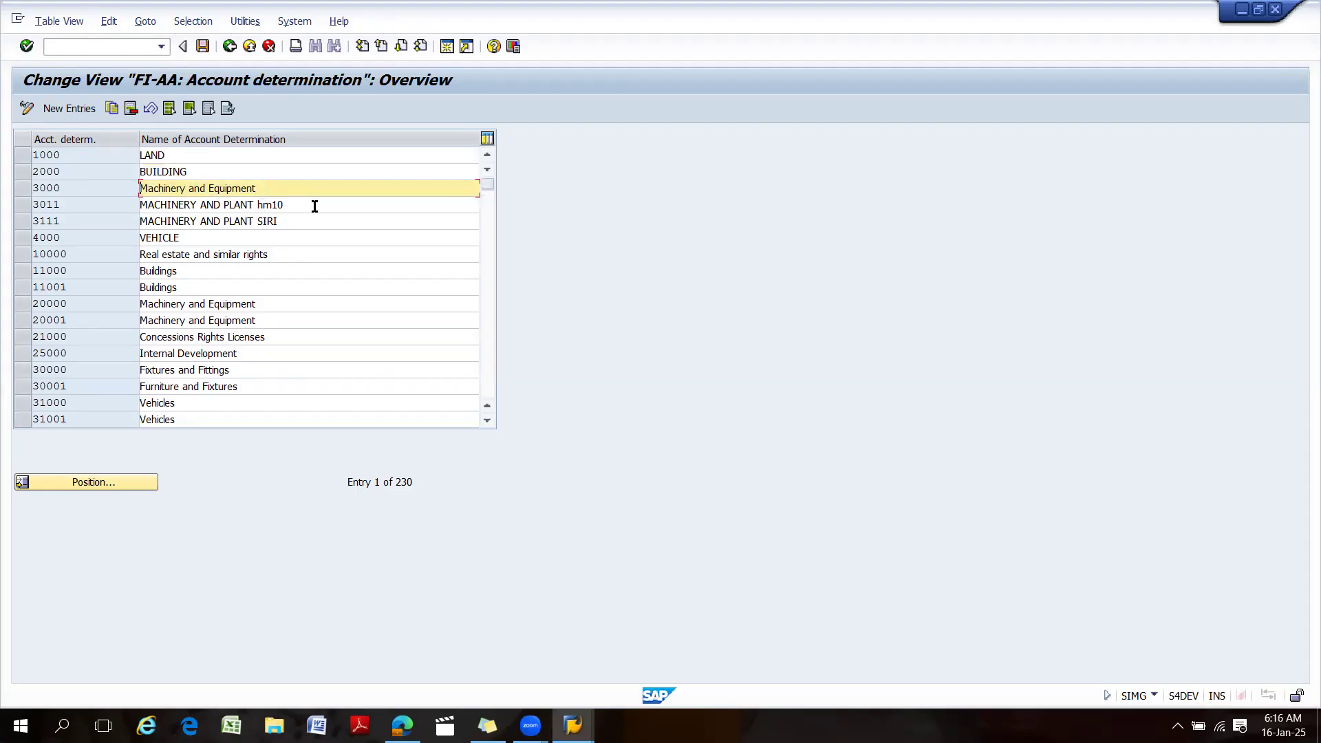
key("alt+Tab")
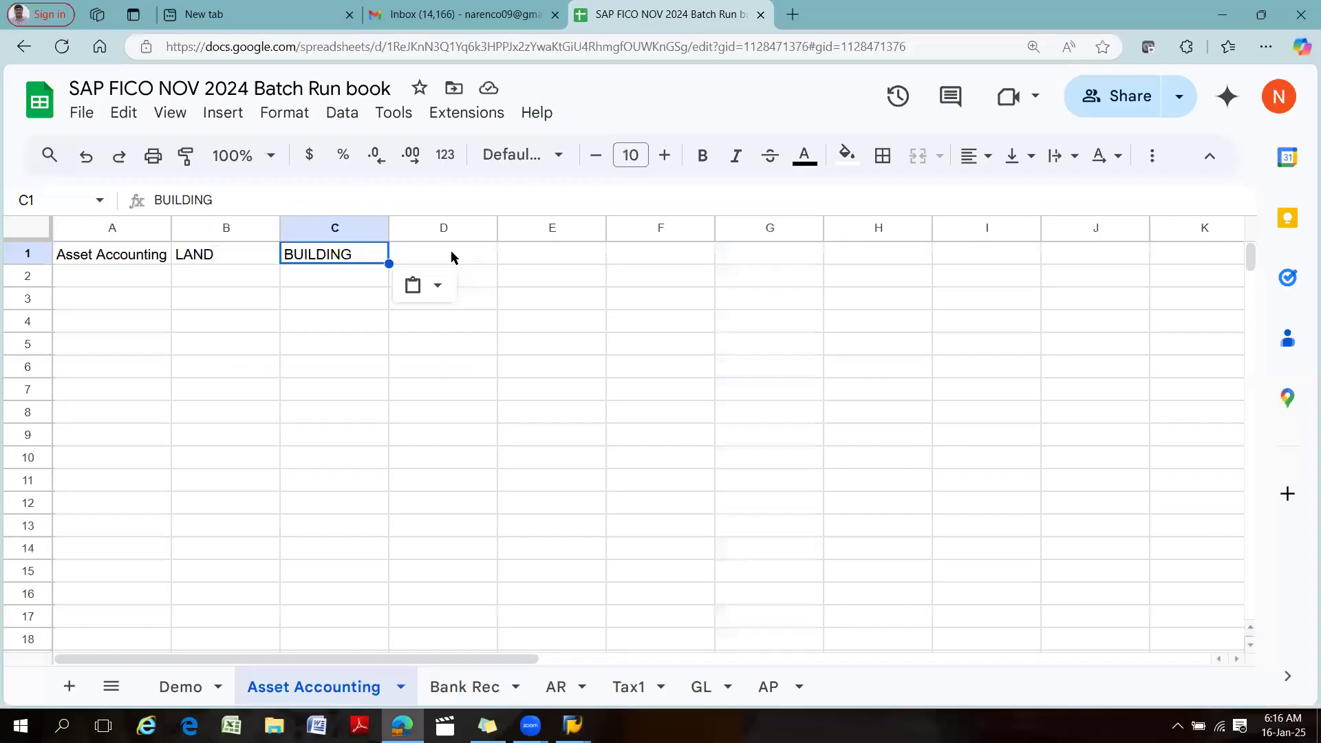
left_click(448, 256)
key("ctrl+v")
Copy Furniture and Fixtures from the SAP account determination list into cell E1 of the Google Sheets run book.
key("alt+Tab")
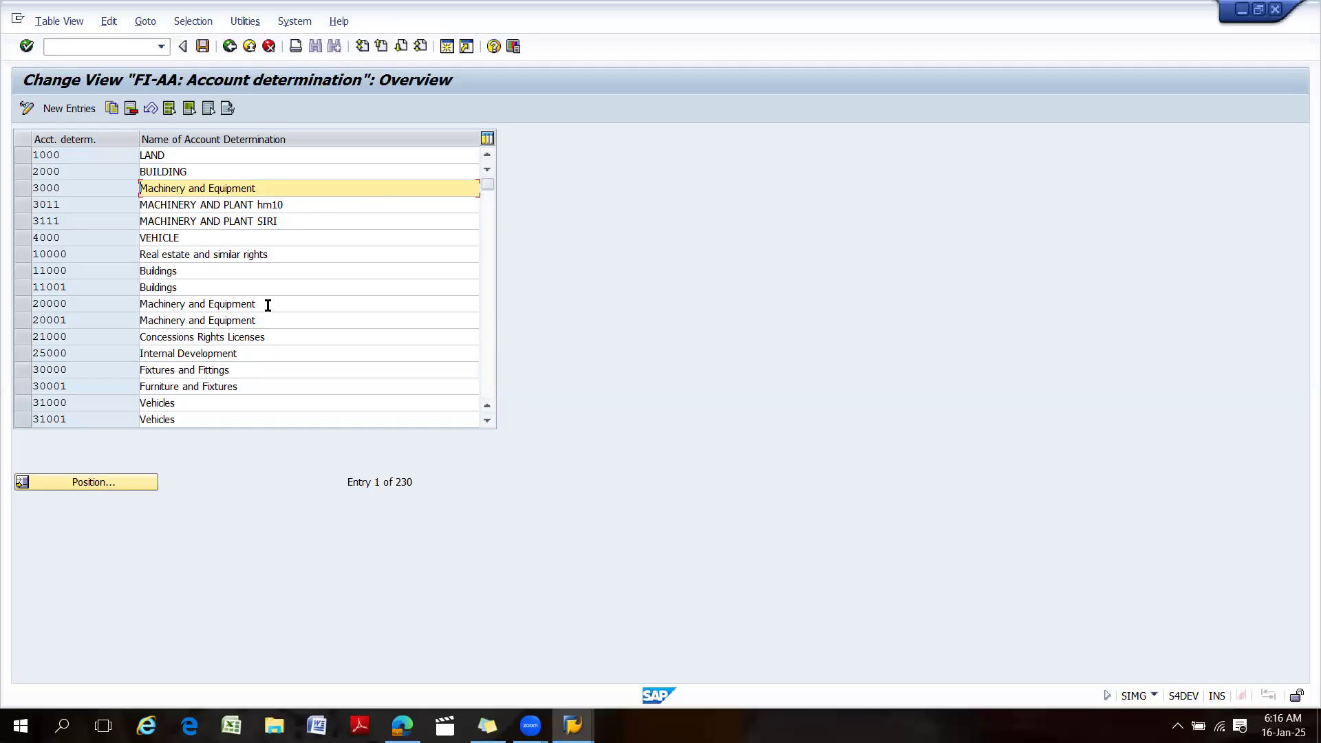
left_click(248, 370)
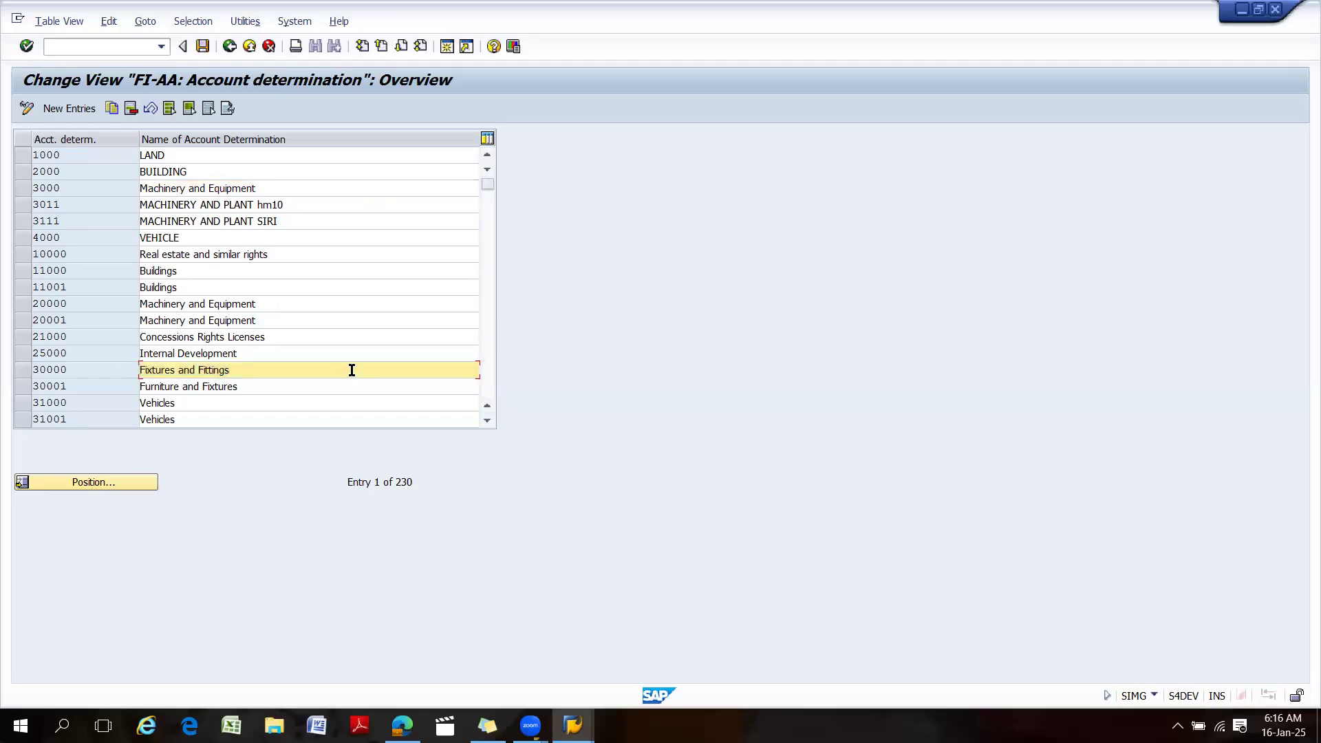
left_click(246, 392)
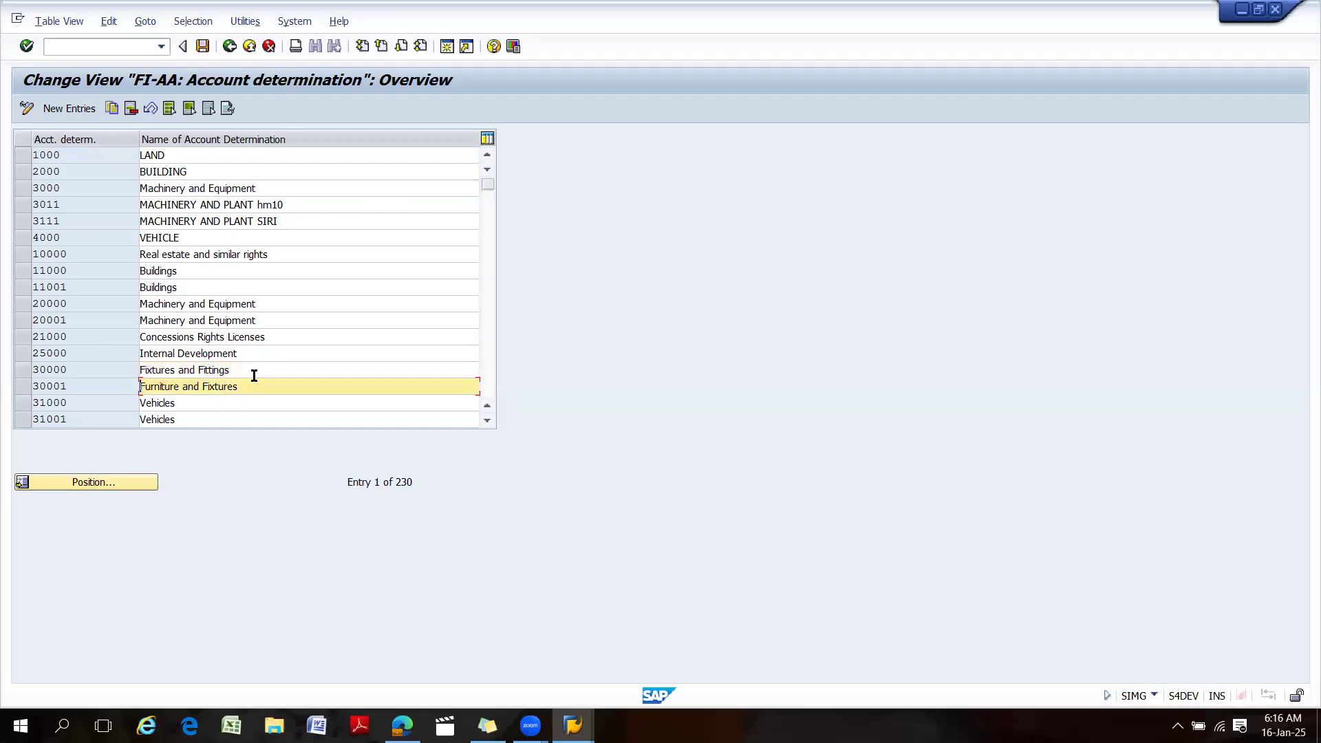
key("alt+Tab")
left_click(575, 253)
key("ctrl+v")
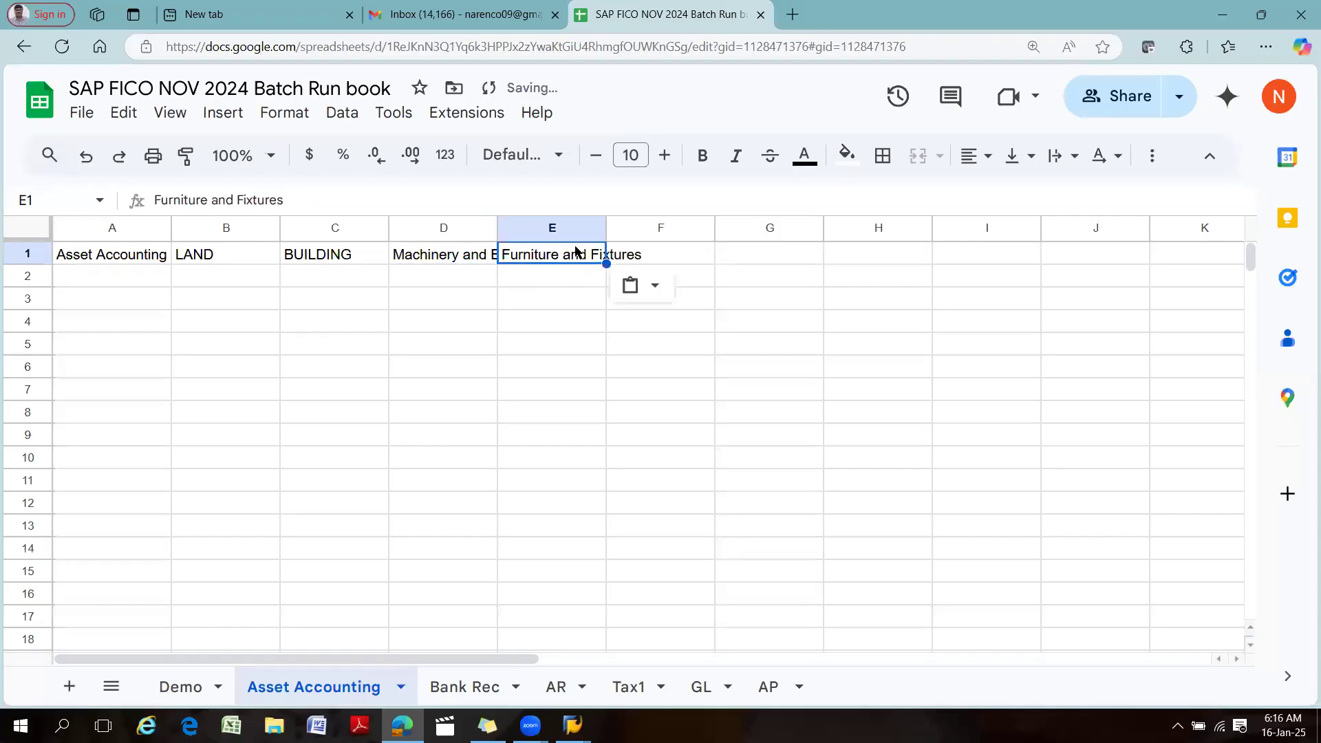
Copy Vehicles from the SAP account determination list into cell F1 of the Google Sheets run book.
key("alt+Tab")
left_click(183, 403)
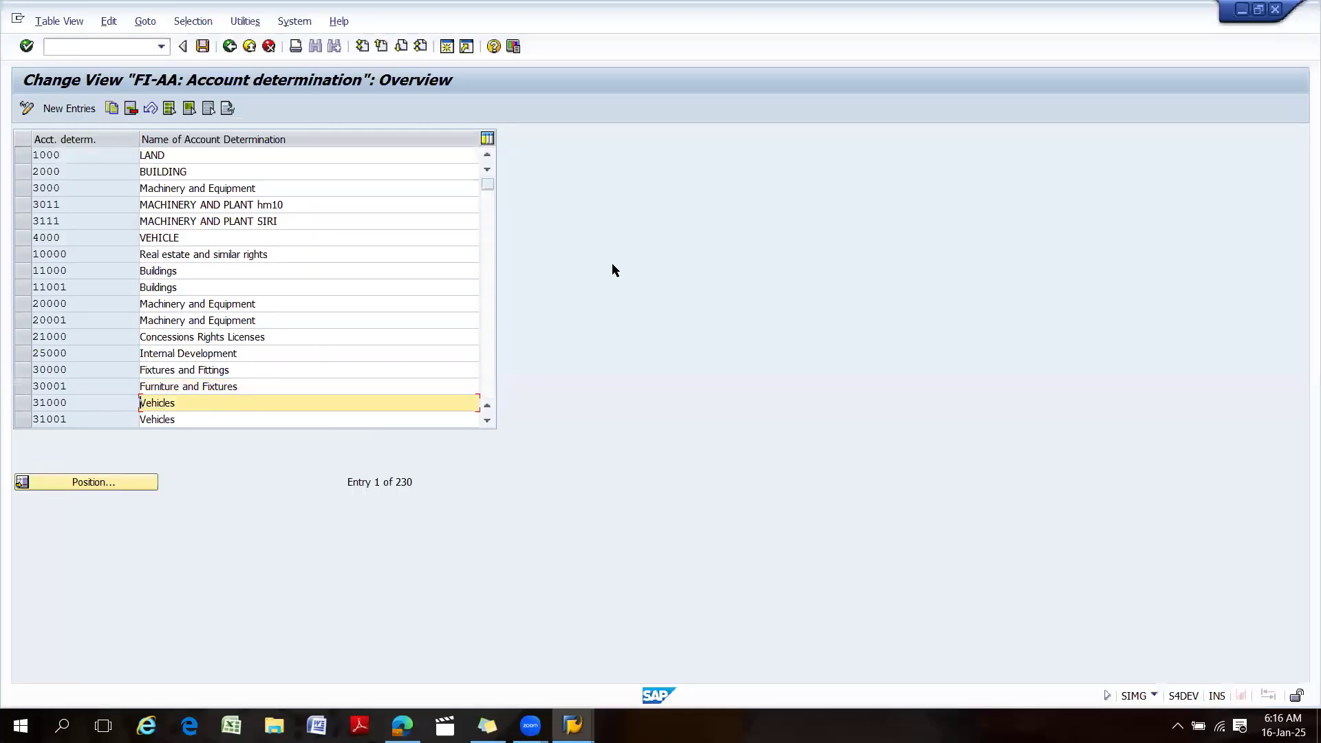
key("alt+Tab")
left_click(694, 257)
key("ctrl+v")
Copy Hardware (IT) from the SAP account determination list into cell G1 of the Google Sheets run book.
key("alt+Tab")
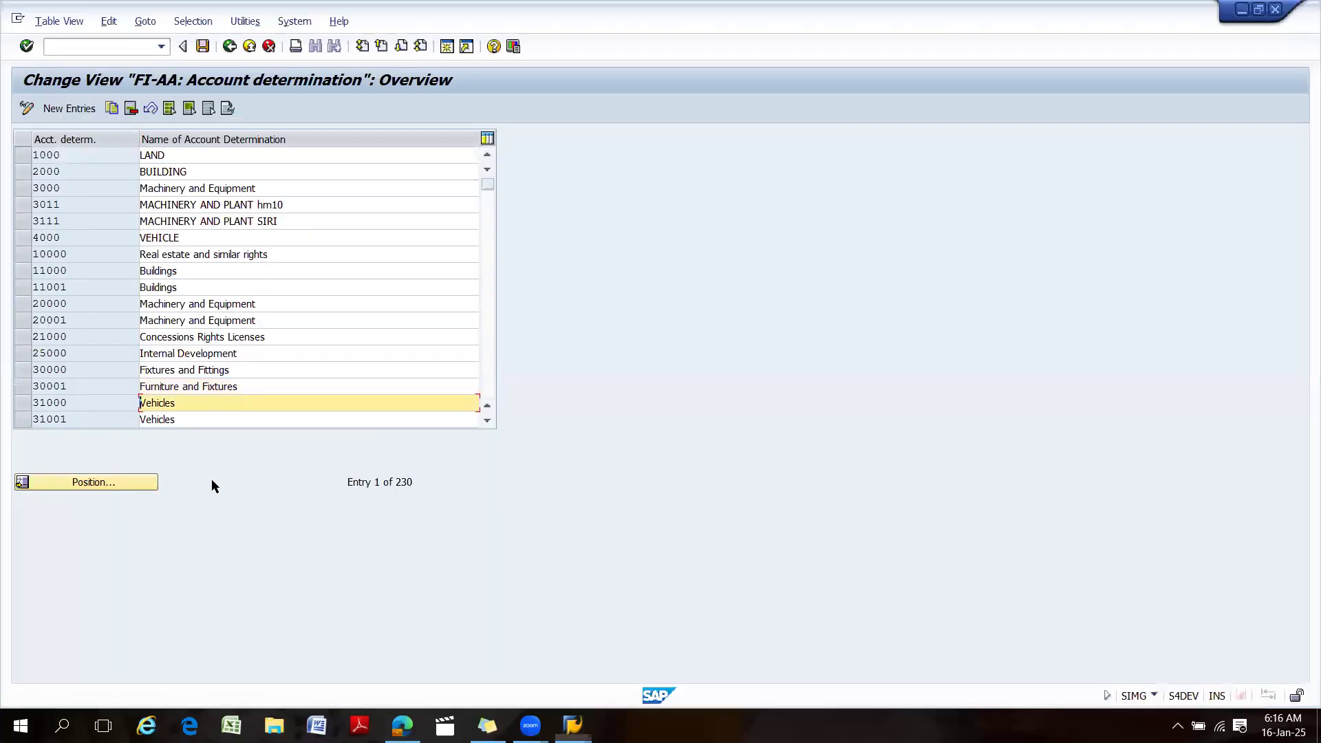
scroll(212, 360, "down", 1)
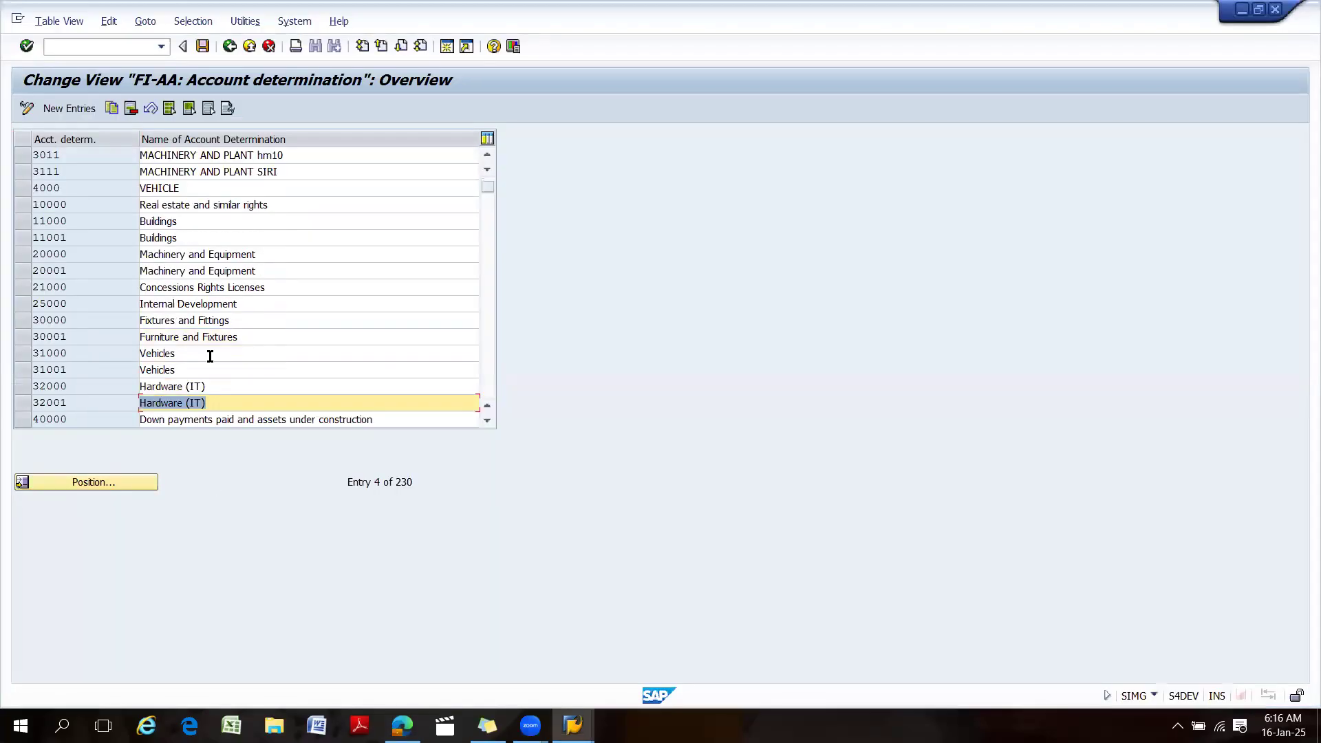
left_click(228, 386)
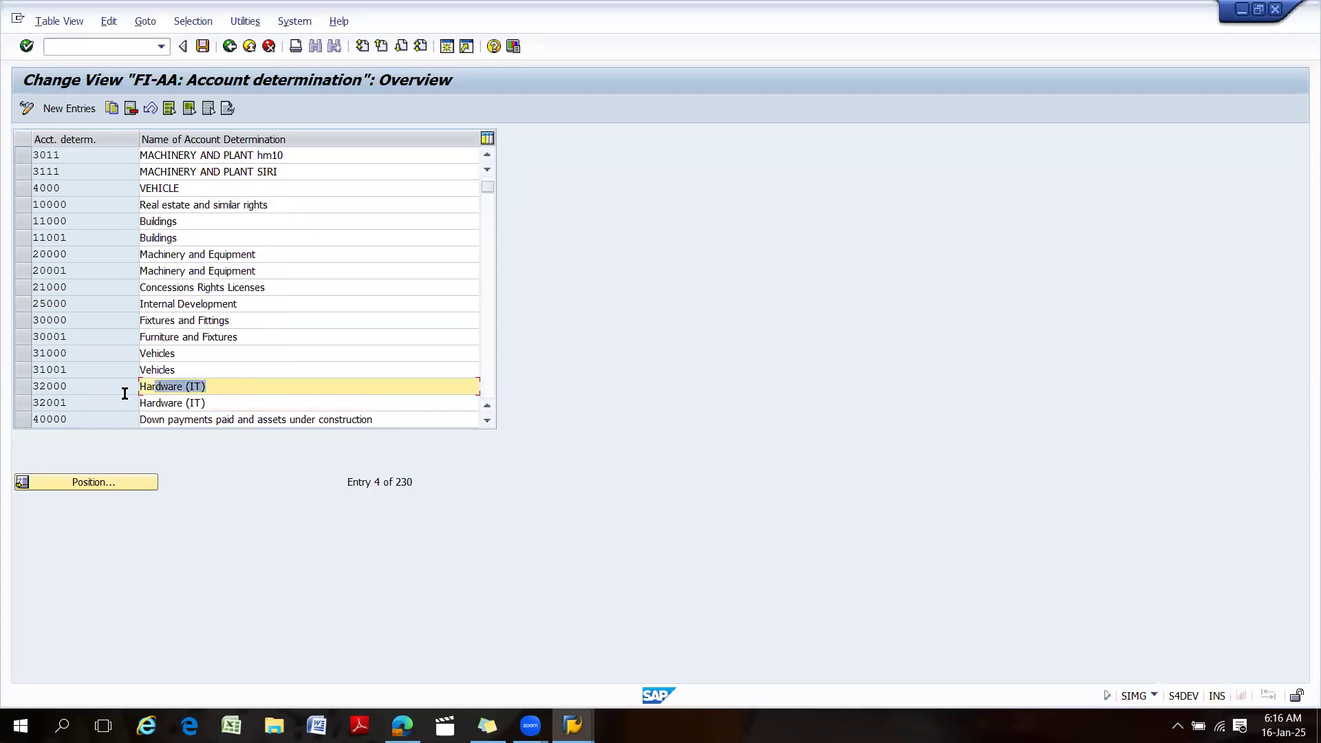
key("alt+Tab")
left_click(744, 256)
key("ctrl+v")
Find Low Value Asset 1310 in the SAP account determination list and copy it into cell H1 of the Google Sheets run book.
key("alt+Tab")
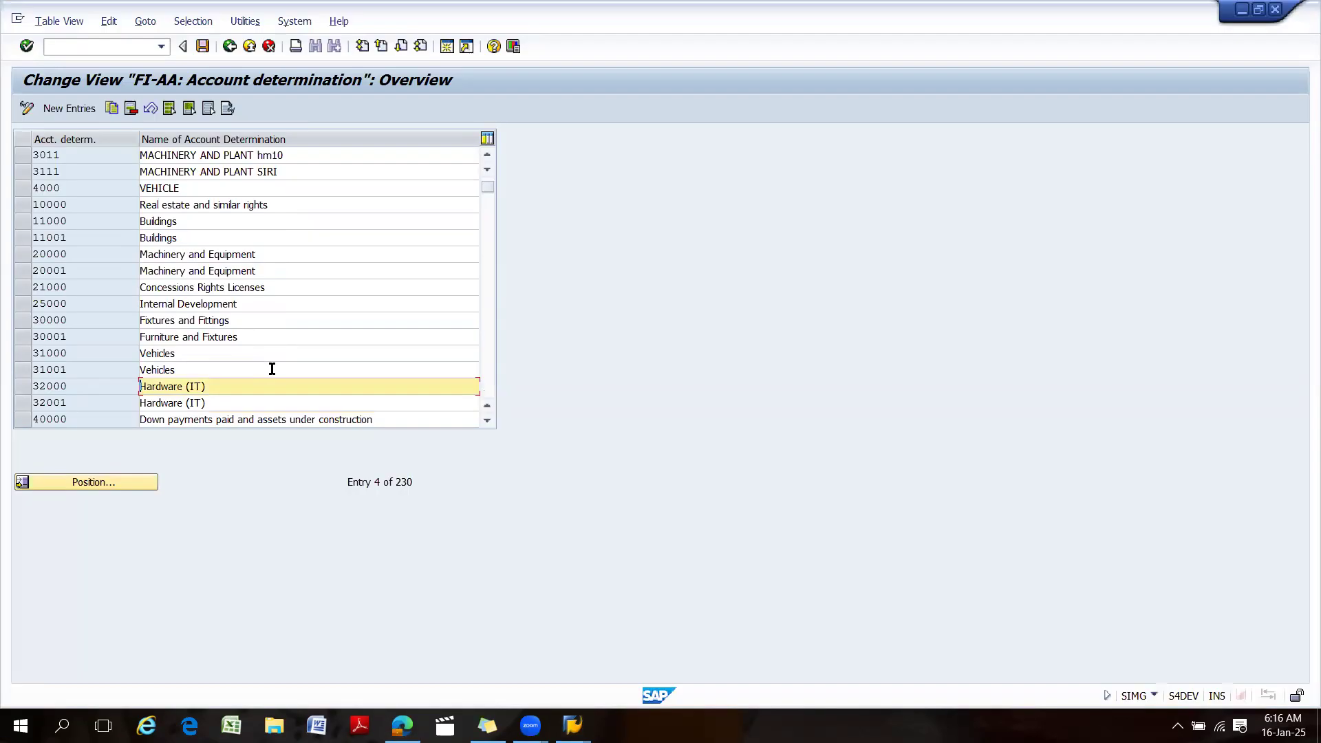
scroll(270, 368, "down", 2)
scroll(270, 368, "down", 1)
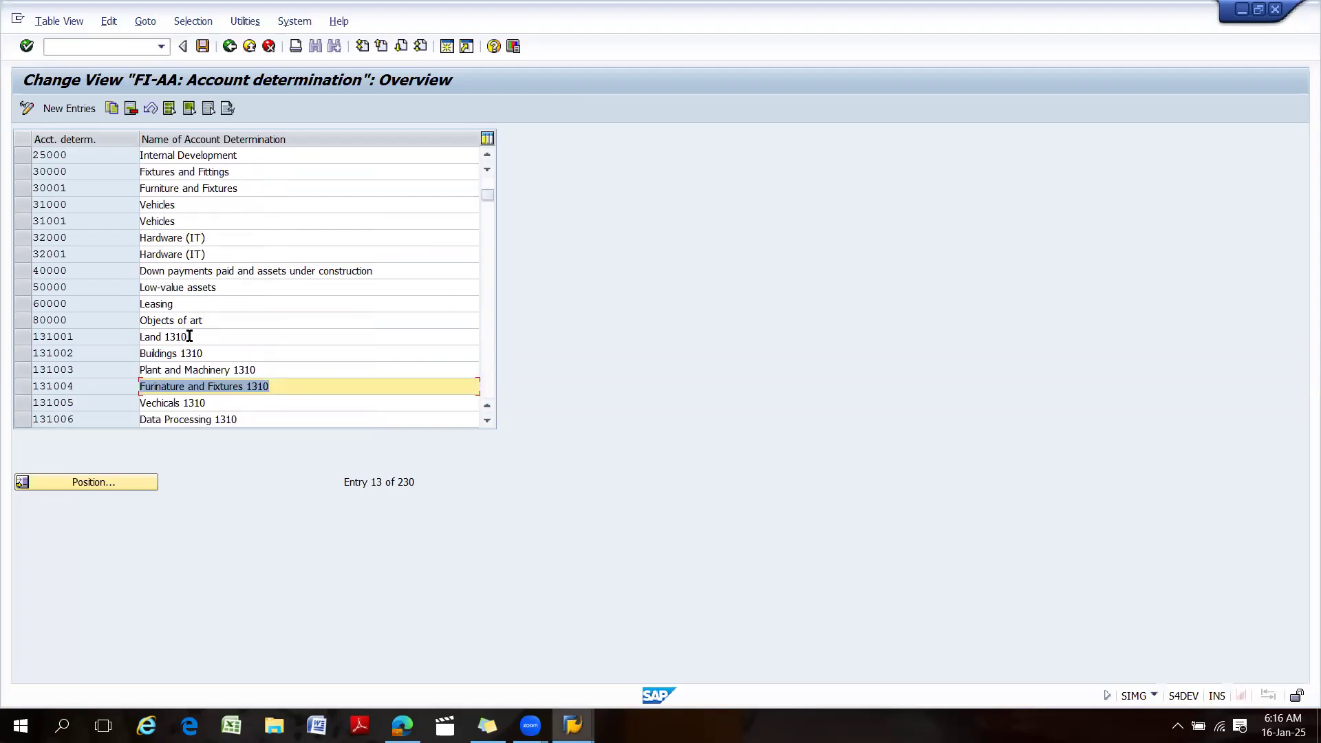
scroll(235, 336, "down", 1)
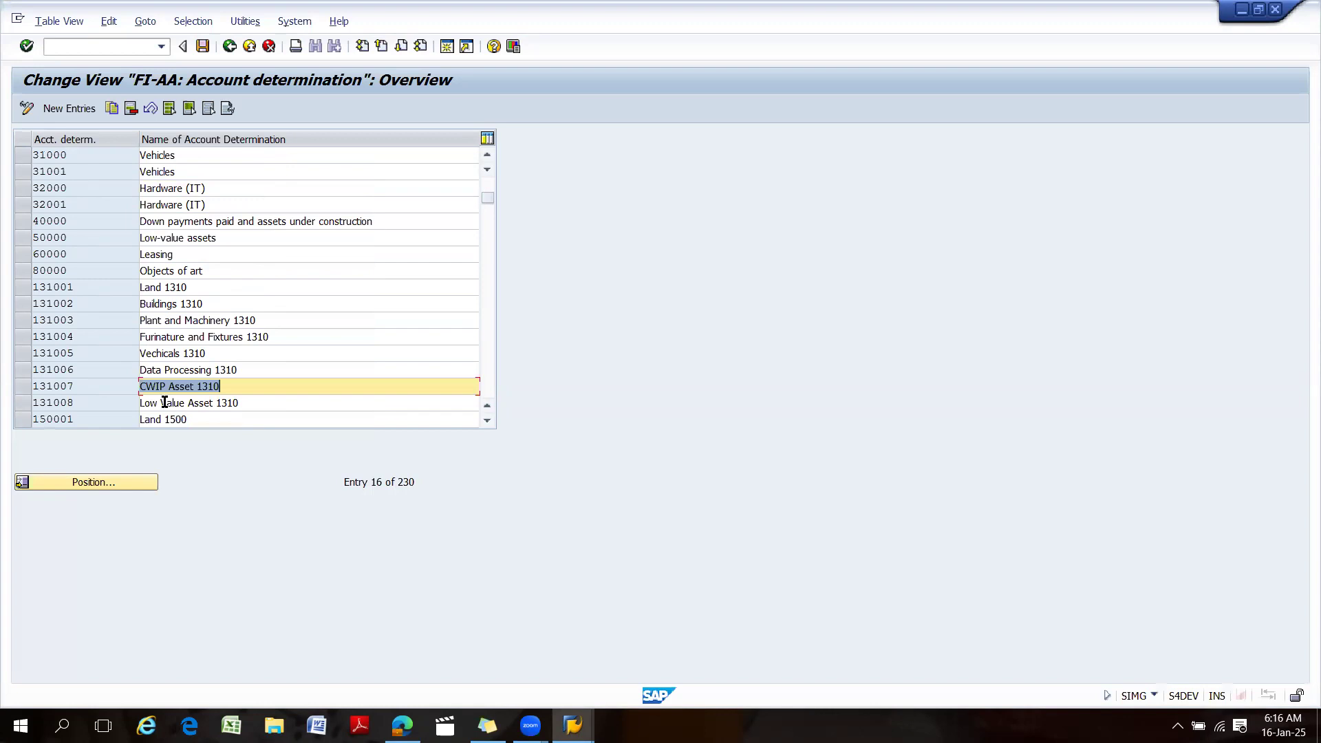
left_click_drag(230, 388, 135, 387)
left_click(140, 386)
left_click_drag(263, 399, 88, 392)
key("ctrl+c")
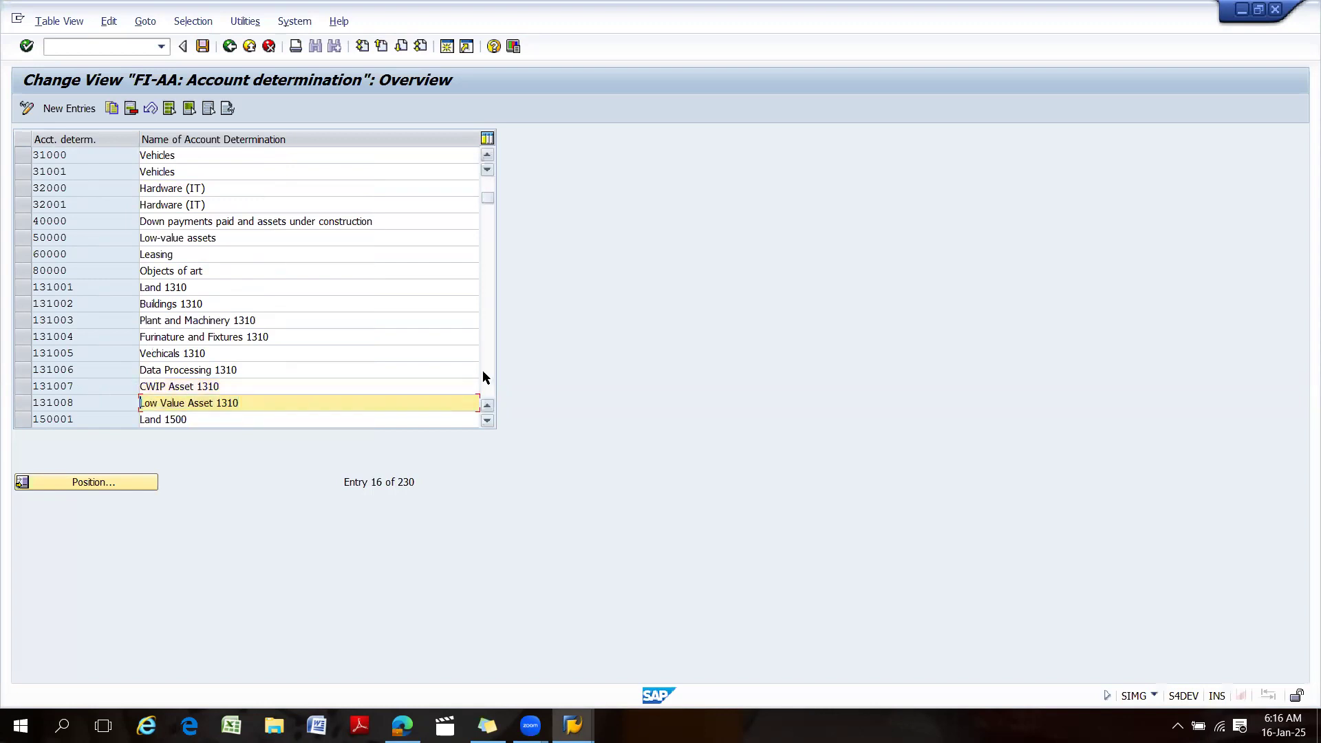
key("alt+Tab")
left_click(855, 256)
key("ctrl+v")
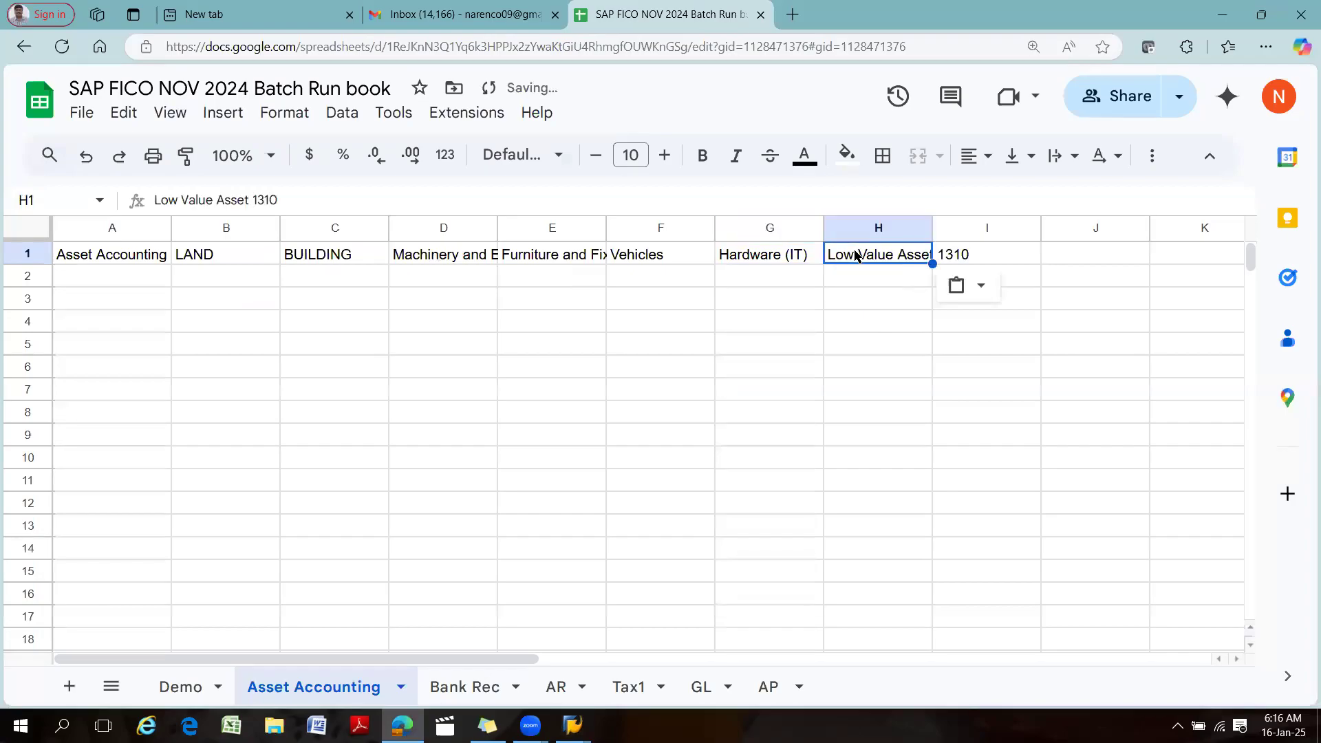
Copy CWIP Asset 1310 from the SAP account determination list into cell I1 of the Google Sheets run book.
key("alt+Tab")
left_click_drag(225, 386, 104, 382)
key("ctrl+c")
key("alt+Tab")
left_click(992, 253)
key("ctrl+v")
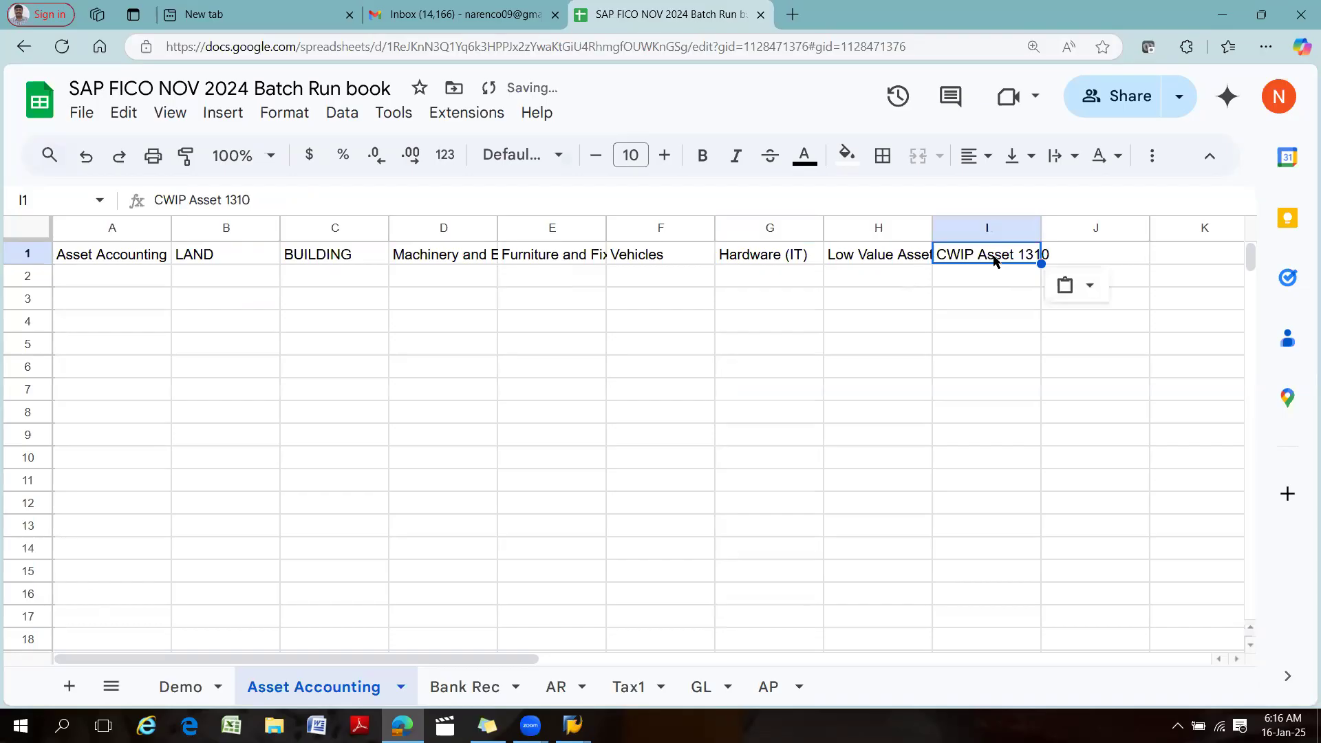
Copy Data Processing 1310 from the SAP list into cell G2 of the Google Sheets run book and fit column G's width to its contents.
key("alt+Tab")
left_click_drag(249, 370, 91, 372)
key("ctrl+c")
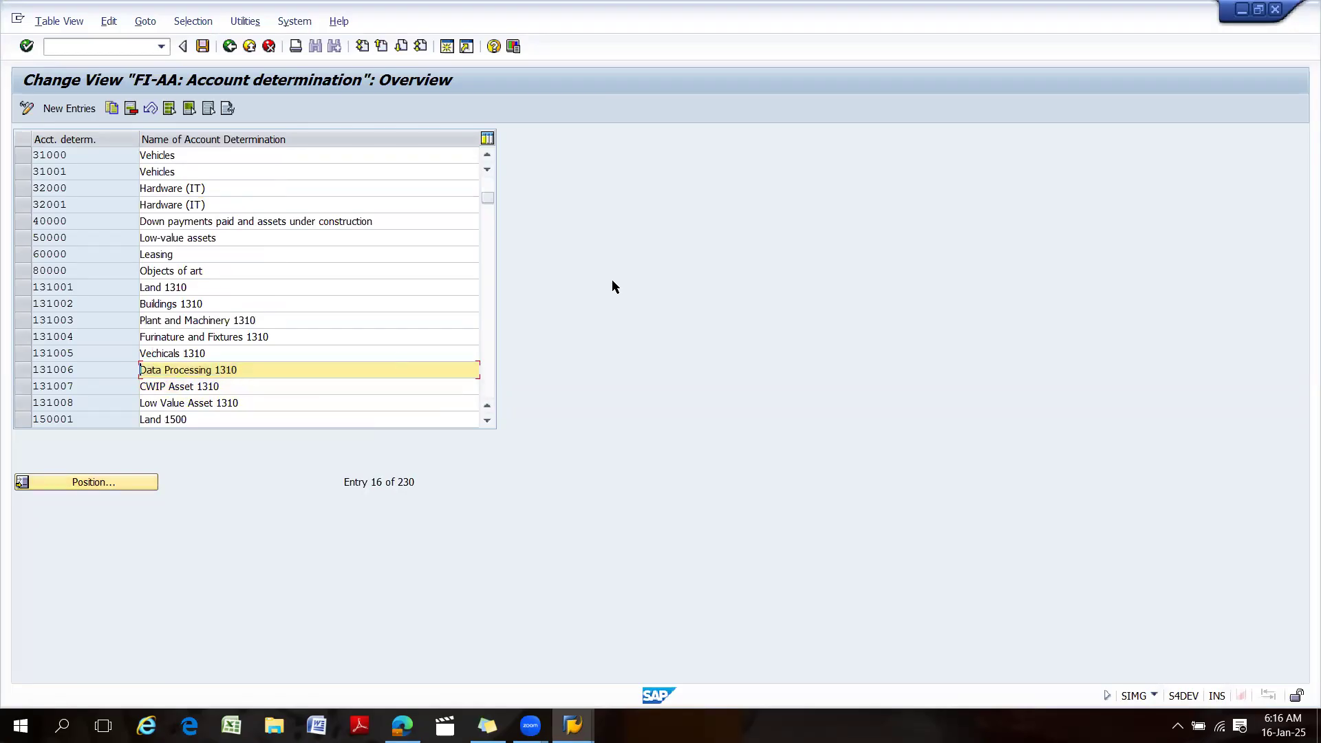
key("alt+Tab")
left_click(757, 278)
key("ctrl+v")
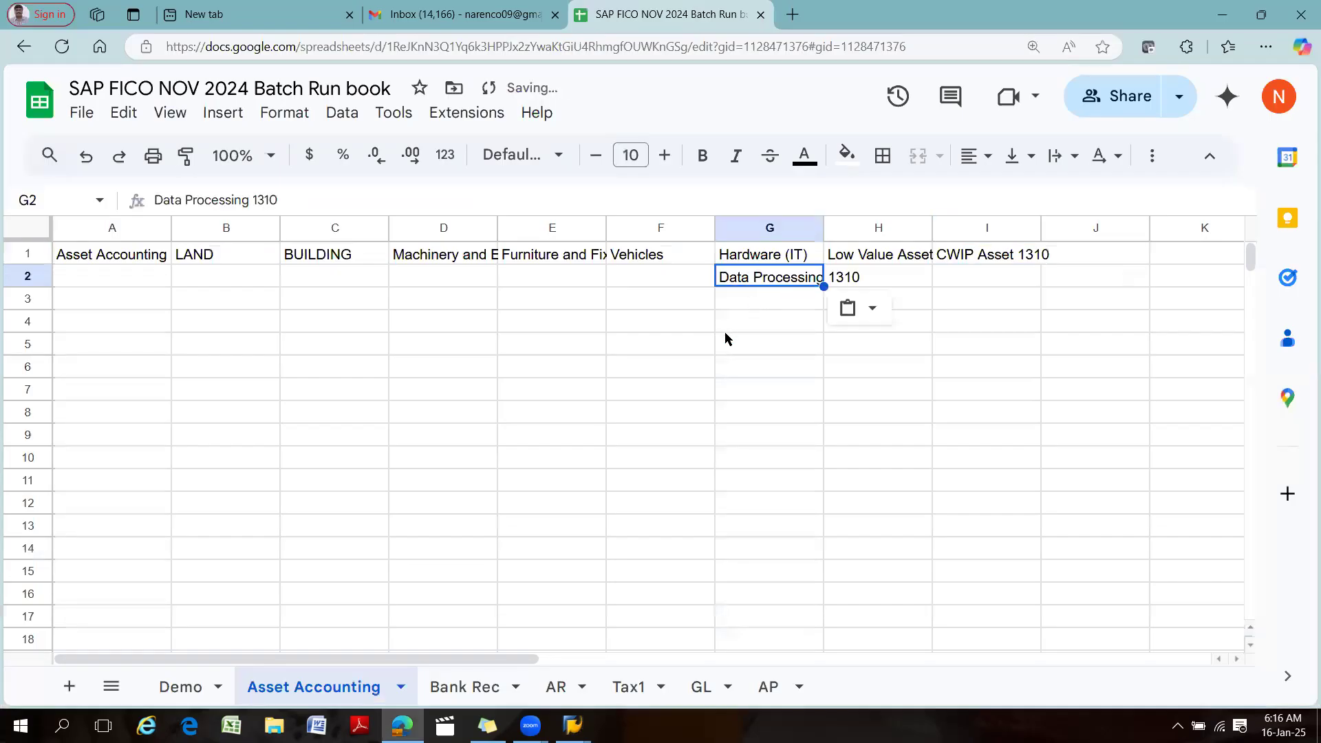
left_click(724, 329)
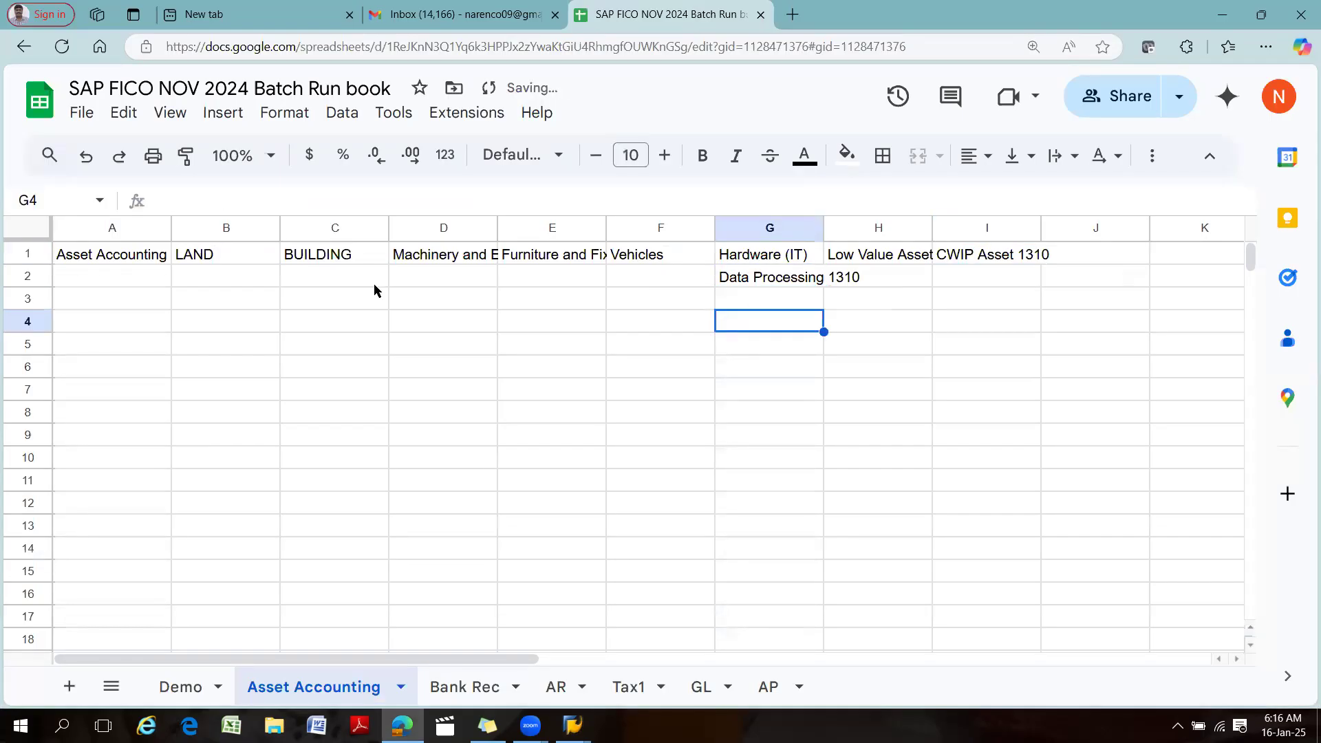
double_click(824, 227)
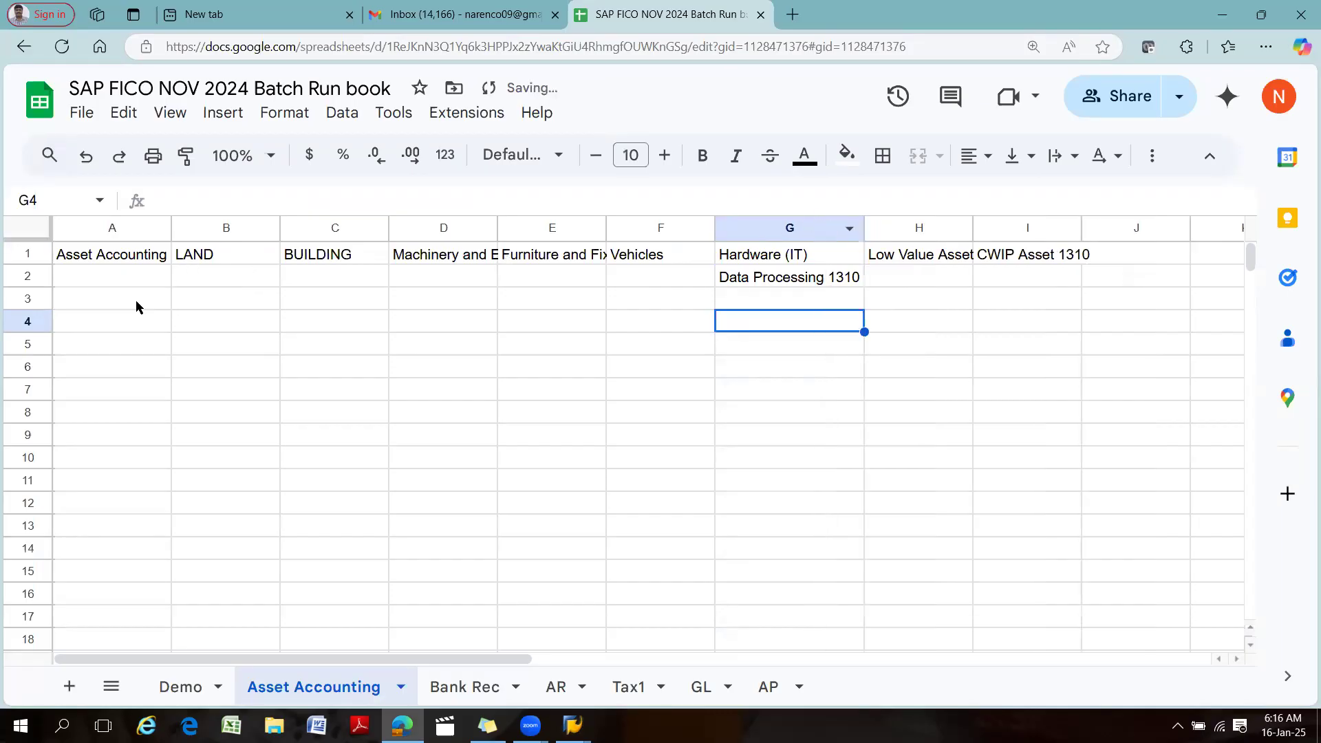
Review the asset names in row 1, from LAND in B1 through Low Value Asset 1310 in H1.
left_click(193, 255)
left_click(337, 255)
left_click(415, 256)
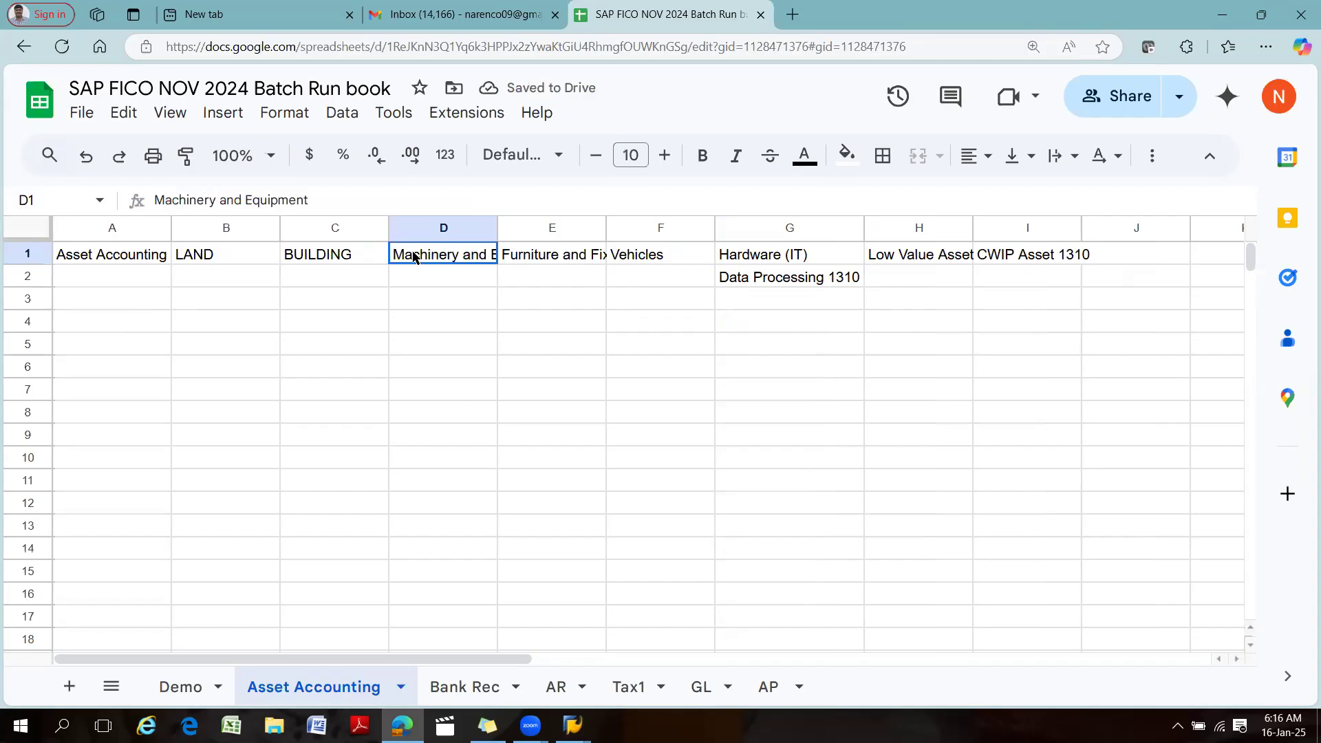
left_click(559, 256)
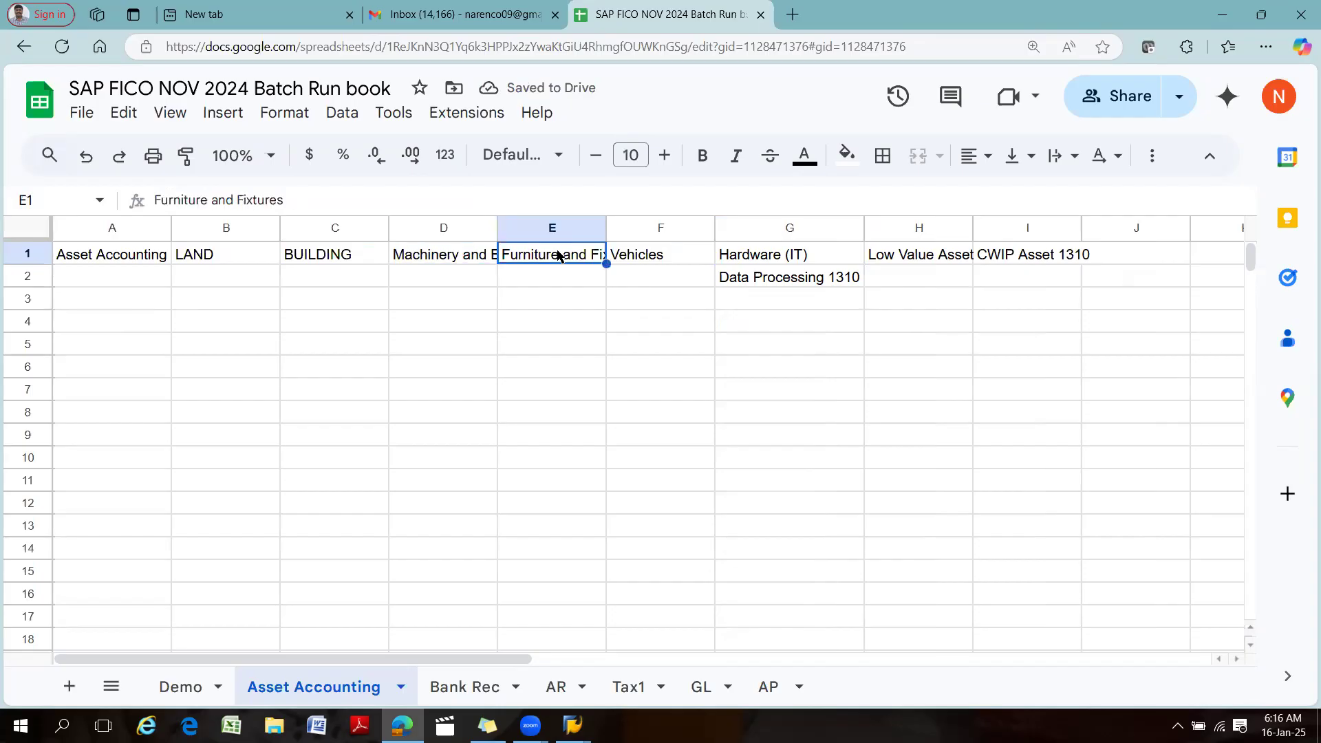
left_click(648, 257)
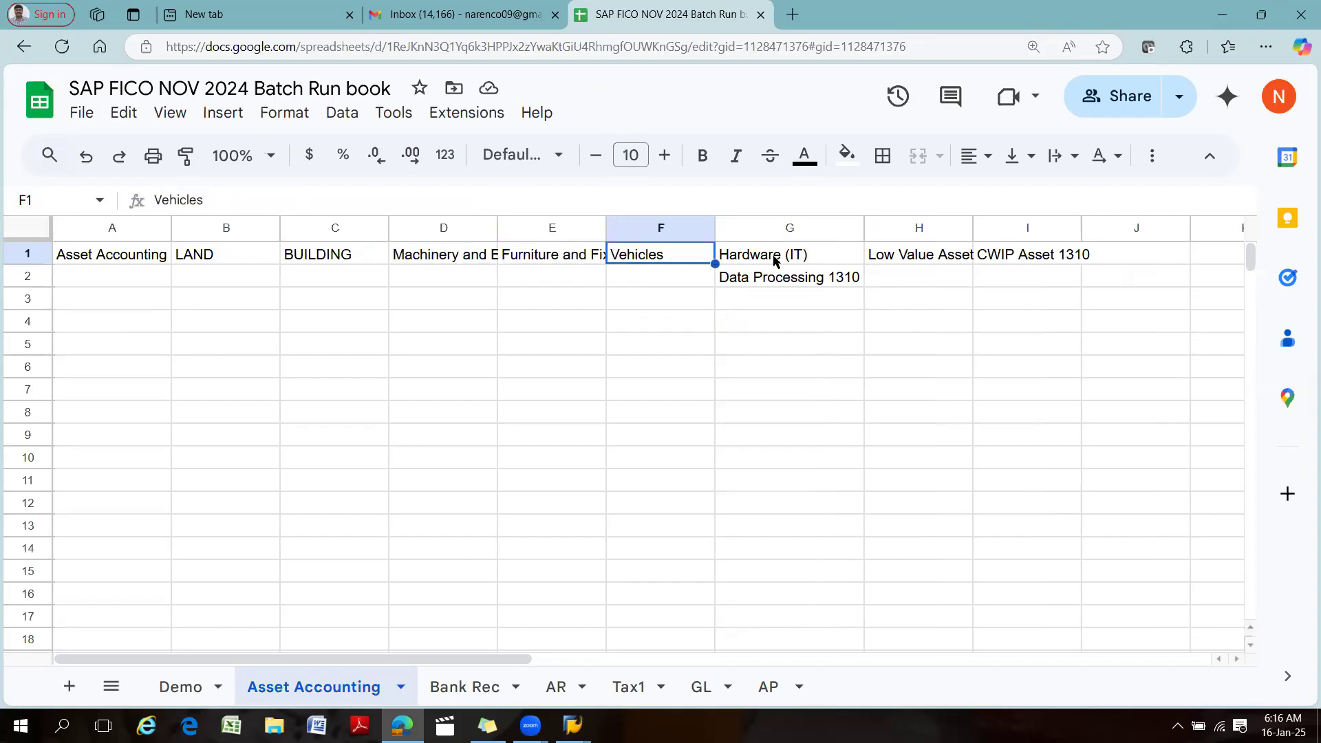
left_click(890, 262)
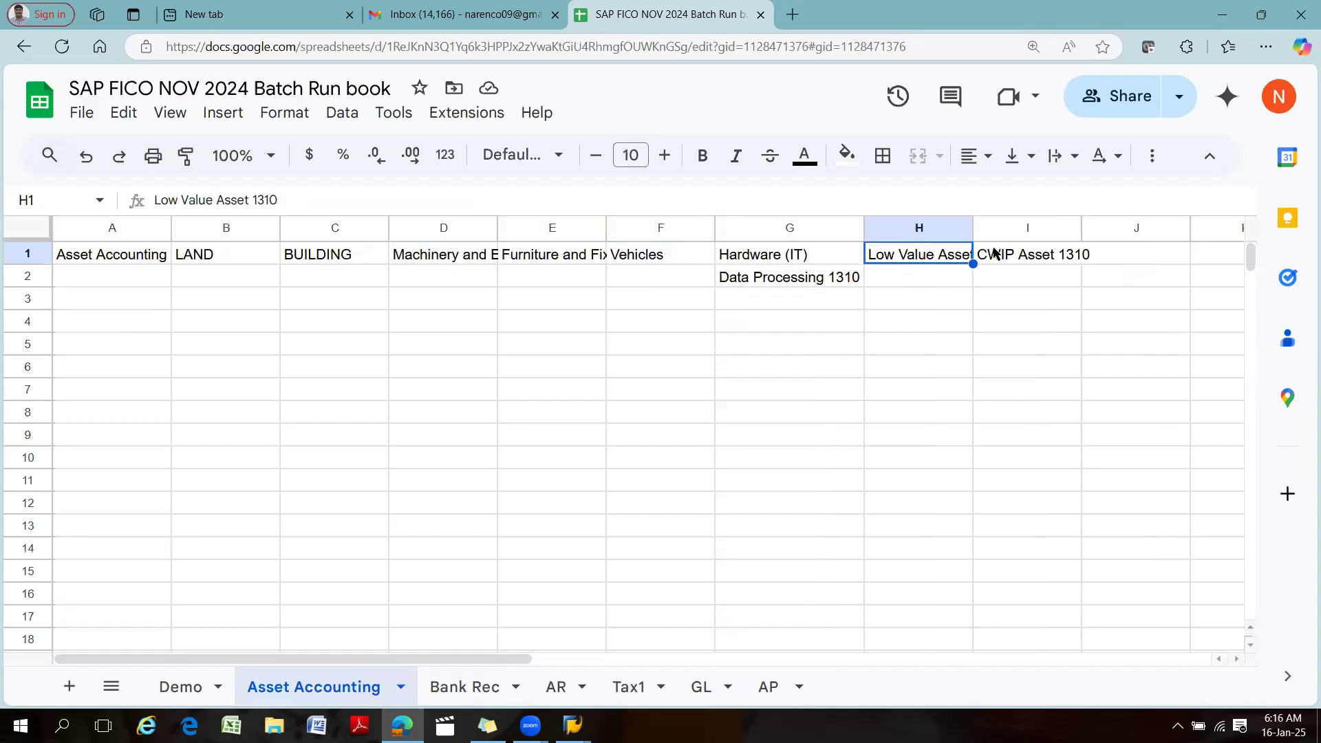
Enter AUC in cell I2, under CWIP Asset 1310.
left_click(1000, 282)
type("AUC")
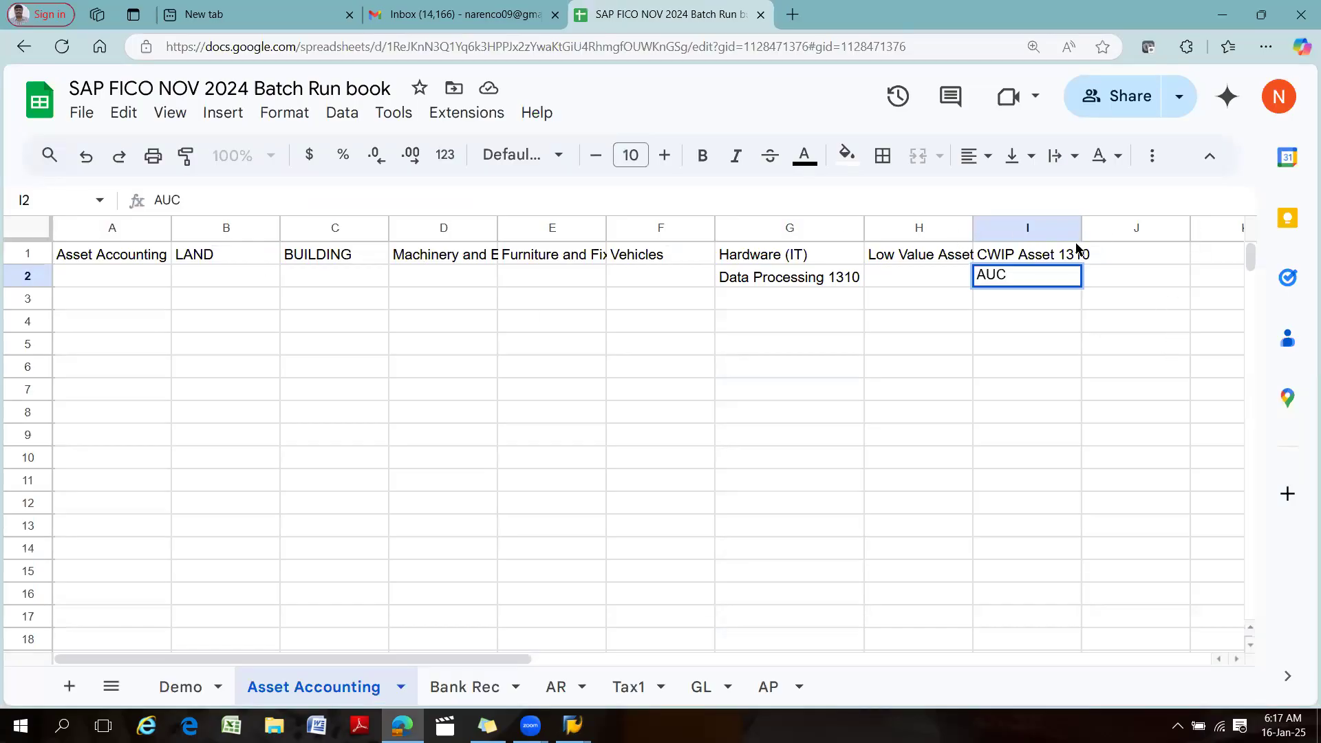
left_click(193, 261)
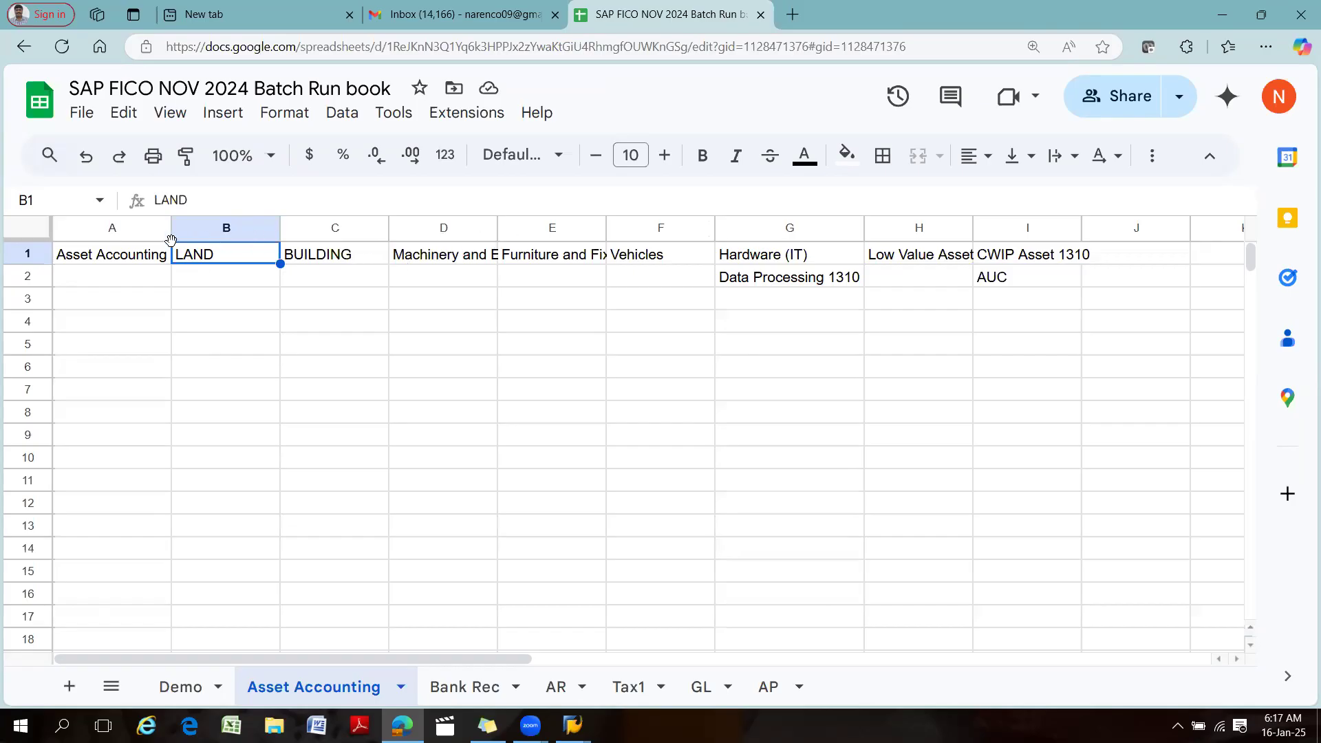
Enter the note "With reference of asset class we are creating asset master" in cell A3.
left_click(72, 303)
type("With referenc")
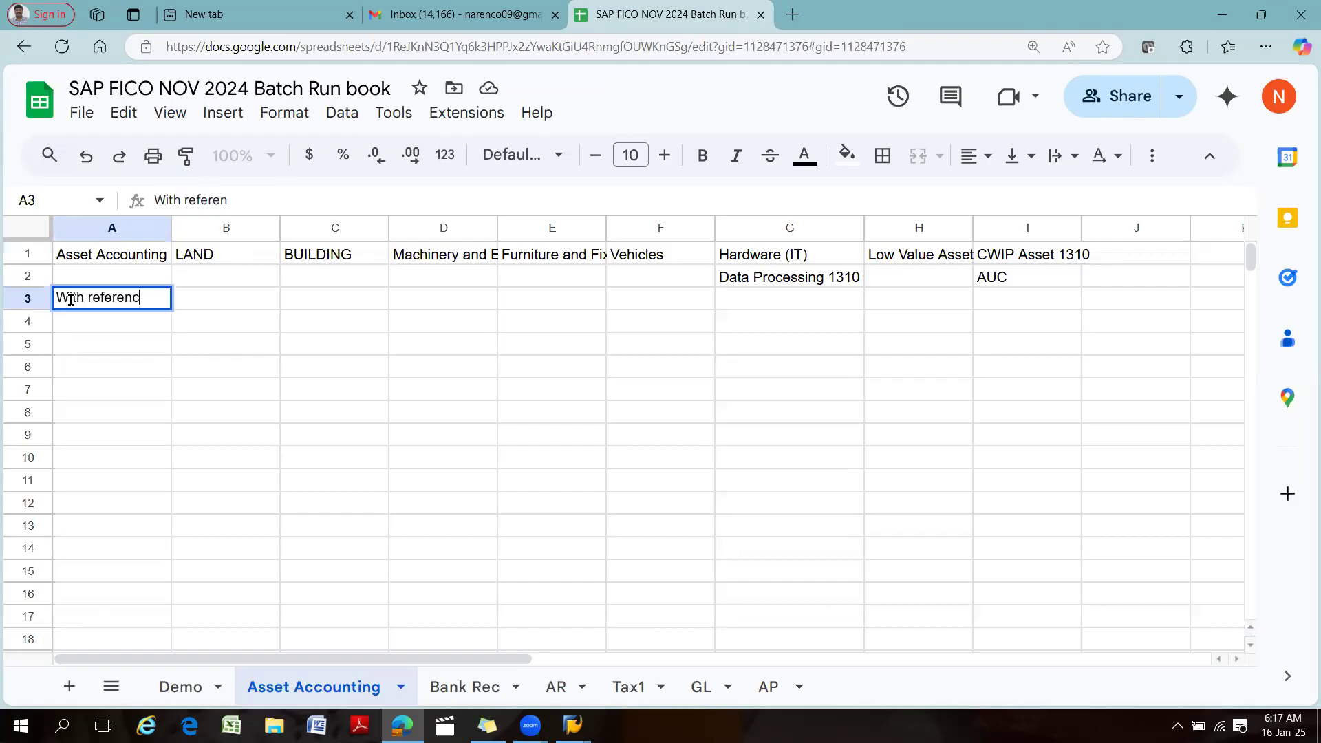
type("e of asse")
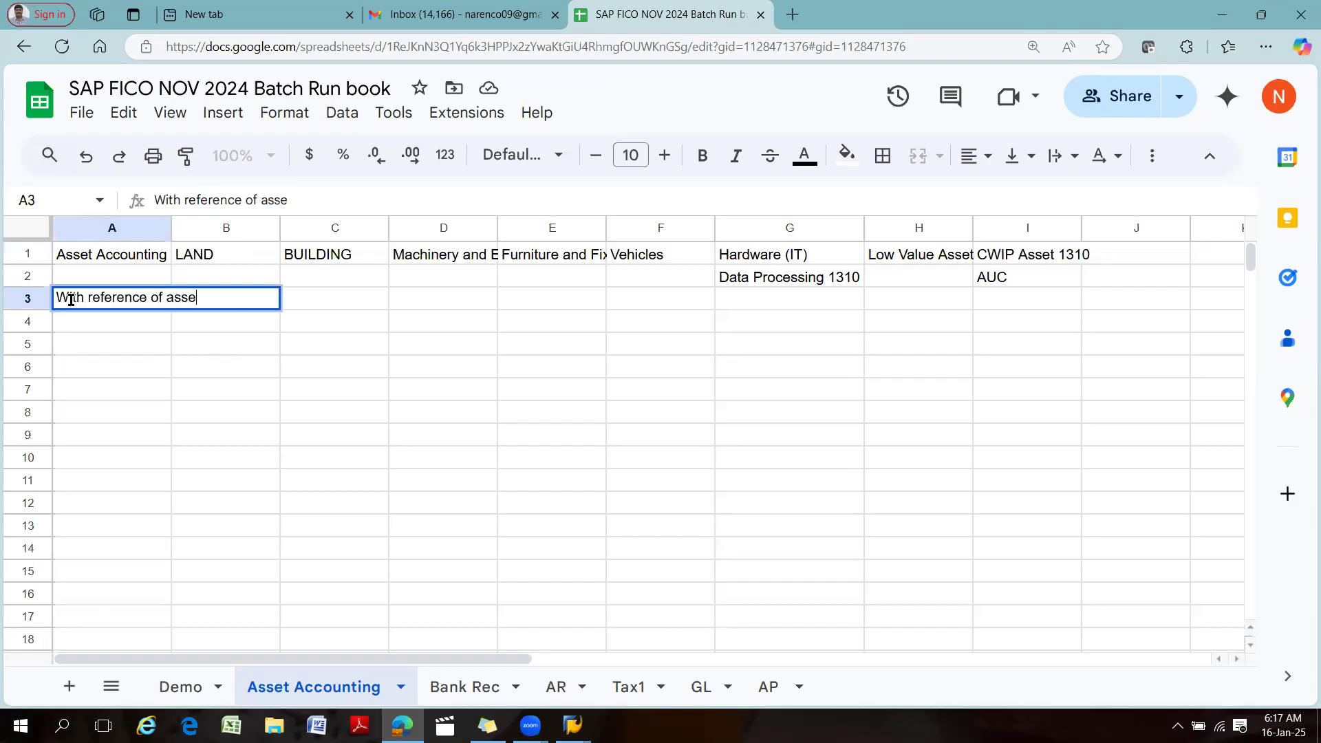
type("t class we are cre")
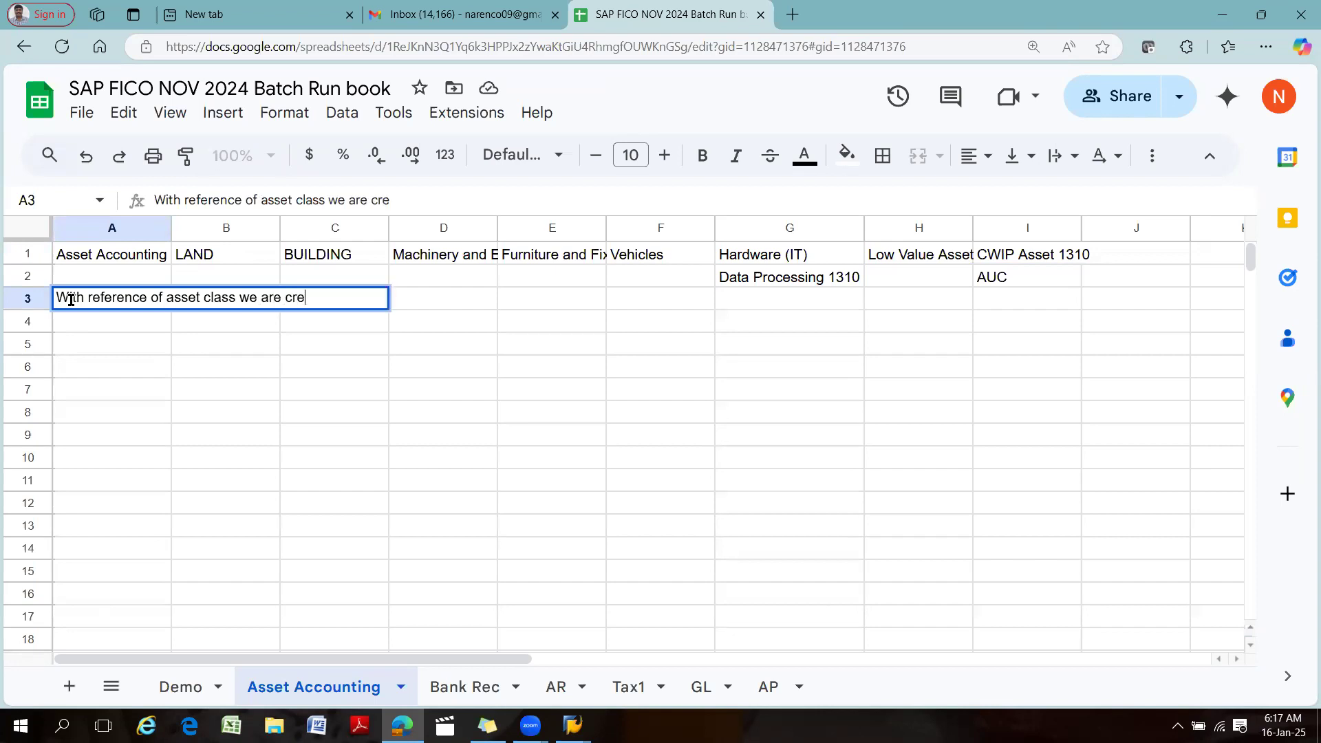
type("ating asset")
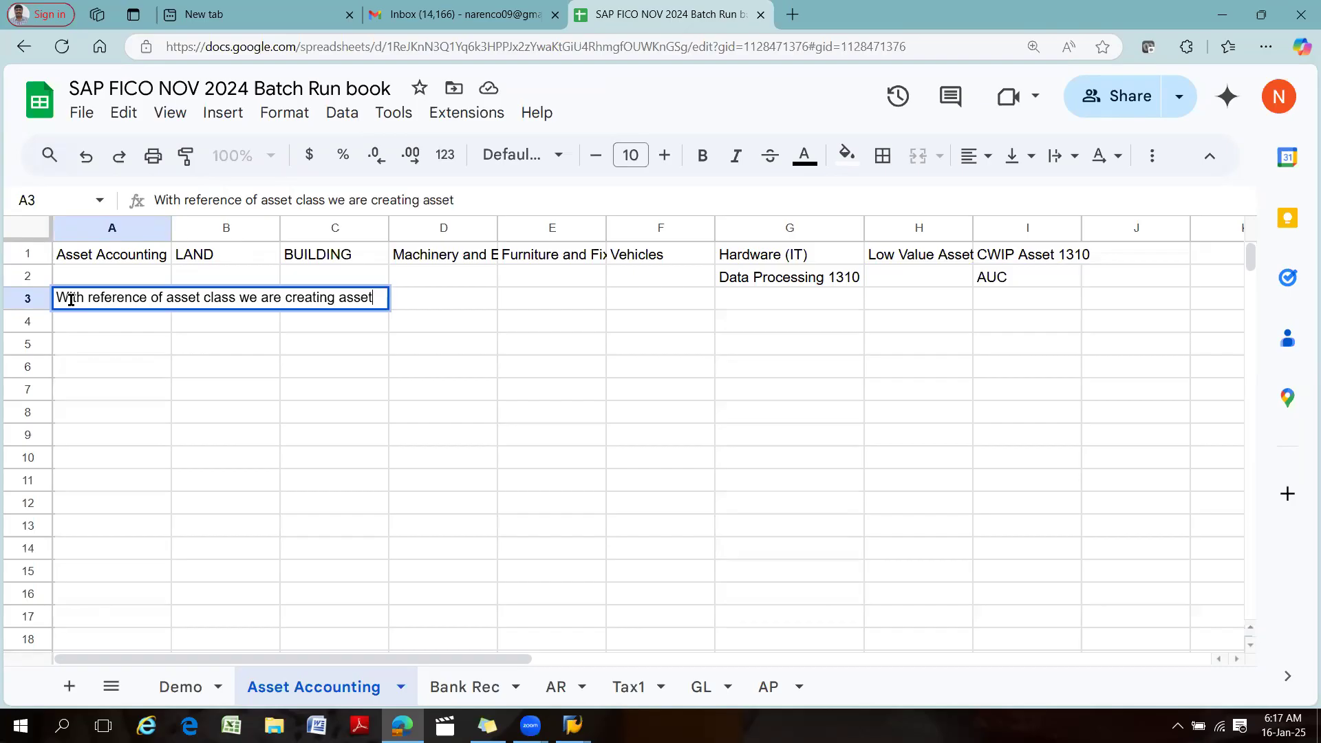
type(" master")
left_click(133, 368)
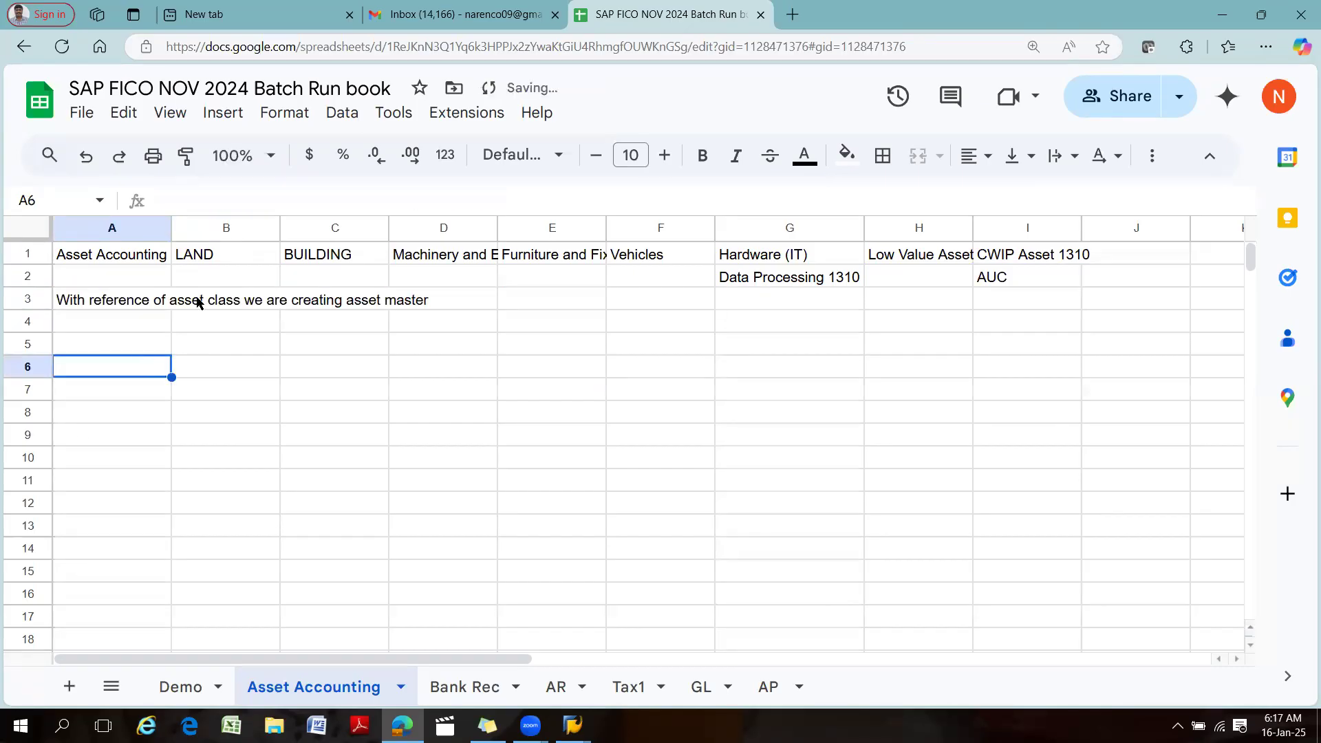
left_click(119, 303)
left_click(199, 303)
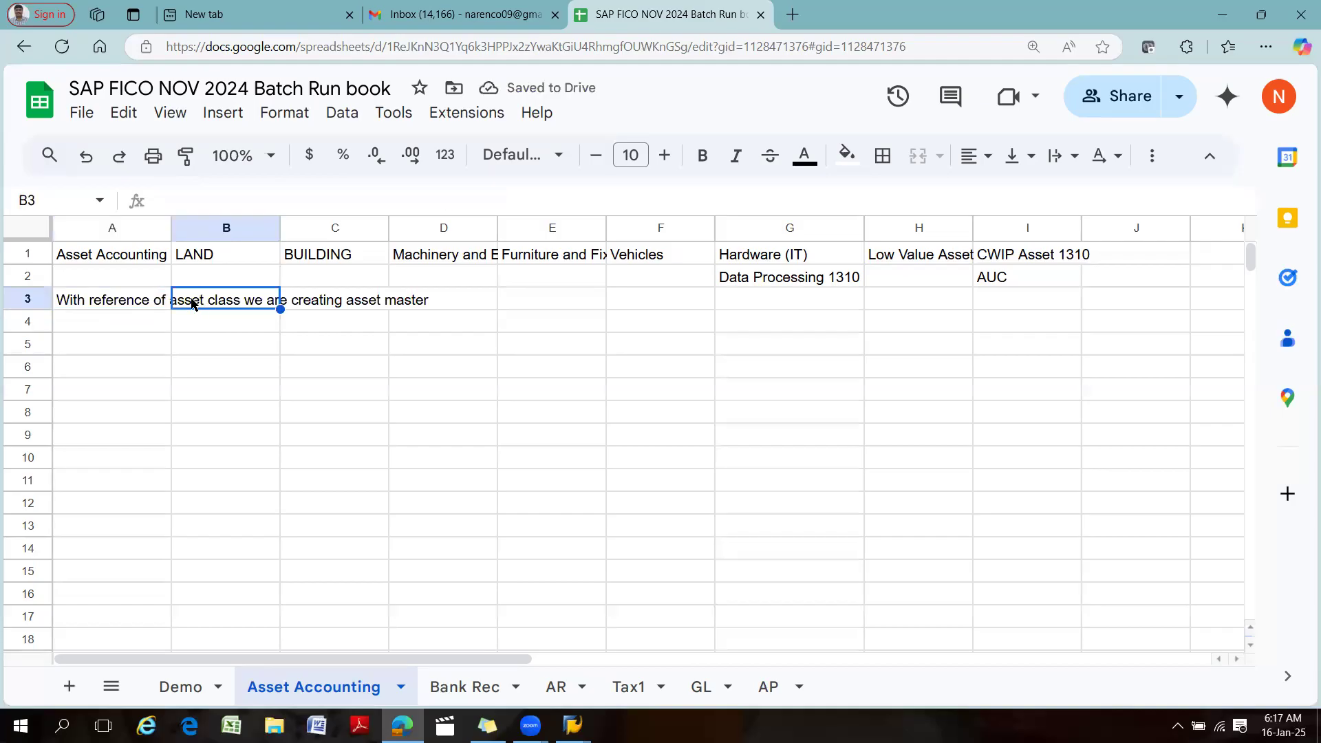
Enter "Account Determination" in cell A4, below the asset class note.
left_click(82, 325)
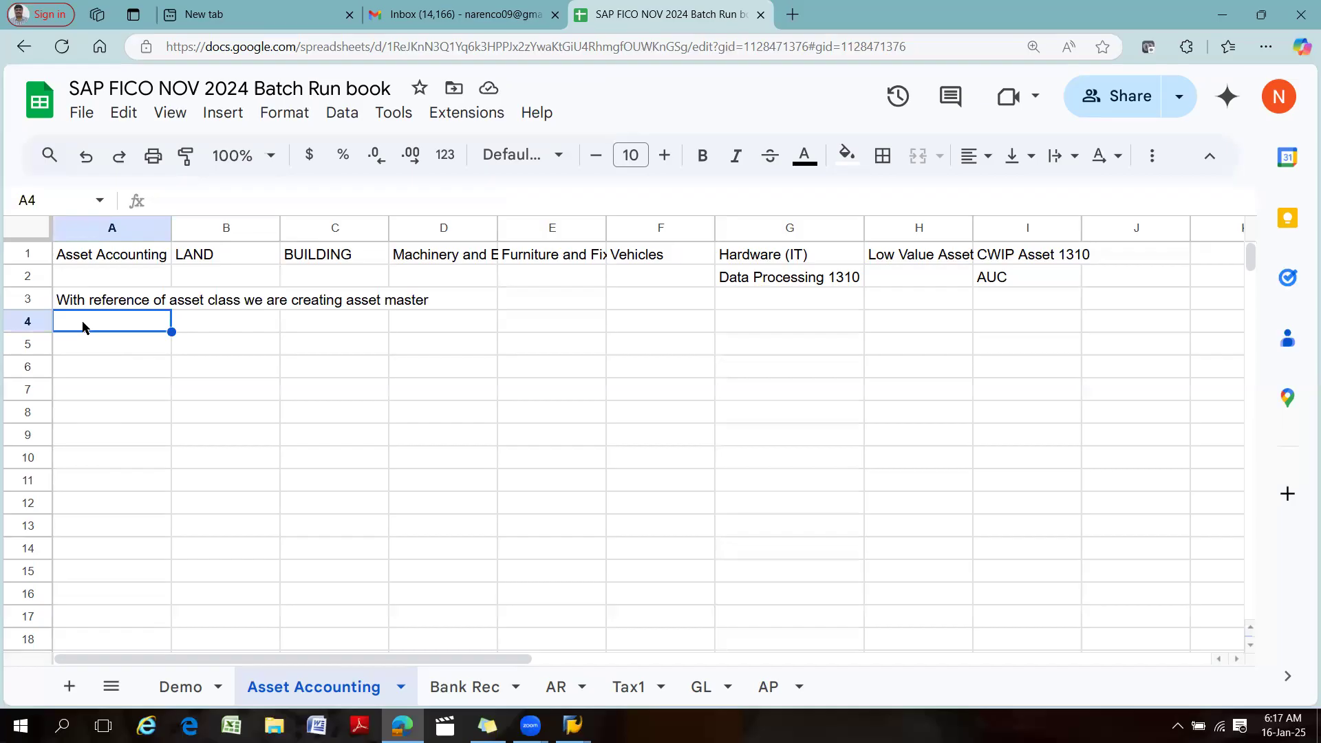
type("Acc")
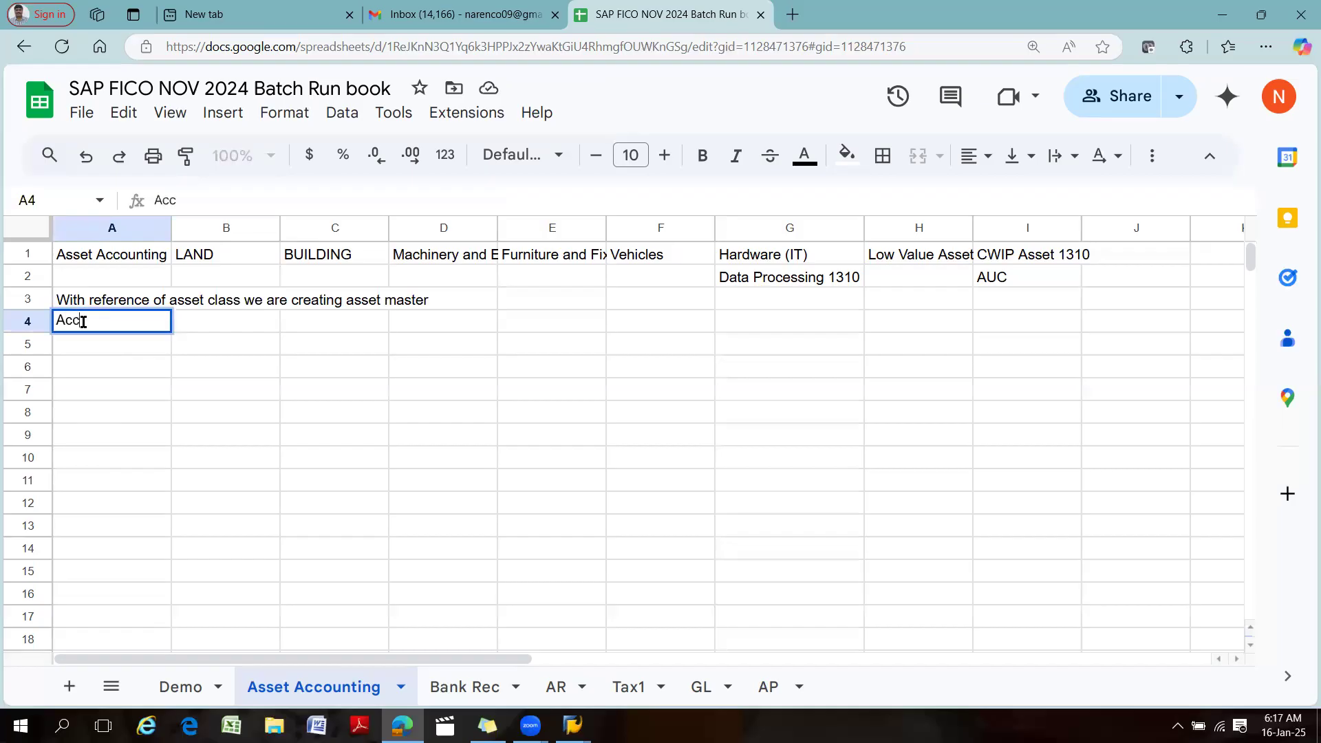
type("ount Dete")
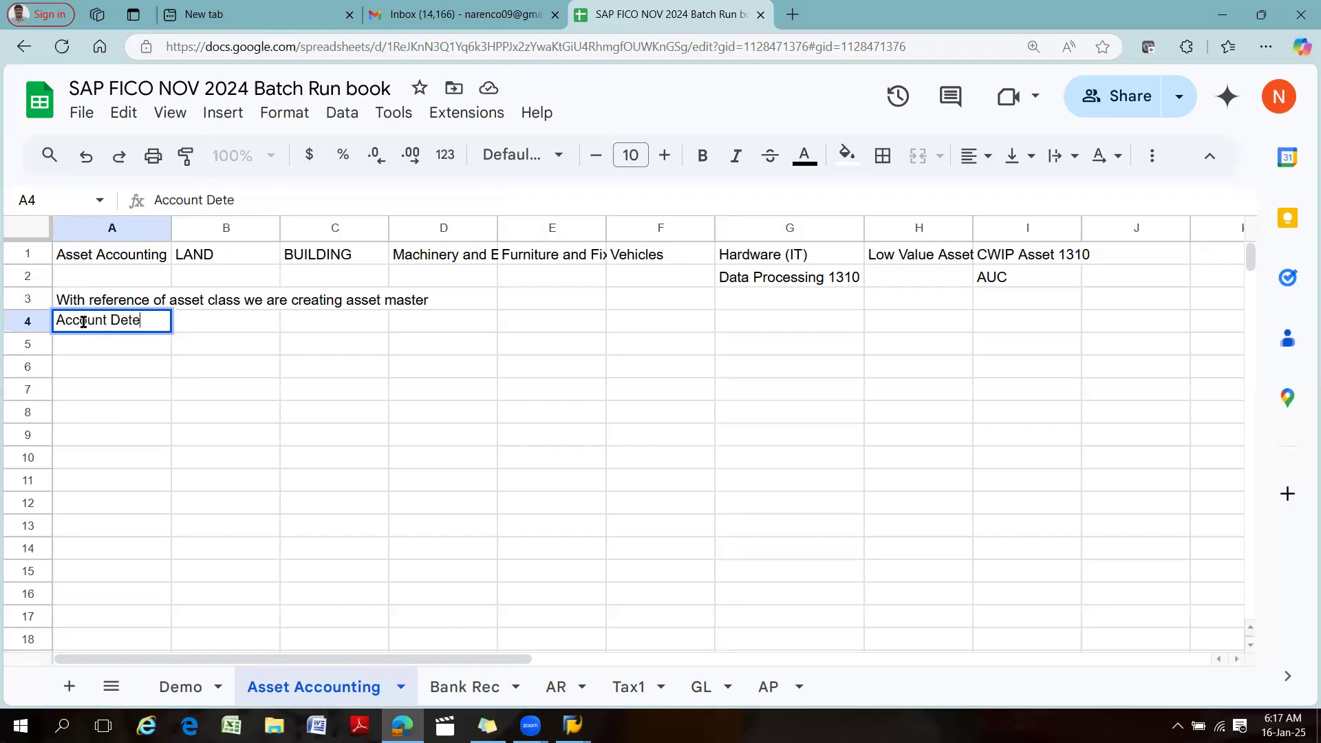
type("rmination")
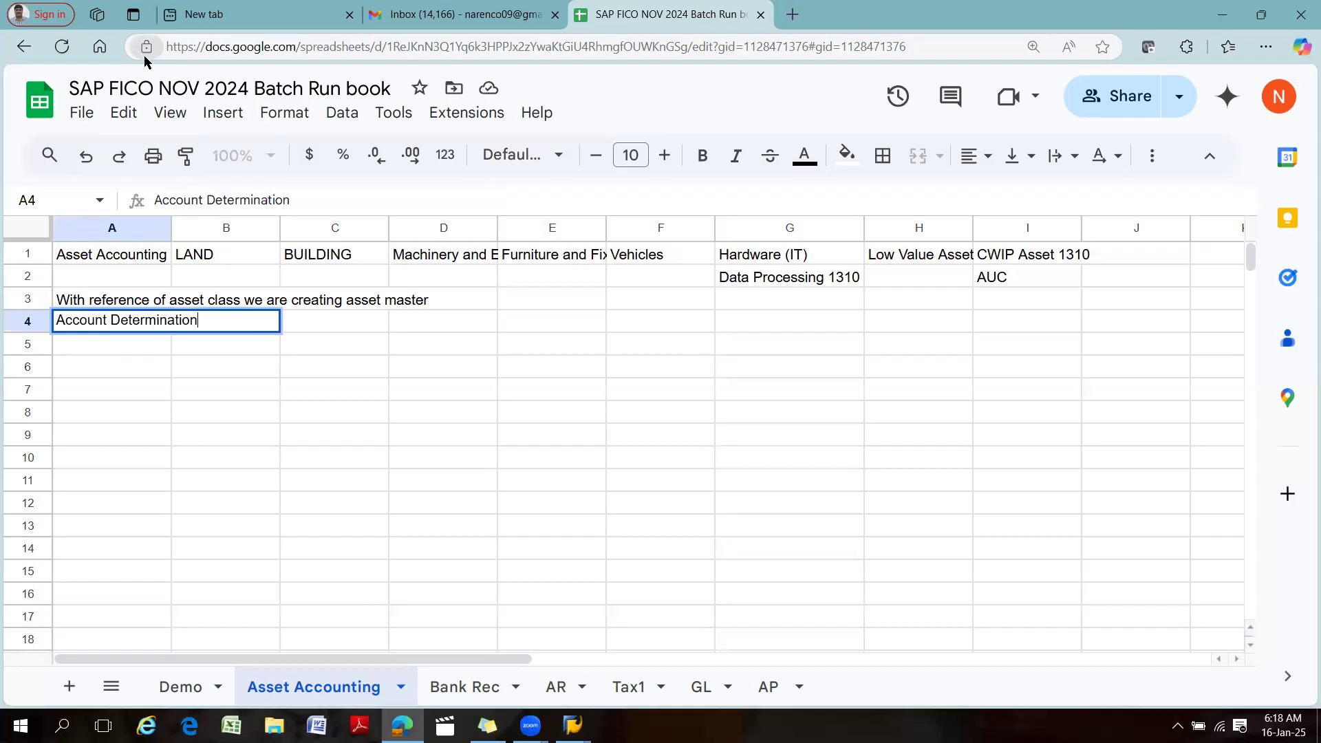
Return to the Display IMG structure in SAP and copy the activity name "Specify Account Determination" into cell A4 of the Google Sheets run book.
key("alt+Tab")
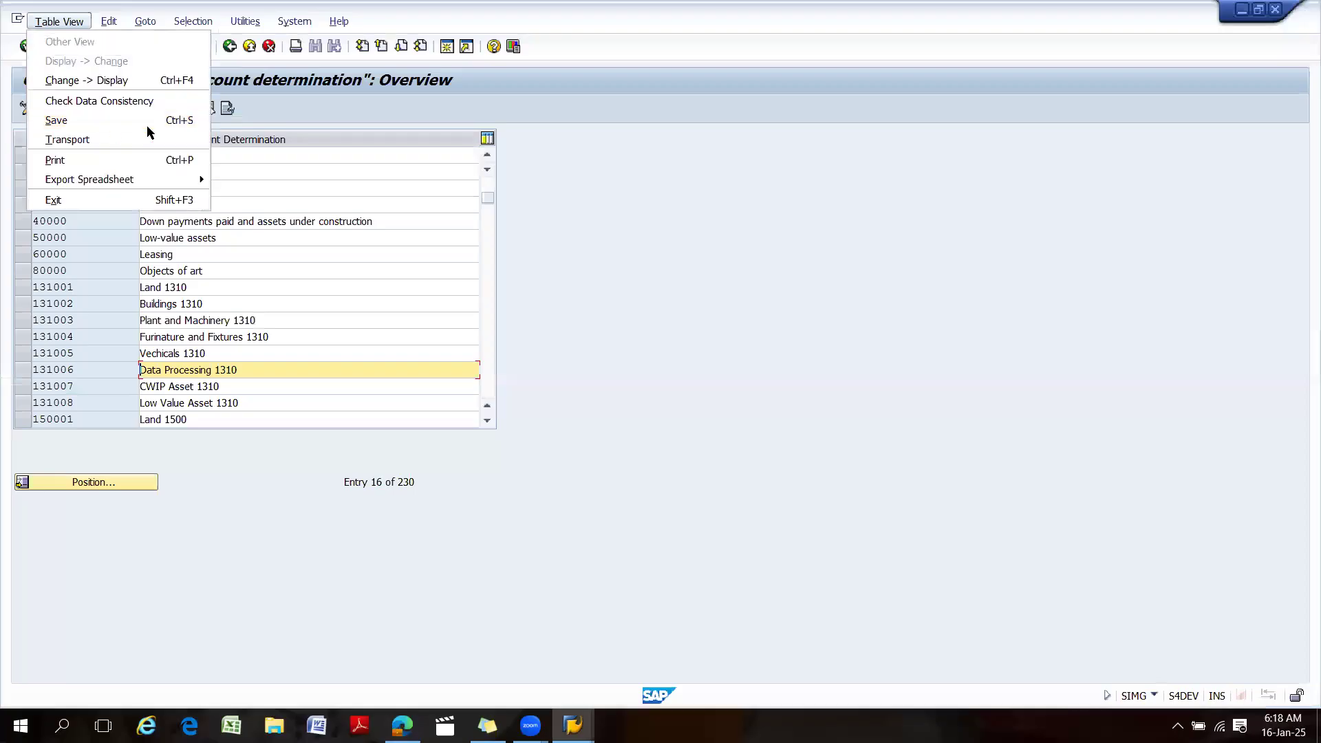
left_click(567, 270)
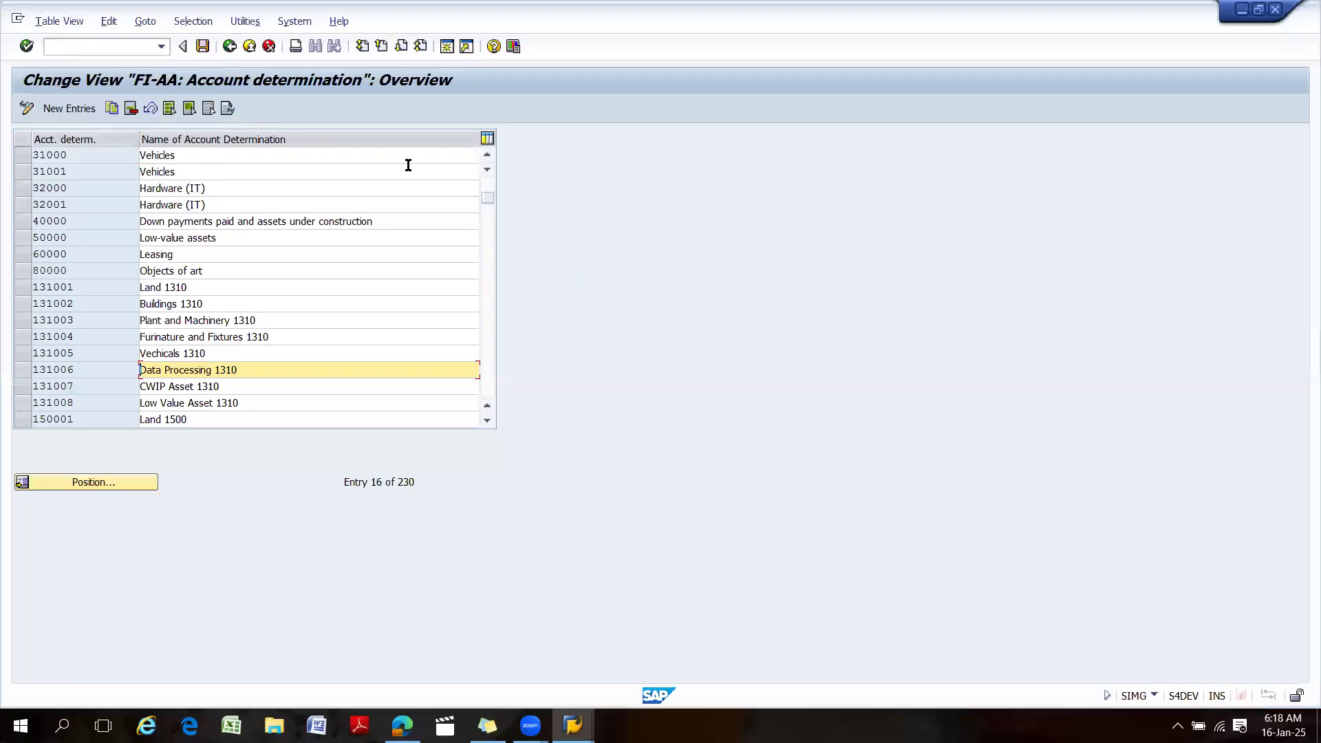
left_click(230, 46)
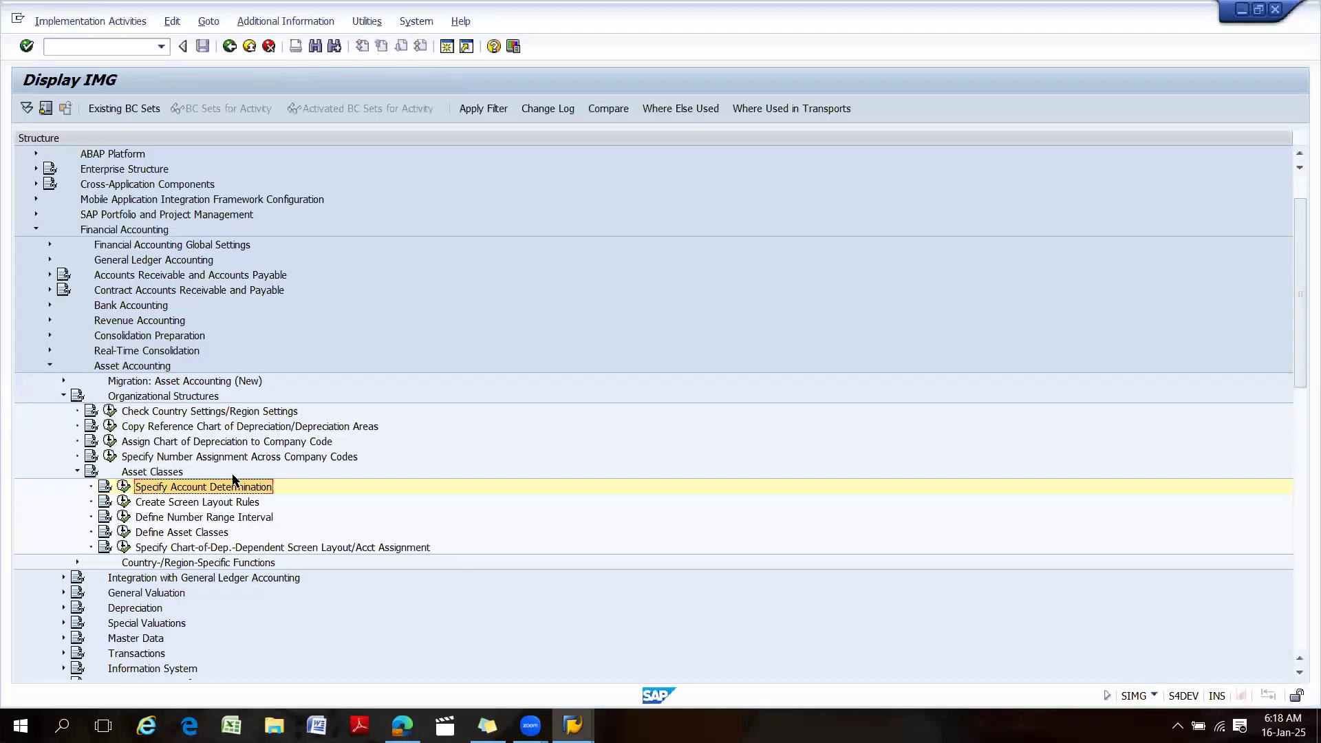
key("alt+Tab")
left_click(97, 321)
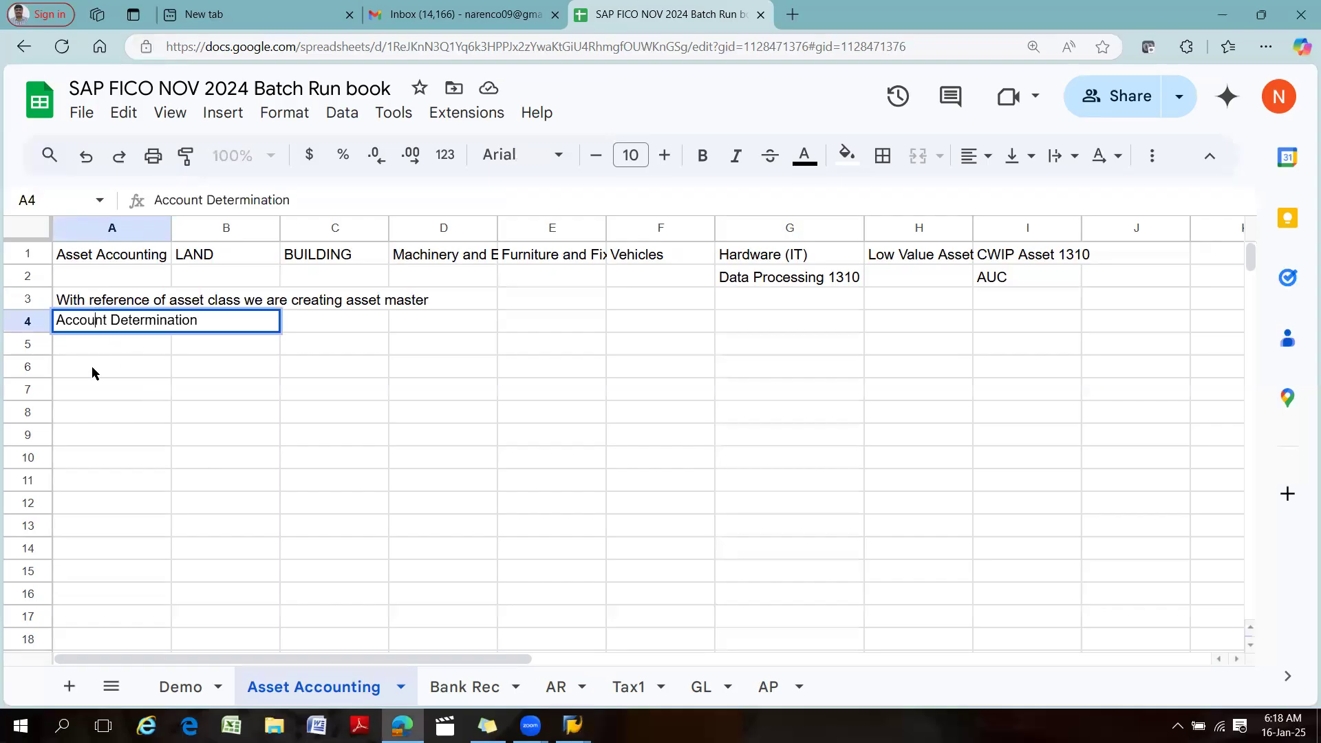
left_click(113, 366)
left_click(95, 325)
type("Specify Account Determination")
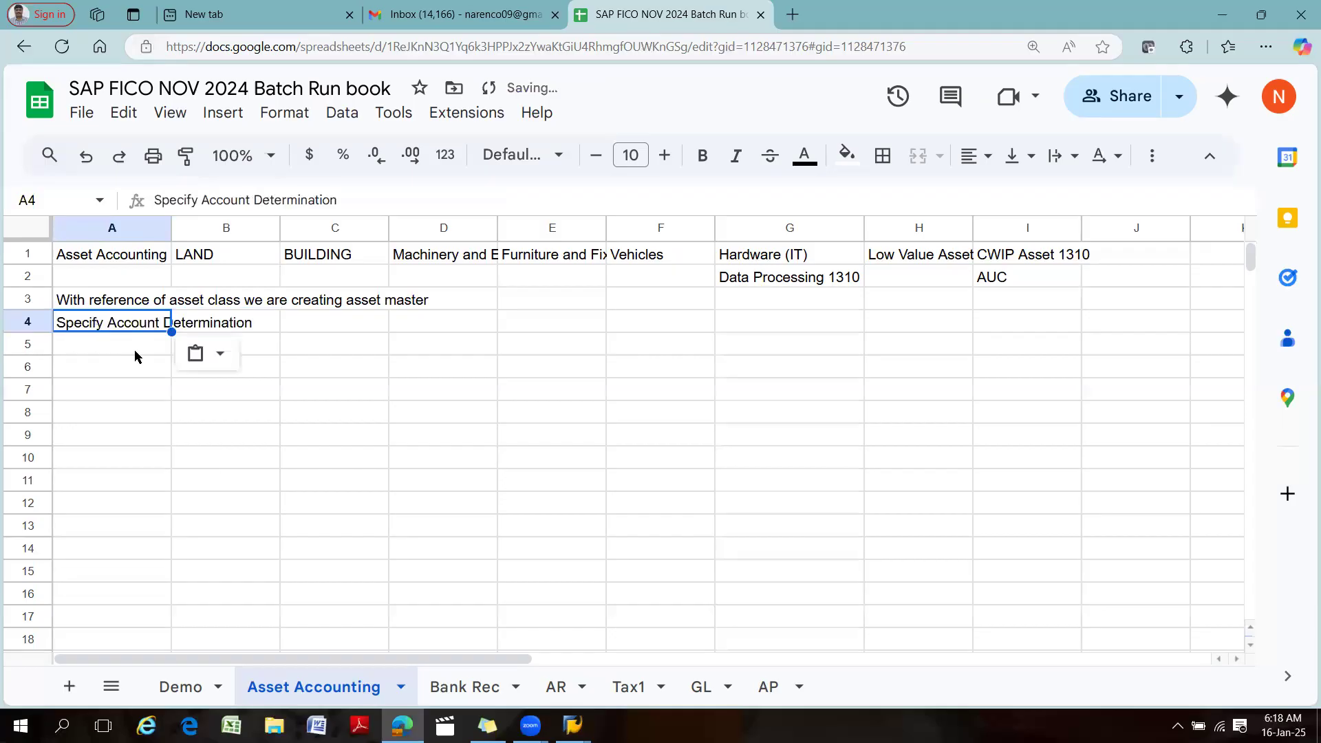
Remove the word "Specify" from cell A4, leaving "Account Determination".
double_click(103, 324)
left_click_drag(106, 316, 21, 326)
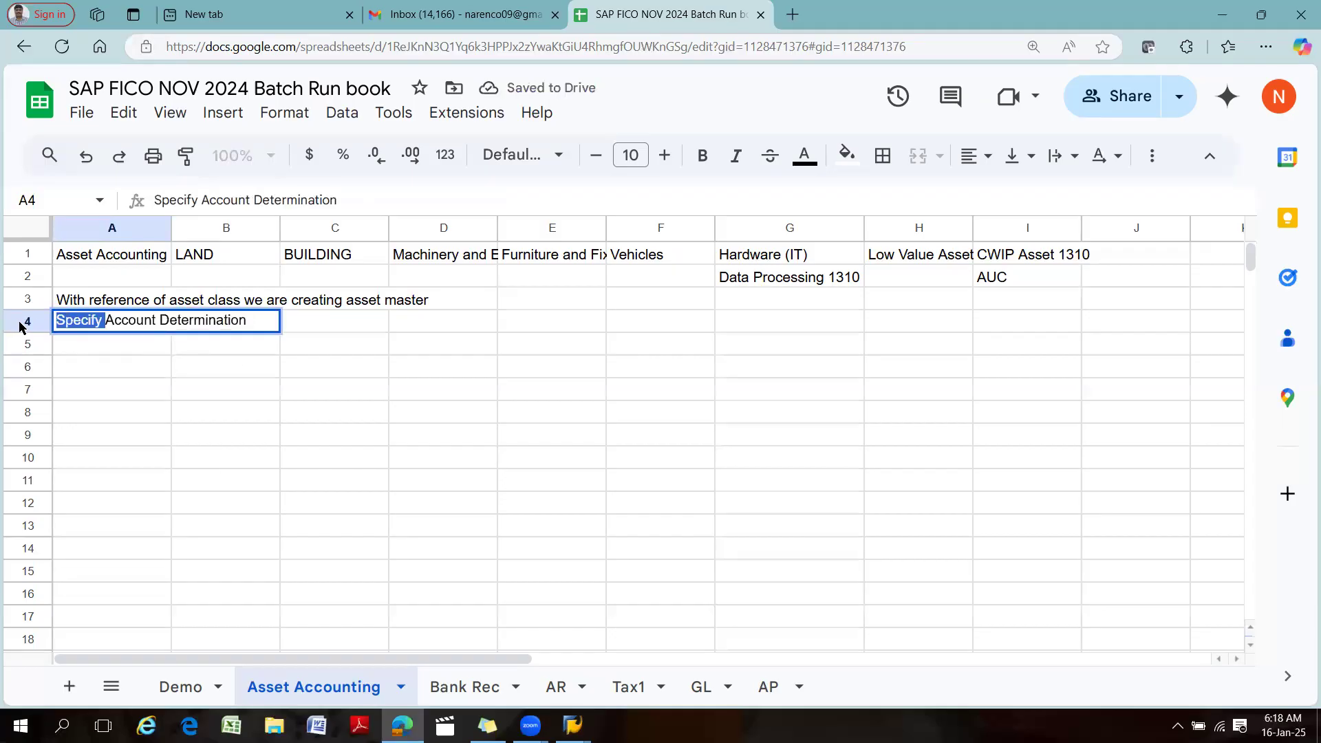
key("BackSpace")
left_click(106, 368)
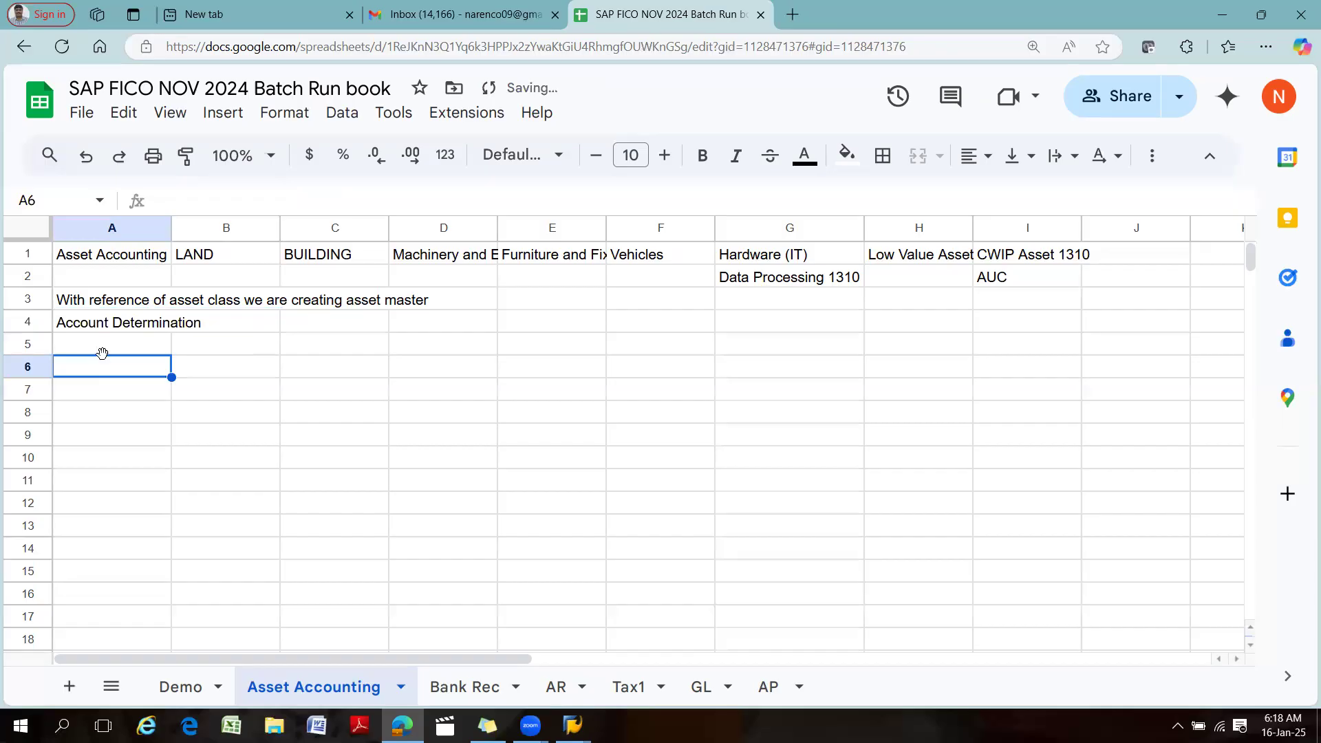
Enter "Number range" in cell A5, below Account Determination.
left_click(103, 348)
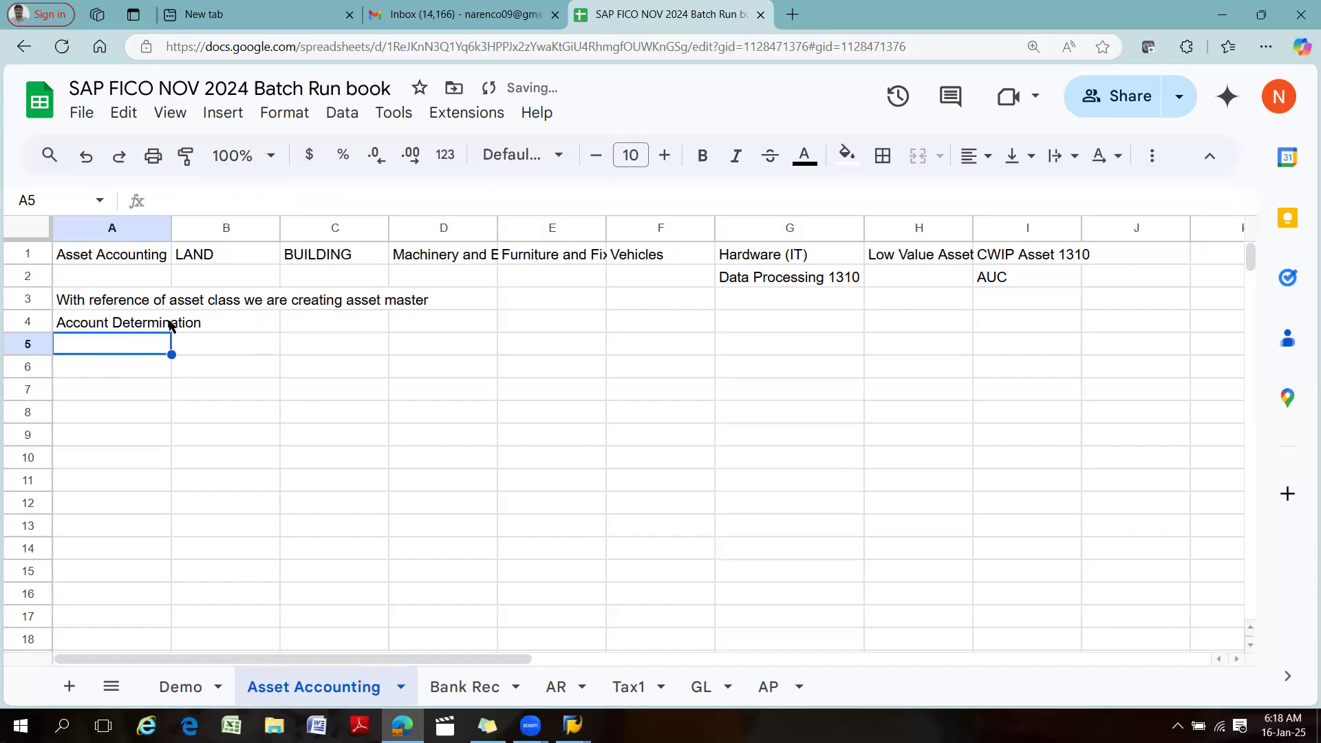
left_click(238, 302)
left_click(120, 325)
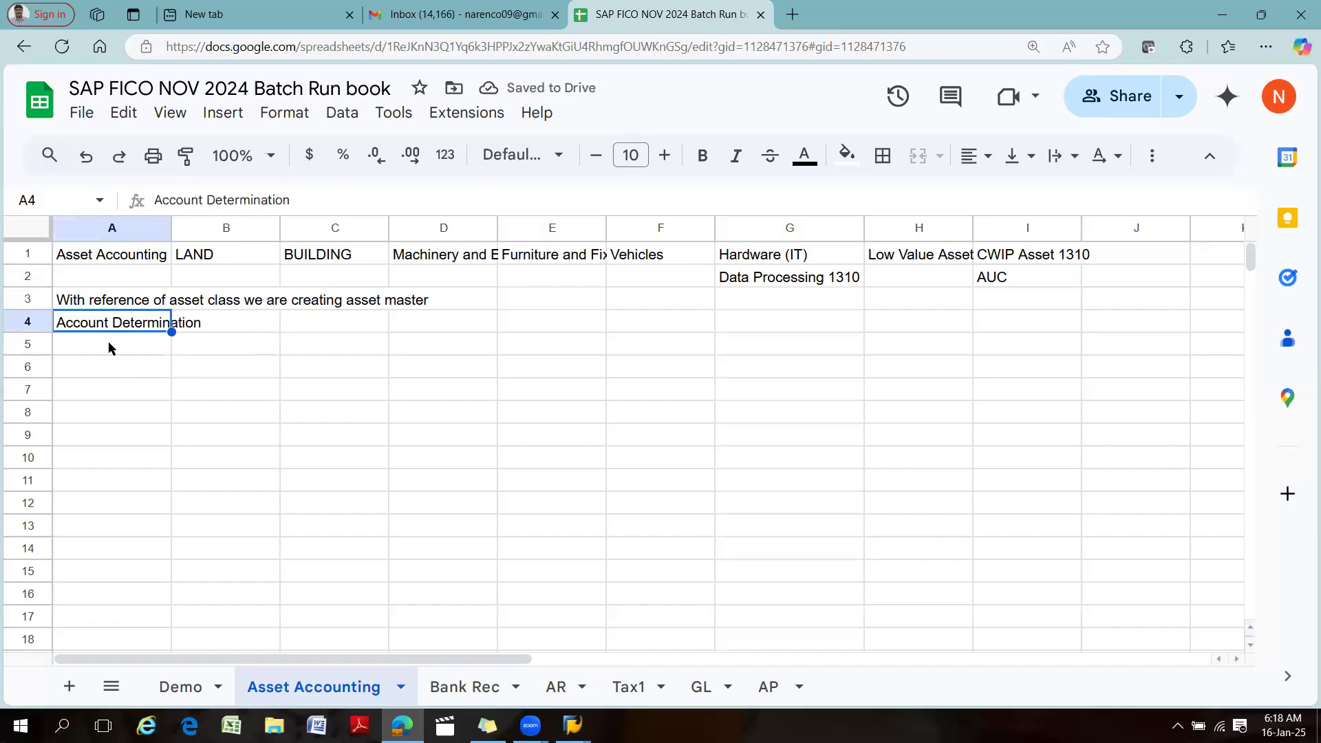
left_click(98, 346)
type("Numba")
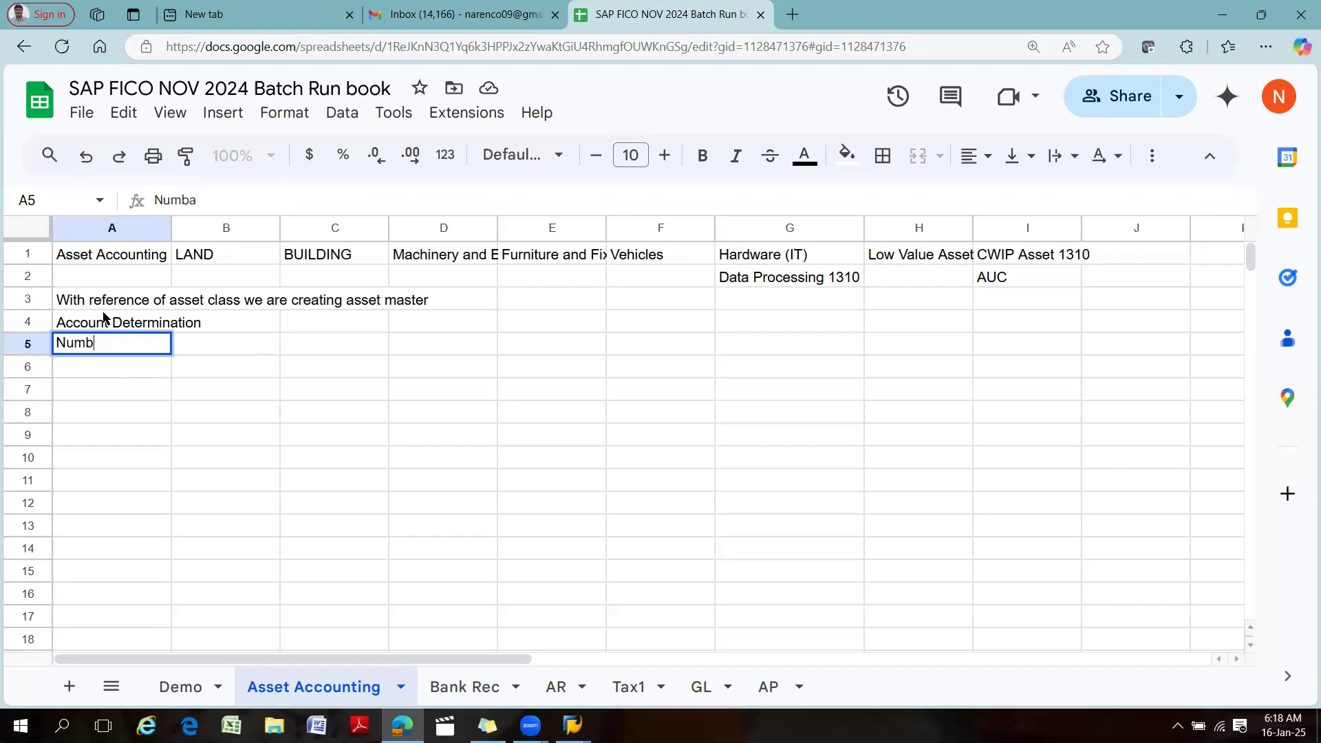
key("BackSpace")
type("ber range")
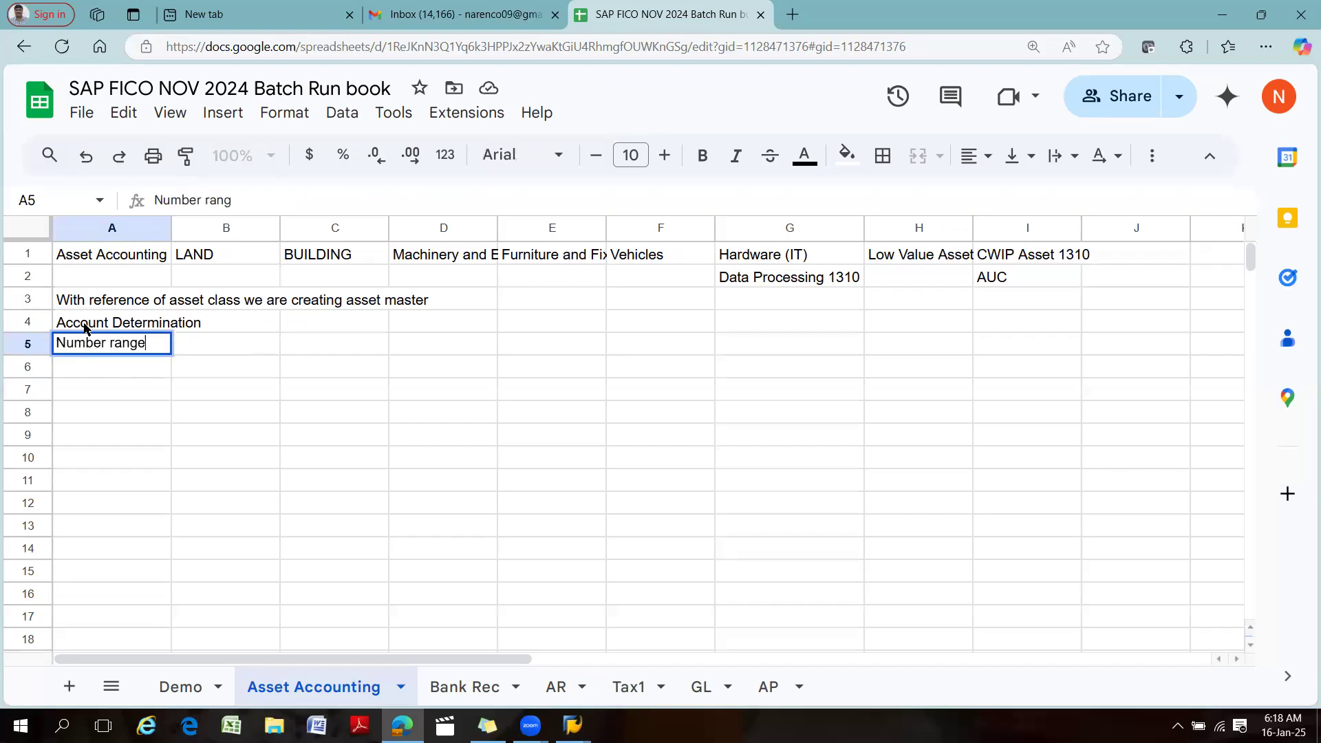
key("Return")
Enter "Screen layout" in cell A6, below Number range.
type("Scr")
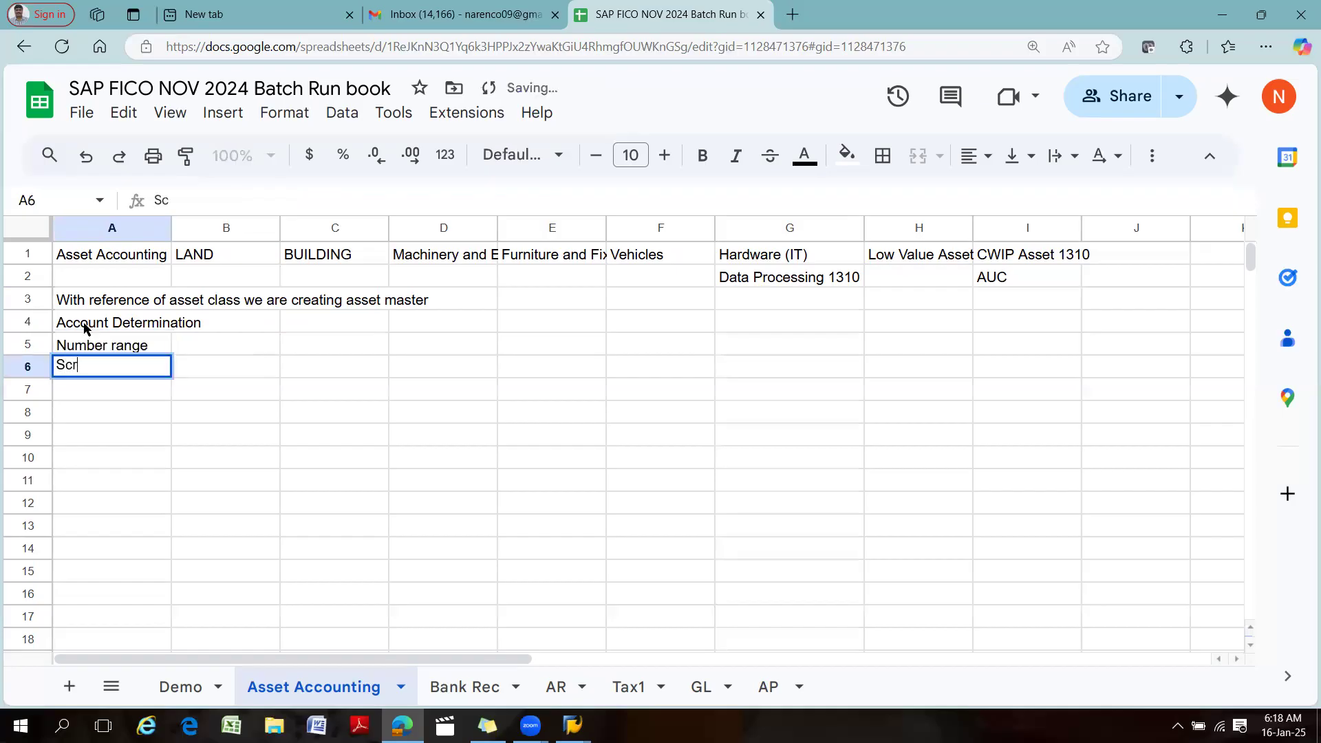
type("een lay")
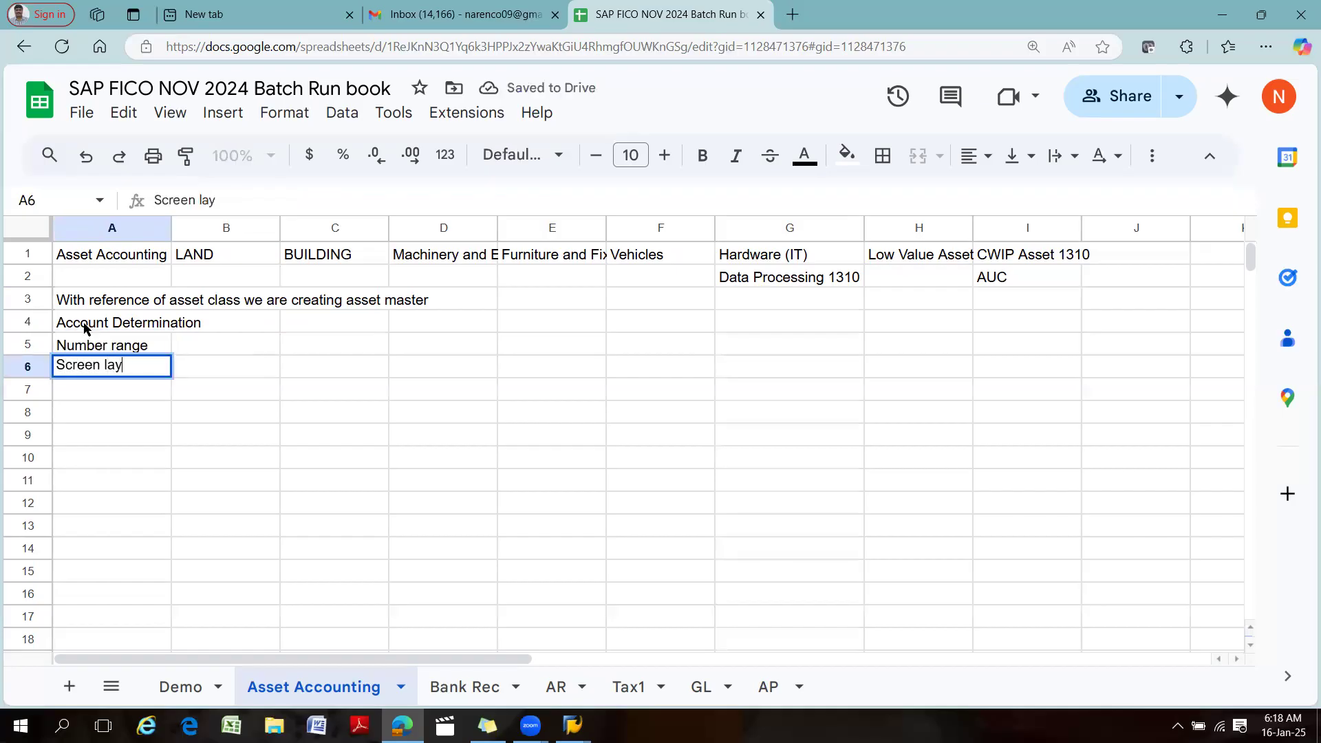
left_click(184, 430)
Review the Account Determination, Number range and Screen layout entries in A4 to A6 against the asset class note in A3.
left_click(90, 326)
left_click(89, 348)
left_click(88, 370)
left_click(82, 325)
left_click(77, 355)
left_click(83, 327)
left_click(81, 339)
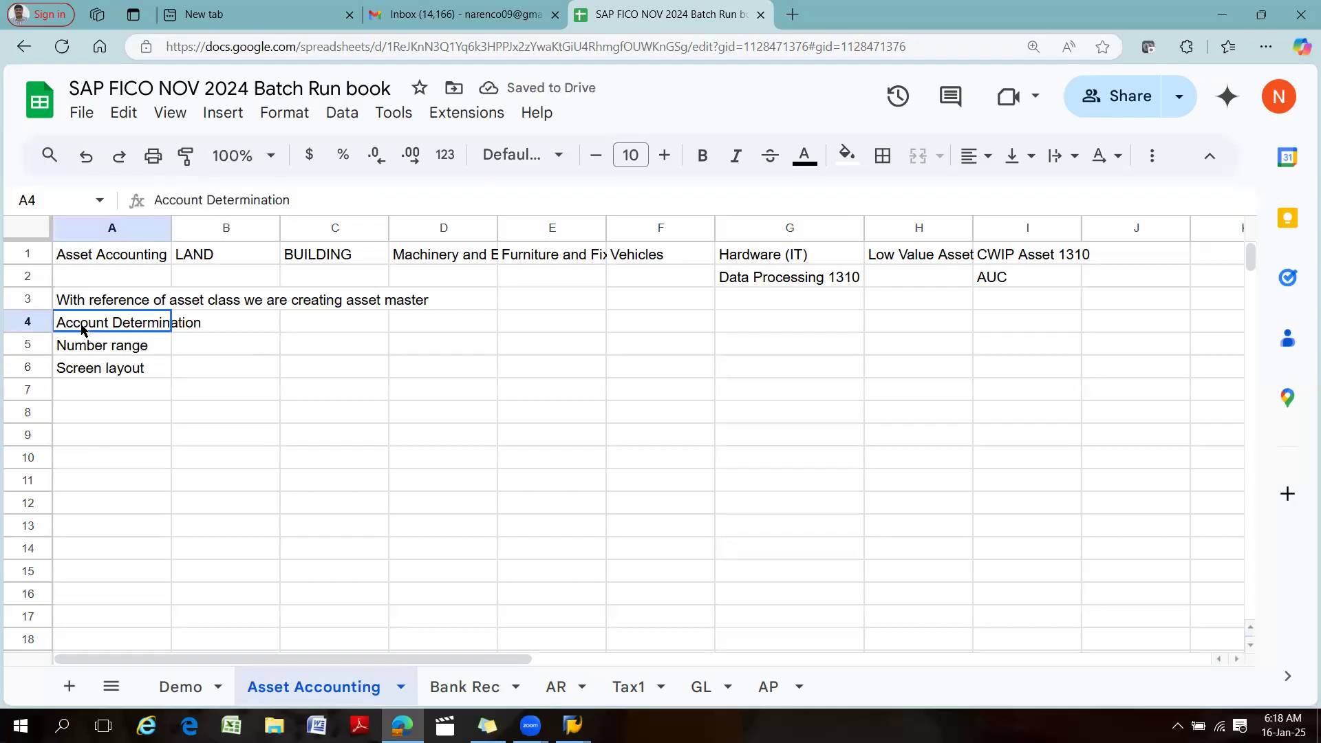
left_click(139, 303)
left_click_drag(123, 324, 112, 369)
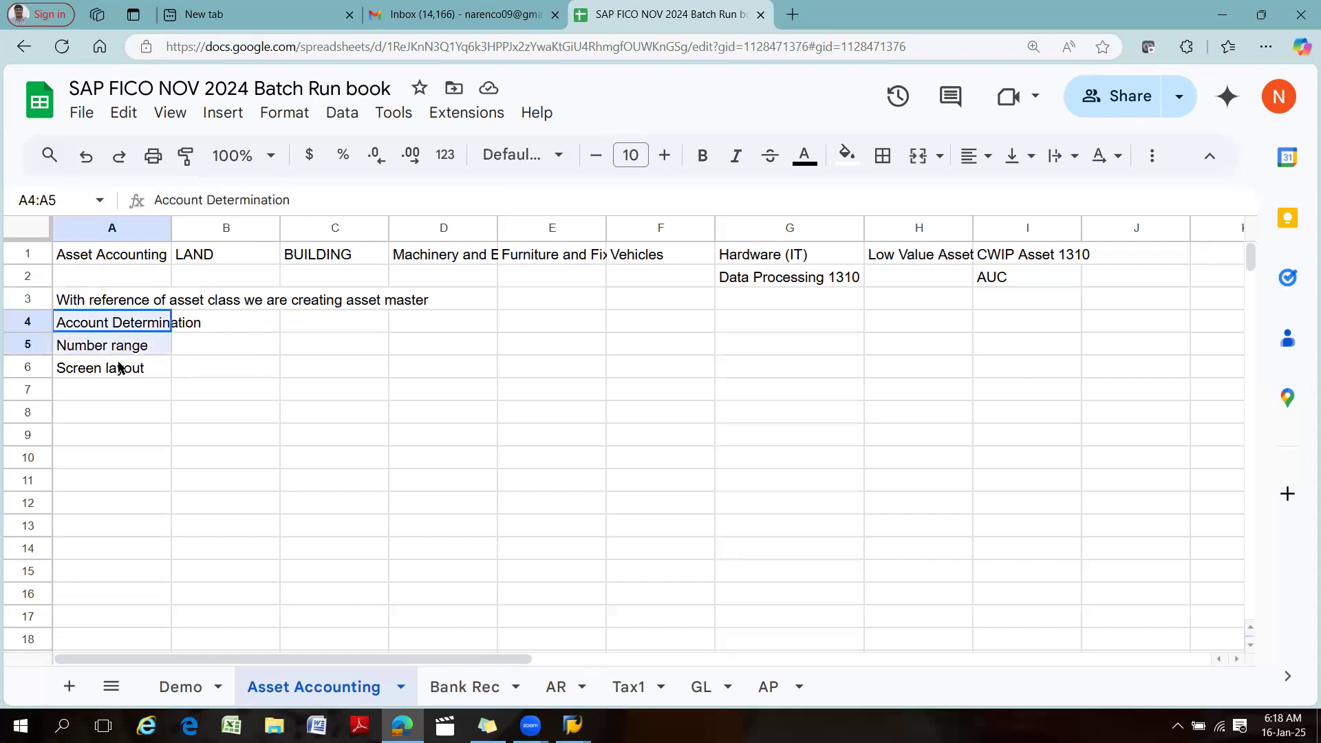
Widen column A so that Account Determination fits in its cell, and check the entries in A4 to A6.
left_click(164, 305)
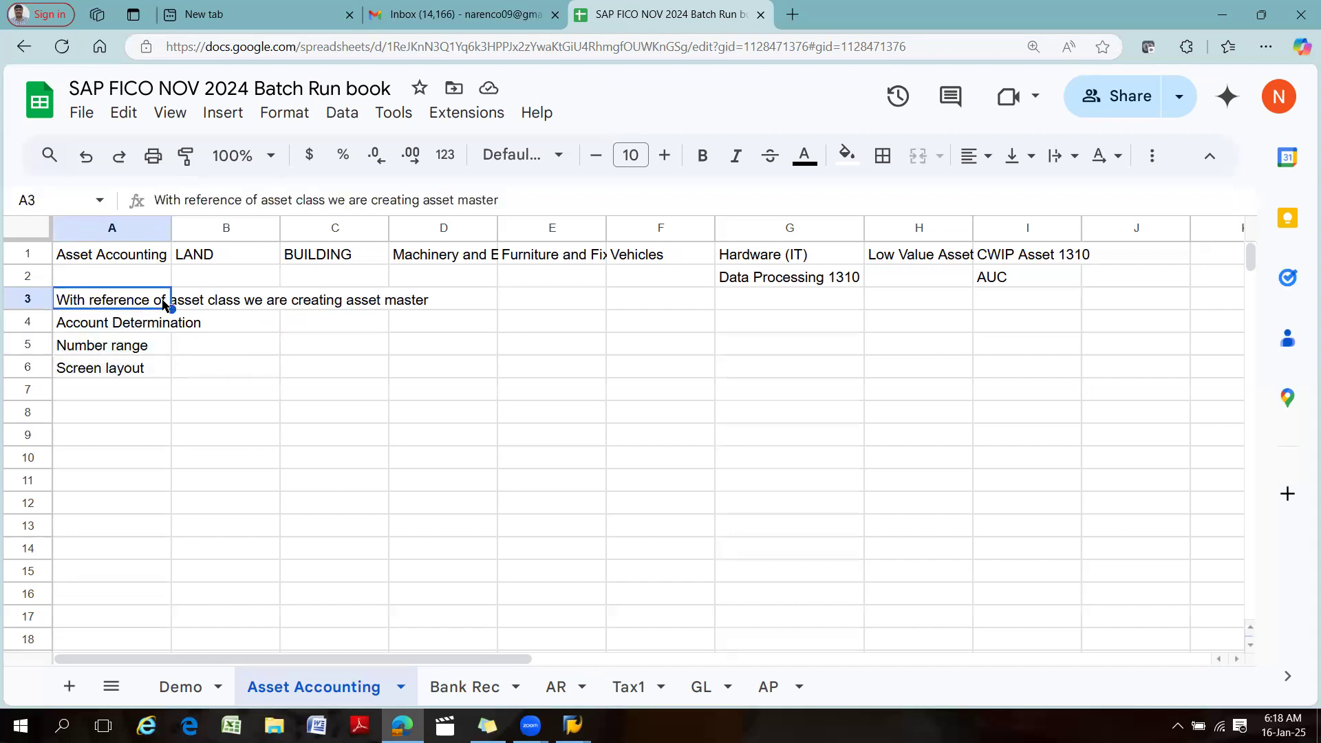
left_click_drag(172, 222, 213, 220)
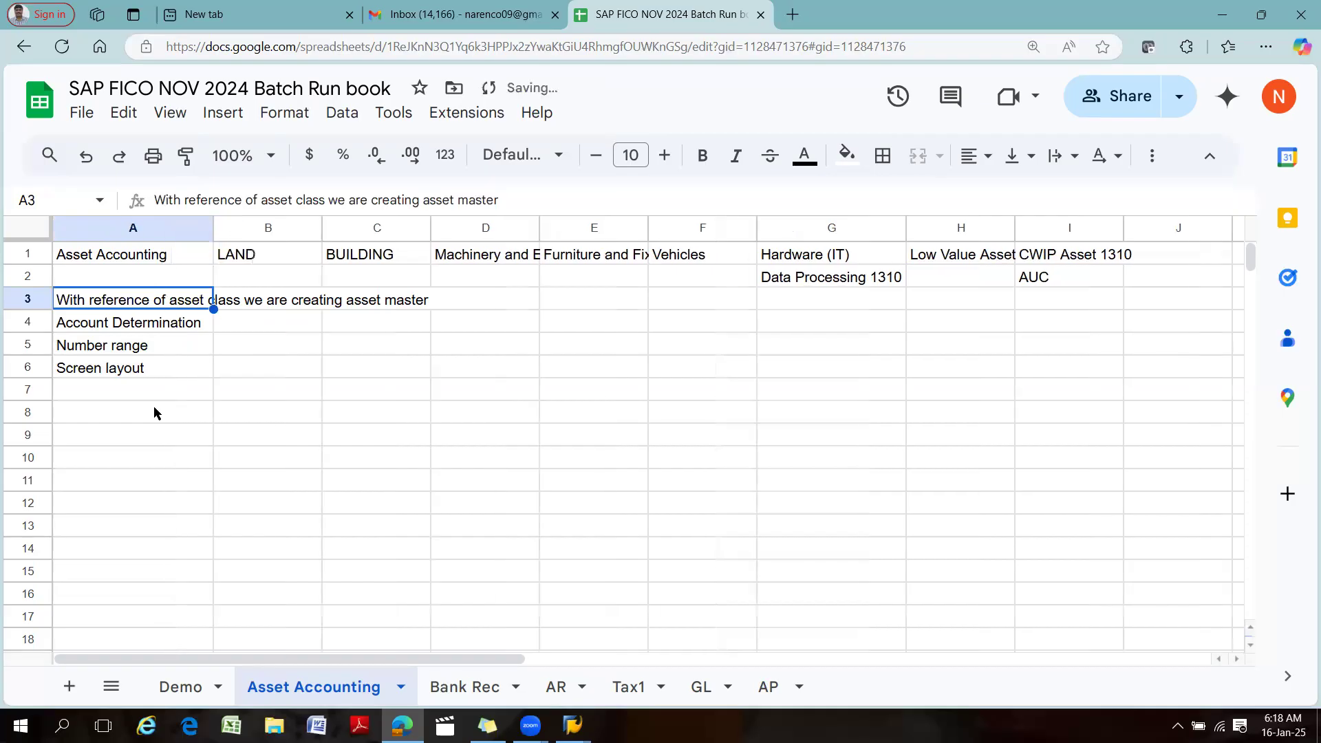
left_click(156, 330)
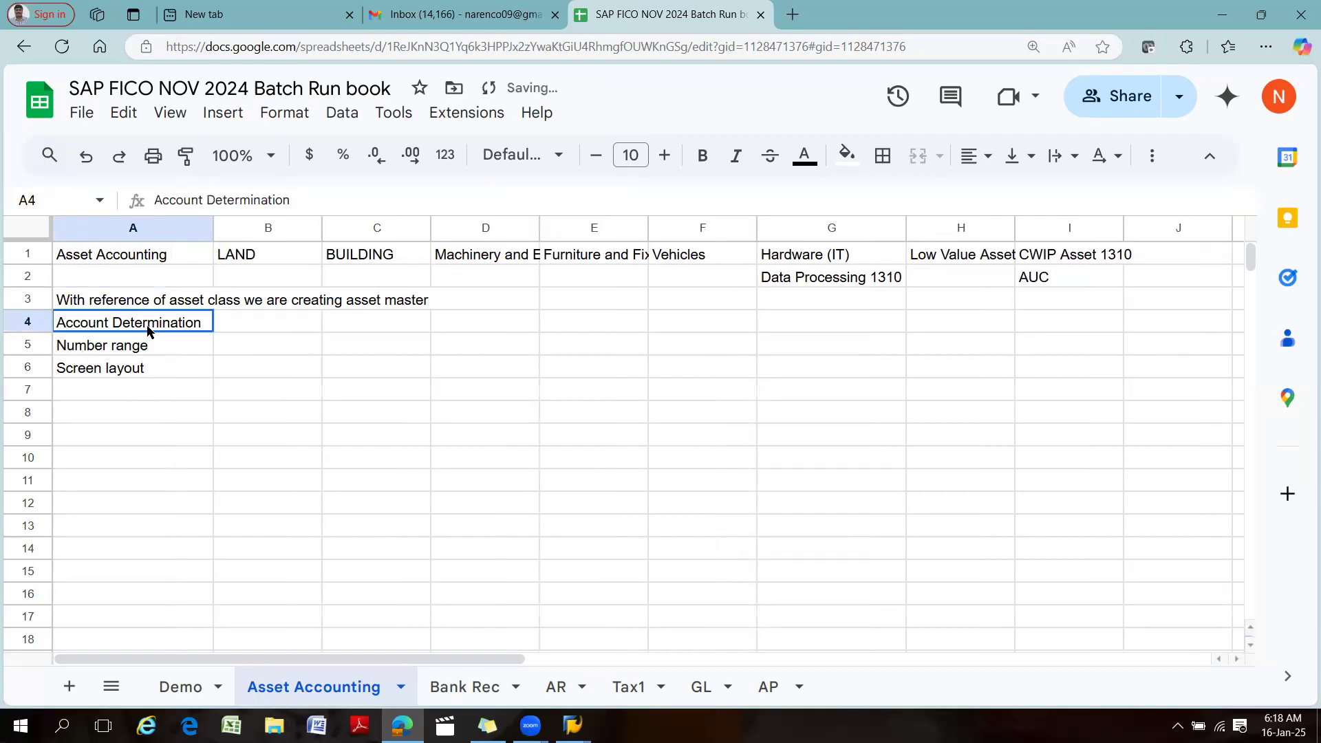
left_click(146, 348)
left_click(146, 368)
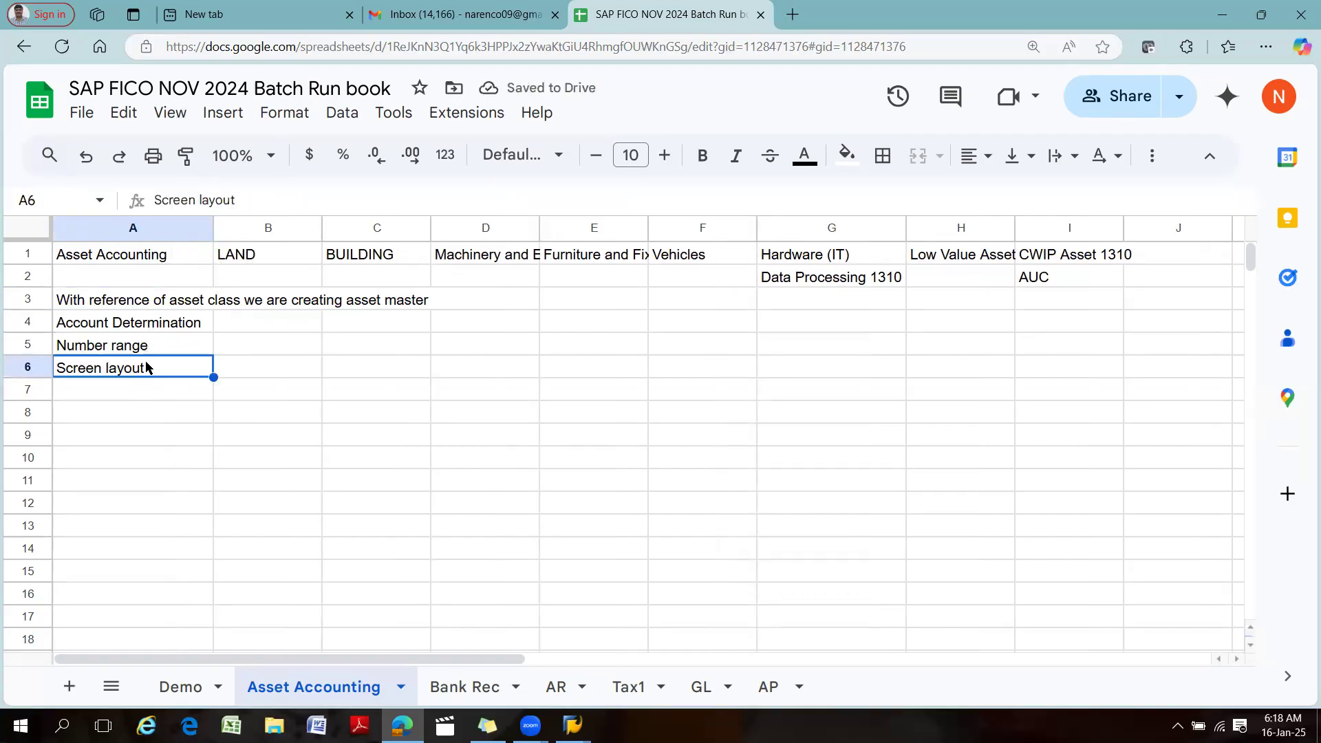
Review the asset class note in A3 and the asset classes in row 1, from LAND in B1 to Hardware (IT) in G1.
left_click(203, 301)
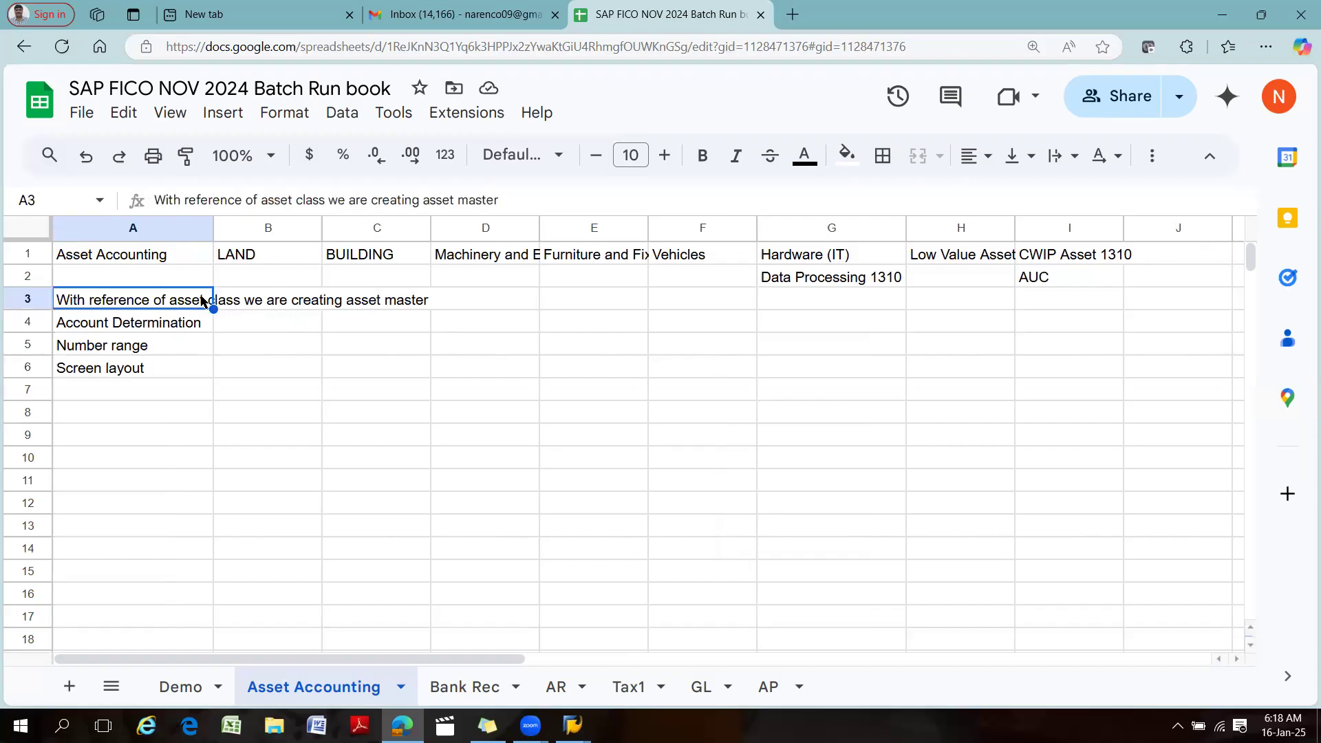
left_click(248, 260)
left_click(352, 258)
left_click(440, 257)
left_click(587, 251)
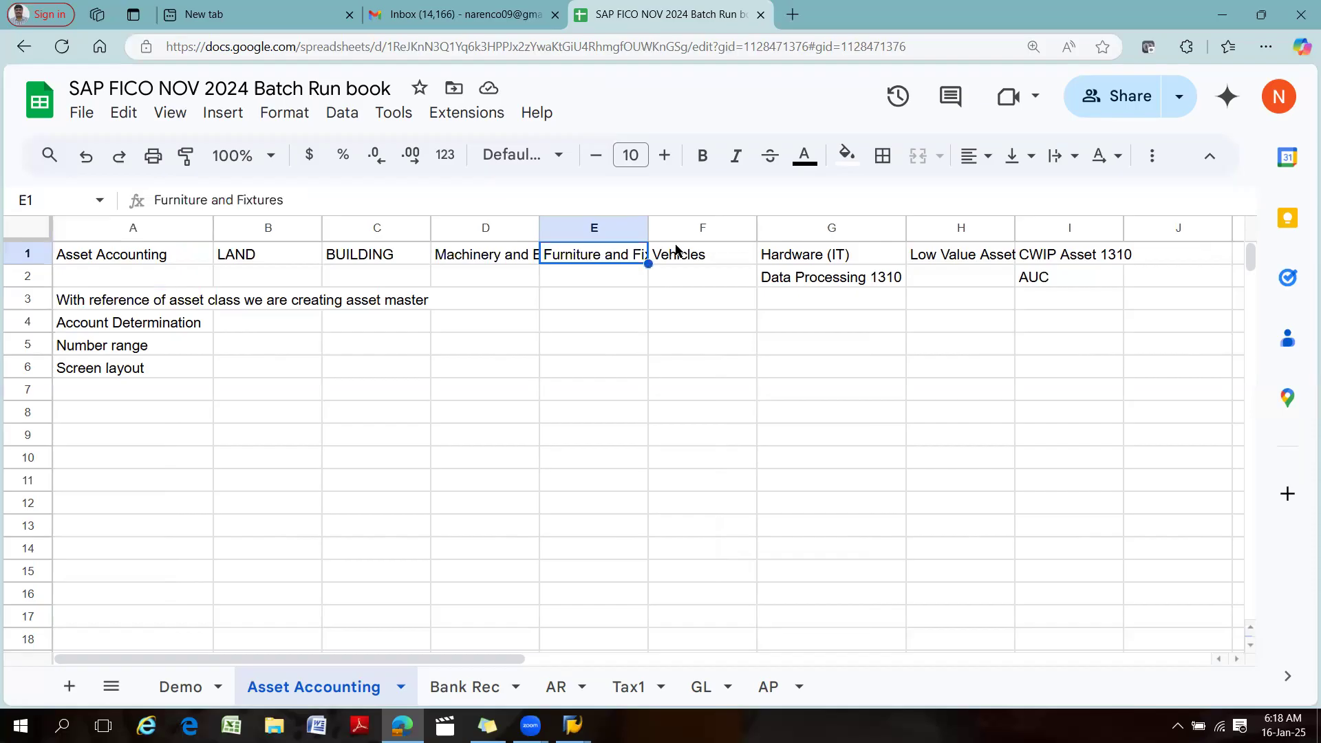
left_click(779, 248)
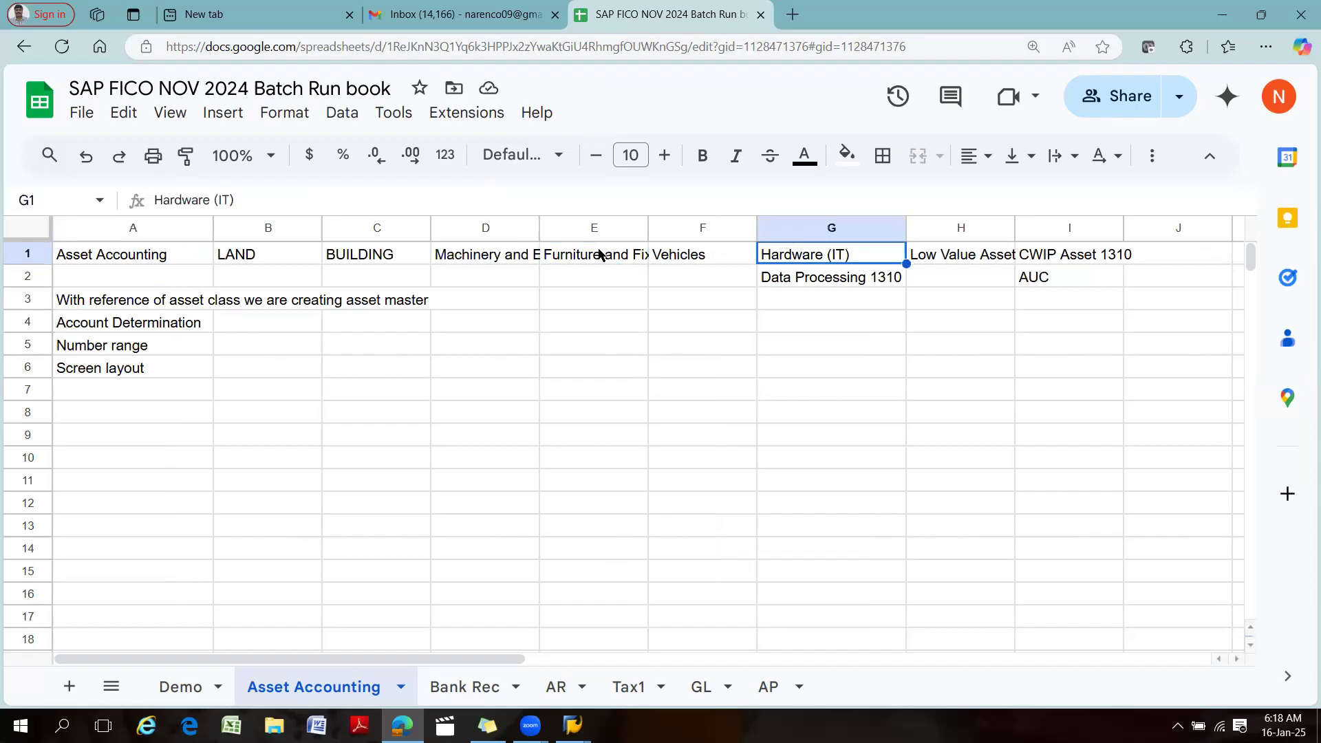
left_click(157, 427)
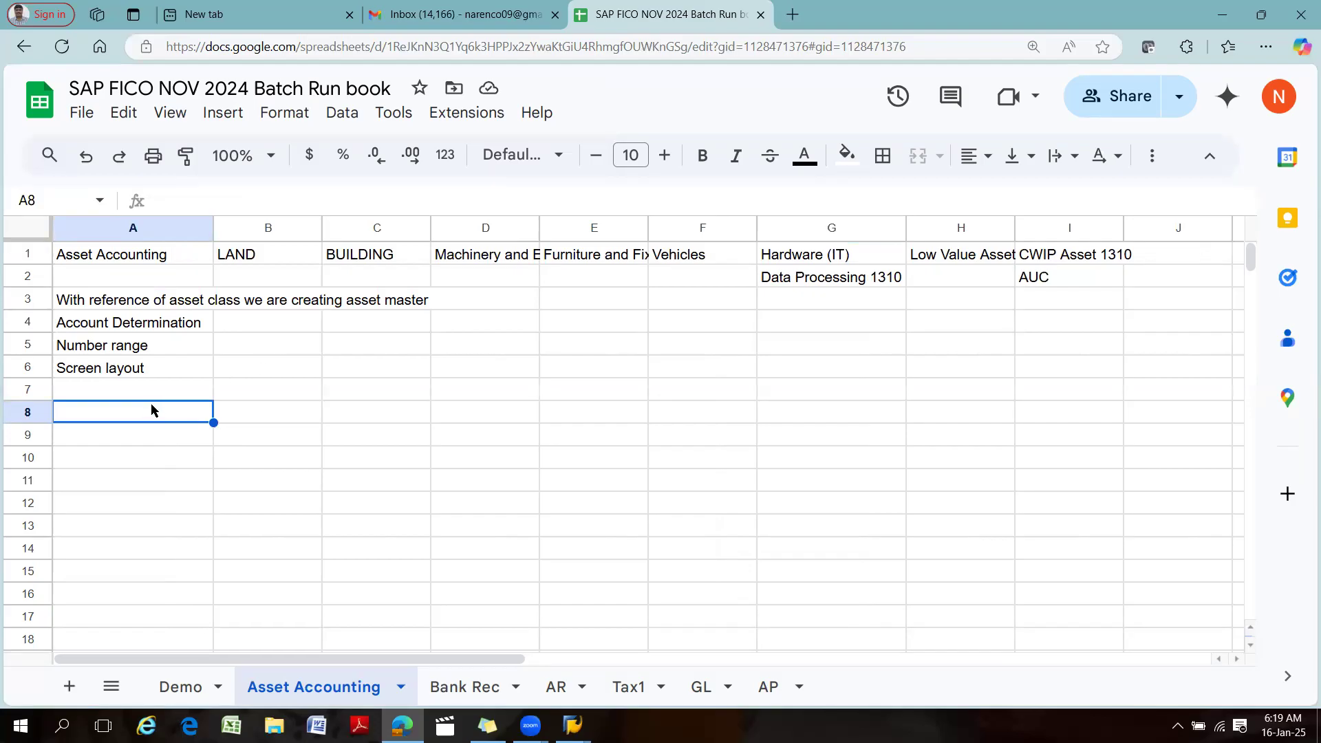
Enter "Step 1" in cell A8 and "Purchase Asset with vendor" in B8.
type("St")
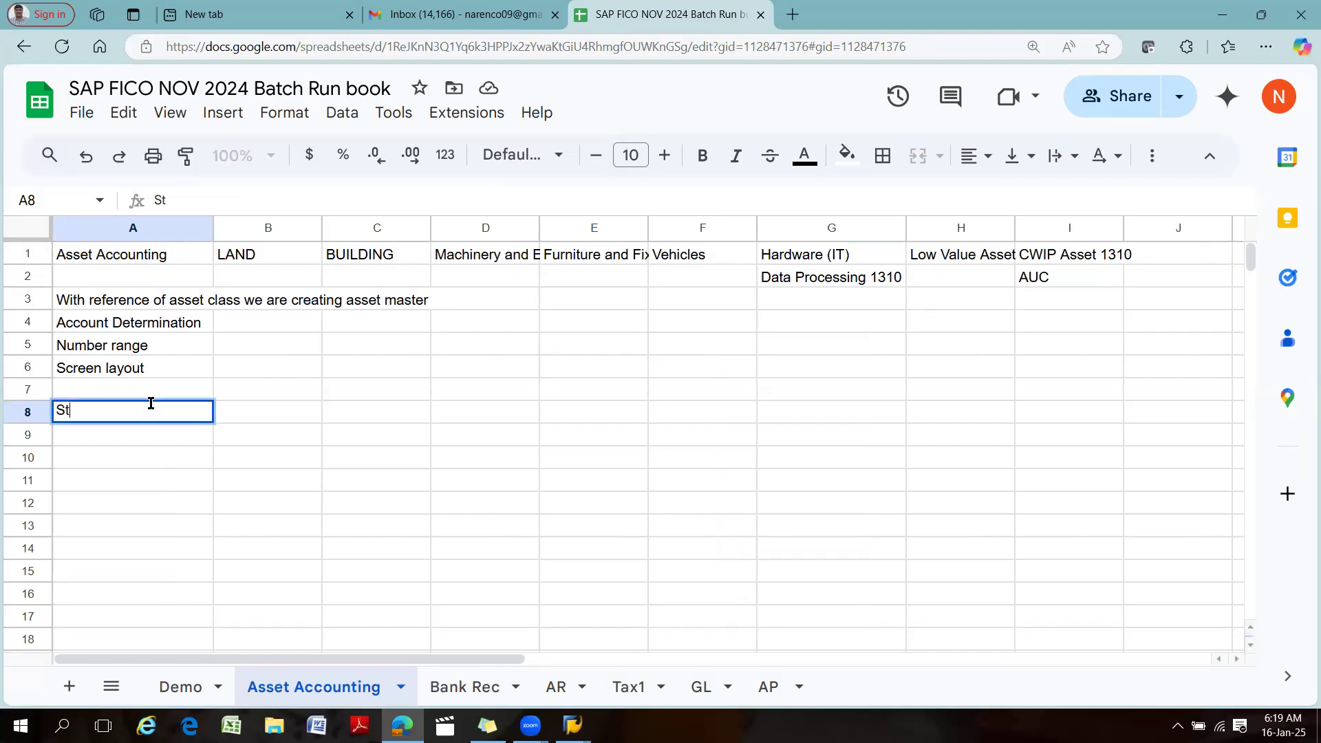
type("ep 1")
key("Tab")
type("Purchase Asset with vendor")
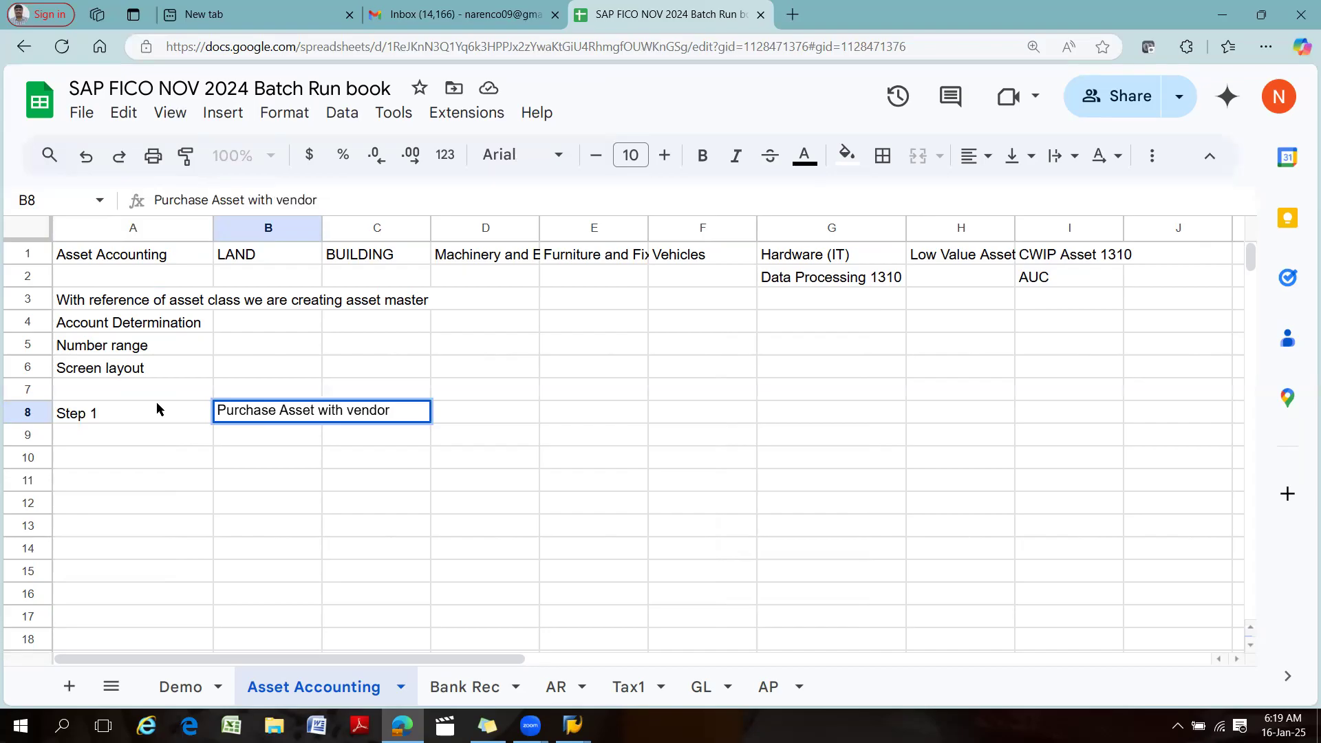
left_click(303, 550)
left_click(328, 503)
left_click(285, 441)
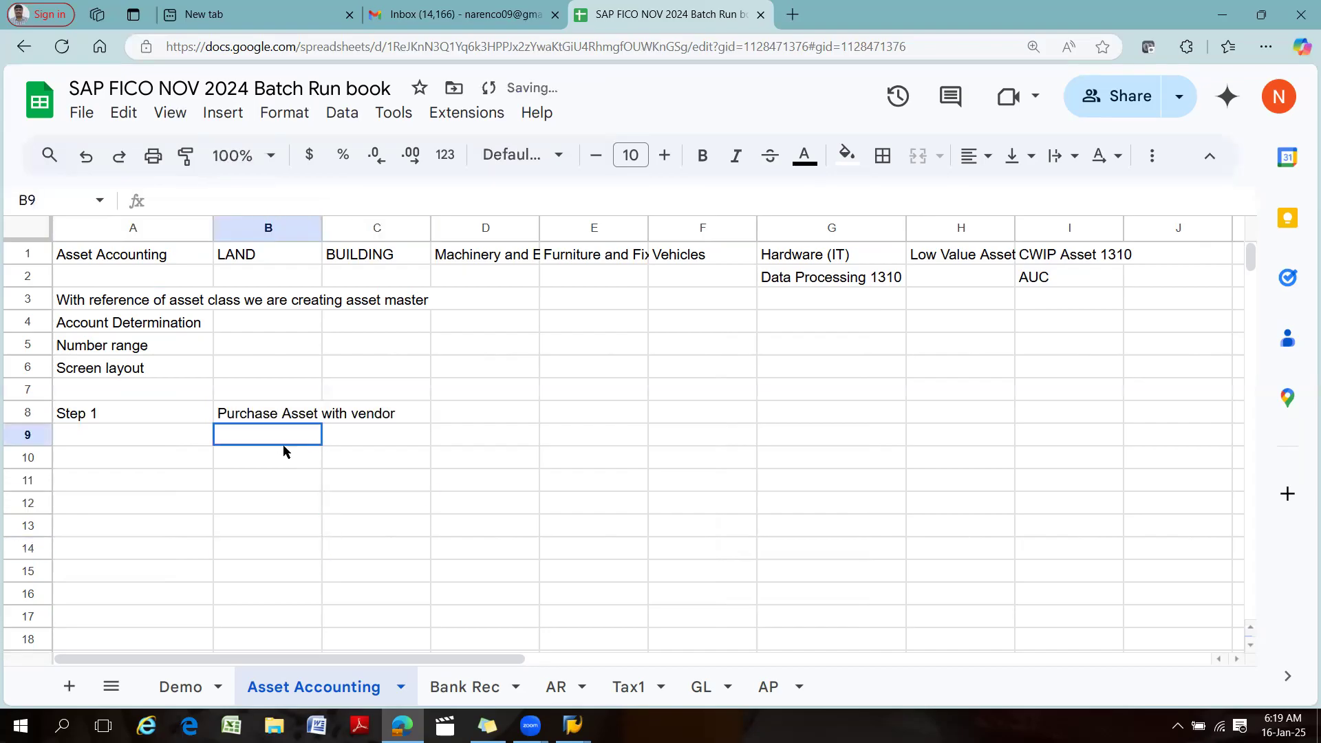
Undo the accidental column move and fit column B's width to the text "Purchase Asset with vendor".
left_click_drag(316, 227, 434, 216)
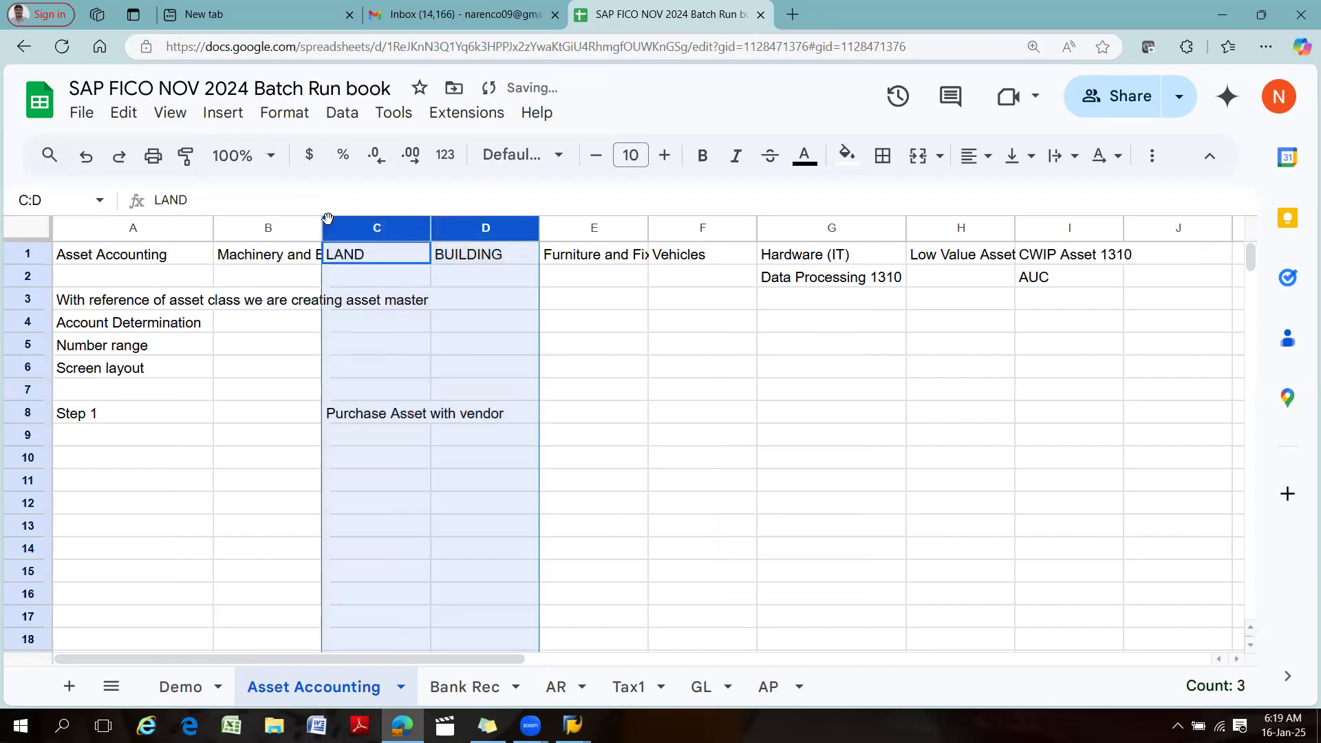
key("ctrl+z")
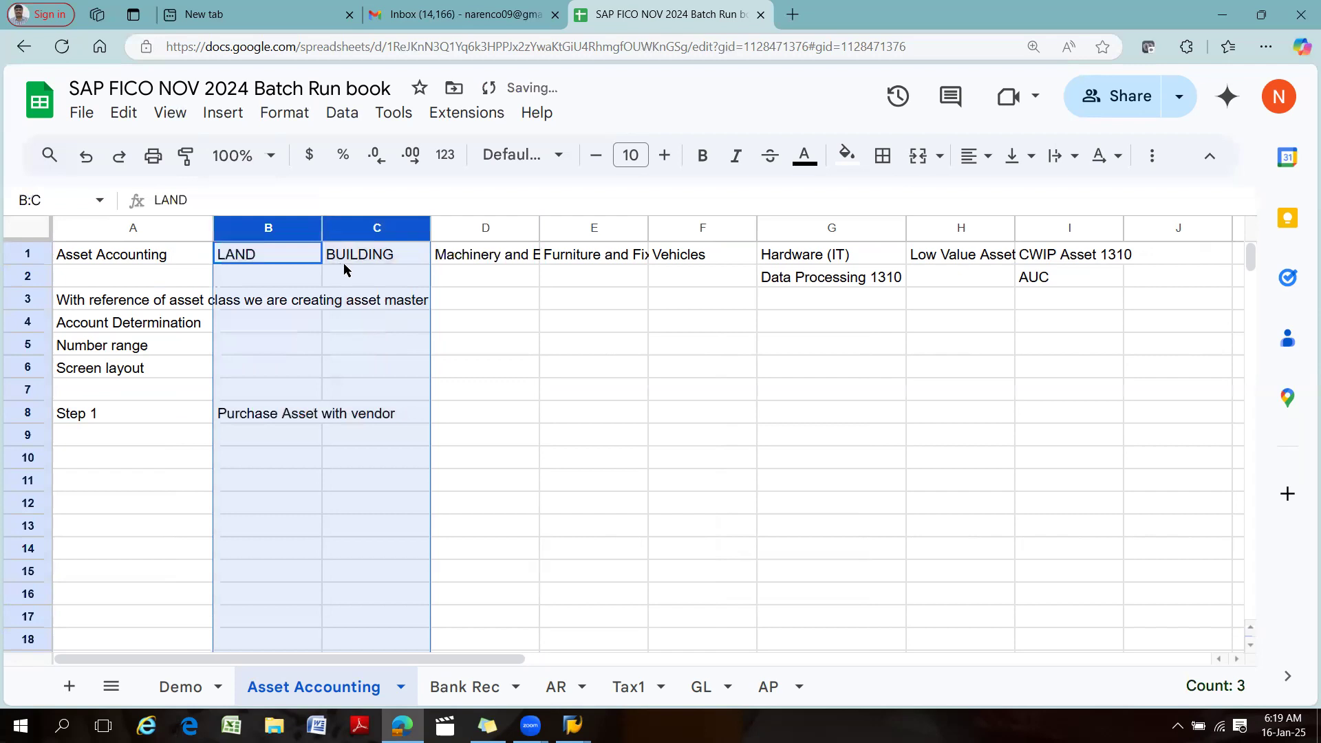
left_click(345, 261)
double_click(322, 227)
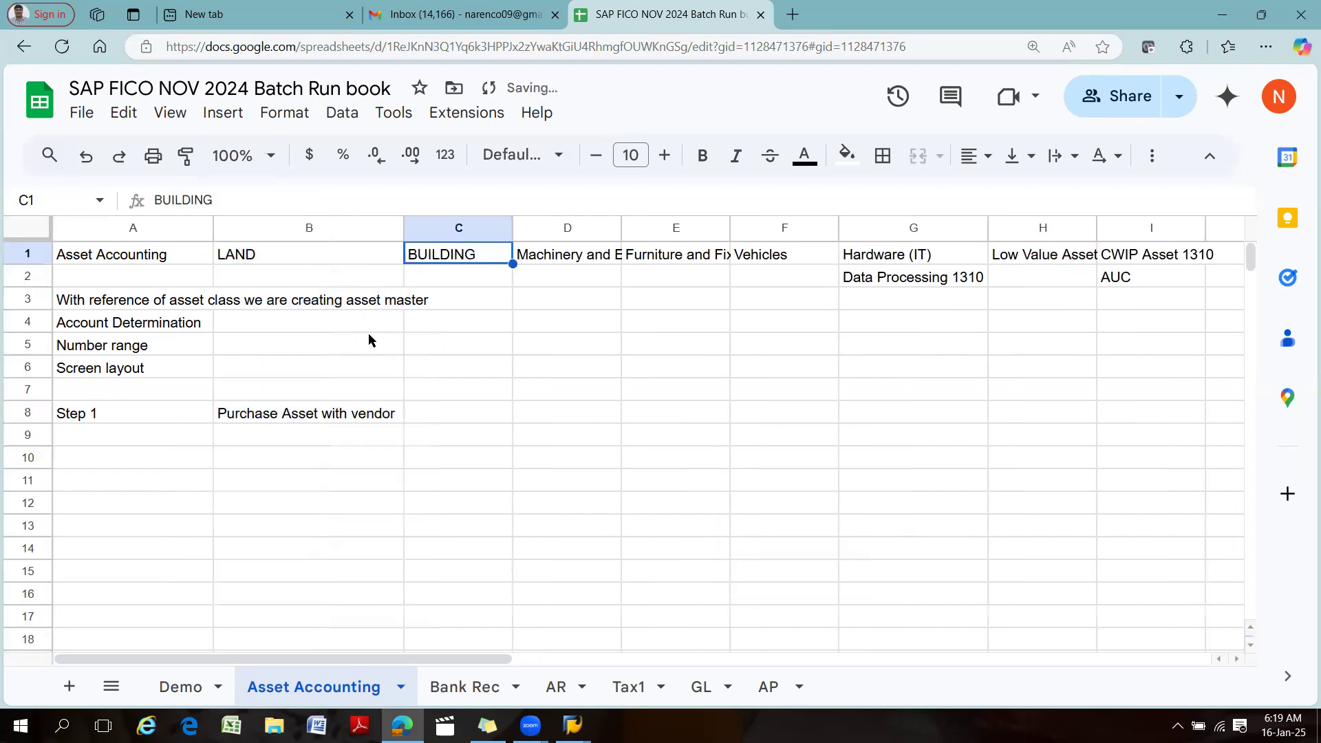
Fill cell B8, Purchase Asset with vendor, with light green.
left_click(454, 435)
left_click(268, 417)
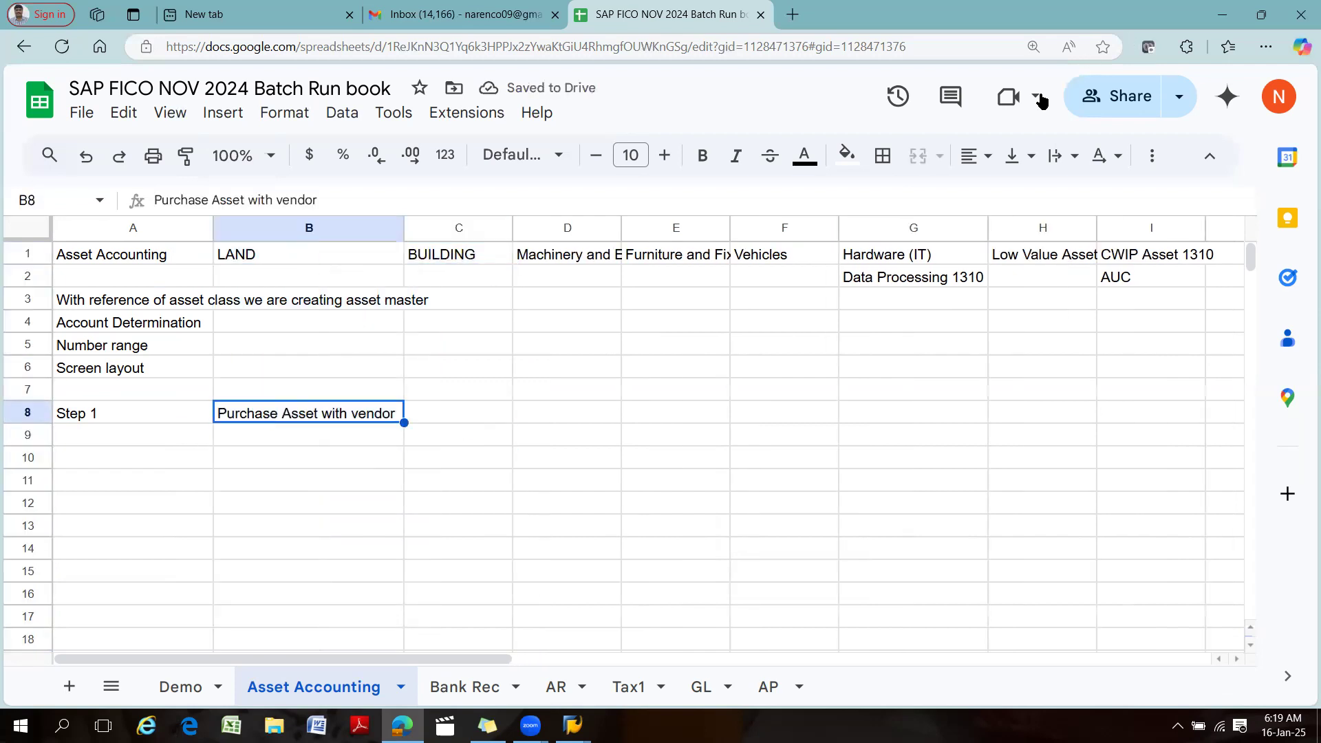
left_click(847, 154)
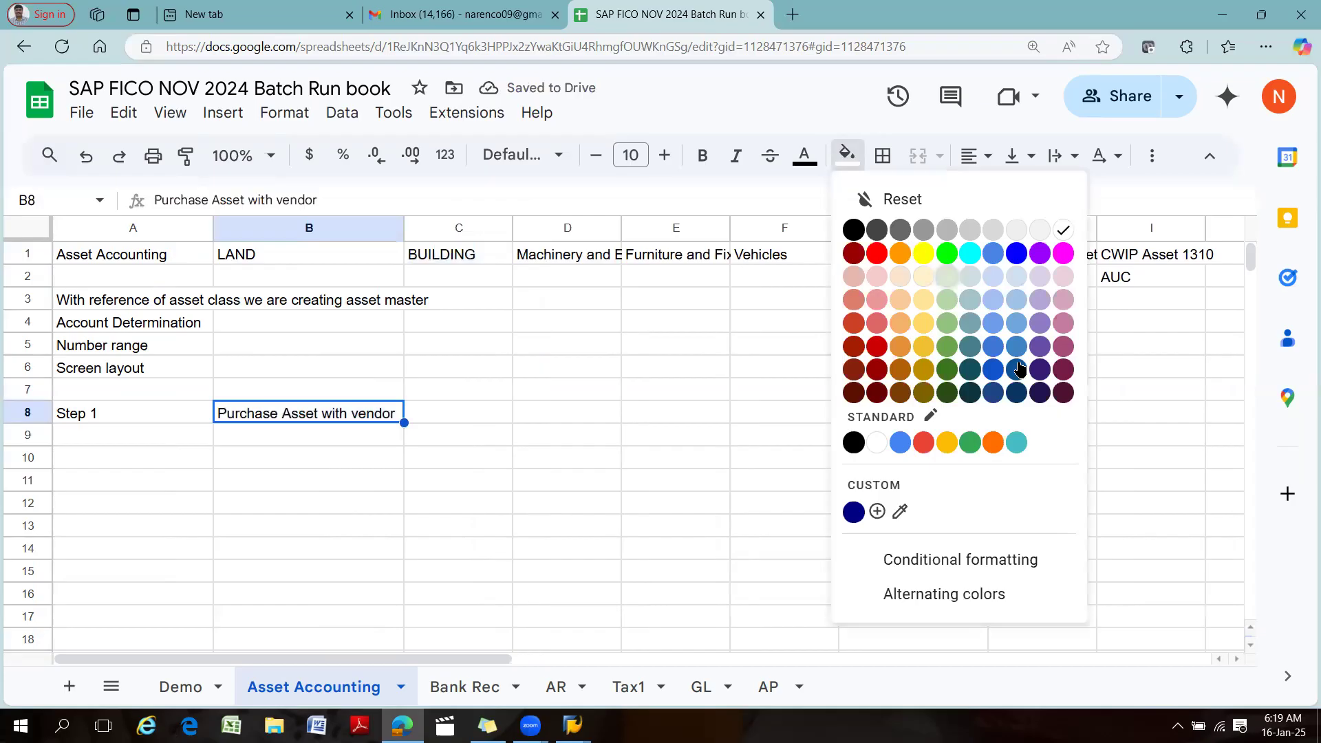
left_click(948, 311)
left_click(245, 443)
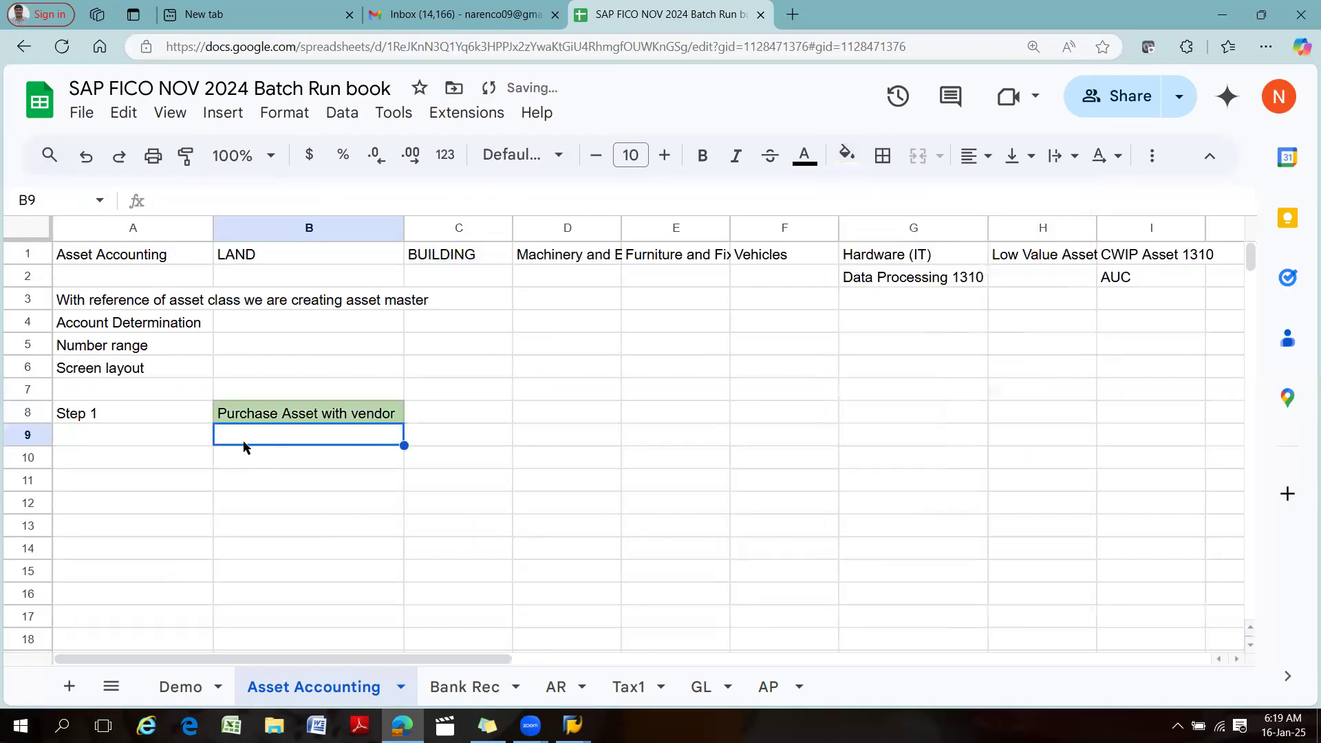
Enter "Asset Account ( Building )" in cell B9 as the debit line of the asset purchase.
type("Asset Account ( la")
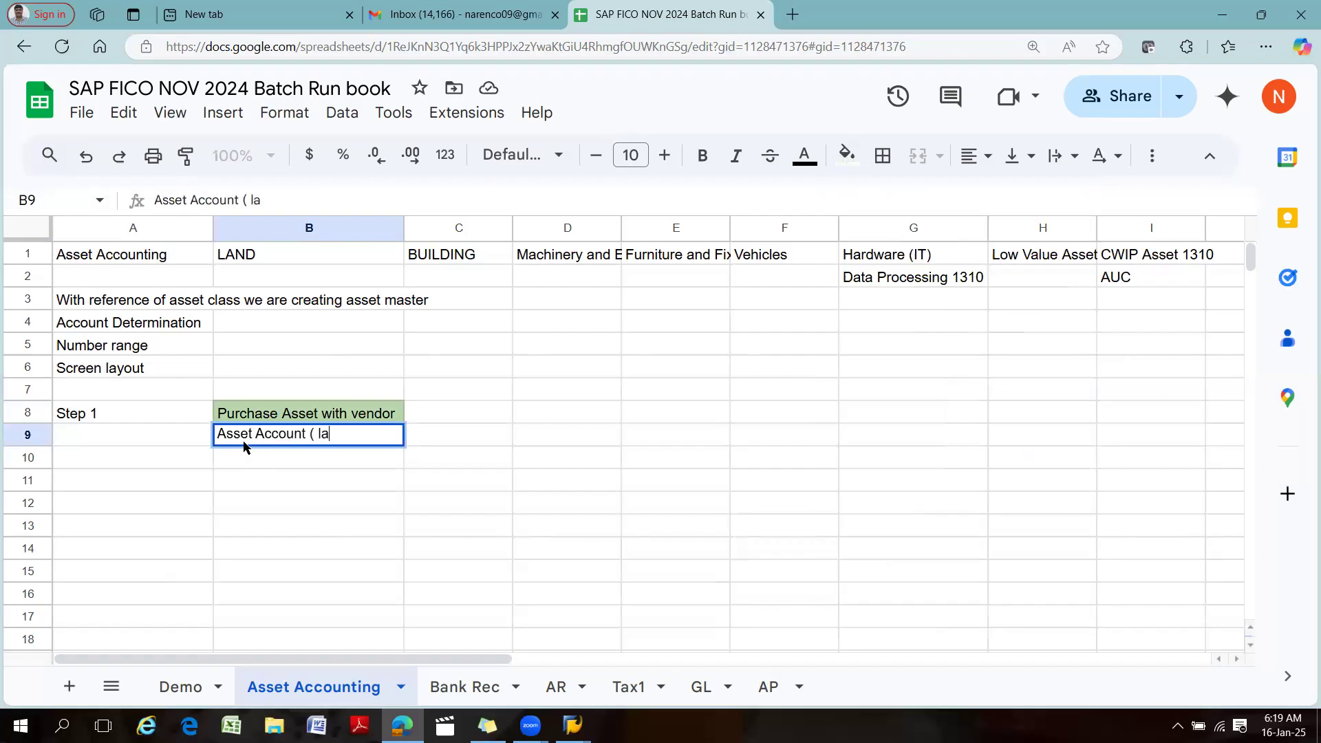
type("nd)")
key("BackSpace")
key("BackSpace")
key("BackSpace")
key("BackSpace")
key("BackSpace")
type("Building )")
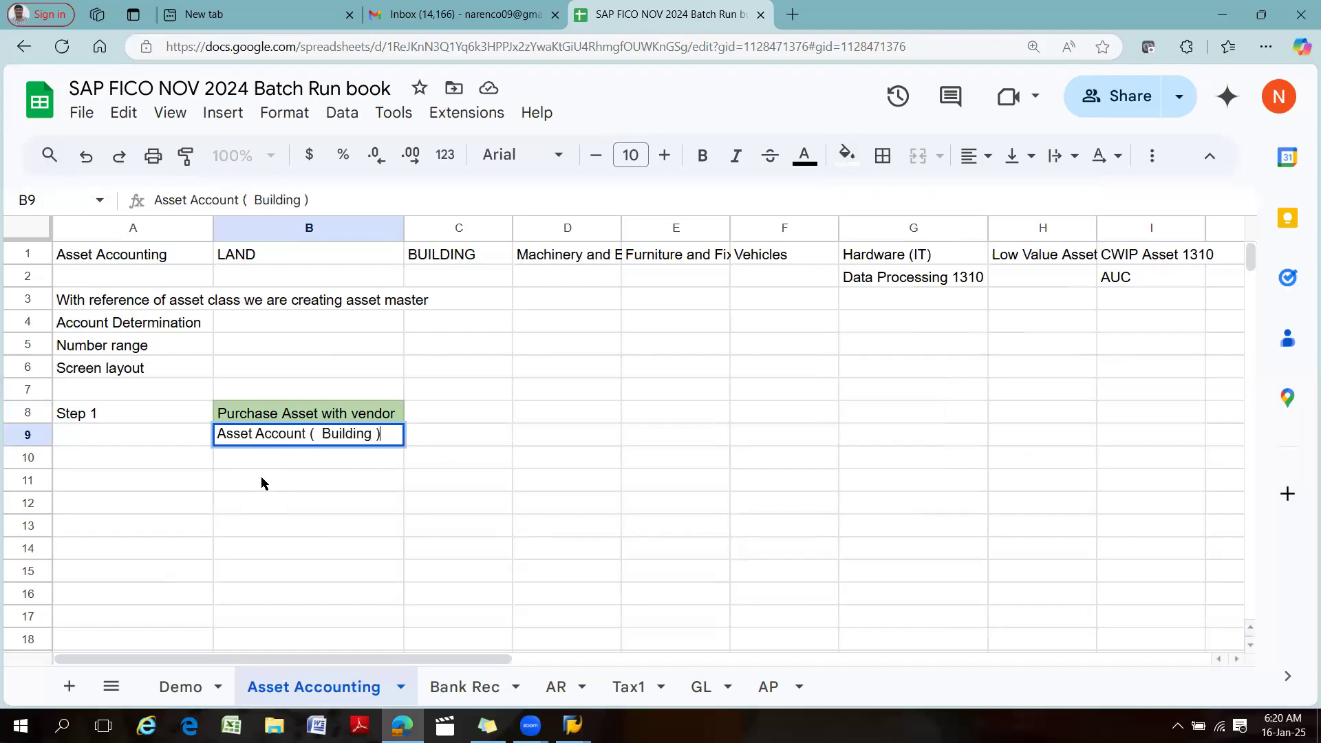
Enter "To Vendor Account" with leading spaces in cell B10 as the credit line of the asset purchase.
left_click(250, 463)
double_click(247, 460)
type("T")
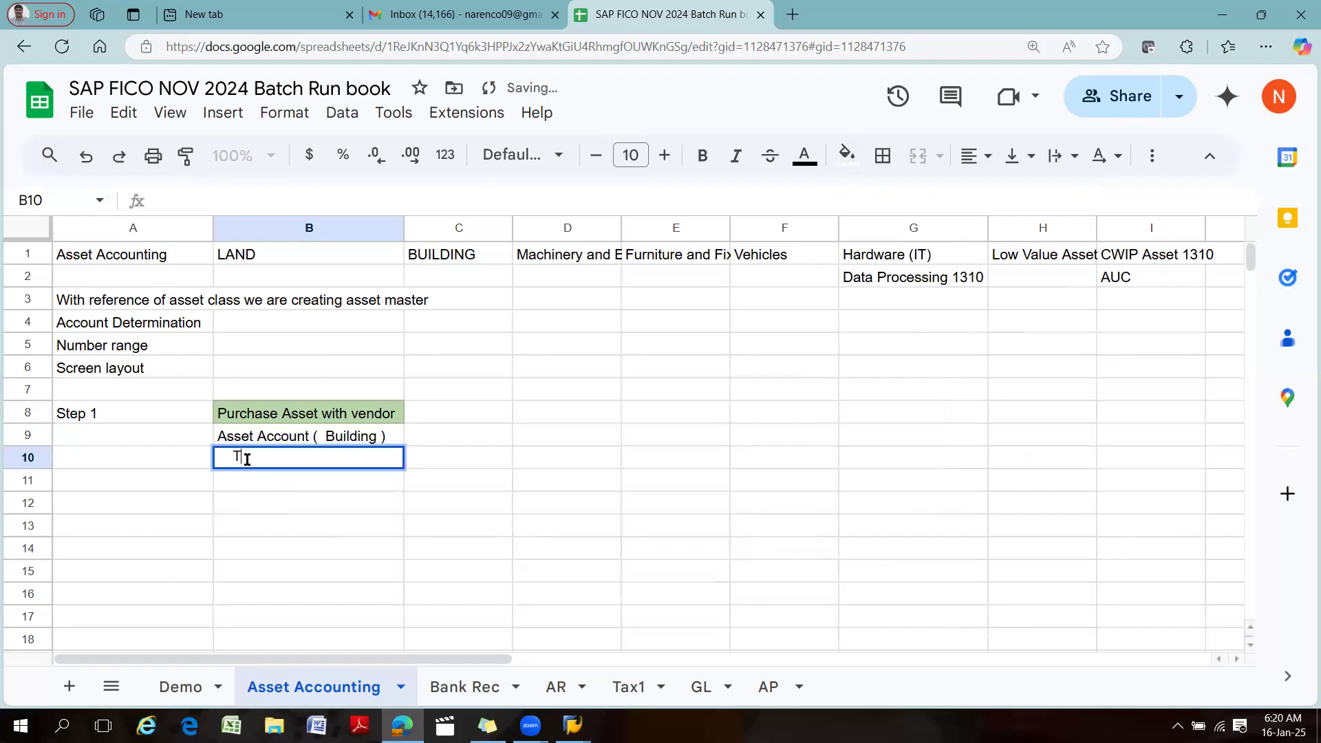
type("o Vendor")
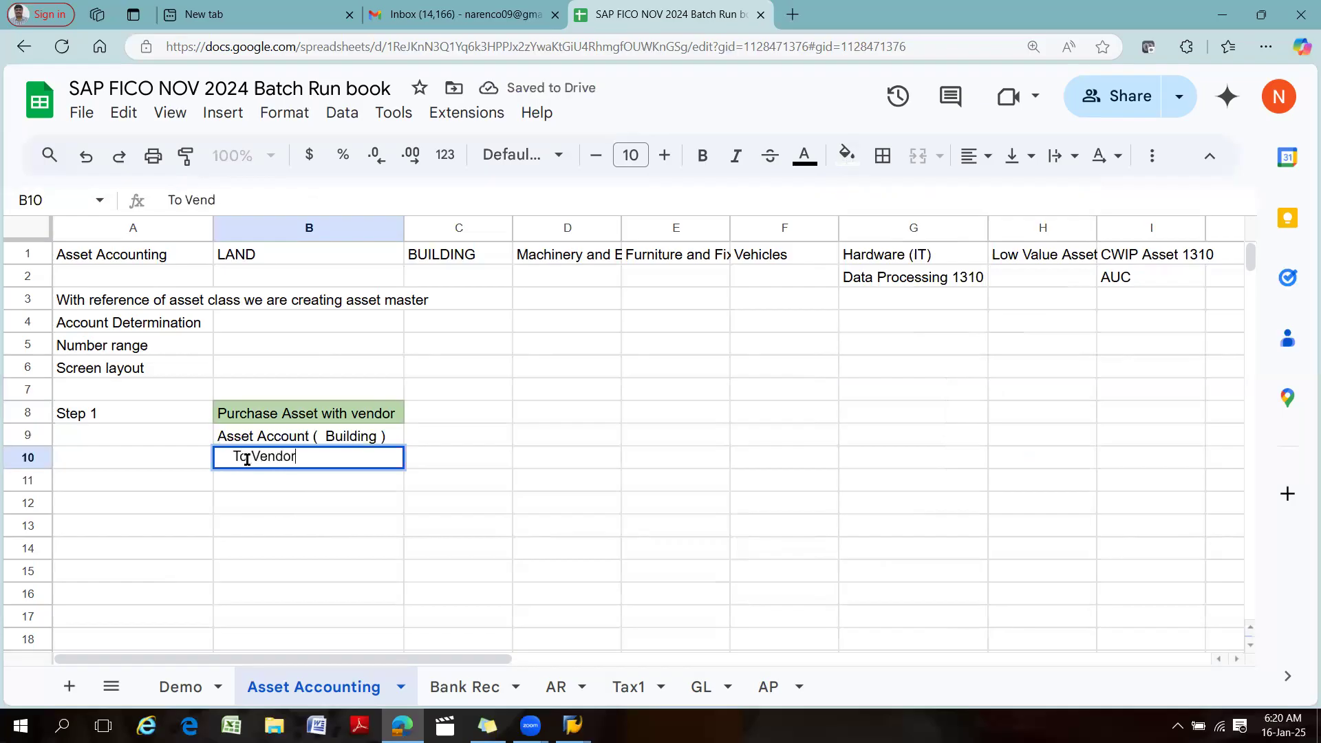
type(" Account")
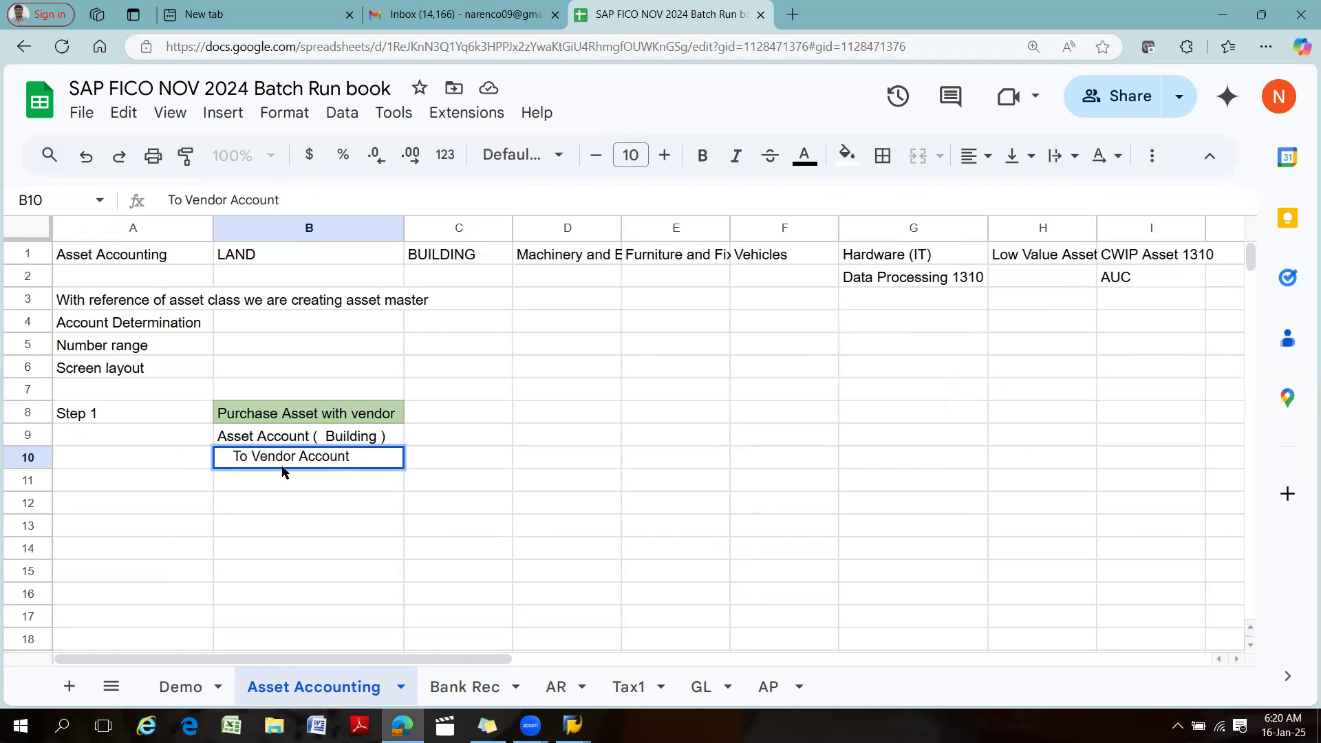
left_click(309, 415)
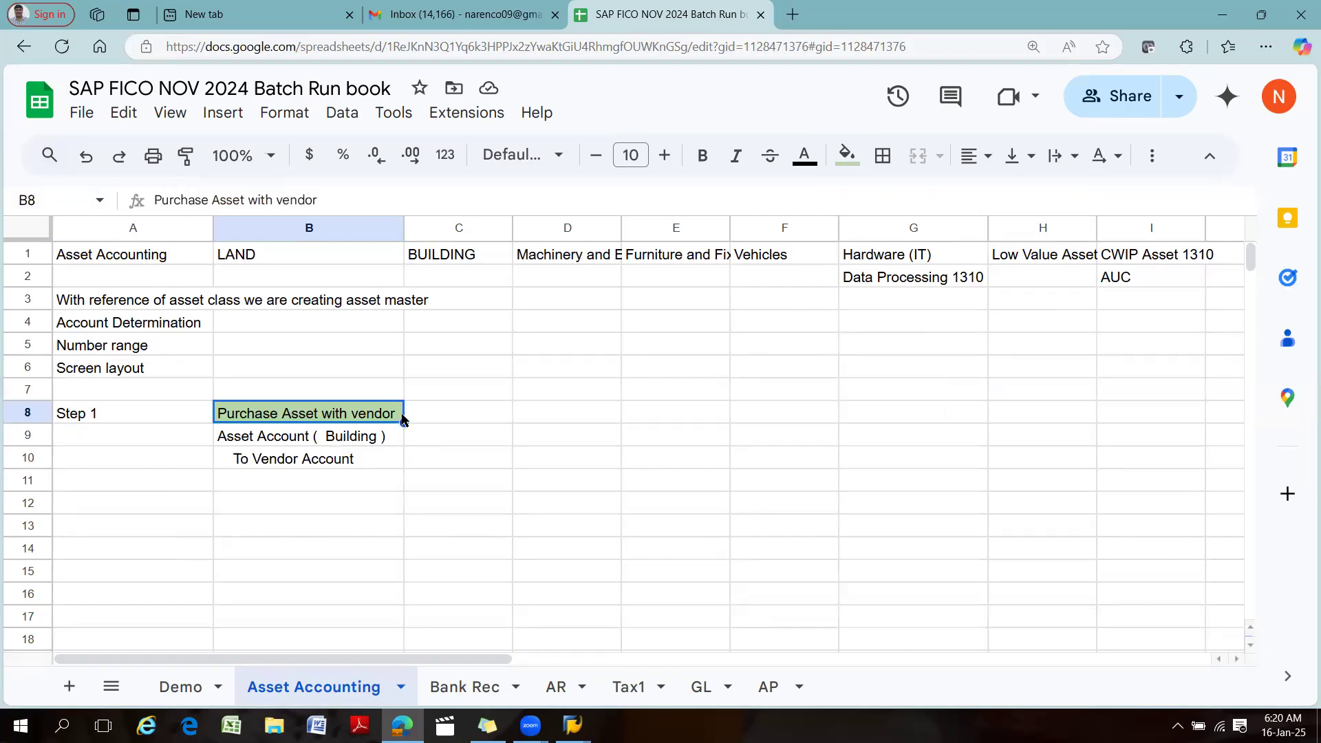
Extend the label in A8 to "Step 1 ( ECC)" and enter "Step 1( S/4 Hana system)" in A12.
double_click(147, 415)
type("( ECC")
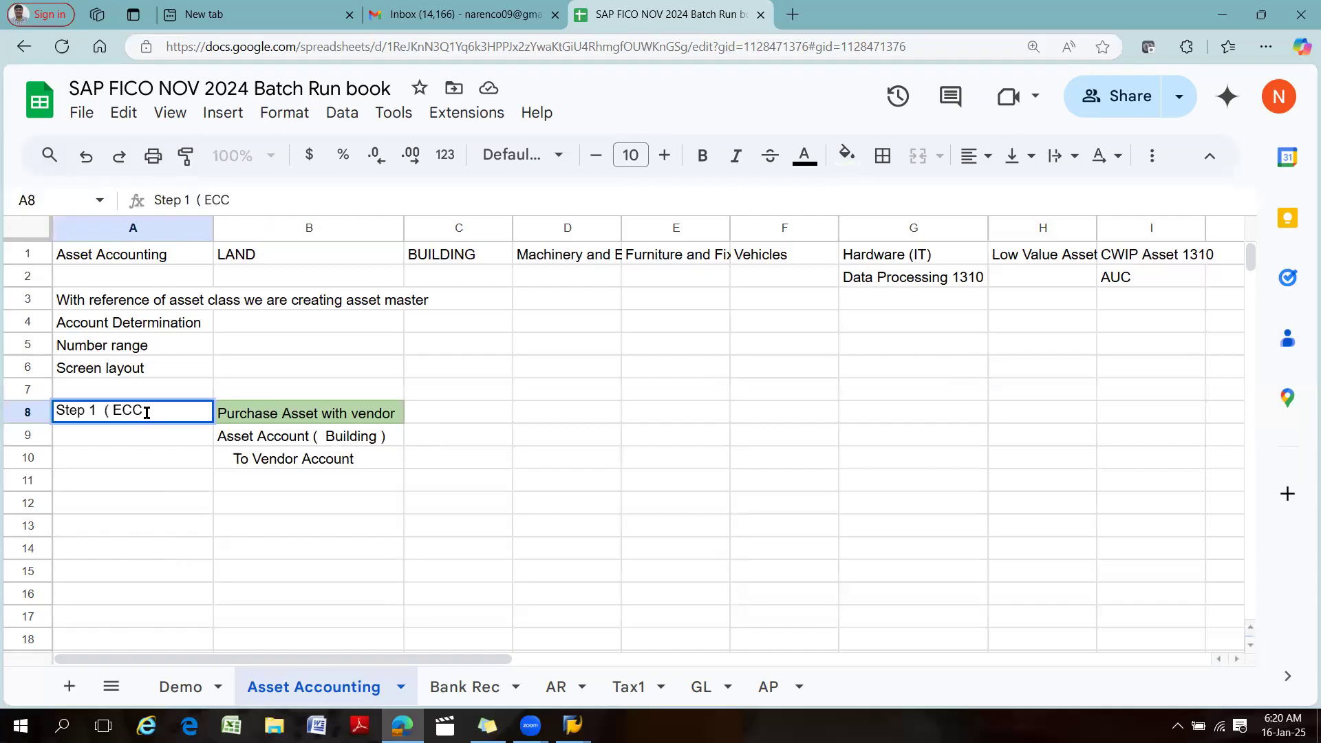
left_click(80, 501)
type("Step 1")
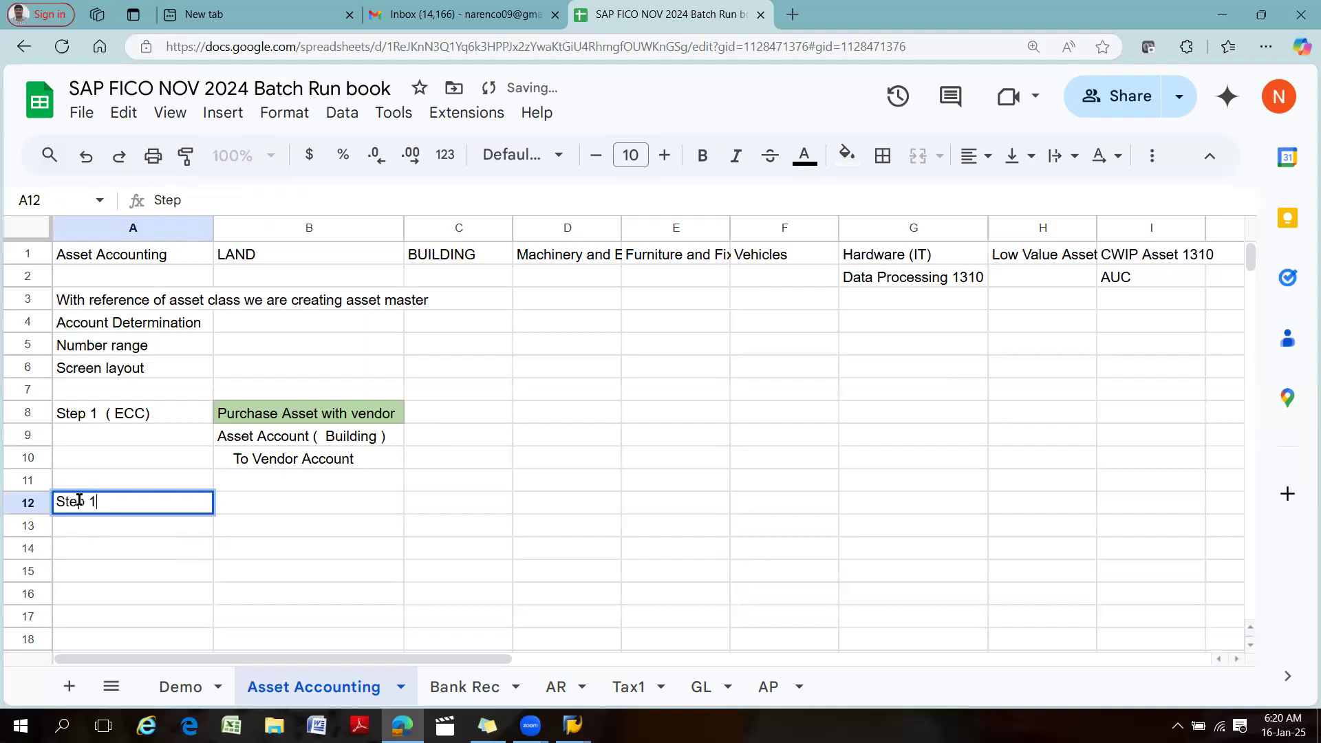
type("( S/4 ")
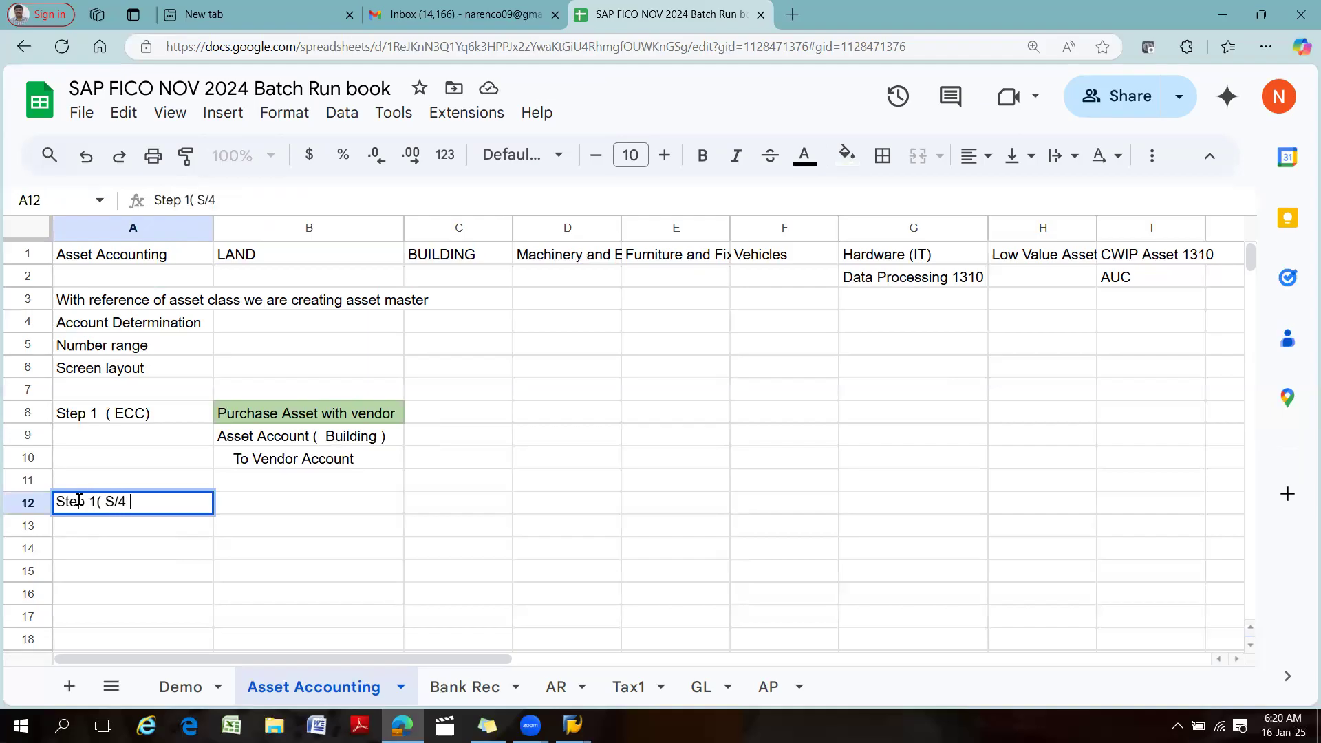
type("Hana system)")
left_click(294, 422)
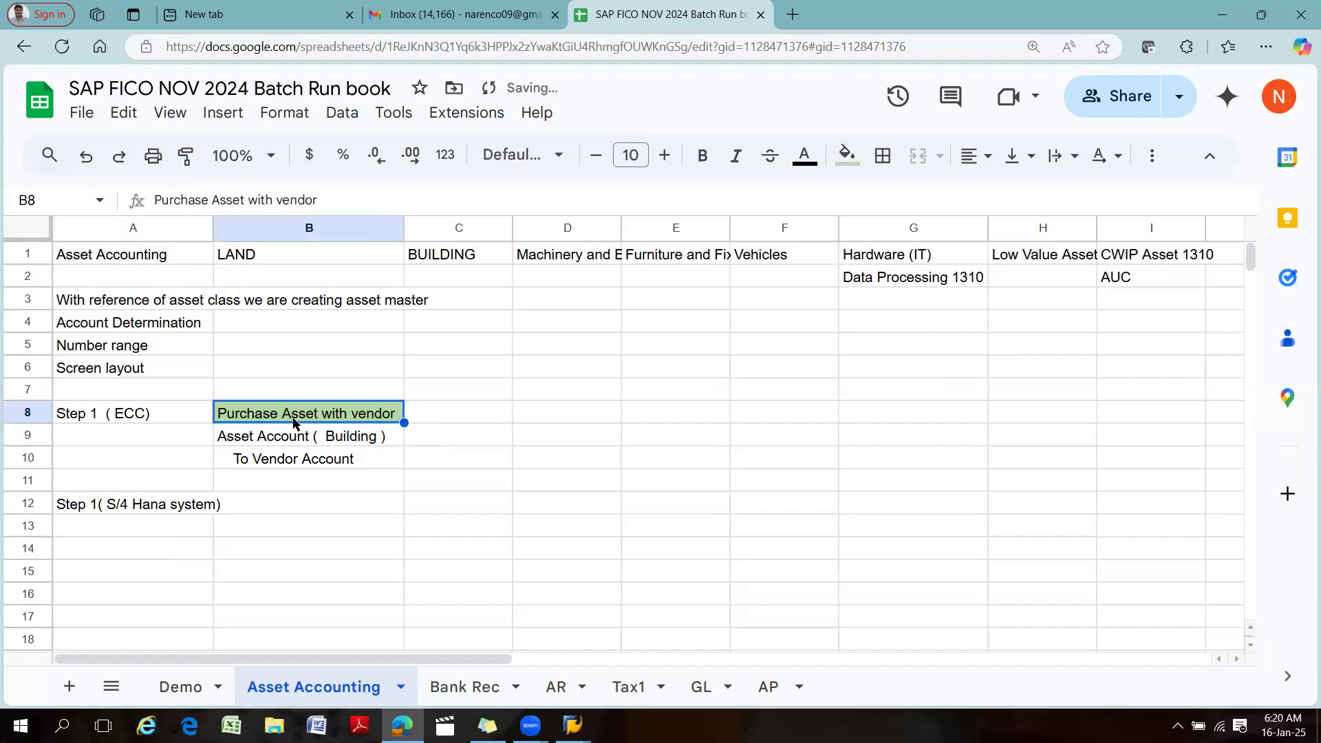
Enter the ECC posting amounts: 1000000 in C9 for the asset account and -1000000 in C10 for the vendor account.
left_click(309, 442)
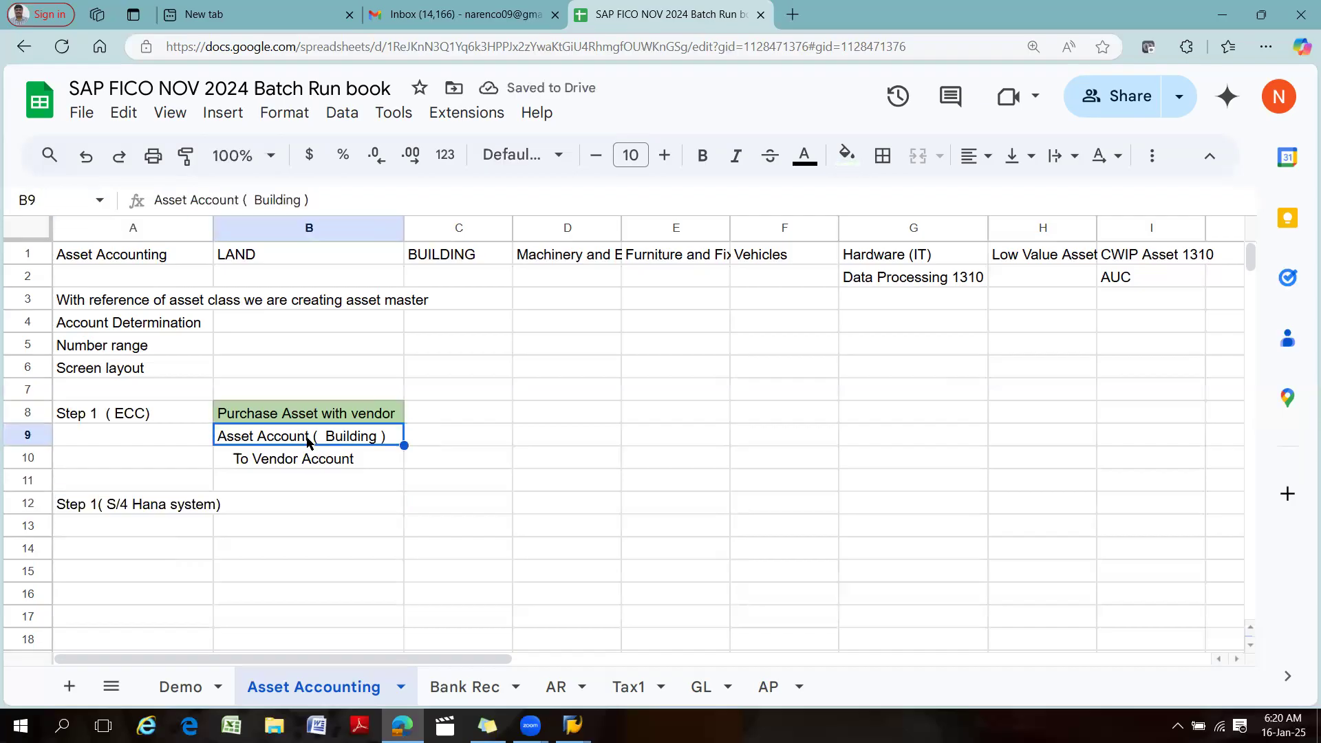
left_click(319, 468)
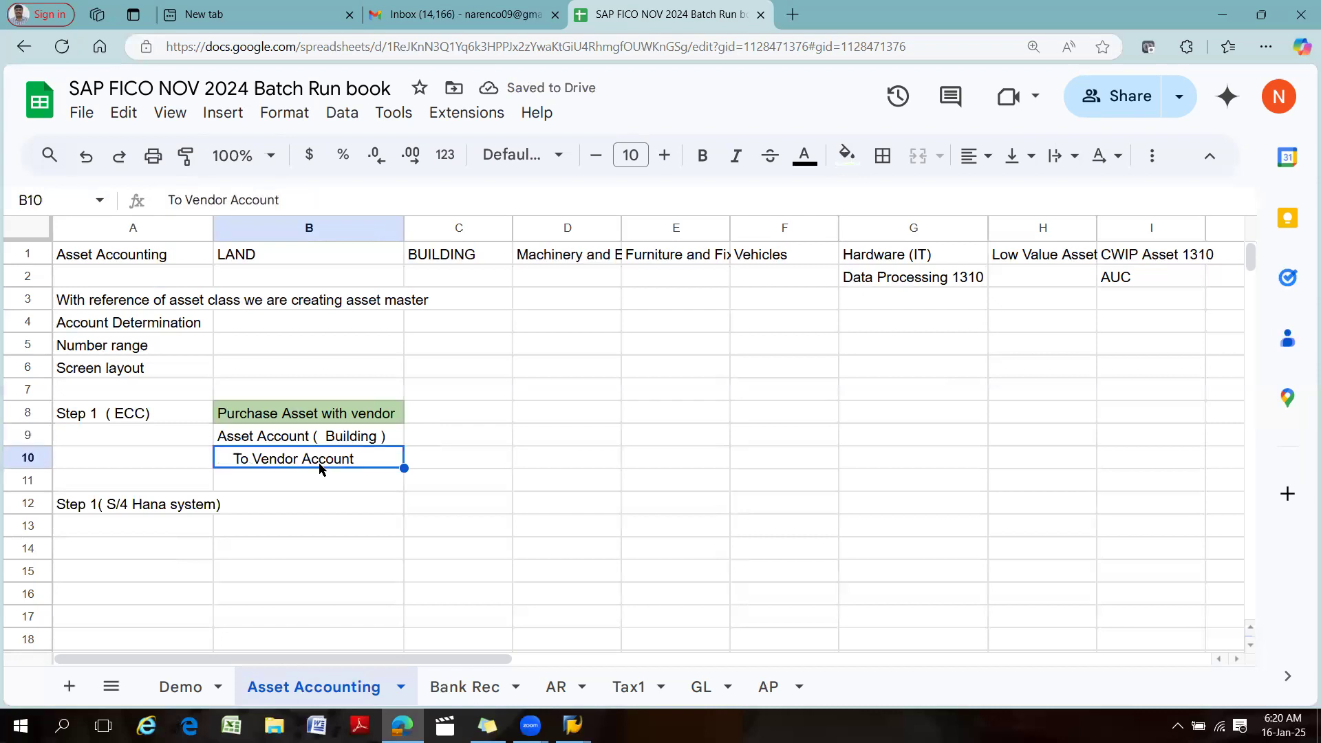
left_click(486, 439)
type("1000000")
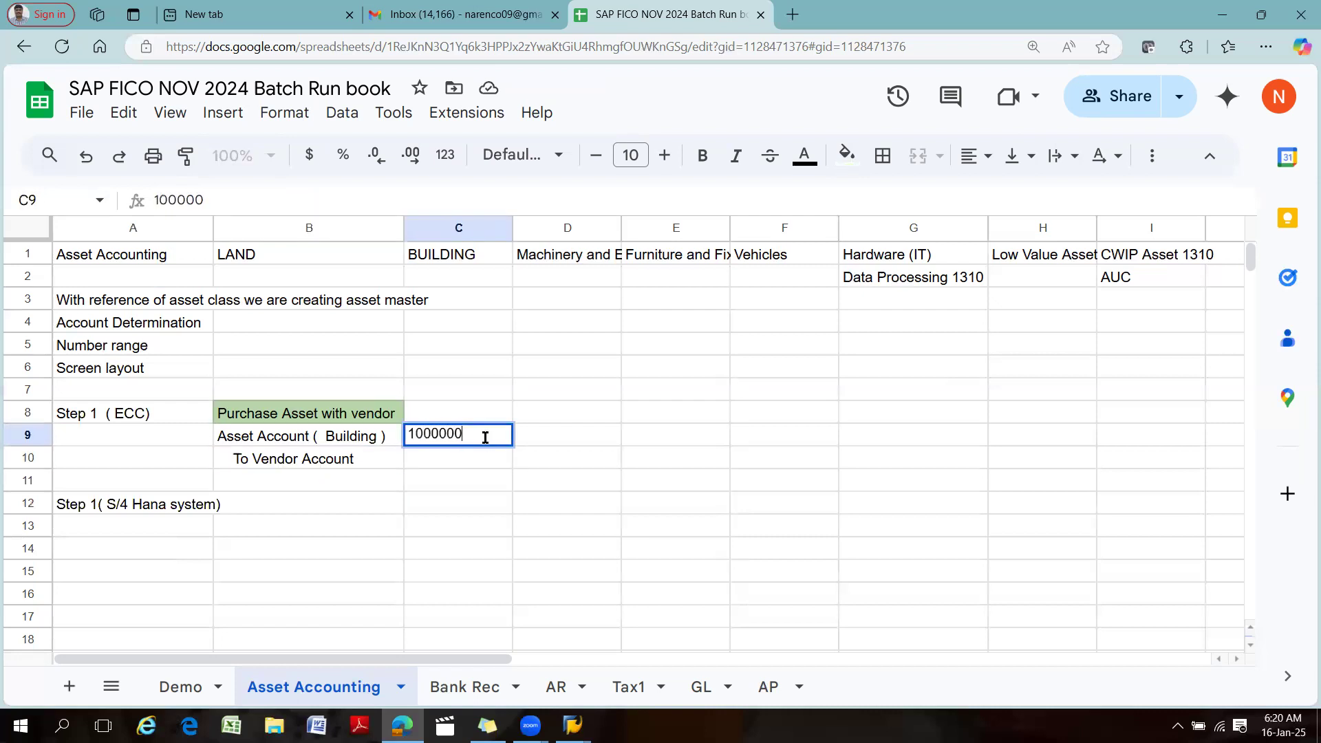
left_click(451, 461)
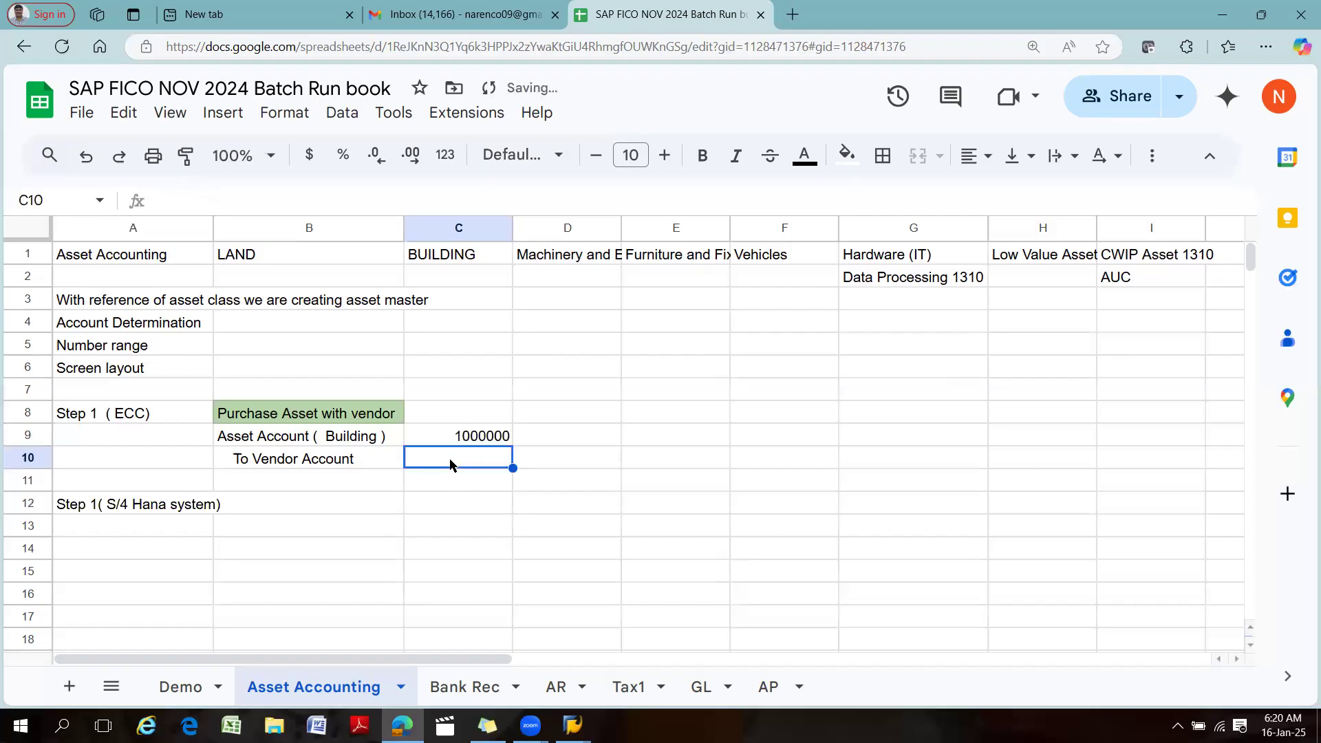
type("-10000")
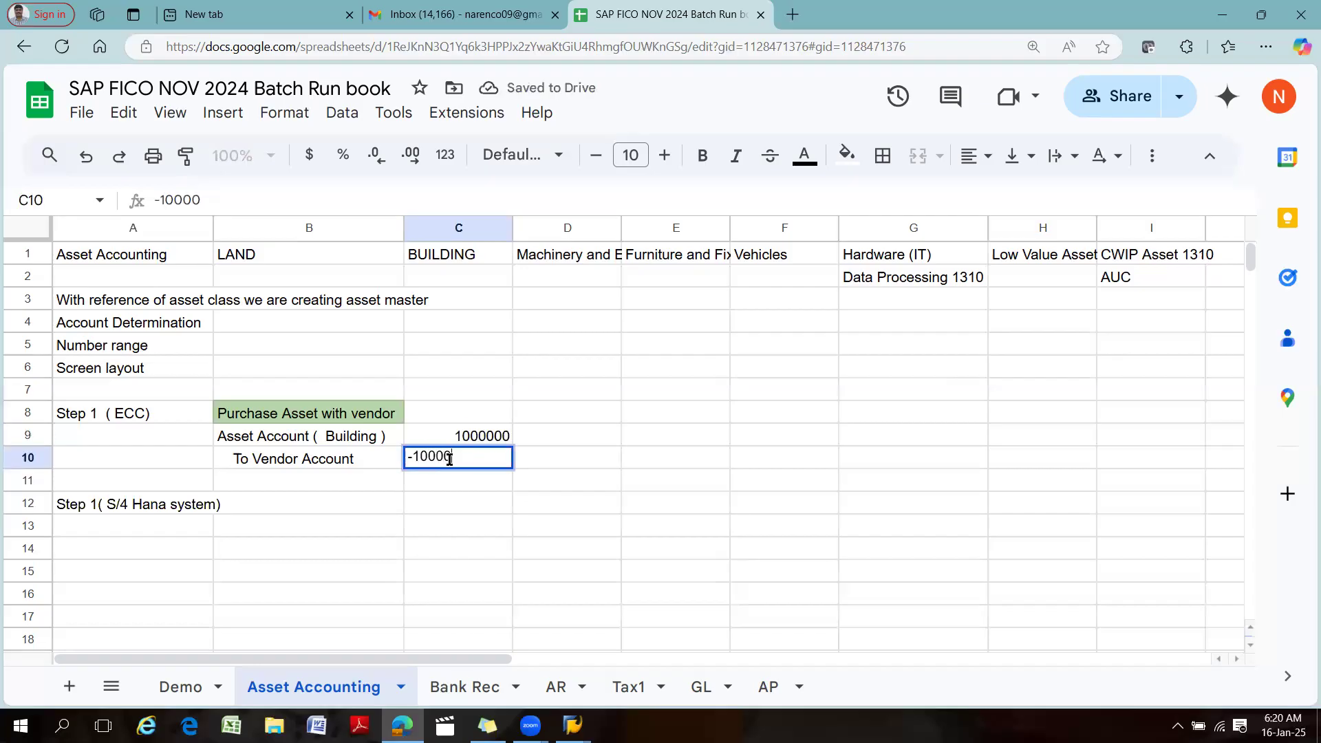
type("00")
left_click(558, 502)
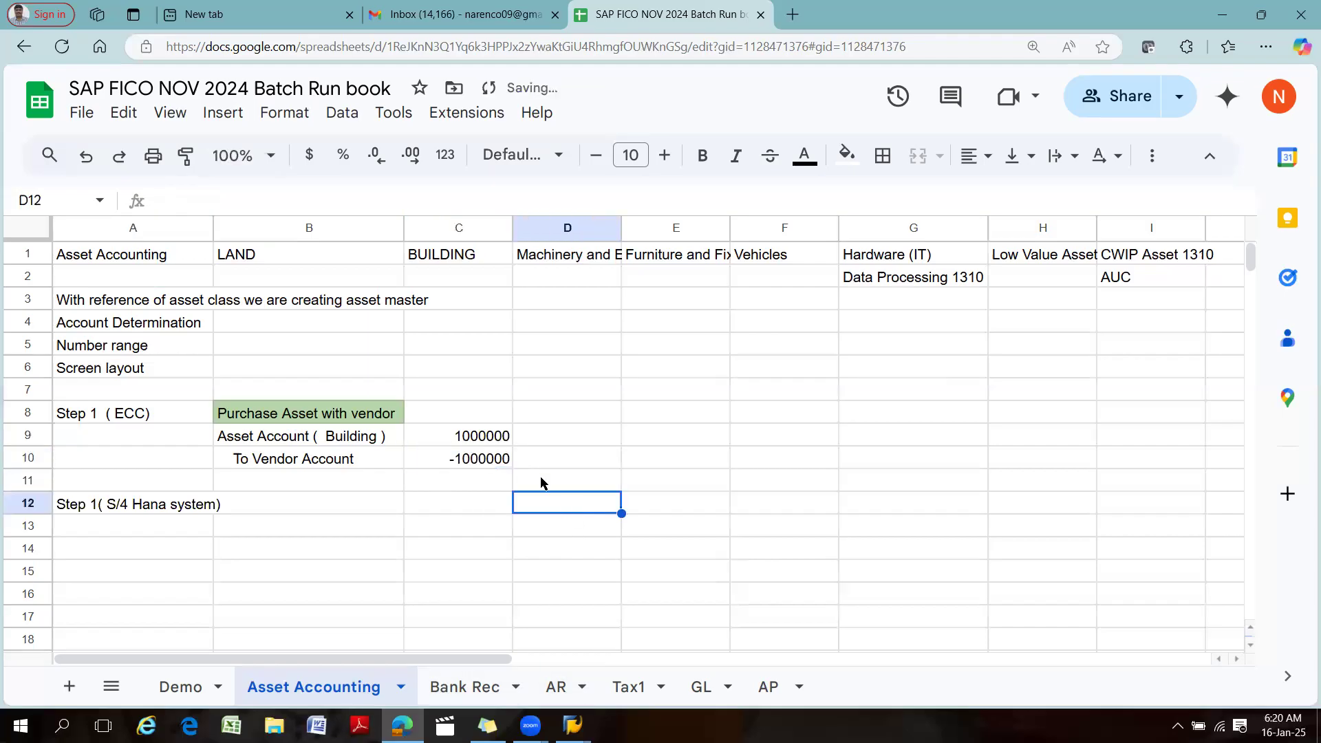
left_click(427, 428)
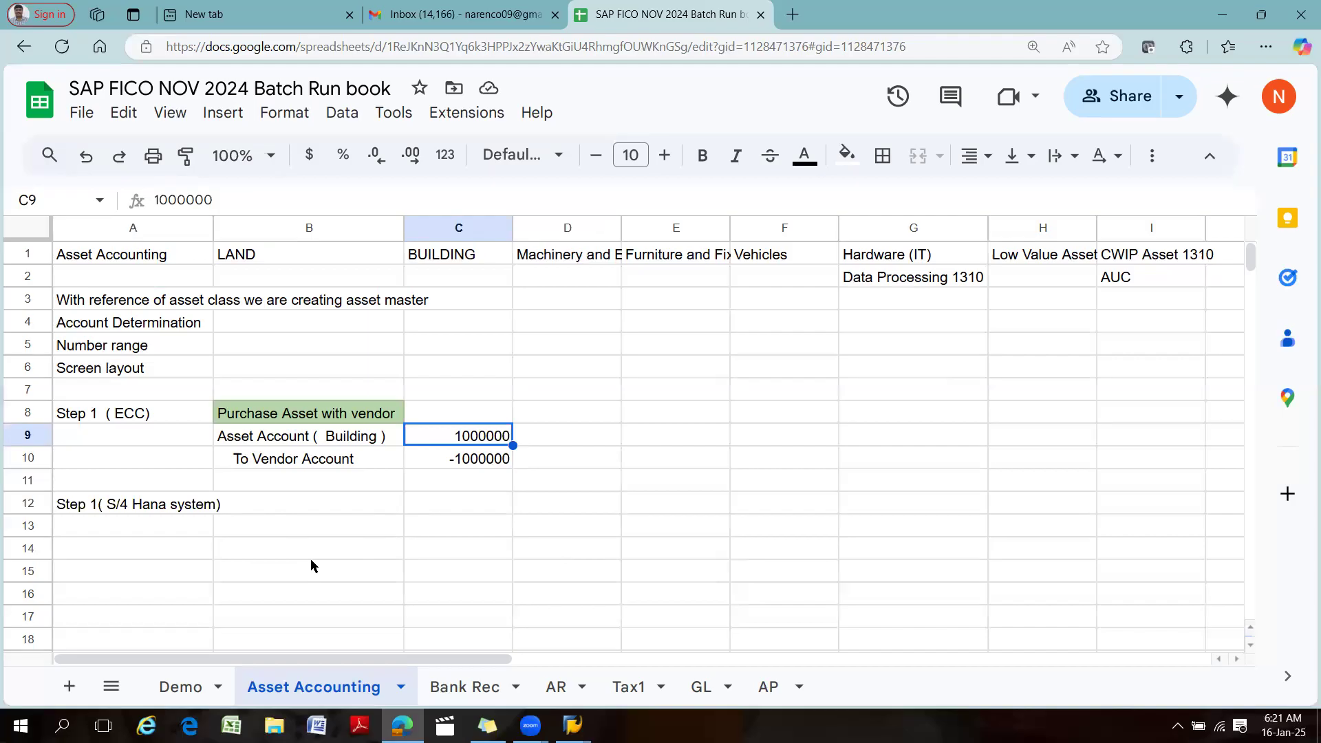
Enter "Asset Techincal clearing account Dr" in B12 with the amount 1000000 in C12 for the S/4 Hana step.
left_click(273, 500)
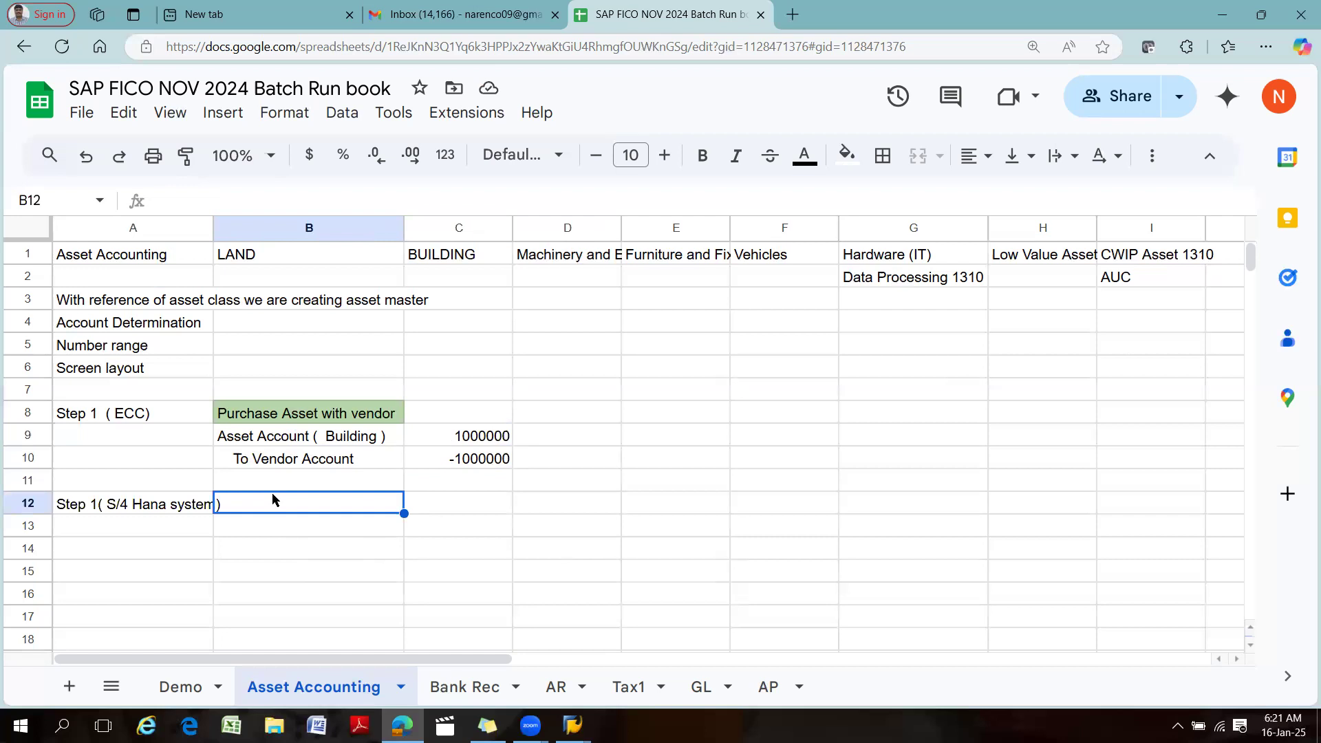
type("A")
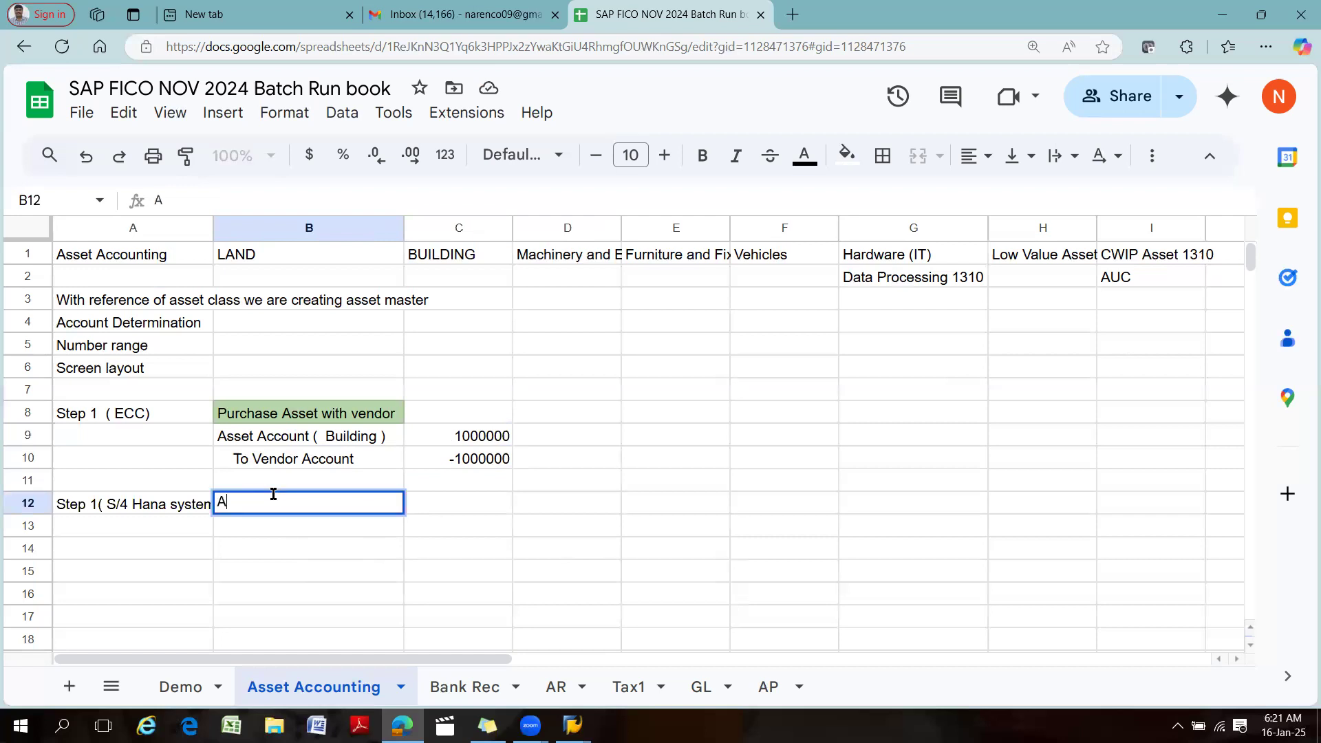
type("sset")
key("BackSpace")
type("et Tec")
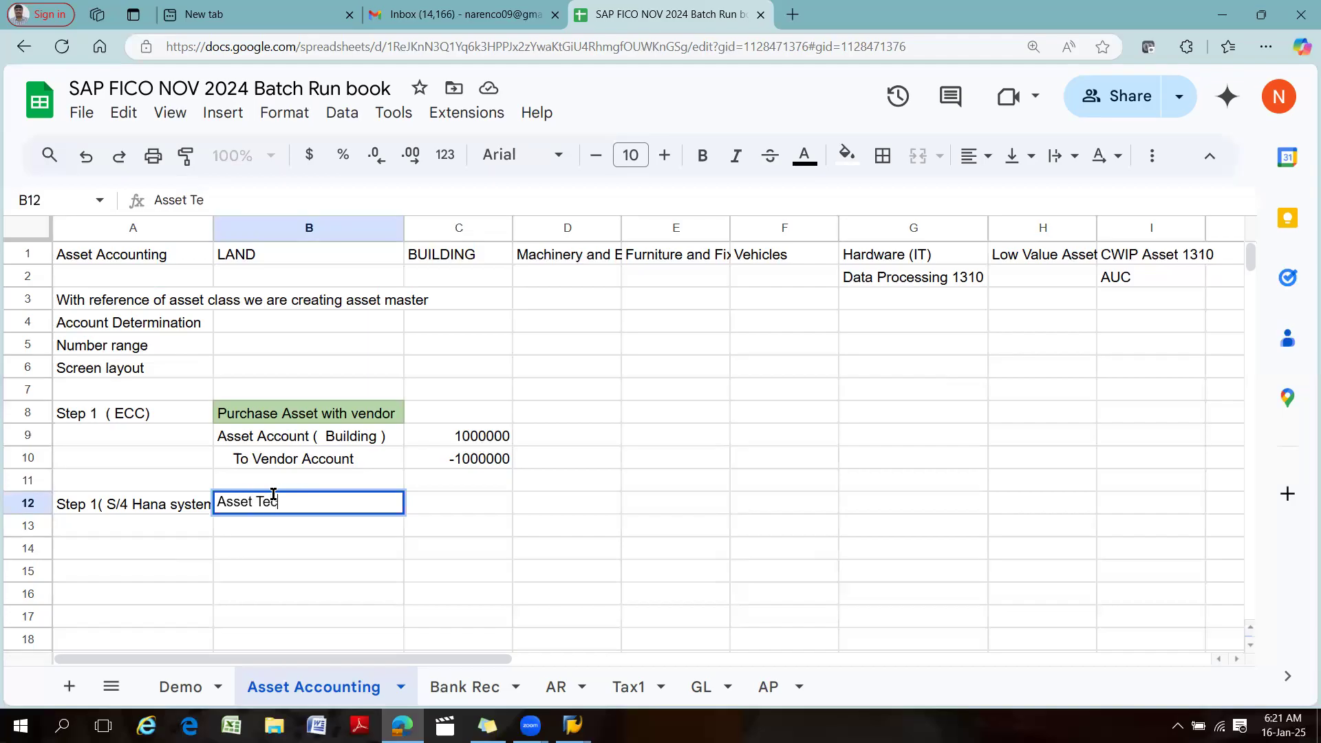
type("hincal clearing account Dr")
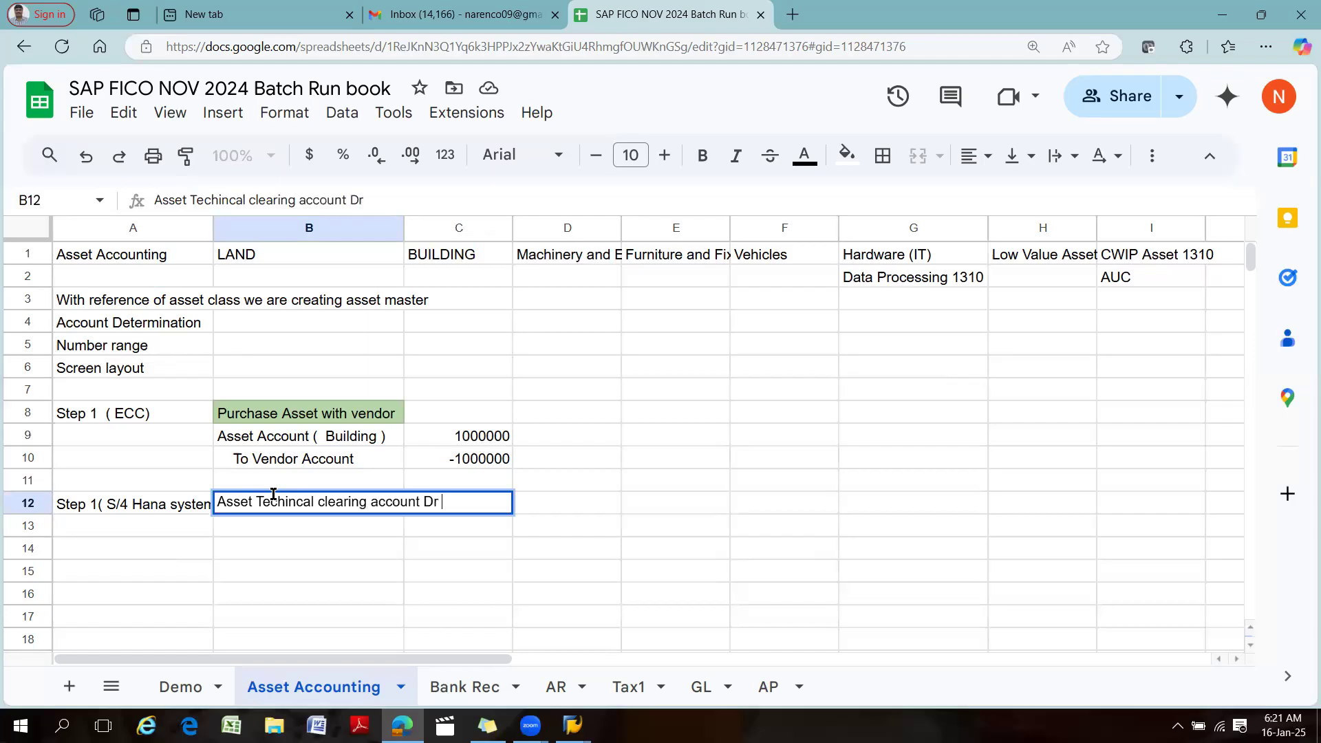
key("Tab")
type("1000")
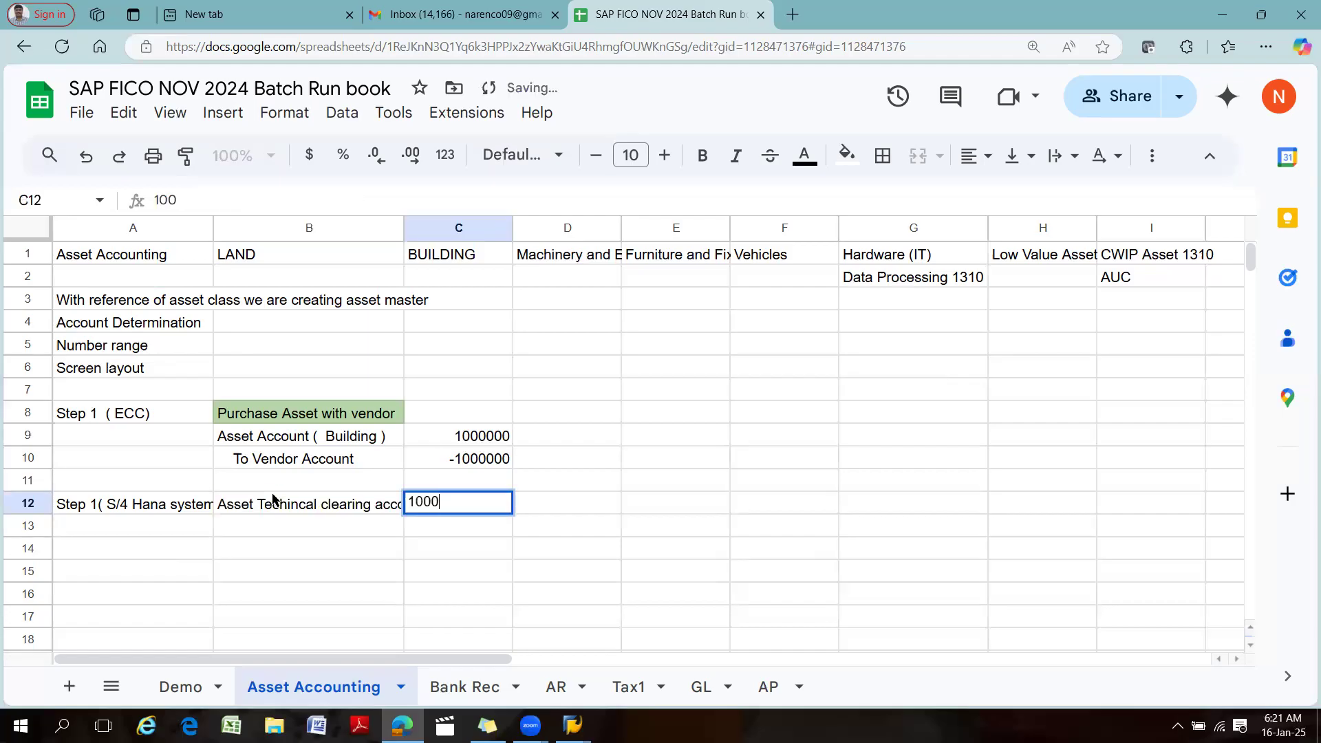
type("000")
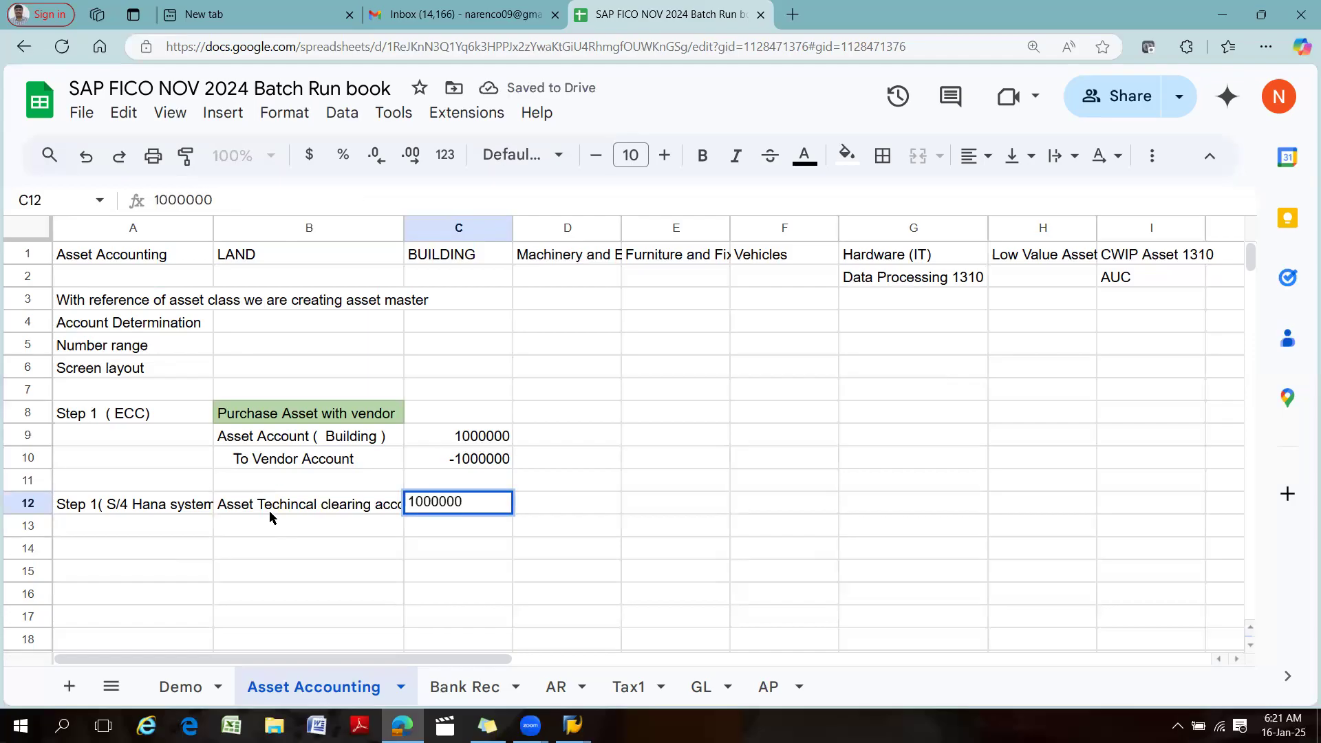
Enter the indented credit line "To Vendor Account" in B13 with the amount -1000000 in C13.
left_click(262, 517)
type("To Vendor Account")
key("Tab")
type("-1000000")
key("Tab")
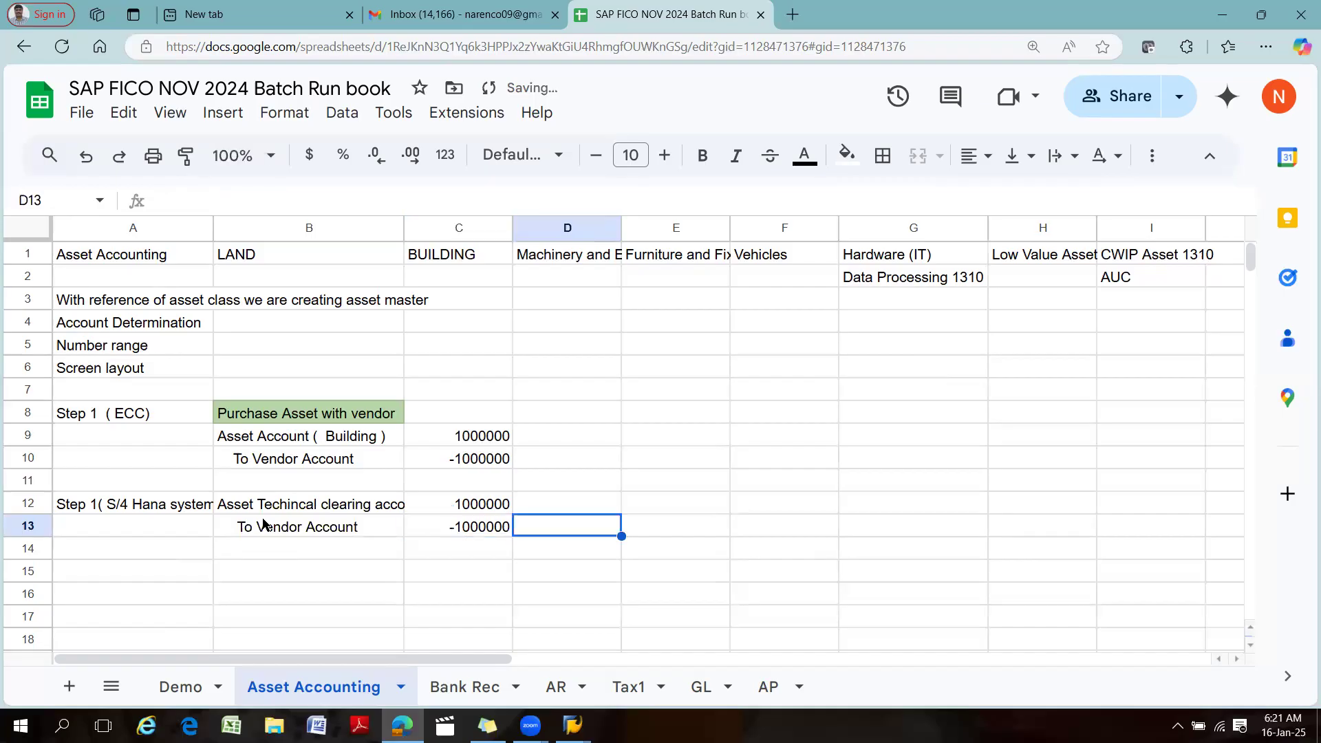
Enter the S/4 Hana debit line "Asset Account Dr" in B15 with the amount 1000000 in C15.
left_click(260, 572)
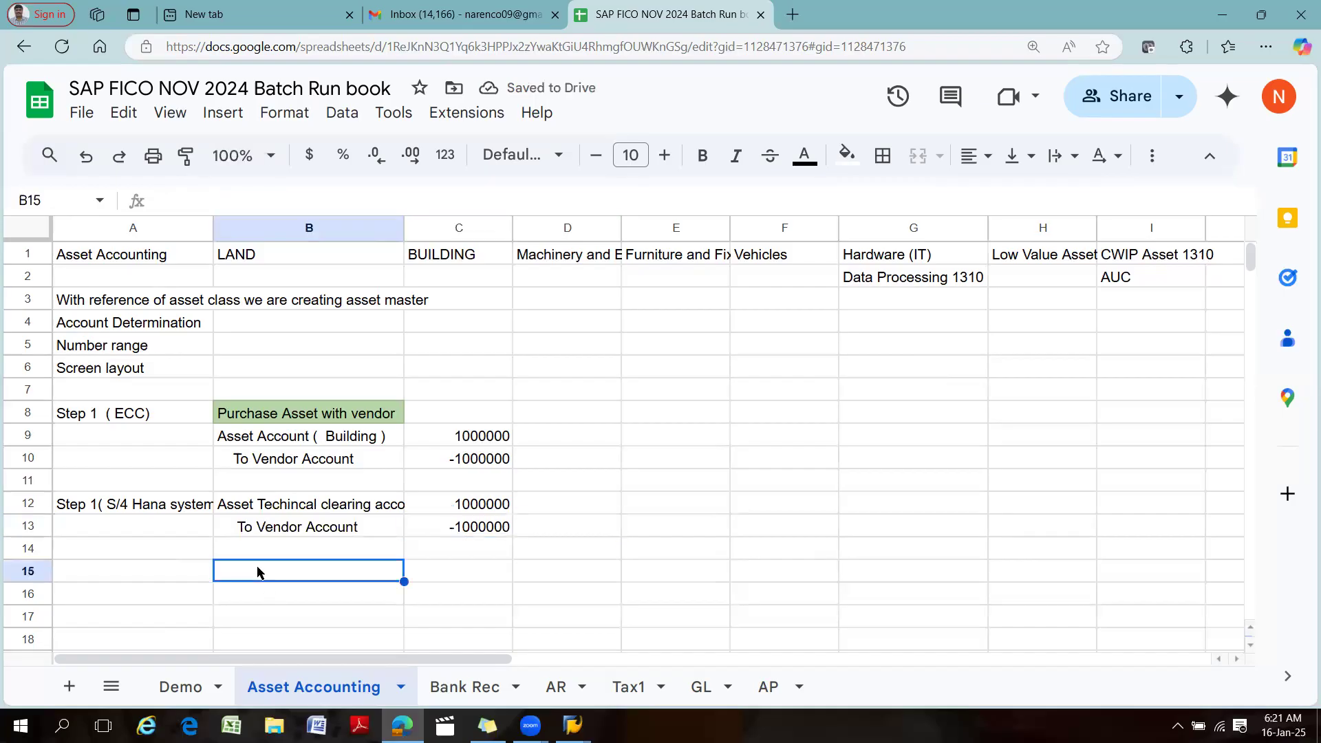
type("Asset Account Dr")
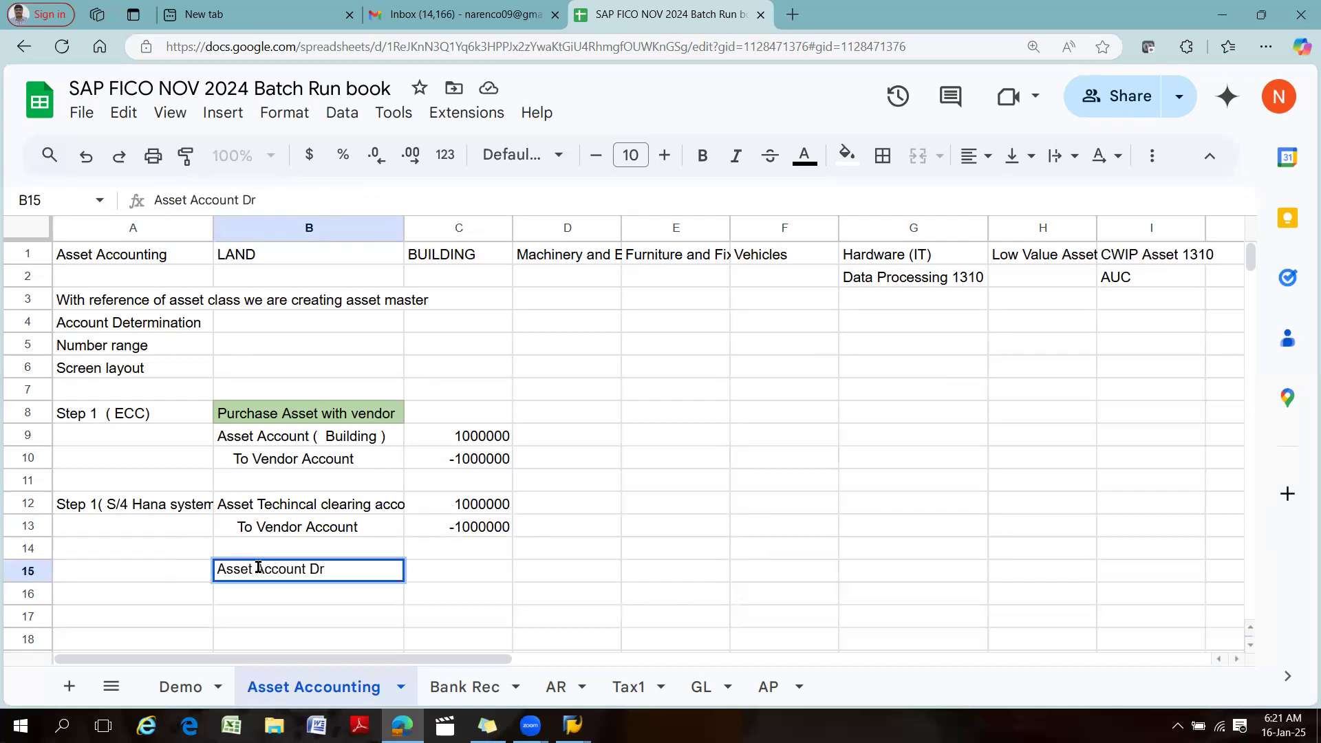
key("Tab")
type("1000")
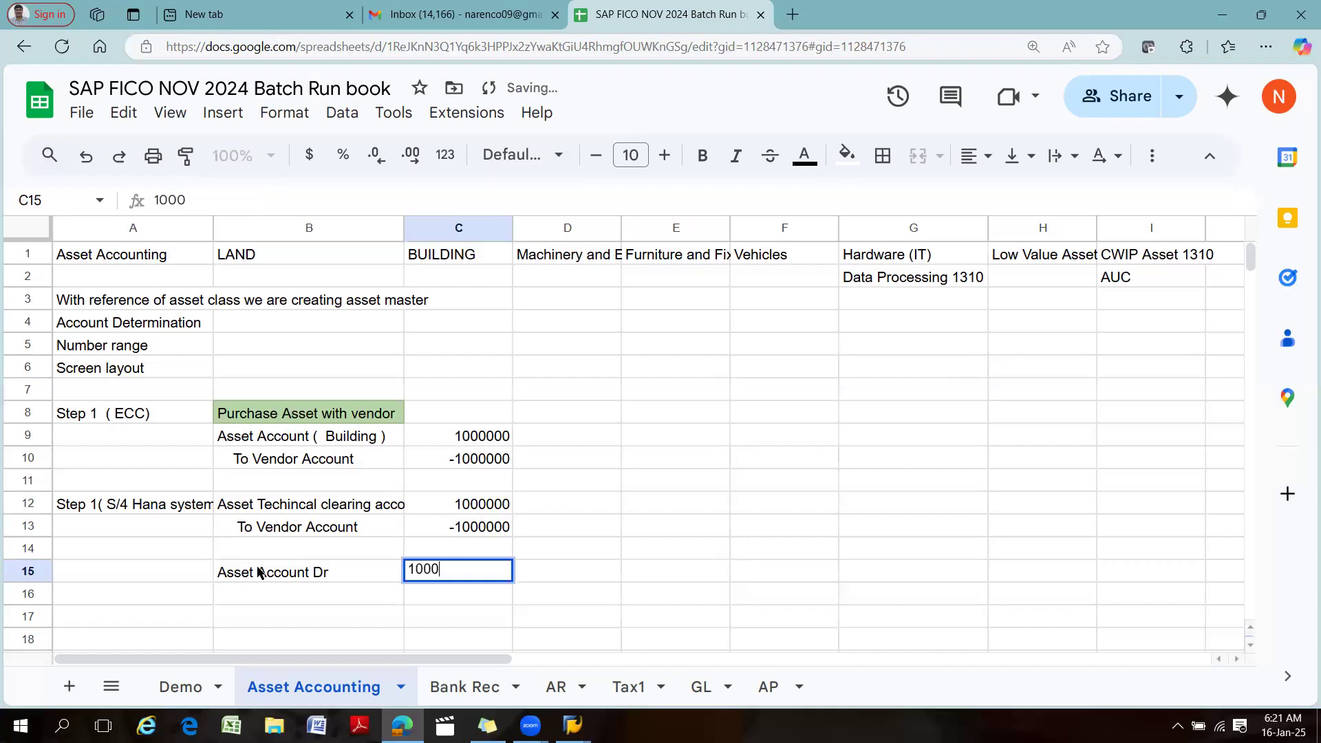
type("000")
key("Return")
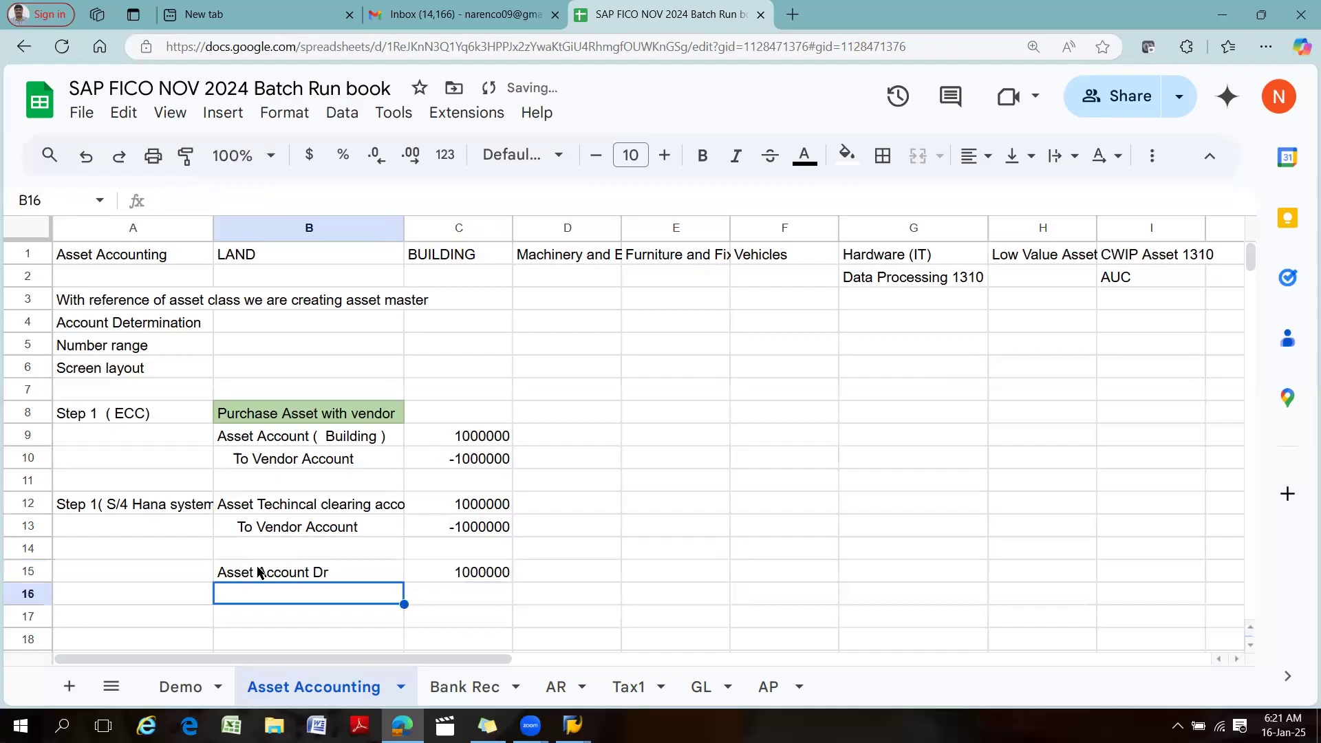
Enter the indented credit line "To Asset Techincal clearing account" in B16 with the amount -1000000 in C16.
type("To Ass")
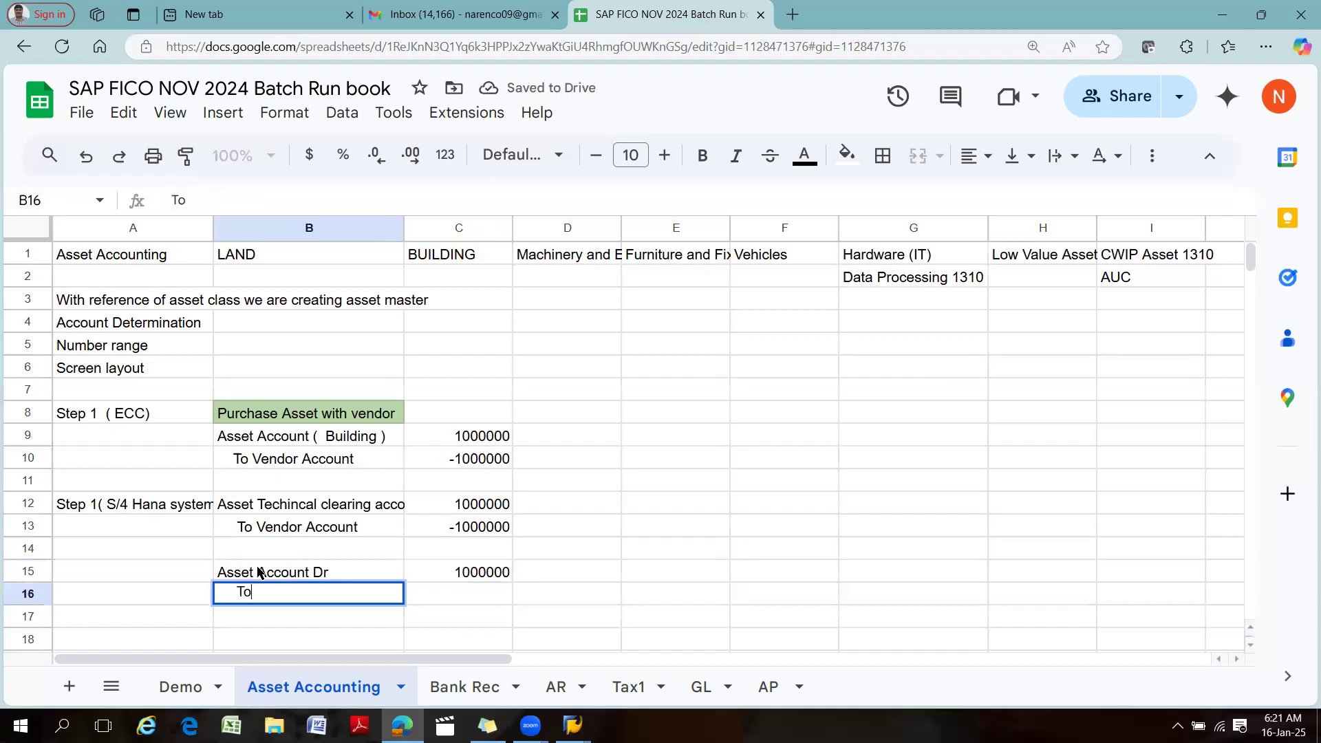
type("t Techincal")
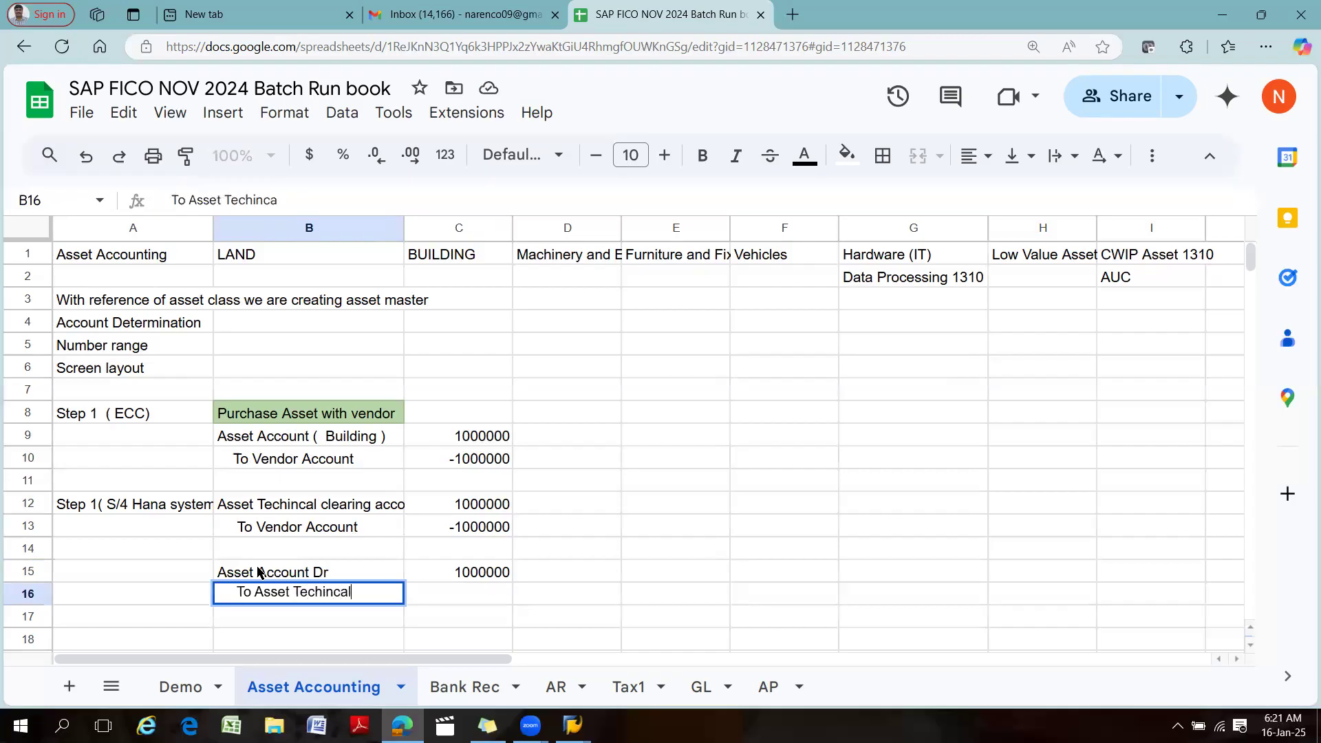
type(" clearing account")
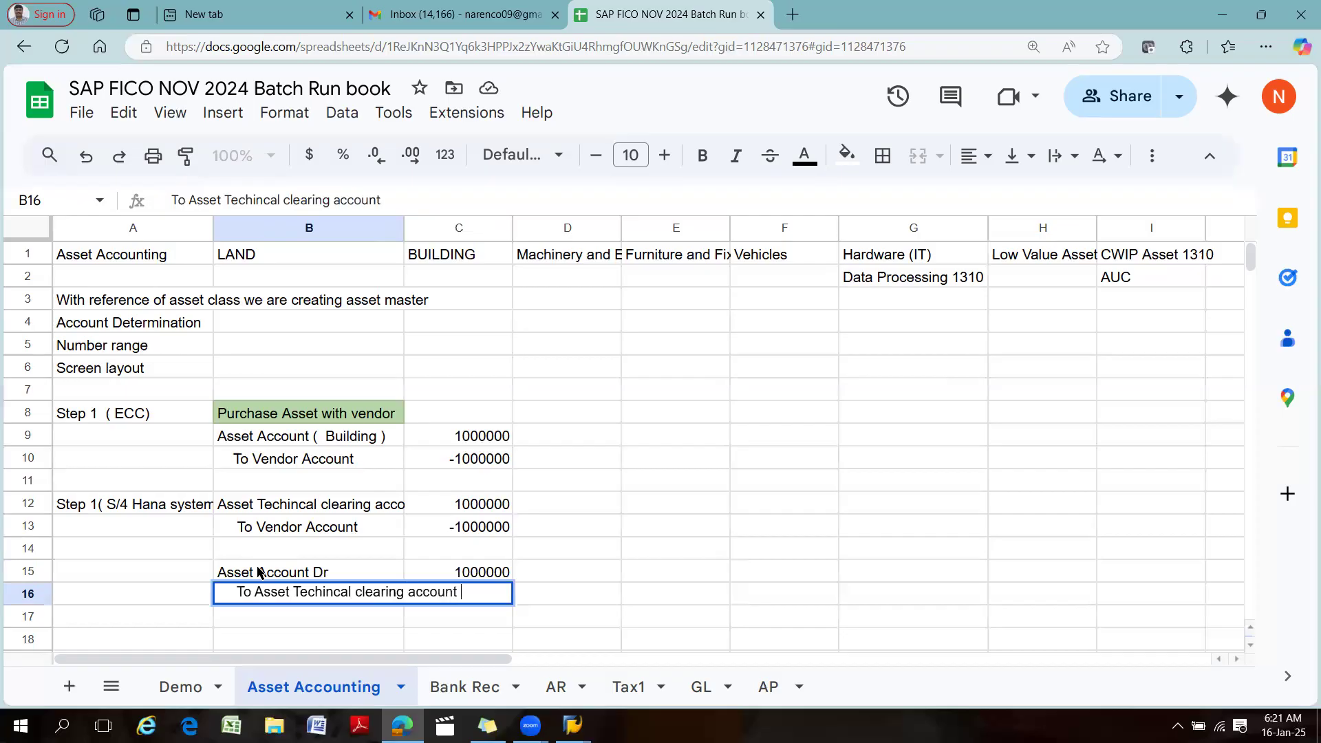
key("Tab")
type("-1000000")
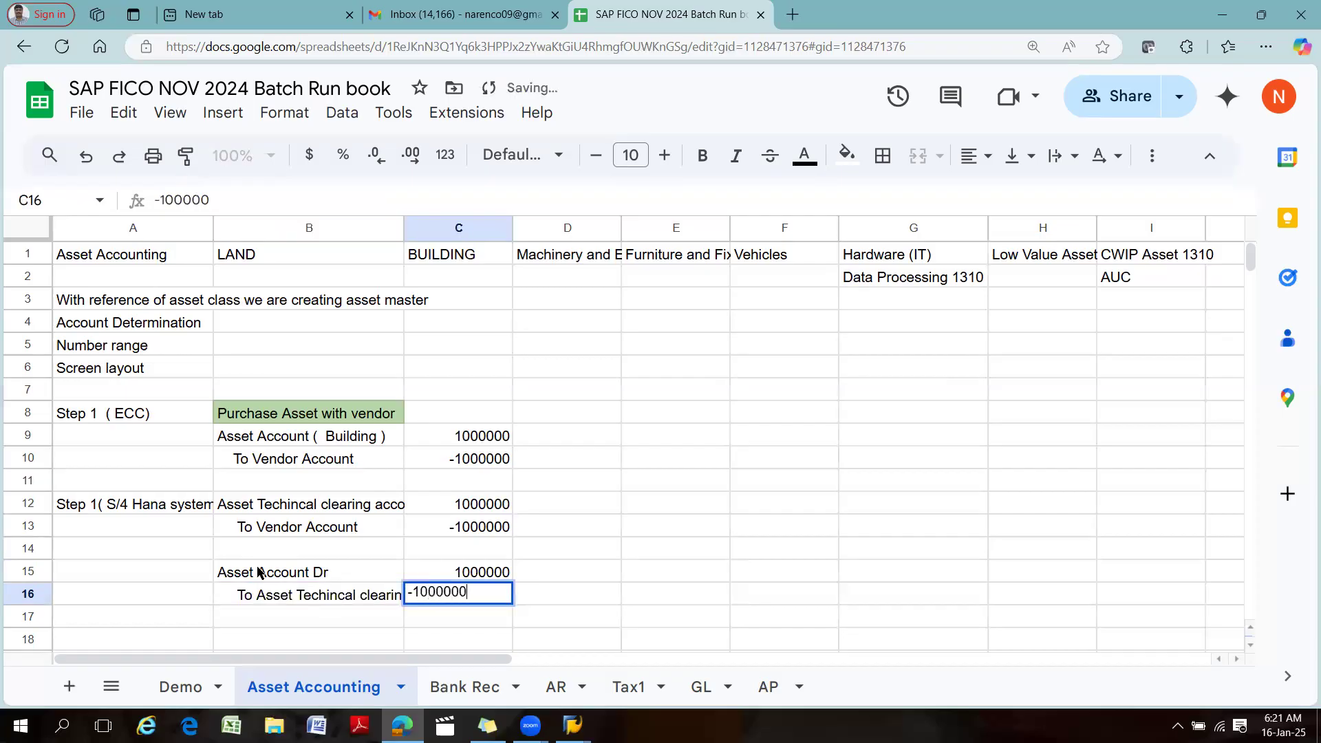
key("Tab")
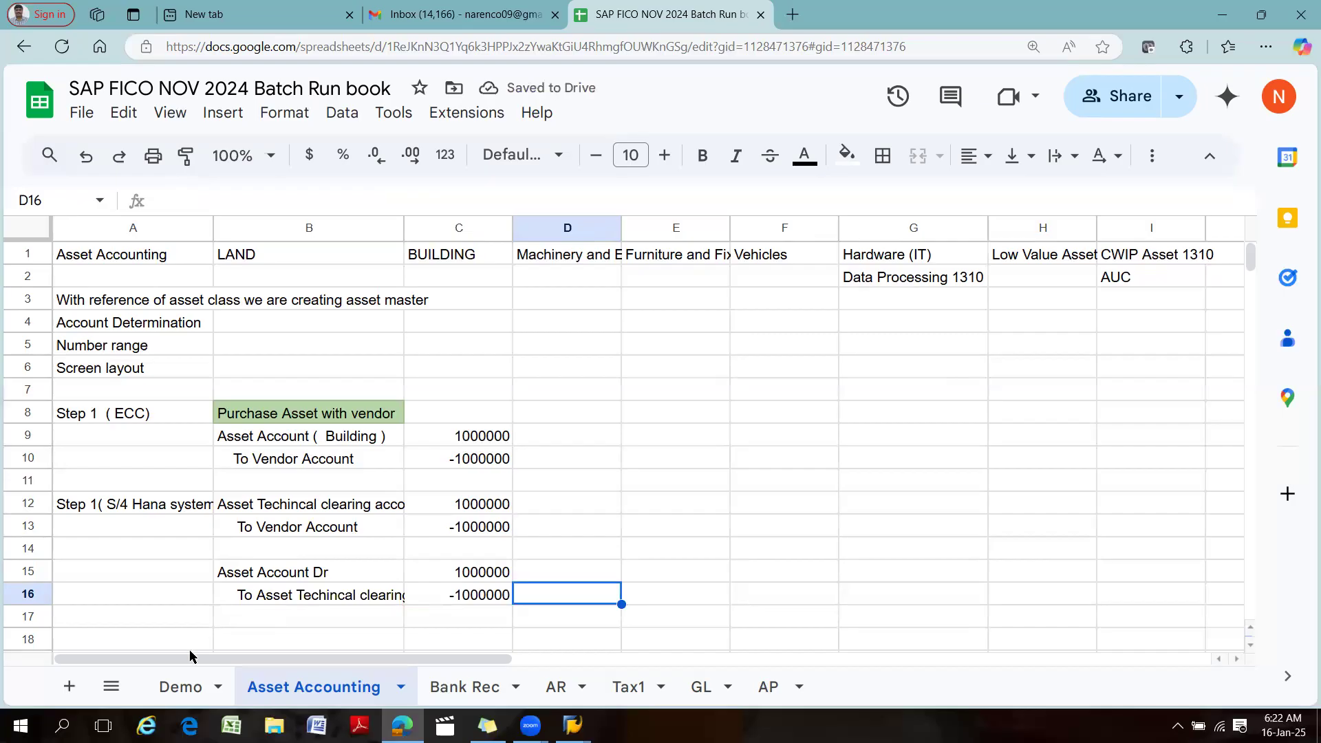
Fill the two technical clearing account cells, B12 and B16, with the same light orange-yellow colour.
left_click(303, 508)
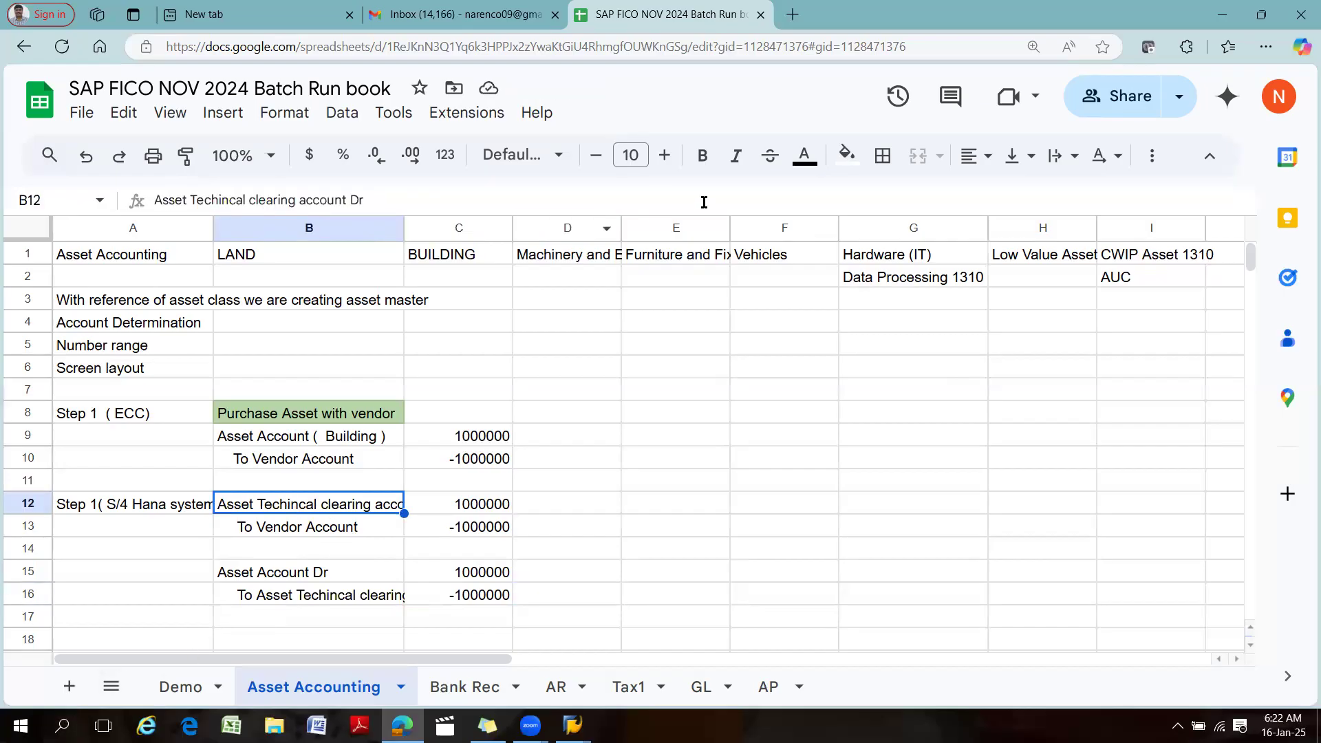
left_click(849, 156)
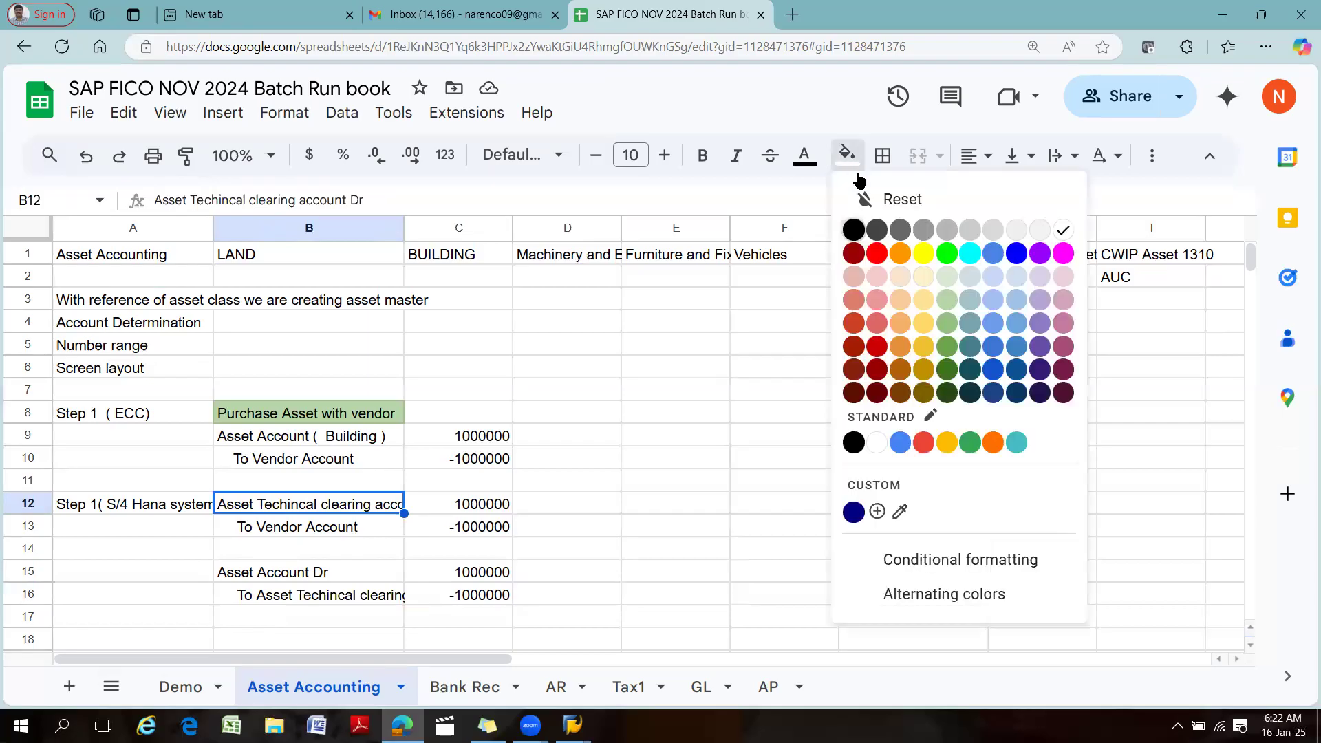
left_click(926, 327)
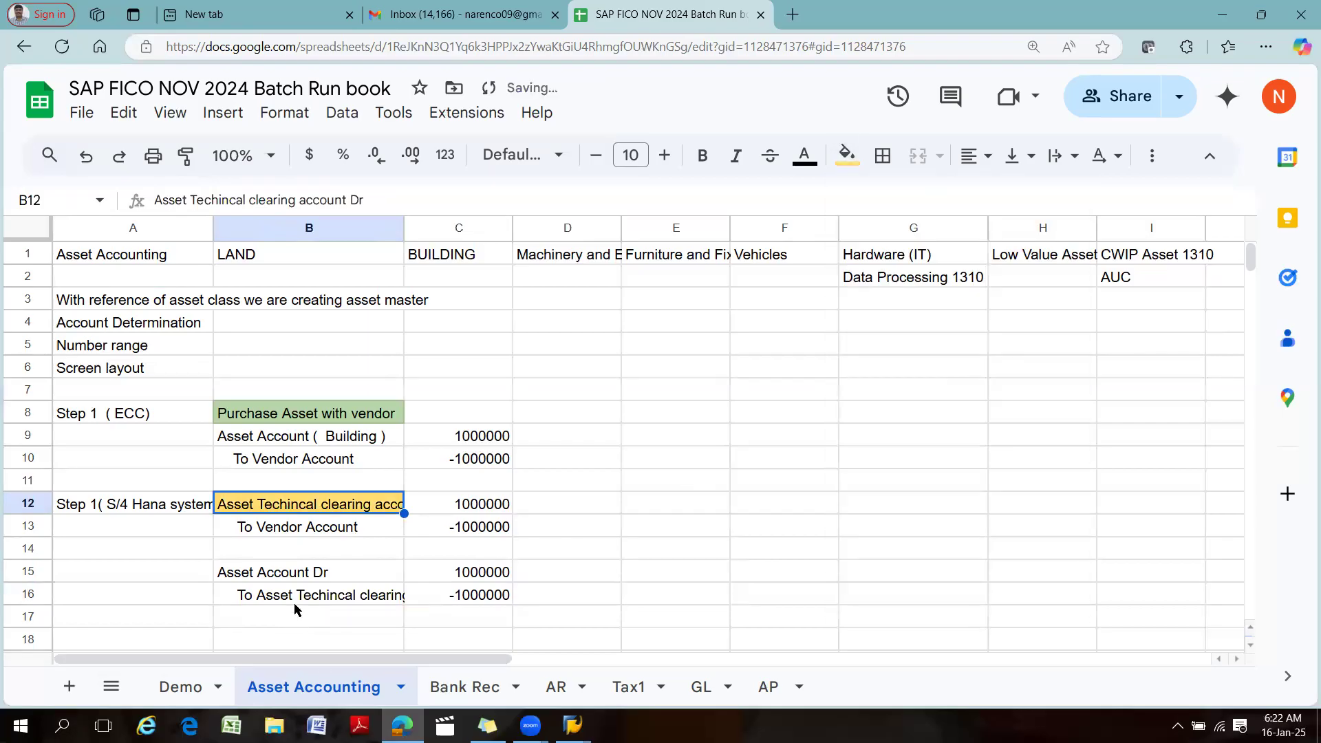
left_click(296, 597)
left_click(849, 157)
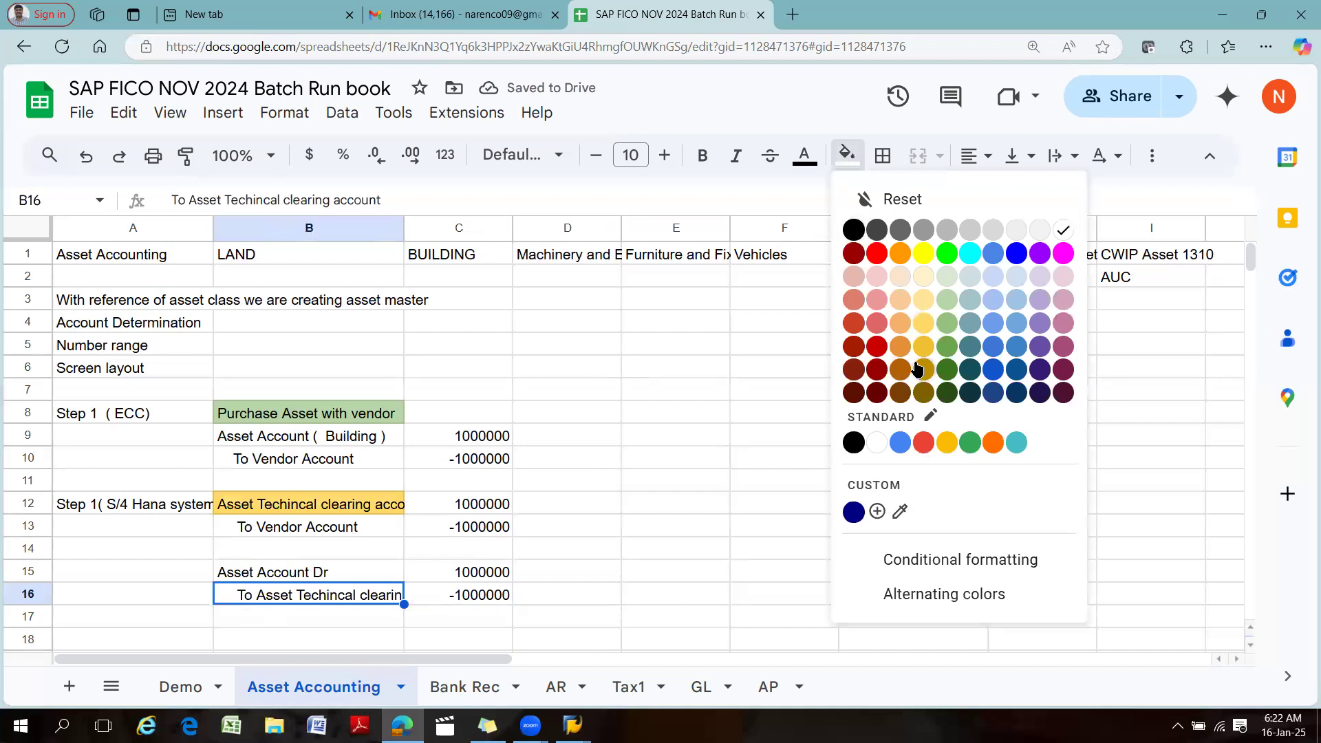
left_click(924, 323)
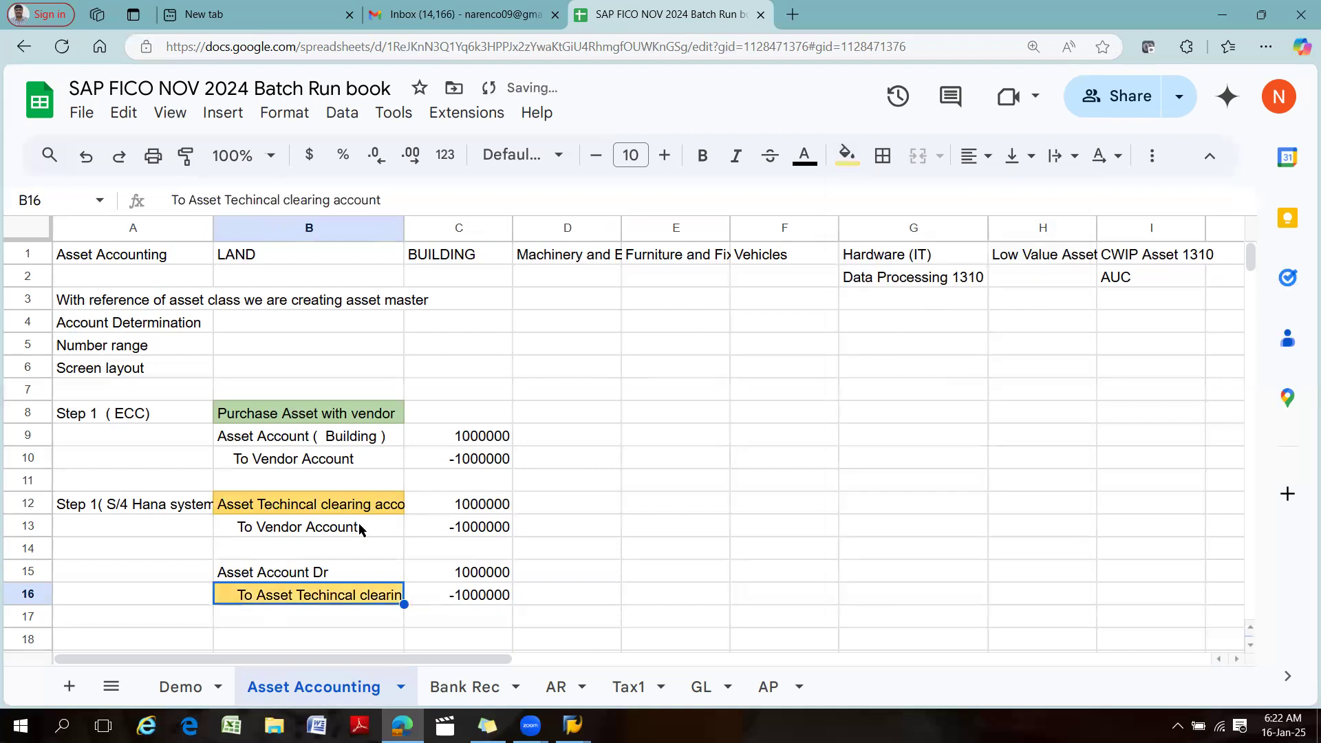
Widen column A until the whole "Step 1( S/4 Hana system)" label in A12 fits.
left_click(315, 509)
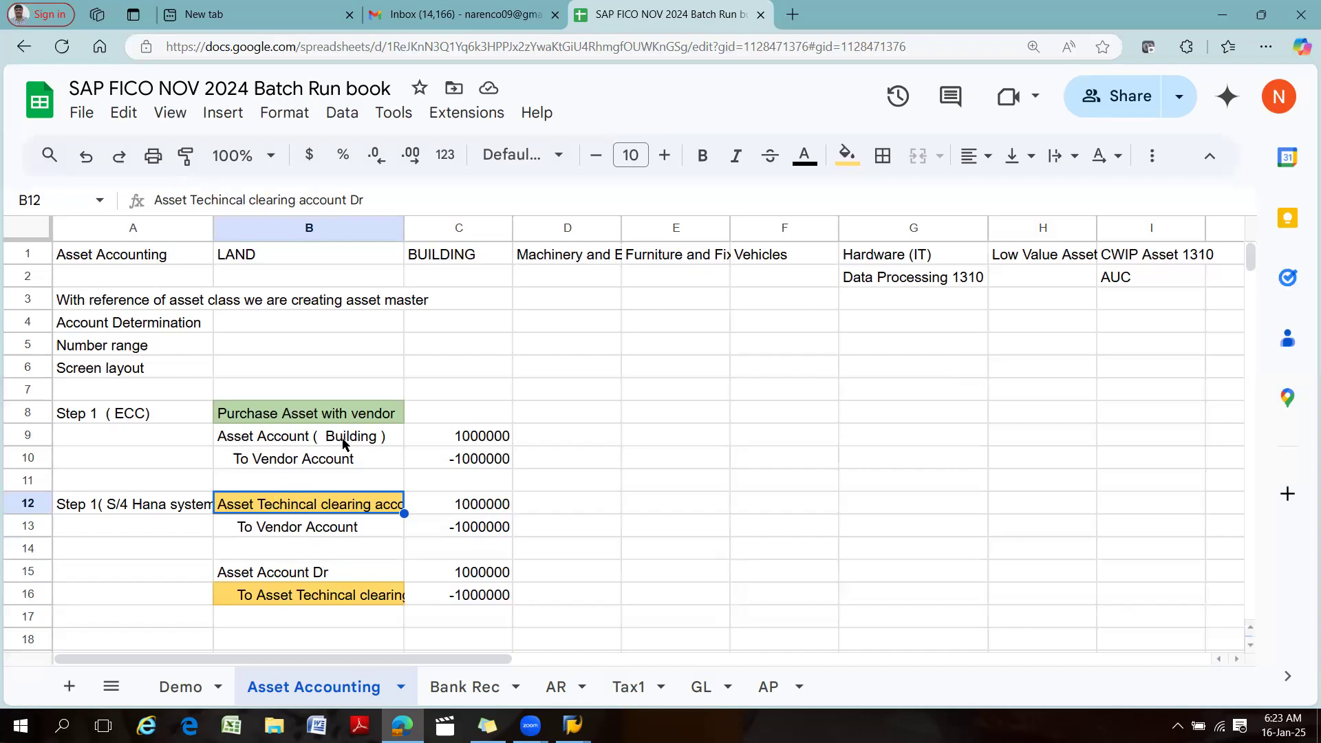
left_click(146, 512)
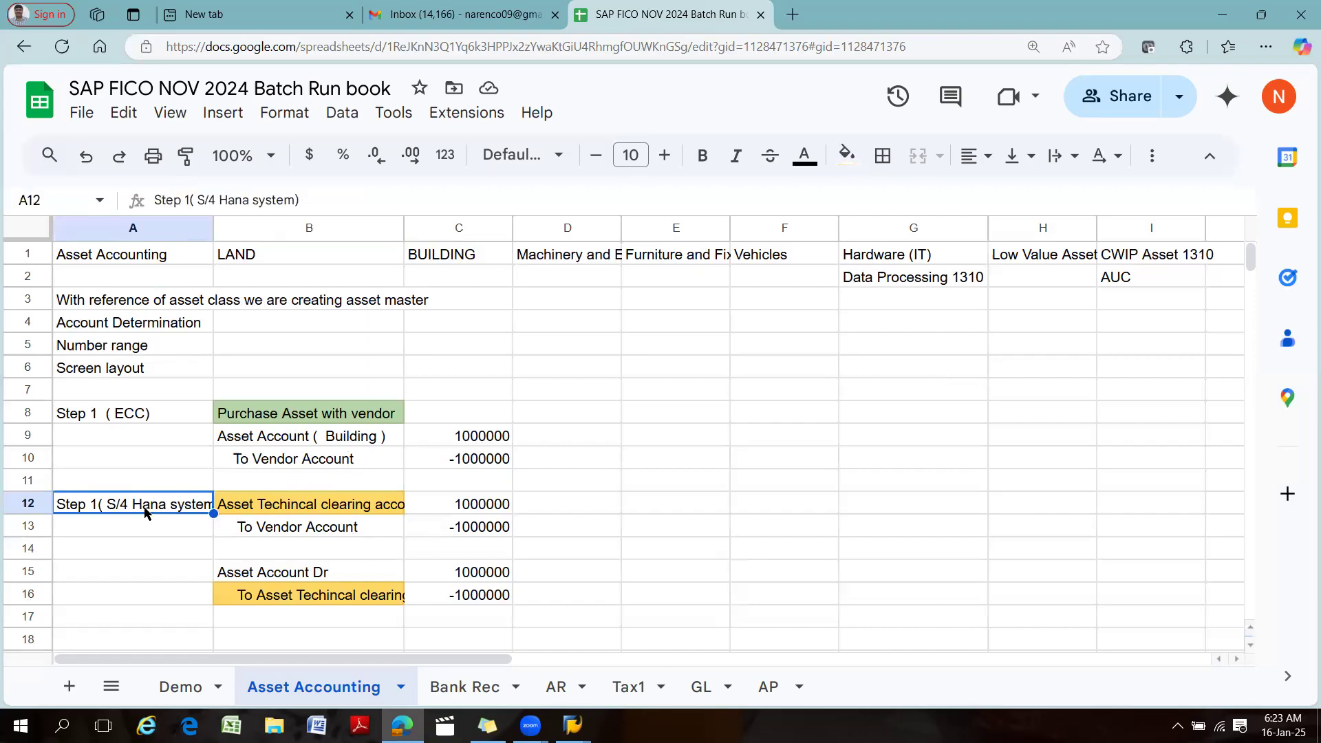
left_click(328, 509)
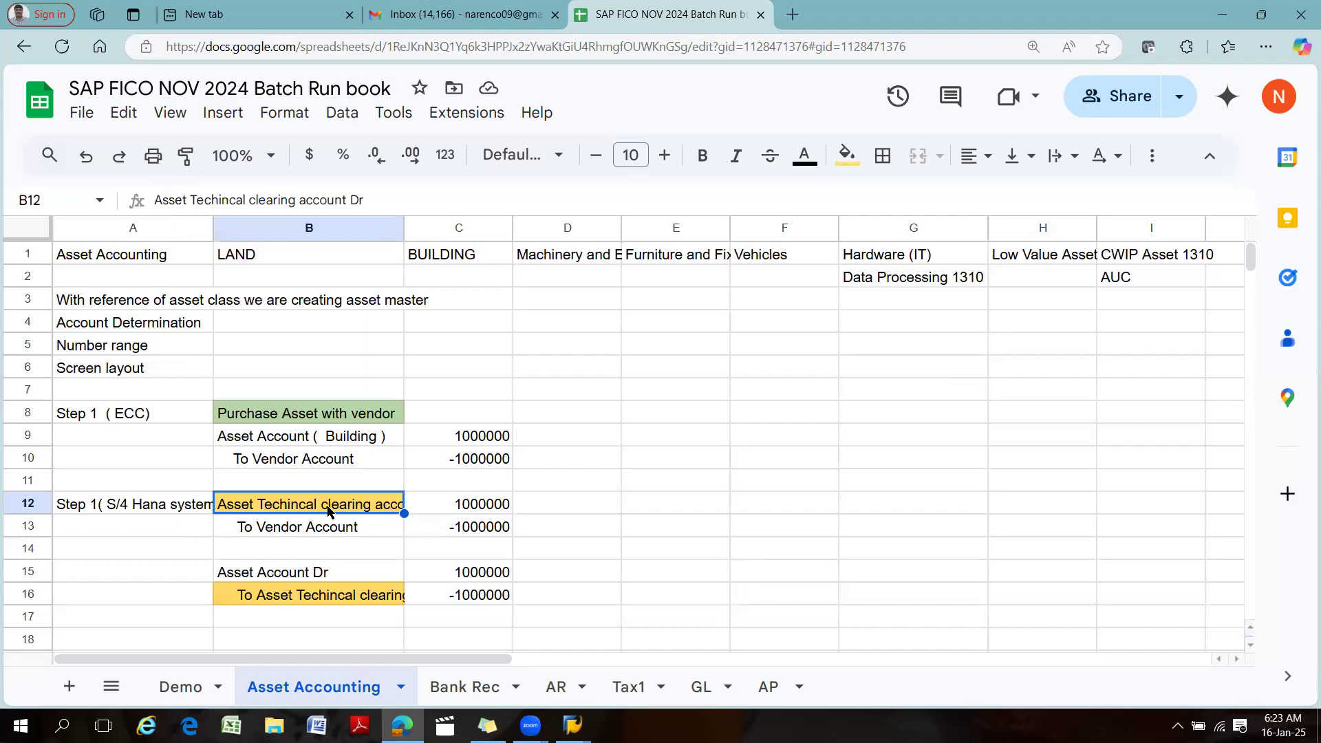
left_click(285, 411)
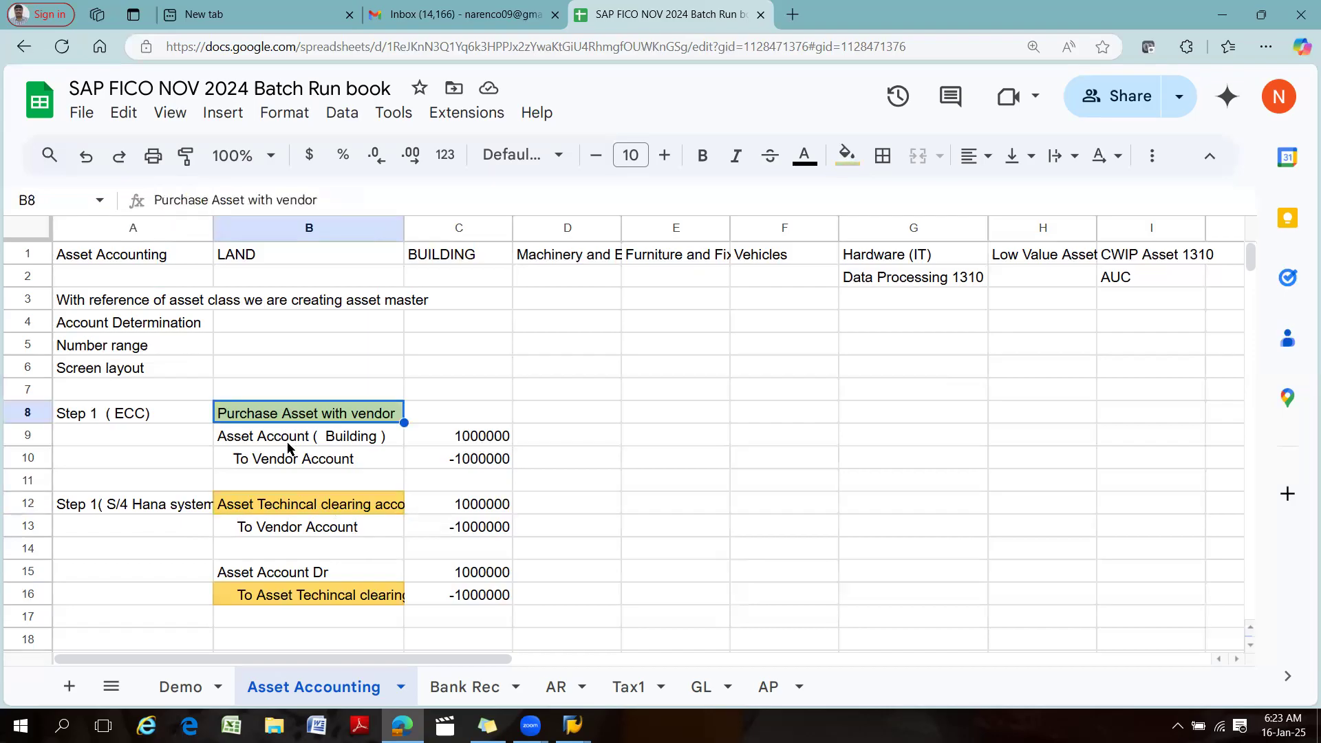
left_click(276, 510)
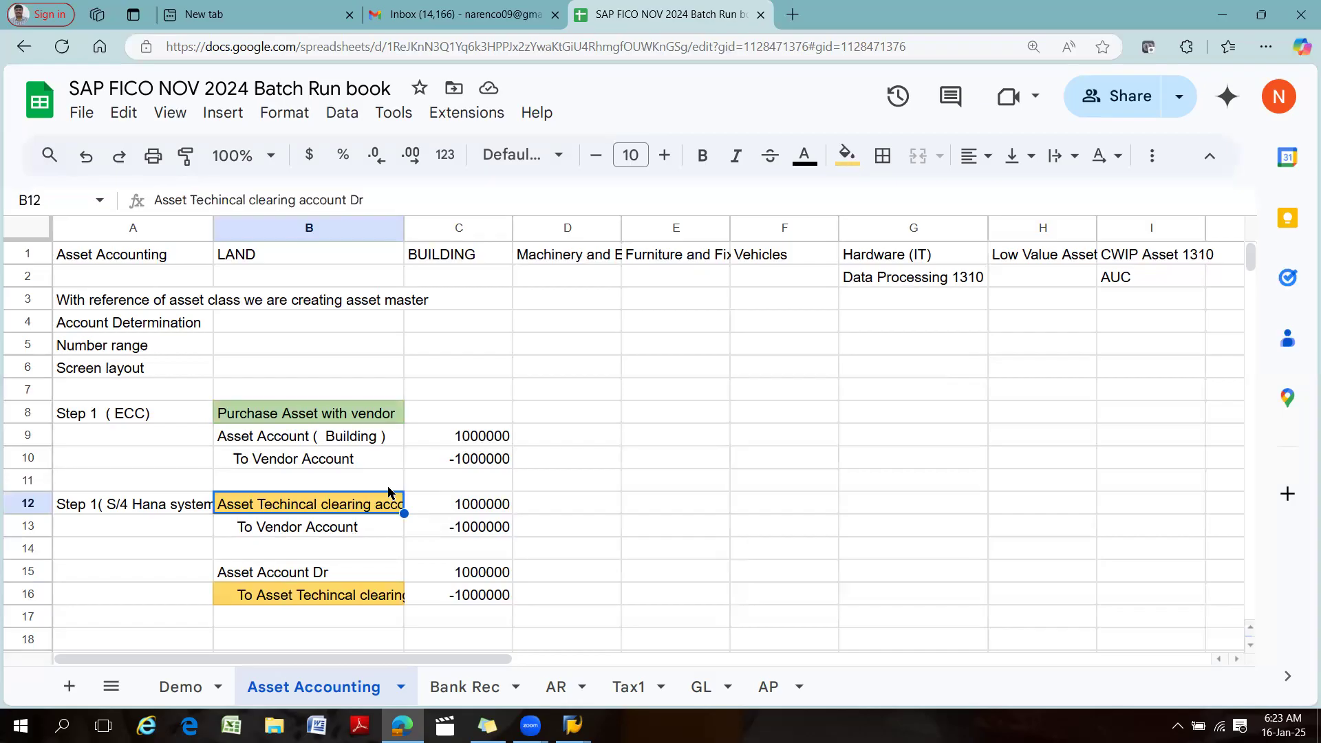
left_click_drag(212, 228, 242, 228)
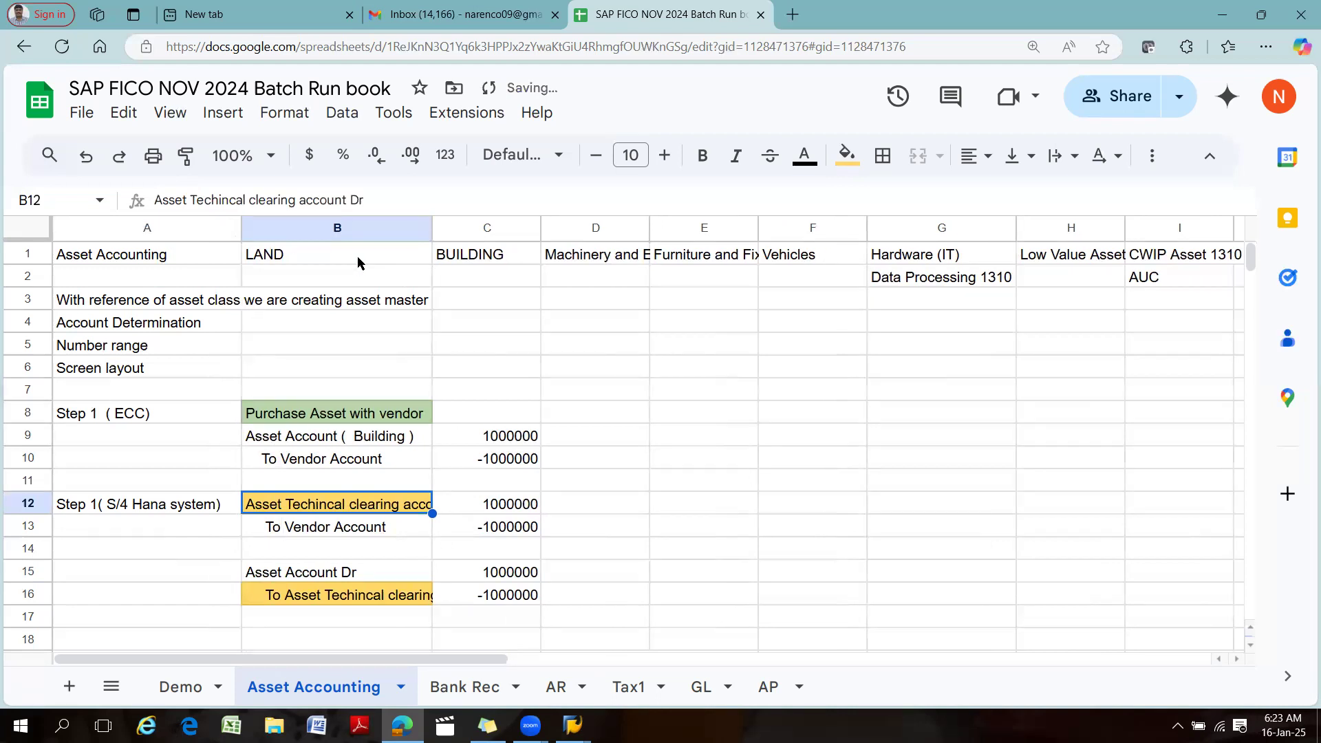
Review the ECC vendor purchase lines in B8 to B10 against the S/4 Hana technical clearing line in B12.
scroll(369, 286, "down", 2)
scroll(369, 288, "up", 2)
left_click(416, 439)
left_click(375, 456)
left_click(373, 418)
left_click(366, 457)
left_click(359, 433)
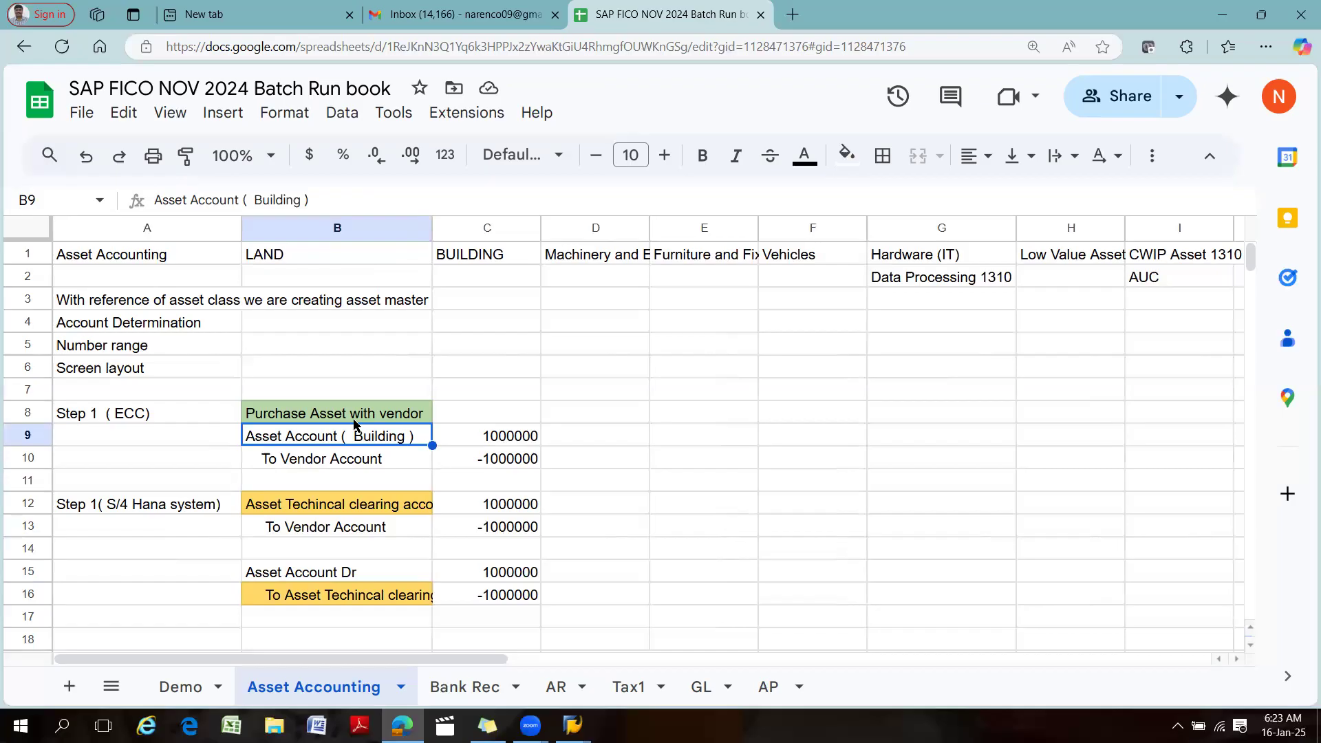
left_click(339, 503)
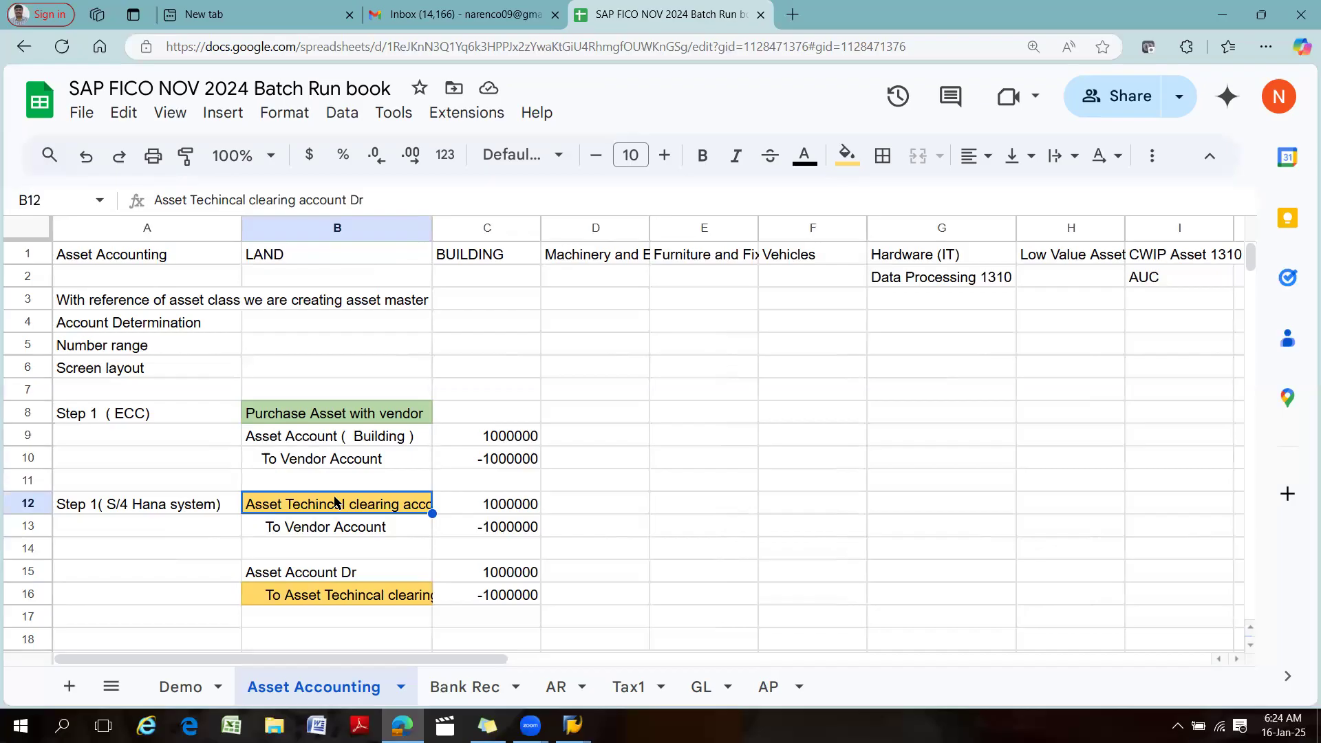
Enter the label "Step 2 Depreciation posting" in A19, below the purchase postings.
scroll(275, 587, "down", 3)
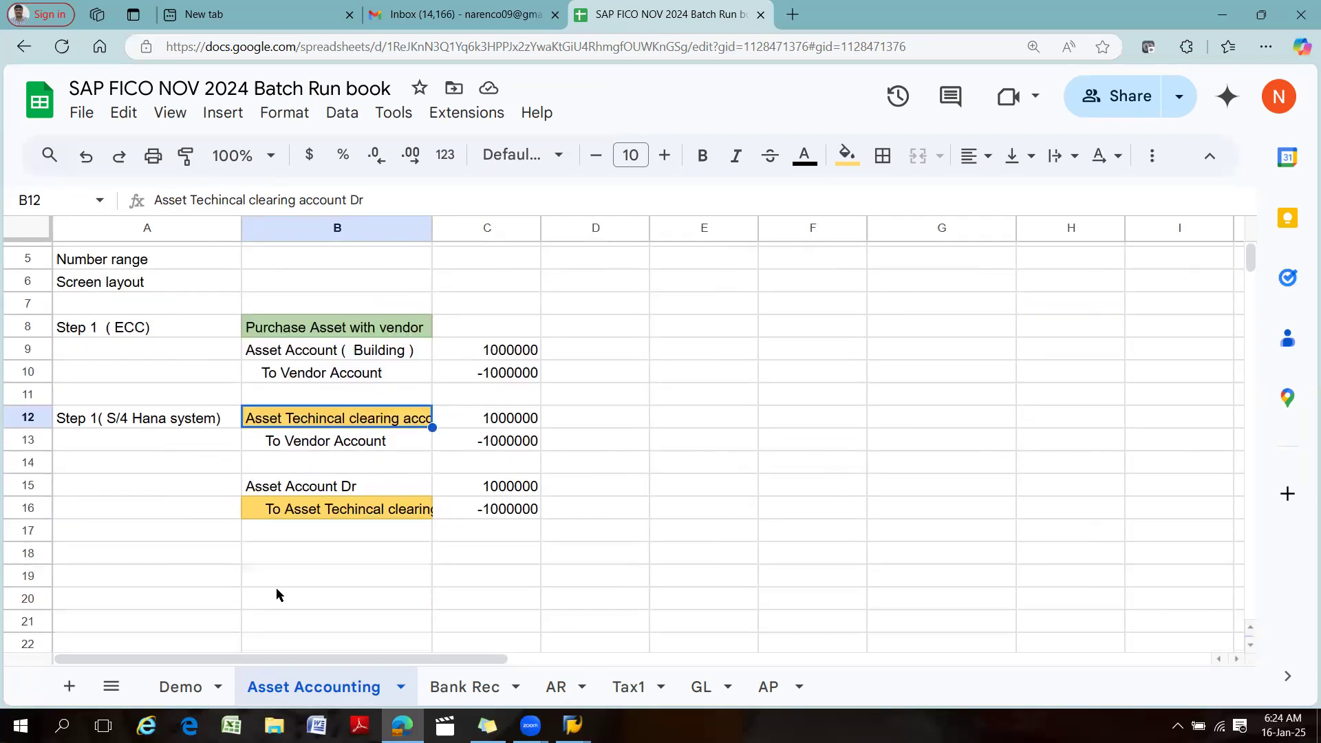
left_click(101, 482)
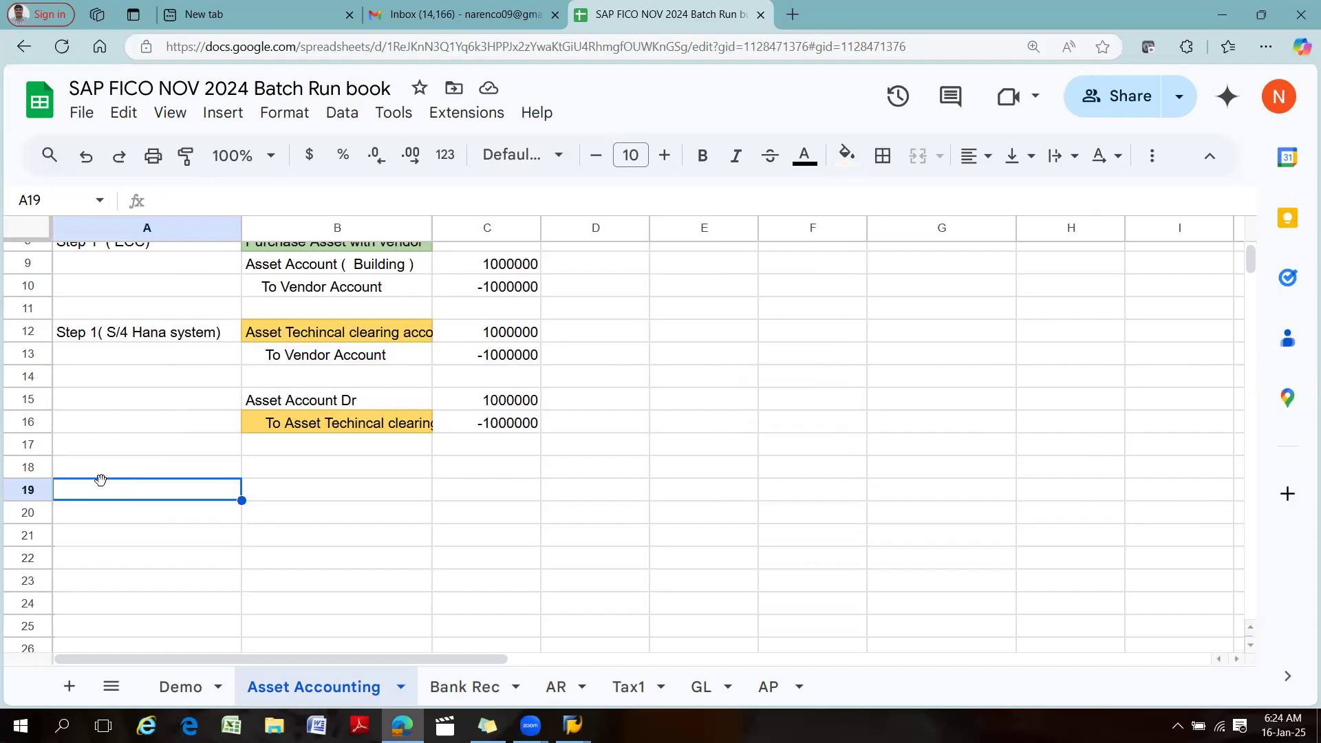
type("Step ")
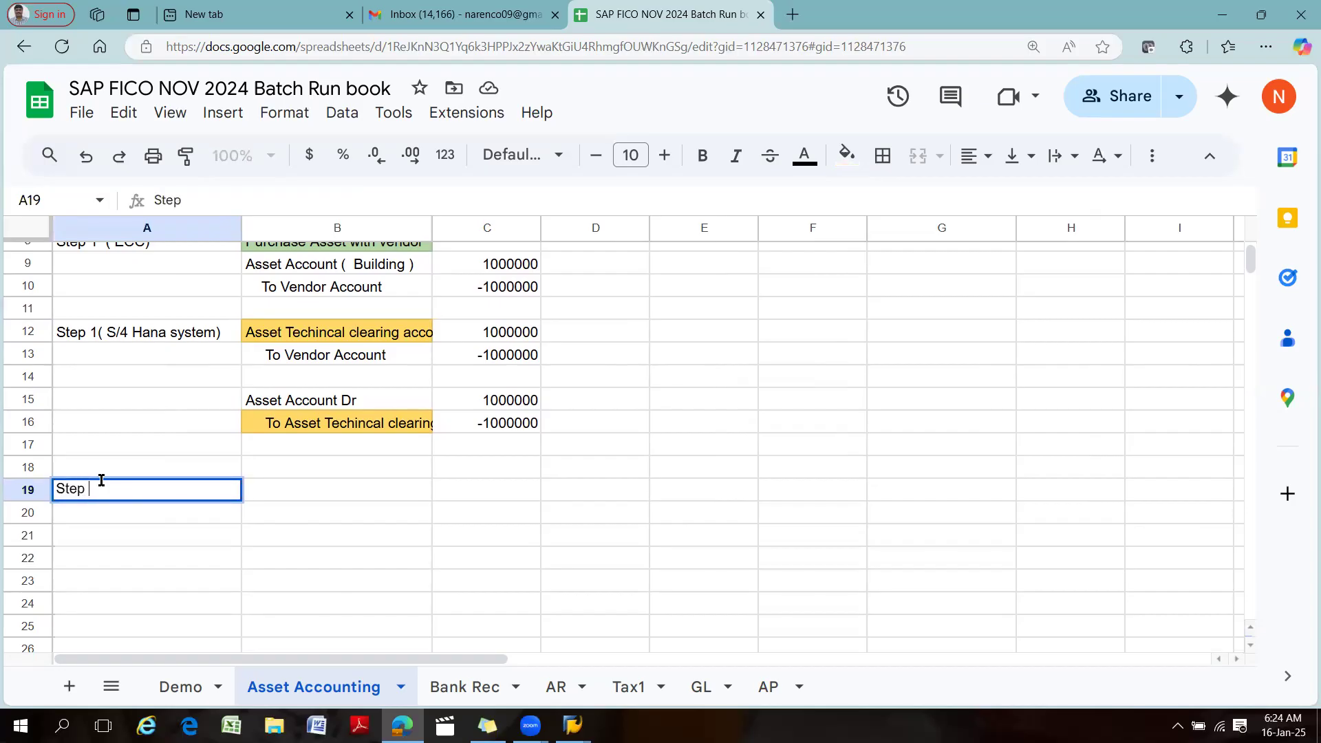
type("2 Depreciatio")
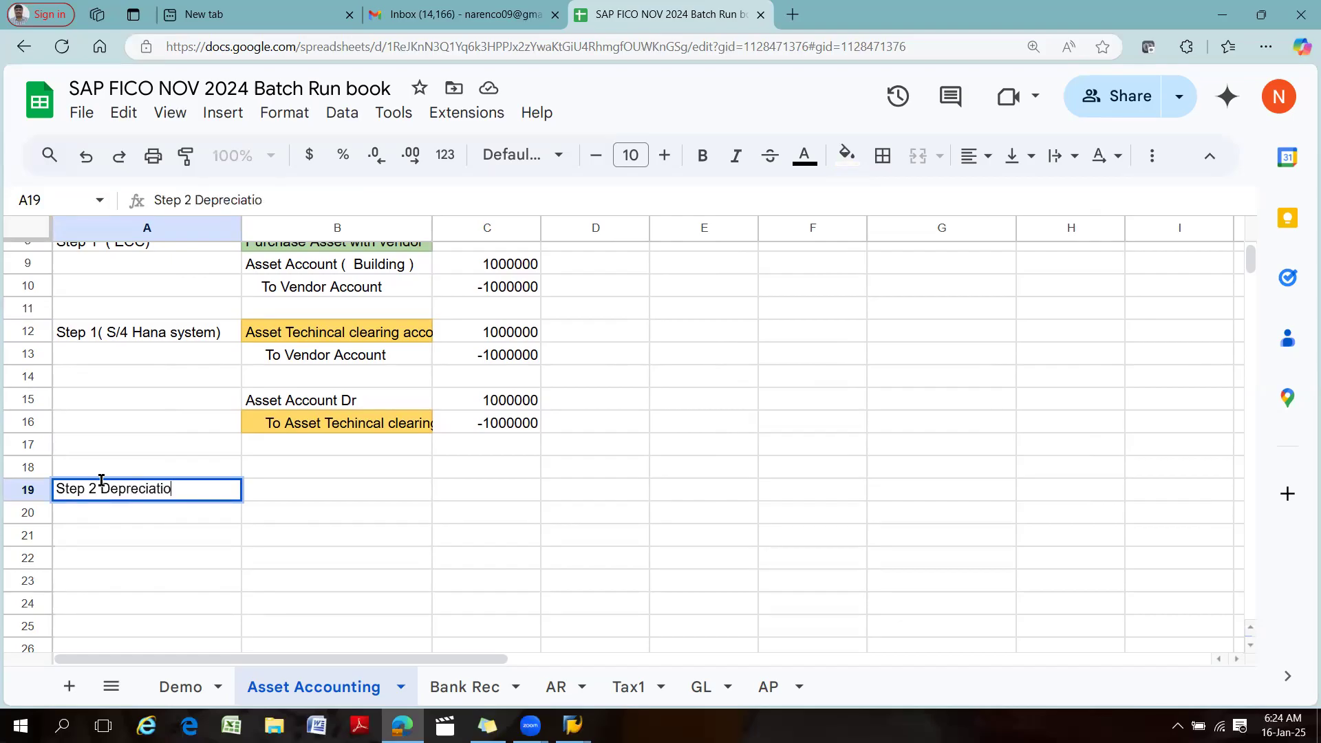
type("n posting")
key("Tab")
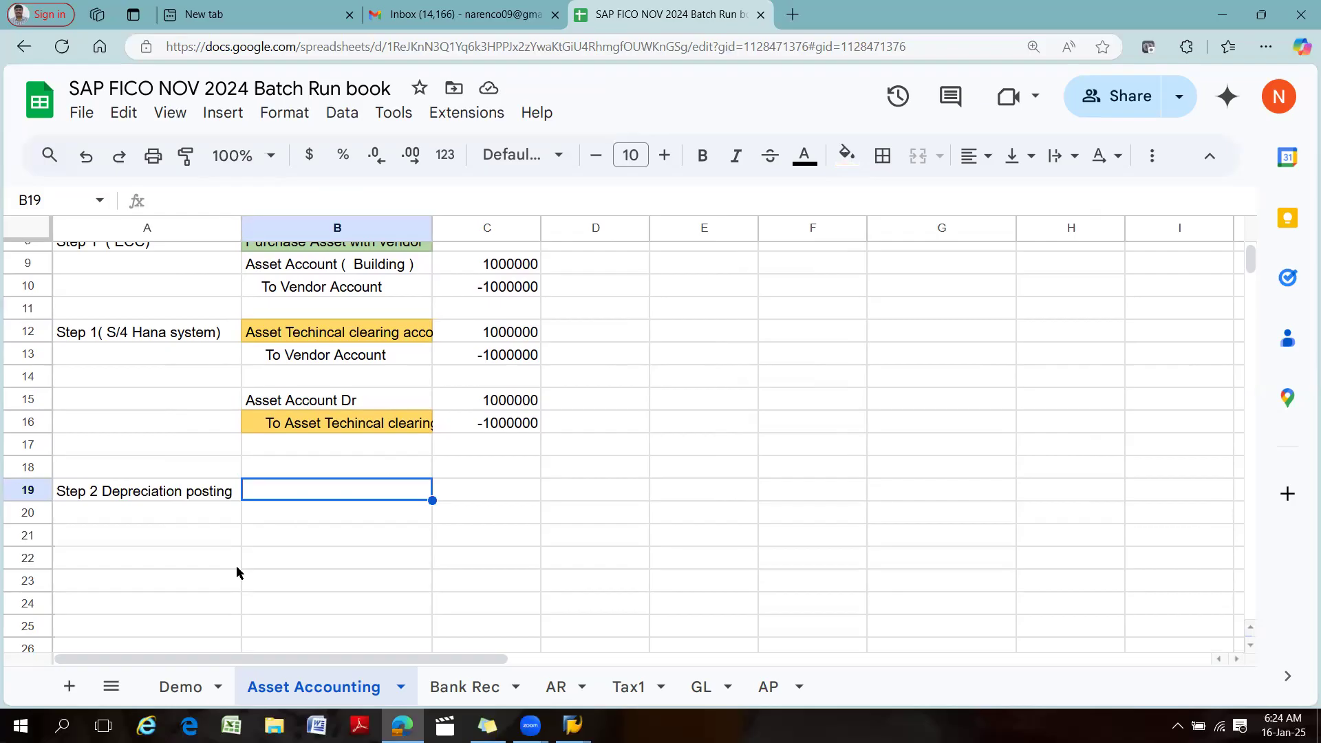
Switch to the SAP Display IMG window, copy the Asset Accounting node name "Depreciation" and put it in B19 of the Google Sheets run book.
mouse_move(573, 725)
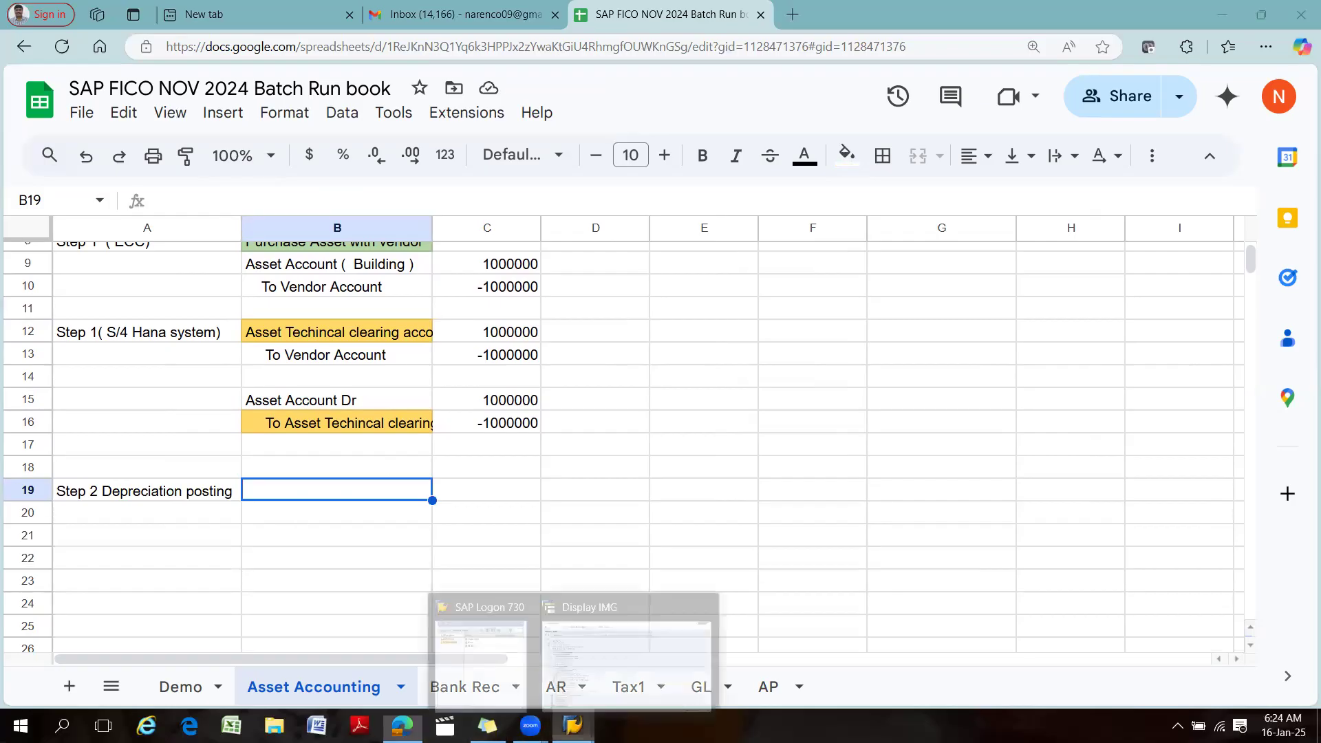
left_click(604, 650)
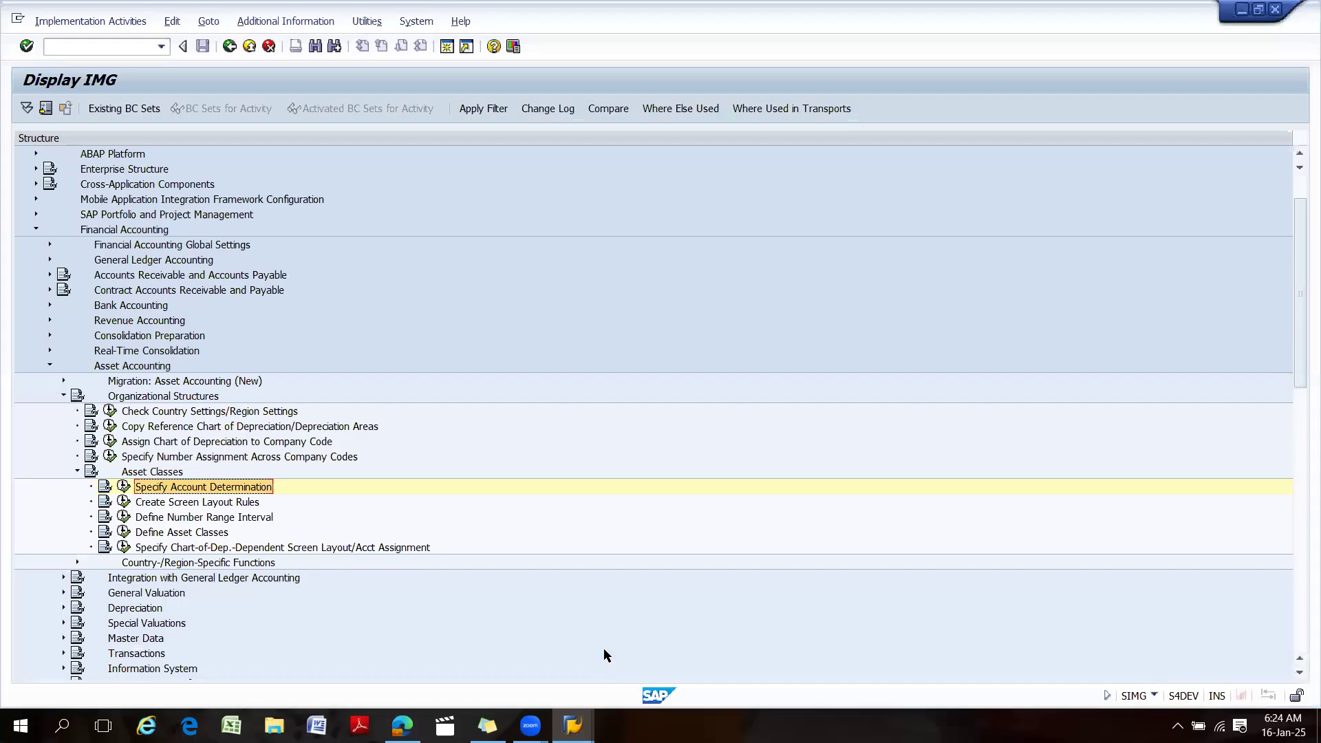
left_click(135, 610)
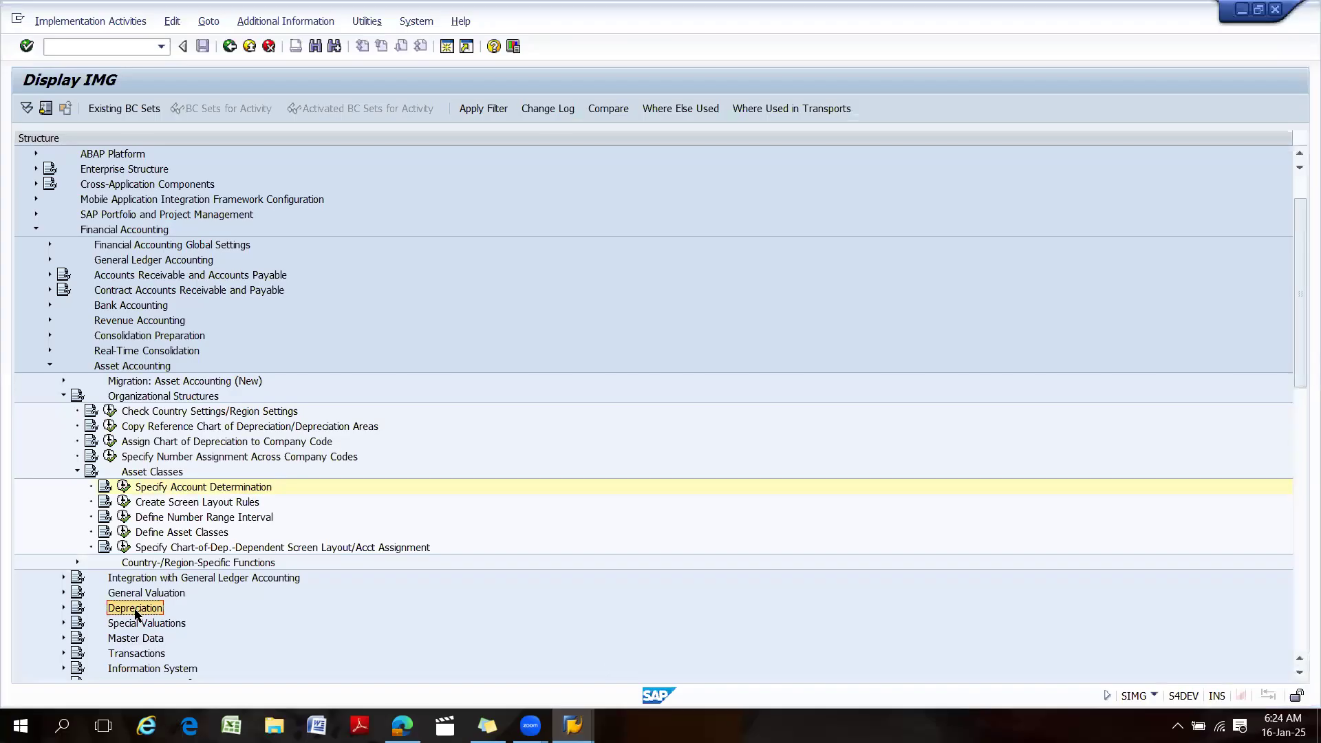
key("alt+Tab")
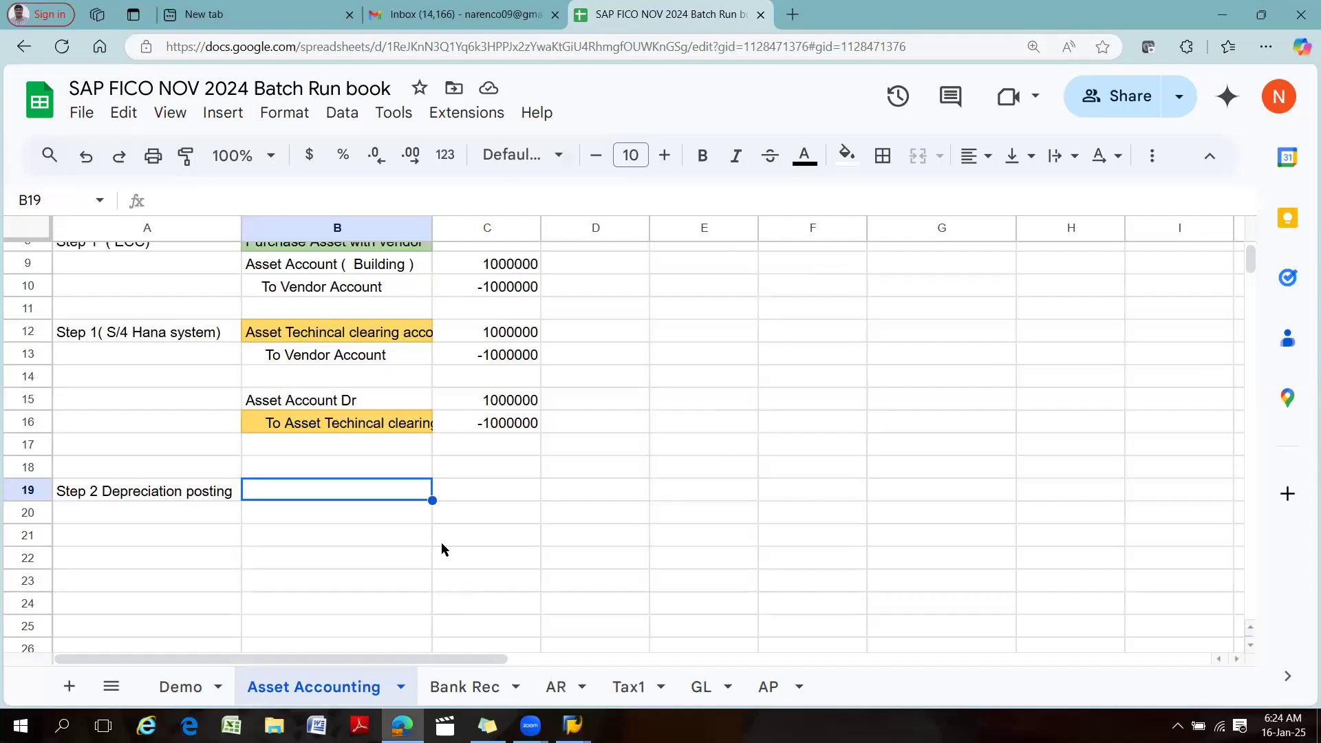
type("Depreciation")
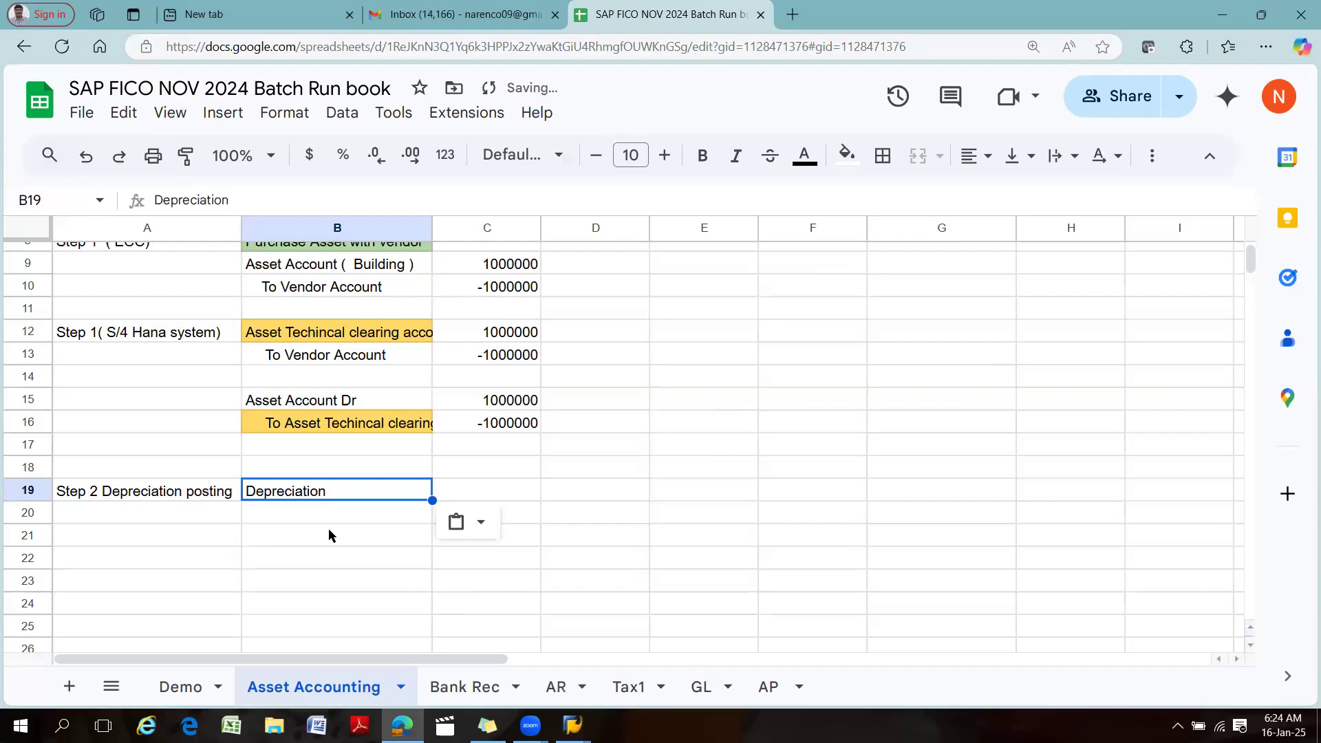
Extend the text in B19 to "Building Depreciation Dr".
double_click(343, 490)
left_click(244, 489)
type("Bu")
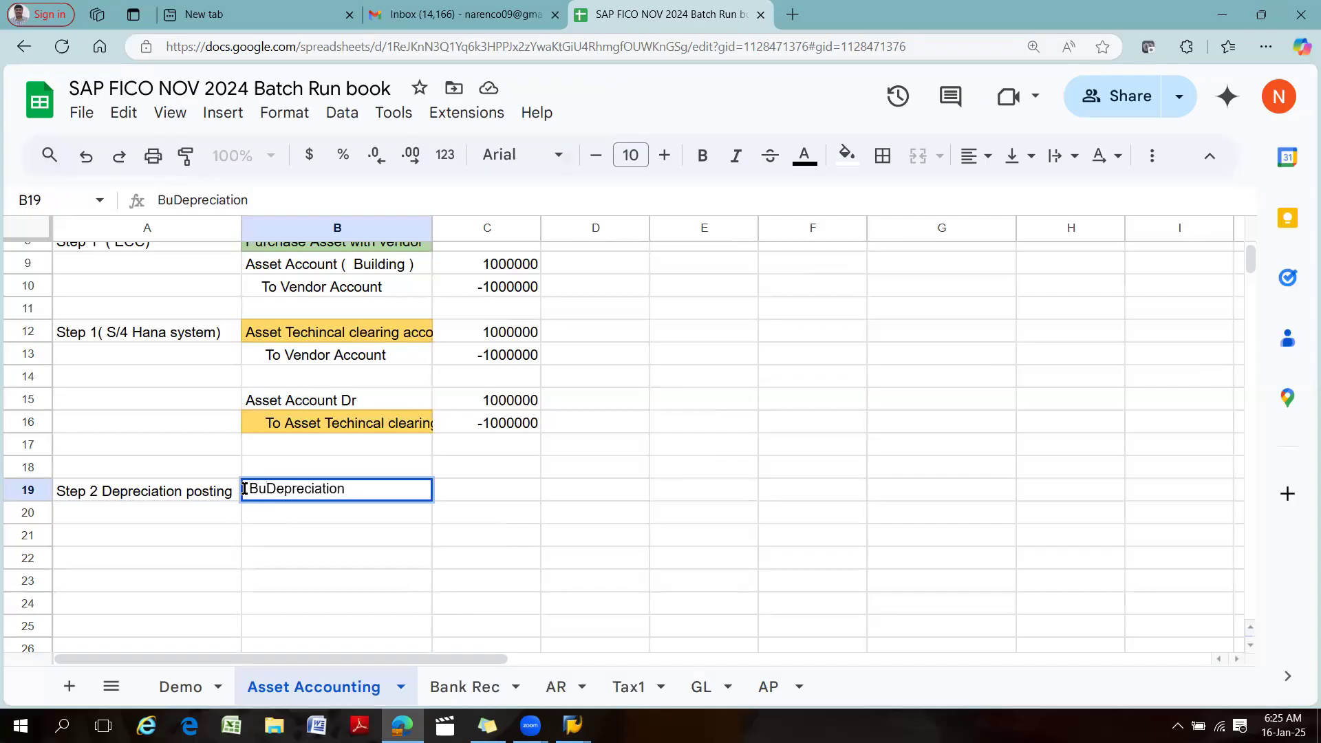
type("ildin")
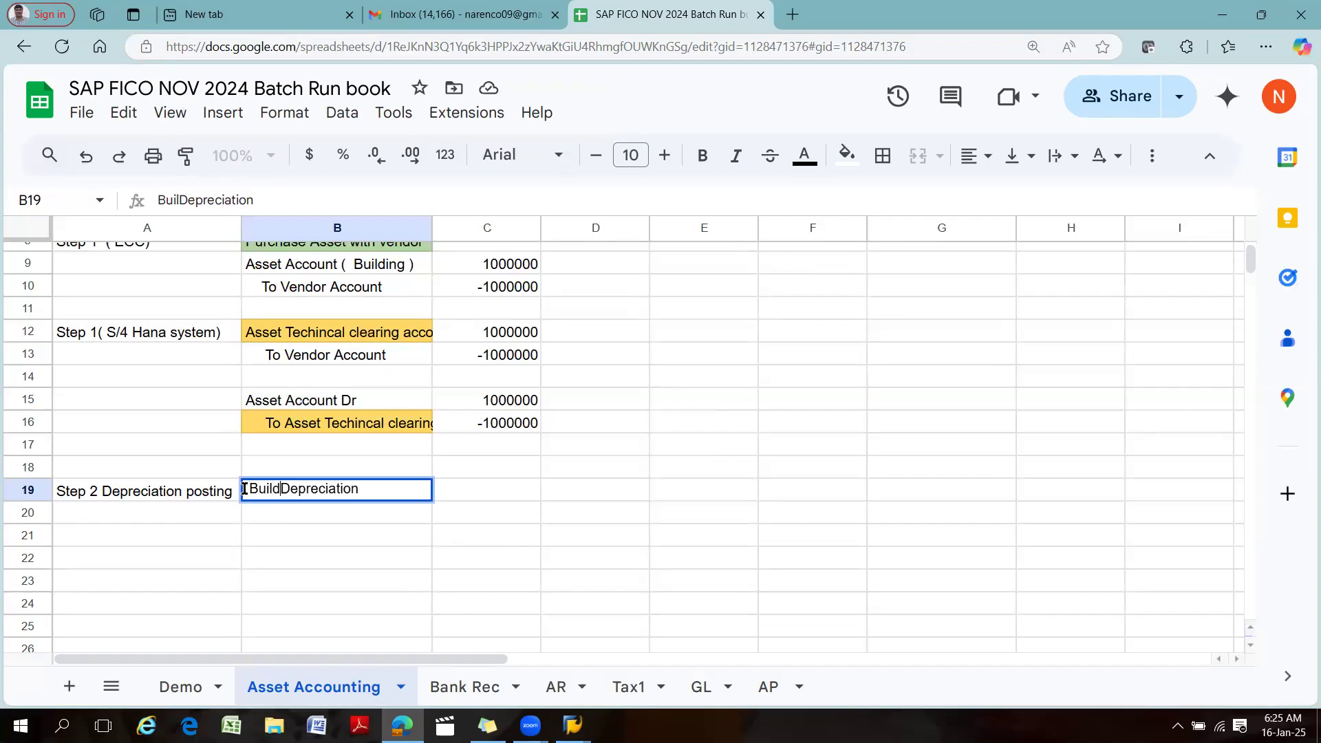
type("g")
left_click(402, 487)
type("Dr")
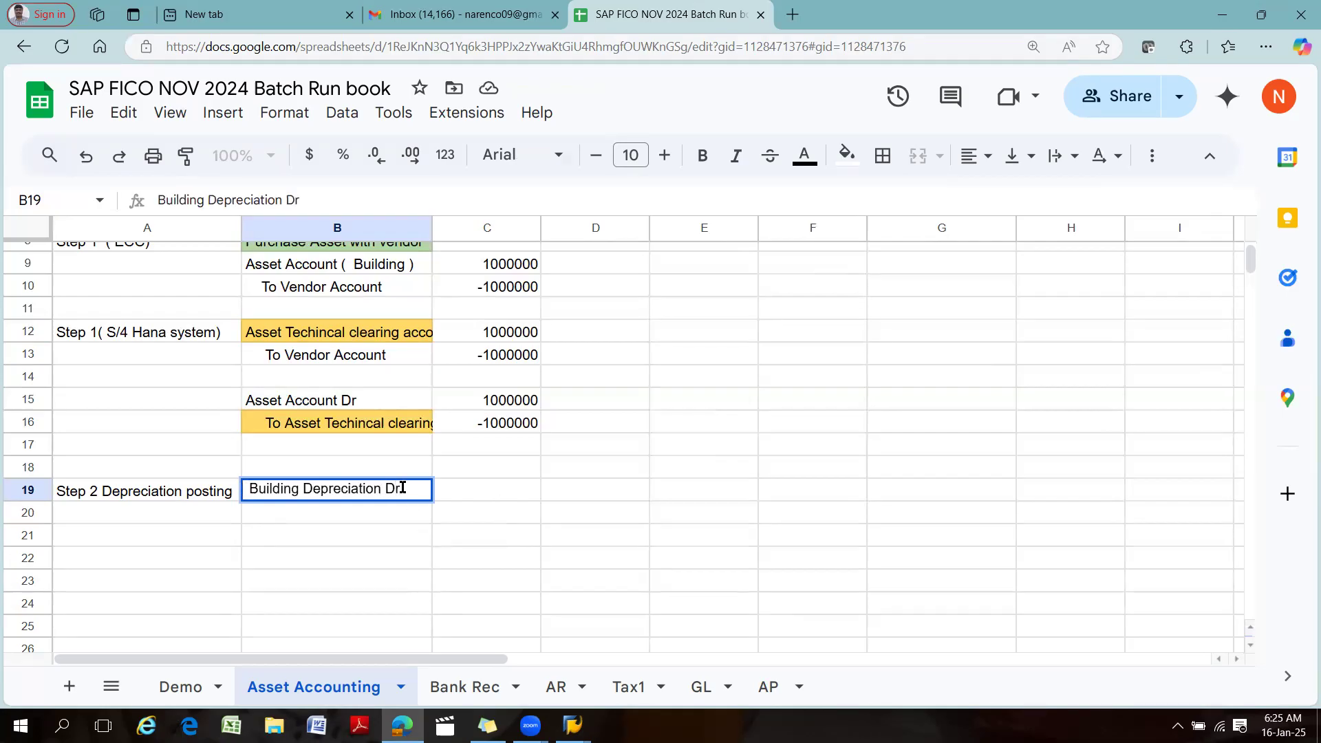
Enter 200000 in C19 as the amount for the Building Depreciation Dr line.
key("Tab")
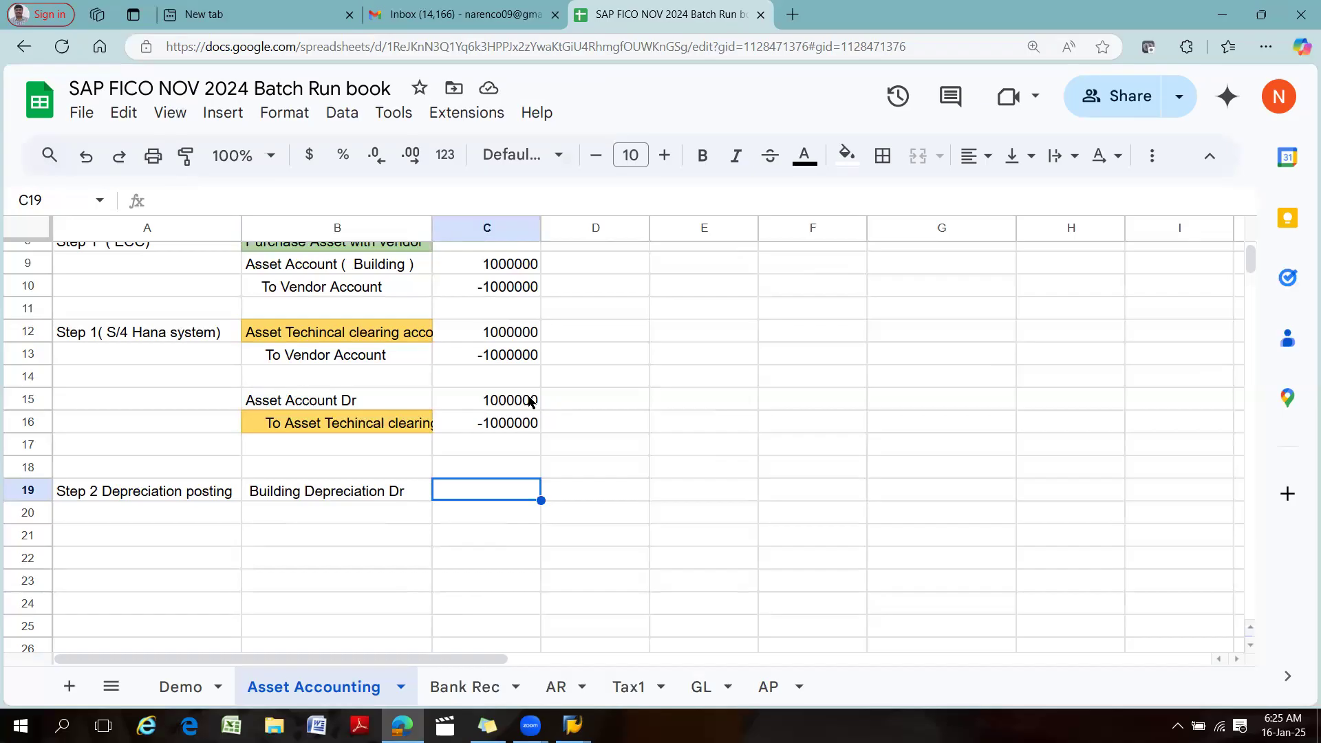
left_click(598, 495)
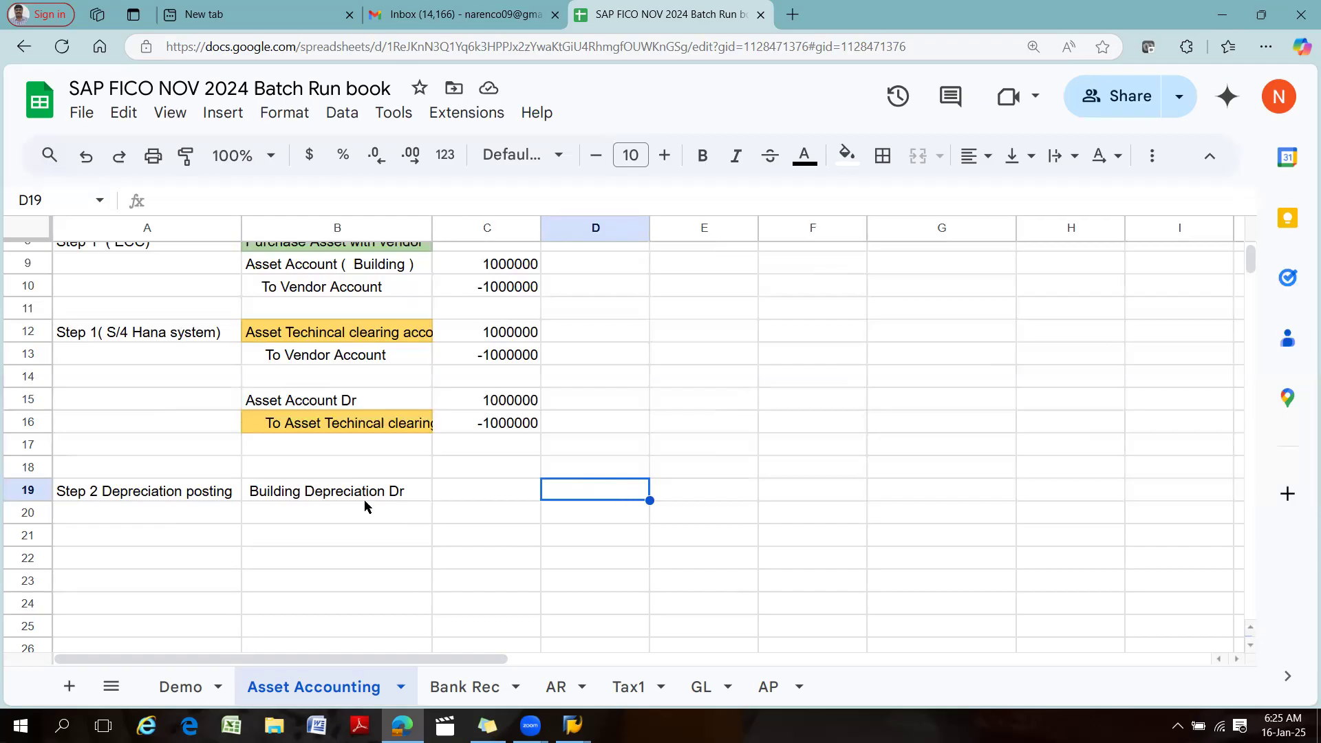
left_click(475, 492)
type("20000")
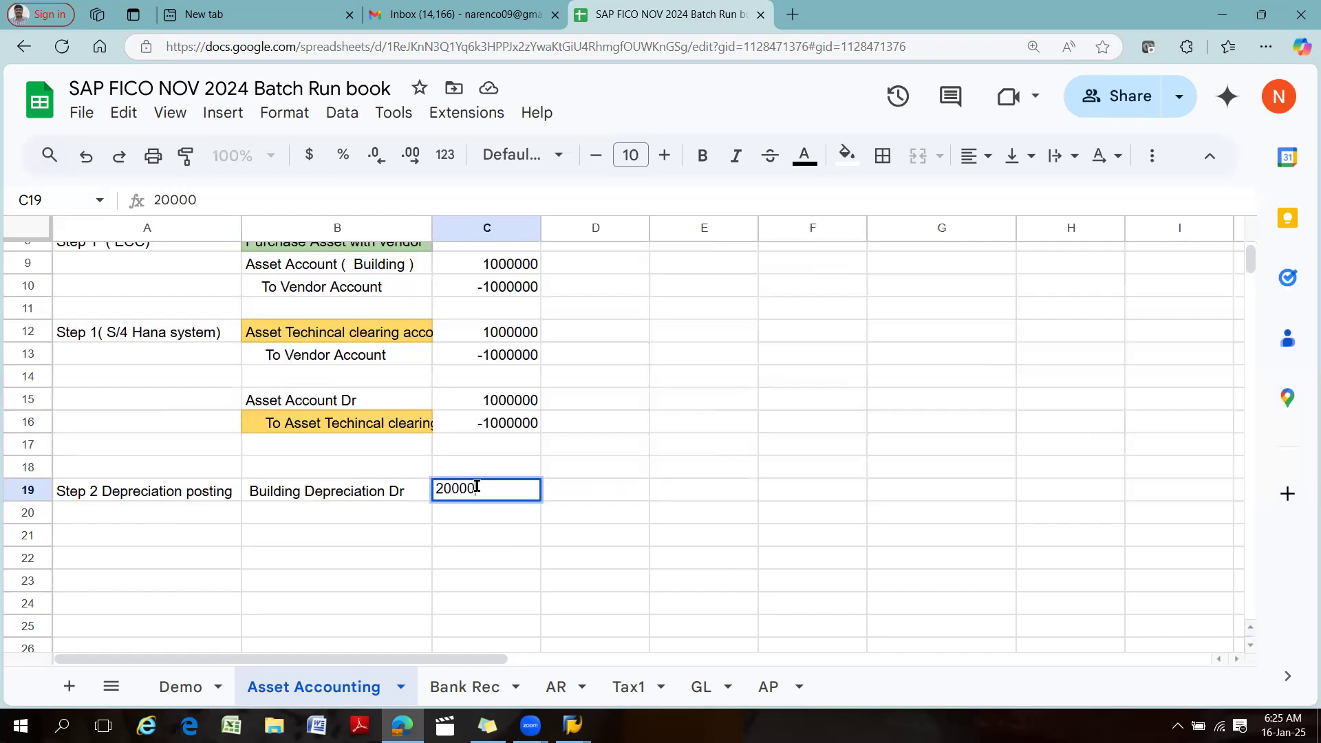
type("0")
left_click(286, 506)
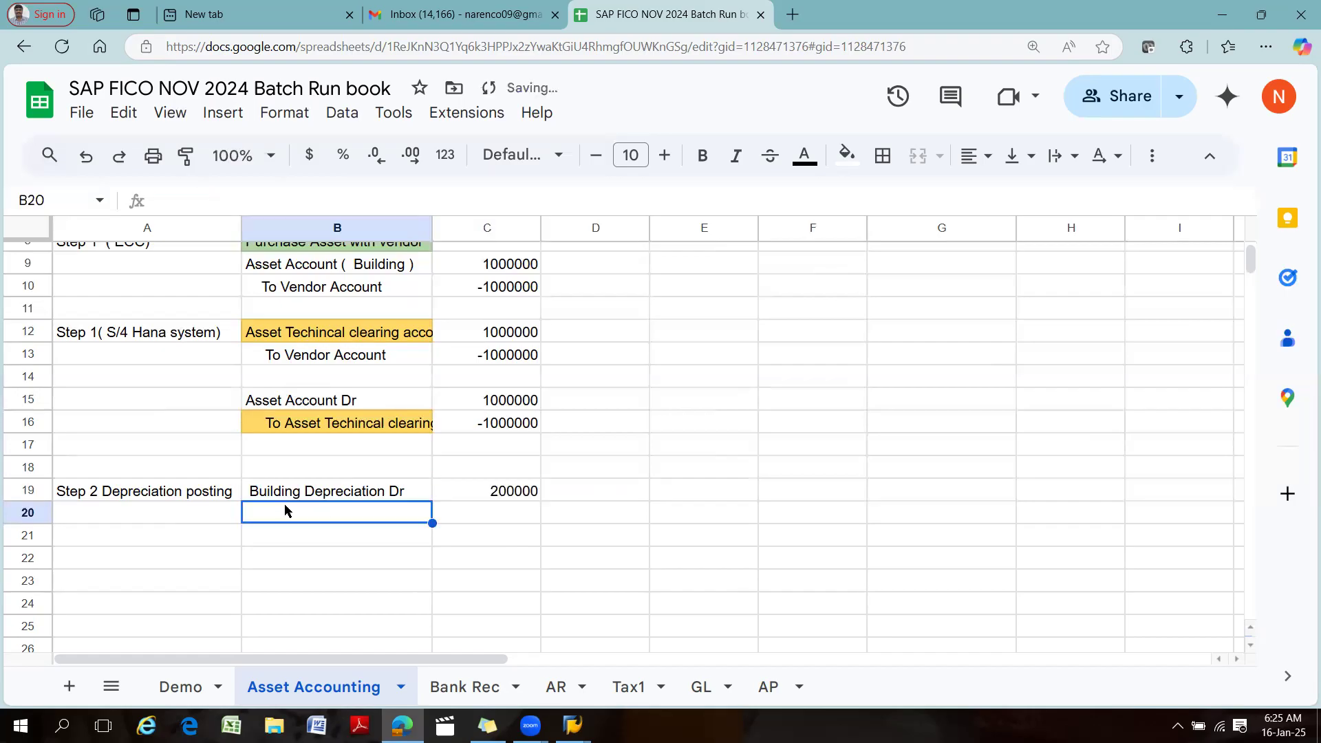
type("bb")
key("BackSpace")
key("BackSpace")
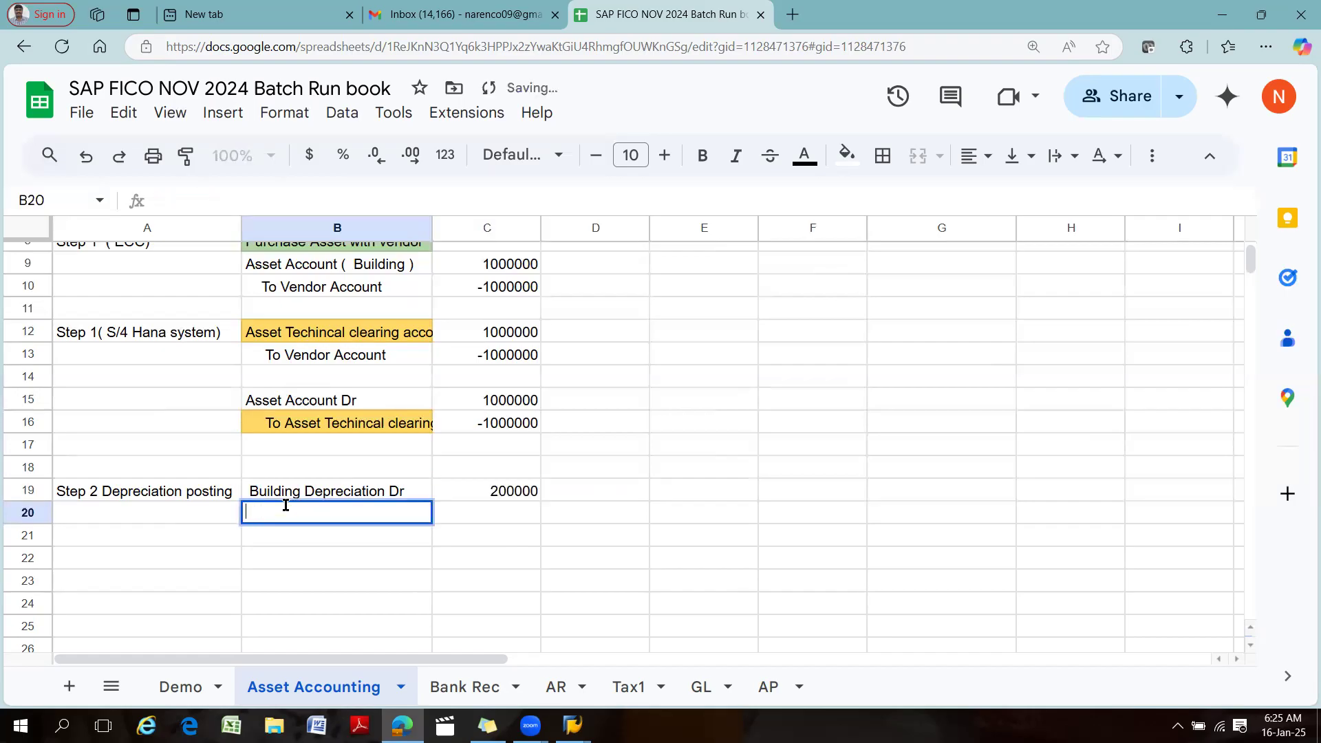
Change the building depreciation amount in C19 to 100000.
left_click(506, 401)
key("Down")
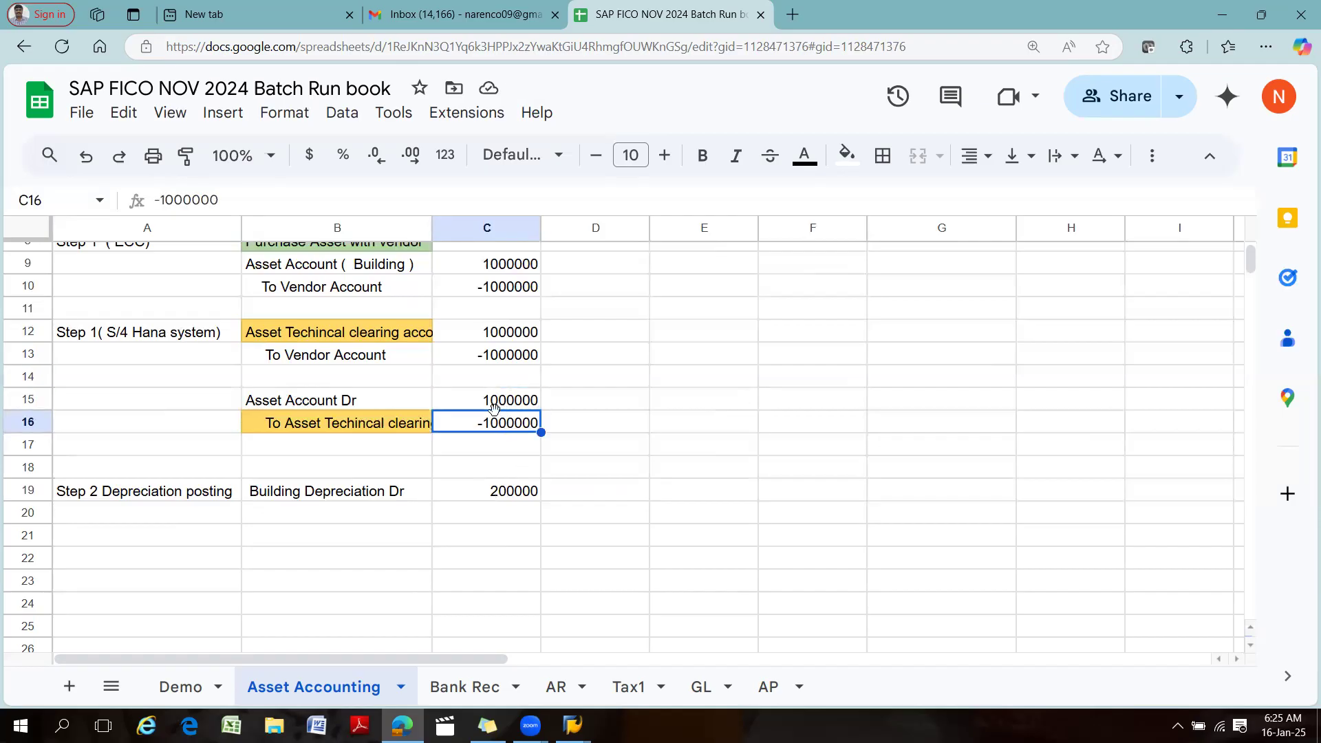
double_click(501, 492)
type("1")
Enter the indented credit line "To Accumative Deprecuation Ac" in B20, below the Building Depreciation Dr line.
double_click(324, 514)
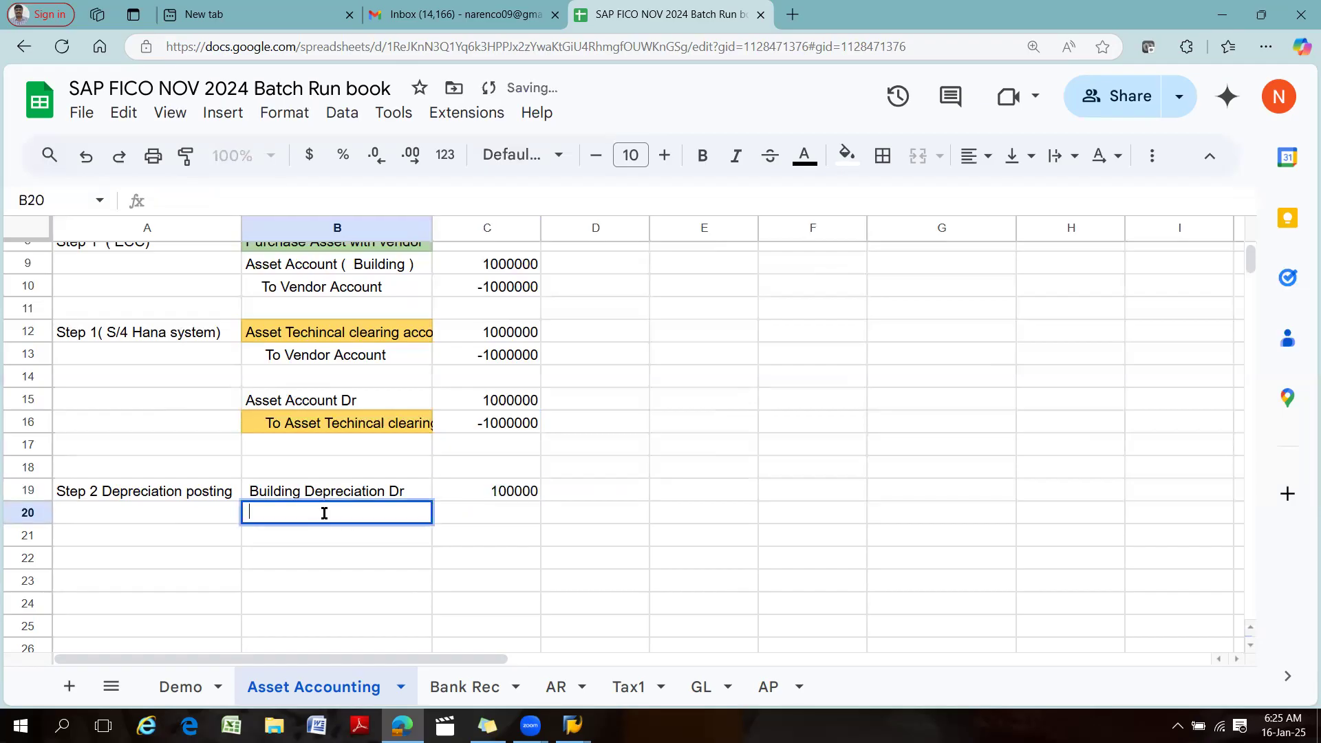
type("To Ac")
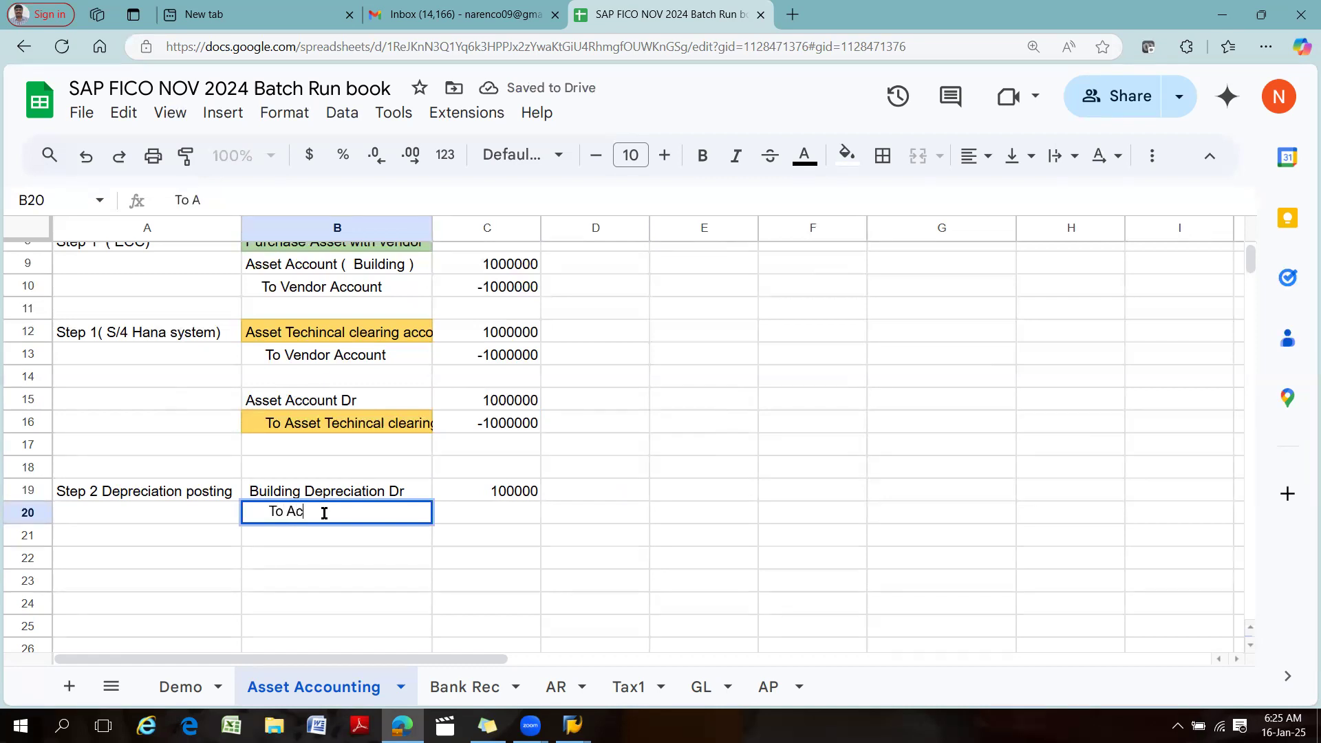
type("cumative")
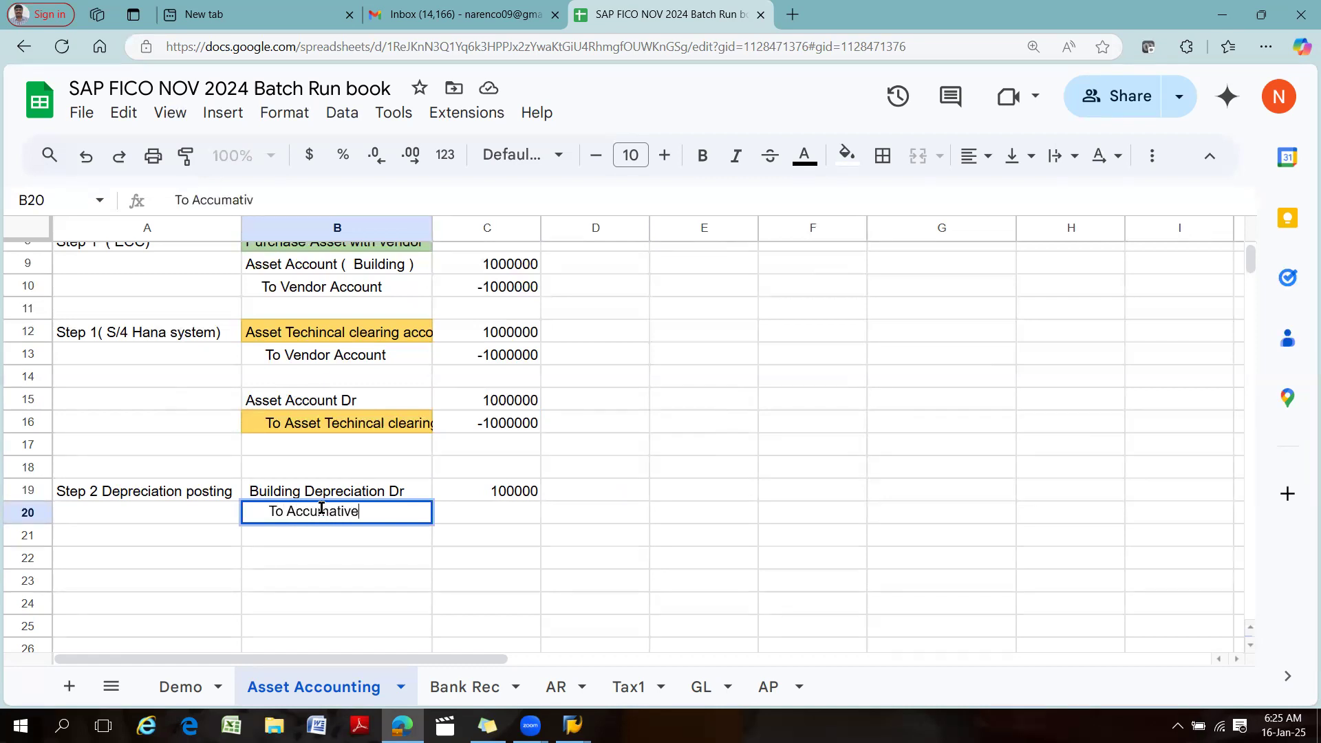
type(" Depreci")
key("BackSpace")
type("uatui")
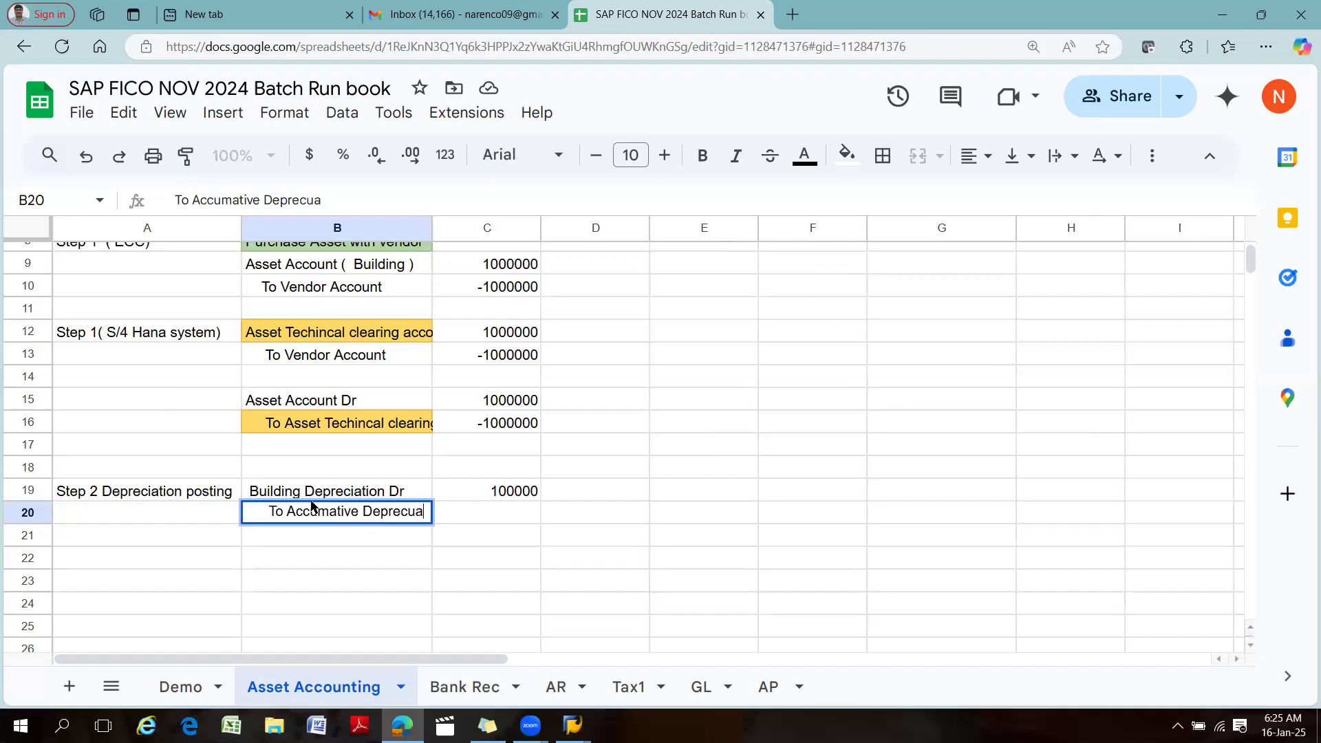
key("BackSpace")
type("ion ")
type("Ac")
Enter -100000 in C20 as the amount for the accumulated depreciation credit line.
key("Tab")
type("8")
key("BackSpace")
type("-10000")
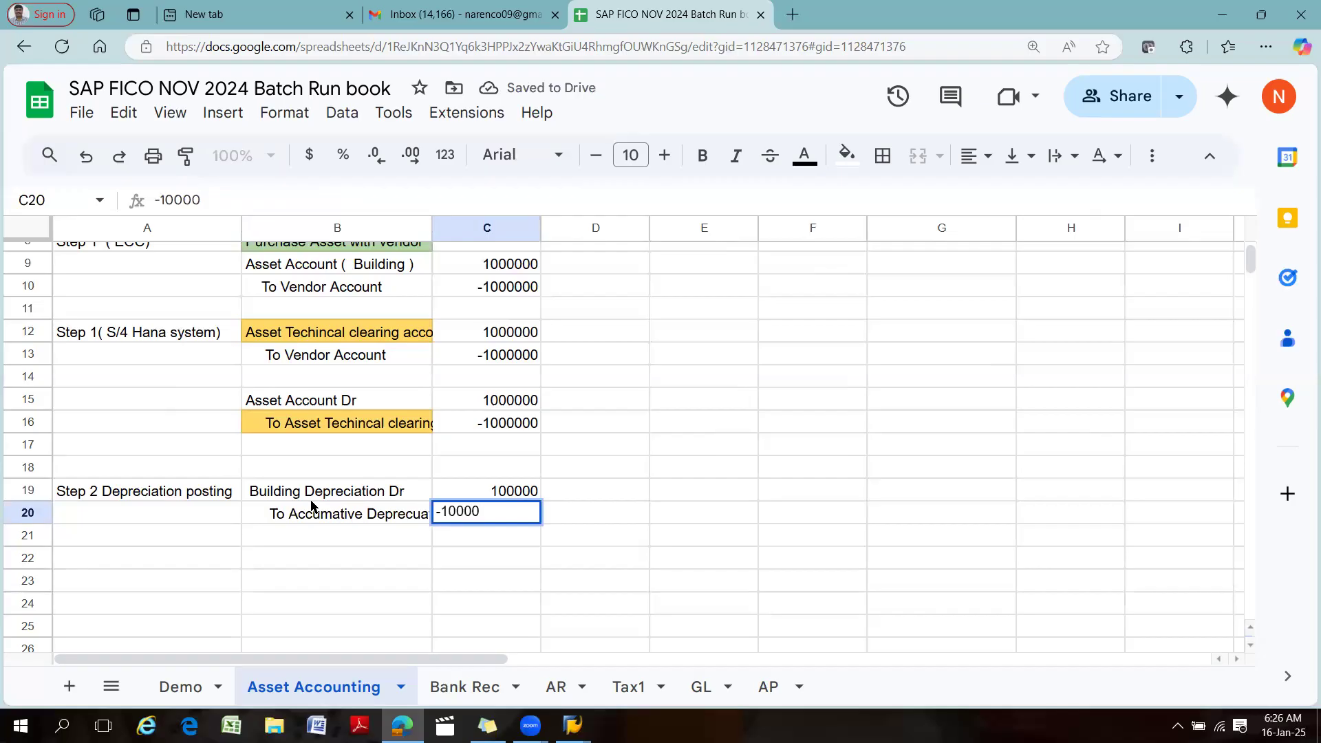
type("0")
key("Tab")
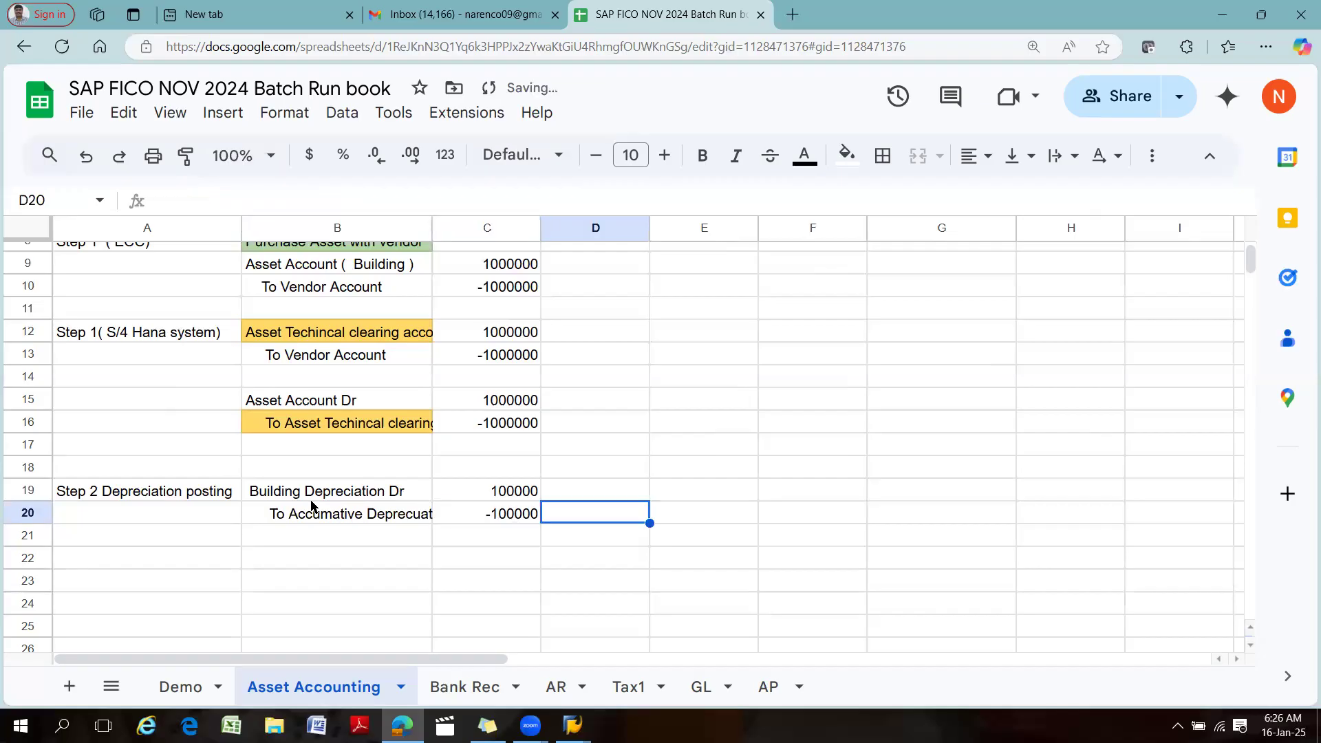
left_click(328, 558)
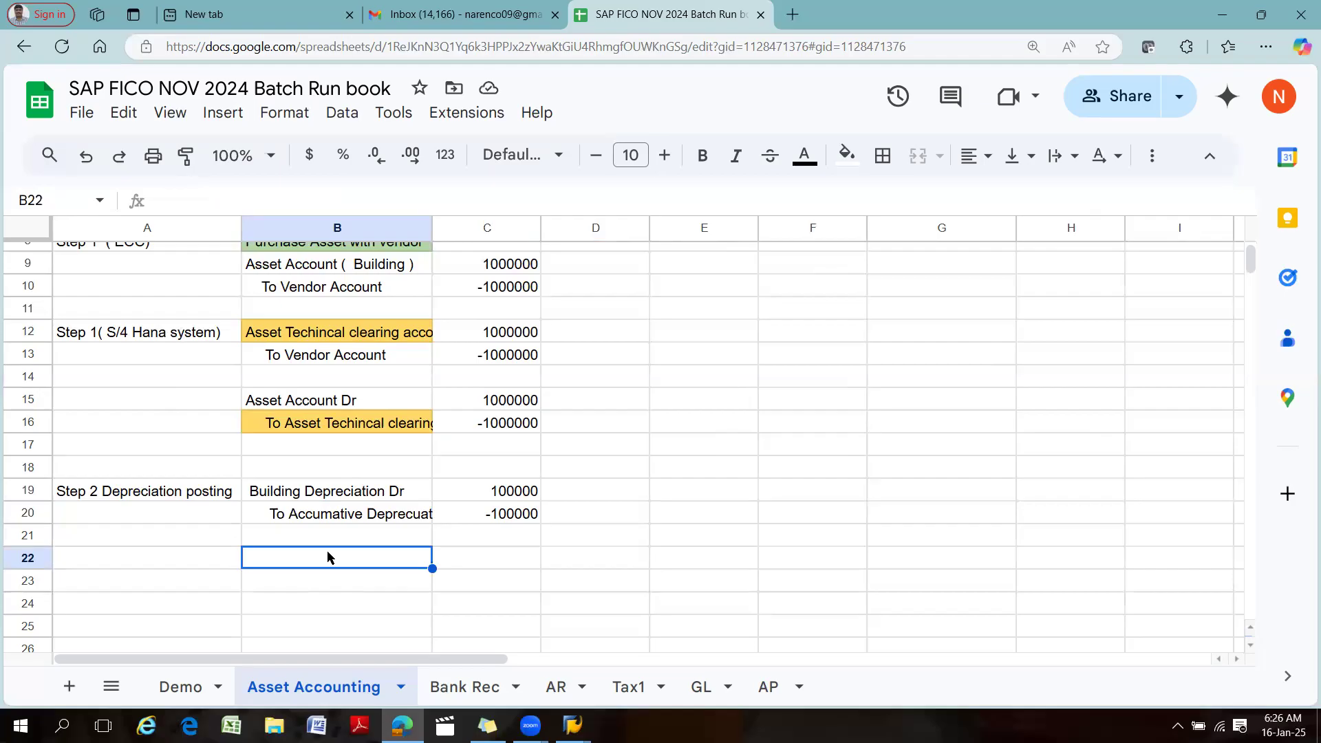
Edit the text in B20 to "To Accumative Deprecation Ac" and widen column B so the whole line fits.
left_click(270, 495)
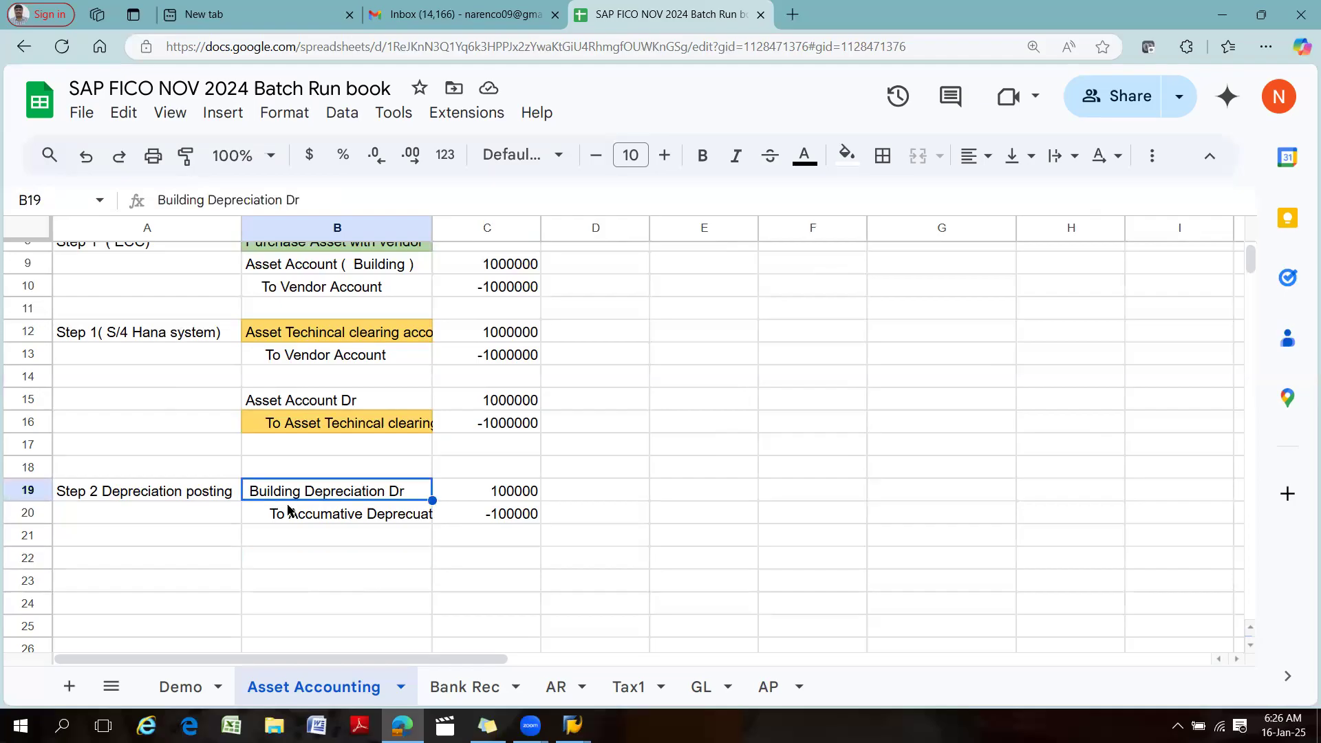
left_click(527, 520)
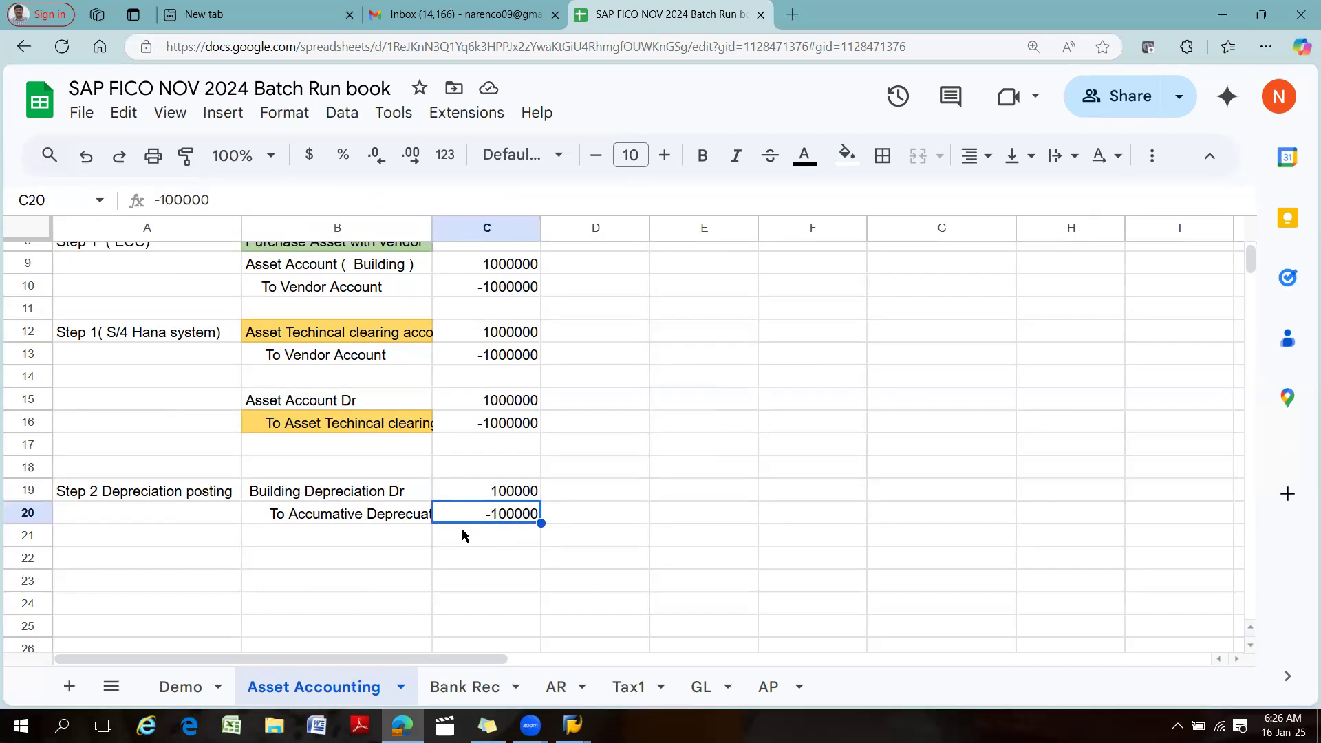
left_click(420, 521)
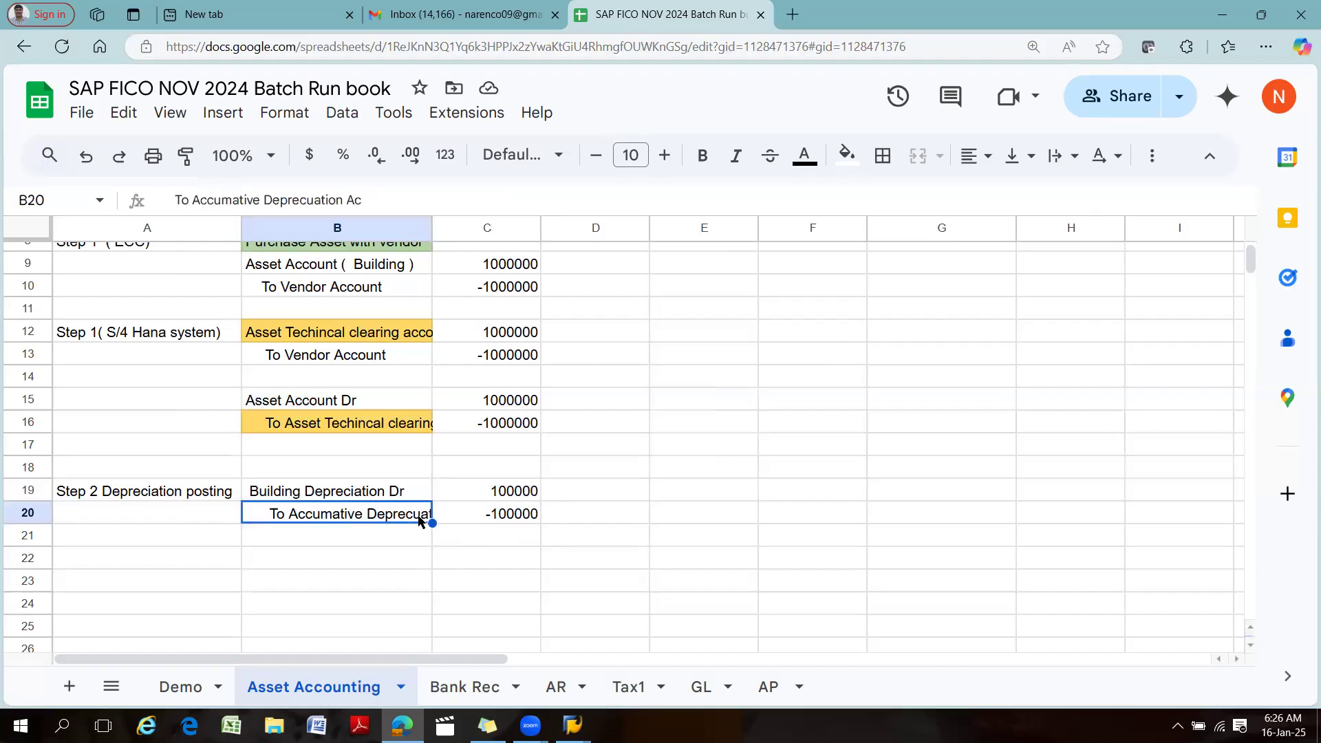
double_click(415, 511)
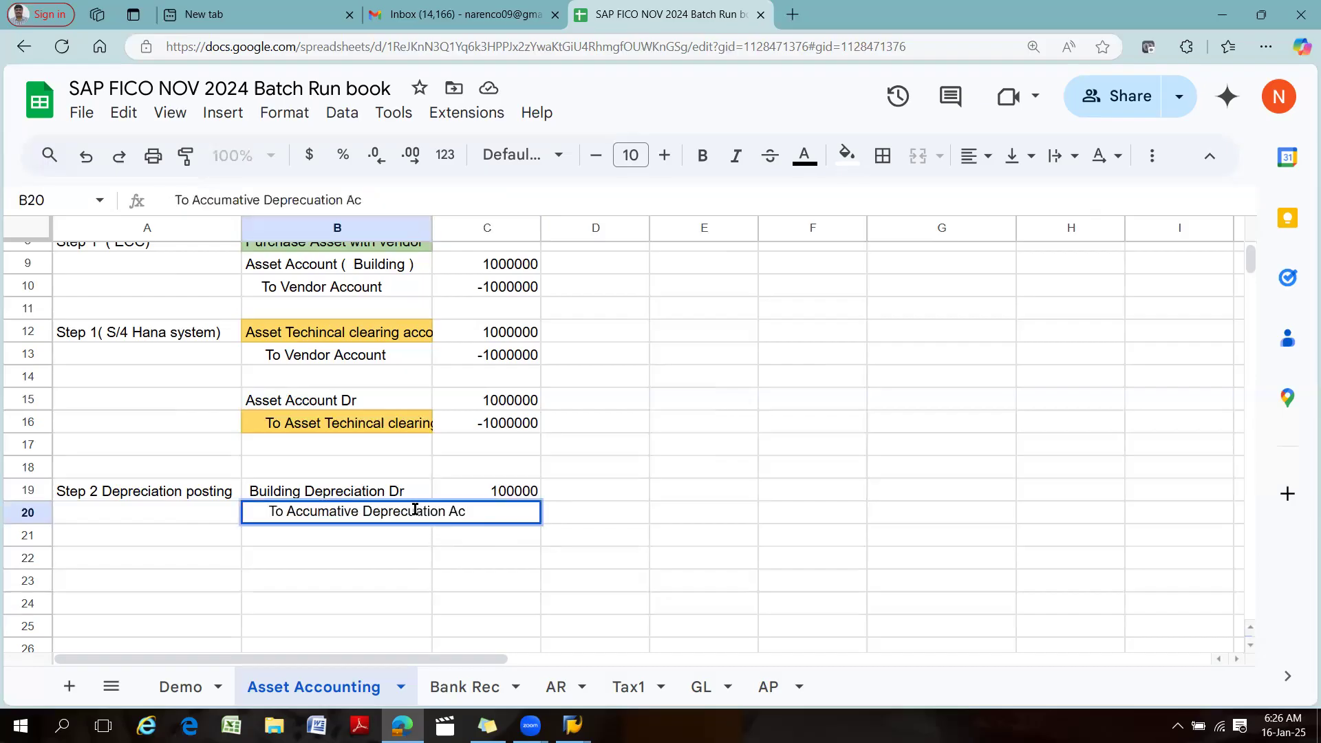
key("BackSpace")
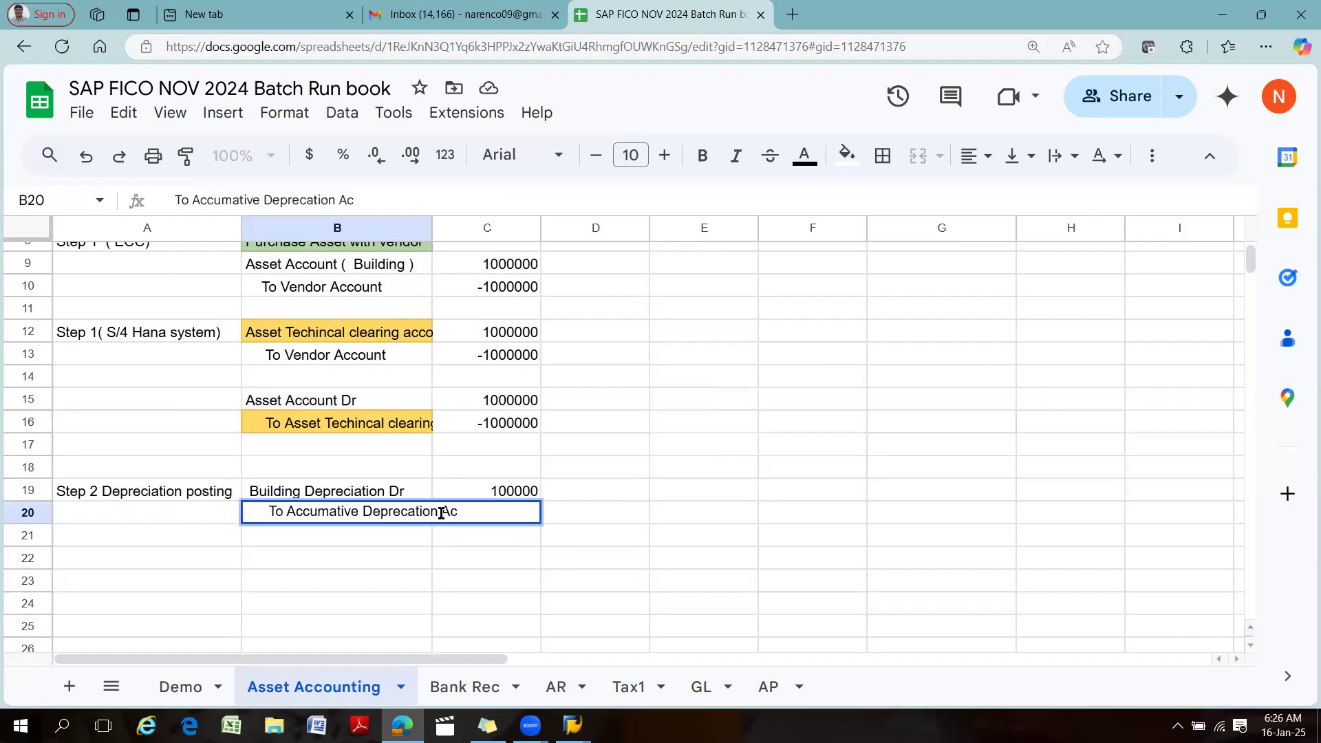
left_click(328, 584)
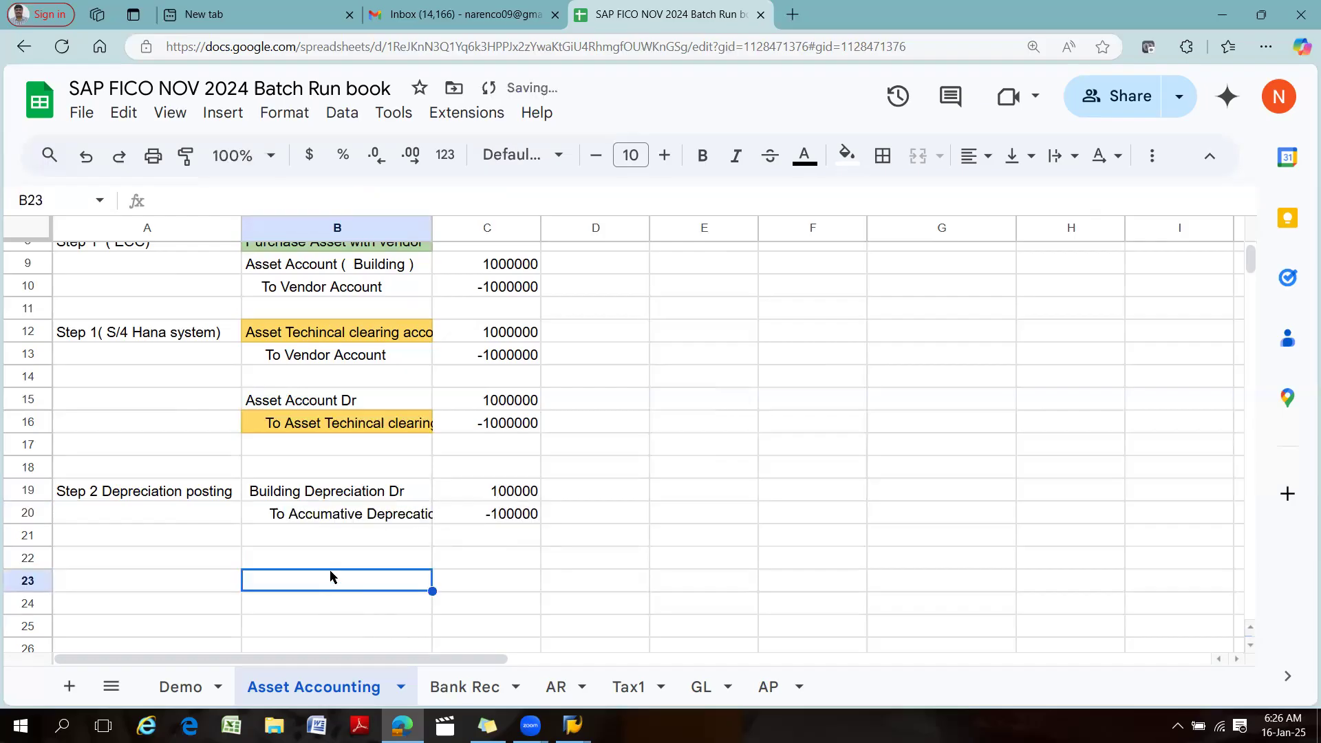
left_click_drag(433, 221, 470, 220)
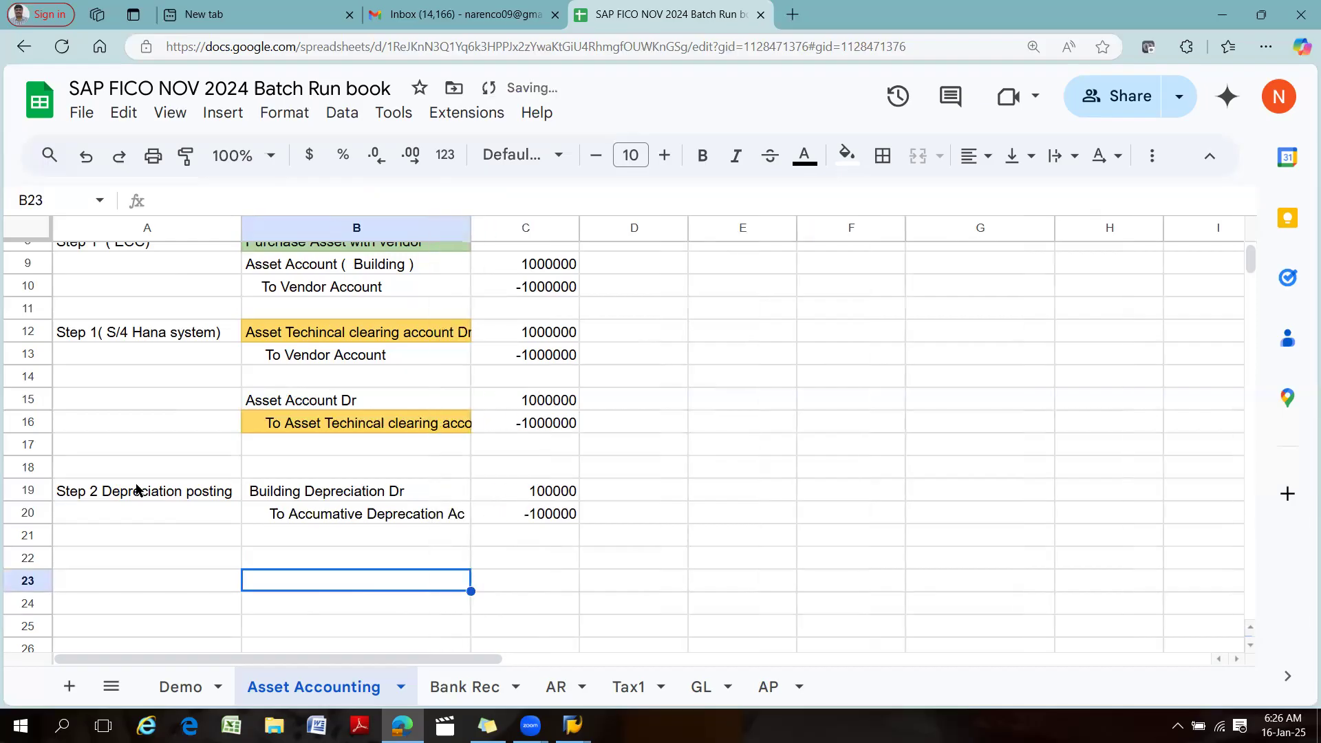
Copy "Purchase Asset with vendor" from B8 onto the end of the A8 label "Step 1 ( ECC)" and fit column A to its contents.
scroll(142, 355, "up", 3)
left_click(349, 420)
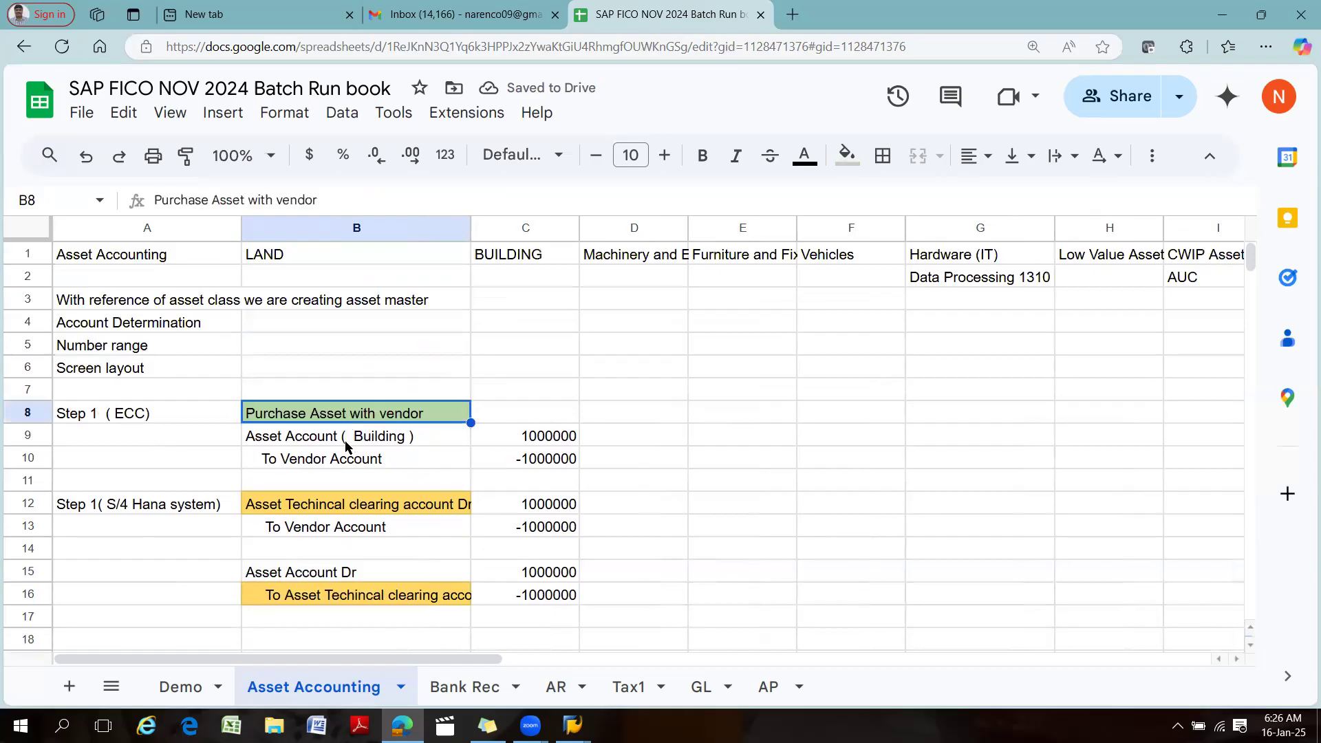
scroll(347, 448, "down", 3)
left_click(205, 493)
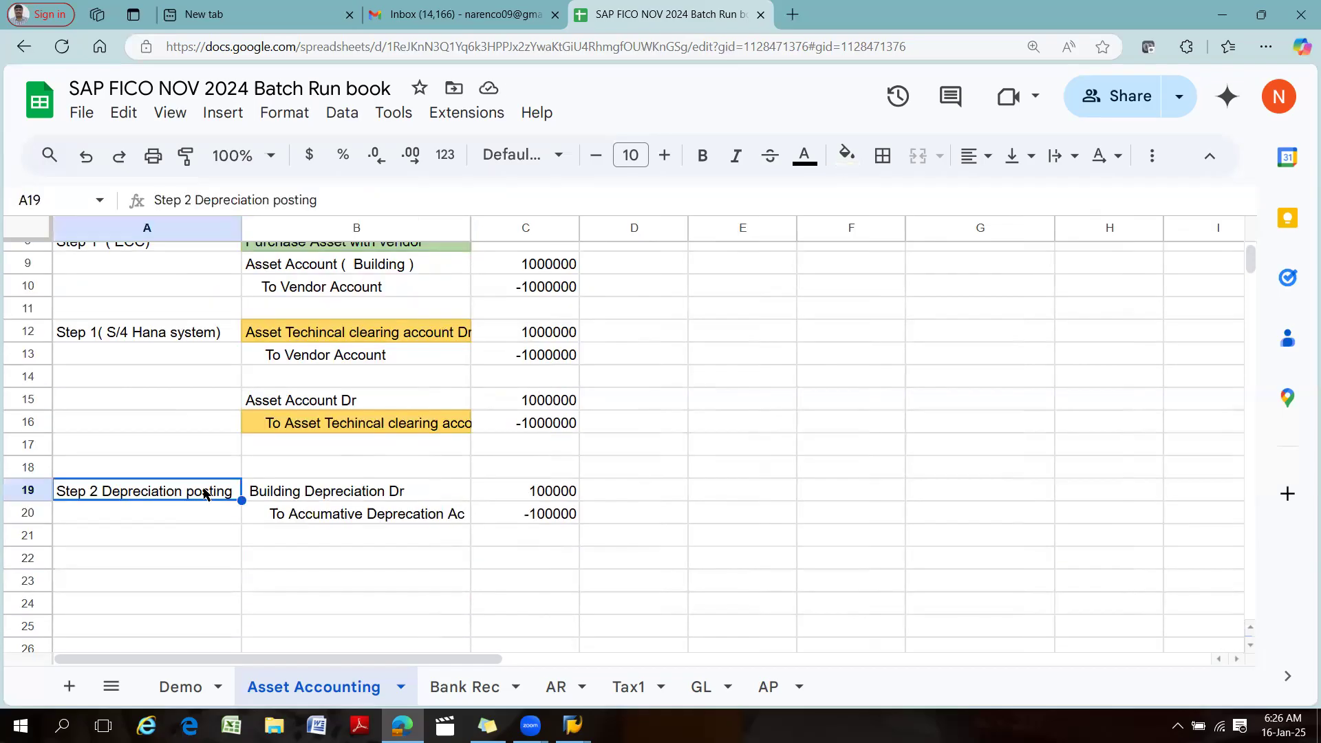
scroll(205, 493, "up", 2)
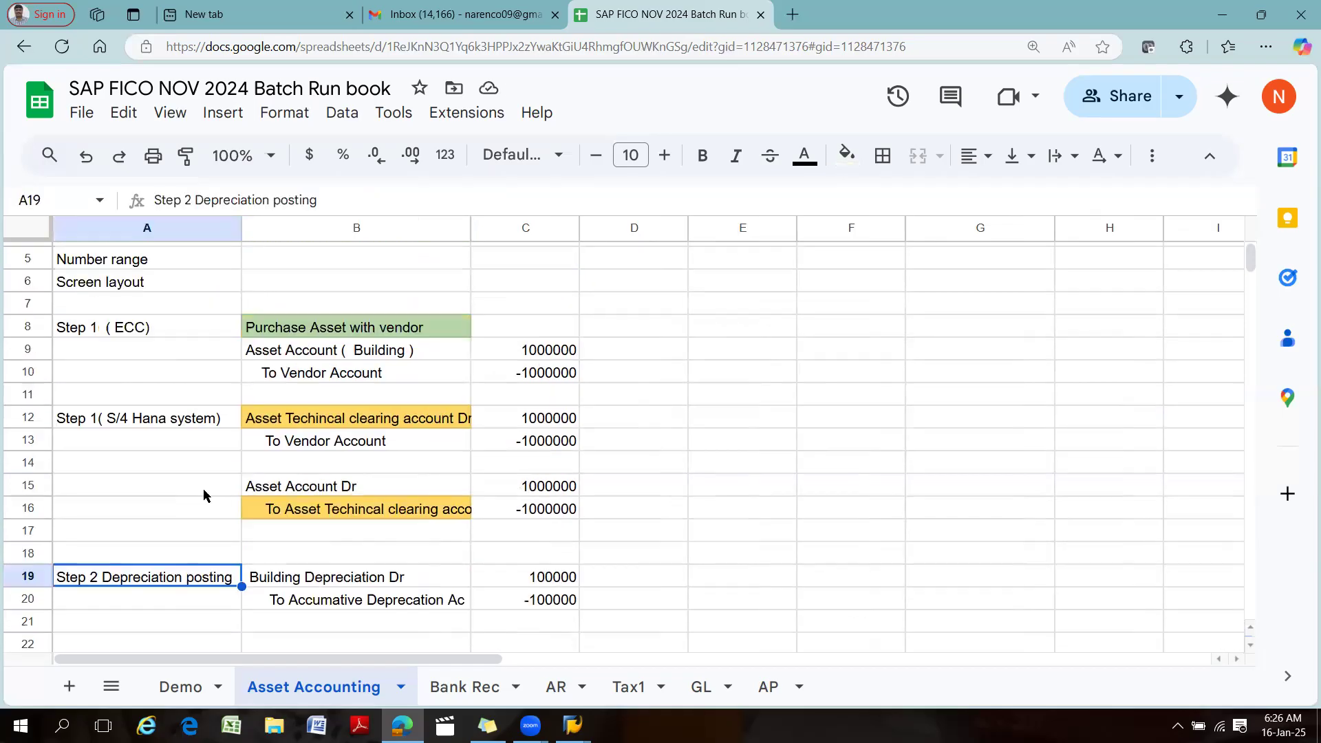
left_click(342, 331)
key("ctrl+c")
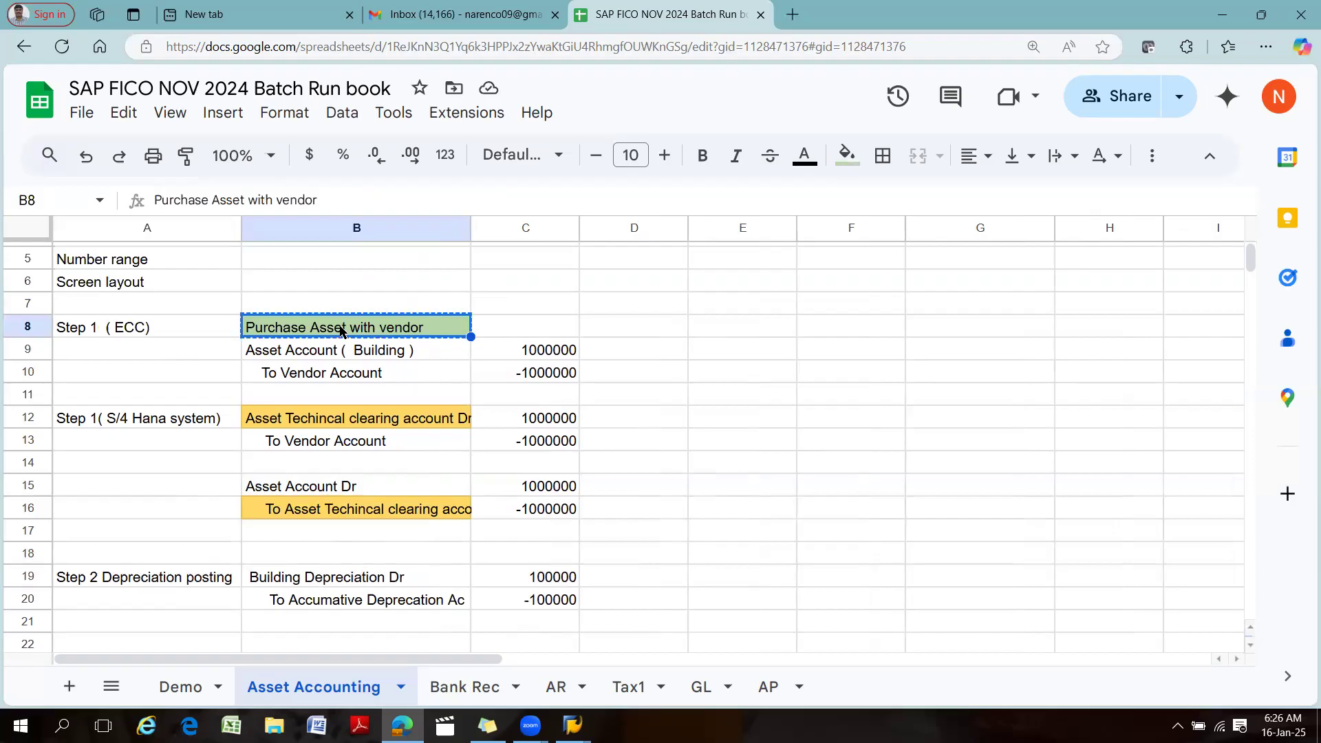
double_click(203, 322)
key("ctrl+v")
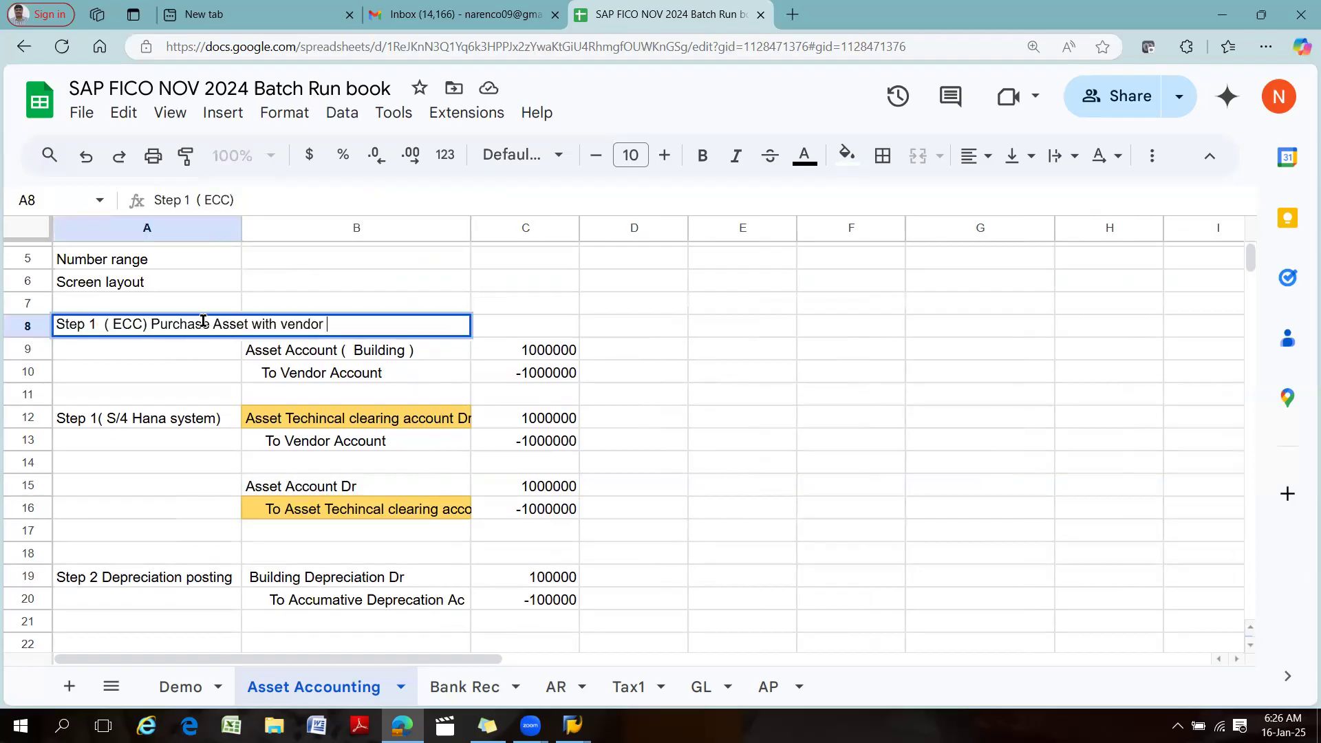
double_click(241, 228)
Clear the text from B8 and set the cell's fill to white.
left_click(589, 331)
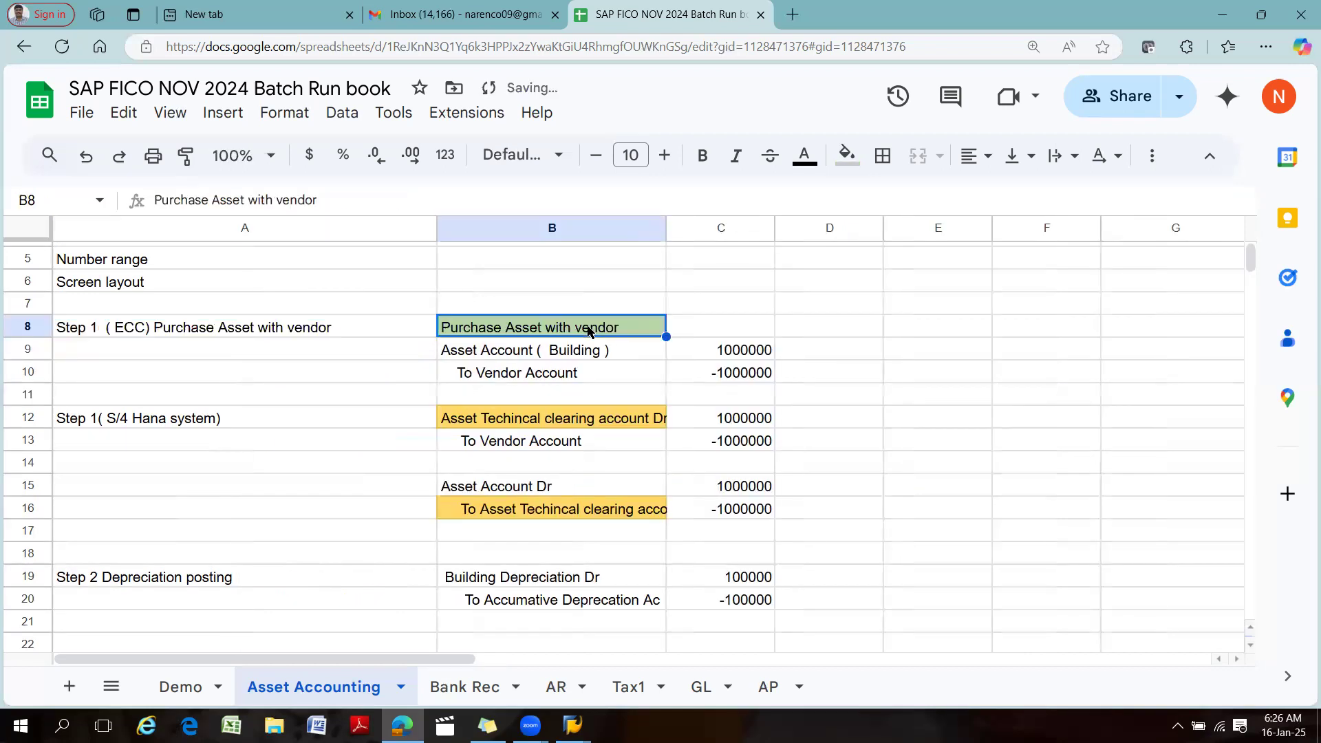
key("Delete")
left_click(558, 227)
left_click(552, 329)
left_click(848, 155)
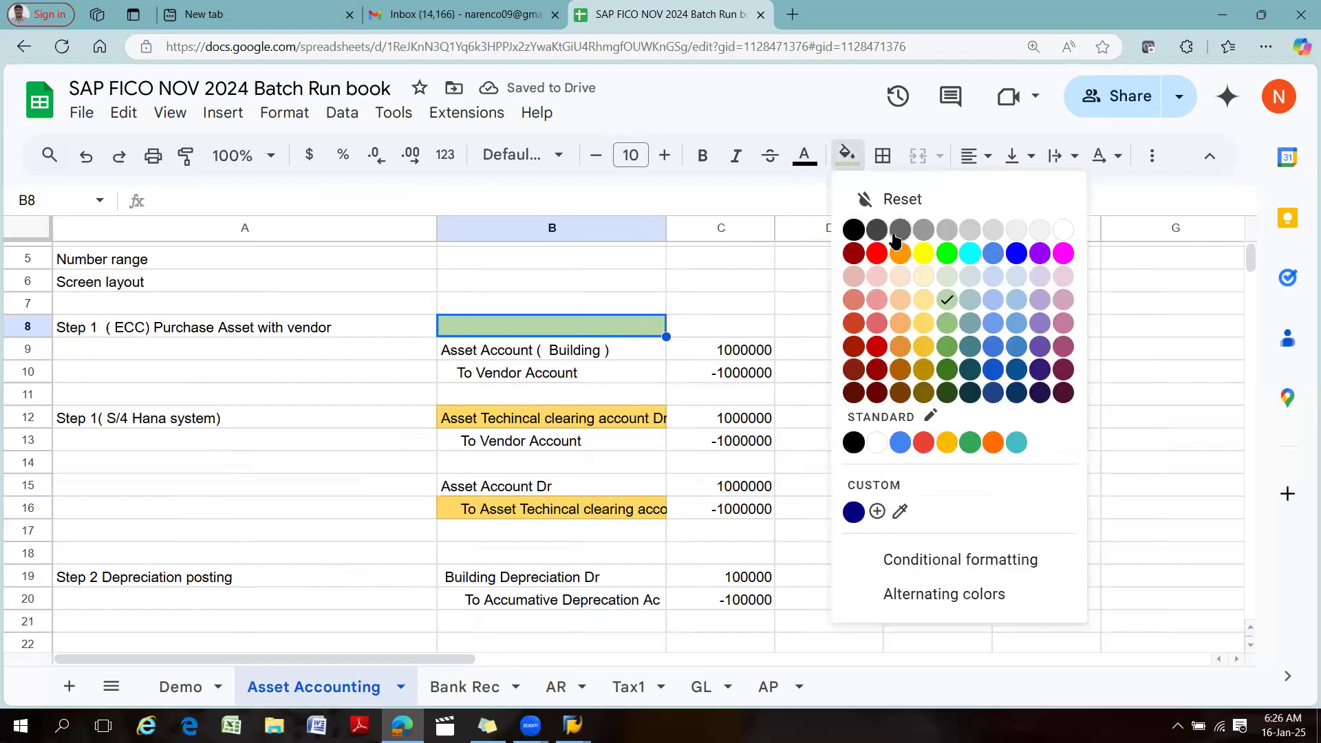
left_click(878, 442)
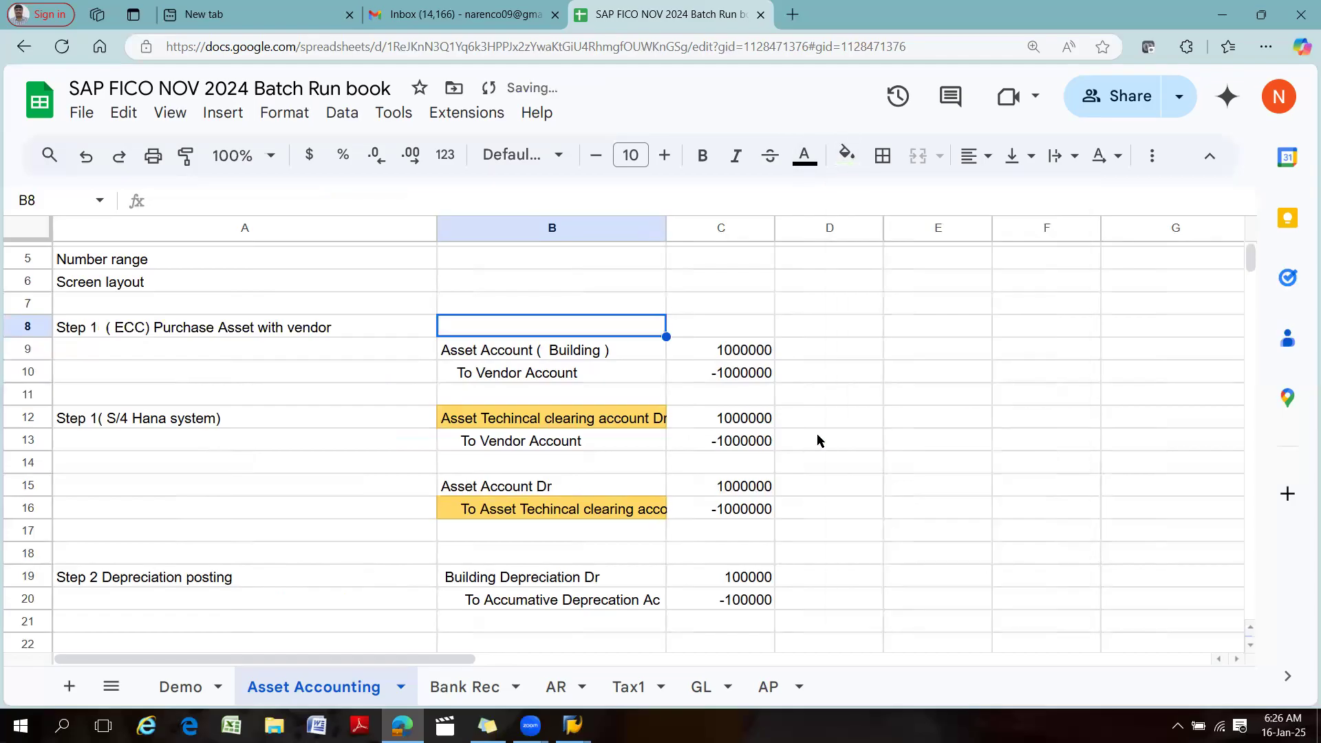
key("Down")
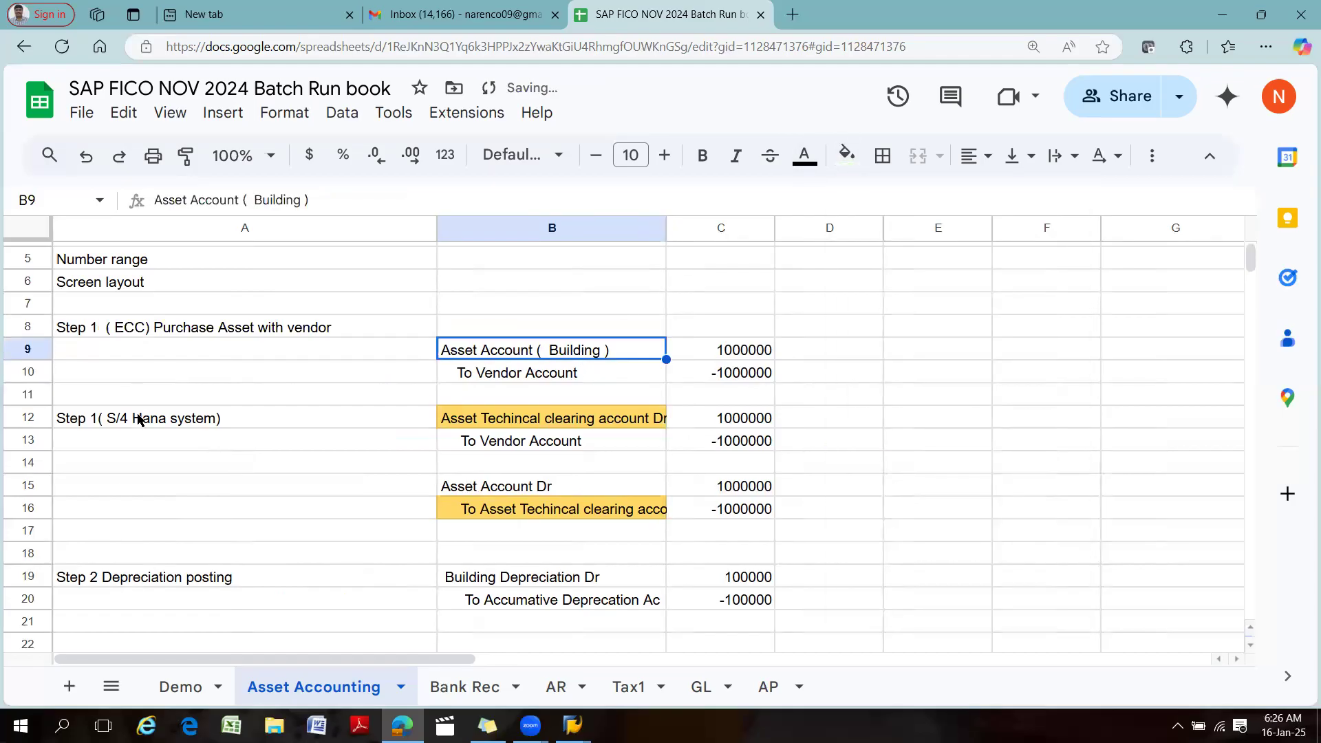
Fill the step labels in A8 and A19 with light green.
left_click(161, 329)
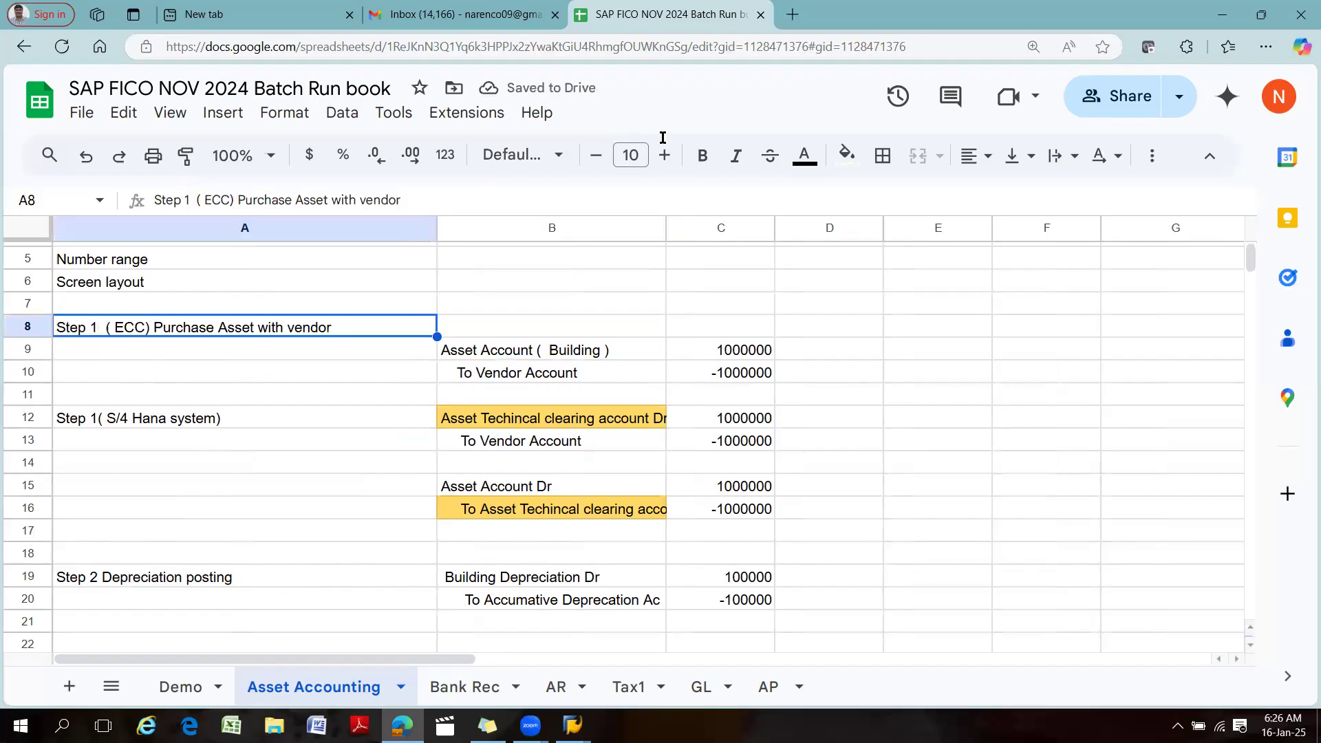
left_click(848, 155)
left_click(944, 300)
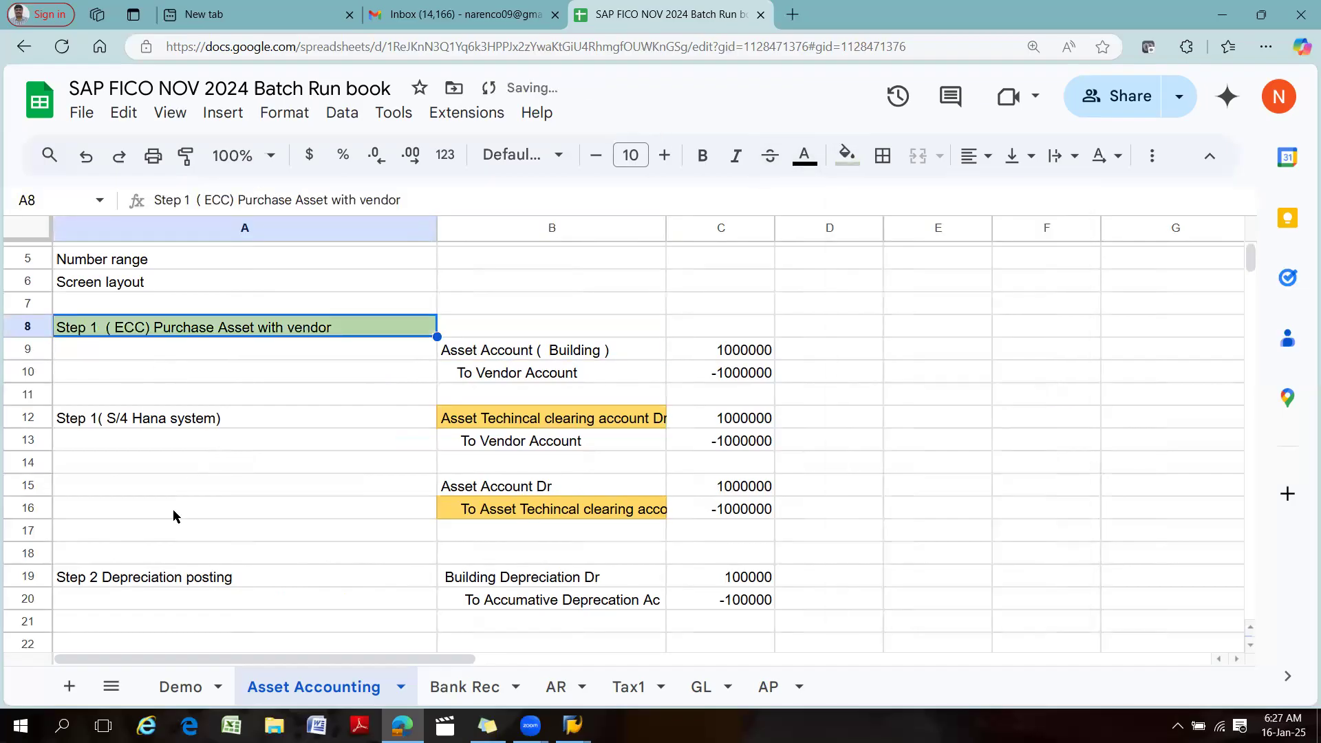
left_click(175, 578)
left_click(845, 156)
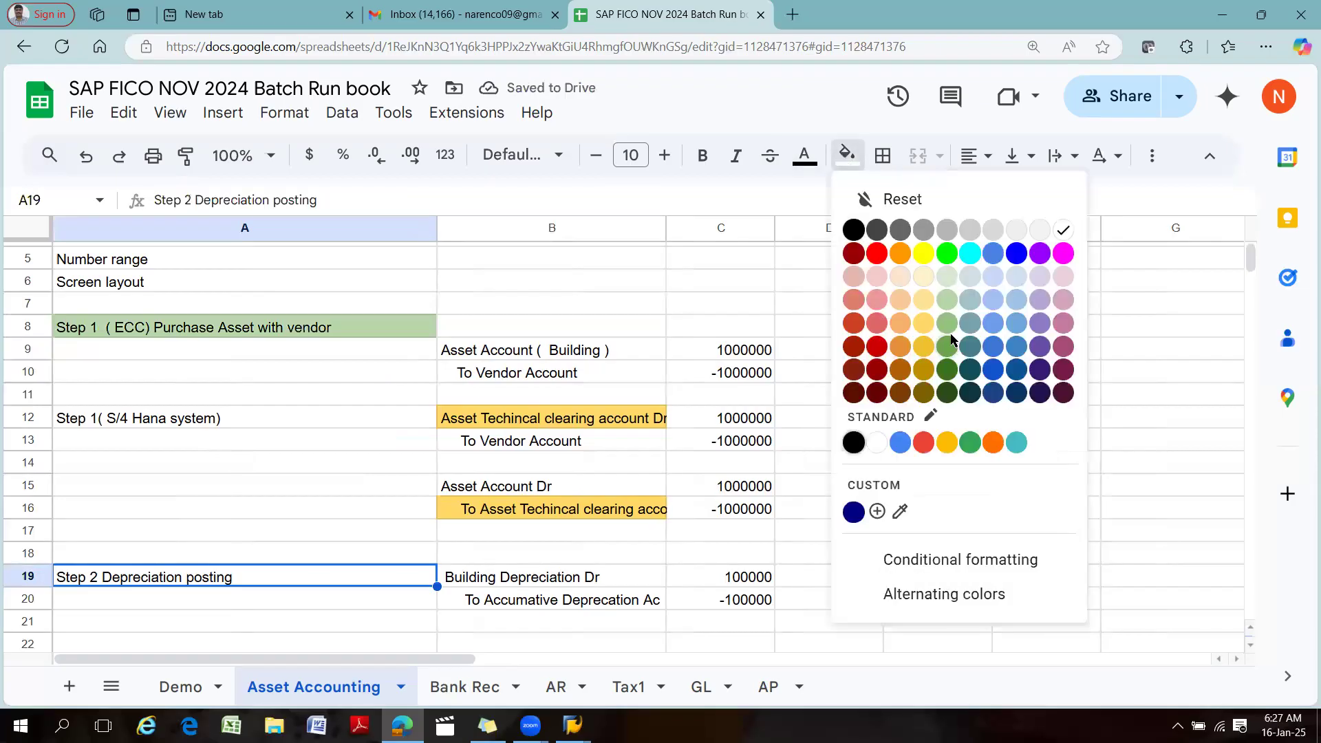
left_click(943, 301)
Enter the label "Step 3" in A23, below the depreciation posting.
scroll(242, 474, "down", 3)
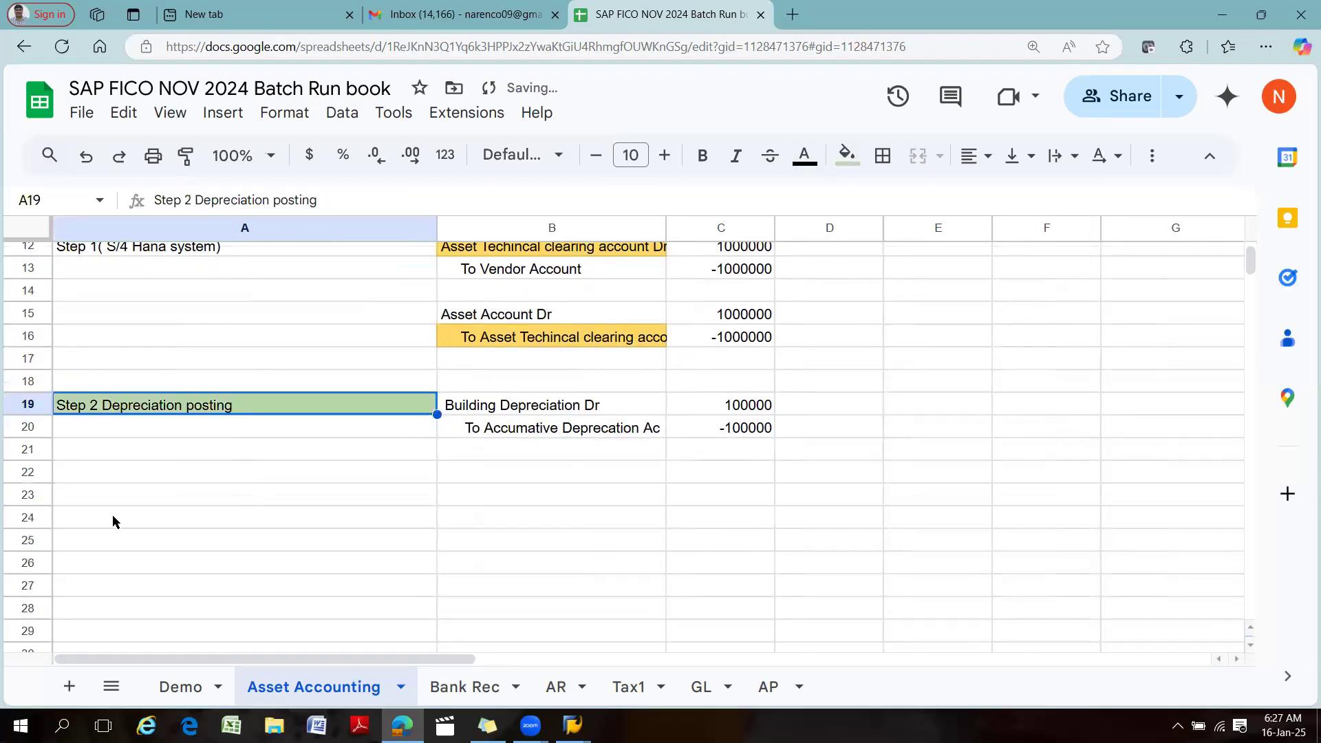
left_click(73, 490)
type("Step 3")
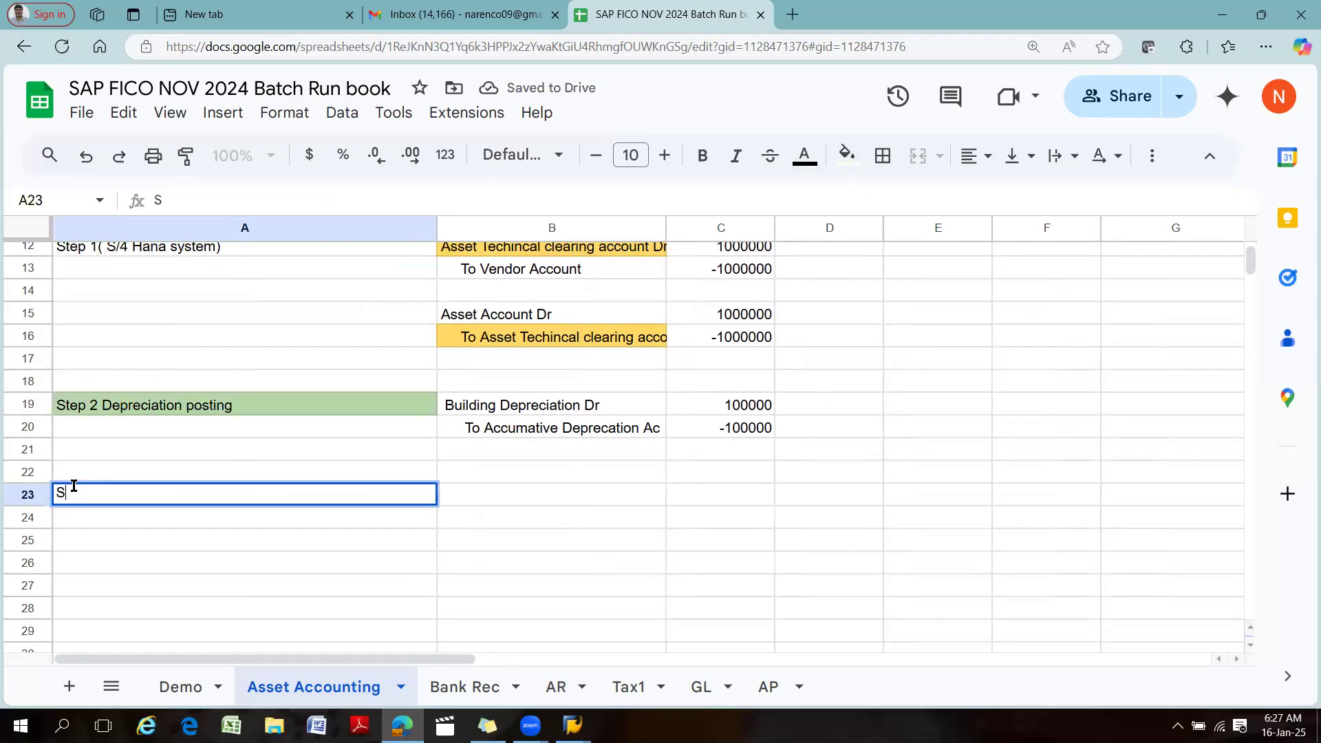
key("Tab")
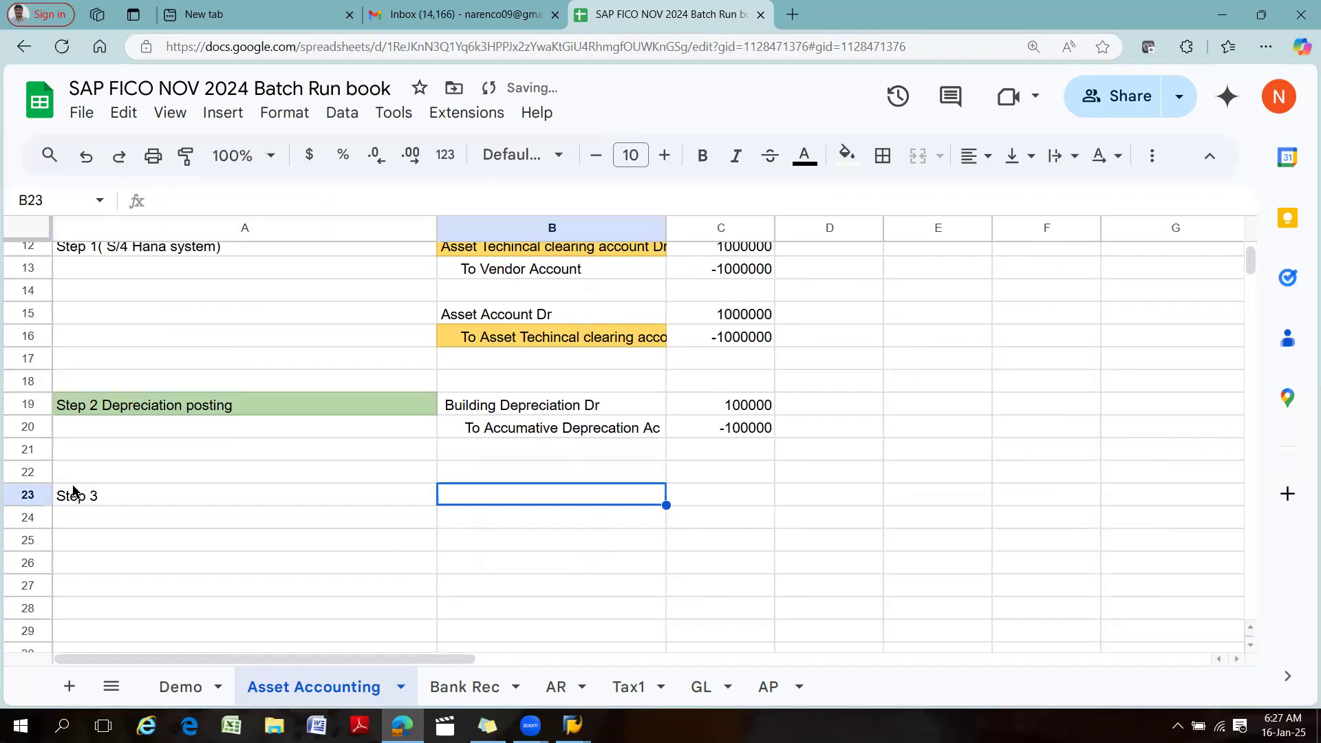
Extend the "Step 3" label in A23 with "Asset Transfer within the company code".
left_click(127, 501)
double_click(131, 497)
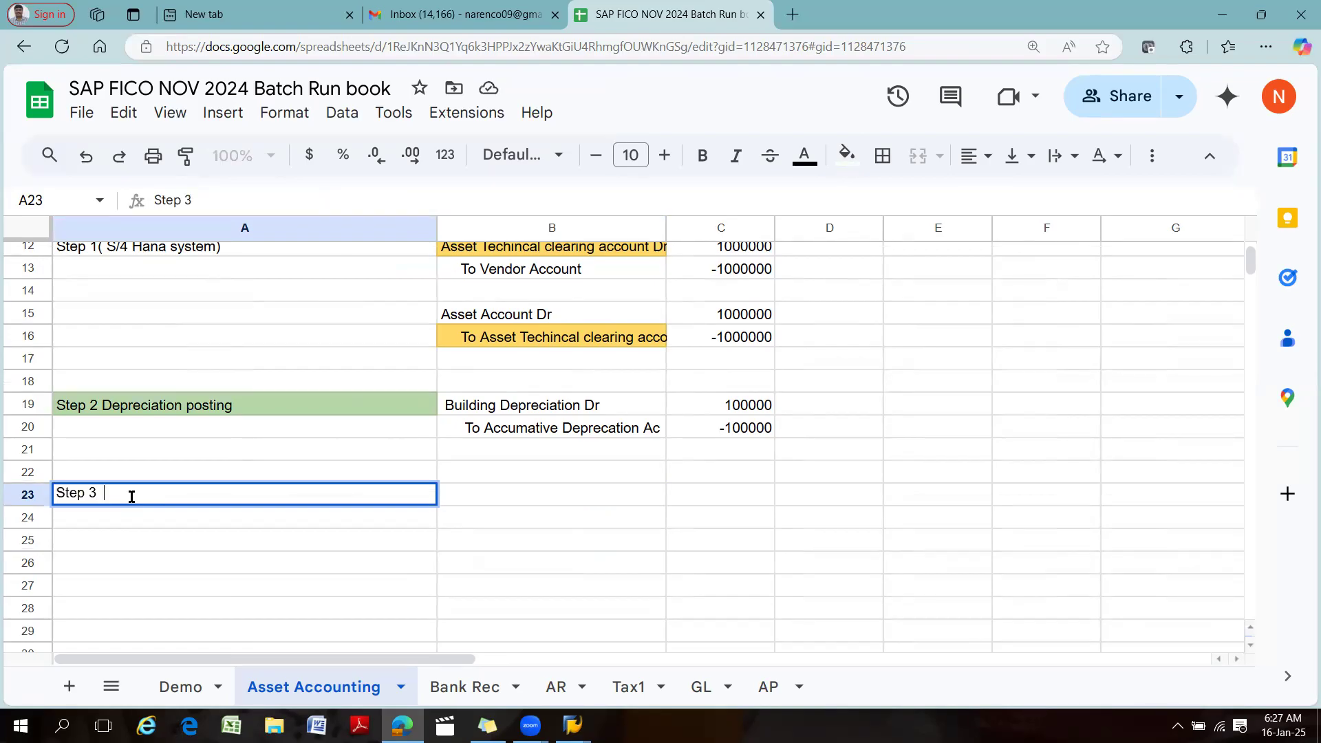
type("Asset Transfer")
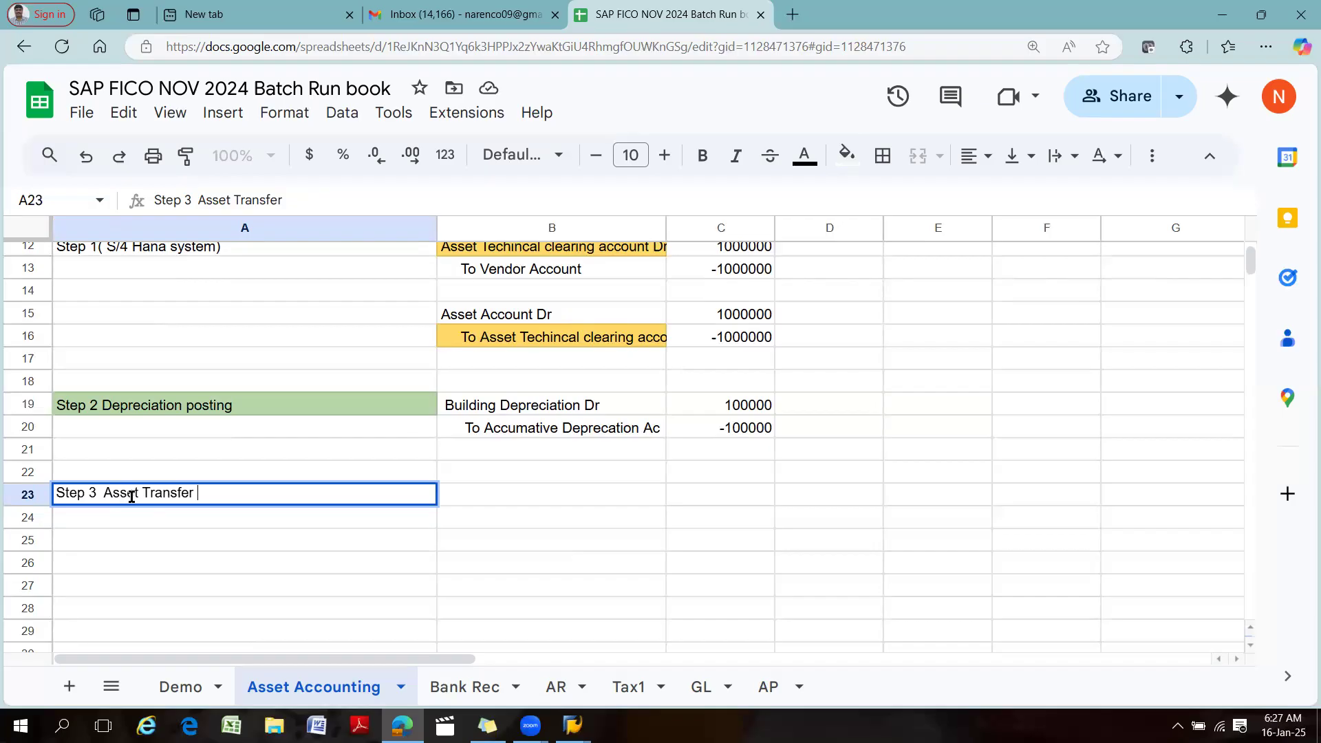
type("within the company code")
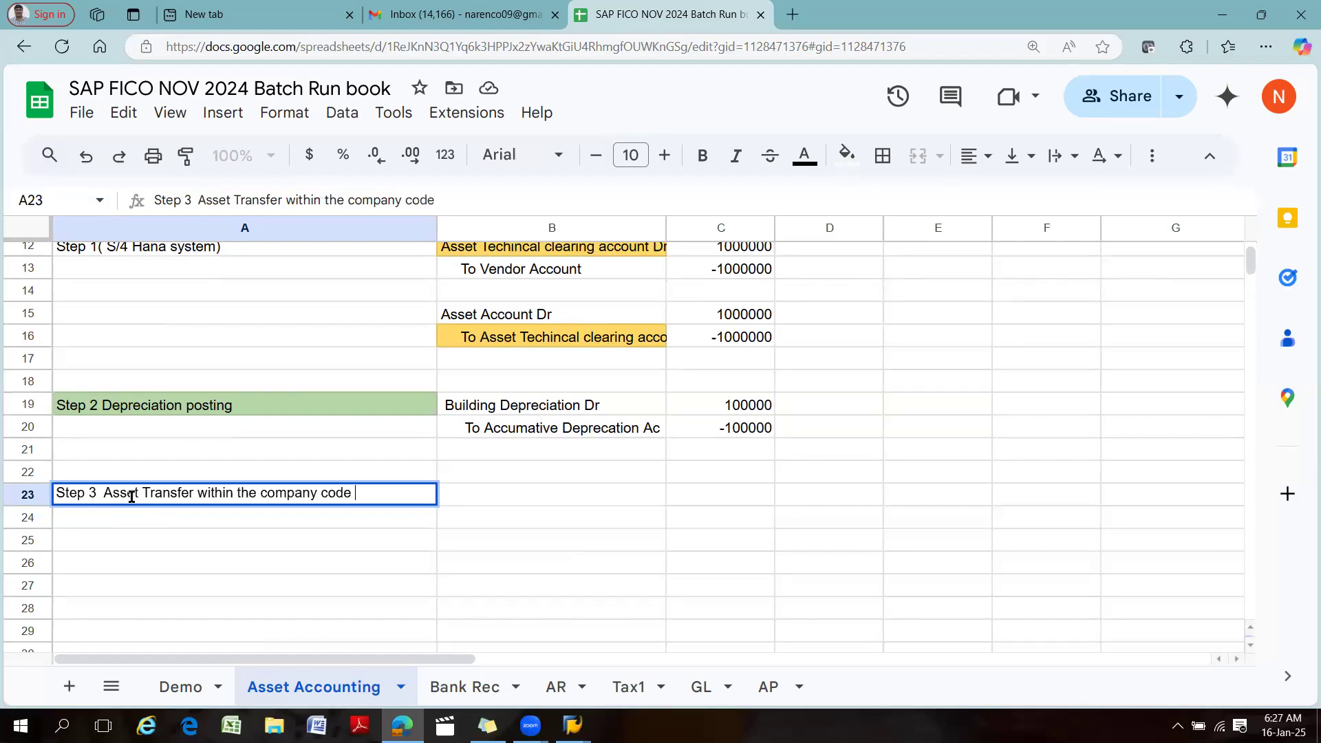
Enter "( One profit center to other profit center )" in A24, below the Step 3 label.
left_click(64, 515)
type("( One profit center")
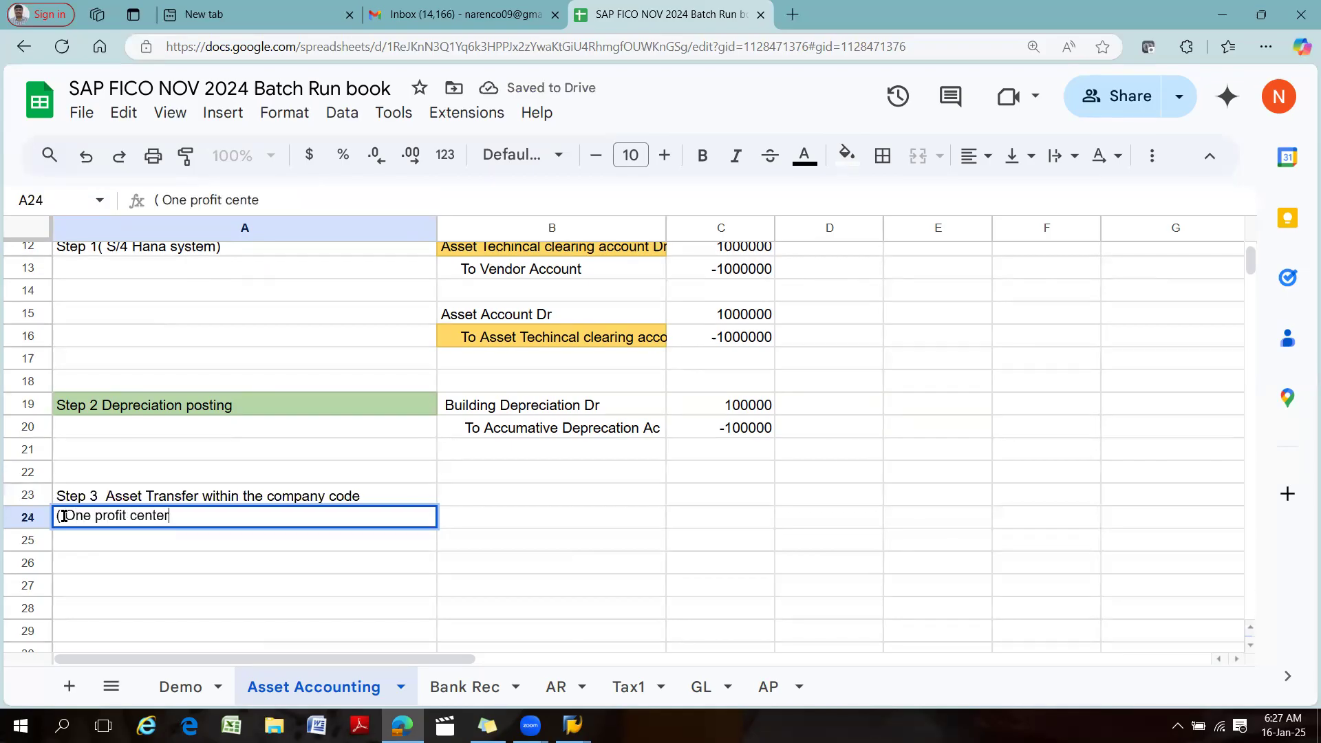
type(" to ot")
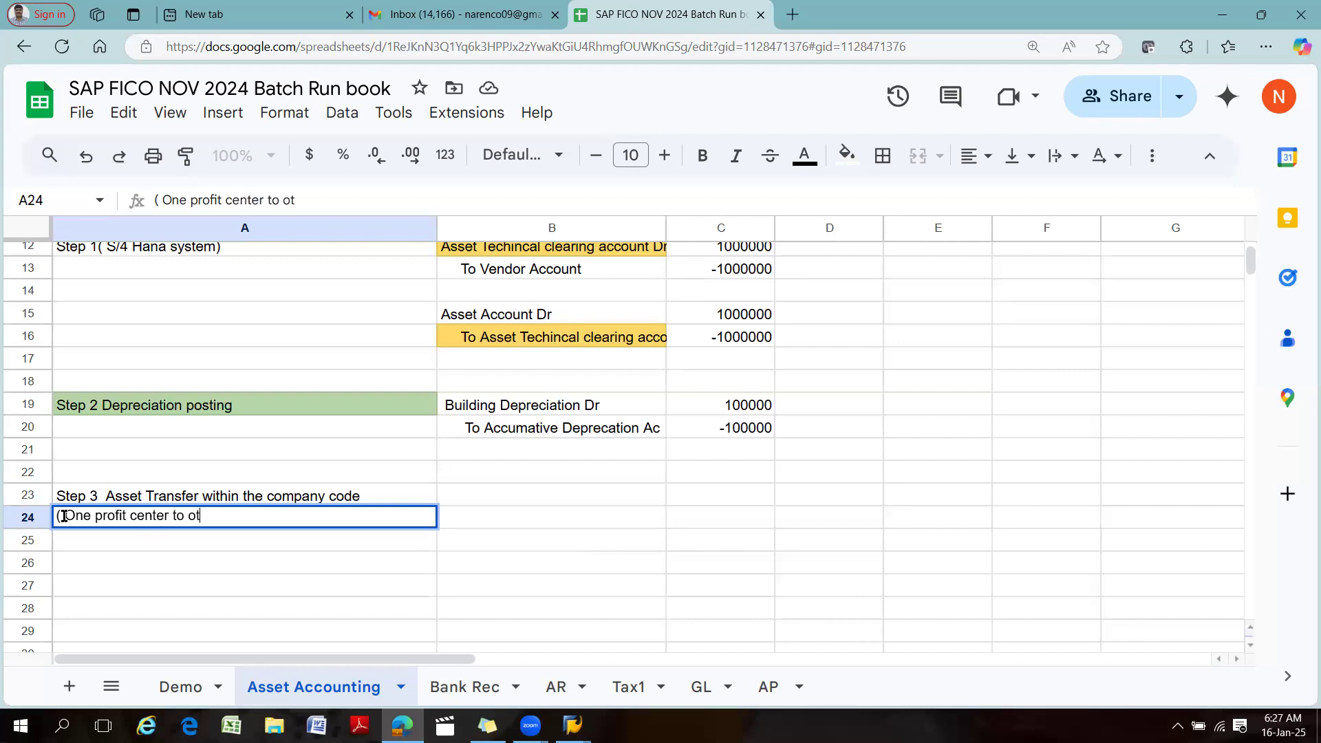
type("her profit center ")
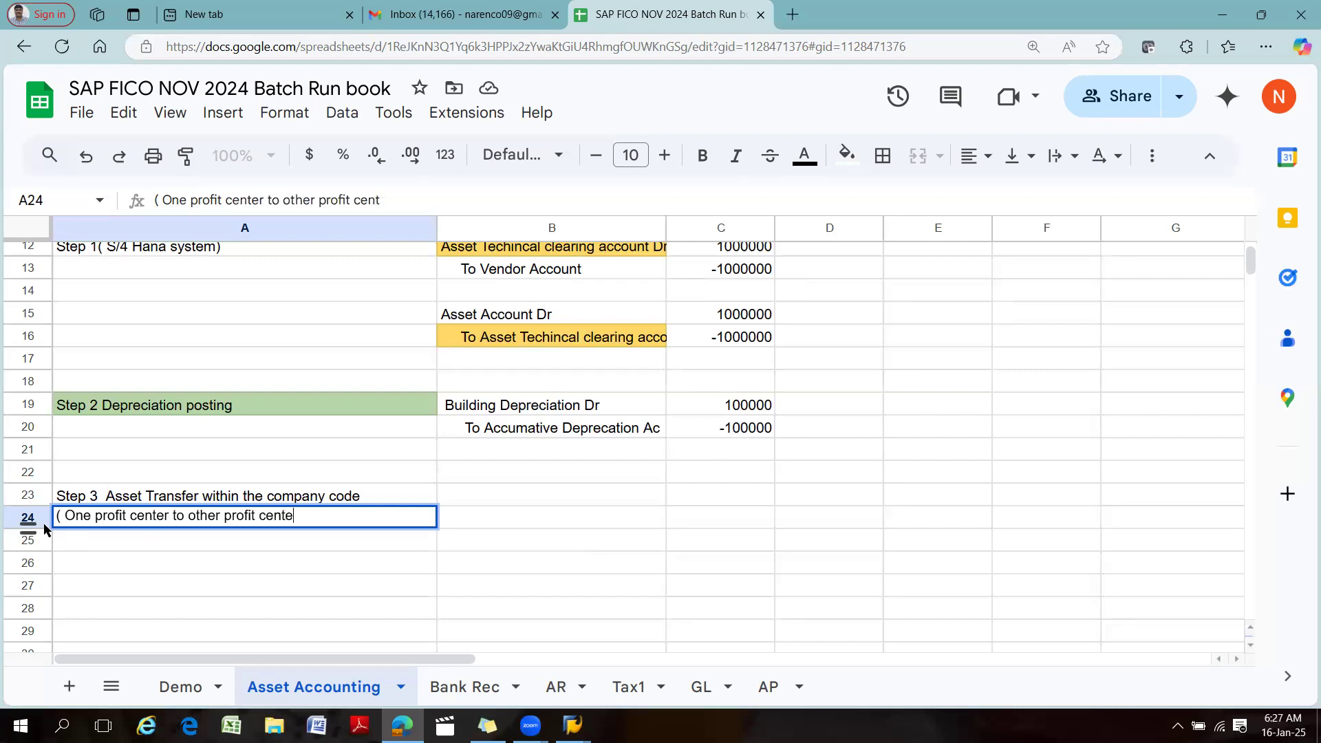
type(")")
left_click(388, 499)
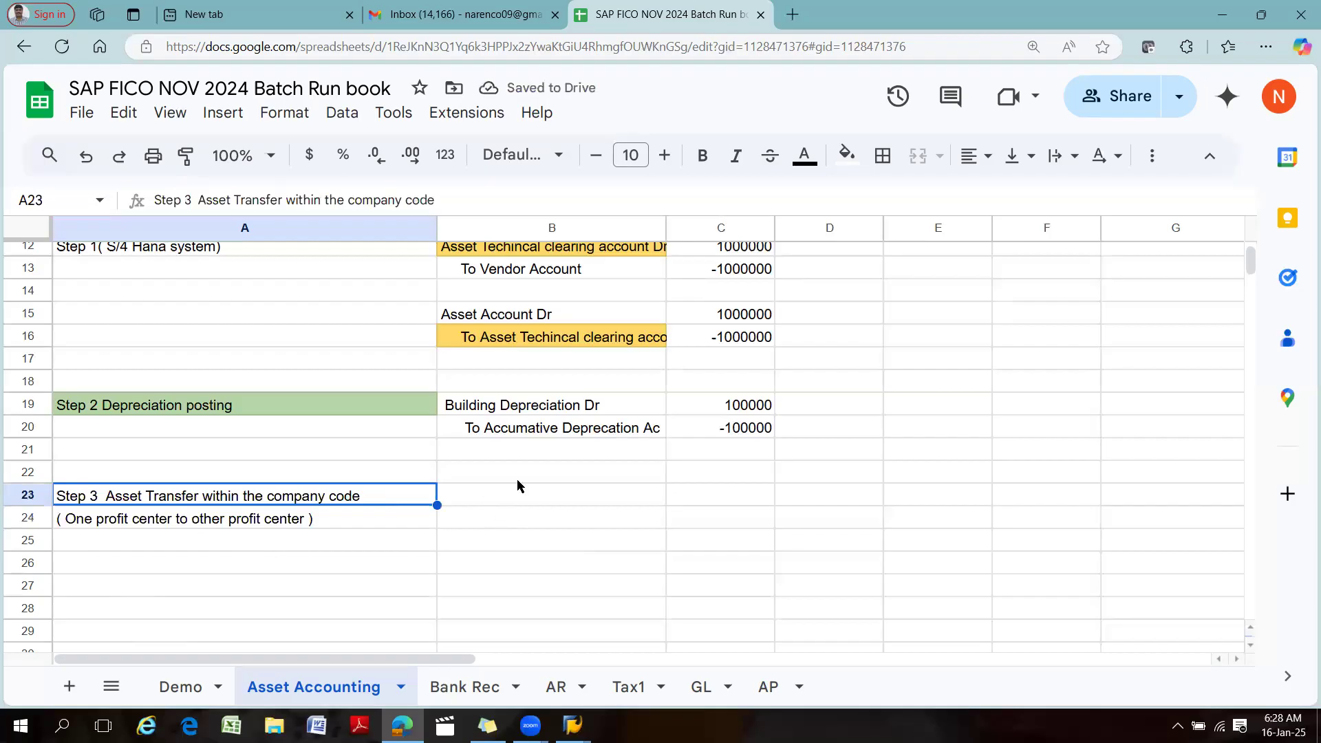
Enter the sub-step "a. Create New asset master" in B23, beside the asset transfer label.
left_click(492, 495)
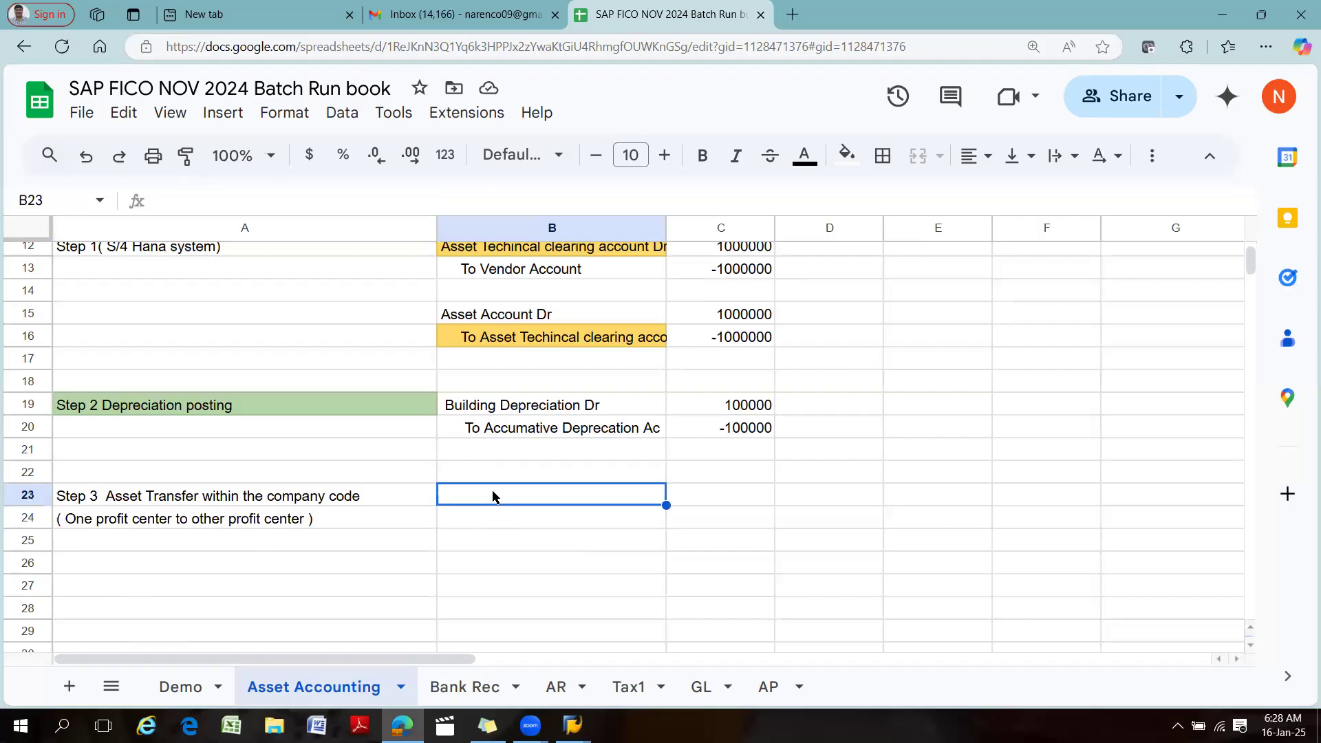
type("a. Create")
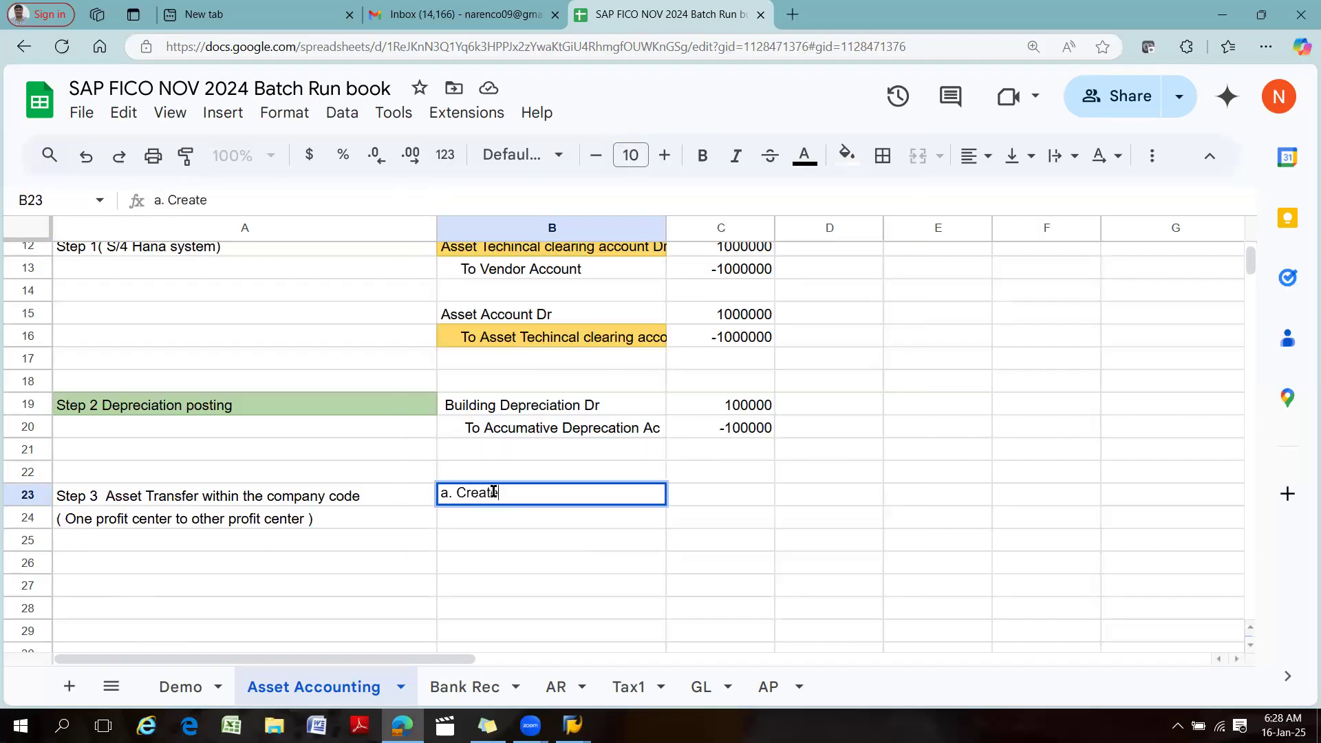
type(" New asset master")
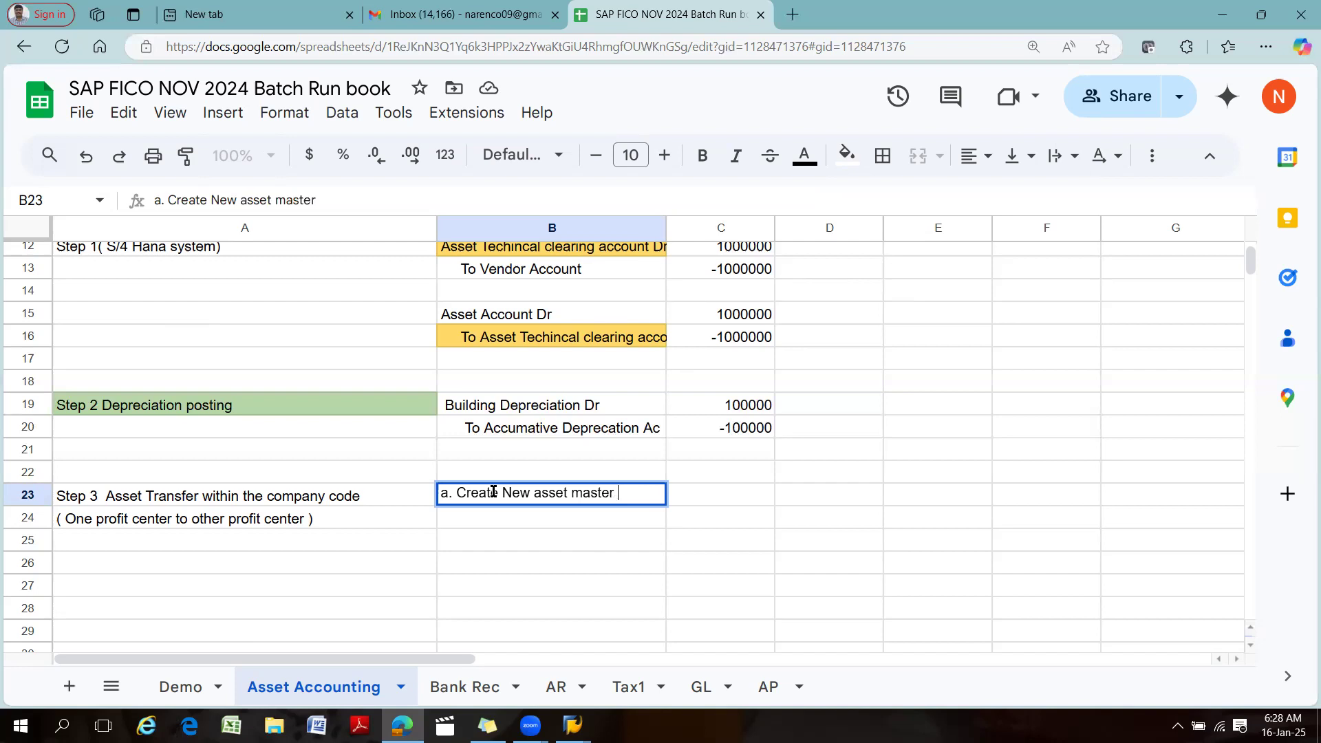
left_click(477, 523)
type("b")
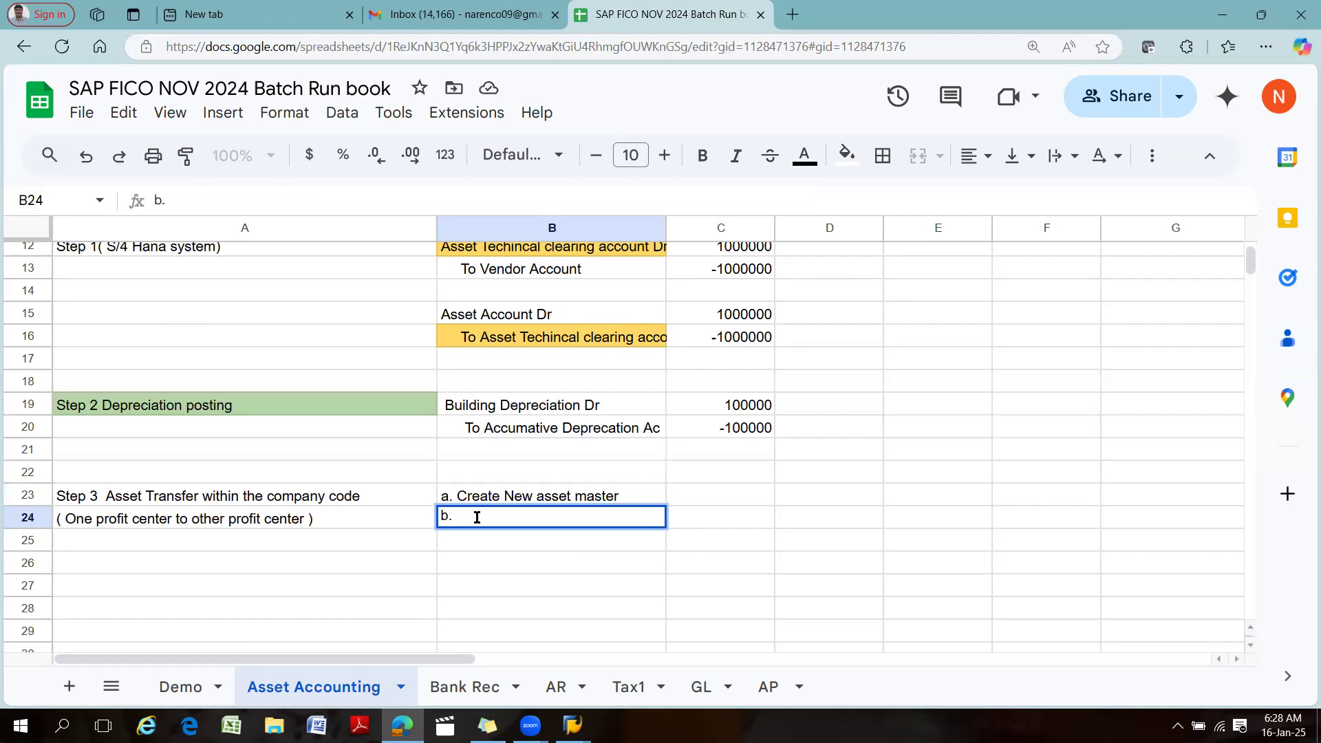
key("BackSpace")
key("Return")
Fill the "a. Create New asset master" cell B23 with light orange and dismiss the browser notification.
left_click(474, 500)
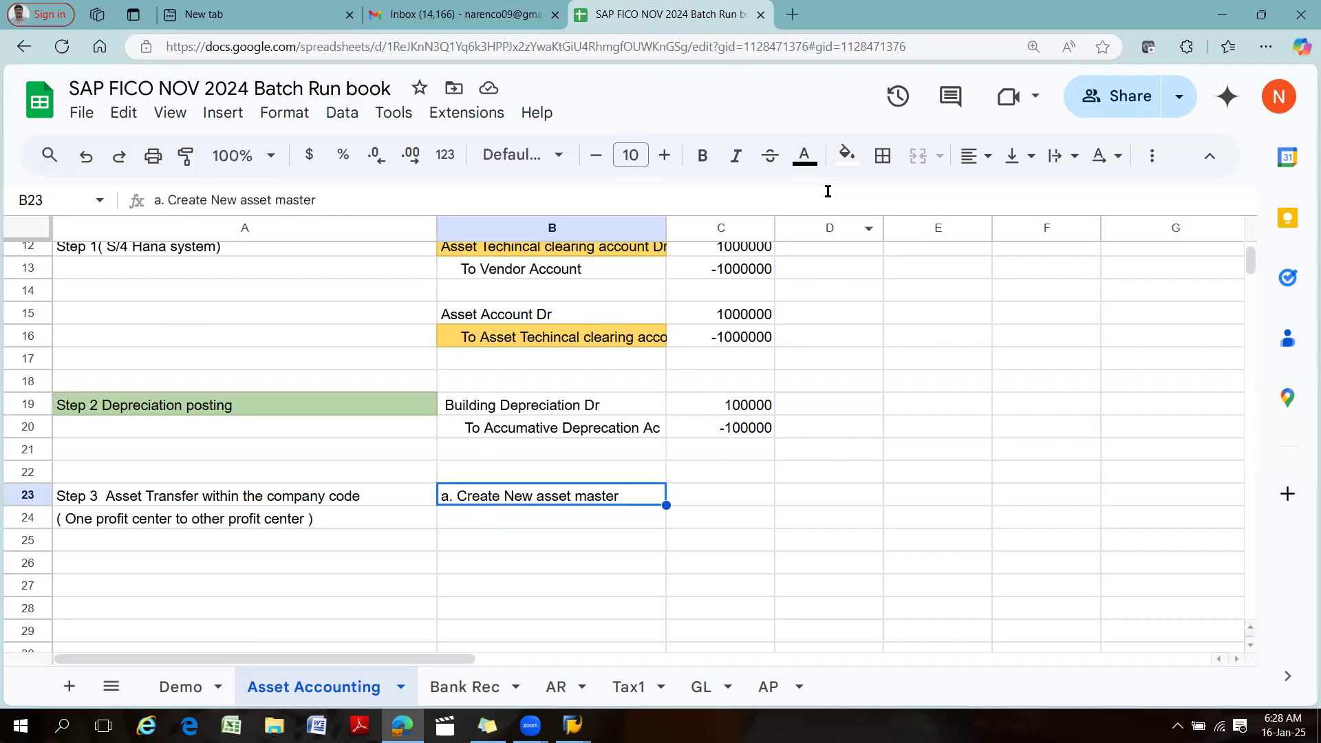
left_click(848, 154)
left_click(909, 323)
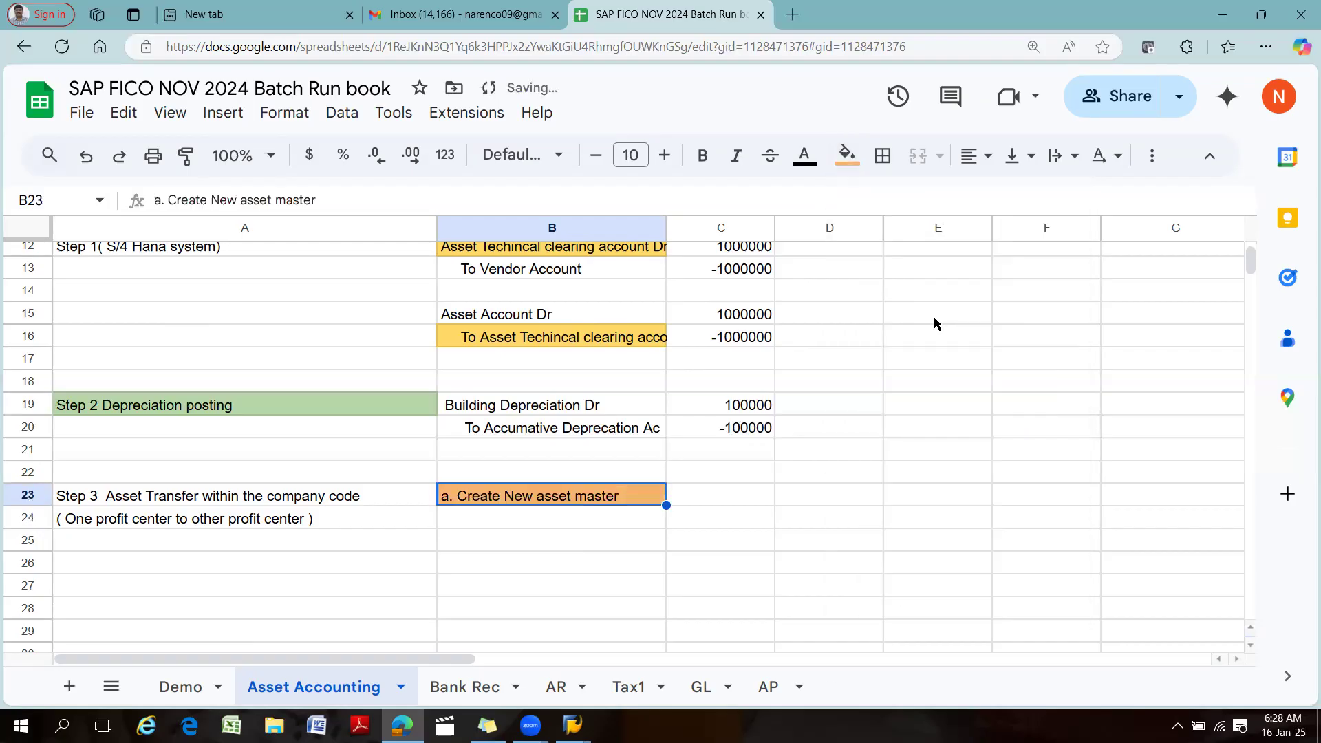
left_click(461, 526)
key("ctrl+c")
left_click(457, 537)
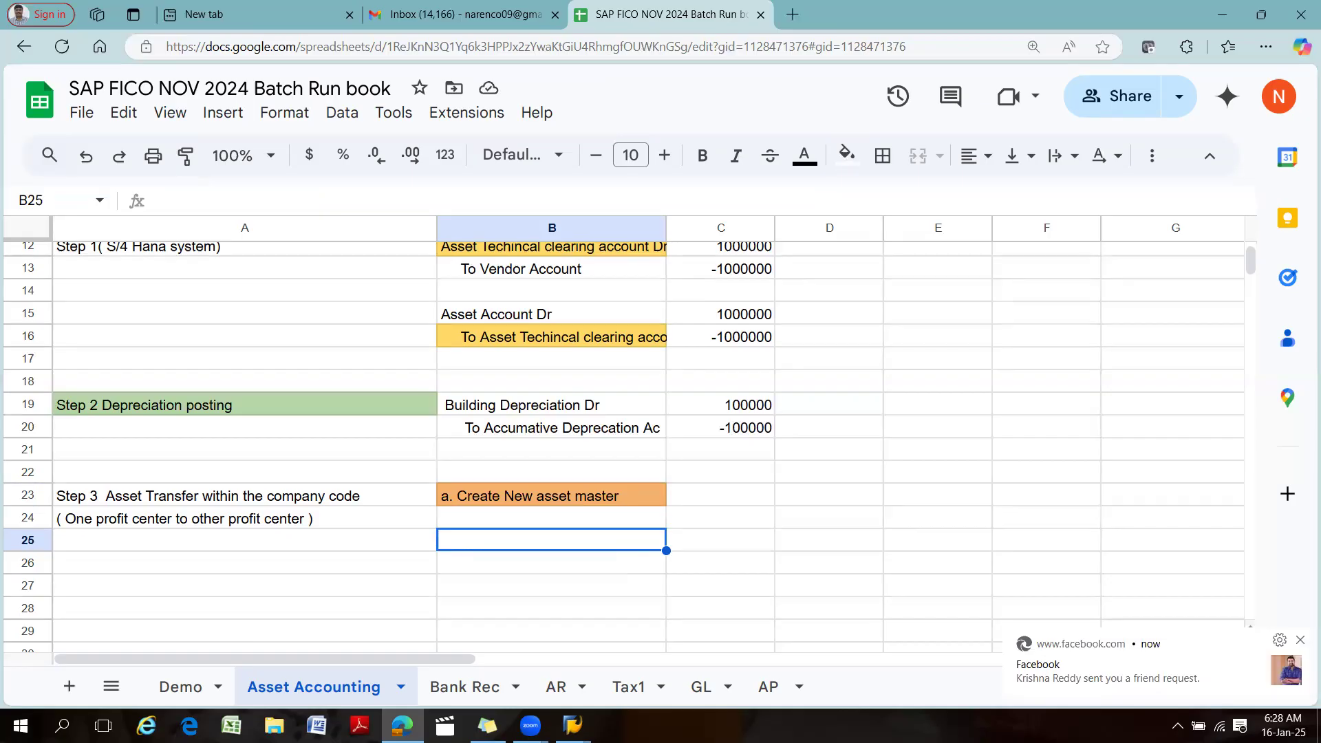
left_click(1300, 640)
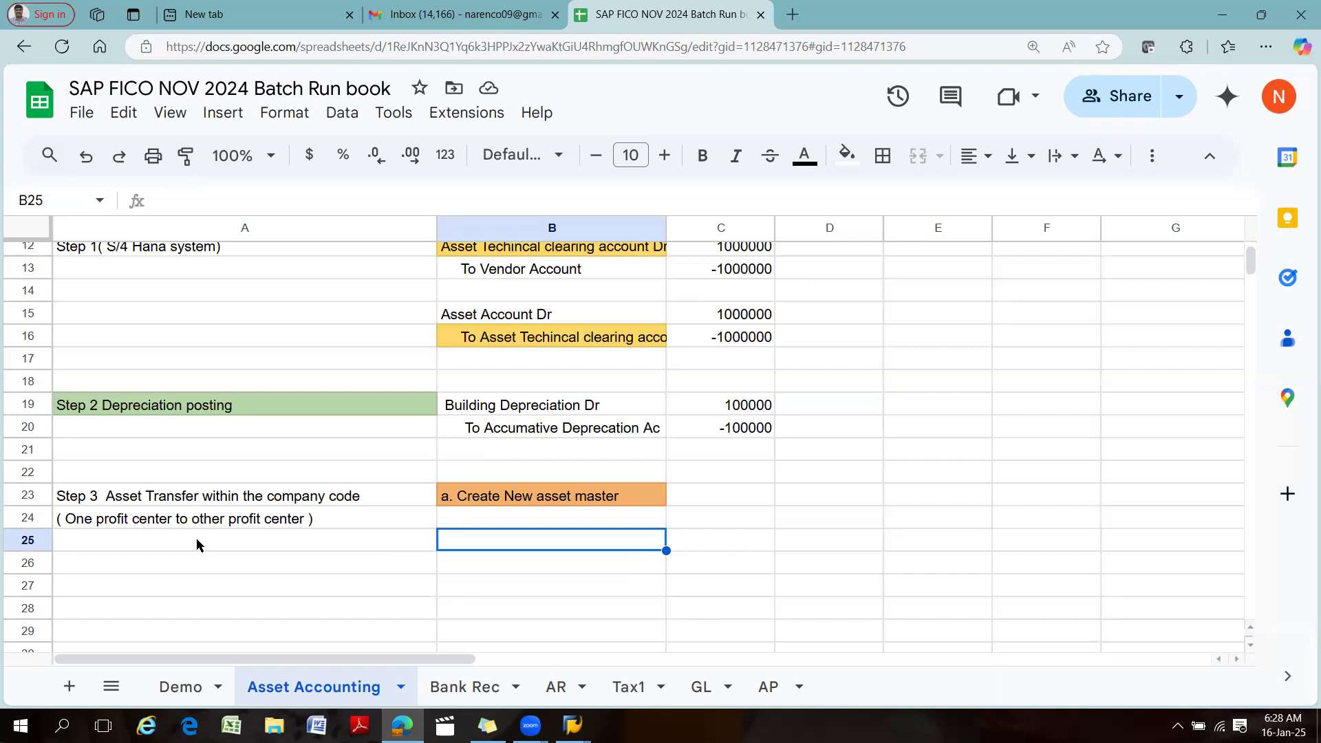
Enter the transfer example "X profit Center to Y profit center" in A25.
left_click(89, 546)
type("X ")
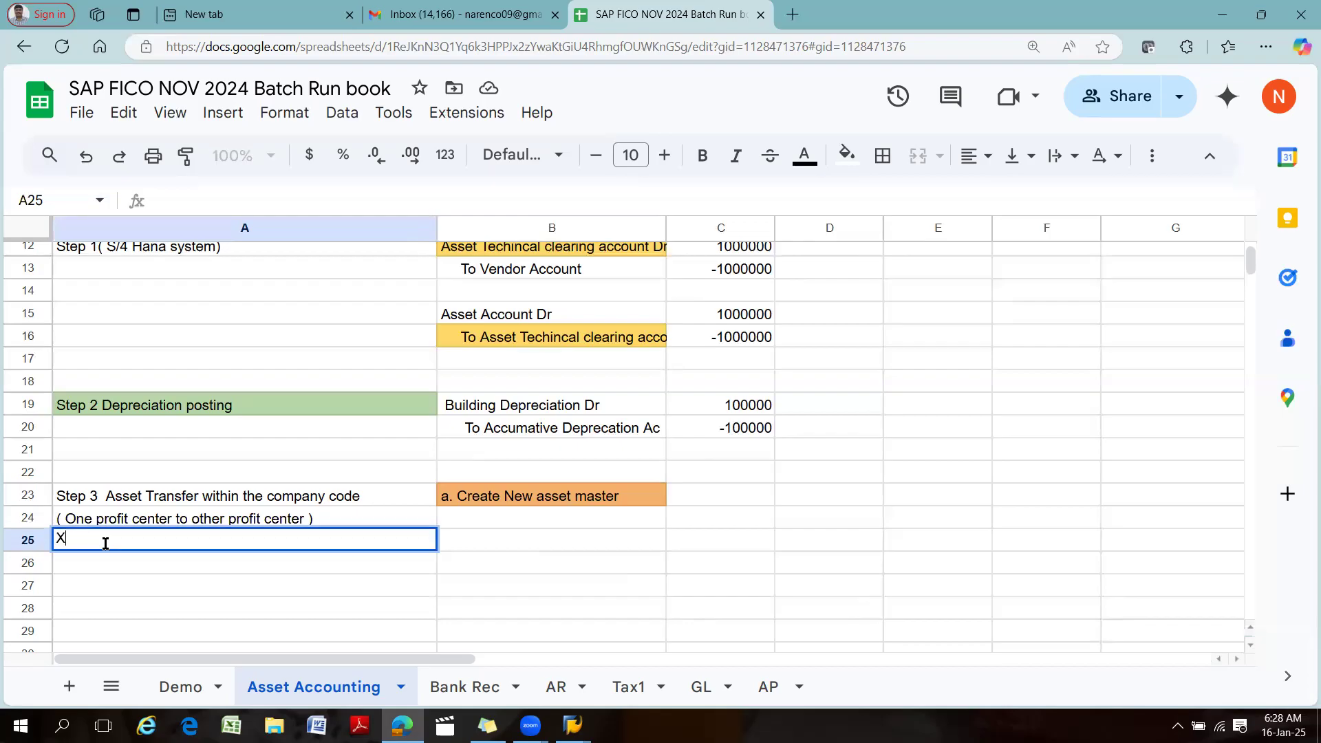
type("to")
key("BackSpace")
key("BackSpace")
type("profit Center to ")
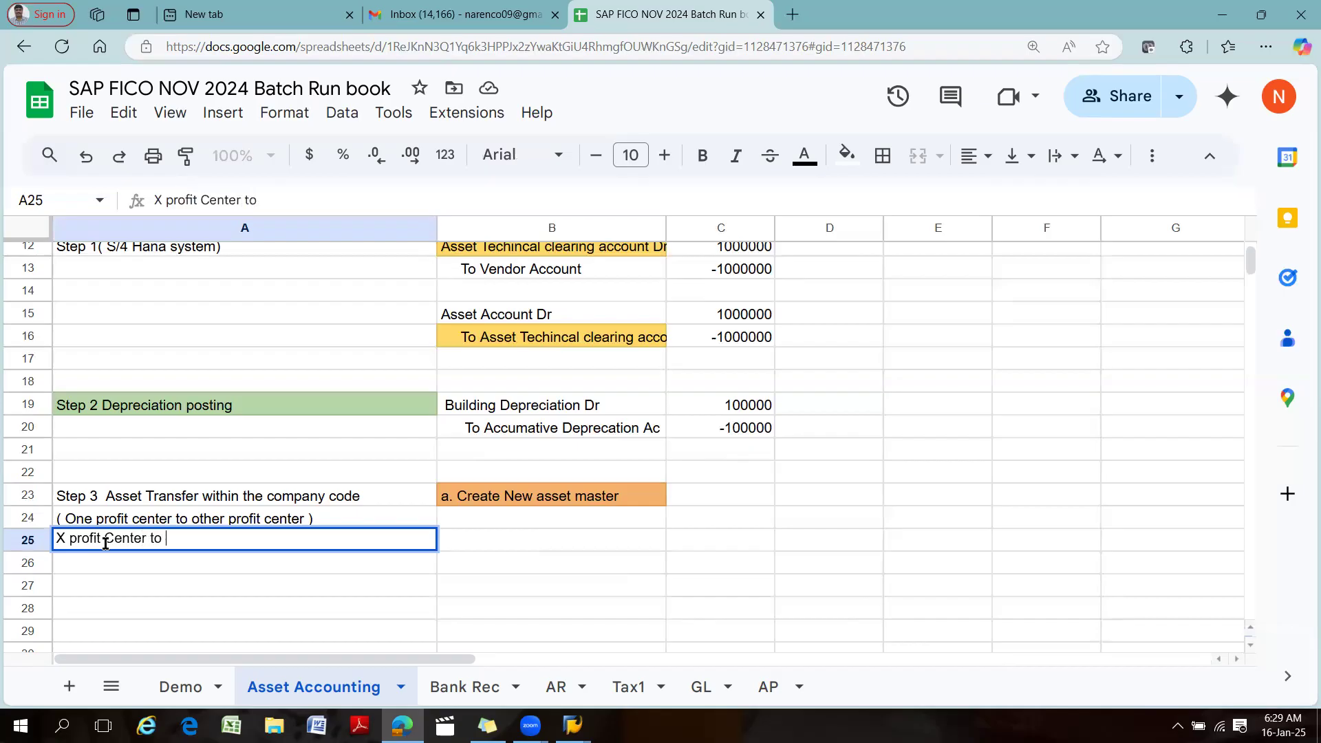
type("Y profit center")
key("Tab")
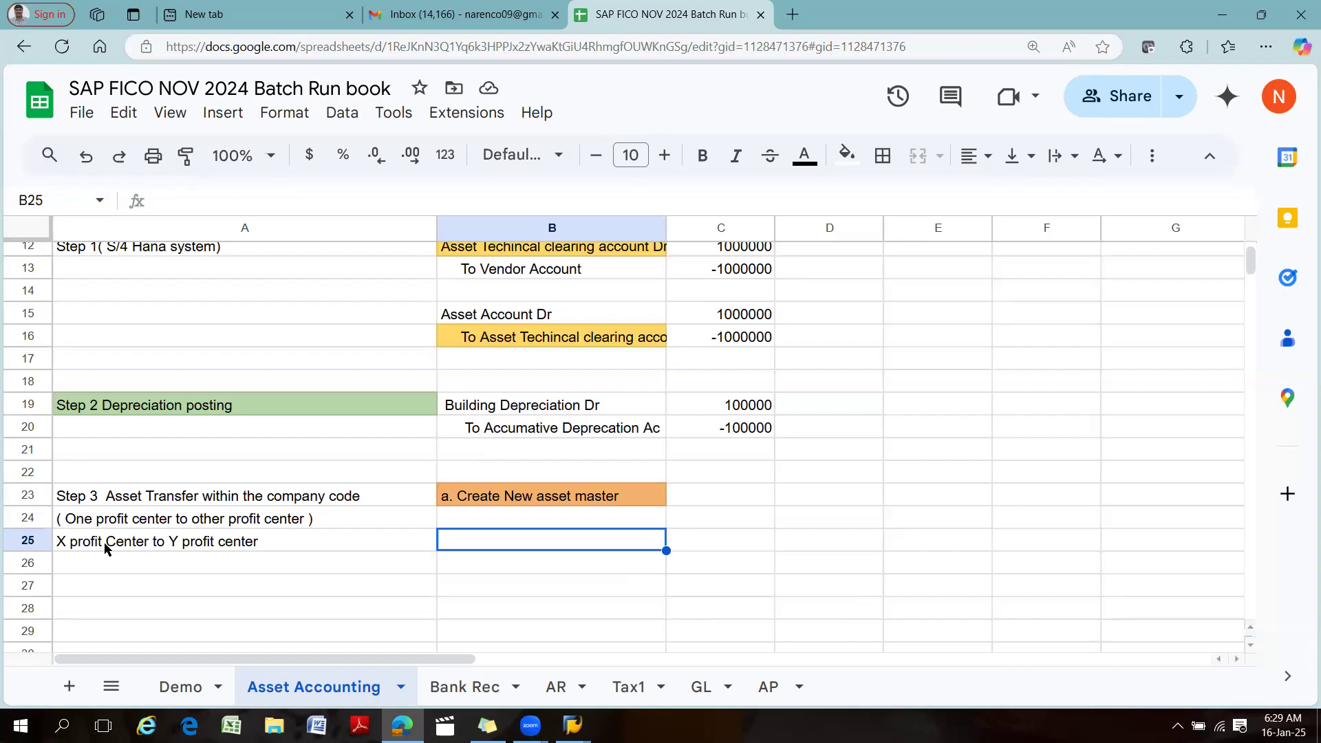
Enter the debit line "Building account ( Profit Centet -Y)Dr" in B25 with the amount 1000000 in C25.
type("Bui")
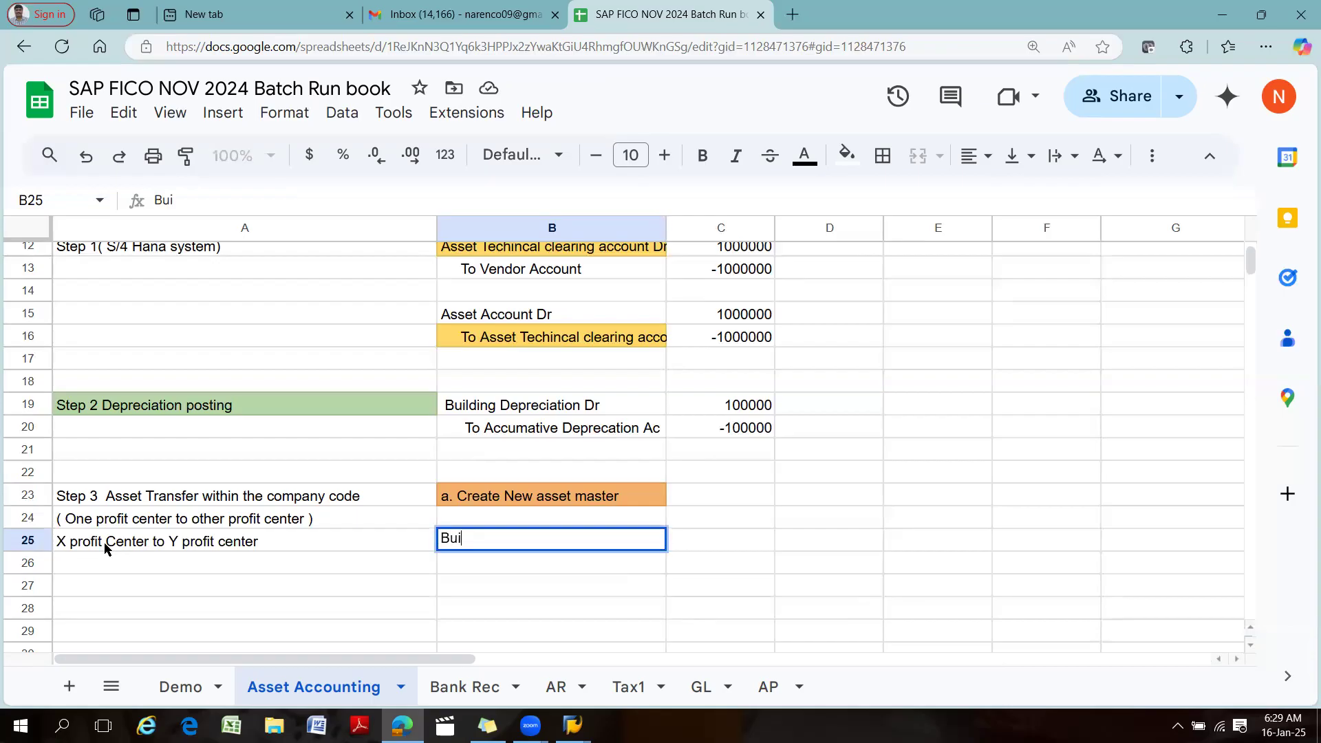
type("lding account ")
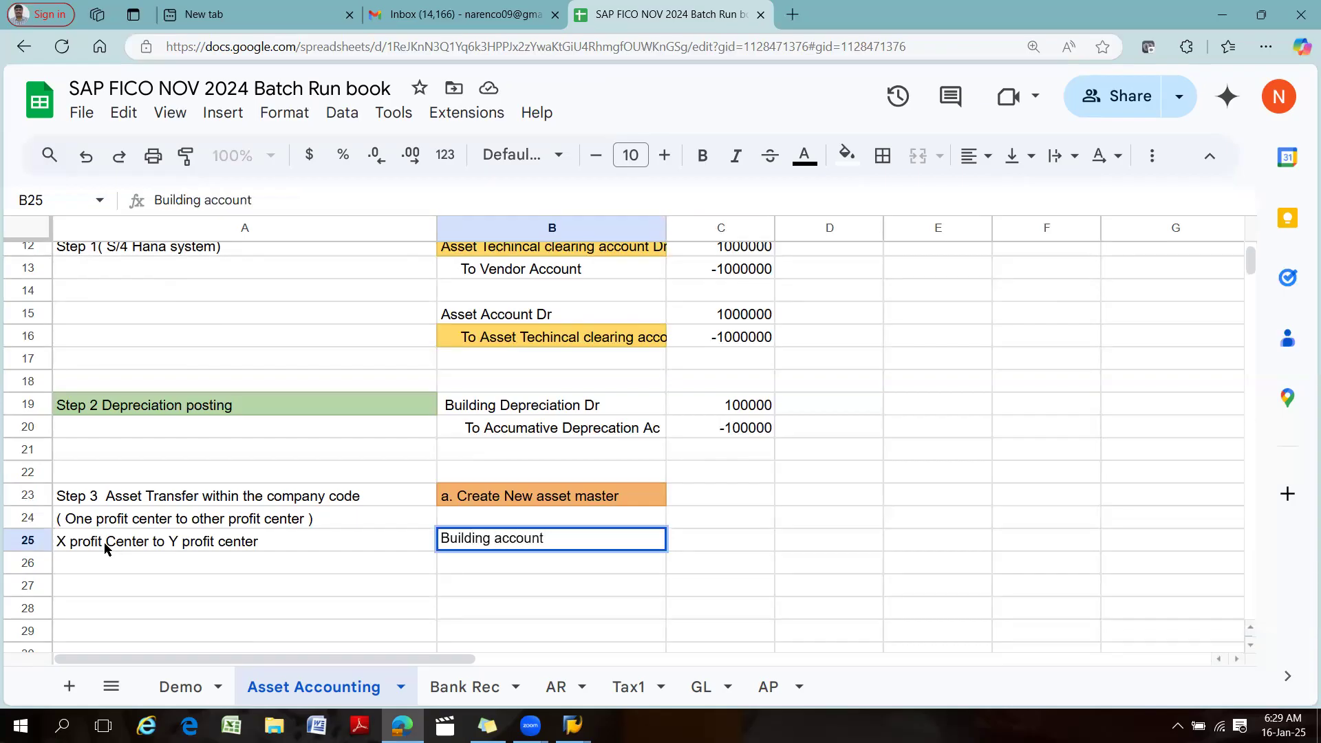
type("(")
type(" y")
type(" P")
key("BackSpace")
key("BackSpace")
key("BackSpace")
key("BackSpace")
key("BackSpace")
type("( Profit Cent")
type("er")
type(" -Y")
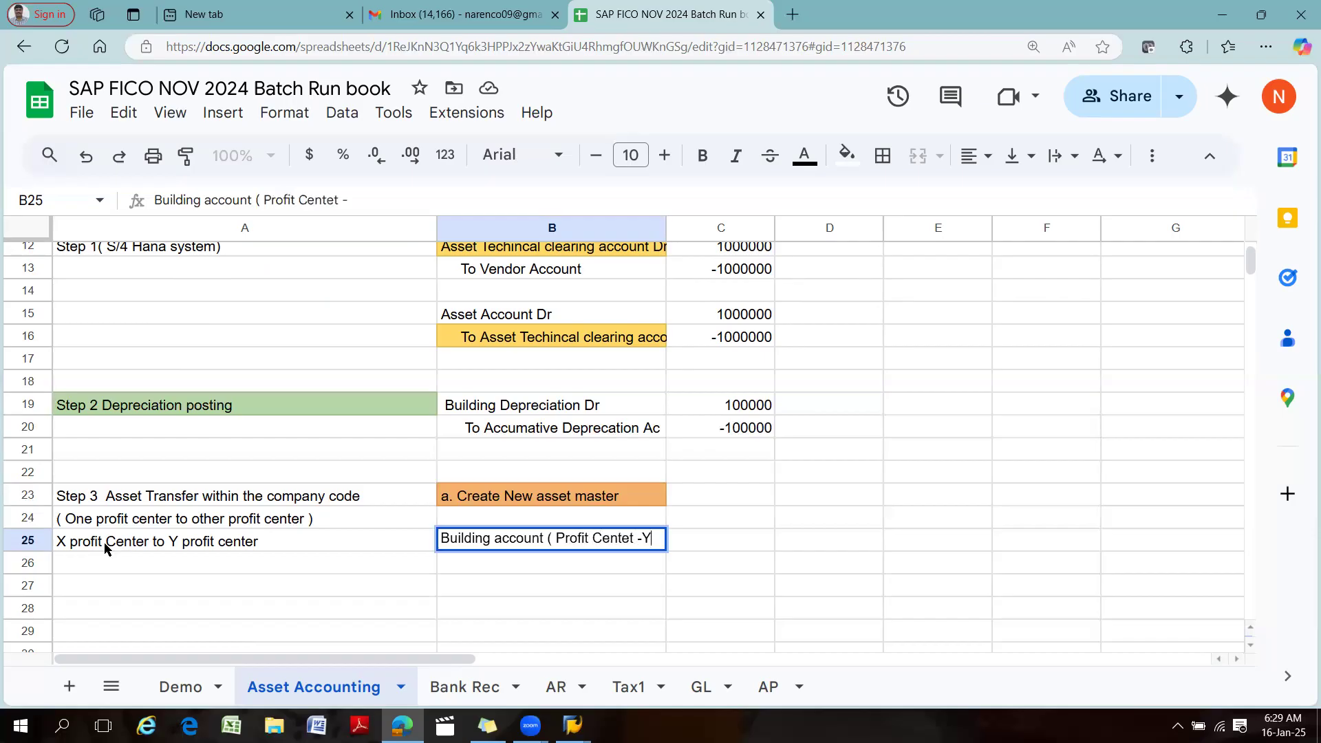
type(")Dr")
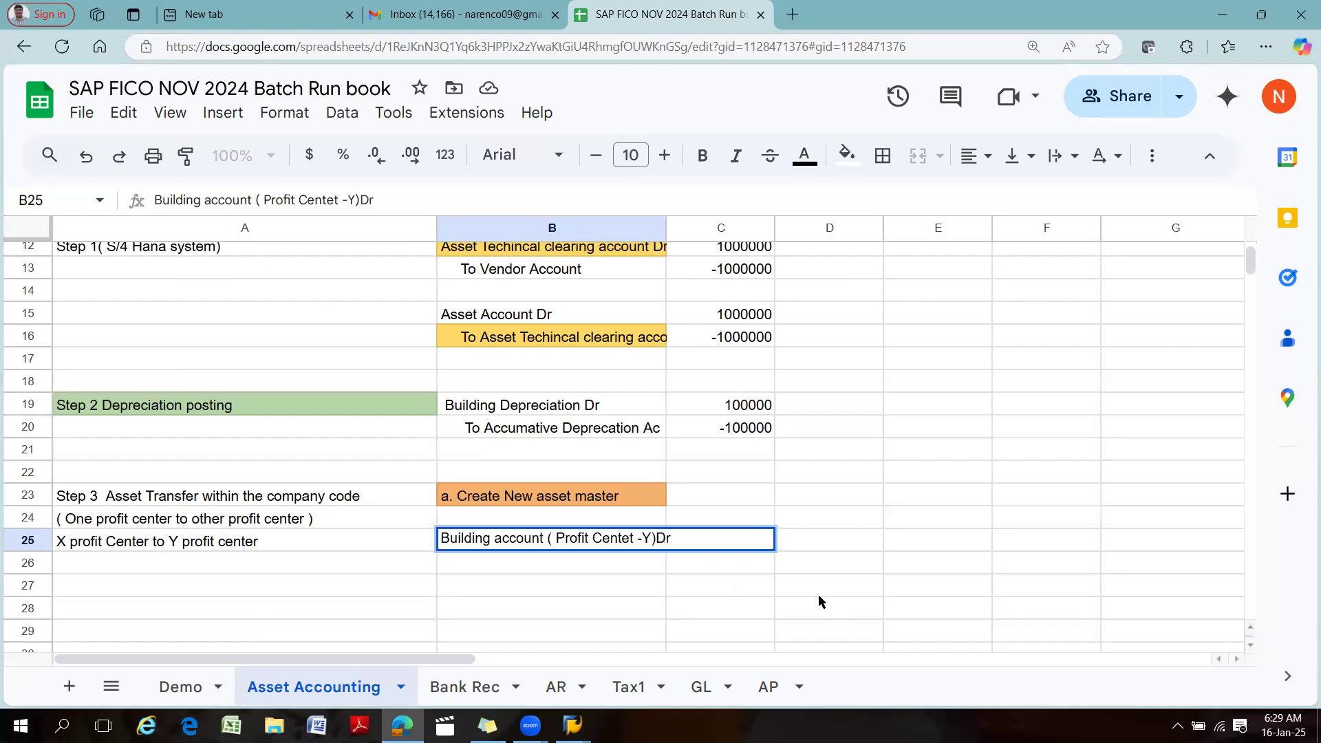
left_click(708, 584)
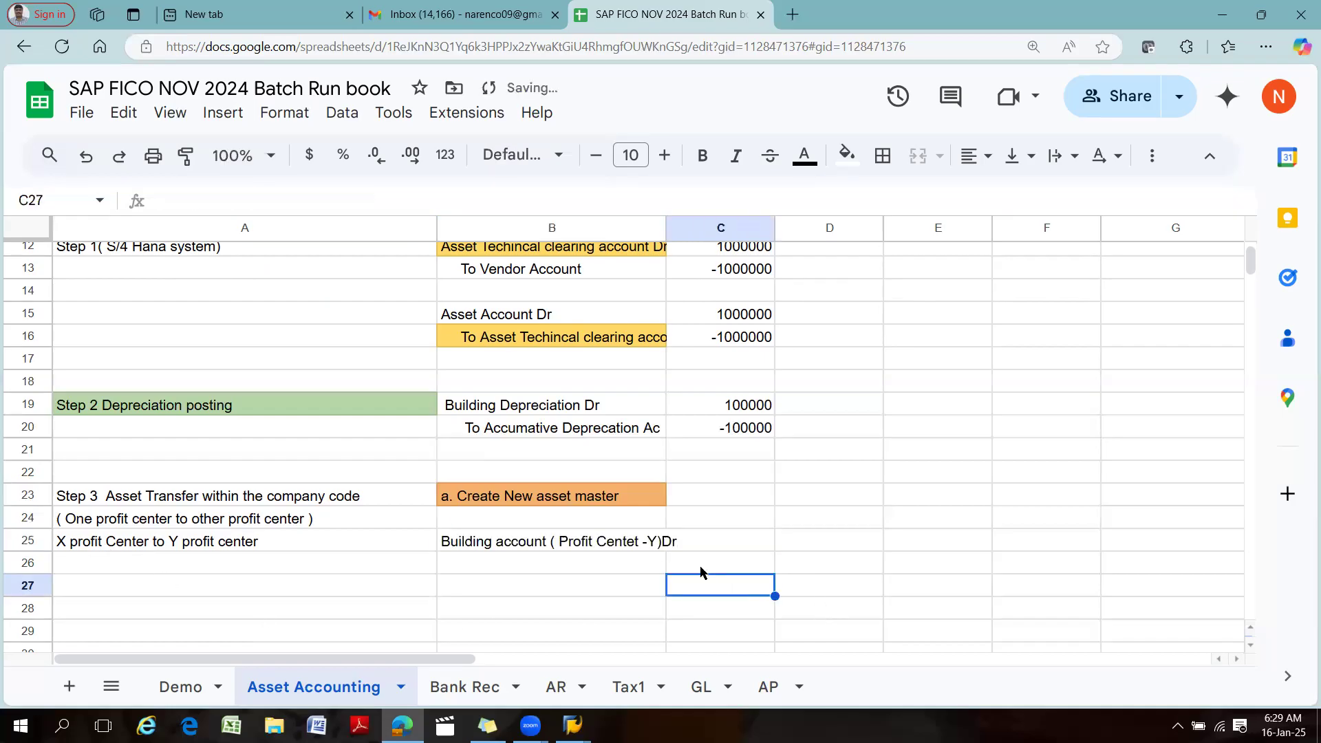
left_click(747, 542)
type("1000000")
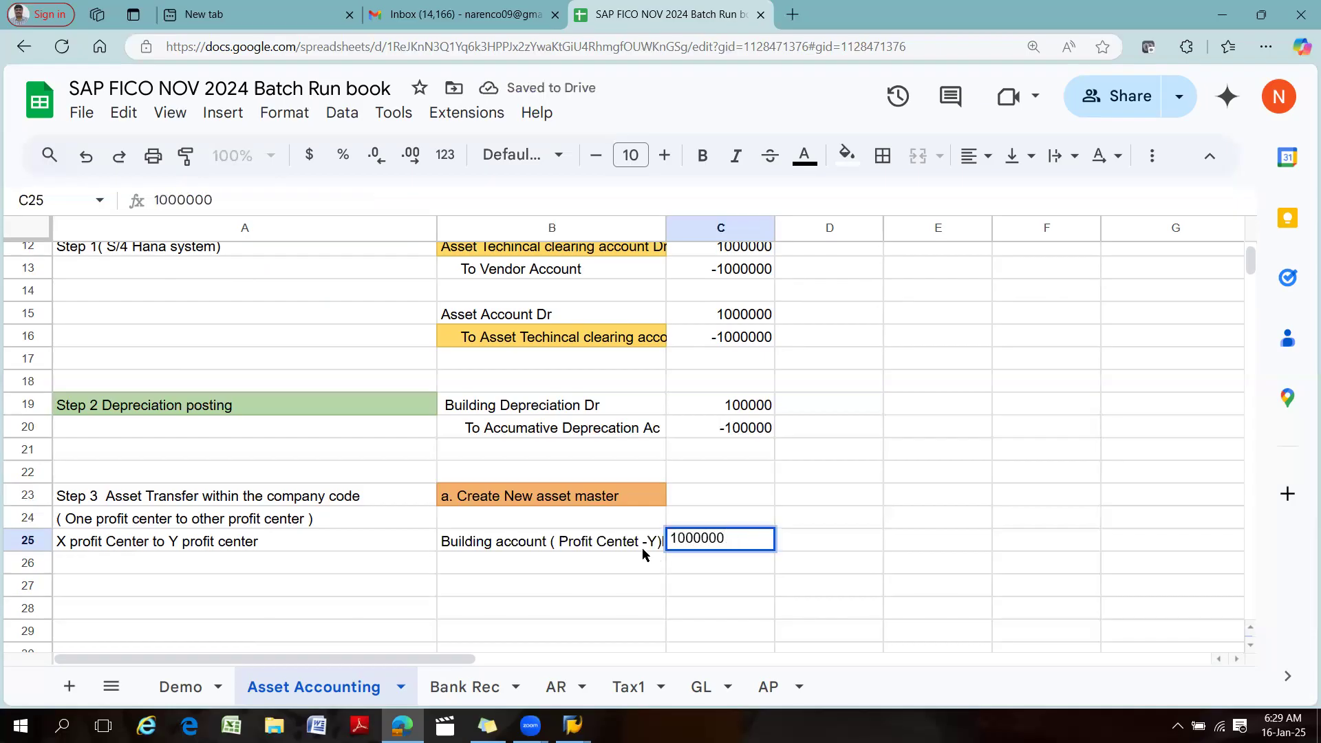
Begin the indented credit line in B27 with "To Building Ac".
left_click(498, 567)
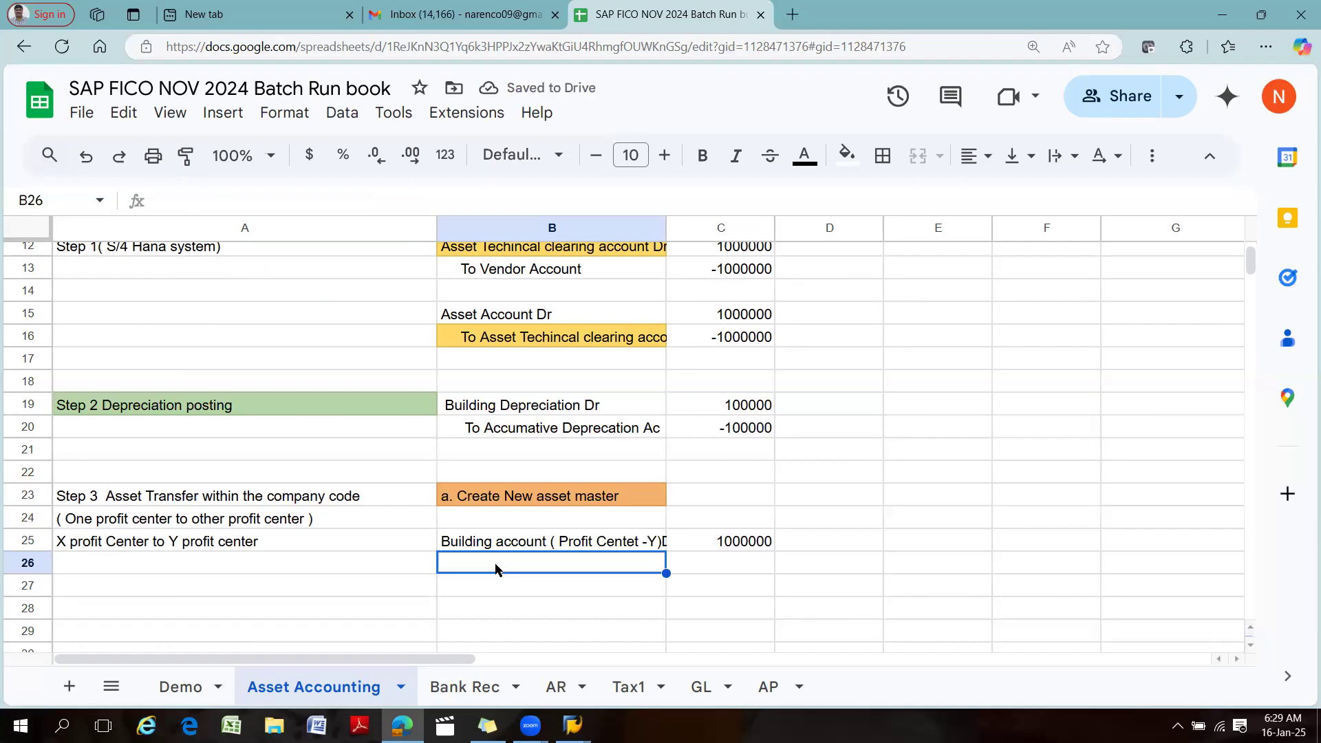
left_click(461, 586)
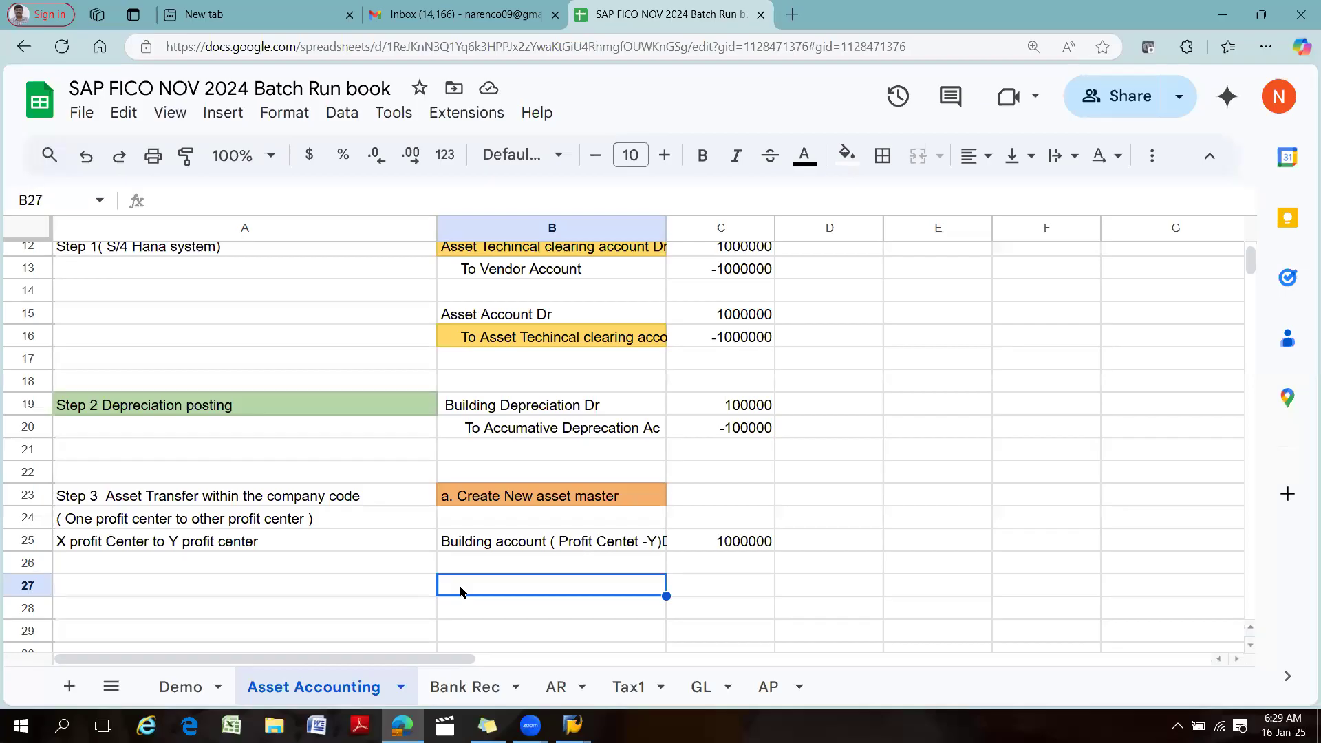
double_click(441, 585)
type("To Building Ac")
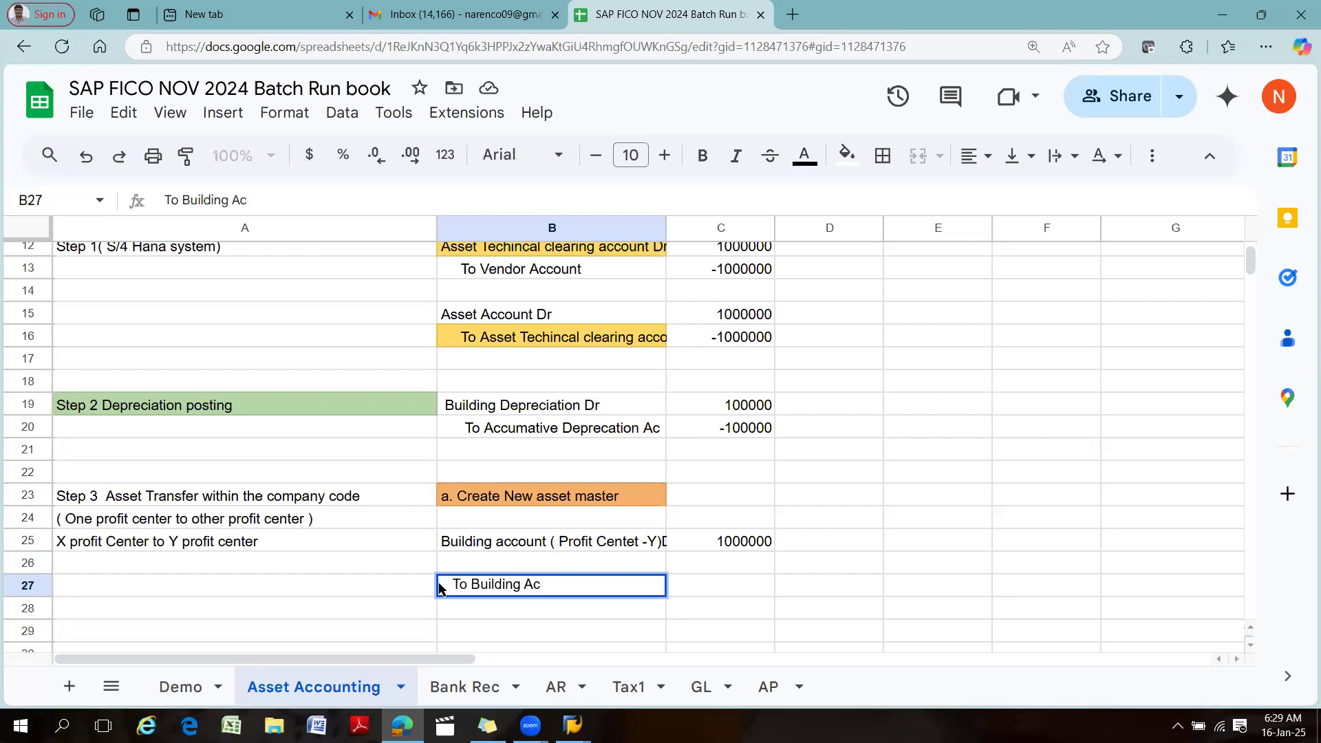
double_click(546, 539)
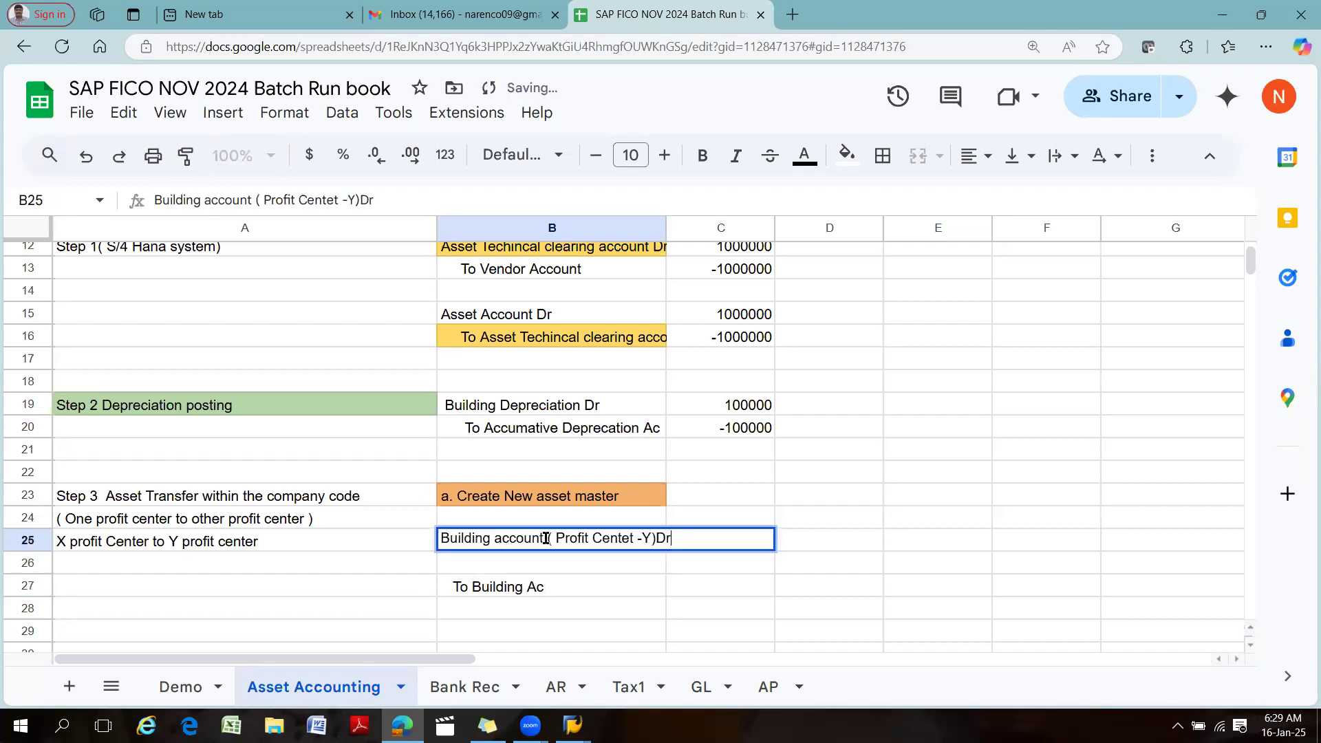
key("BackSpace")
key("BackSpace")
key("BackSpace")
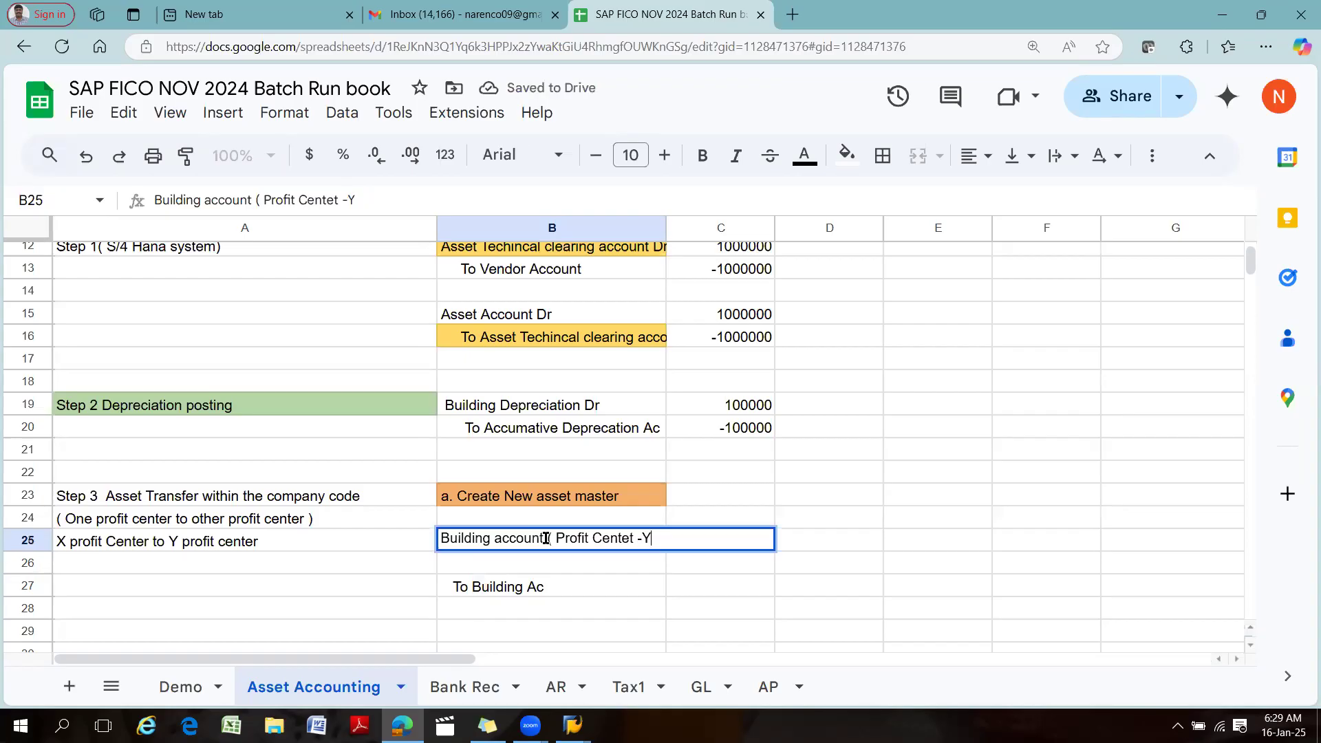
type(")Dr")
left_click(579, 567)
Replace the word "account" with "asset" in the B25 debit line.
double_click(543, 537)
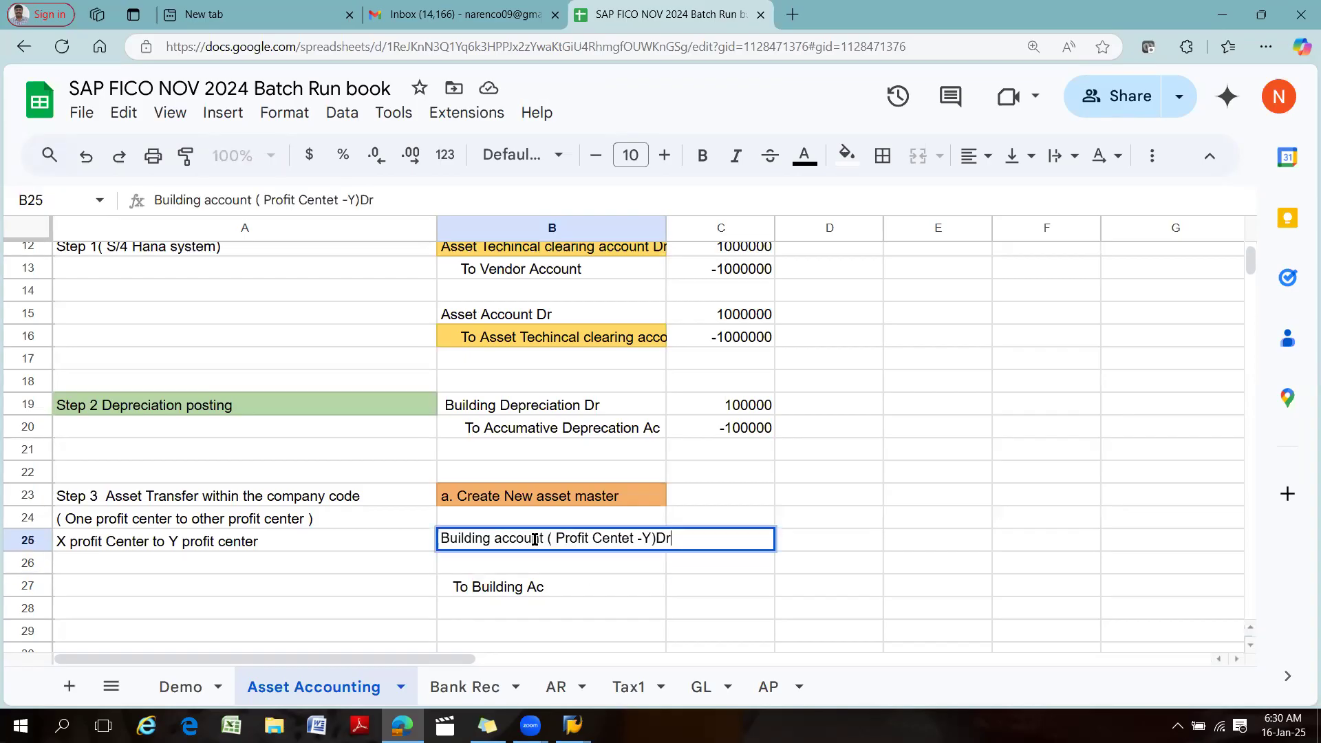
key("BackSpace")
key("BackSpace")
key("BackSpace")
key("BackSpace")
key("BackSpace")
key("BackSpace")
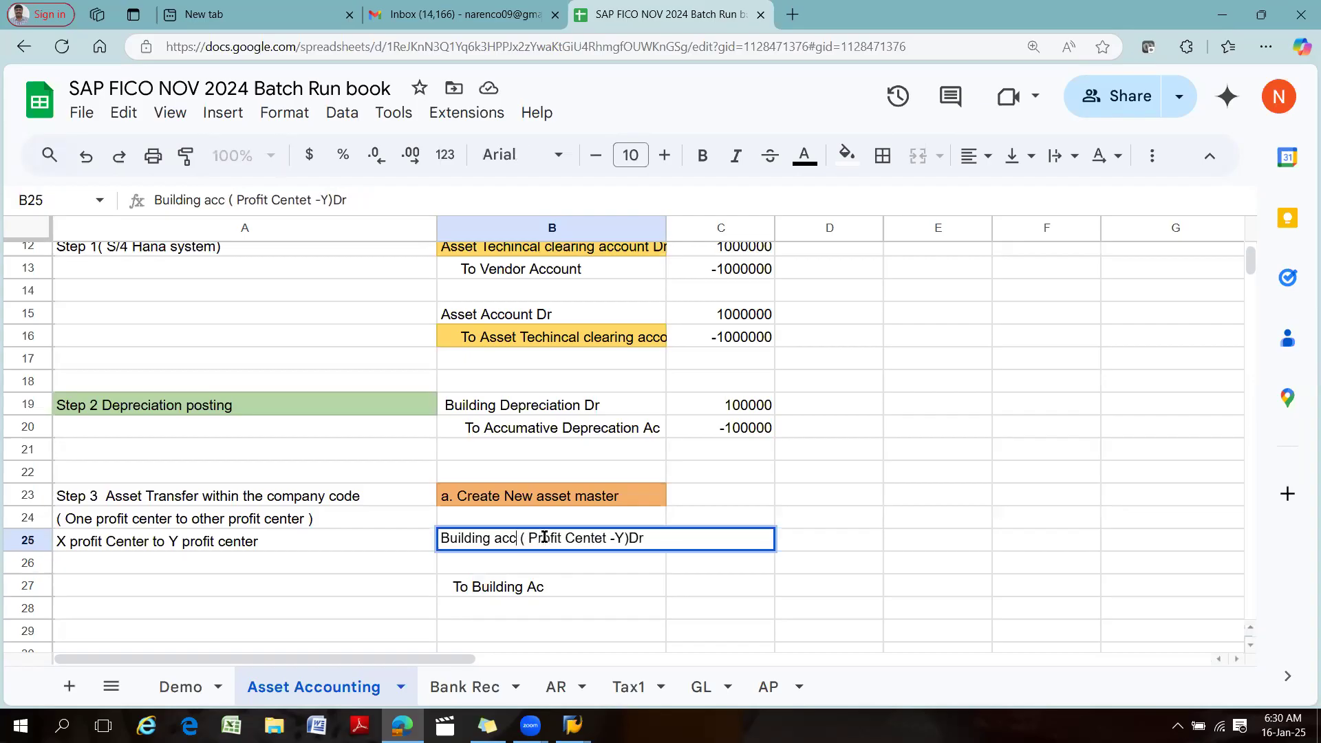
type("sset")
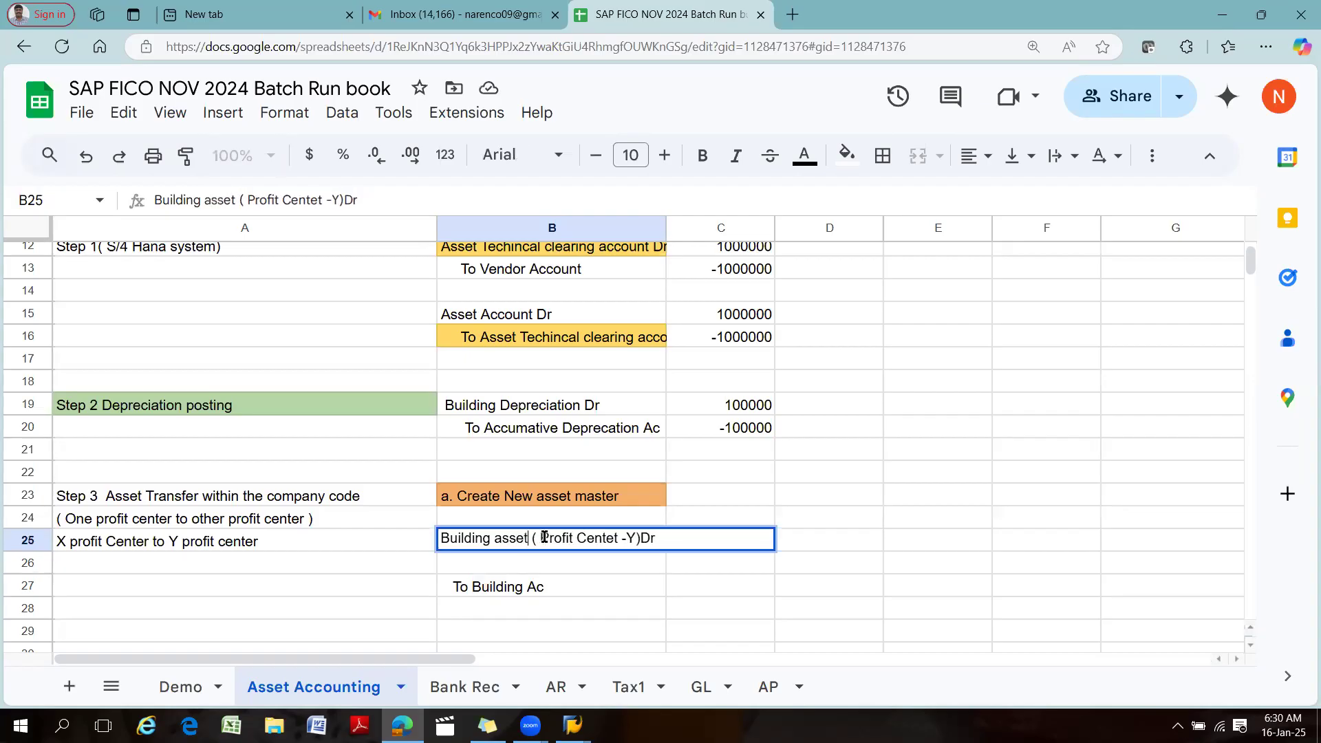
Change the B27 credit line to "To Building Asset ( Profit center -X)".
double_click(550, 591)
key("BackSpace")
key("BackSpace")
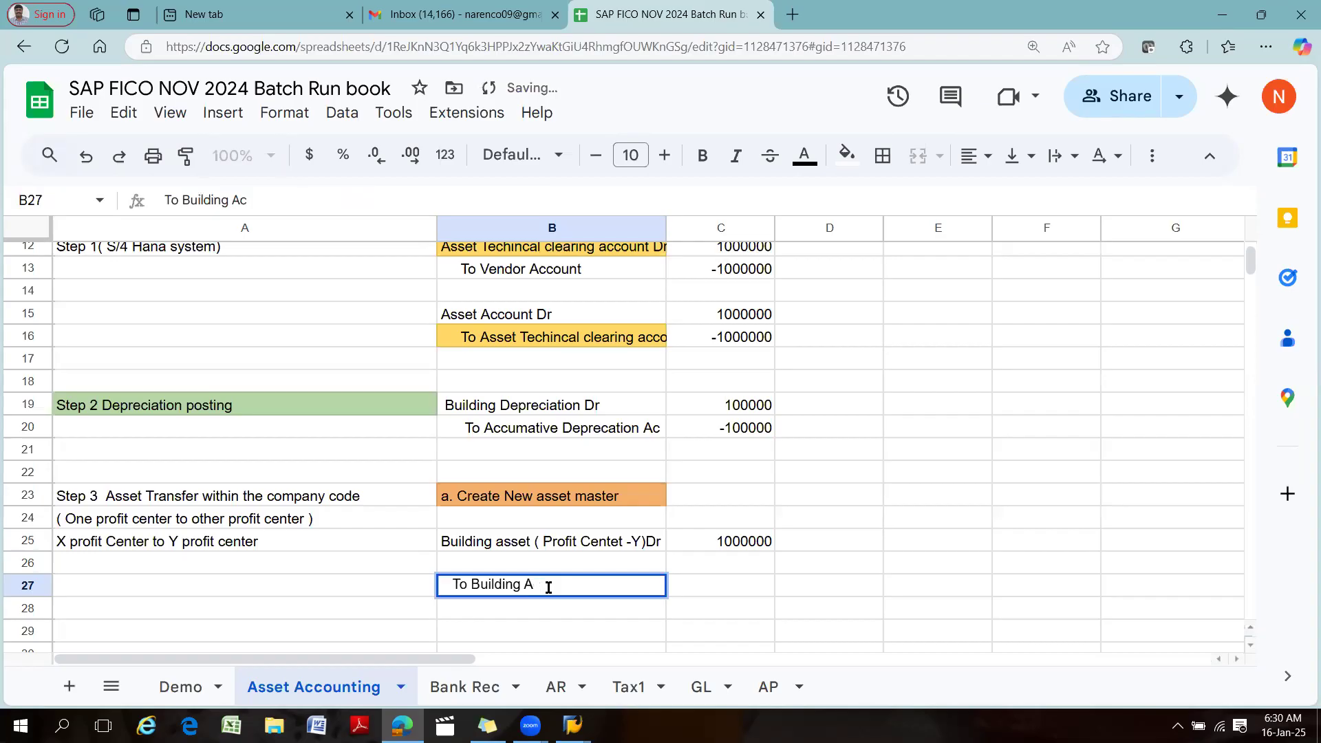
type("Asset (")
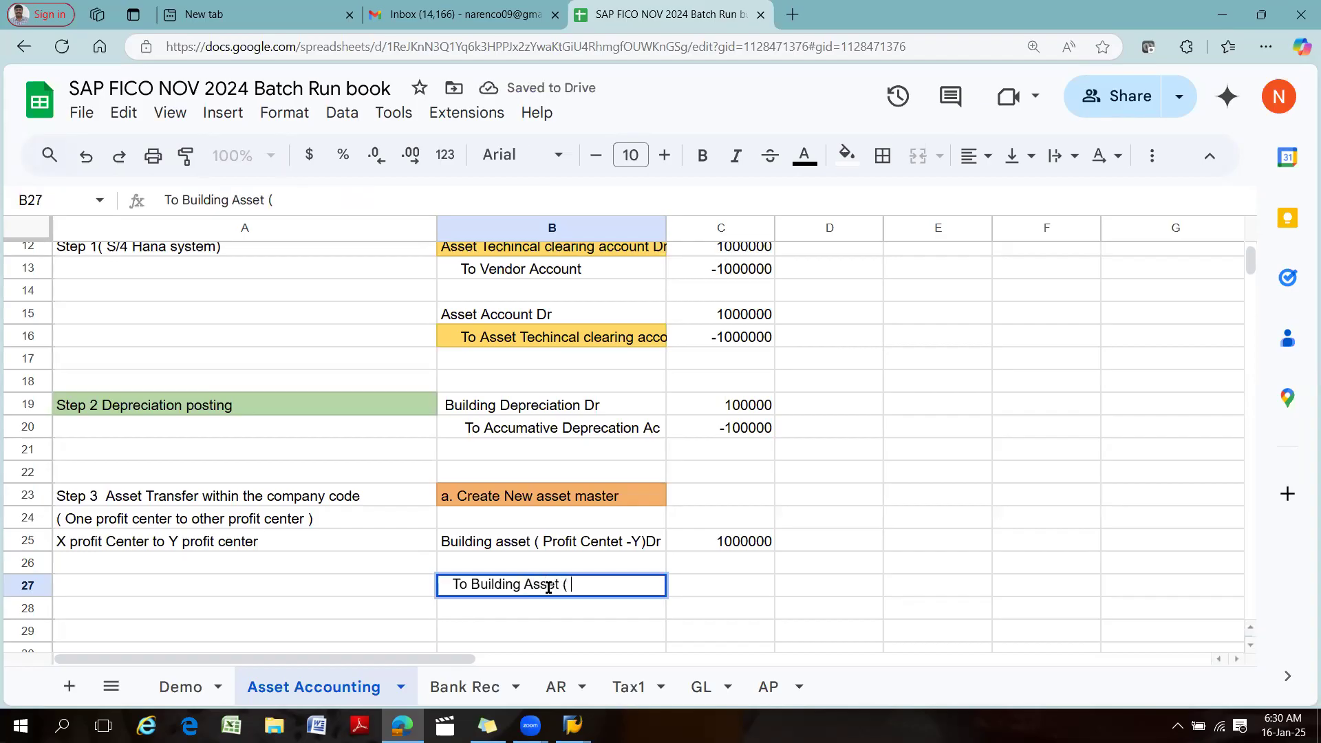
type(" Profit center -X)")
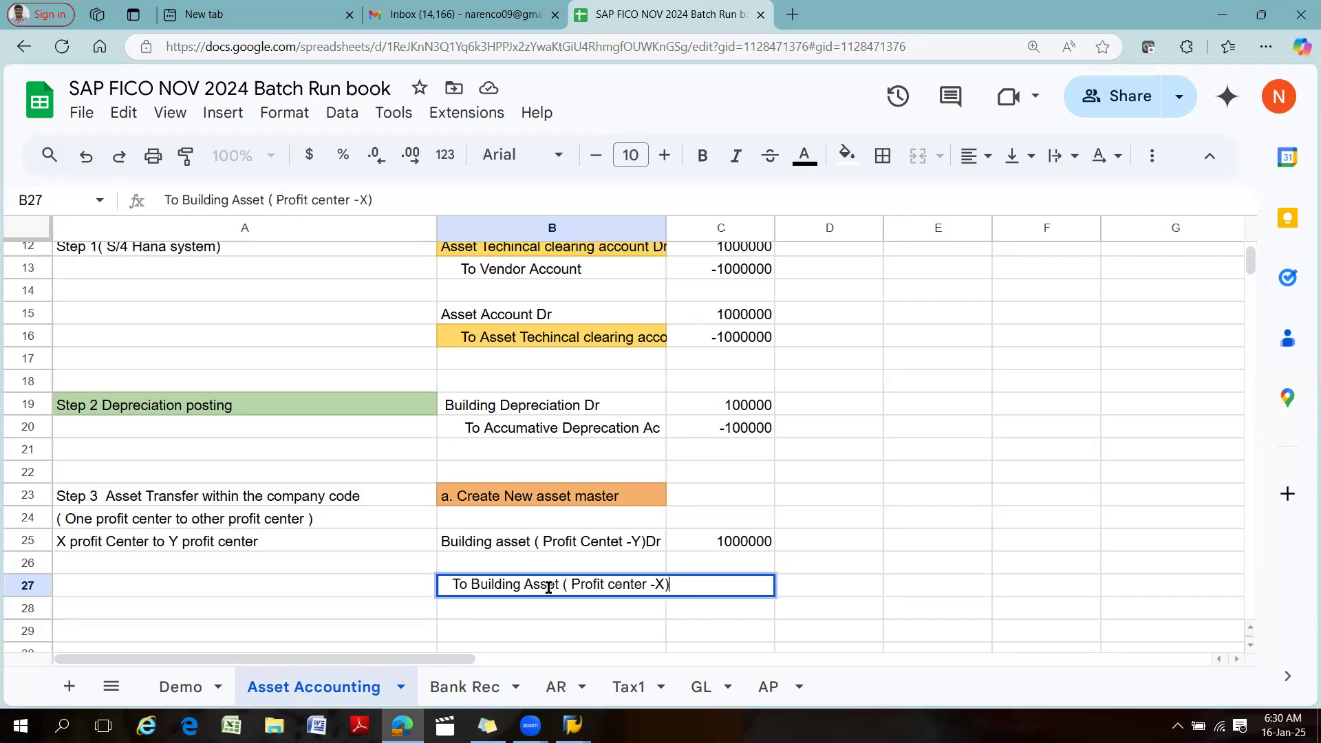
Enter -1000000 in C27 as the amount for the building asset credit line.
key("Tab")
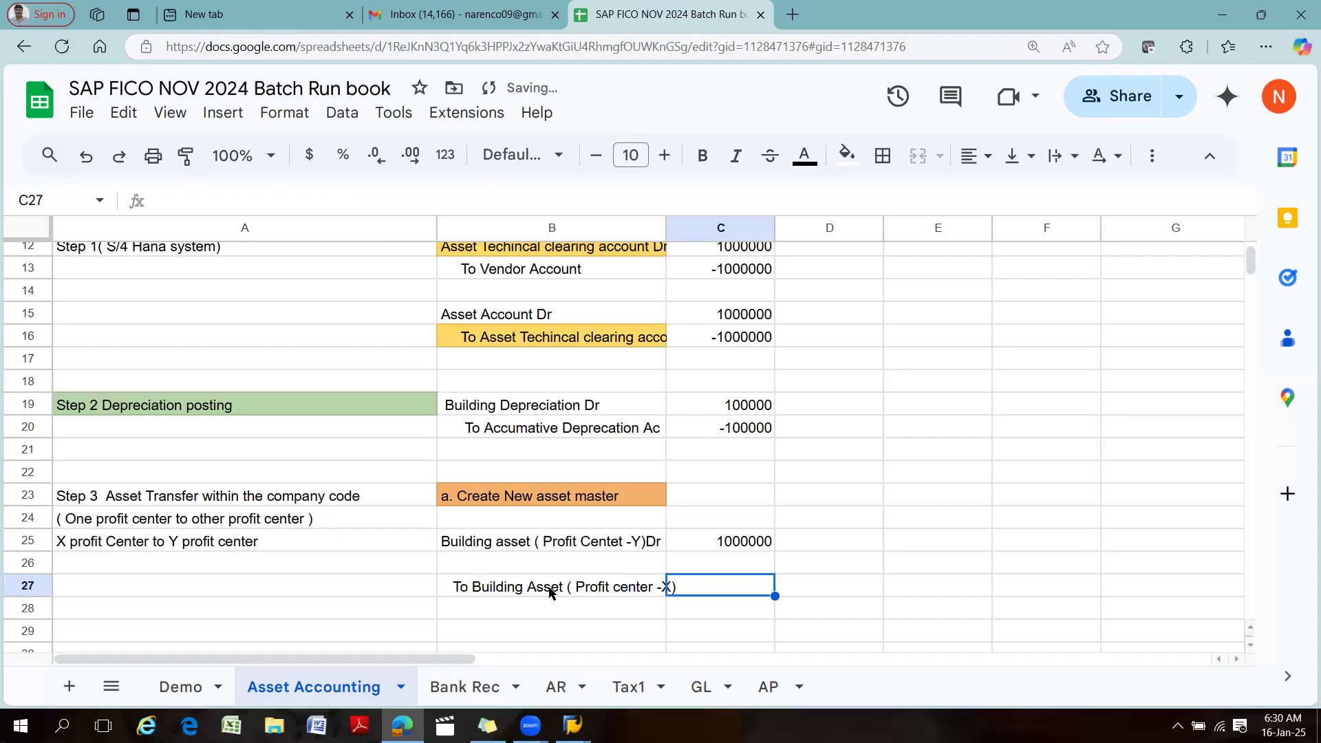
type("-100000")
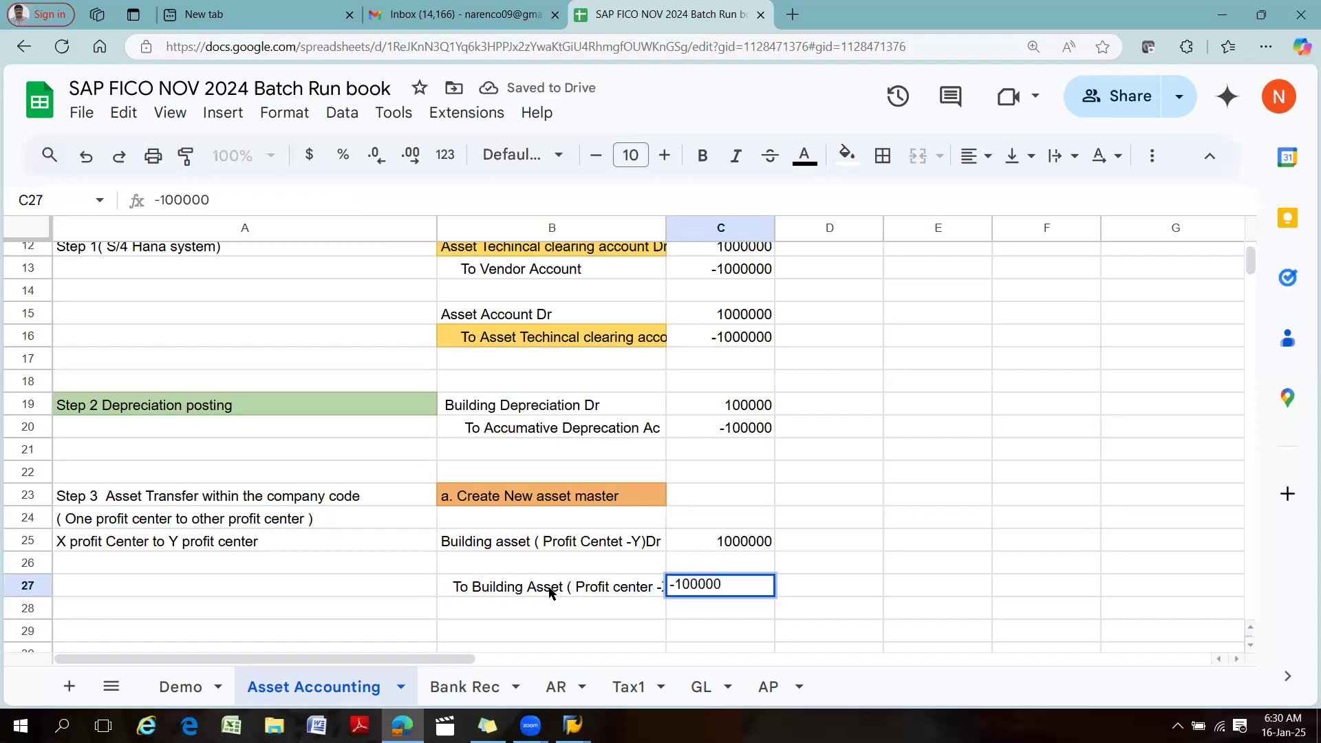
type("0")
key("Tab")
left_click(568, 628)
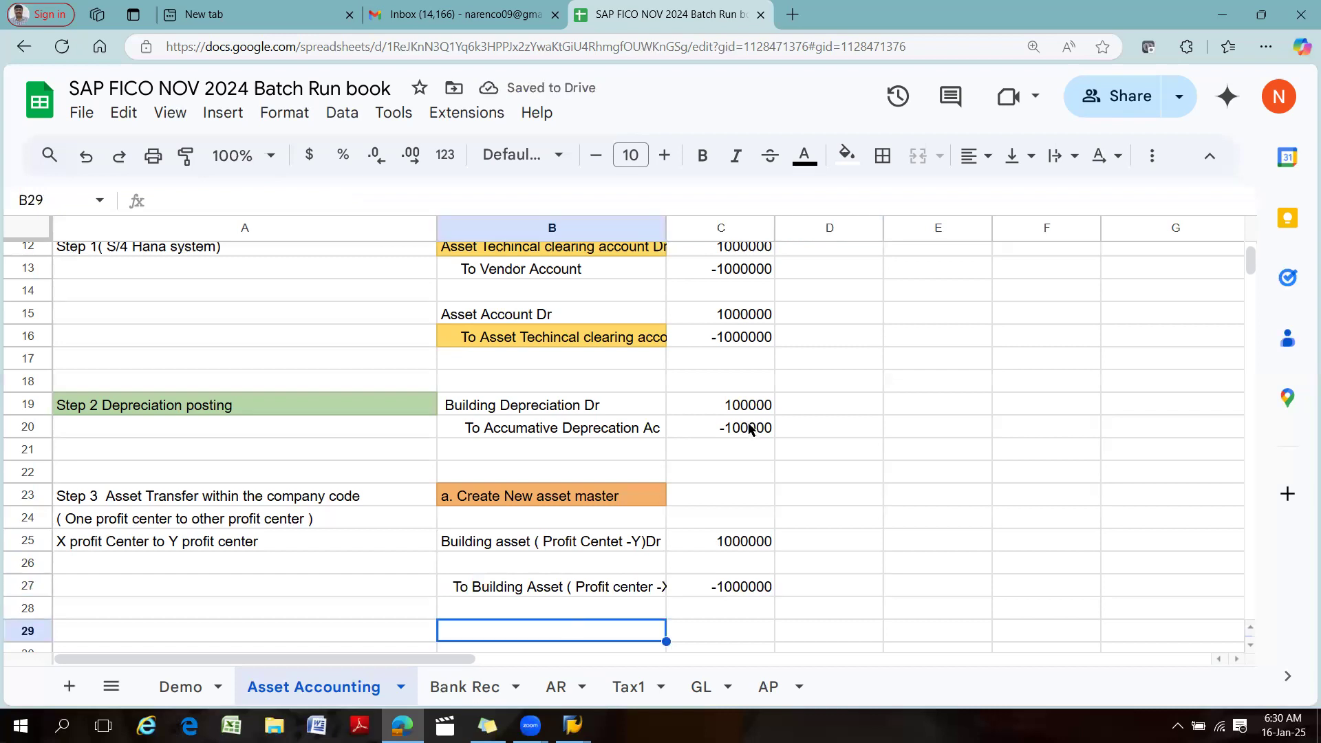
Enter the debit line "Accumative Depreciation AC Dr (X - profit center)" in B26.
left_click(762, 411)
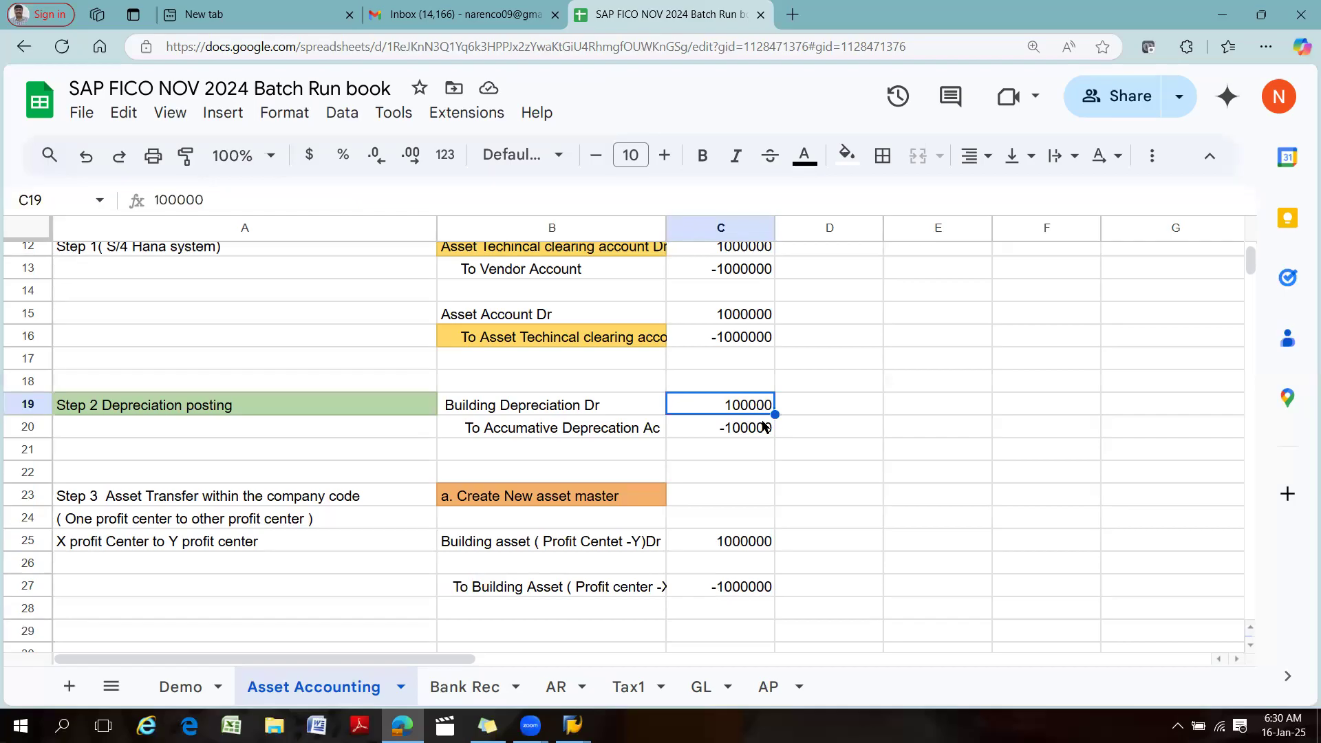
left_click(765, 428)
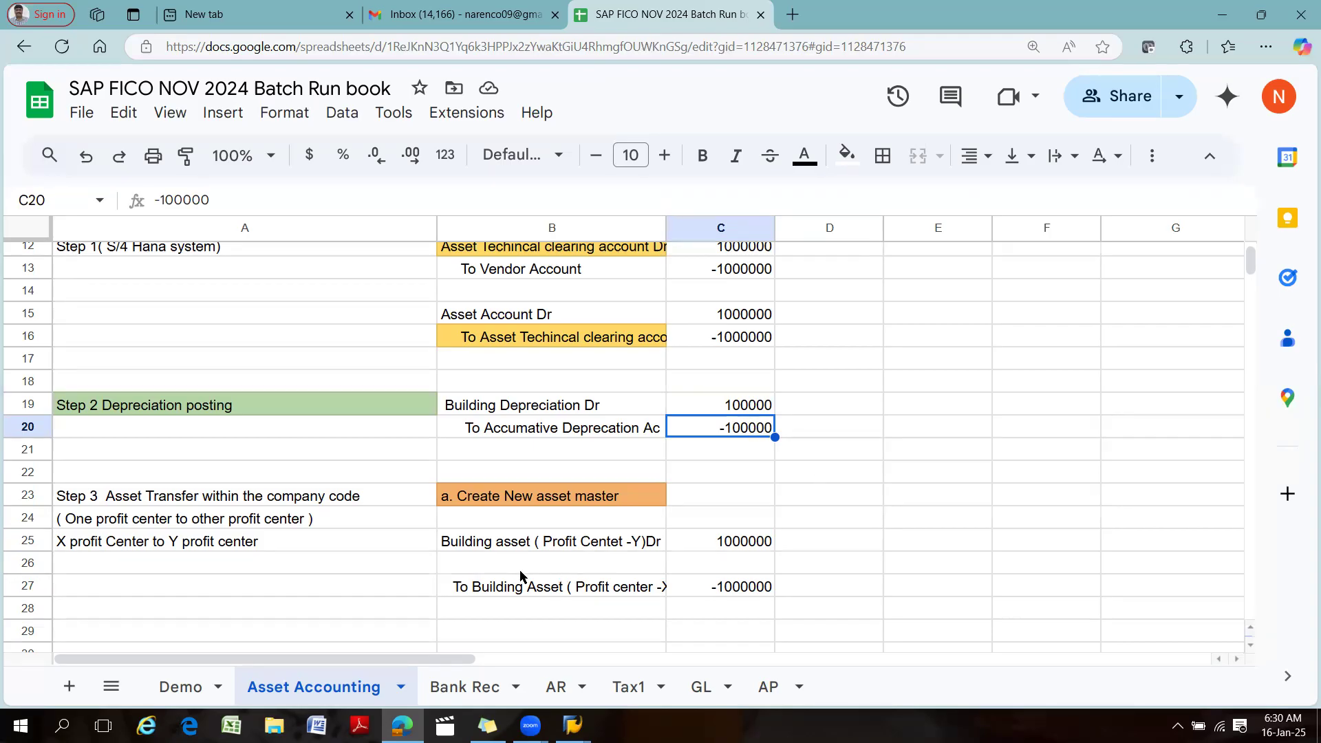
left_click(487, 563)
type("A")
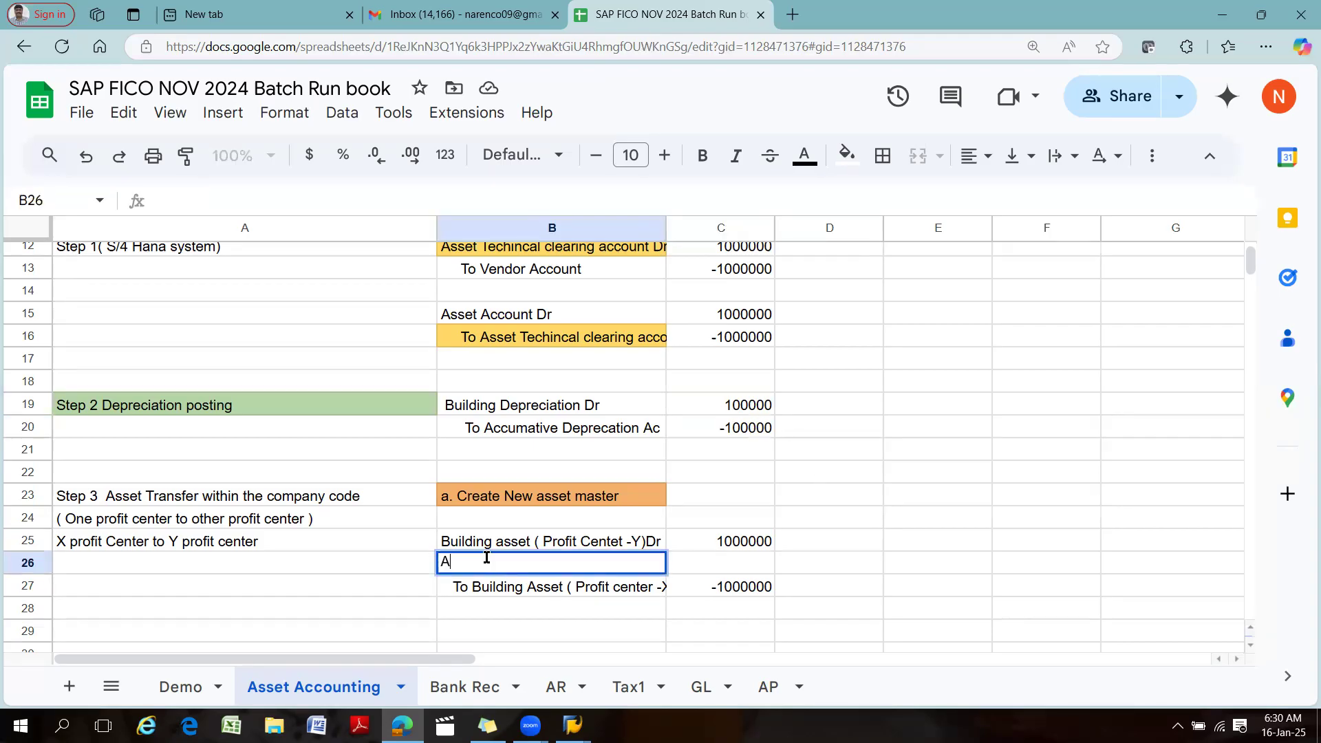
type("ccumative Depreciation AC Dr -")
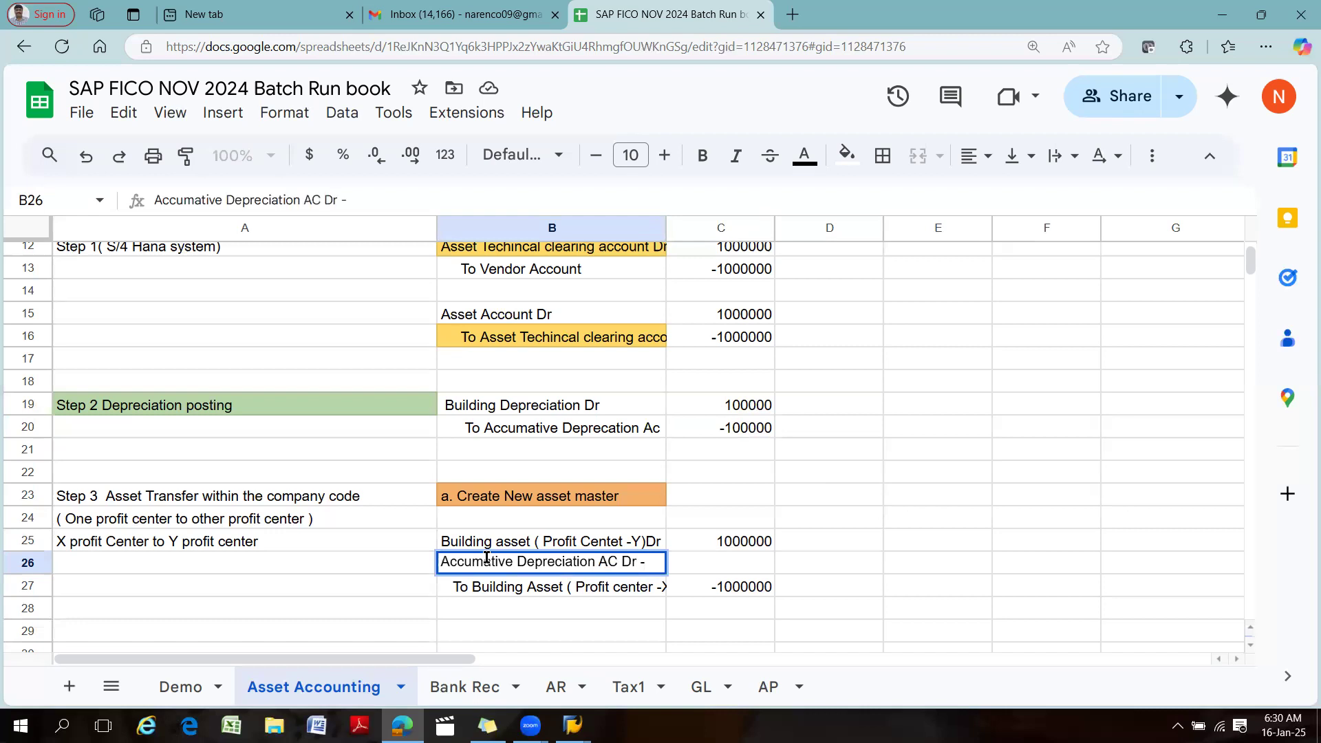
key("BackSpace")
type("(X")
type("pr")
key("BackSpace")
key("BackSpace")
type("- pr")
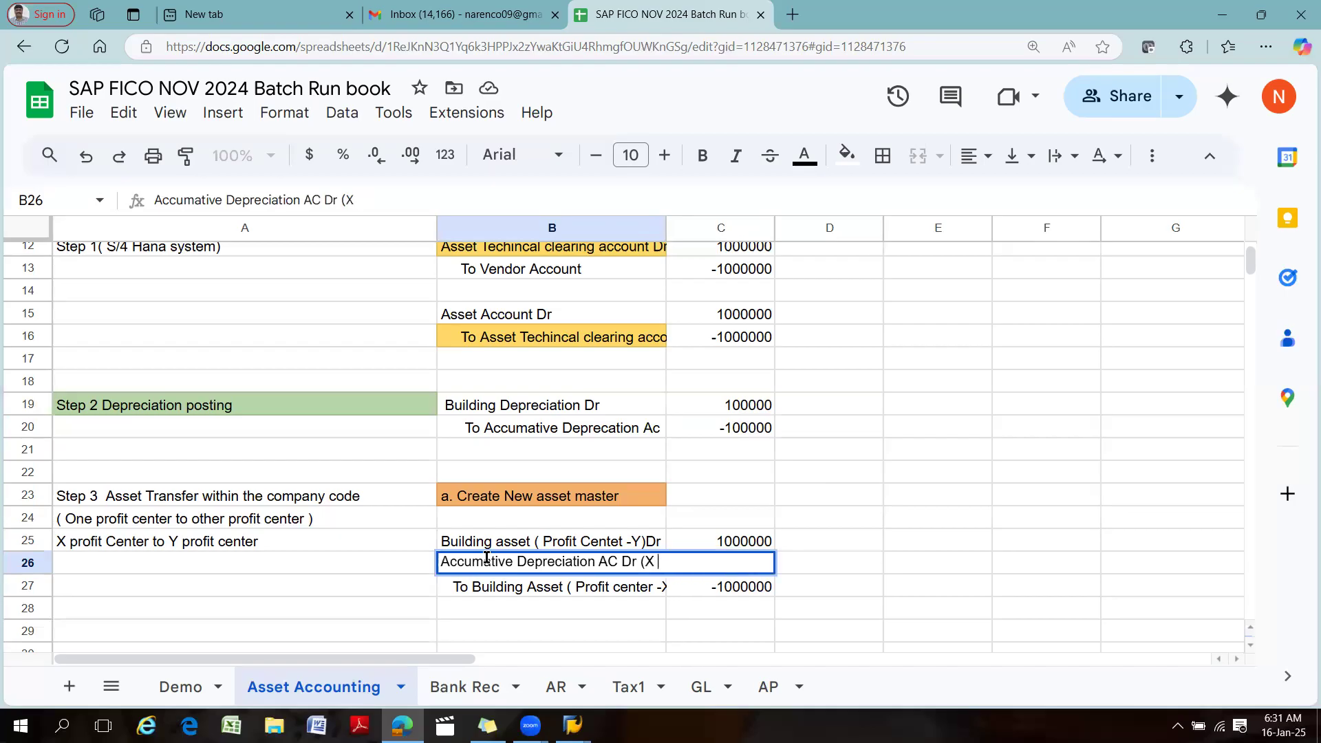
type("oft")
key("BackSpace")
type("it cener")
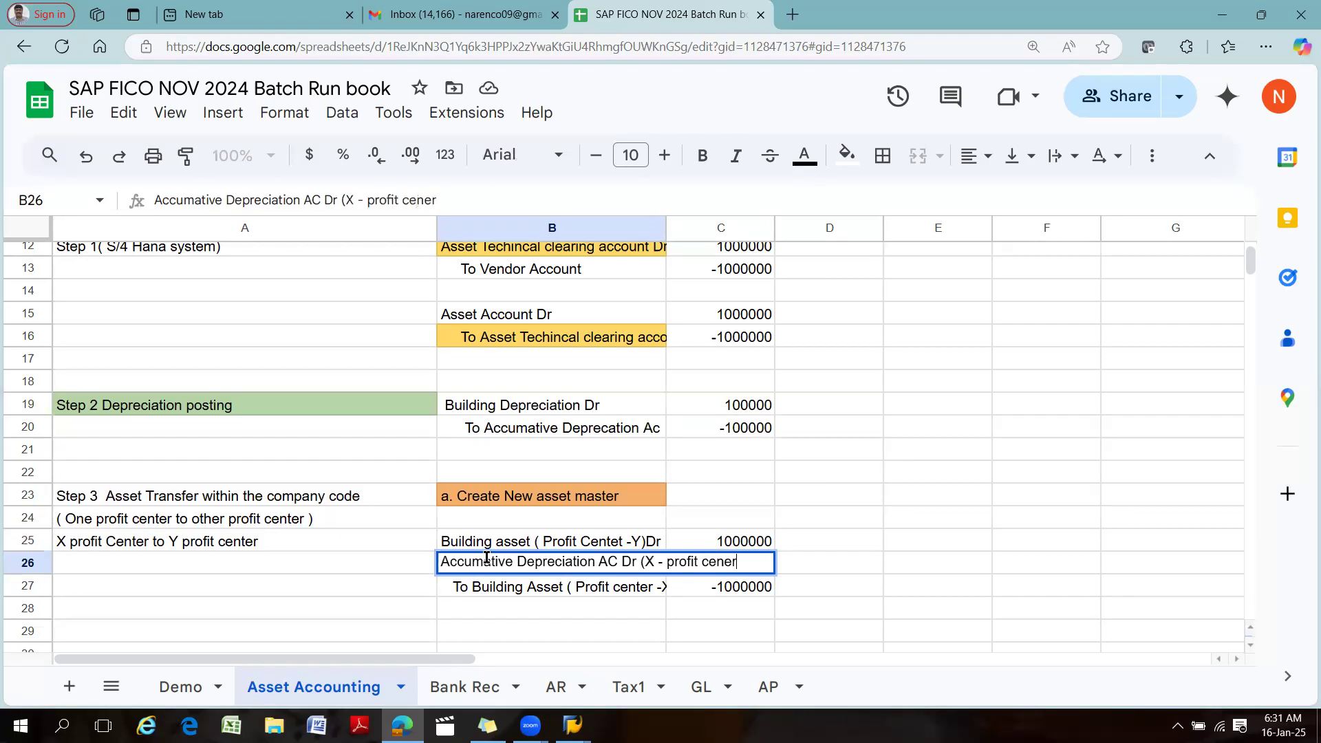
key("BackSpace")
key("BackSpace")
key("BackSpace")
type("enter")
type("(")
type(")")
key("Tab")
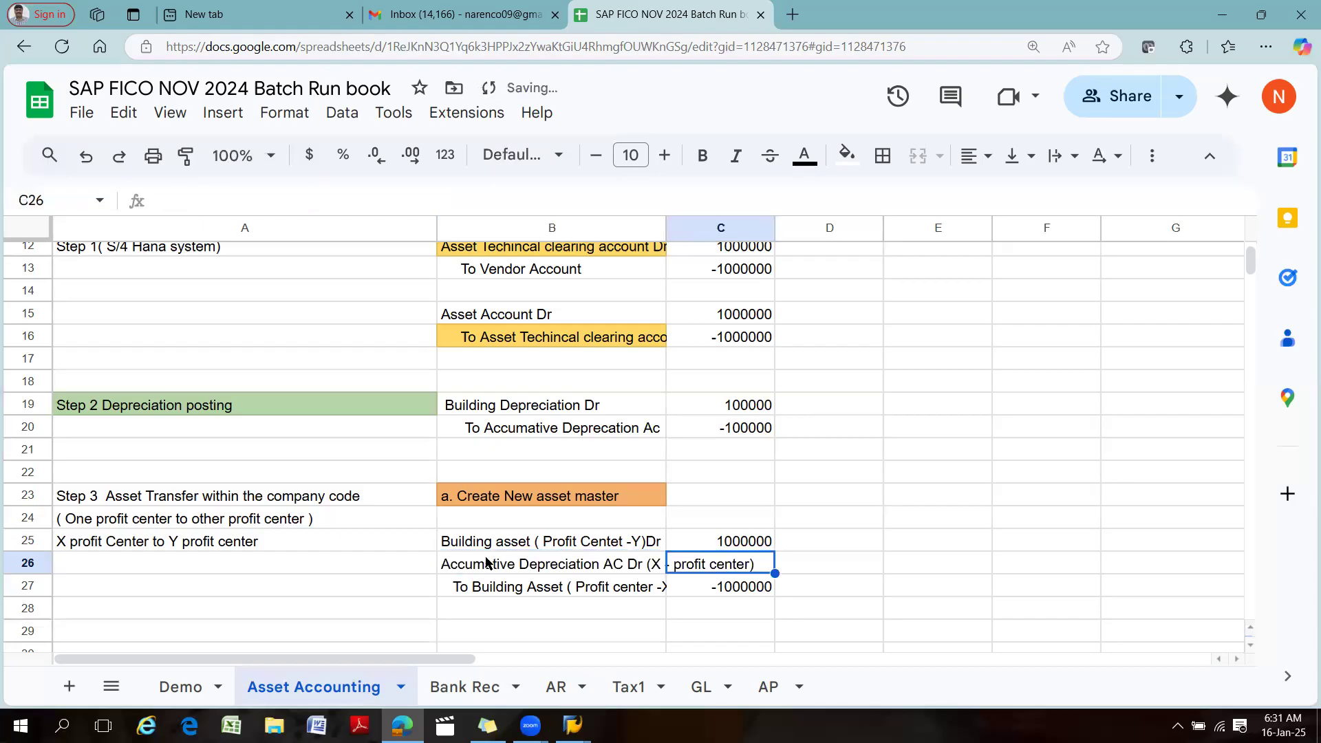
Enter 100000 in C26 as the accumulated depreciation debit amount.
type("-1-")
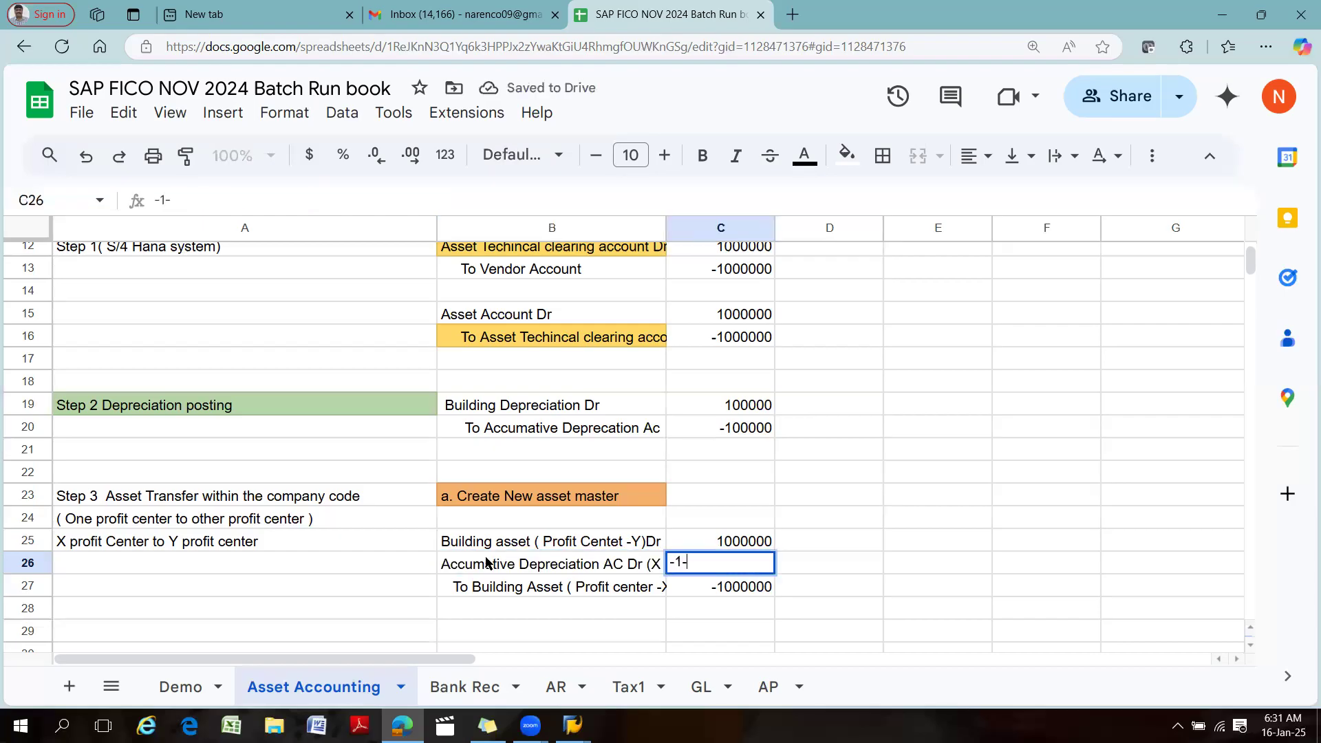
key("BackSpace")
key("BackSpace")
type("100000")
key("Tab")
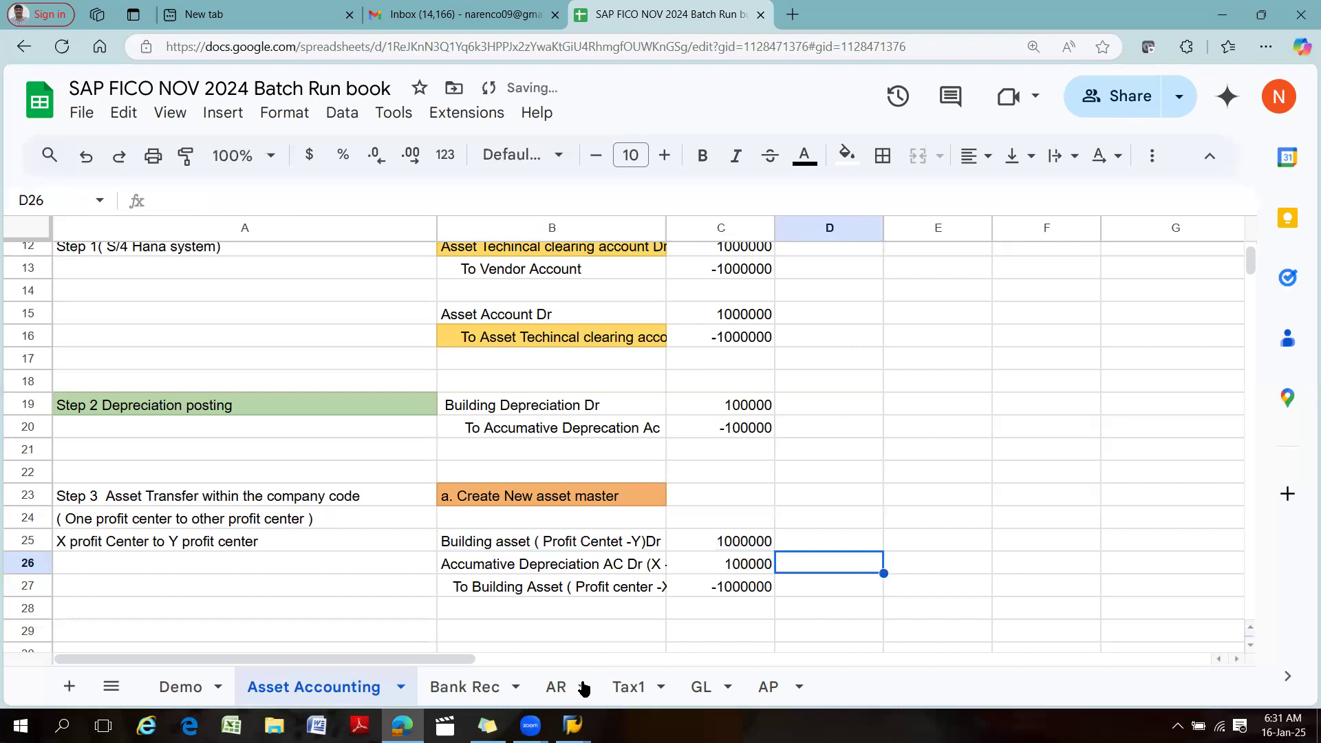
Move the building asset credit line and its amount from B27:C27 down to row 28.
left_click(567, 609)
left_click(484, 596)
left_click(746, 599, "shift")
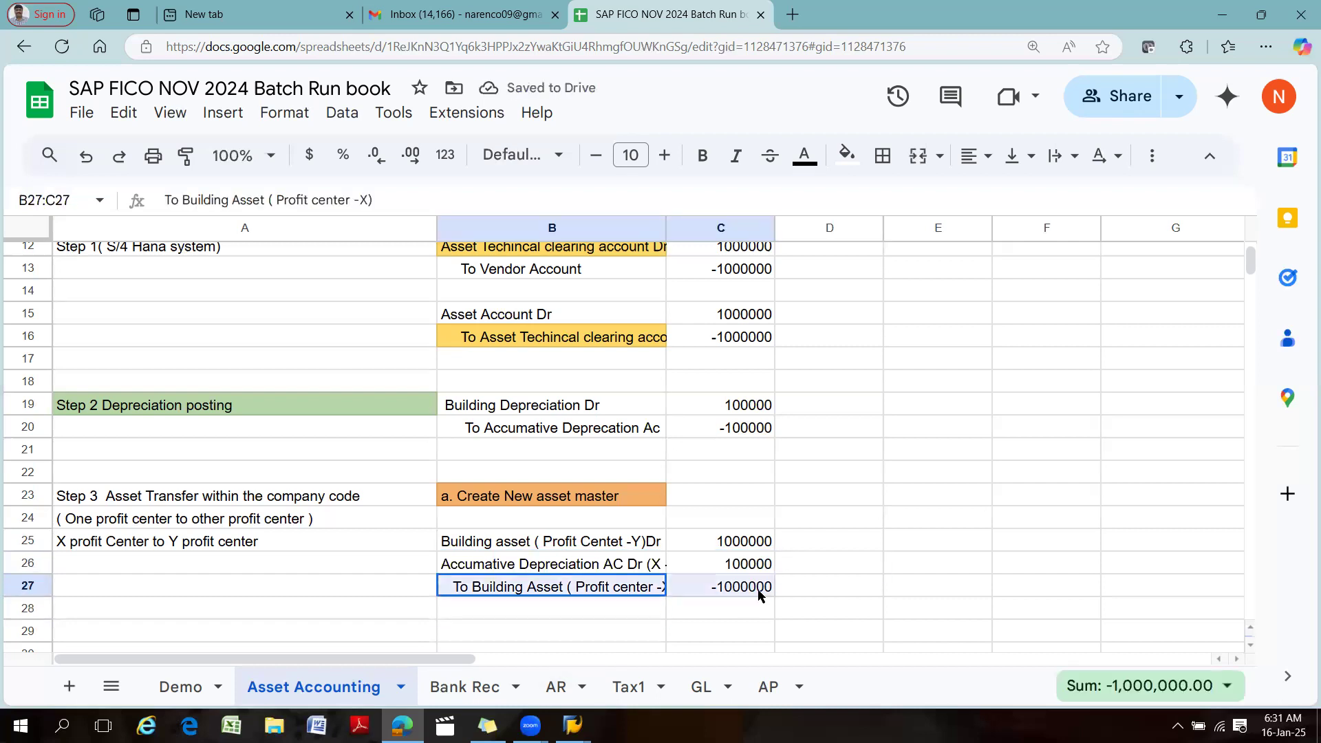
key("ctrl+x")
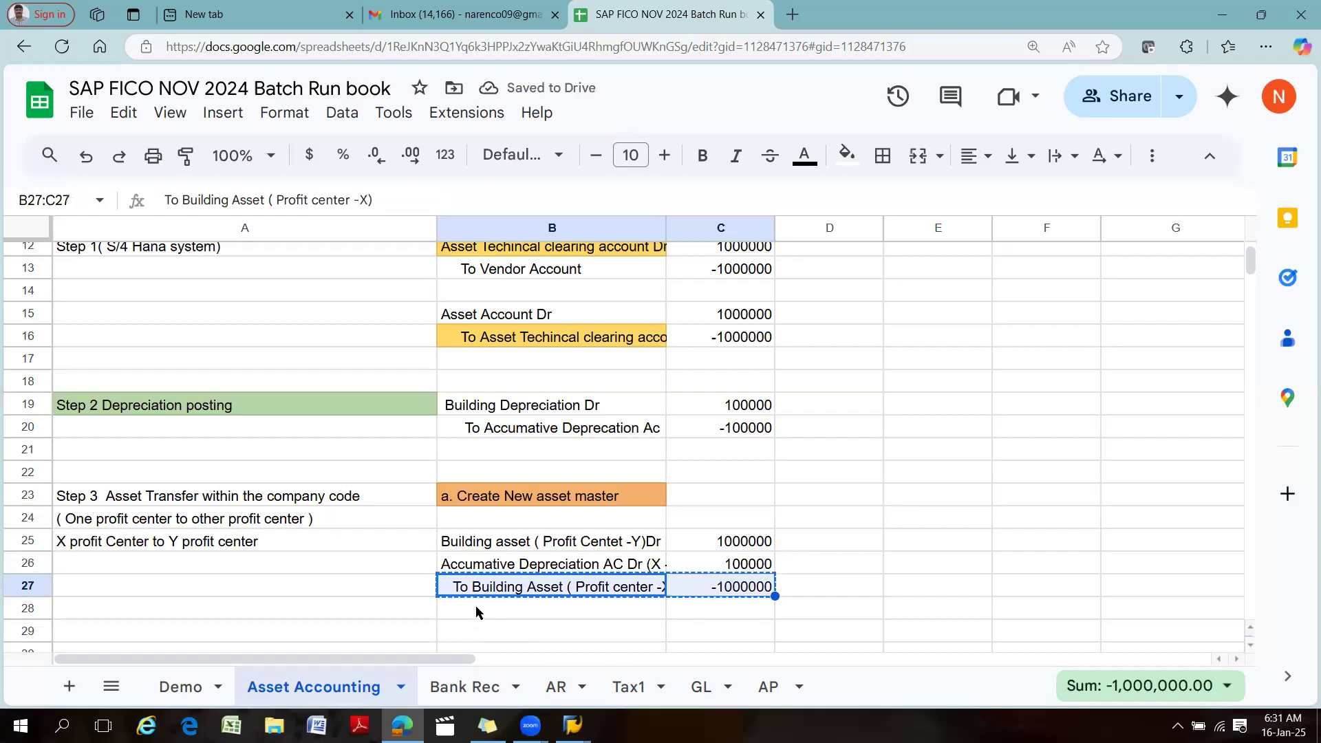
left_click(475, 607)
key("ctrl+v")
Enter the indented credit line "To Account Depreciation Ac ( Y profit center)" in B27 with the amount -100000 in C27.
left_click(462, 584)
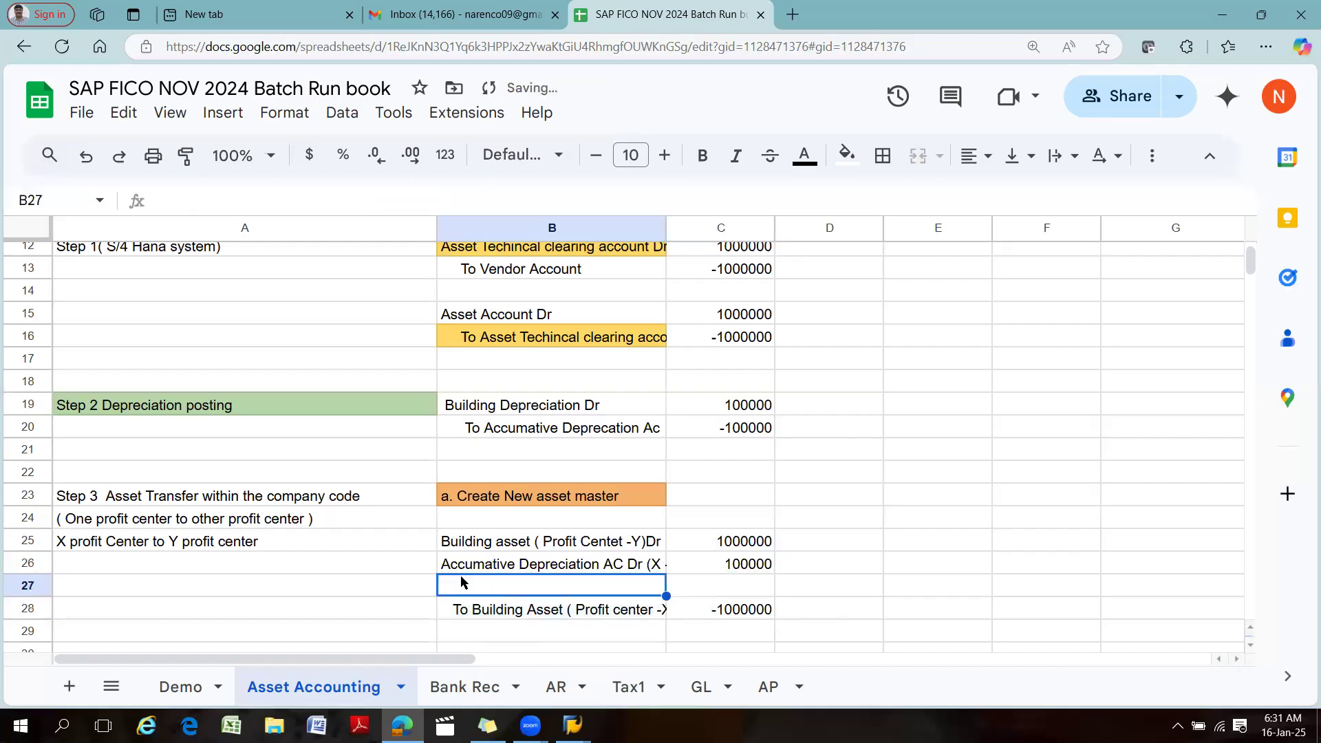
double_click(461, 582)
type("To Acco")
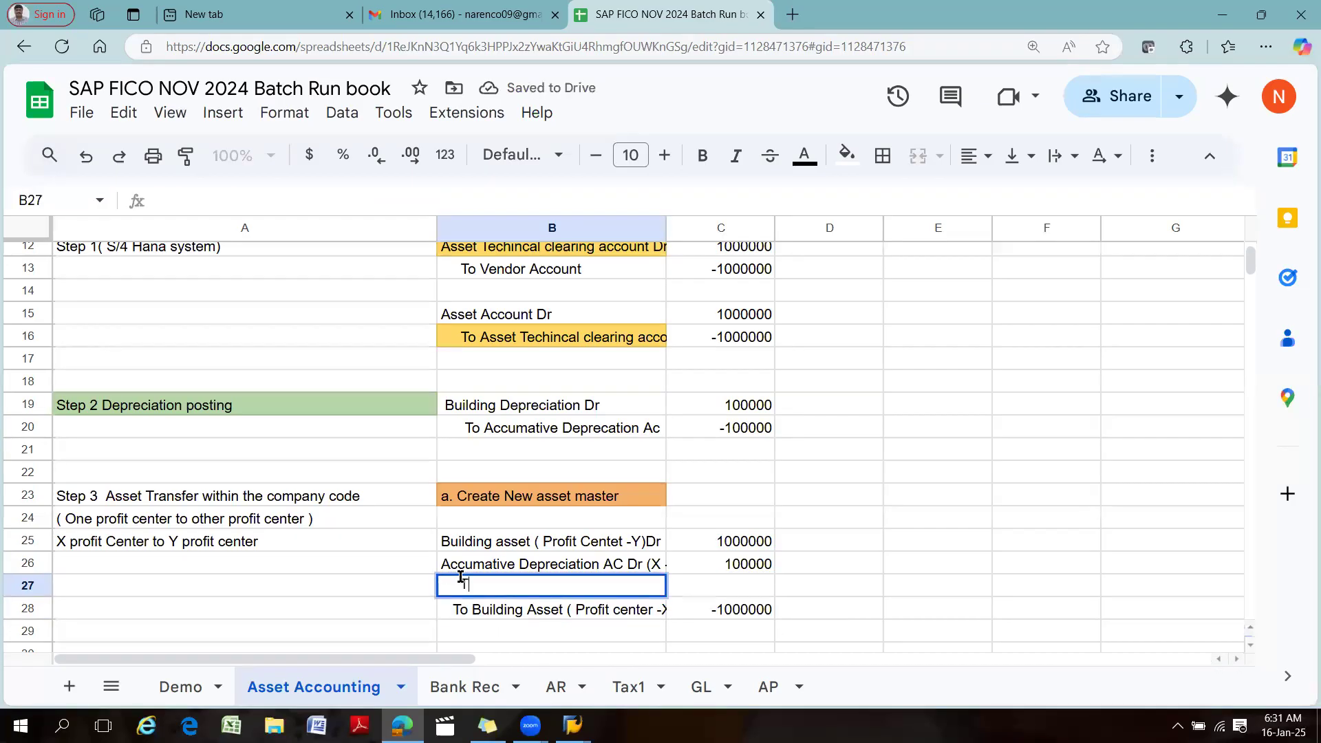
type("unt ")
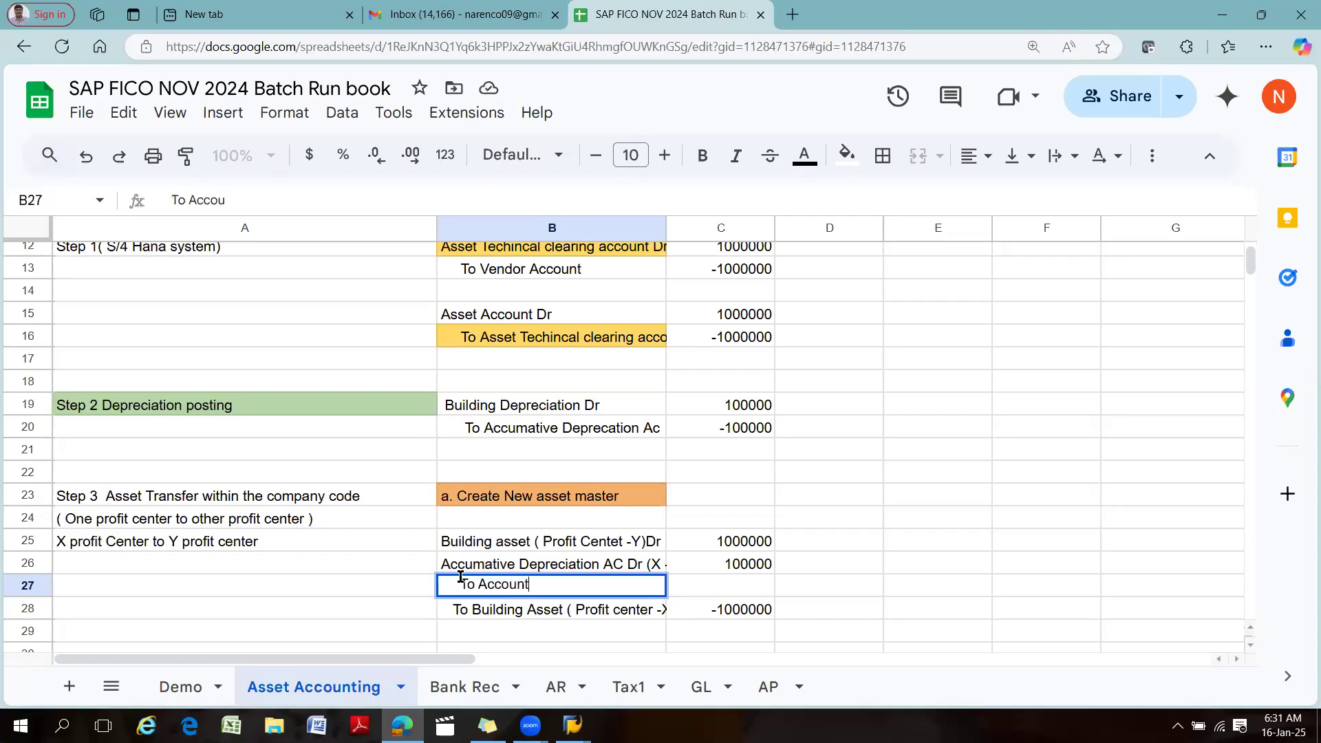
type("Depreca")
key("BackSpace")
key("BackSpace")
type("c")
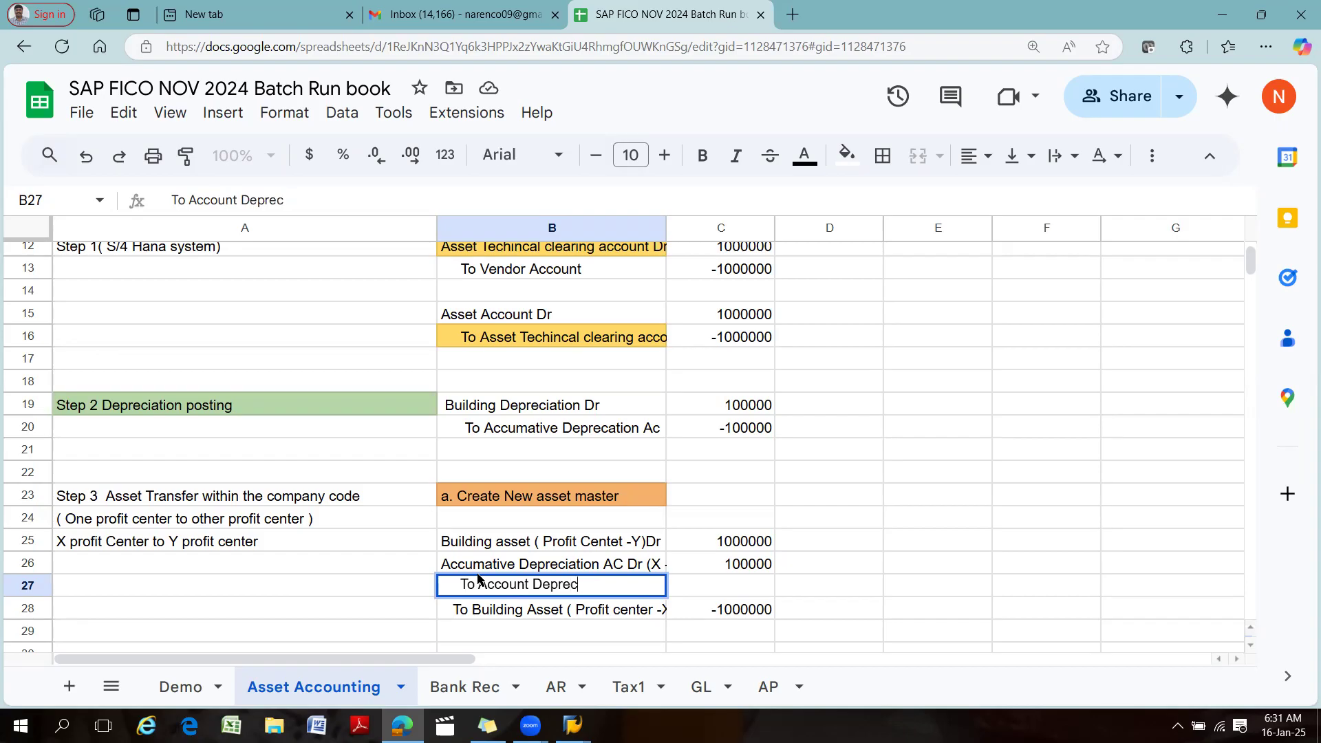
type("iation Ac ( Y profit center")
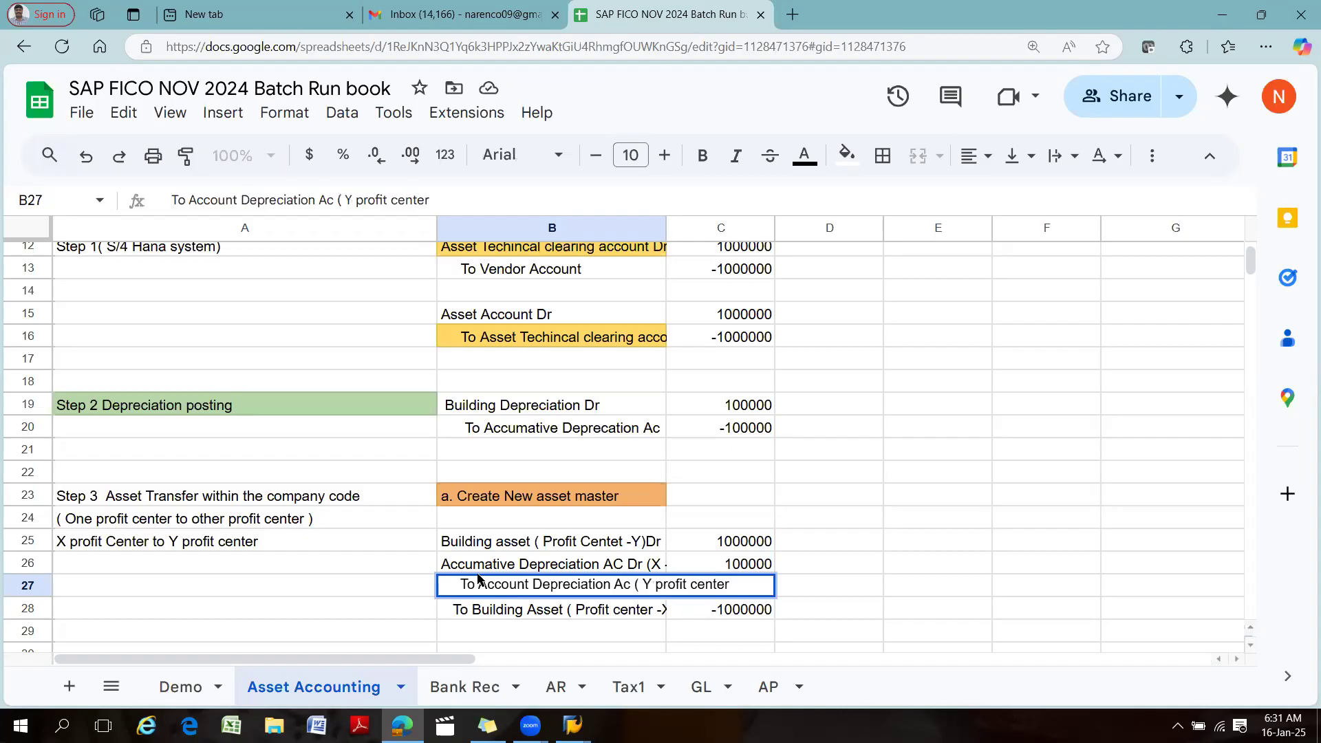
type(")")
key("Tab")
type("00000")
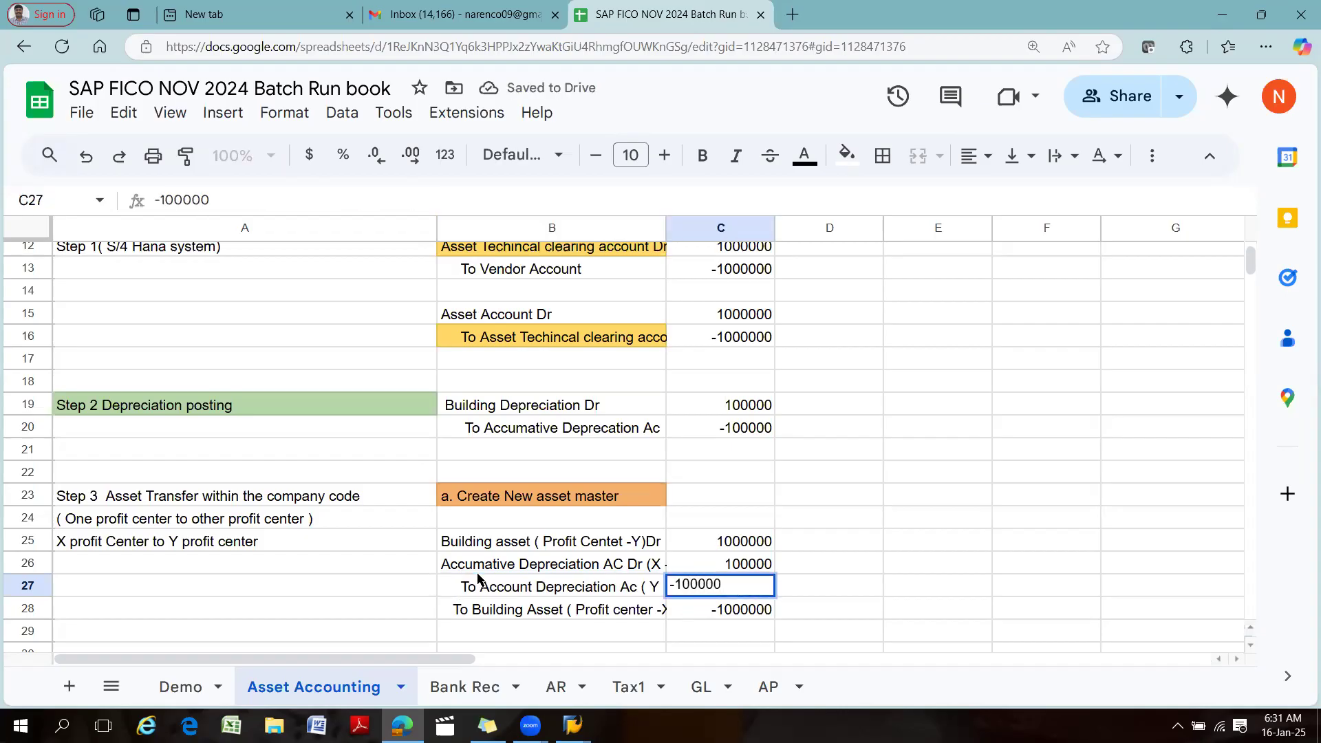
key("Tab")
key("Tab")
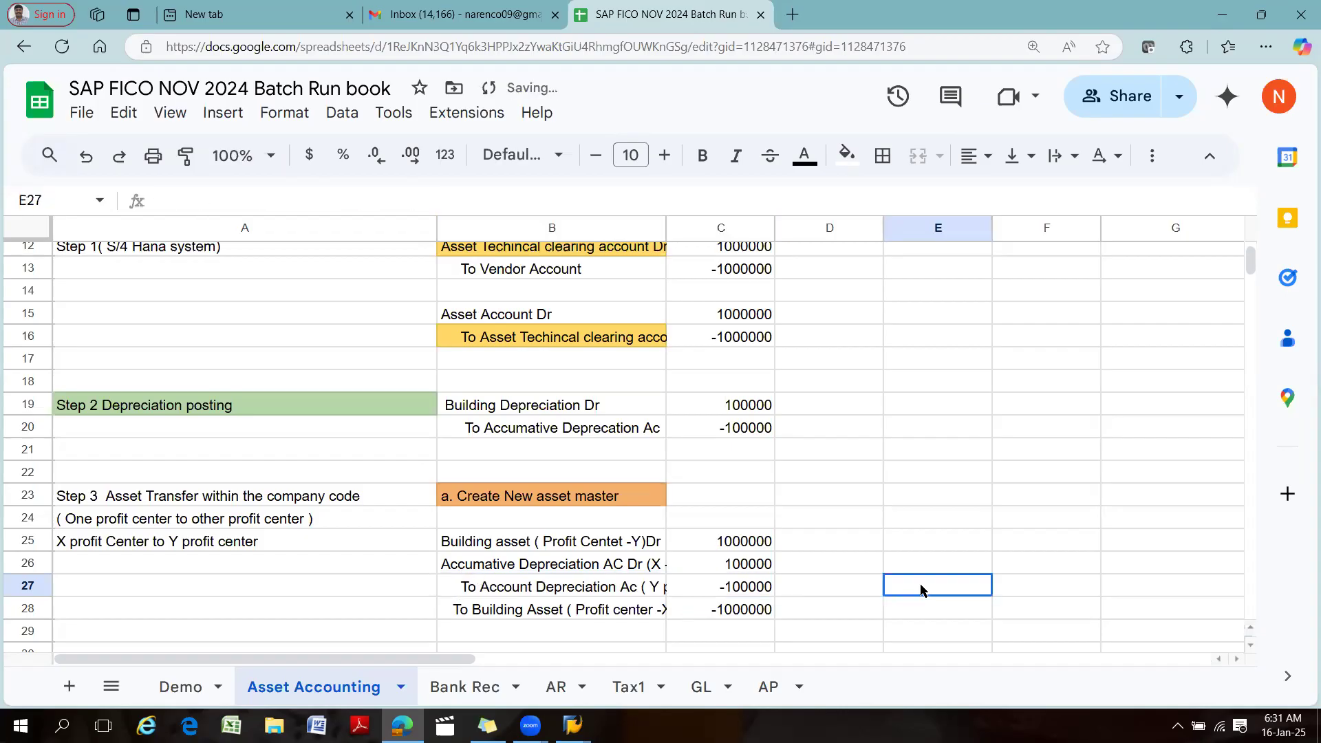
Auto-fit the width of column B to its longest journal line.
double_click(667, 227)
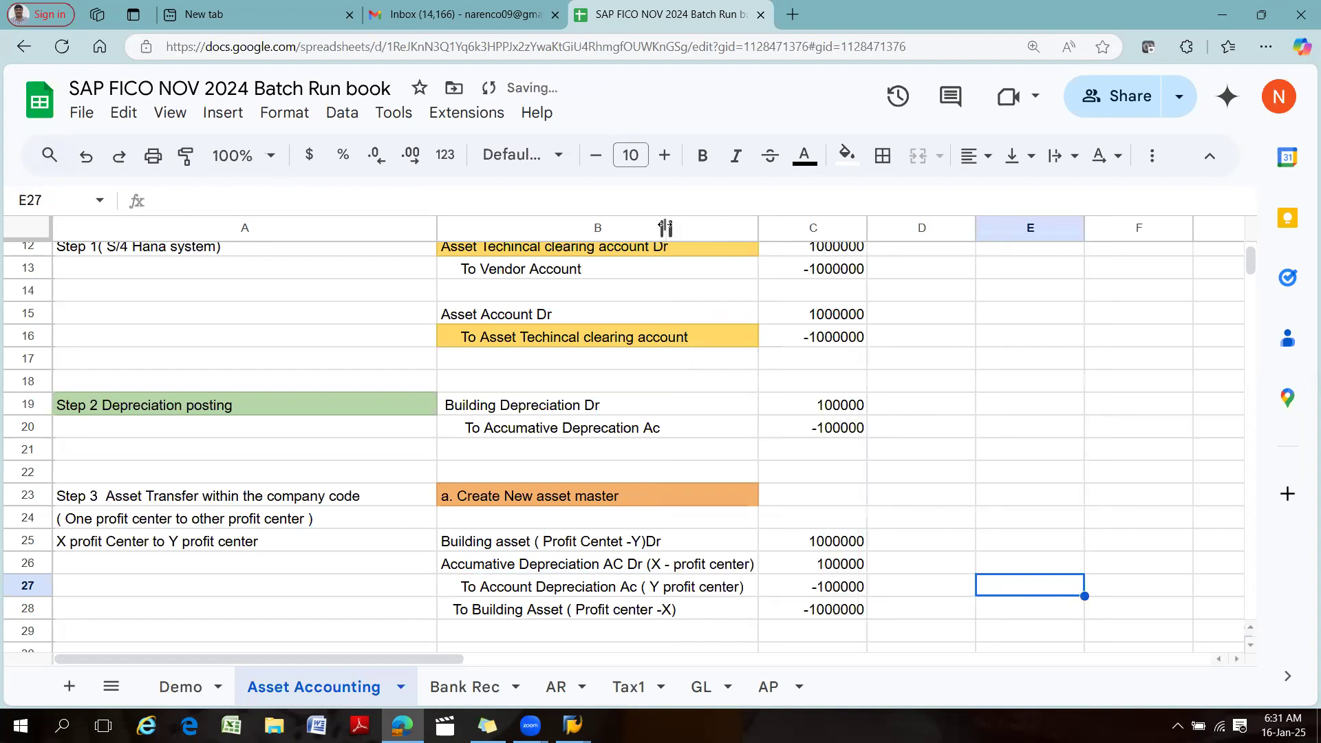
scroll(812, 475, "down", 1)
left_click(771, 523)
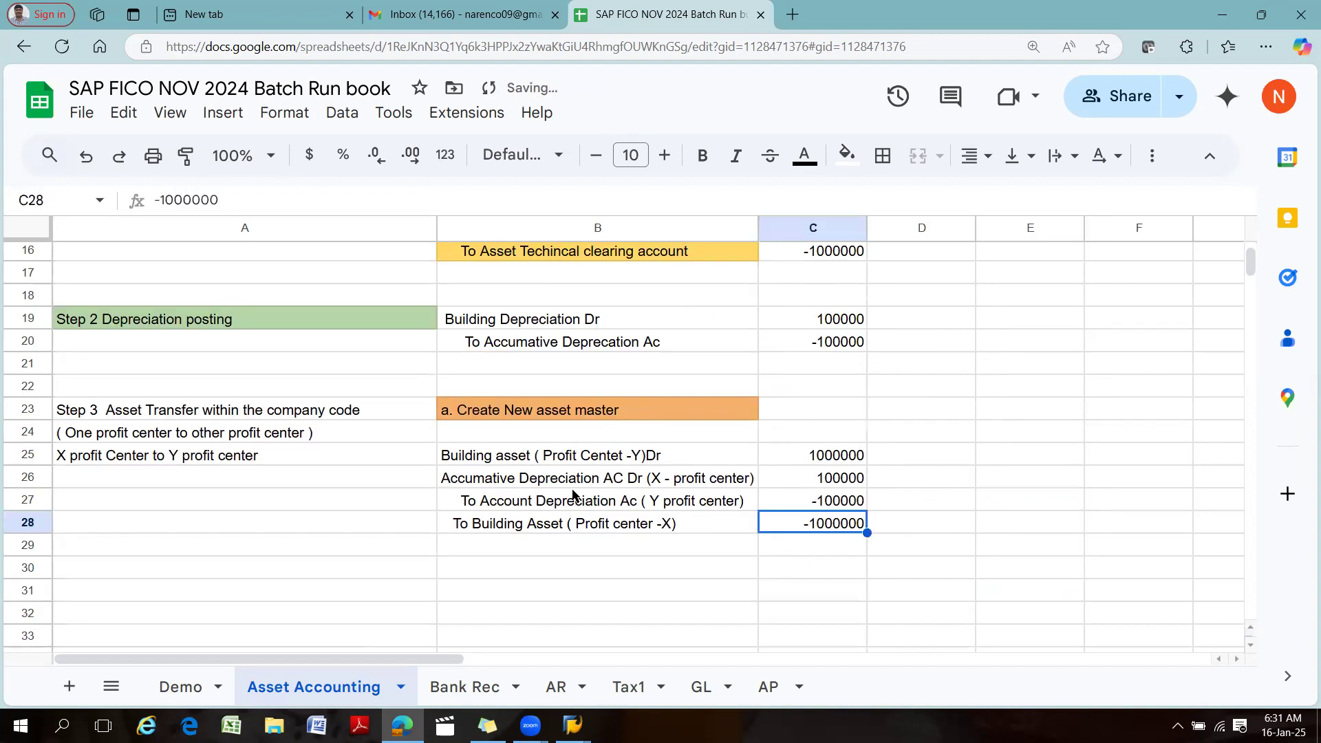
left_click(530, 460)
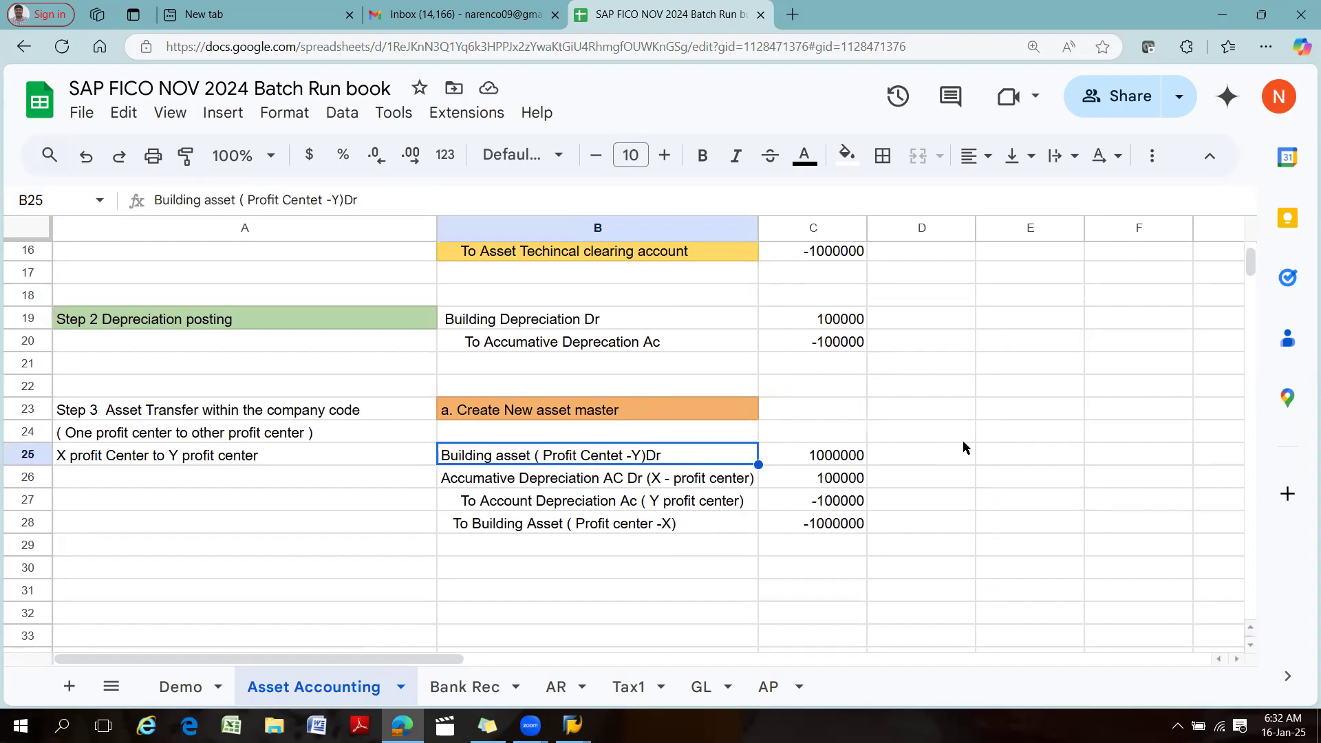
Label the profit center Y debit line "Reciver" in D25 and the profit center X credit line "losser" in D28.
left_click(925, 462)
type("Rec")
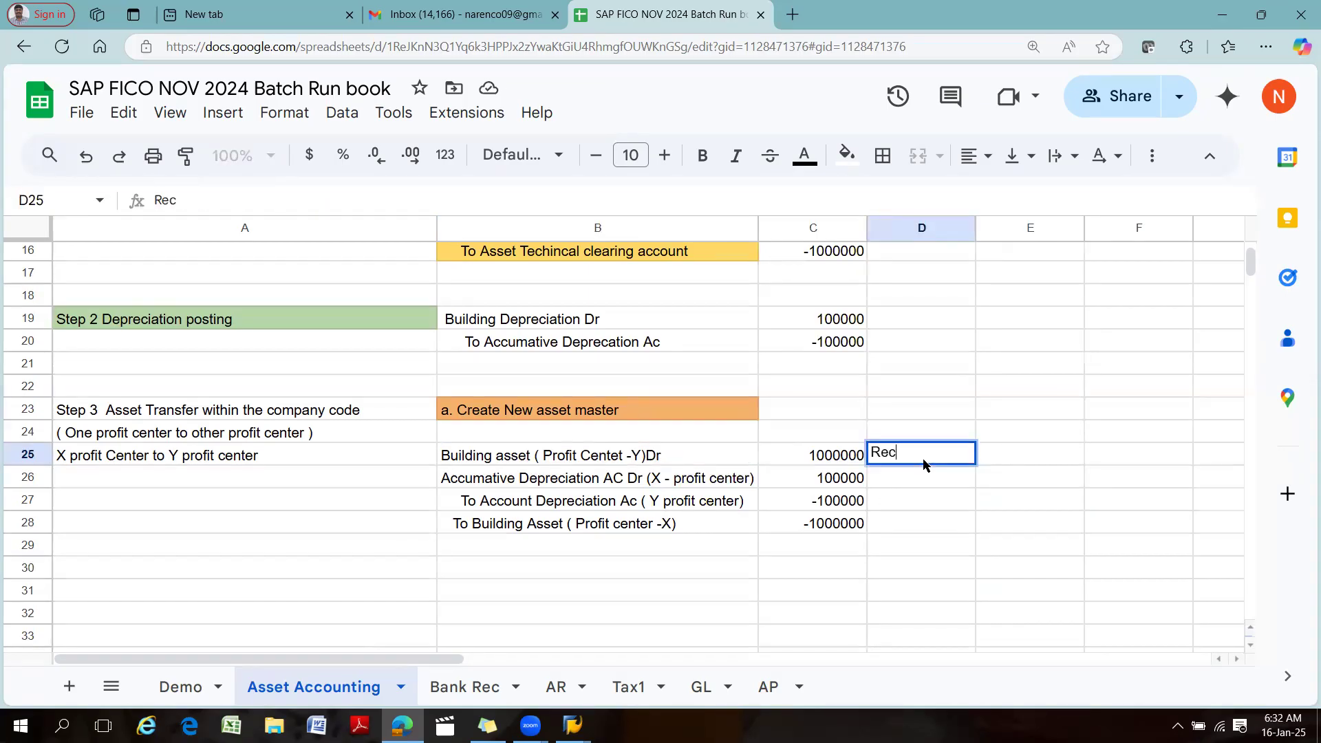
key("BackSpace")
type("civer")
left_click(895, 525)
type("losser")
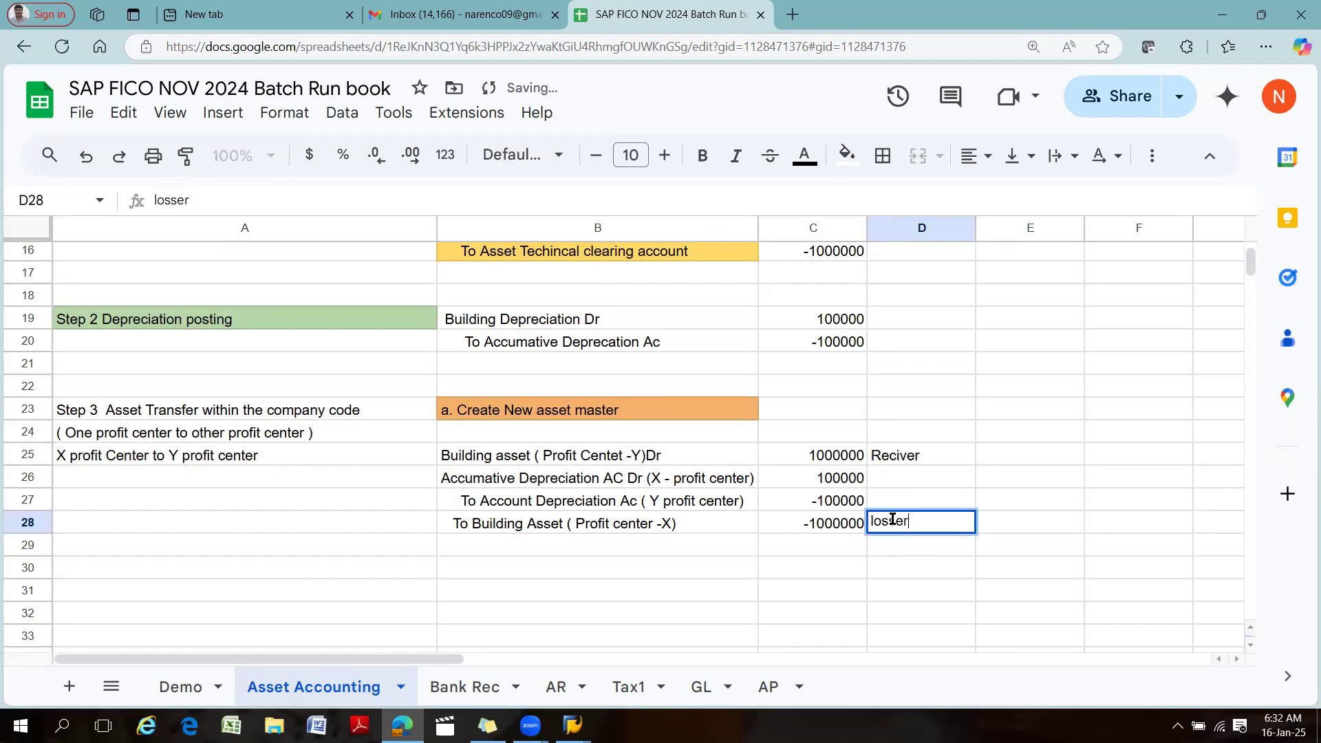
left_click(1005, 591)
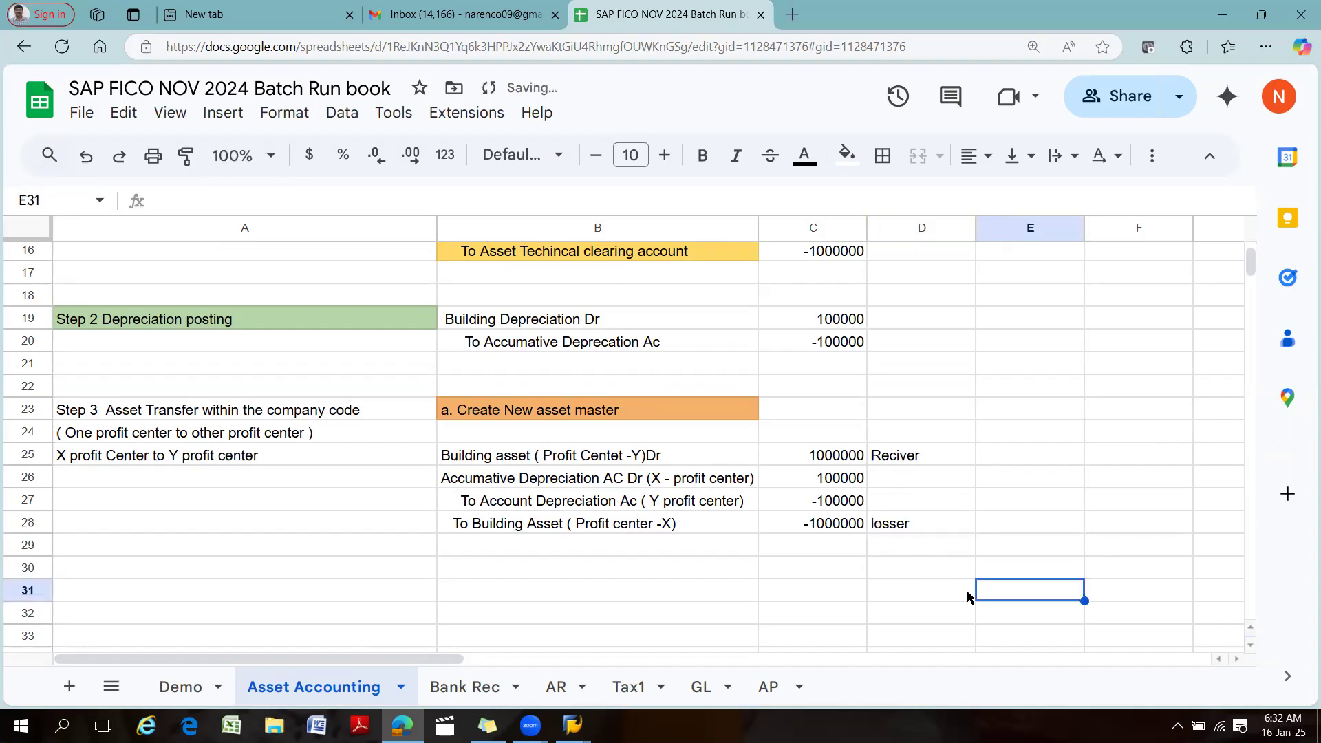
left_click(902, 460)
left_click(902, 530)
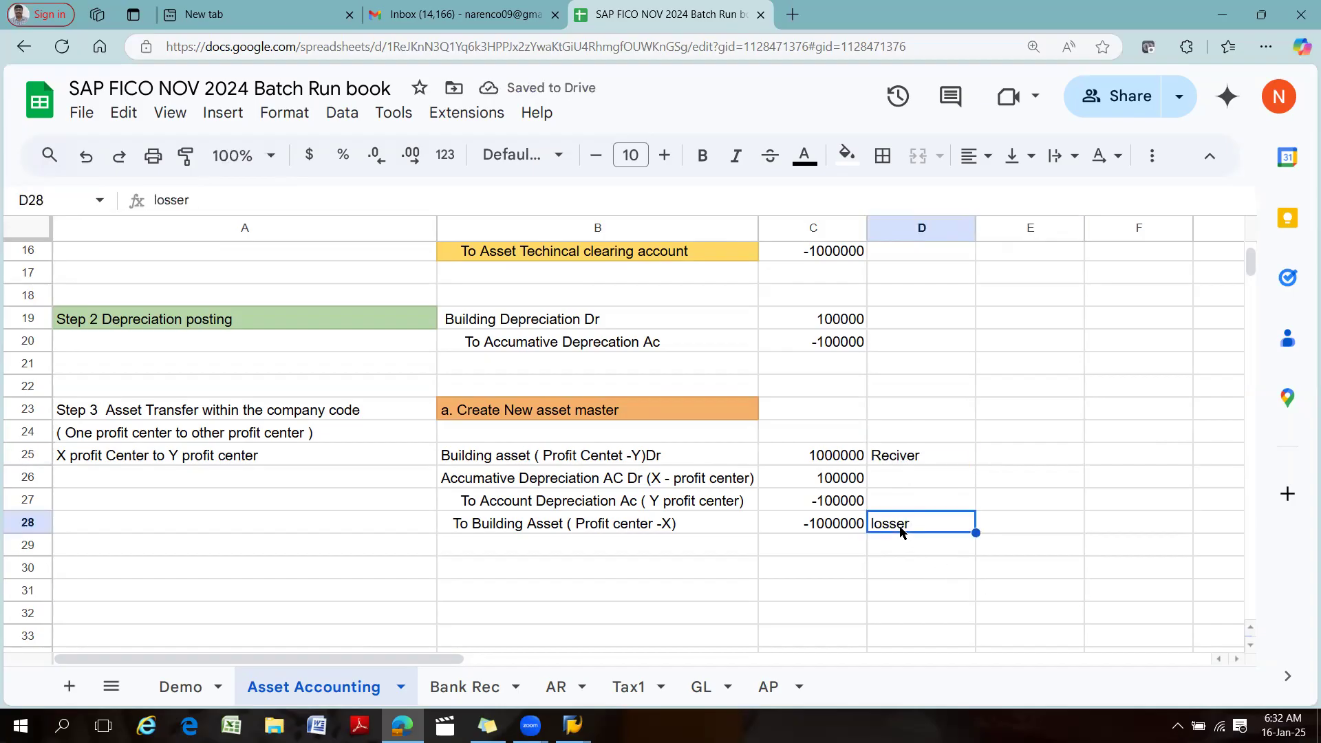
left_click(575, 464)
left_click(820, 460)
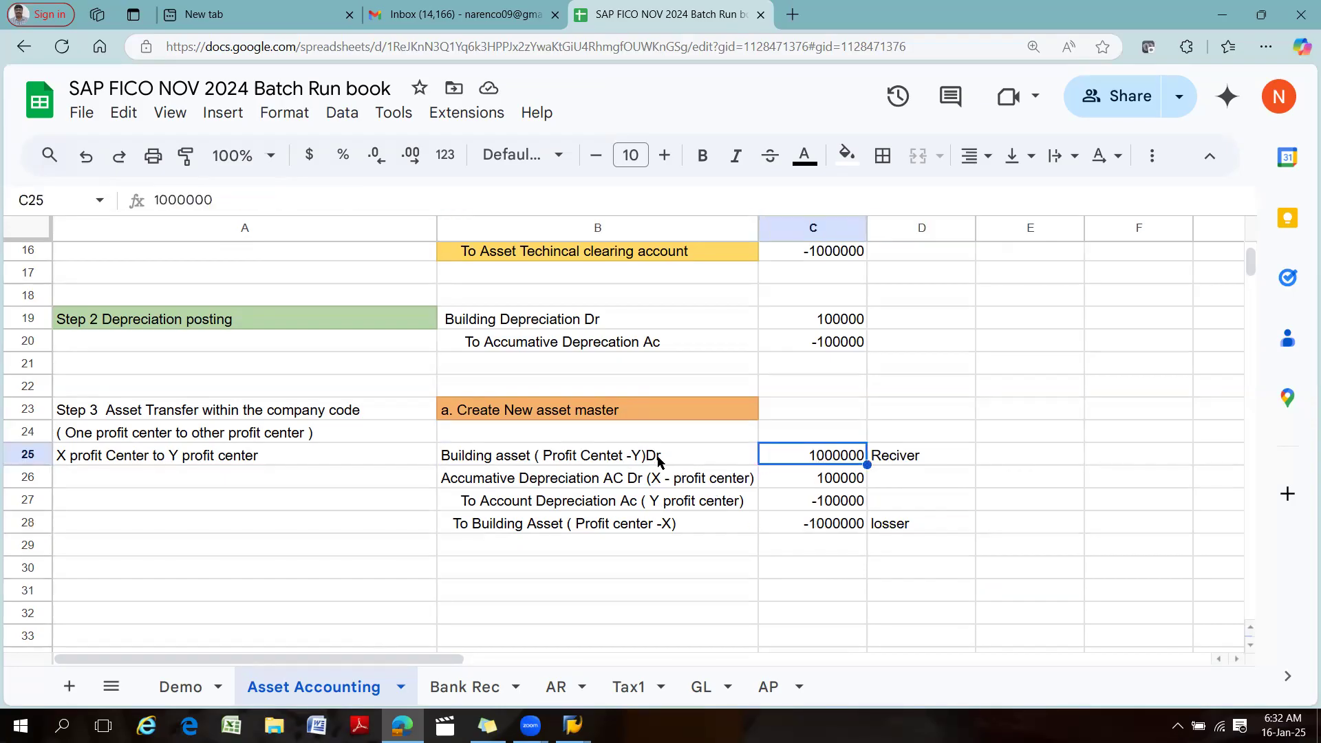
left_click(852, 348)
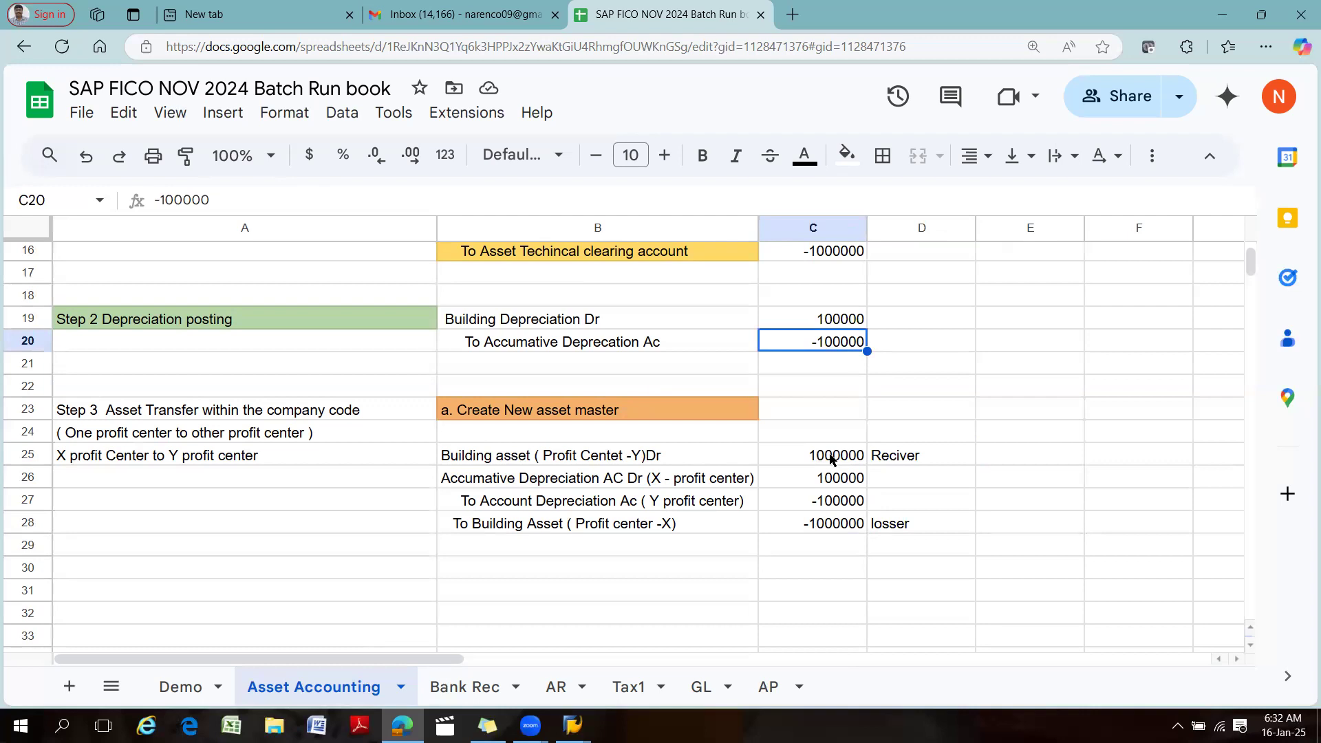
Indent the building asset credit line in B28 further to align it with the credit line above.
left_click(619, 527)
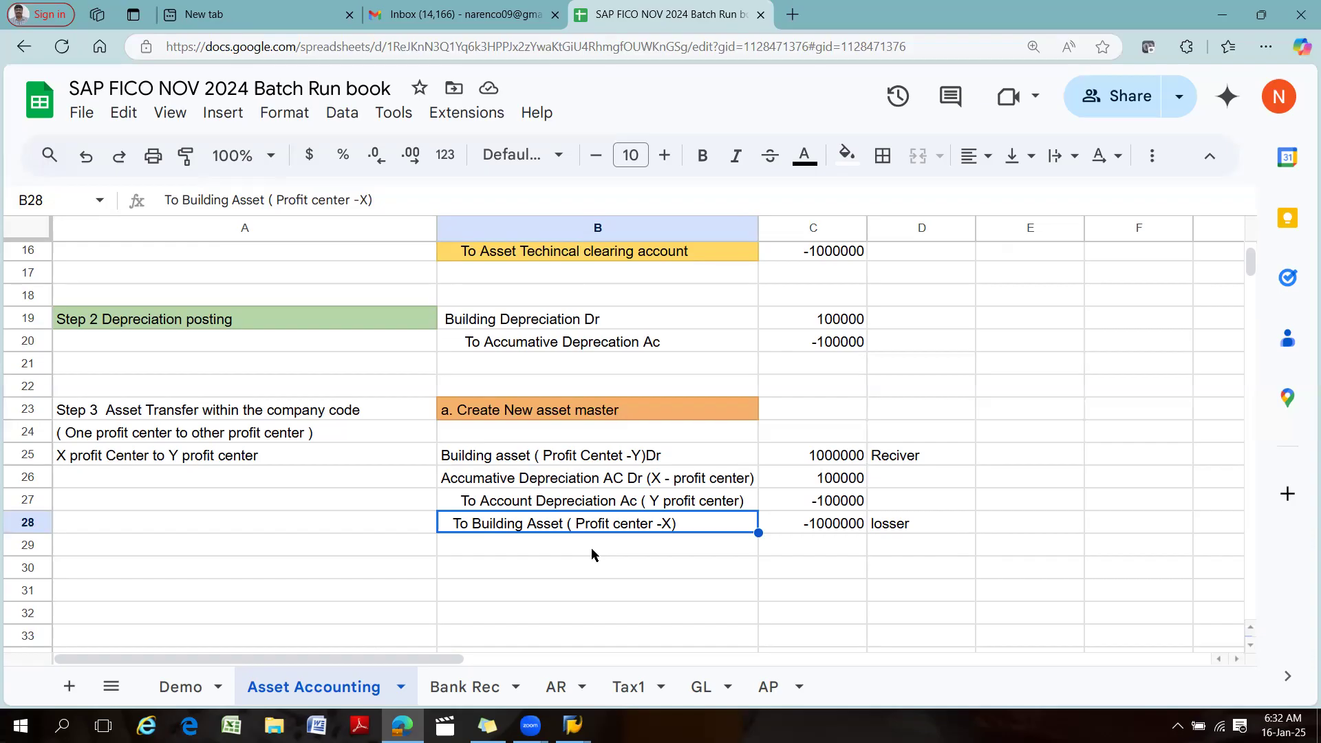
double_click(450, 525)
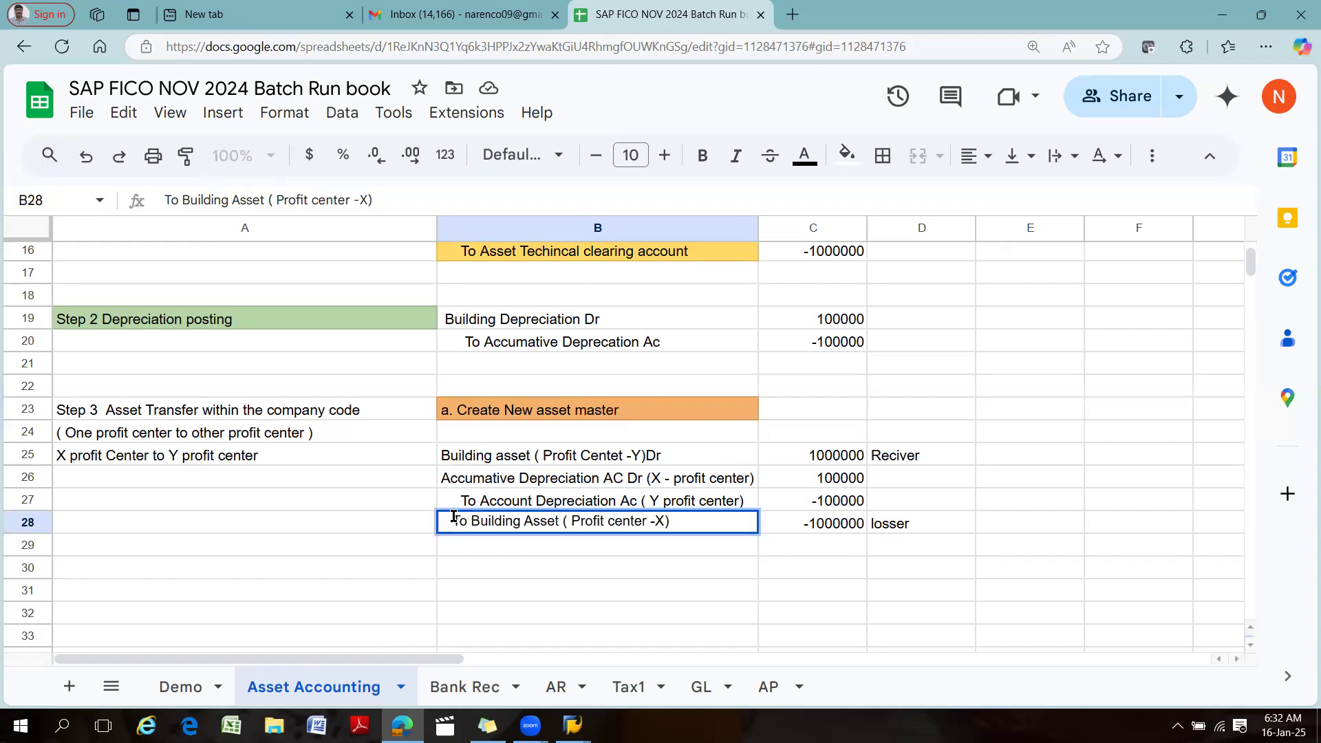
left_click(496, 522)
left_click(453, 519)
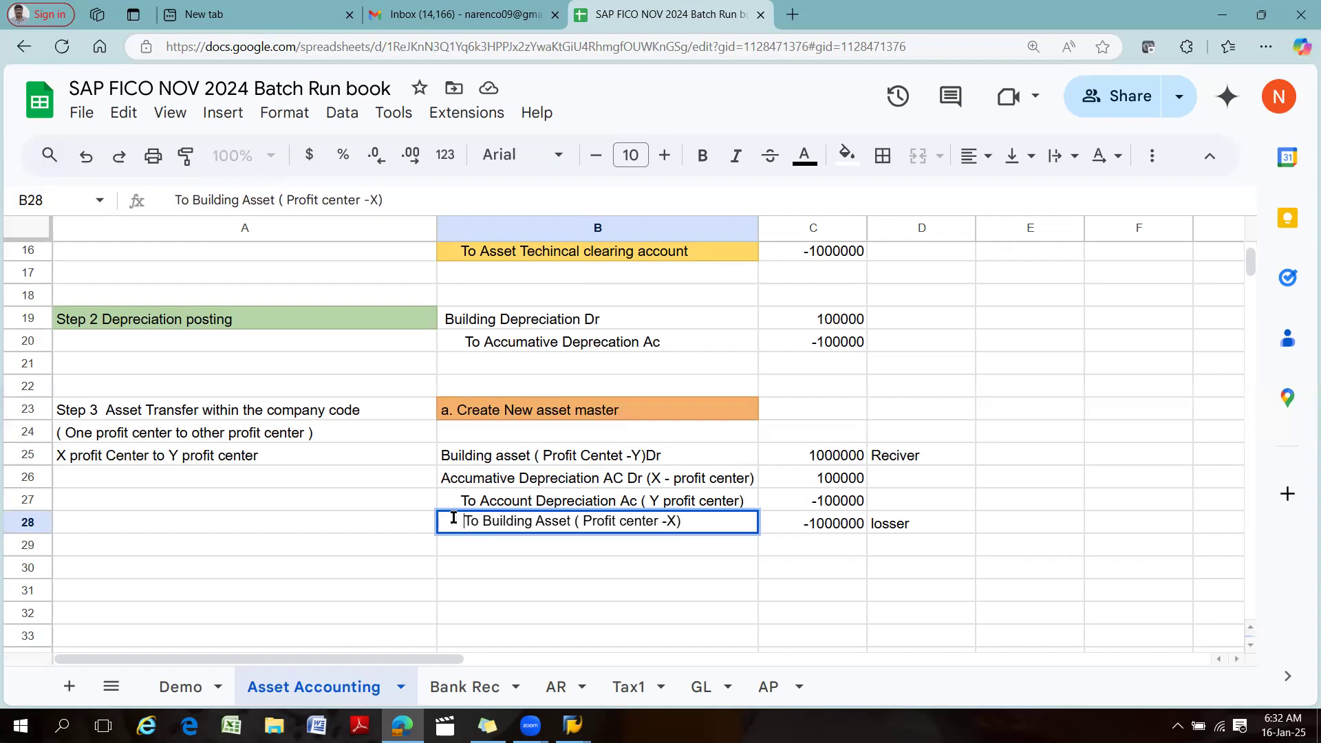
left_click(523, 610)
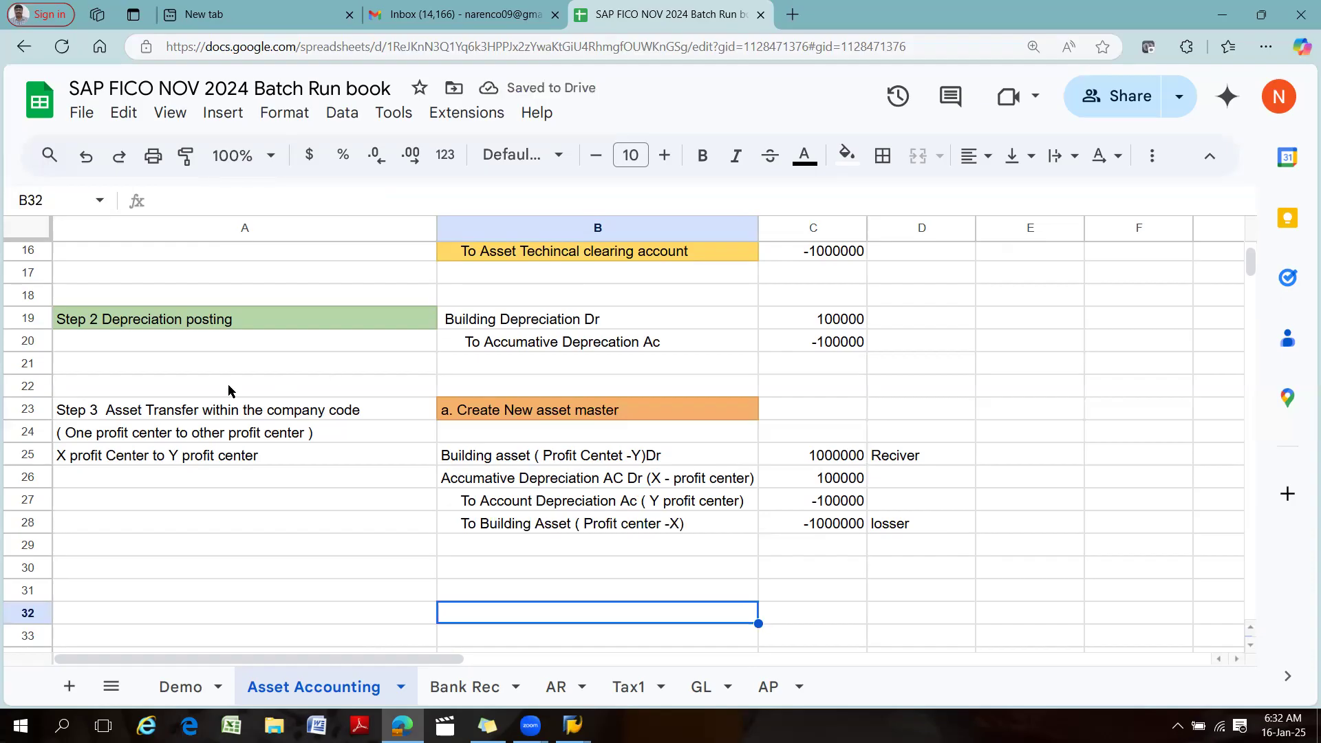
Fill the Step 3 asset transfer heading in A23 with a medium green, slightly darker than the Step 2 heading.
left_click(222, 413)
left_click(847, 155)
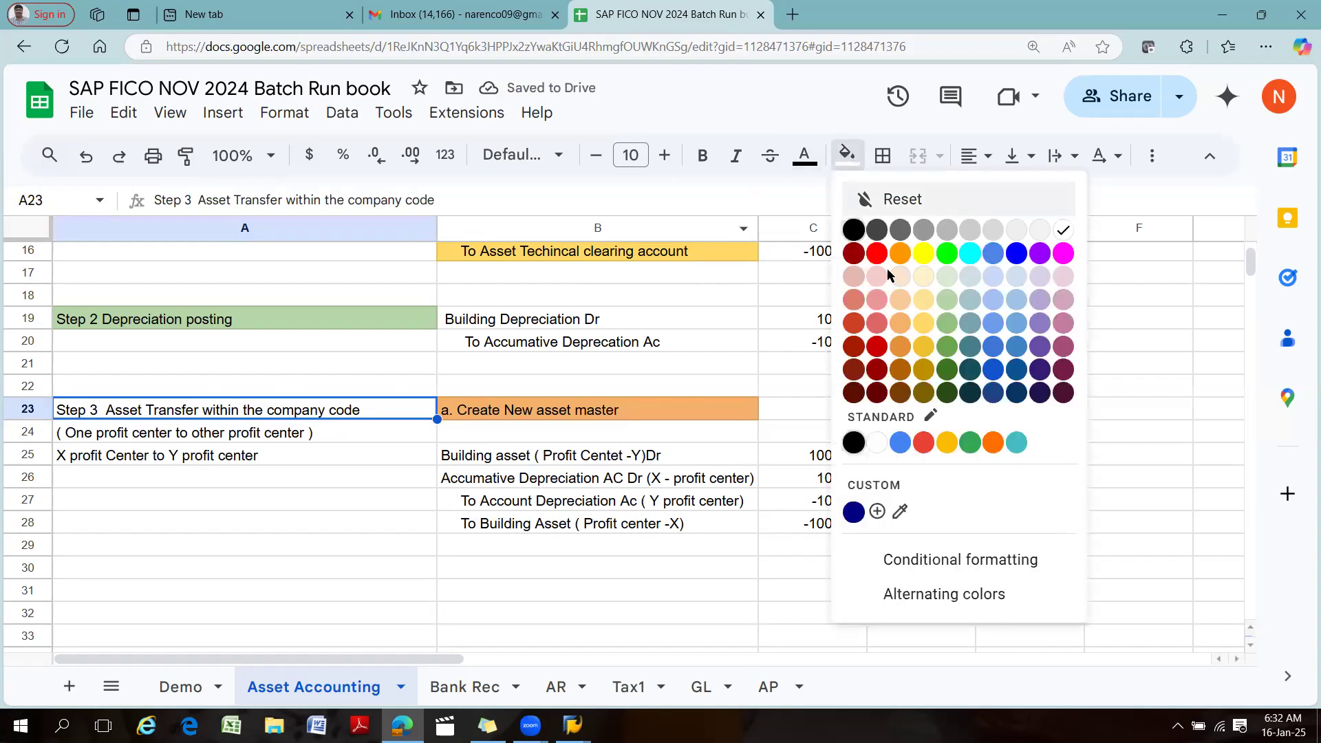
left_click(940, 326)
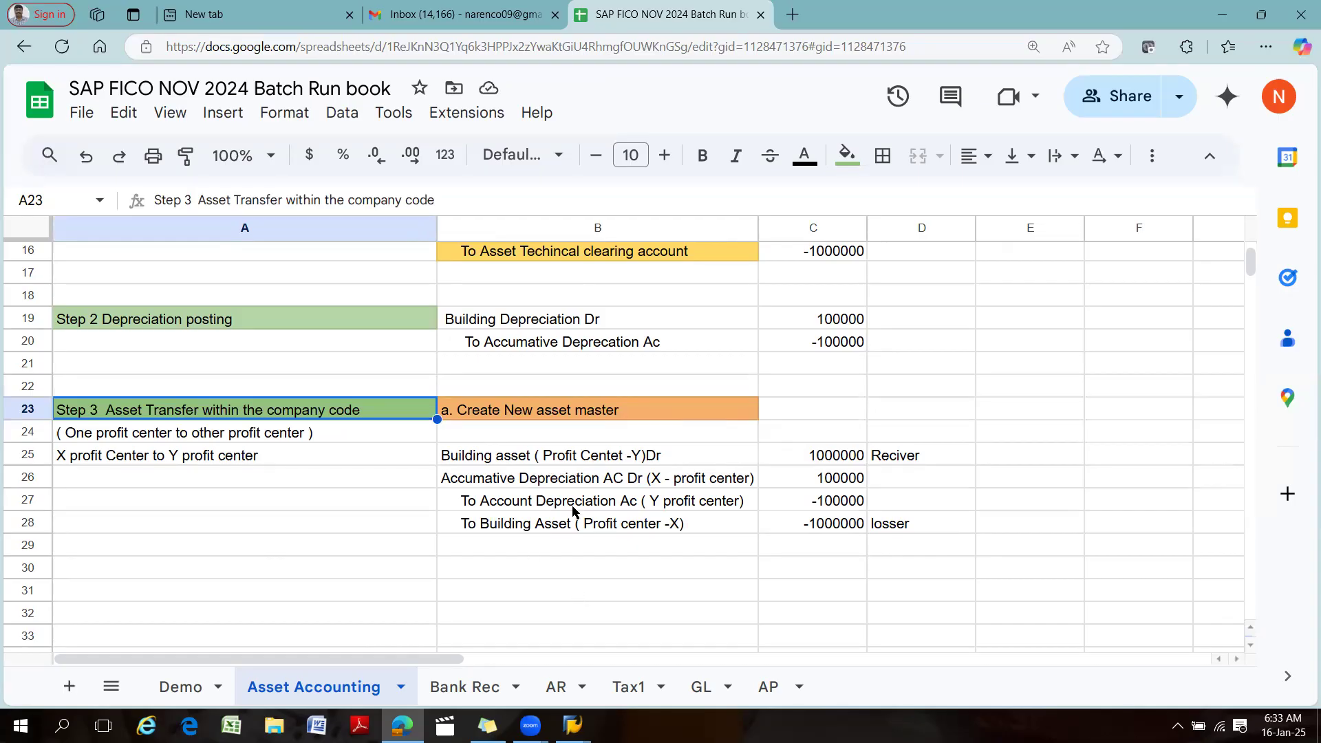
Enter the heading "Step 4 Asset Sales with Revenue ( 950000)" in A30.
left_click(79, 567)
type("St")
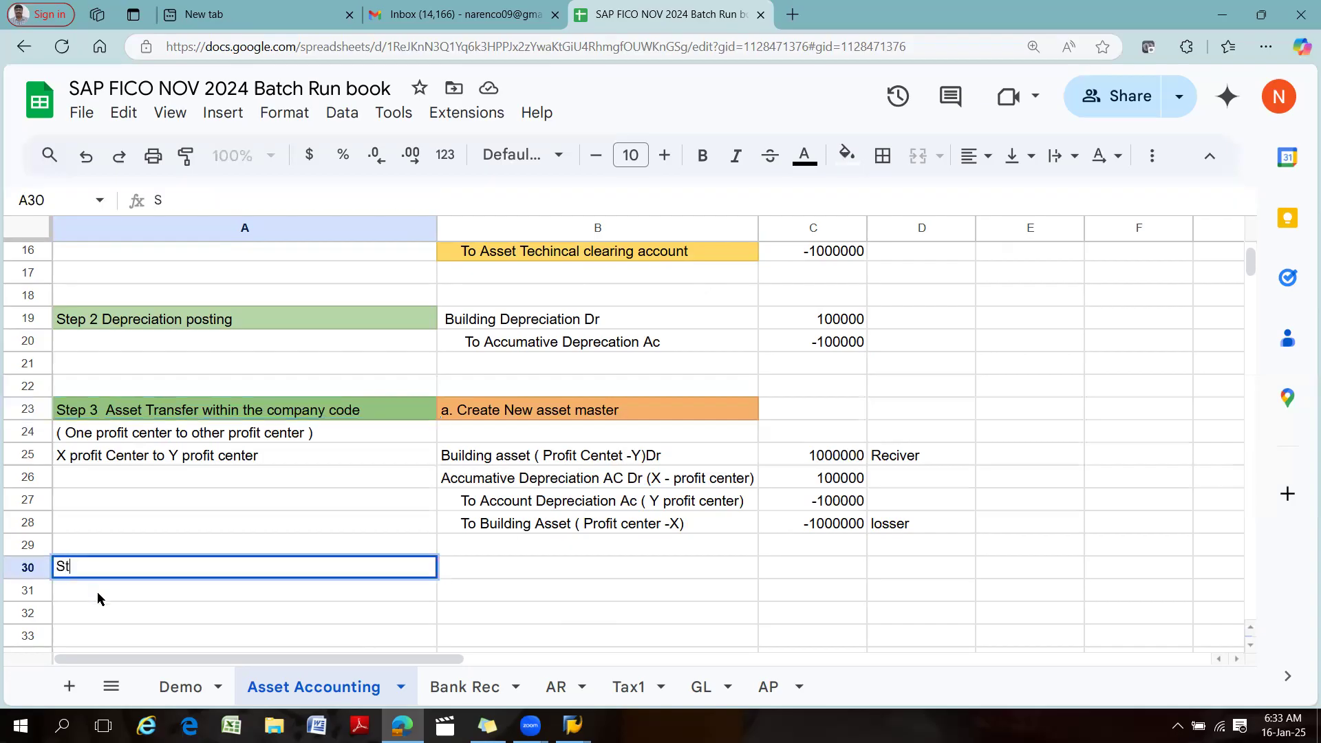
type("ep 4 Asset Sales with Revenu")
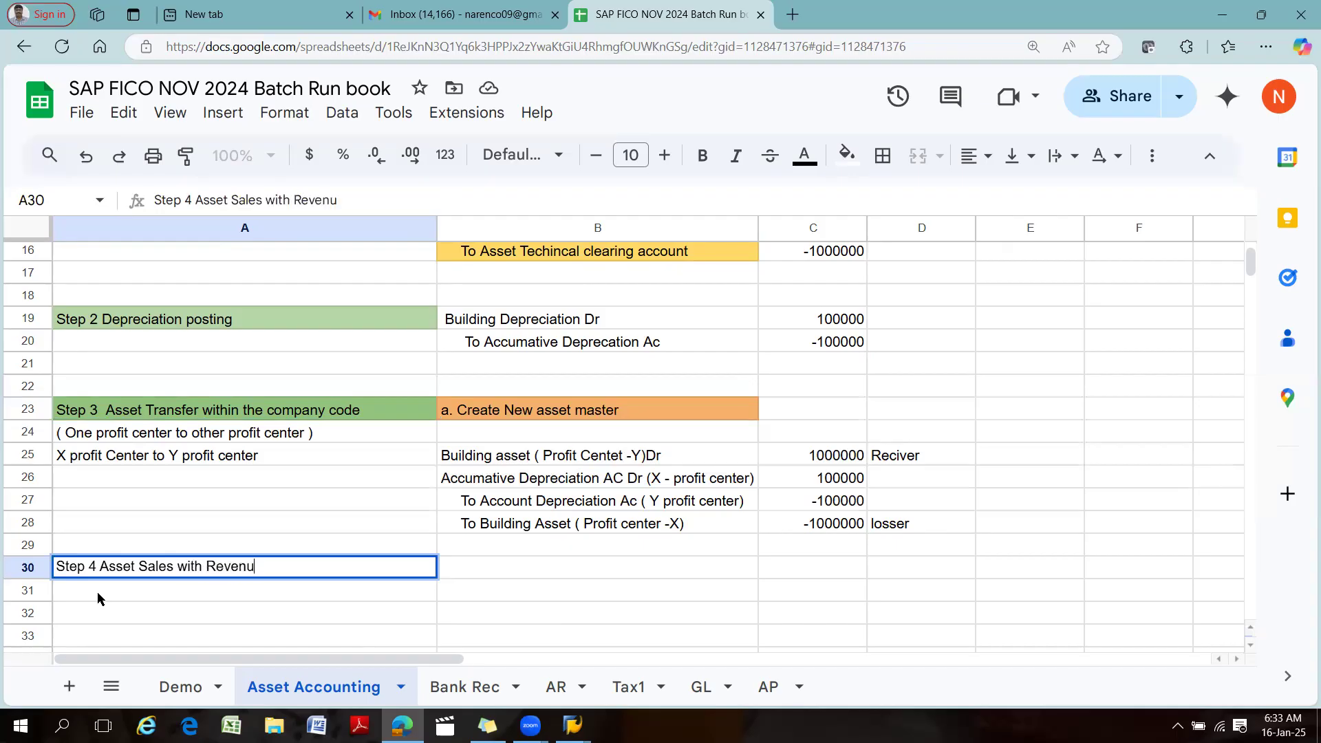
type("e ( 950000")
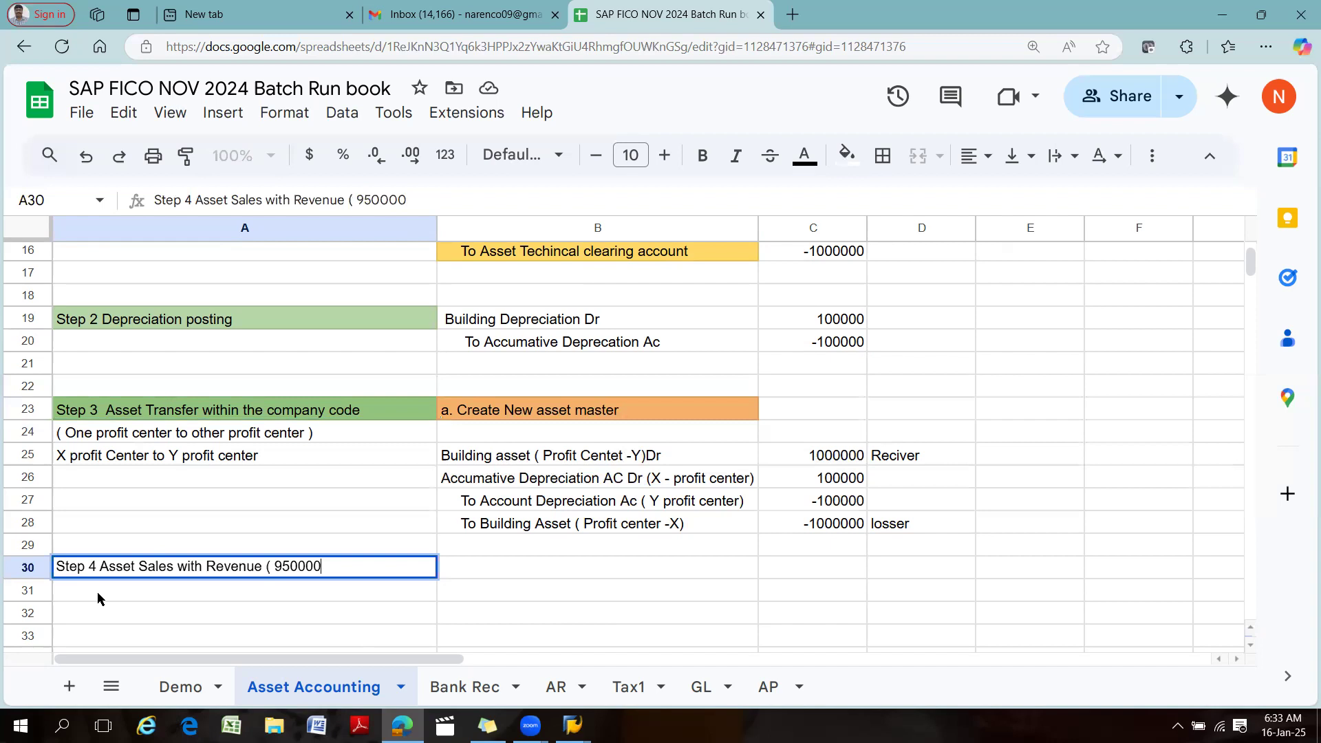
type(")")
left_click(162, 605)
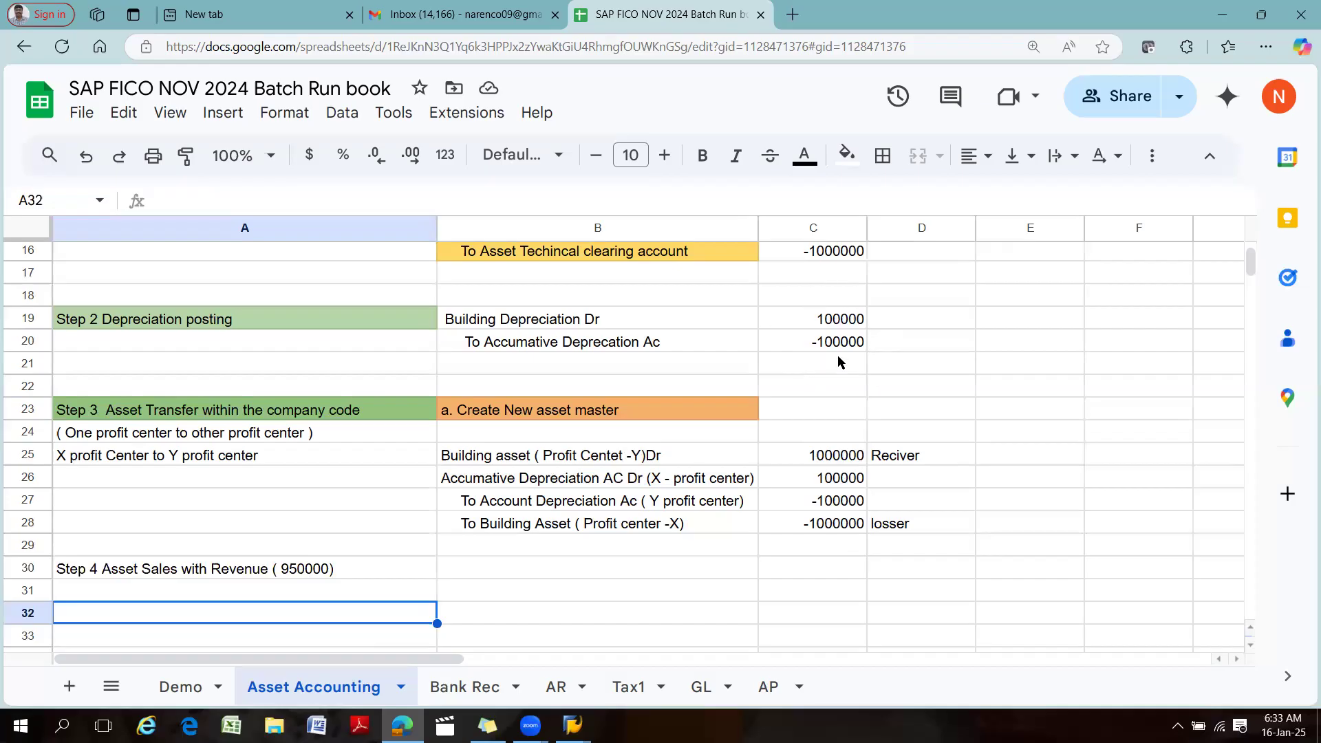
left_click(845, 327)
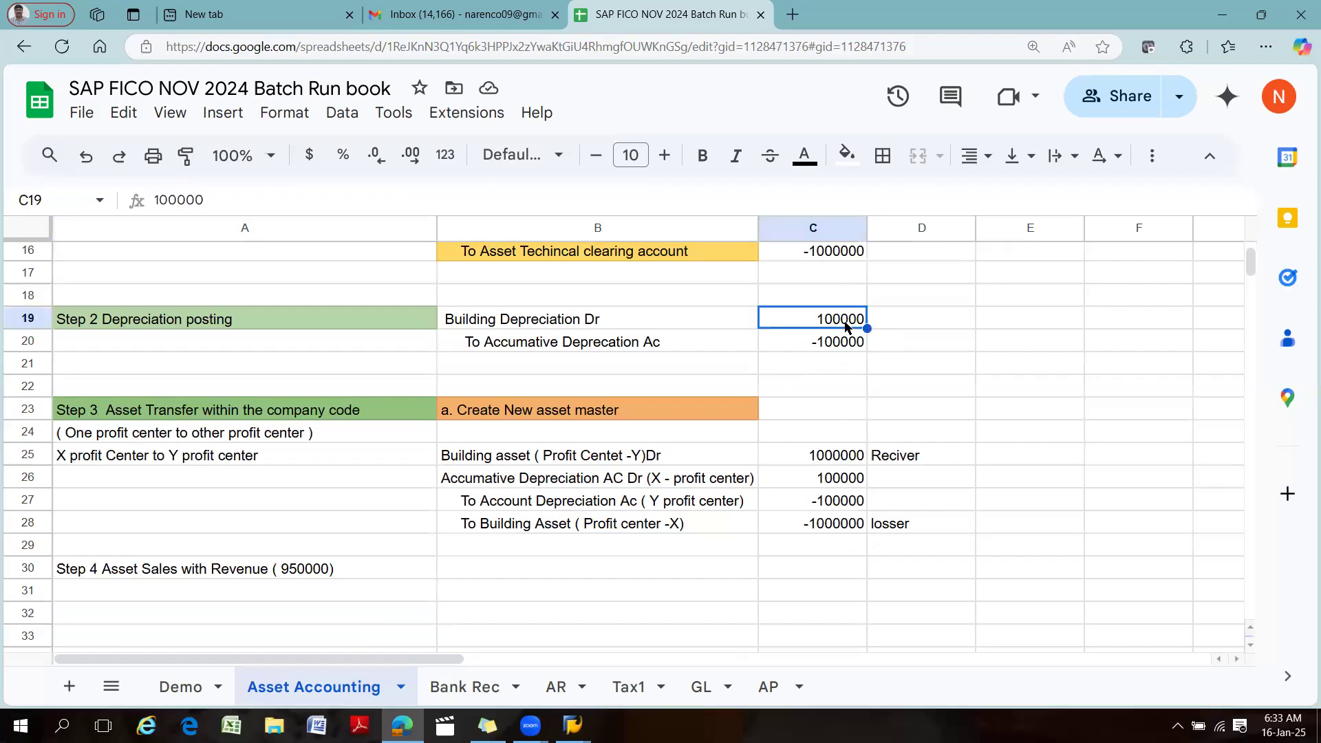
left_click(321, 572)
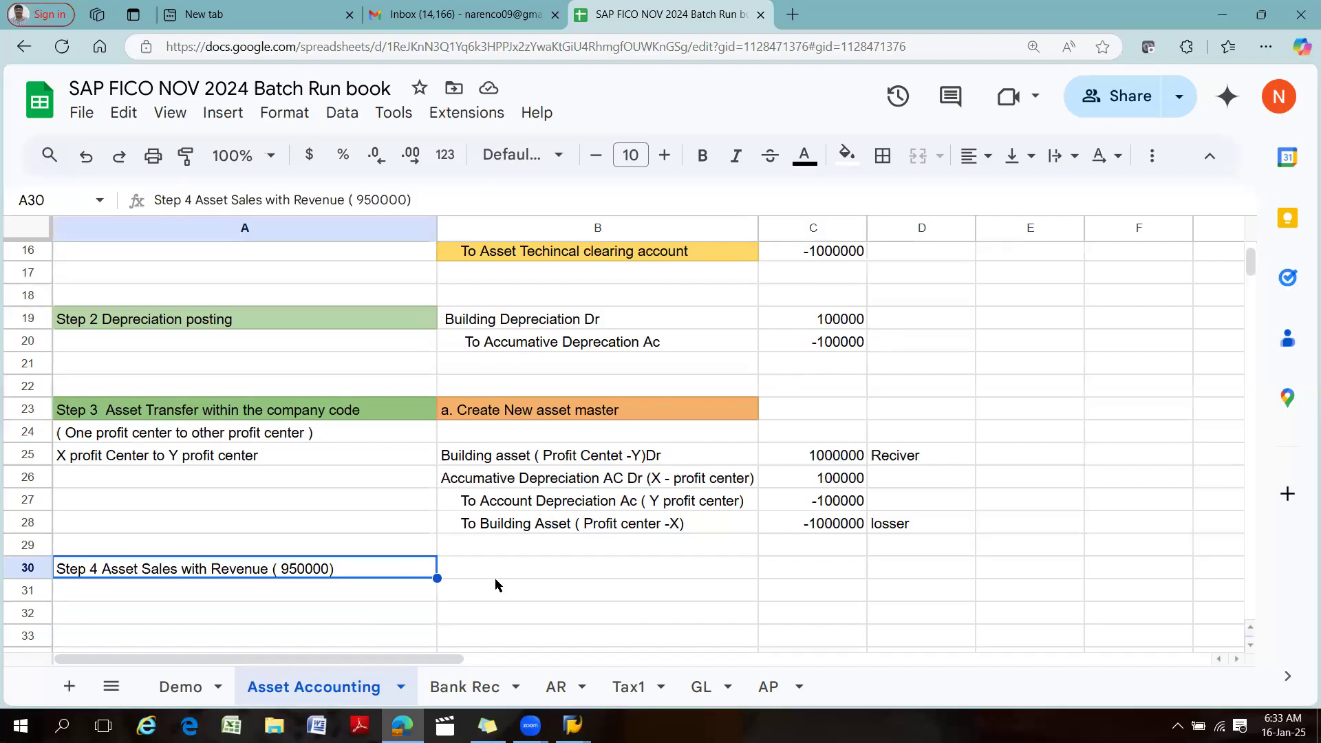
Reword the Step 4 heading in A30 to "Step 4 Asset Sales with Customer 950000".
double_click(269, 567)
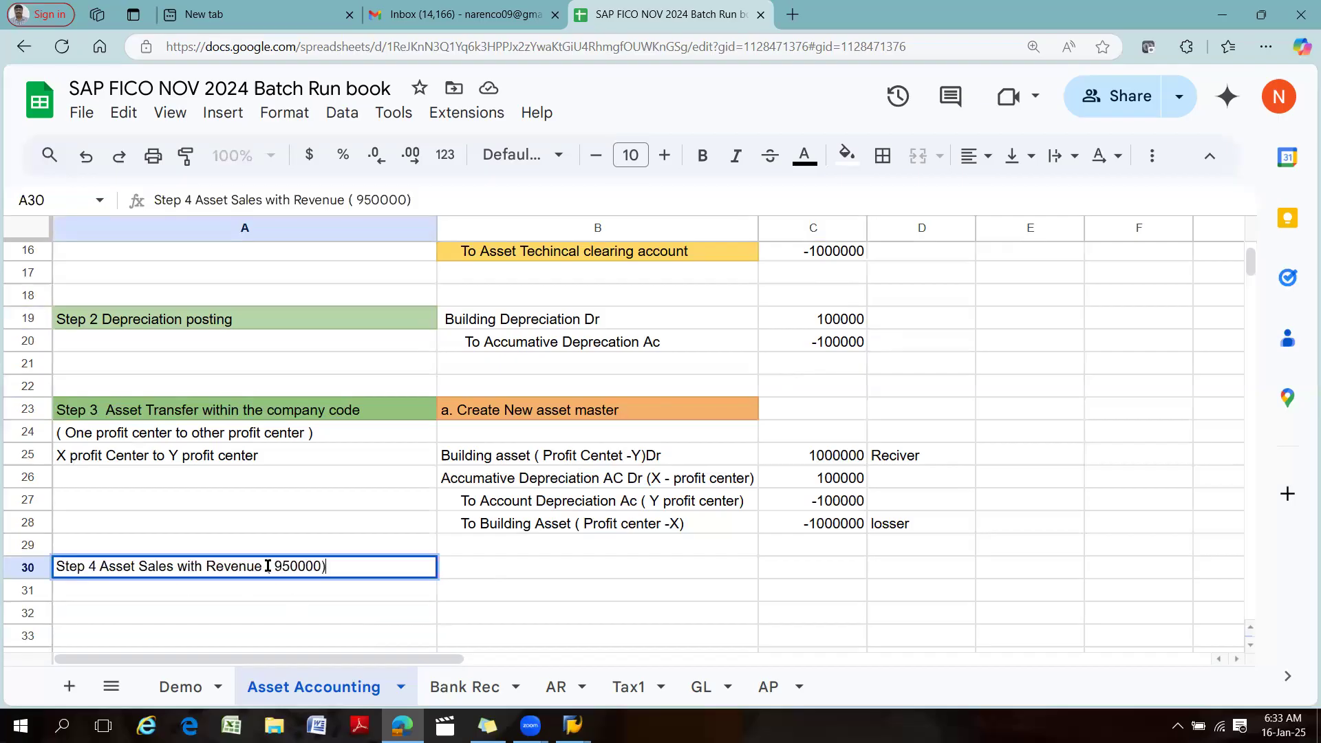
key("BackSpace")
key("BackSpace")
key("BackSpace")
key("BackSpace")
key("BackSpace")
key("BackSpace")
key("BackSpace")
key("BackSpace")
key("BackSpace")
key("BackSpace")
key("BackSpace")
key("BackSpace")
key("BackSpace")
key("BackSpace")
key("BackSpace")
key("BackSpace")
key("BackSpace")
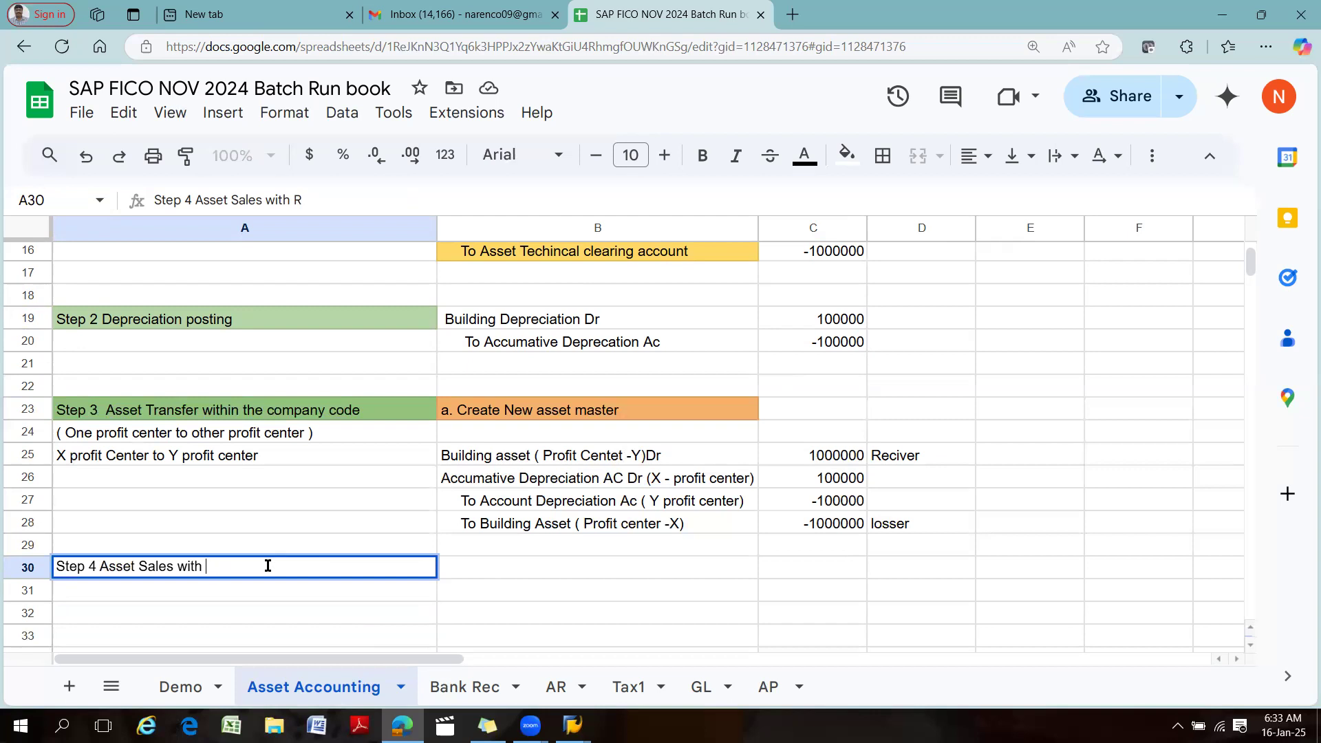
type("Customer  950000")
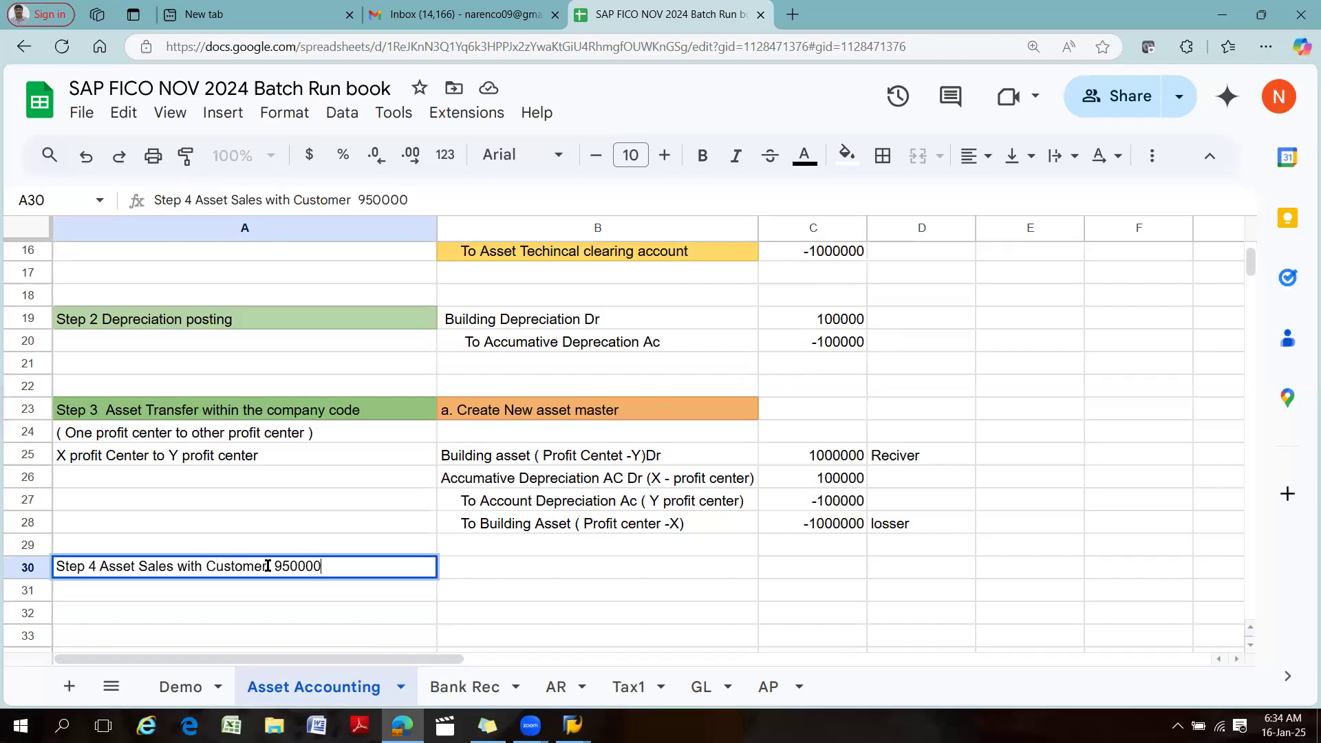
left_click(522, 576)
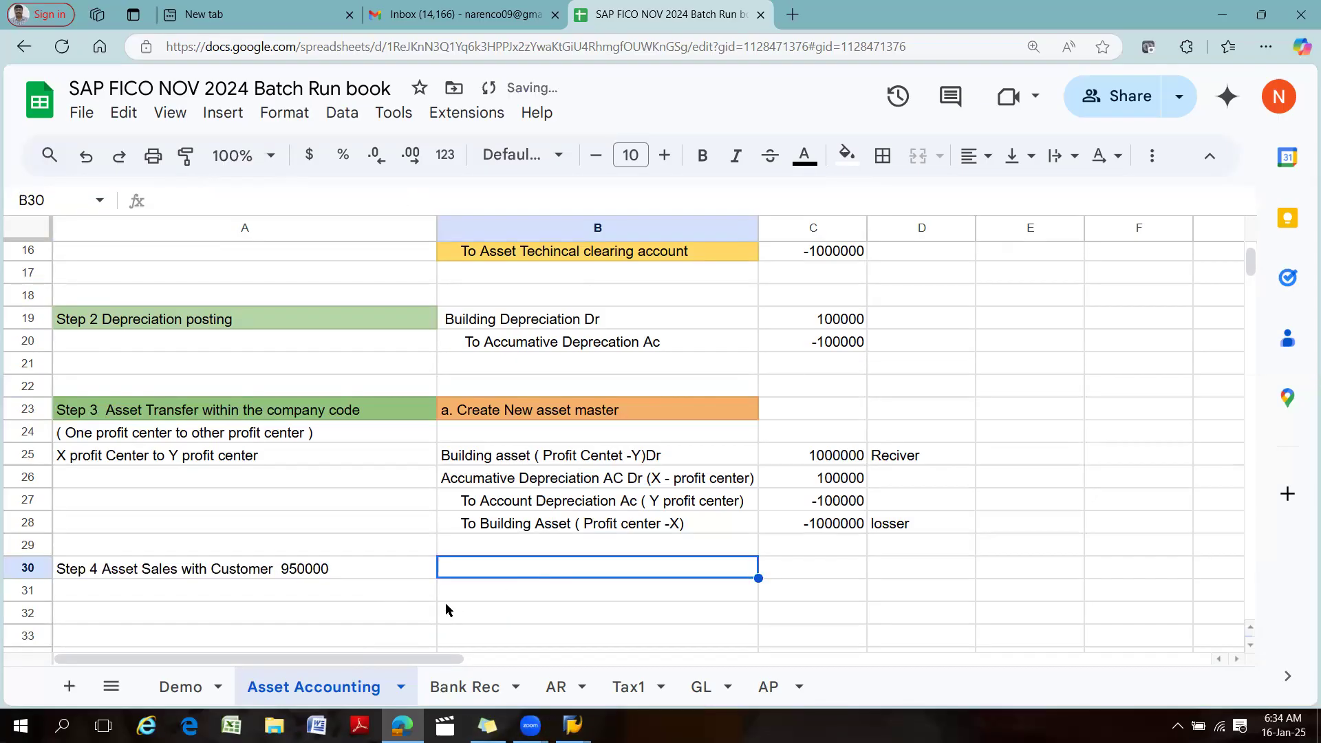
Fill the Step 4 heading in A30 with the same light green as the Step 2 heading.
left_click(280, 572)
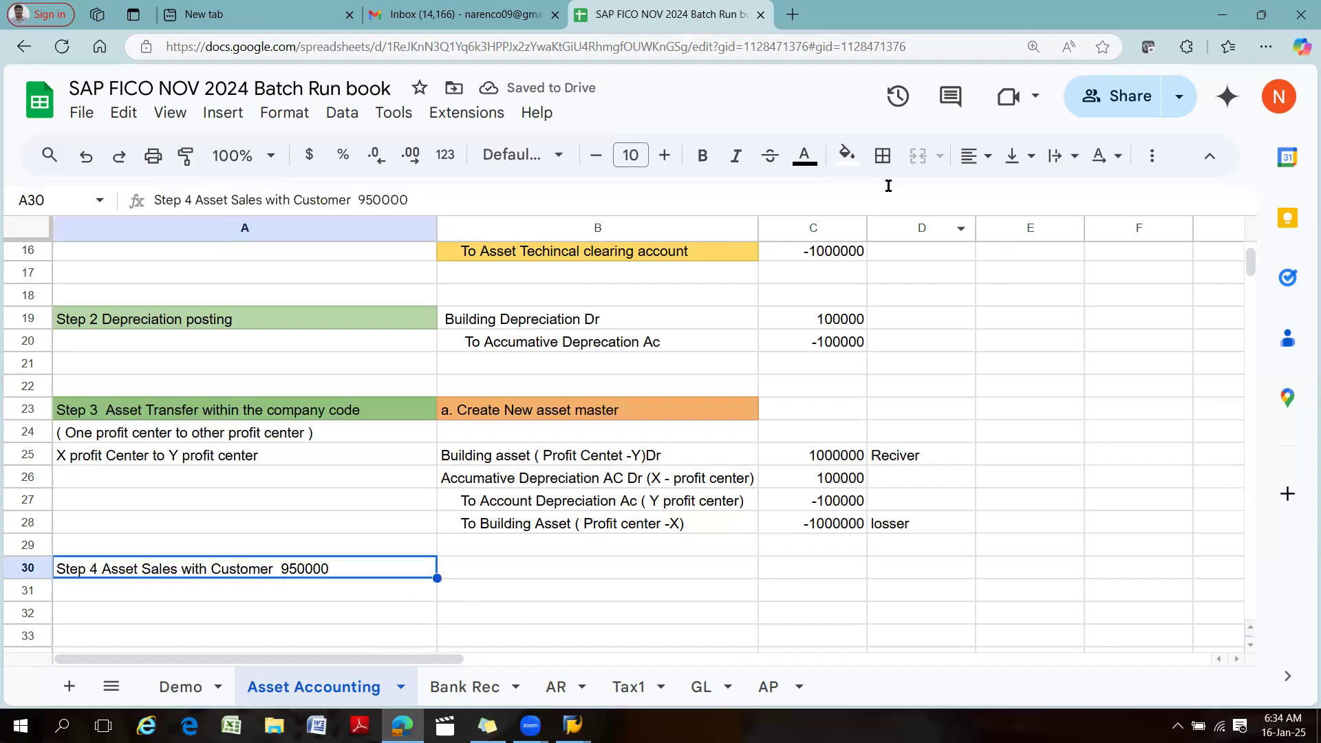
left_click(848, 157)
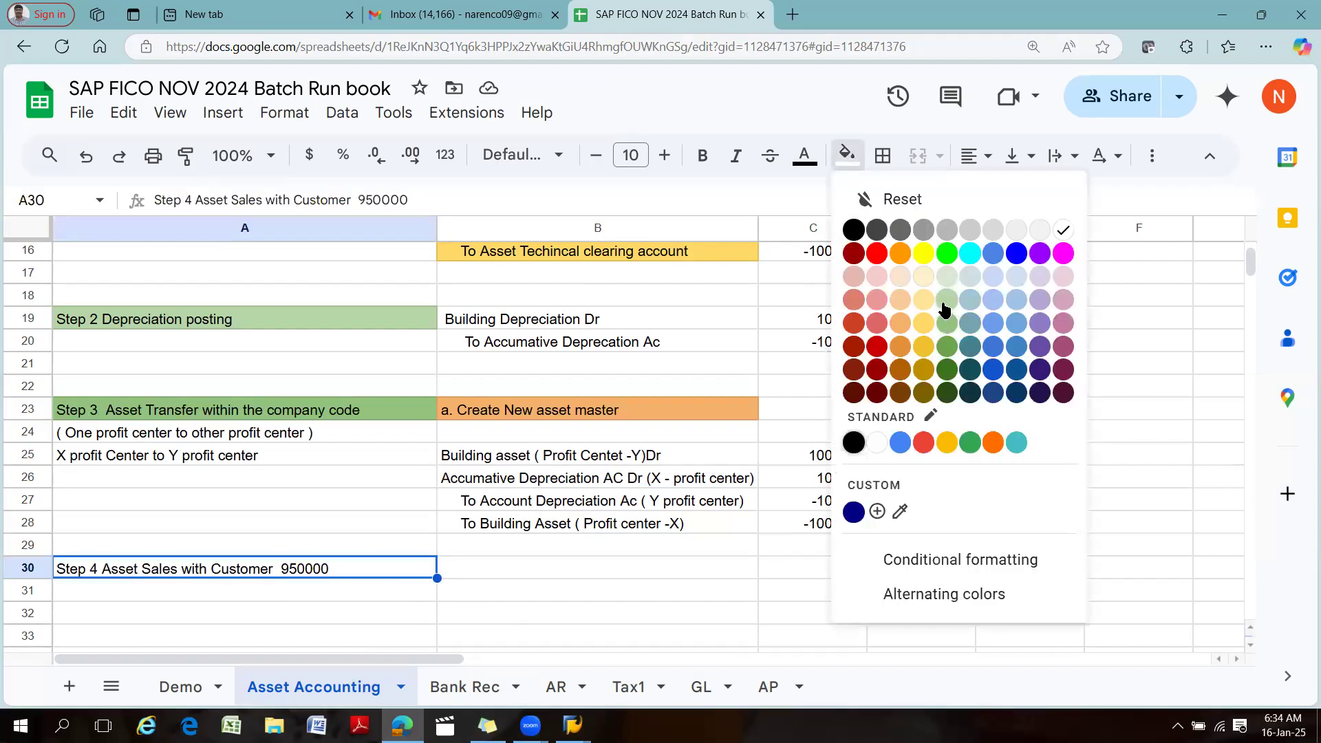
left_click(946, 303)
Enter the debit line "Customer Account Dr" in B30 beside the Step 4 heading.
left_click(506, 566)
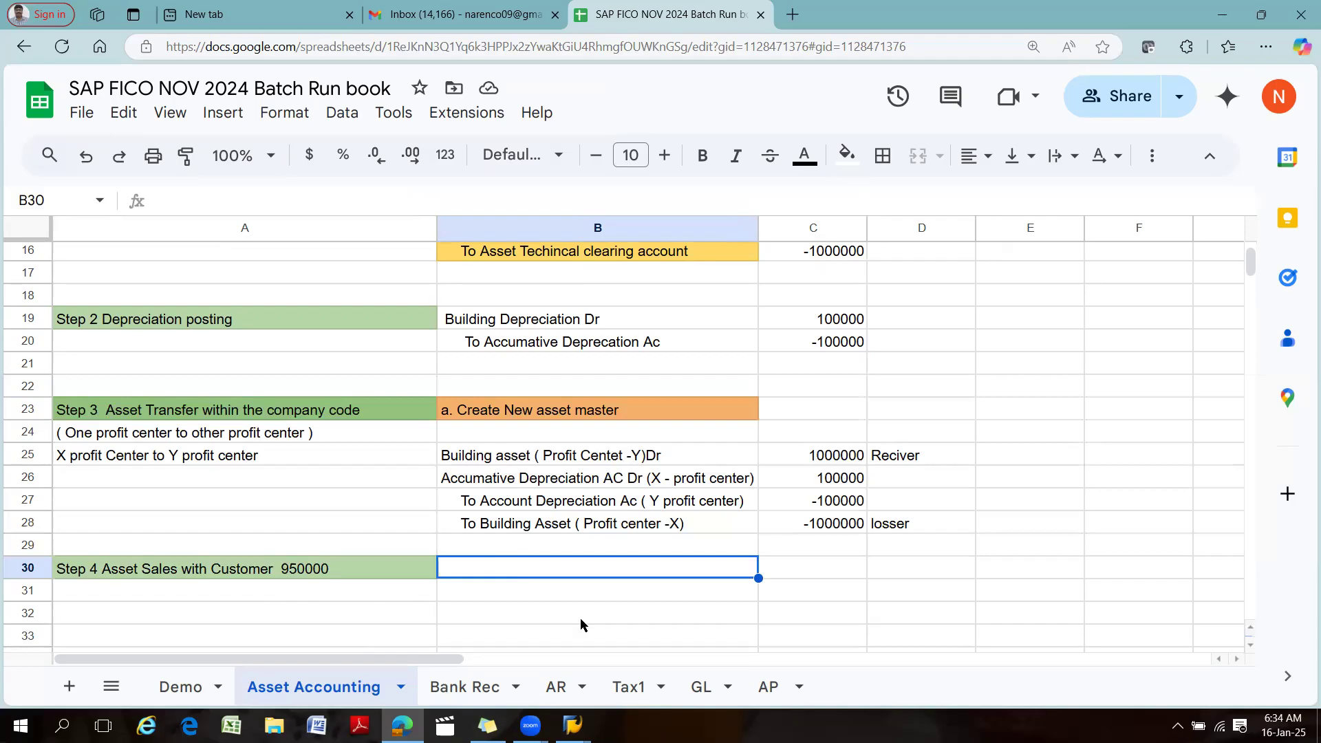
type("Customer Ascco")
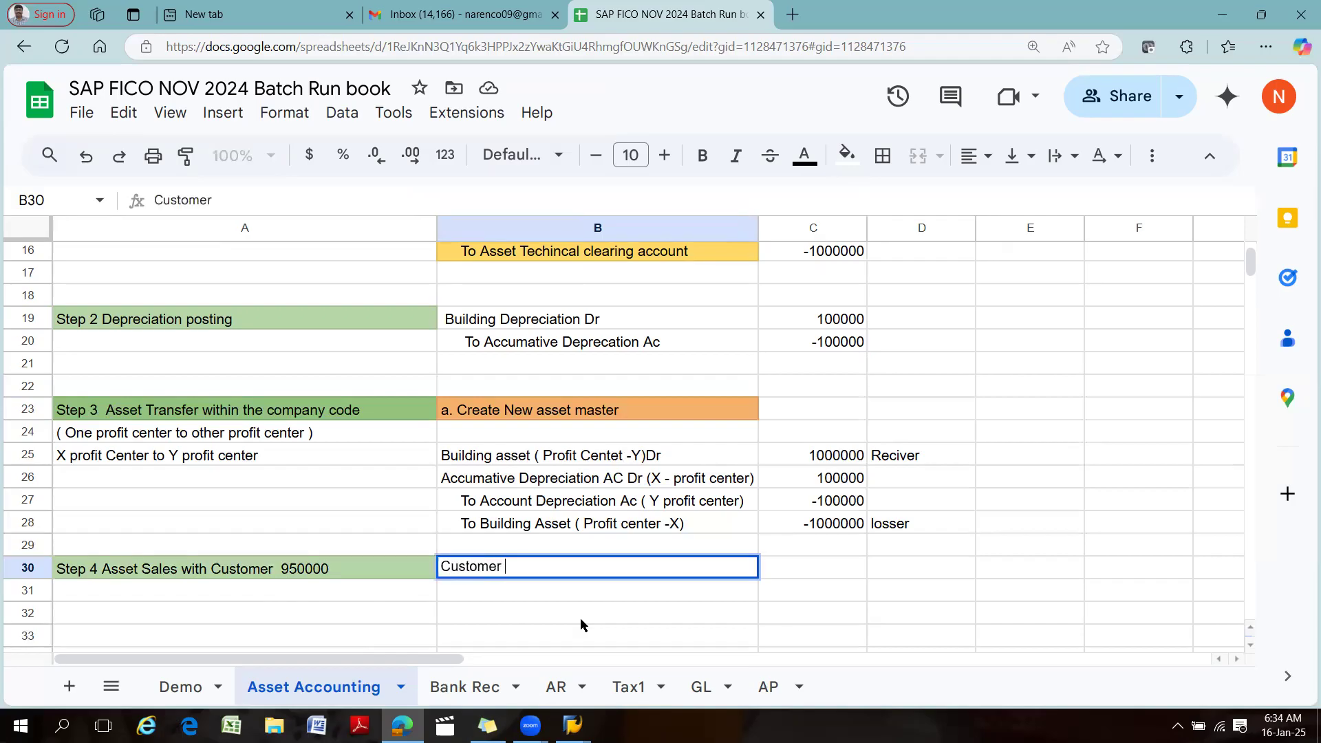
key("BackSpace")
key("BackSpace")
key("BackSpace")
key("BackSpace")
type("acco")
key("BackSpace")
key("BackSpace")
key("BackSpace")
key("BackSpace")
type("ccount Dr")
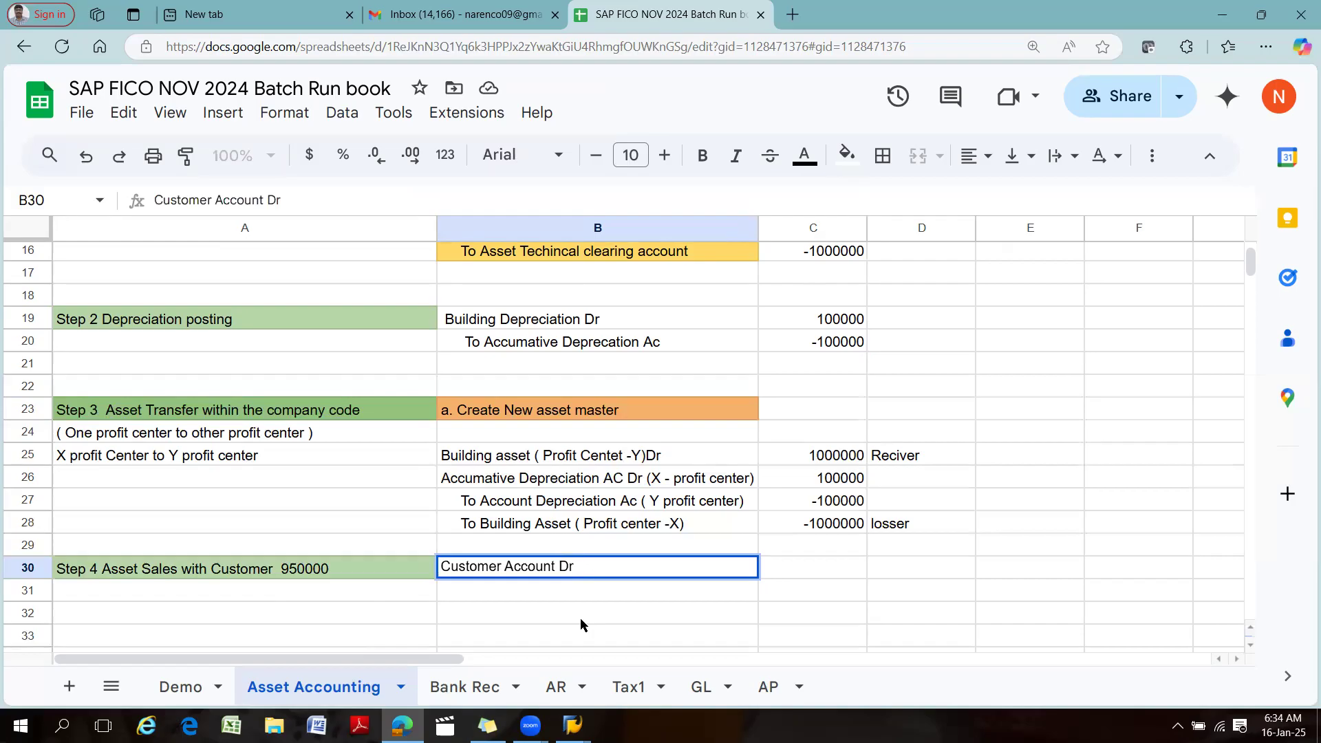
key("Tab")
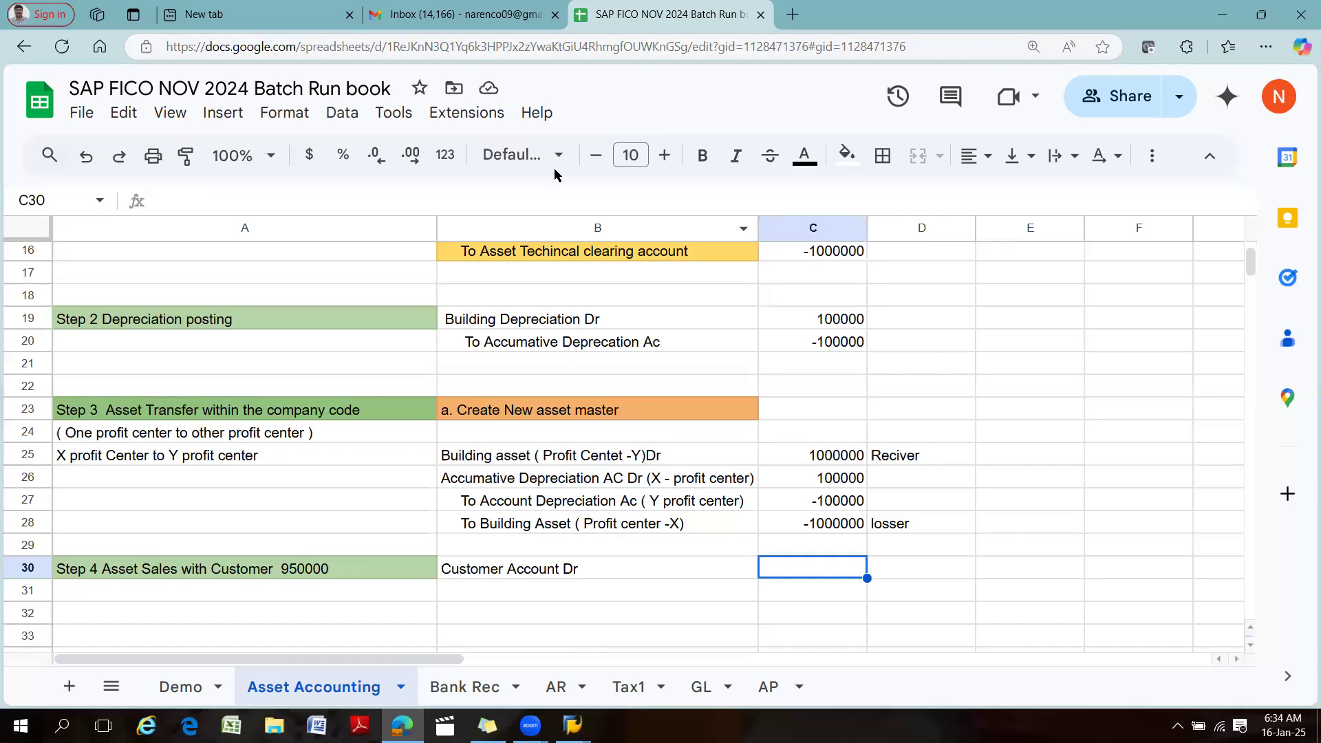
Enter the amount 950000 in C30 for the customer account debit line.
left_click(685, 344)
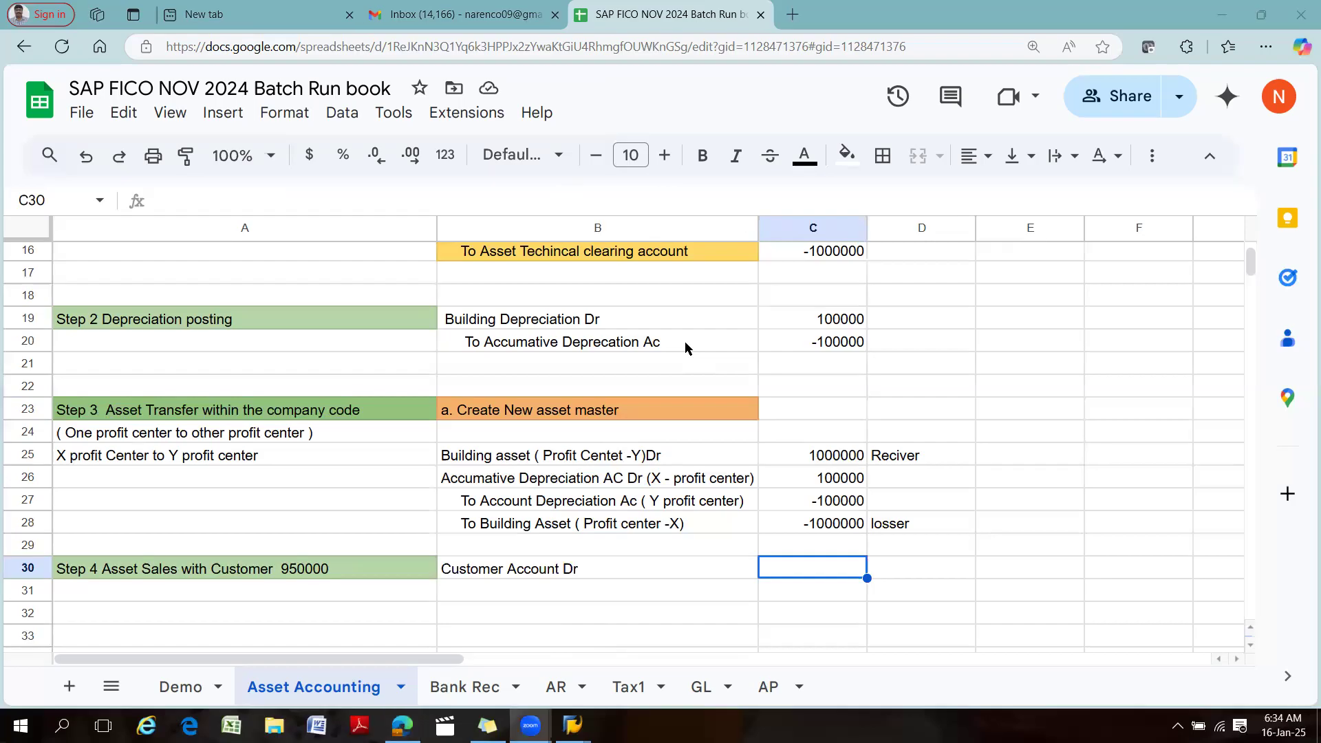
left_click(516, 576)
left_click(819, 574)
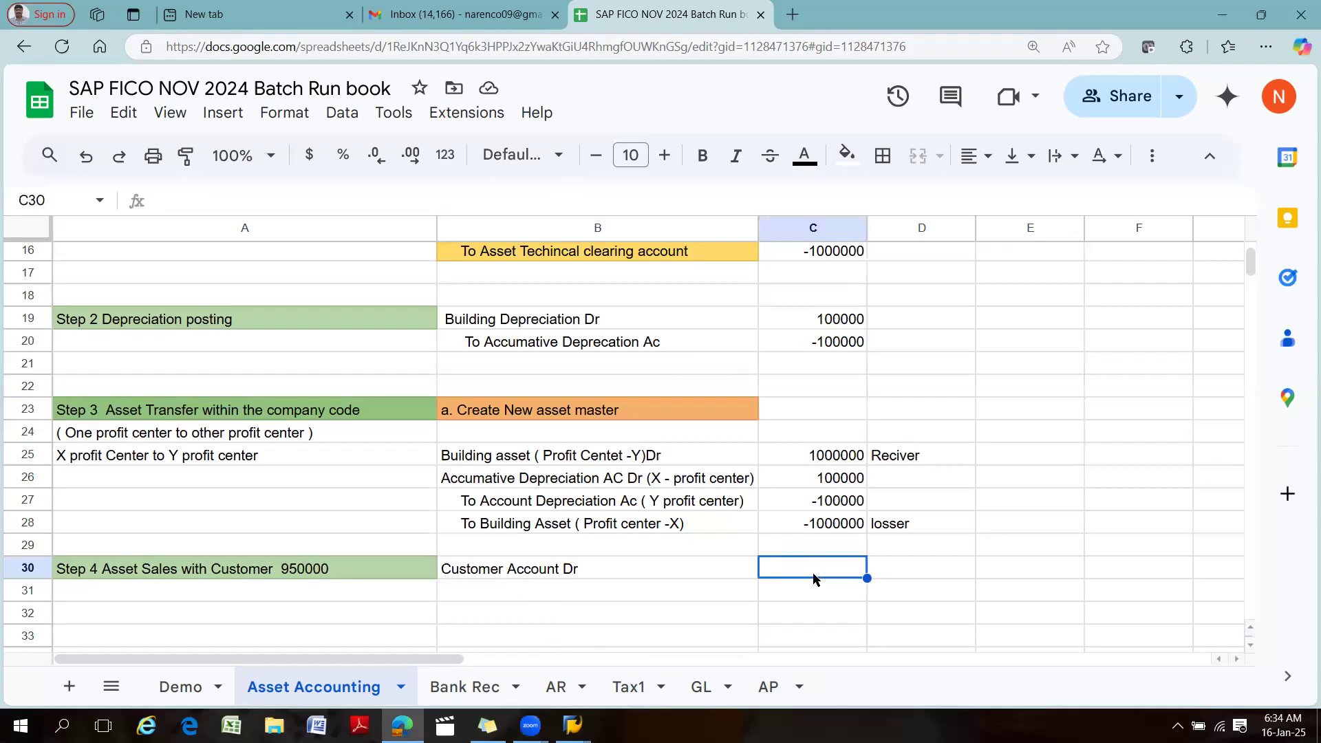
type("95")
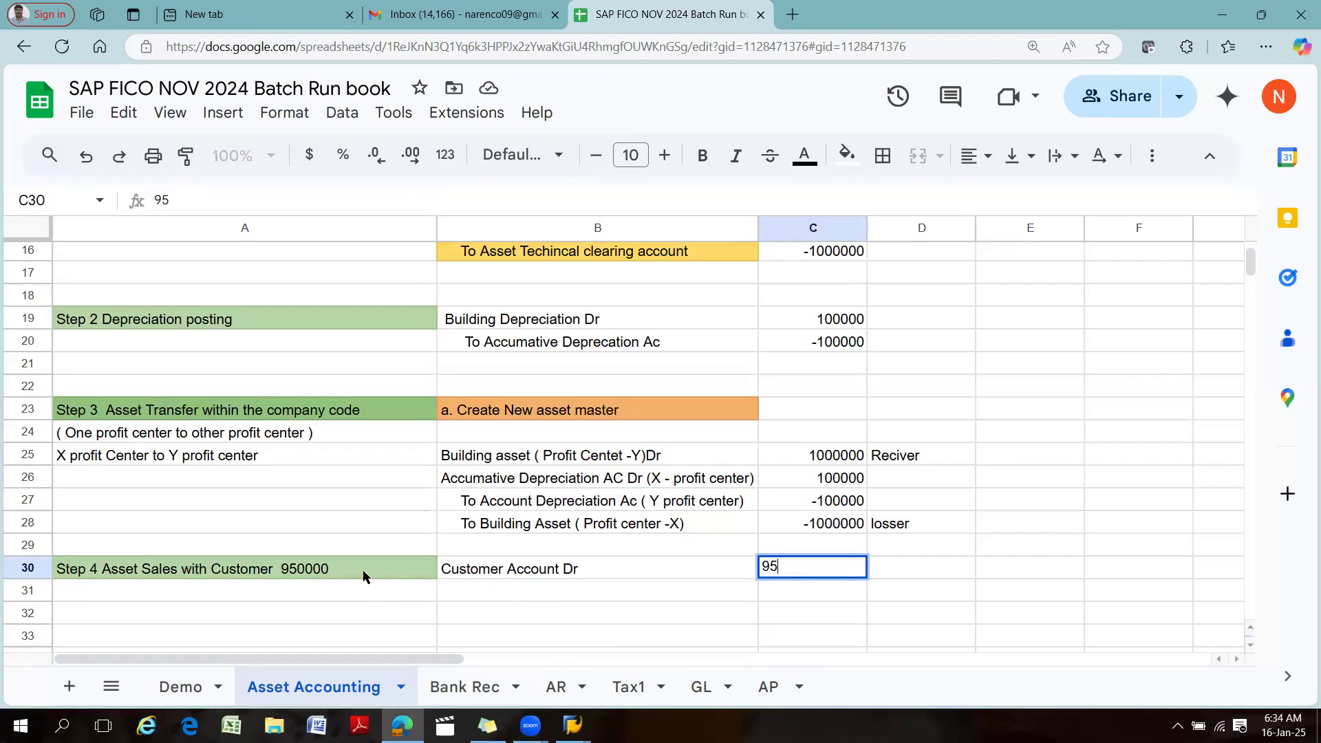
type("0000")
left_click(487, 585)
left_click(835, 567)
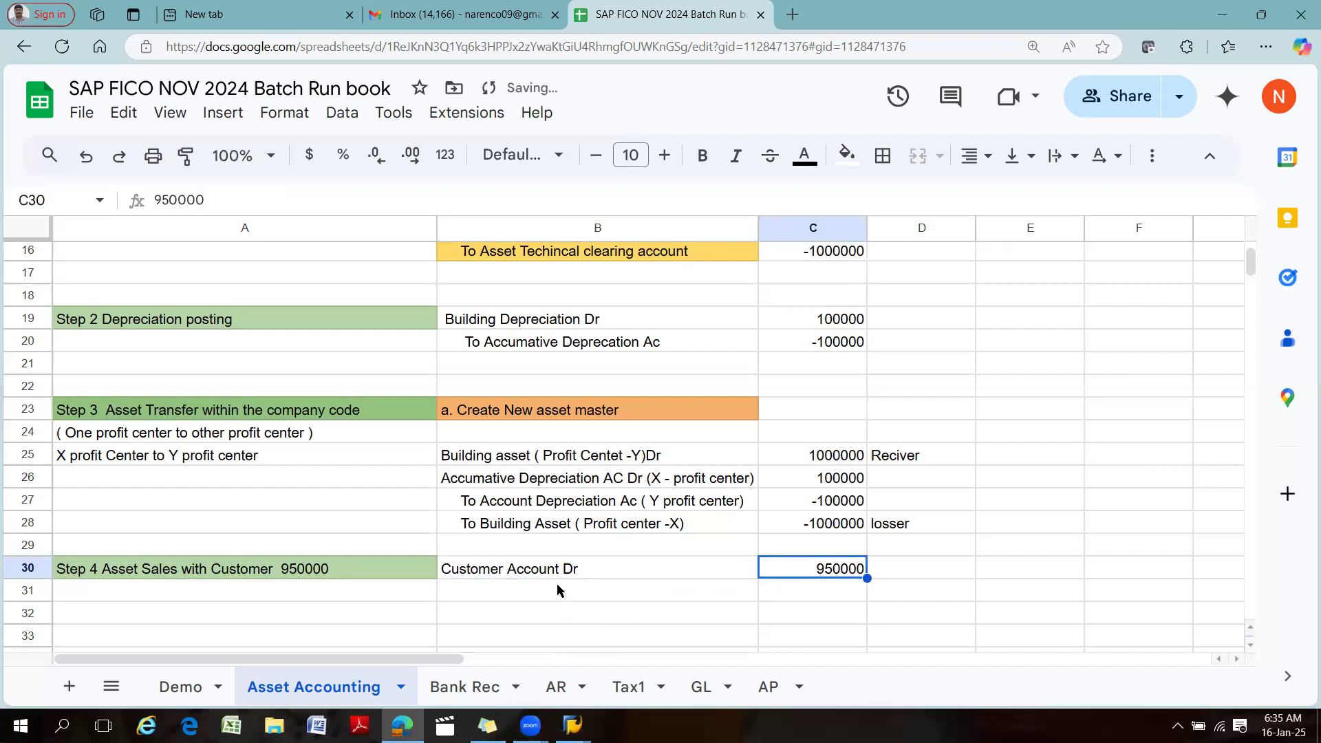
left_click(546, 573)
left_click(841, 571)
left_click(516, 569)
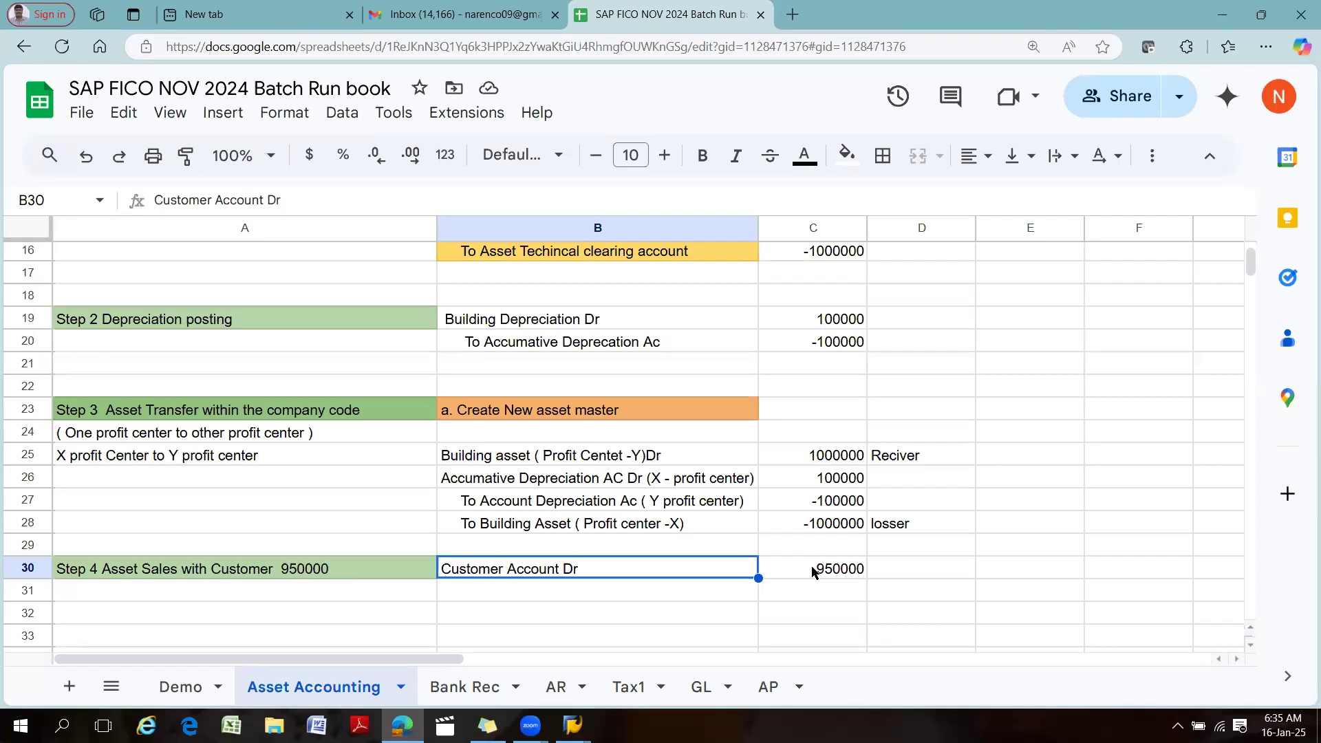
Enter the debit line "Accumativve Depreciation Dr" in B31 with 100000 in C31, and check the sum of C30:C31.
left_click(838, 344)
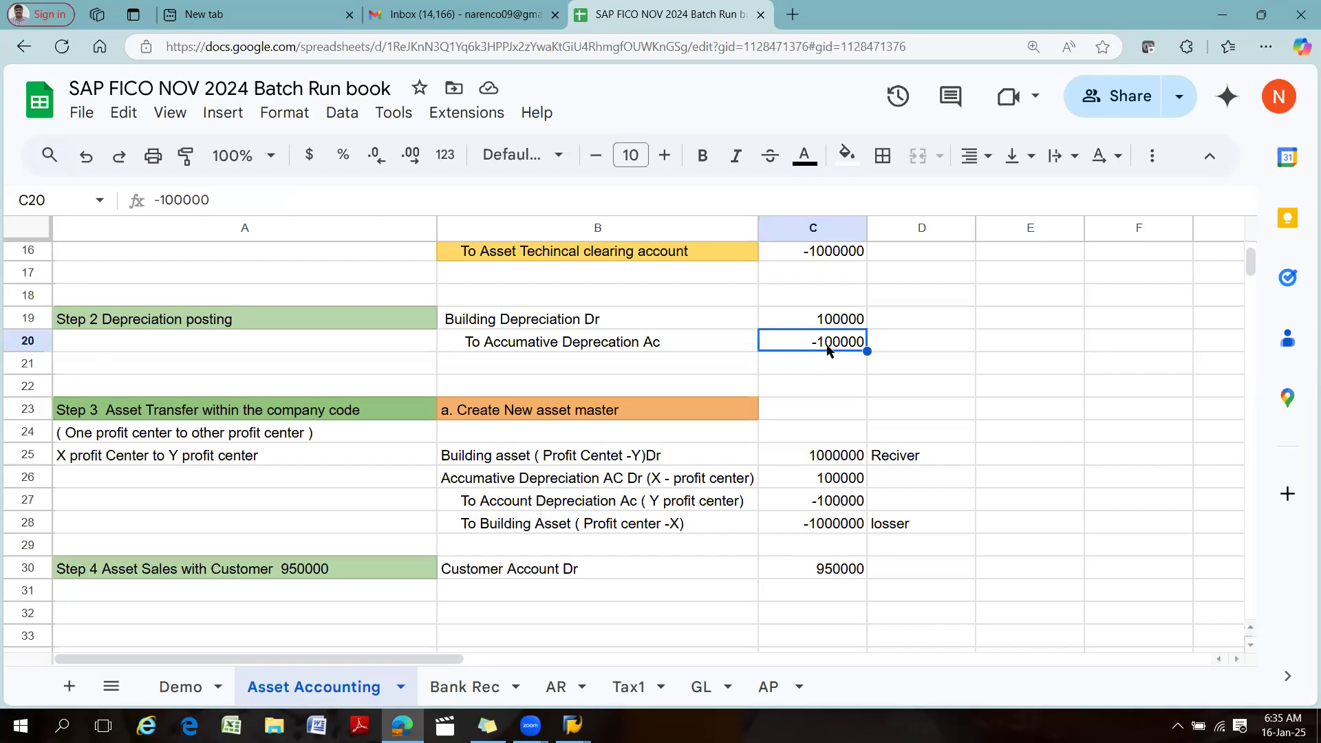
left_click(481, 595)
type("Ac")
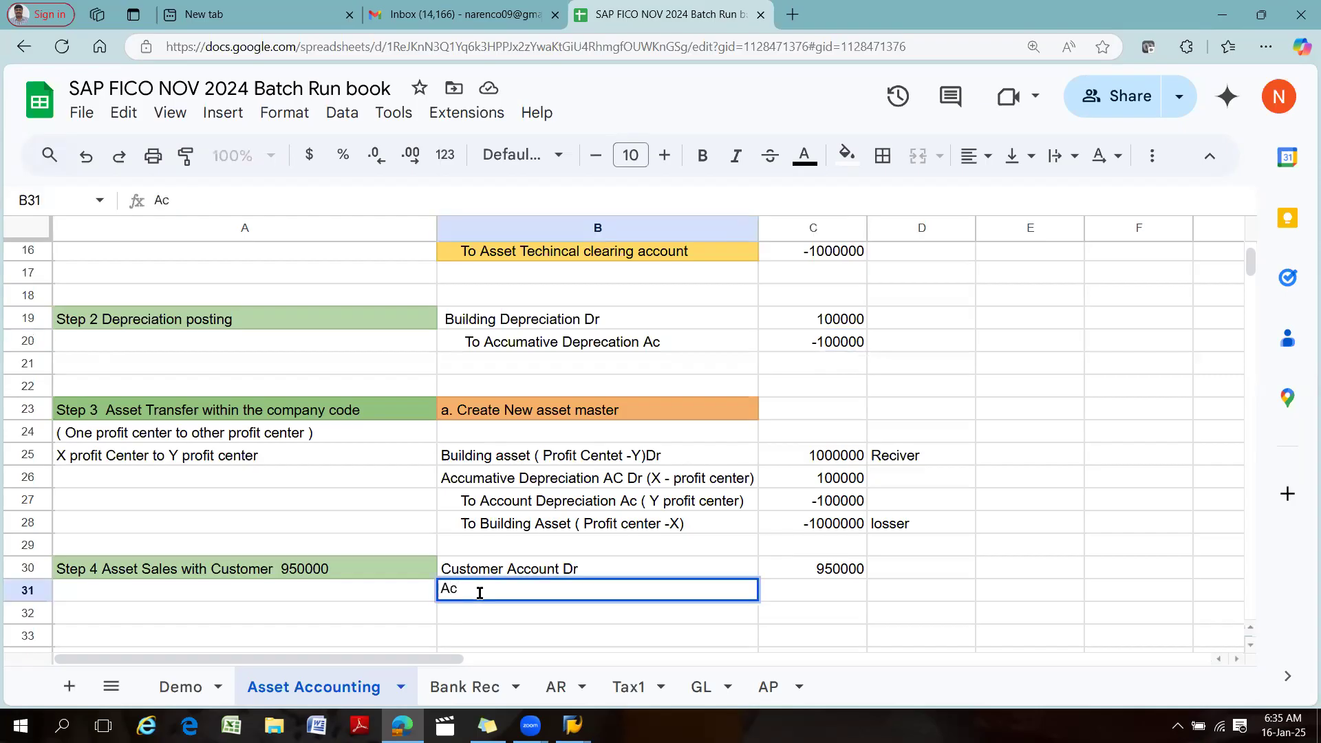
type("cumativve Deprecia")
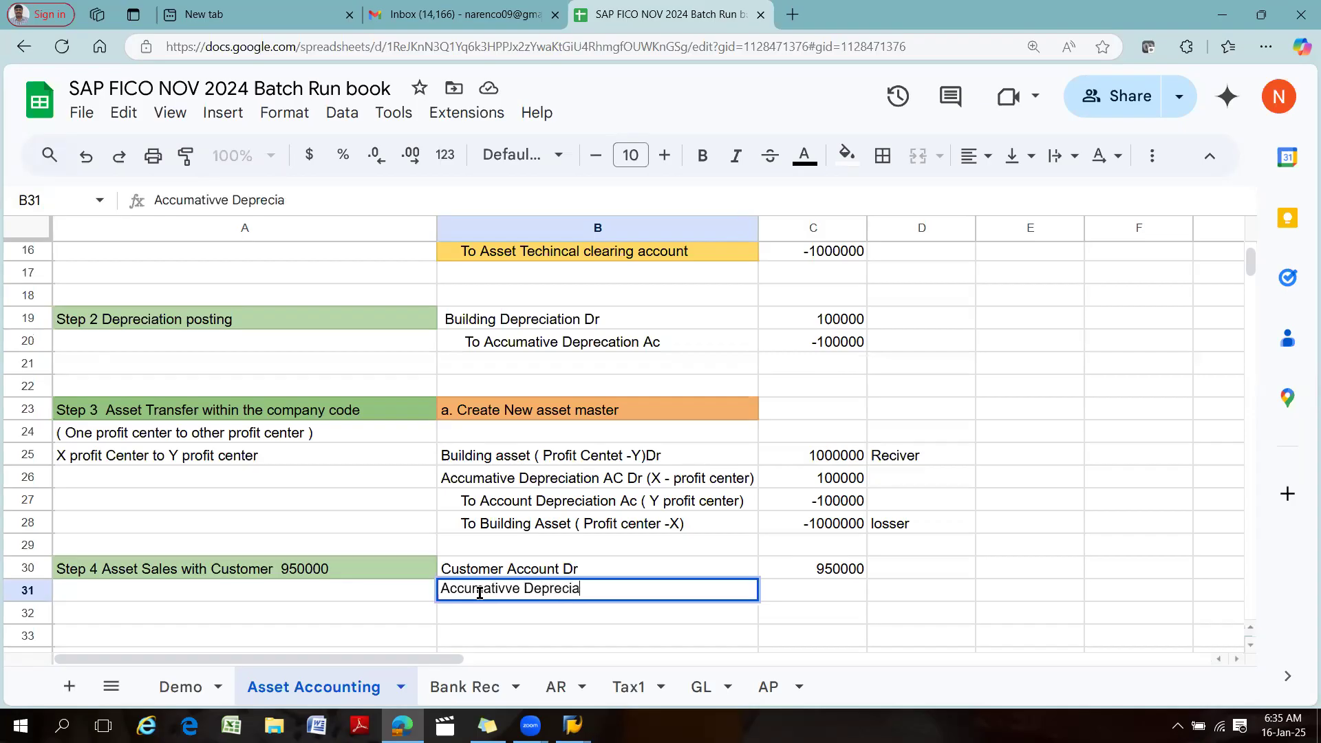
type("tion Dr")
key("Tab")
type("100000")
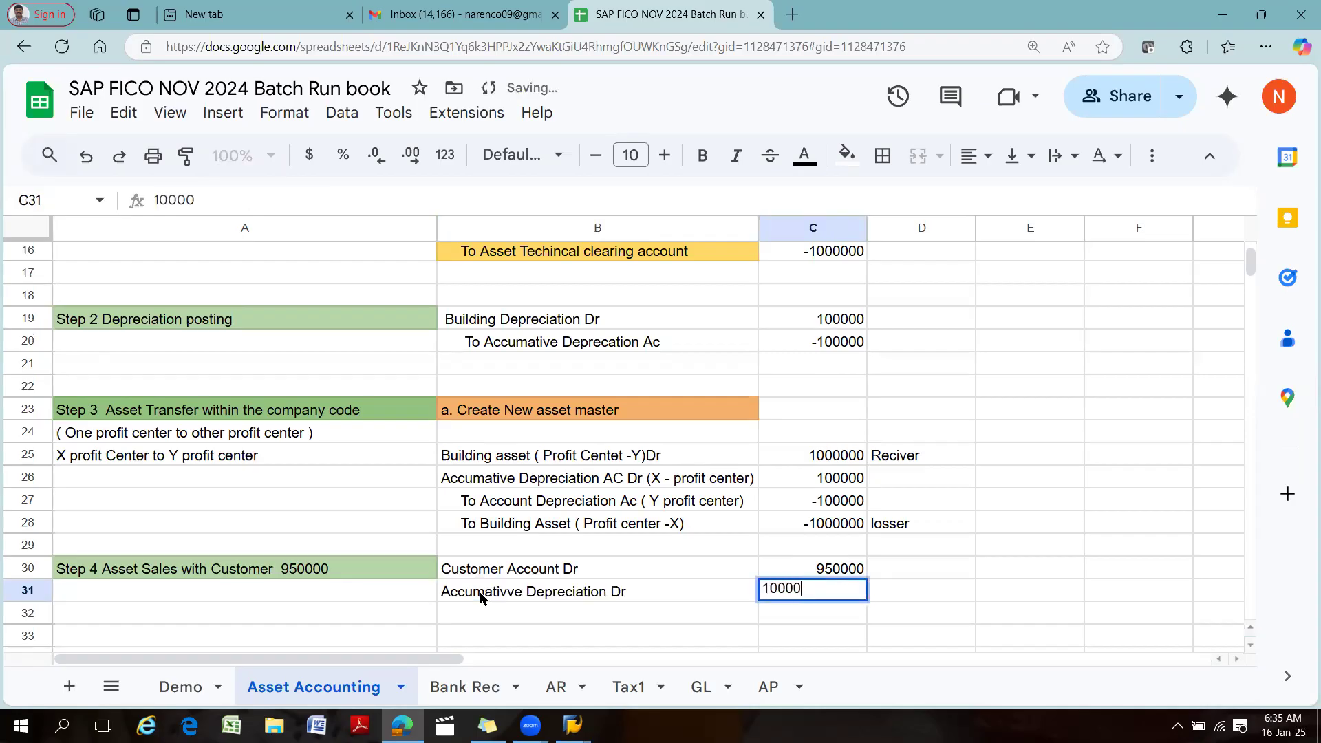
key("Tab")
left_click_drag(849, 568, 848, 596)
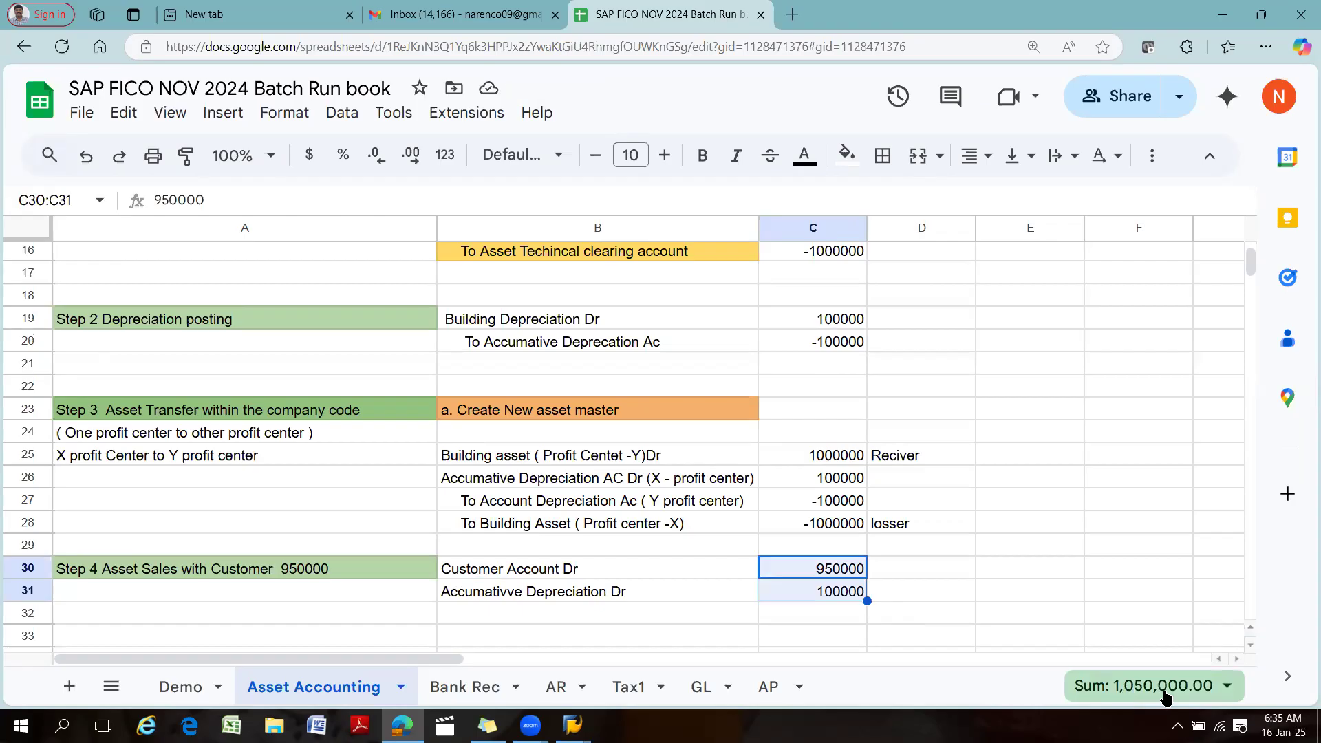
Enter the debit line "Asset Sales Clearing Account Dr" in B32 with the amount 950000 in C32.
scroll(757, 605, "down", 3)
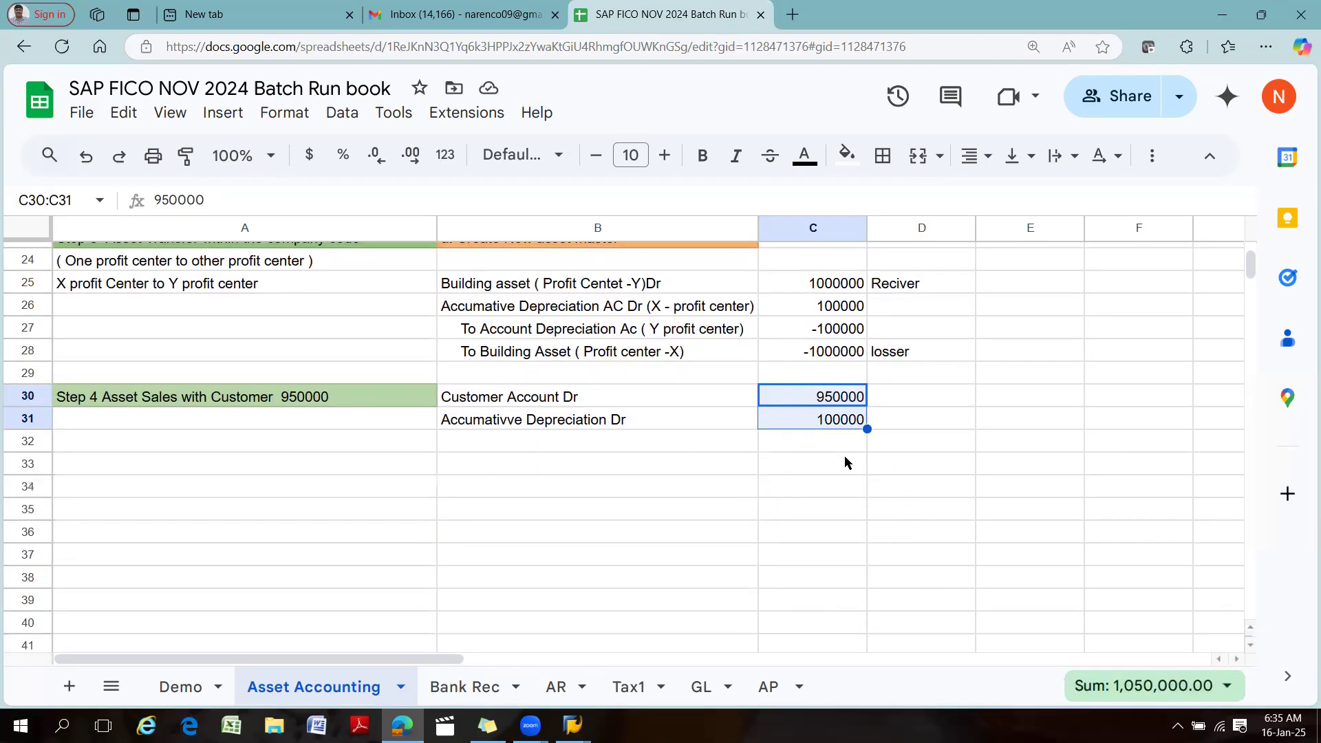
left_click(492, 474)
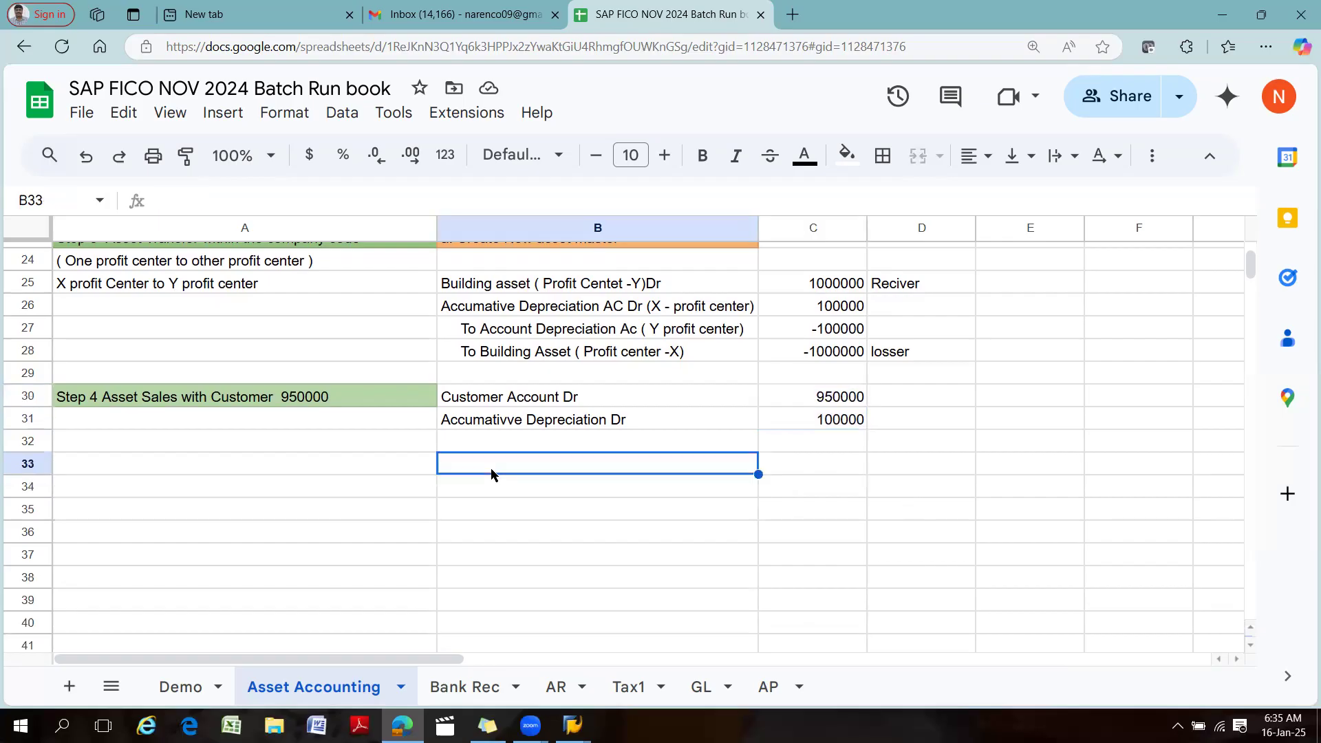
left_click(468, 438)
type("Asset Sales")
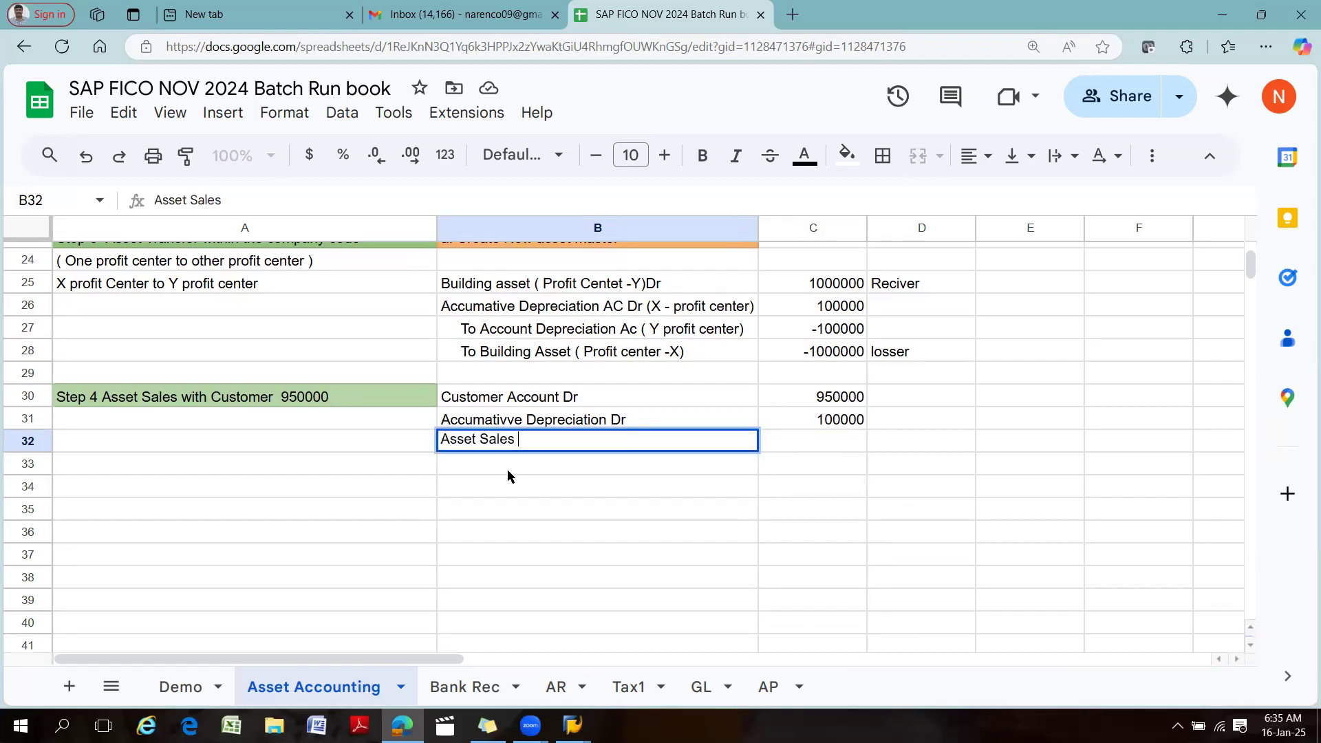
type(" Clearing Accou")
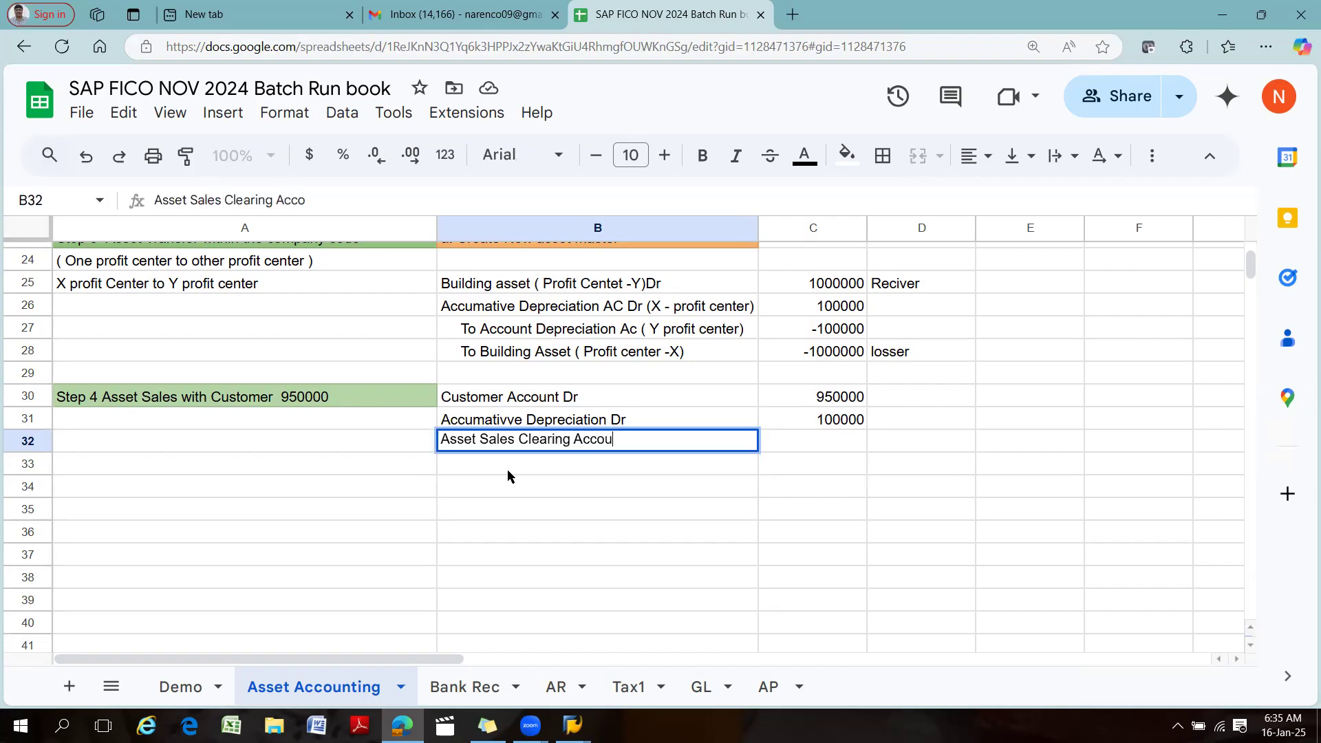
type("nt Dr")
key("Tab")
type("9")
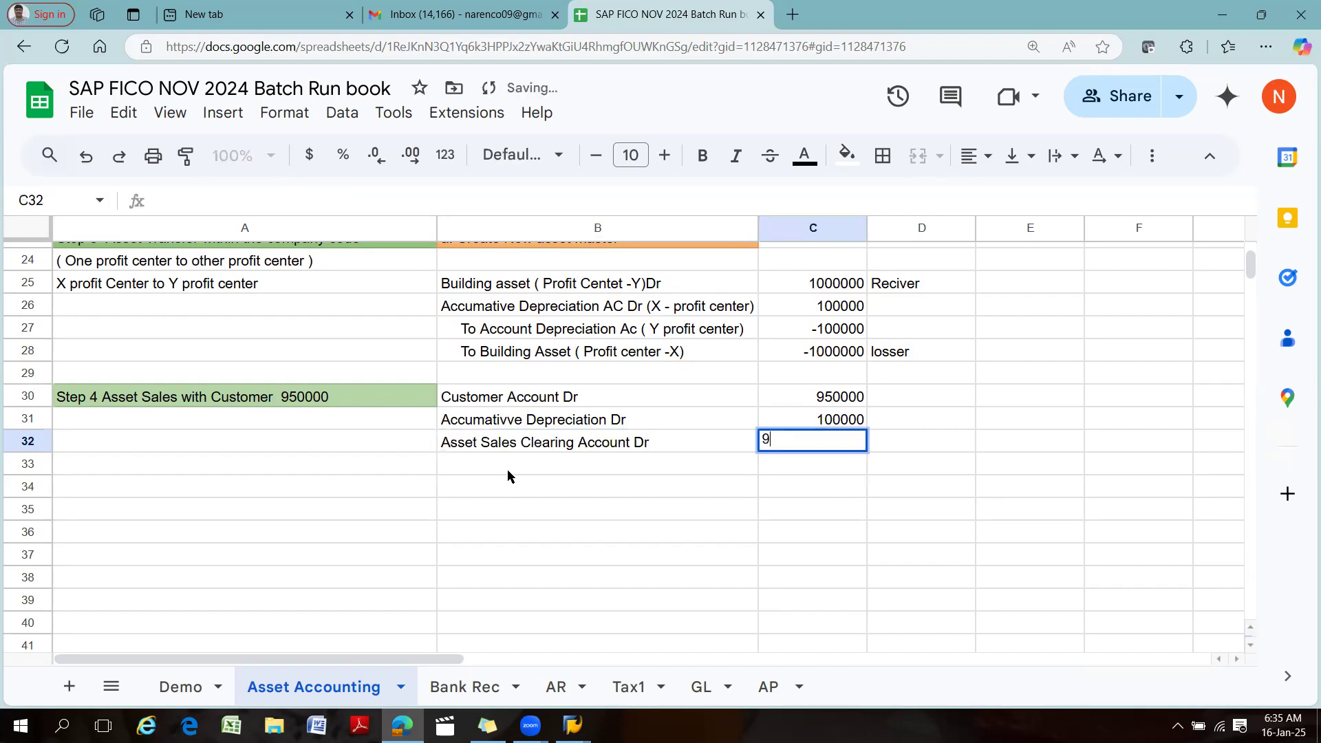
type("50000")
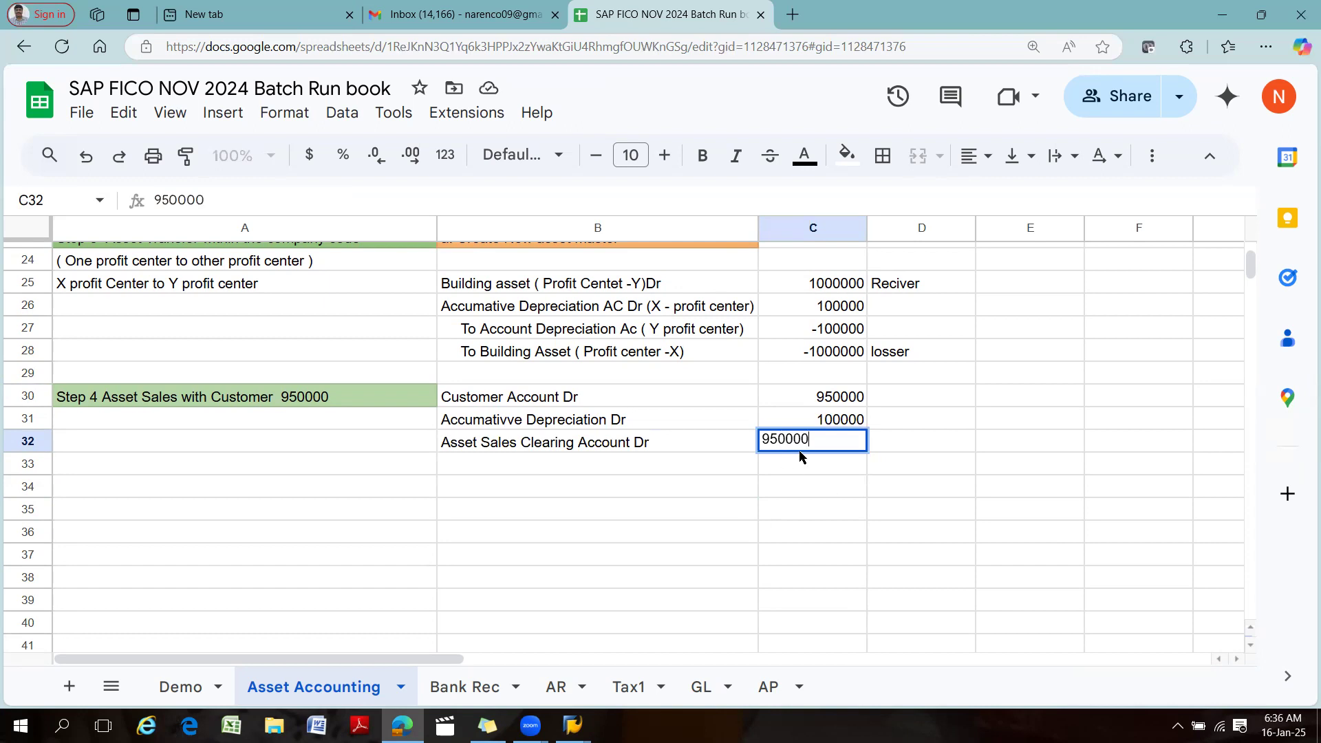
key("Return")
left_click(841, 441)
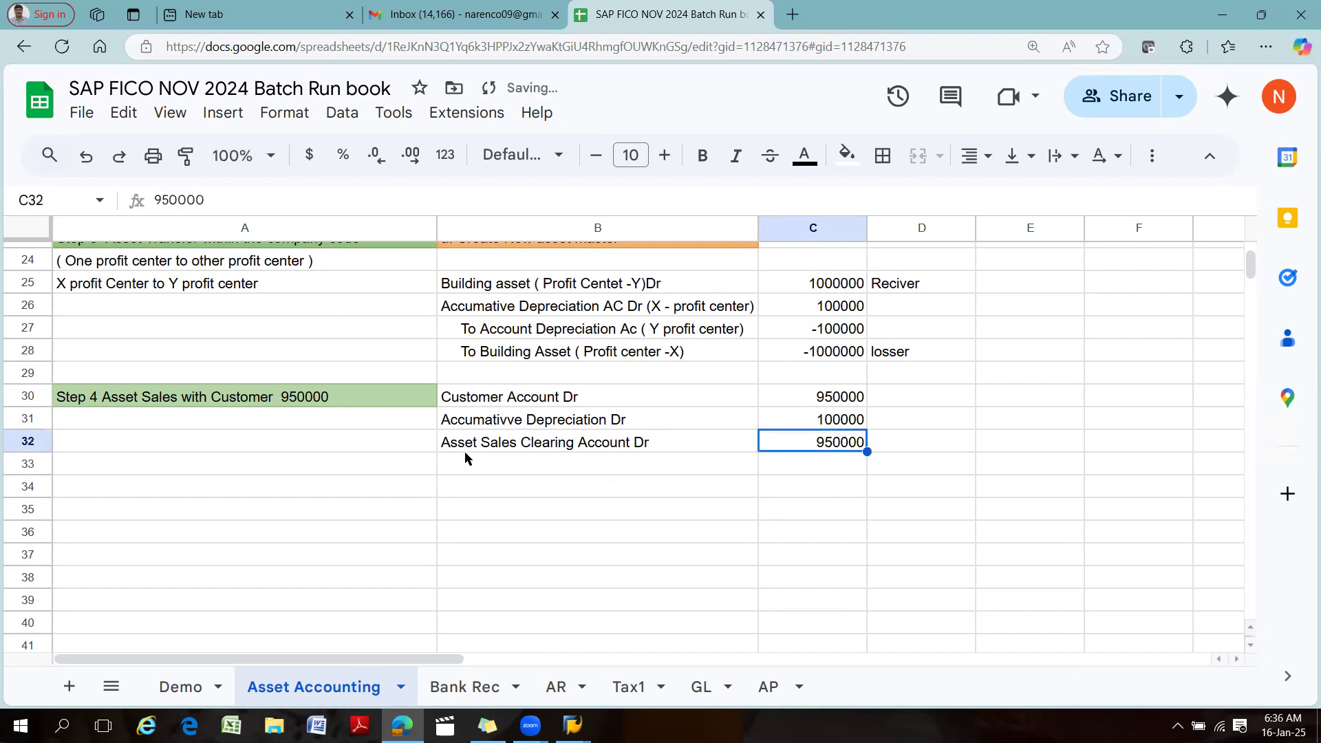
Enter the credit line "To Asset Account" in B34 with -1000000 in C34, and check it against the asset account amount in C15.
double_click(468, 486)
type("To  ")
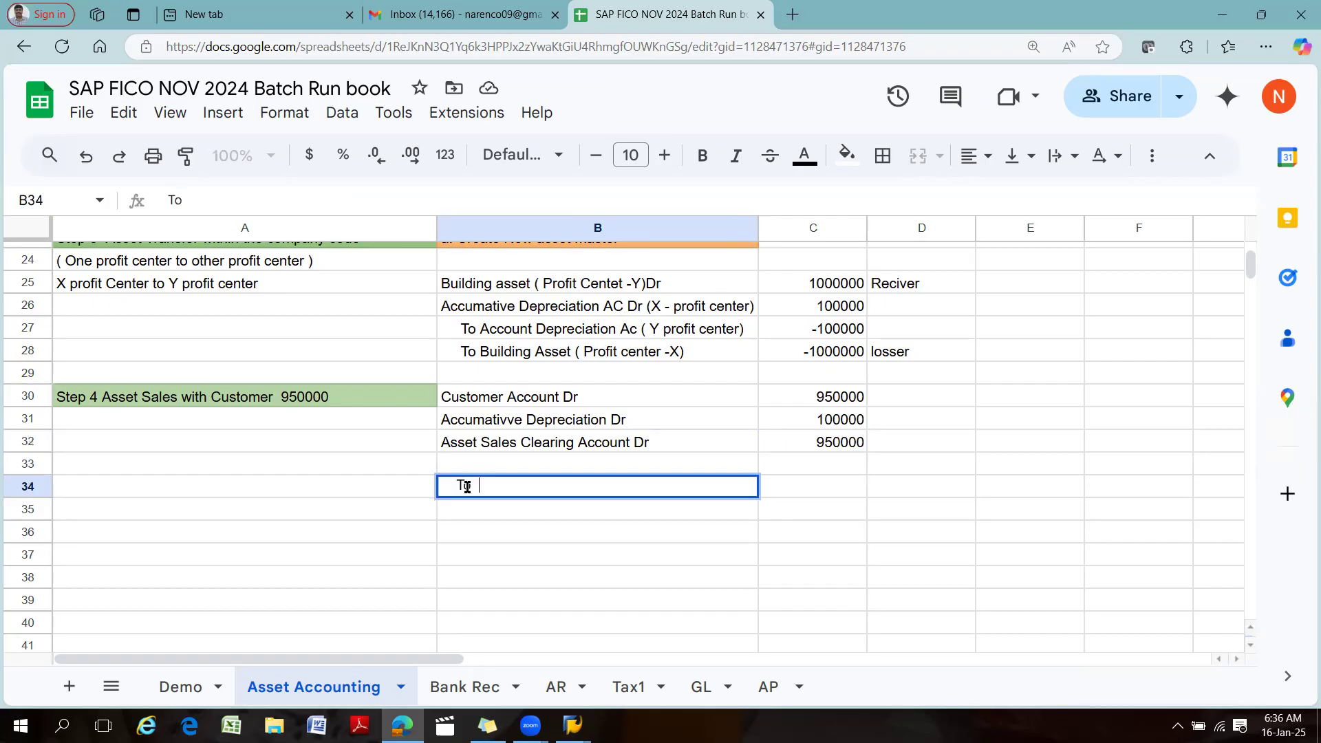
type("Asset Account")
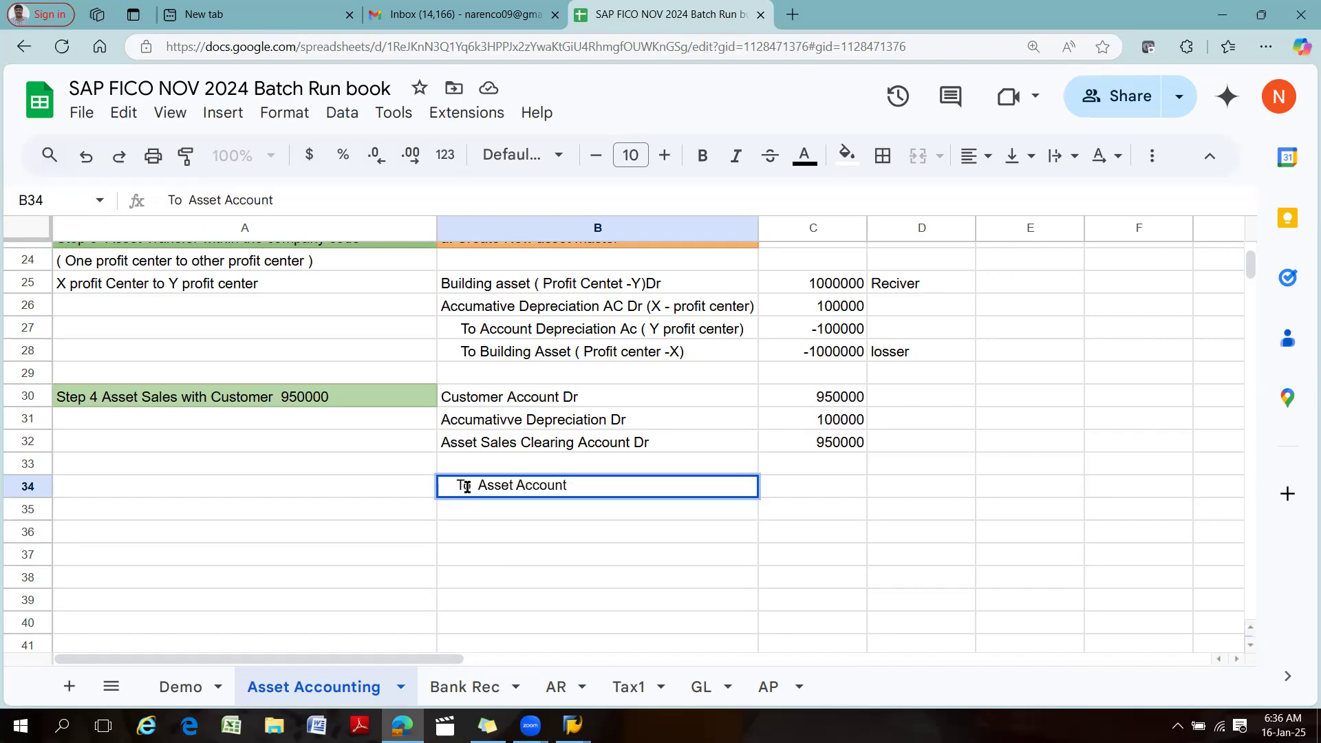
key("Tab")
type("-1000000")
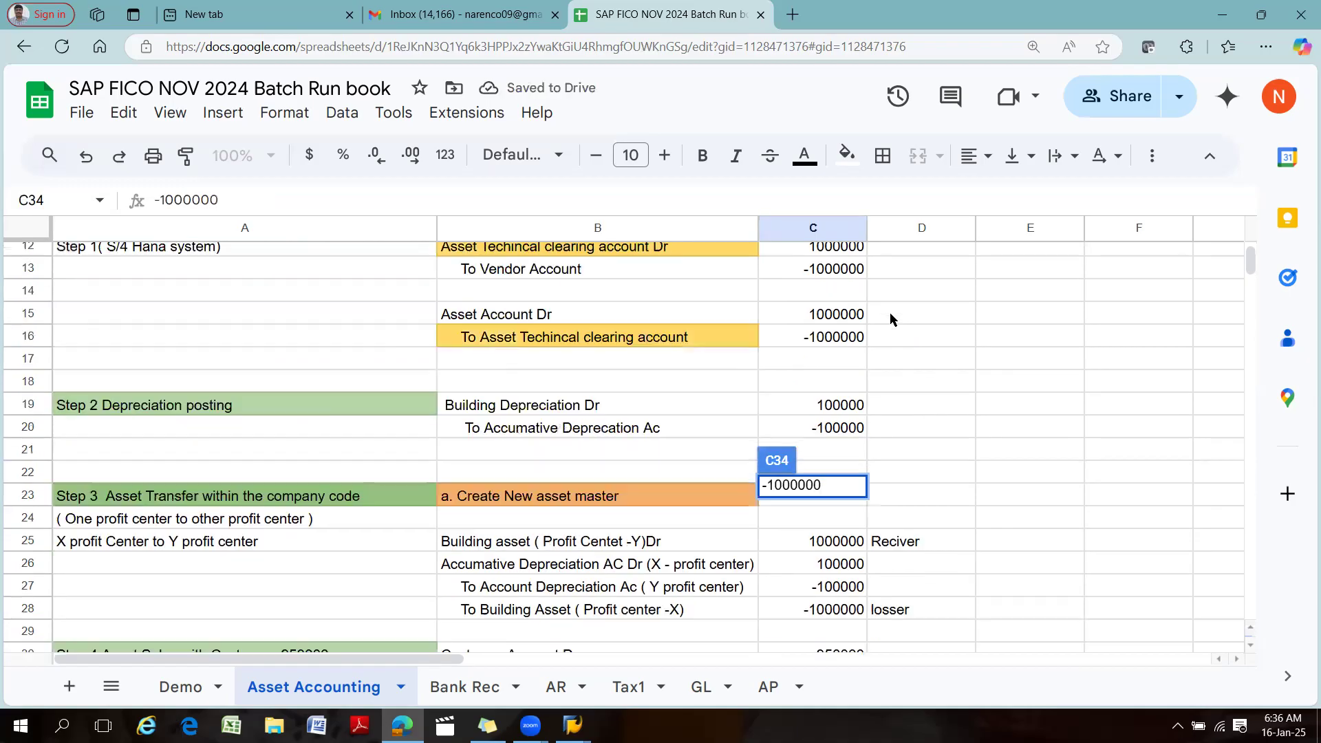
scroll(890, 313, "up", 4)
left_click(1018, 340)
left_click(804, 316)
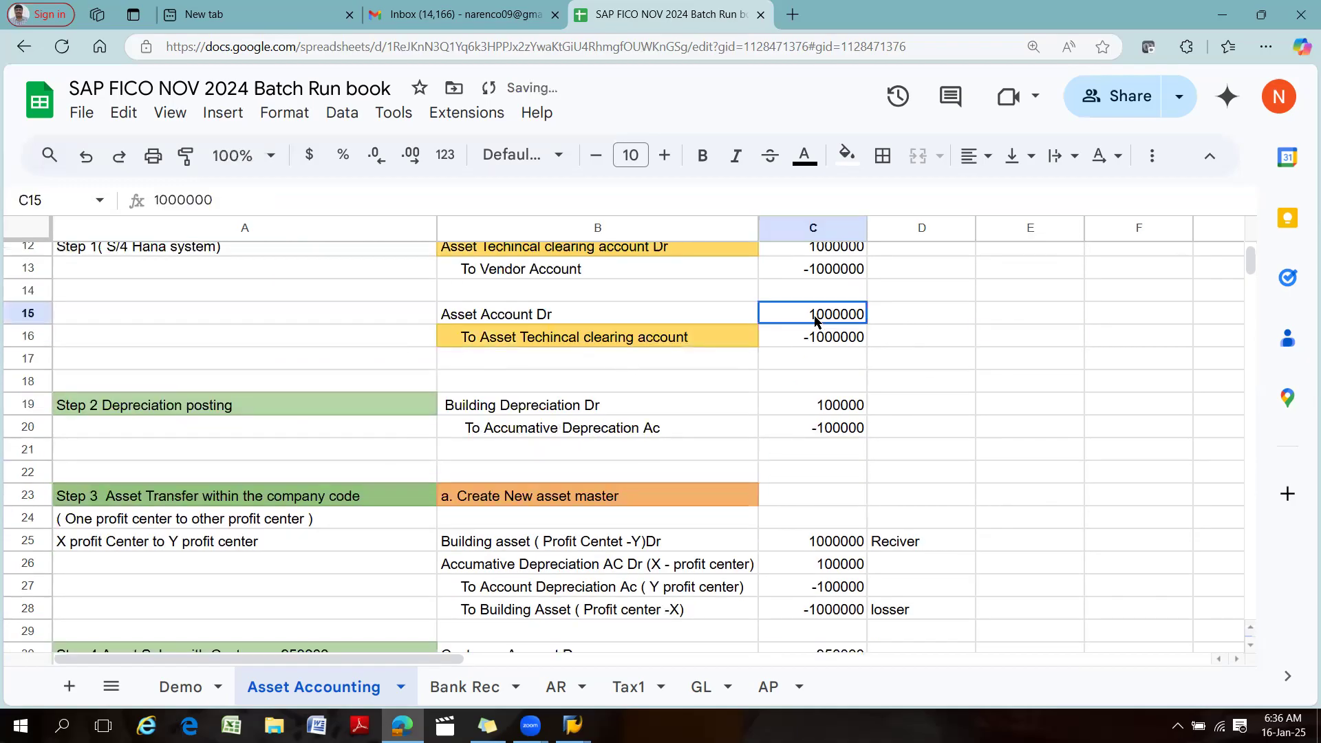
scroll(843, 413, "down", 3)
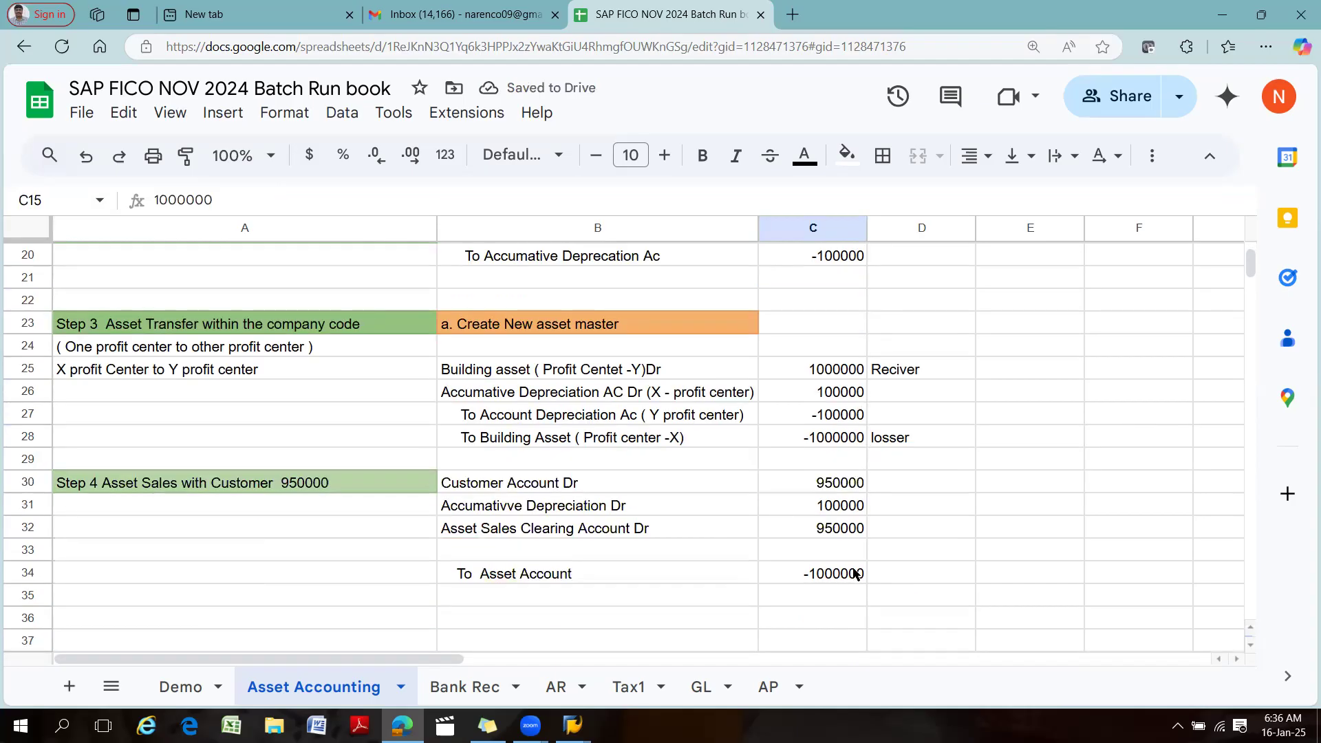
left_click(853, 574)
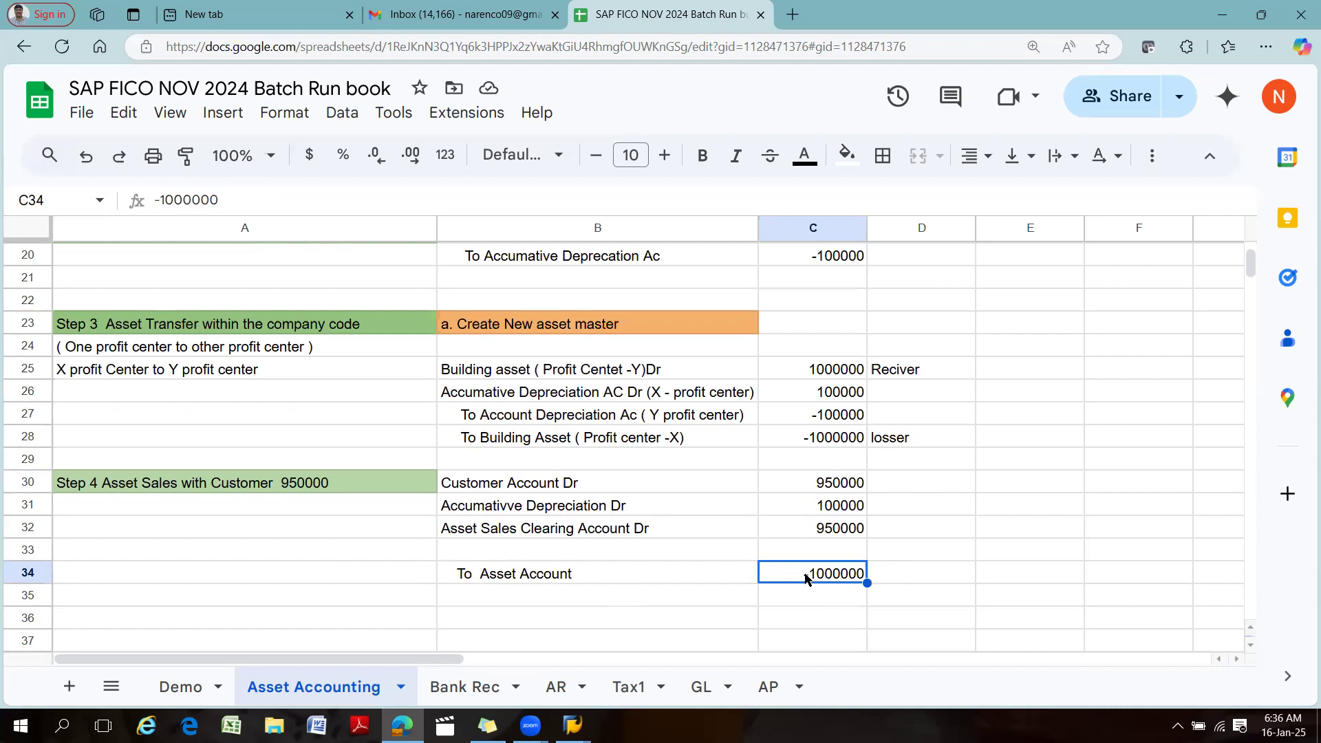
left_click(559, 572)
left_click(847, 551)
left_click(857, 575)
Enter the credit line "To Asset Sales Clearing Account" in B35 with the amount -950000 in C35.
left_click(506, 596)
double_click(509, 592)
type("To ")
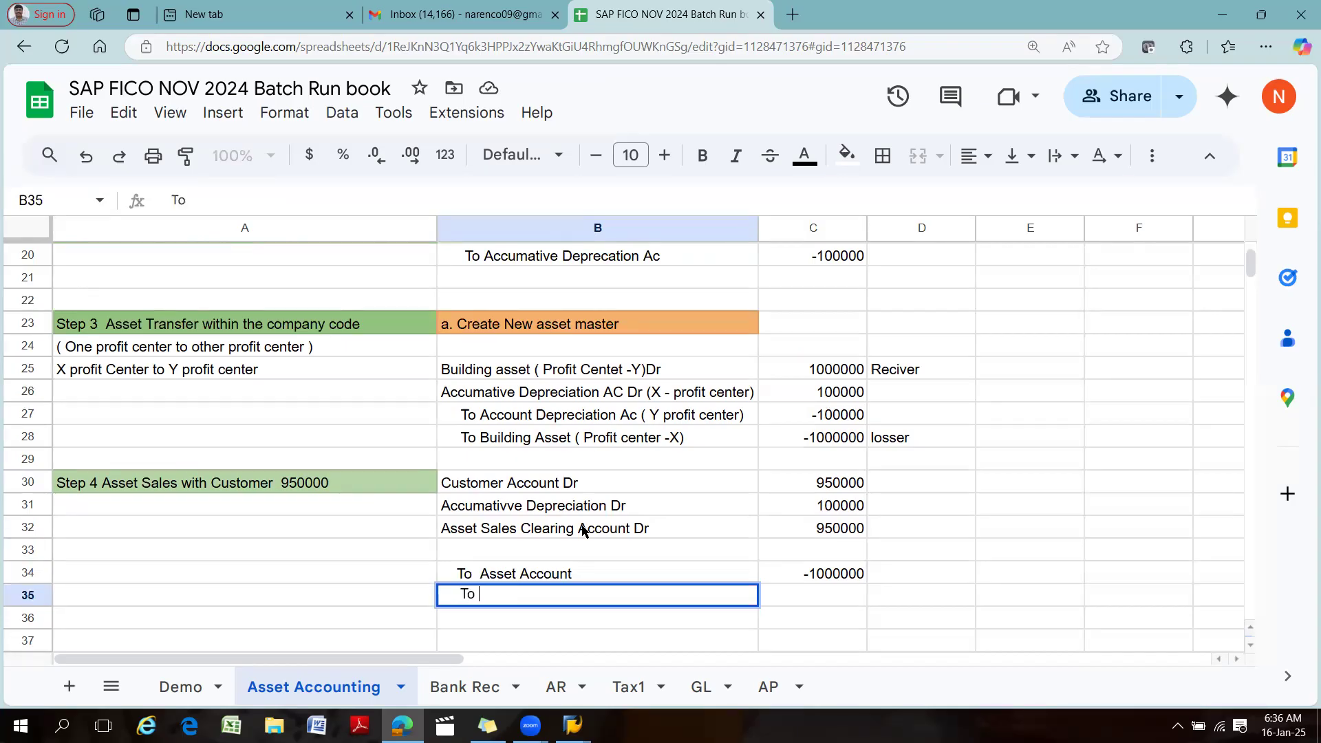
type("Asset Sales Cle")
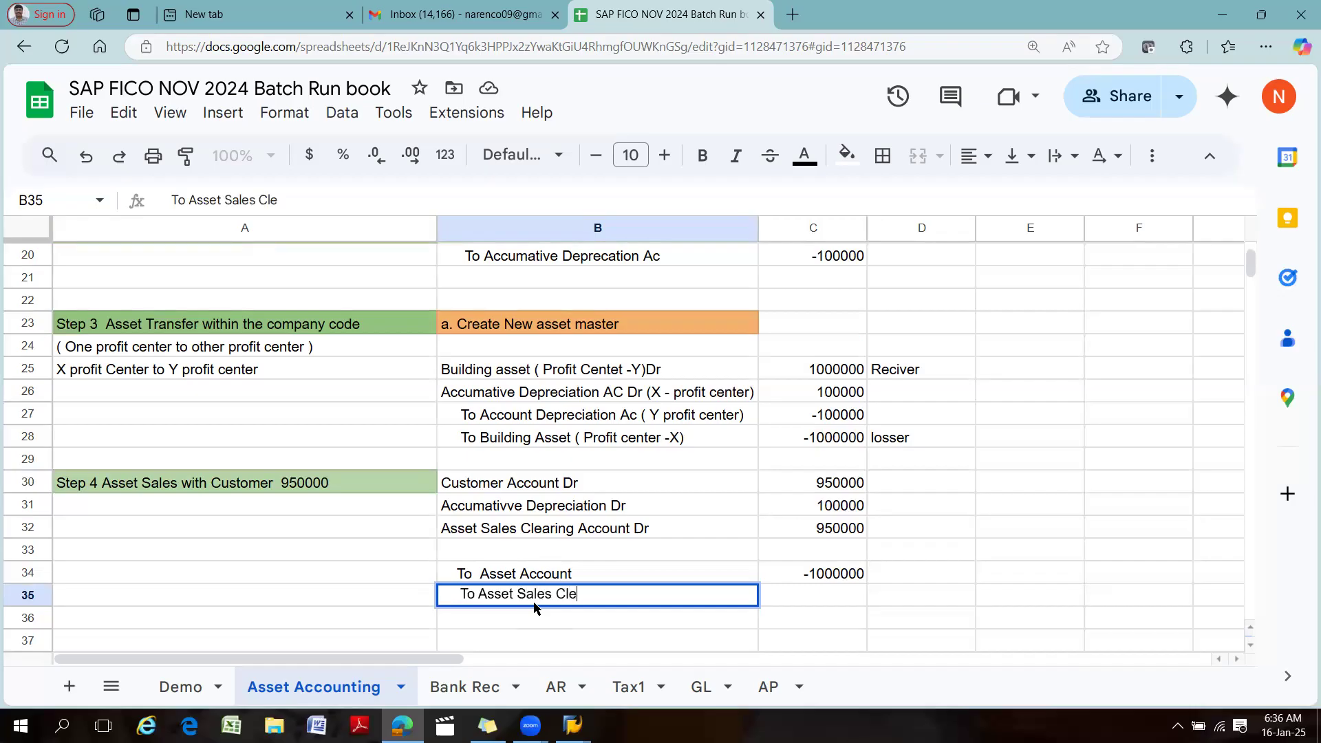
type("aring Account")
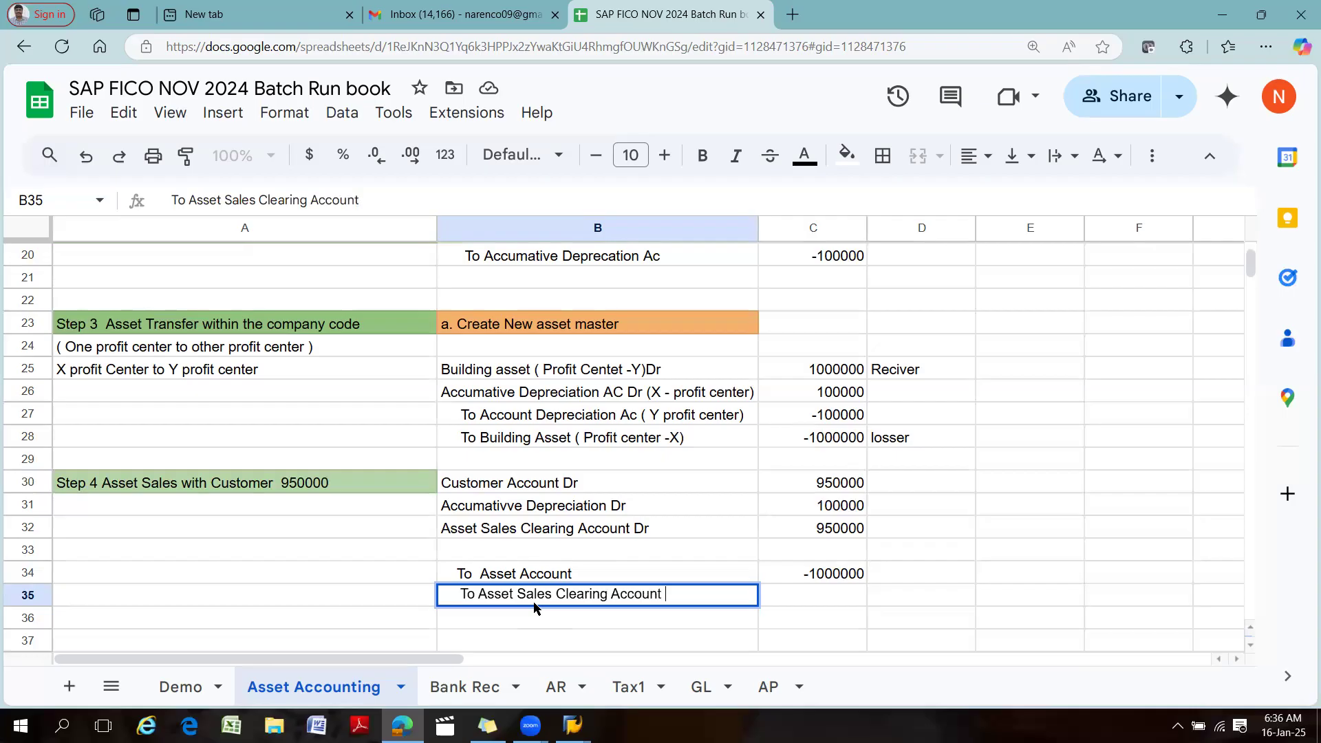
key("Tab")
type("-9")
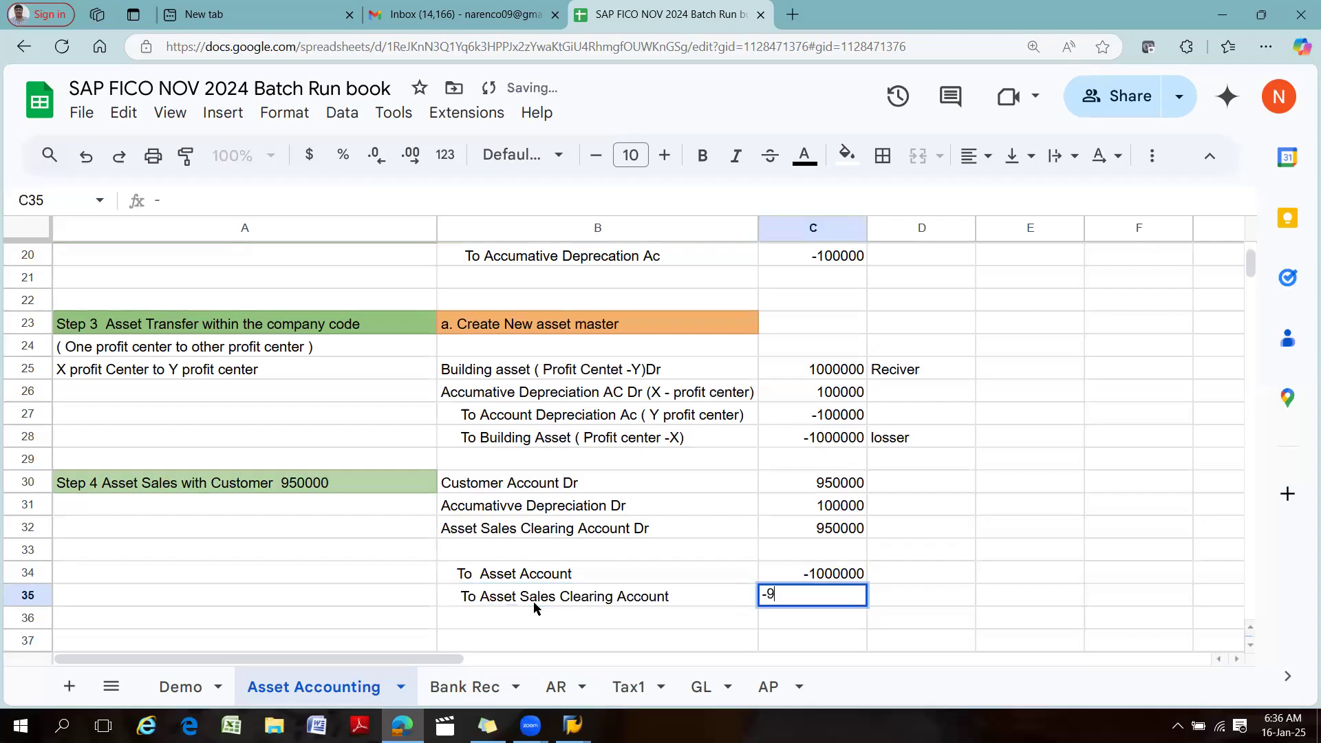
type("50000")
key("Tab")
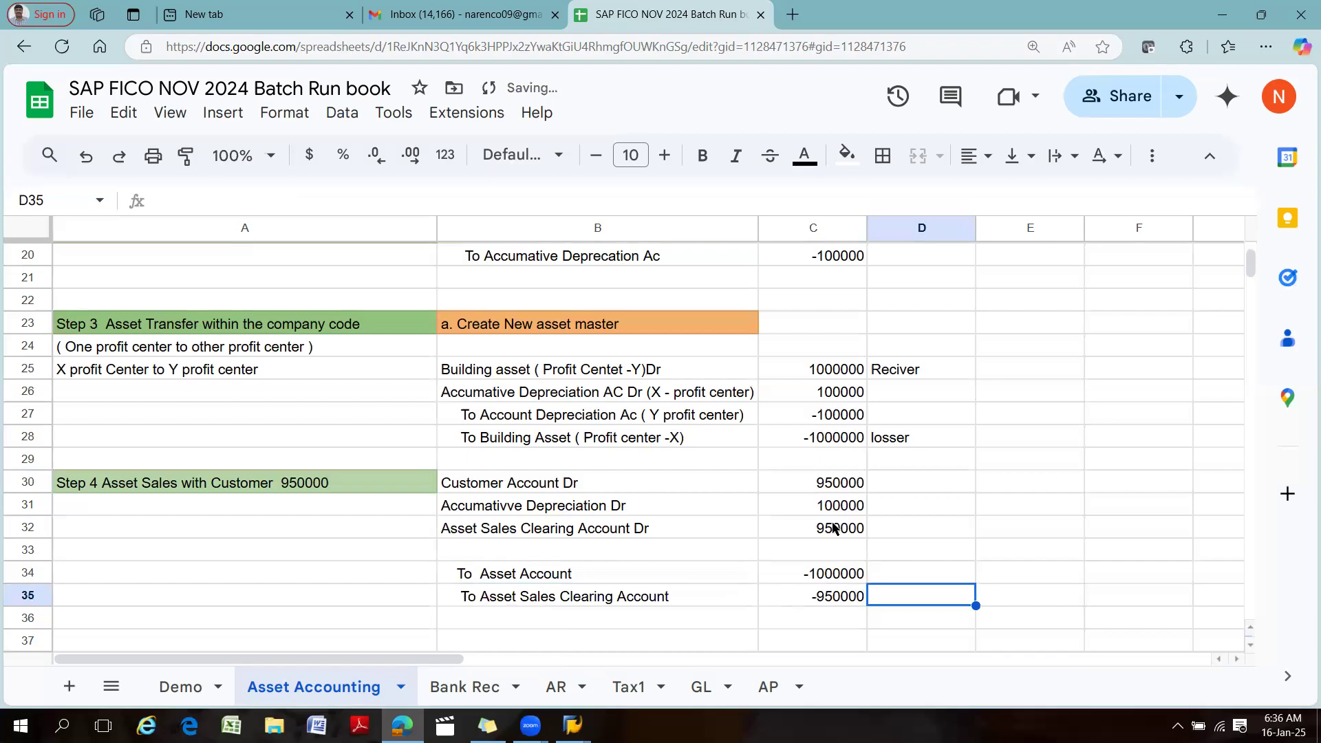
Compare the sums of C30:C32 and C34:C35, and enter the balancing line "To Asset Sales Revenue Account" in B36 with -50000 in C36.
left_click_drag(840, 485, 840, 526)
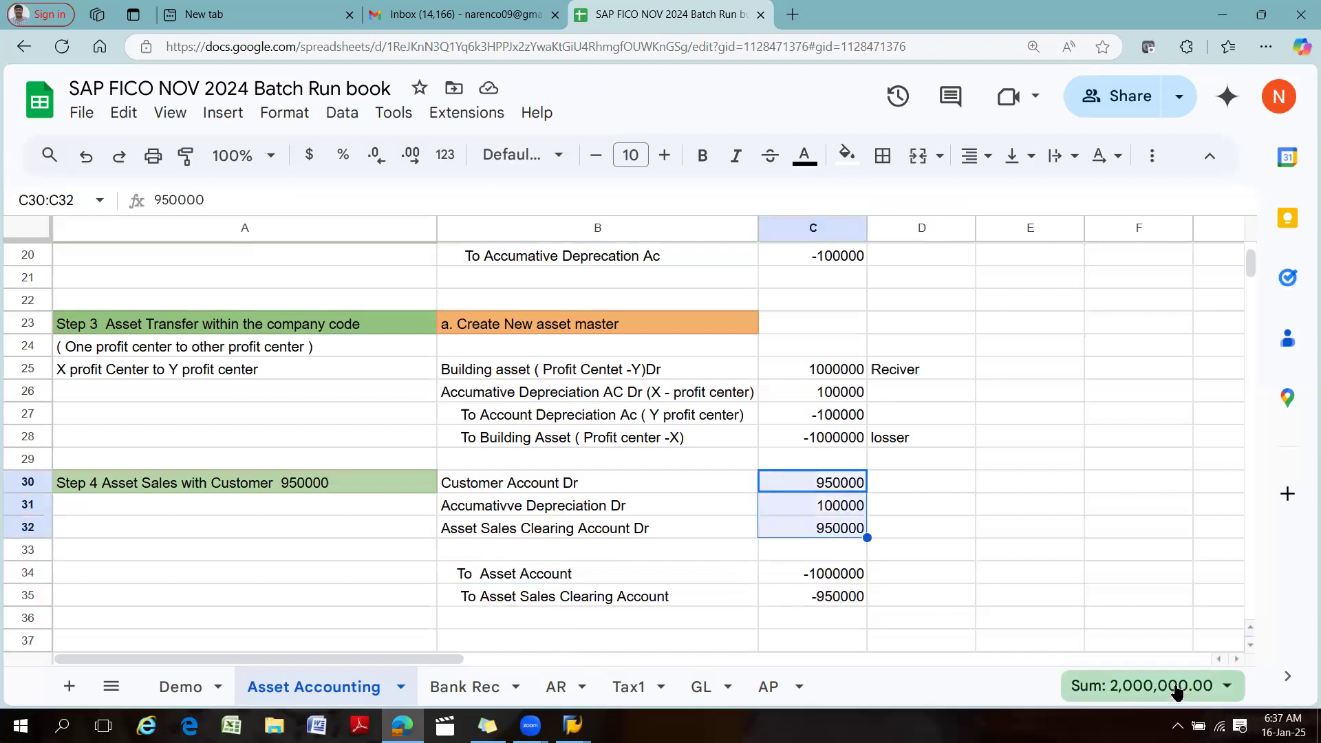
left_click_drag(824, 577, 835, 598)
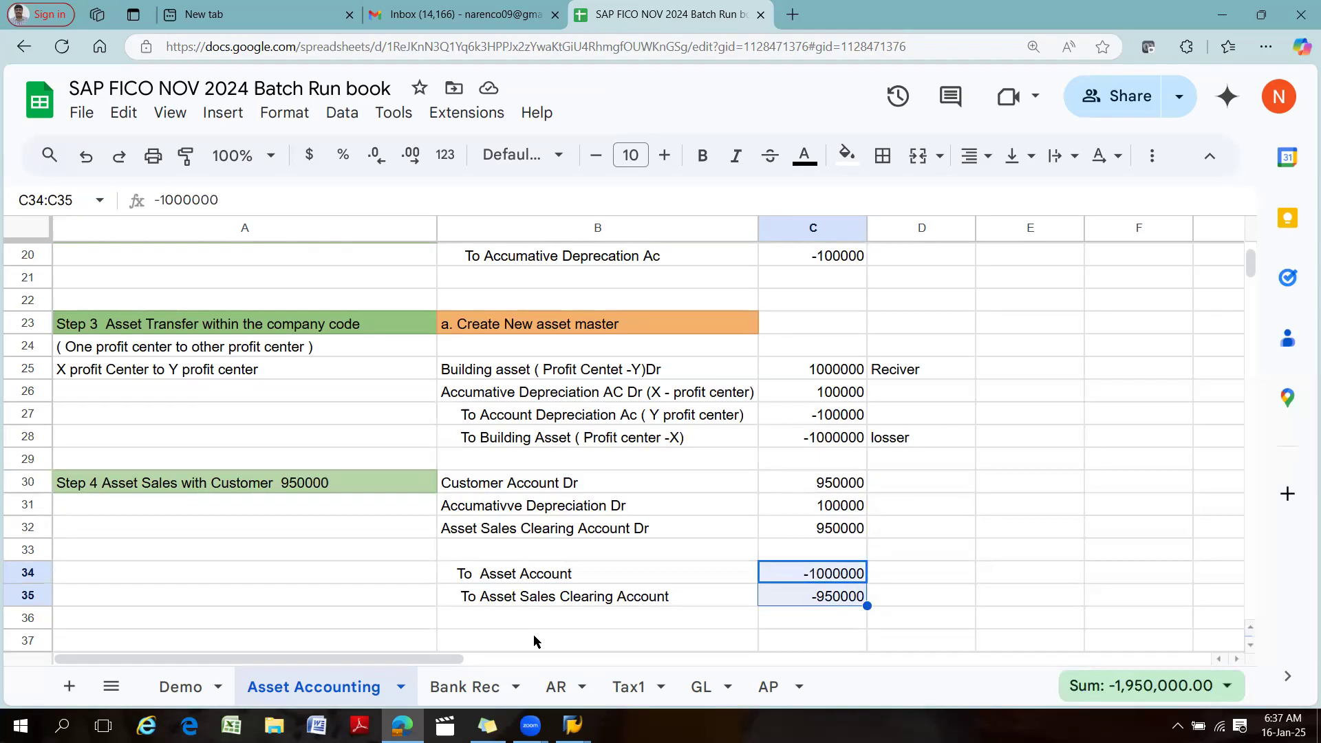
left_click(501, 618)
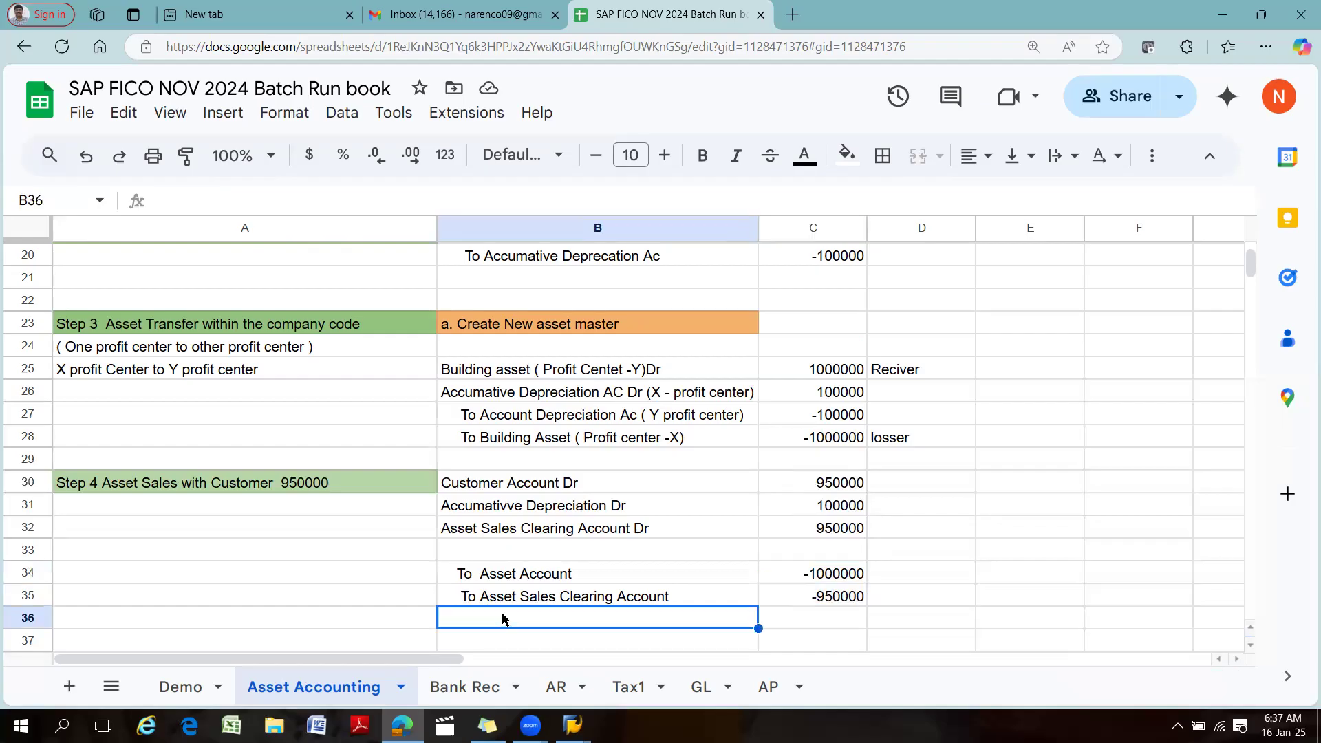
double_click(503, 614)
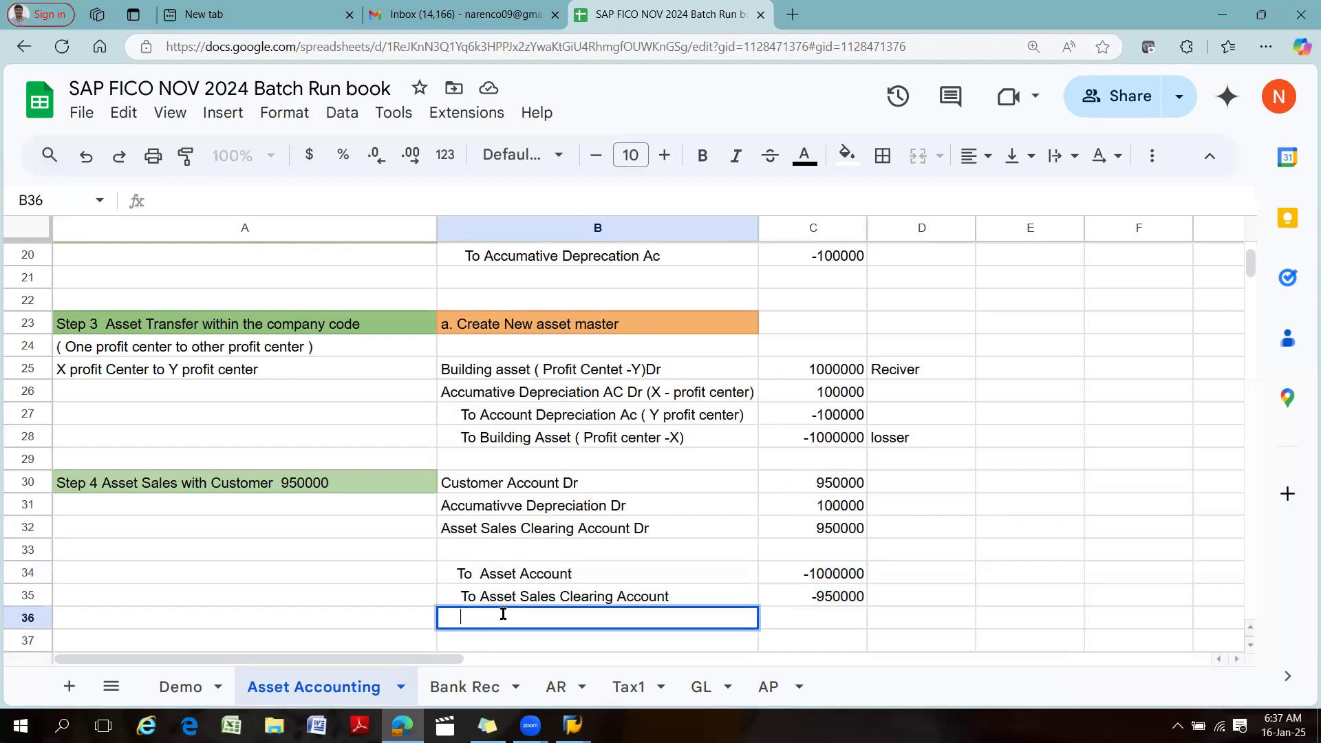
type("To Asset Sales Rev")
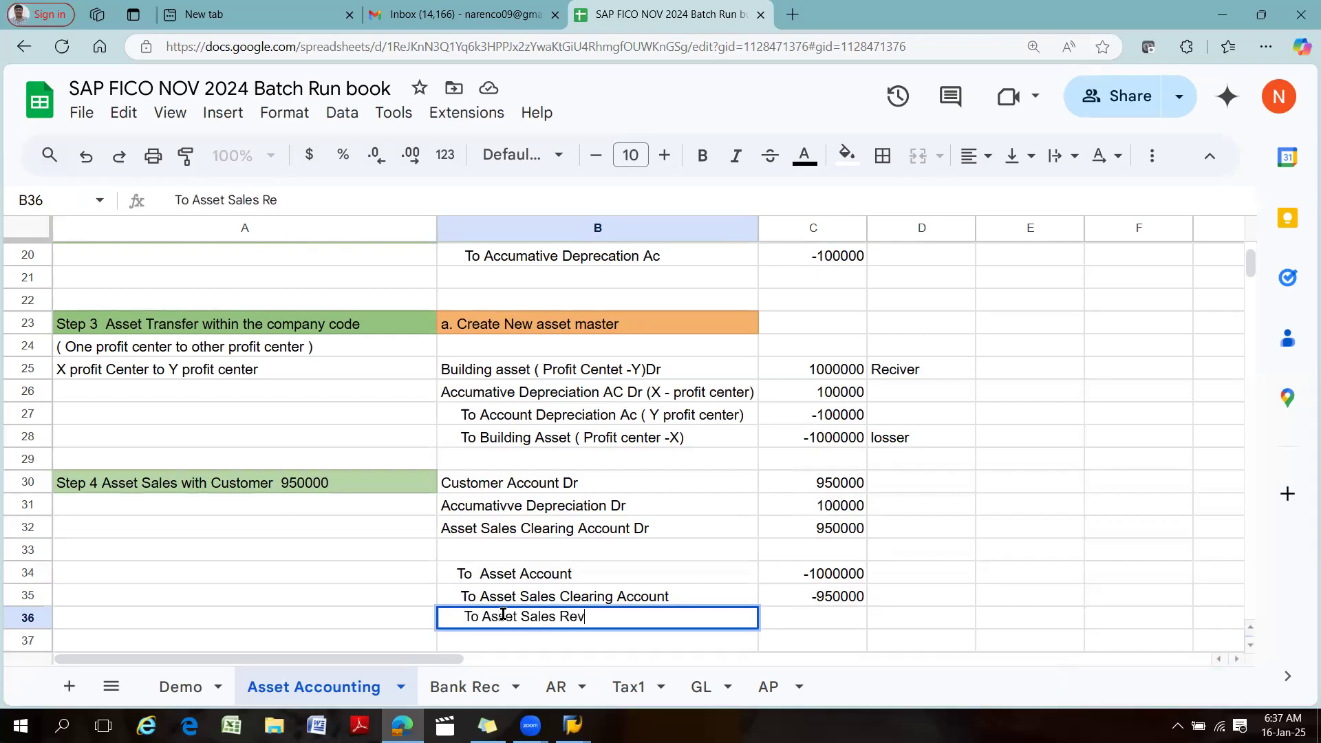
type("enue Account")
key("Tab")
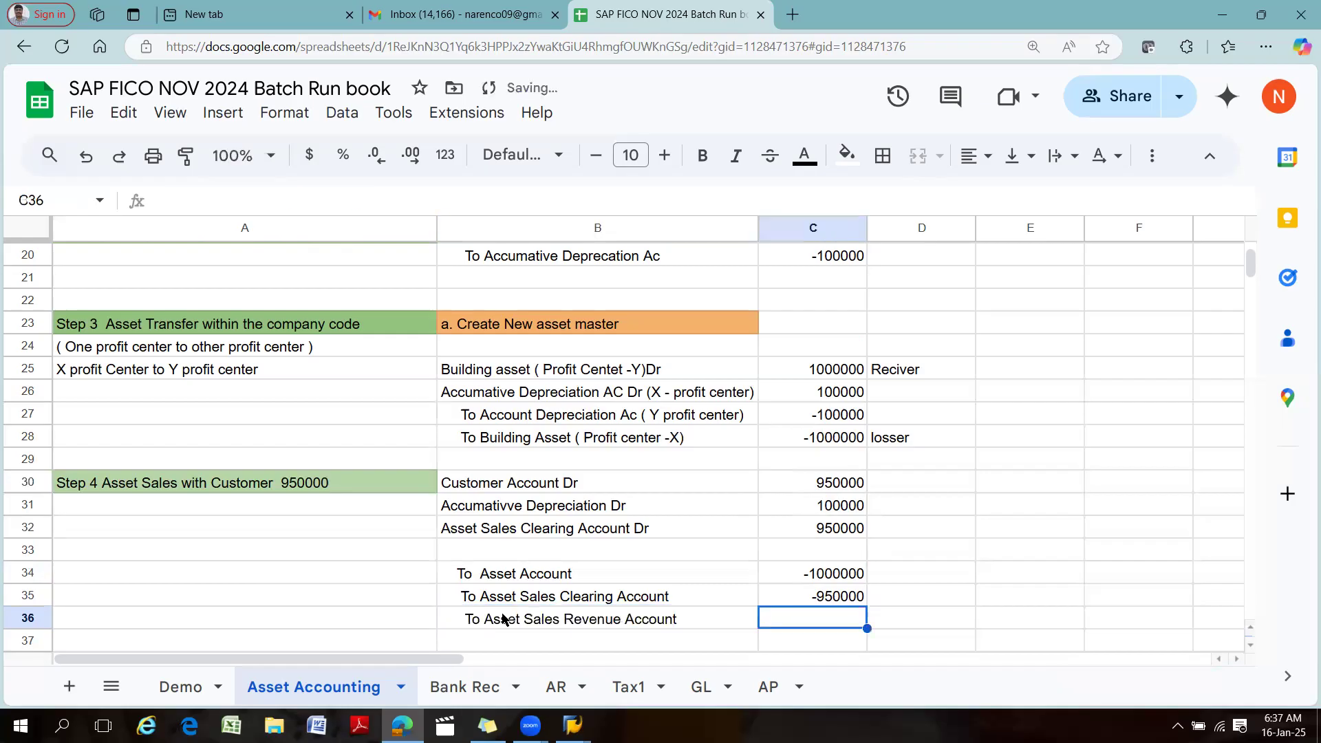
type("-50000")
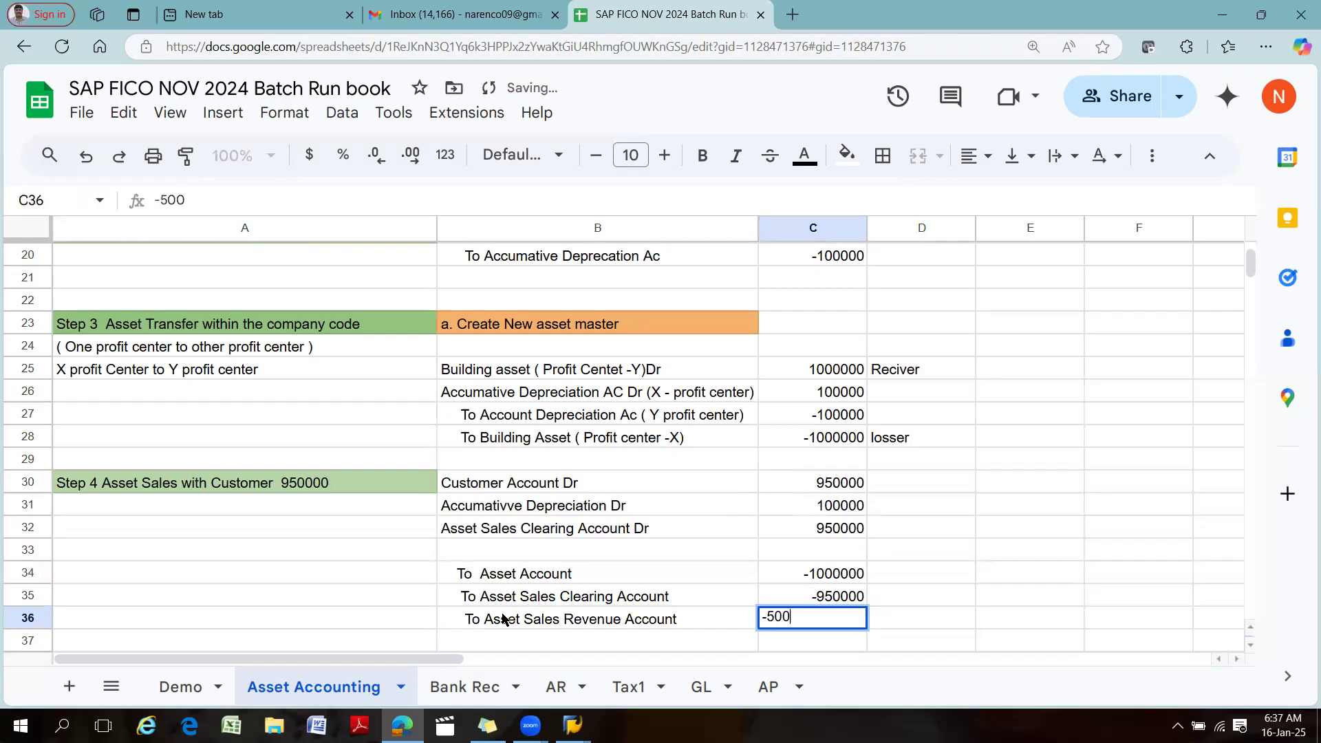
key("Tab")
Check that the Step 4 entry balances by viewing the sums of C34:C36 and C30:C36.
left_click_drag(838, 573, 835, 620)
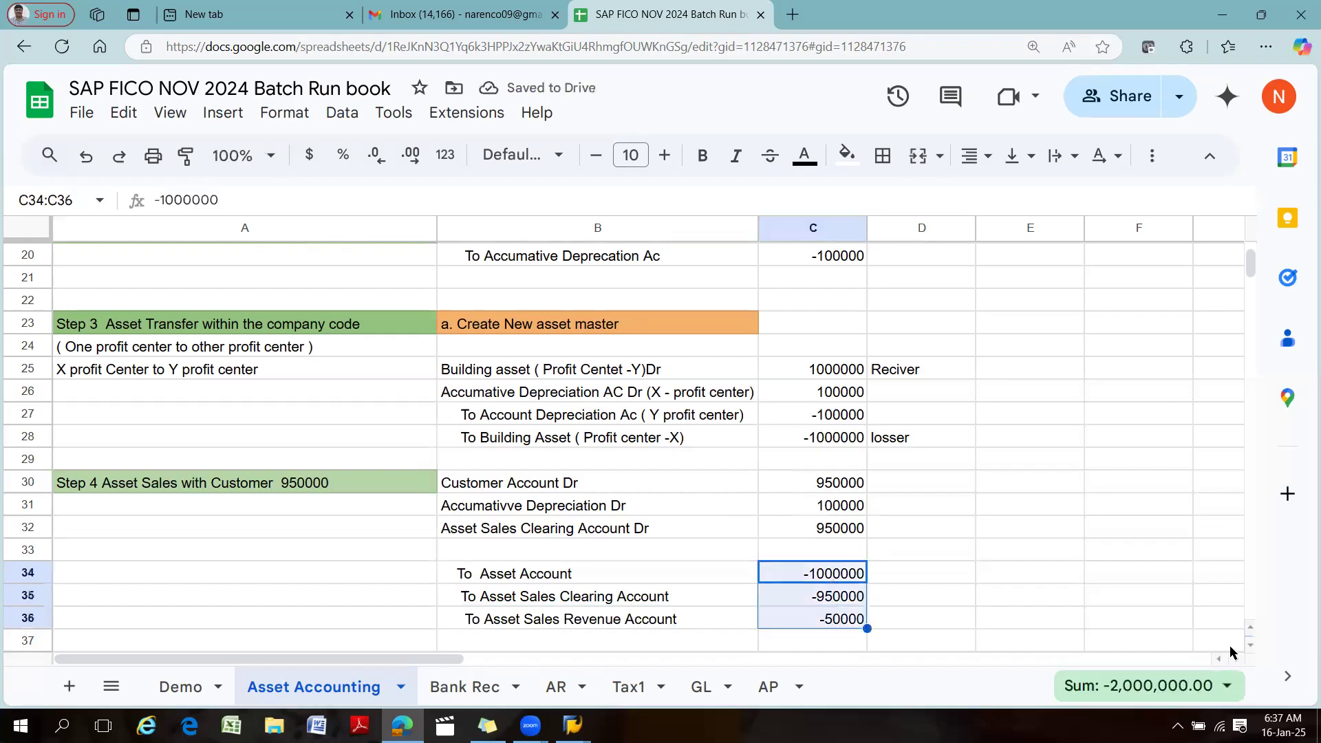
left_click(851, 485)
left_click_drag(851, 518, 853, 528)
left_click_drag(818, 485, 845, 623)
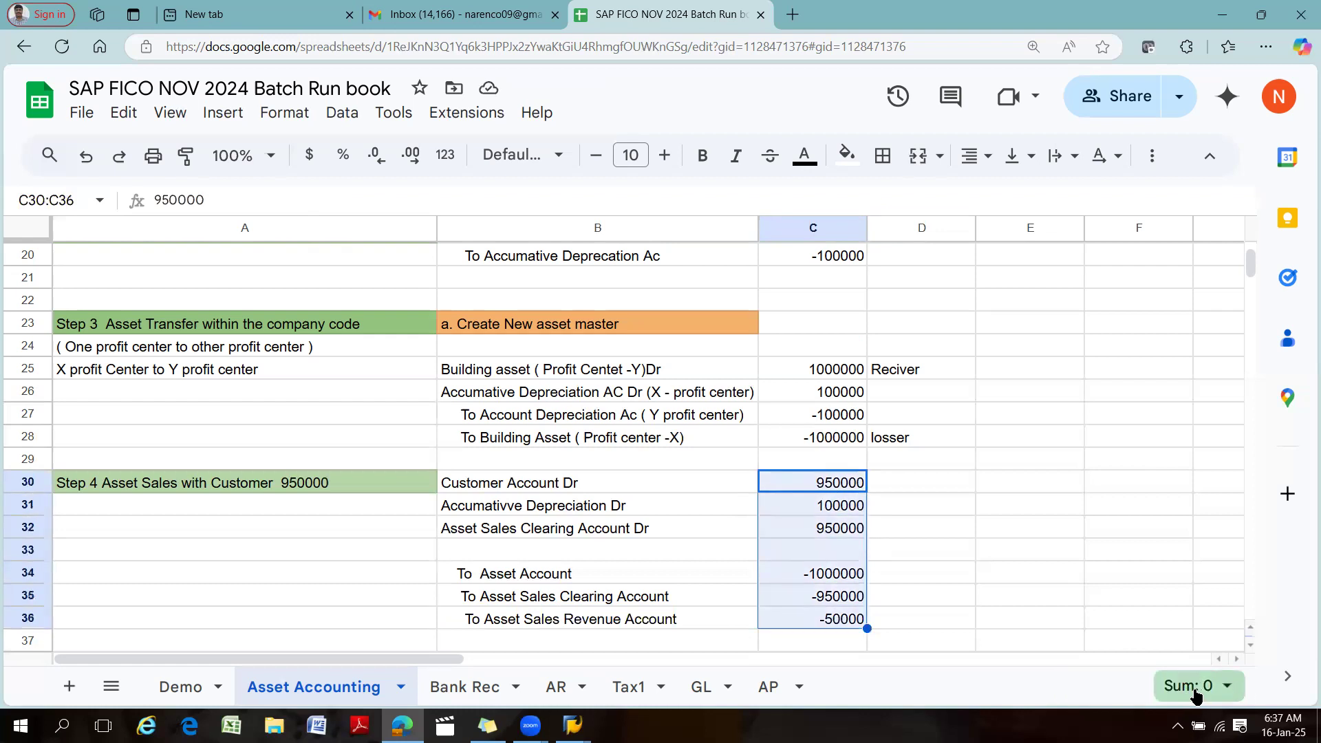
left_click(943, 527)
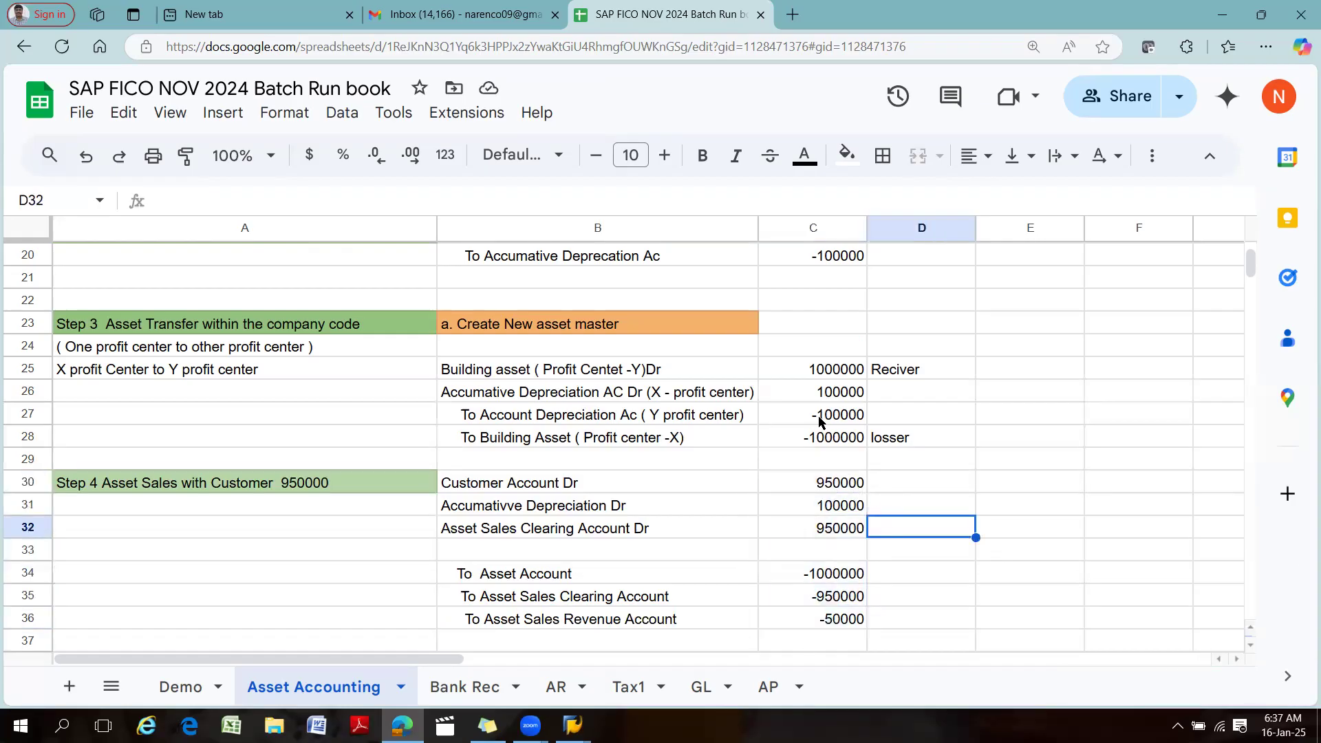
Enter the label "Step 5" in A38 below the Step 4 journal entry.
scroll(777, 495, "down", 1)
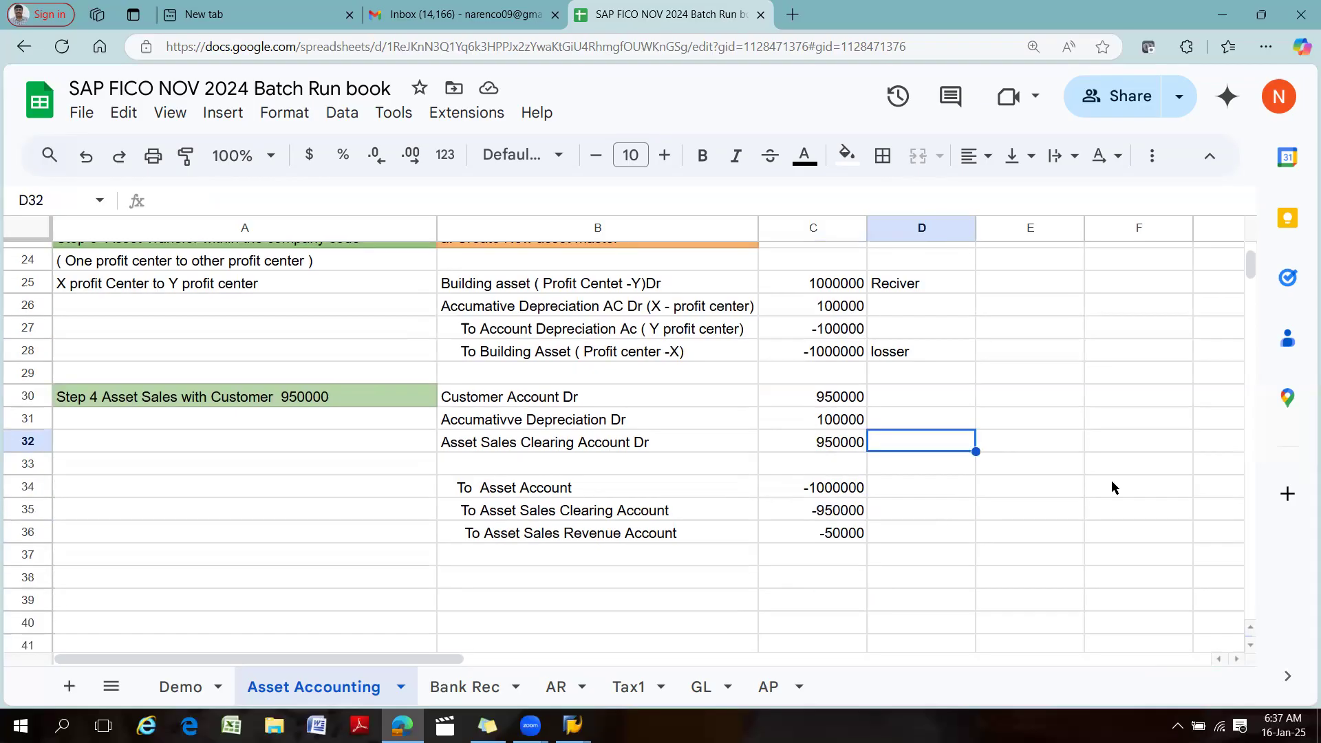
left_click(81, 564)
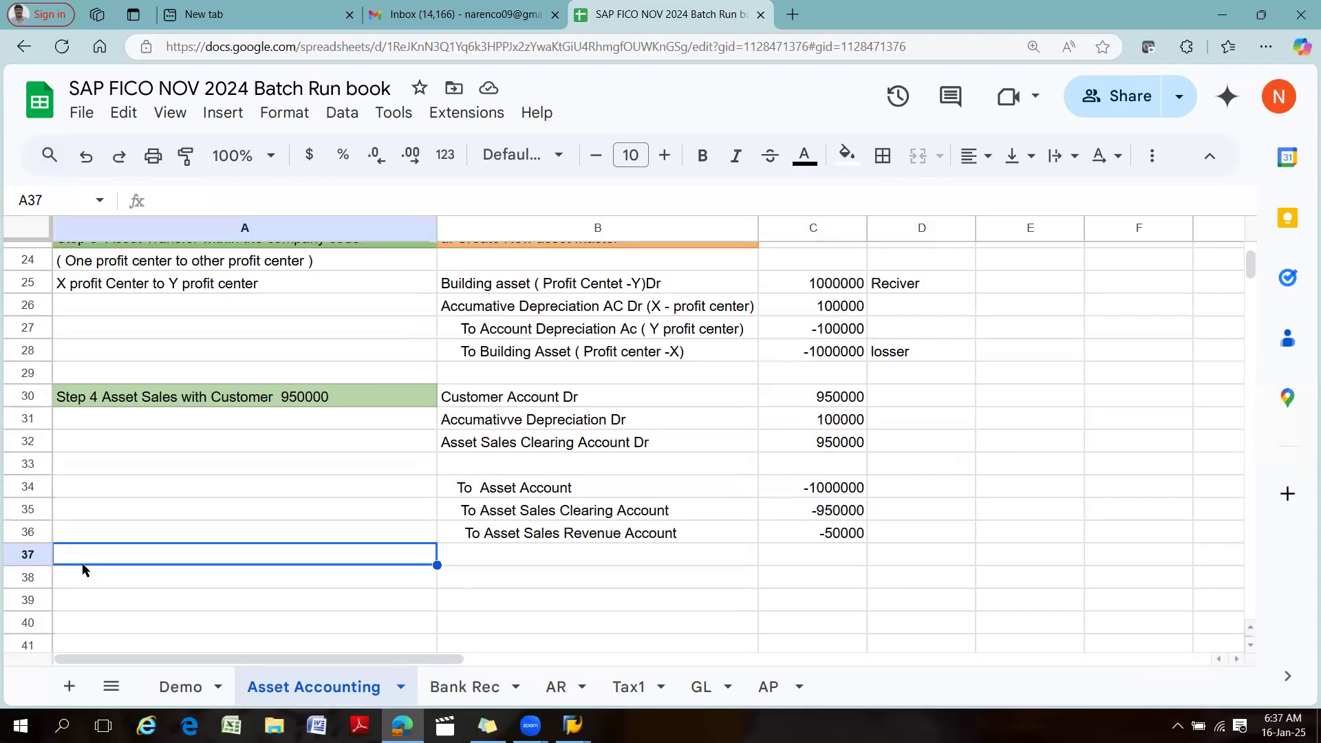
left_click(87, 577)
type("St")
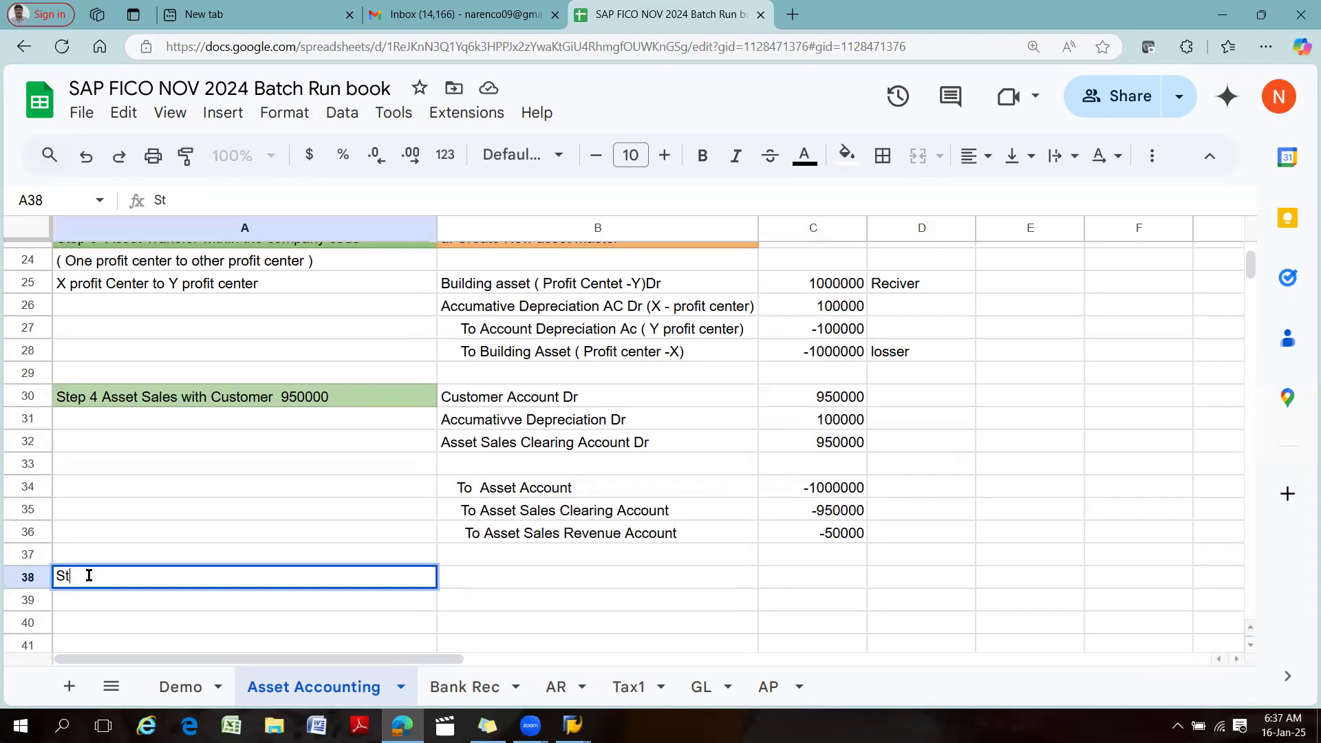
type("ep 5")
key("Tab")
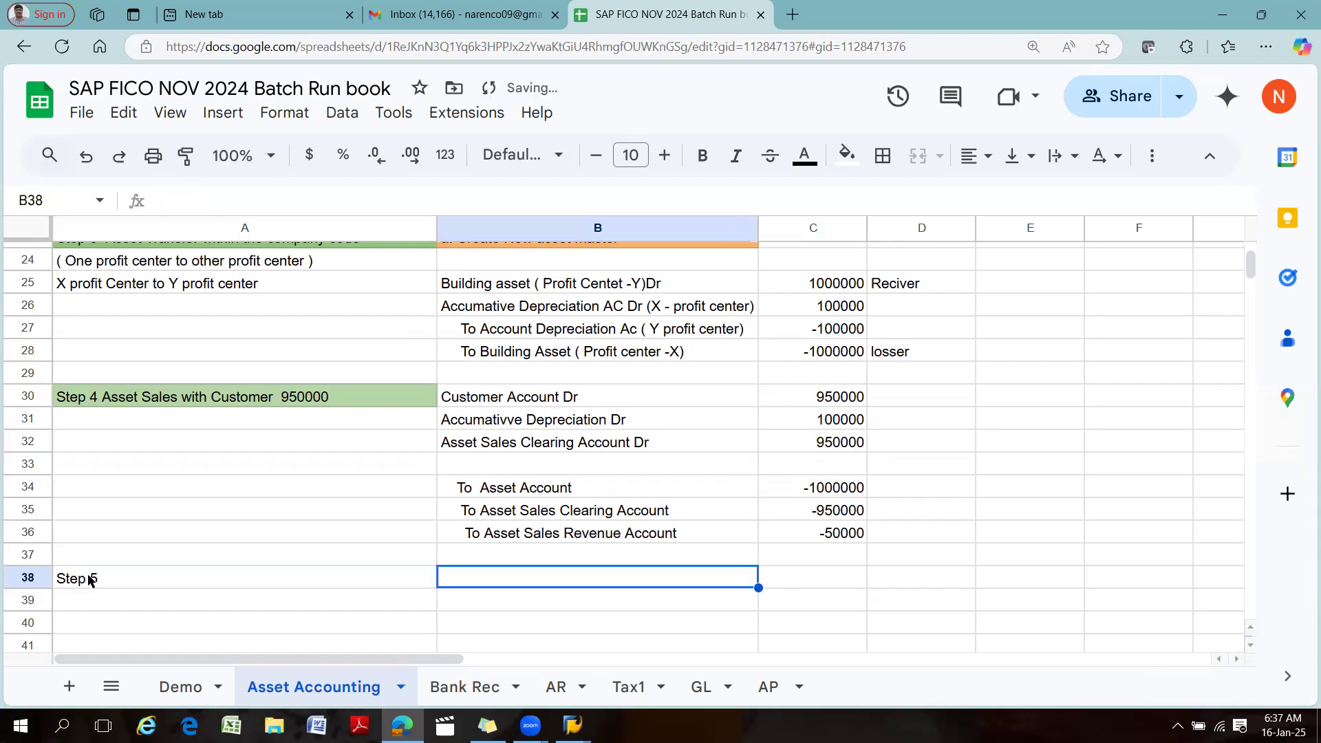
Replace the text in A38 with a copy of the Step 4 heading, renumbered as "Step 5 Asset Sales with Customer 950000".
left_click(191, 397)
key("ctrl+c")
left_click(139, 572)
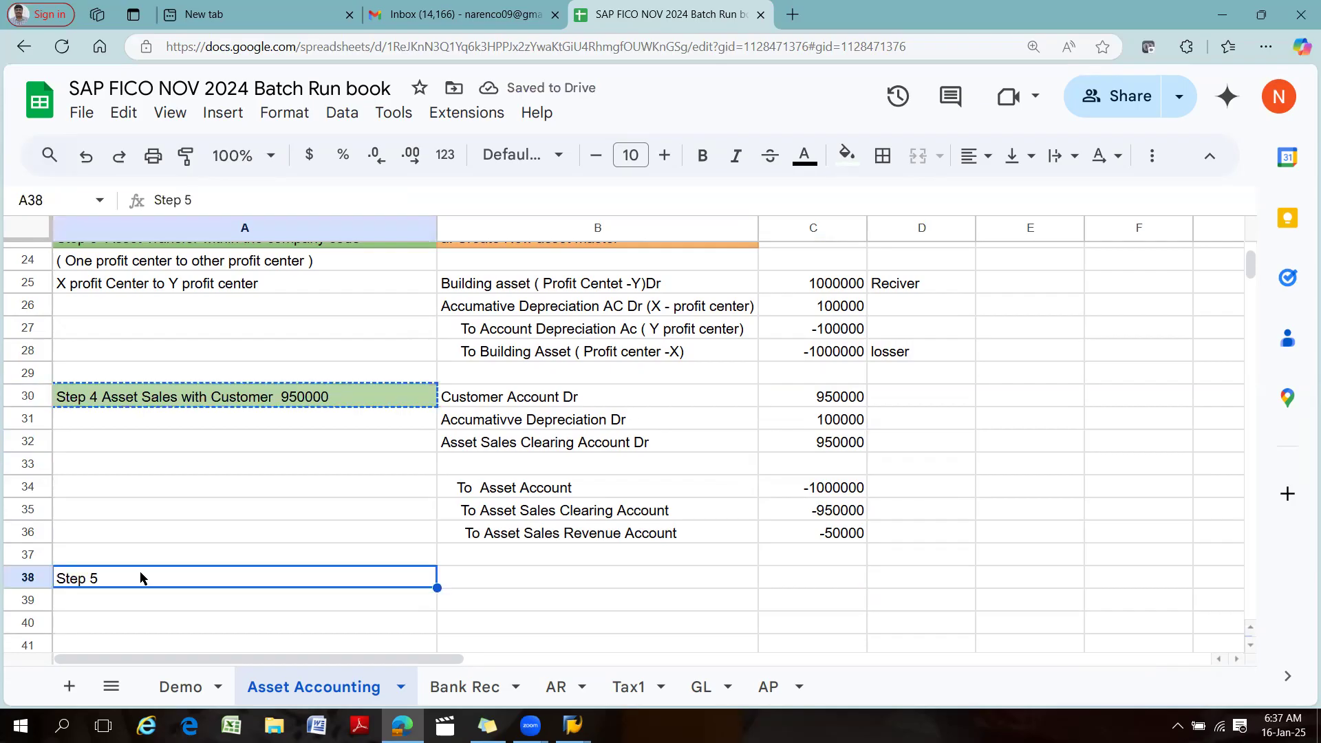
double_click(139, 572)
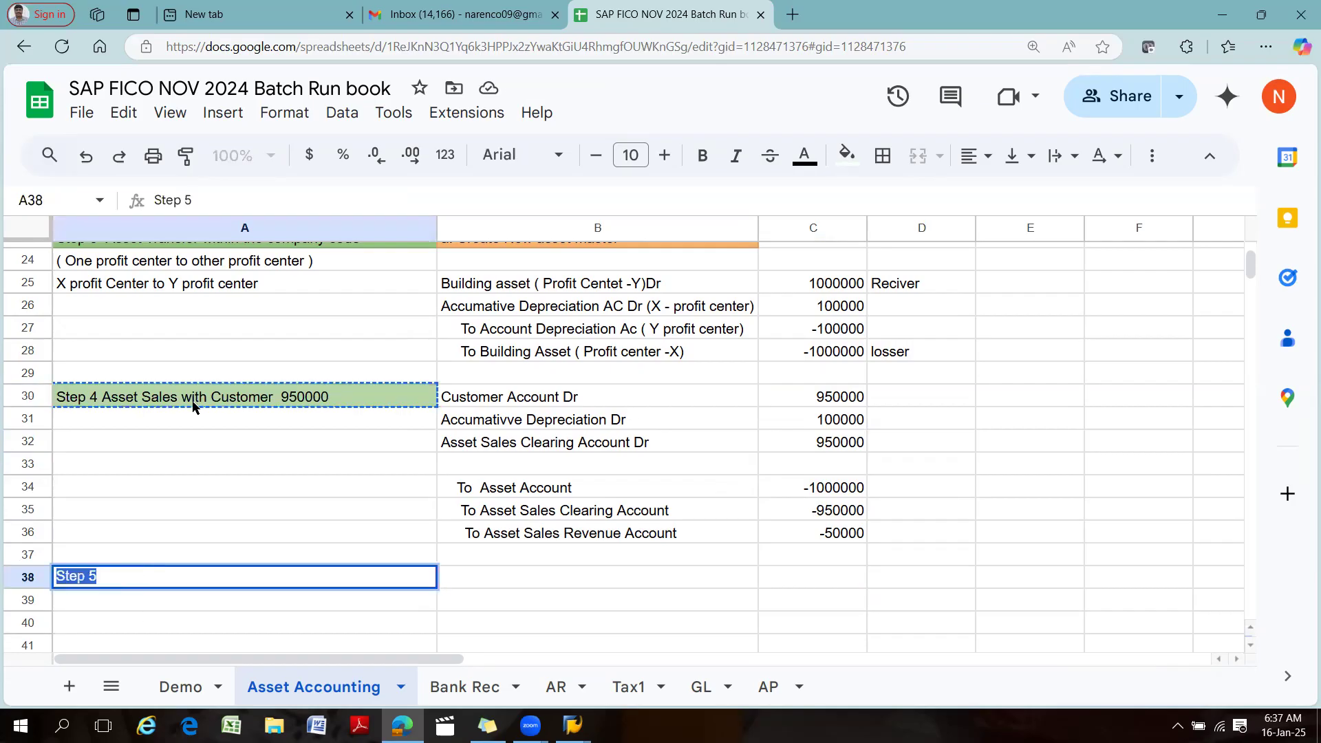
key("ctrl+v")
left_click(95, 576)
key("BackSpace")
type("5")
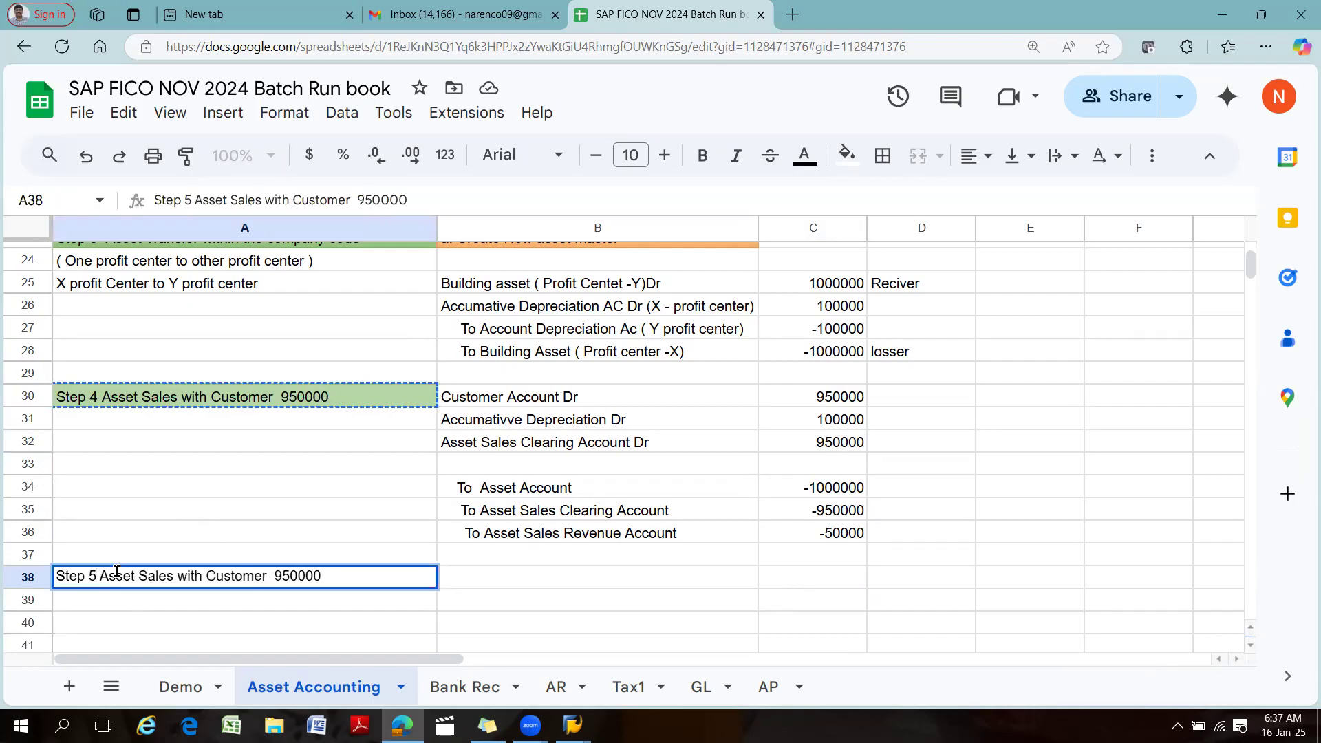
left_click(963, 584)
Copy the Step 4 journal lines and amounts in B30:C36 to the Step 5 block starting at B38.
left_click_drag(466, 397, 784, 531)
key("ctrl+c")
left_click(455, 577)
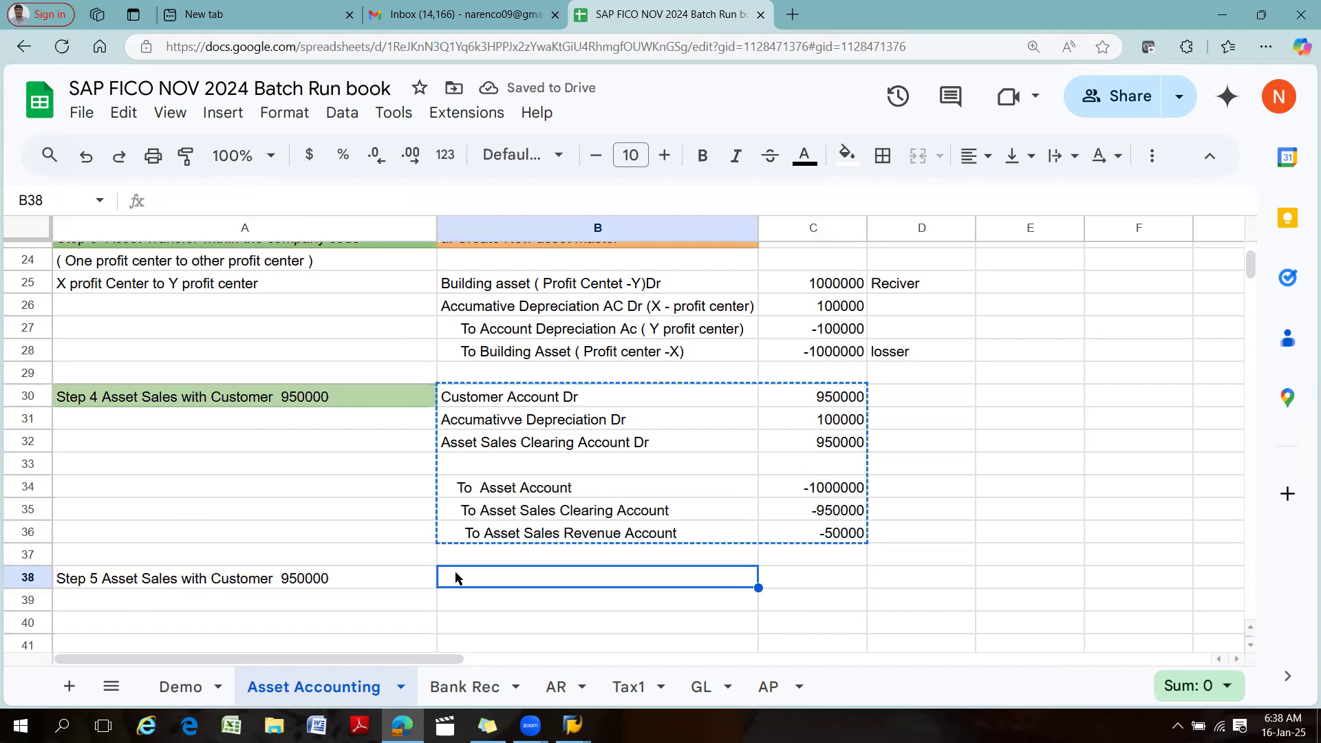
key("ctrl+v")
Change the sale amount in the Step 5 heading in A38 to 850000.
scroll(634, 444, "down", 4)
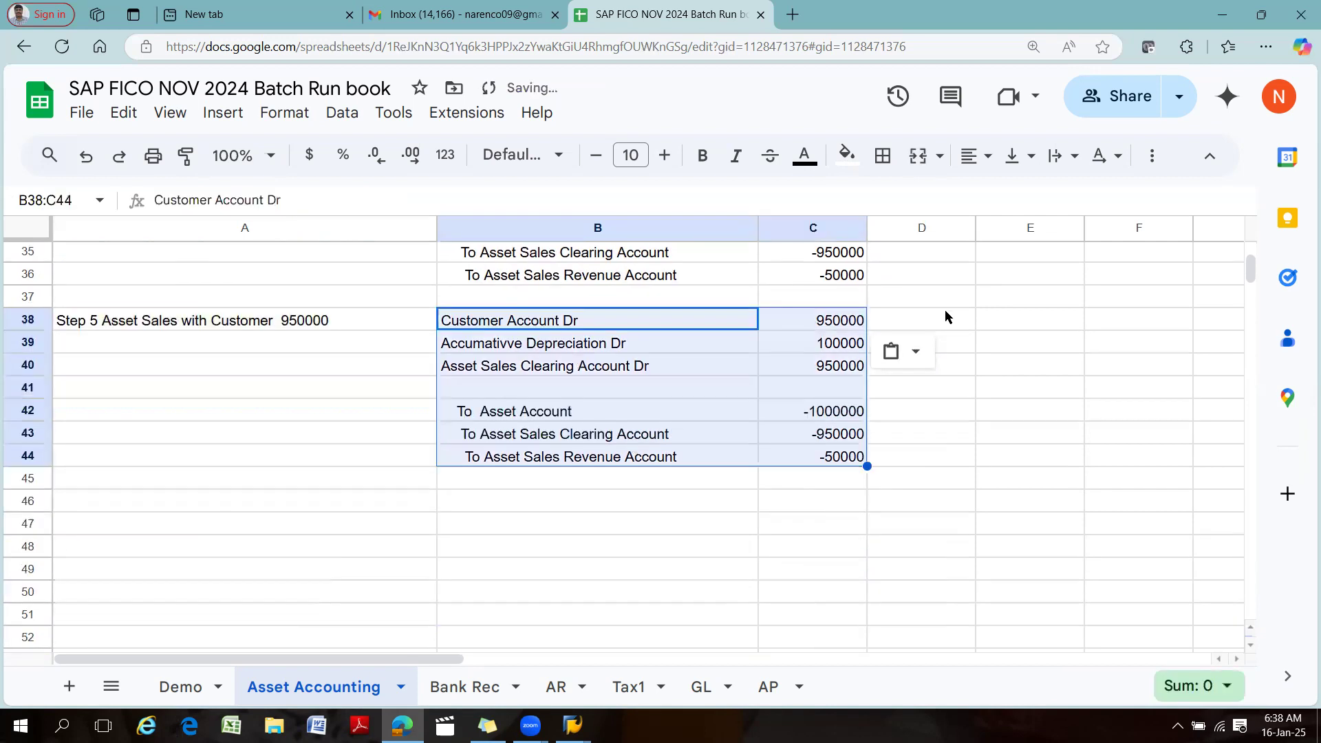
double_click(286, 316)
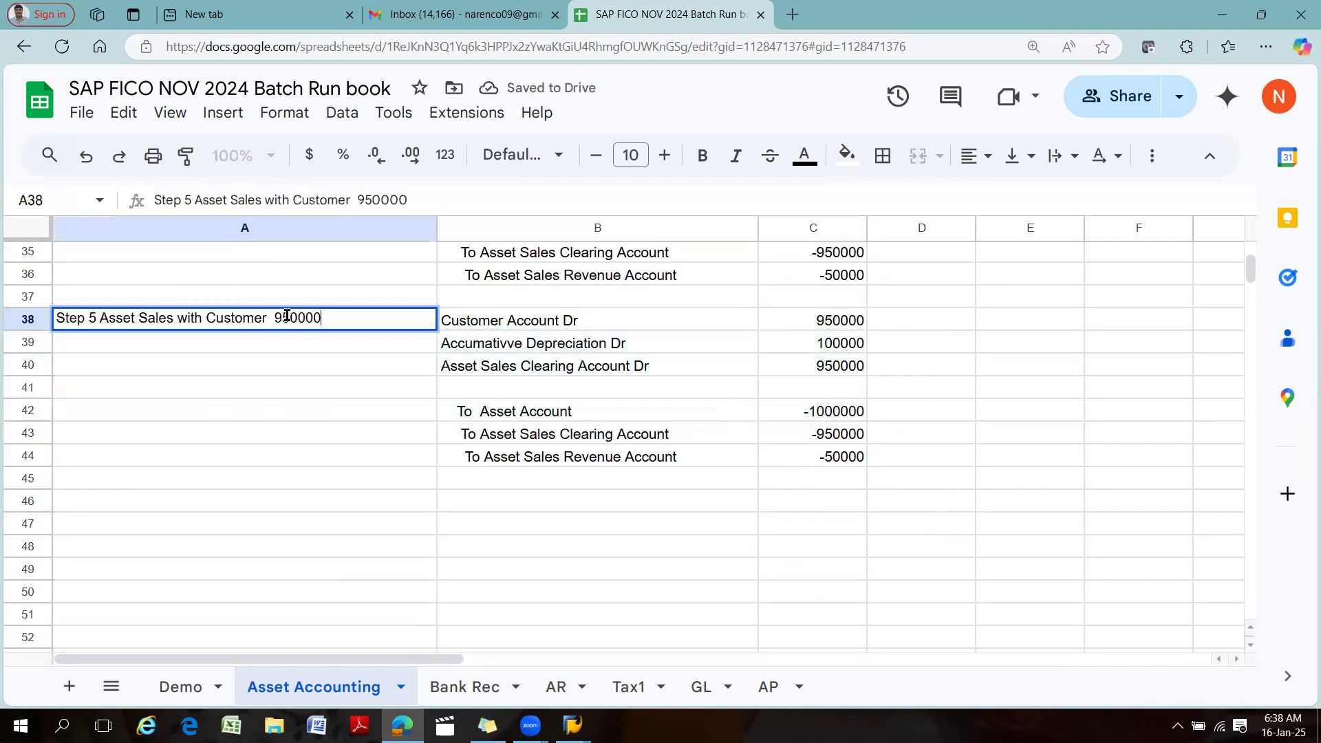
left_click(279, 315)
key("BackSpace")
type("8")
key("Tab")
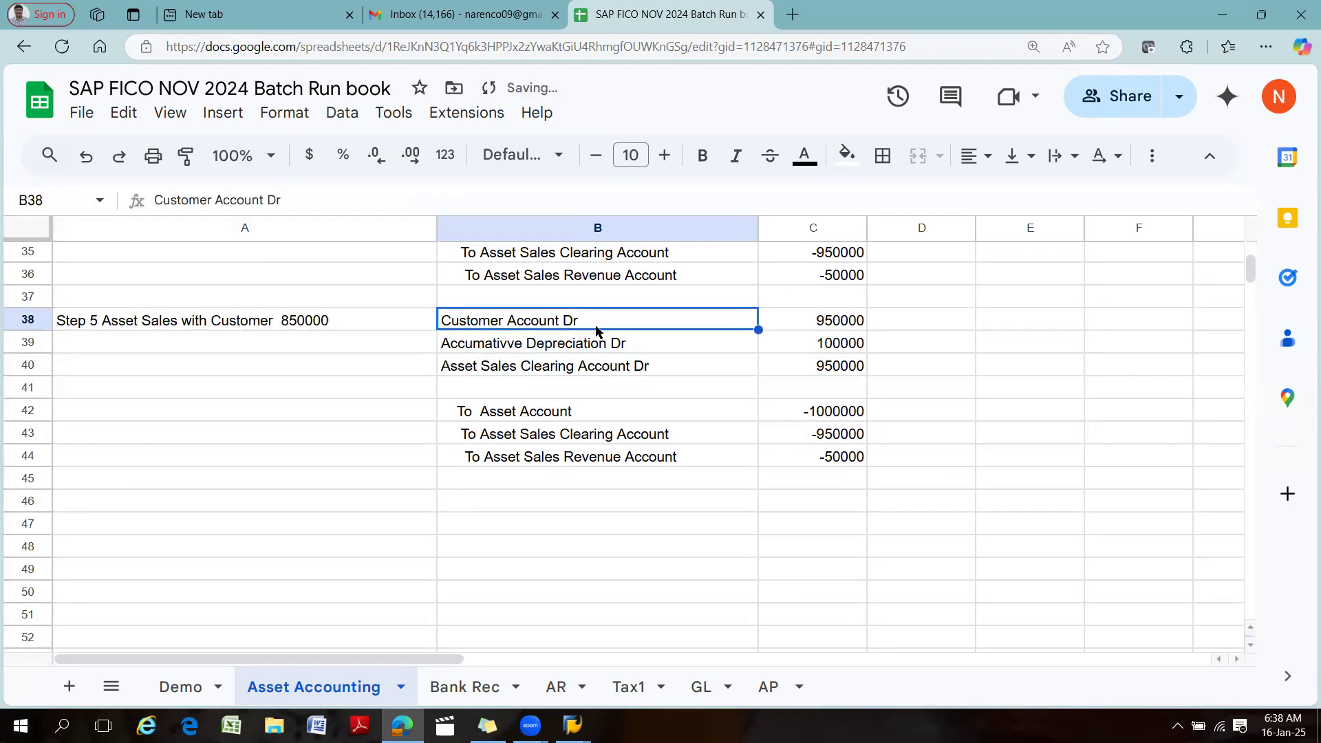
Set the Step 5 customer account debit amount in C38 to 850000.
double_click(821, 320)
left_click(823, 318)
key("BackSpace")
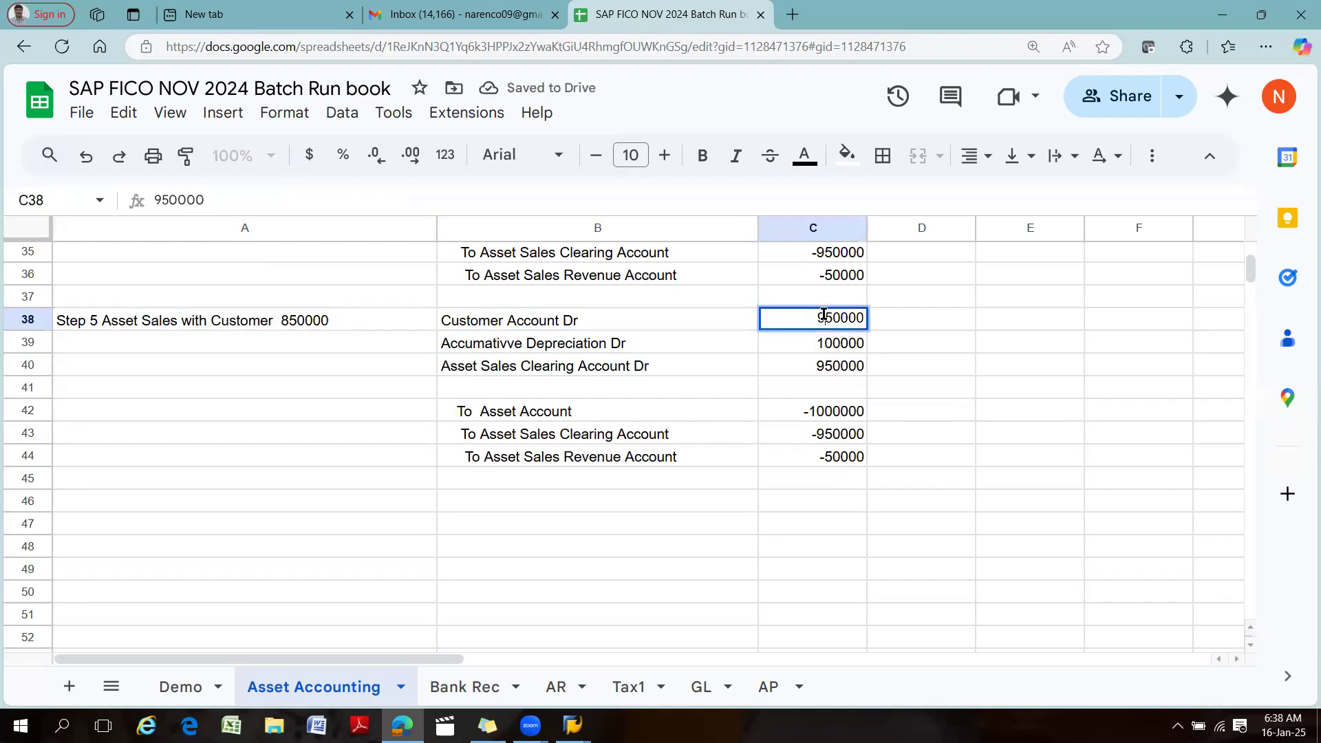
type("8")
left_click(1091, 388)
Set the Step 5 asset sales clearing account debit amount in C40 to 850000.
left_click(832, 344)
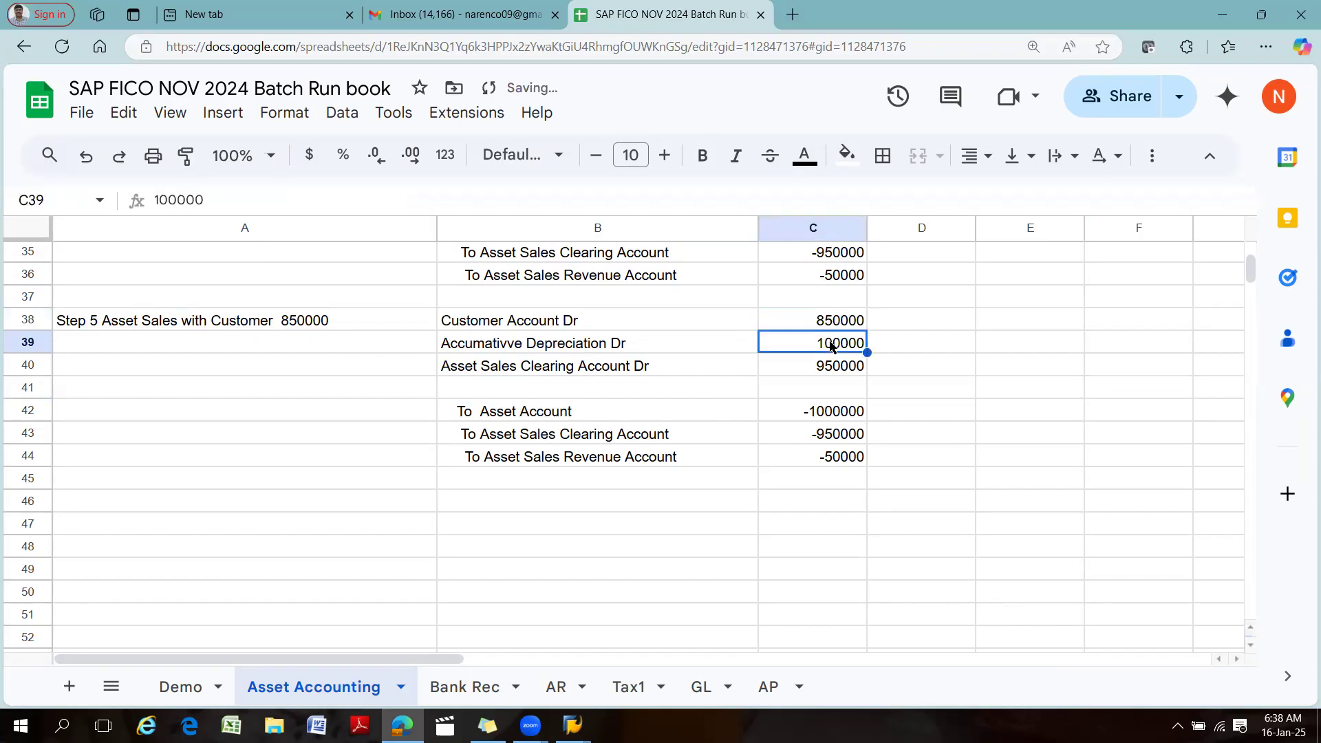
left_click(821, 366)
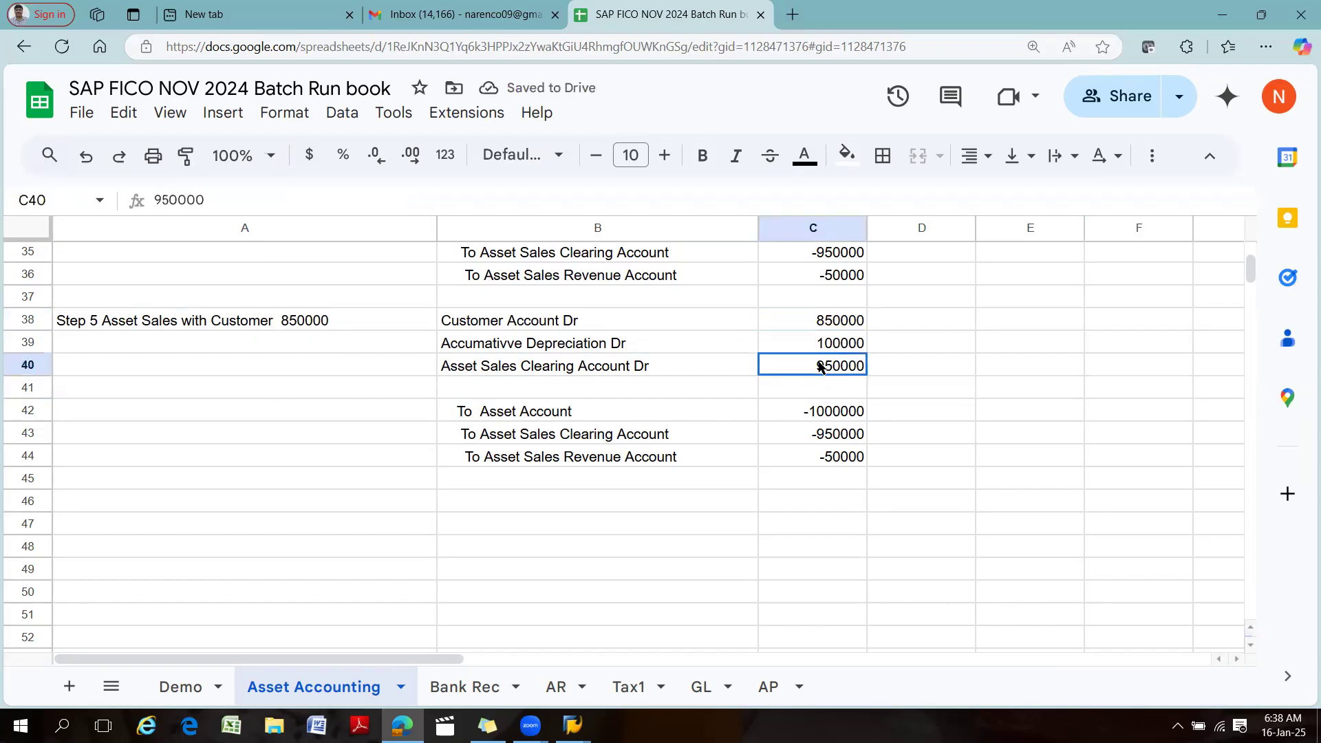
double_click(821, 367)
key("BackSpace")
type("8")
left_click(845, 408)
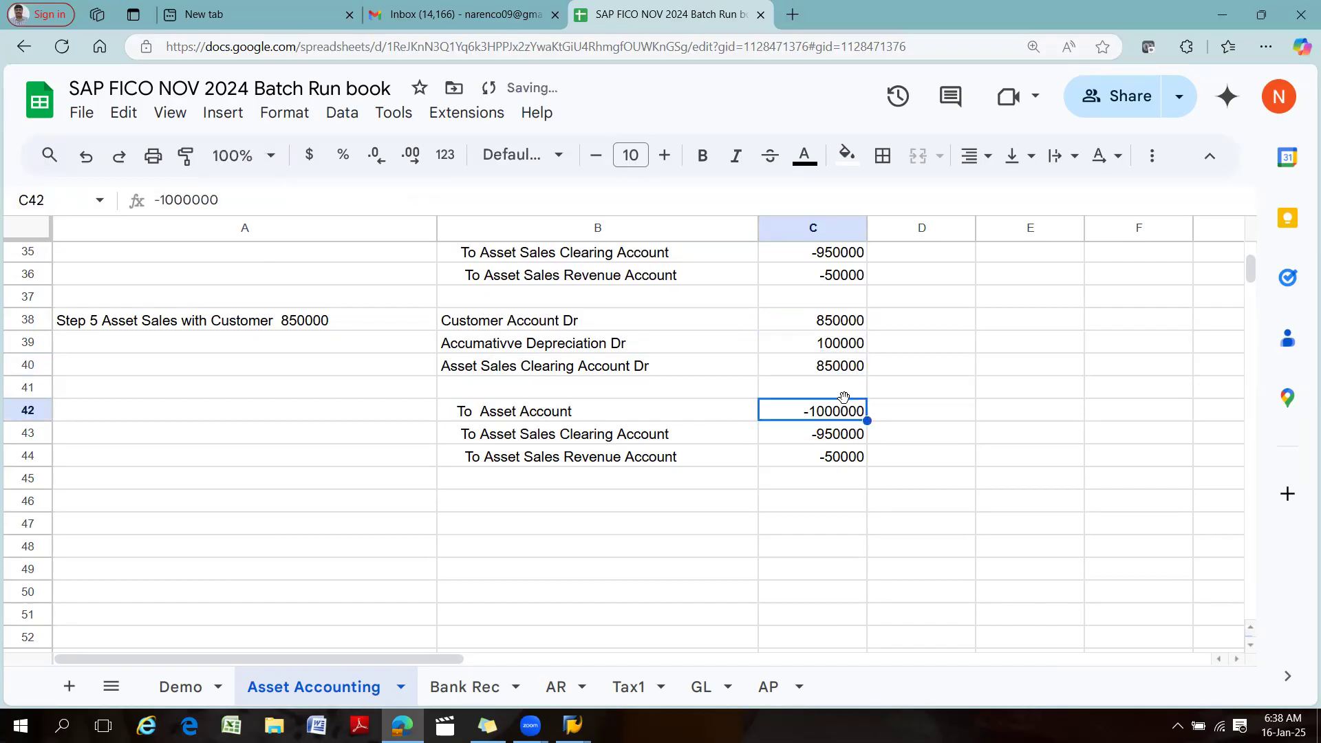
Set the Step 5 asset sales clearing account credit amount in C43 to -550000.
left_click(826, 441)
double_click(823, 433)
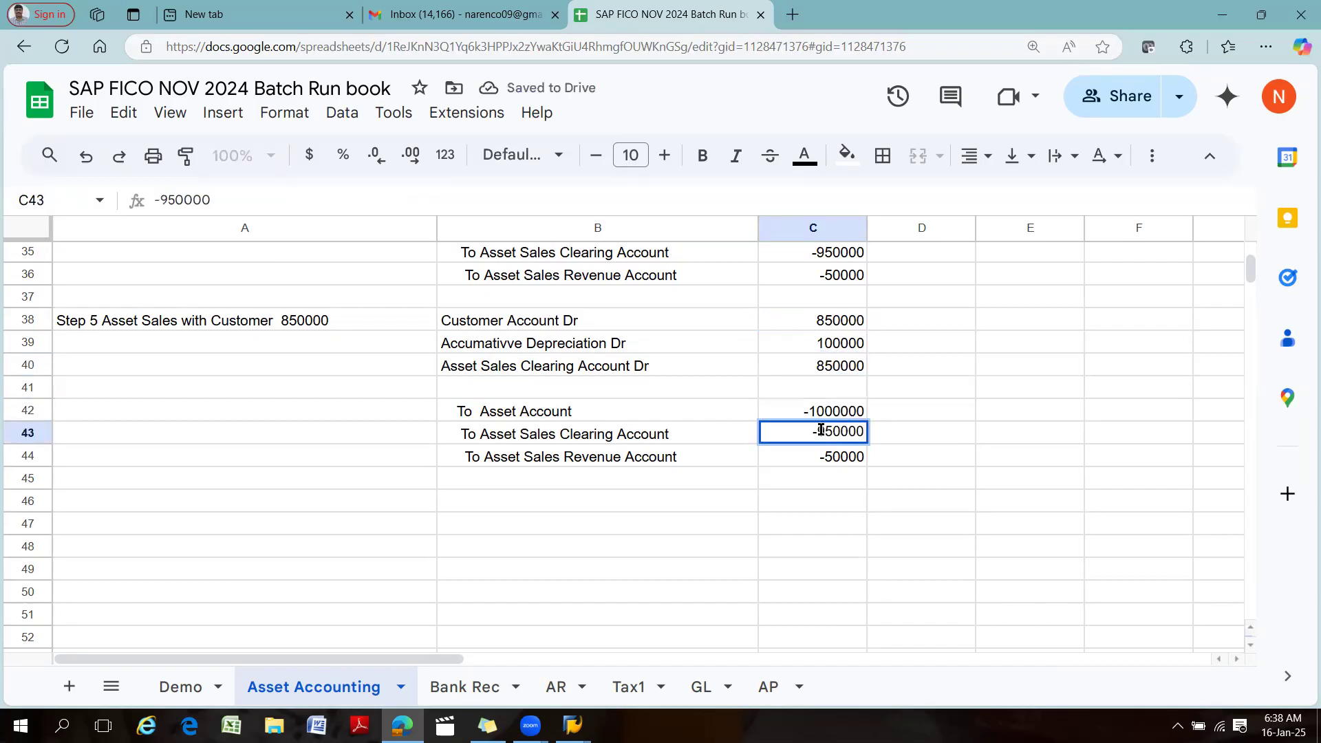
key("BackSpace")
type("5")
key("Tab")
Clear the asset sales revenue account line and its amount from row 44 of the Step 5 entry.
left_click_drag(621, 466, 878, 460)
key("Delete")
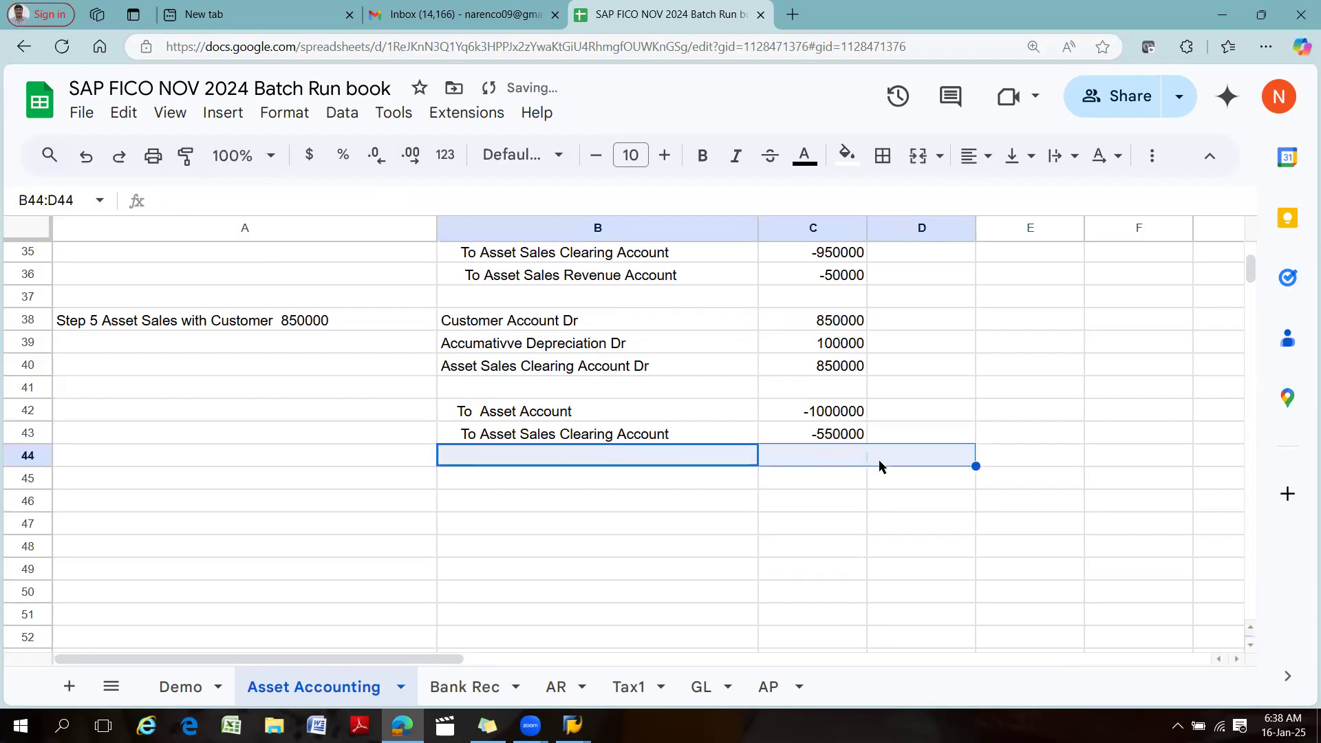
left_click(1047, 366)
Check the Step 5 debit and credit sums and set the asset sales clearing account credit in C43 to -850000.
left_click_drag(836, 322, 835, 370)
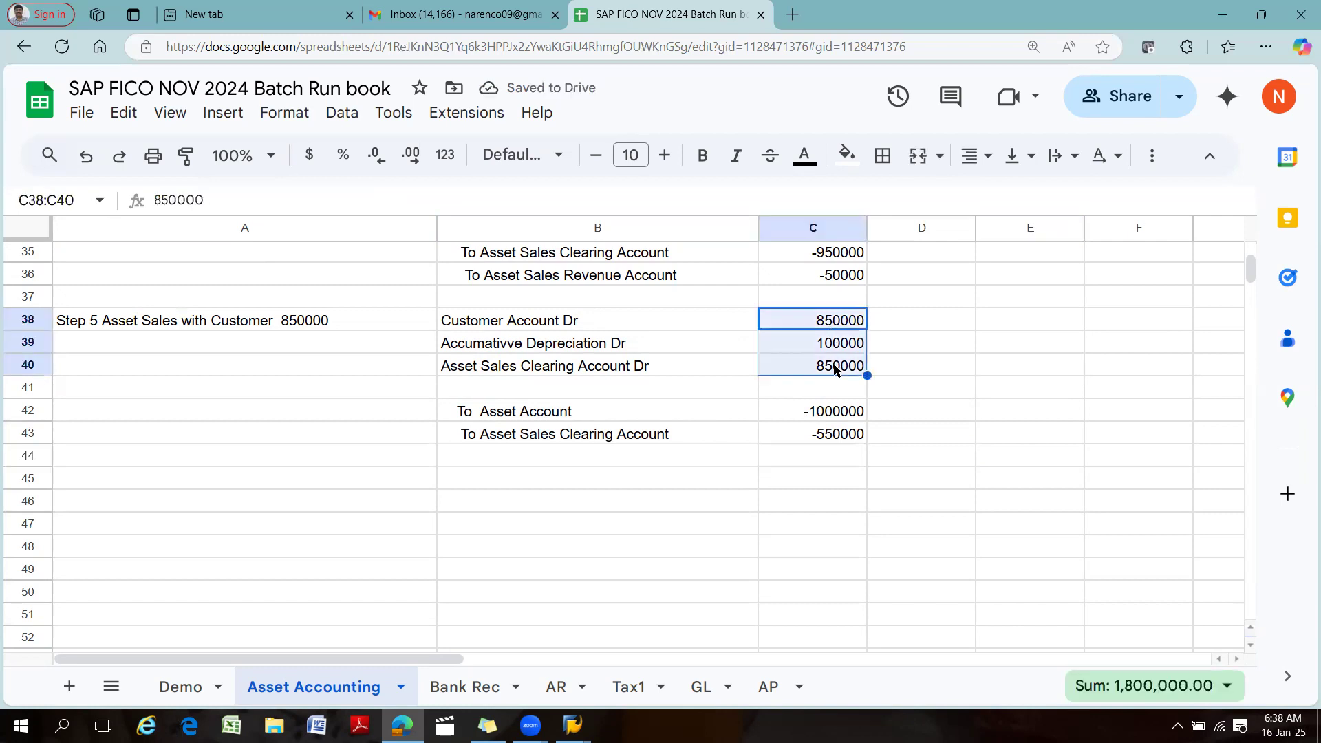
left_click_drag(832, 411, 834, 434)
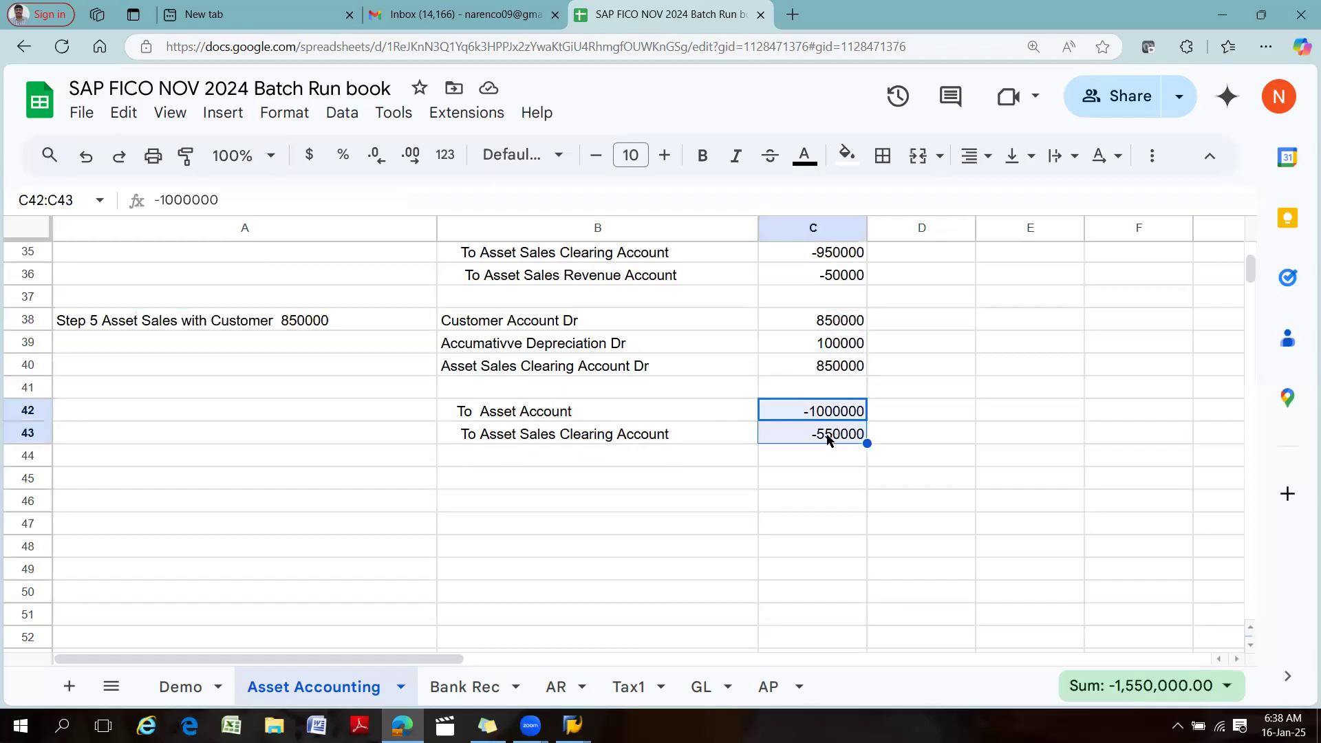
double_click(821, 429)
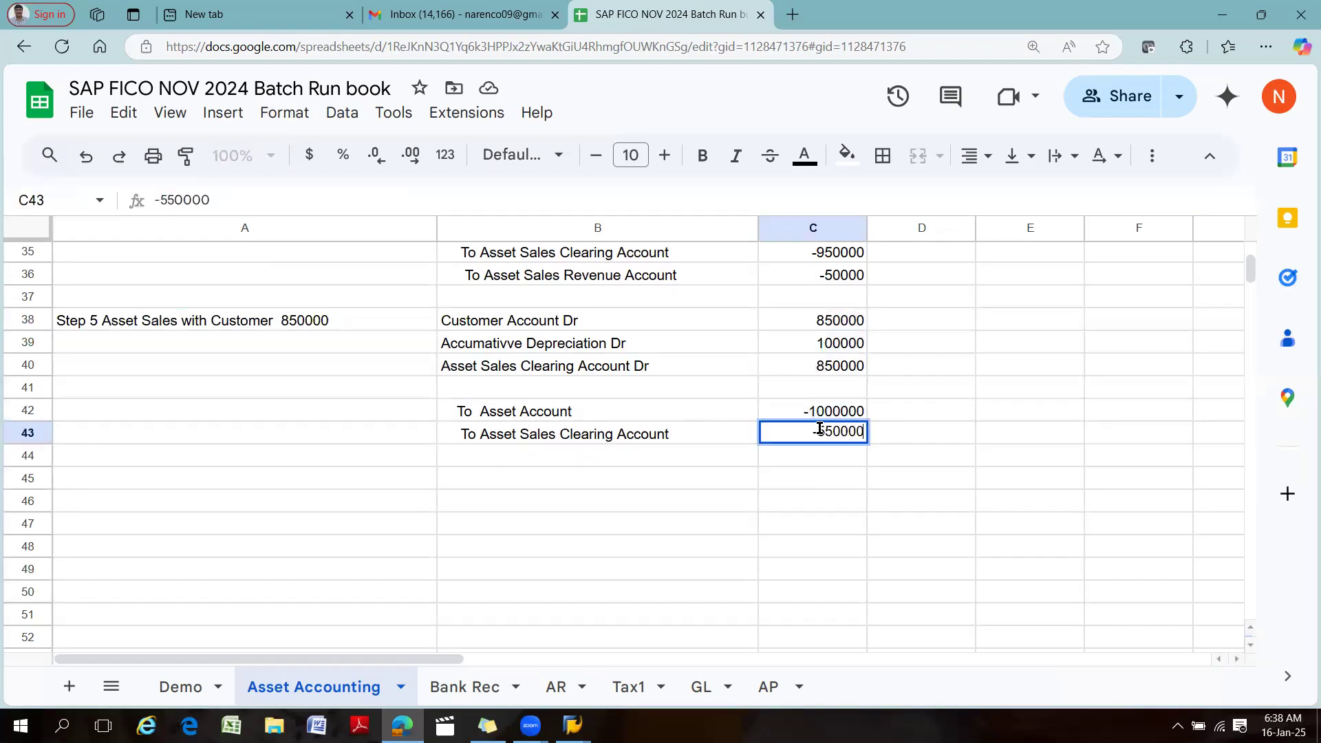
key("BackSpace")
type("8")
left_click(1113, 344)
Compare the sum of the Step 5 debits in C38:C40 with the sum of the credits in C42:C43.
left_click_drag(830, 413, 834, 435)
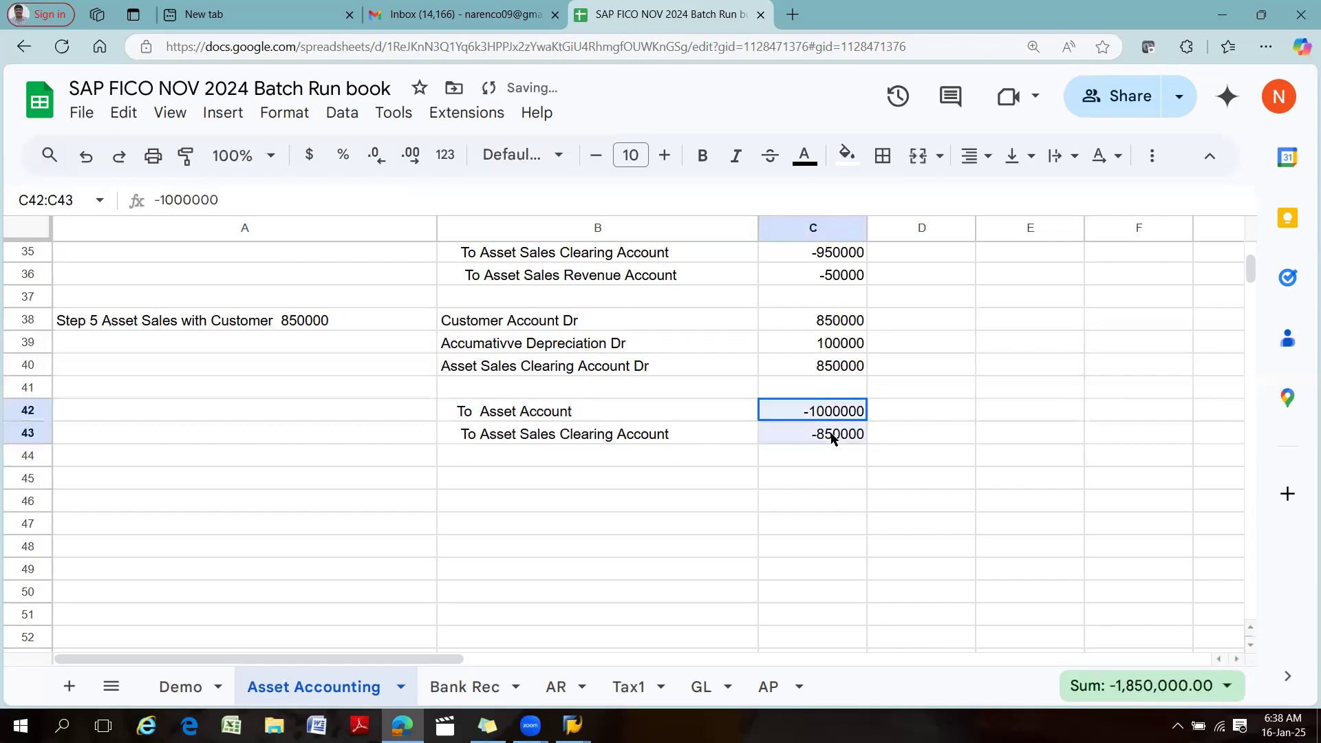
left_click_drag(834, 329, 839, 366)
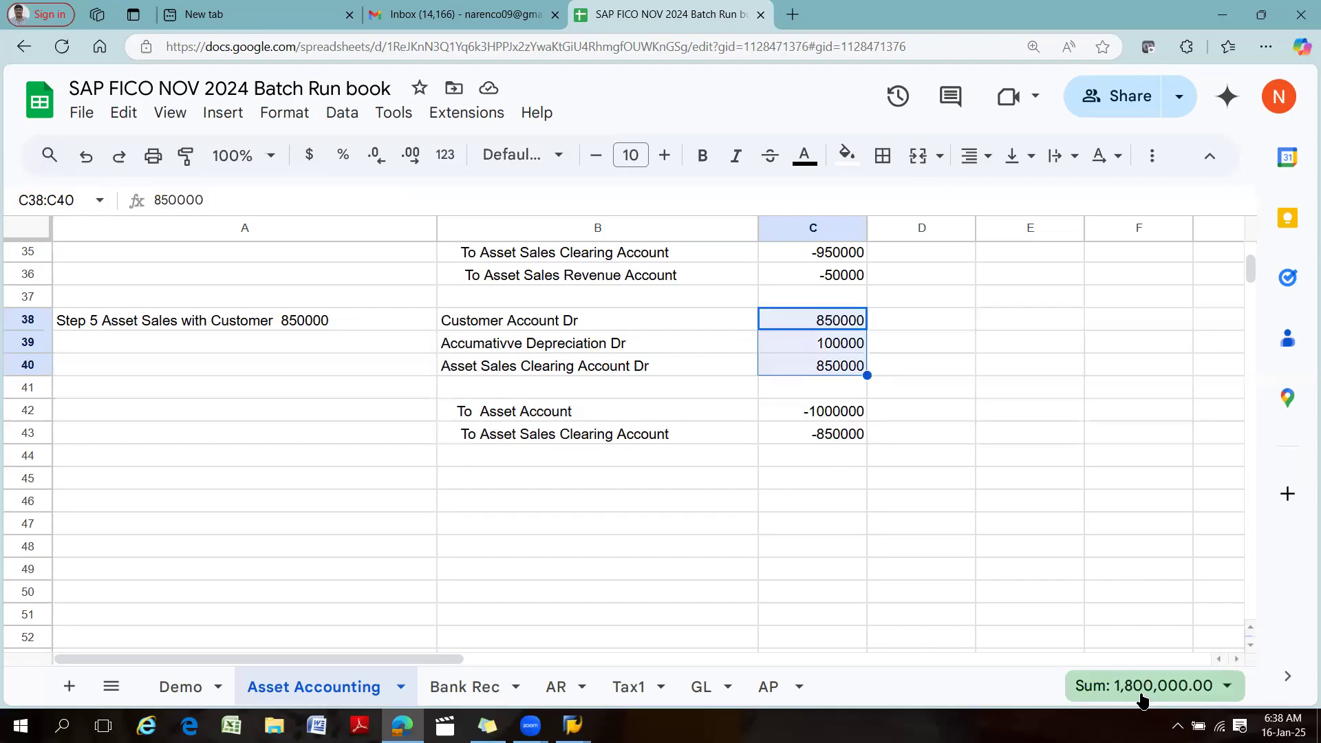
left_click(988, 371)
left_click_drag(820, 324, 822, 368)
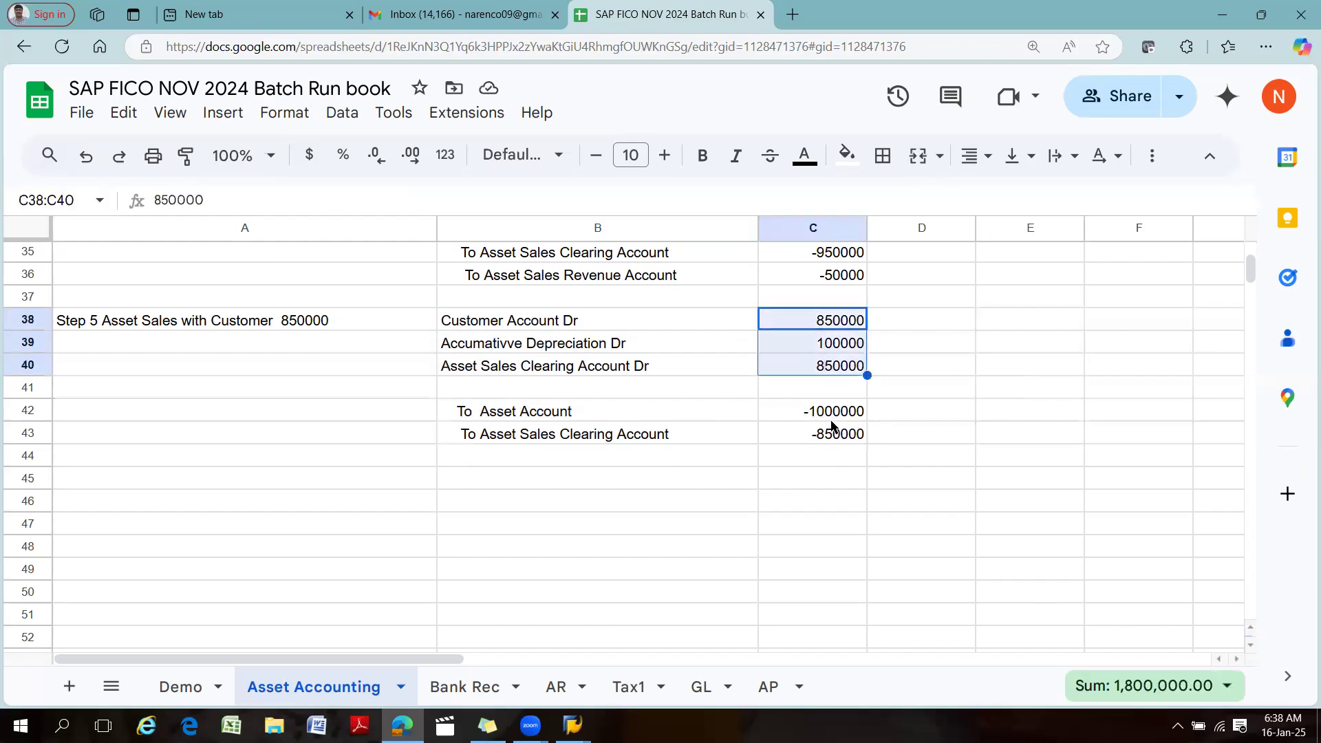
left_click_drag(819, 415, 828, 433)
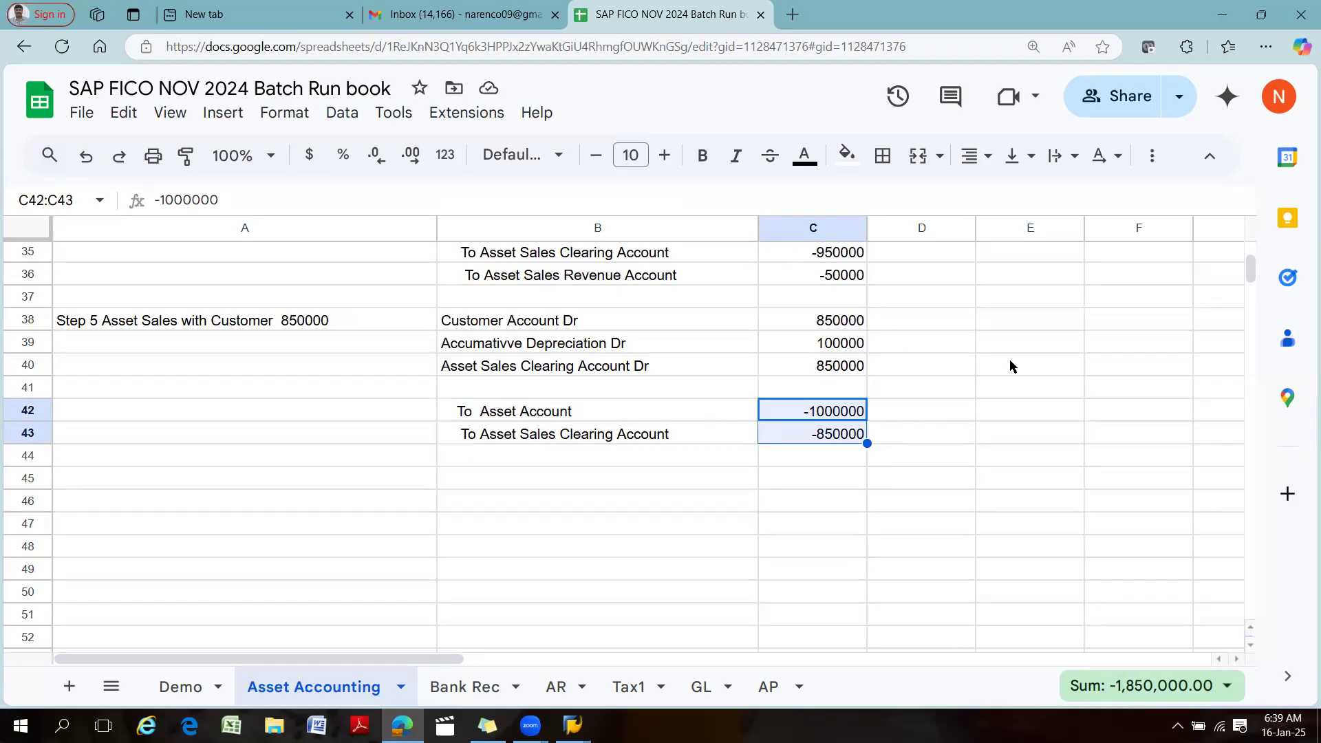
left_click(852, 327)
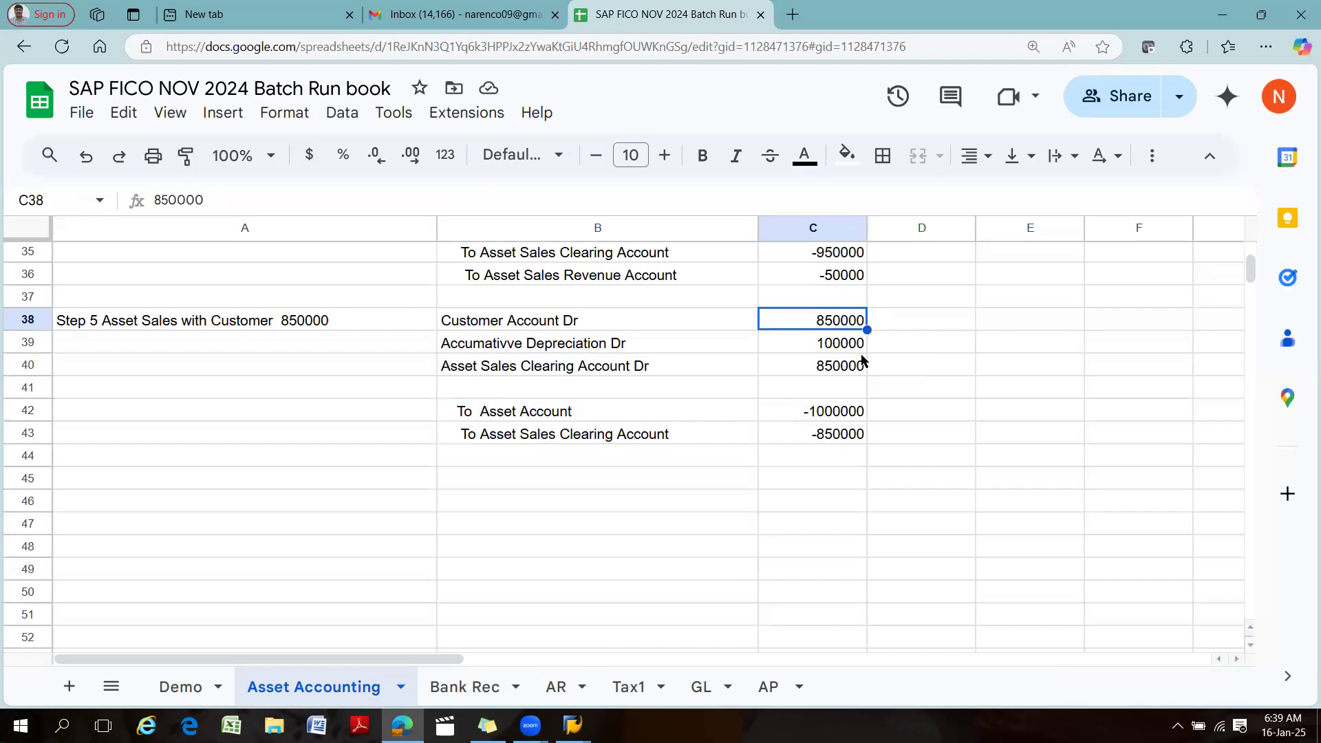
Add the line "Asset sales loss Account Dr" in B41 with the amount 50000 in C41.
left_click(457, 395)
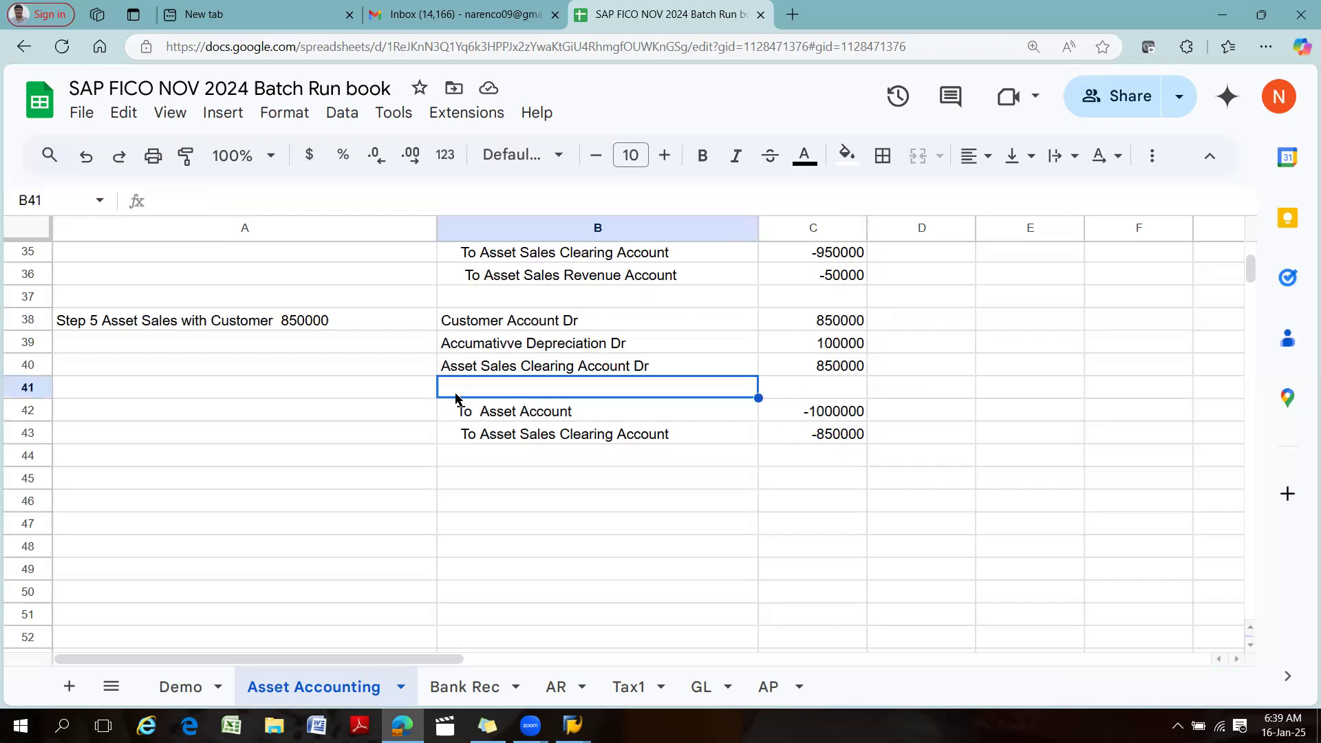
type("A")
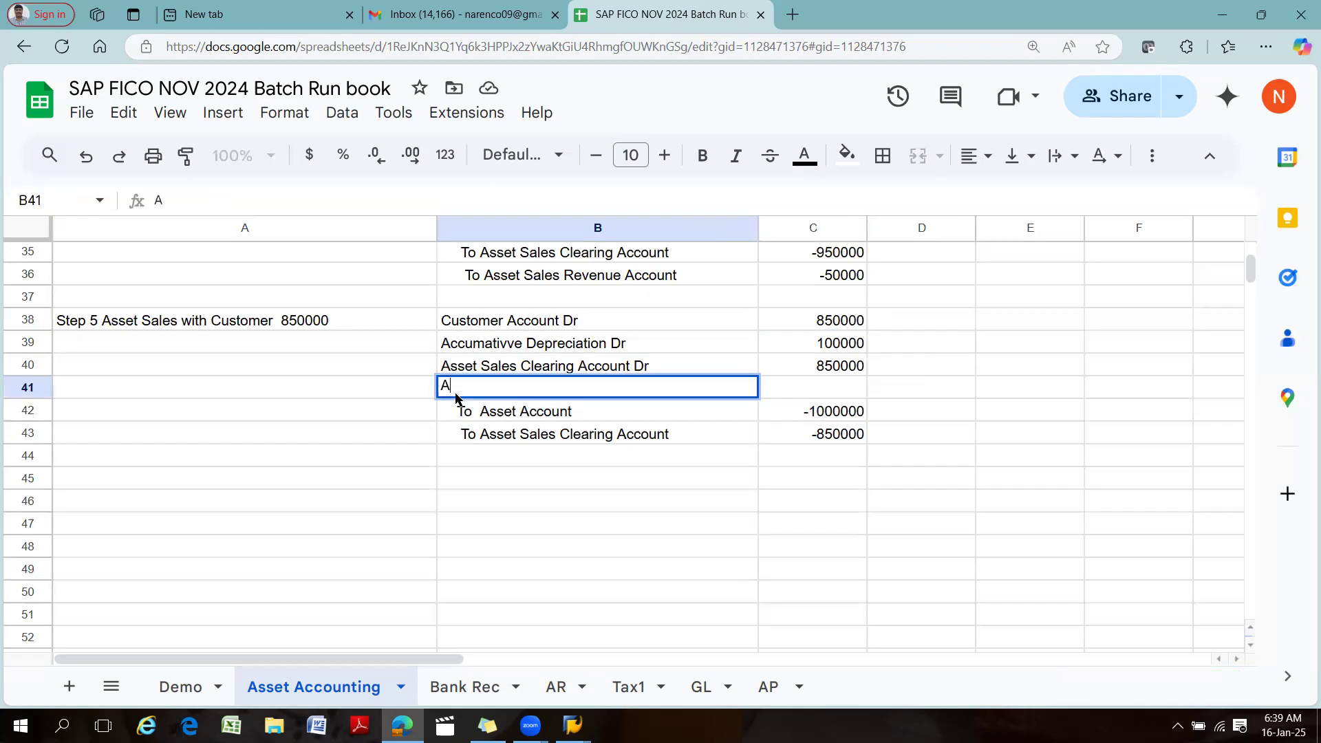
type("sset ")
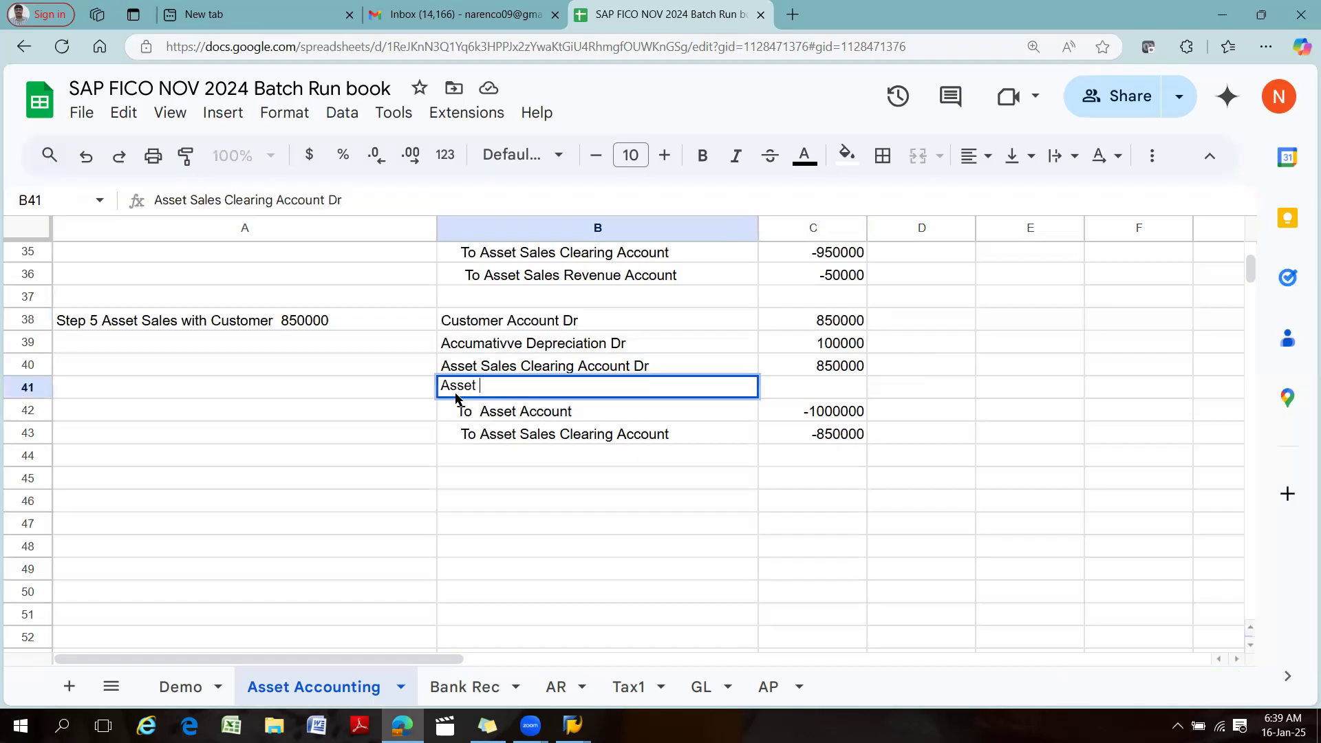
type("sales lo")
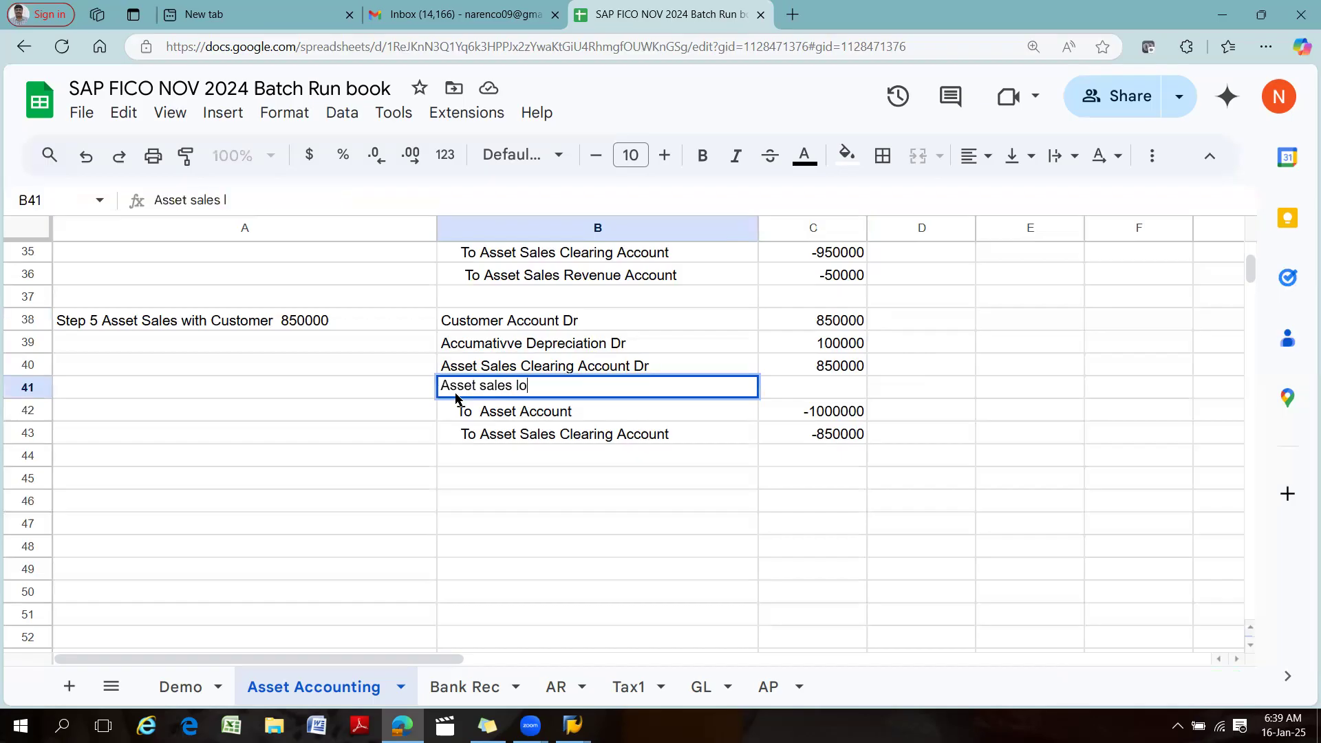
type("ss Account Dr")
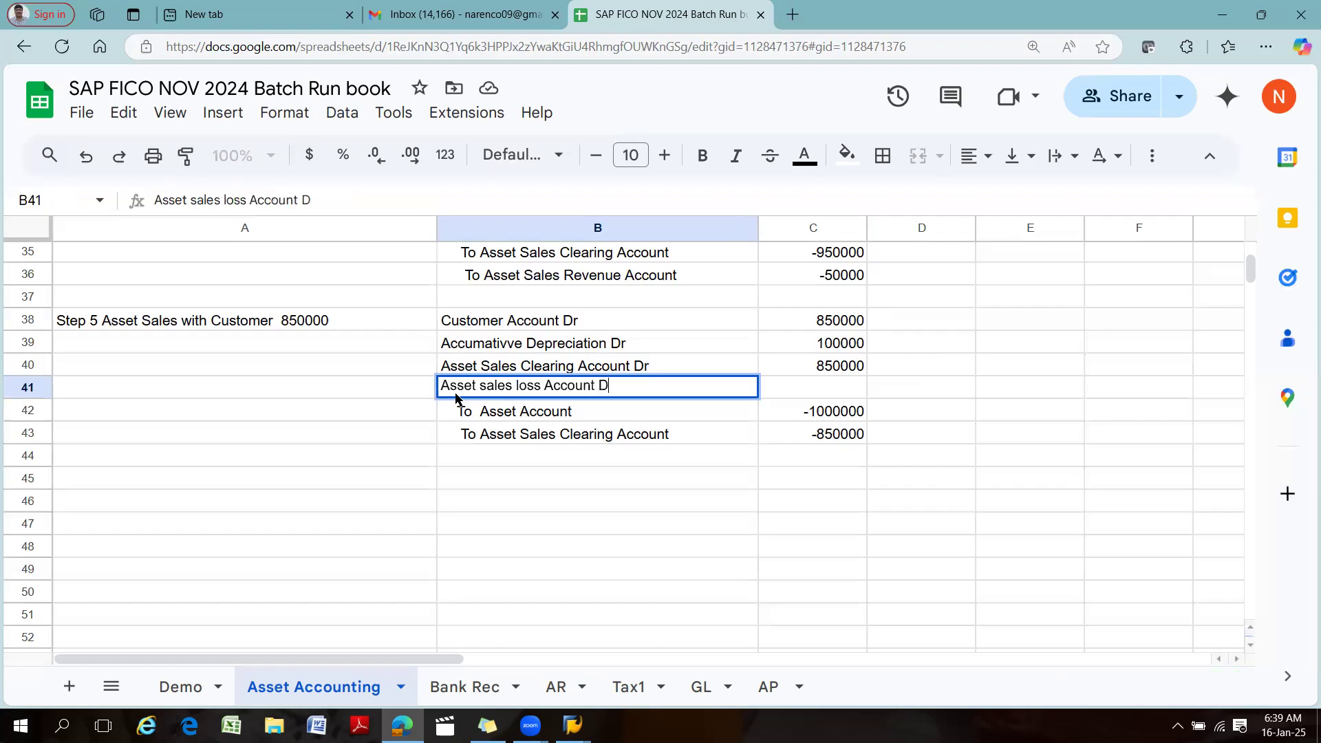
key("Tab")
type("50000")
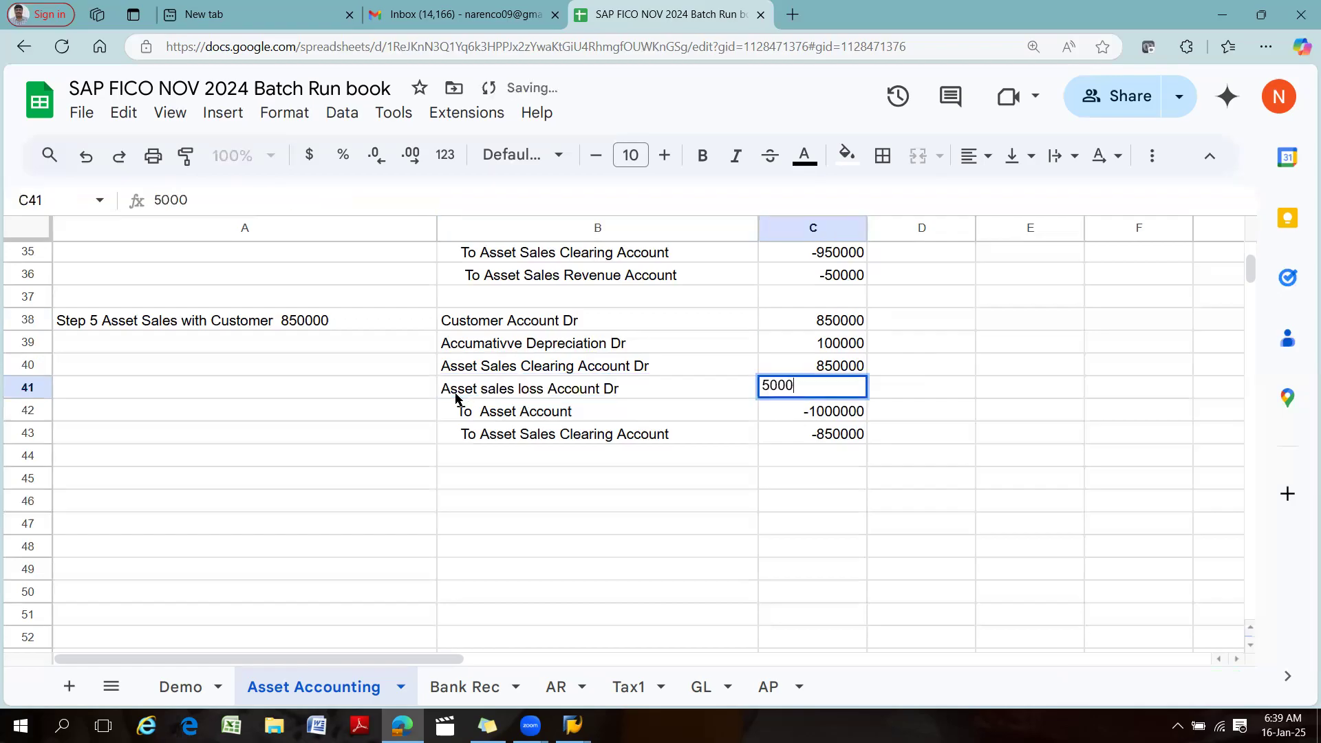
key("Tab")
Check that the Step 5 entry in C38:C43 balances, comparing the debit total with the credits and reviewing the loss line.
left_click_drag(856, 325, 854, 434)
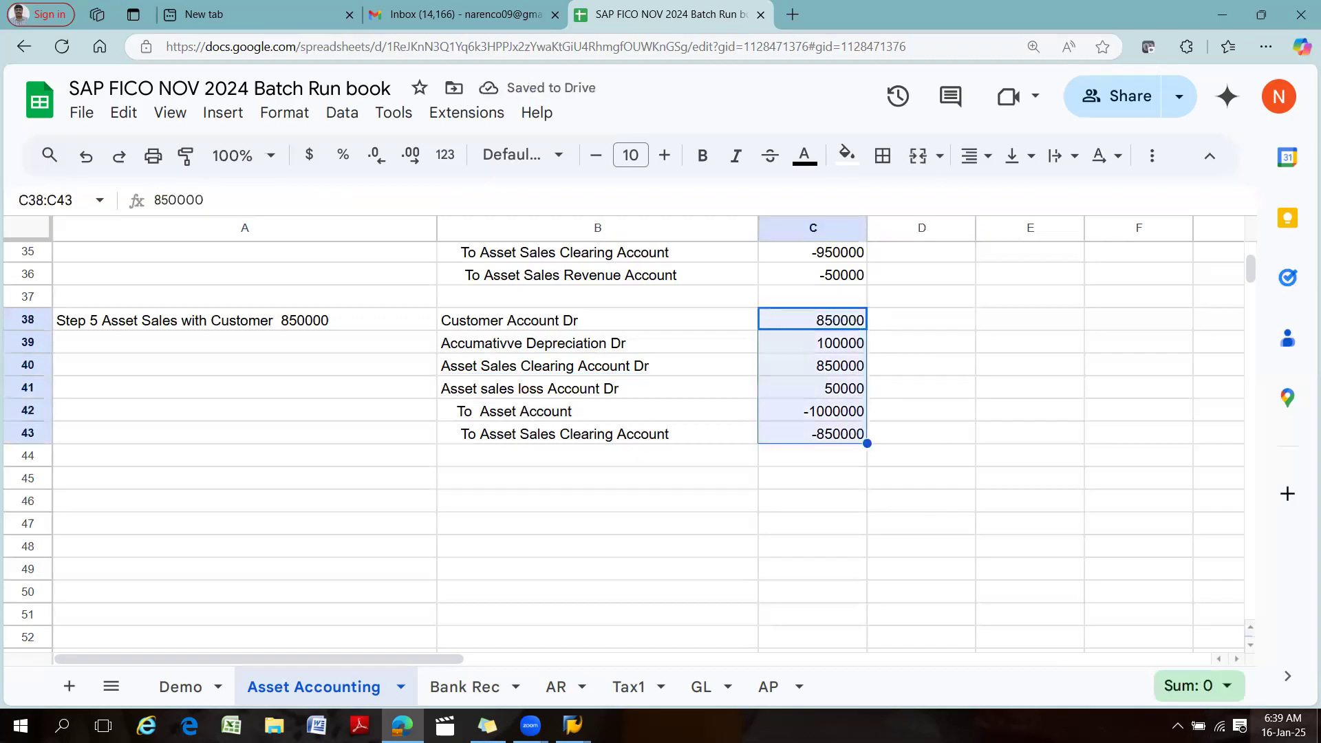
left_click(1142, 547)
left_click_drag(853, 413, 855, 457)
left_click_drag(832, 320, 841, 387)
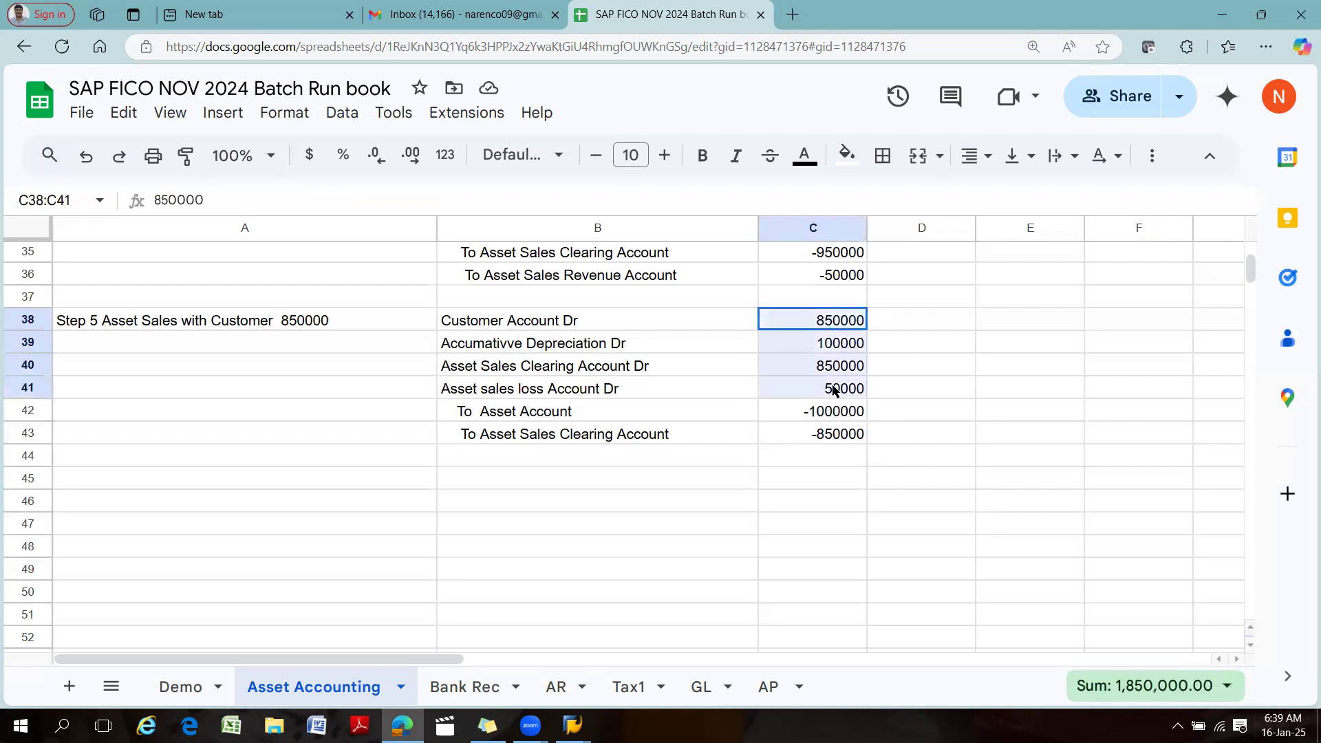
left_click(998, 411)
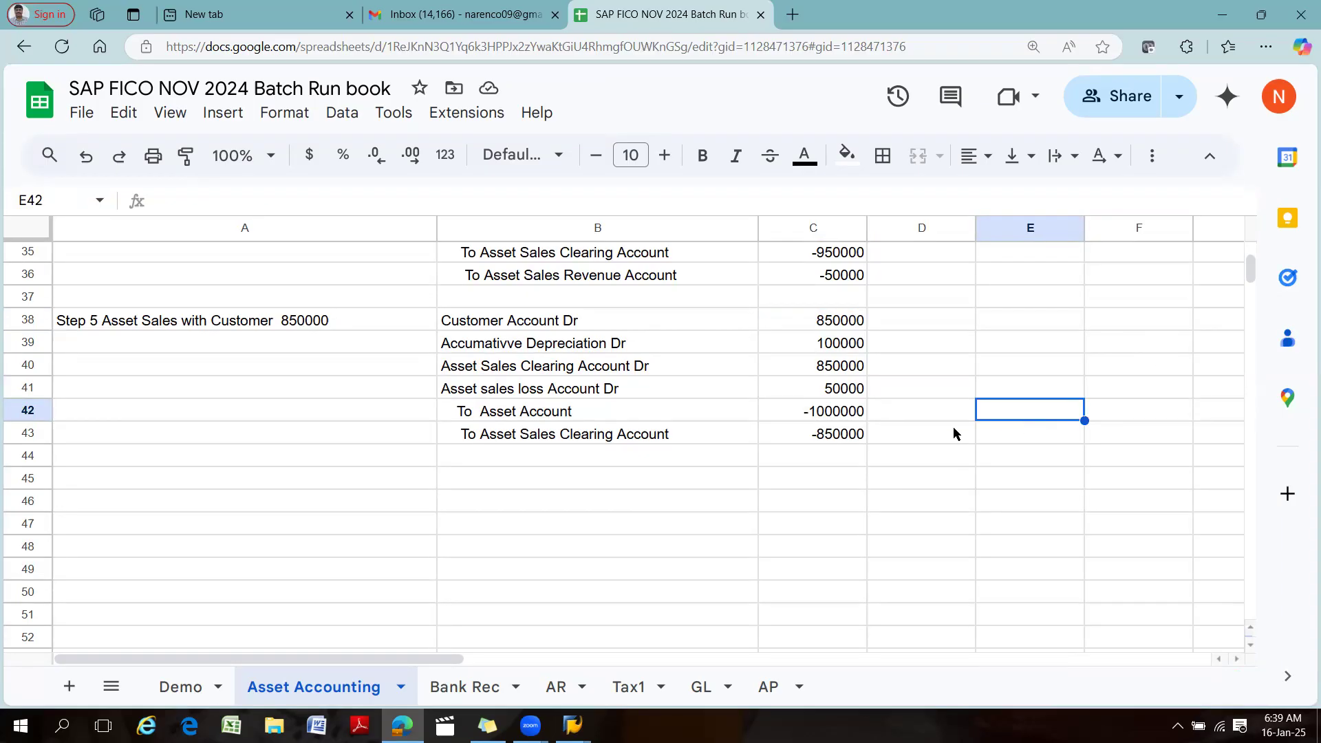
left_click(835, 393)
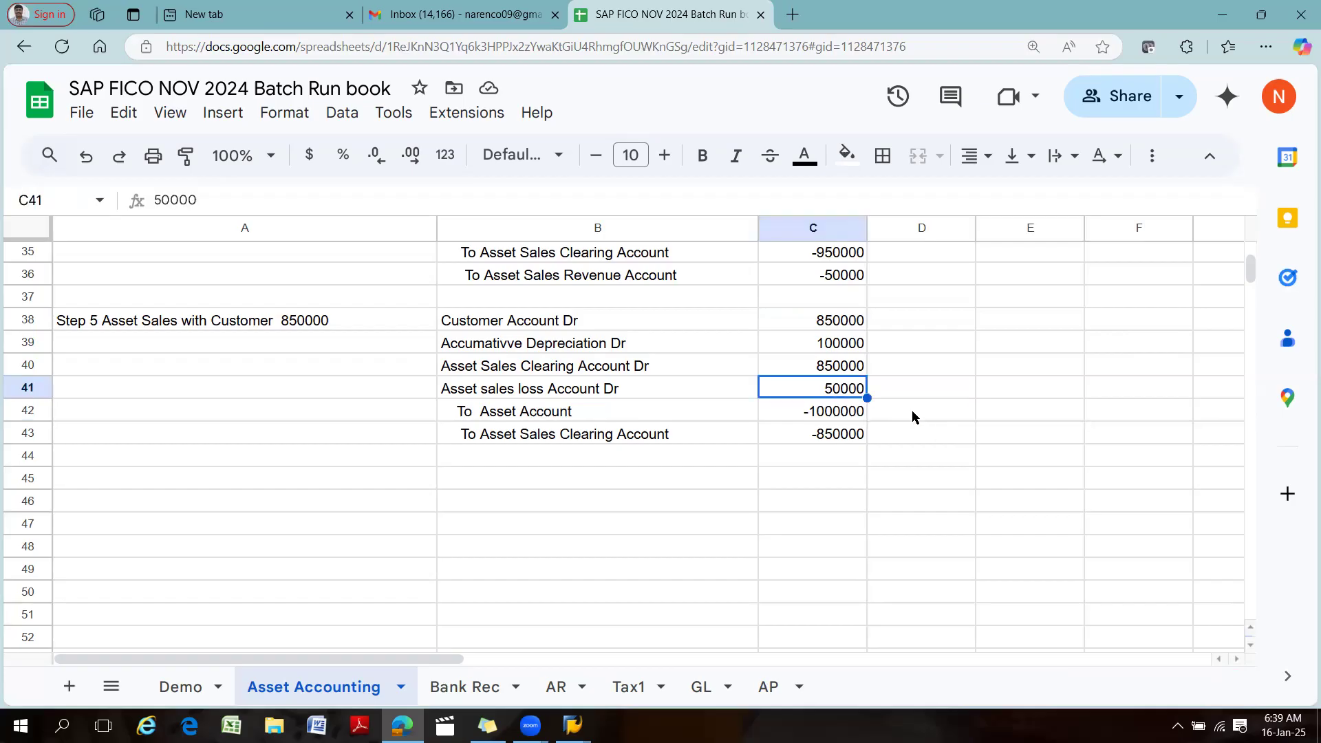
left_click_drag(830, 318, 844, 386)
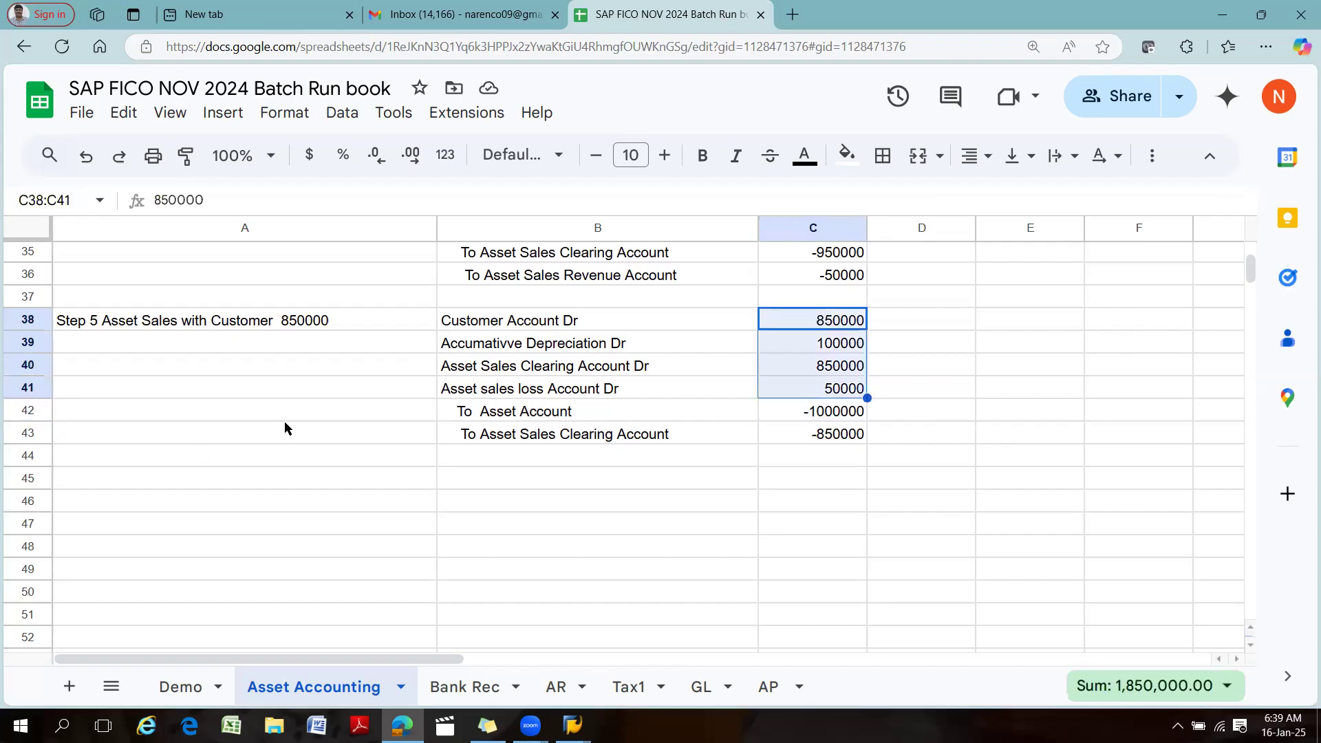
left_click(523, 390)
left_click(767, 382)
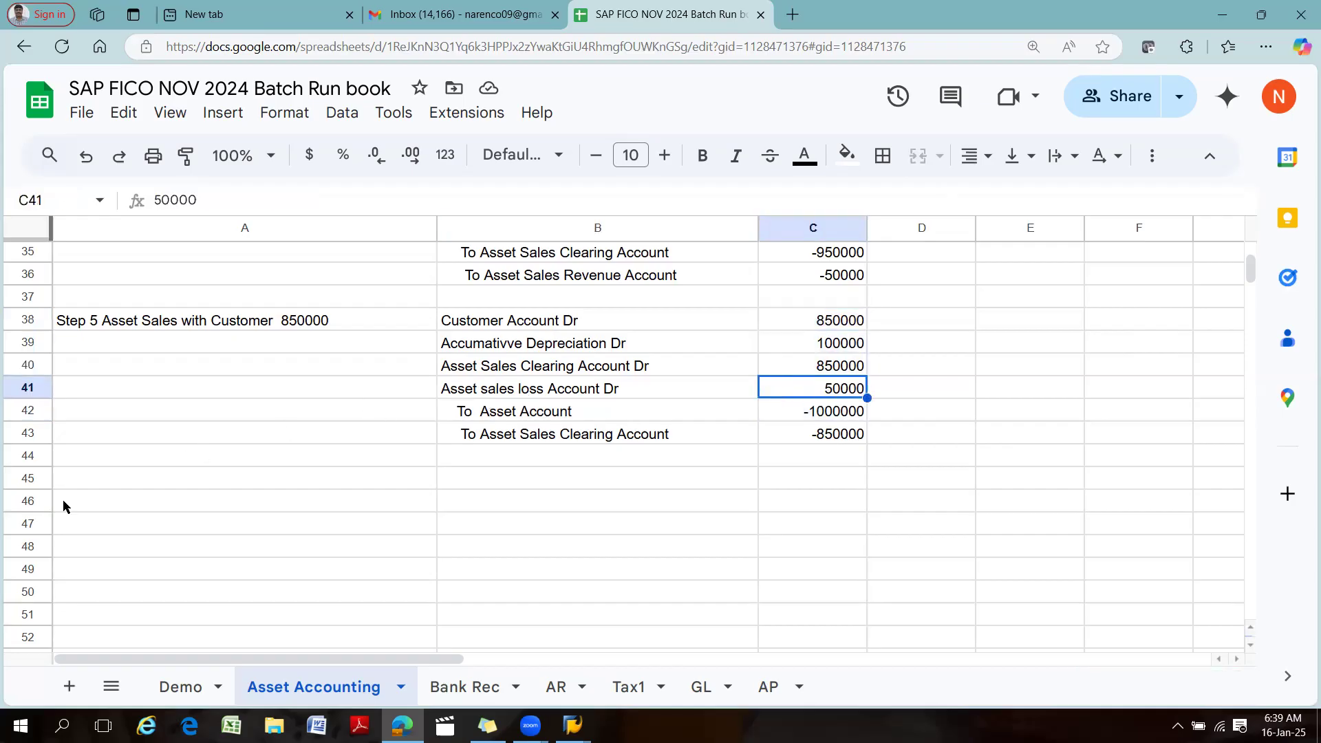
Start a new heading in A45 with the text "Step 6".
left_click(95, 482)
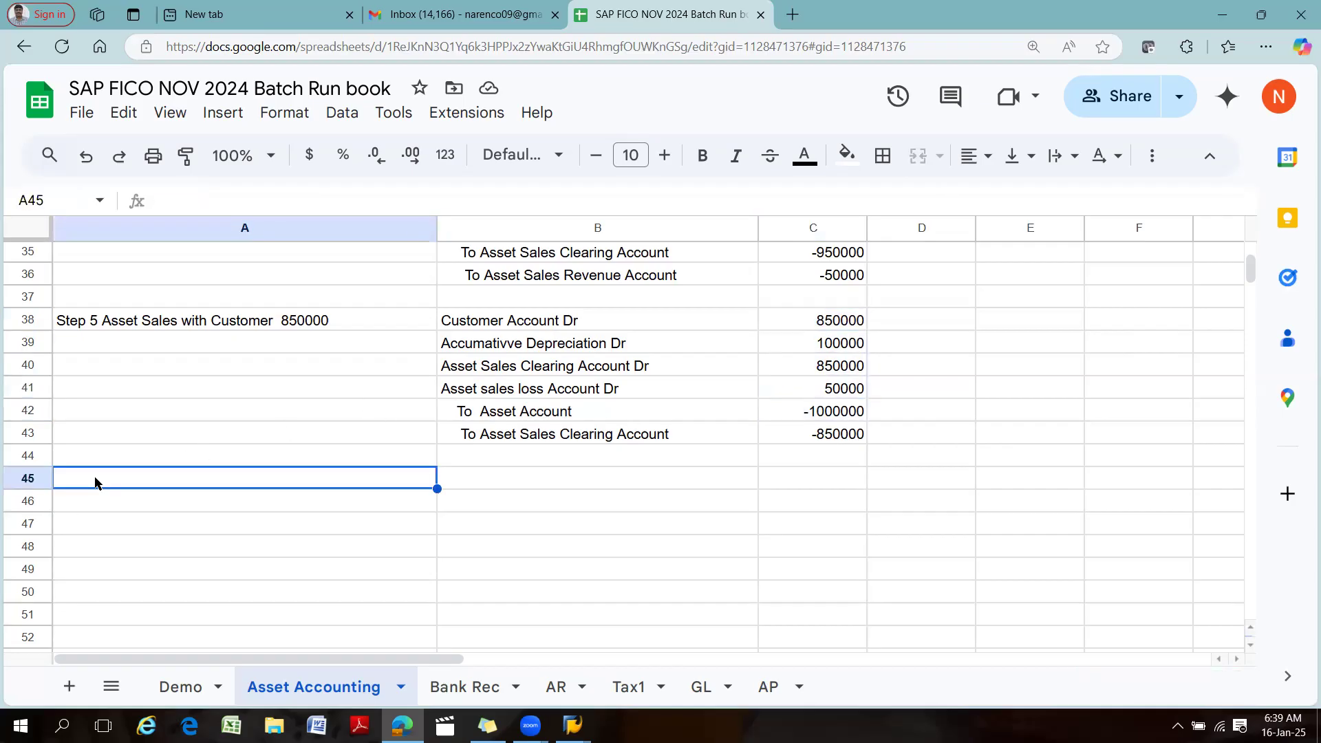
type("Step")
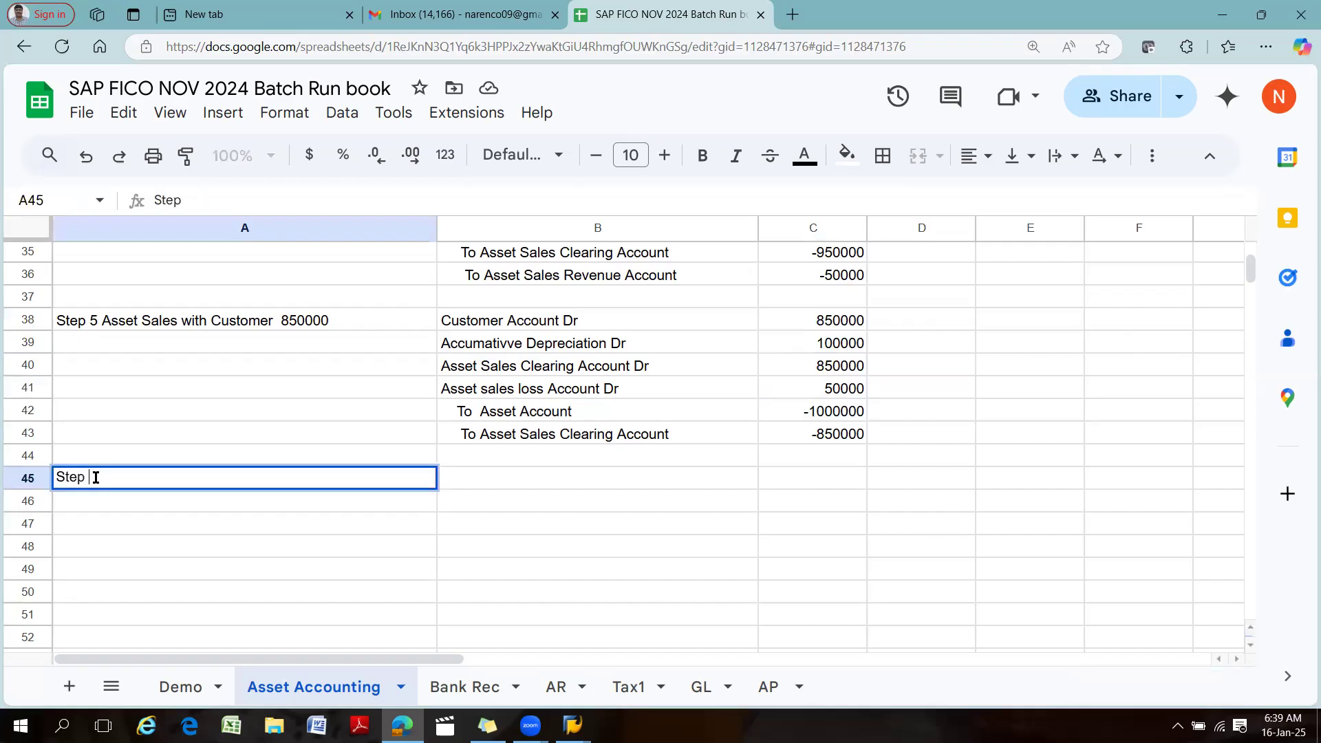
type(" 6")
key("super")
type("As")
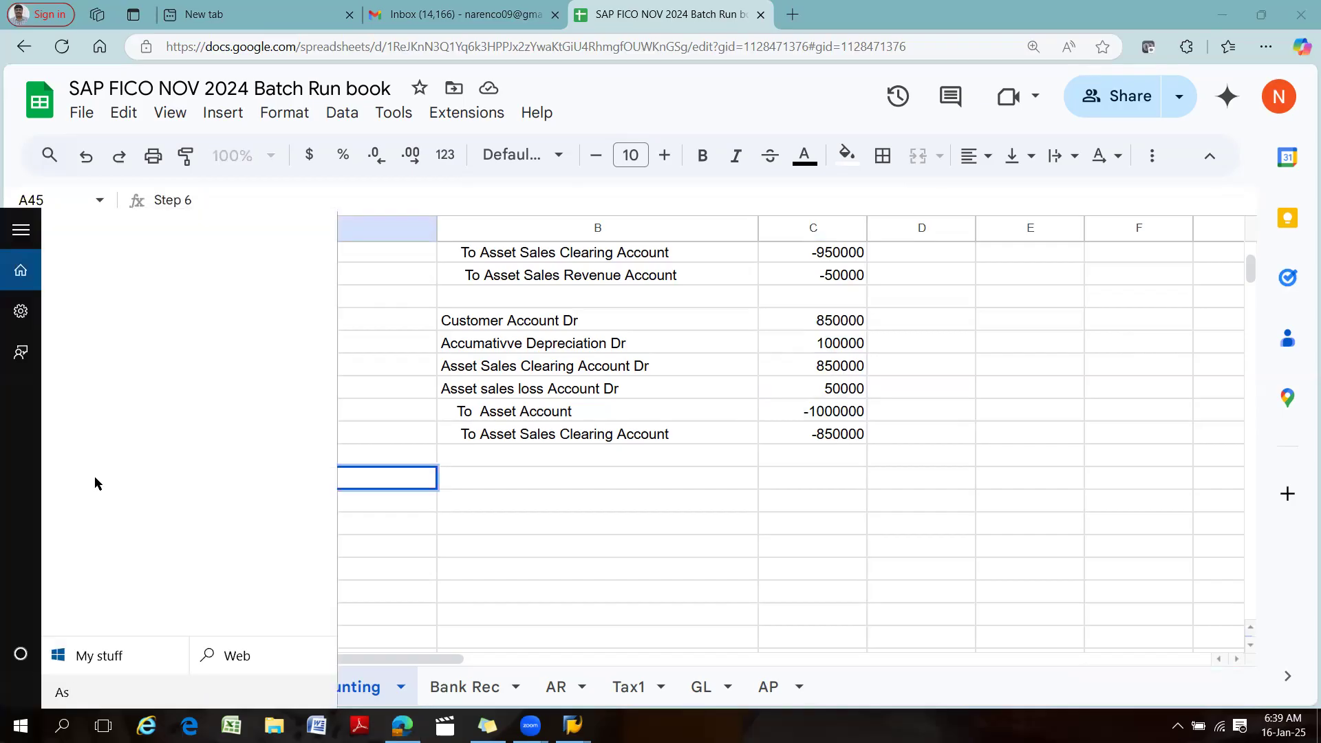
type("set")
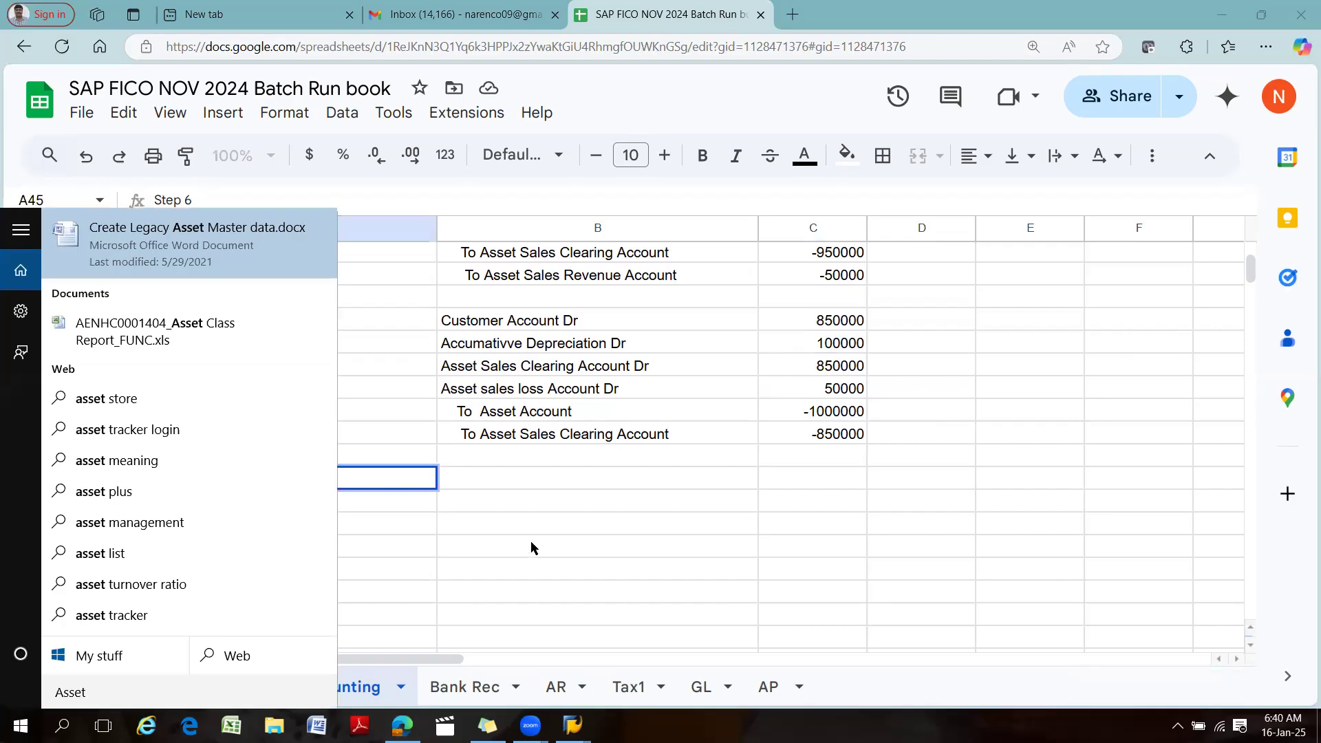
left_click(530, 543)
Extend the heading in A45 to read "Step 6 Asset Scrap".
left_click(188, 477)
double_click(189, 475)
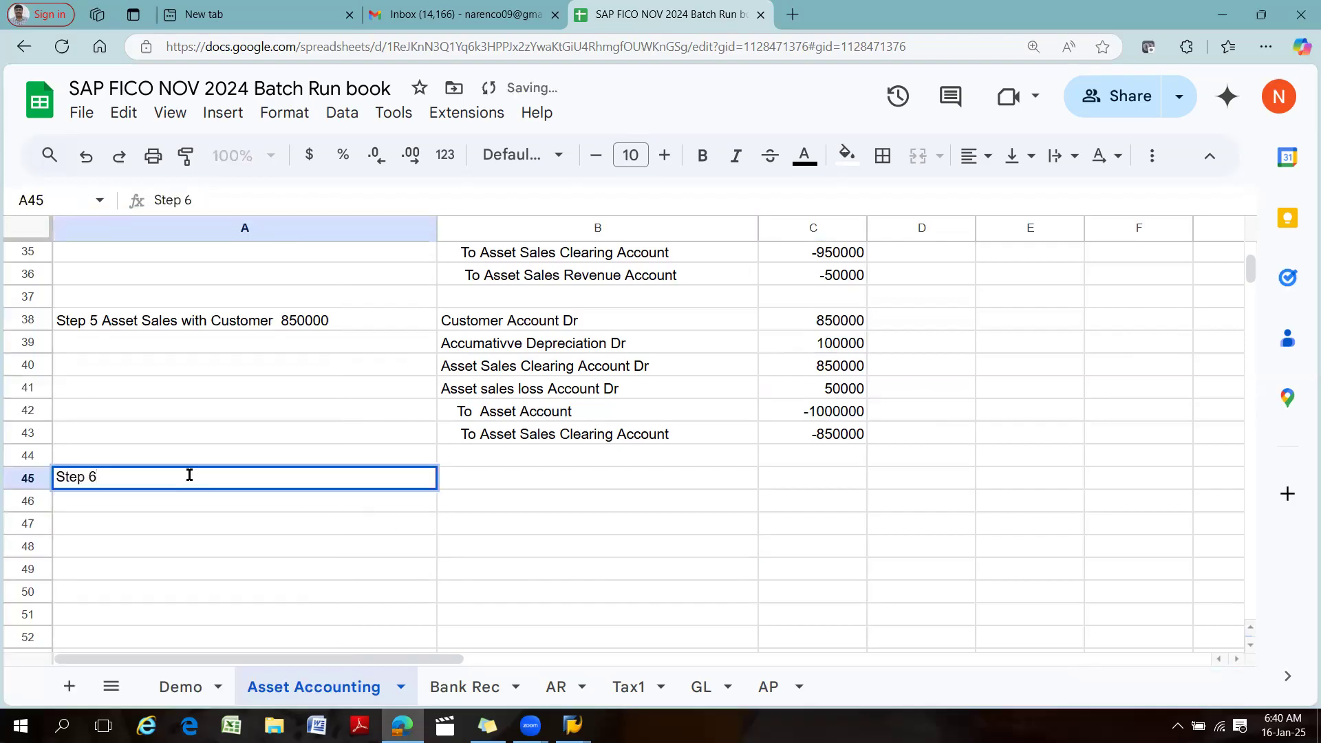
type("Asset ")
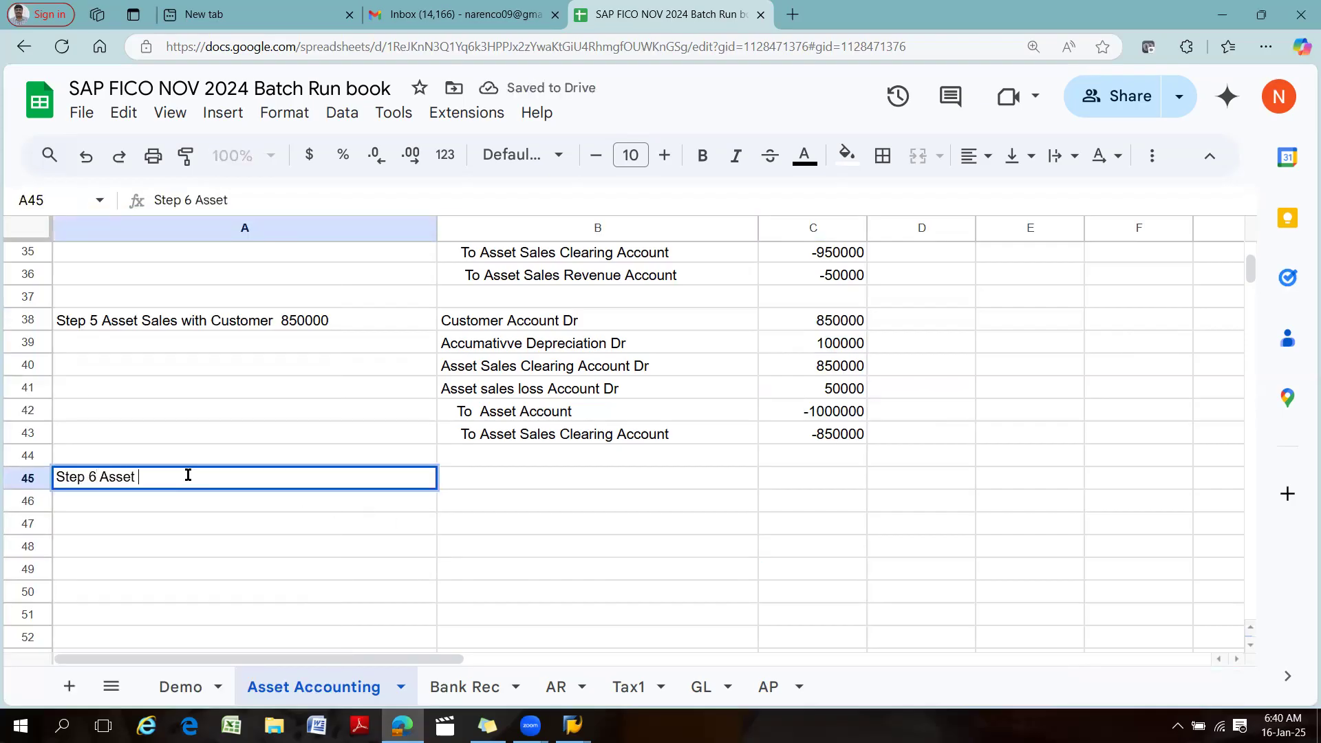
type("Scrap")
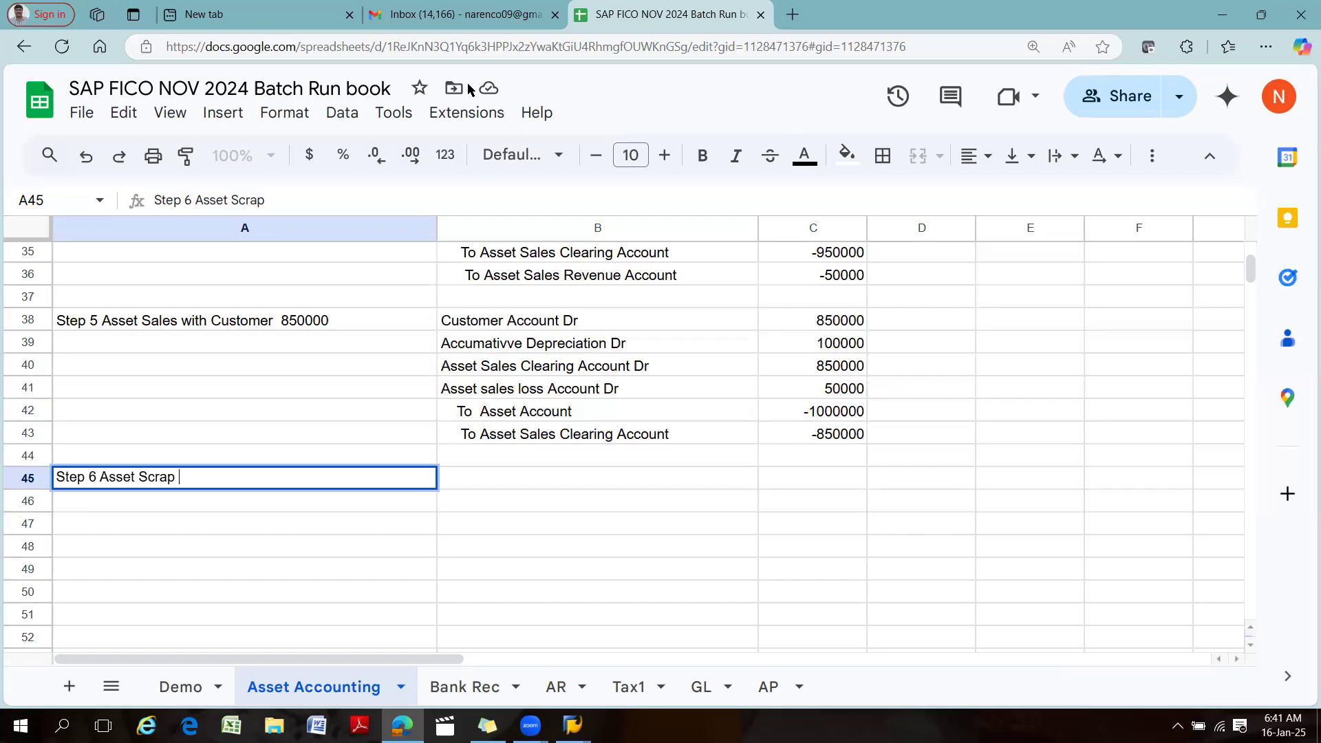
left_click(568, 161)
left_click(313, 524)
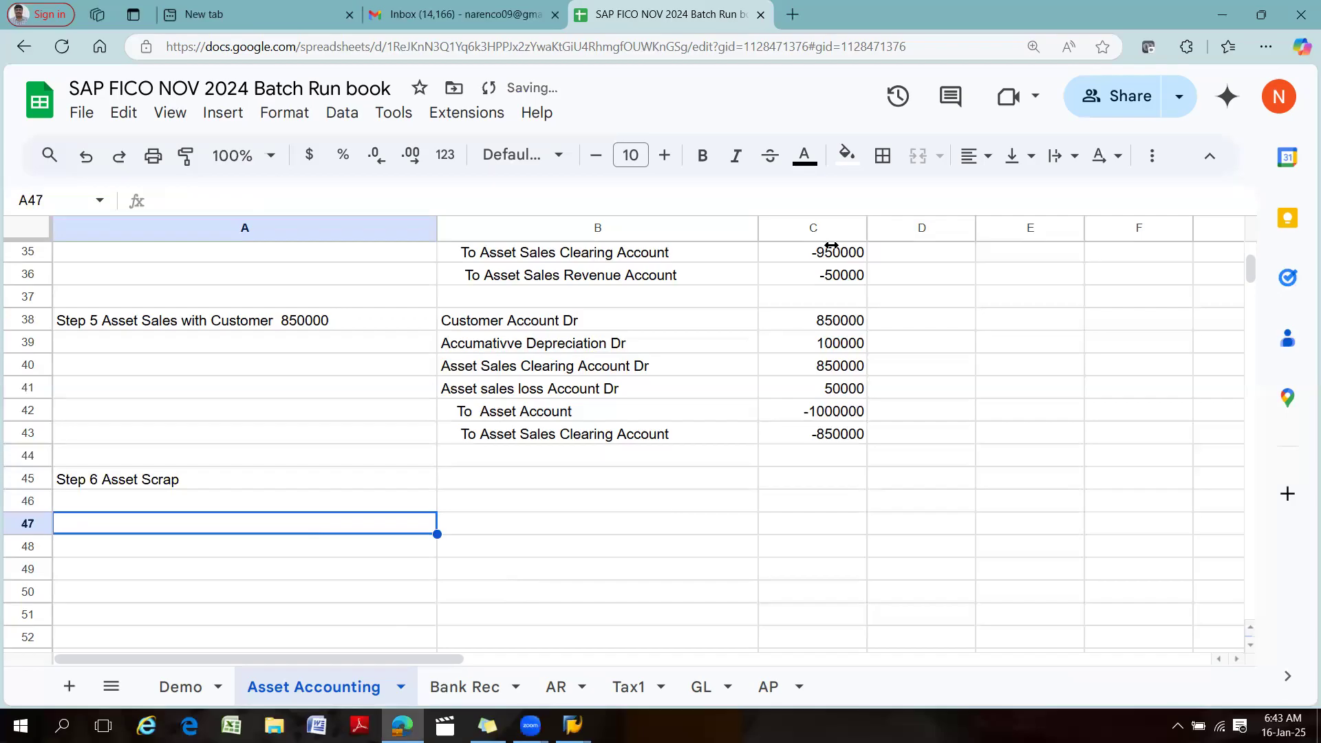
left_click(266, 545)
left_click(193, 479)
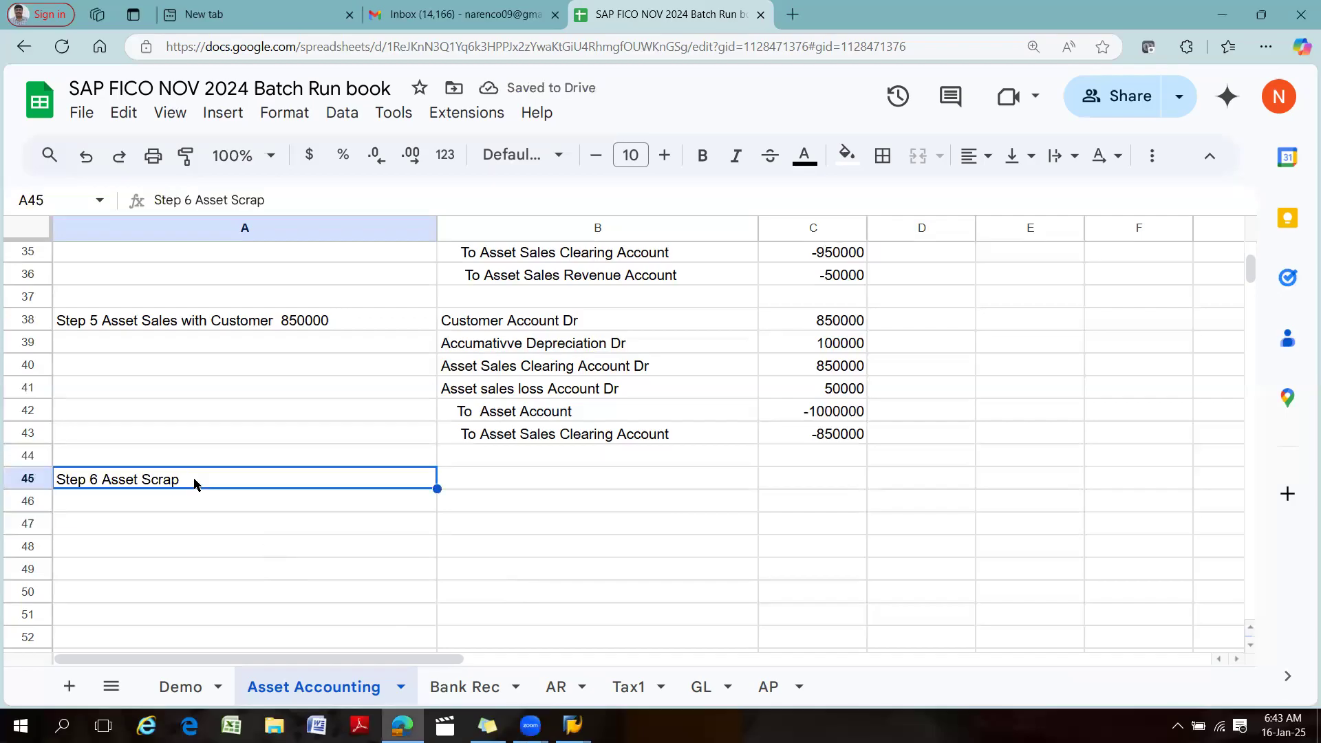
double_click(204, 484)
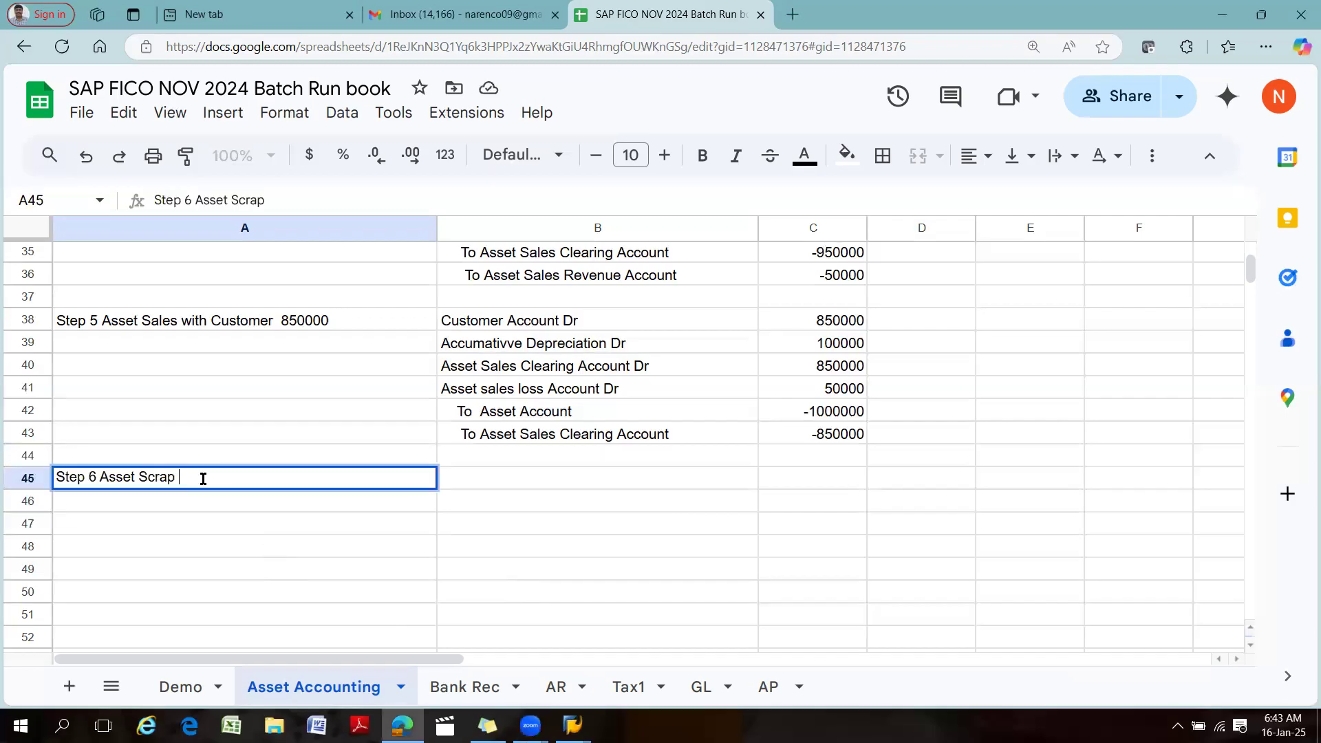
type("100000")
key("BackSpace")
key("BackSpace")
key("BackSpace")
key("BackSpace")
key("BackSpace")
Below the Step 6 heading, enter "Asset Values 100000" in A46 and "Depreciation value 40000" in A47.
left_click(163, 505)
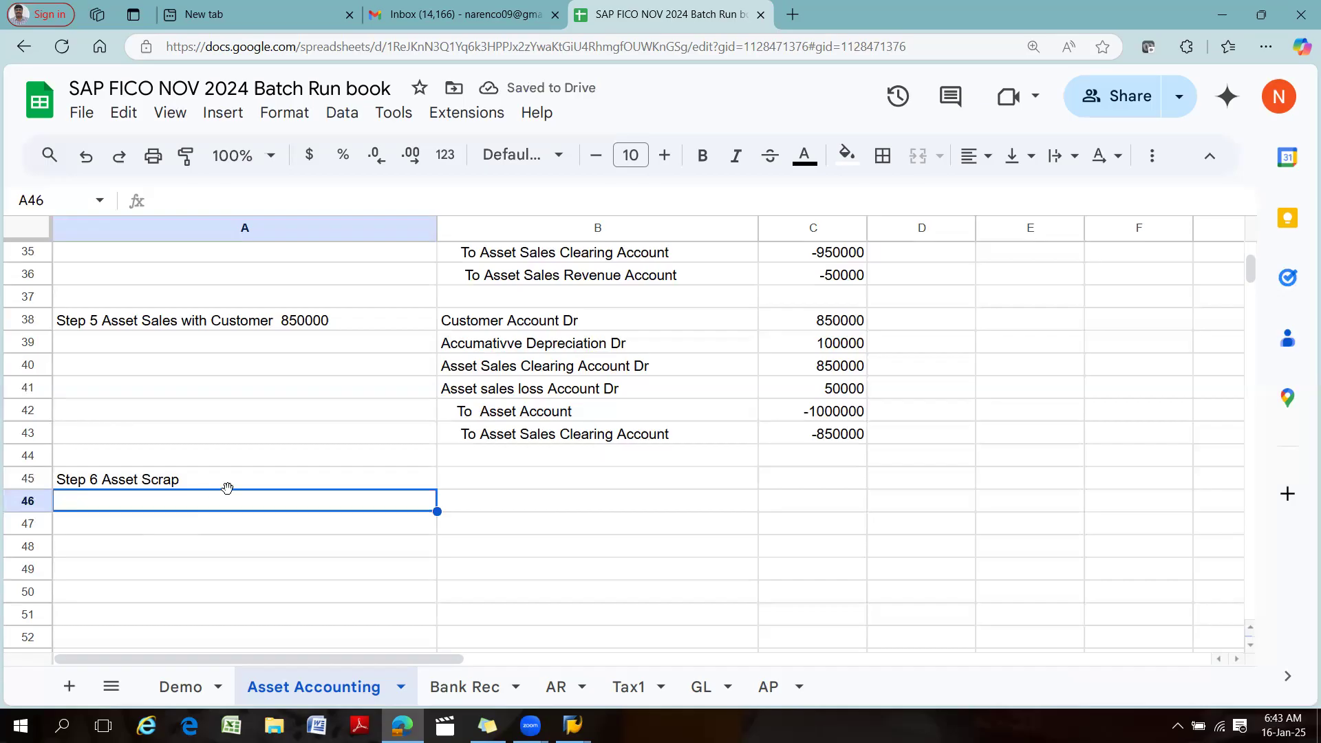
type("A")
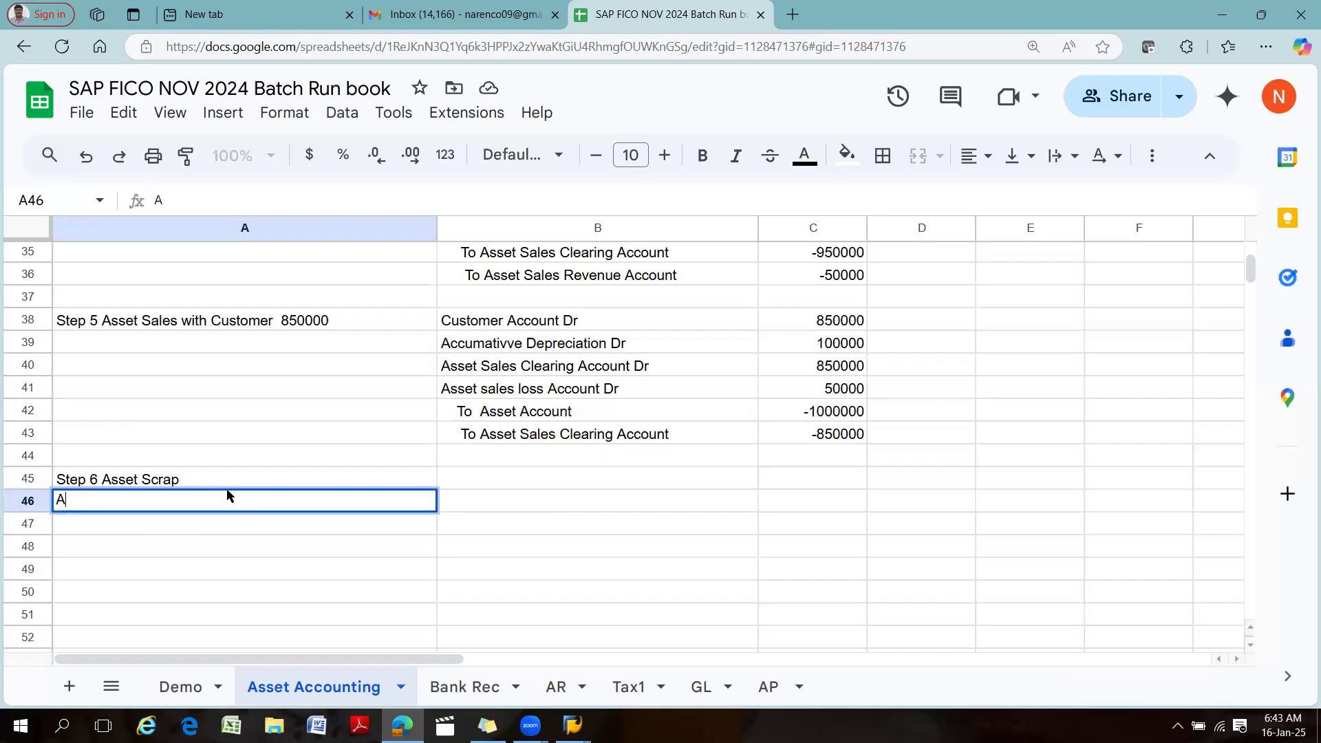
type("sset Values 100000")
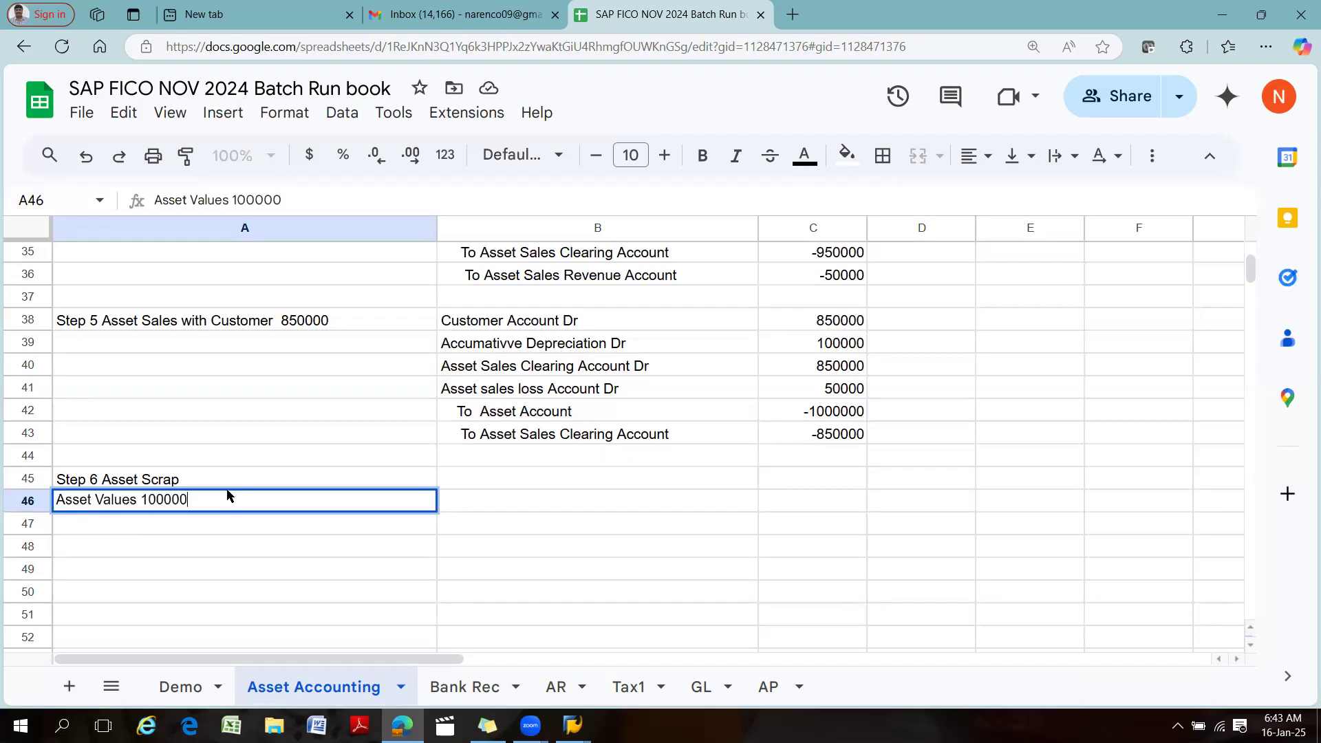
left_click(129, 531)
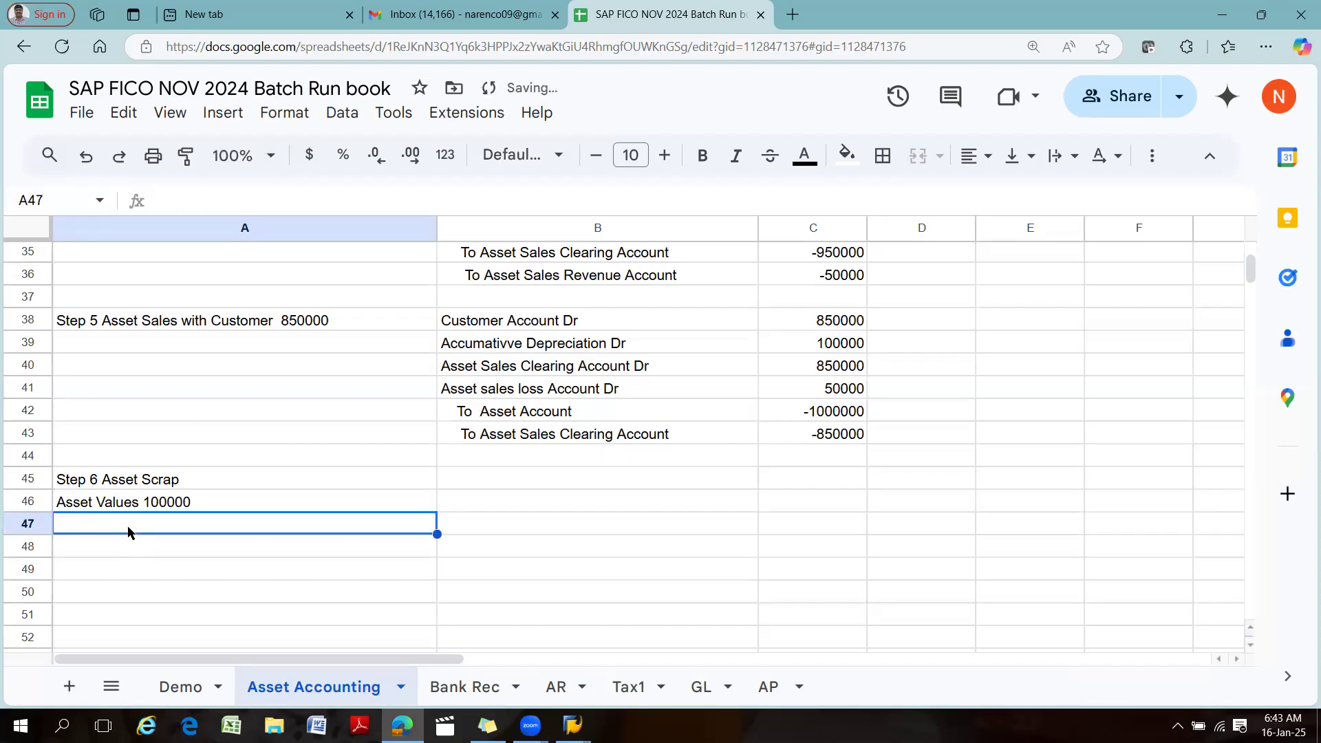
type("Depreciation value 400000")
key("BackSpace")
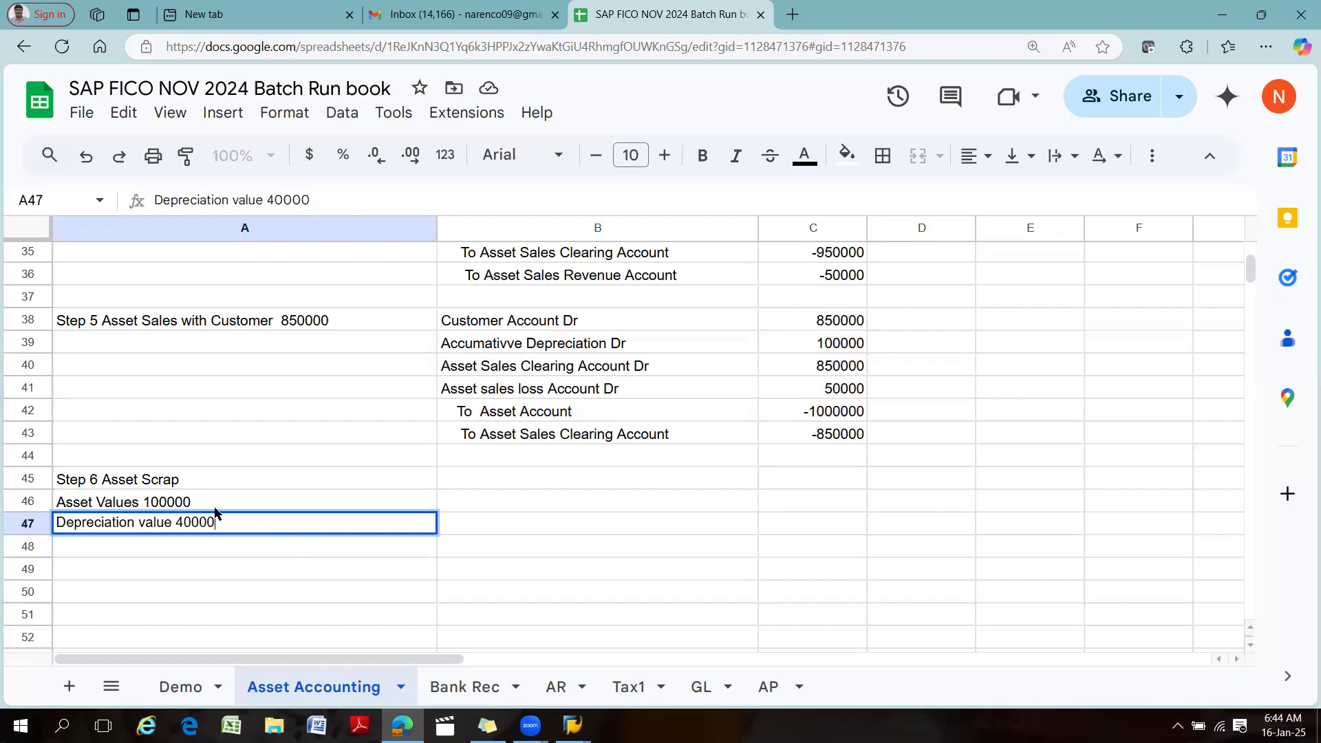
left_click(172, 507)
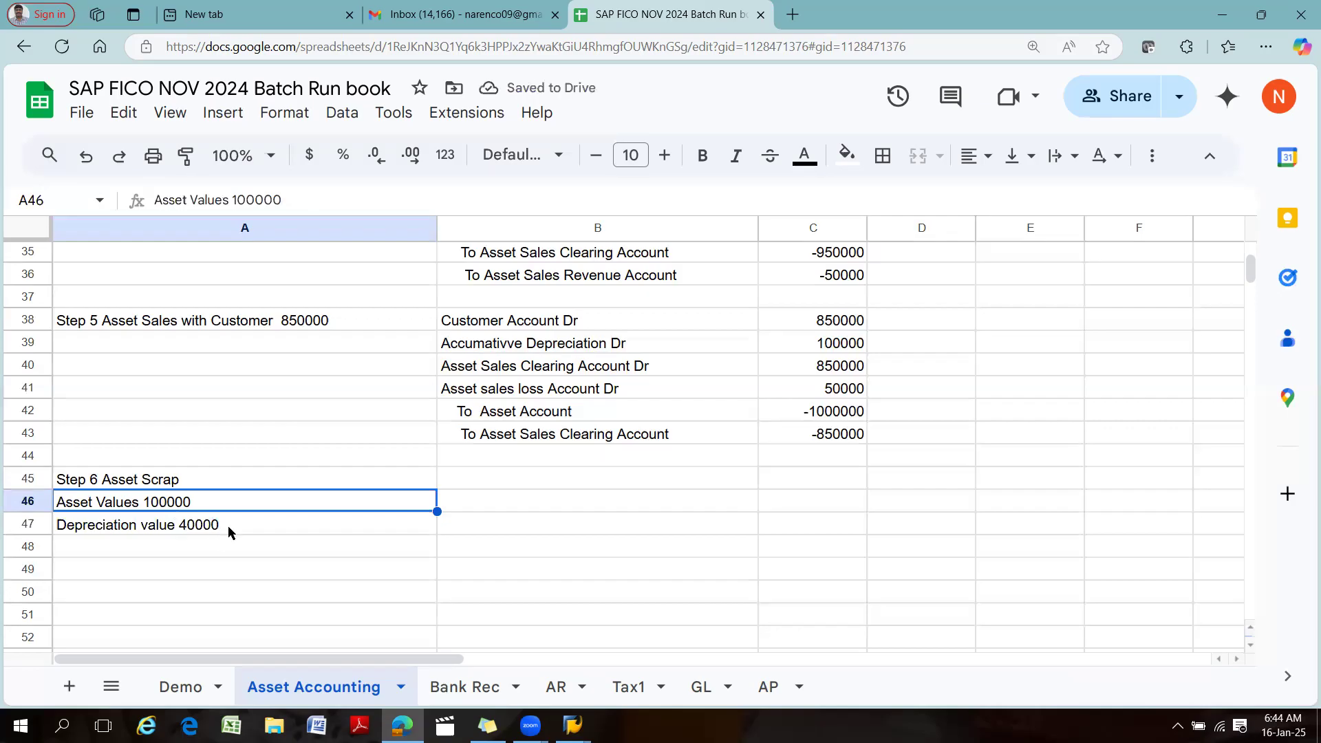
left_click(248, 527)
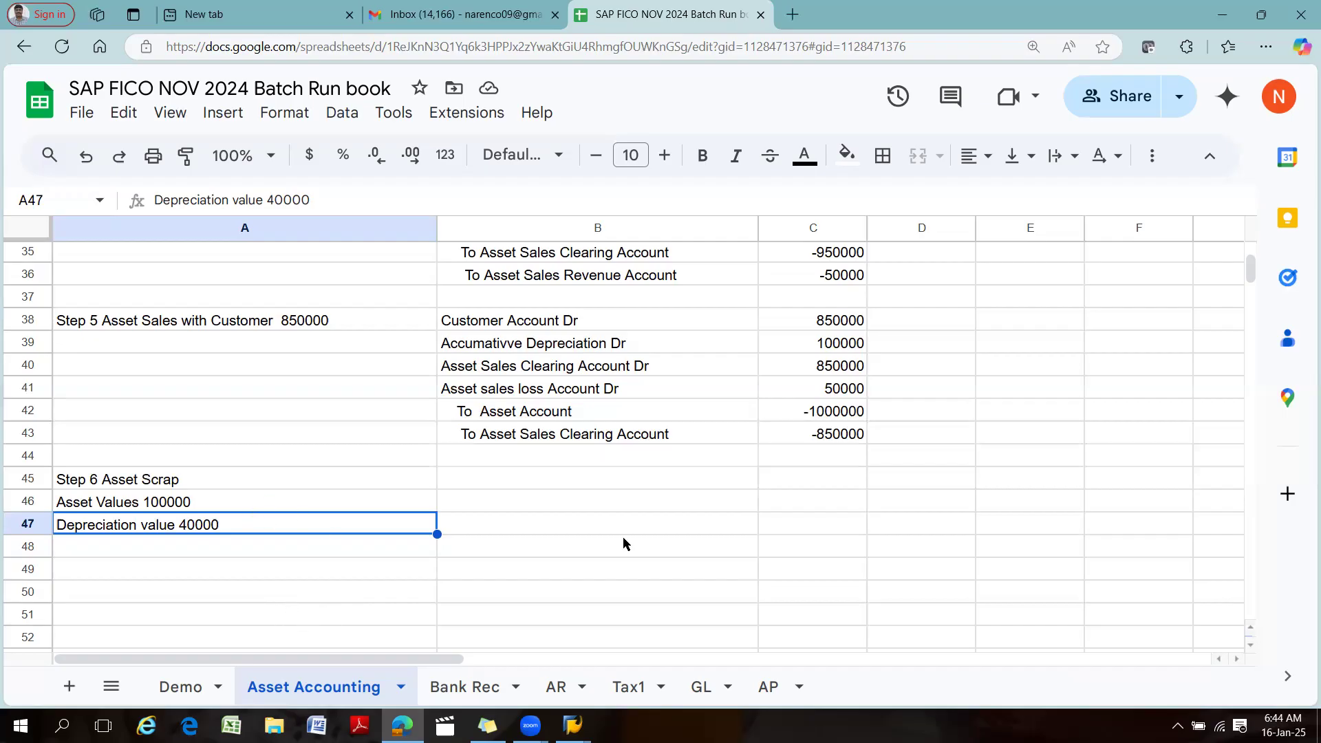
left_click(227, 503)
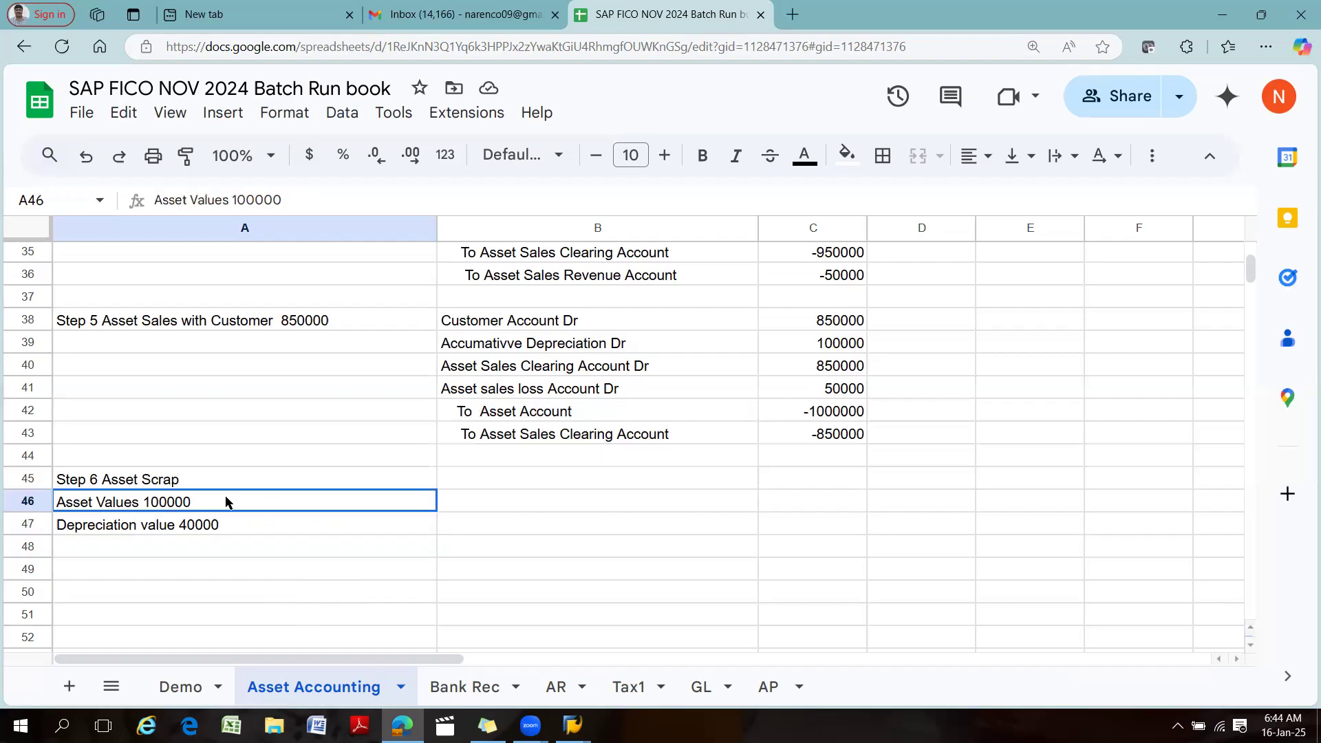
Add the line "Asset Scrap loss account Dr" in B46 with the amount 60000 in C46.
left_click(512, 506)
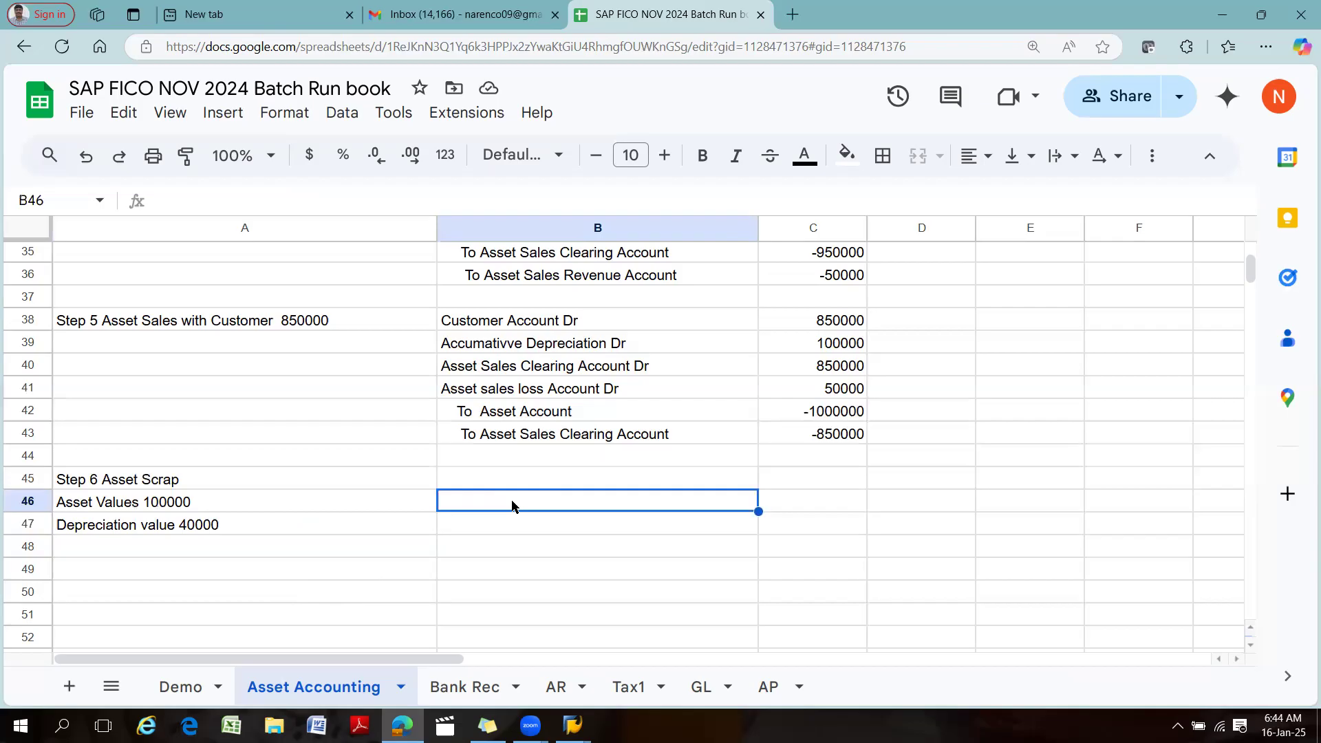
type("Asse")
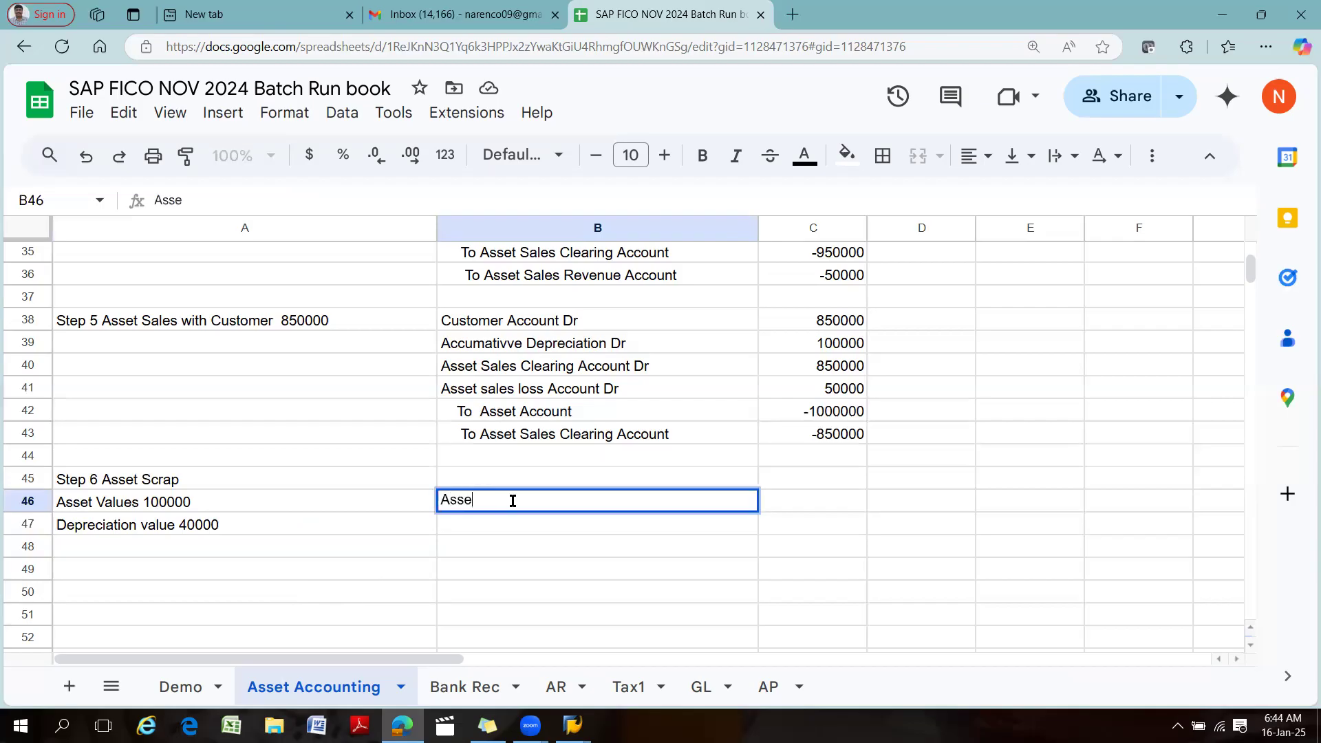
type("t Scrap loss account Dr")
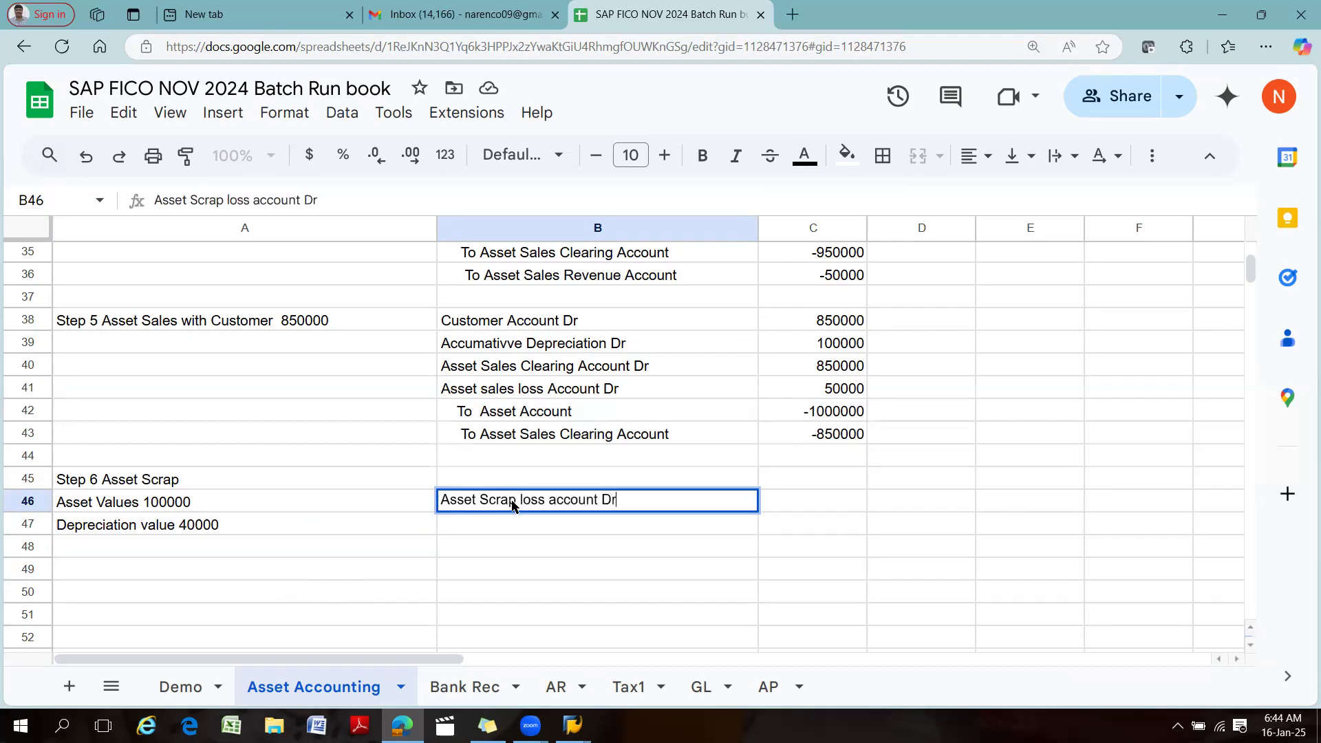
key("Tab")
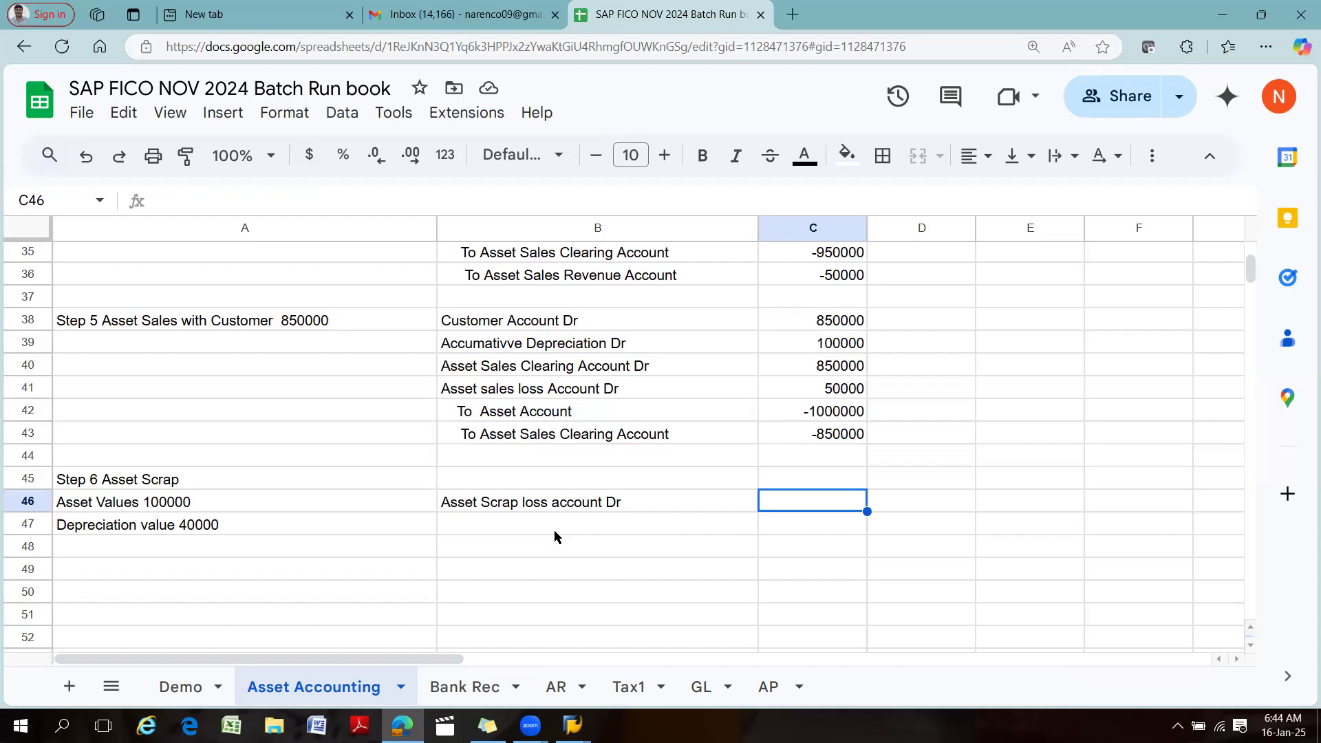
type("60000")
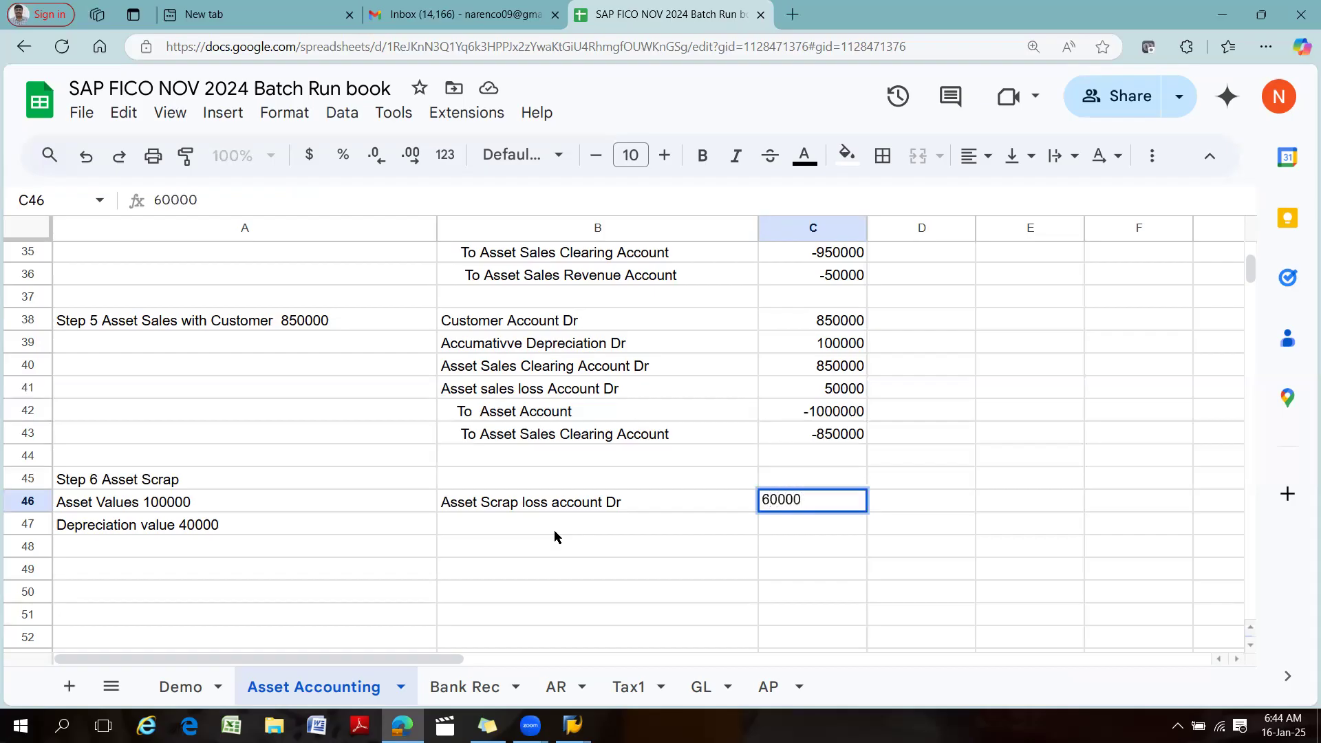
left_click(161, 509)
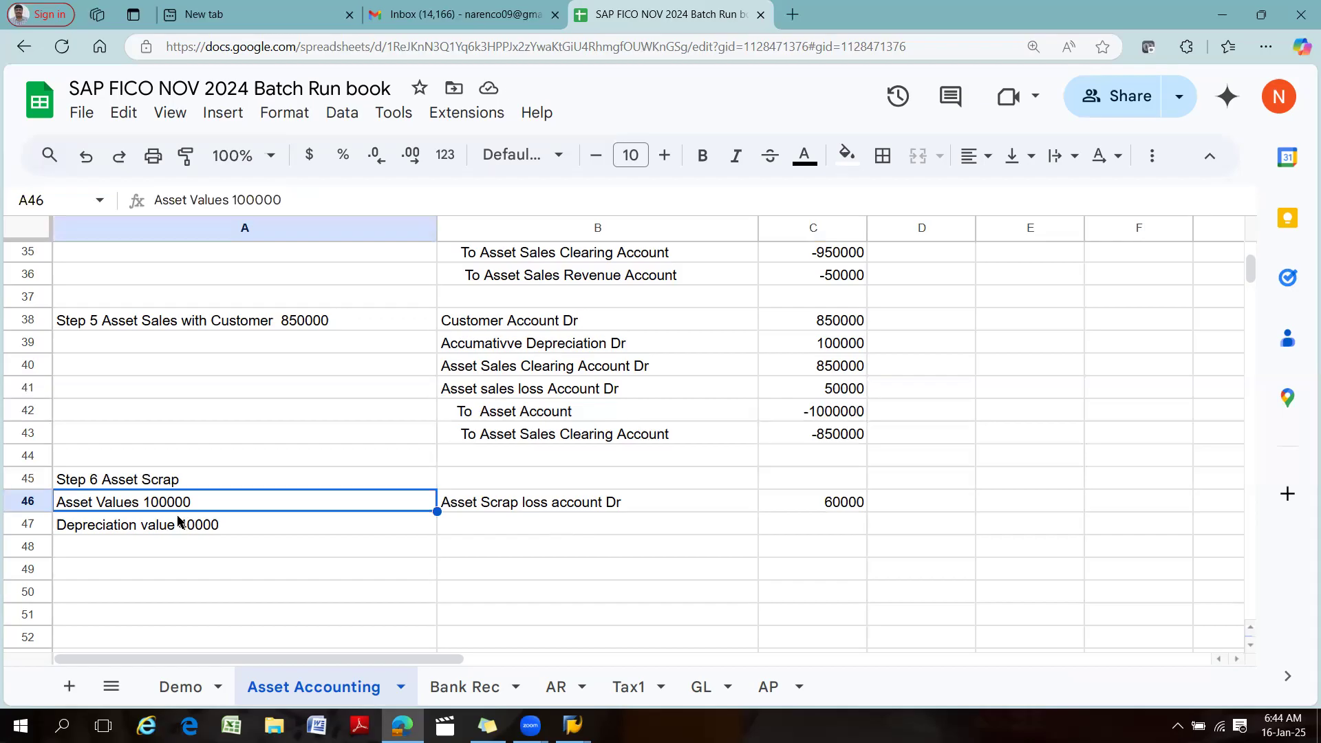
left_click(834, 510)
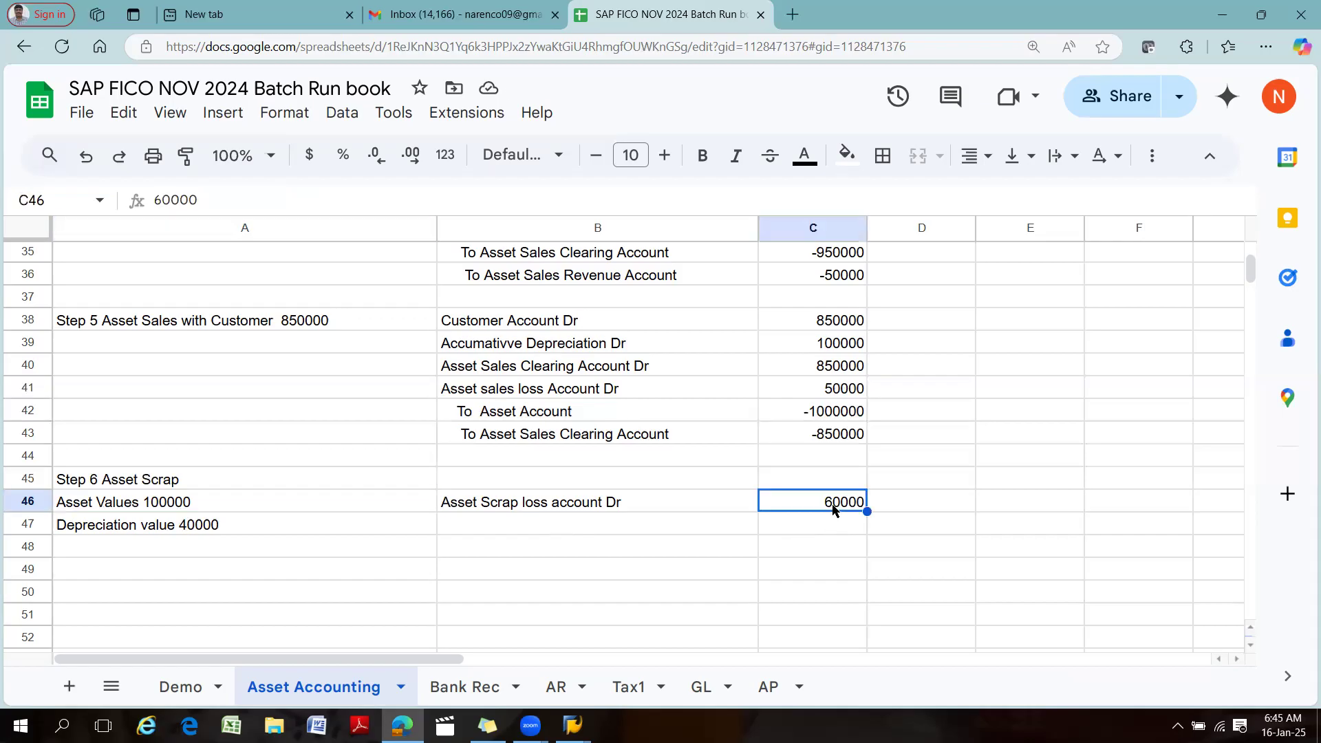
Add the line "Accumative Depreciation Ac Dr" in B47 with the amount 40000 in C47.
left_click(556, 521)
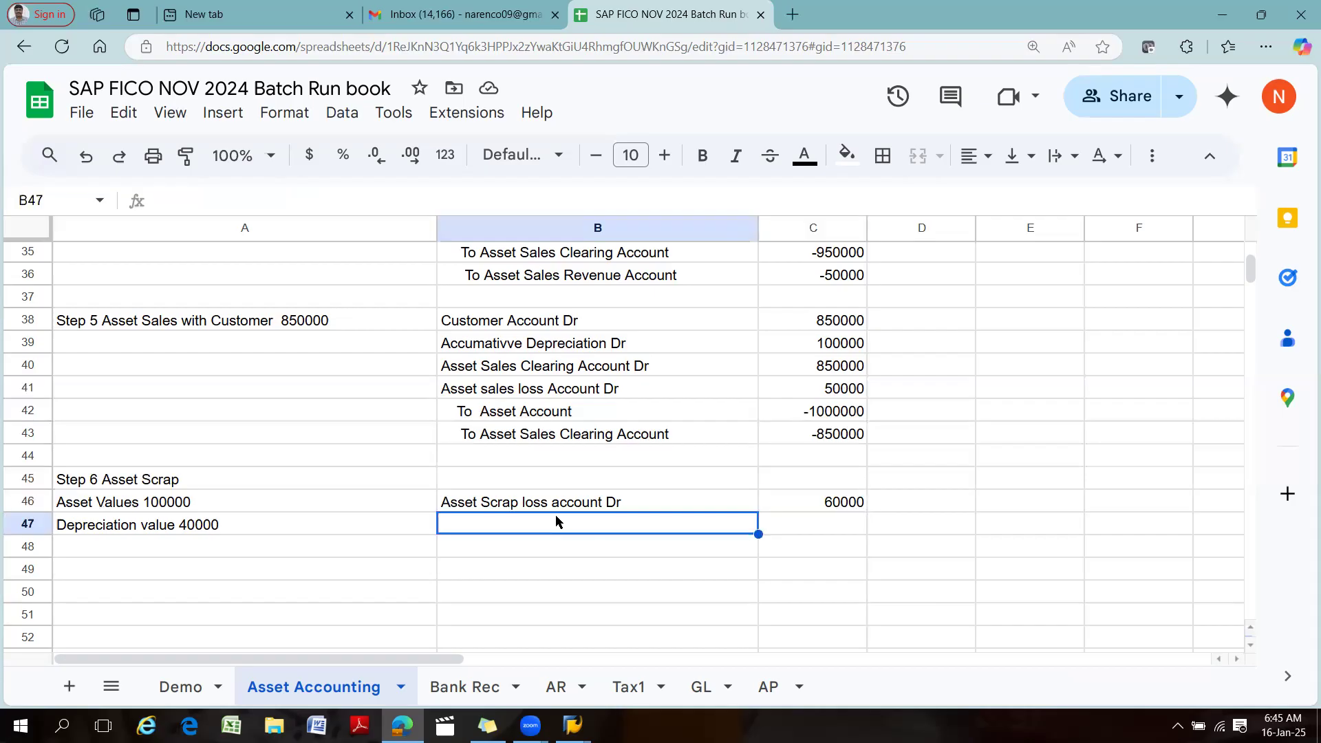
double_click(556, 522)
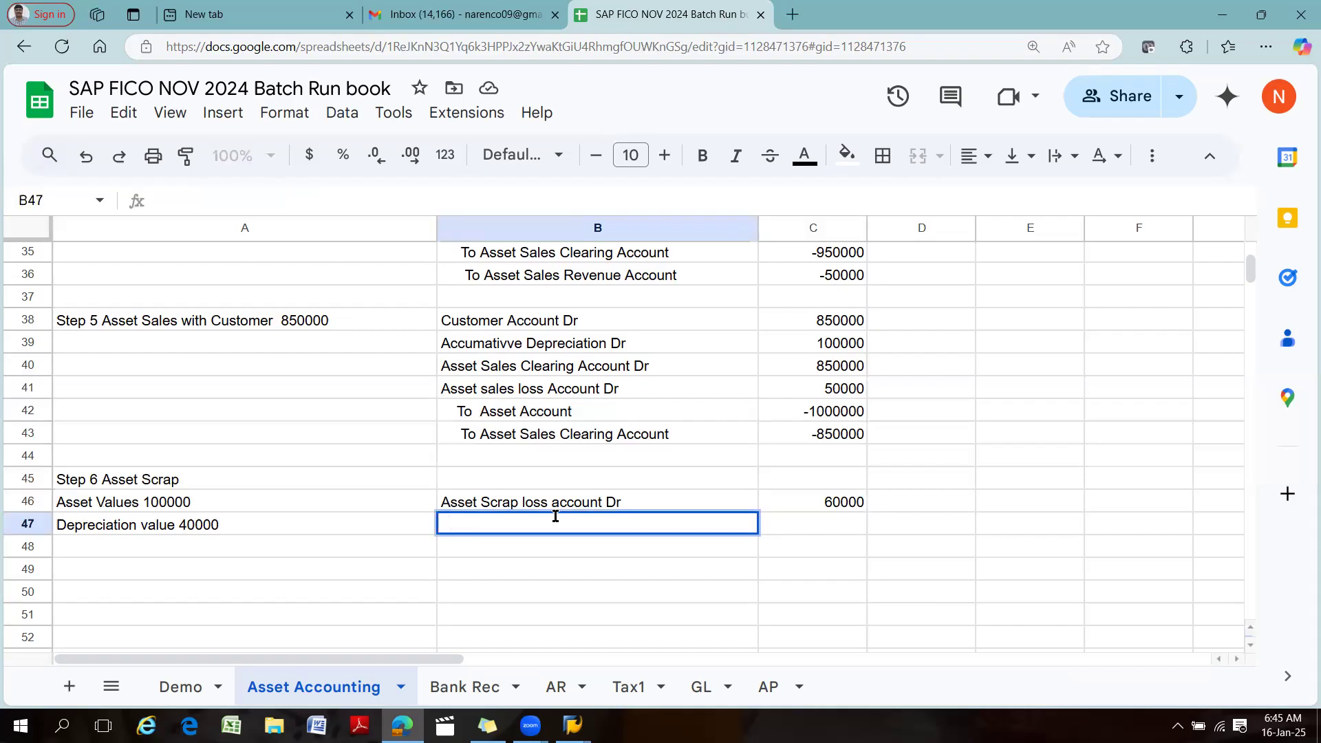
type("Accuma")
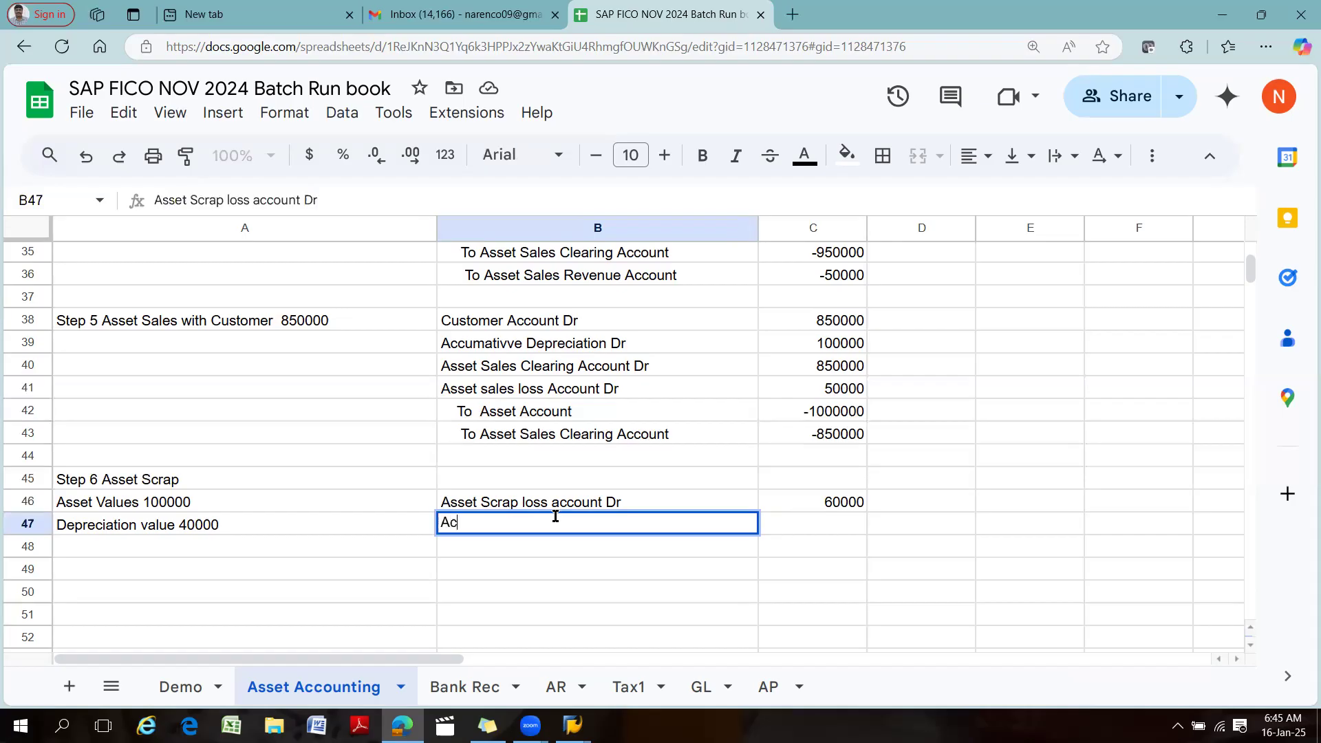
type("ve ")
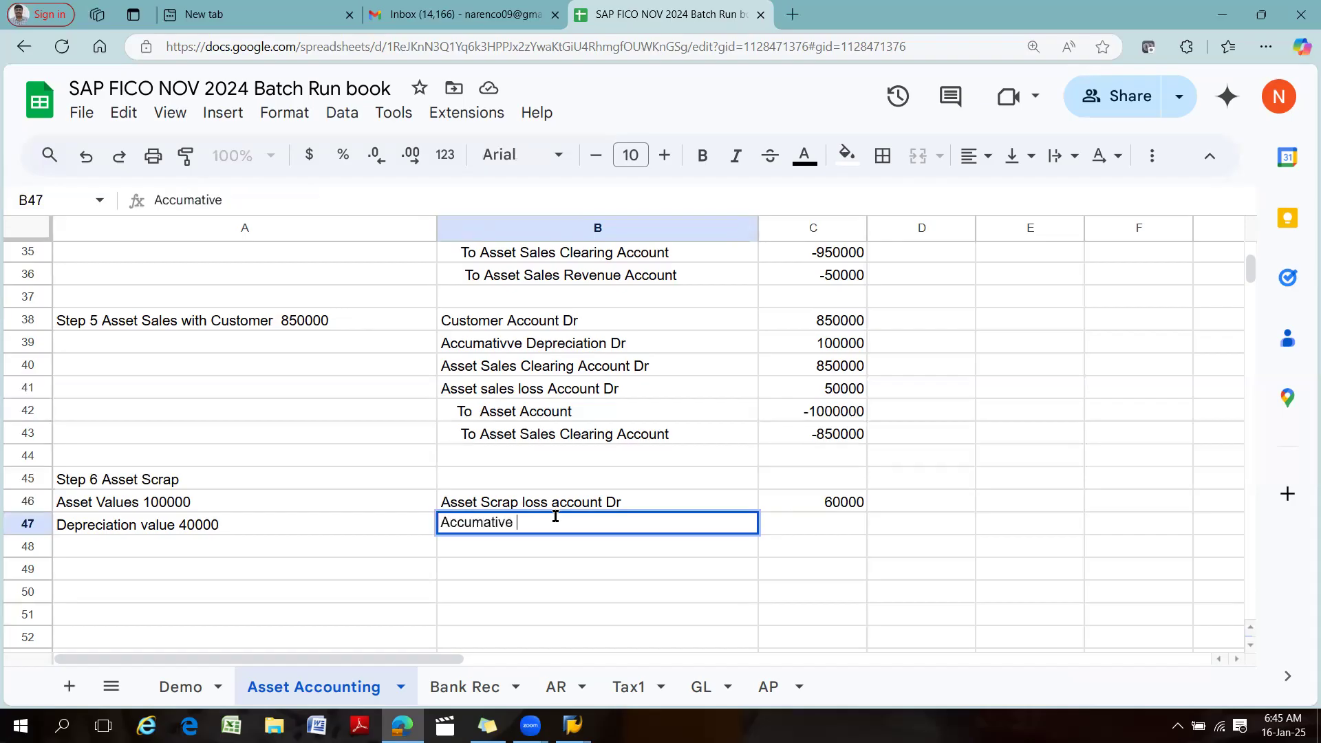
type("Depreciation Ac Dr")
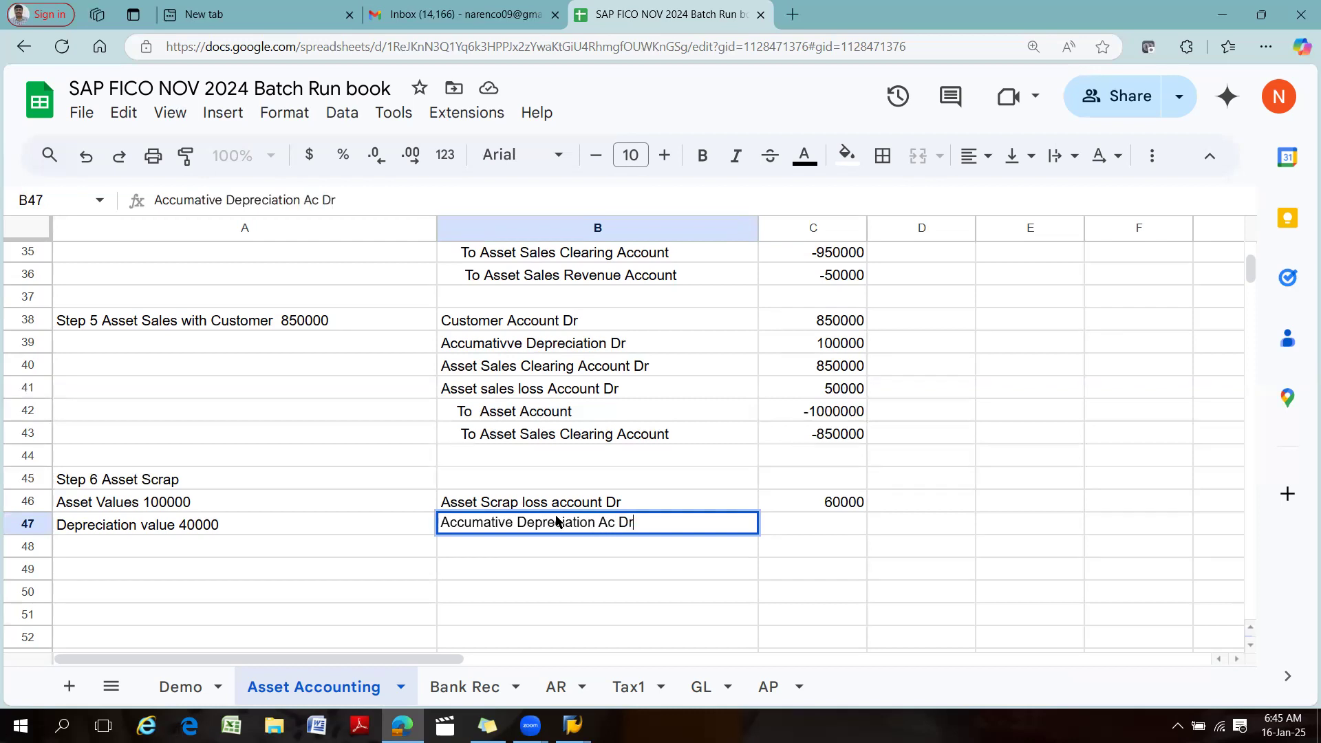
key("Tab")
type("40000")
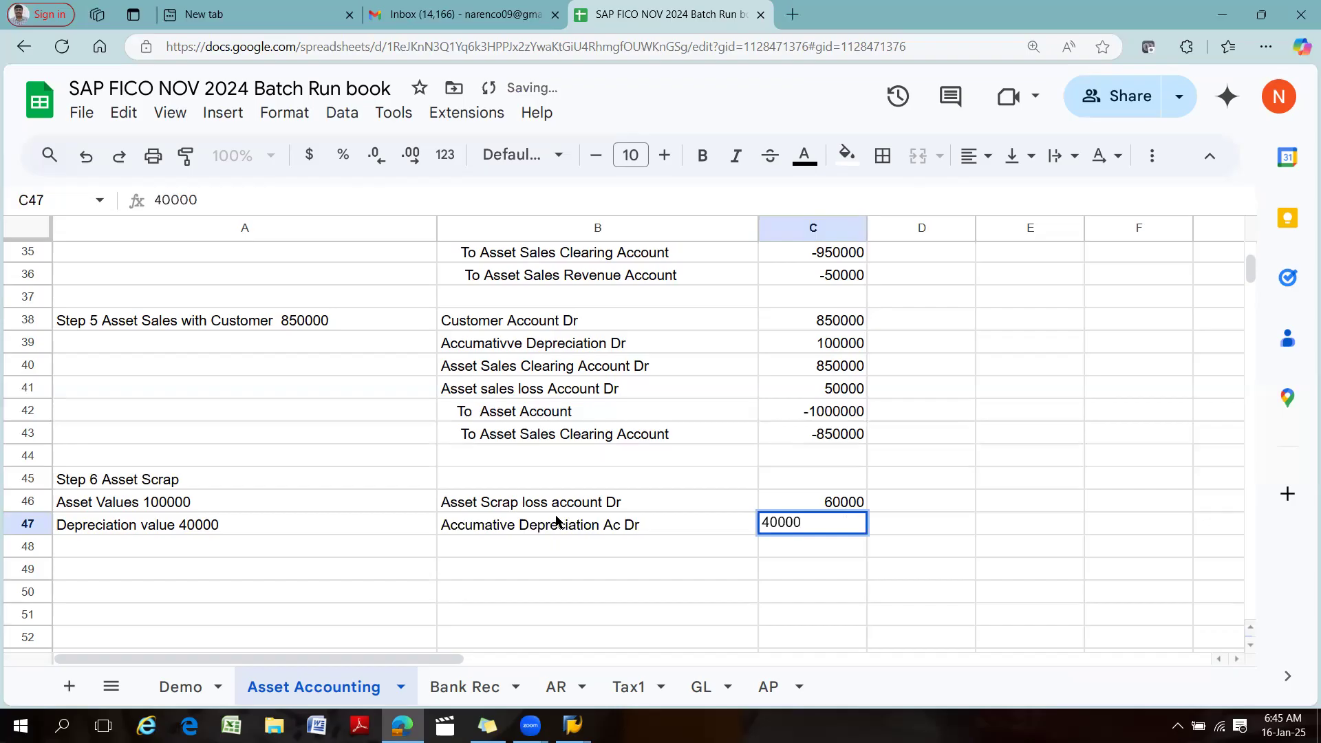
Add the indented credit line "To Asset Account" in B48 with the amount -100000 in C48.
double_click(516, 545)
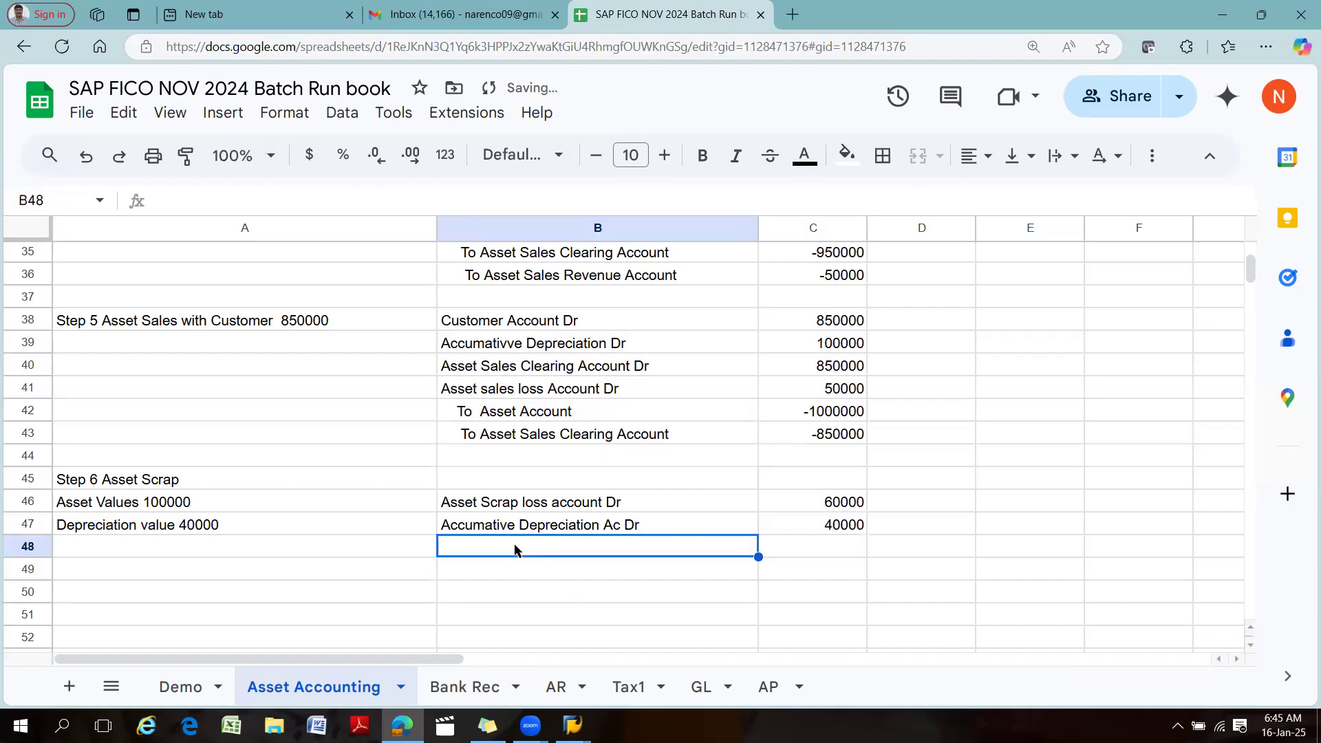
type("To Acc")
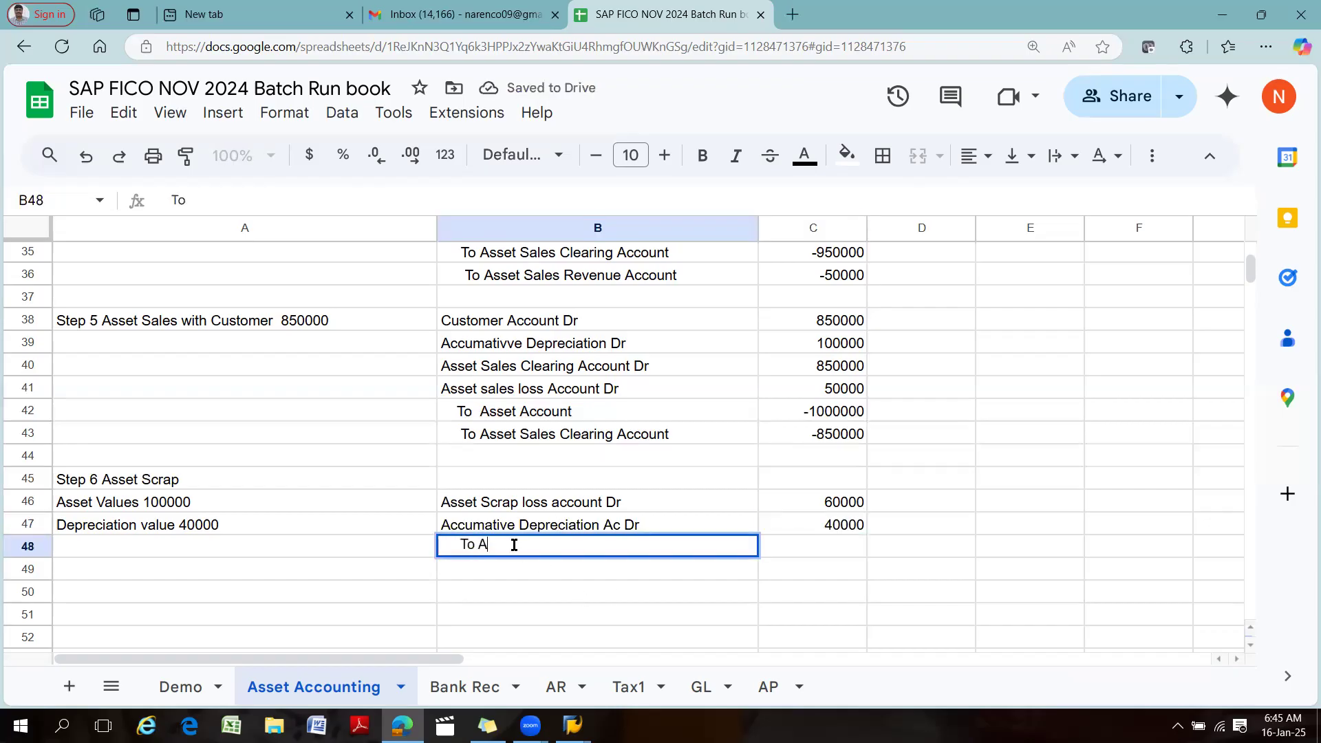
key("BackSpace")
key("BackSpace")
key("BackSpace")
type("Asset Account")
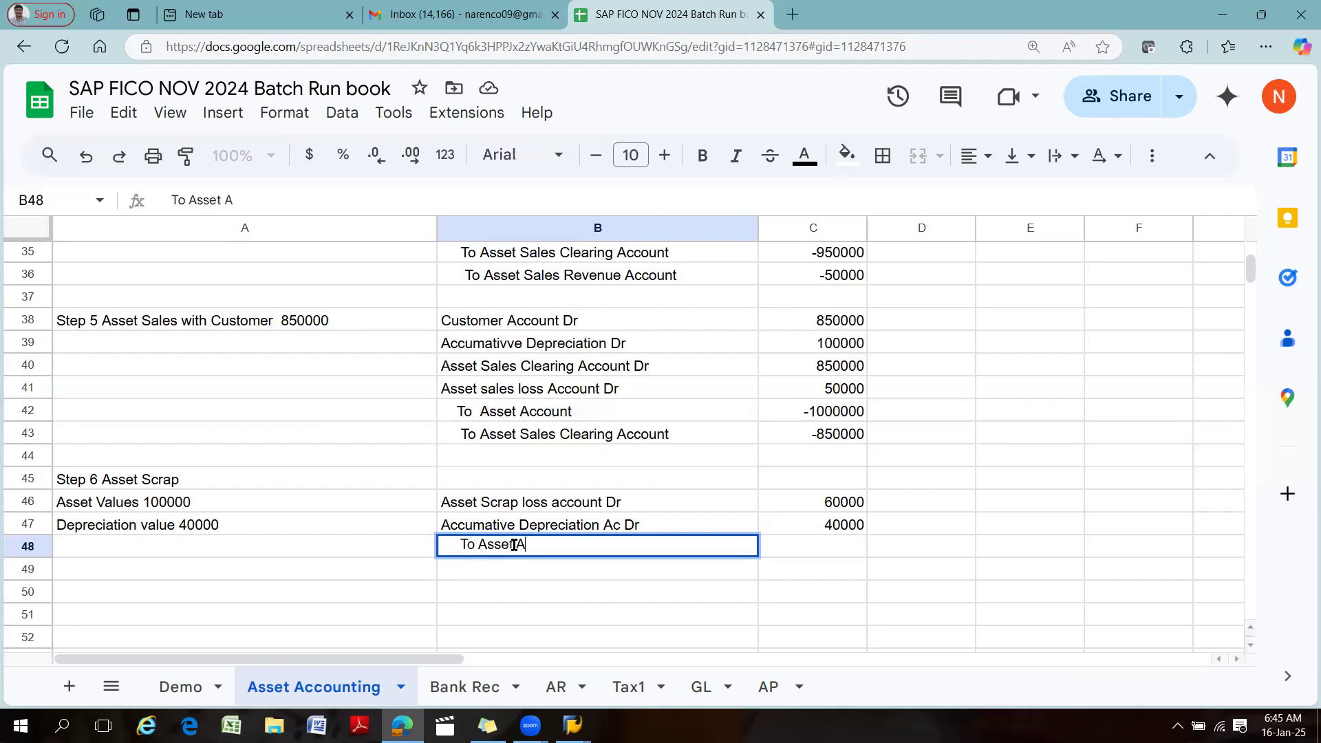
key("Tab")
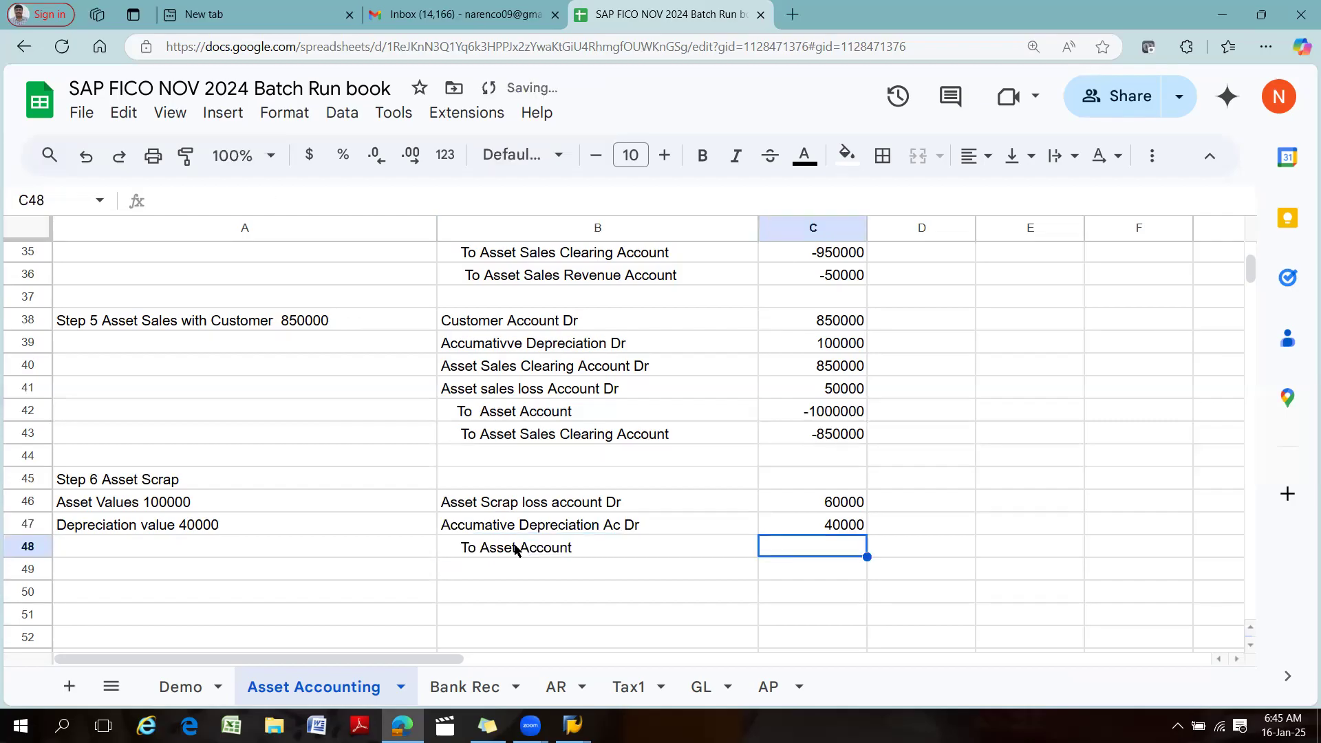
type("-100000")
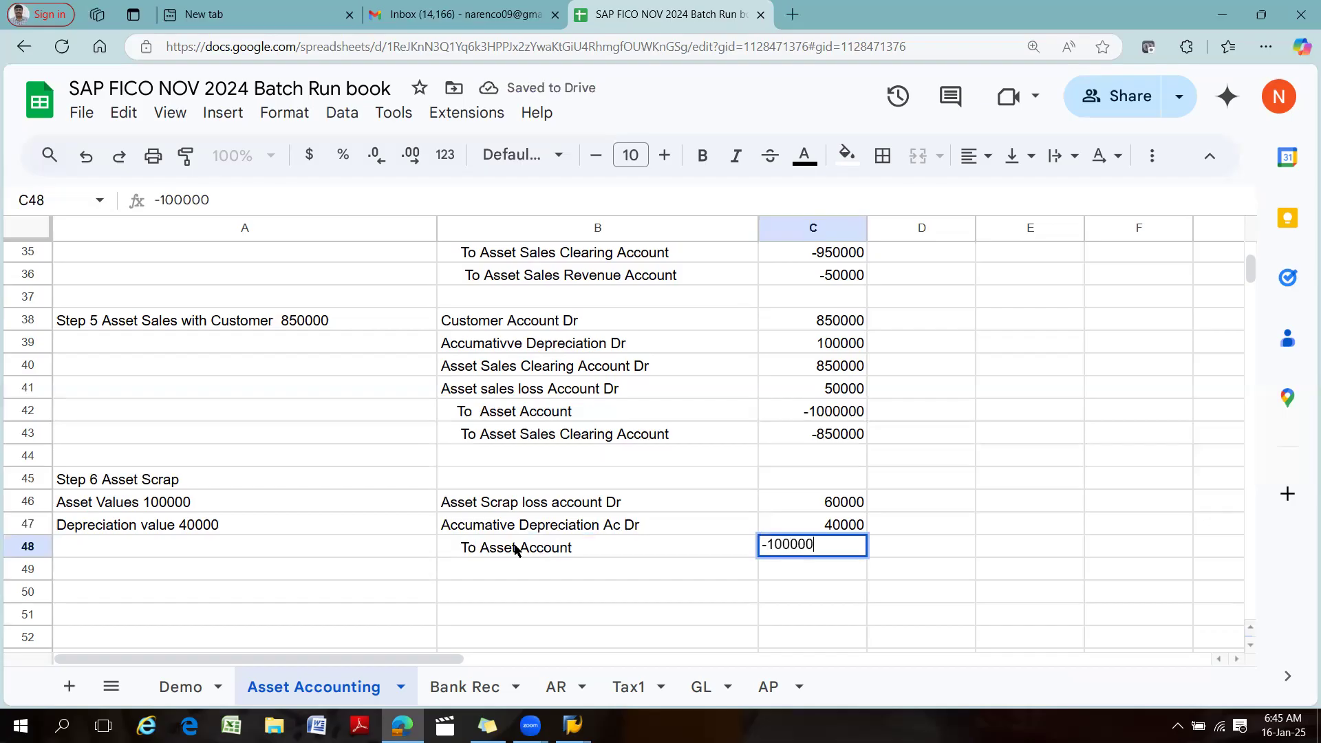
key("Tab")
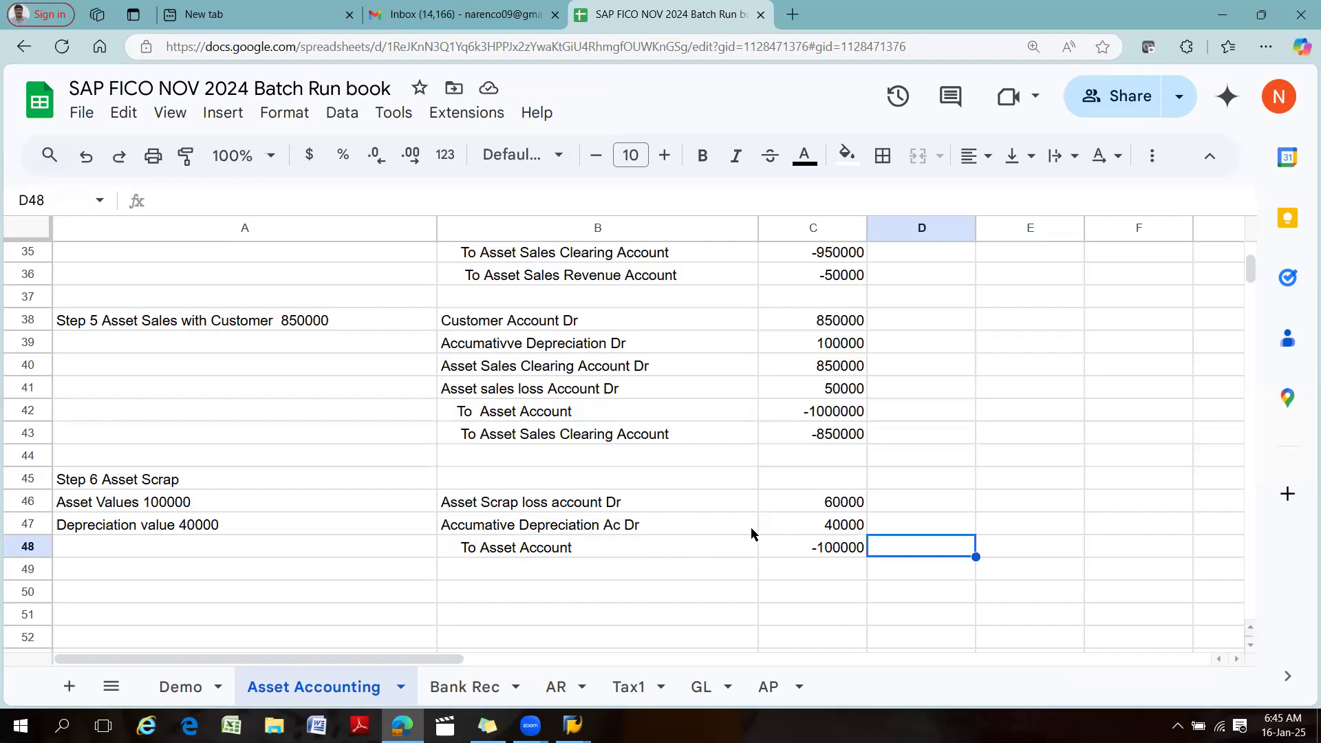
Review the journal entries for Steps 1 to 6, from the asset purchase with vendor through the asset scrap.
scroll(704, 543, "up", 6)
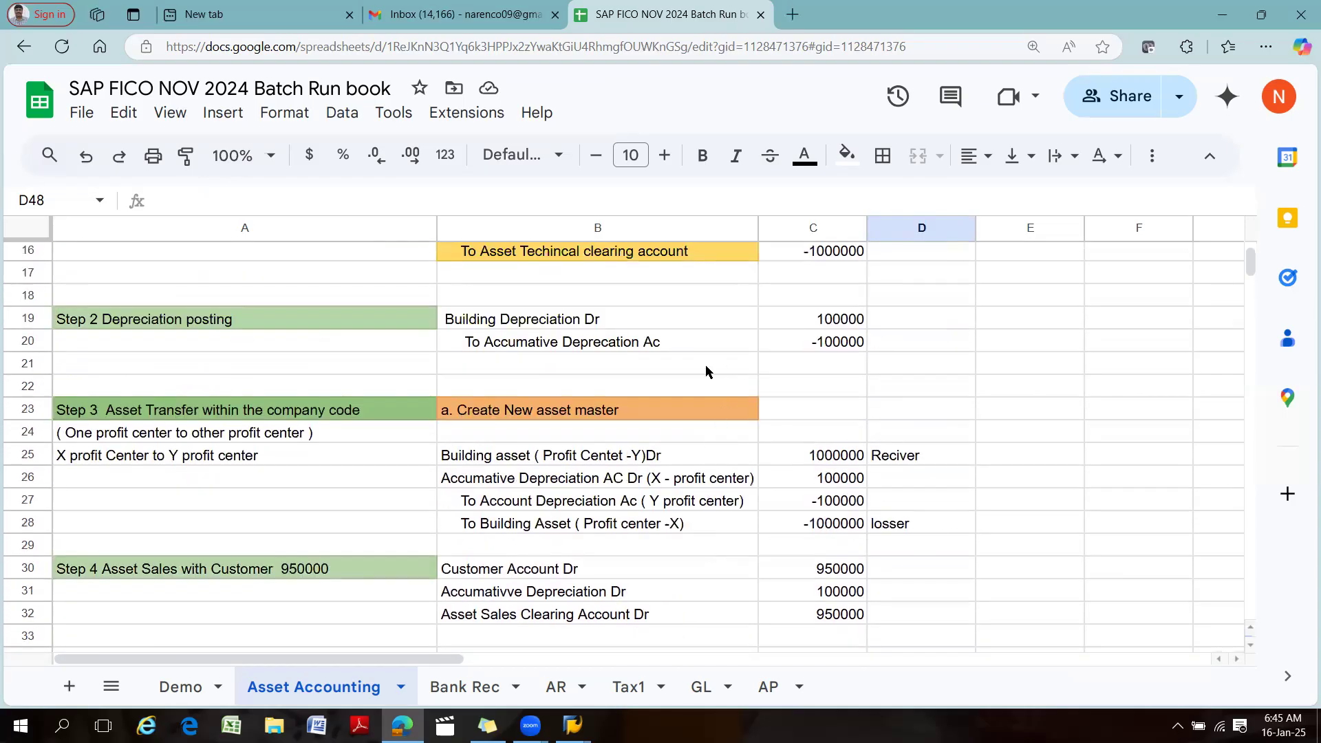
scroll(728, 450, "down", 4)
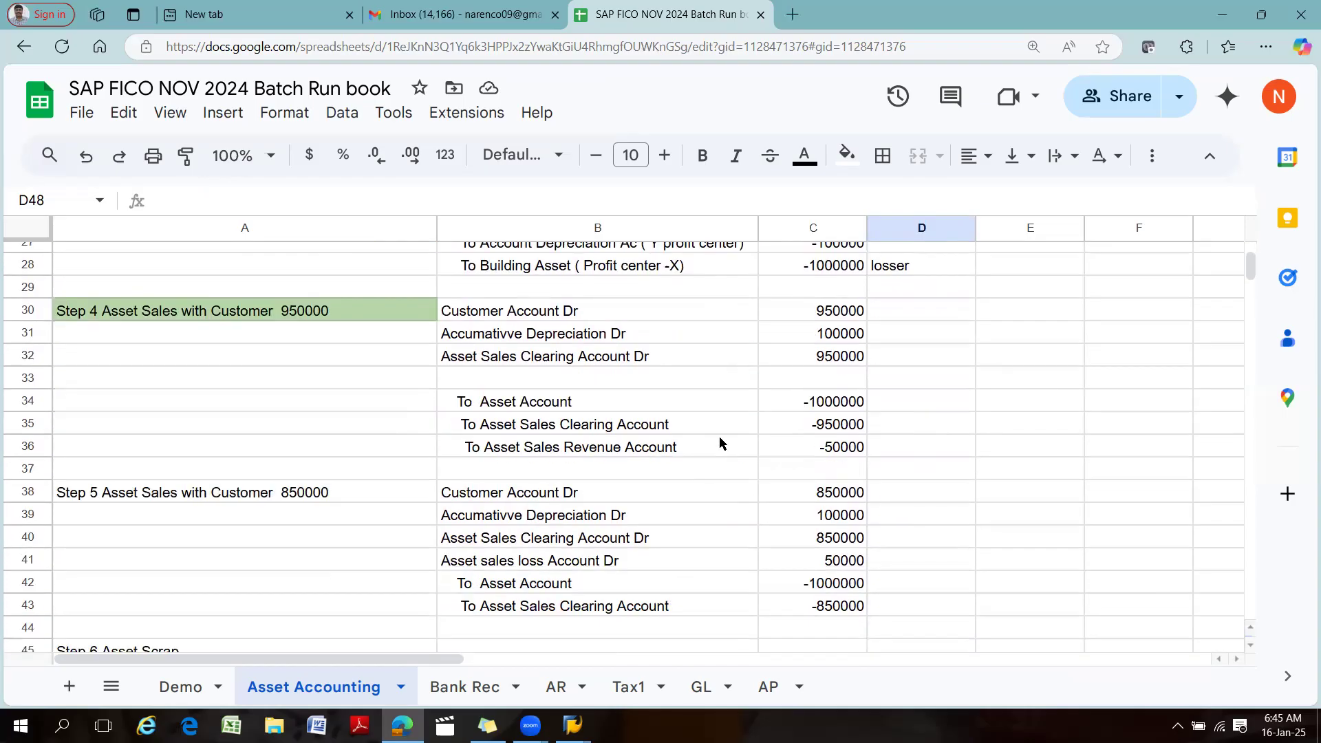
scroll(371, 343, "up", 5)
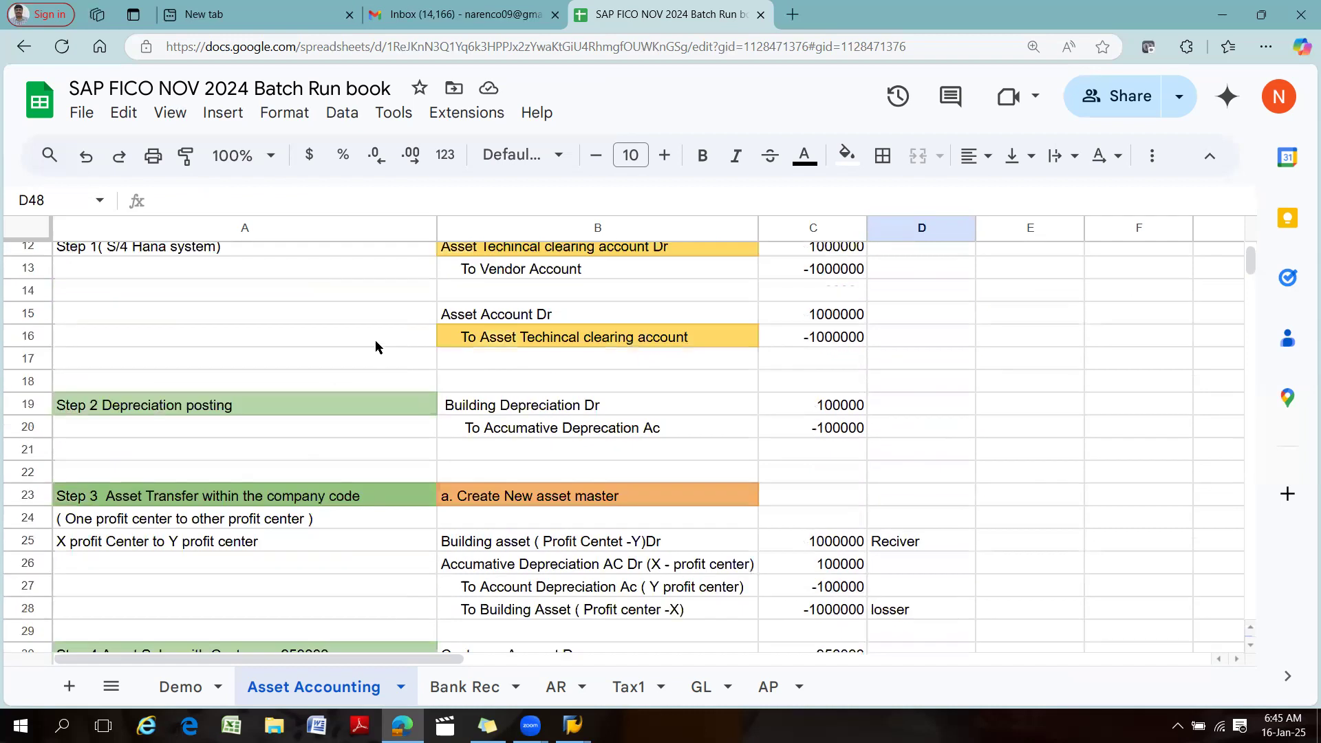
scroll(525, 402, "up", 4)
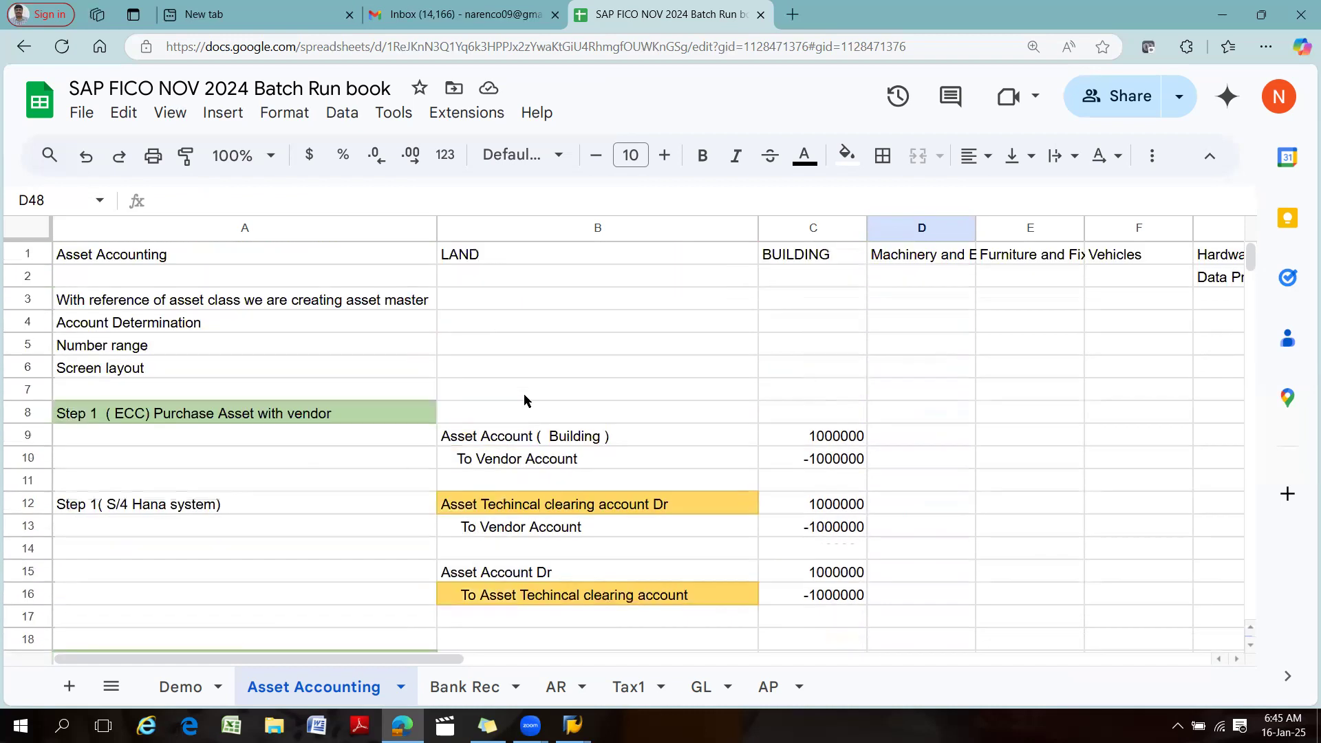
scroll(319, 481, "down", 3)
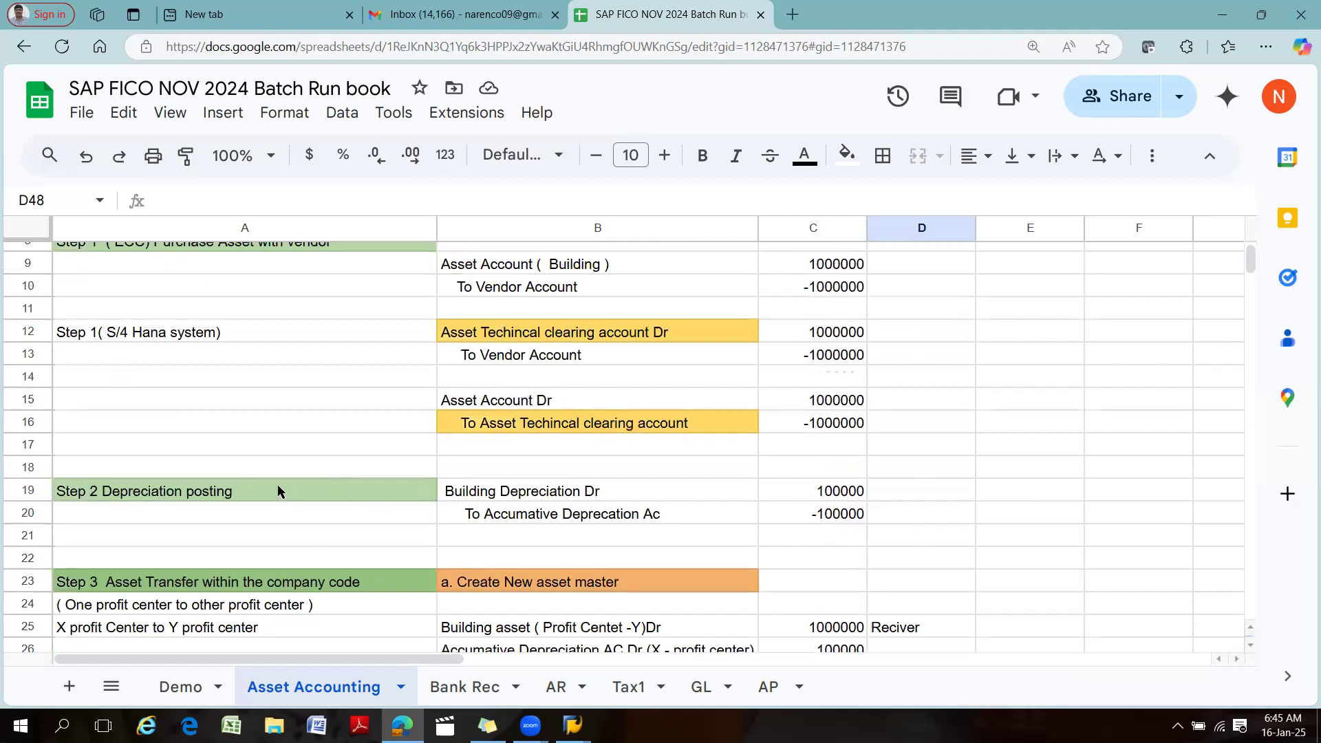
scroll(284, 486, "down", 2)
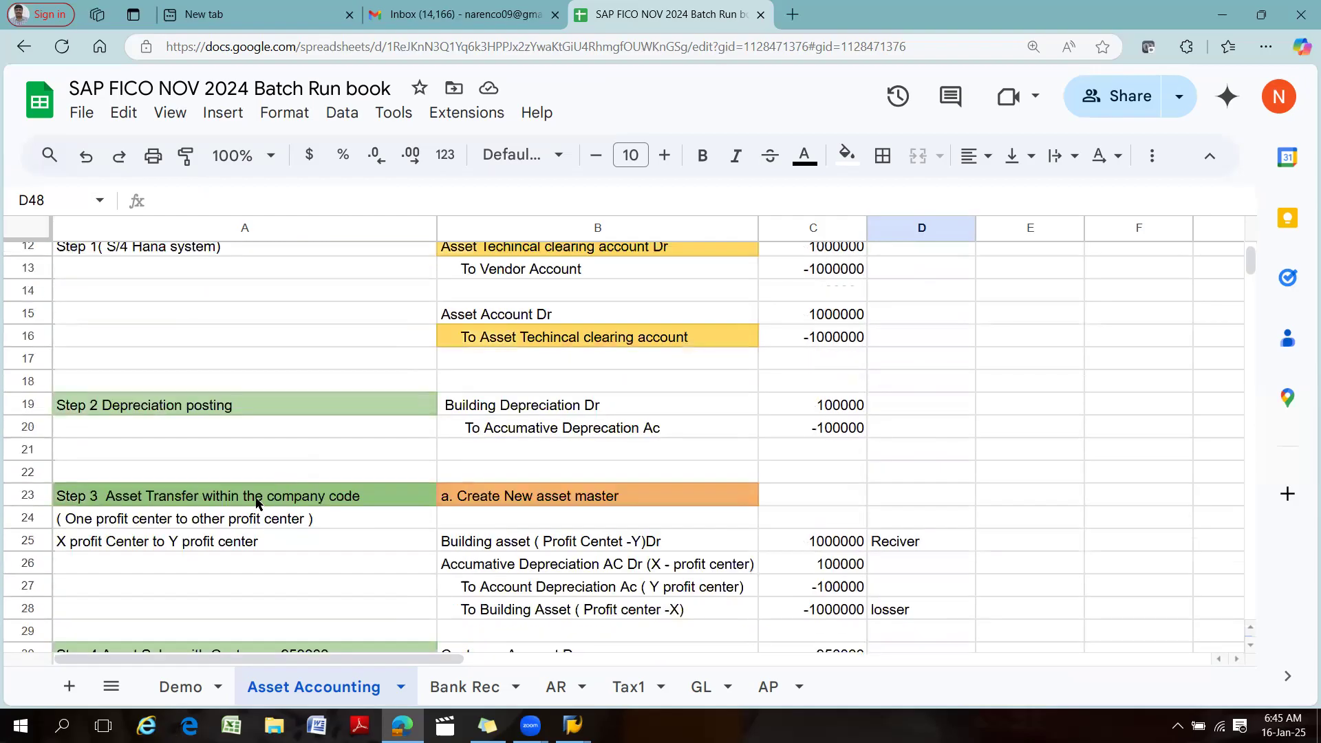
scroll(270, 471, "down", 2)
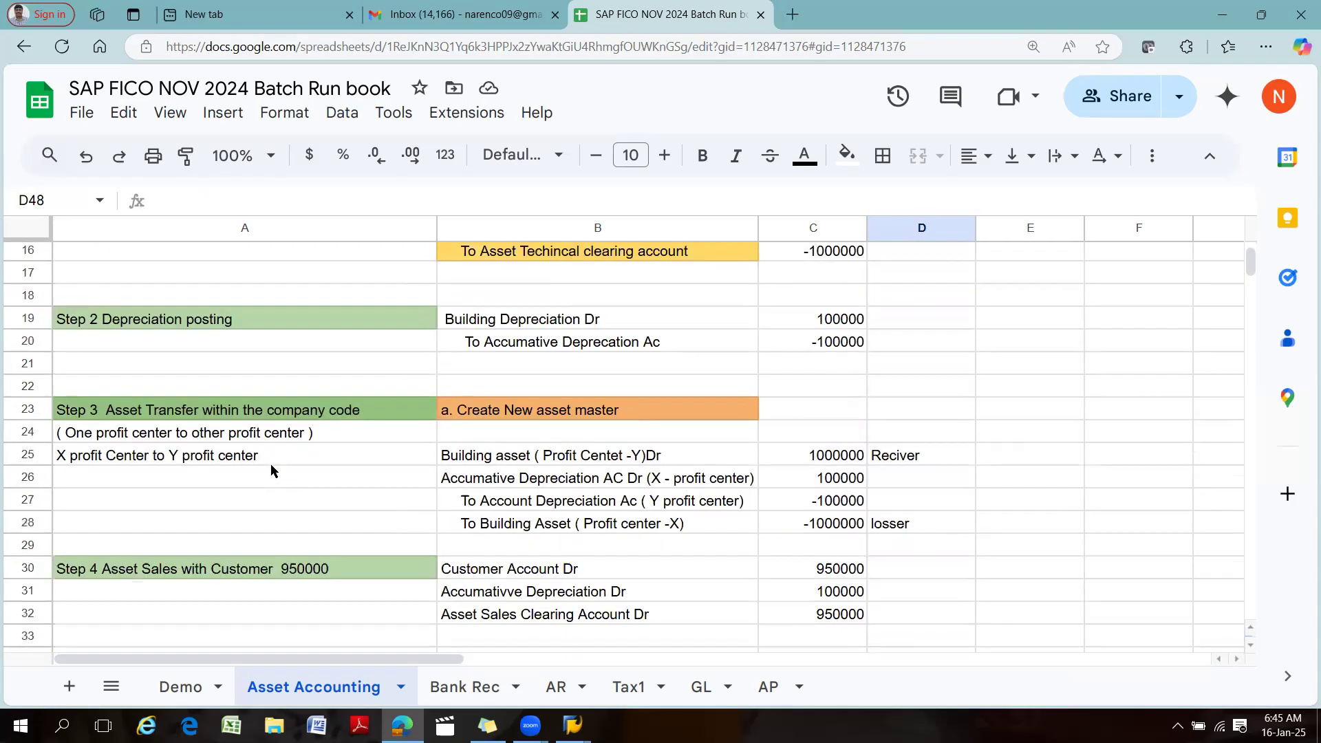
scroll(271, 471, "down", 2)
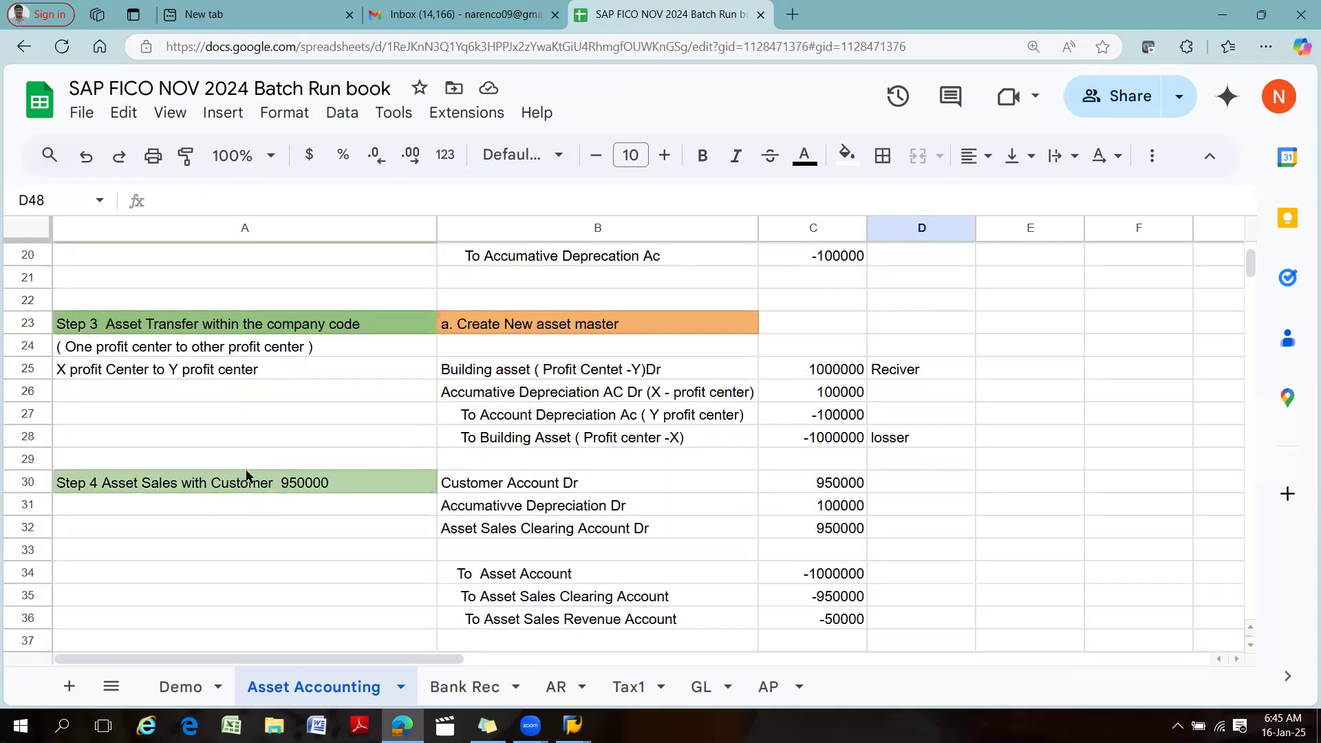
scroll(247, 475, "down", 4)
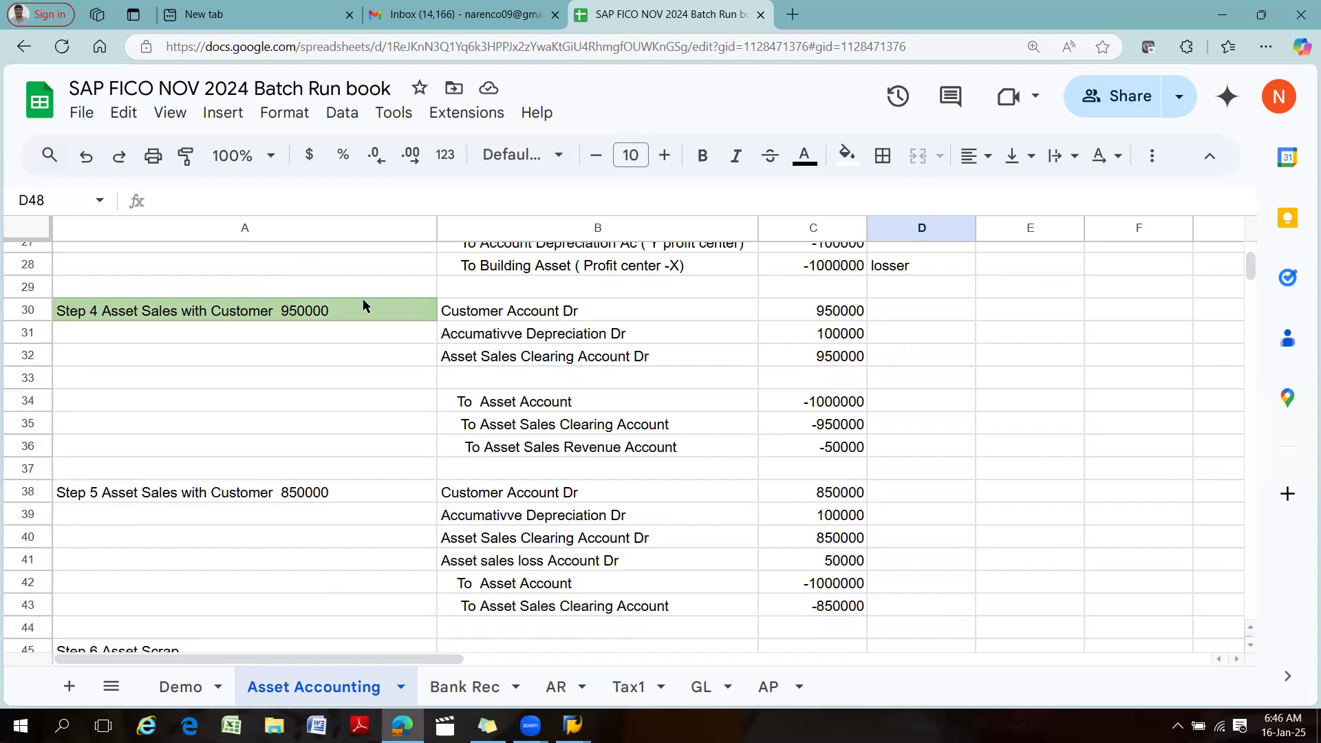
scroll(369, 358, "down", 3)
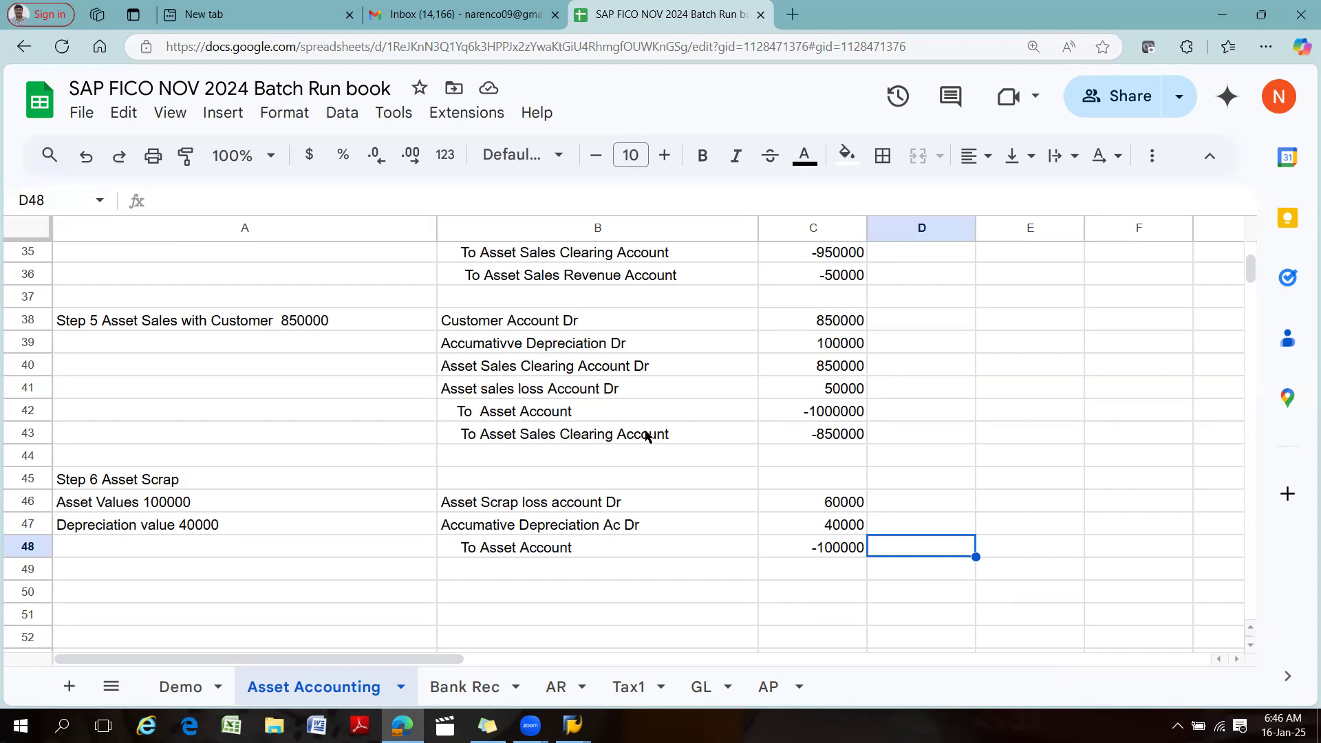
Enter the heading "Step 7 Asset upload ( Opening balance )" in A51, below the asset scrap entries.
scroll(270, 509, "down", 2)
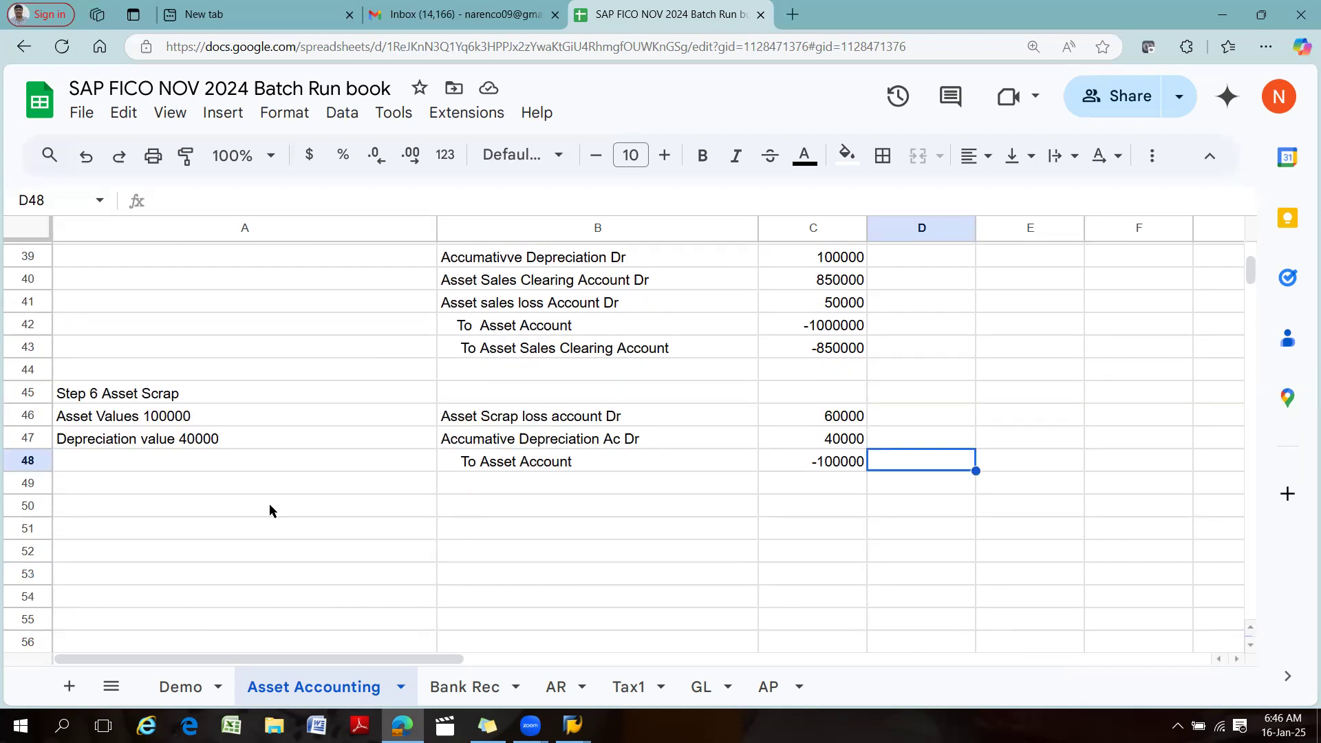
left_click(90, 536)
type("Step 7")
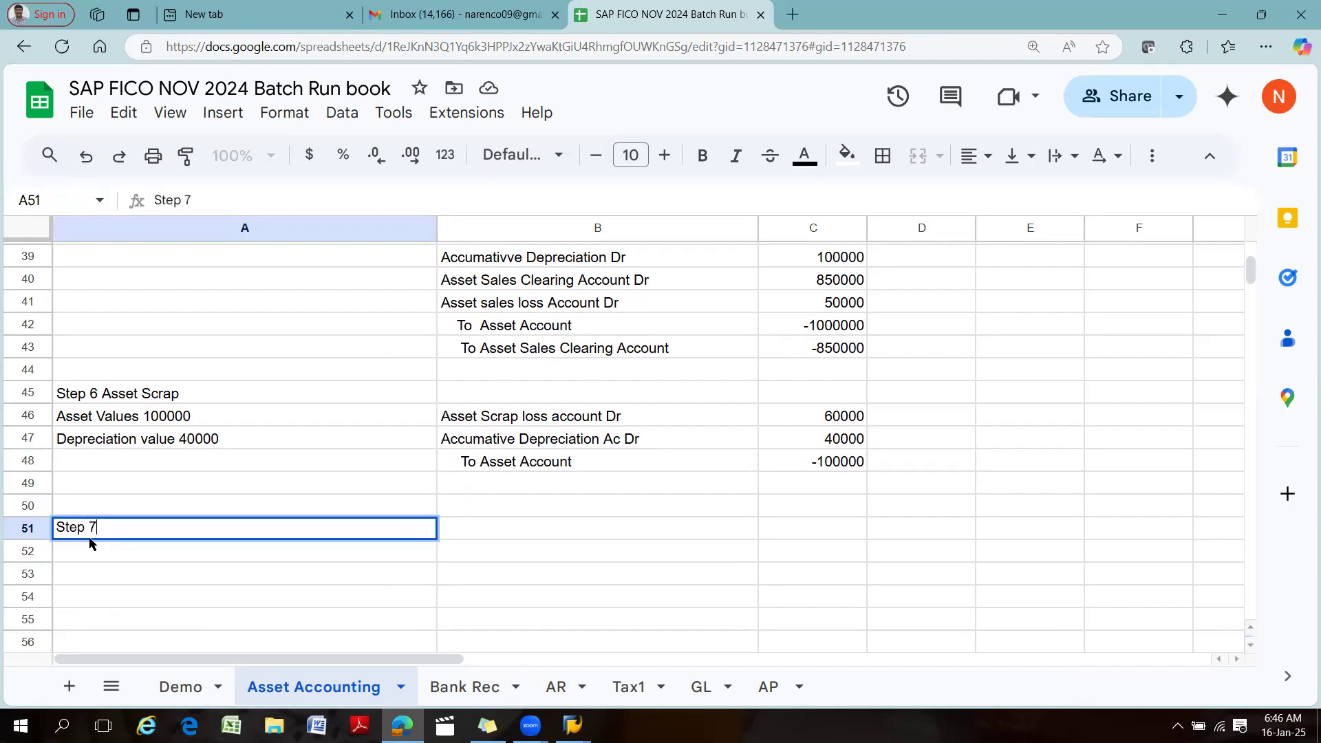
key("Tab")
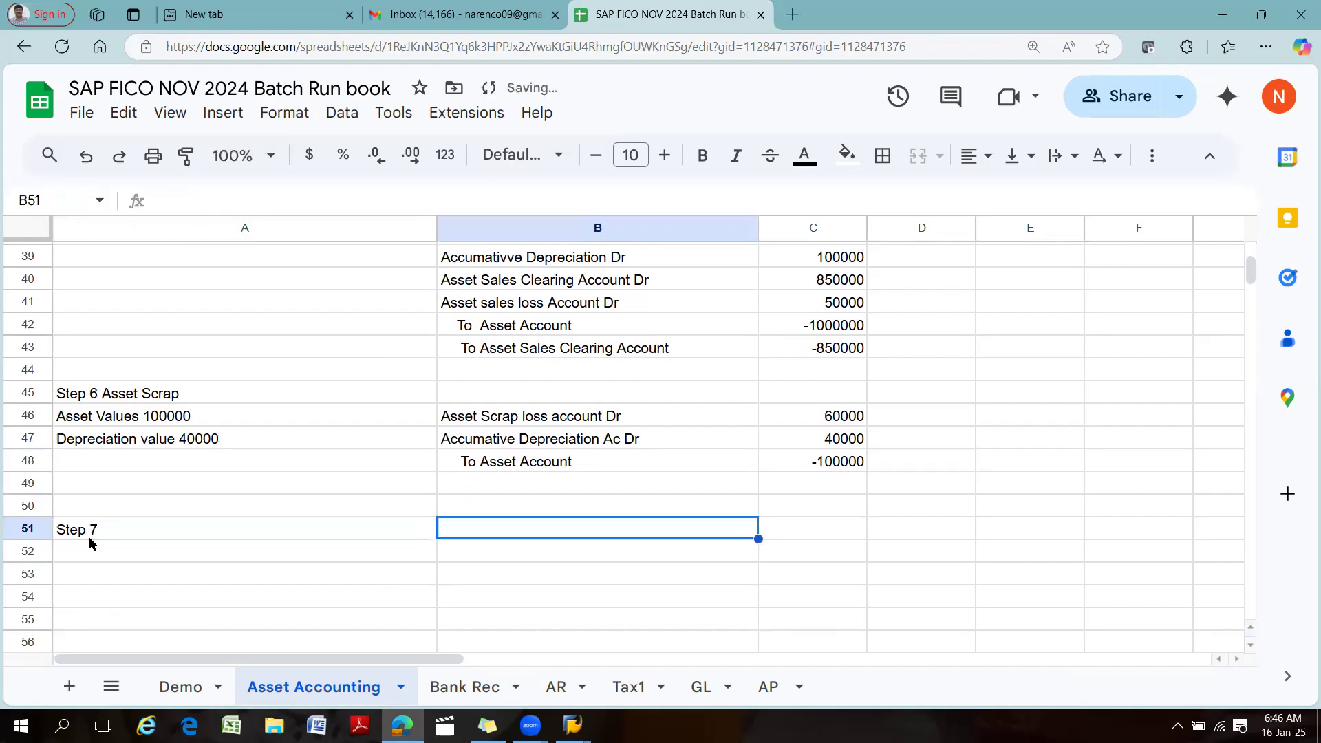
double_click(129, 528)
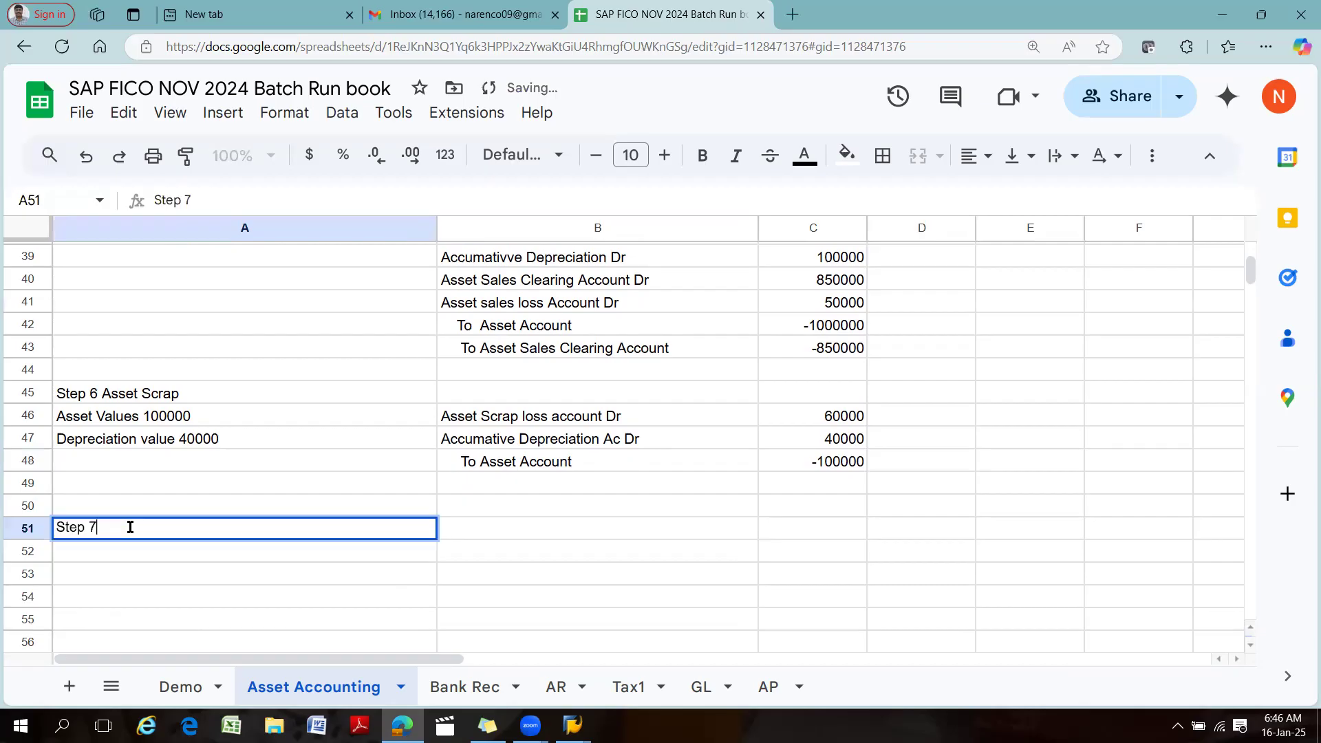
type("Asset uplo")
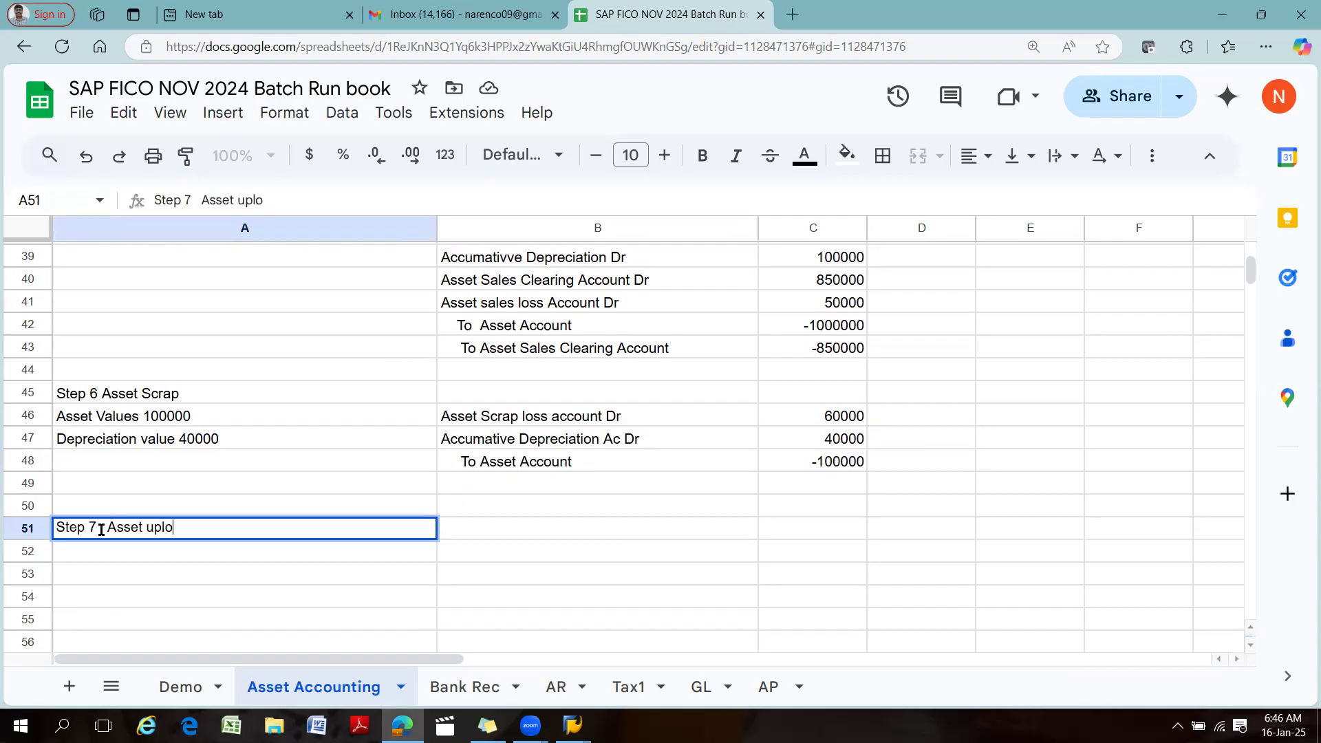
type("ad ( Opening b")
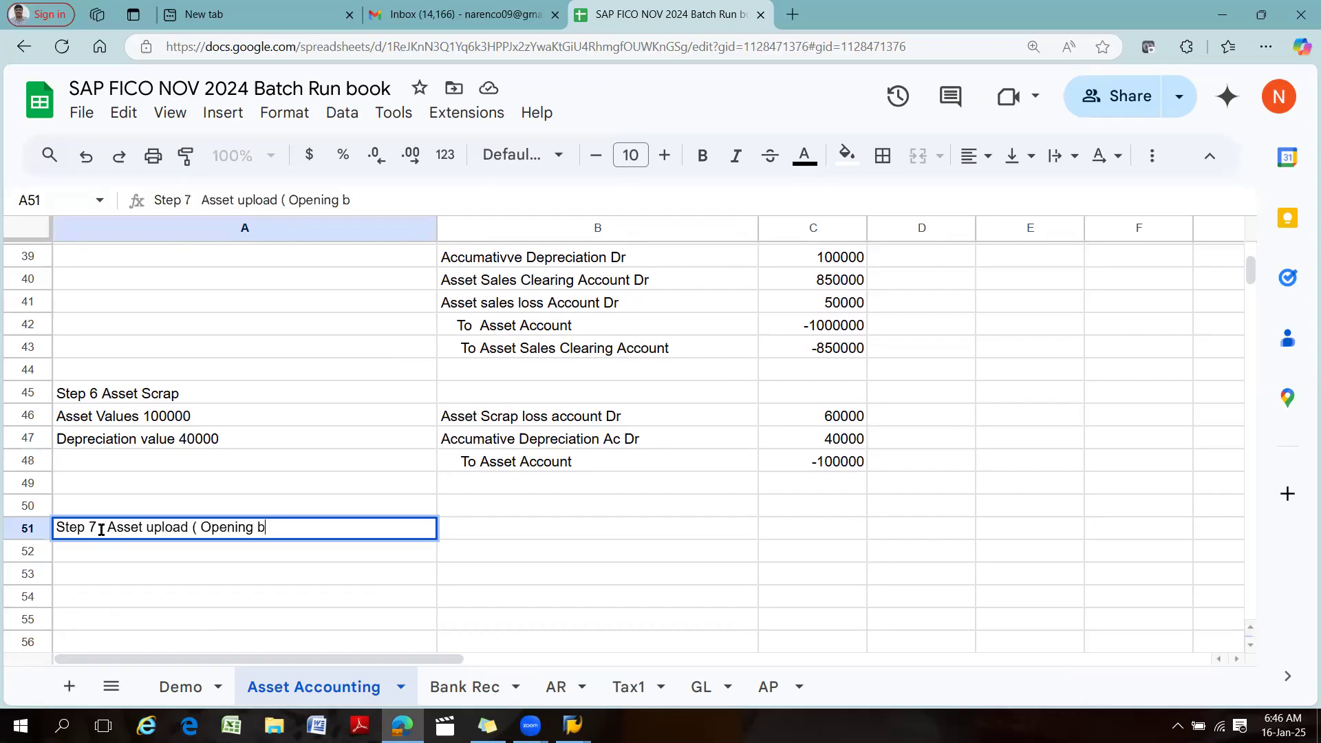
type("alance )")
key("Tab")
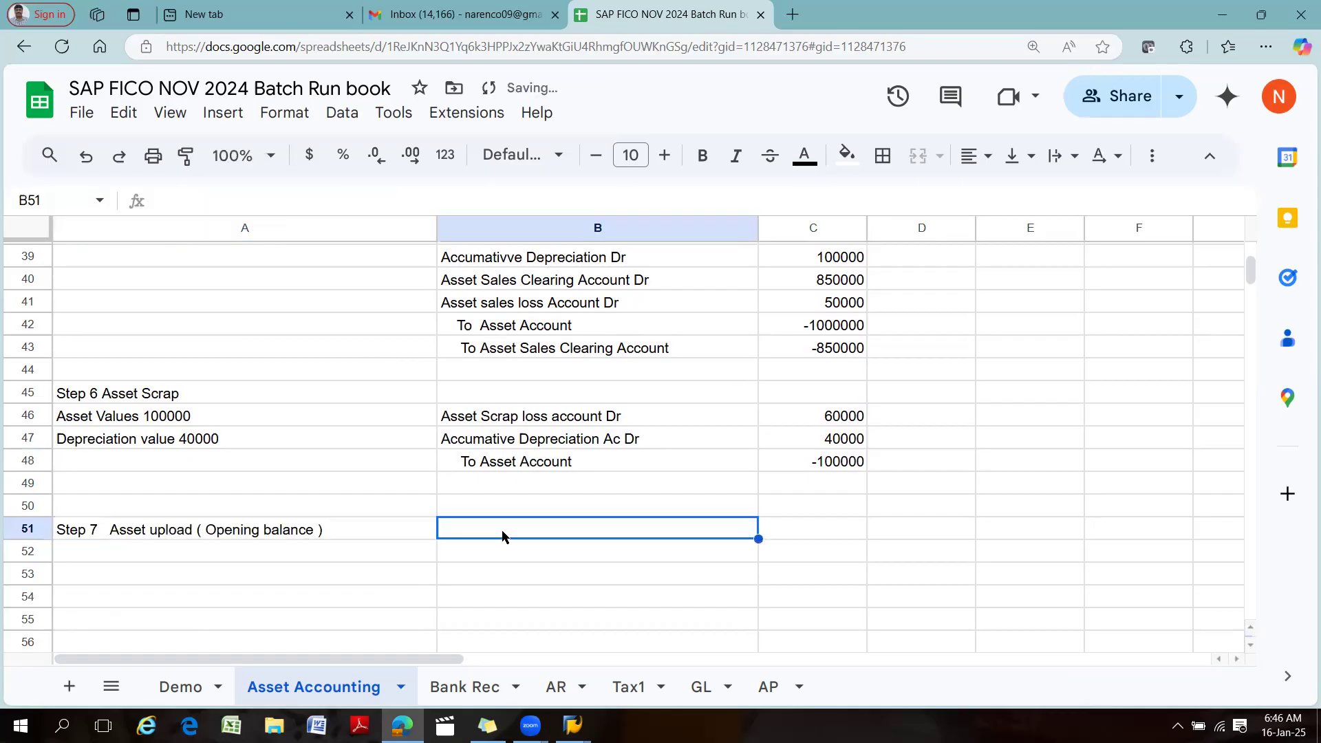
Enter "ECC" in A52, directly below the Step 7 heading.
left_click(298, 553)
type("ECC")
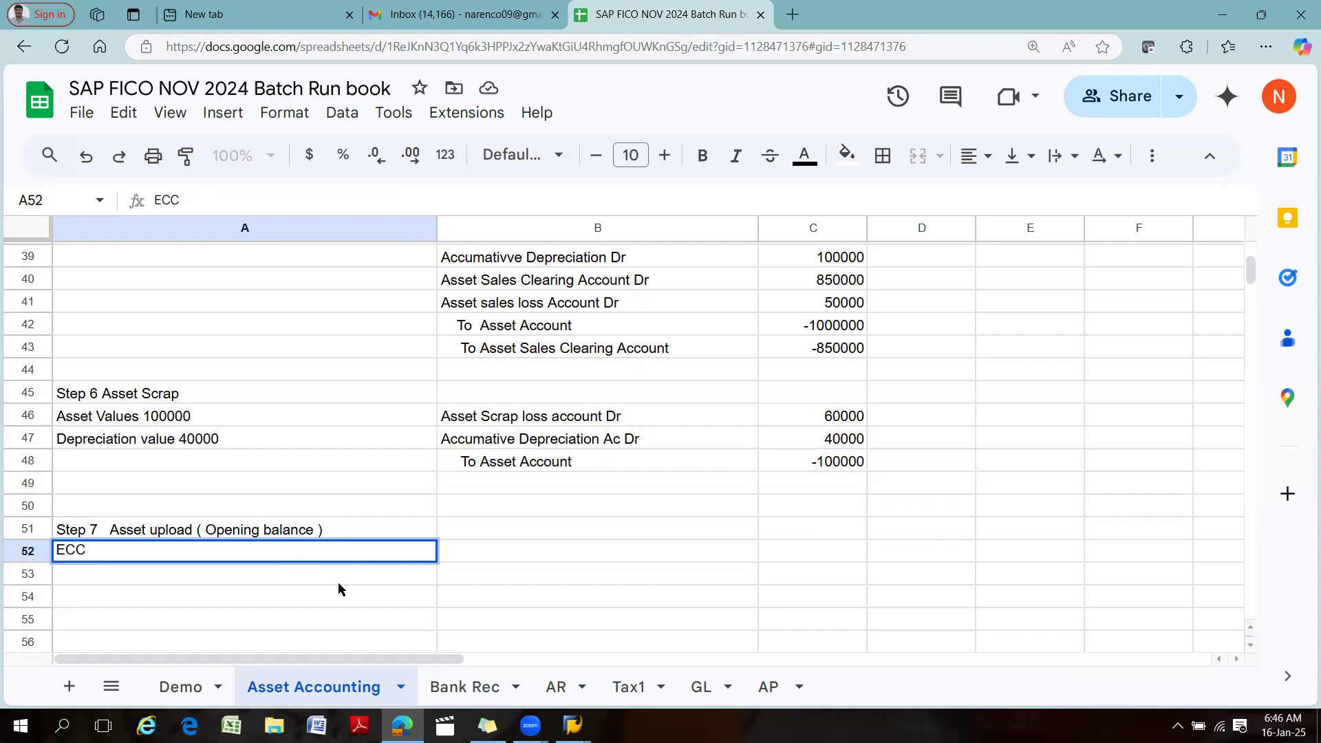
Complete the entry in A52 so it reads "ECC System --> OASV".
key("Return")
double_click(291, 545)
type("System")
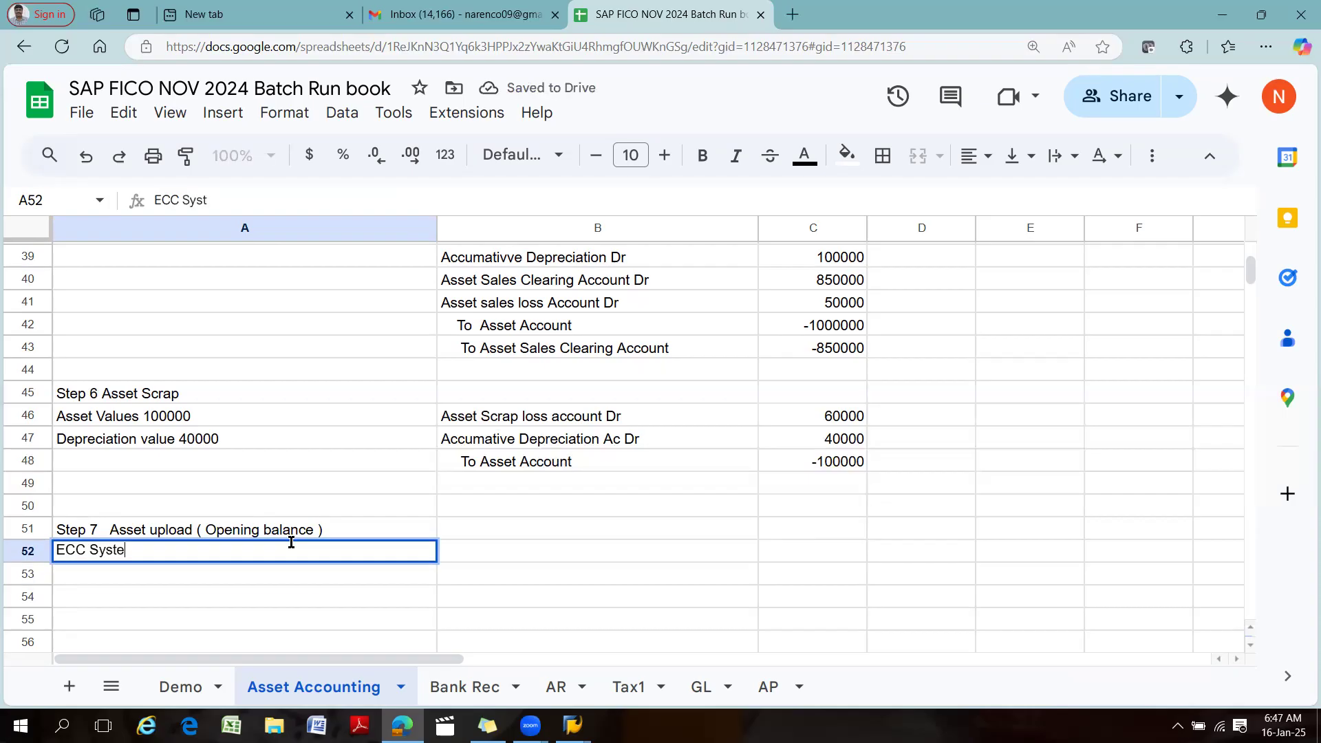
key("Tab")
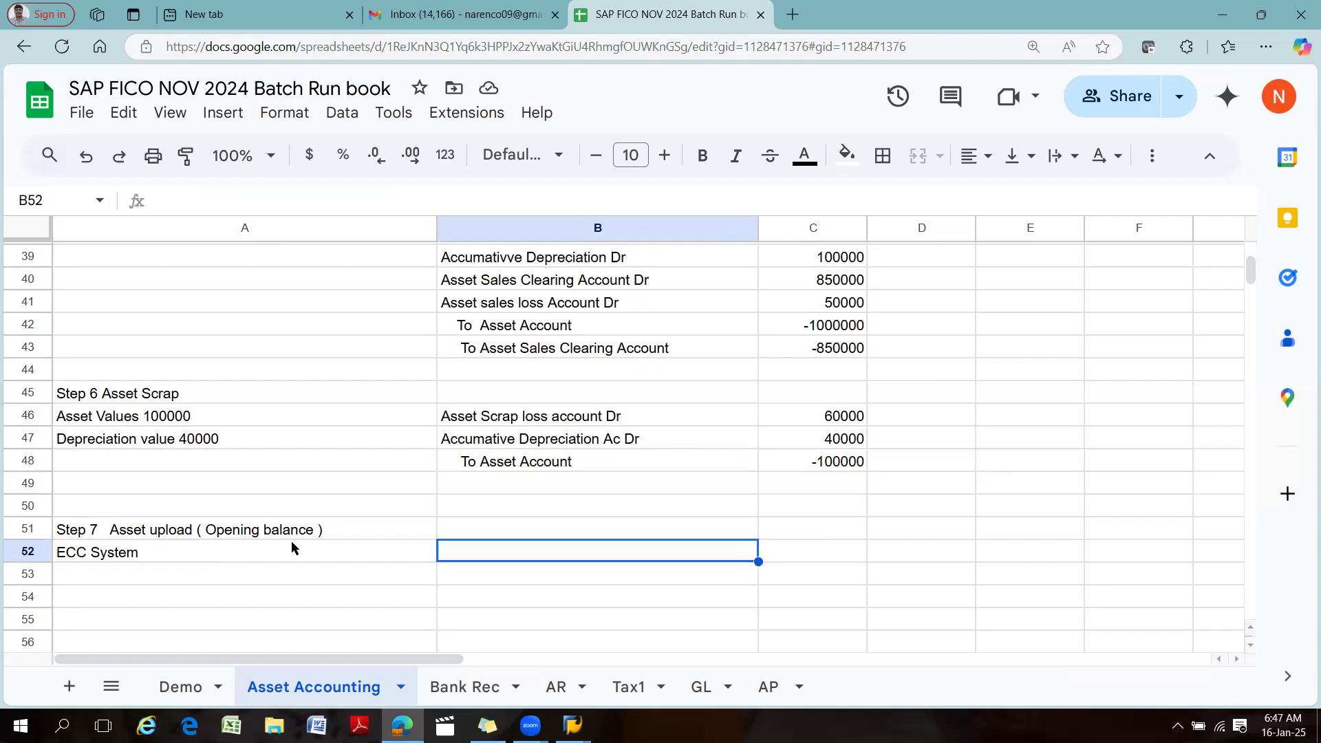
double_click(292, 548)
type("--")
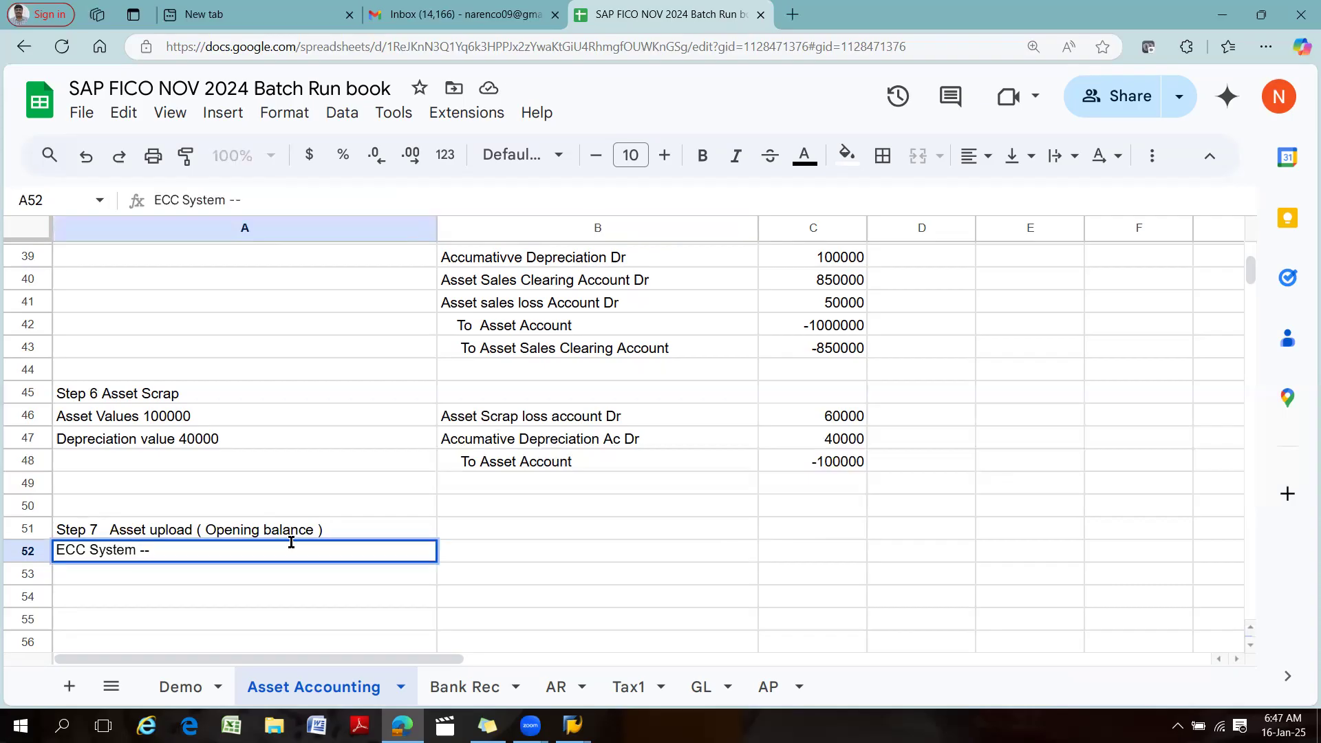
type("> OASV")
left_click(483, 561)
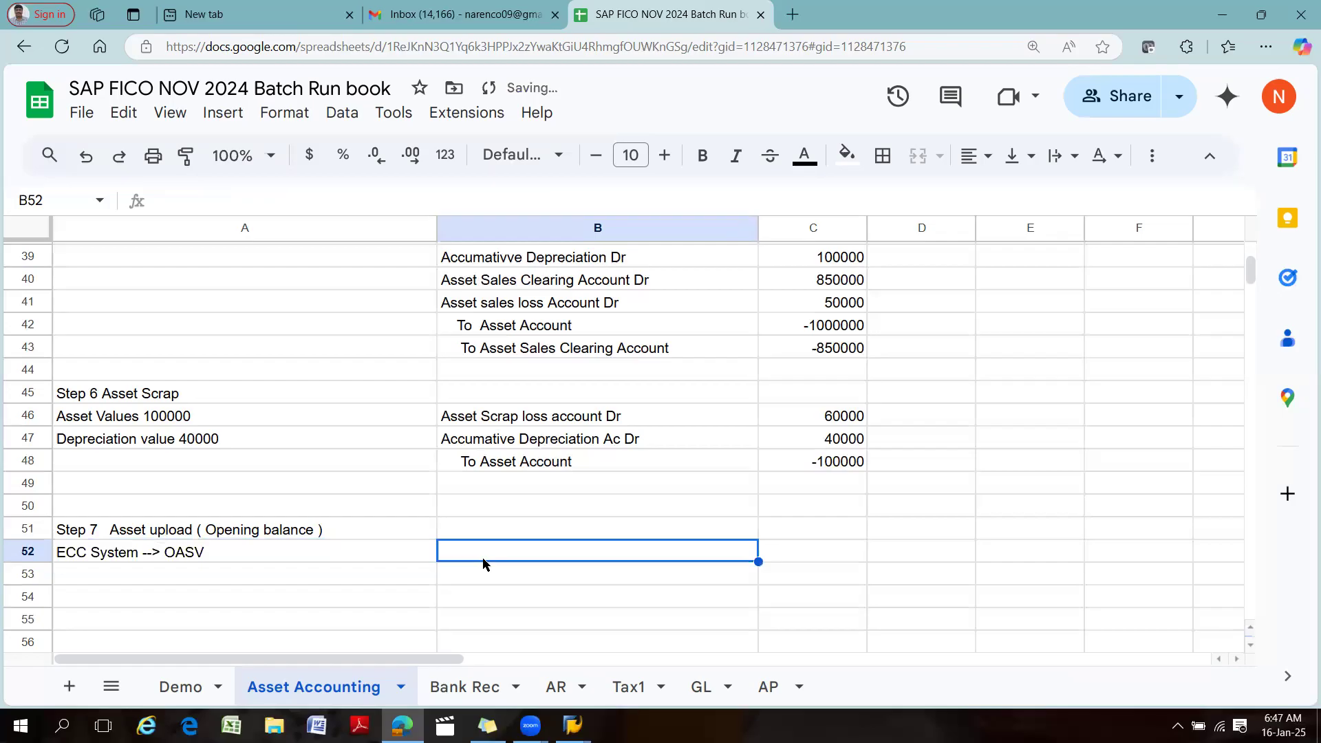
type("A")
key("BackSpace")
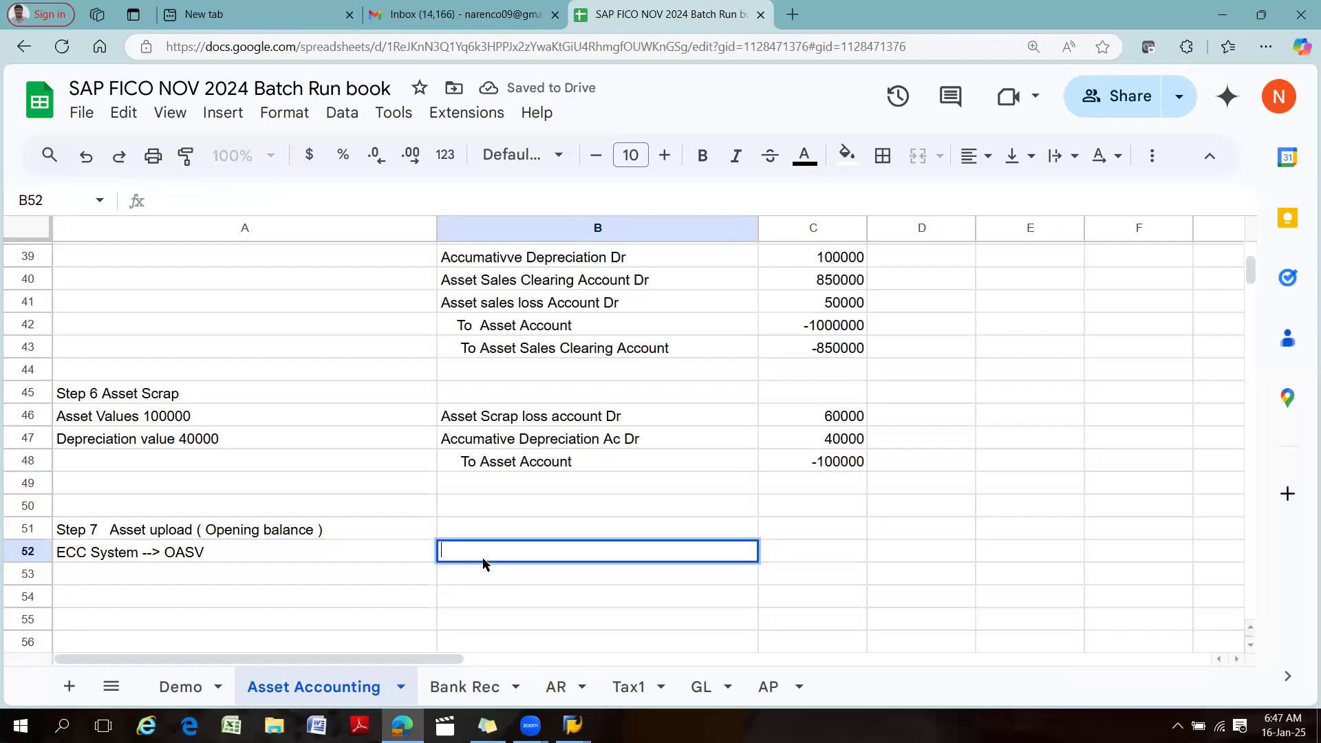
Enter "Asset value 200000" in A53 and "Depreciation Valeus 50000" in A54.
left_click(188, 578)
type("Asset")
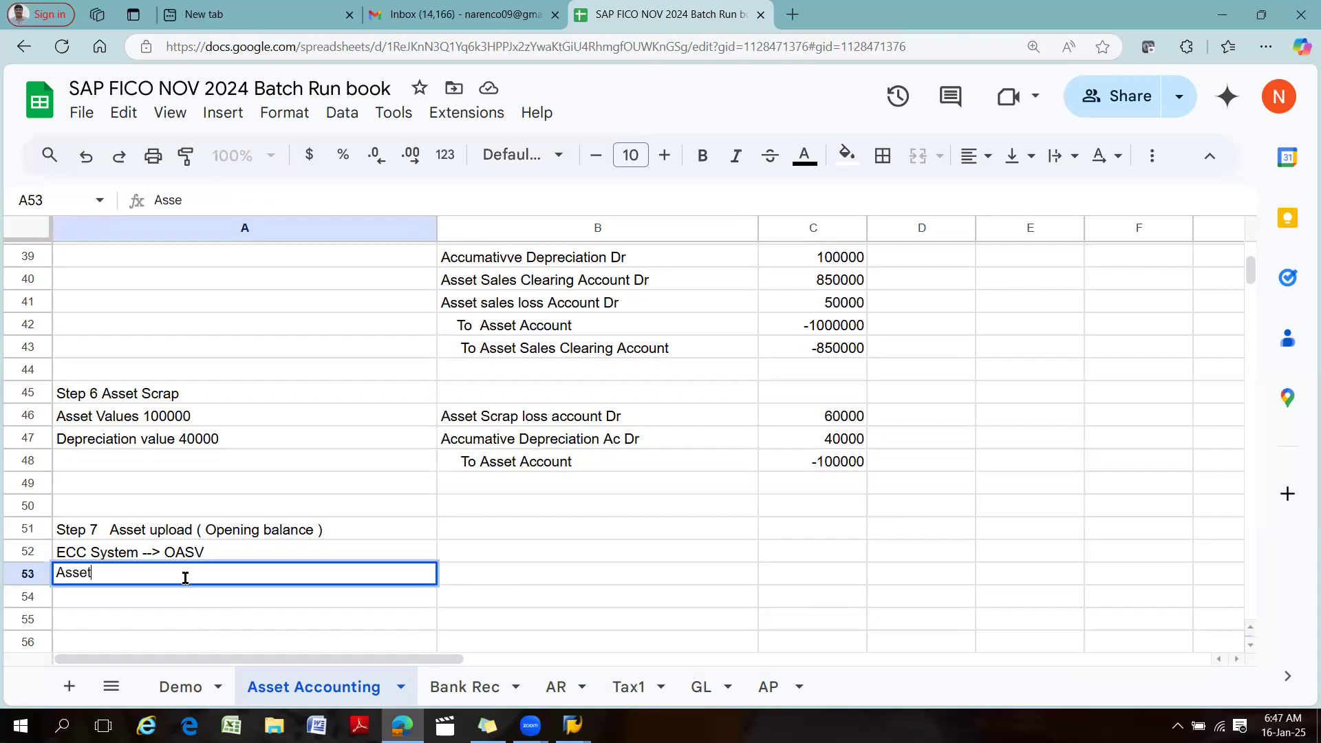
type(" value 200000")
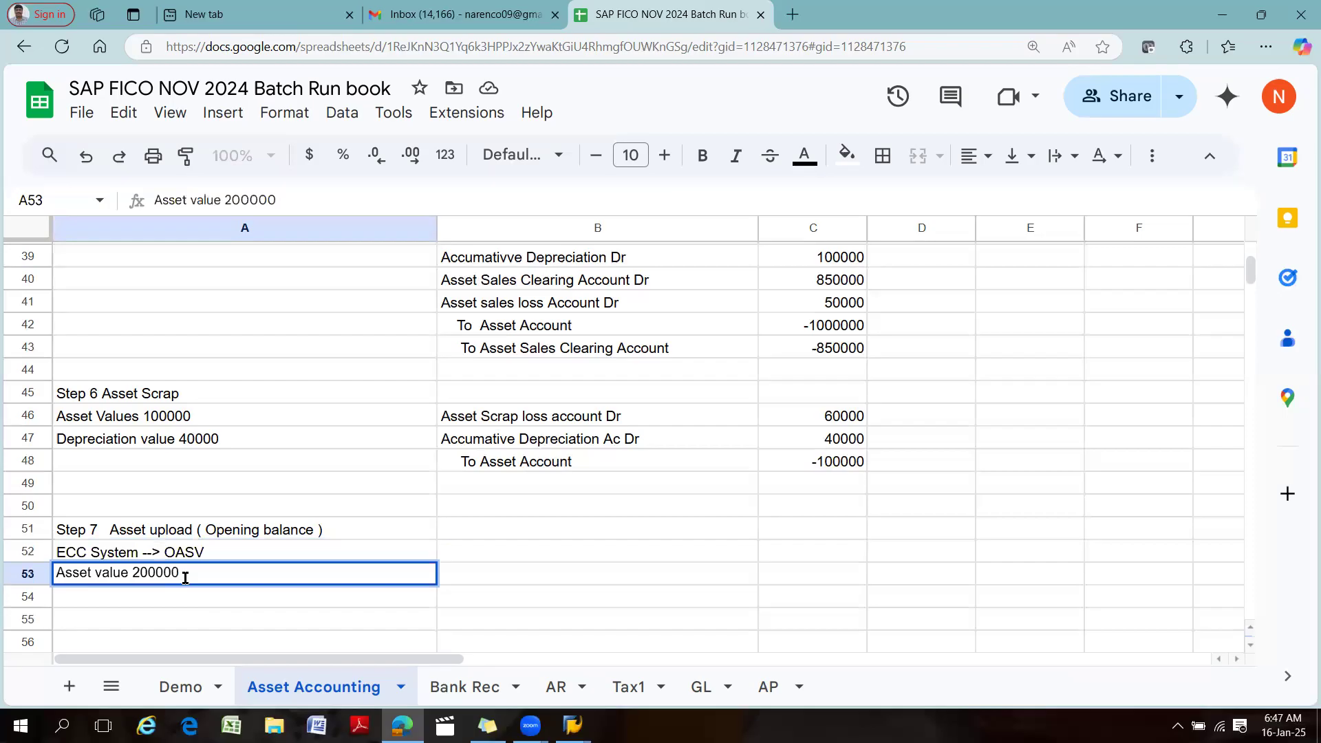
key("Return")
type("Depreciation Valeus 50000")
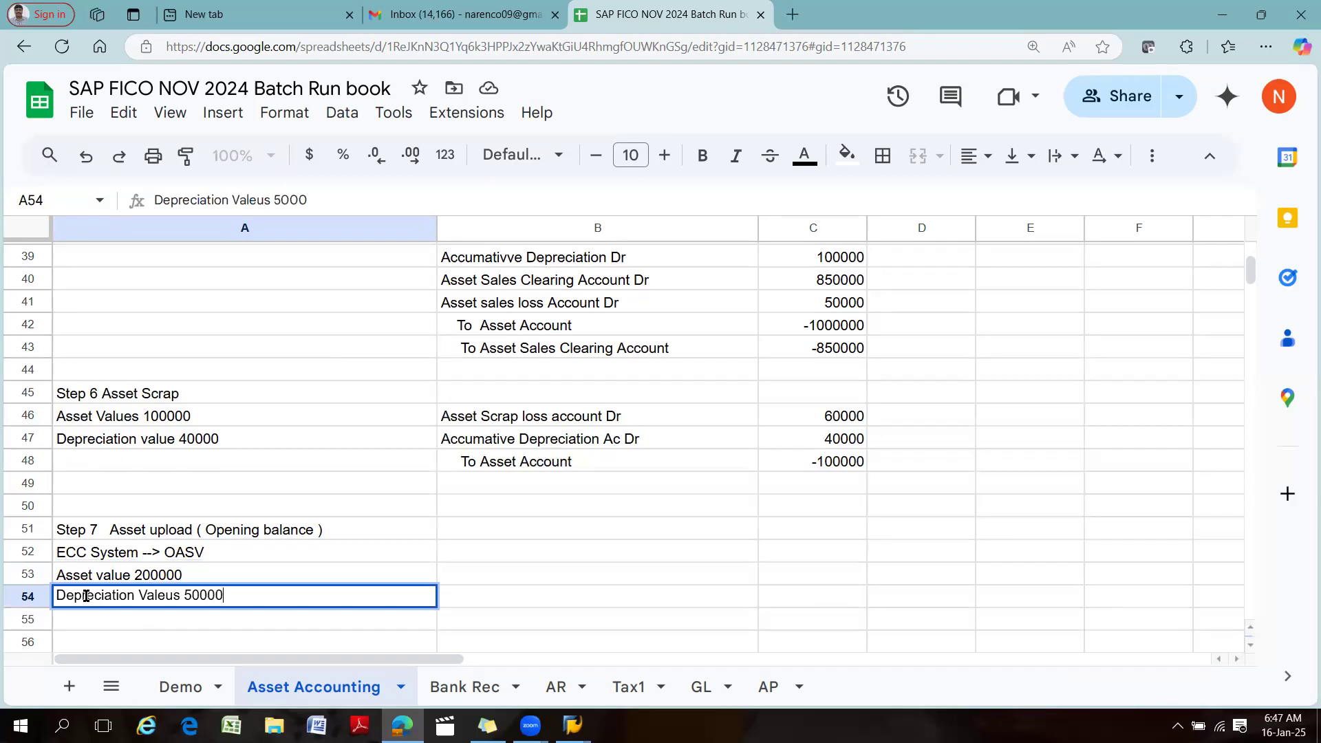
Add the prefix "Acc" before the depreciation text in A54.
key("Up")
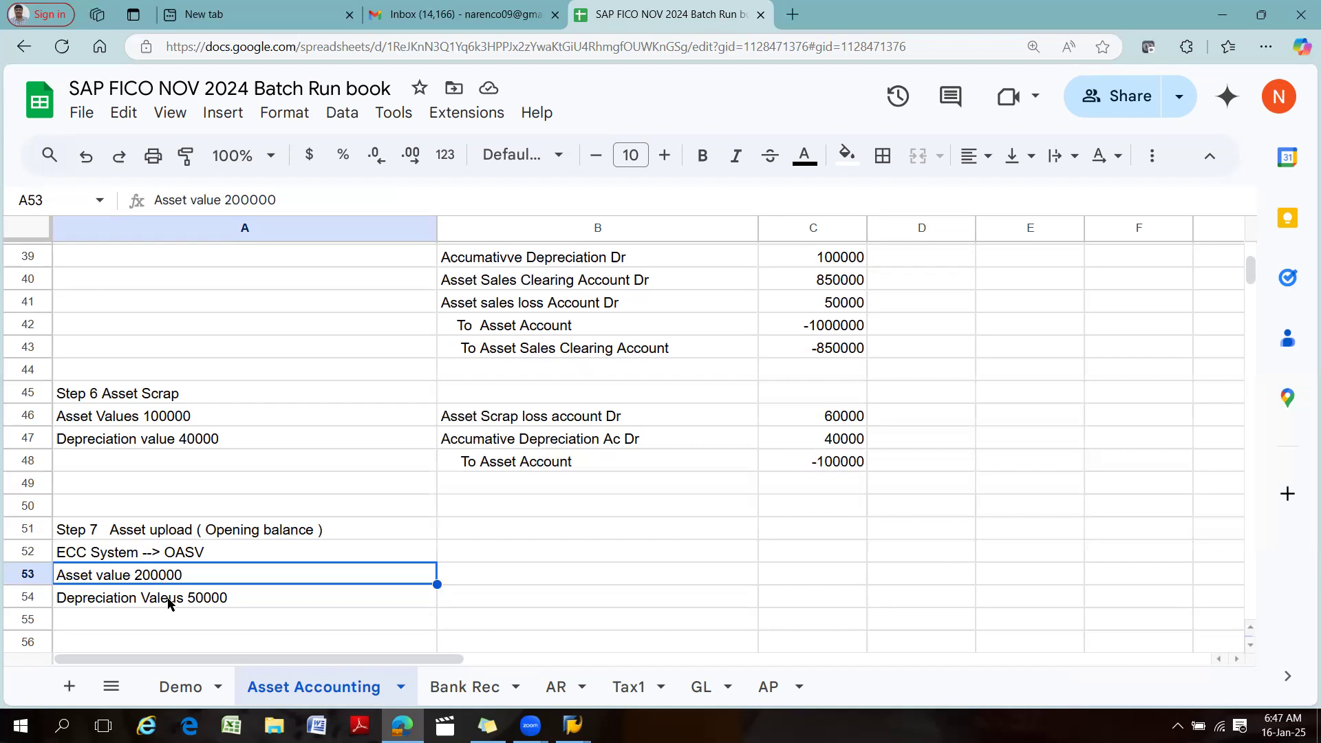
triple_click(56, 596)
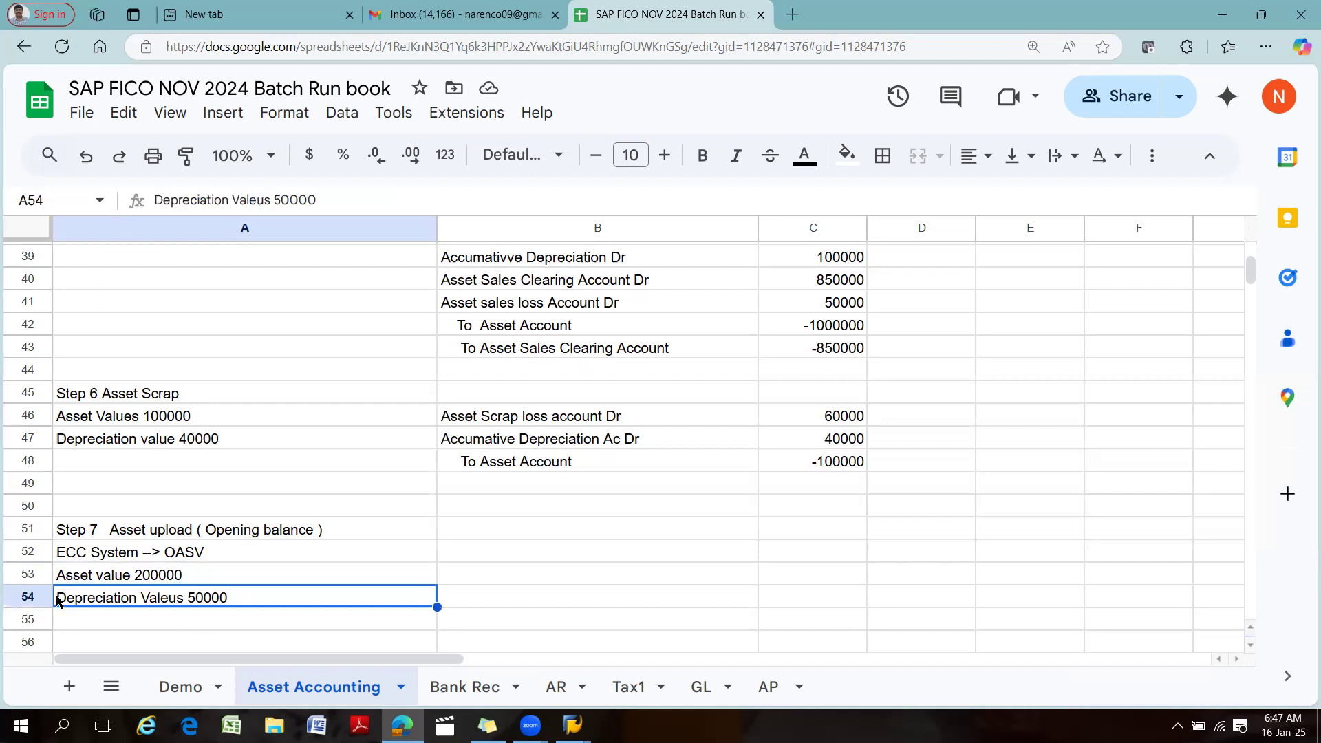
left_click(102, 596)
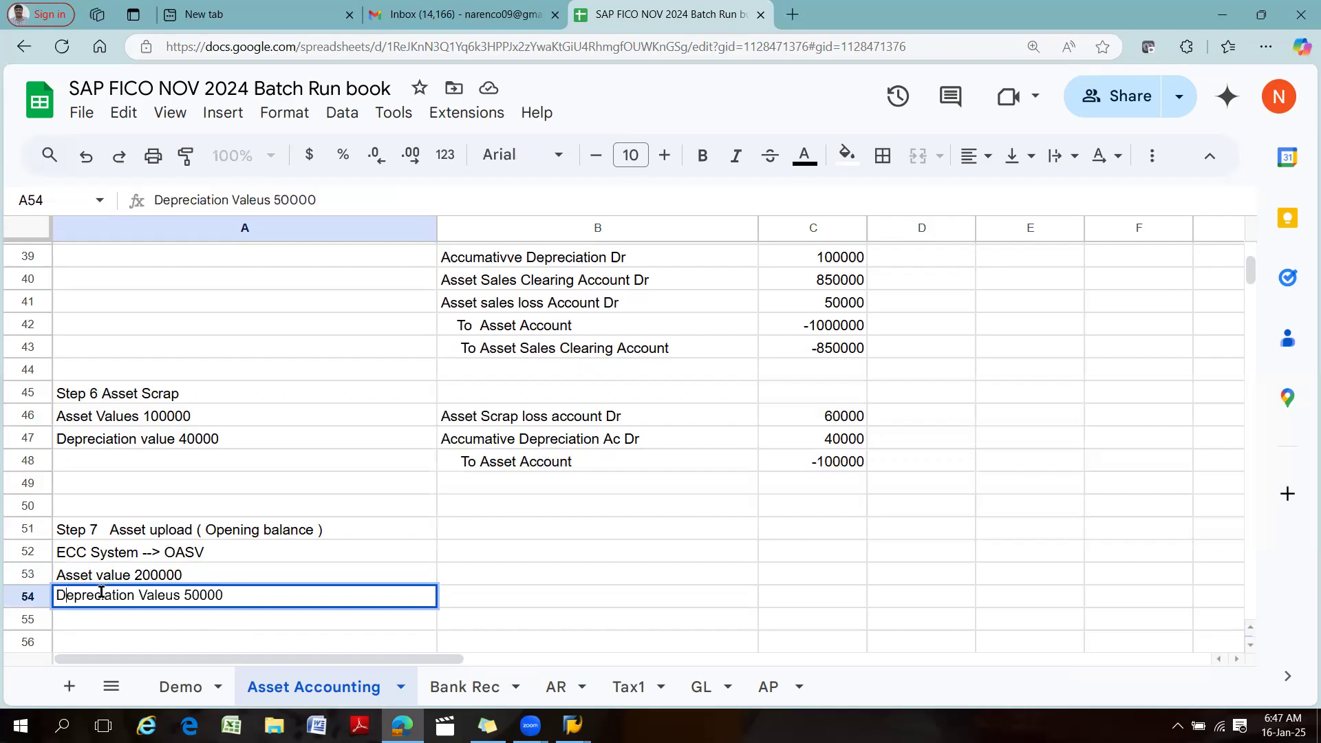
left_click(59, 595)
type("Acc")
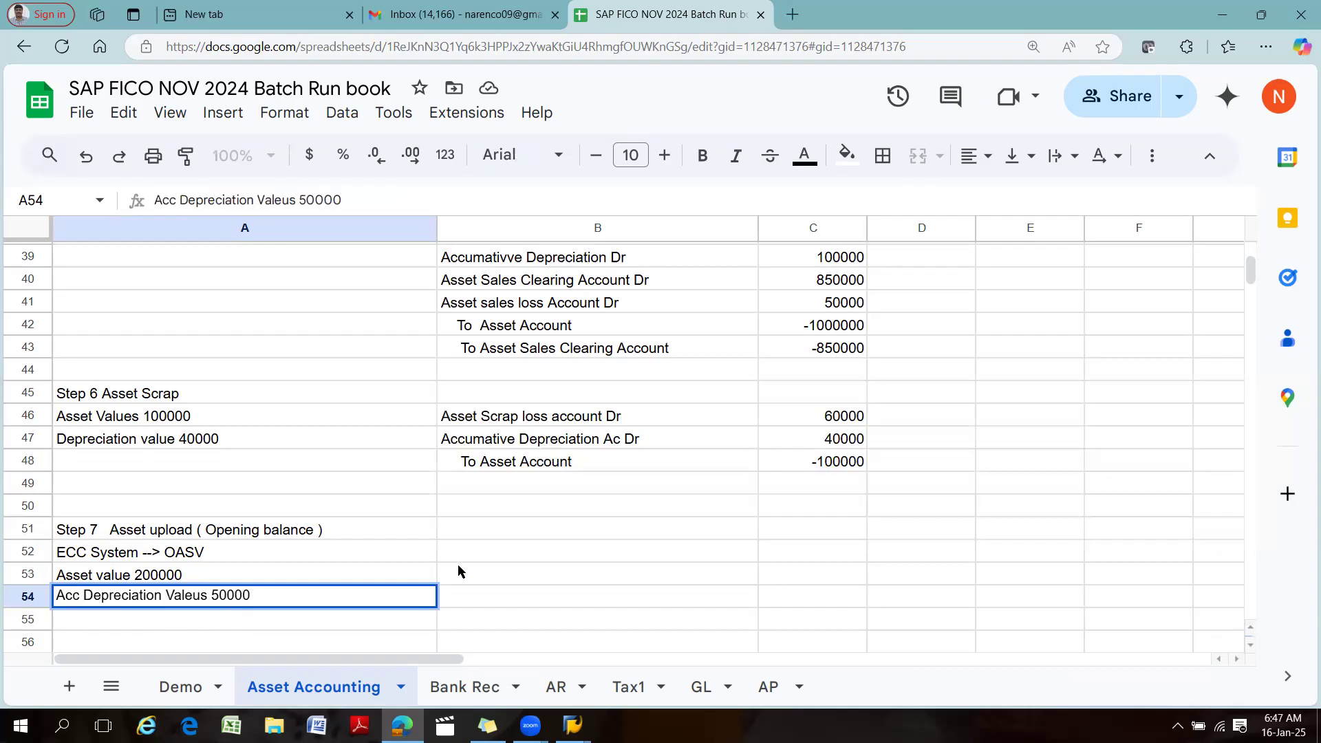
left_click(509, 598)
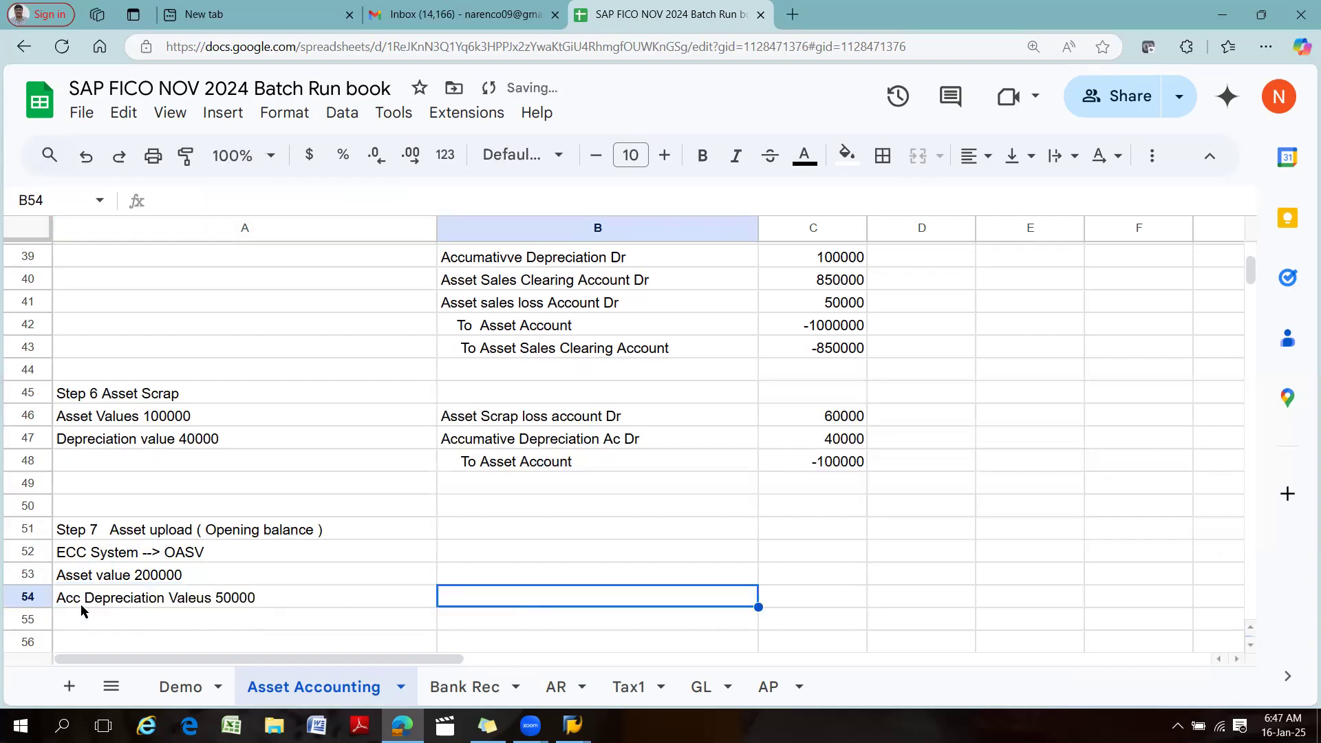
Enter the debit line "Asset Account Dr" in B53 with the amount 200000 in C53.
left_click(501, 582)
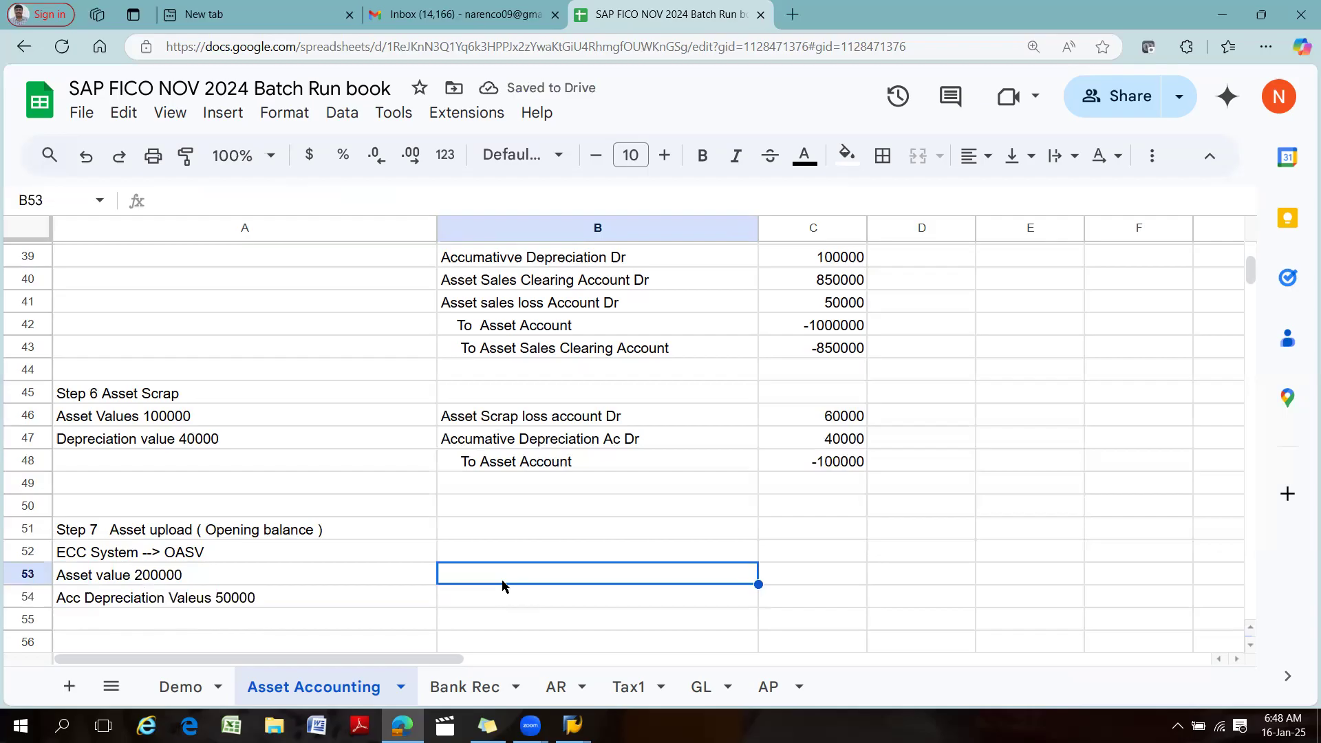
type("Asse")
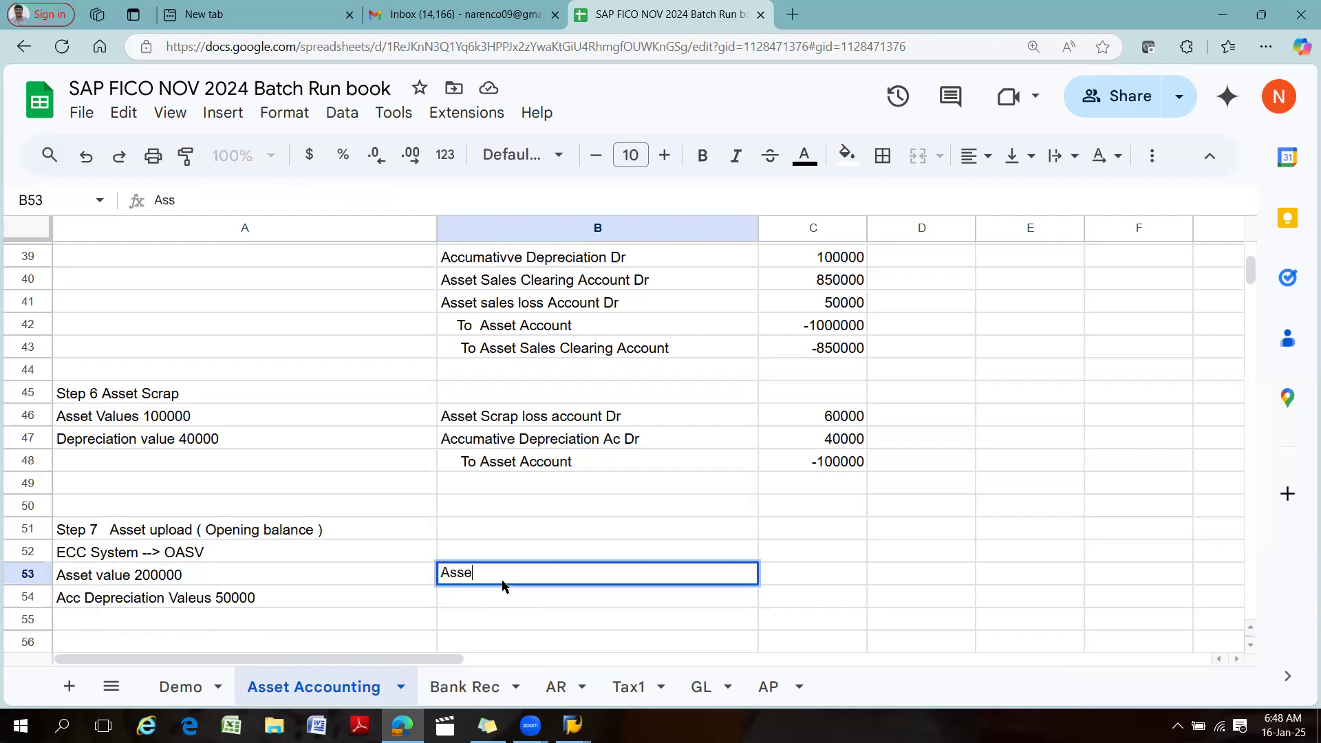
type("t Account Dr")
key("Tab")
type("200000")
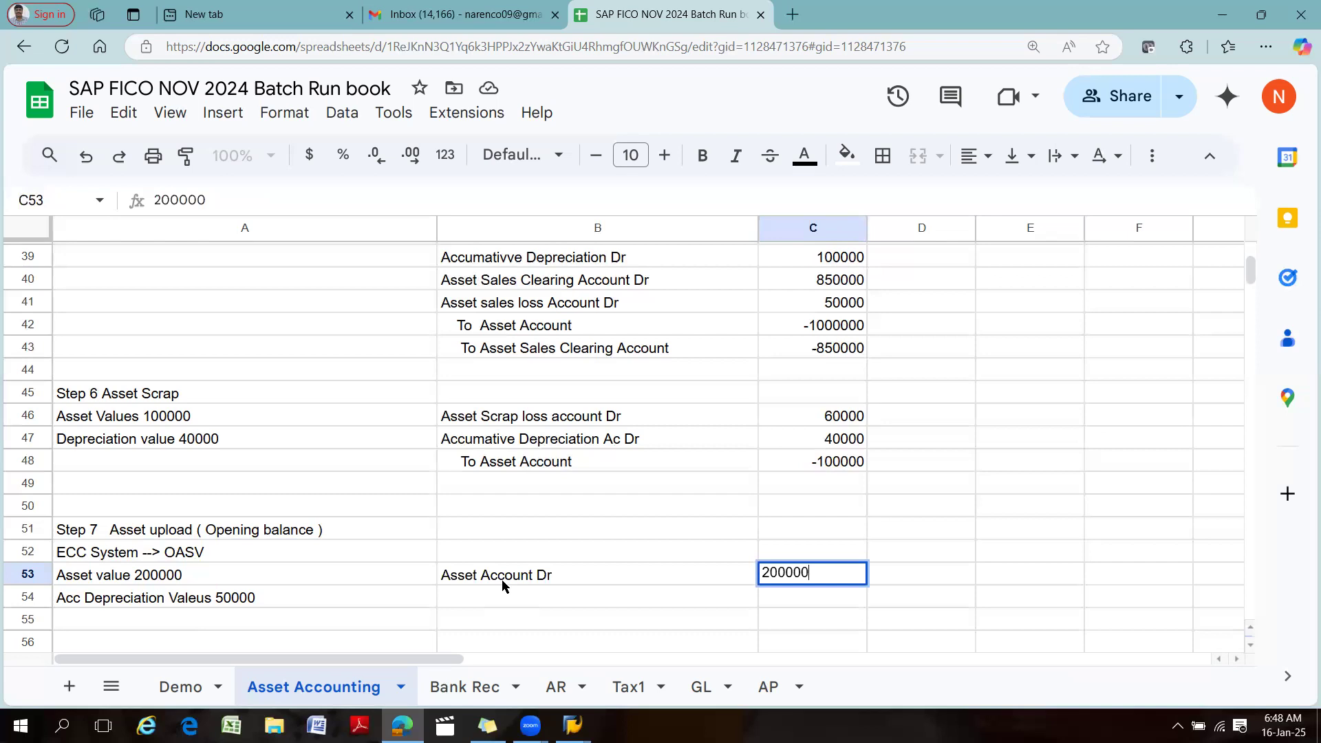
Enter the indented credit line "to Accumative depreciation Ac" in B54 with the amount -50000 in C54.
double_click(510, 589)
type("to Accumatie")
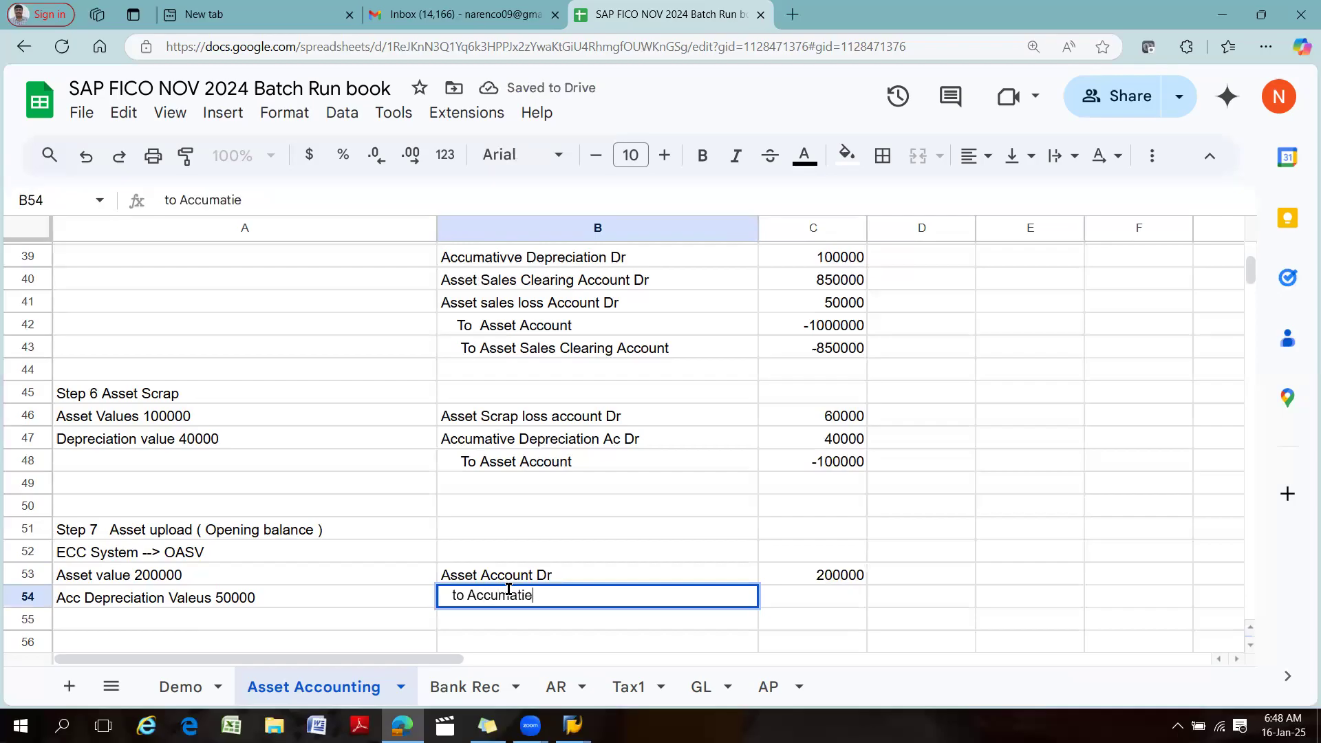
key("BackSpace")
type("ve depreciation Ac")
key("Tab")
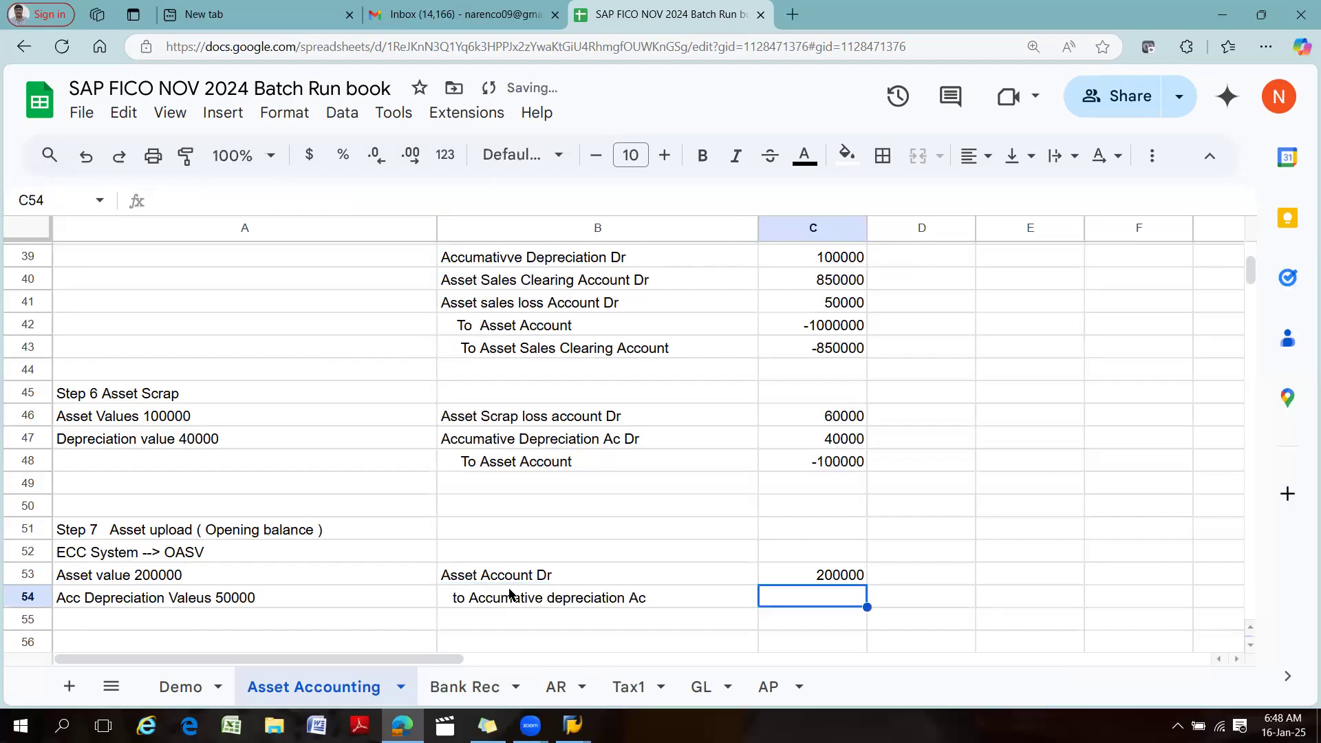
type("-50000")
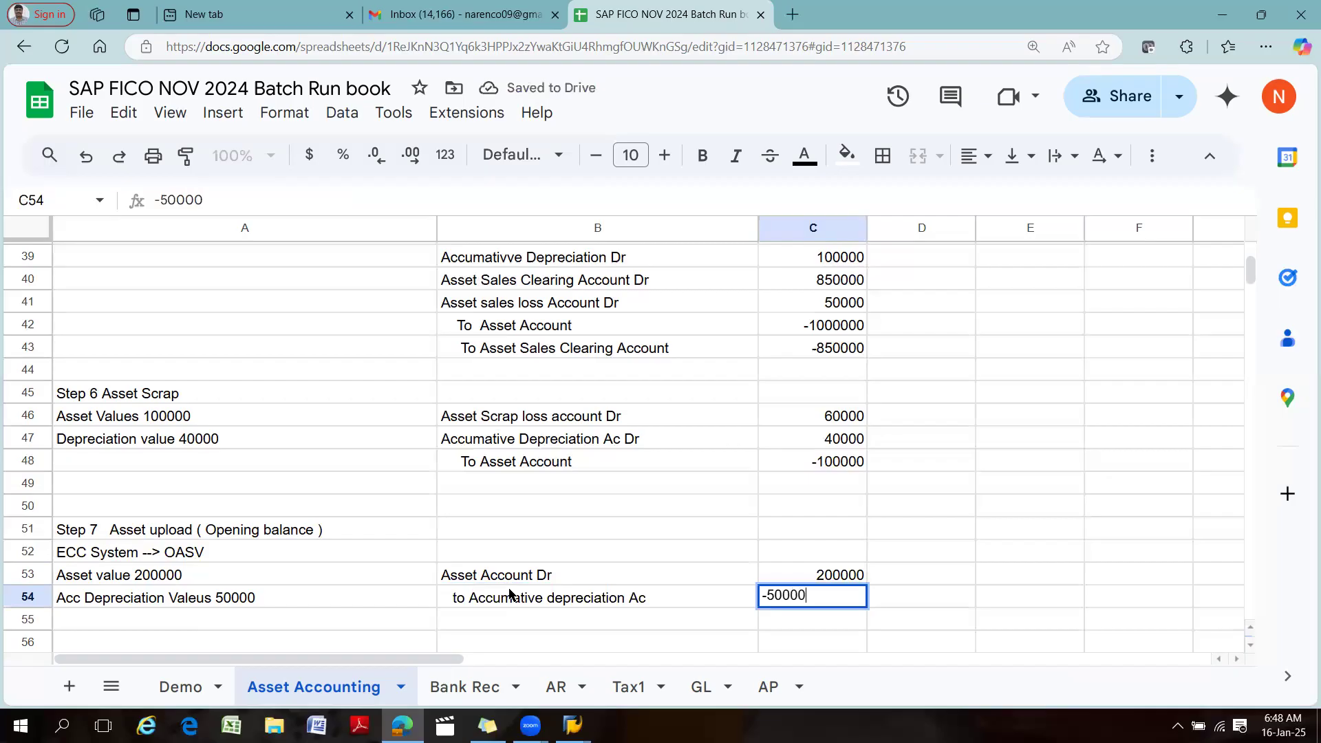
key("Tab")
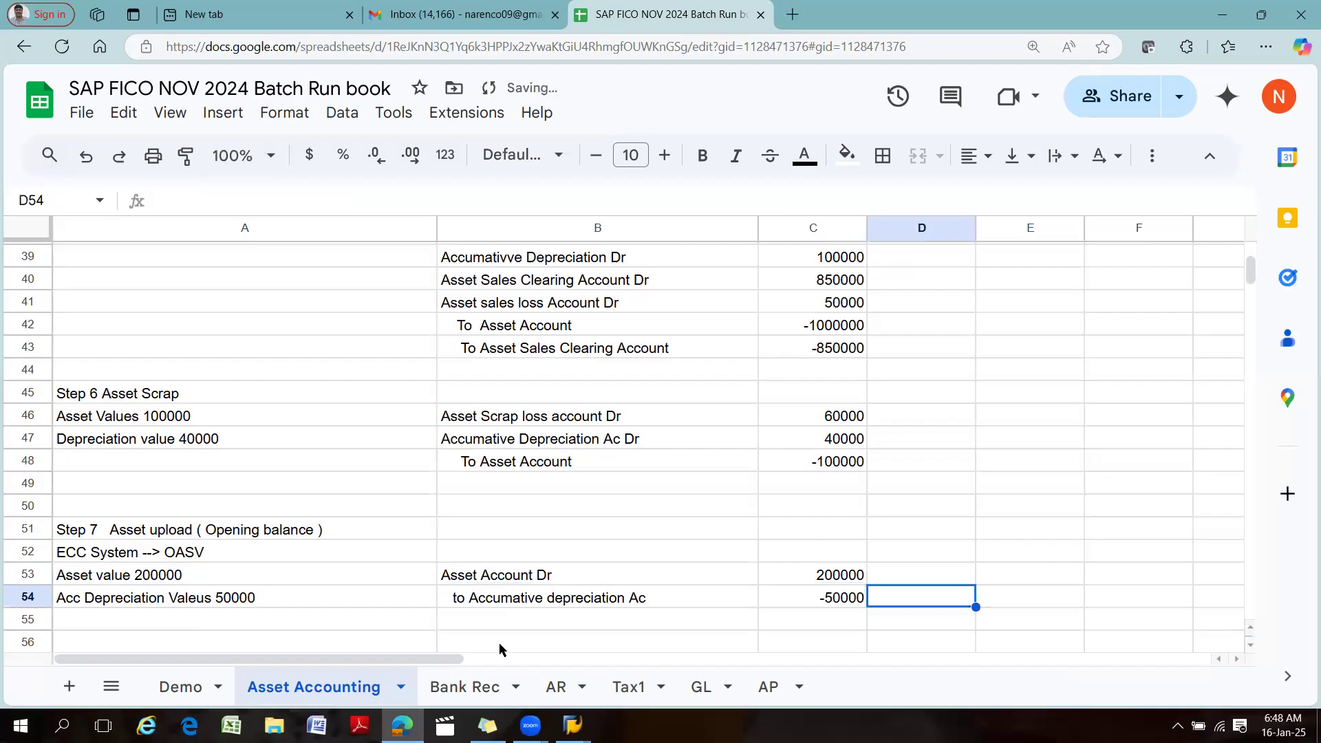
Capitalize the first word of the accumulated depreciation line in B54 to "To".
left_click(472, 623)
double_click(456, 598)
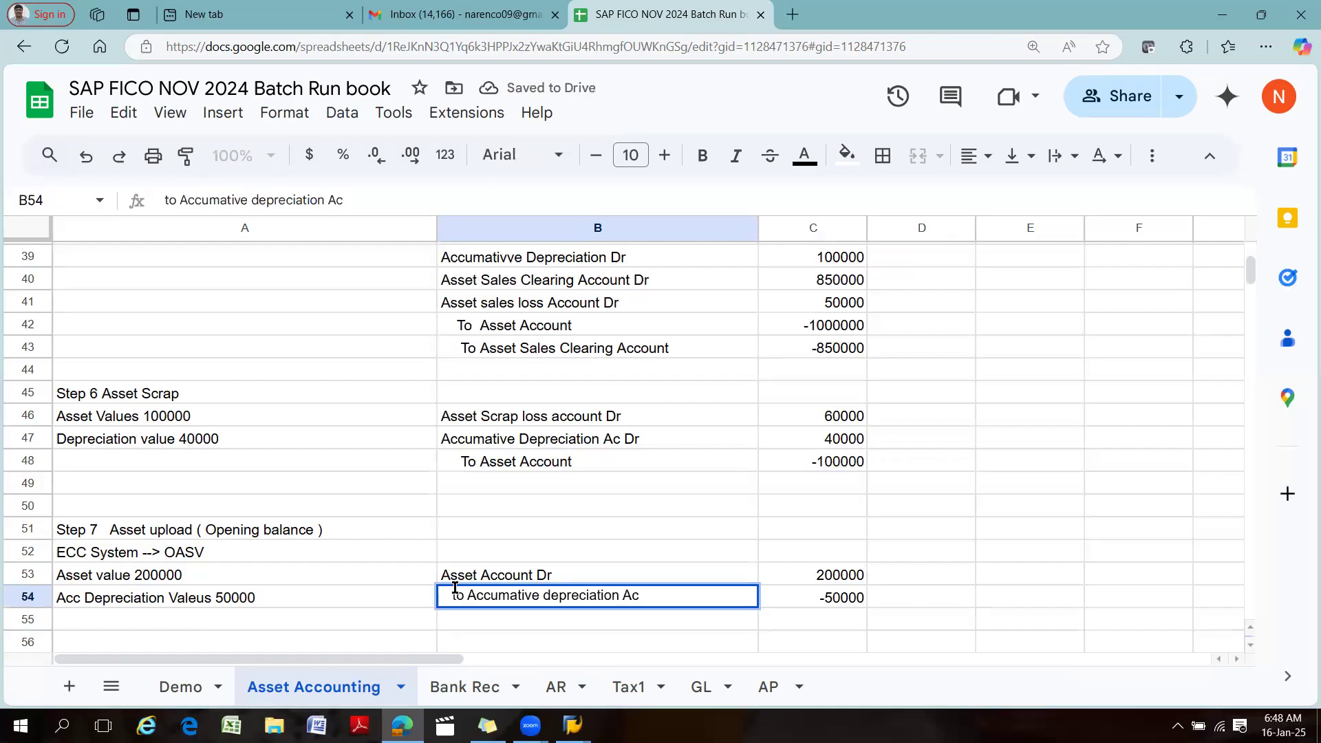
key("BackSpace")
type("T")
Enter the indented credit line "To Asset Upload Account" in B55 with the amount -150000 in C55.
left_click(468, 621)
double_click(461, 622)
type("To A")
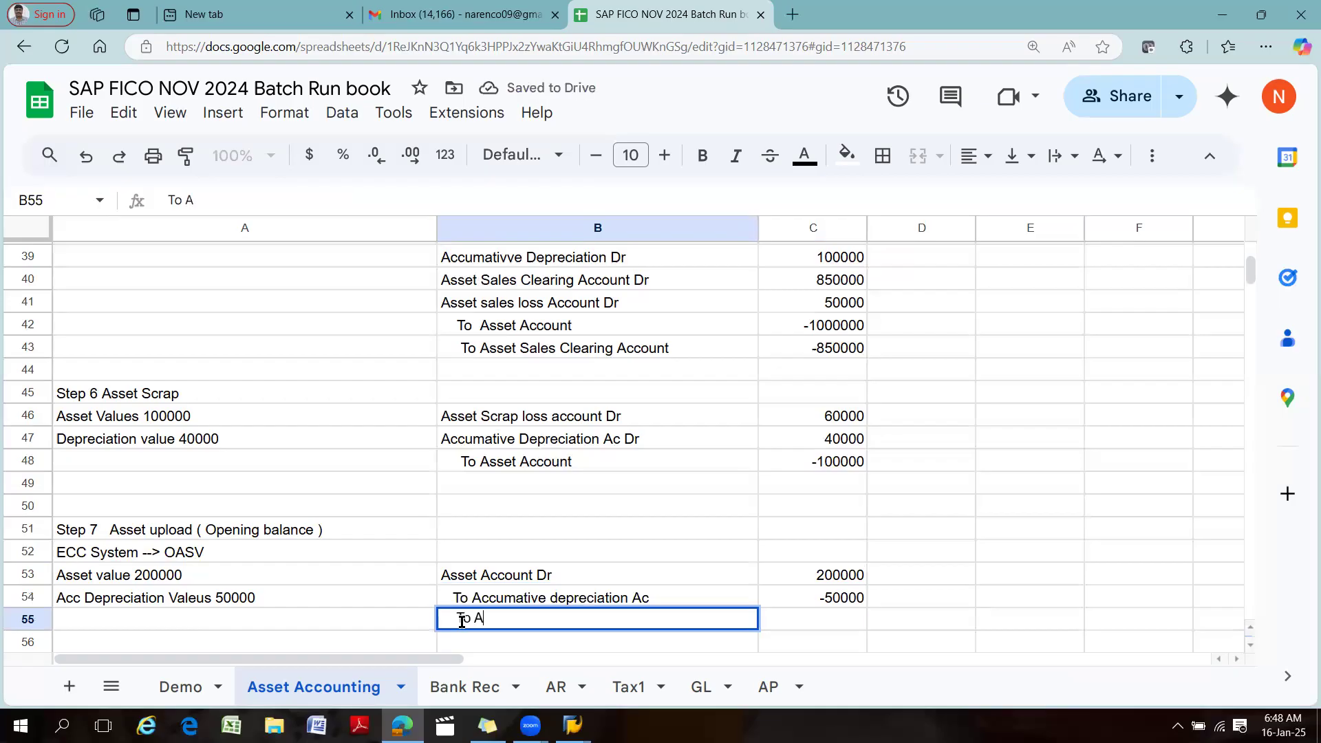
type("sset Upload Account")
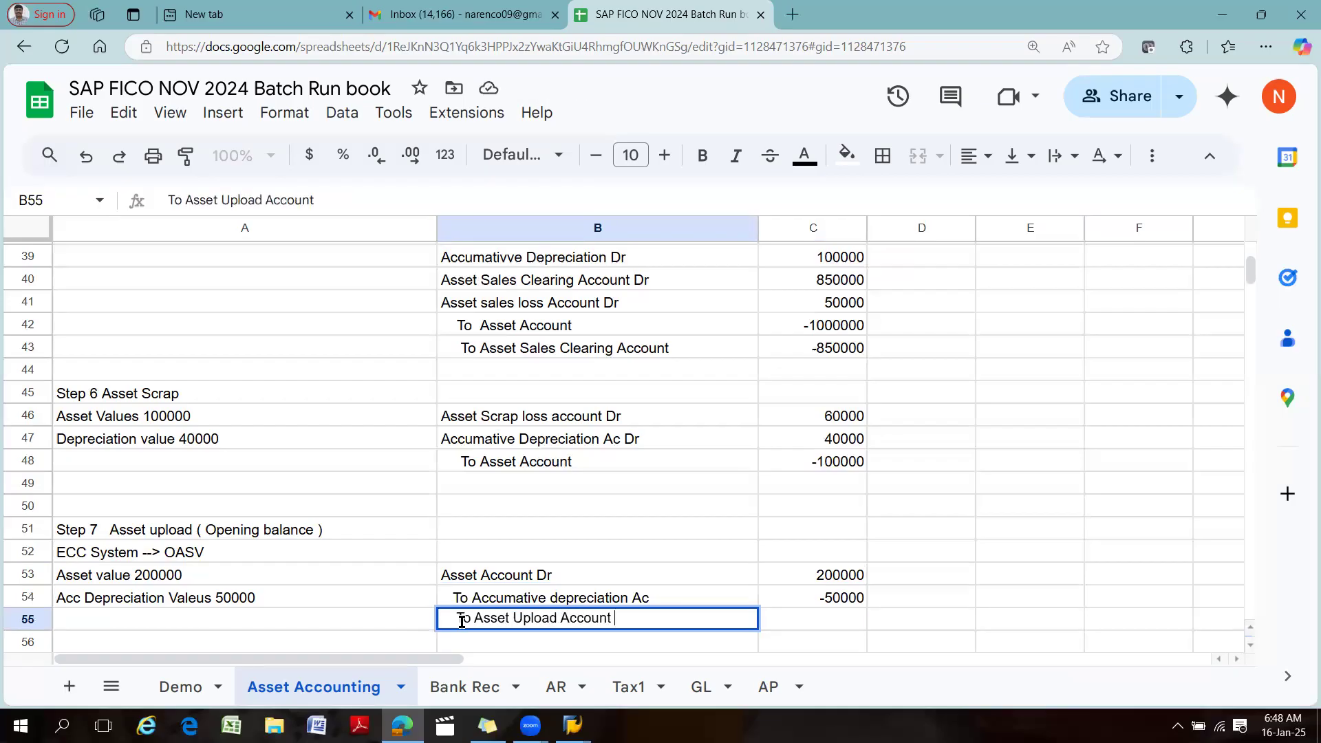
key("Tab")
type("-1500")
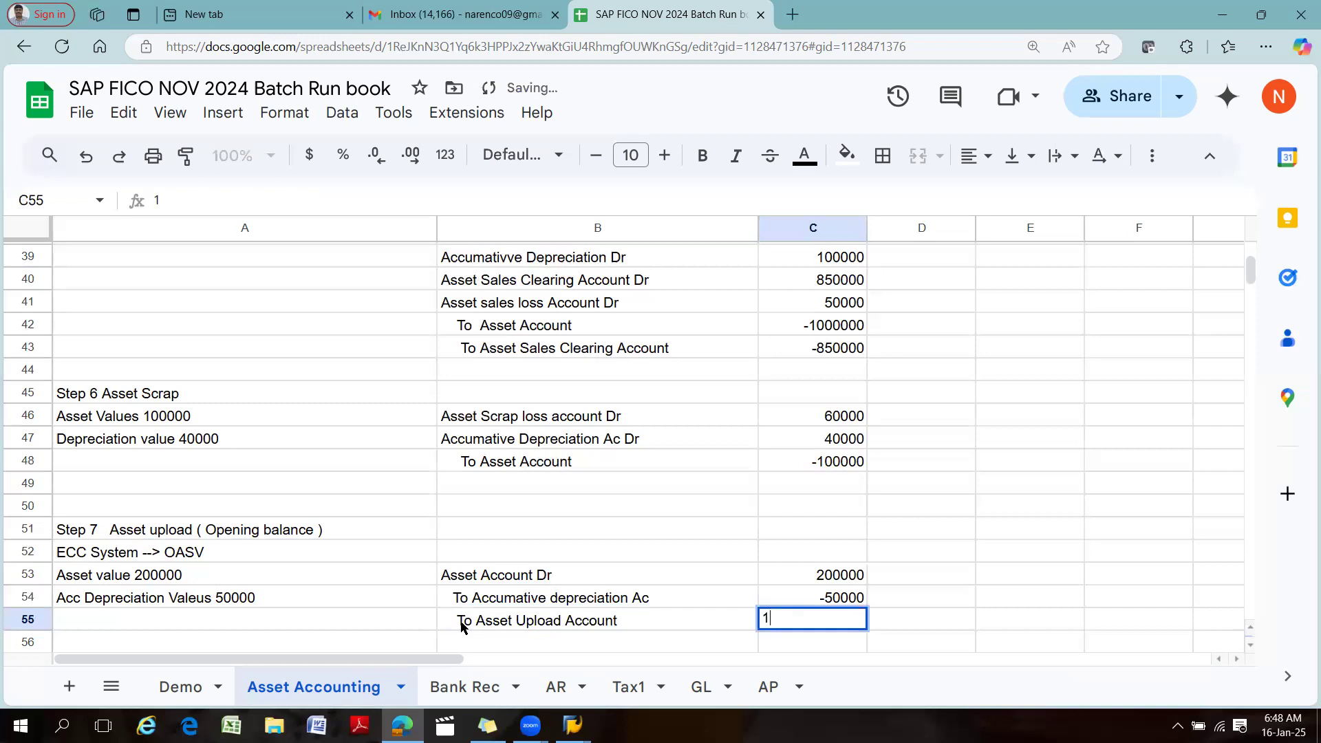
type("00")
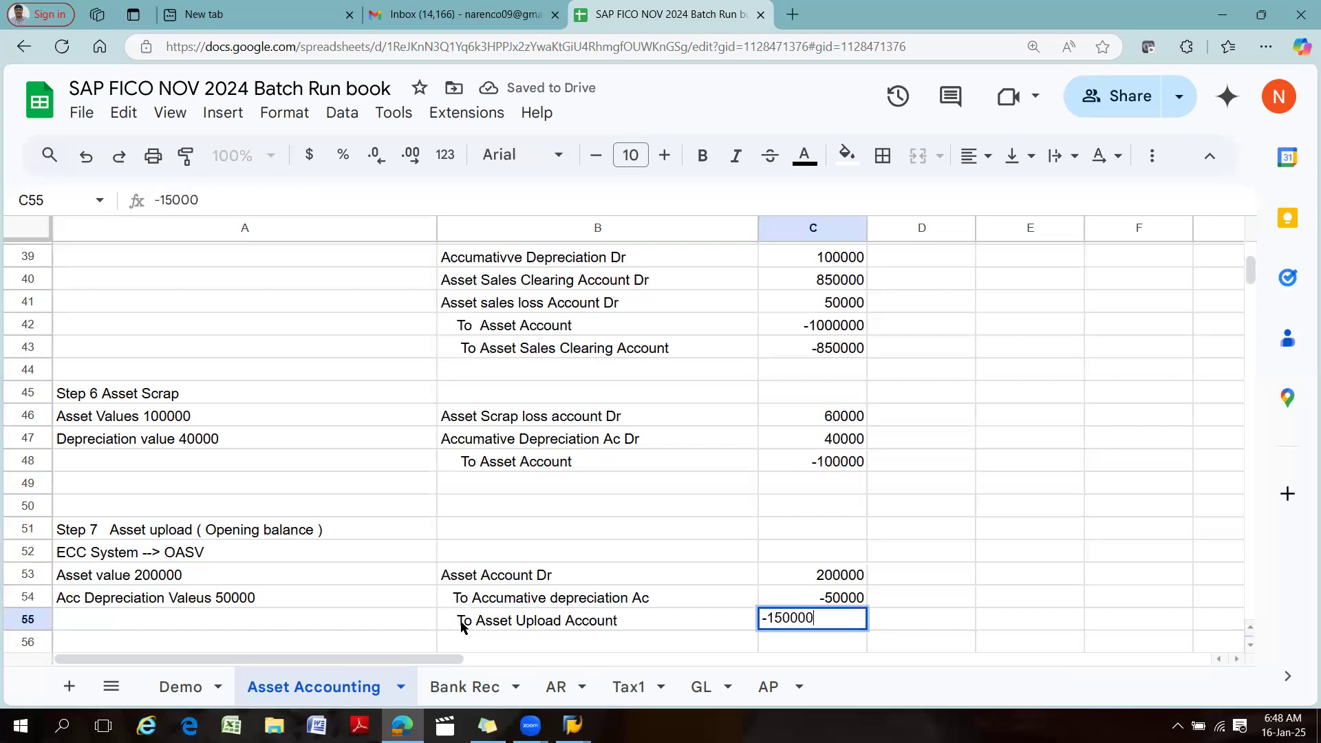
key("Tab")
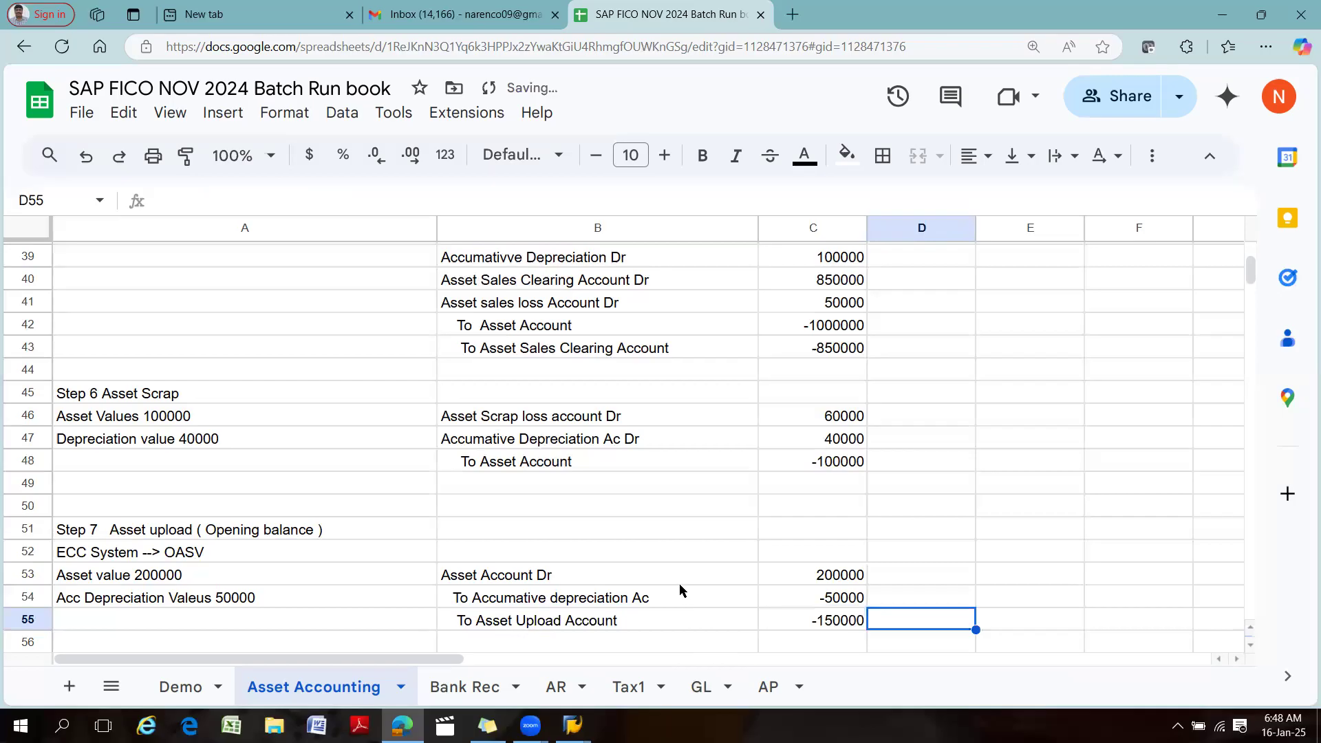
Enter the note "First create AS91 Legcy asset master data with Values" in B51 beside the Step 7 heading.
scroll(680, 583, "down", 3)
left_click(224, 384)
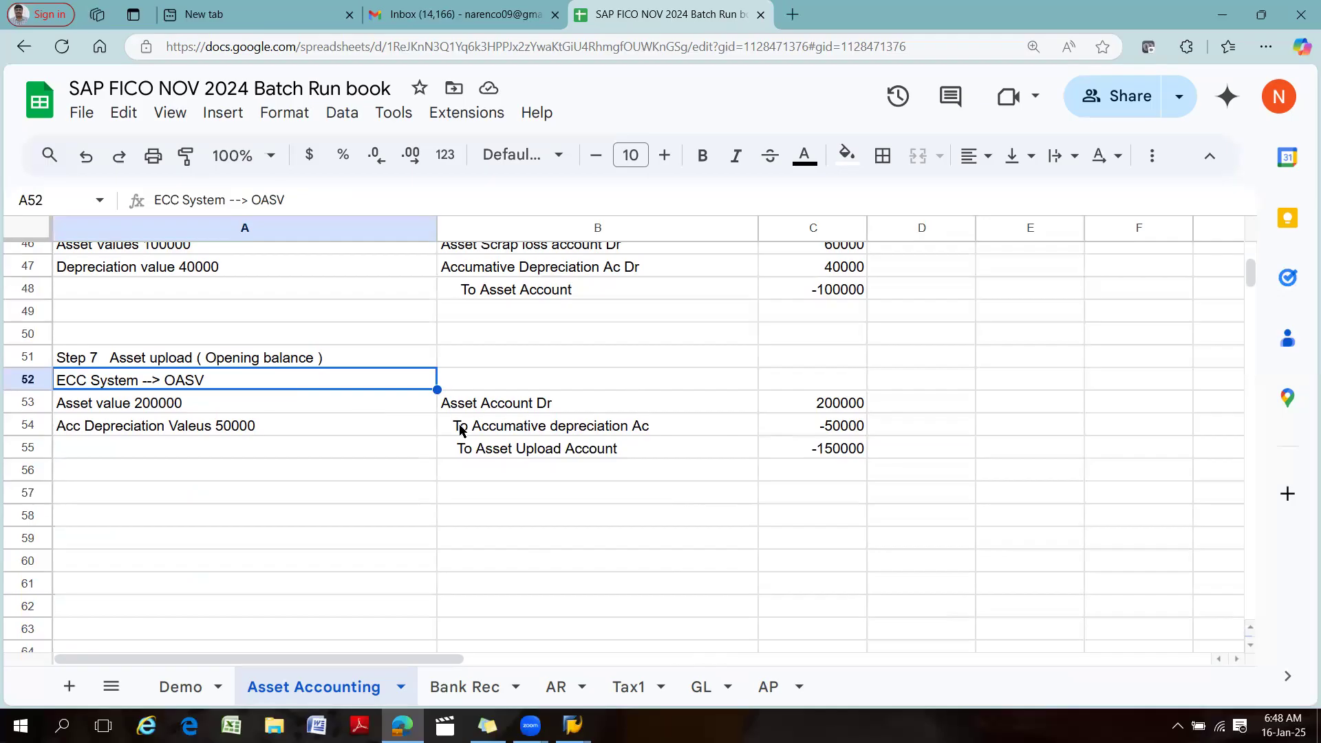
left_click(479, 358)
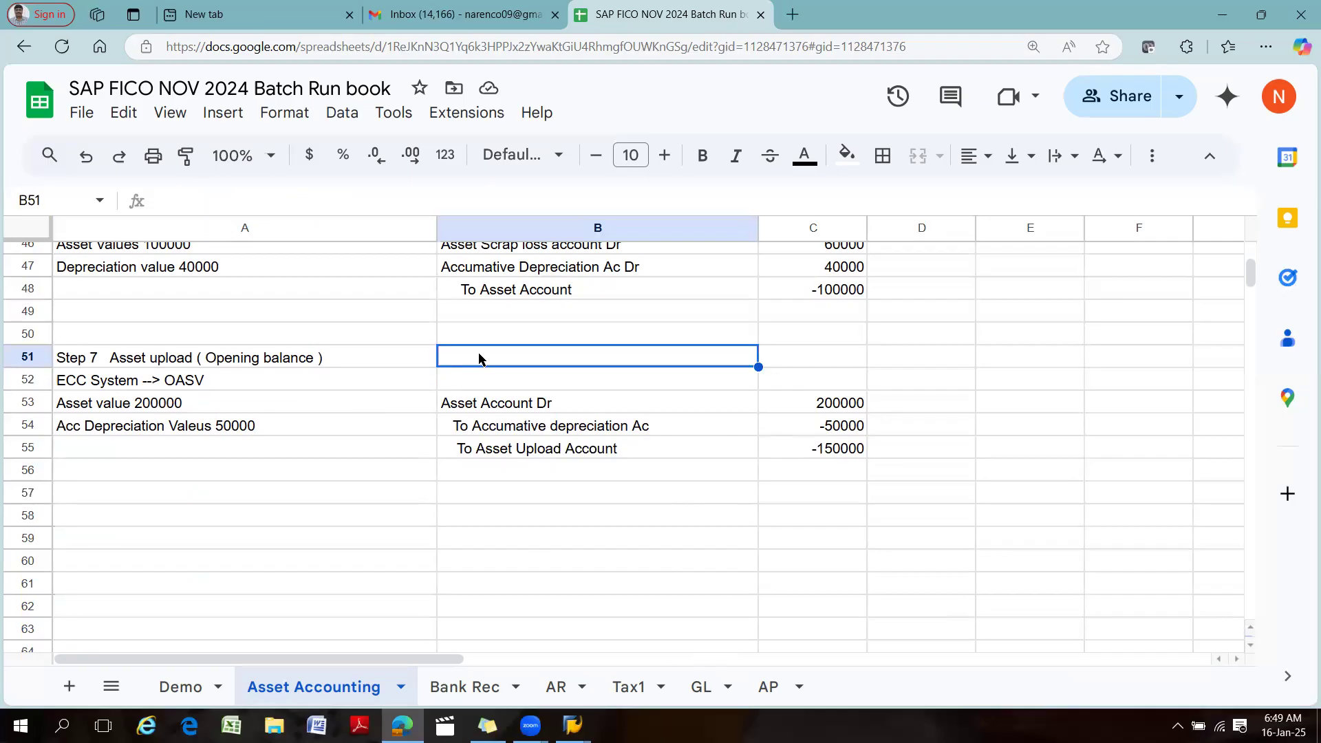
type("First create AS91 A")
key("BackSpace")
type("Legcy asset master")
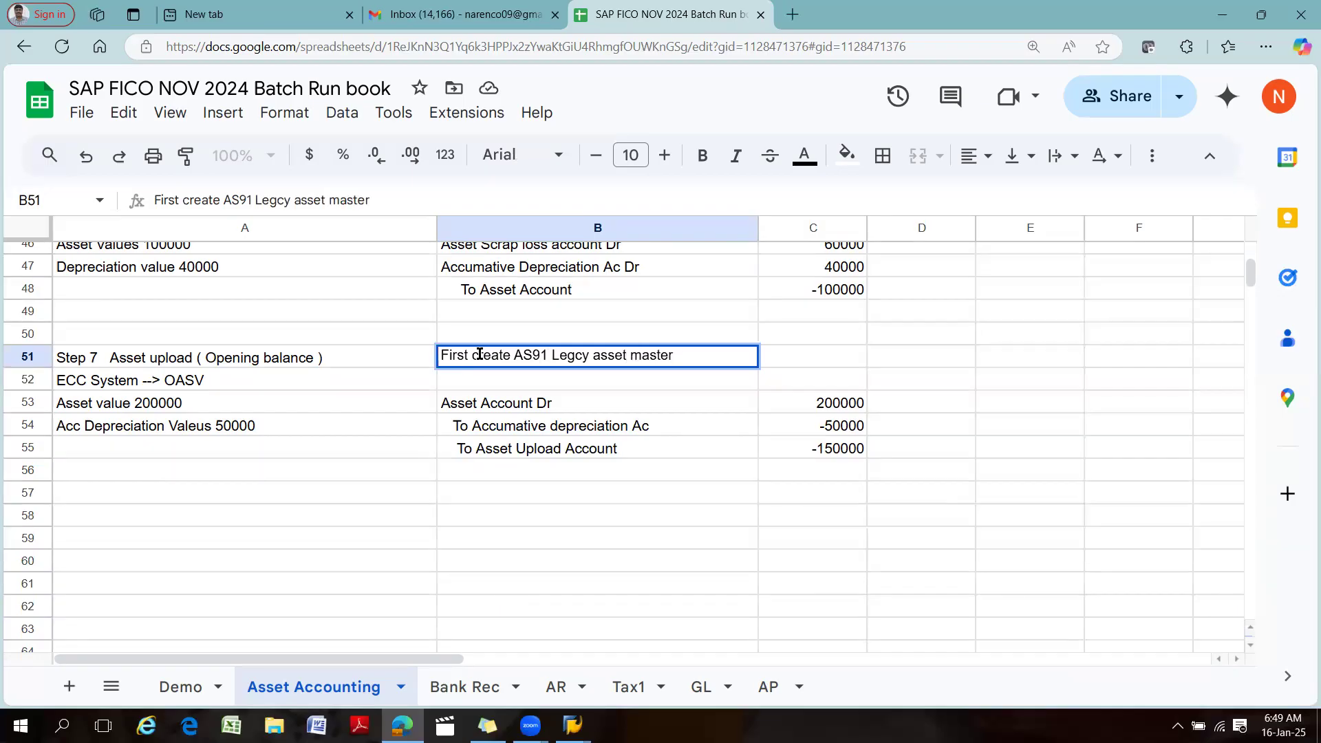
type(" data with Values")
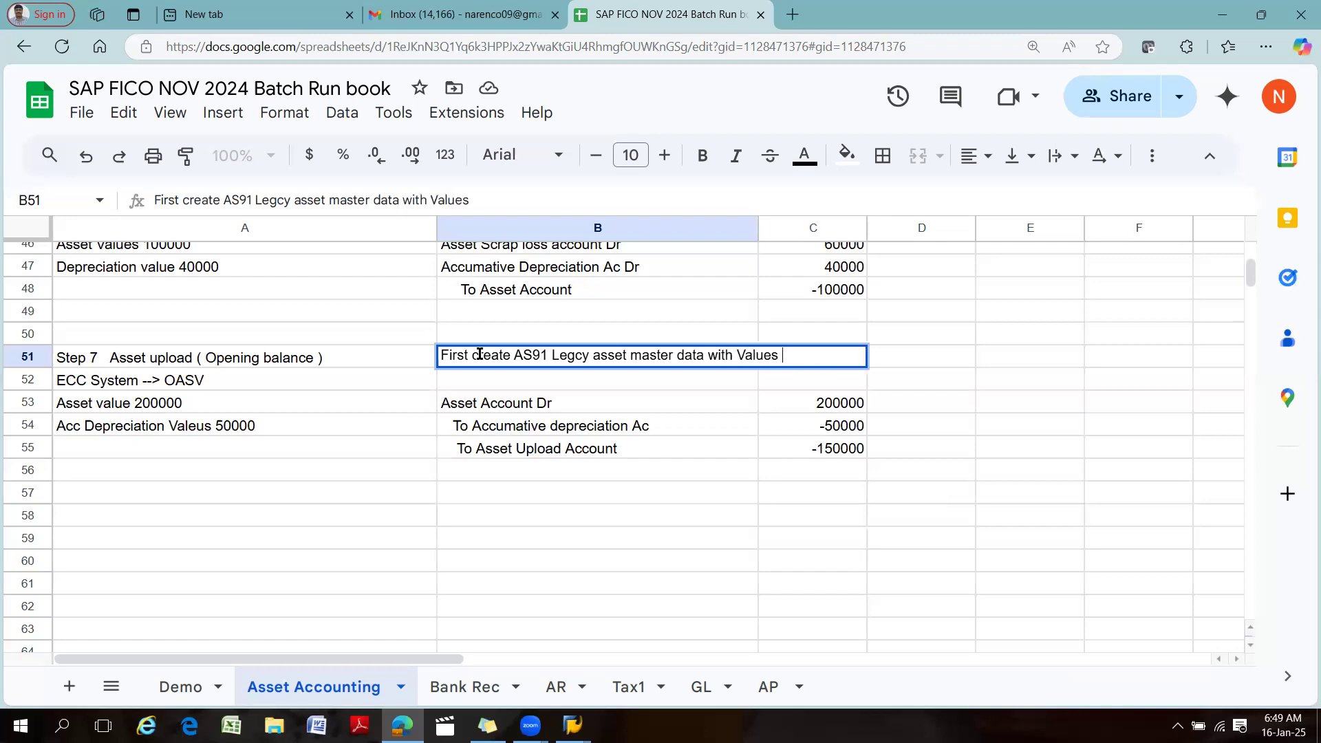
left_click(708, 428)
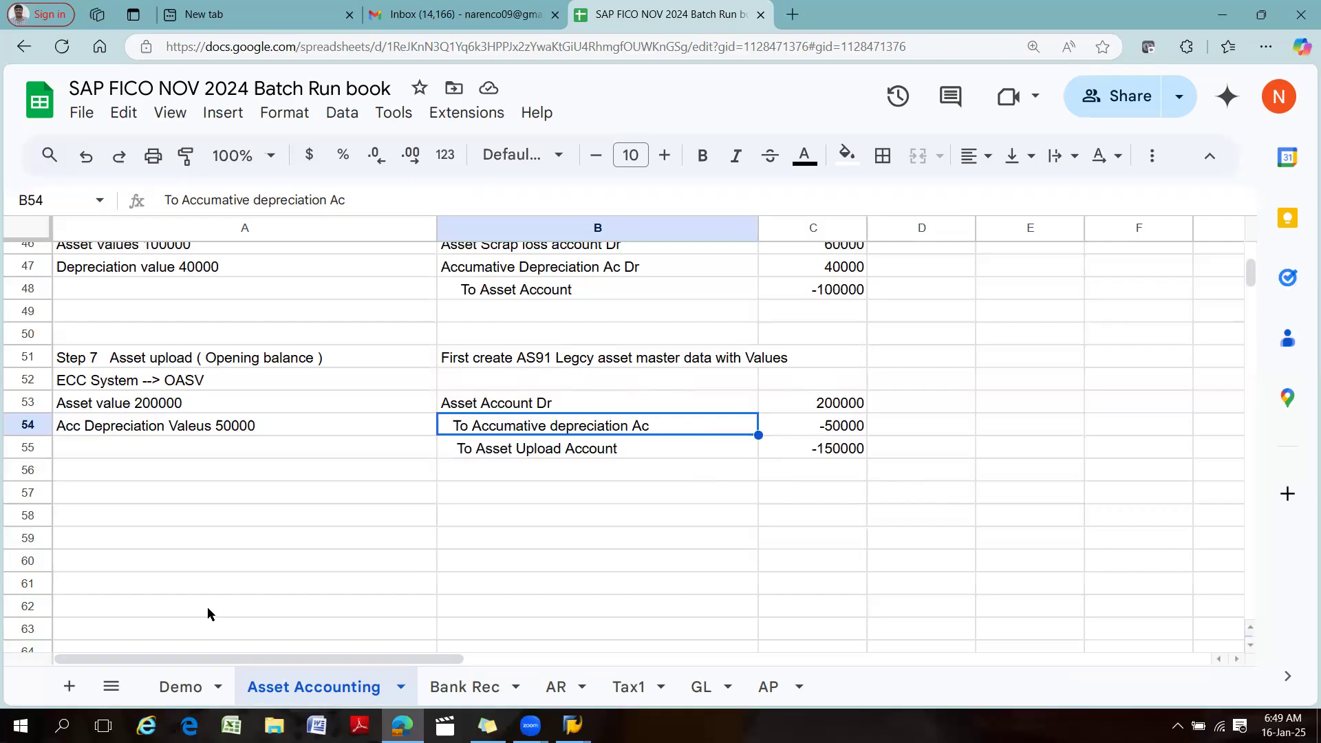
Enter the subheading "In S/4 Hana System" in A57.
left_click(95, 499)
type("In S.")
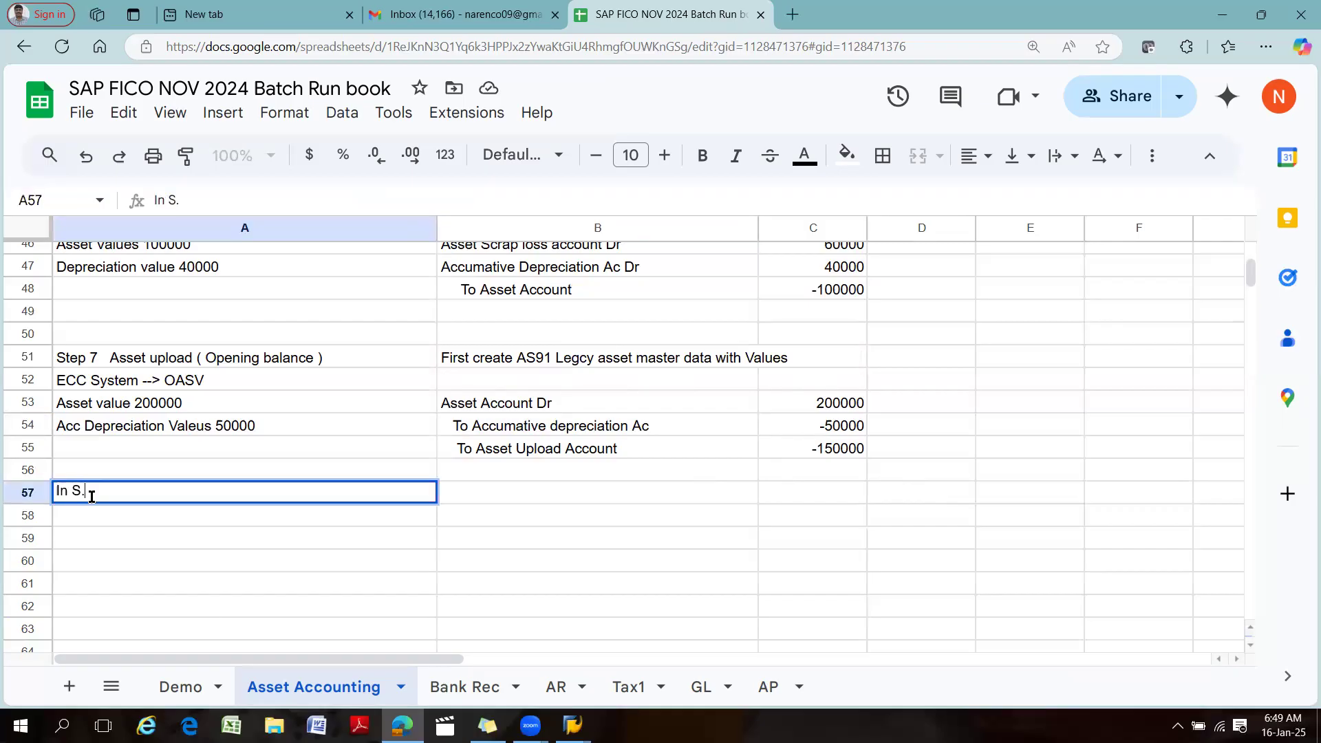
key("BackSpace")
type("/4 Hana System")
key("Tab")
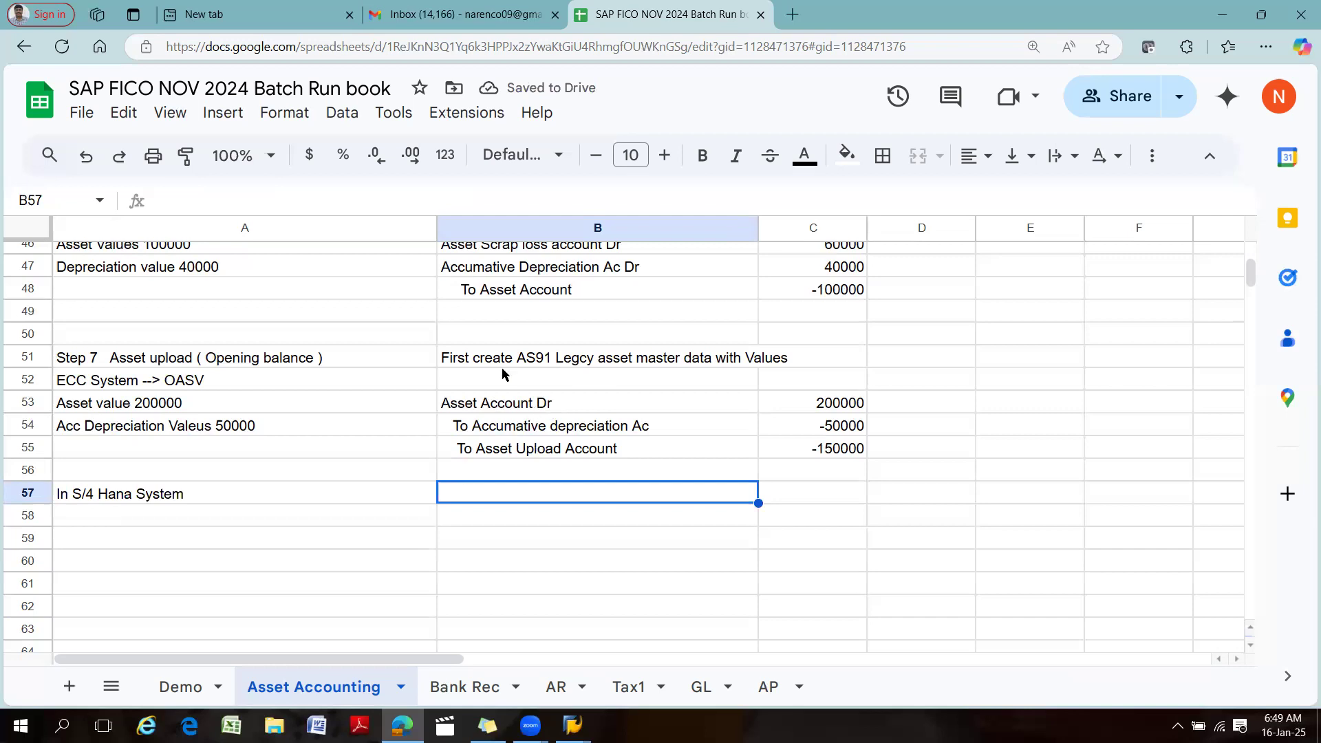
Copy the AS91 legacy asset note from B51 into B57.
left_click(532, 363)
key("ctrl+c")
left_click(494, 509)
key("ctrl+v")
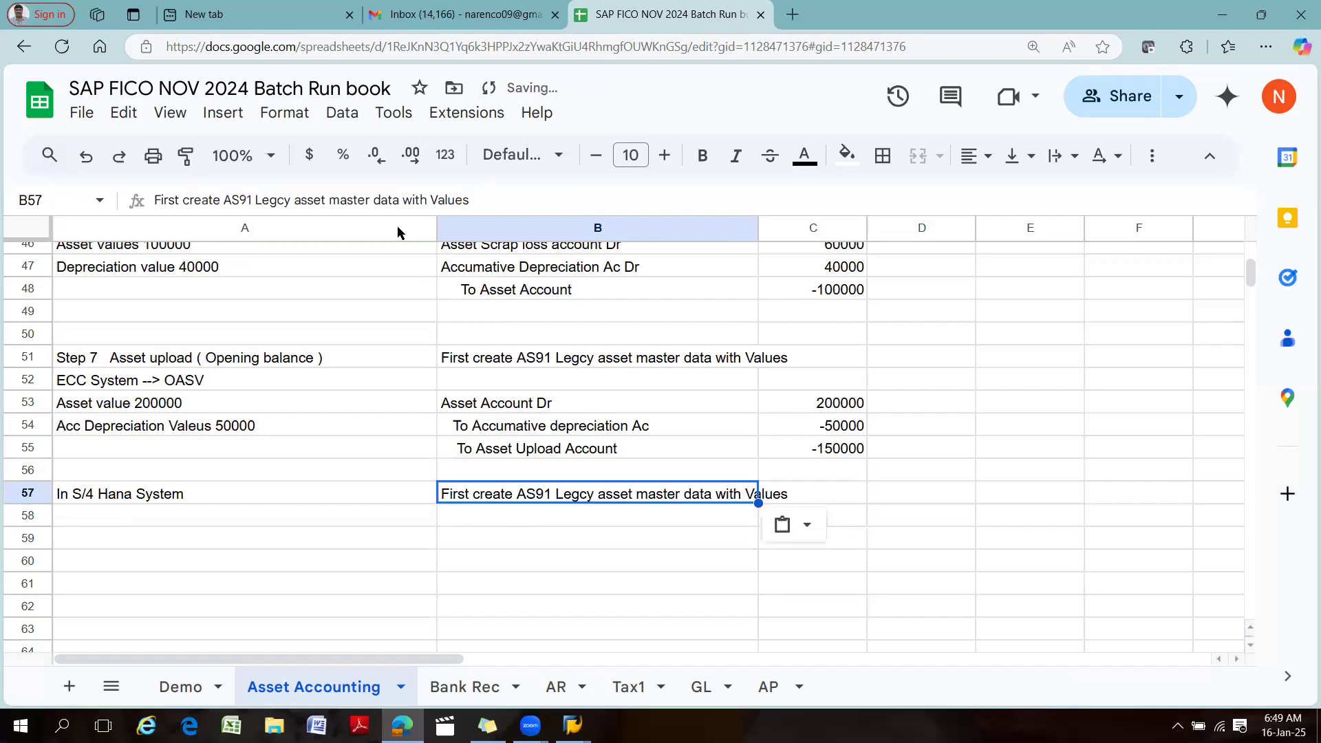
Change the ending of the AS91 note in B57 so it reads "First create AS91 Legcy asset master data without values".
left_click(481, 198)
key("BackSpace")
key("BackSpace")
key("BackSpace")
key("BackSpace")
key("BackSpace")
key("BackSpace")
key("BackSpace")
key("BackSpace")
key("BackSpace")
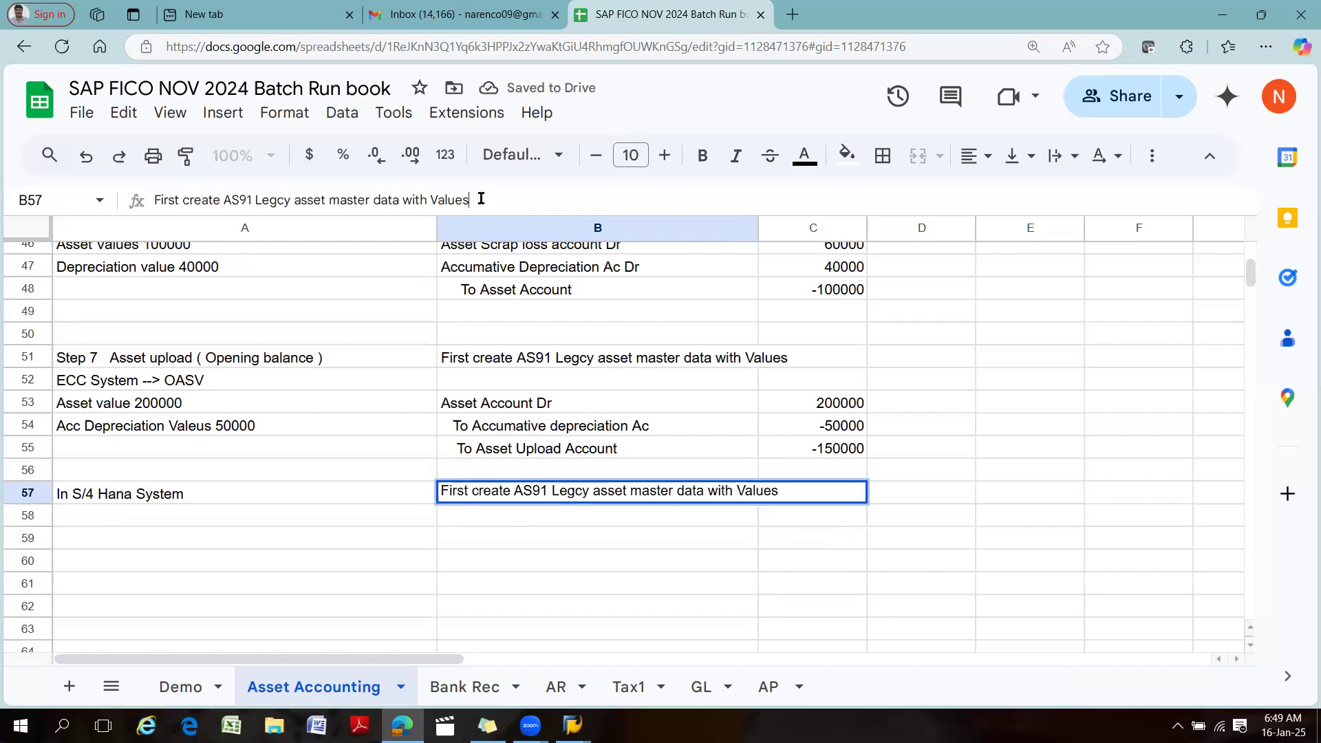
key("BackSpace")
key("BackSpace")
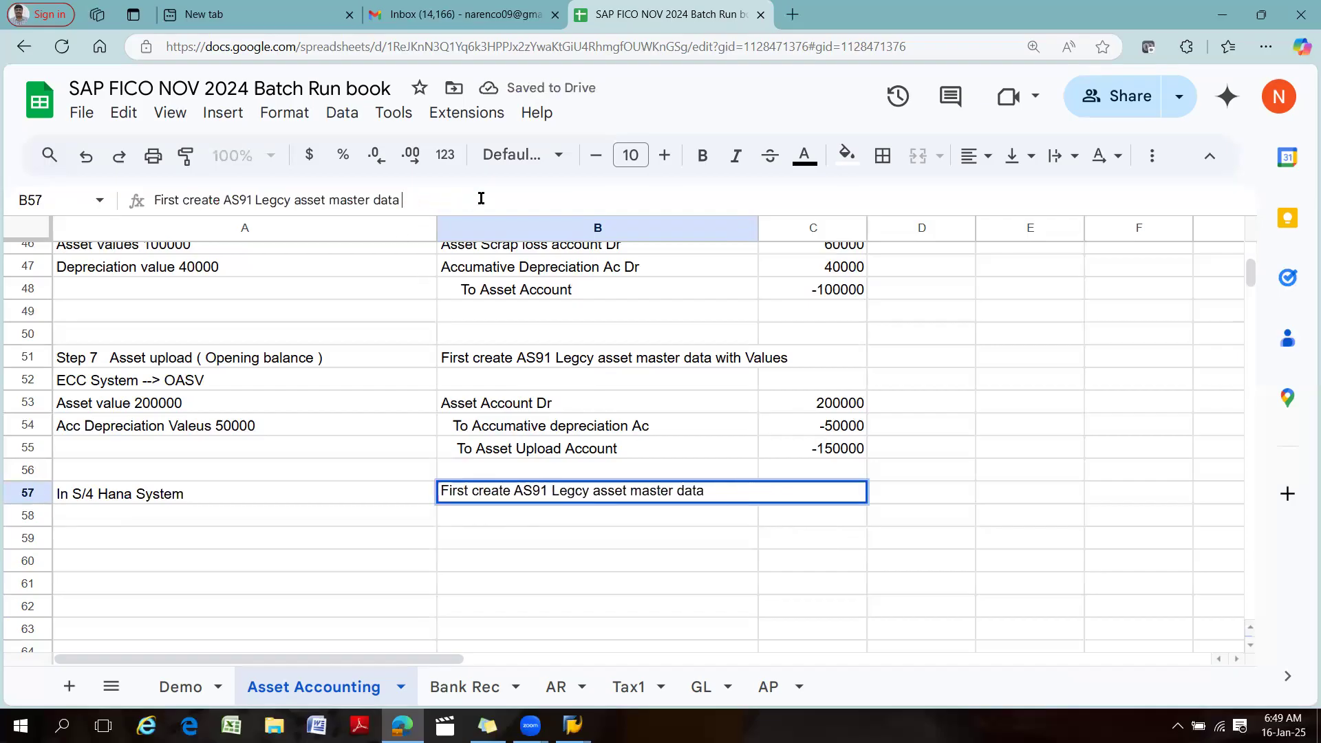
type("without")
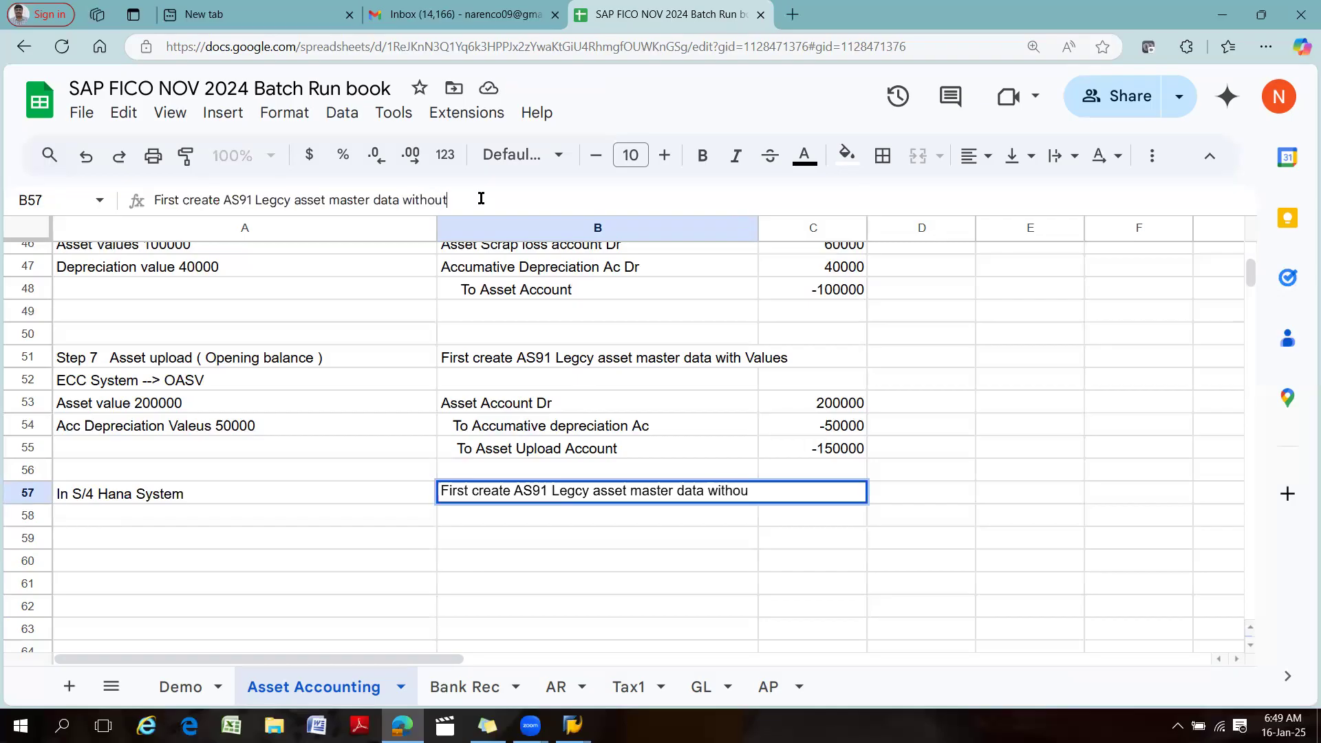
type(" valuees")
key("BackSpace")
key("BackSpace")
type("s")
left_click(496, 520)
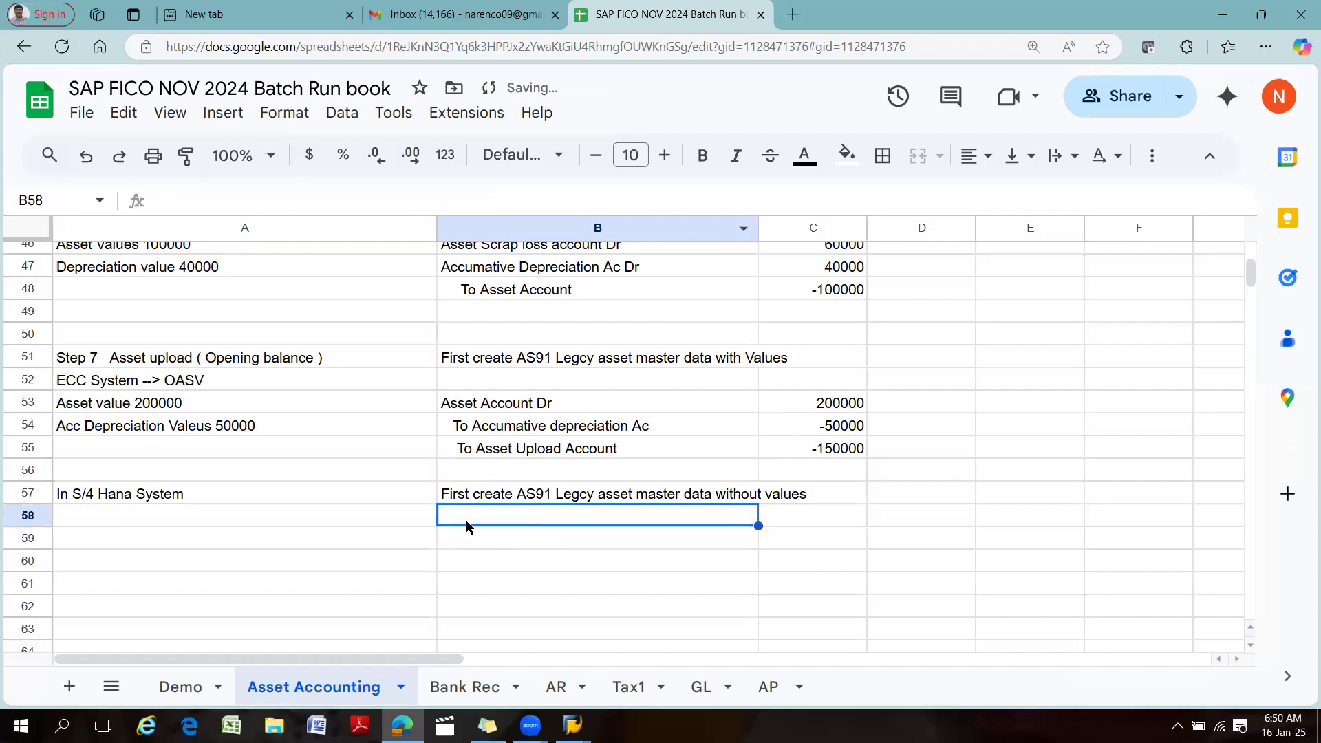
Copy the asset value and accumulated depreciation lines from A53:A54 into A58:A59 under the S/4 Hana heading.
left_click(321, 517)
left_click_drag(201, 405, 198, 427)
key("ctrl+c")
left_click(166, 519)
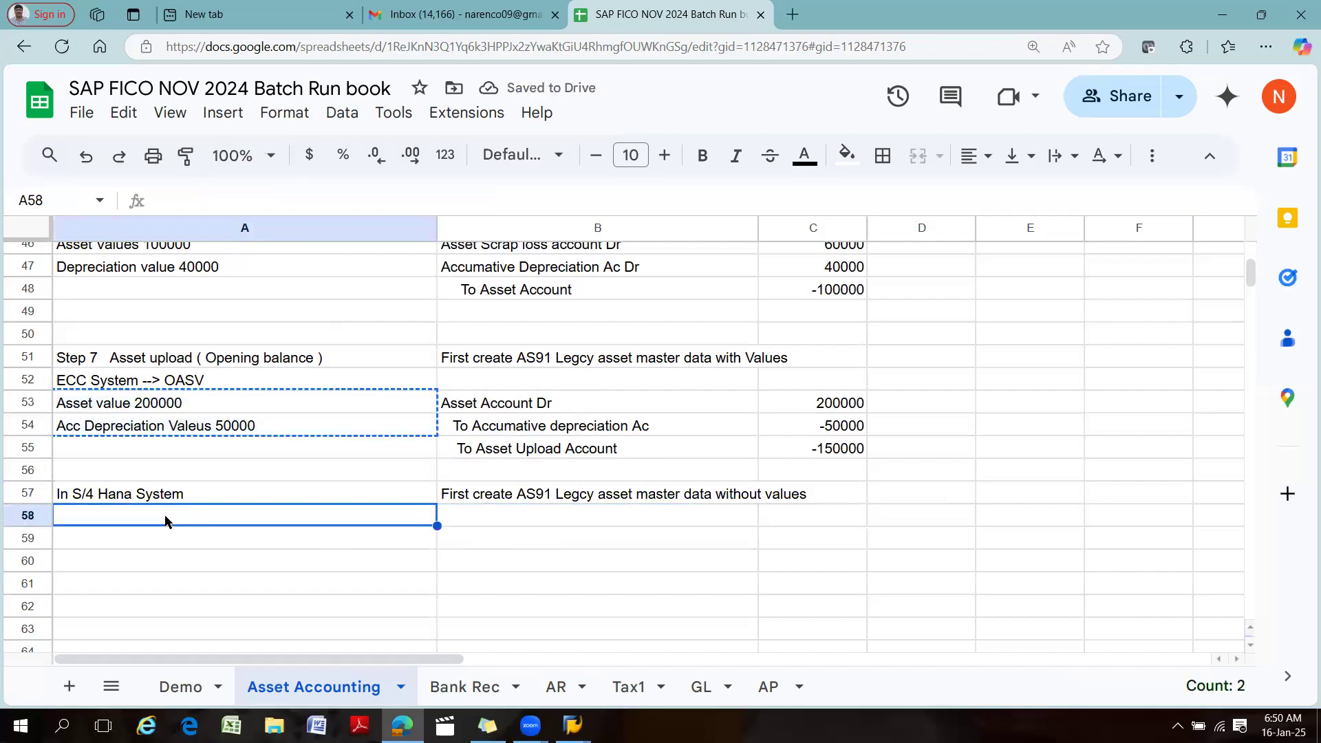
key("ctrl+v")
left_click(185, 566)
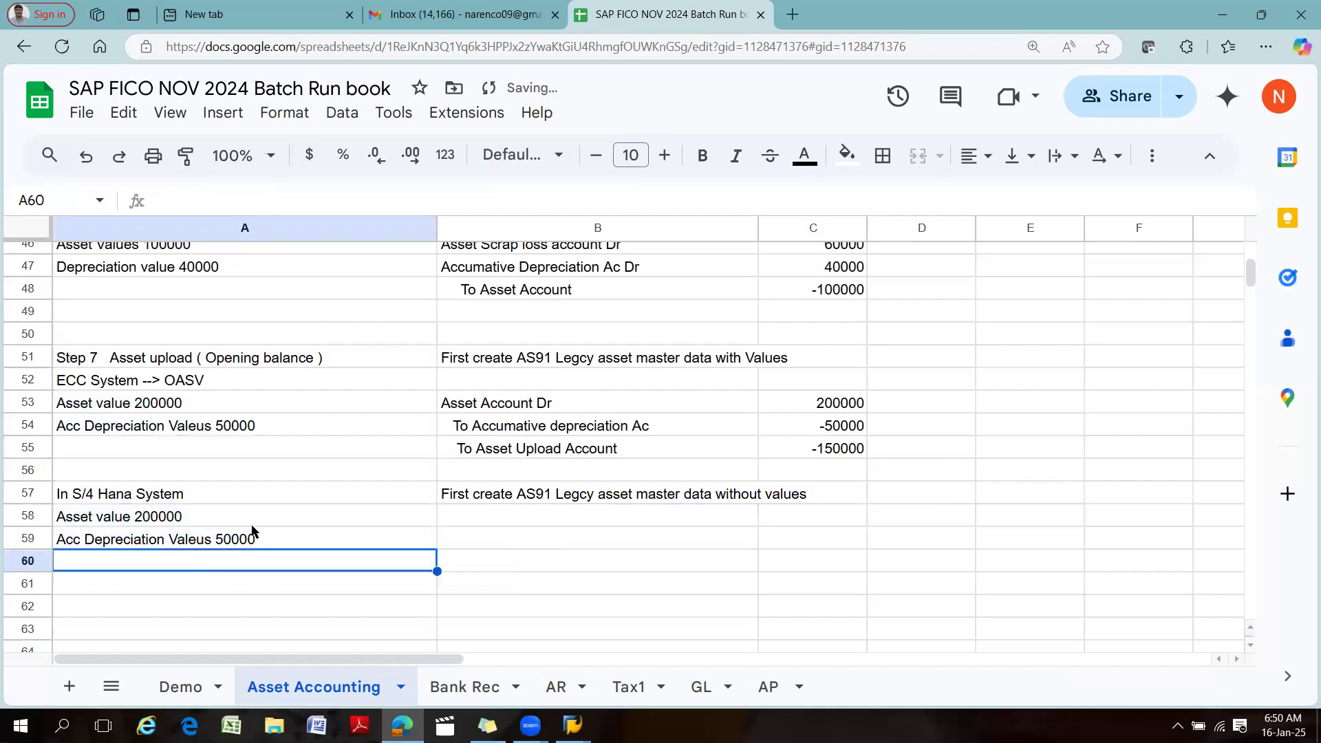
Append the transaction code "--ABLDT" to the "In S/4 Hana System" heading in A57.
double_click(227, 494)
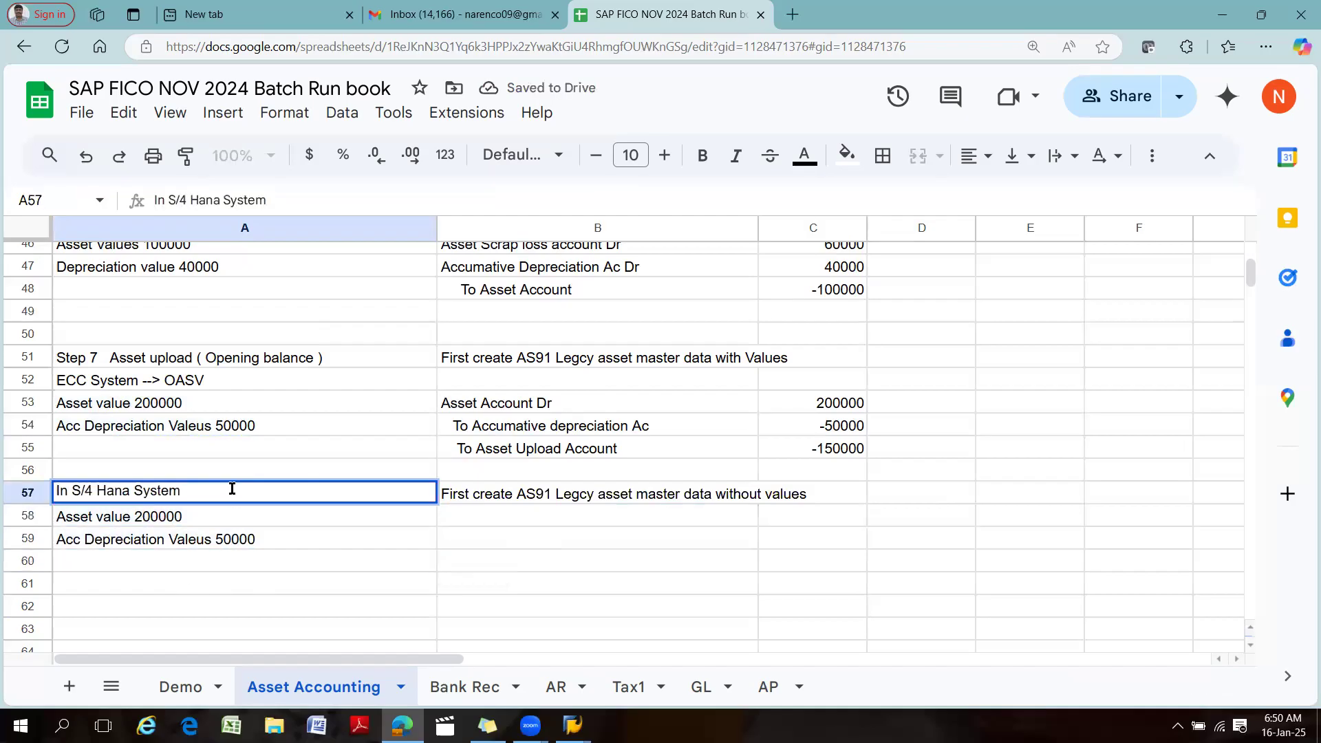
type("--ABLDT")
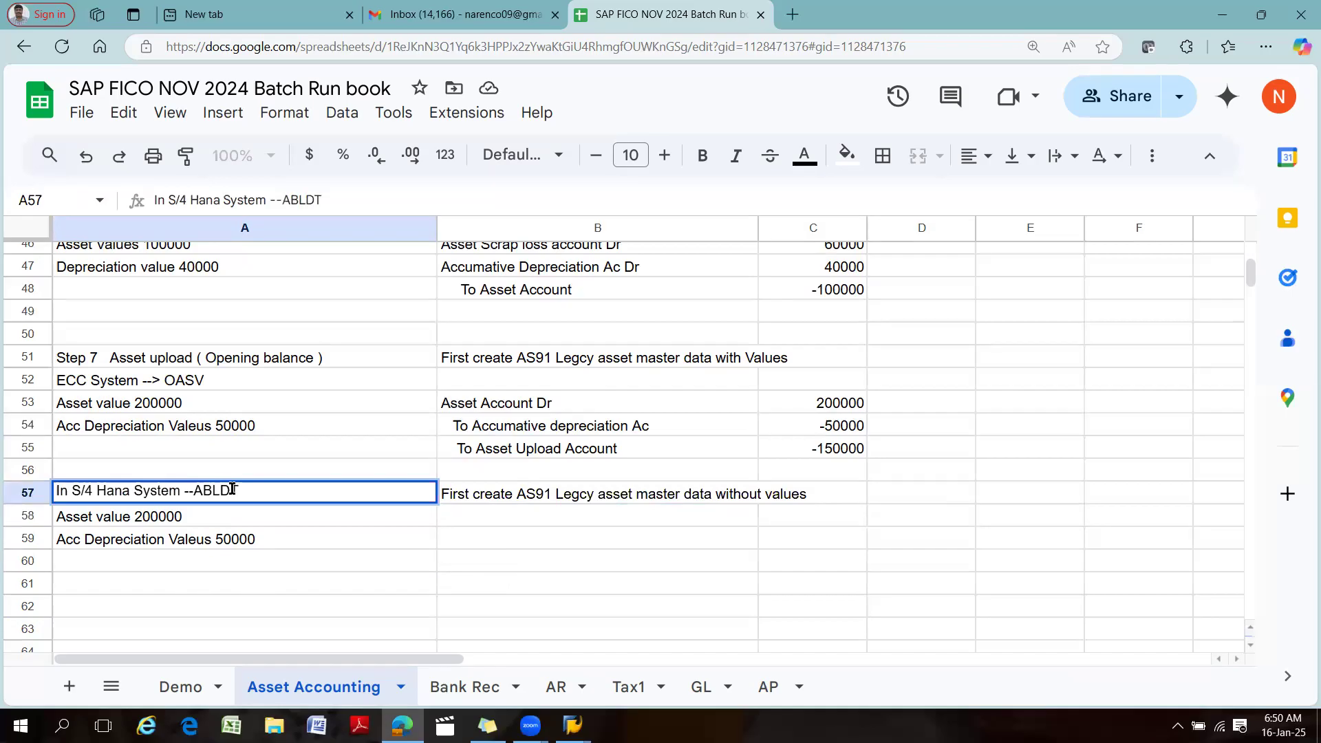
left_click(259, 540)
left_click(256, 499)
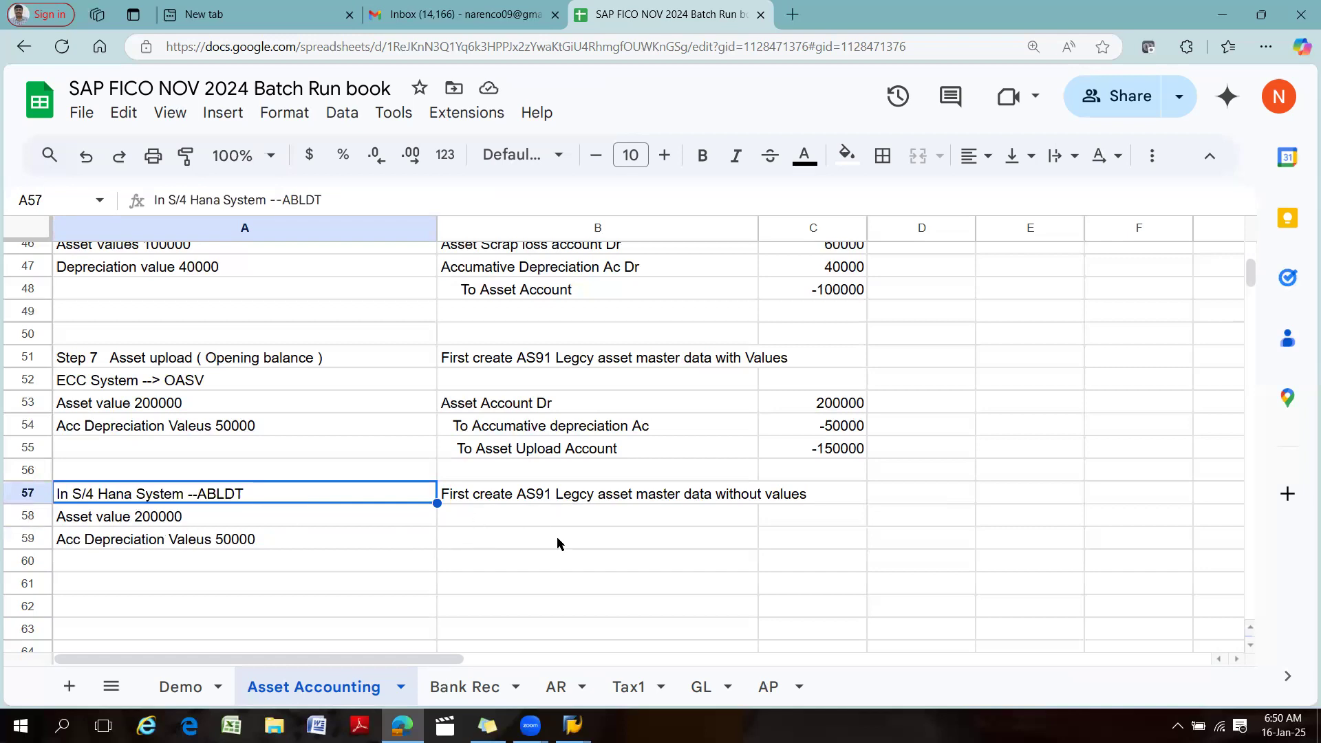
Copy the ECC opening balance journal entry with its amounts from B53:C55 into B58:C60.
left_click(516, 521)
left_click(476, 534)
left_click_drag(523, 404, 791, 450)
key("ctrl+c")
left_click(463, 521)
key("ctrl+v")
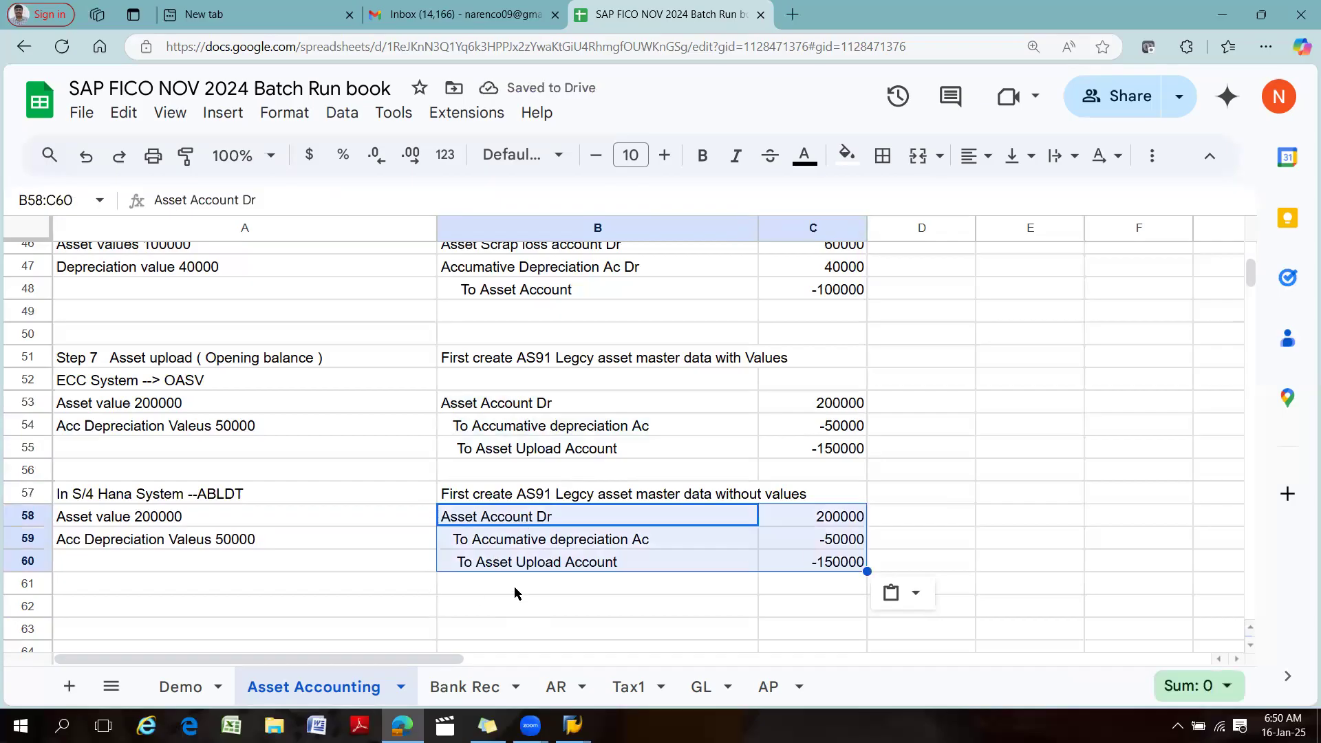
Compare the S/4 Hana ABLDT note and journal entry in rows 57 to 60 with the ECC OASV entry in rows 51 to 55.
left_click(266, 493)
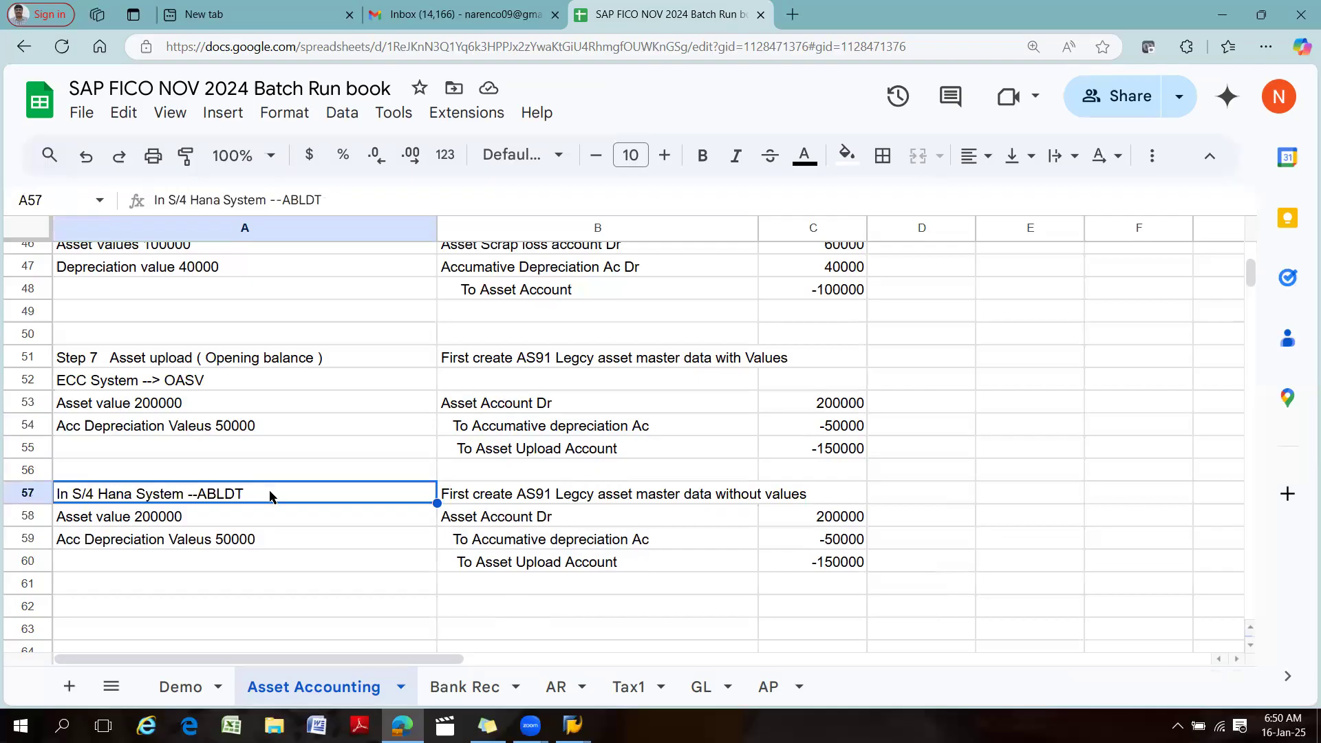
left_click(837, 525)
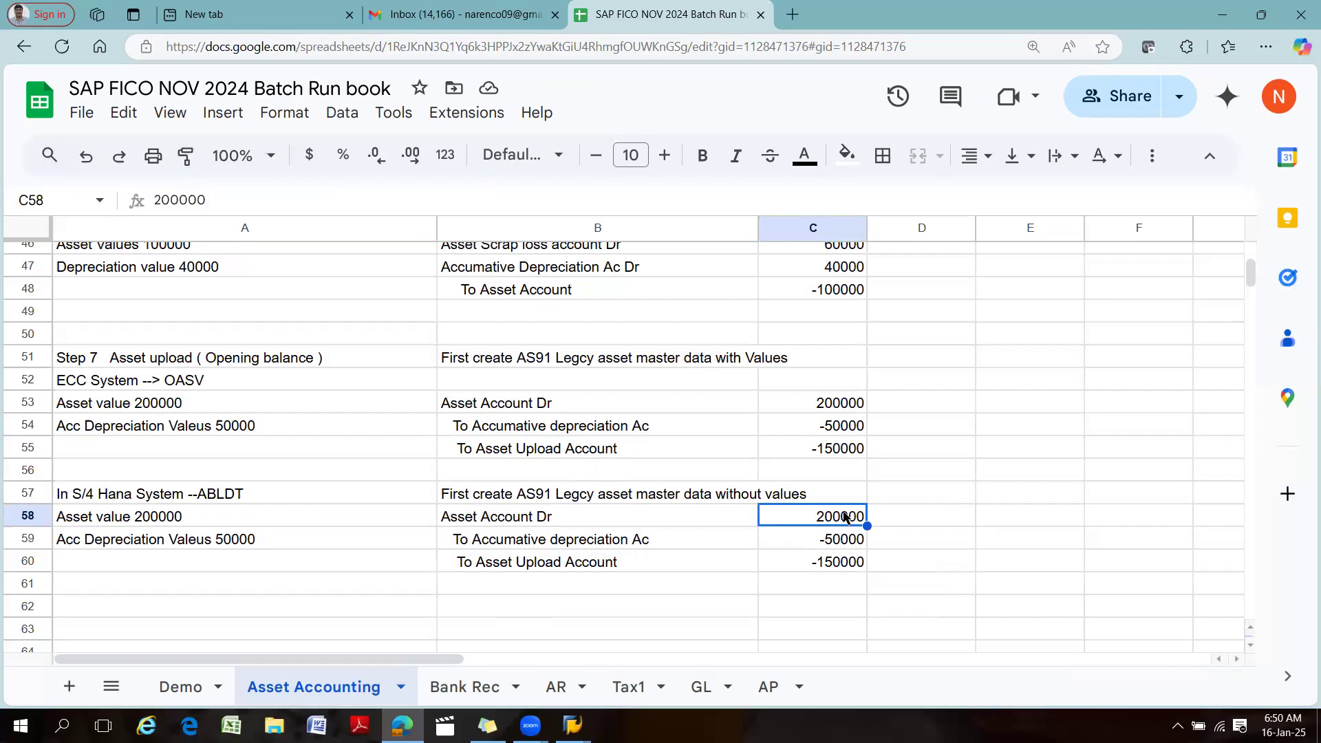
left_click(853, 540)
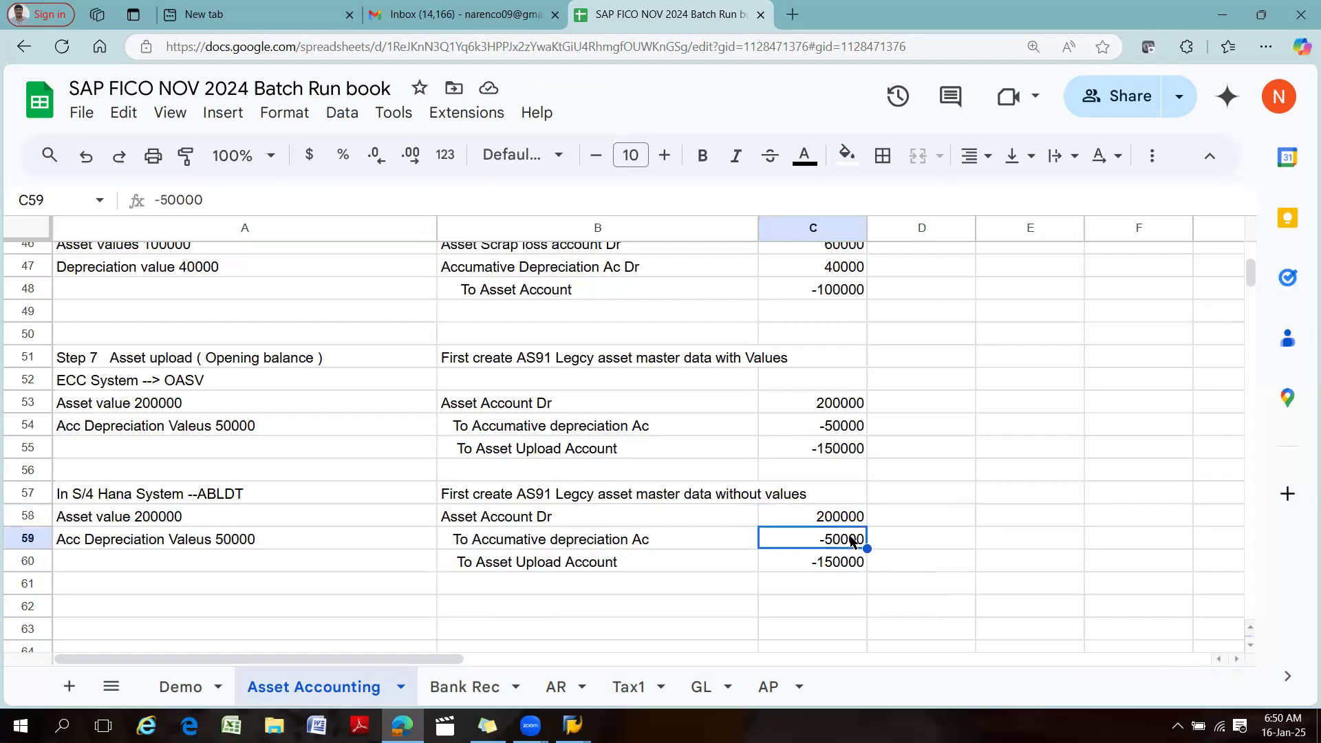
left_click(832, 568)
left_click_drag(647, 571, 783, 560)
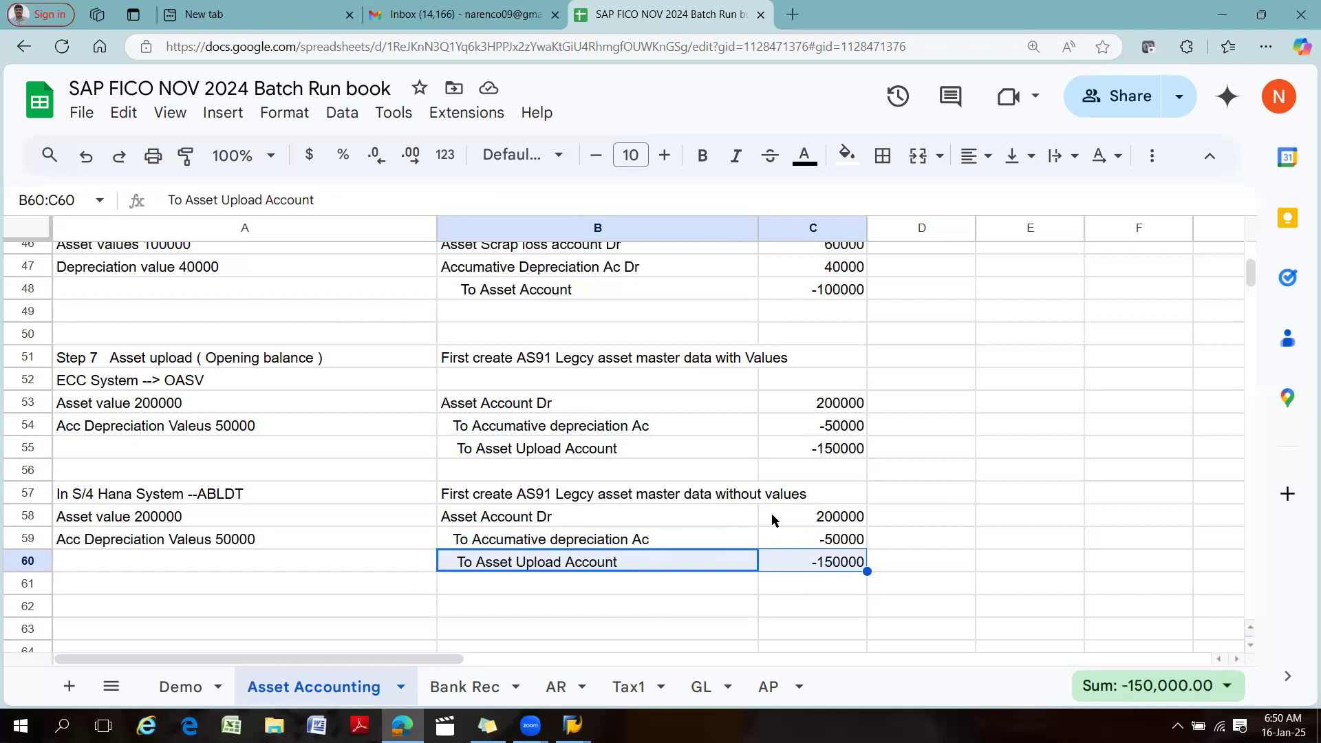
left_click(219, 496)
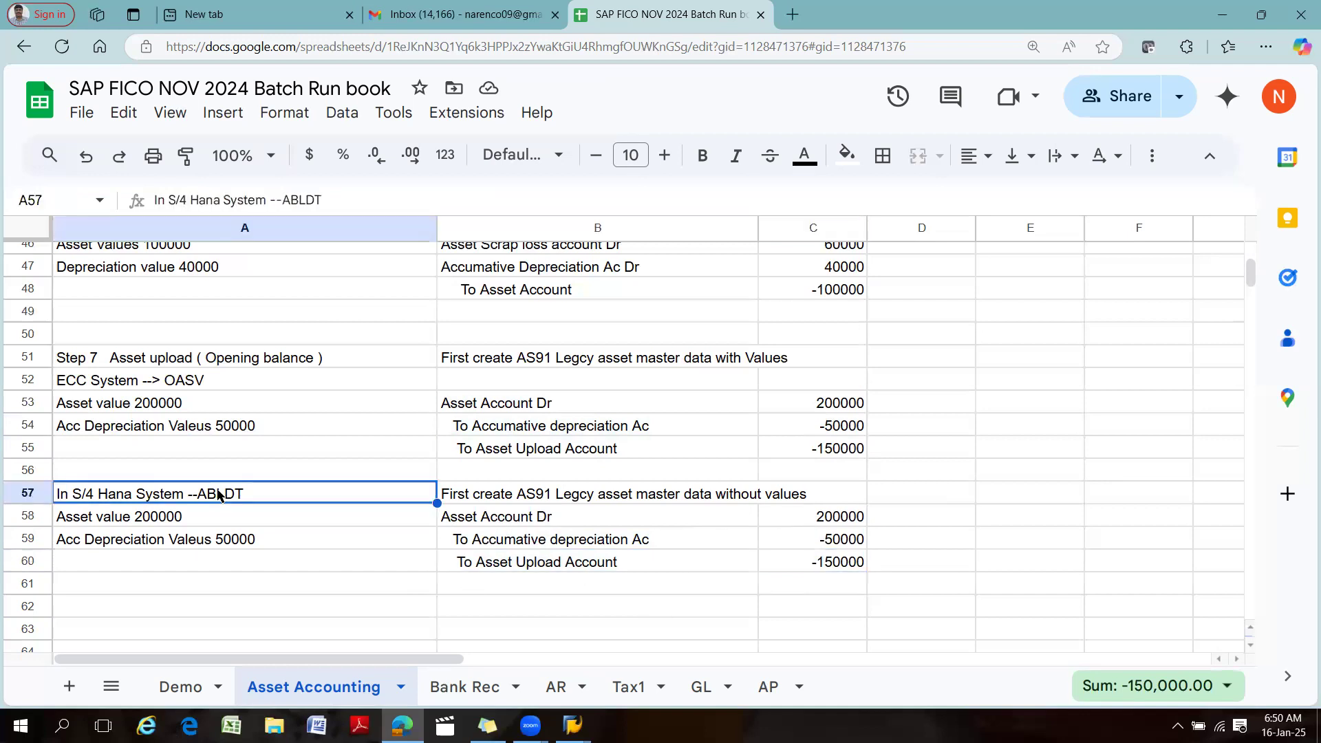
left_click_drag(634, 406, 841, 449)
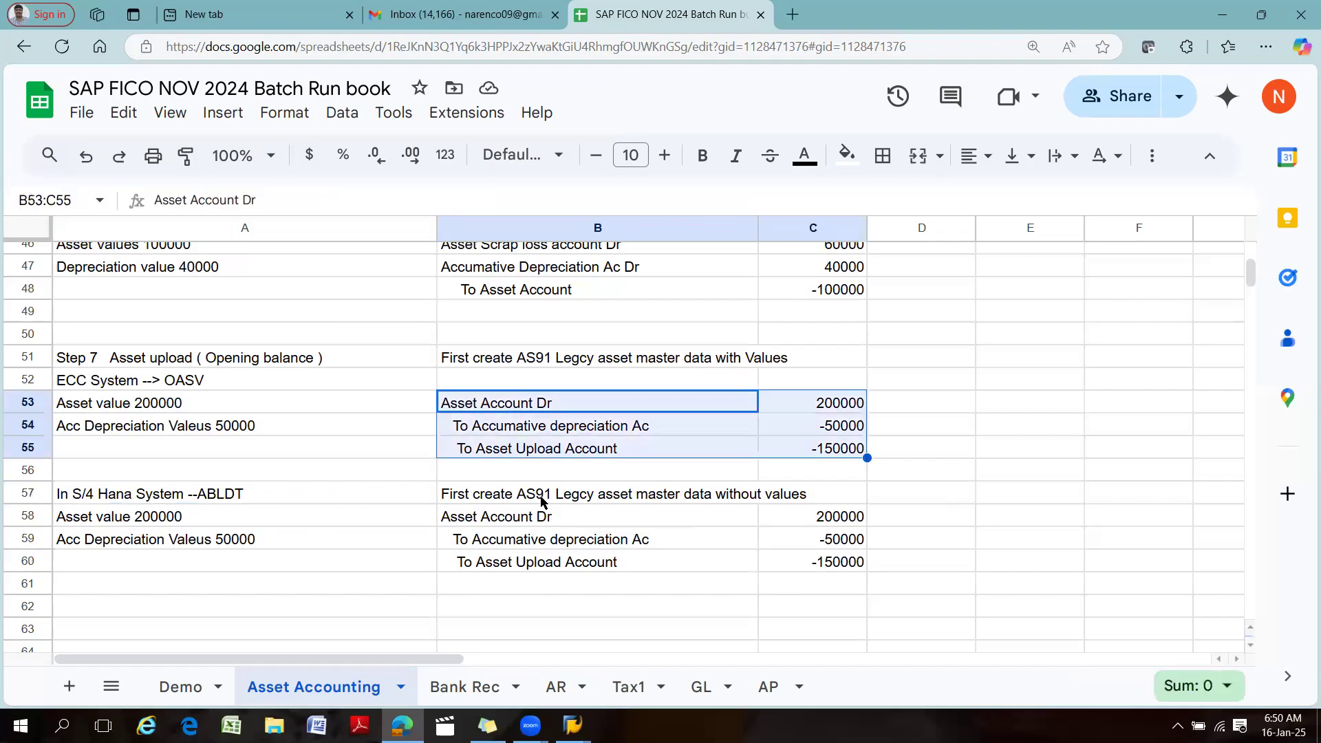
left_click_drag(537, 517, 848, 572)
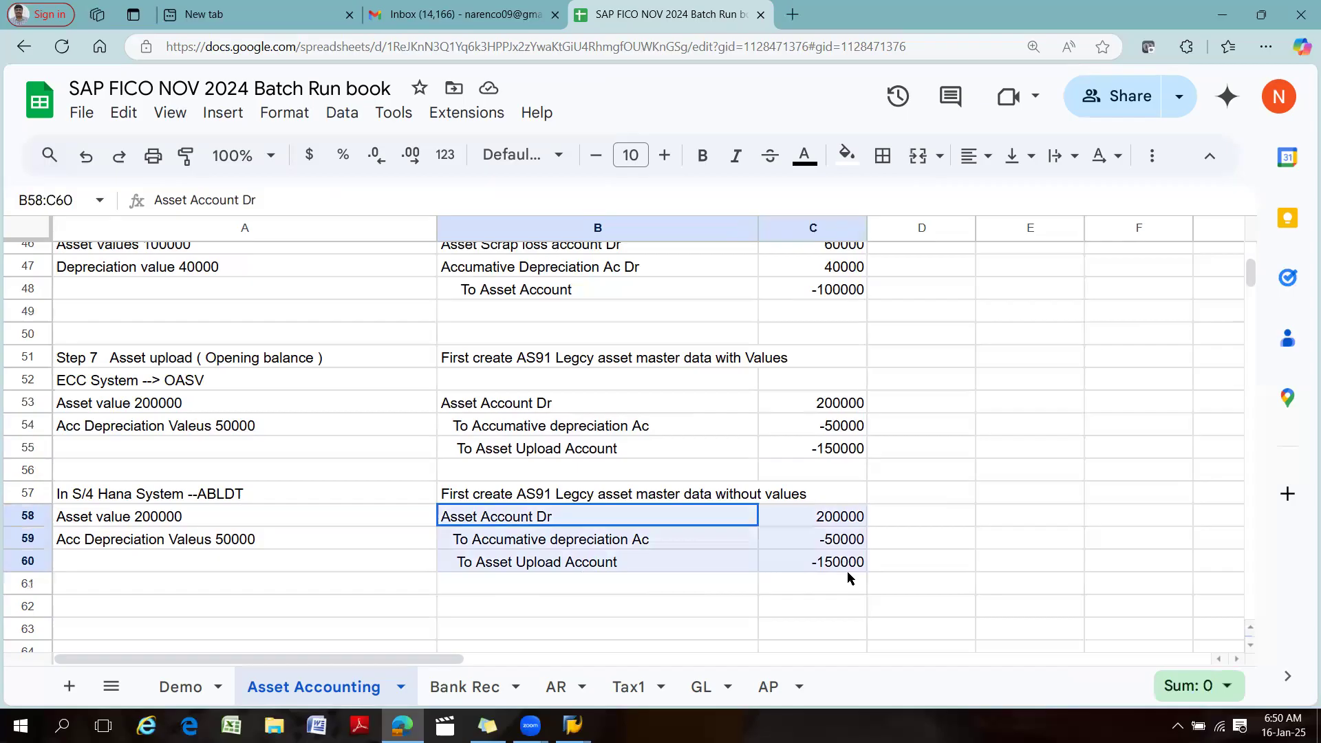
left_click(186, 377)
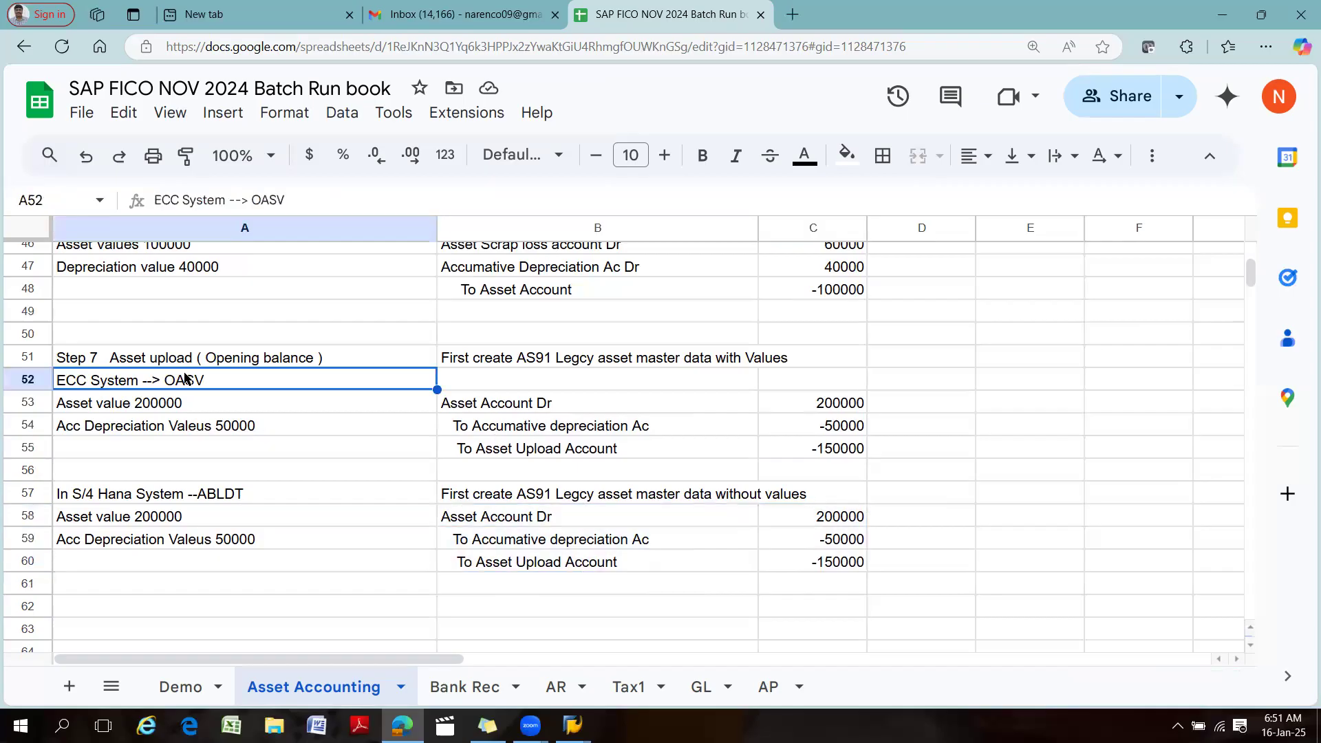
left_click(557, 495)
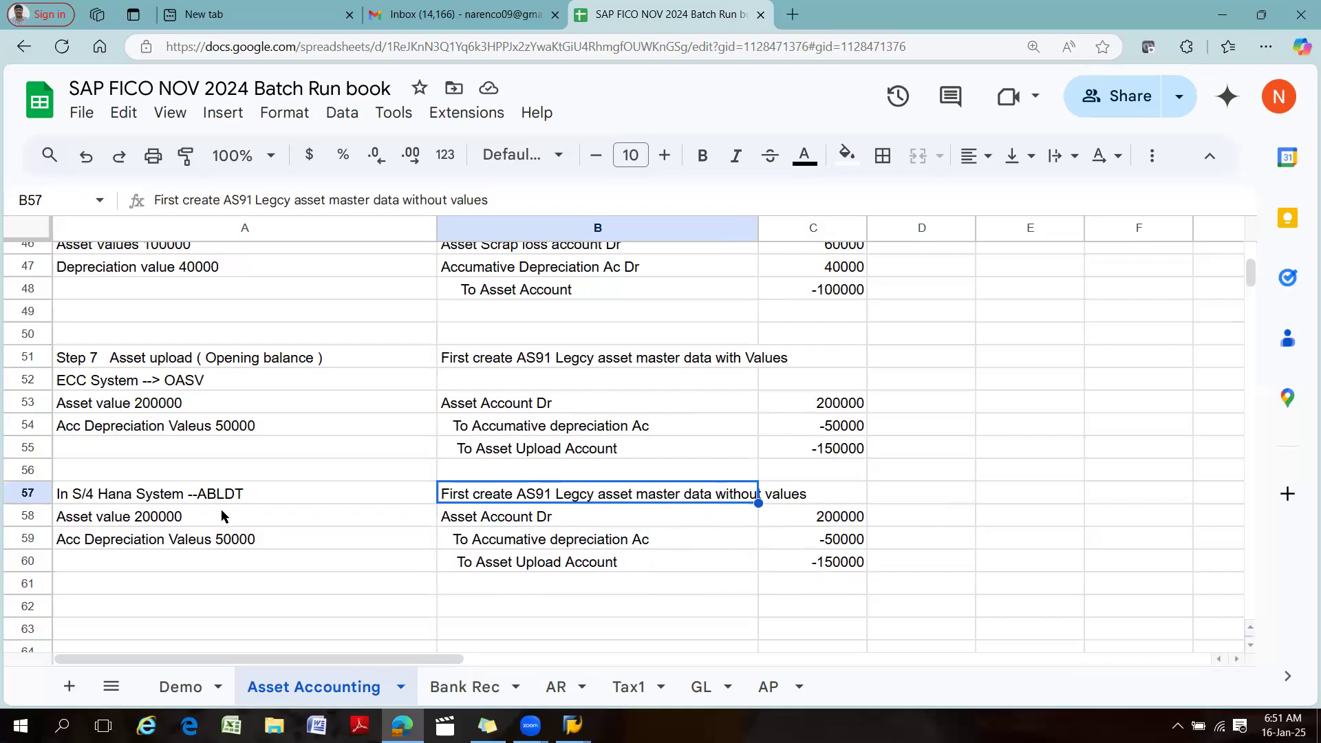
left_click(238, 495)
left_click(841, 519)
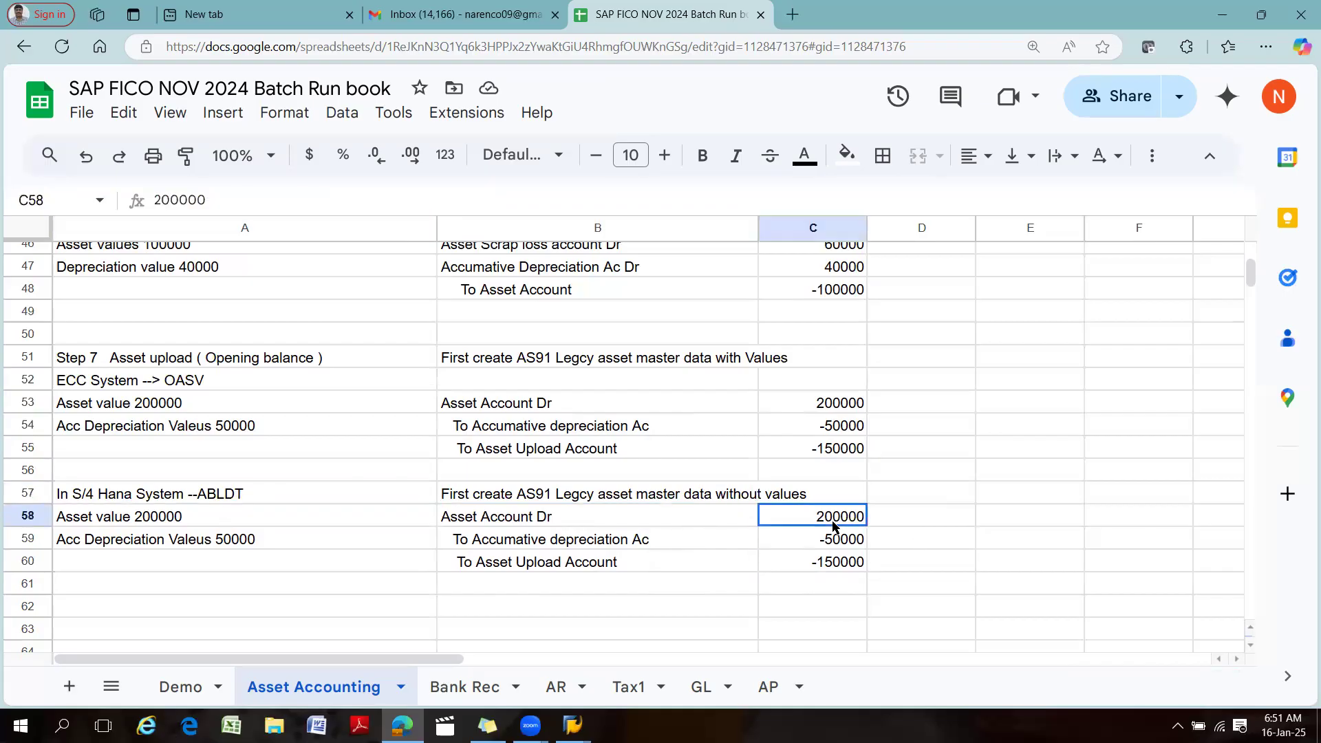
left_click(832, 543)
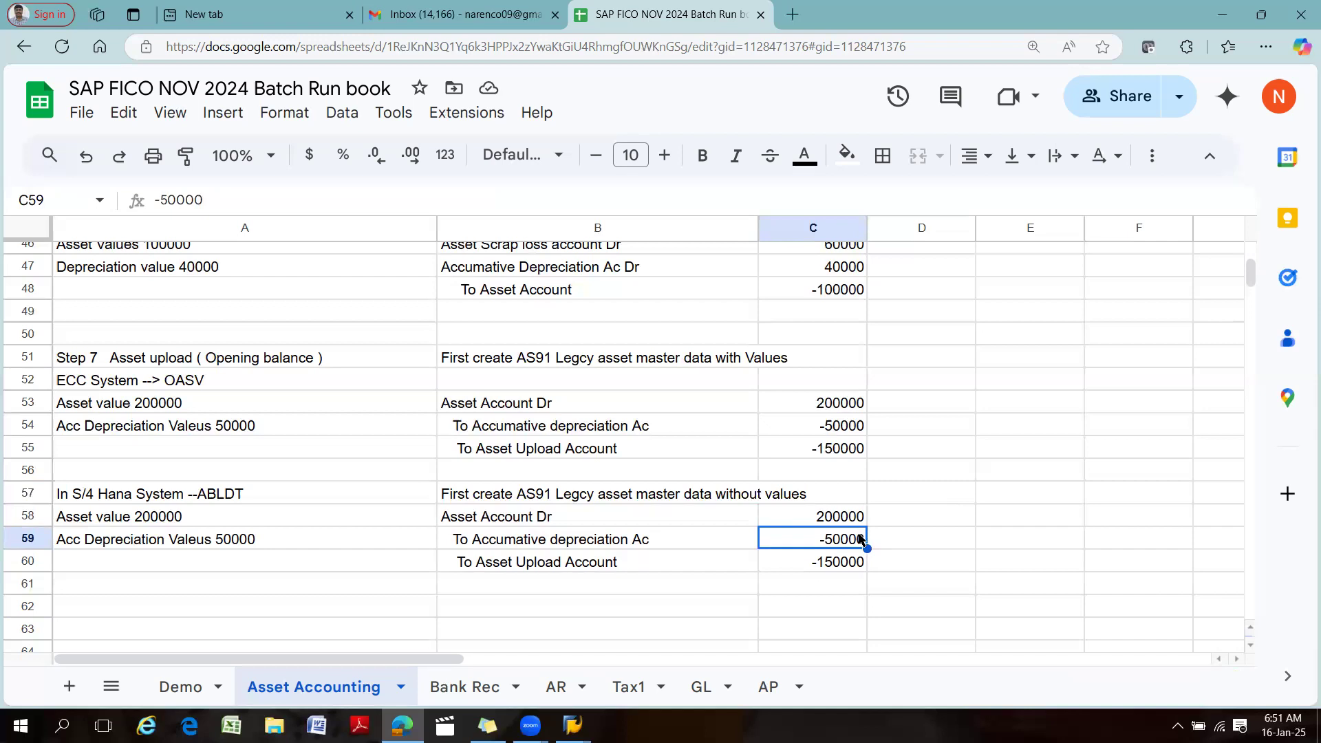
left_click_drag(262, 358, 864, 539)
left_click(1112, 406)
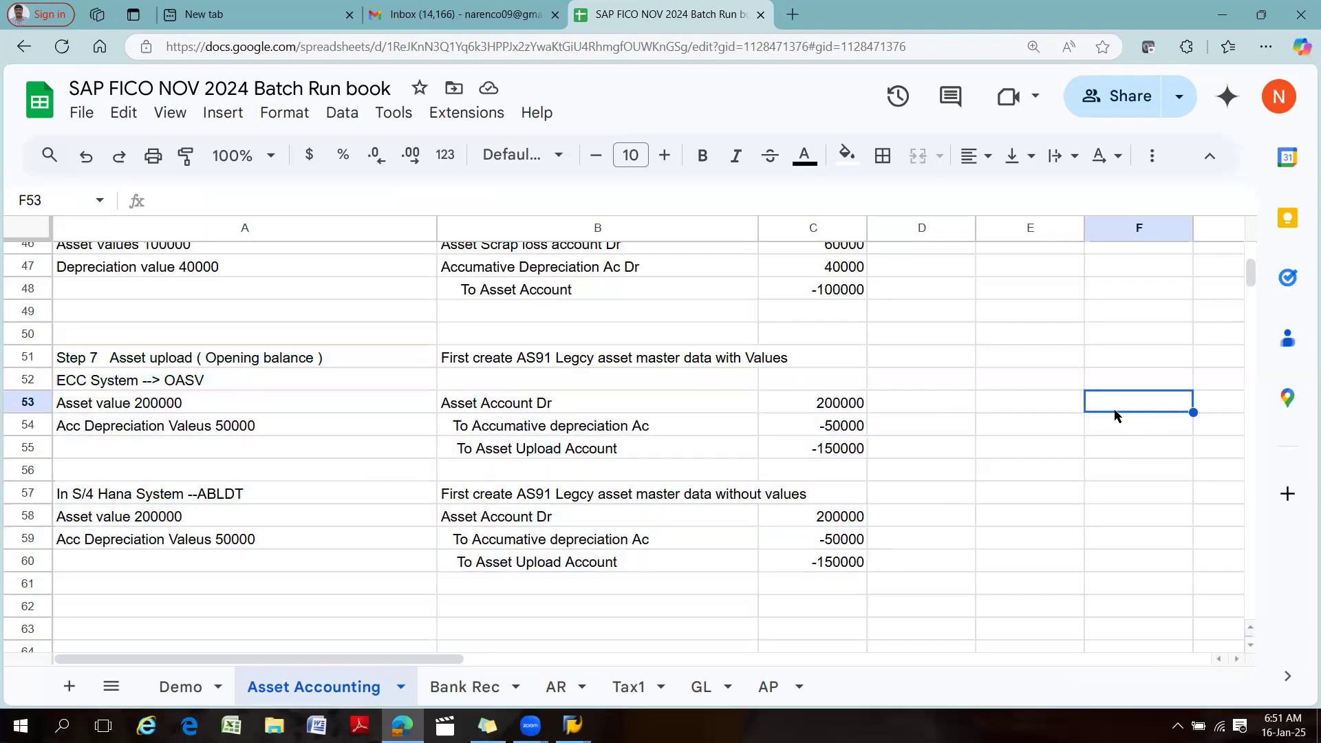
Enter the label "leading ledger" in A62 below the S/4 Hana entry.
scroll(1113, 409, "up", 2)
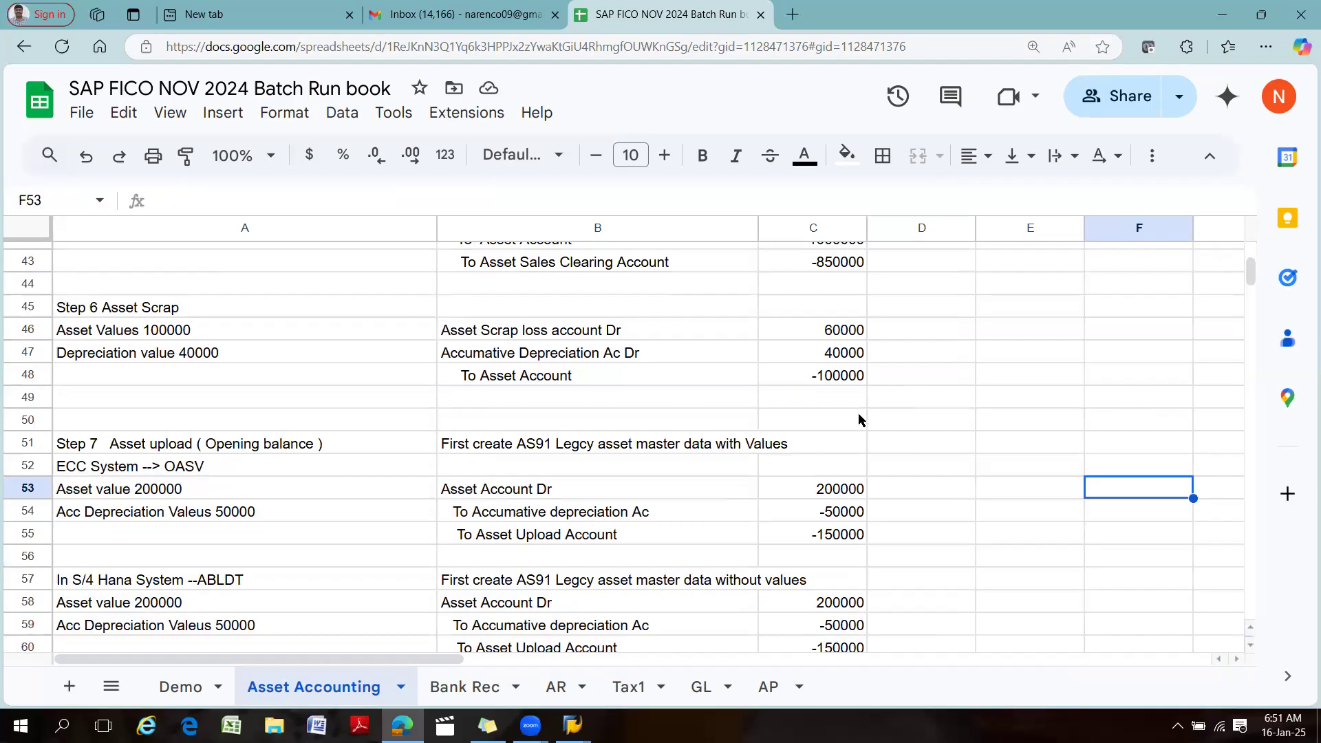
scroll(1210, 363, "down", 3)
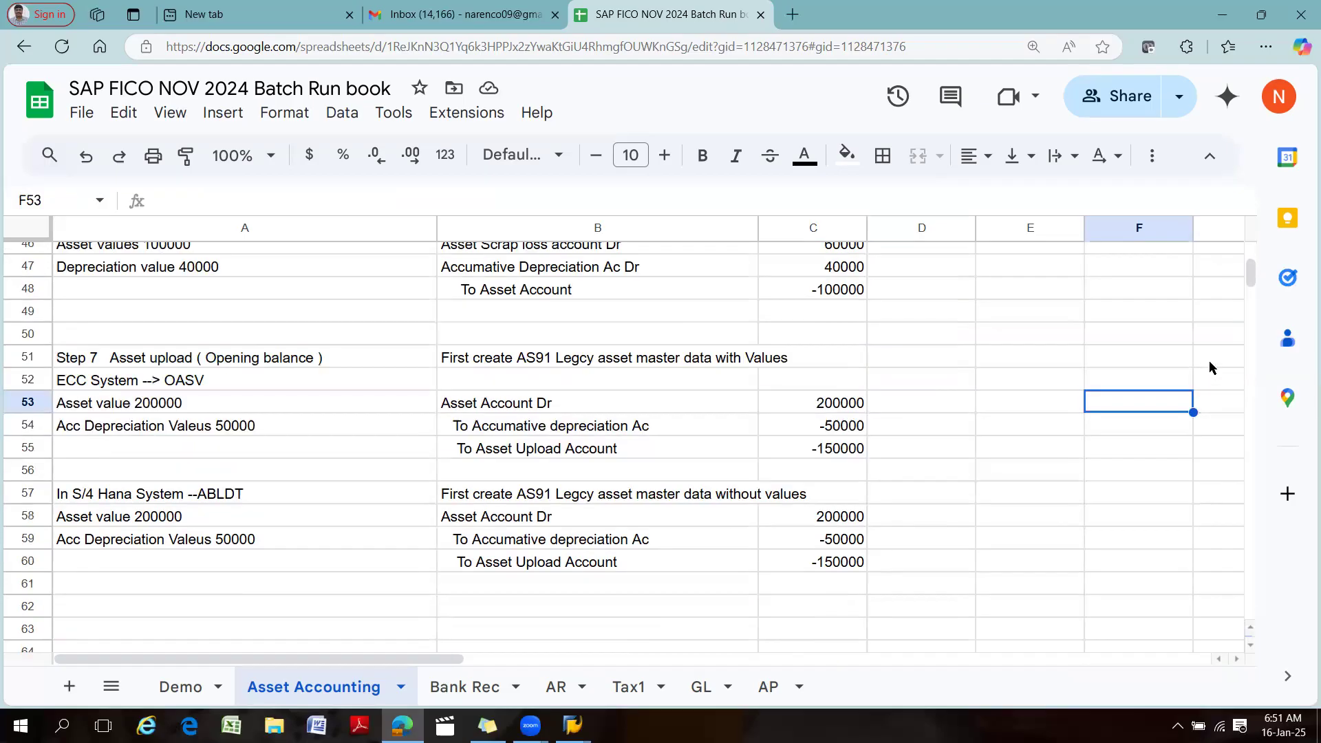
left_click(182, 517)
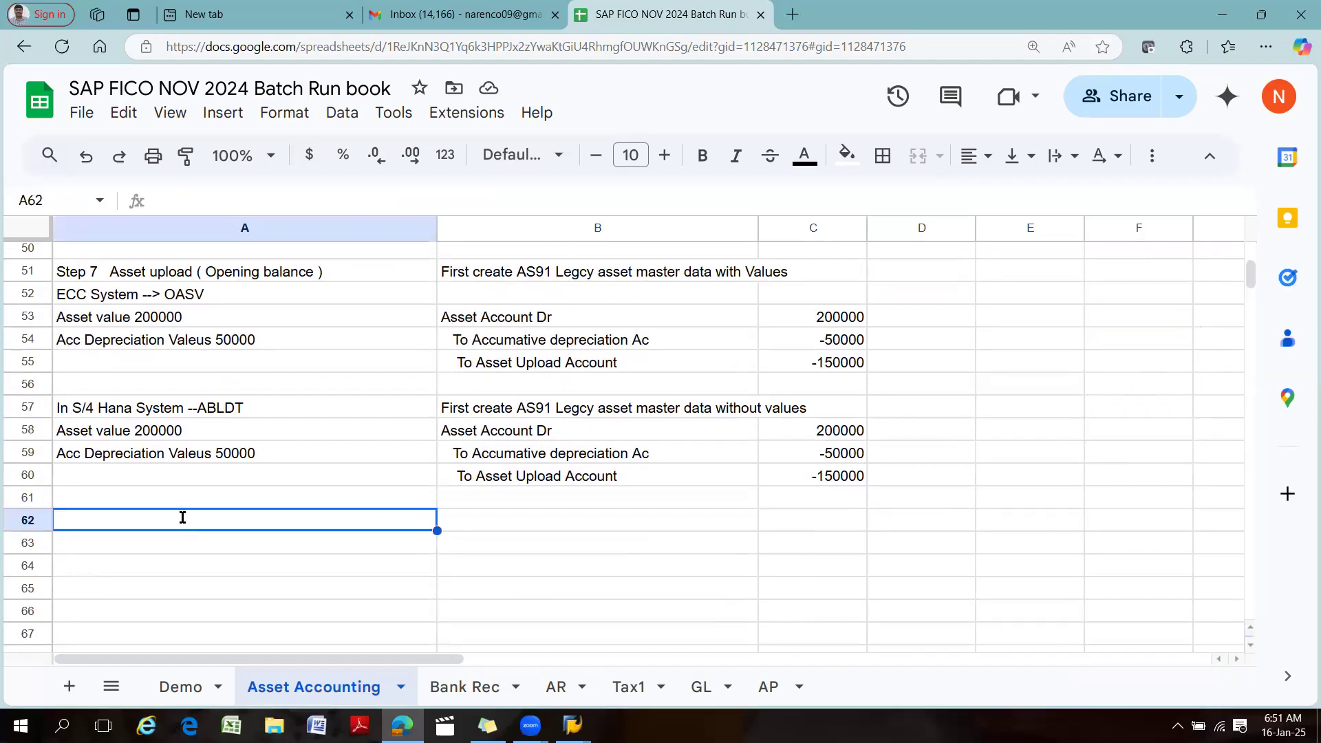
type("leading l")
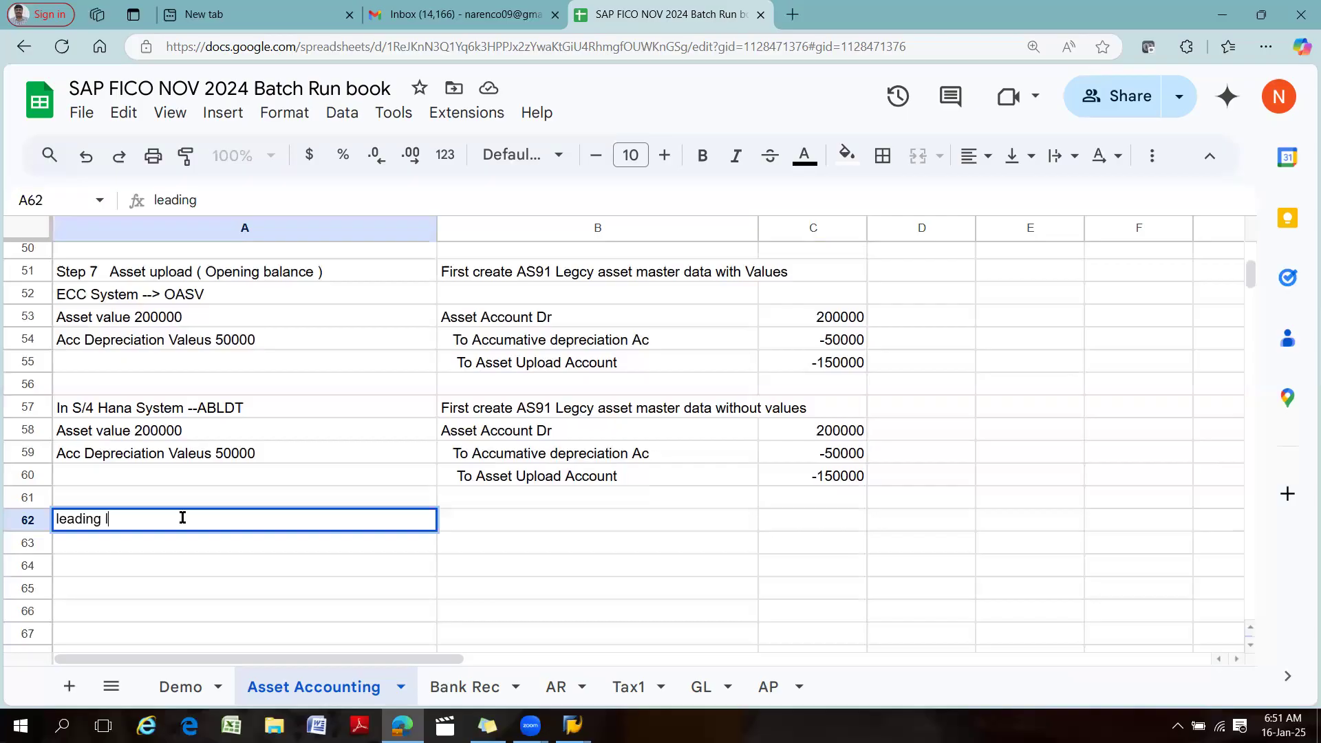
type("edger")
key("Return")
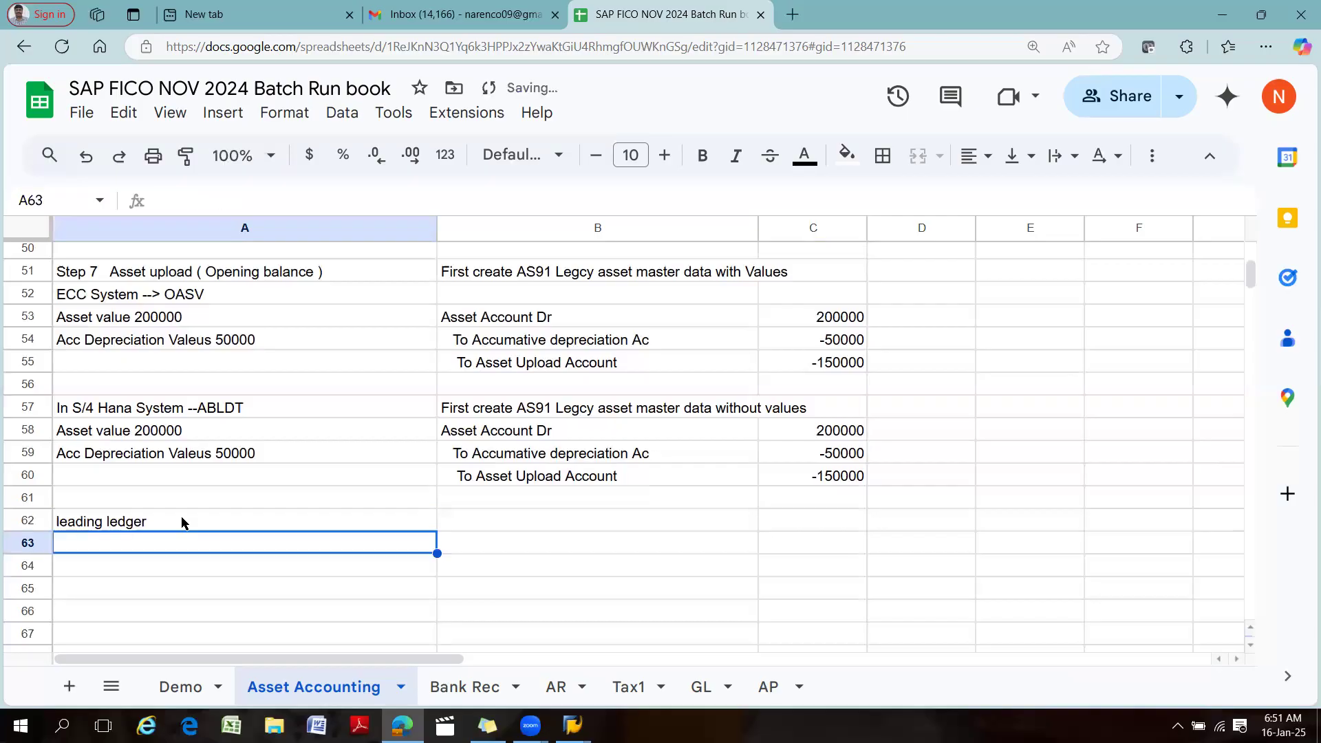
Enter the label "non leading ledger" in A63.
type("no")
type("le")
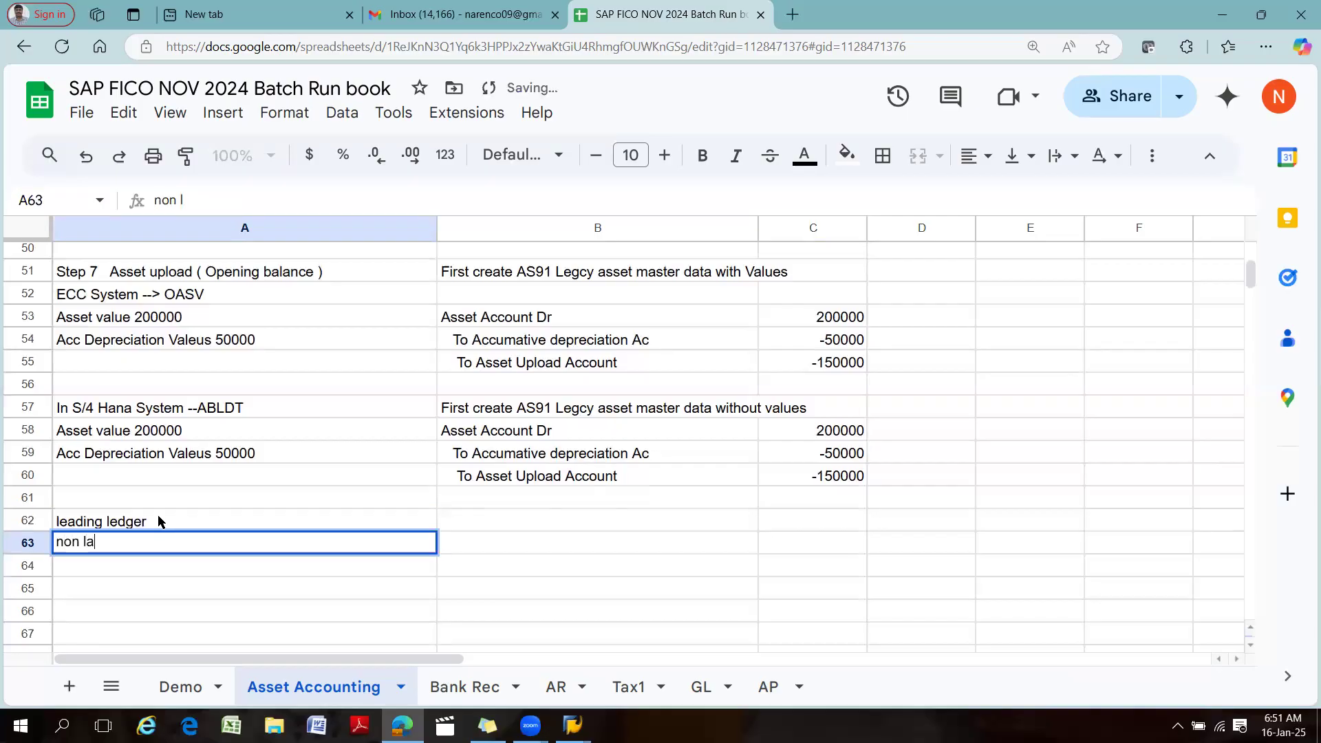
key("BackSpace")
key("BackSpace")
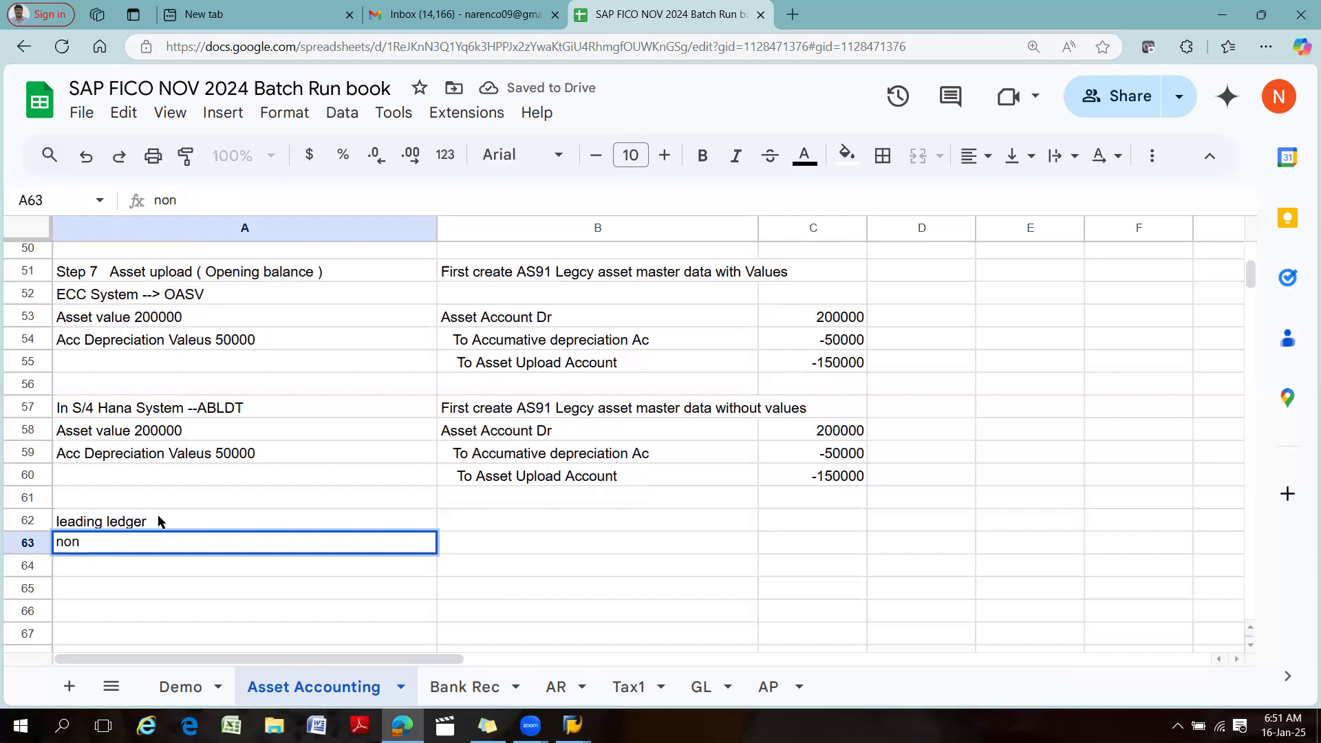
type("leadi")
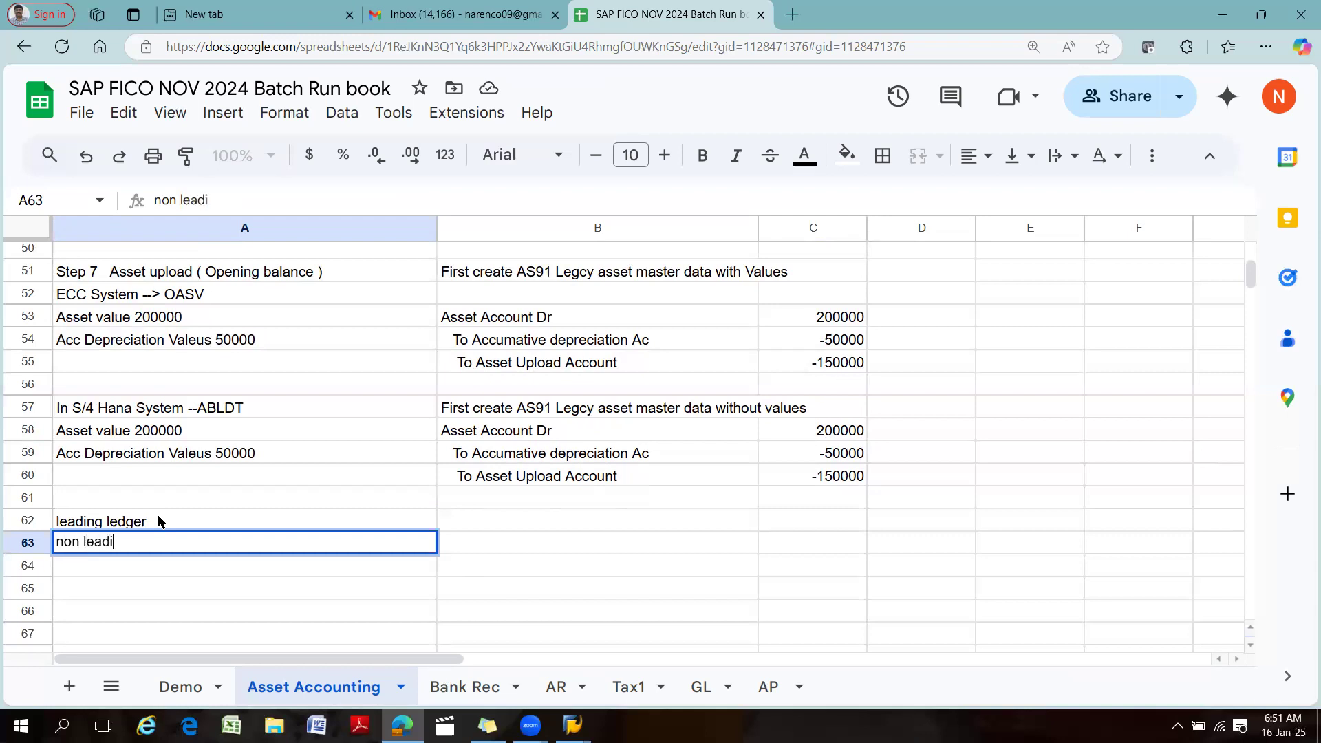
type("ng ledger")
left_click(159, 521)
left_click(156, 552)
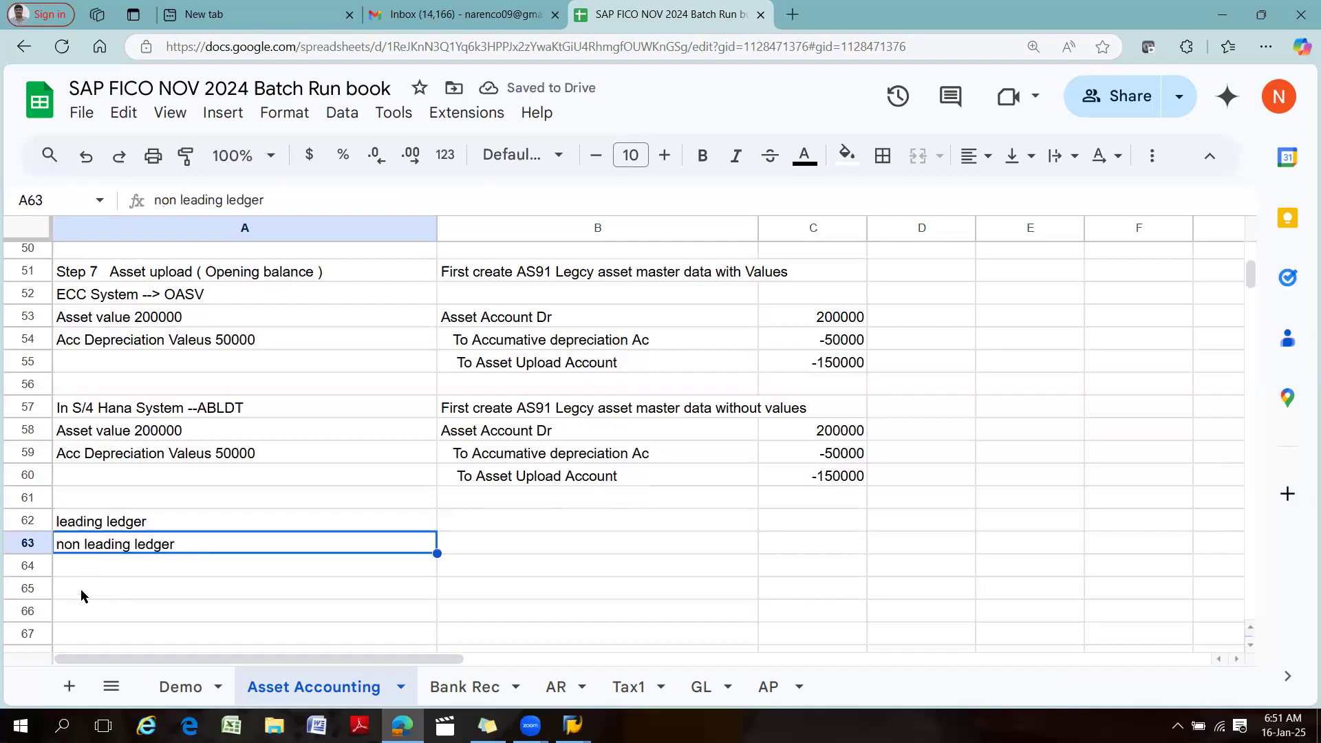
left_click(89, 527)
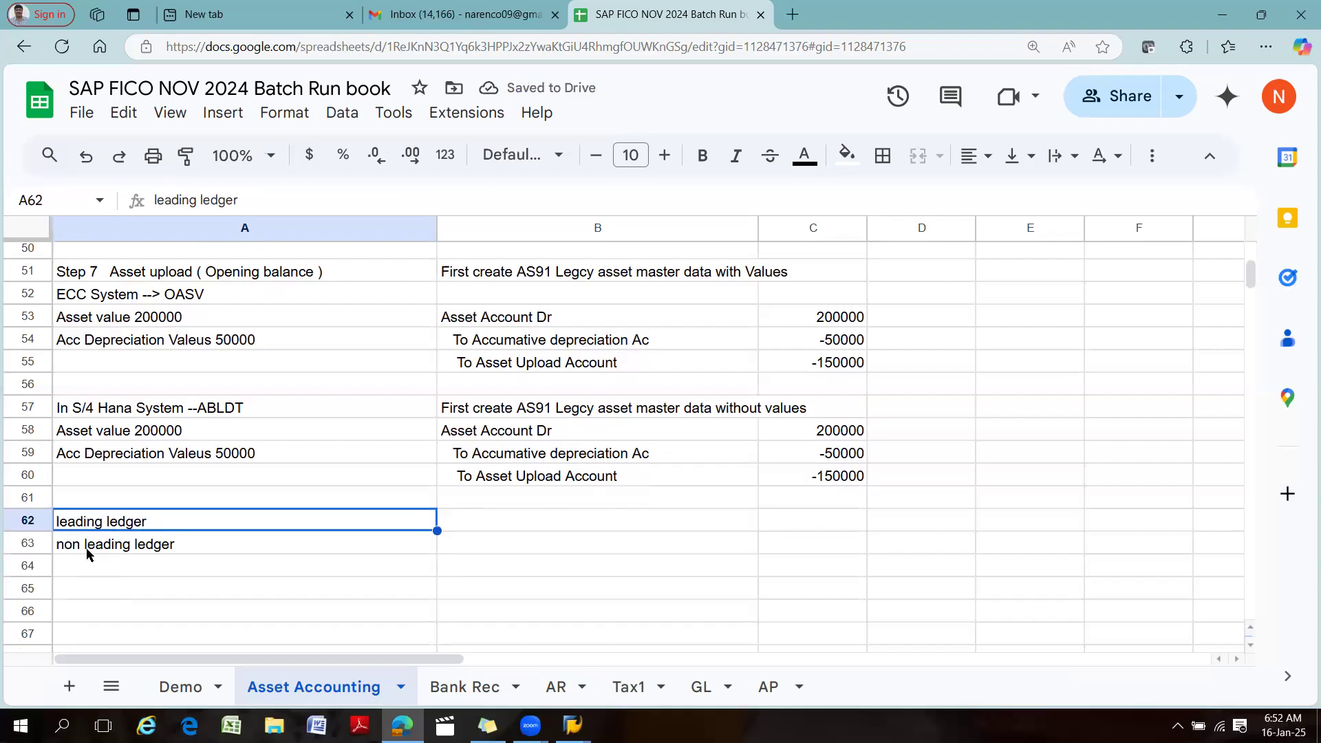
left_click(88, 550)
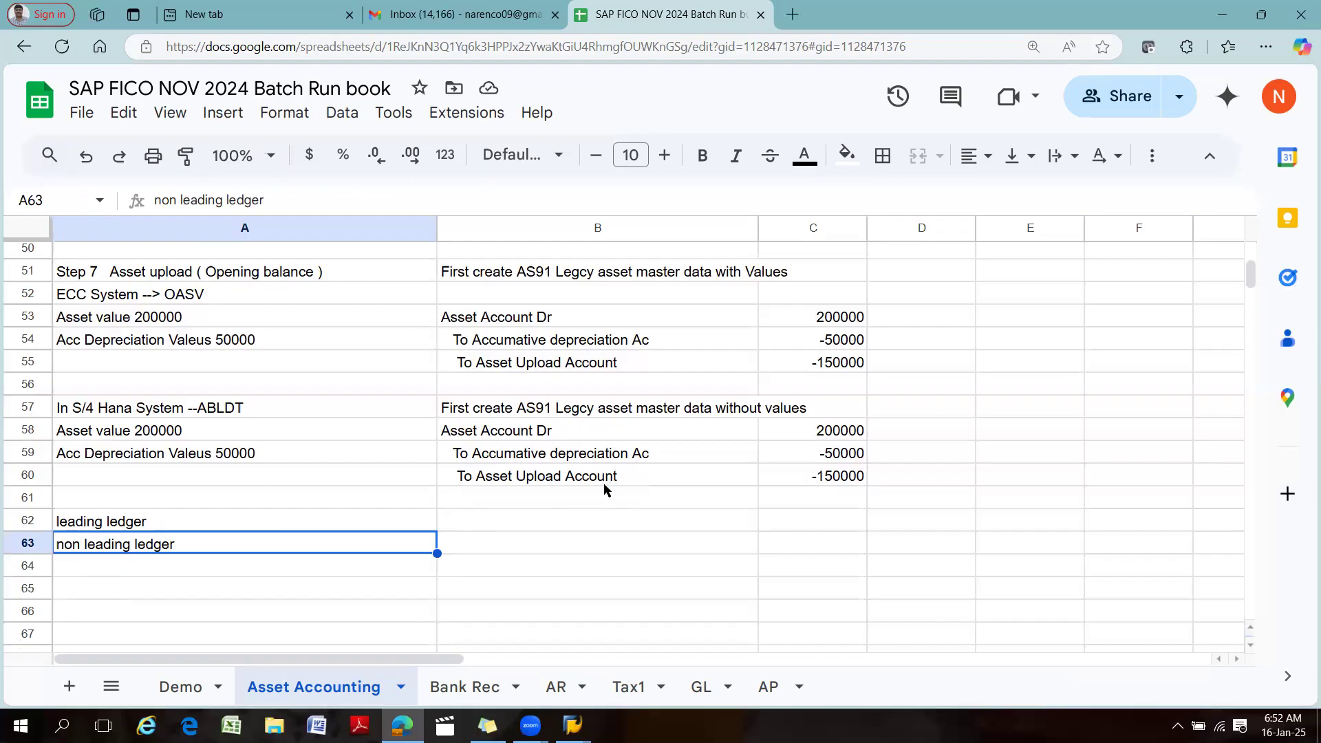
left_click(144, 525)
left_click(160, 548)
Enter the heading "Dprecation Area" in B62 beside the leading ledger label.
left_click(464, 526)
type("D")
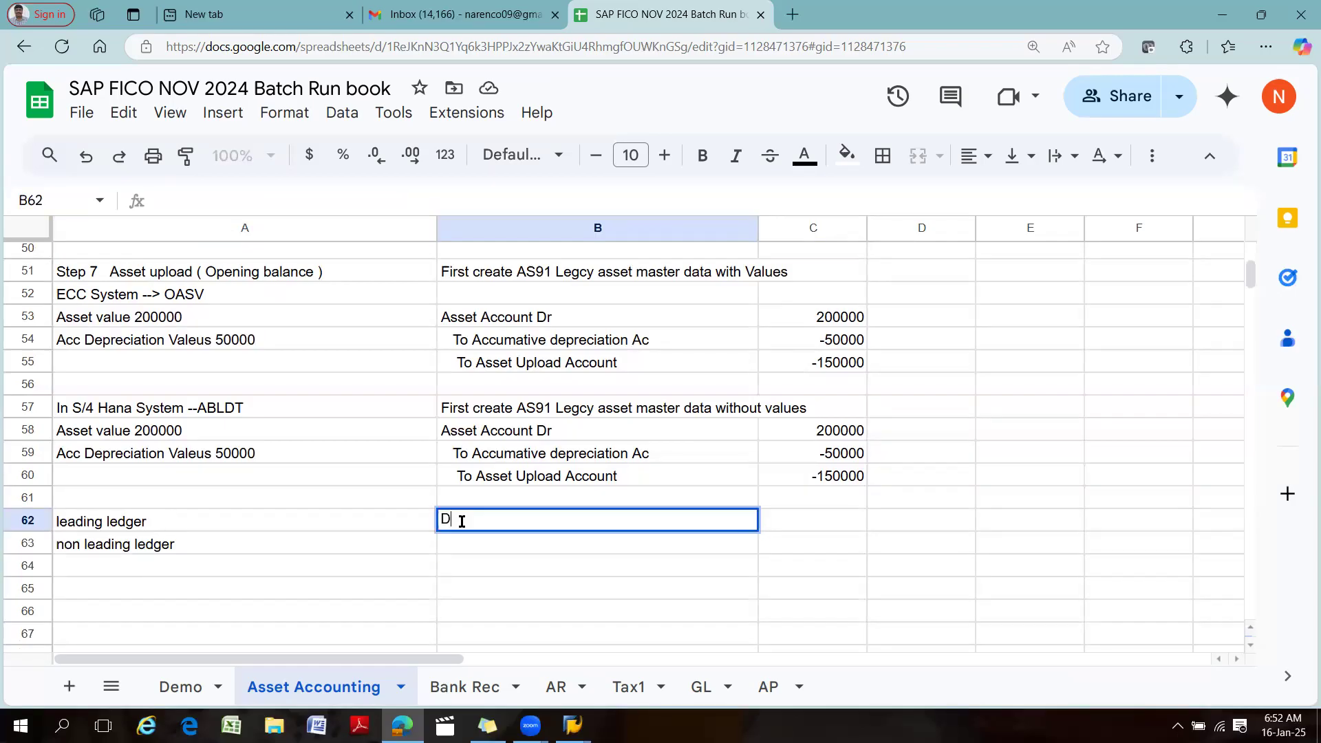
type("precation Area")
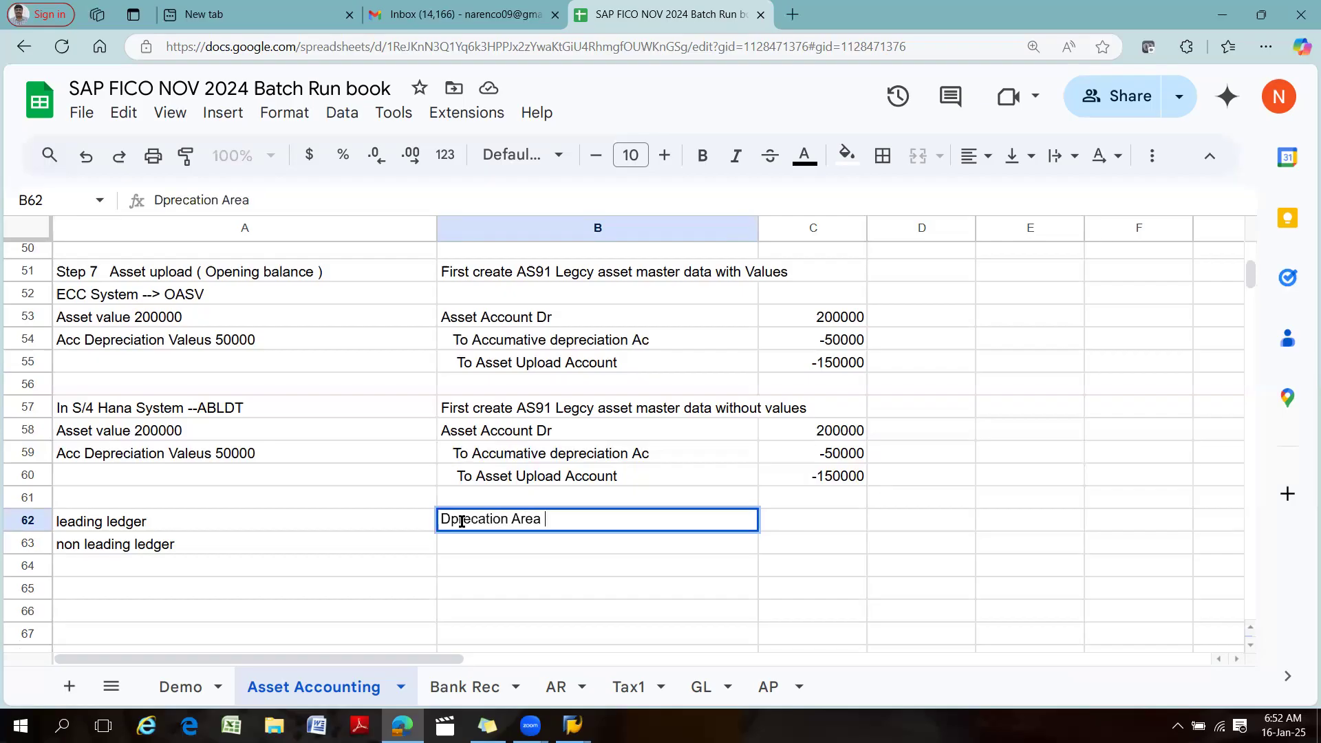
Enter "Book Deprecation area" in B63 under the depreciation area heading.
left_click(494, 544)
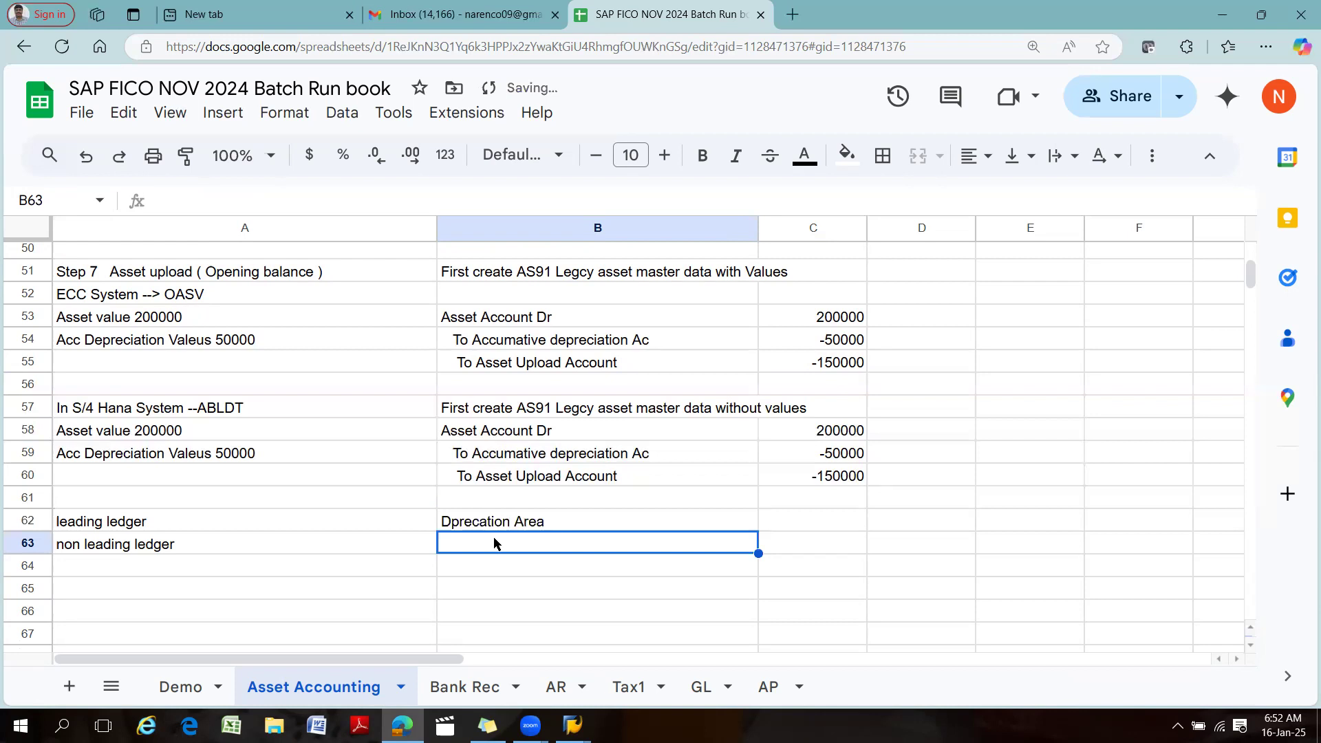
type("Bookd")
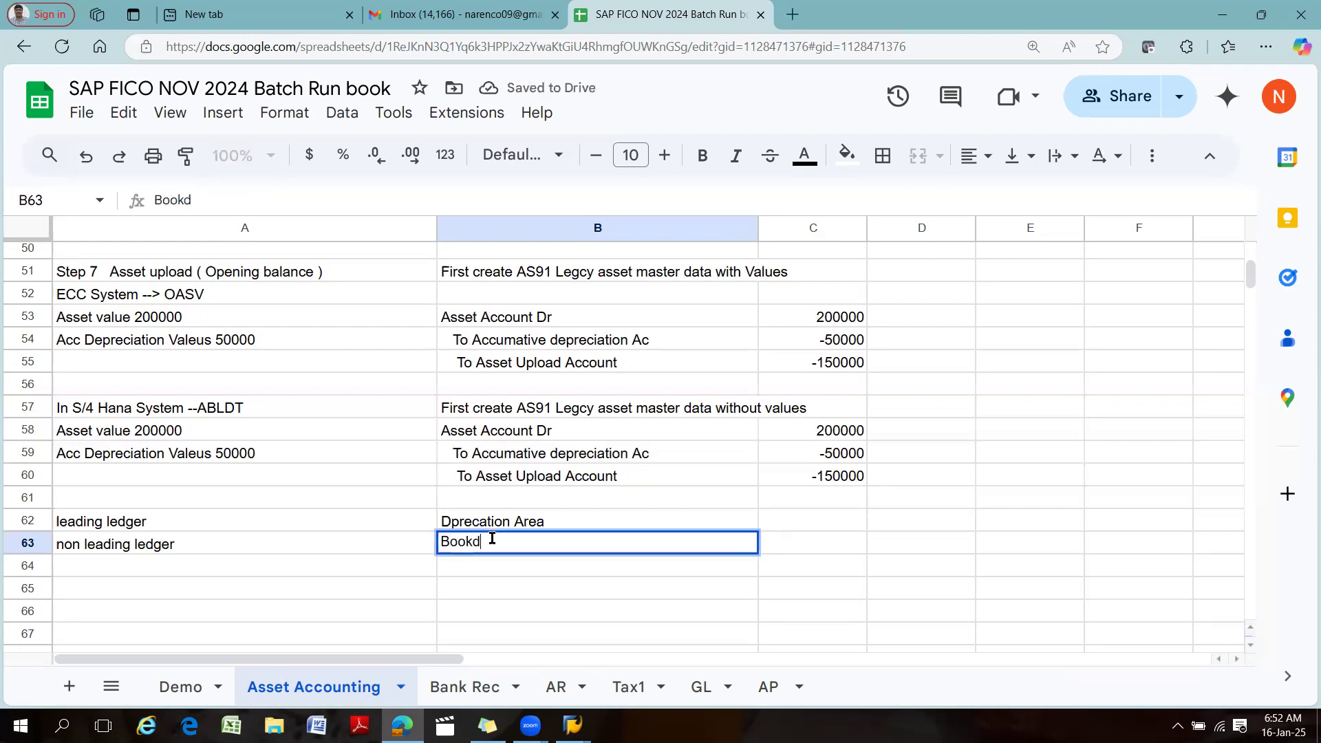
key("BackSpace")
type("Deprecation area")
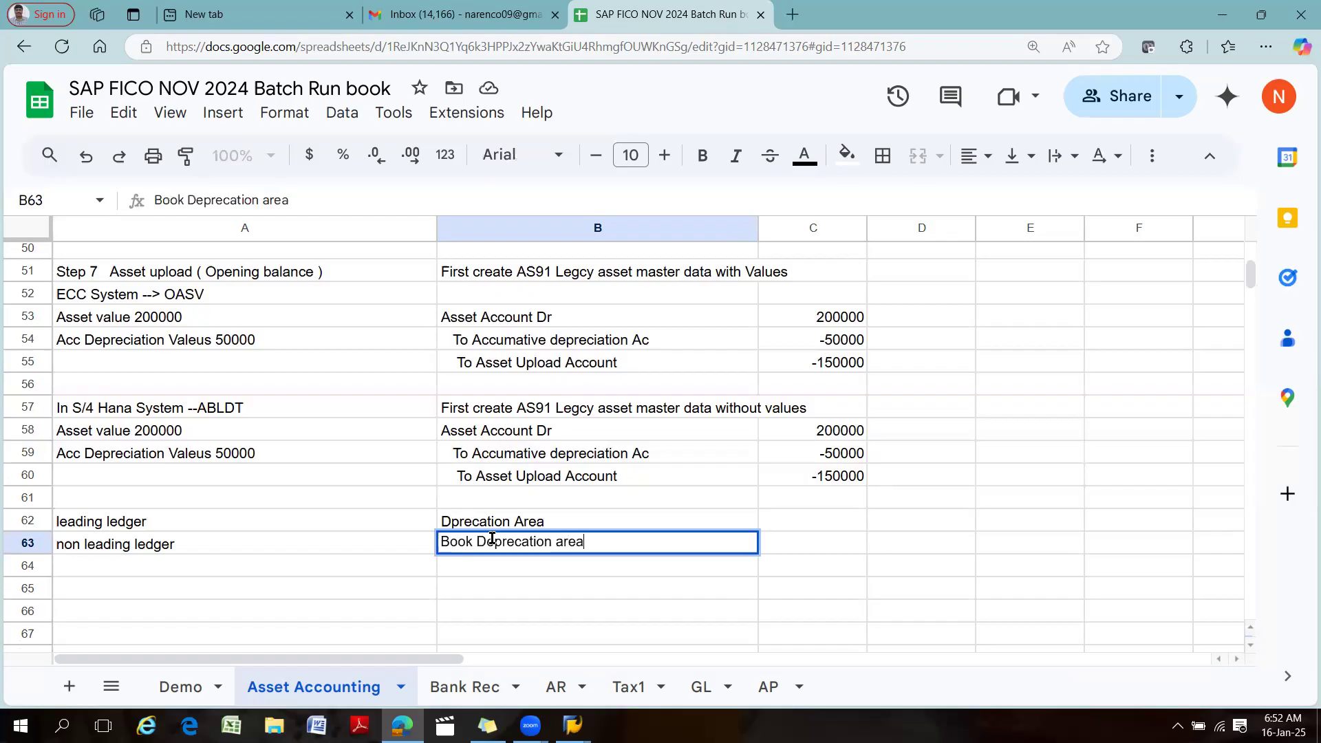
key("Return")
Enter "Tax Deprecaiation area" in B64 below the book depreciation area.
type("T")
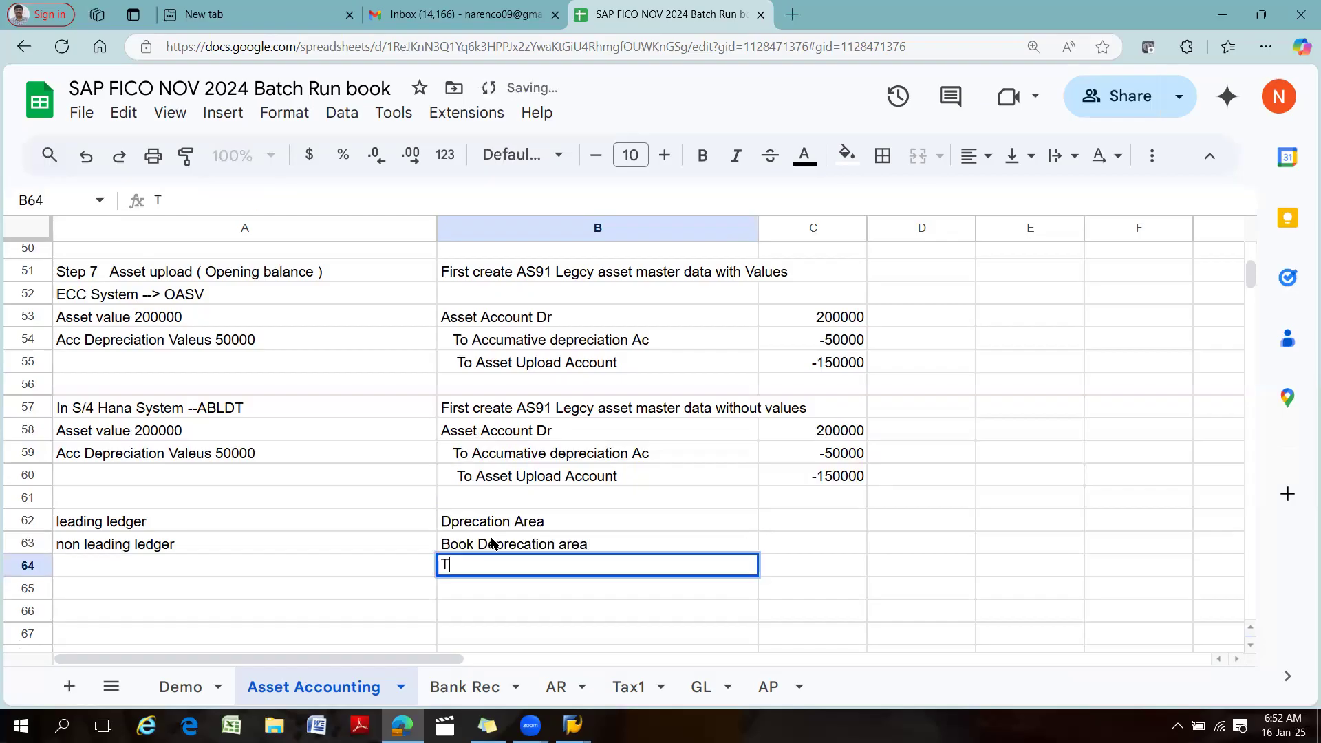
type("ax De")
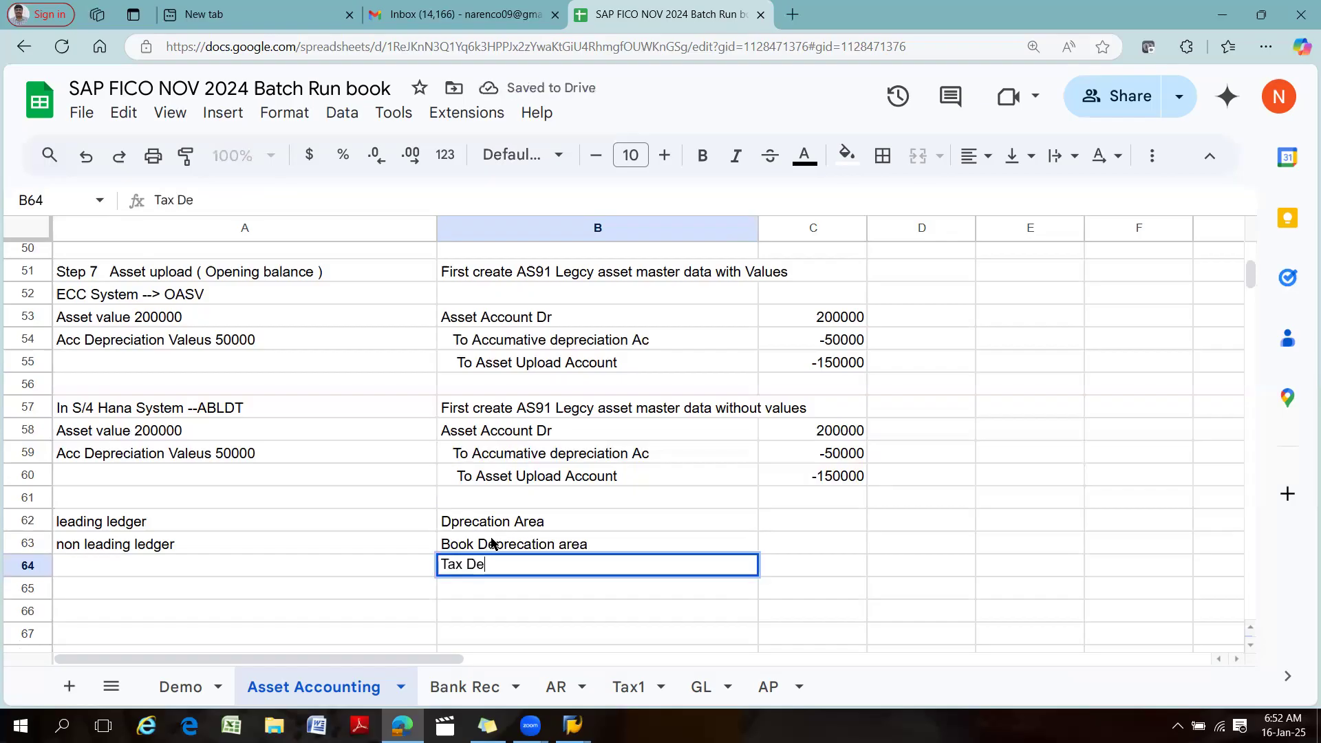
type("precaiation area")
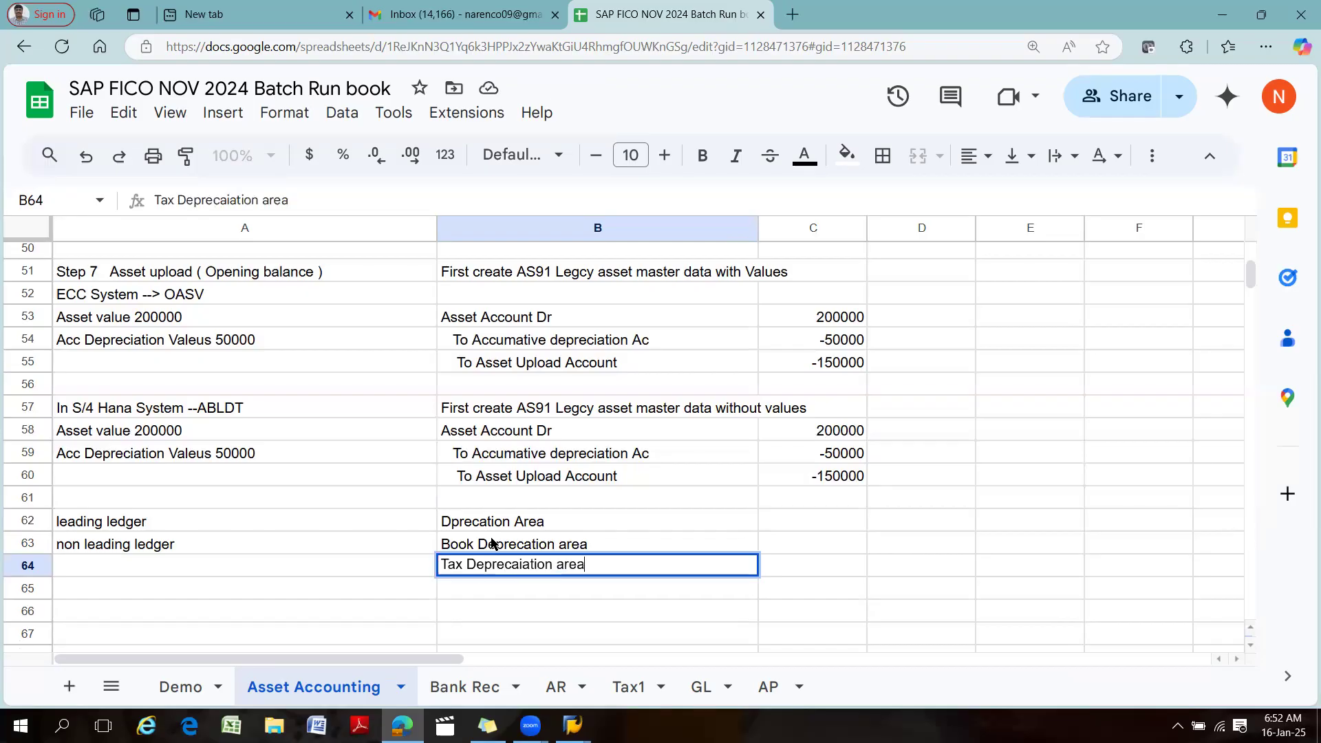
key("Return")
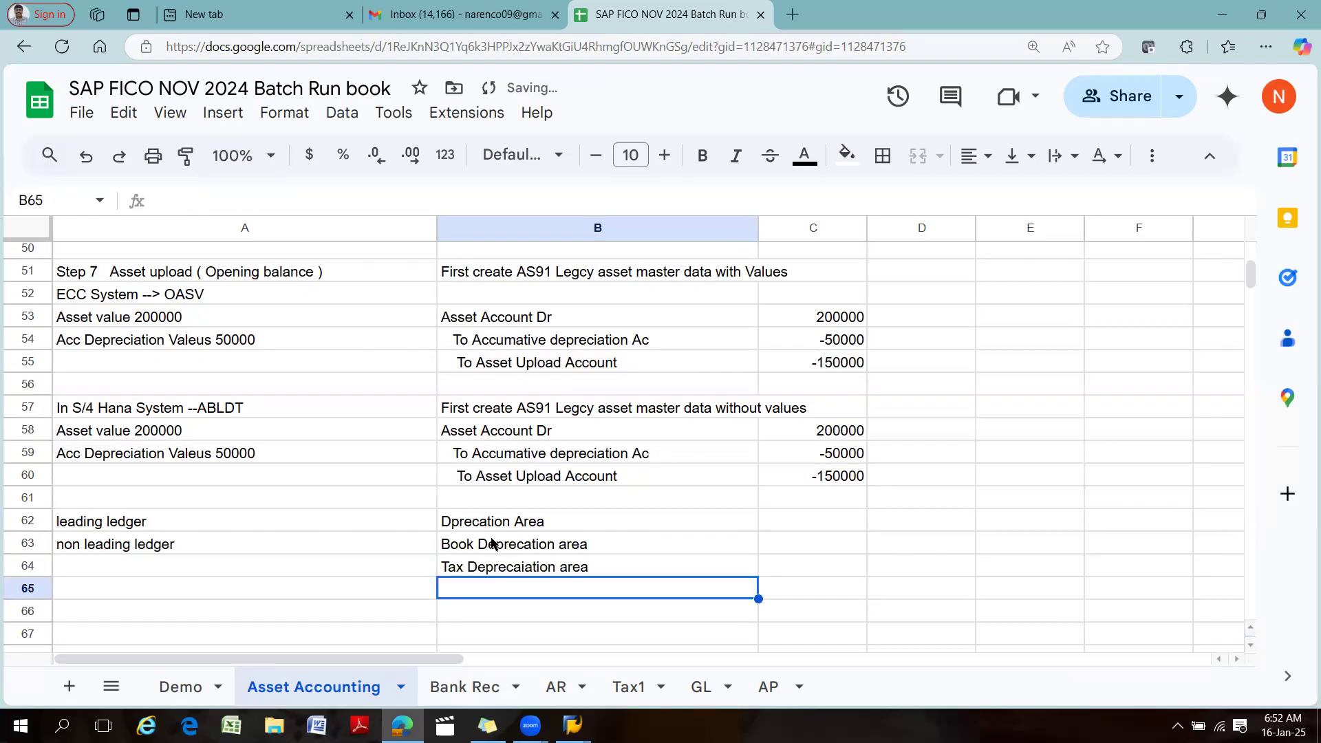
Enter "Cost Deprecation area" in B65 below the tax depreciation area.
type("Cost")
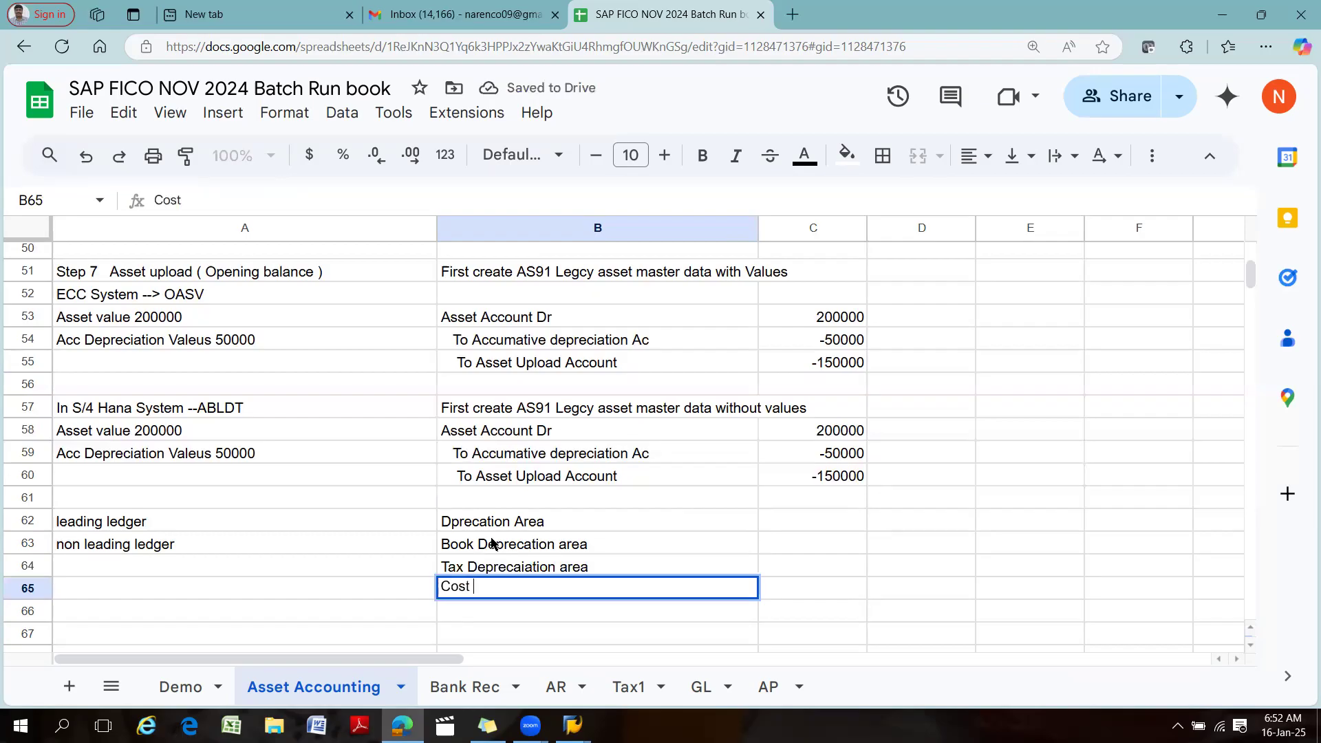
type(" D")
type("e[r")
key("BackSpace")
key("BackSpace")
type("preciatio")
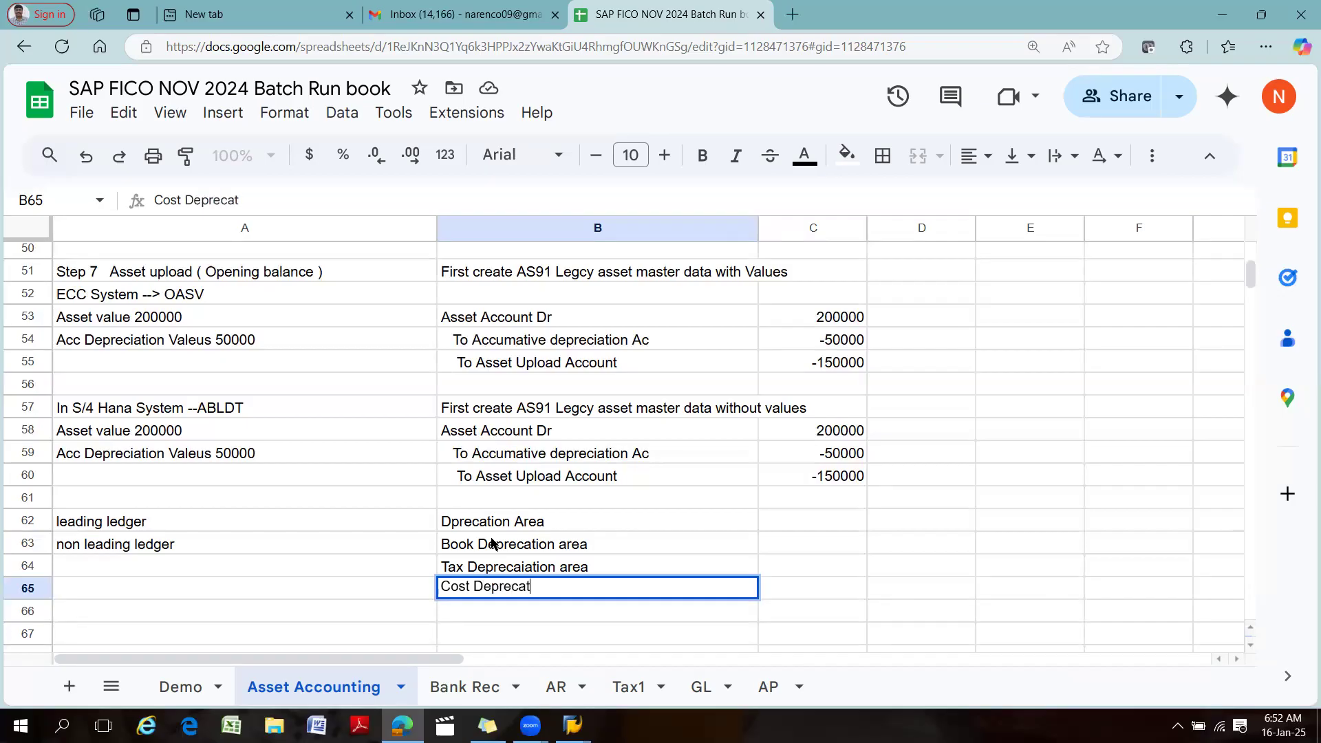
type("n area")
left_click(542, 549)
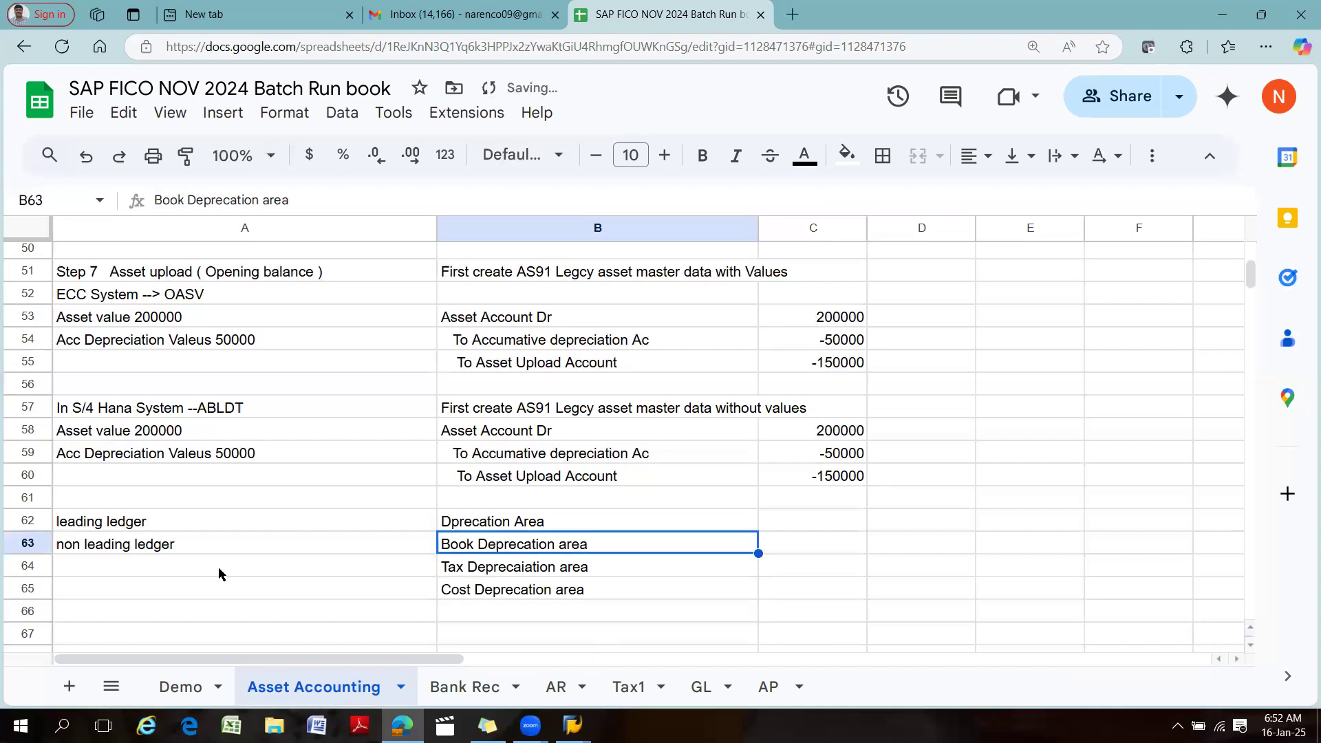
Enter the heading "Accounting principle" in C62 beside the depreciation area heading.
left_click(103, 521)
key("Right")
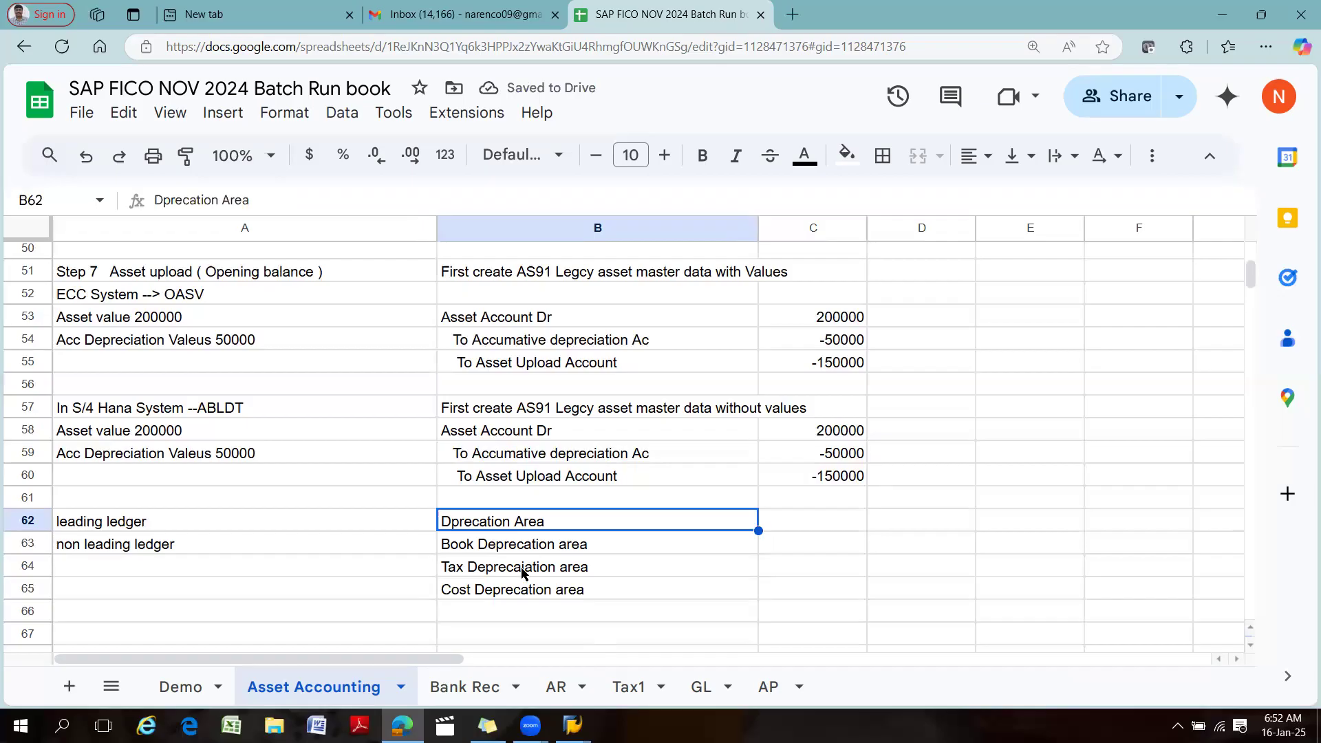
left_click(816, 521)
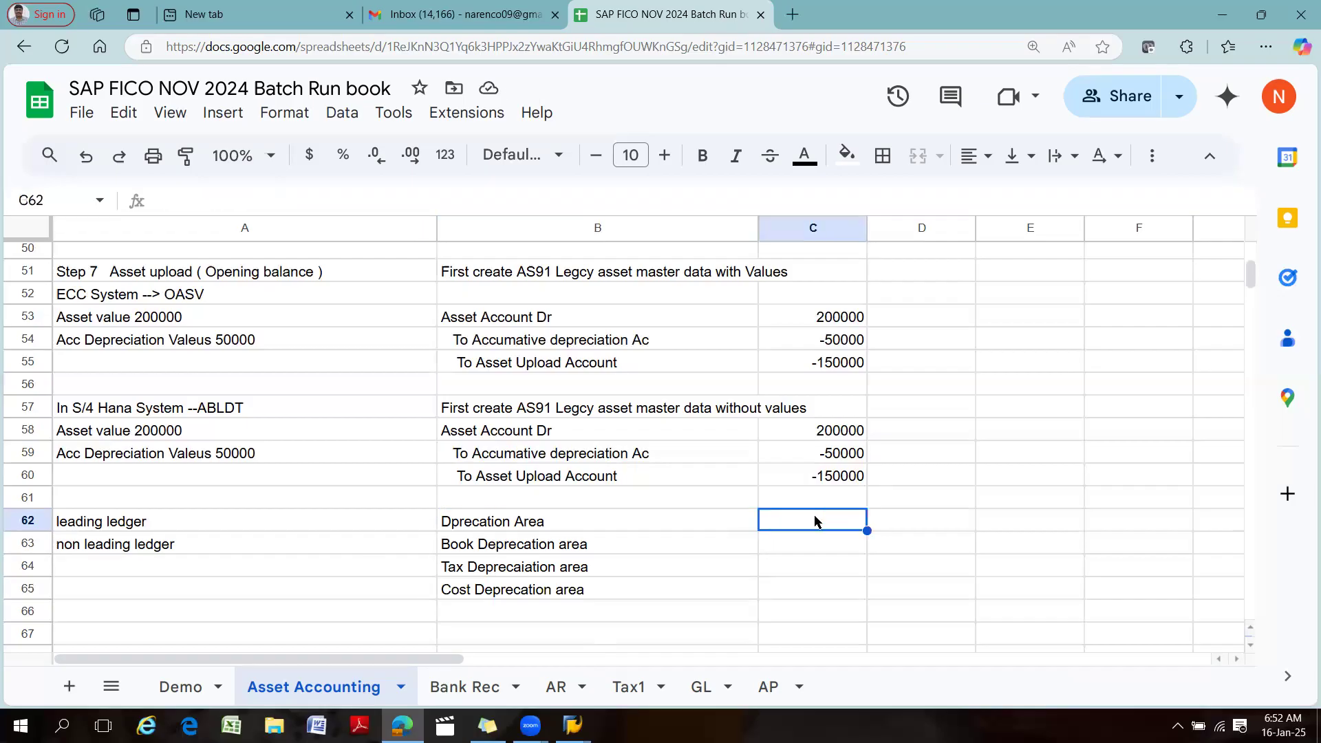
type("Accou")
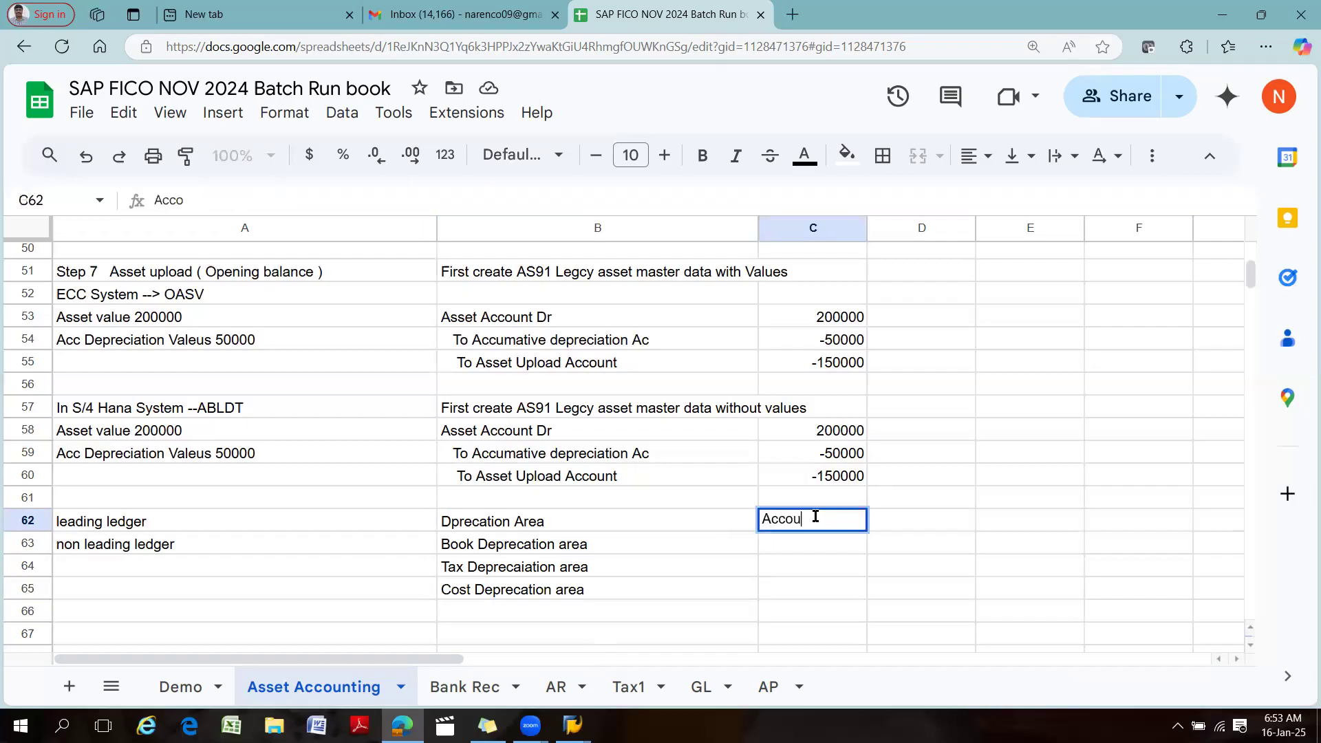
type("nting principle")
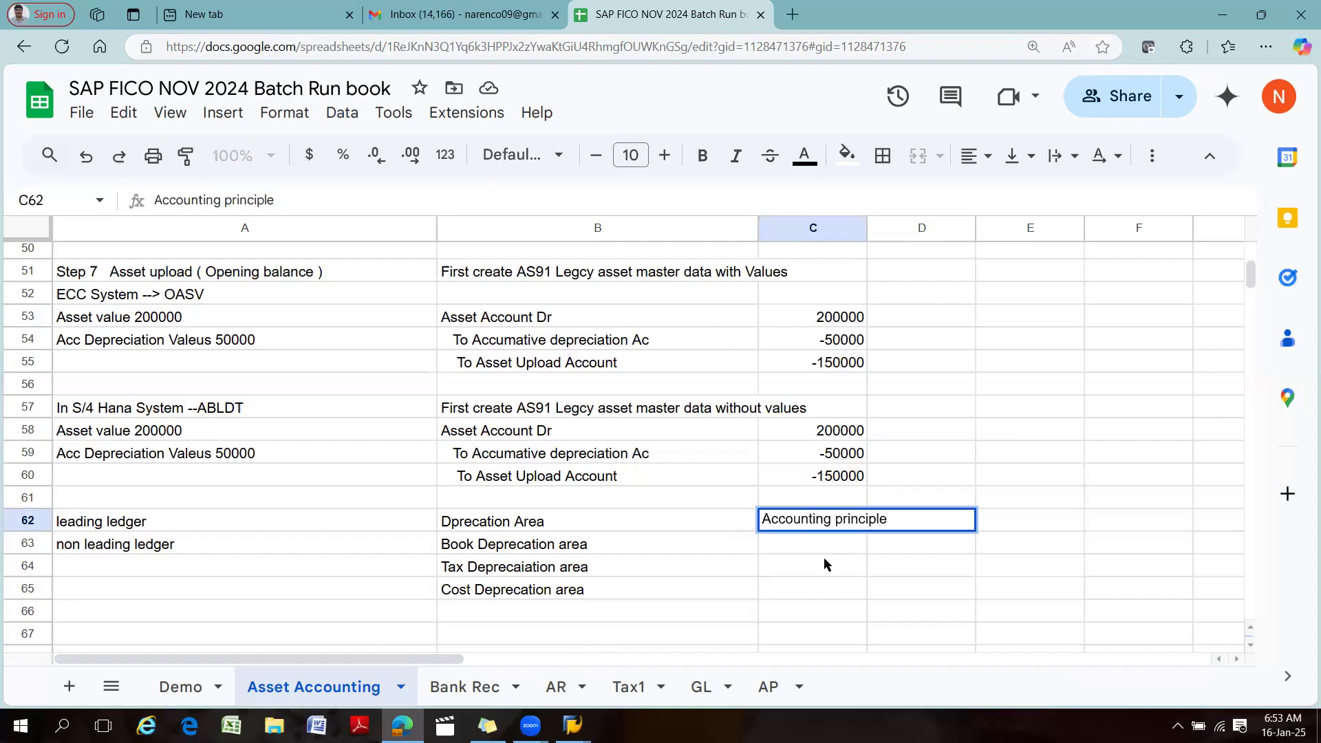
left_click(807, 584)
left_click(803, 527)
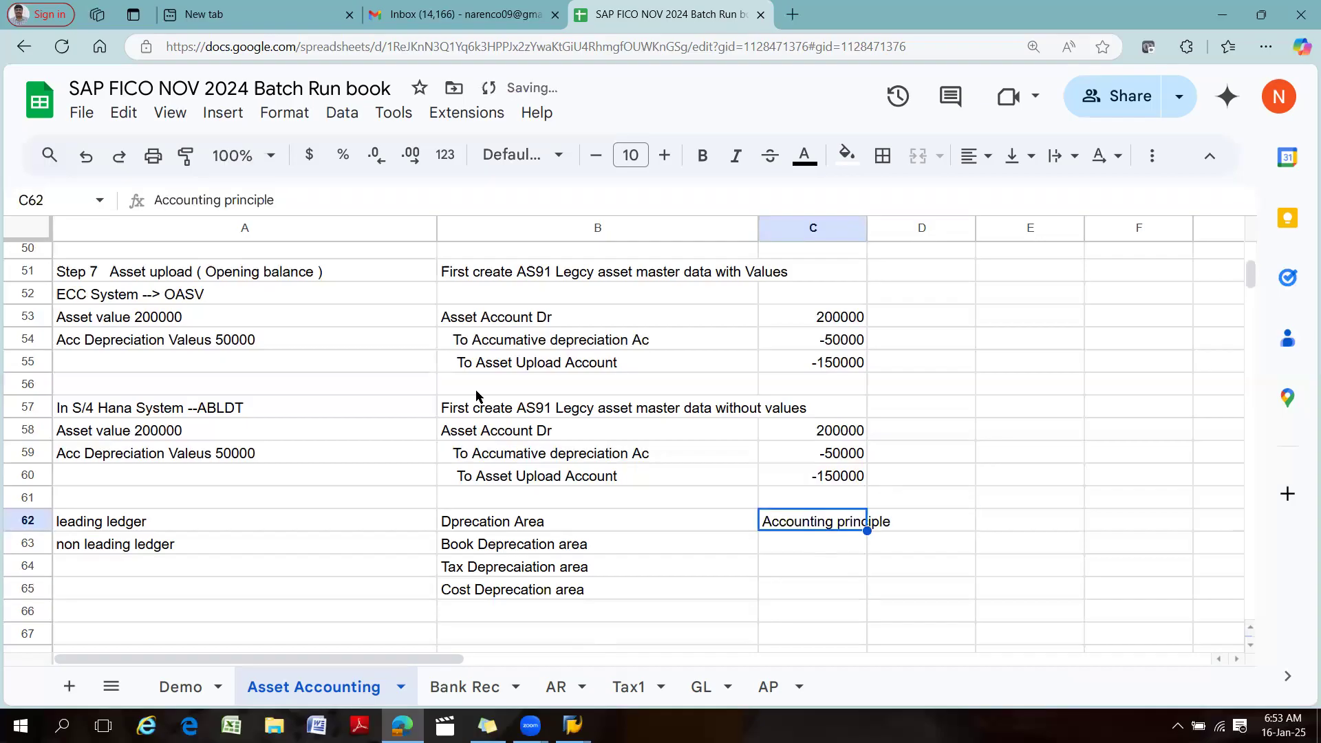
left_click(85, 523)
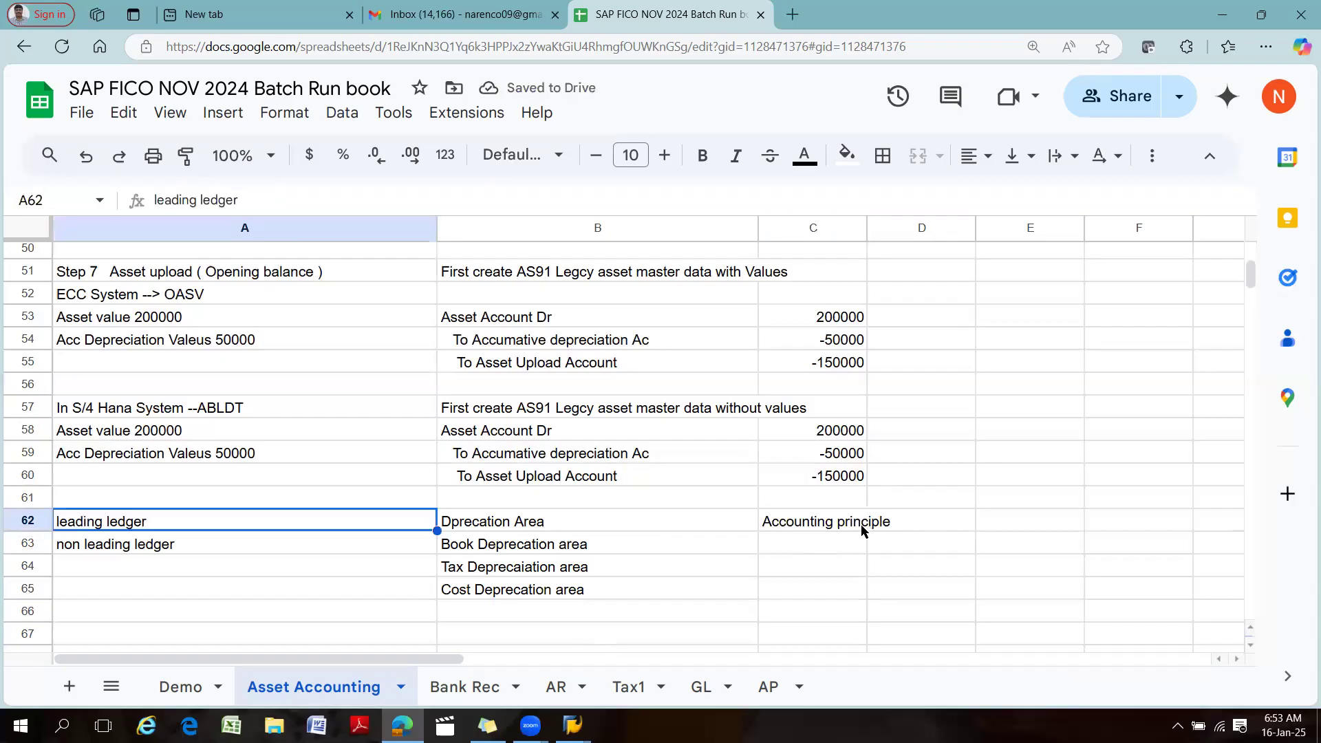
left_click(805, 523)
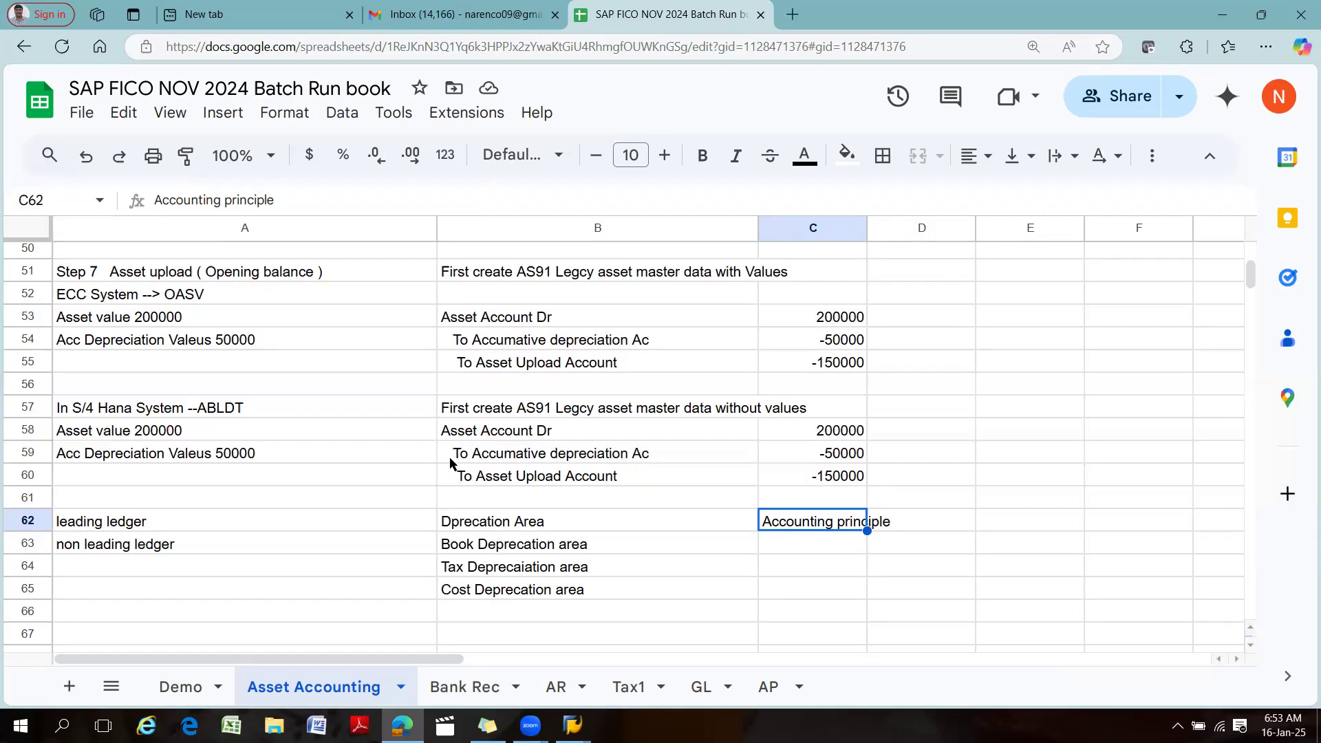
Enter the heading "Chart of Depreciation" in A66 below the ledger notes.
scroll(452, 461, "down", 2)
left_click(125, 533)
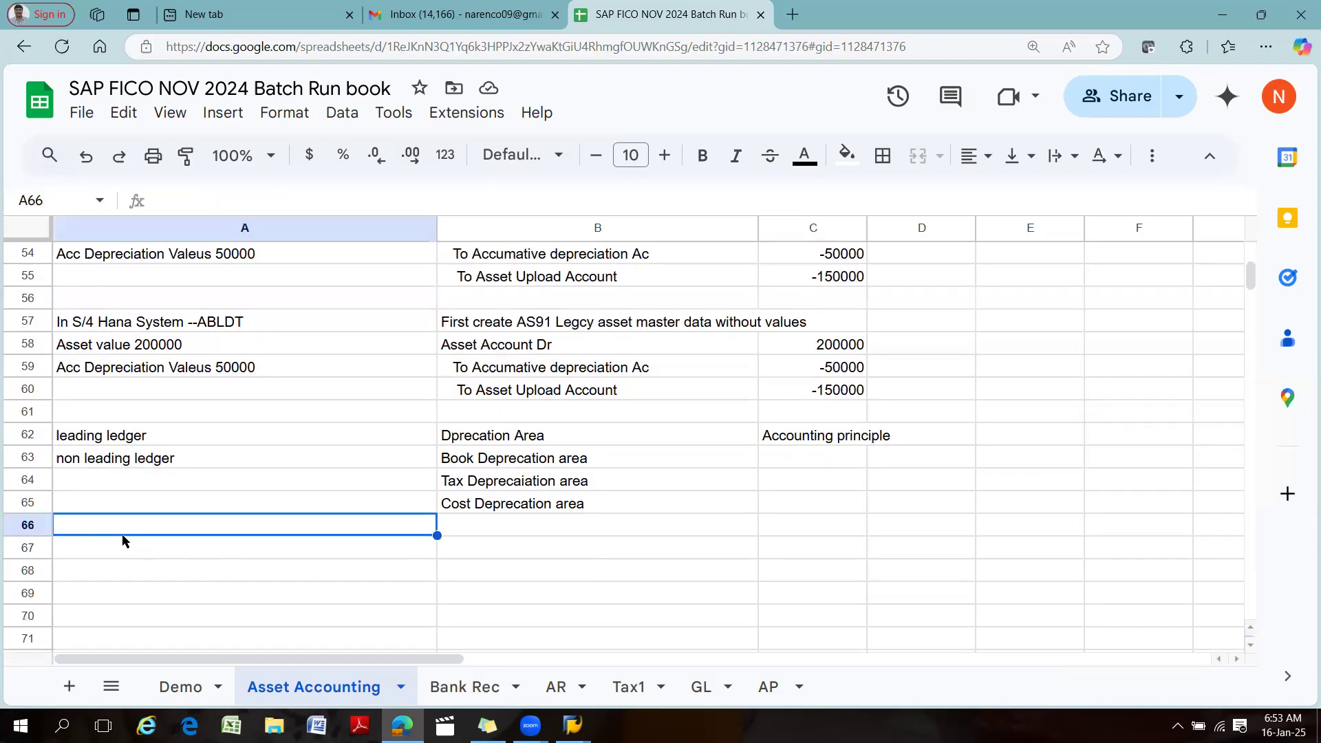
type("Chart")
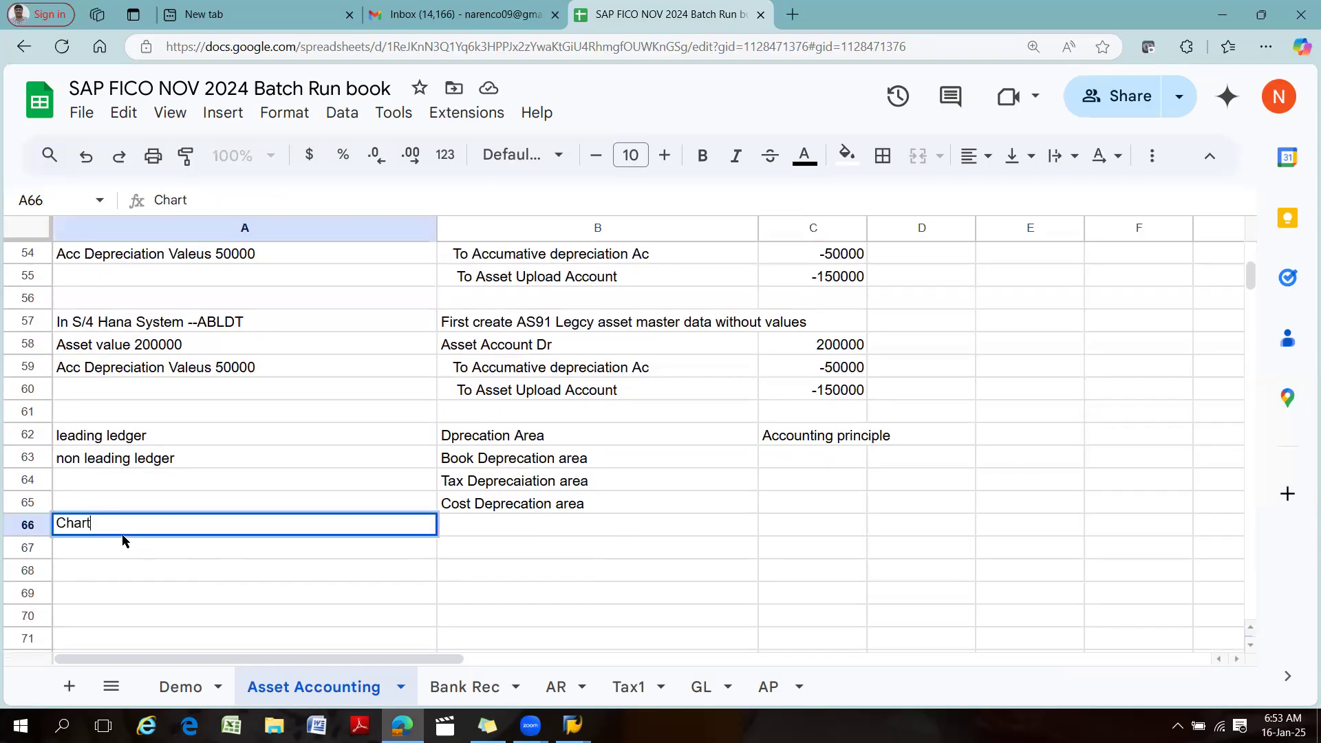
type(" of Depreciation")
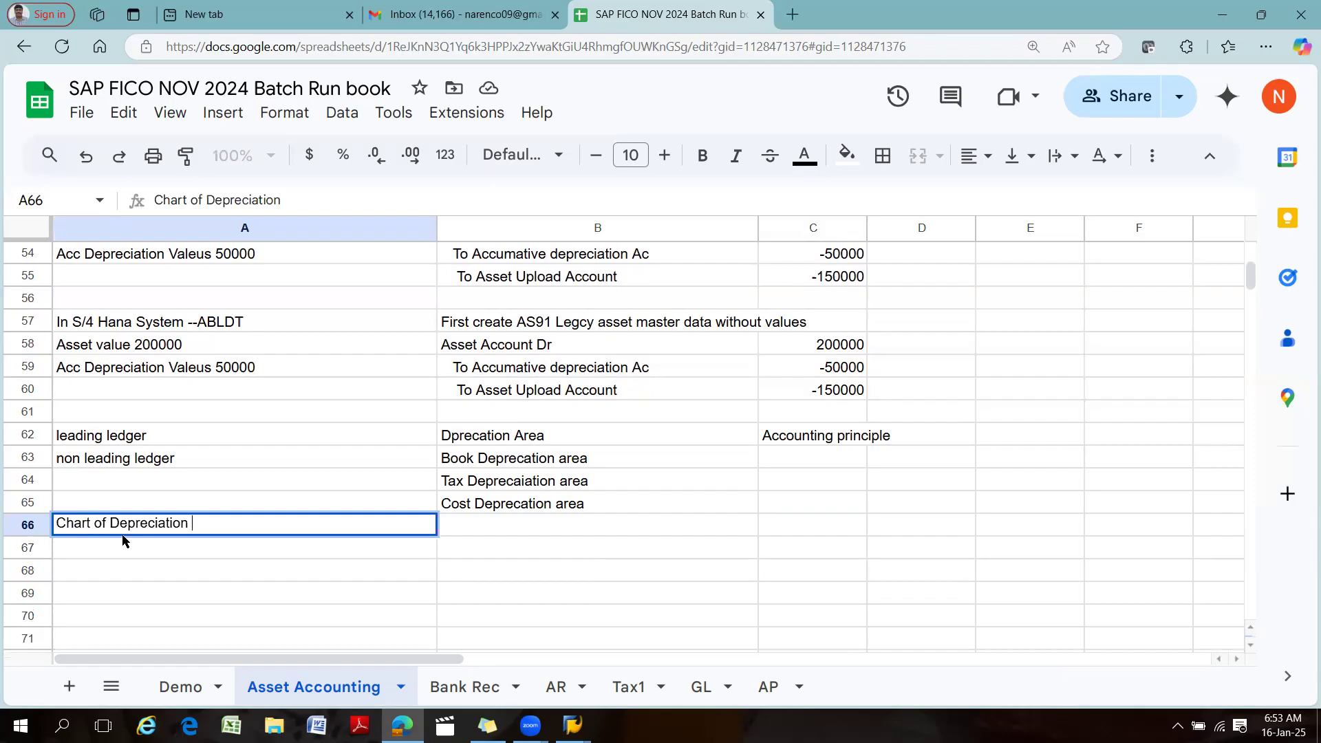
left_click_drag(523, 441, 527, 482)
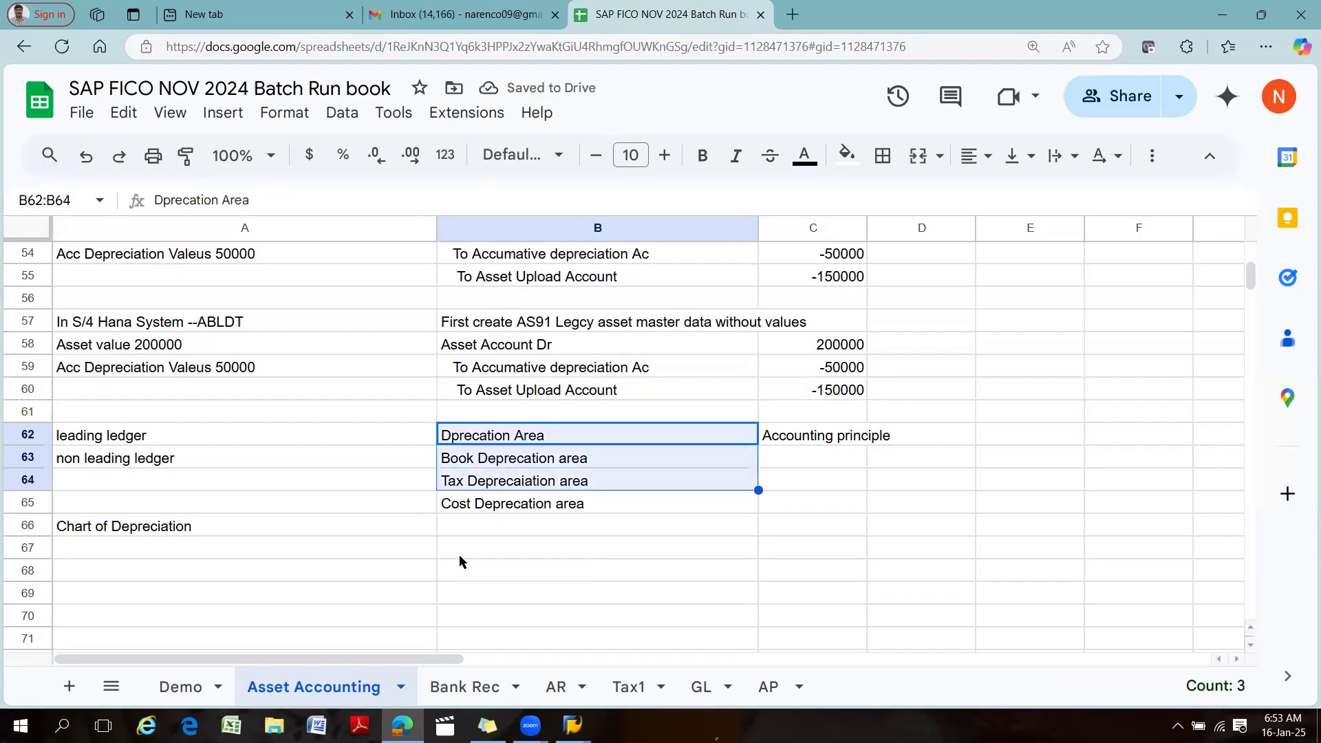
left_click(183, 530)
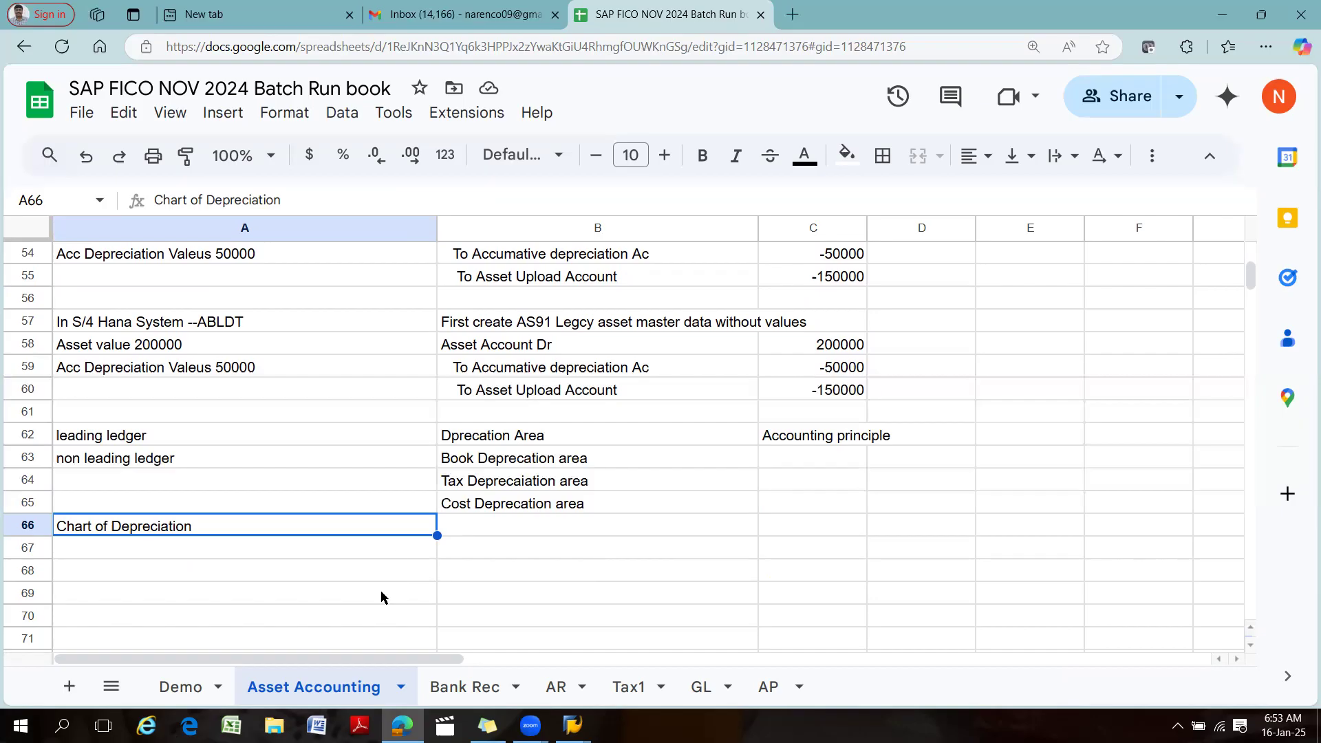
left_click(392, 550)
left_click(95, 532)
left_click(522, 436)
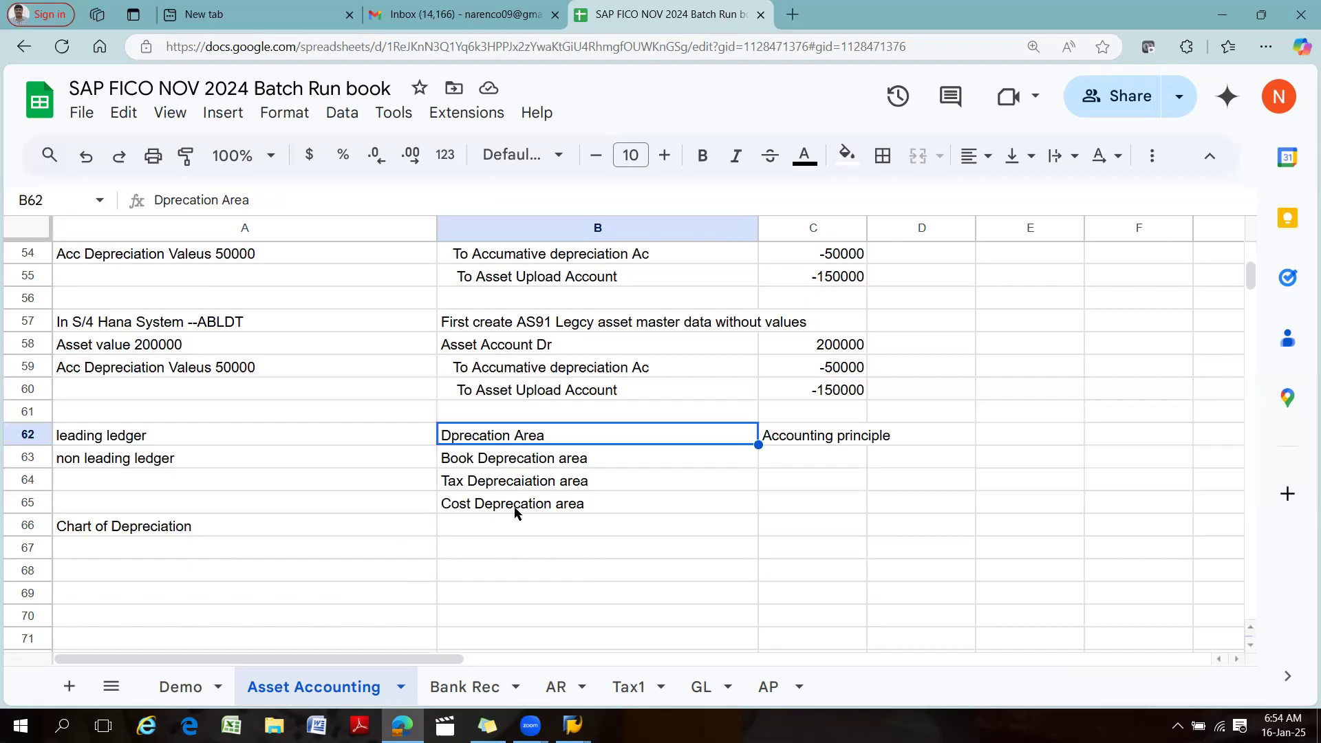
left_click(99, 527)
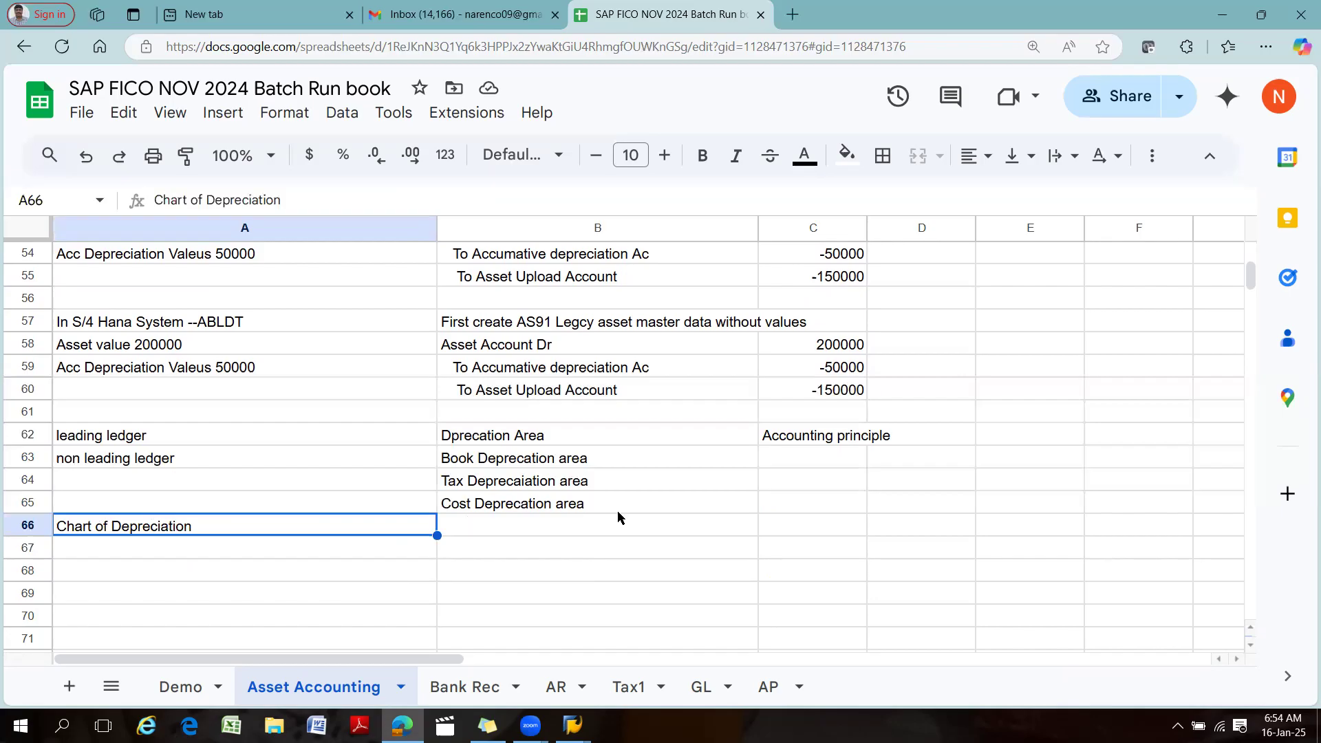
left_click(496, 265)
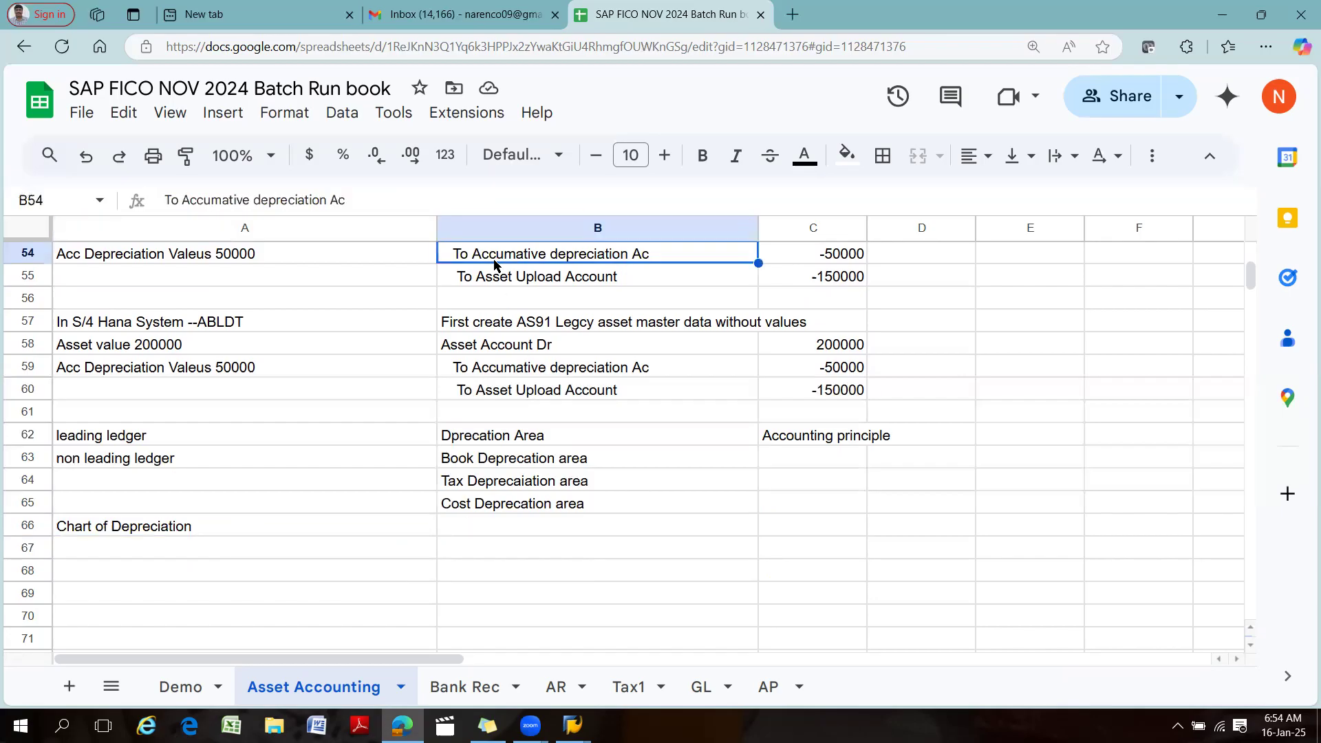
left_click(192, 529)
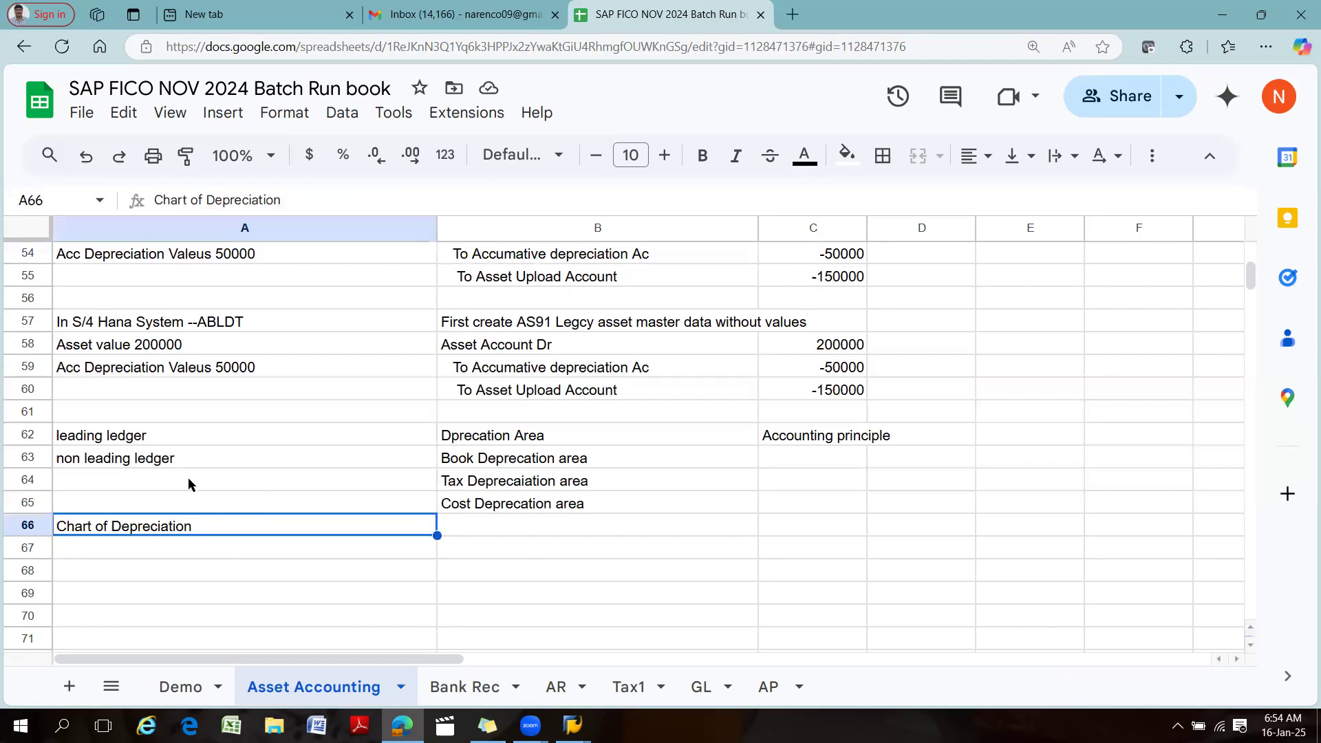
Enter "Step 1 . Copy Chart of Depreciation" in A67 under the Chart of Depreciation heading.
left_click(102, 554)
type("Step")
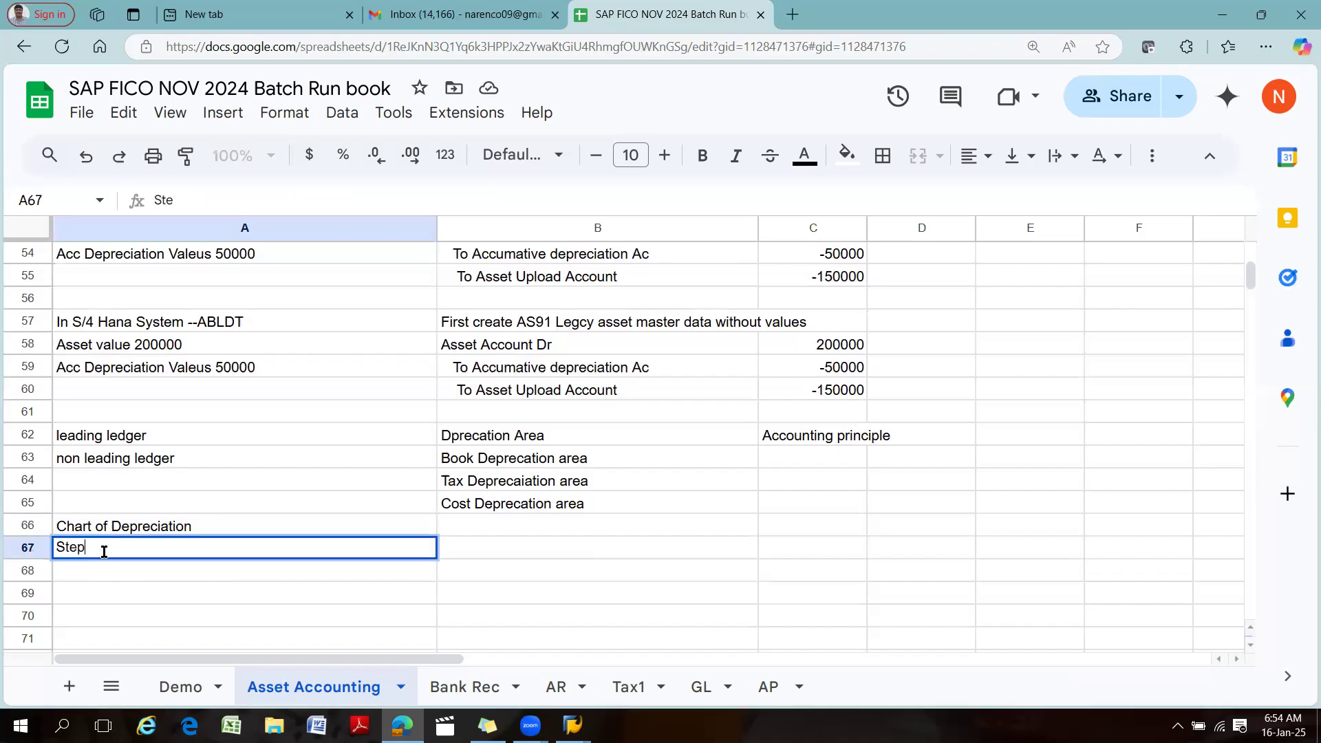
type(" 1 . Copy Chart of Depreicati")
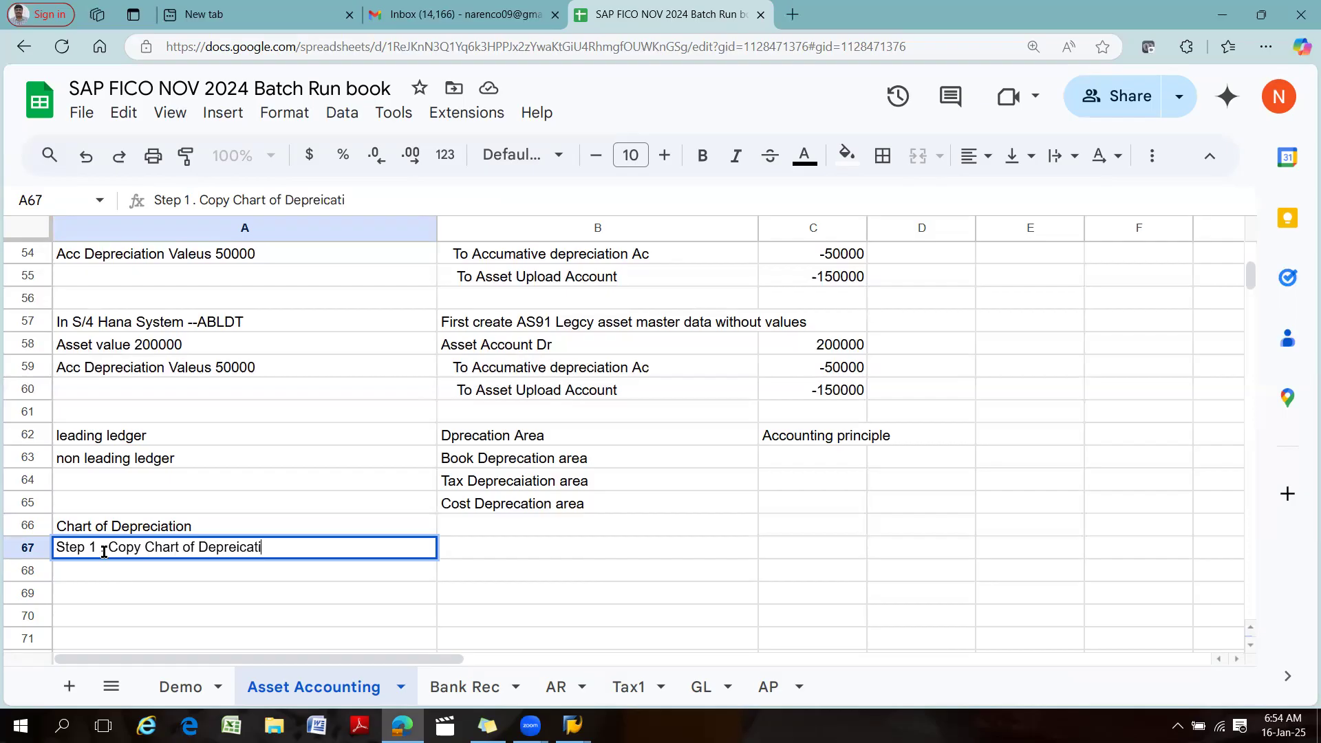
key("BackSpace")
key("BackSpace")
key("BackSpace")
key("BackSpace")
key("BackSpace")
type("eciation")
left_click(502, 558)
left_click(158, 547)
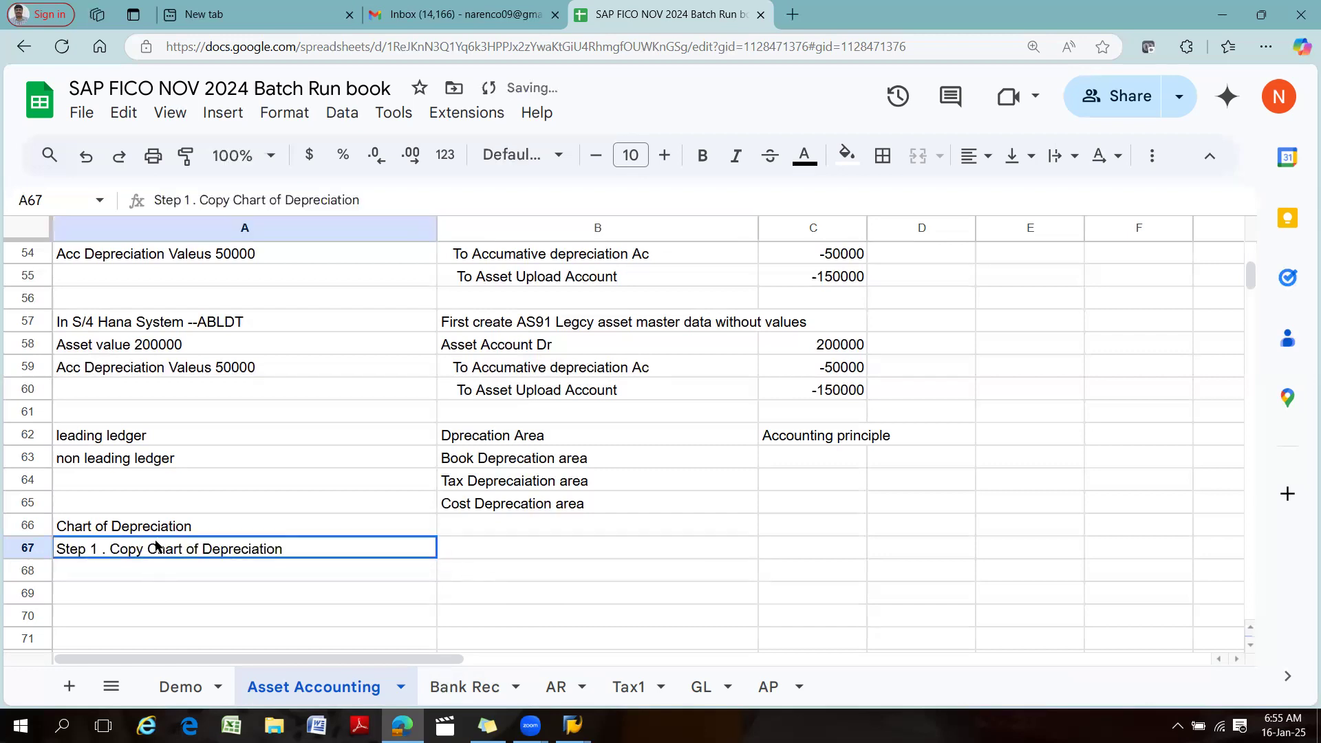
left_click(494, 547)
left_click(245, 548)
left_click(243, 509)
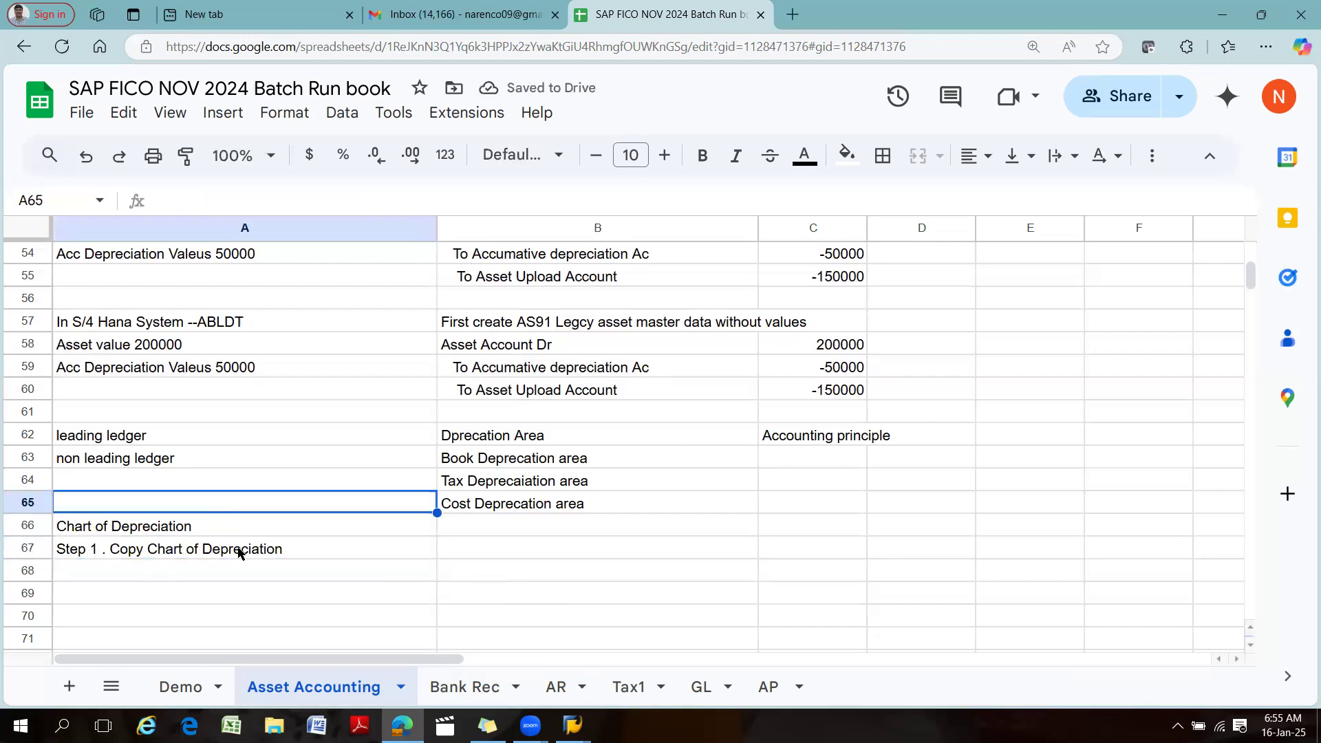
left_click(241, 553)
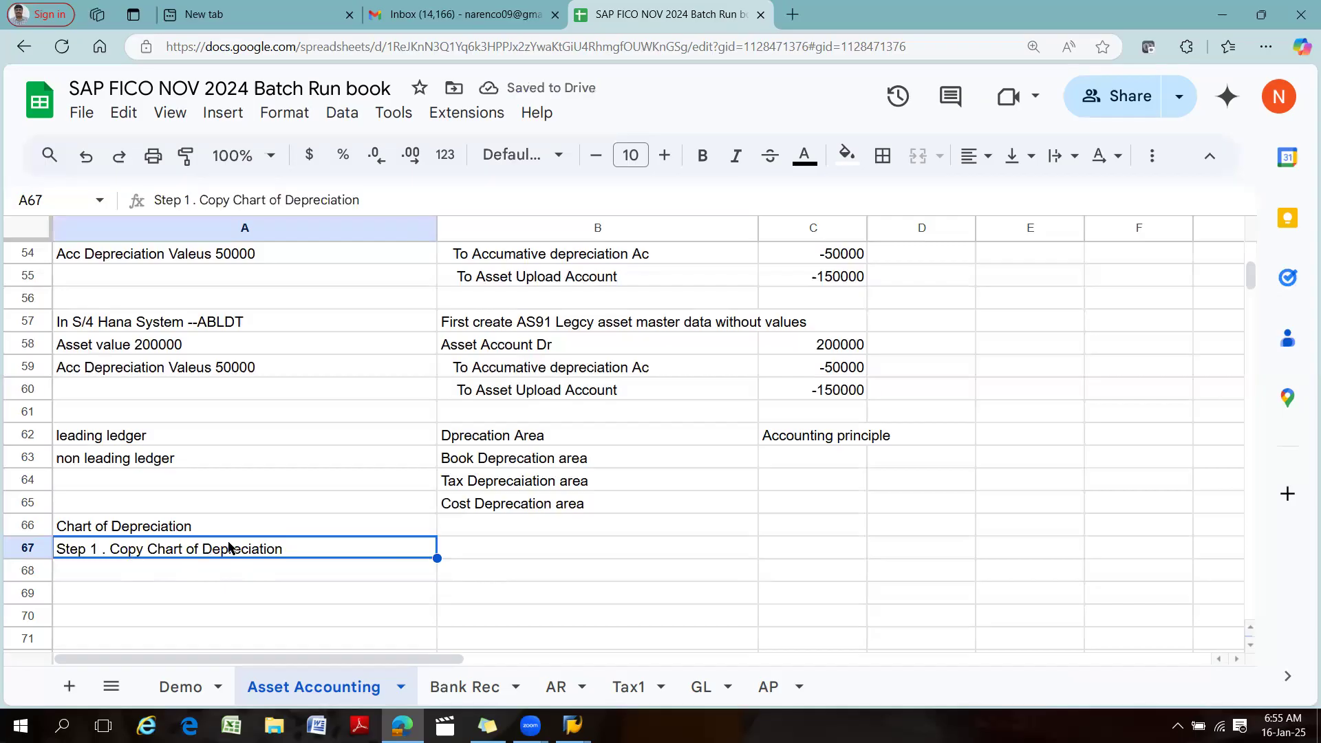
Enter "Step 2 Deprecation area aginst assign Accounting princile --Ledger" in A68 below the Step 1 note.
left_click(143, 579)
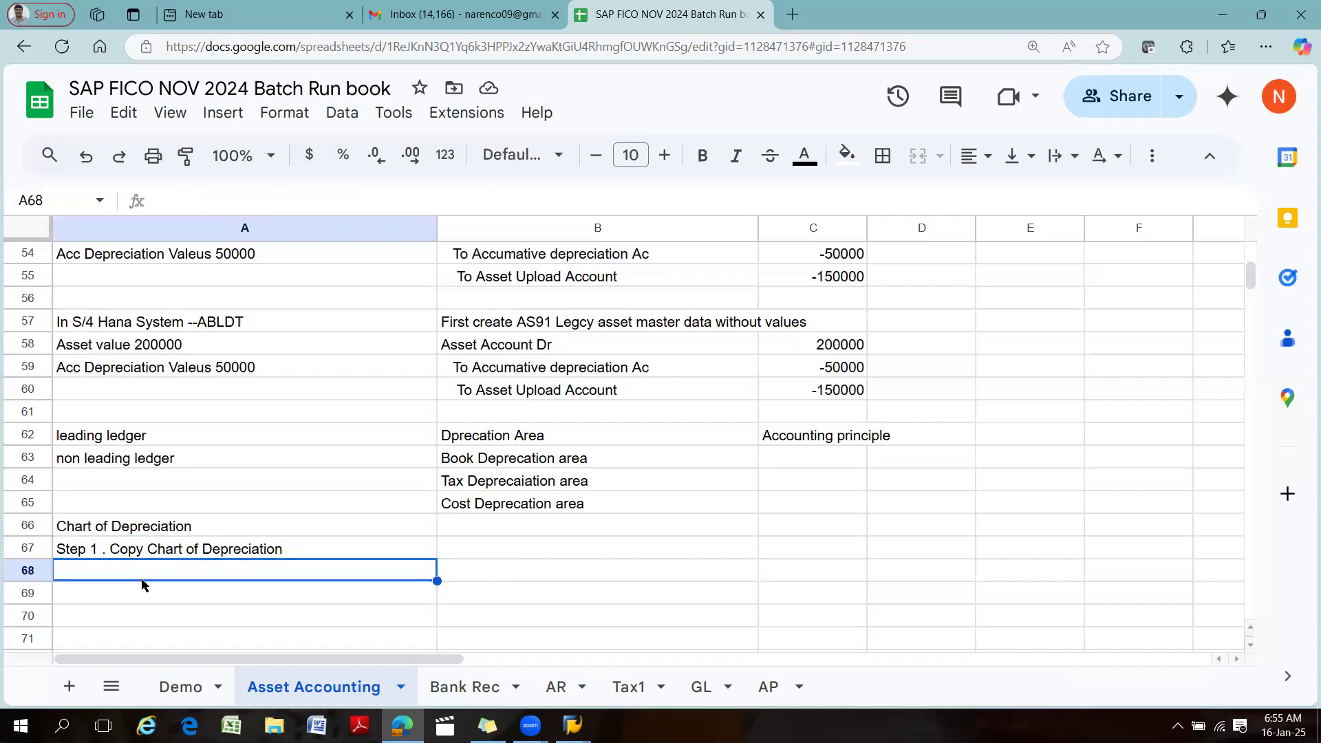
type("Step ")
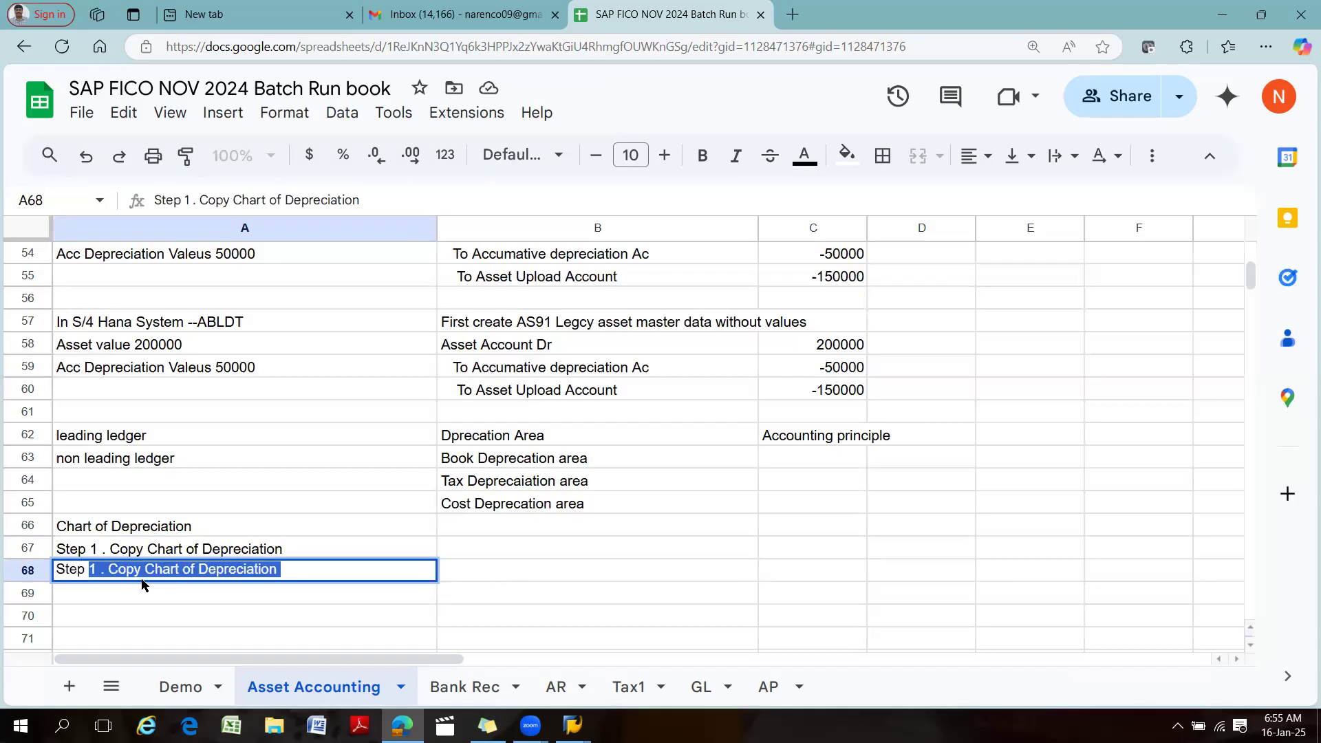
type("2")
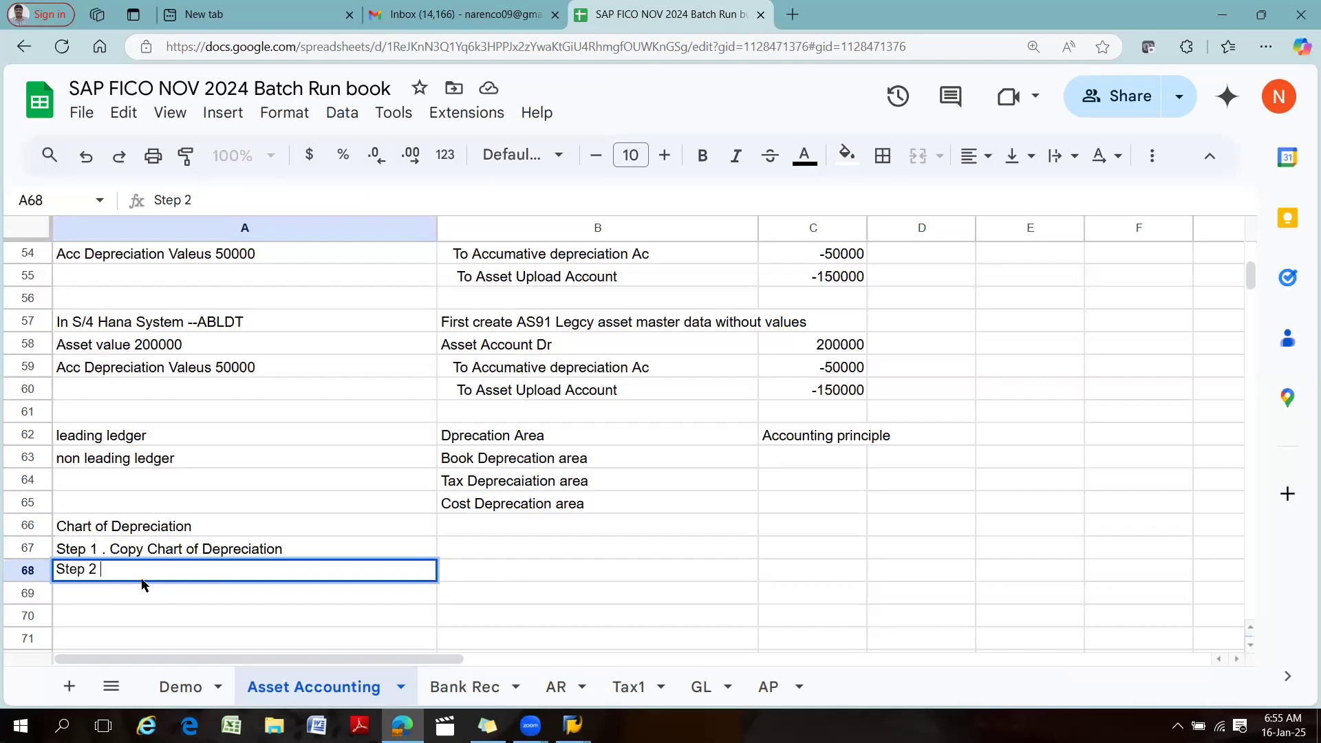
type("Deprecation a")
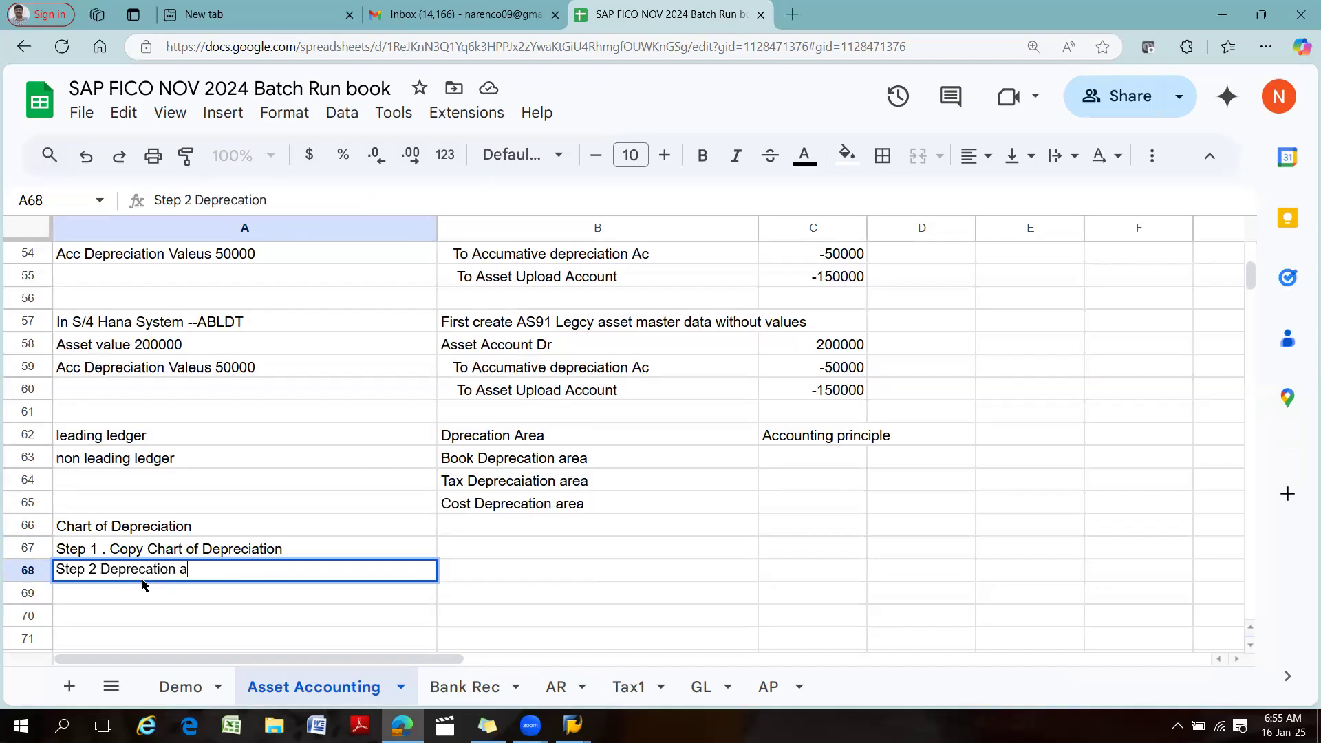
type("rea aginst assign Accounting princi")
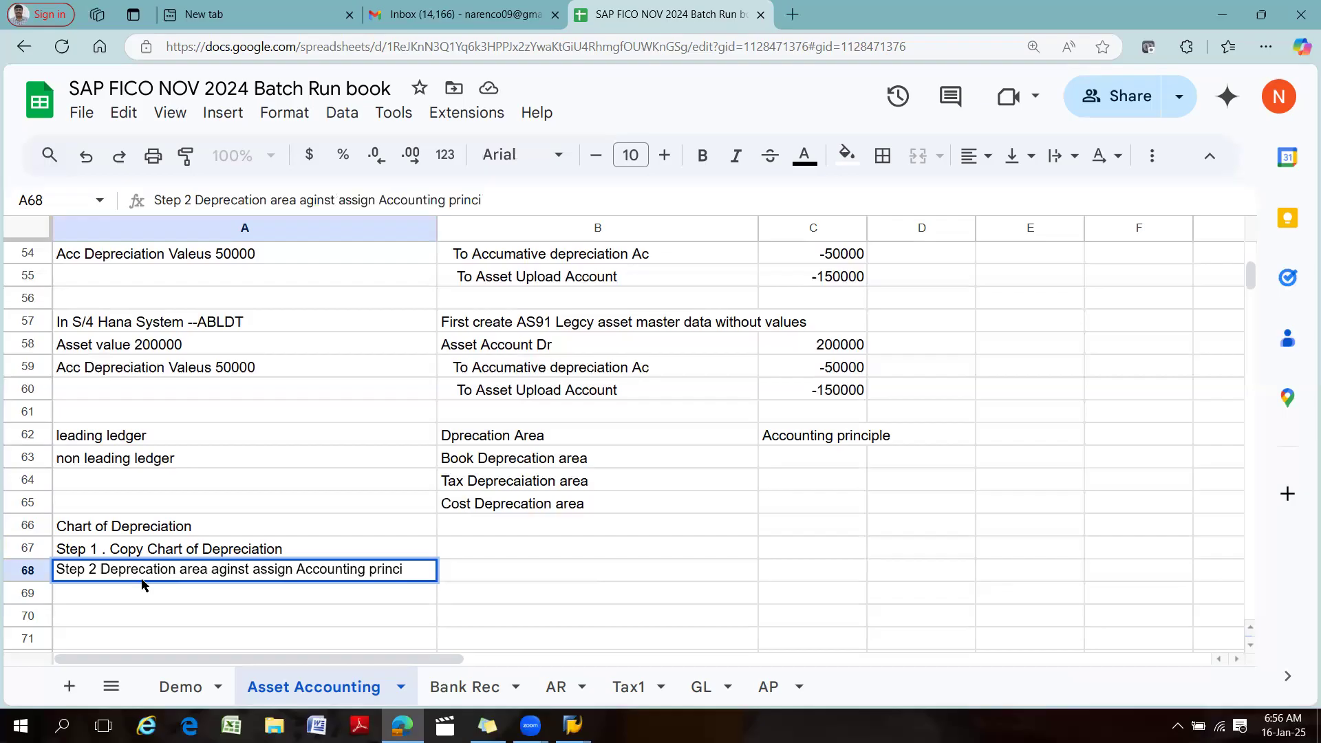
type("ple --Ledger")
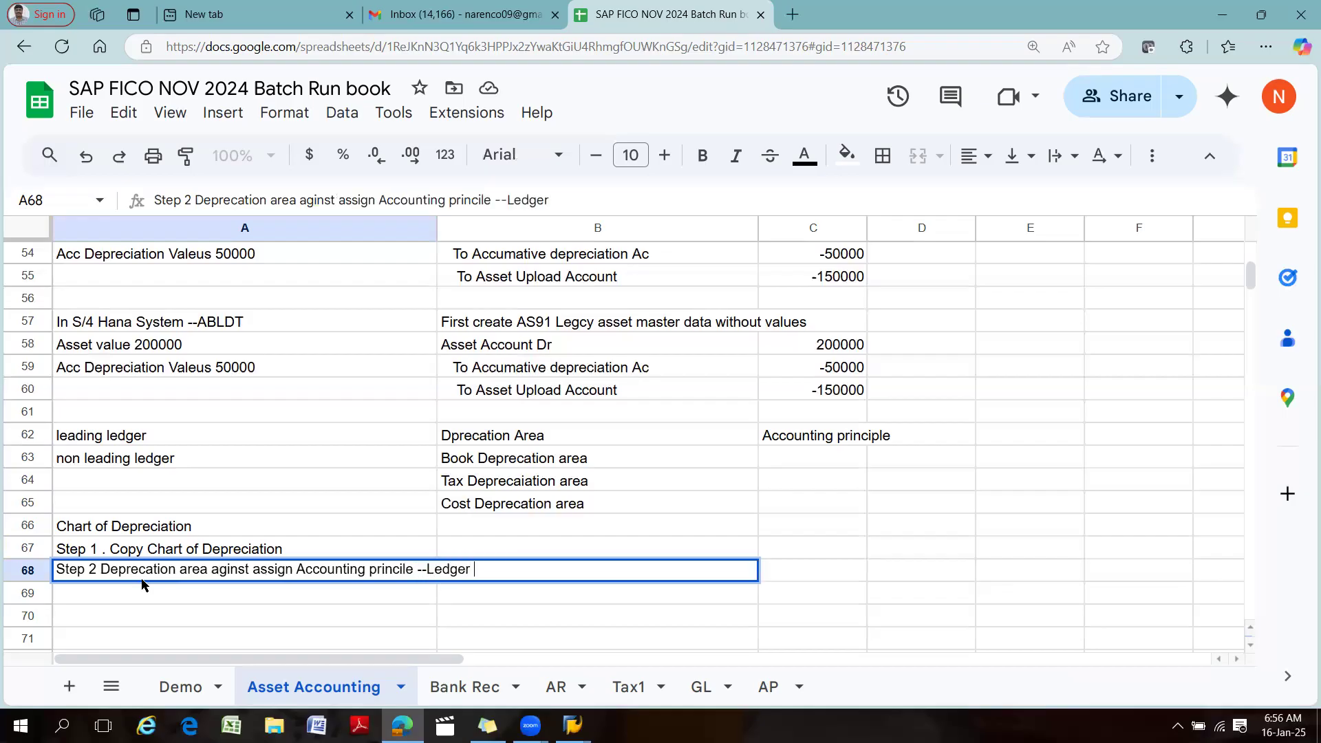
left_click(185, 637)
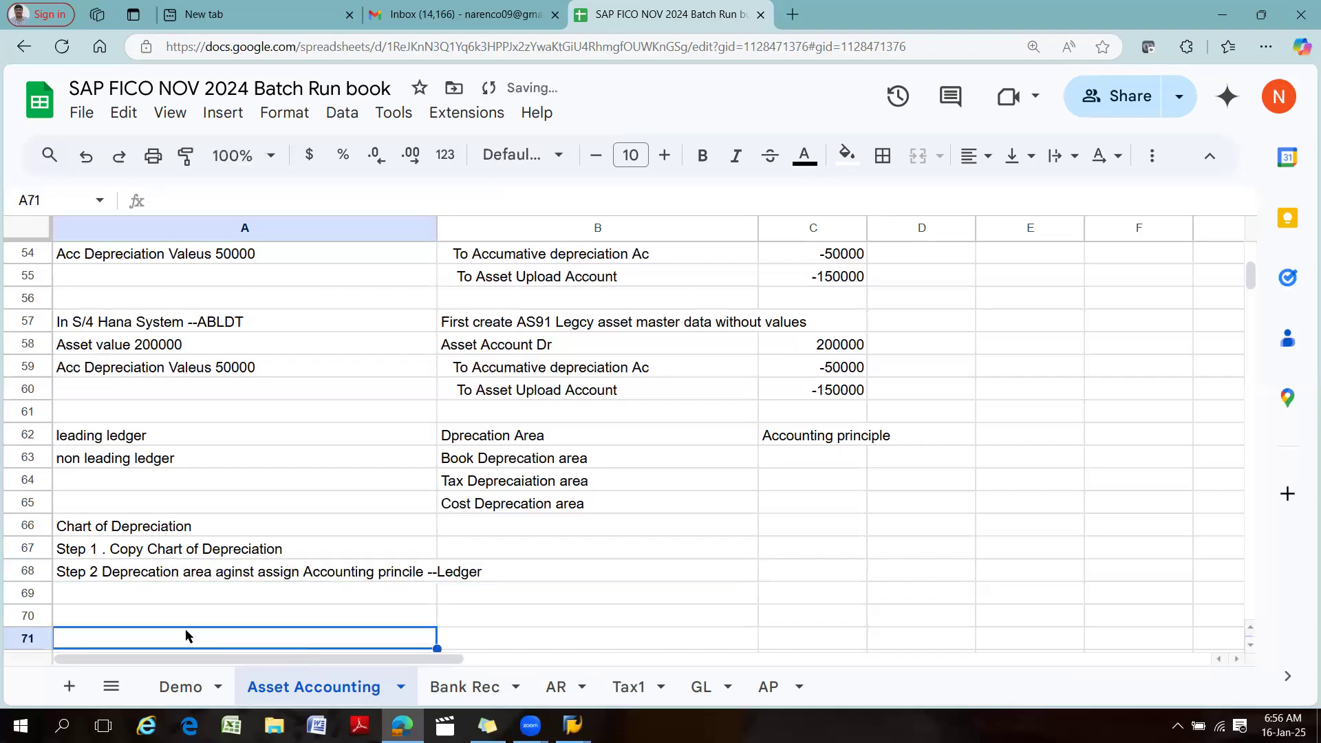
Enter "Step 3 -- Assign chart of Depreciation to Company code ;" in A69 below the Step 2 note.
left_click(105, 588)
type("Step 3 ")
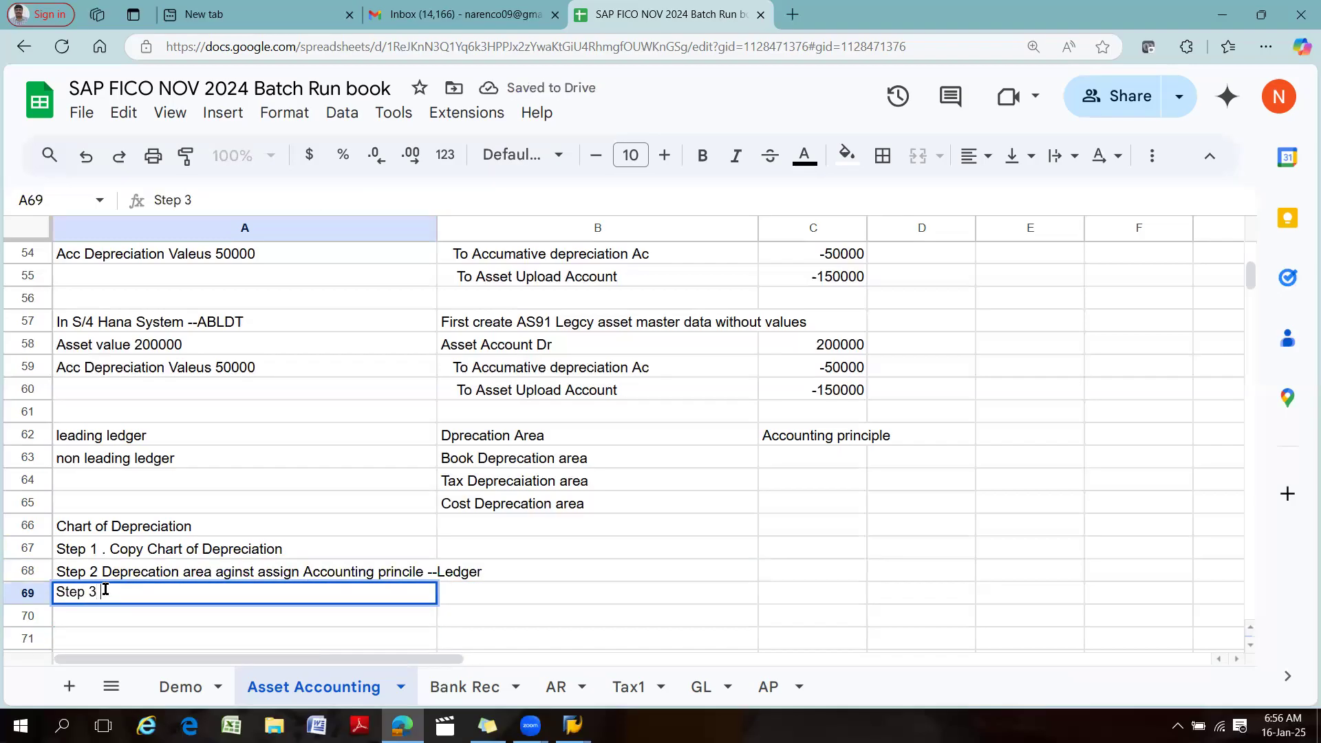
type("-- Assign char")
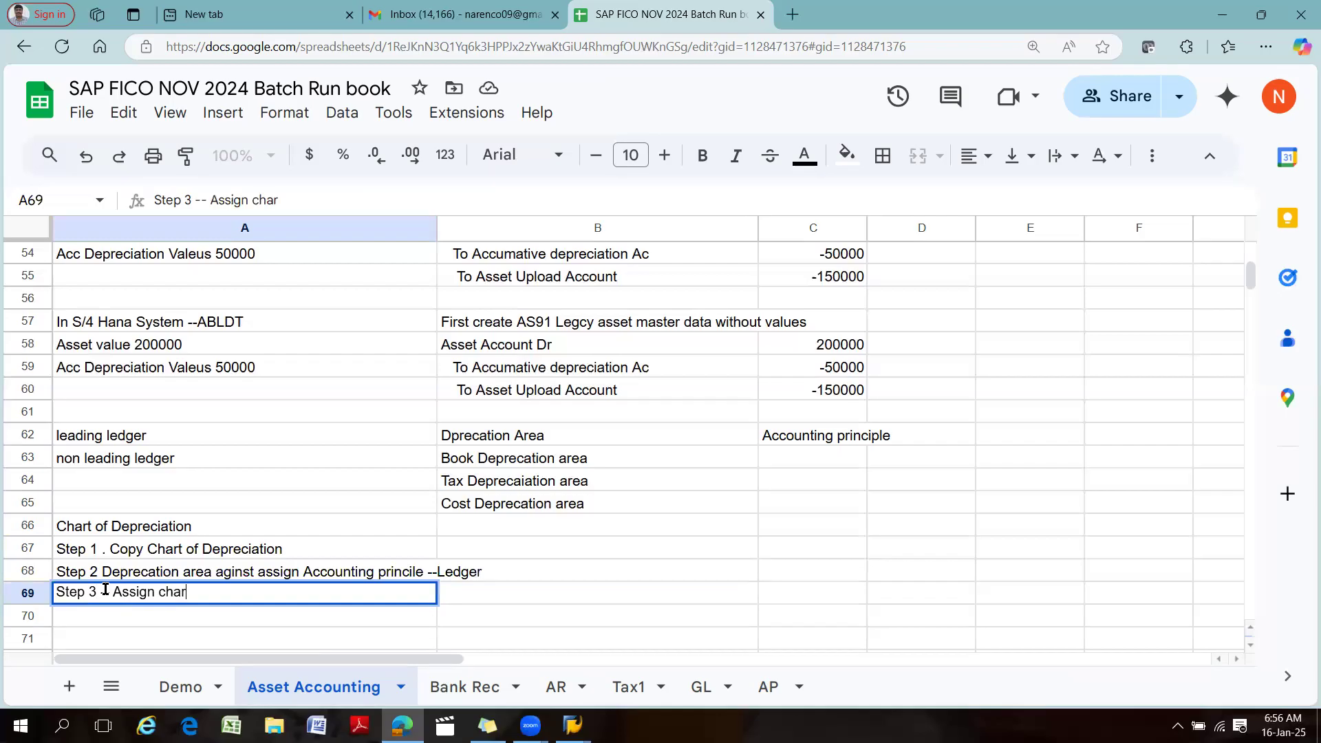
type("t of Depreca")
key("BackSpace")
type("iation ")
type("to Ass")
key("BackSpace")
key("BackSpace")
key("BackSpace")
type("Company code ")
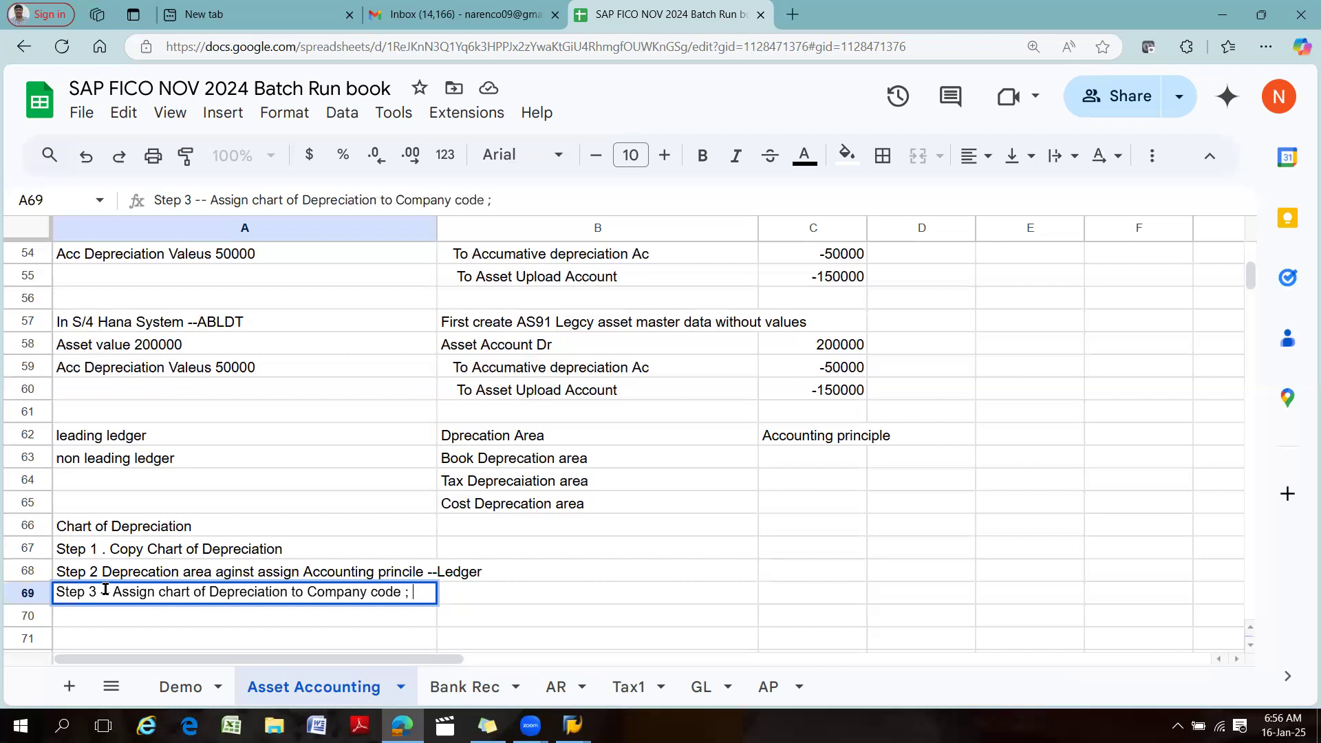
type(";")
left_click(497, 599)
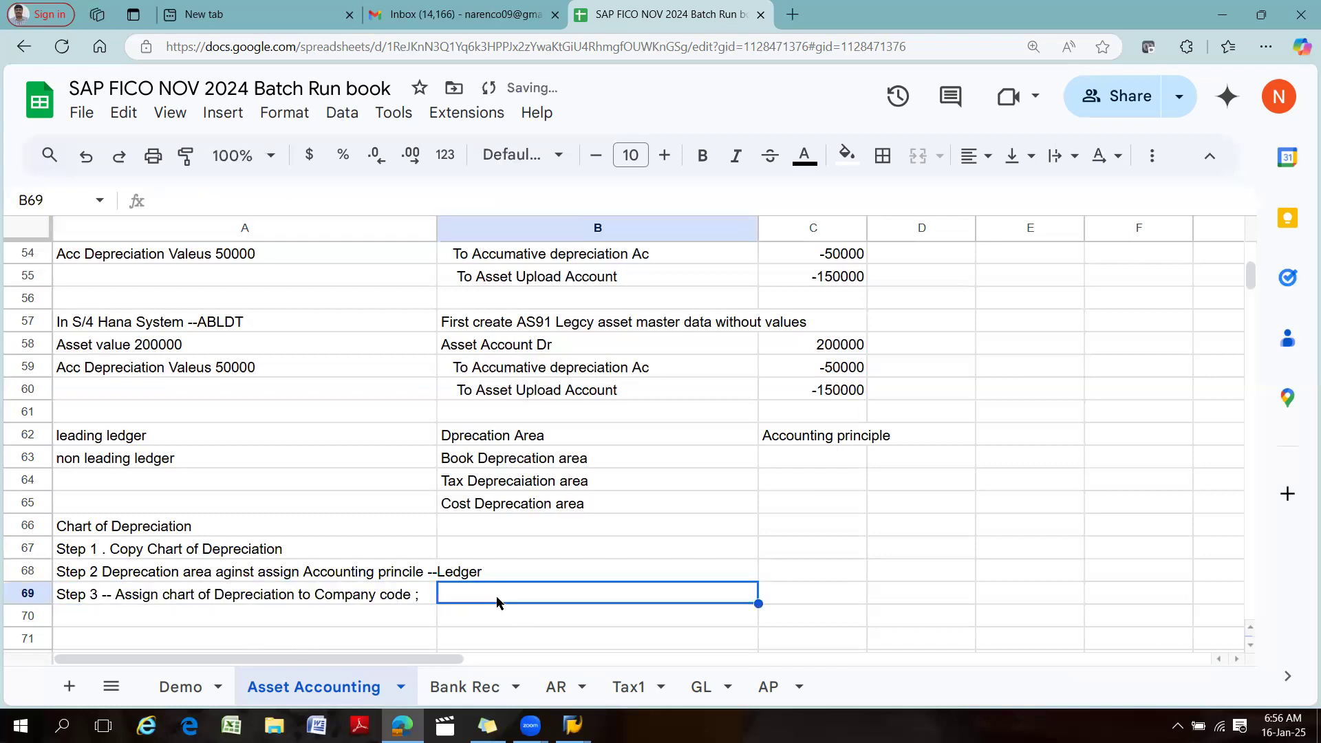
Enter "Tax code assign to our company code" in B69 beside the Step 3 note.
left_click(355, 600)
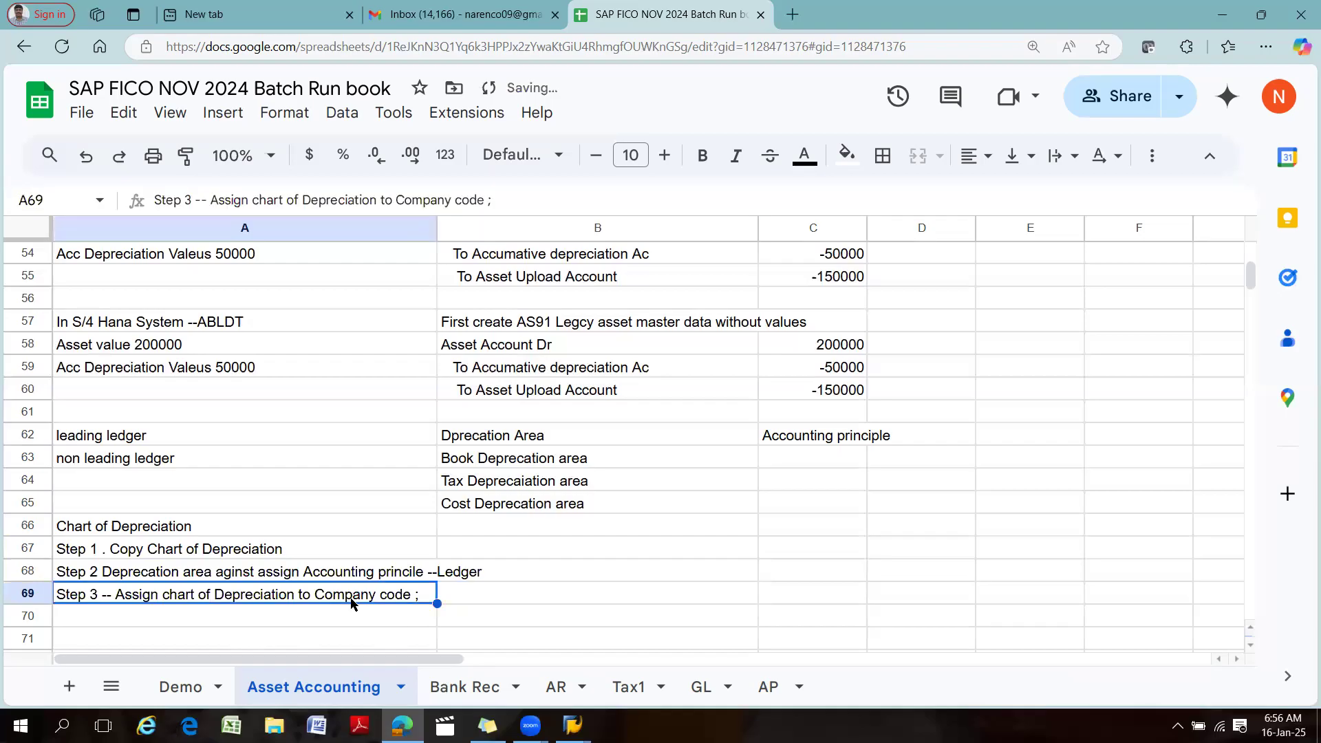
left_click(516, 596)
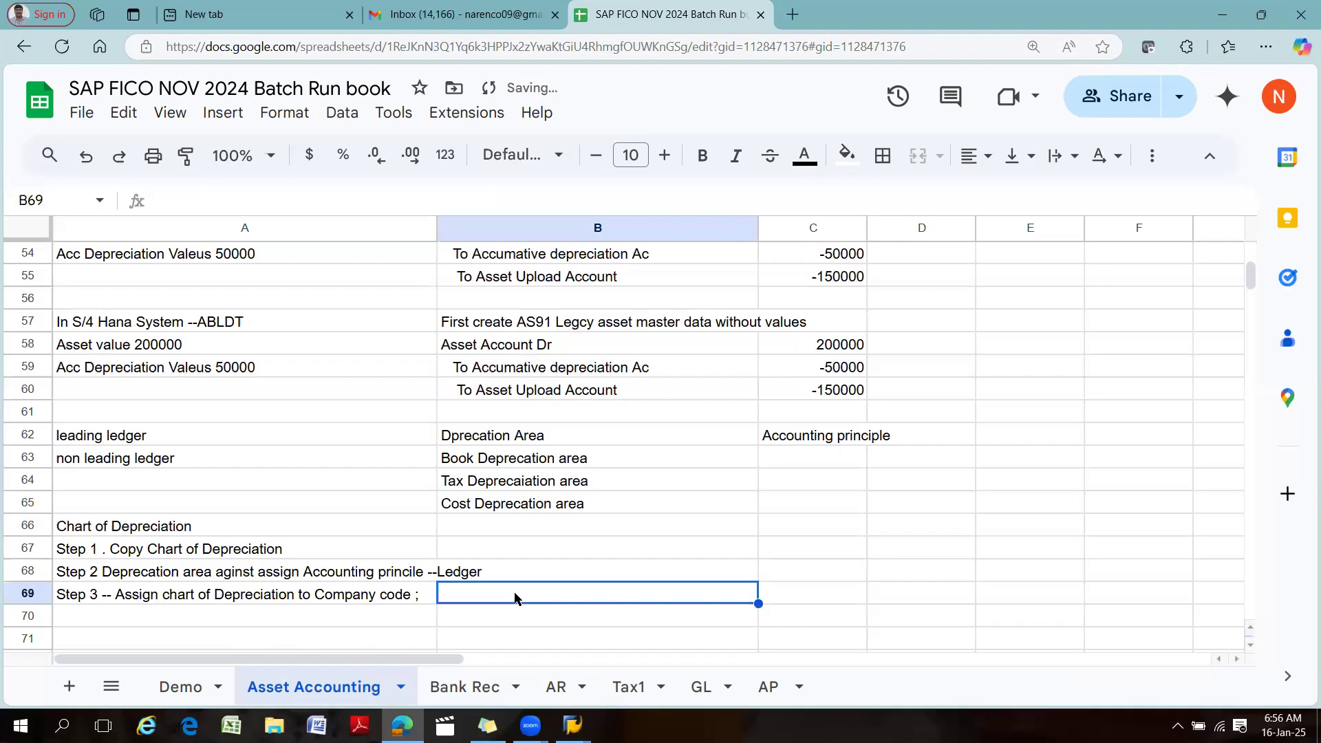
type("T")
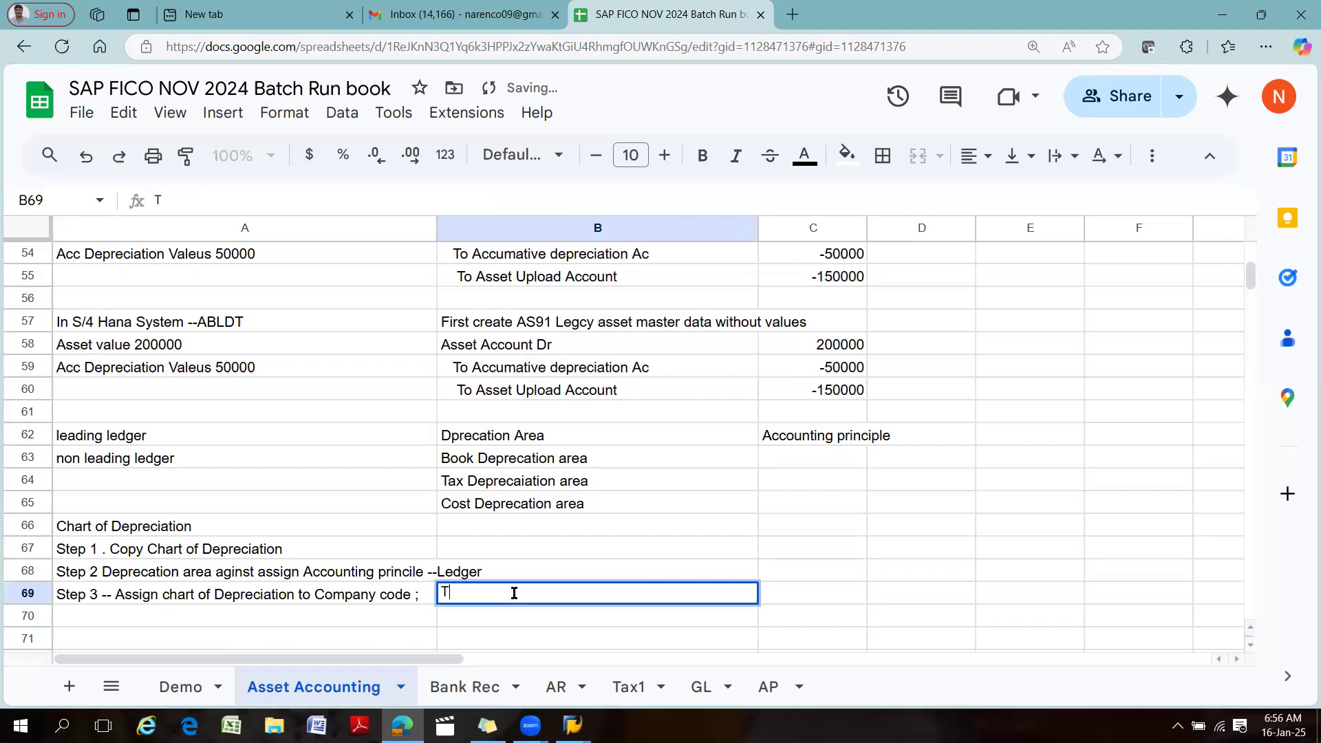
type("ax cosde assign to y")
key("BackSpace")
type("our company code")
key("Return")
Enter "Group currecny should map our depreciation area" in B70 below the tax code note.
type("G")
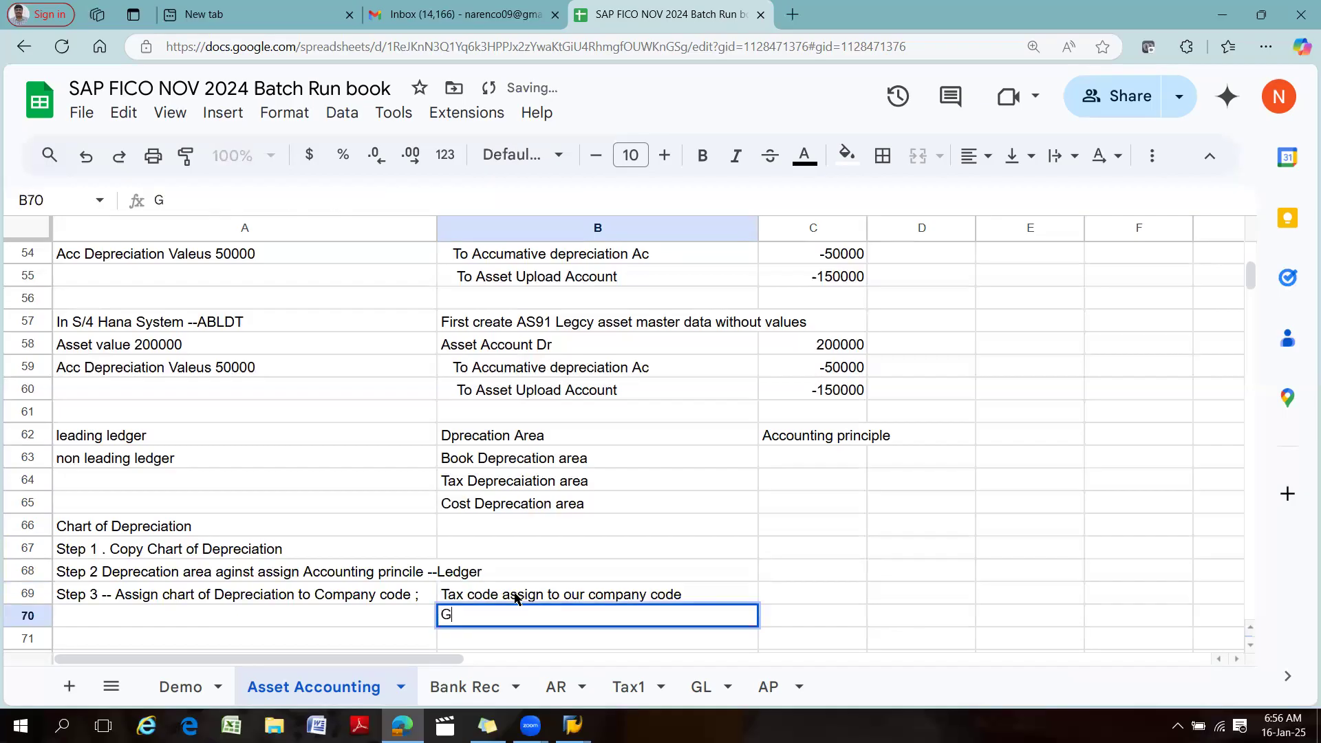
type("roup currecny ")
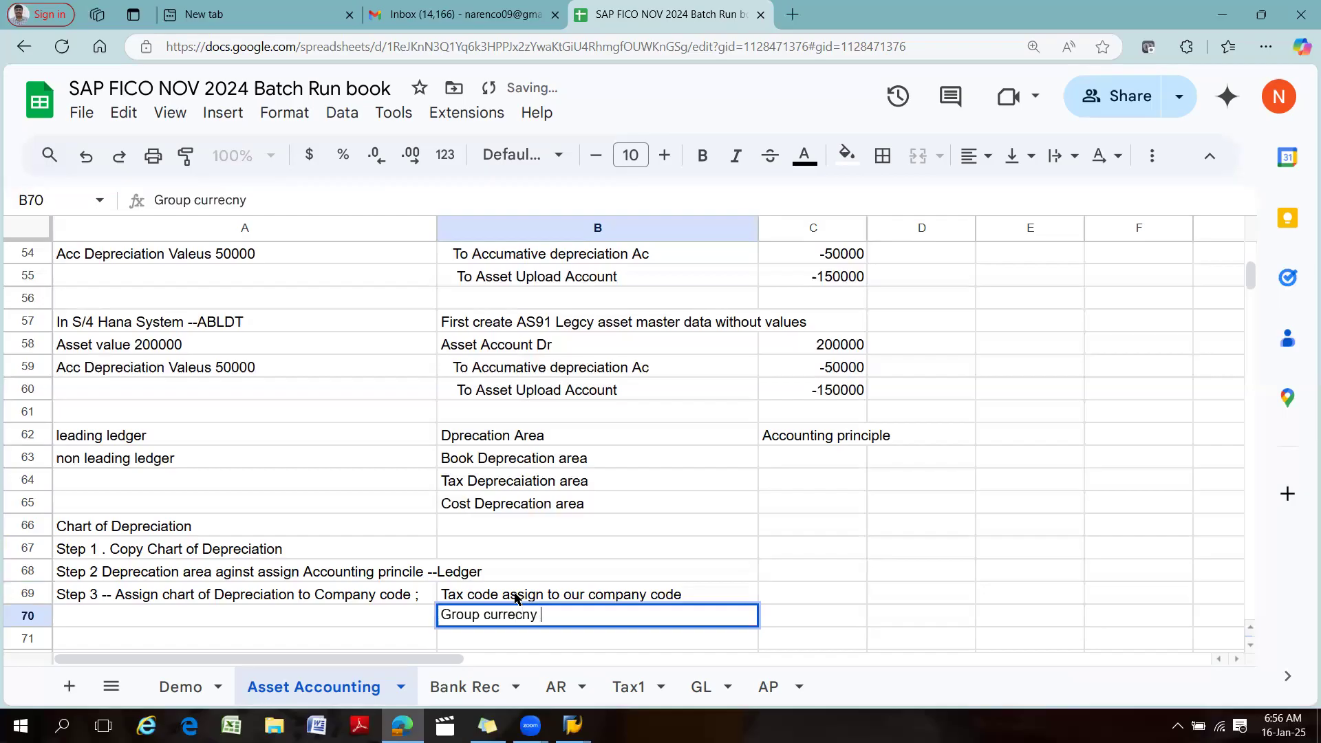
type("should map our depreciatio")
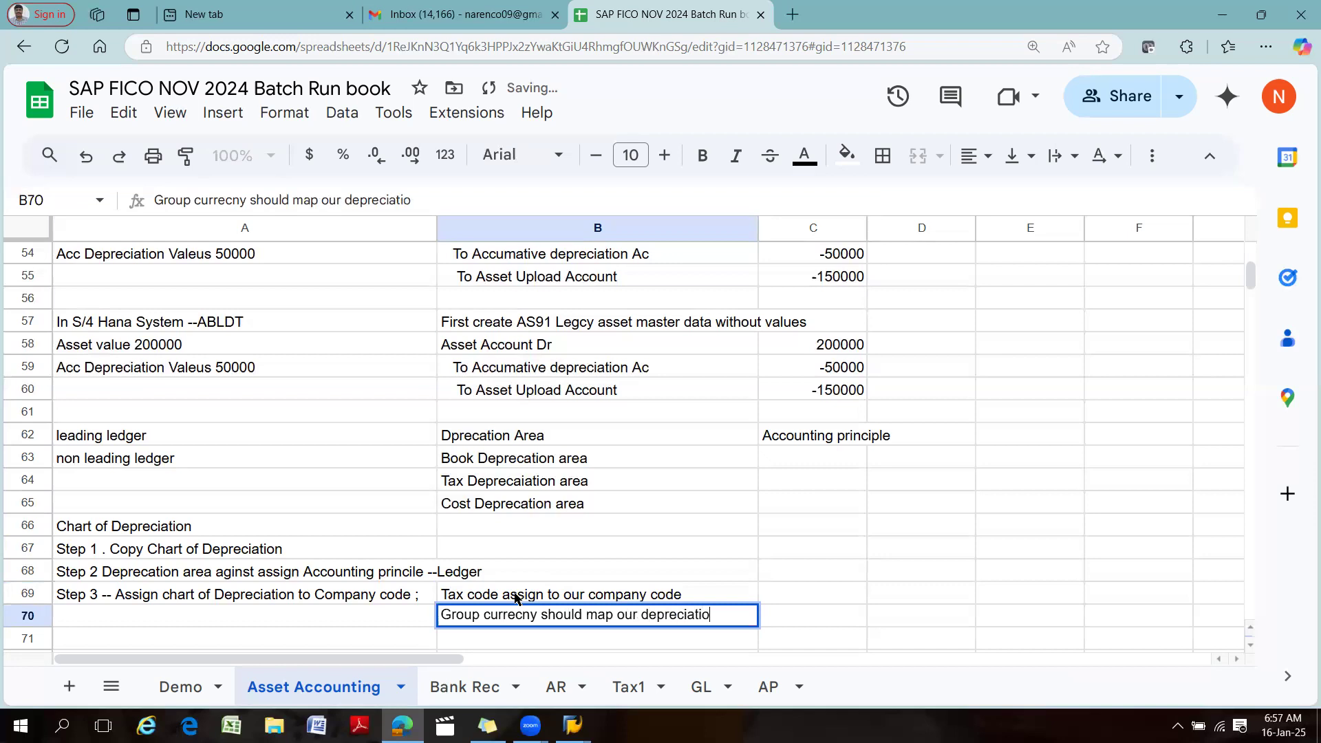
type("n area")
left_click(540, 660)
left_click_drag(364, 457, 418, 462)
left_click_drag(600, 659, 3, 629)
left_click(536, 594)
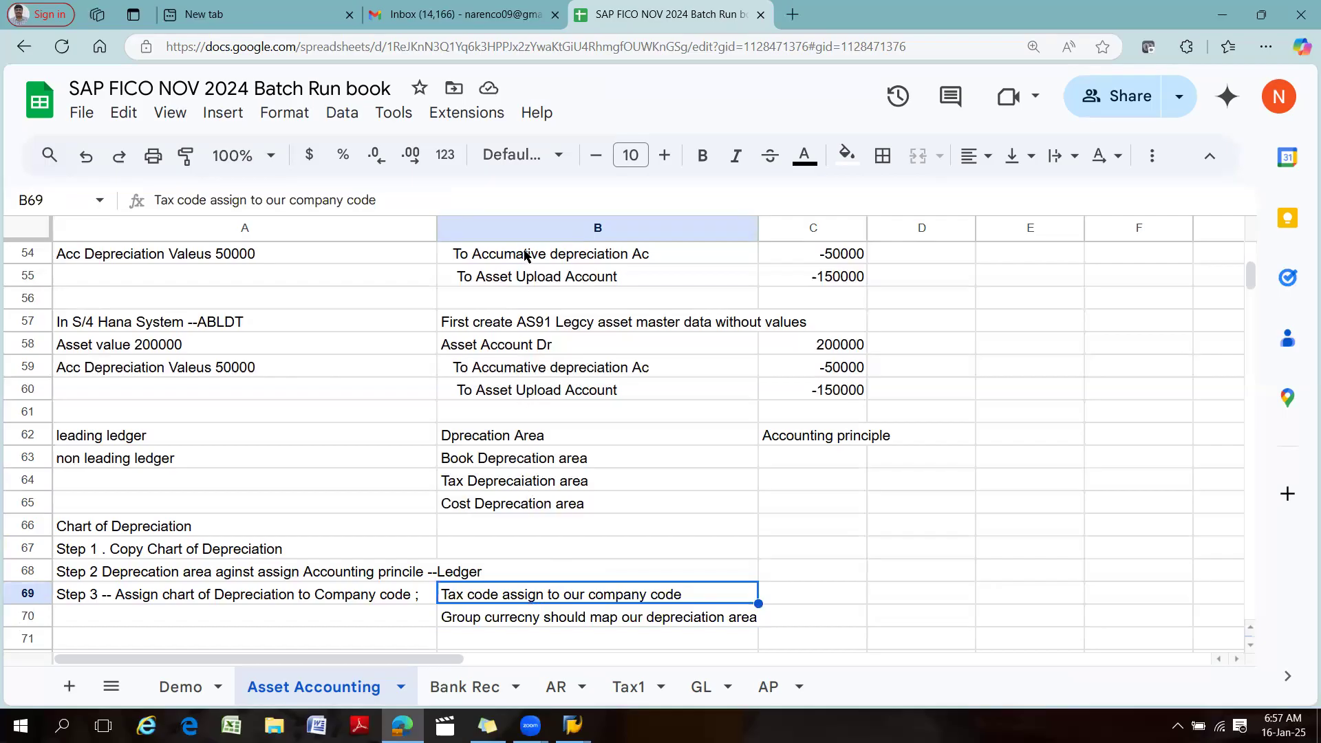
scroll(526, 258, "up", 12)
scroll(527, 260, "up", 5)
scroll(535, 365, "down", 5)
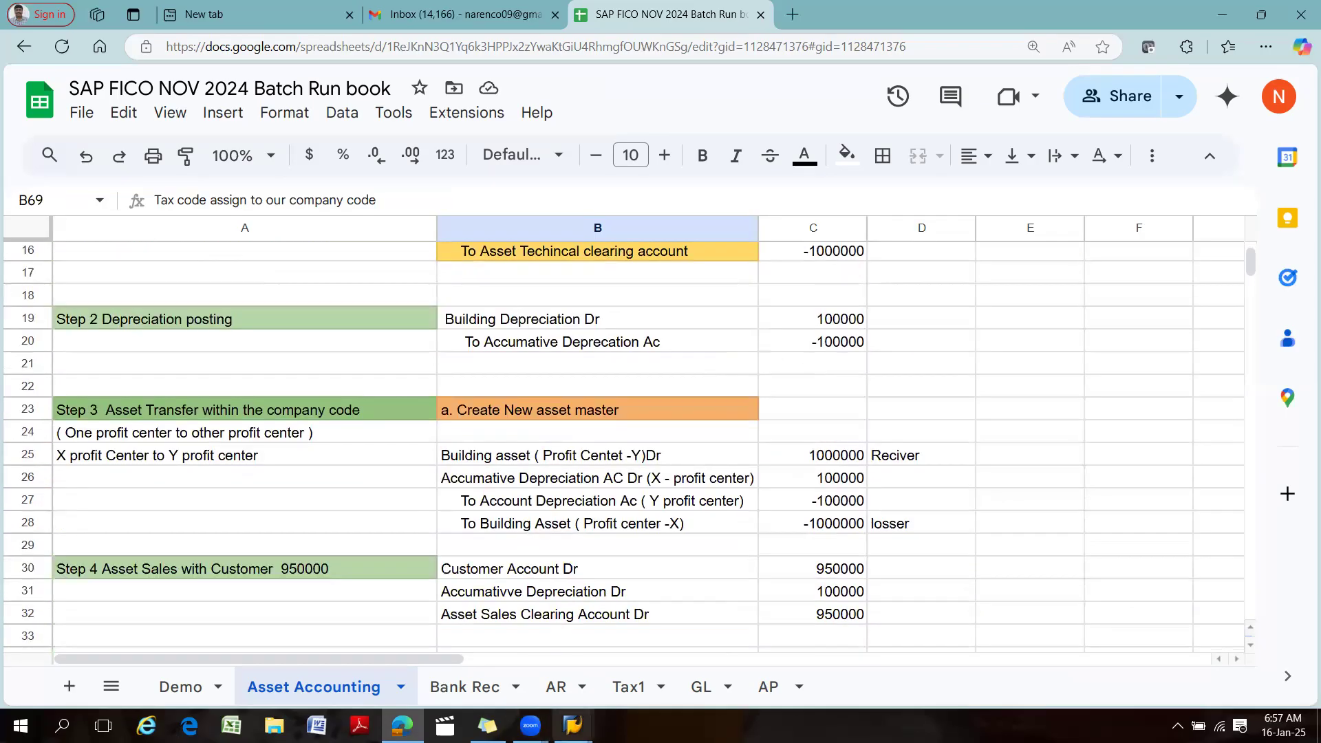
Switch to the SAP Display IMG screen and expand Organizational Structures under Asset Accounting, with the Asset Classes node collapsed.
mouse_move(573, 726)
left_click(611, 645)
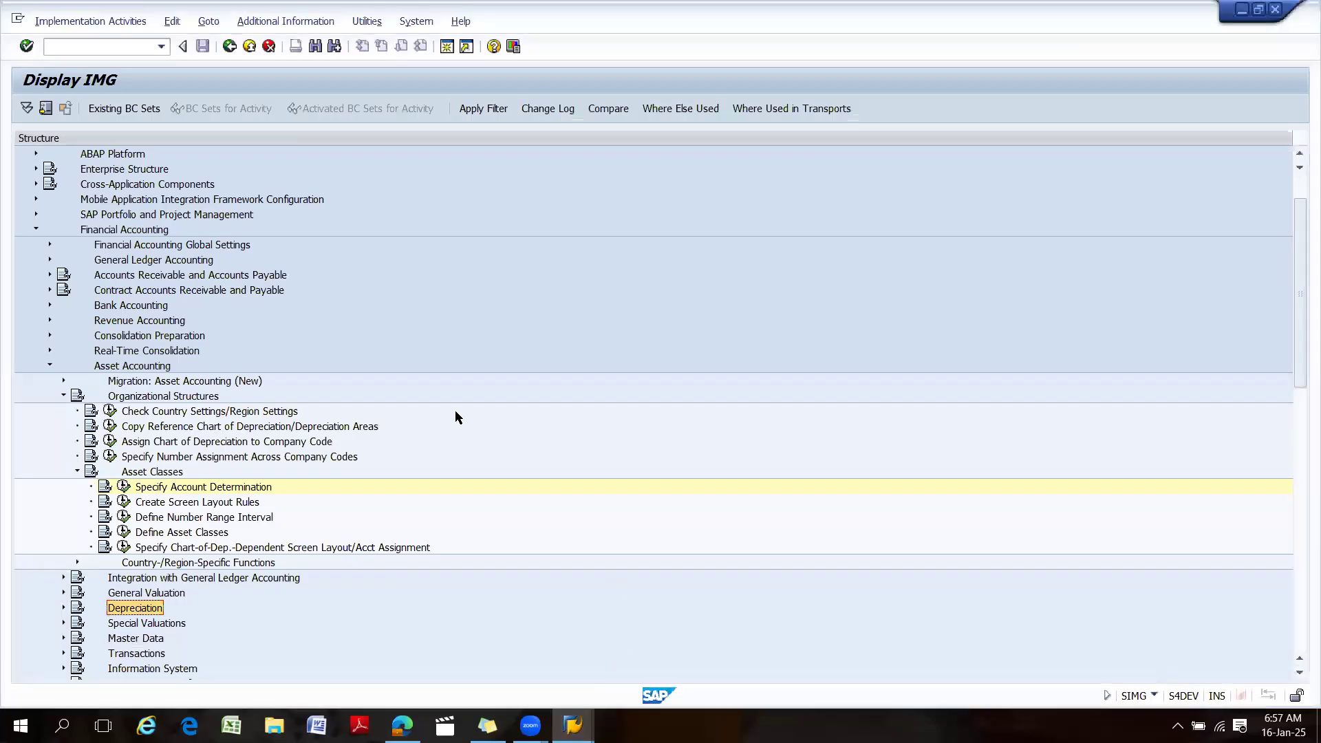
left_click(62, 396)
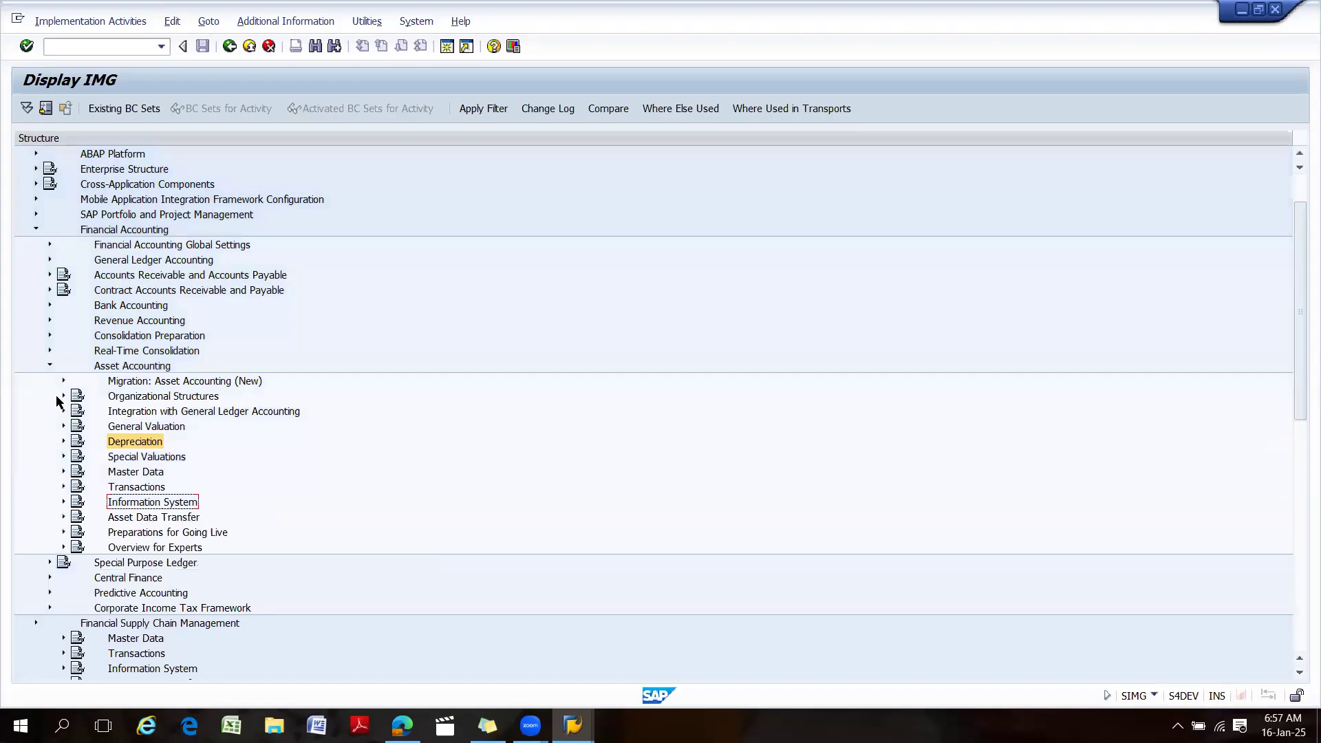
left_click(120, 227)
left_click(129, 370)
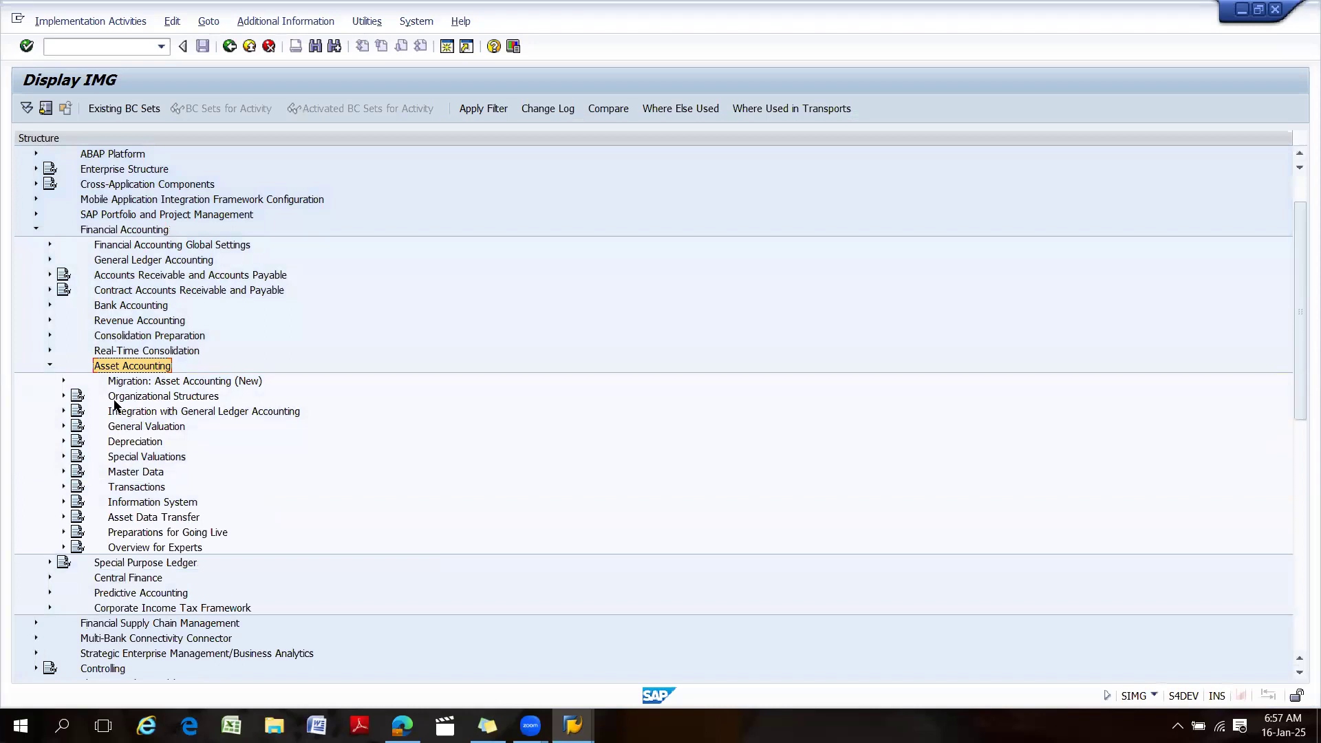
left_click(115, 398)
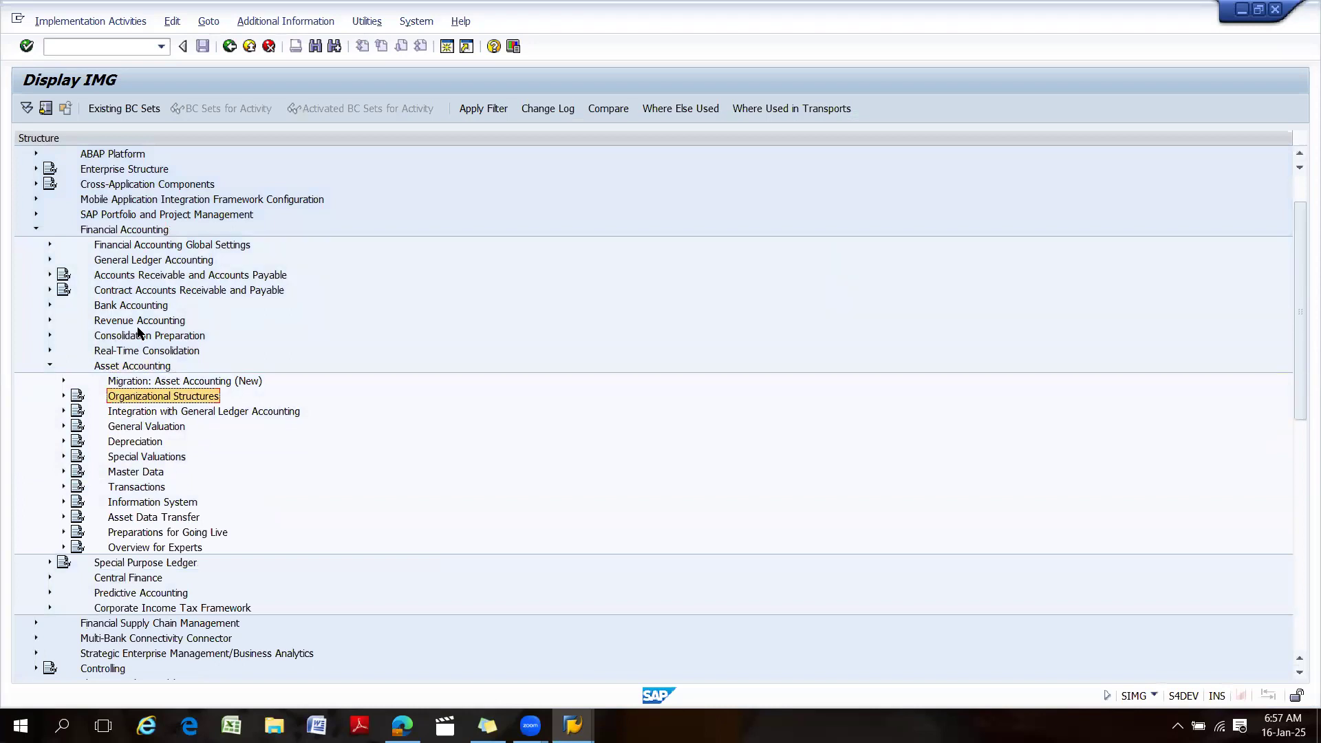
left_click(63, 396)
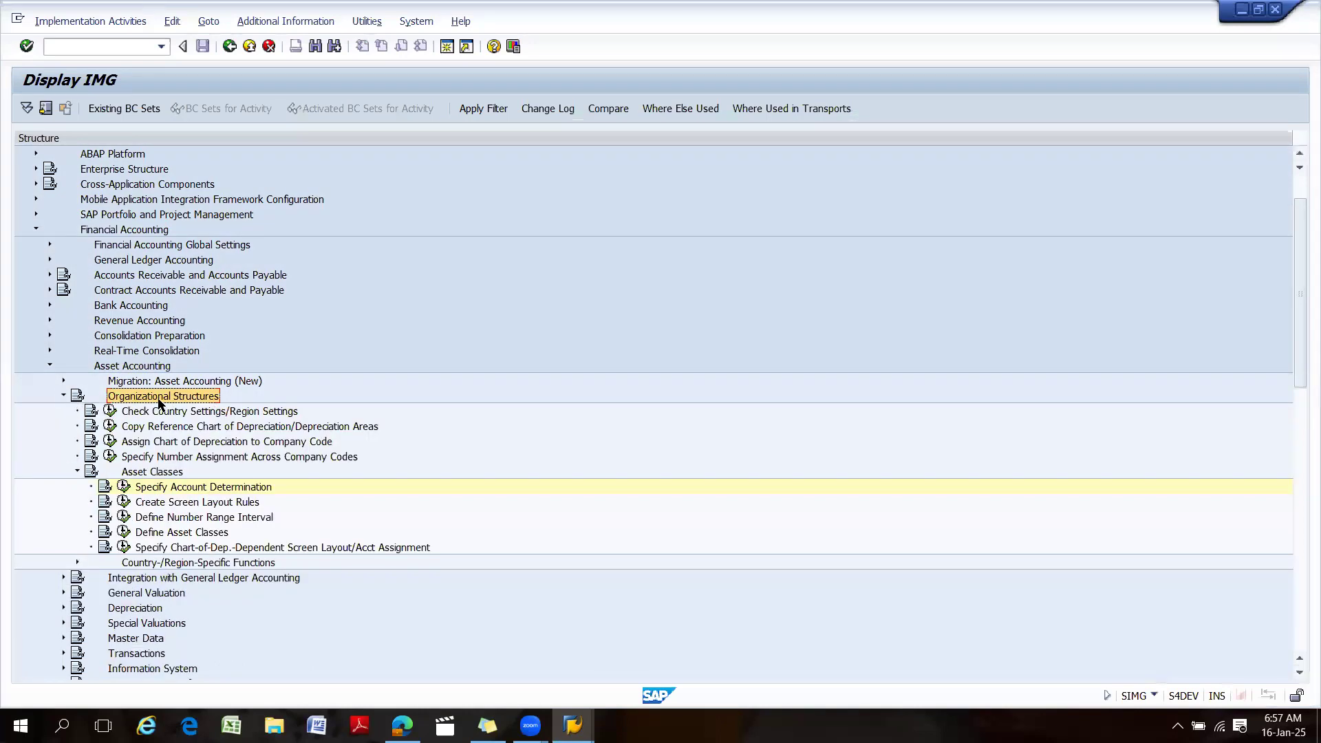
left_click(76, 471)
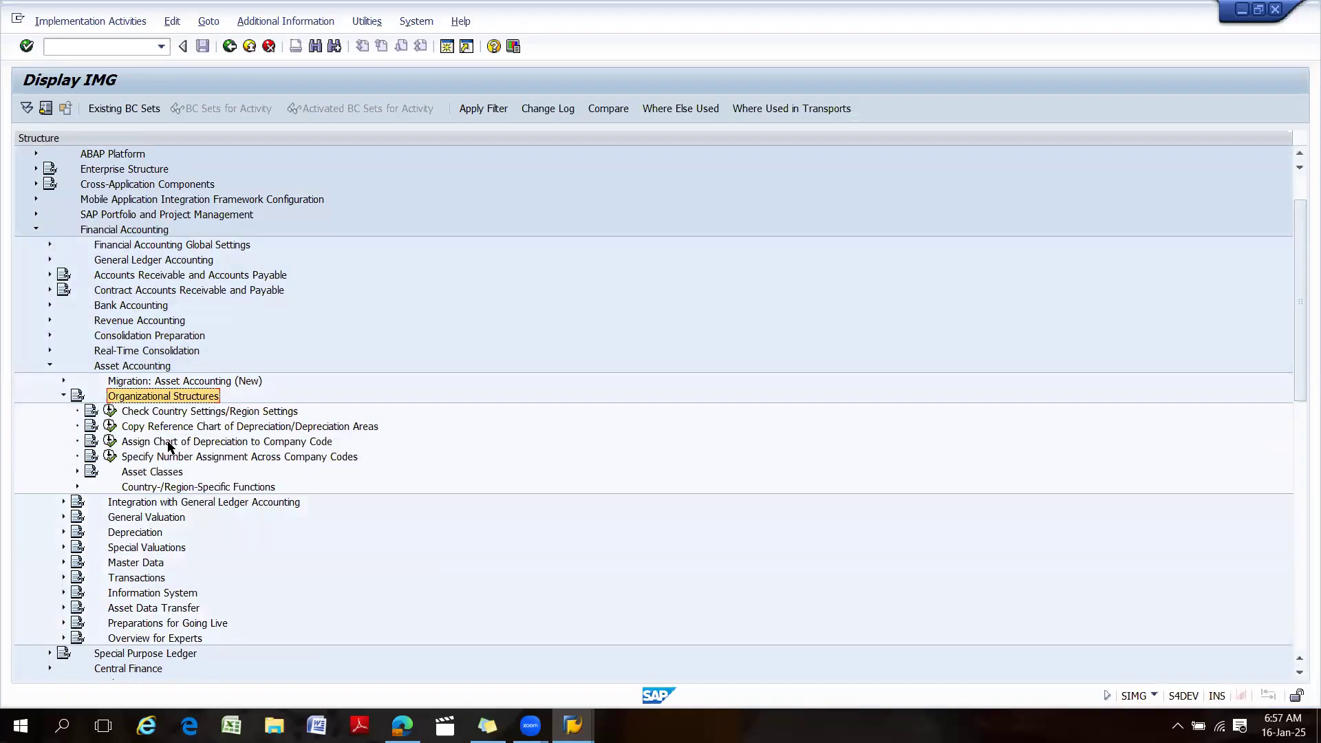
Run Check Country Settings/Region Settings, position the list on country IN and open India's details.
left_click(171, 415)
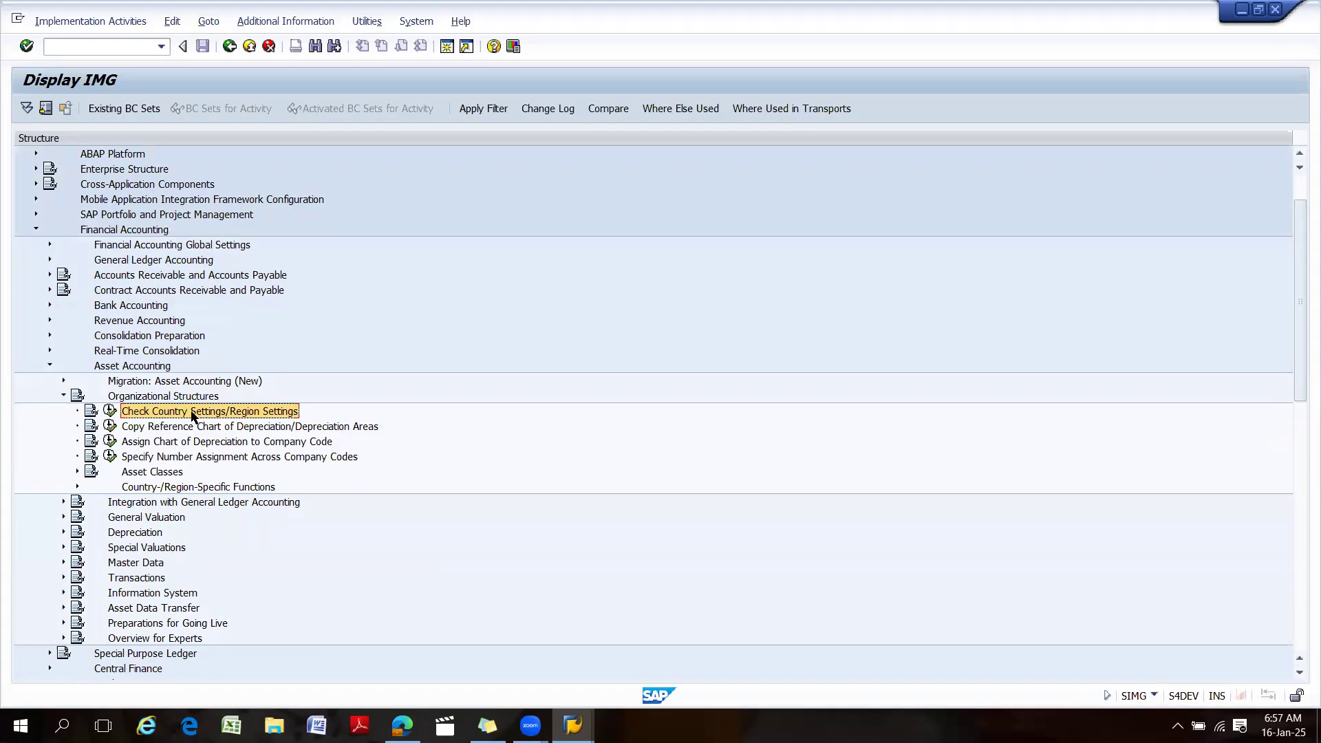
left_click(109, 411)
left_click(94, 499)
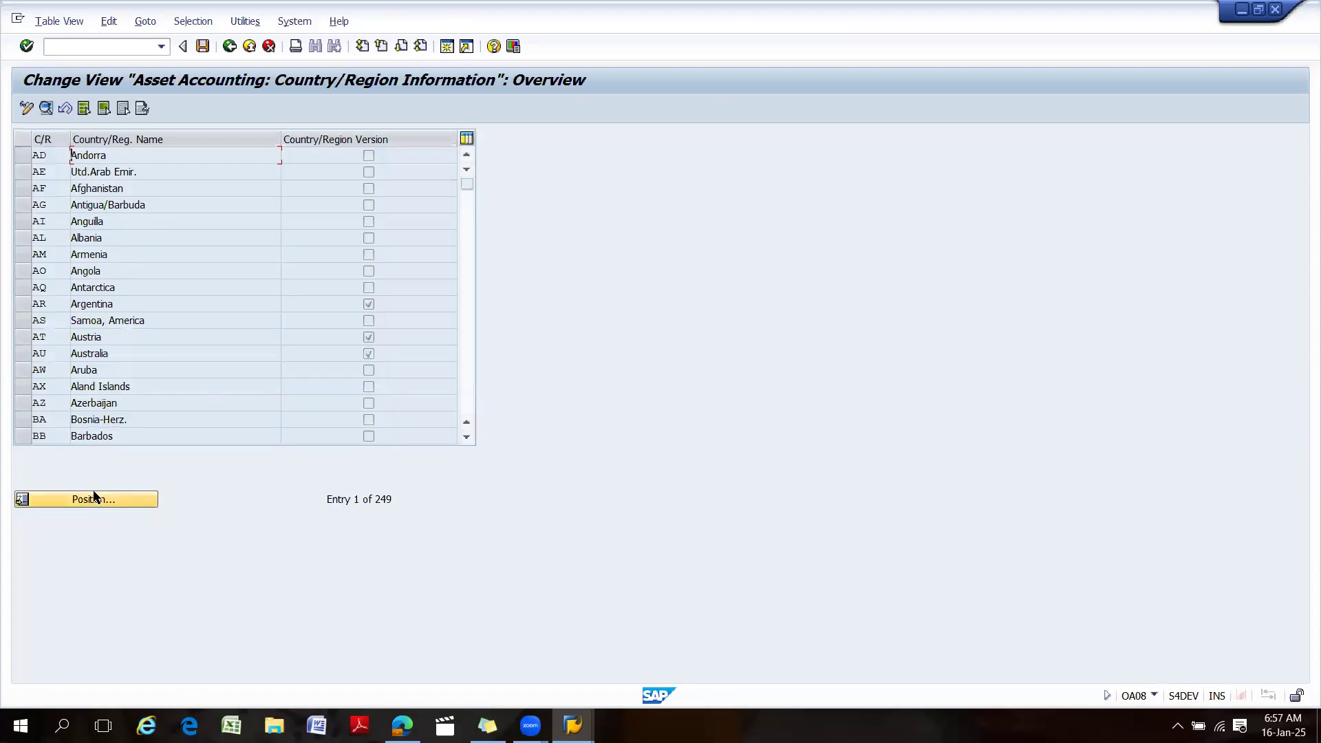
type("in")
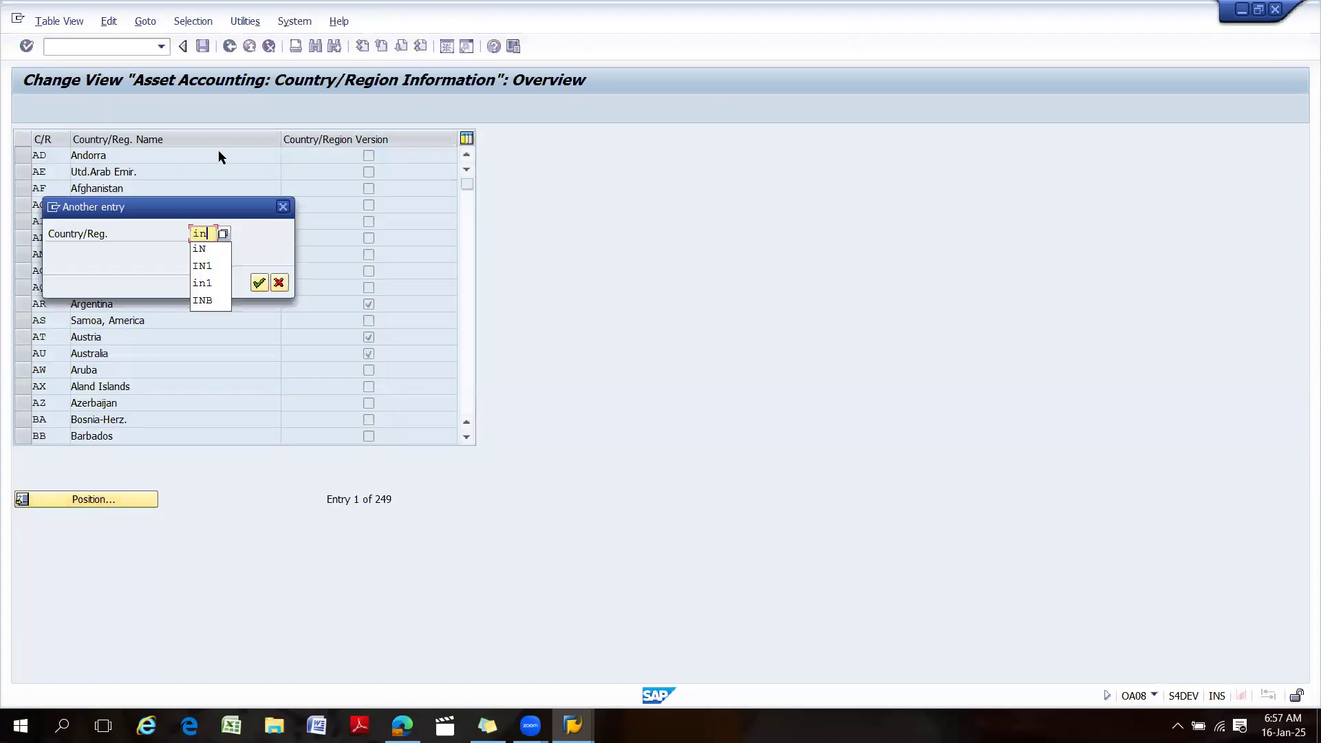
key("Return")
double_click(96, 159)
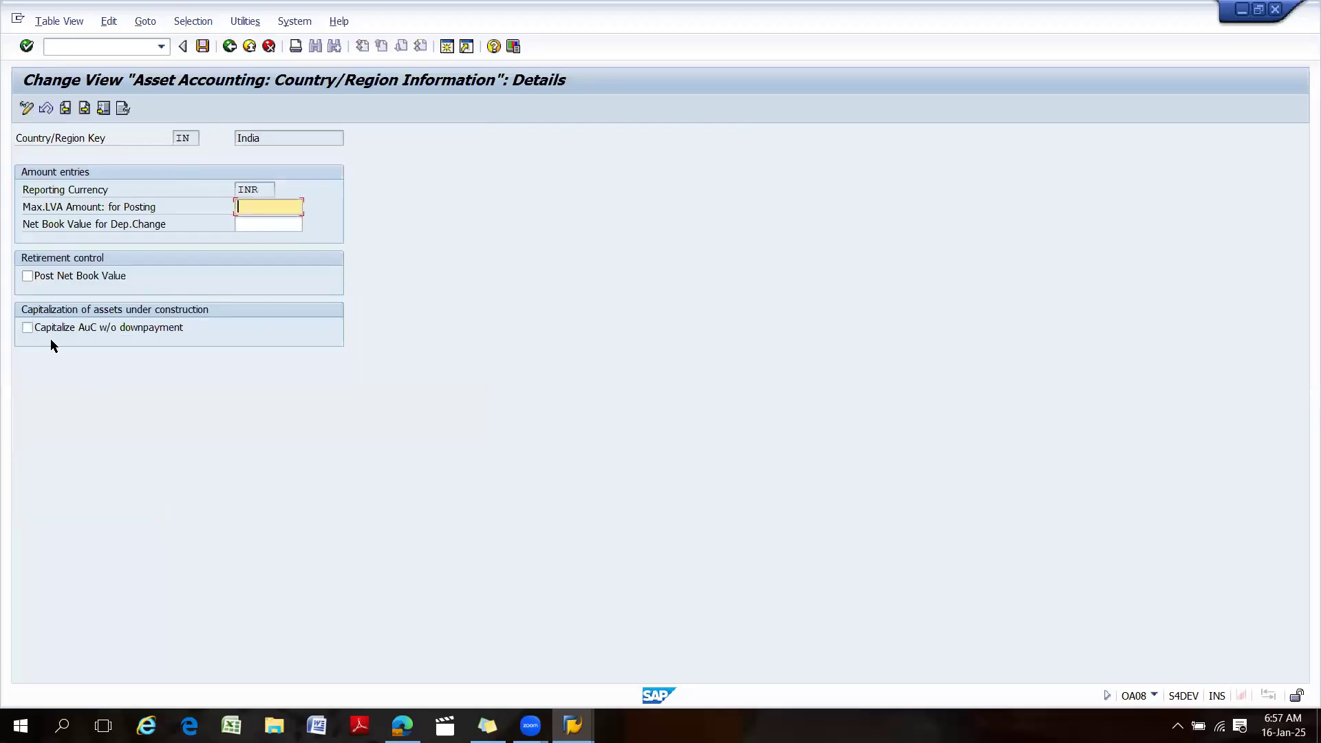
Check the country key and name in India's asset accounting details and return to the Display IMG structure.
left_click(197, 139)
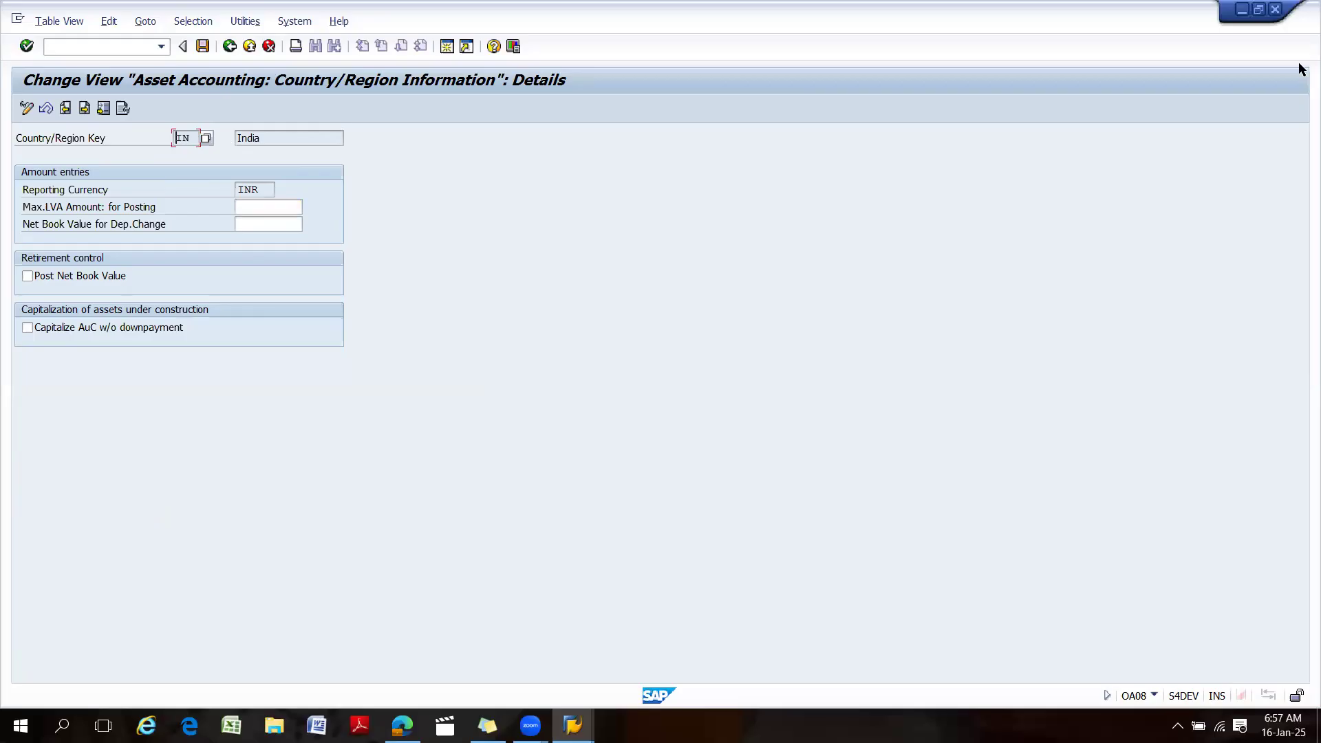
left_click(300, 140)
left_click(230, 49)
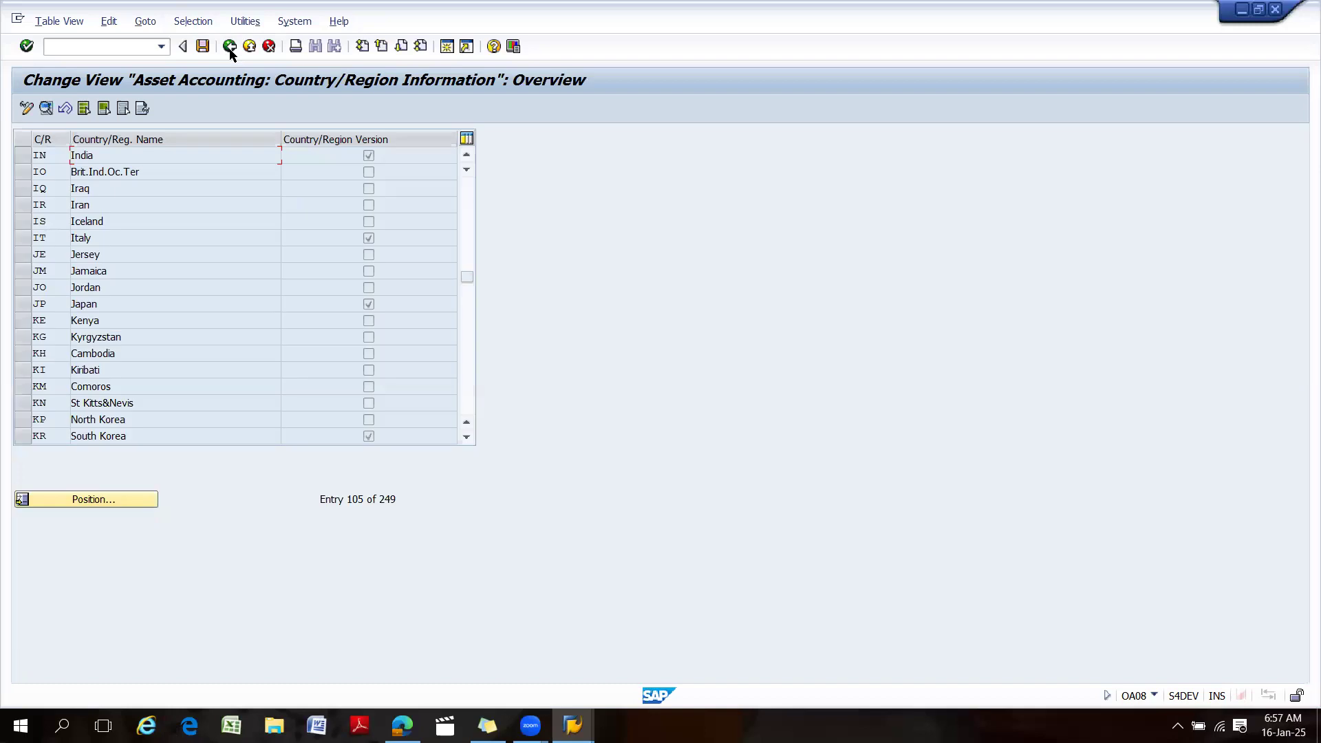
left_click(229, 48)
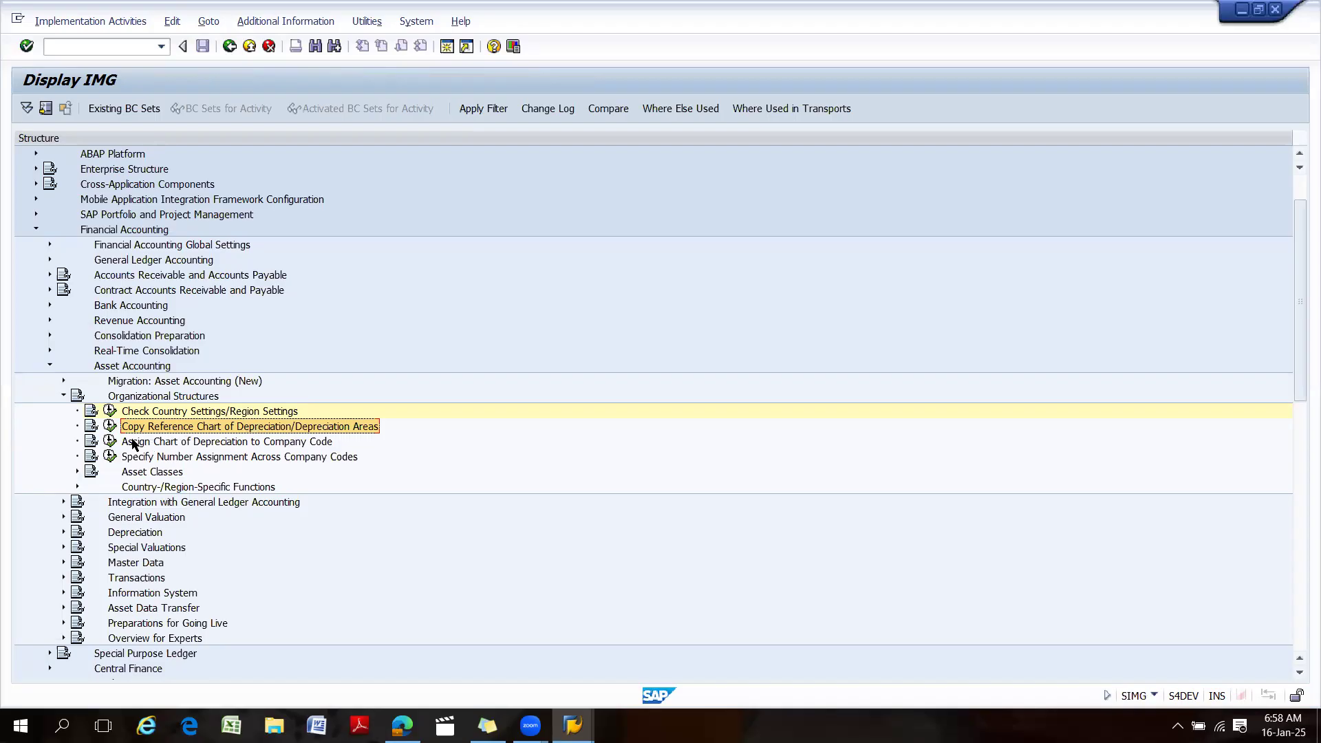
Open Copy Reference Chart of Depreciation/Depreciation Areas, move the activity selection dialog clear of the tree and review its three activities.
left_click(109, 428)
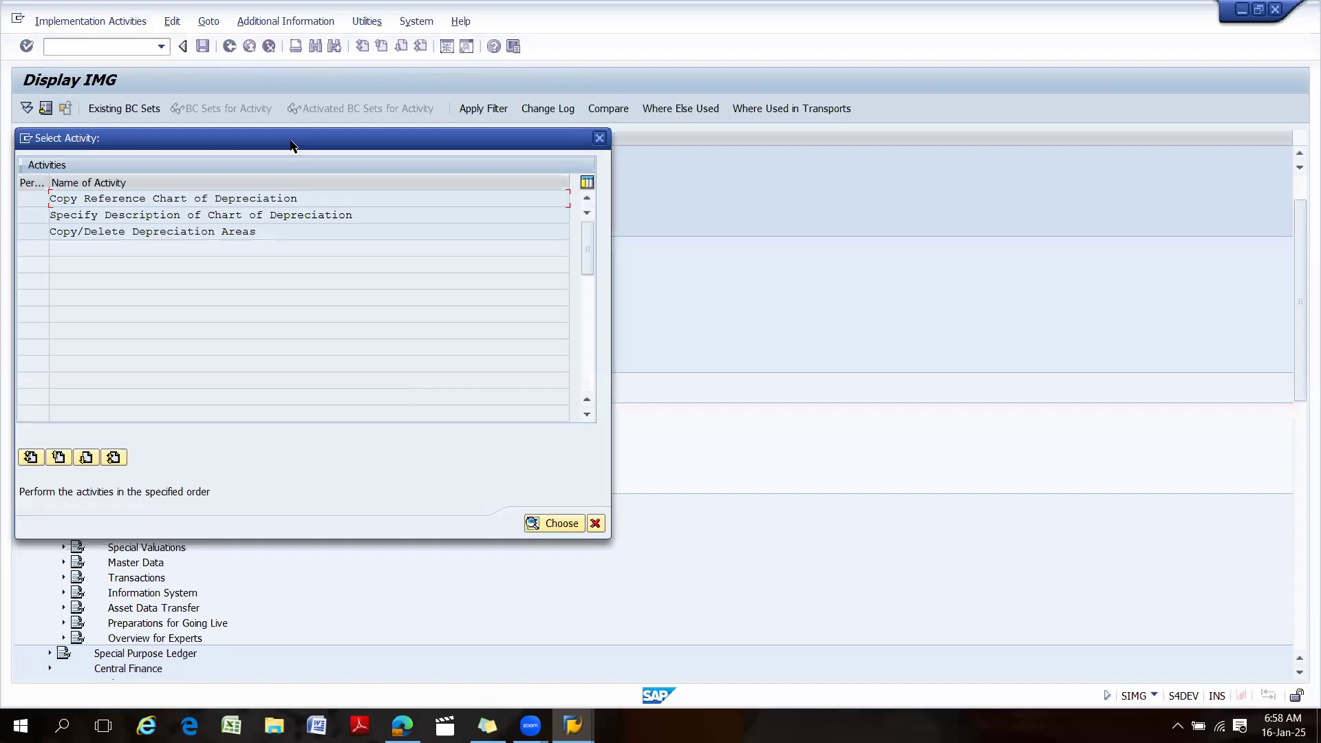
left_click_drag(290, 143, 928, 175)
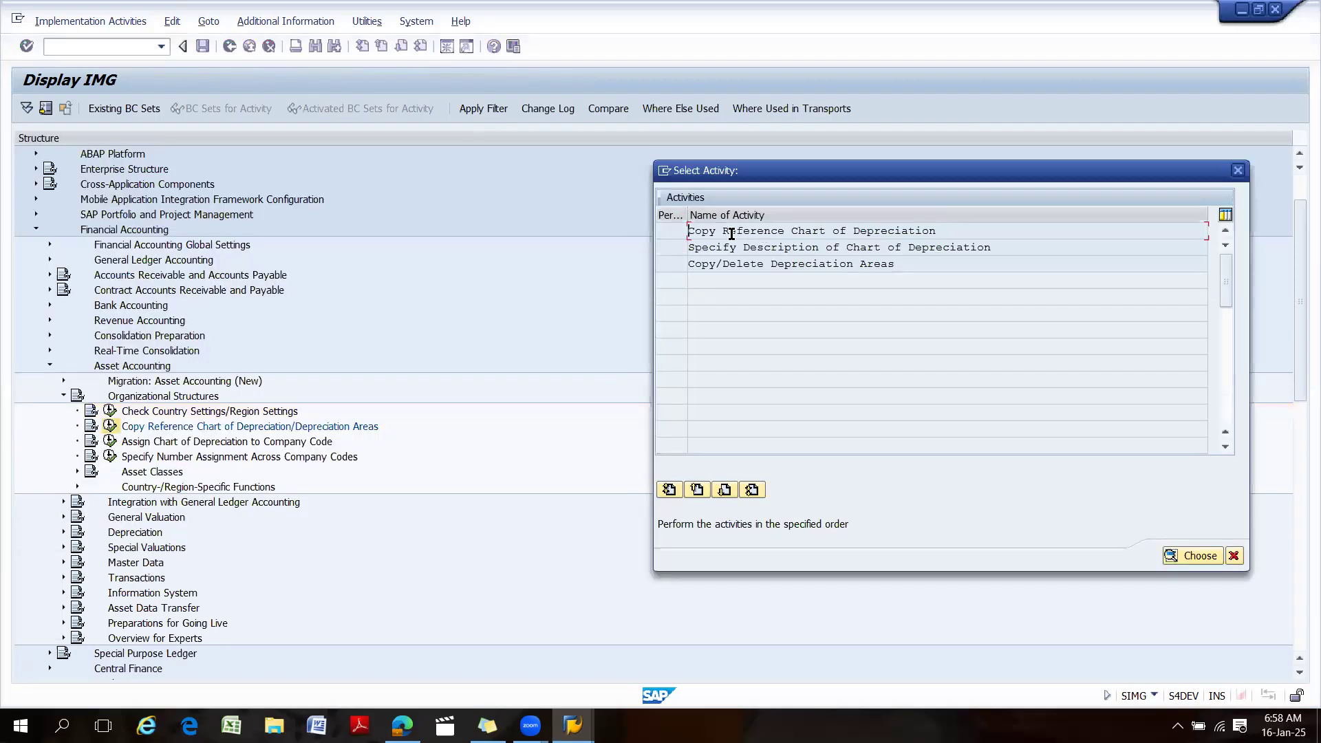
left_click_drag(965, 233, 689, 248)
left_click(692, 274)
left_click_drag(1002, 245, 676, 252)
left_click(676, 252)
left_click_drag(902, 263, 674, 276)
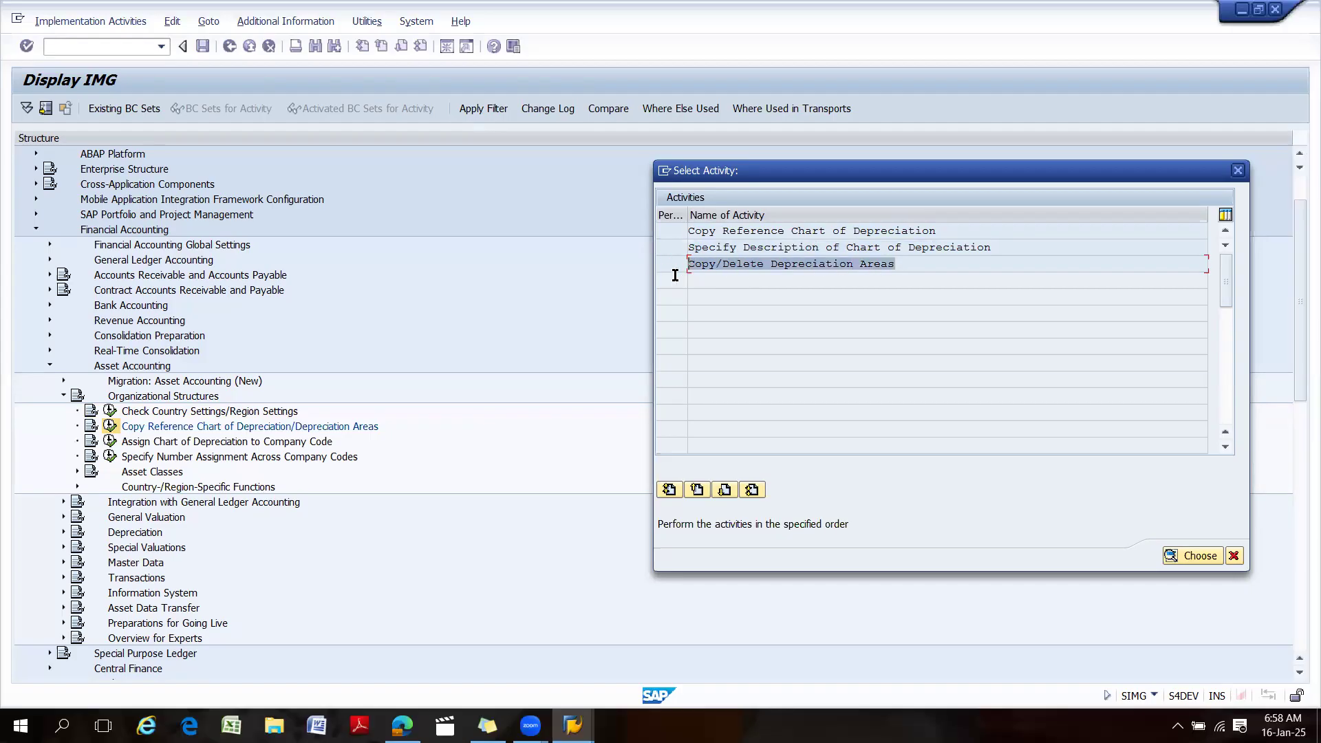
Run Copy Reference Chart of Depreciation, start copying the organizational object and list the available source charts of depreciation.
double_click(865, 232)
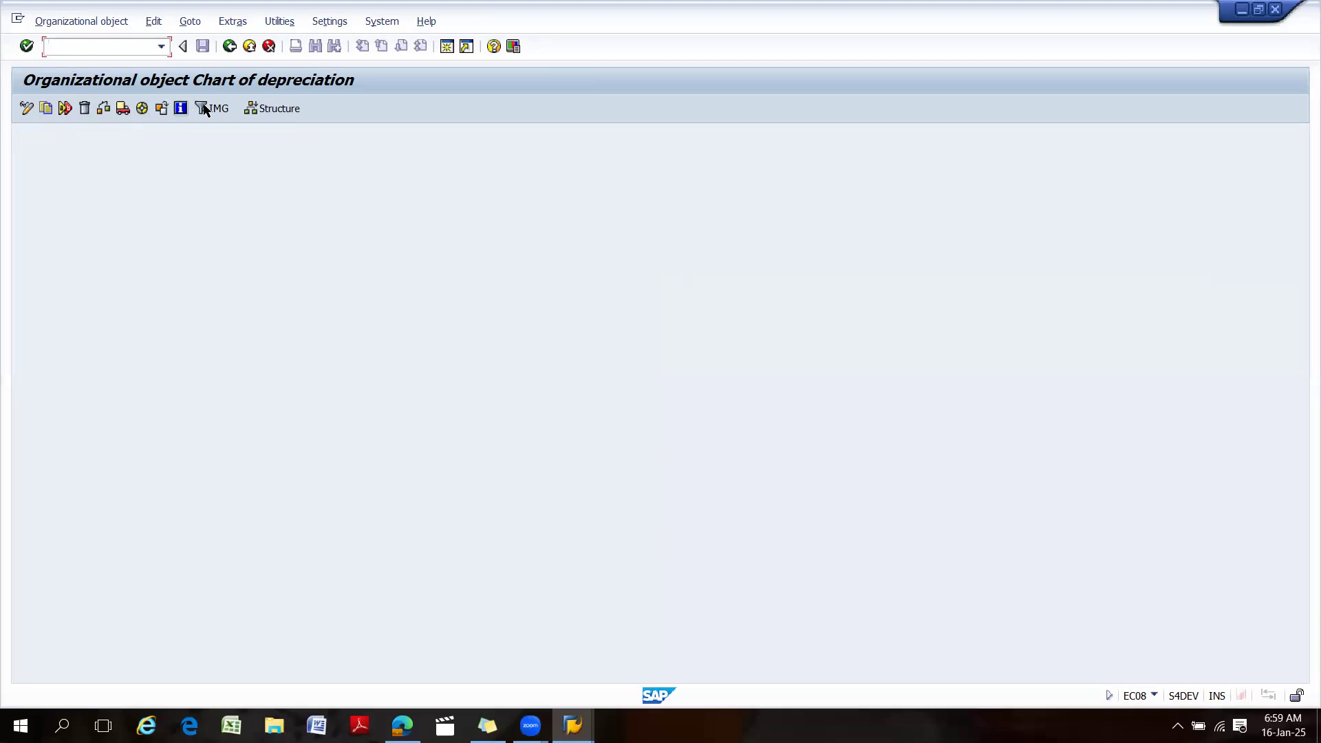
left_click(46, 109)
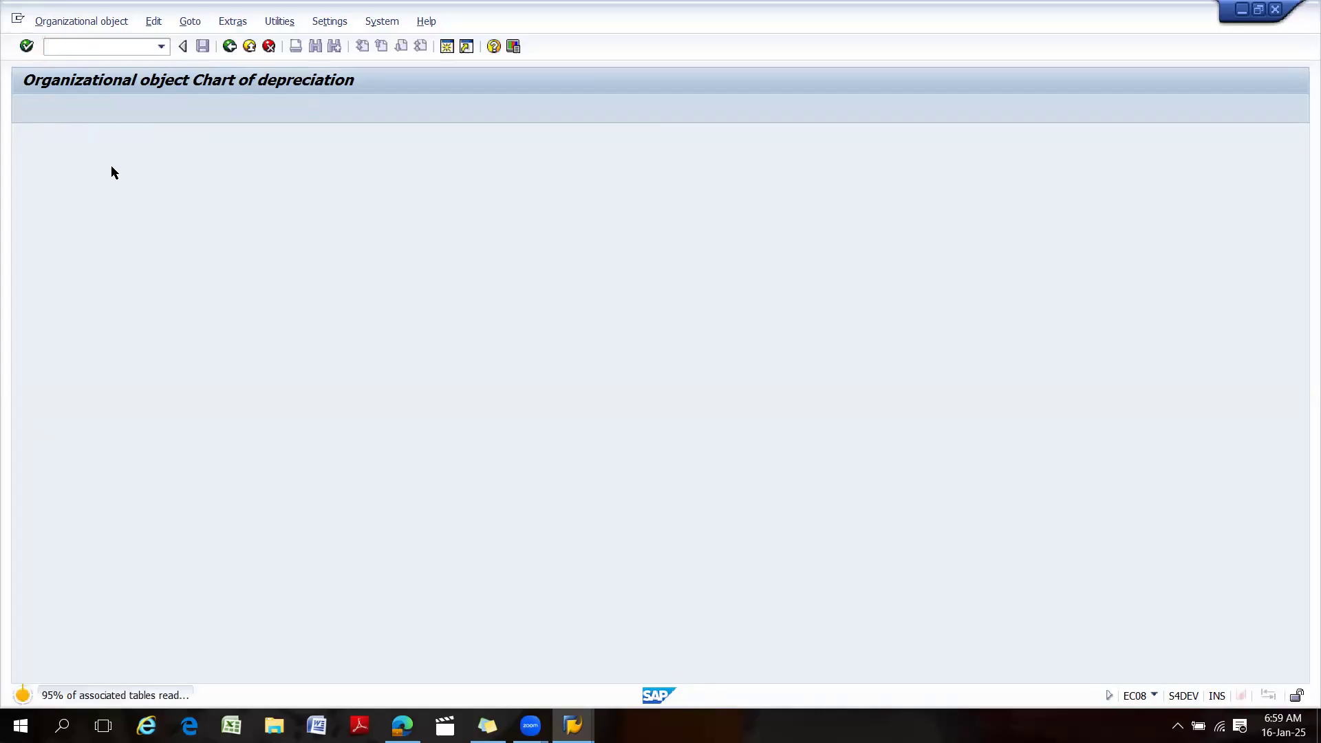
left_click_drag(182, 207, 868, 219)
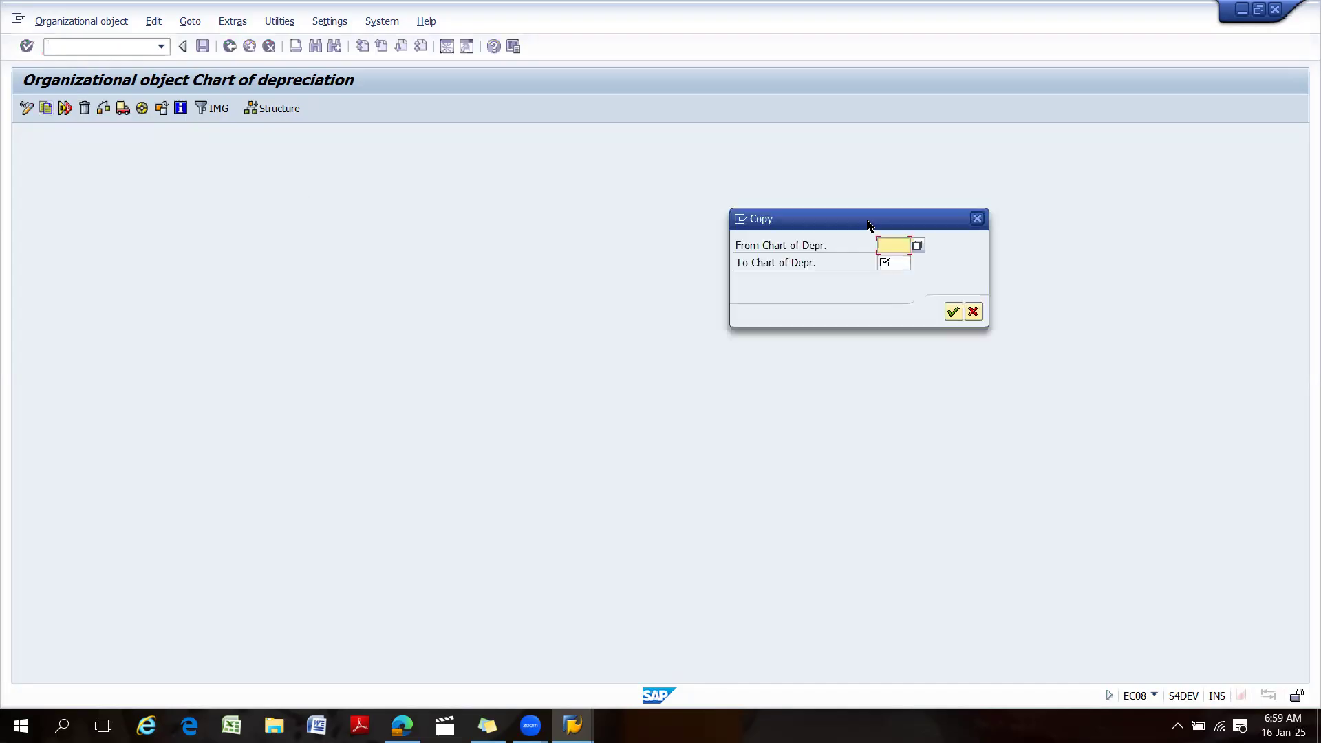
left_click(747, 247)
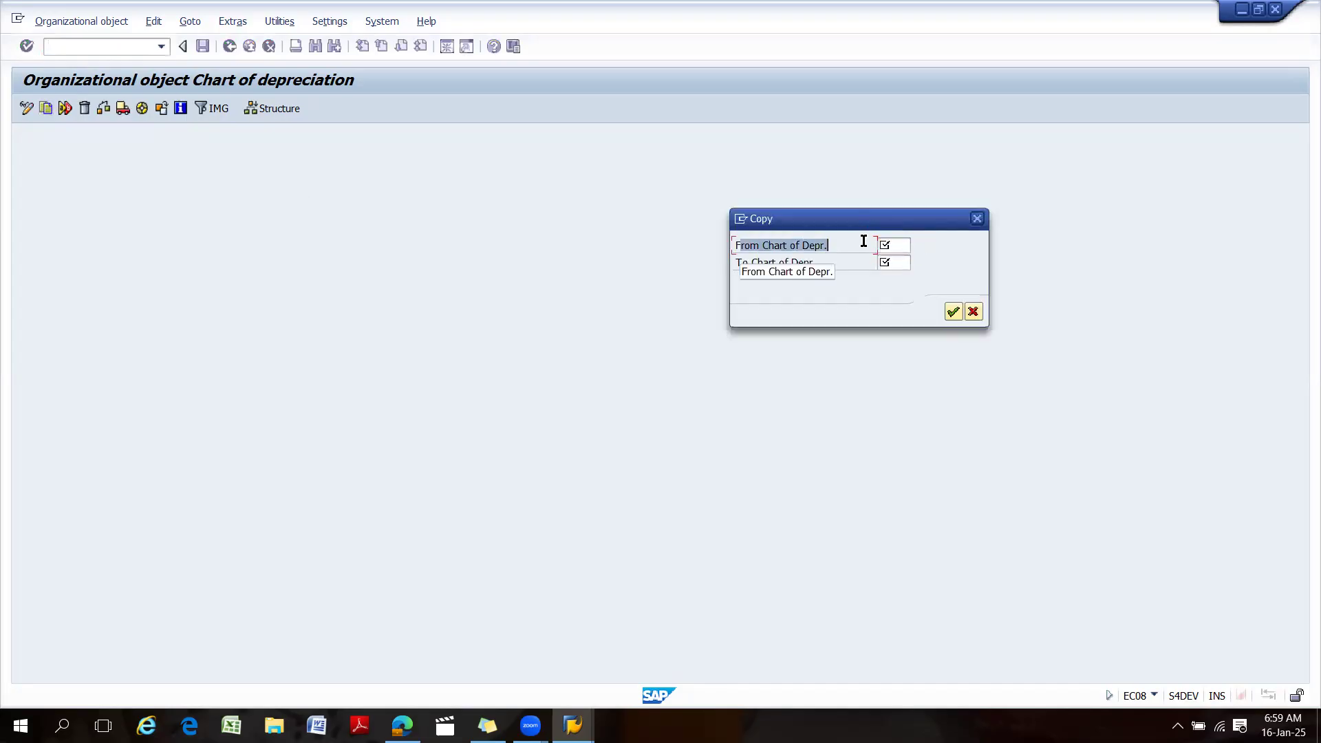
left_click(895, 245)
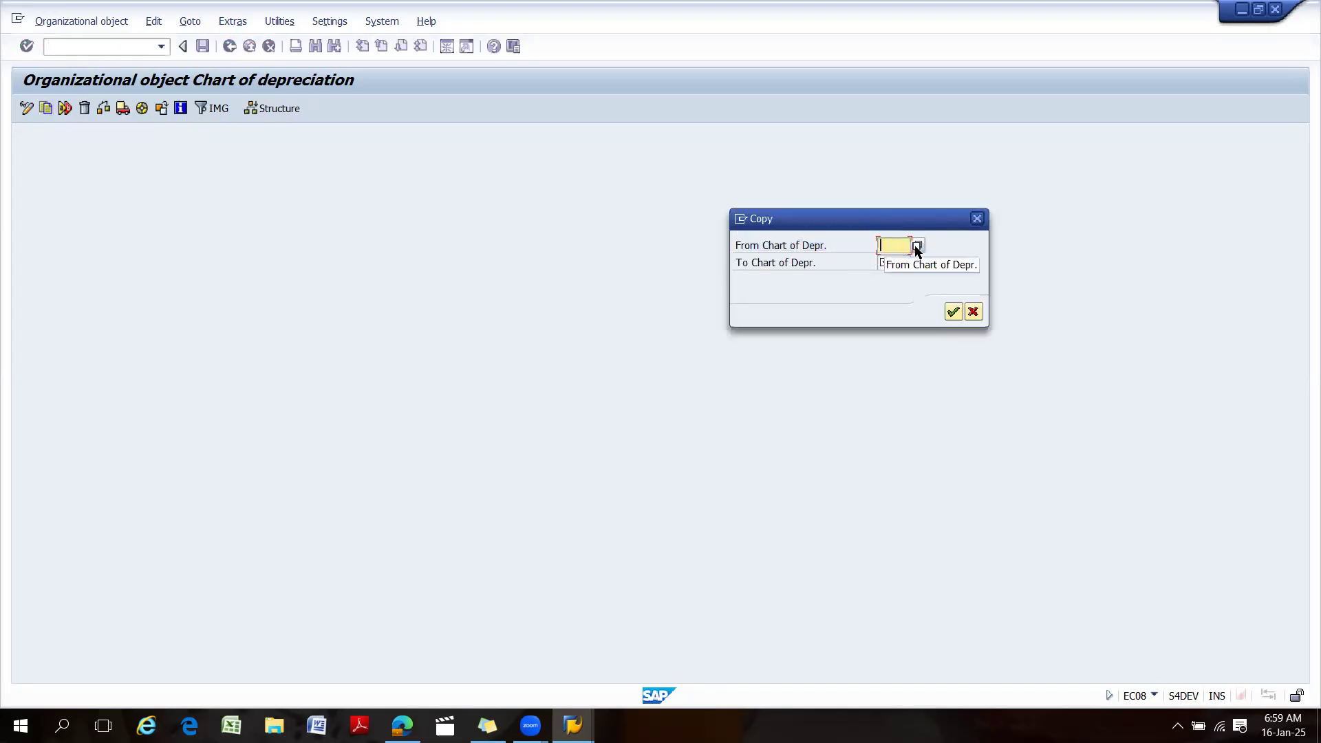
left_click(918, 245)
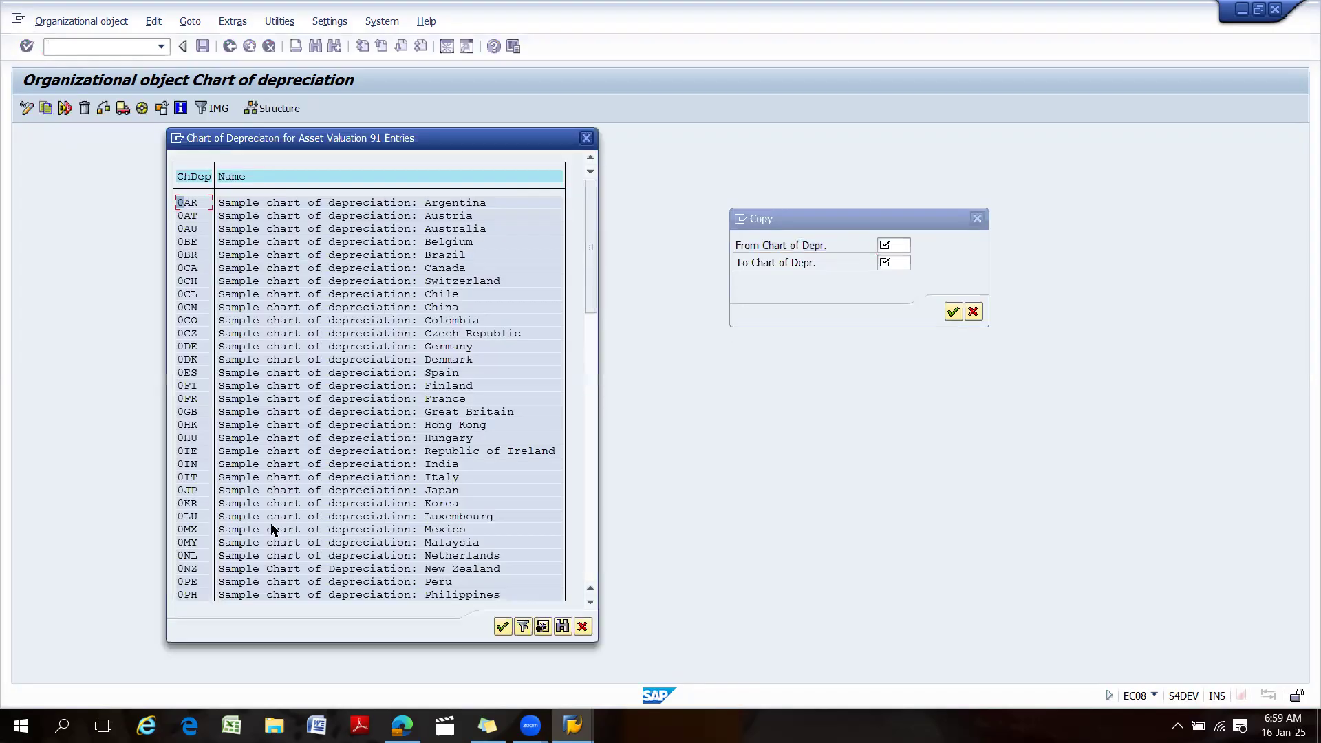
Browse the sample charts of depreciation and choose 0IN for India as the chart to copy from.
left_click_drag(590, 302, 593, 449)
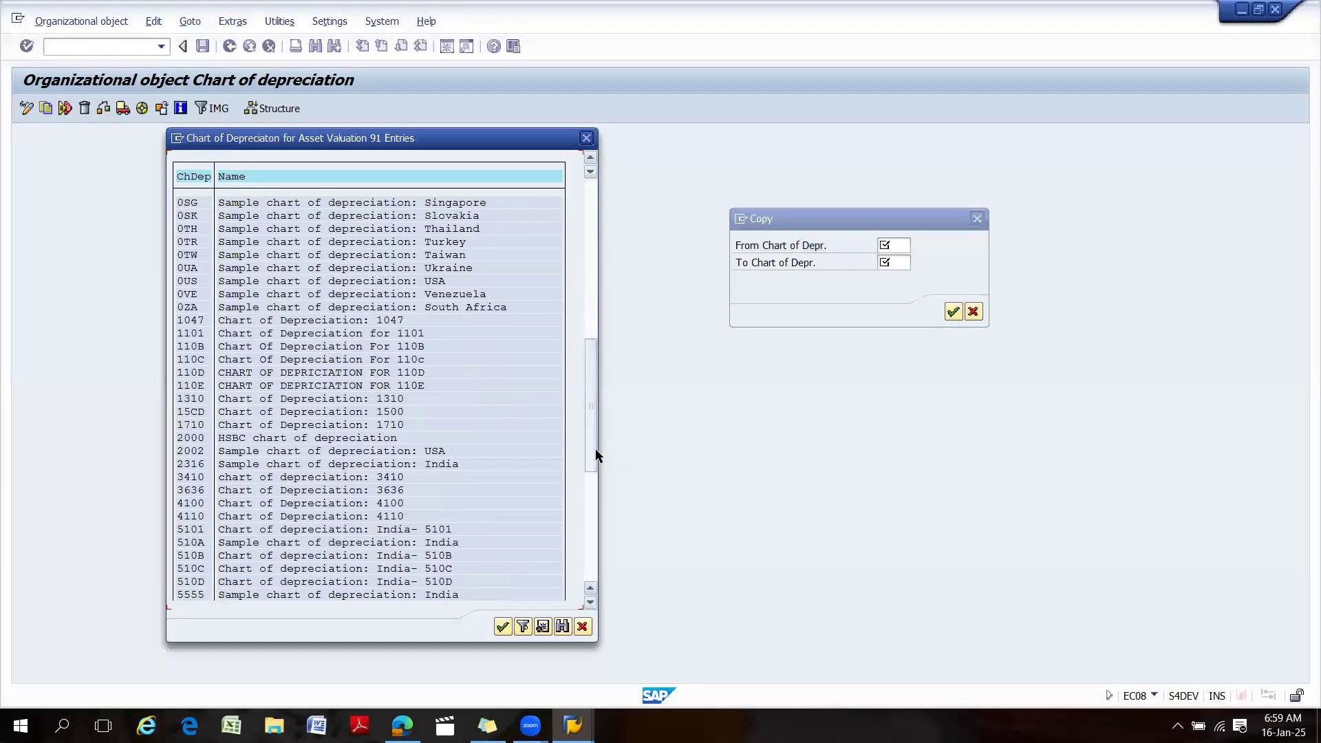
scroll(227, 307, "up", 3)
left_click_drag(176, 321, 458, 320)
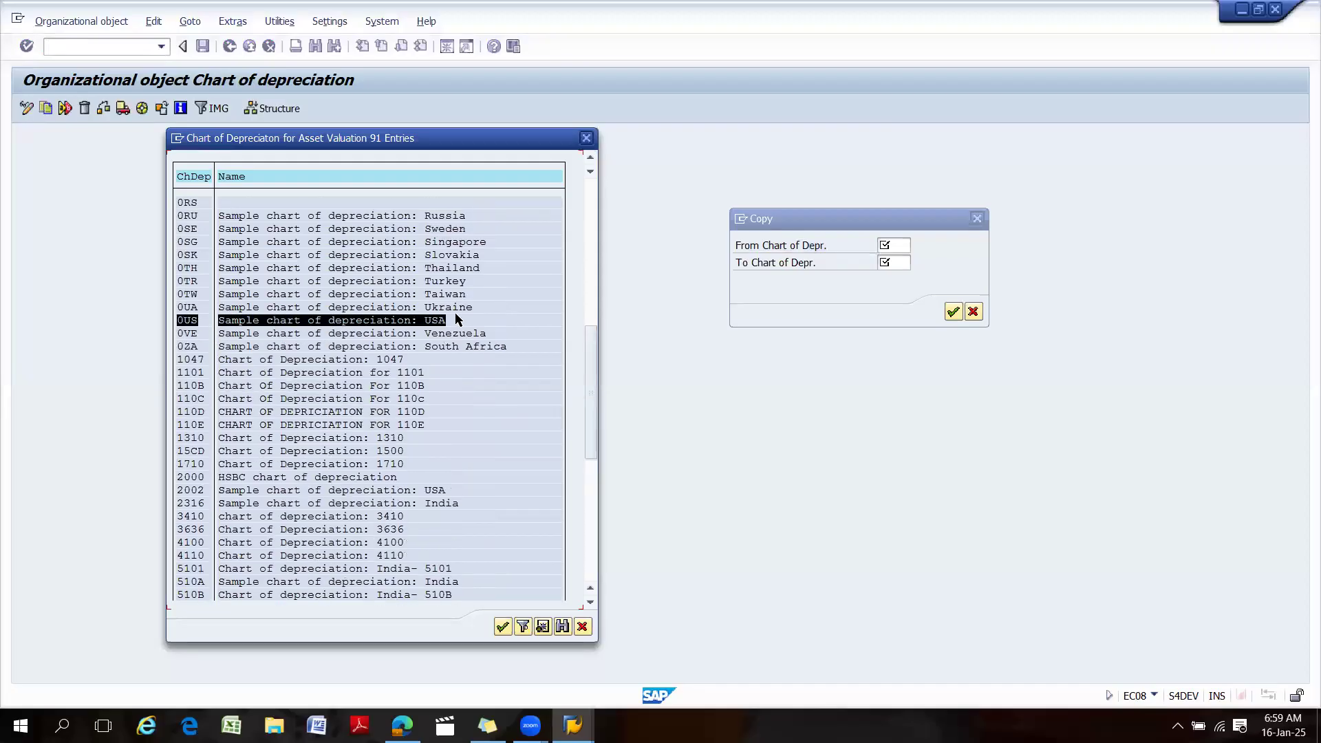
left_click(458, 320)
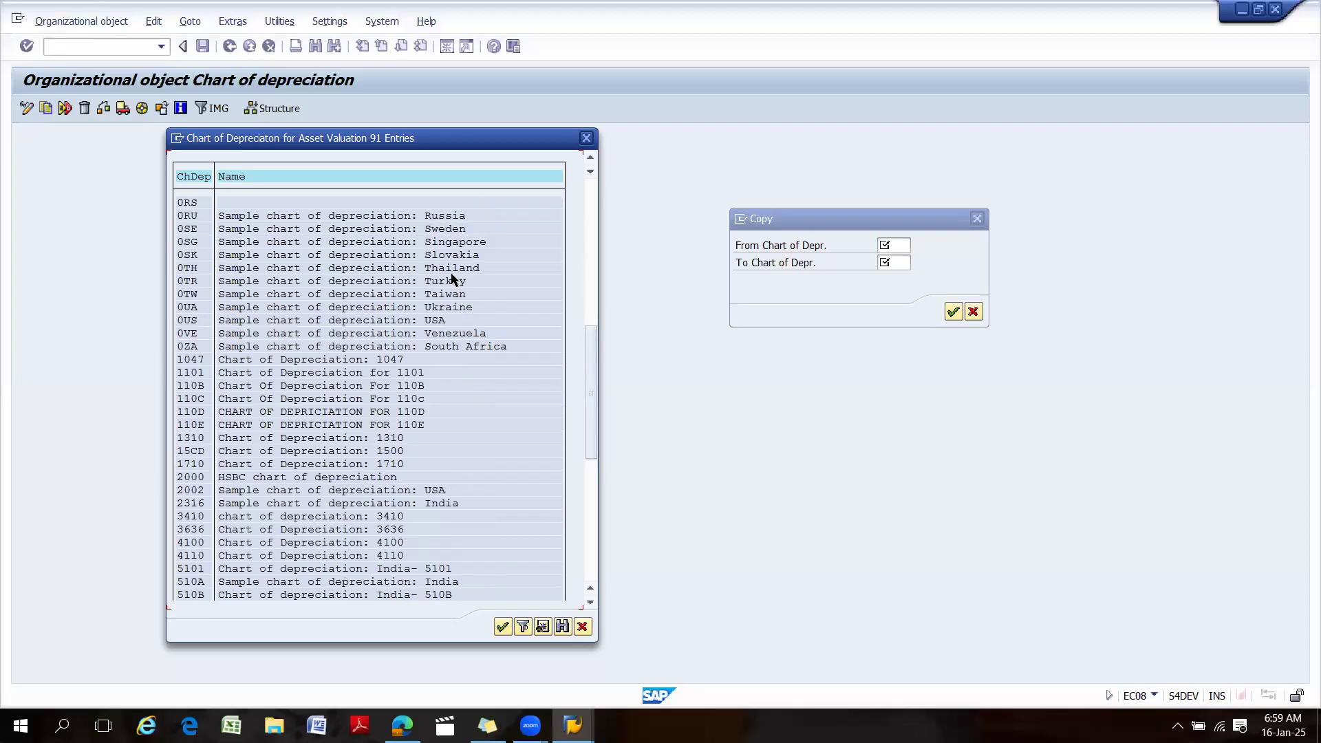
scroll(437, 303, "up", 6)
scroll(428, 258, "up", 8)
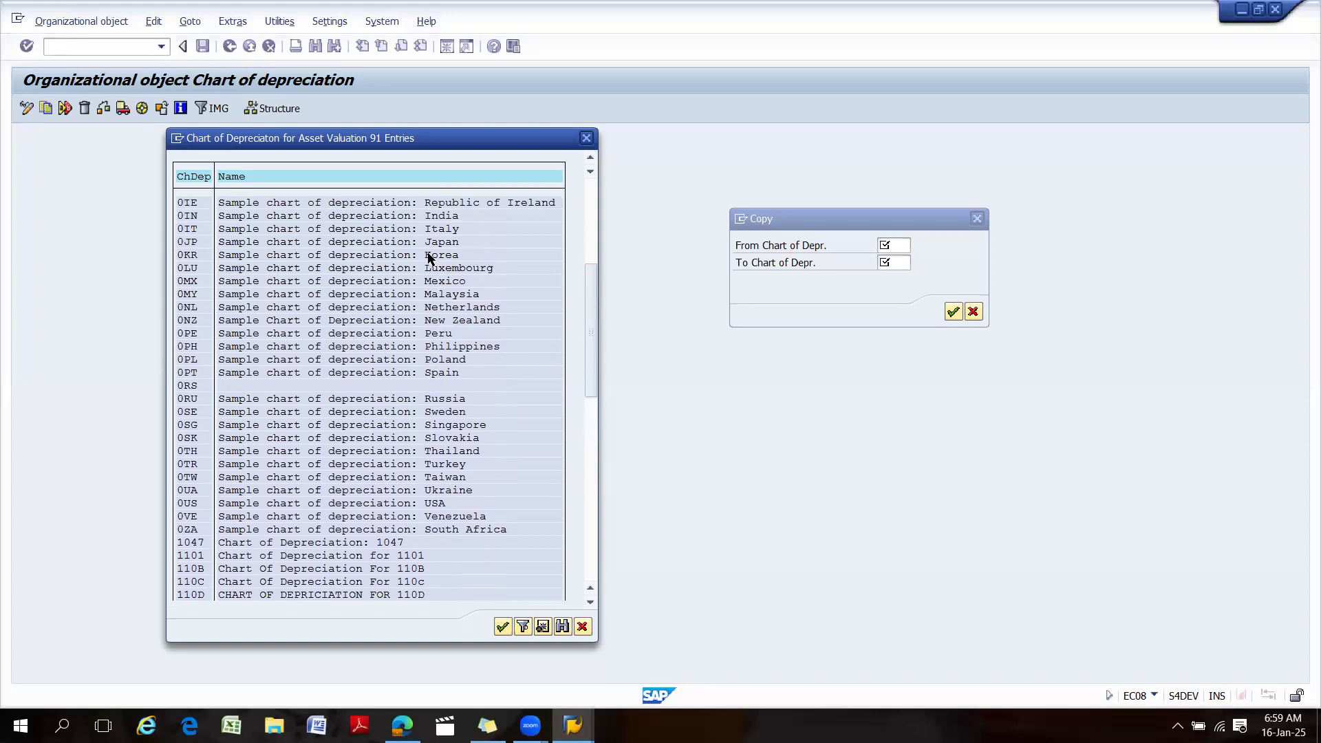
scroll(428, 258, "up", 2)
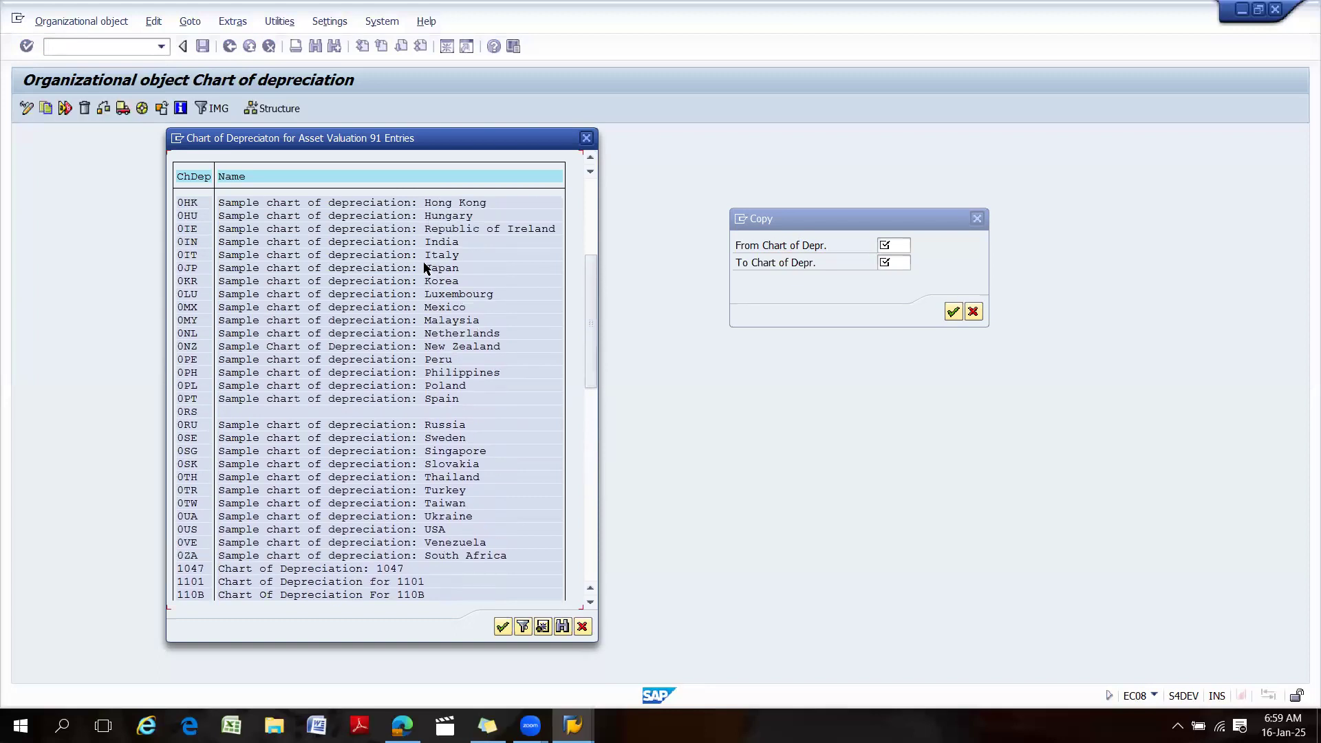
scroll(423, 263, "up", 2)
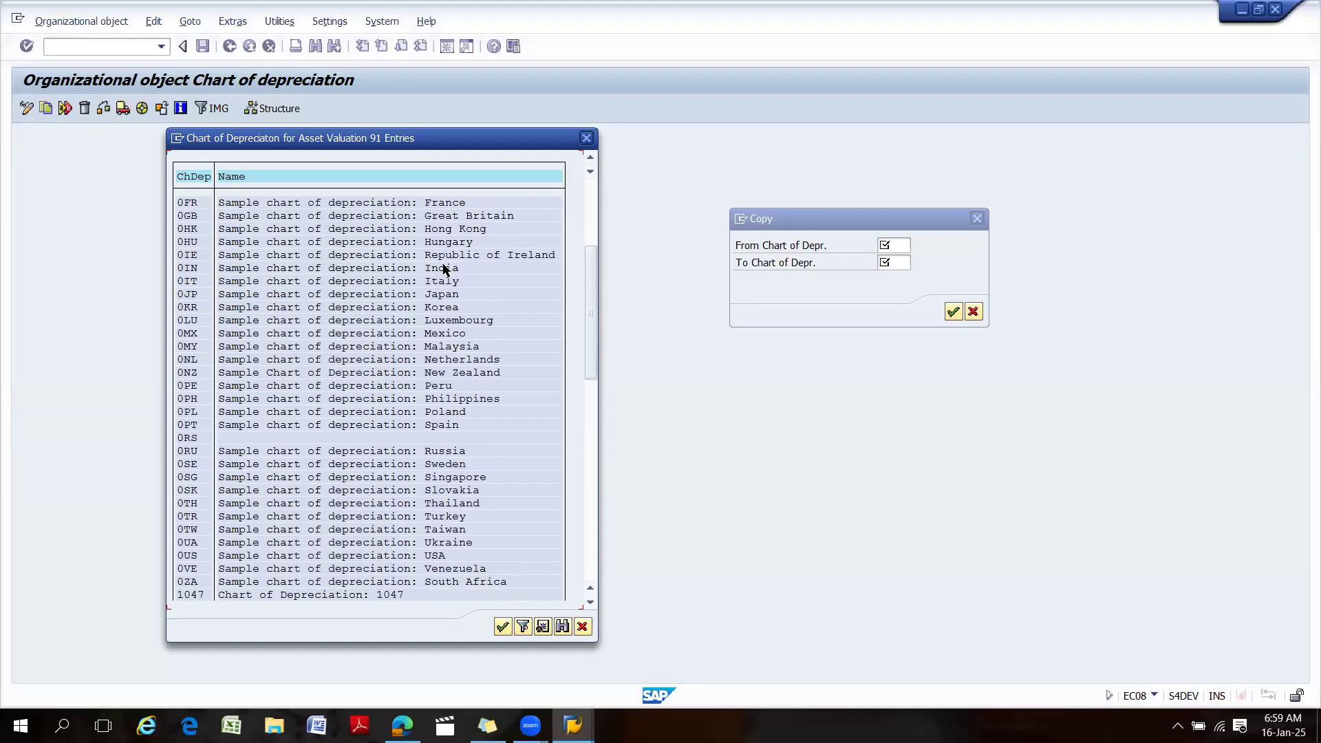
left_click(249, 272)
double_click(262, 270)
Set the target chart of depreciation to 1801, run the copy and agree to transport the number ranges.
left_click(888, 260)
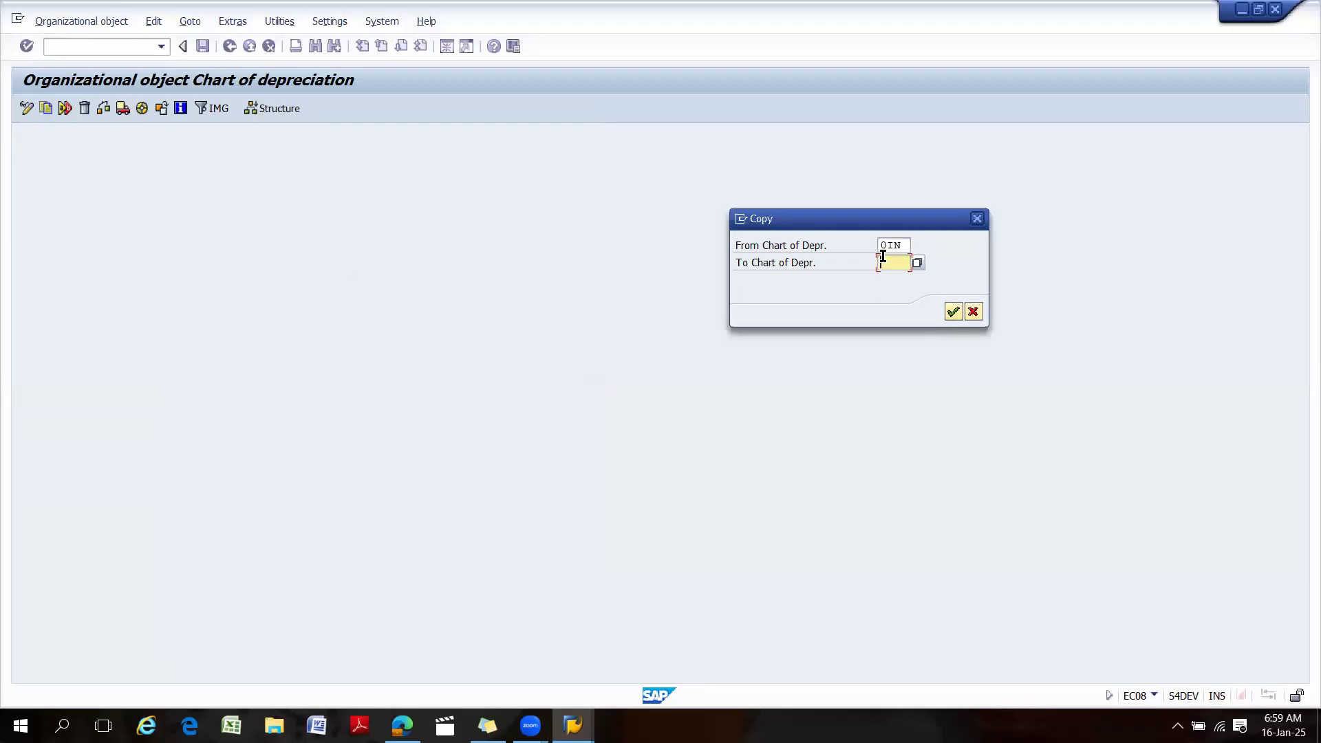
type("1801")
left_click(953, 312)
left_click(559, 455)
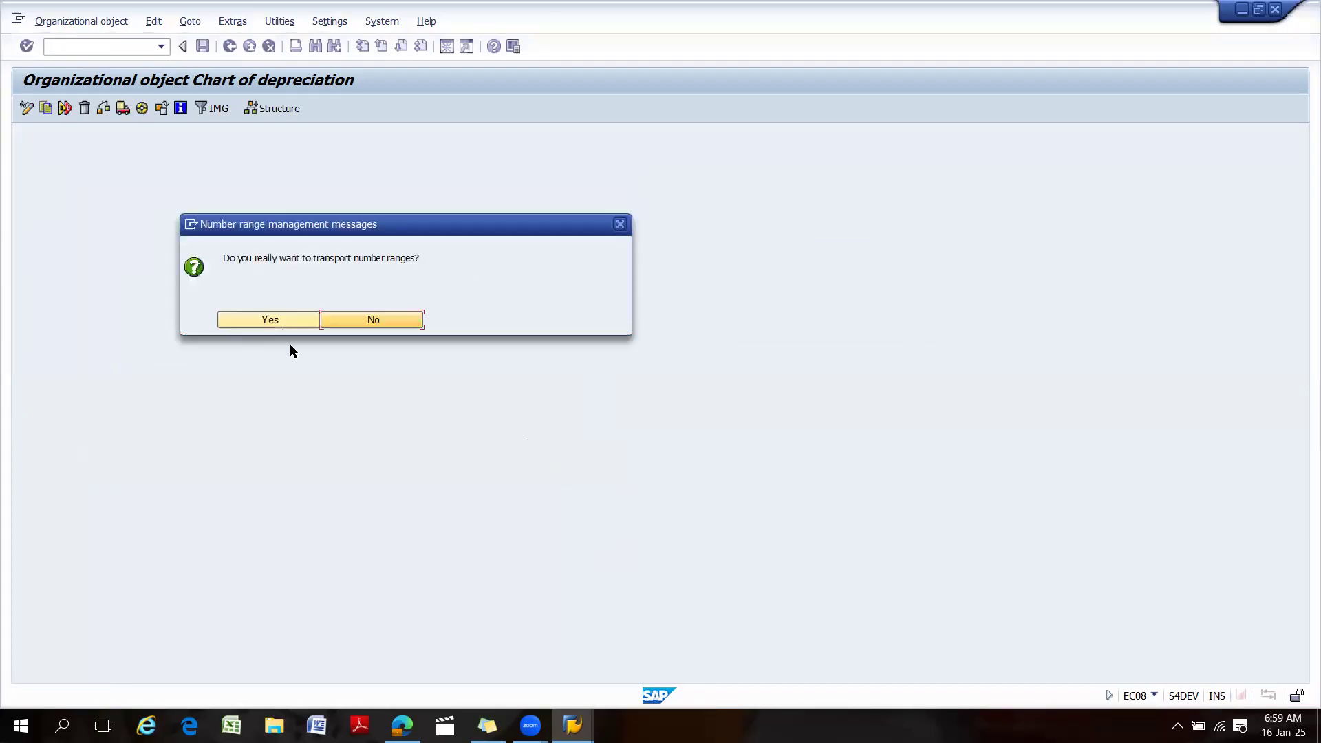
left_click(266, 321)
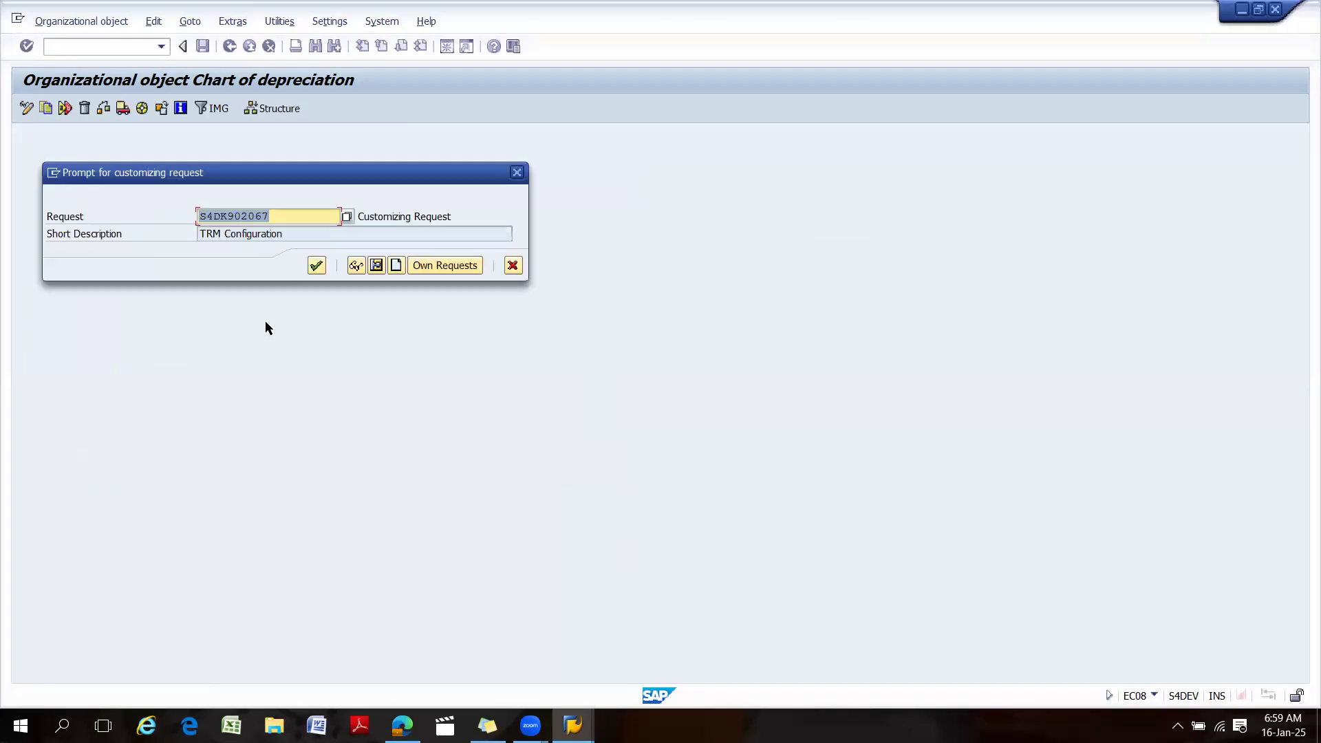
Record the copy in the own customizing request "1810- FI Confugration Company code level" and acknowledge the copy information.
left_click(423, 270)
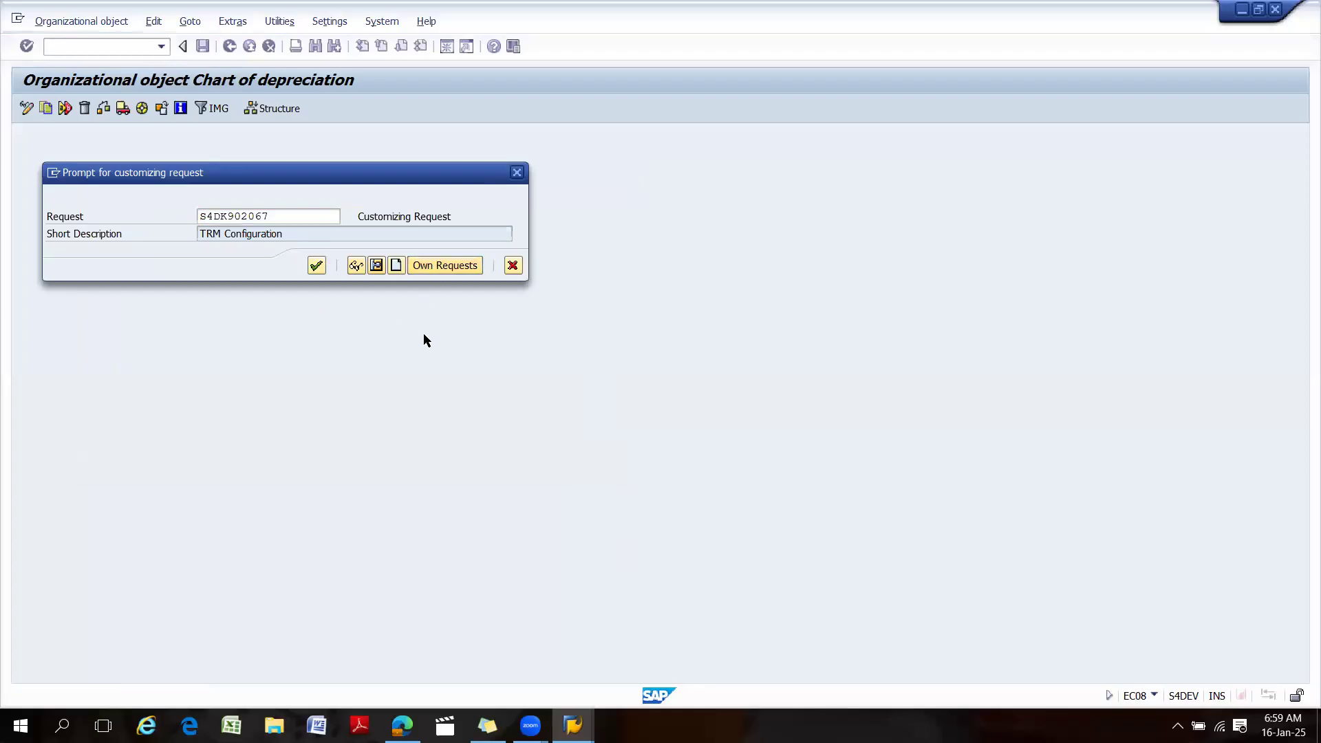
double_click(393, 341)
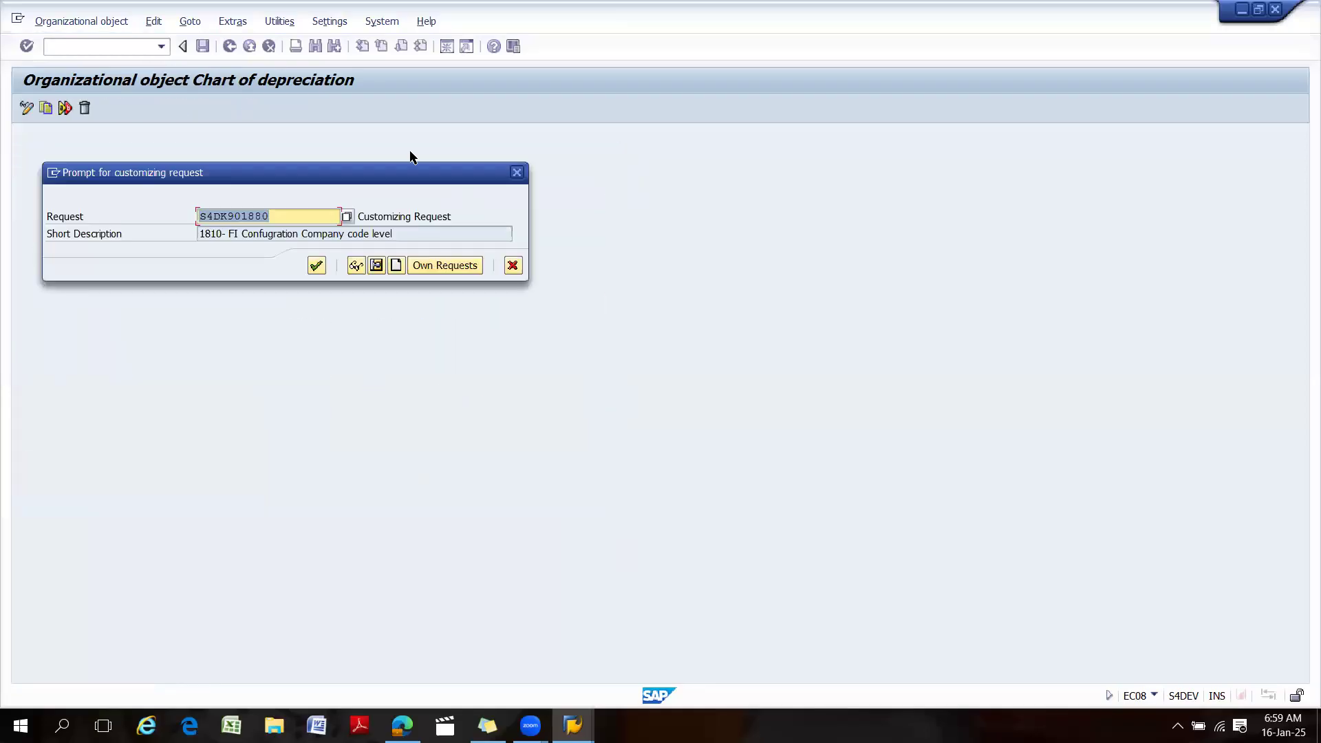
left_click(317, 267)
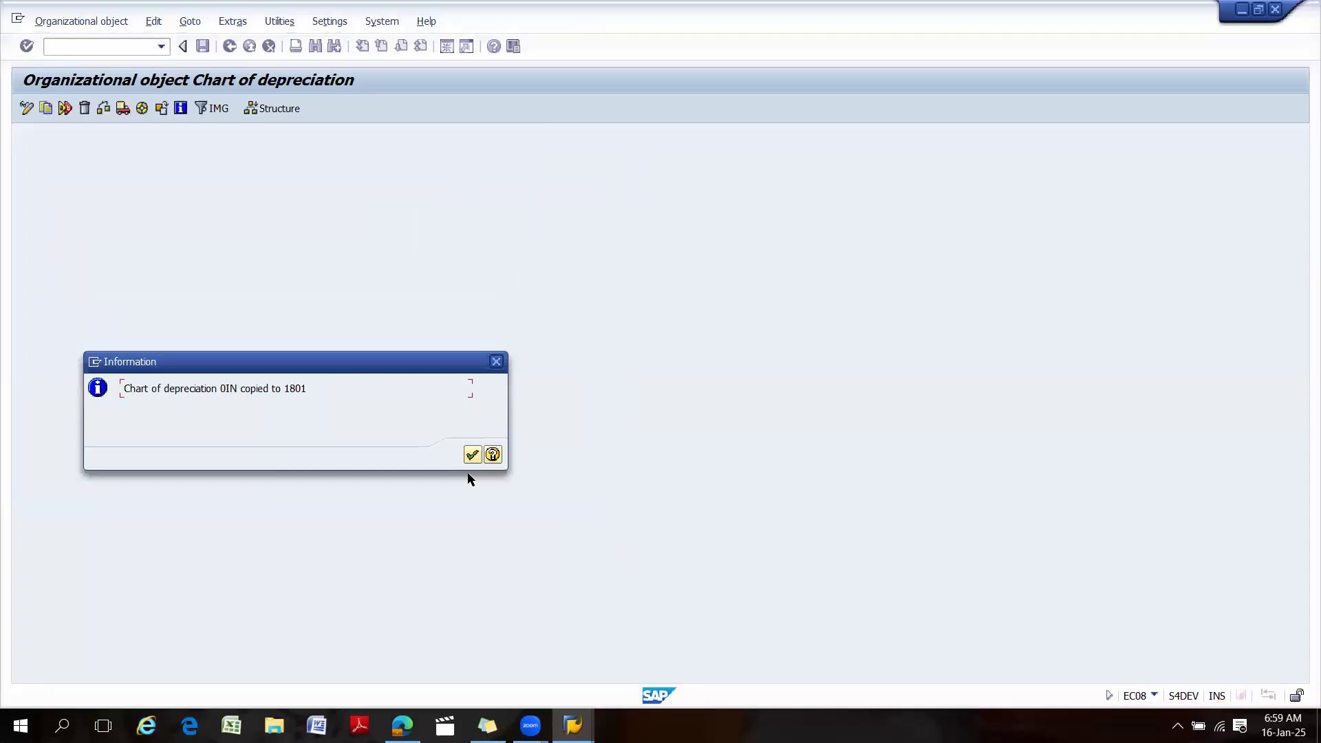
left_click(482, 454)
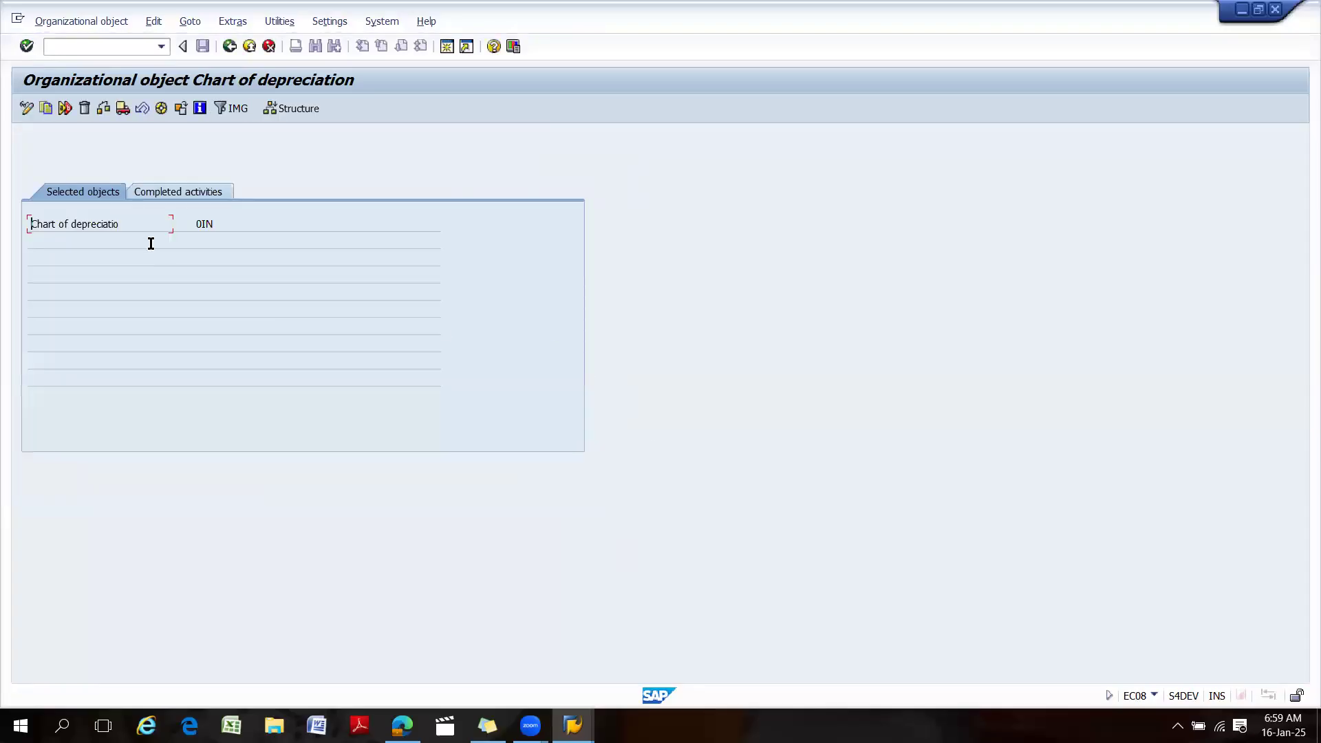
Check the completed activities of the chart copy and return to the activity selection.
left_click(172, 191)
left_click(107, 192)
left_click(229, 46)
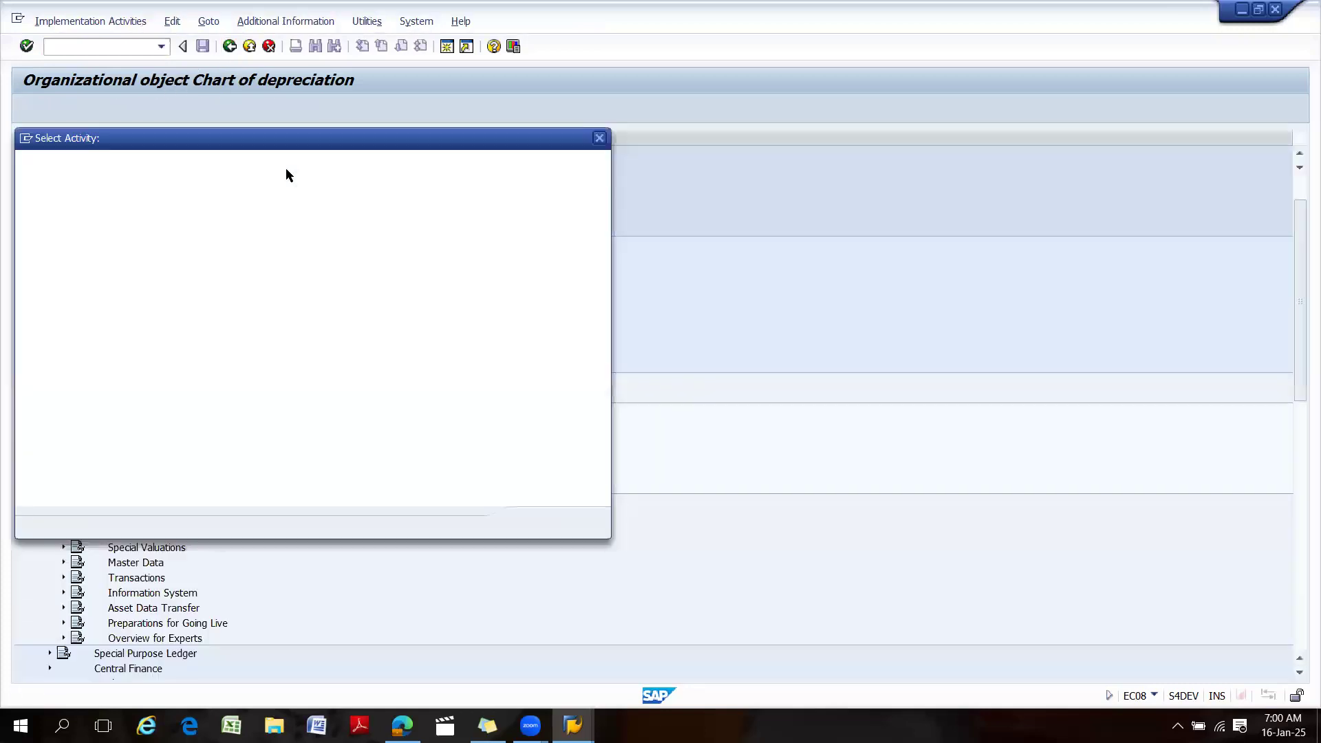
Open Copy/Delete Depreciation Areas for chart of depreciation 1801 and review areas 30, 31 and 32.
double_click(166, 230)
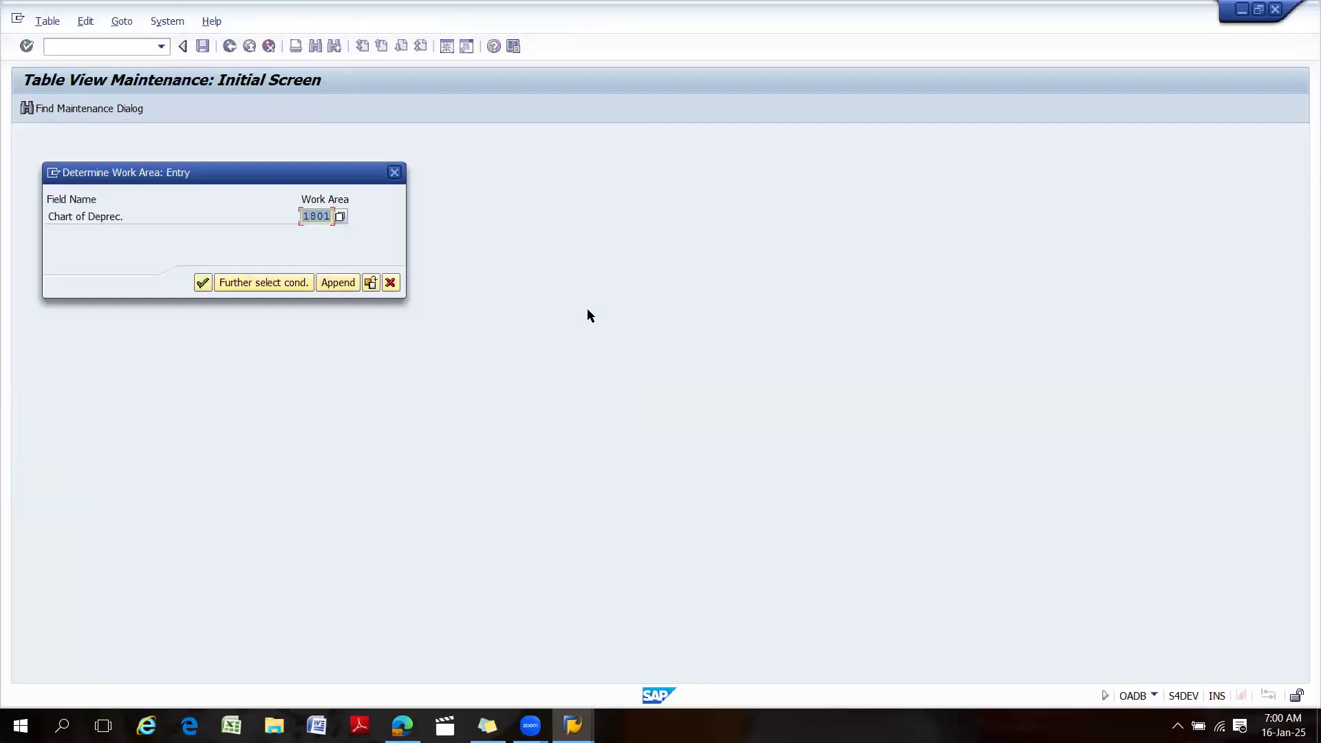
left_click(202, 283)
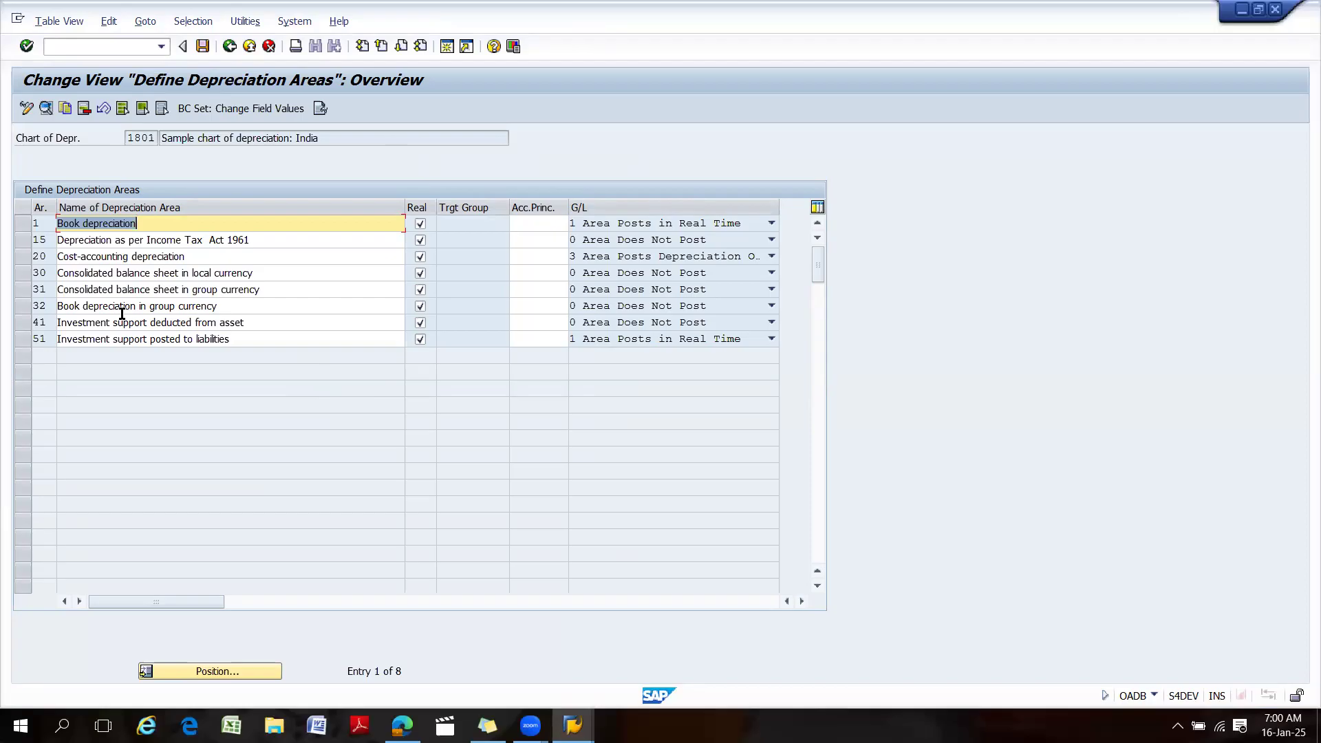
left_click(140, 273)
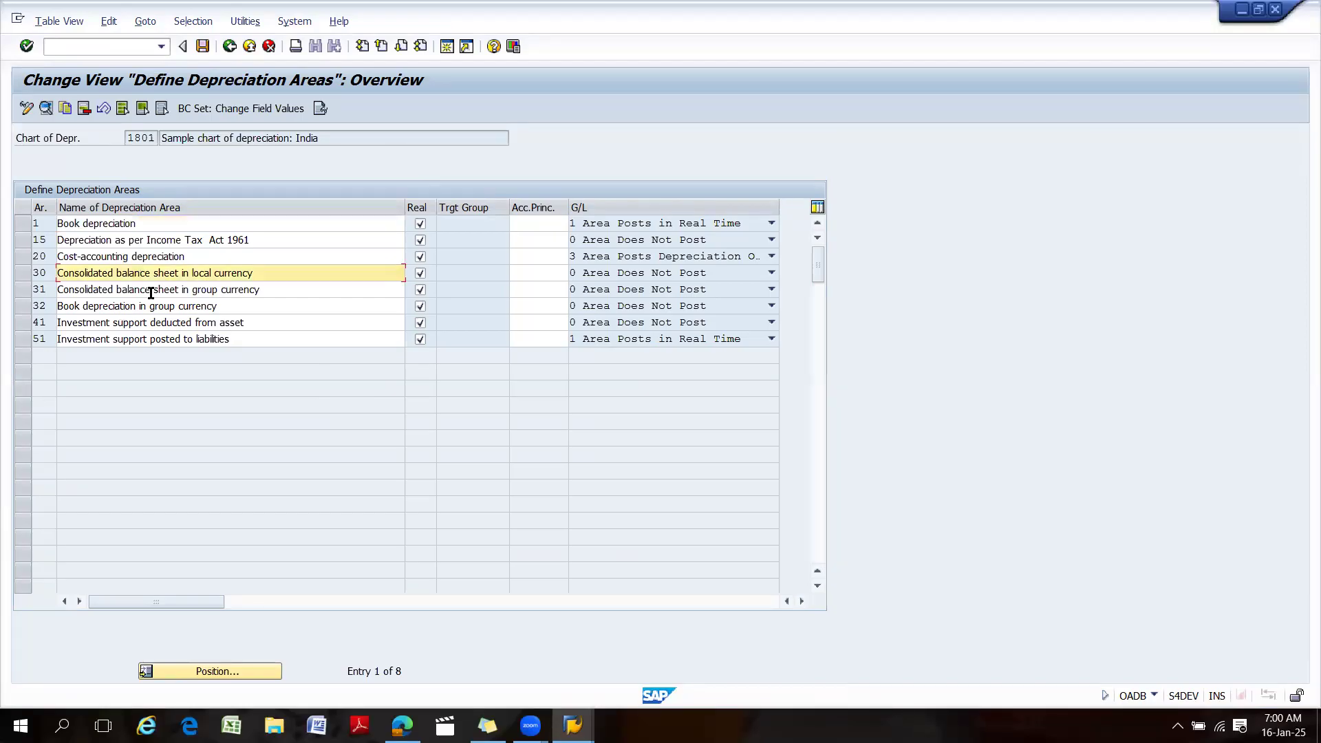
left_click(151, 290)
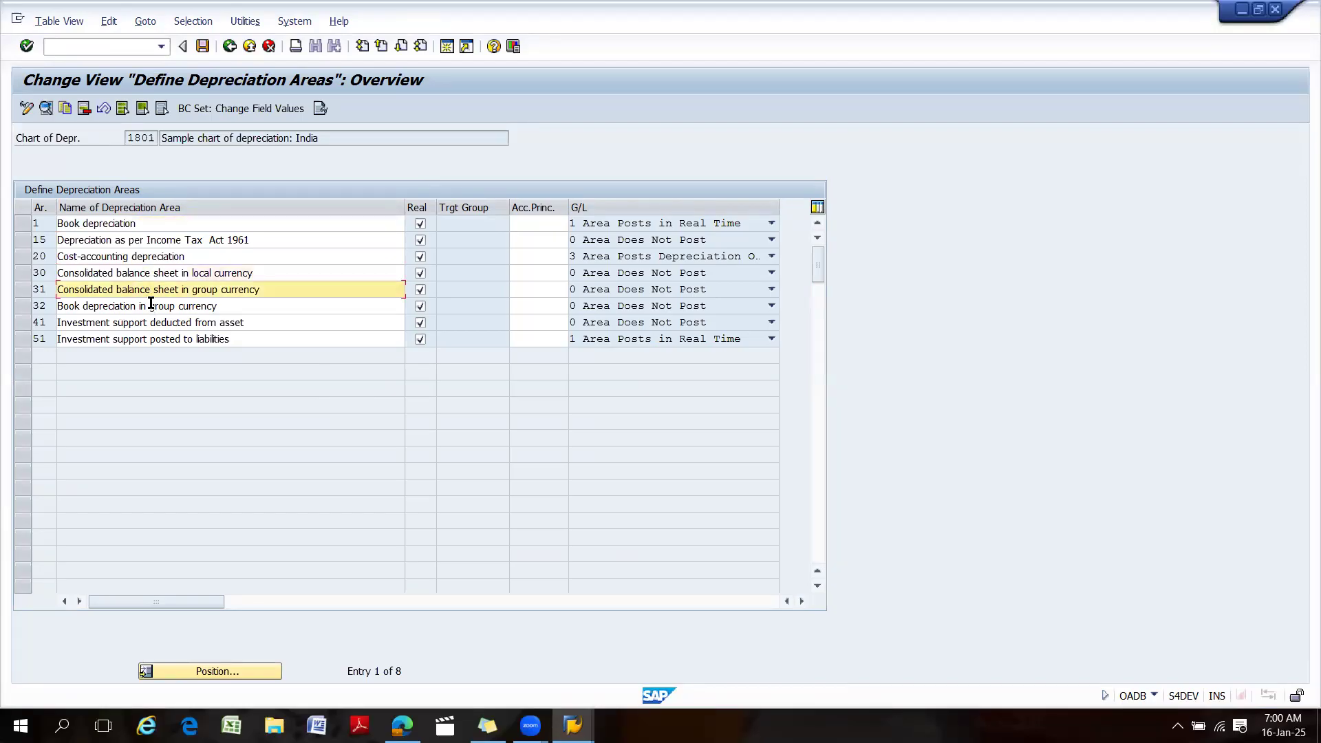
left_click(149, 304)
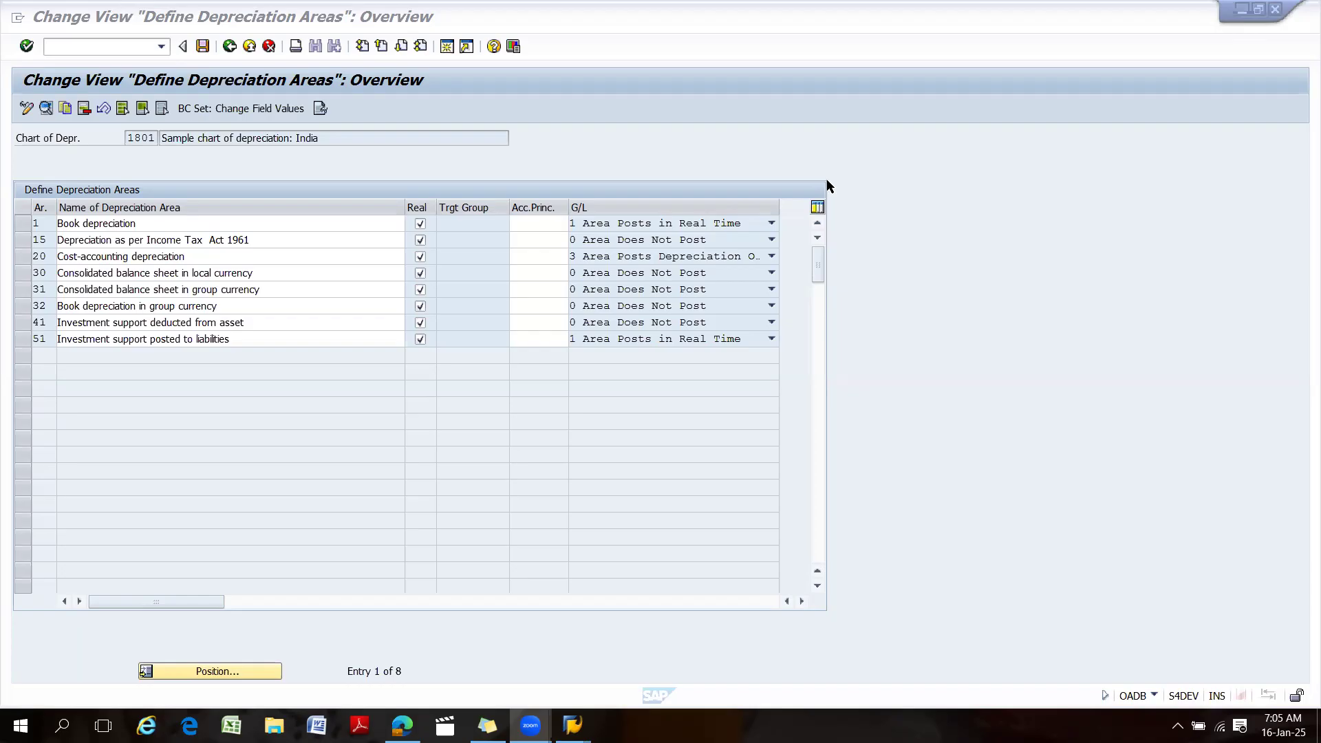
Examine the Book depreciation area and the G/L posting settings of the depreciation areas.
left_click(579, 137)
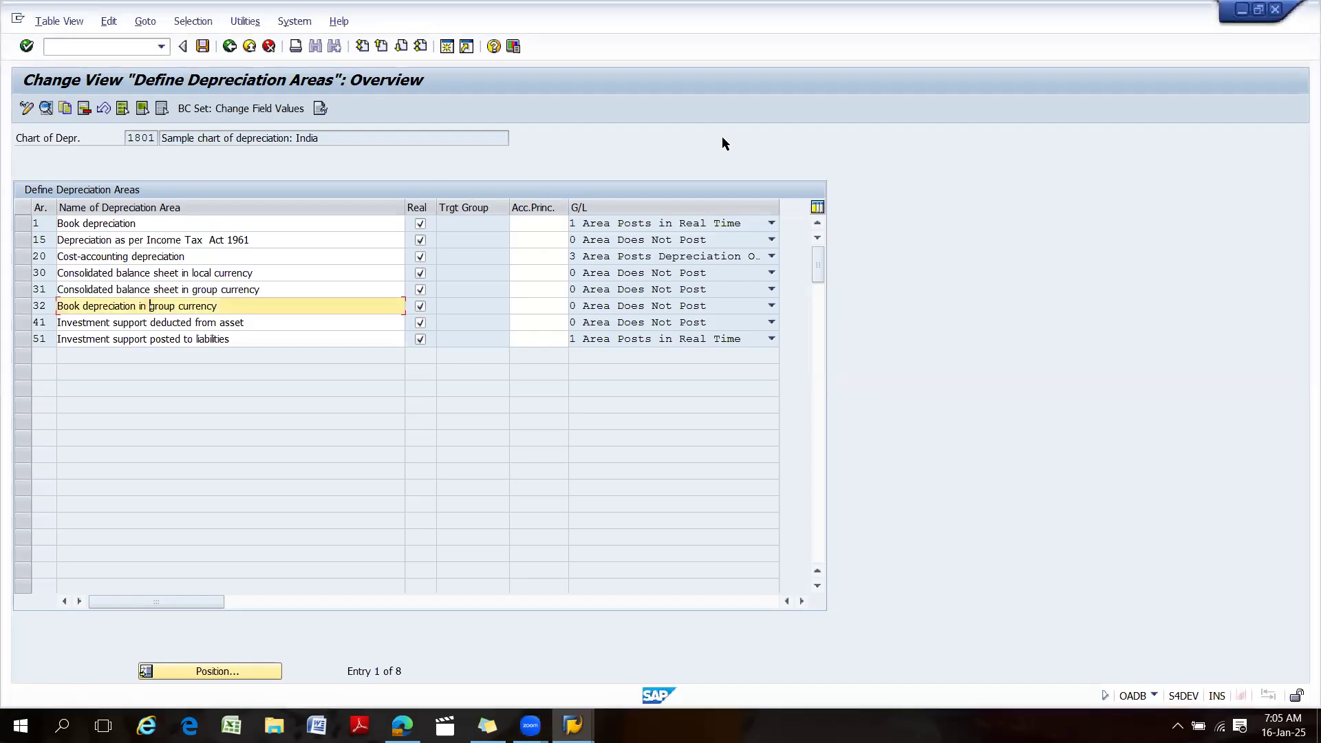
left_click(1053, 80)
left_click(969, 146)
left_click_drag(139, 223, 60, 225)
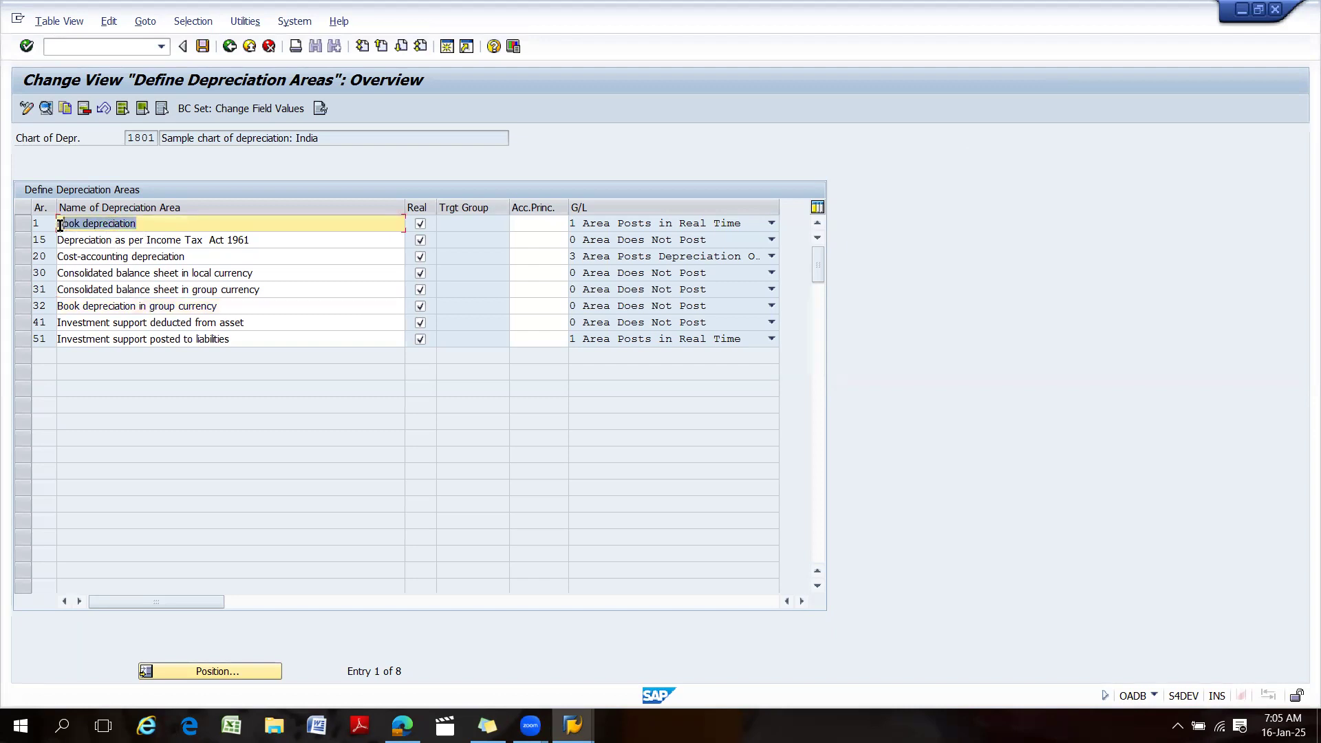
left_click(60, 225)
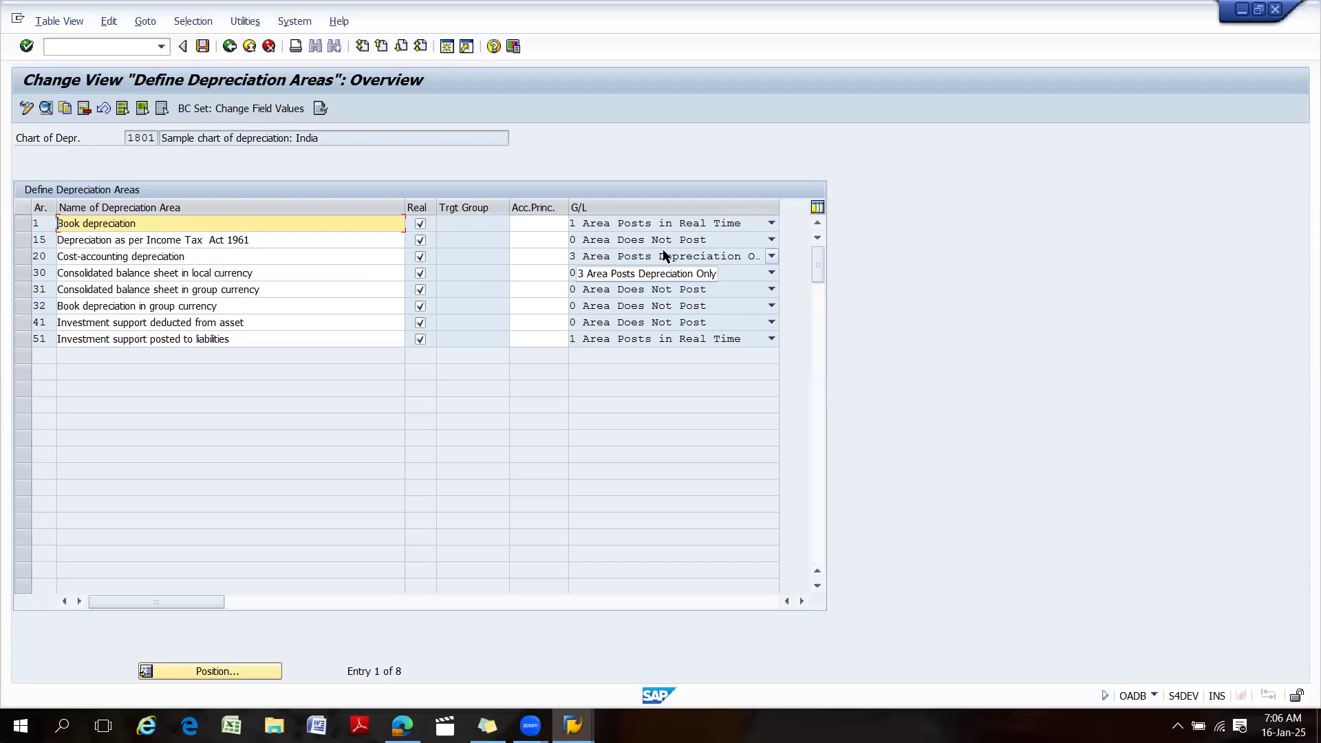
Highlight the cost-accounting, investment support and group-currency consolidation areas to compare their purpose and G/L posting.
left_click(27, 256)
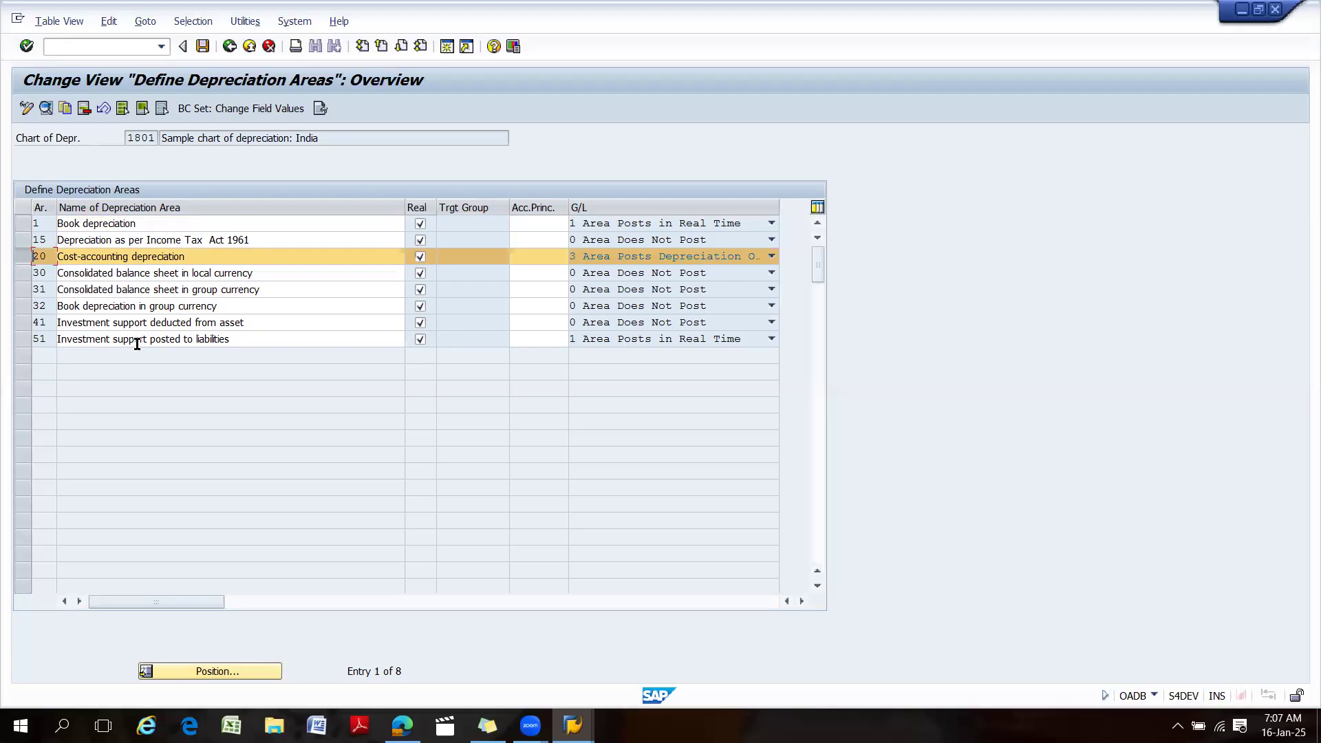
left_click(242, 338)
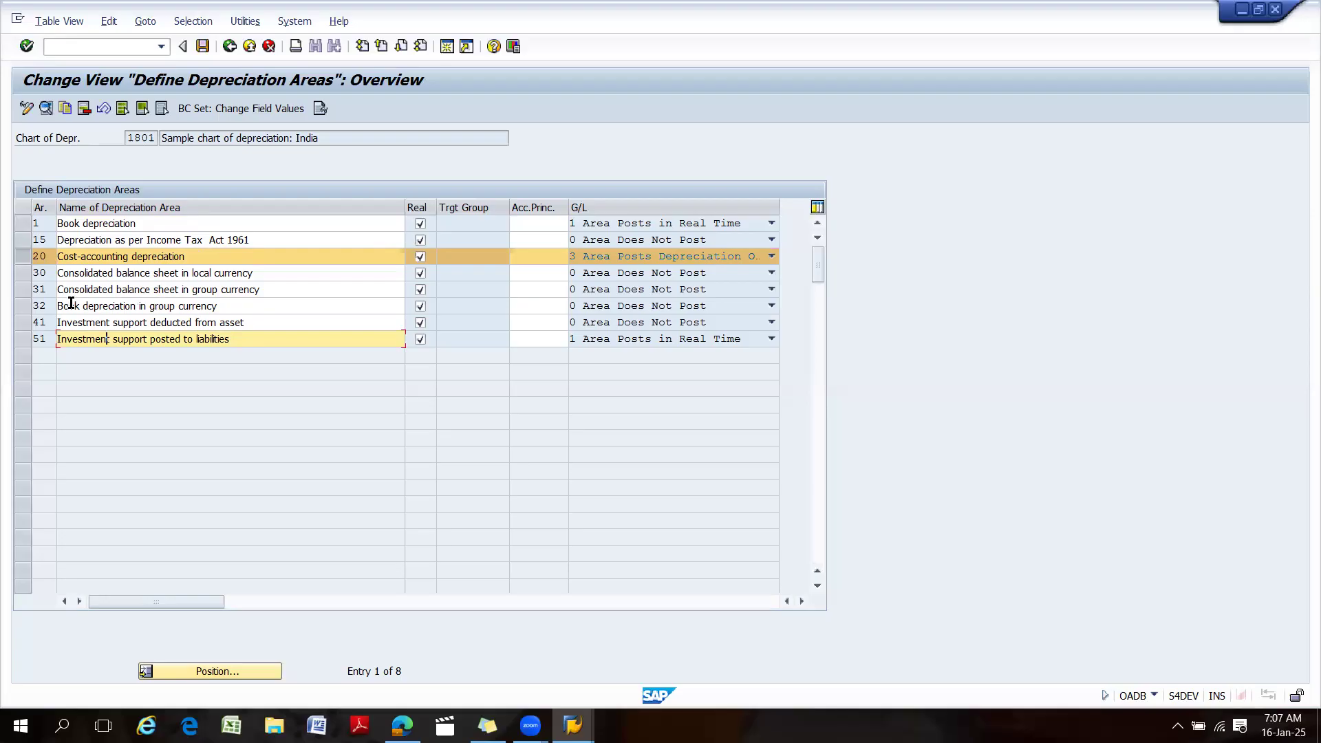
left_click(24, 285)
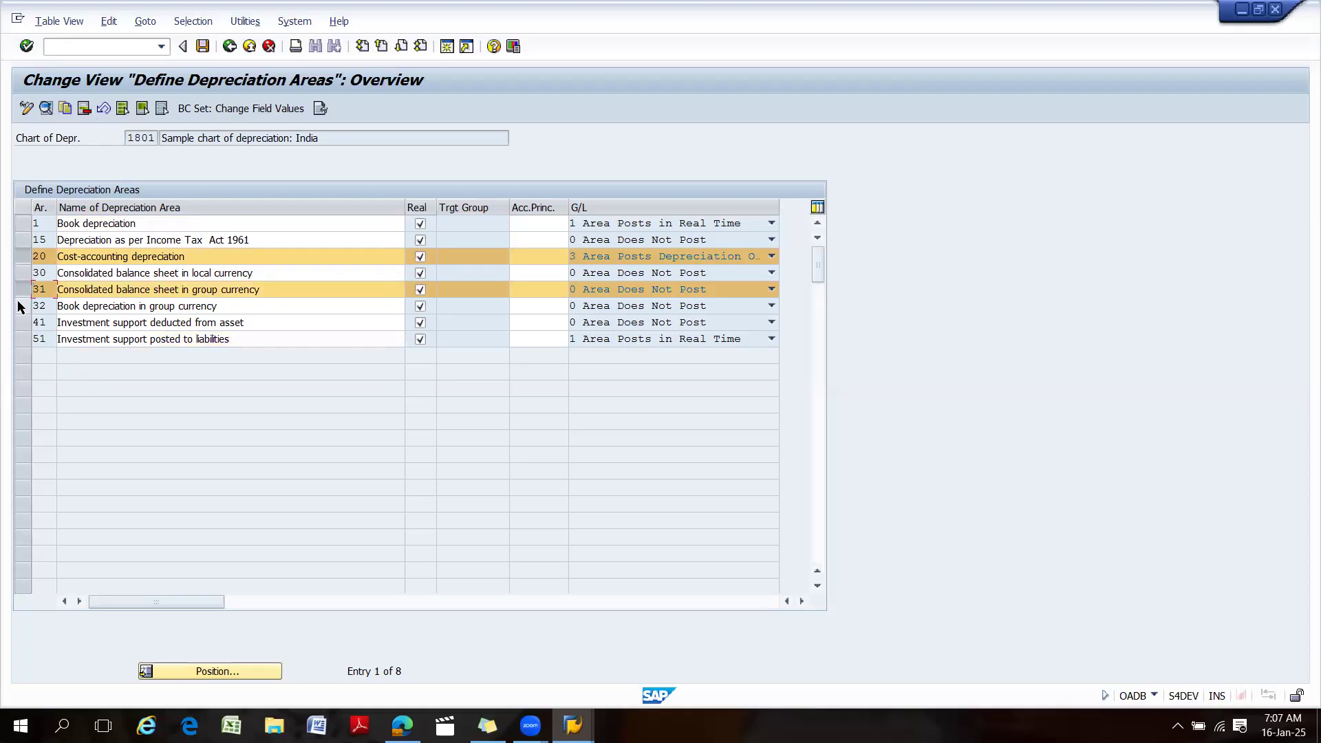
left_click(27, 286)
Open the details of depreciation area 51, Investment support posted to liabilities, and examine its General Ledger posting options.
left_click(18, 338)
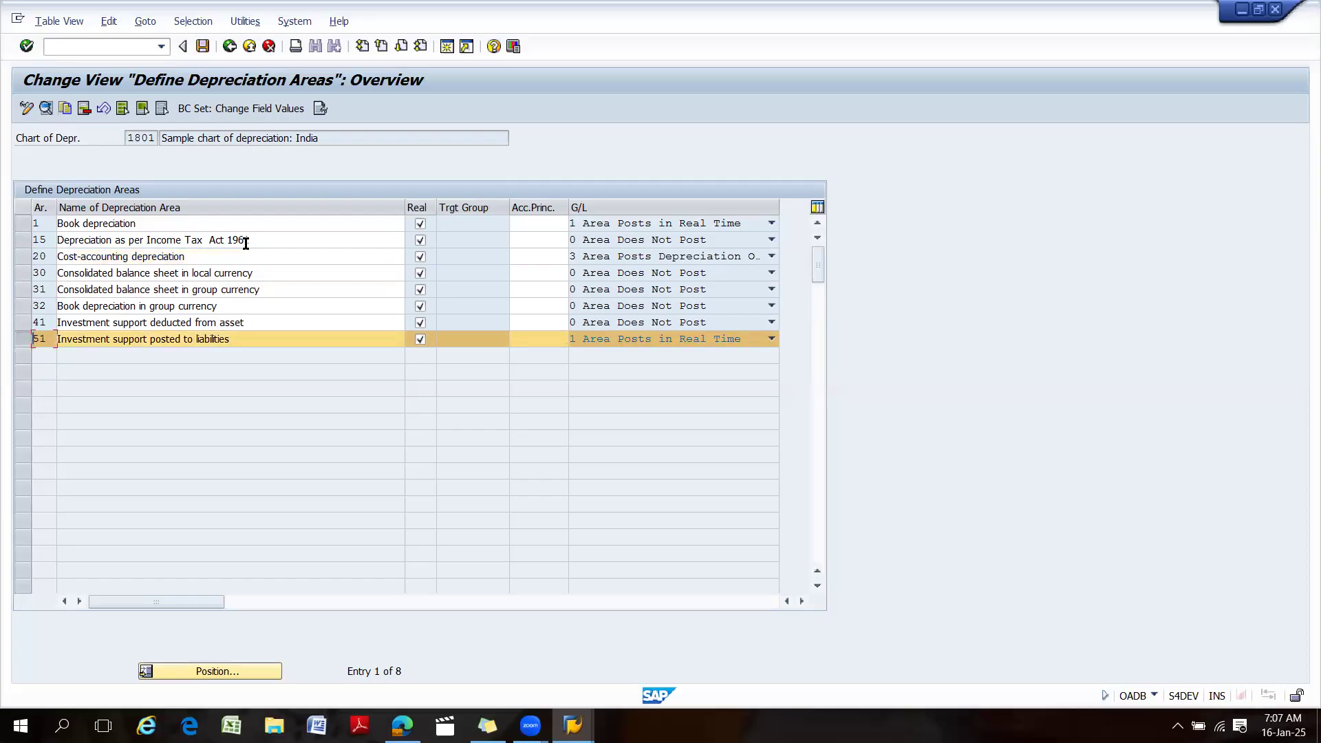
double_click(147, 222)
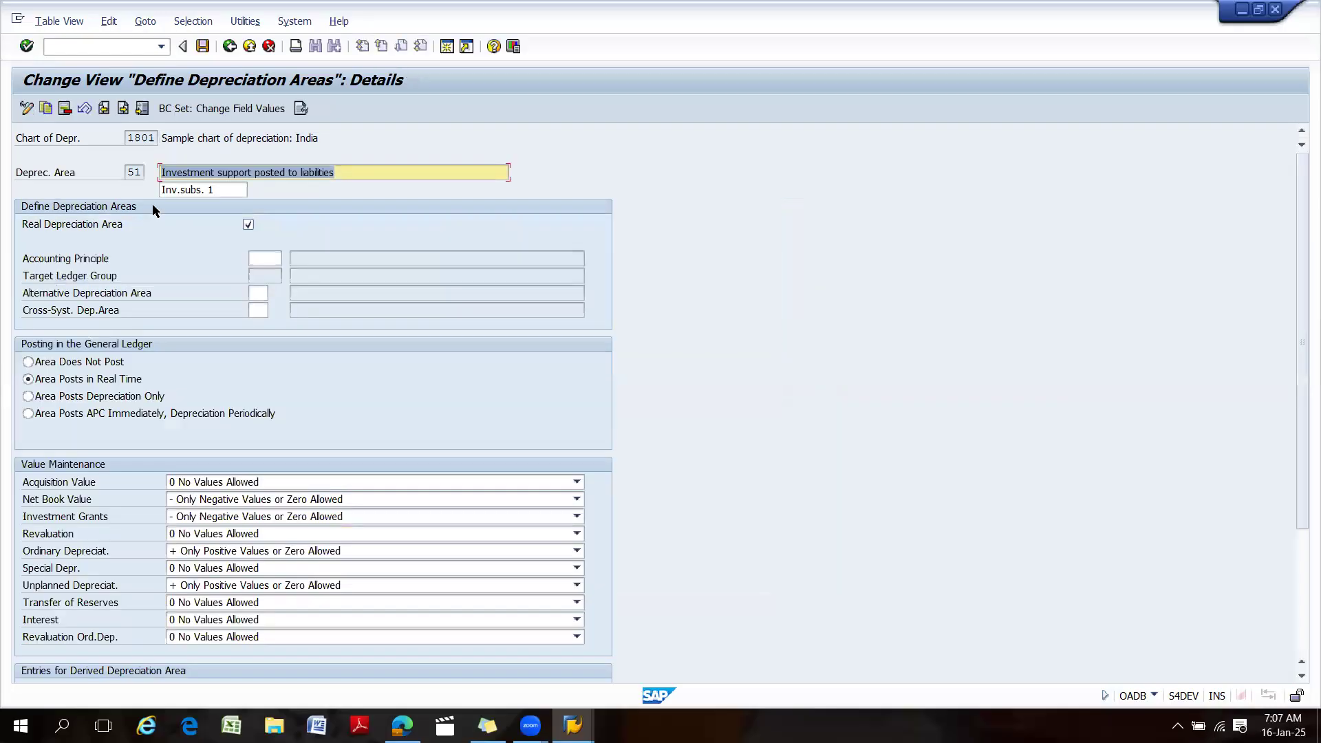
left_click(229, 46)
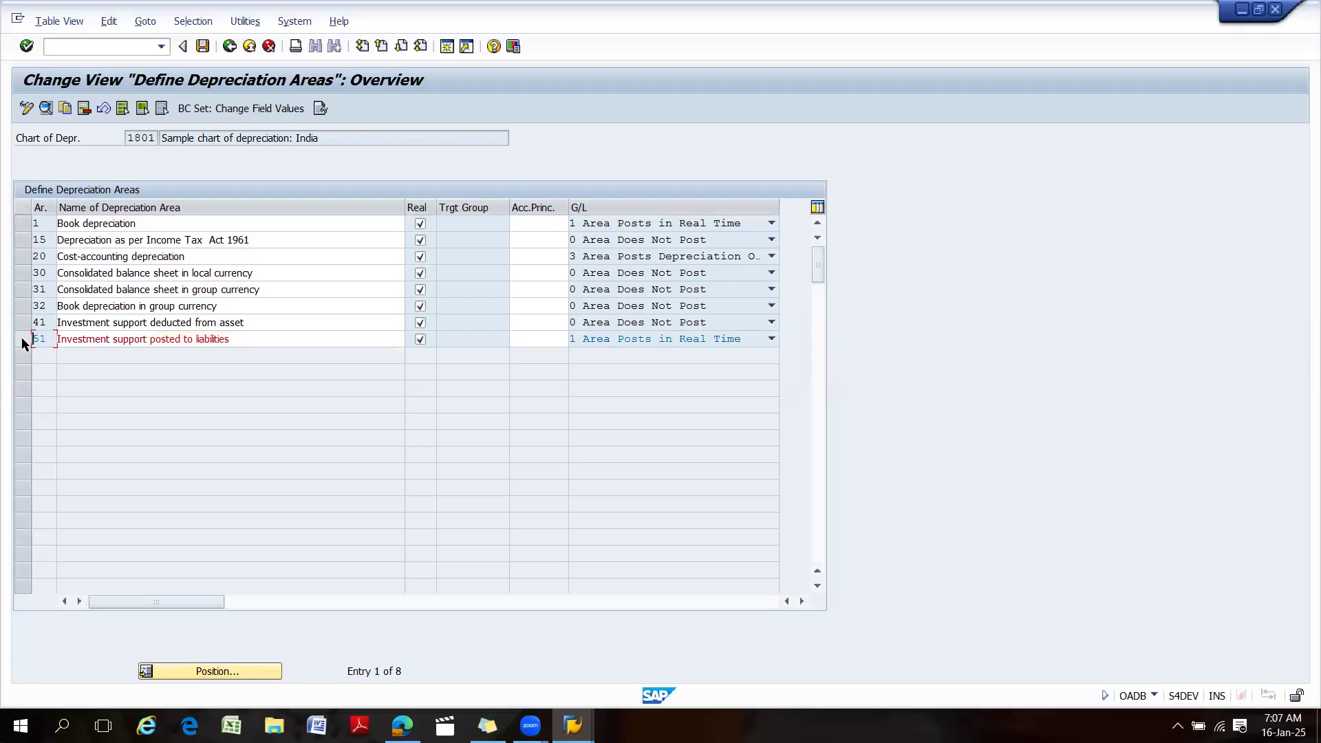
double_click(74, 339)
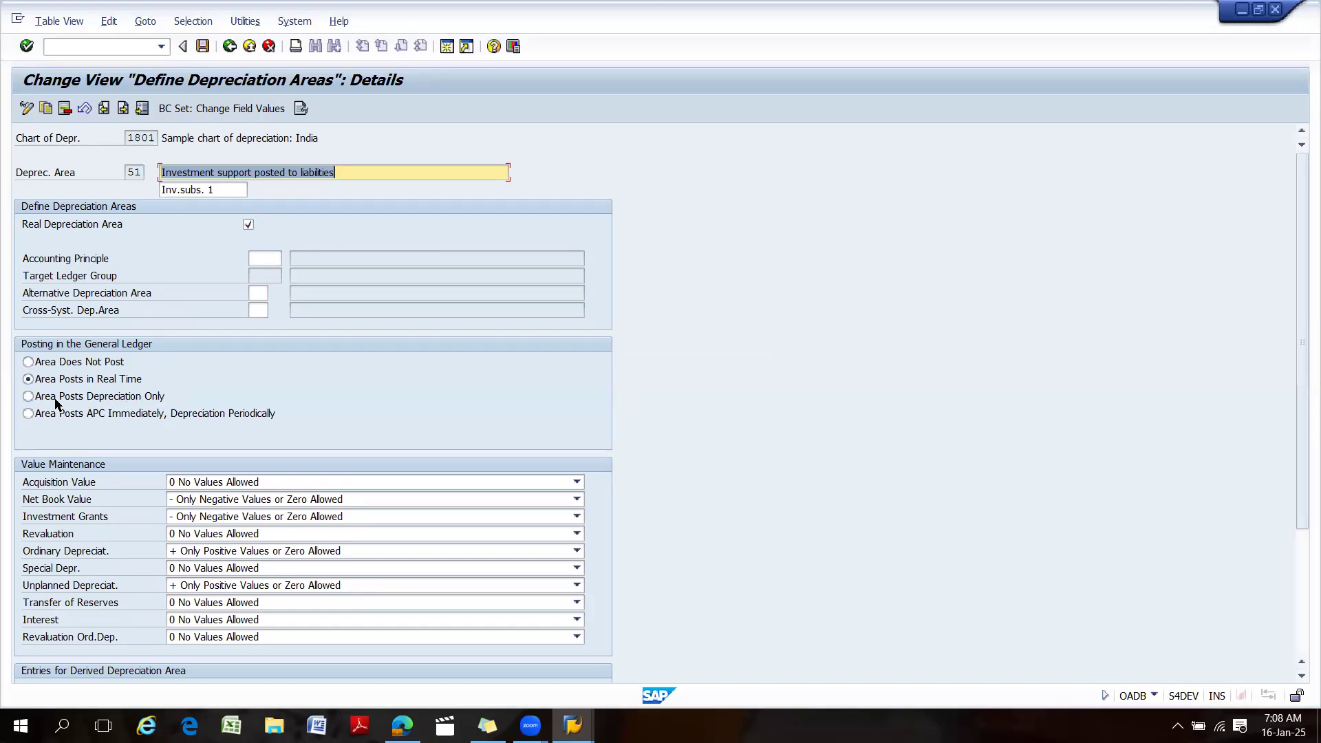
Open the details of the Book depreciation area and examine its General Ledger posting option.
left_click(230, 46)
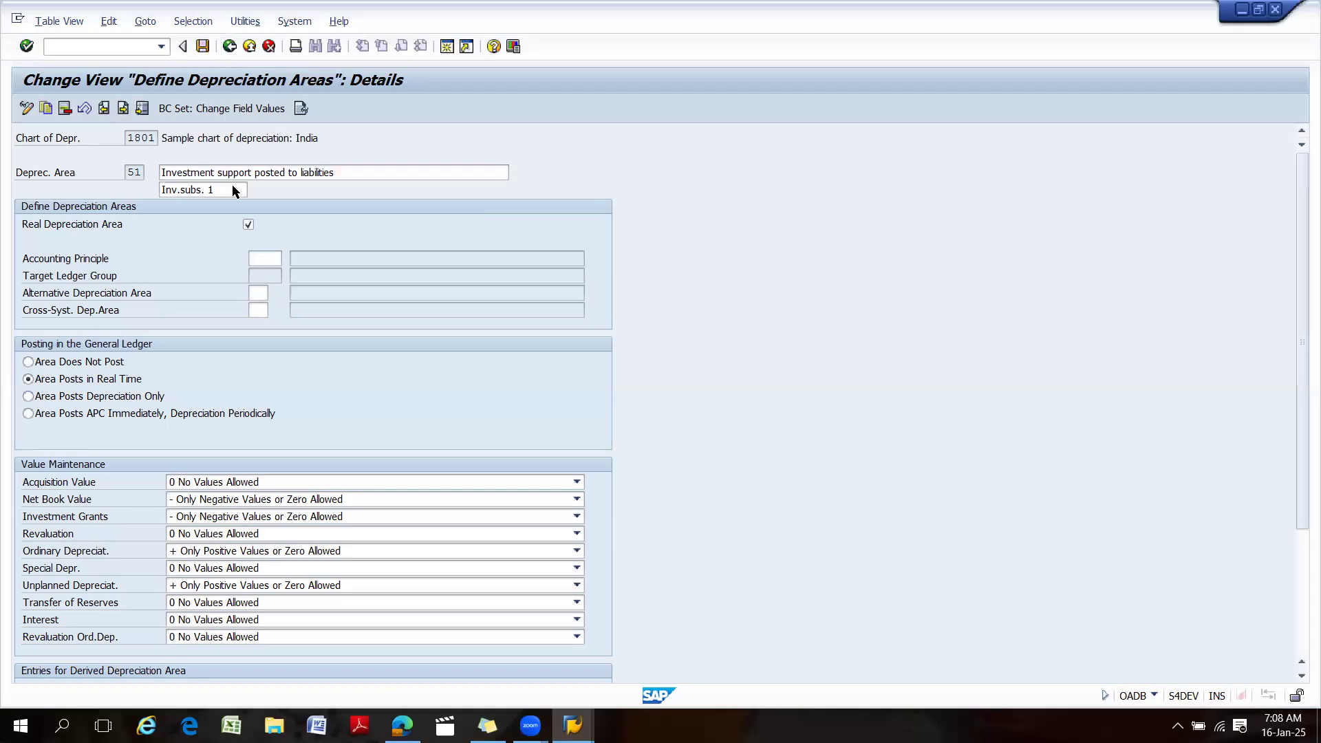
double_click(96, 224)
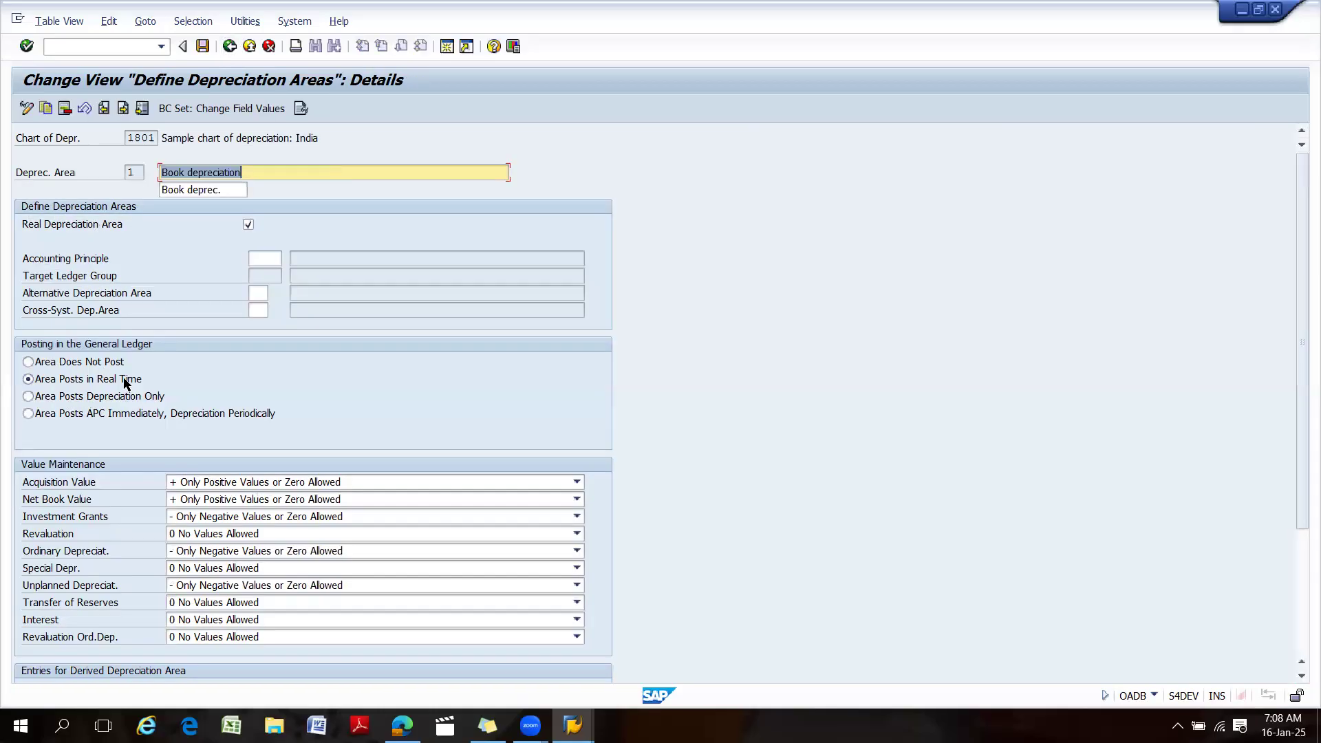
left_click(230, 46)
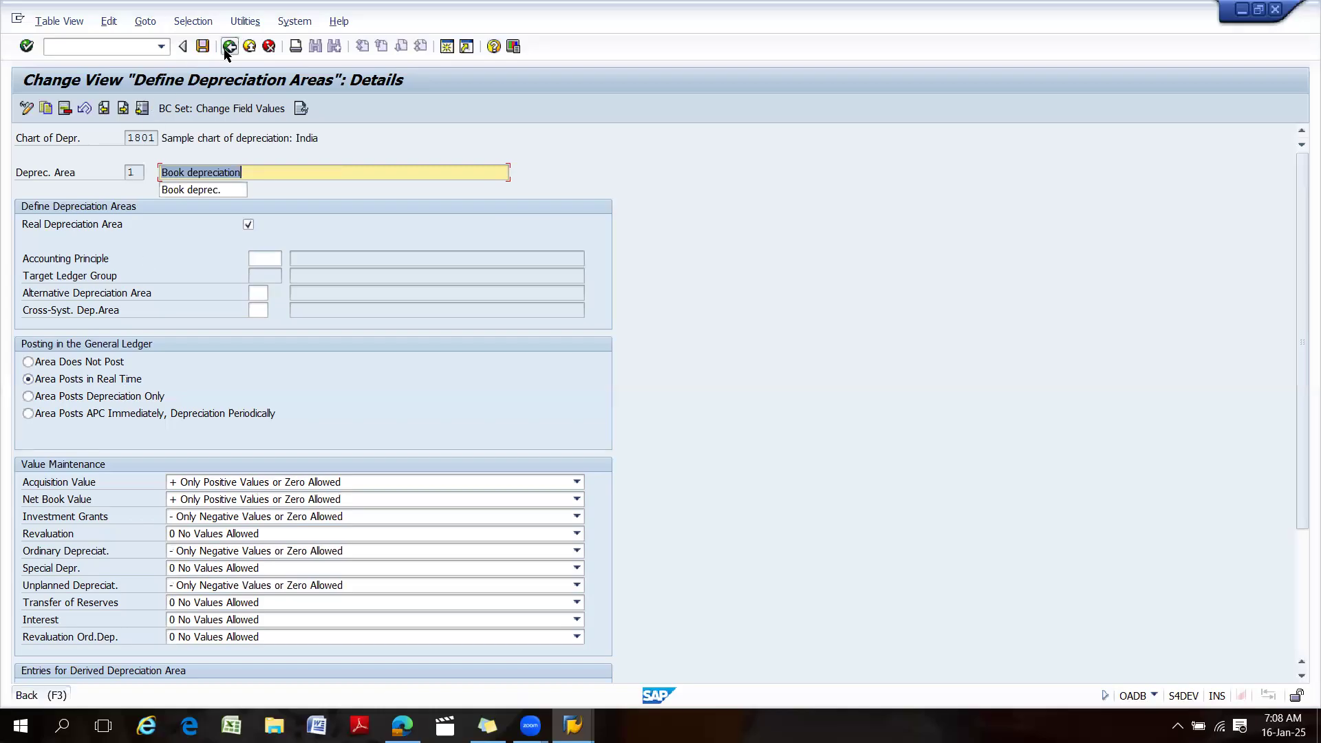
Review the G/L posting choices for depreciation area 20, Cost-accounting depreciation, and open its details.
left_click(772, 256)
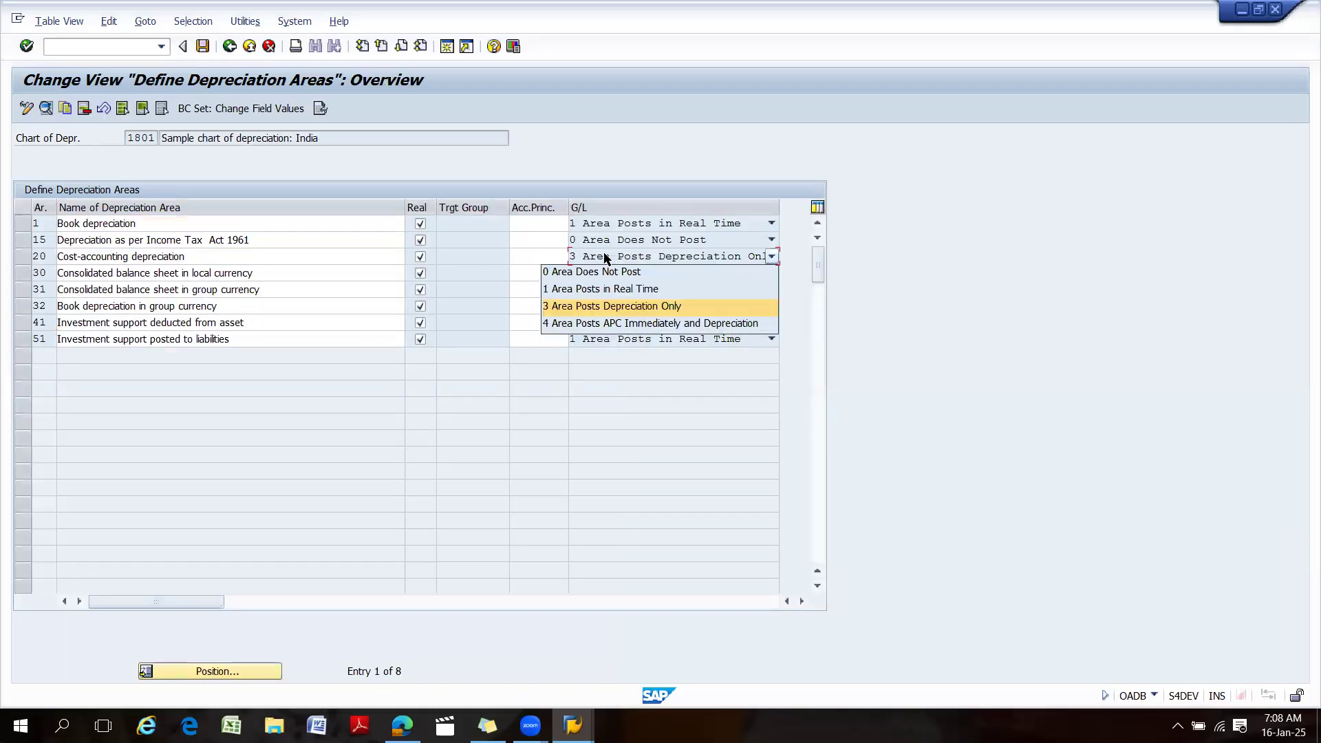
left_click(143, 265)
double_click(130, 256)
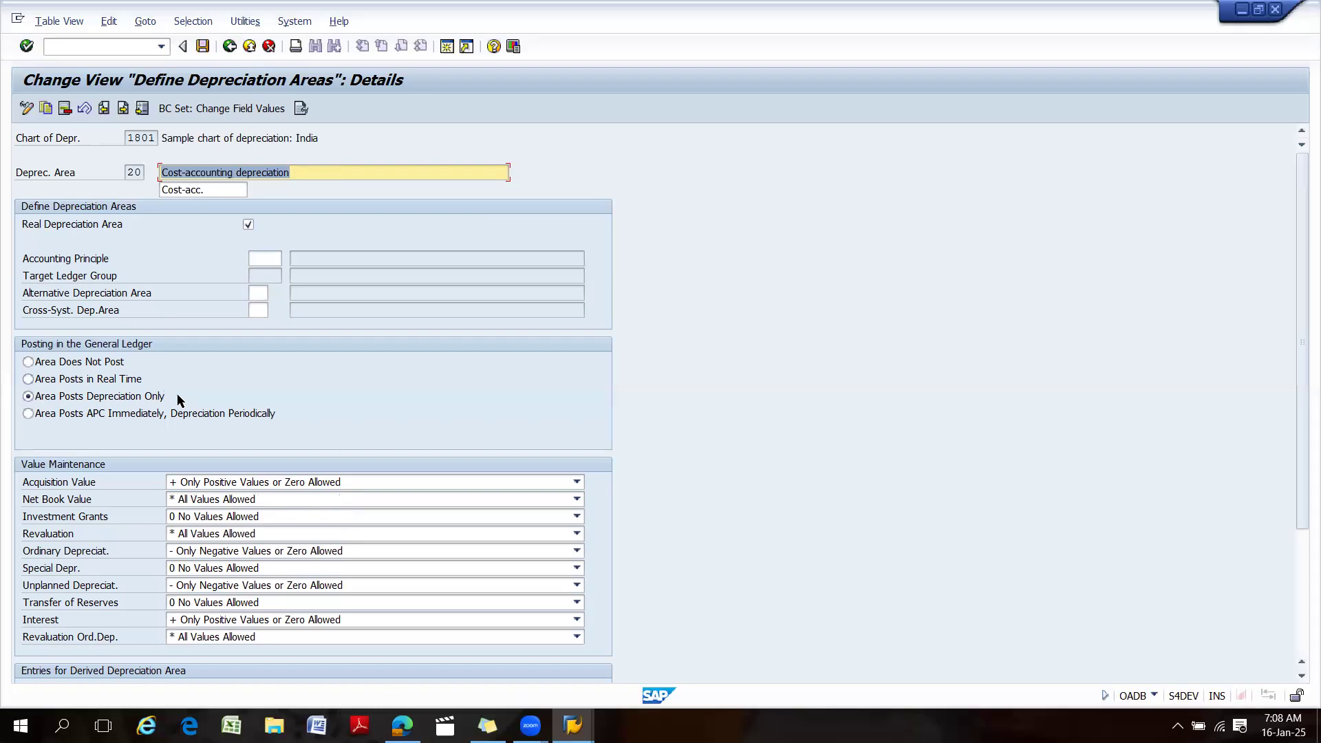
Examine the value maintenance rules of area 20 for revaluation, ordinary depreciation and special depreciation.
scroll(270, 368, "down", 3)
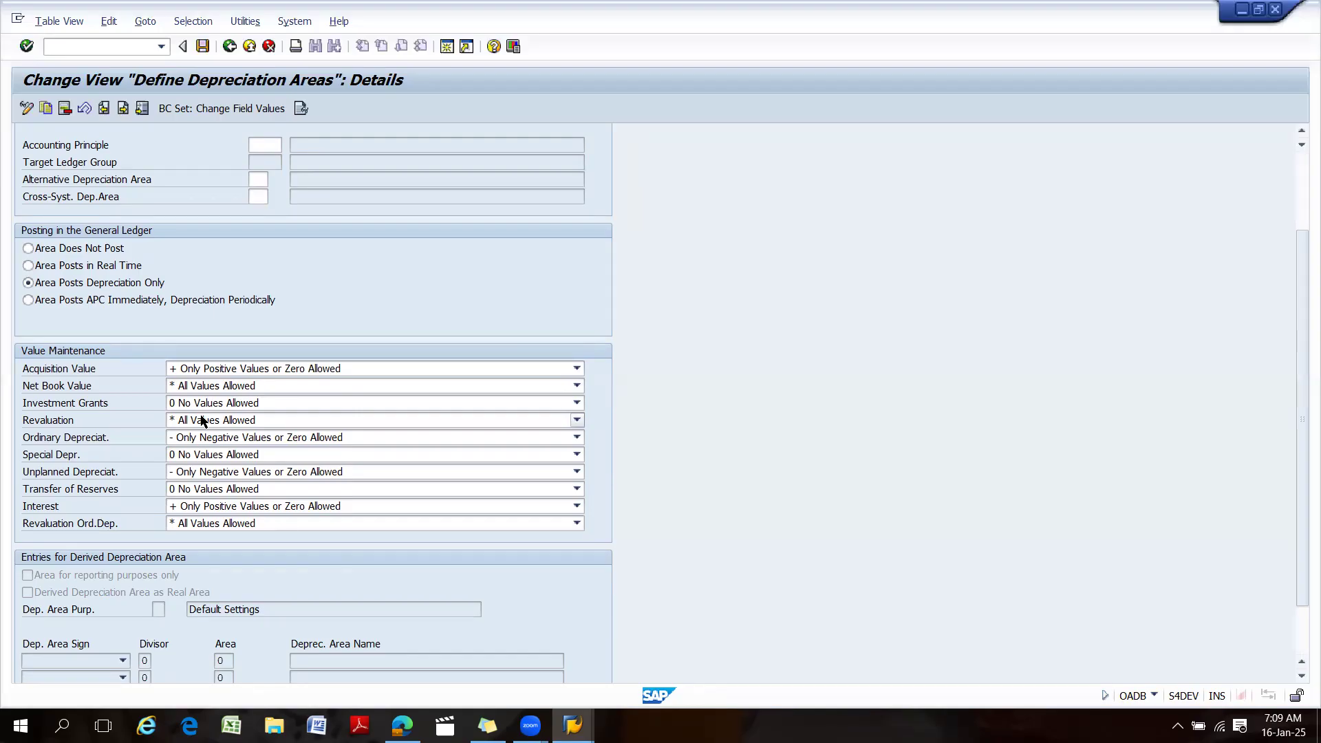
left_click_drag(20, 421, 117, 424)
left_click(119, 424)
left_click_drag(24, 437, 139, 432)
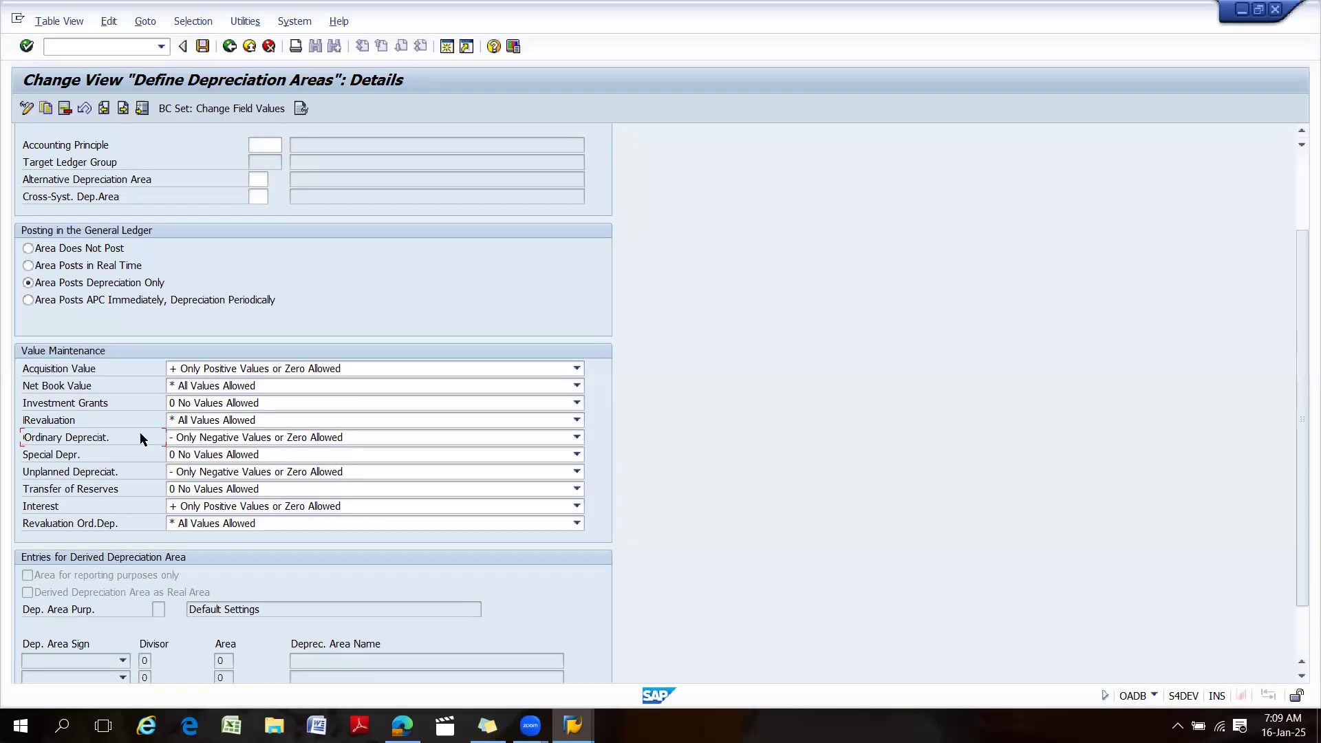
left_click_drag(25, 455, 122, 453)
left_click(123, 453)
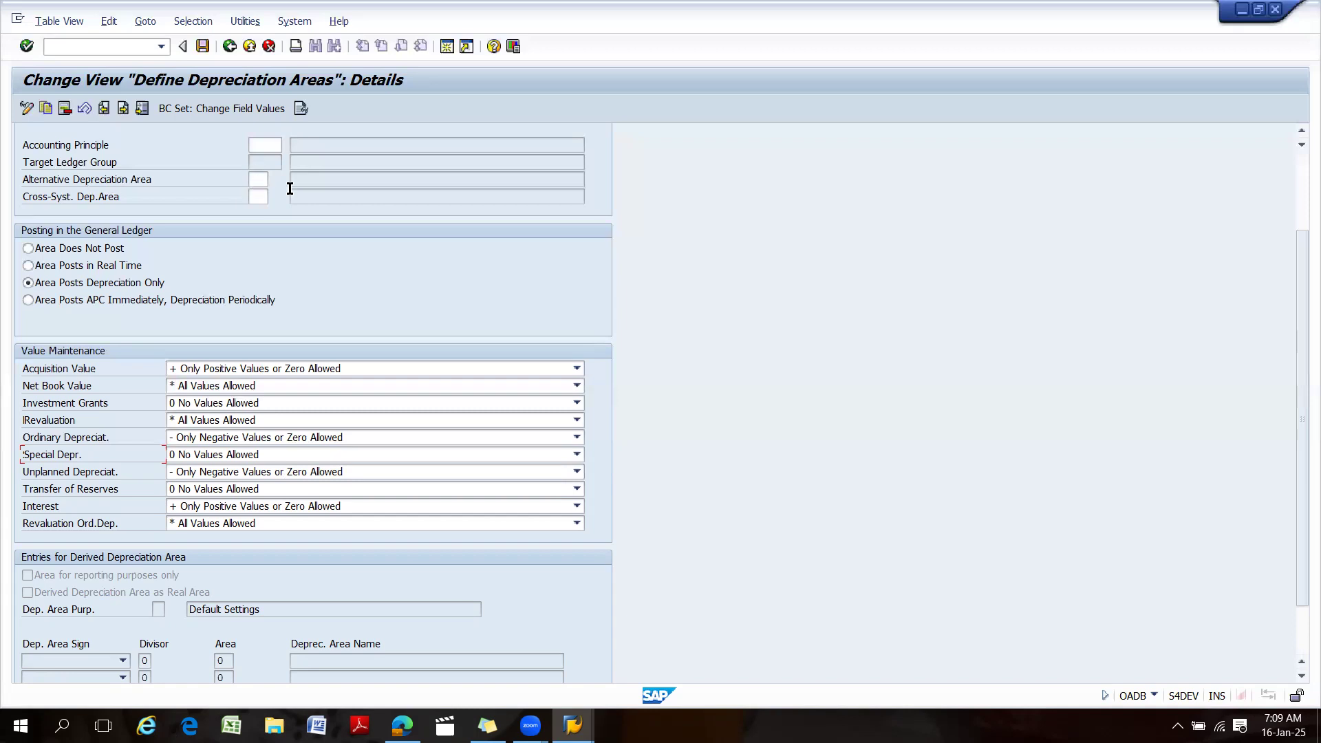
Examine area 20's alternative depreciation area field and derived-area entries, and return to the activity selection.
left_click(260, 178)
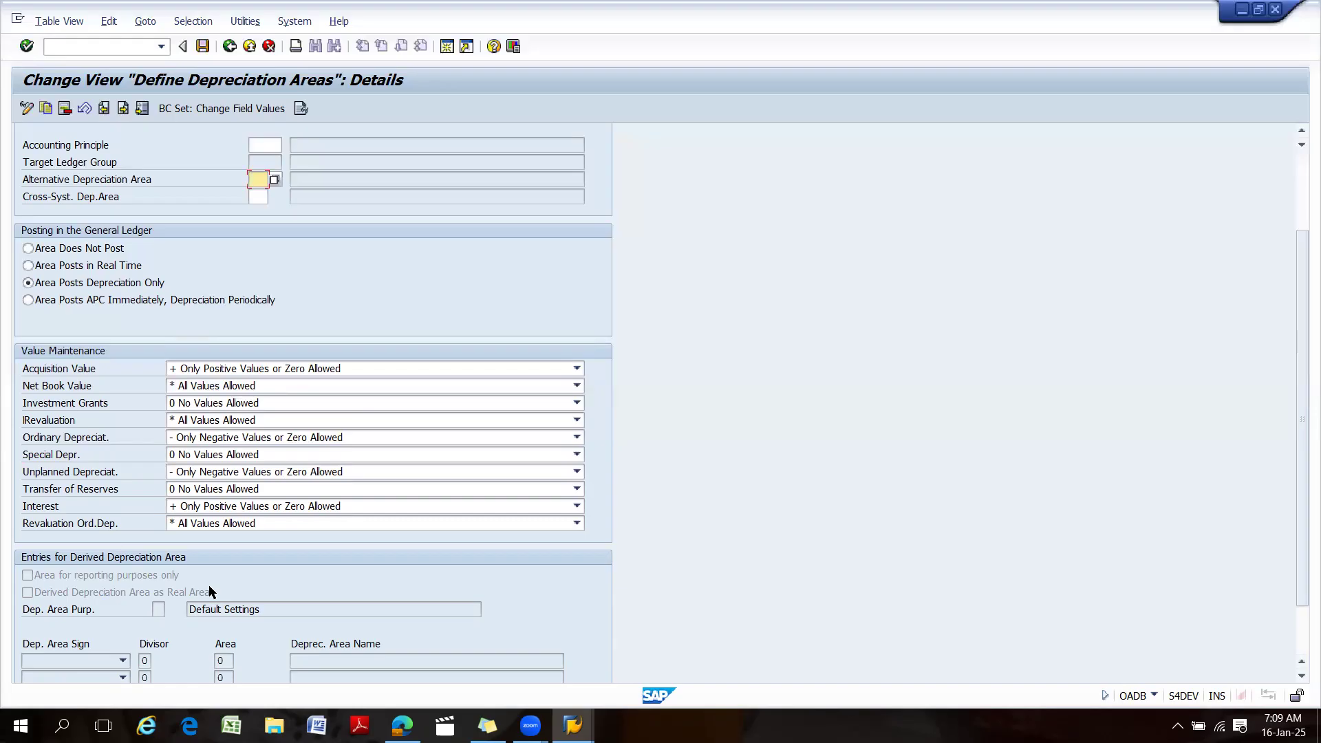
scroll(272, 234, "up", 1)
scroll(262, 160, "up", 3)
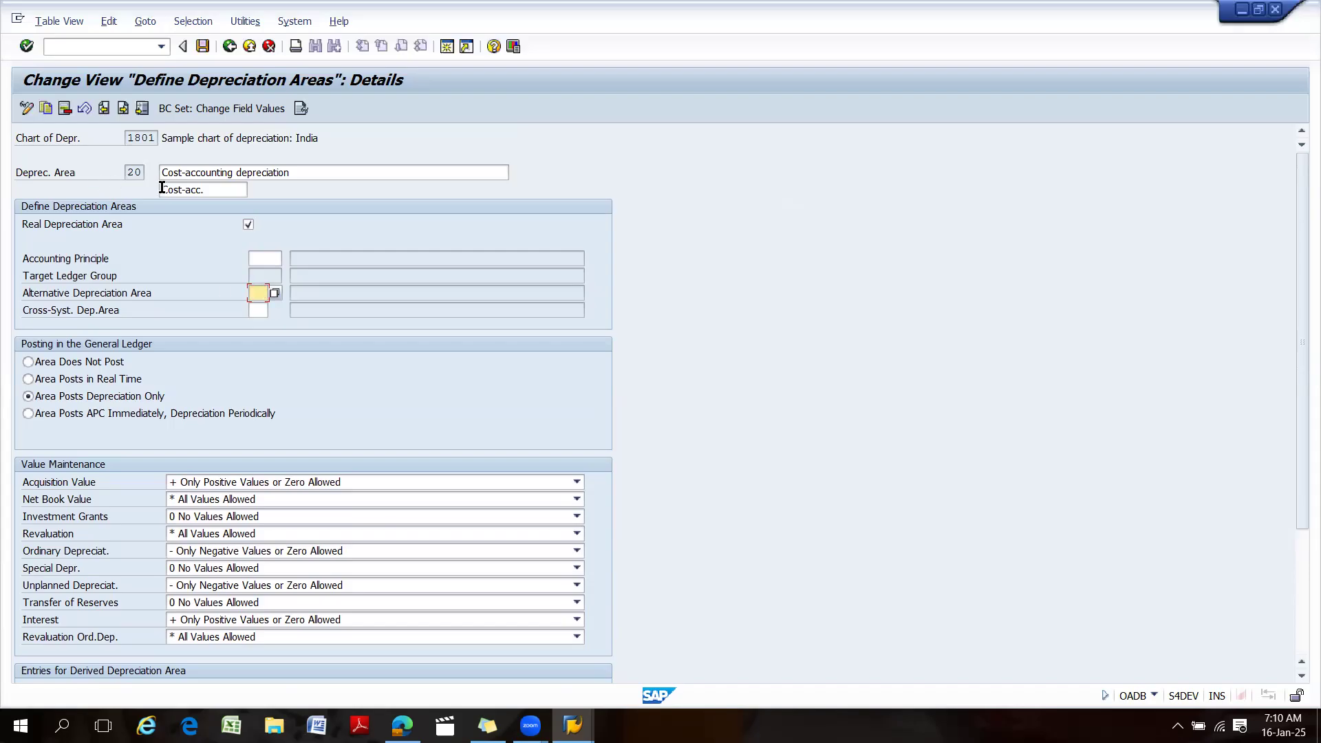
scroll(272, 383, "down", 5)
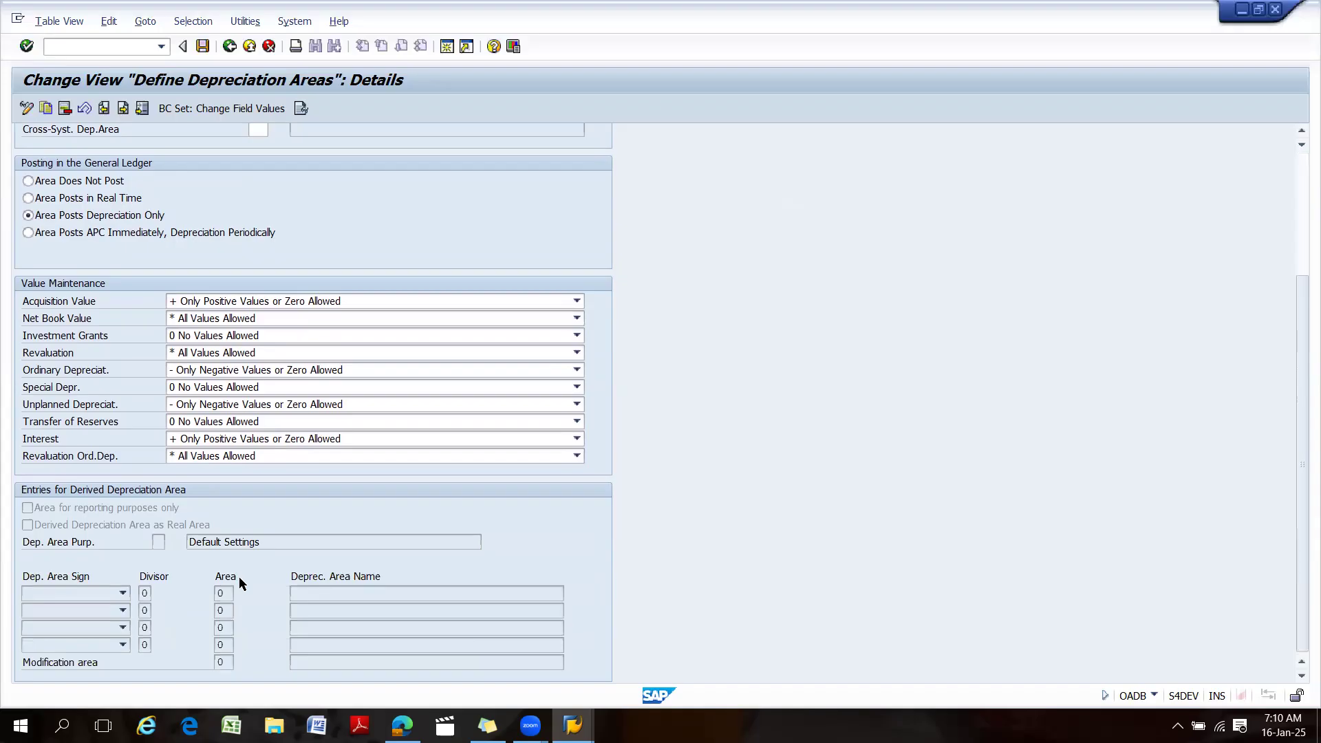
scroll(207, 407, "up", 2)
left_click(236, 53)
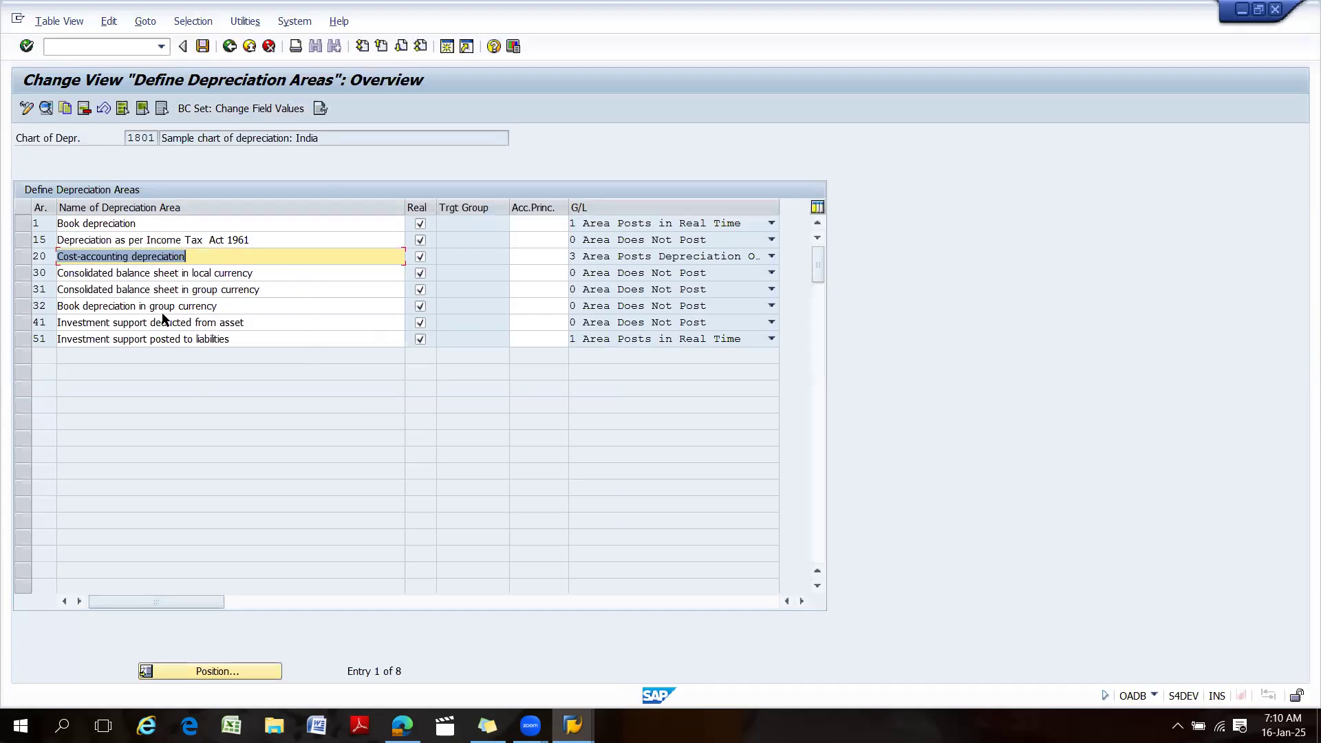
left_click(230, 47)
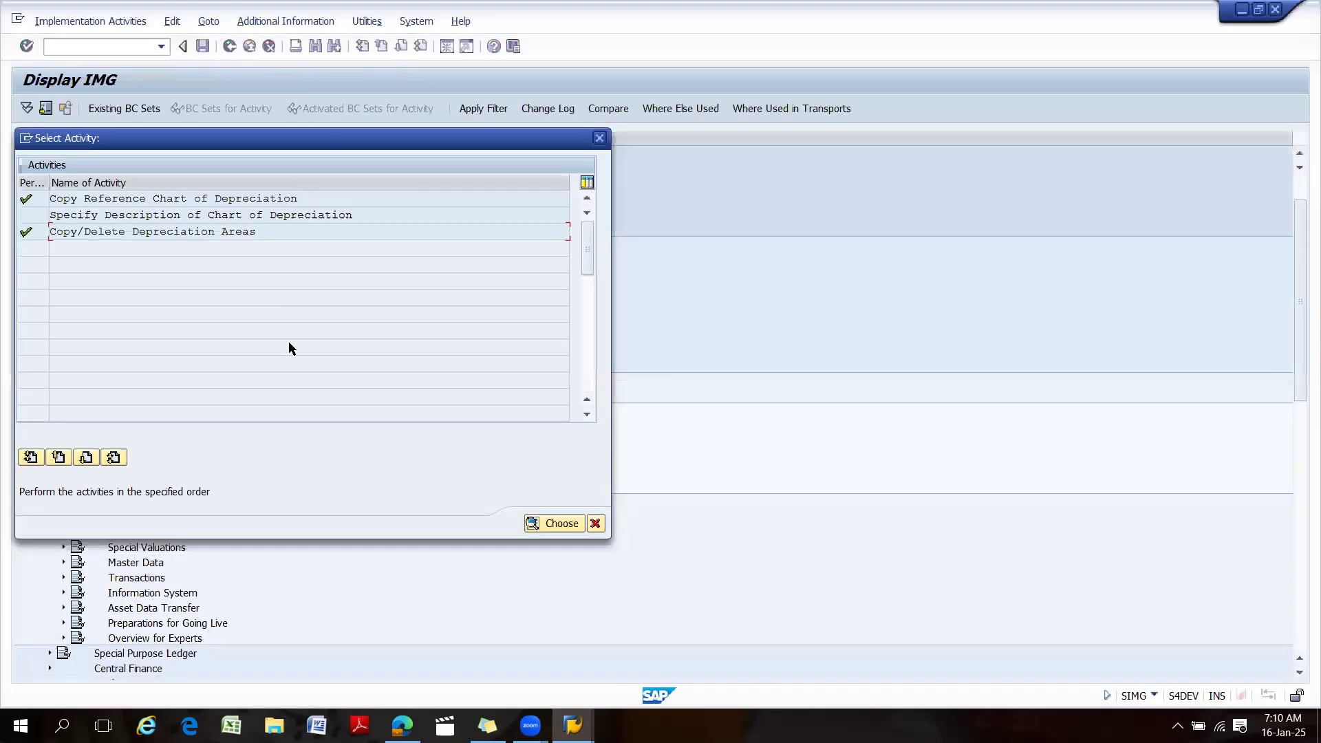
Start copying a reference chart of depreciation and choose 1710 as the source chart.
double_click(209, 202)
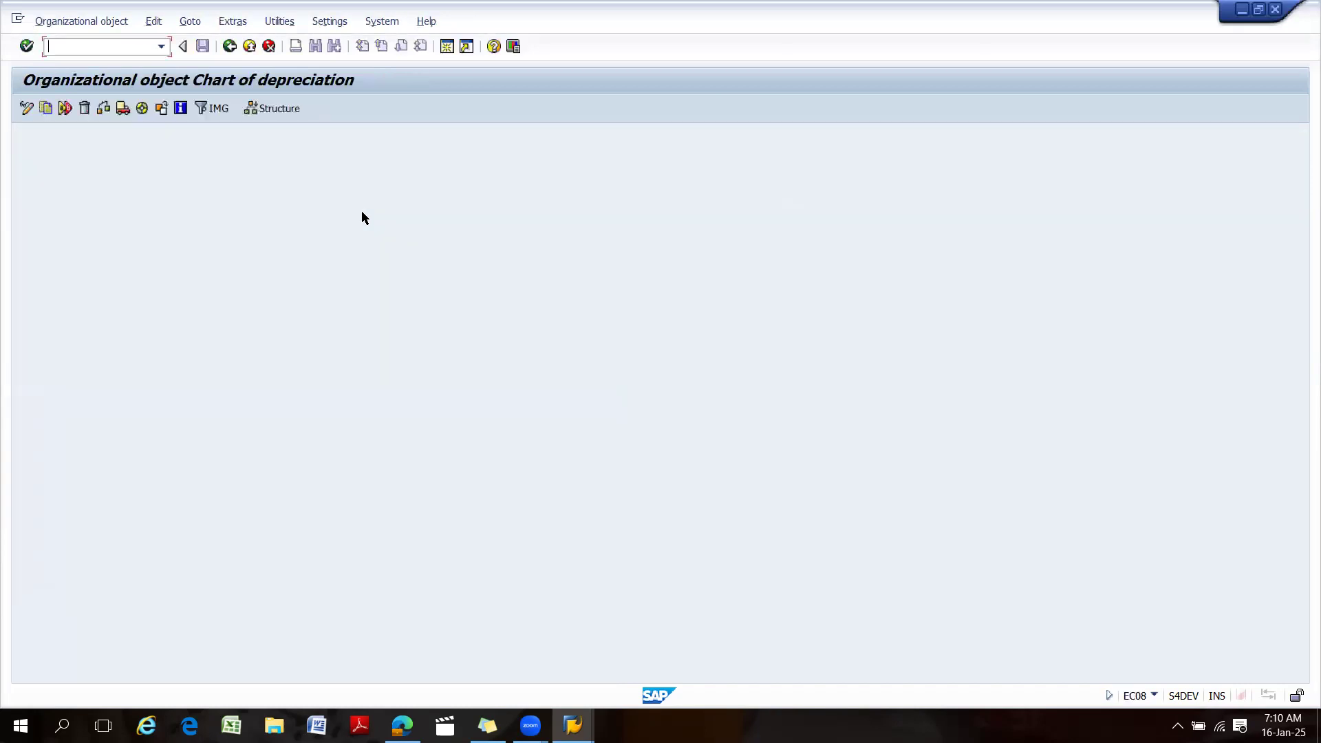
left_click(46, 108)
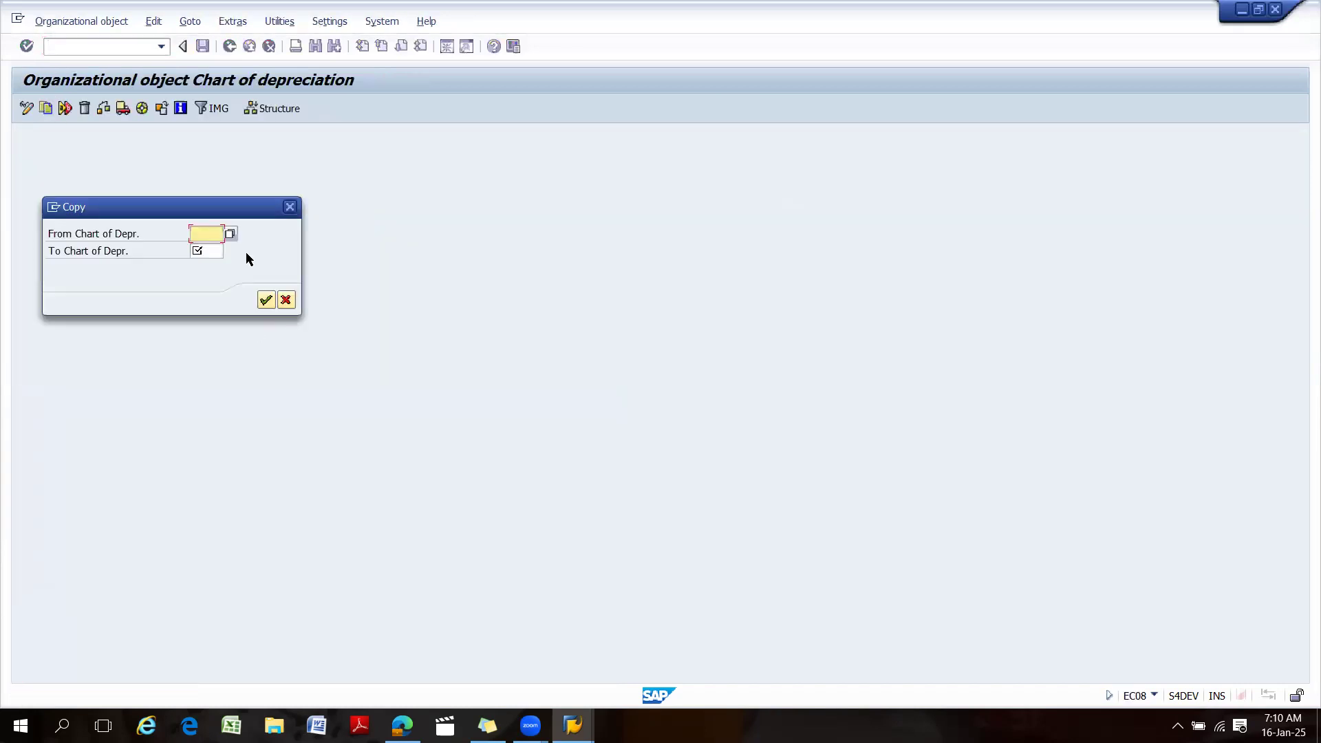
left_click(232, 234)
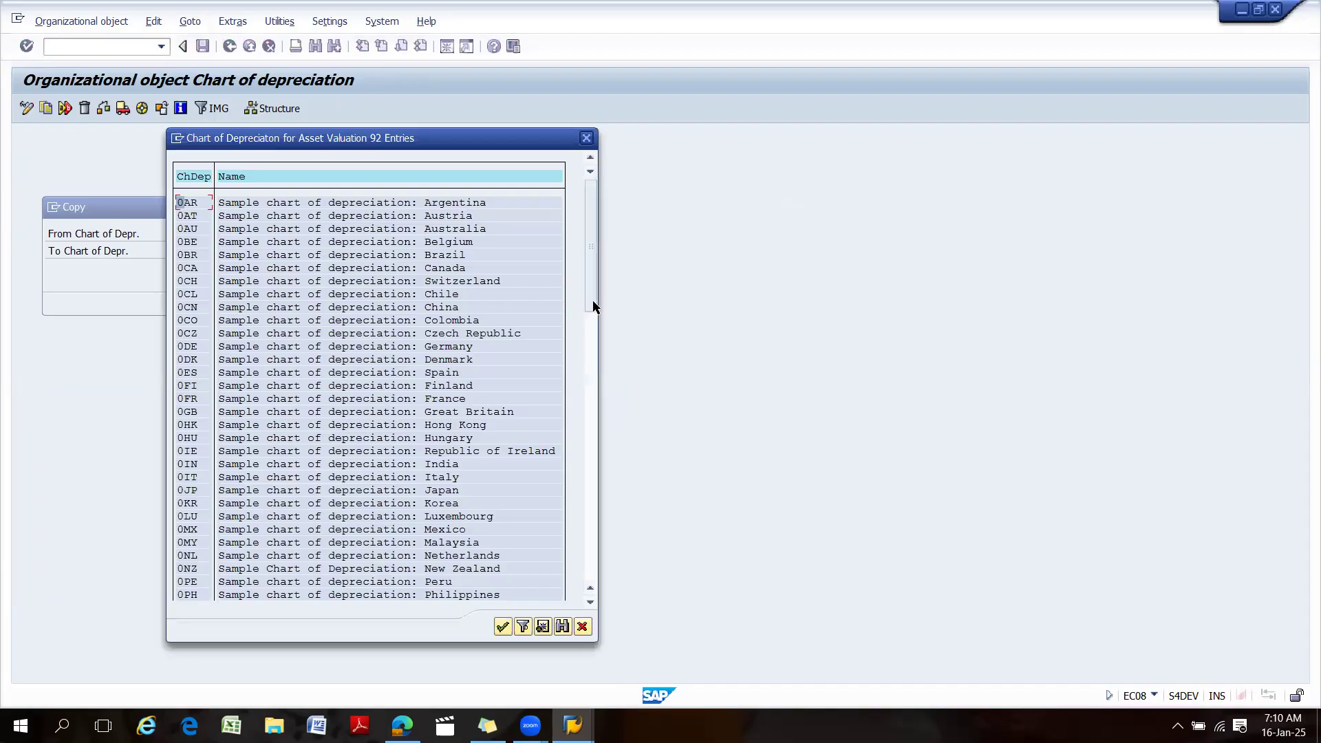
left_click(594, 421)
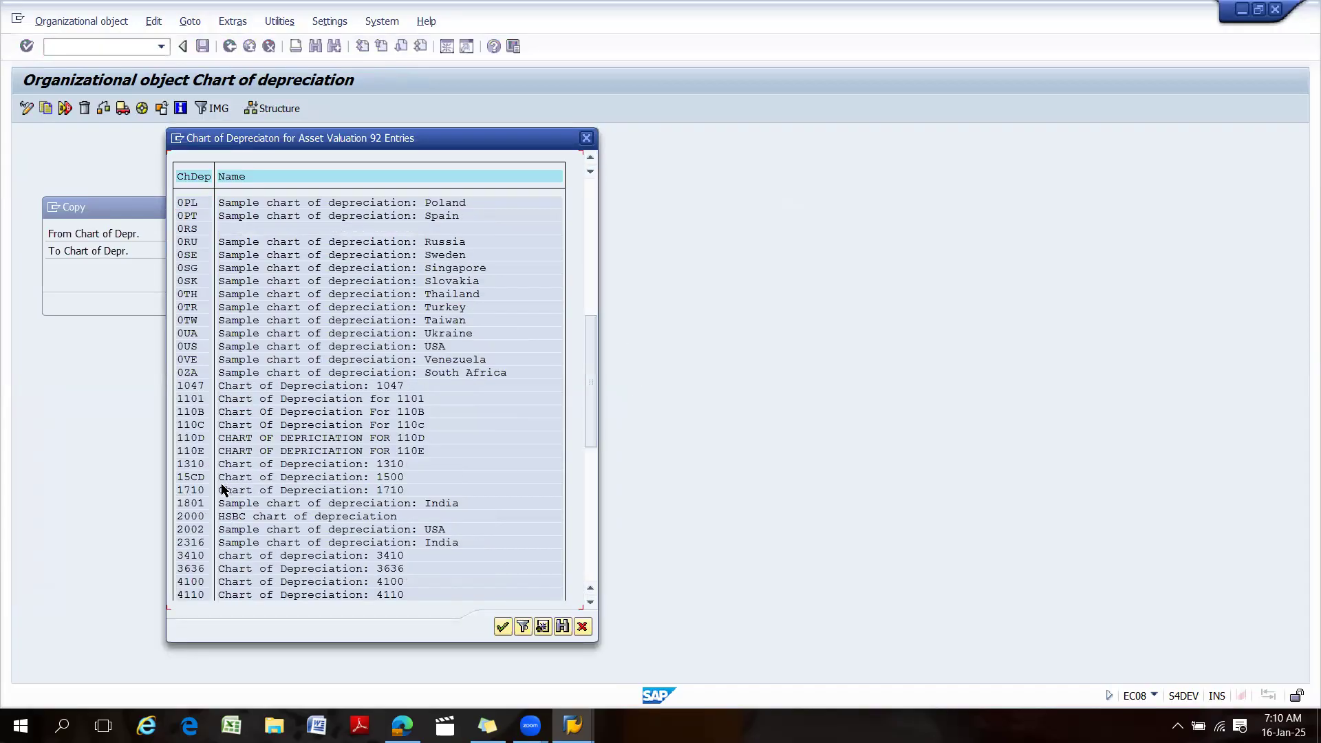
left_click_drag(219, 490, 416, 485)
left_click_drag(183, 492, 405, 485)
double_click(289, 493)
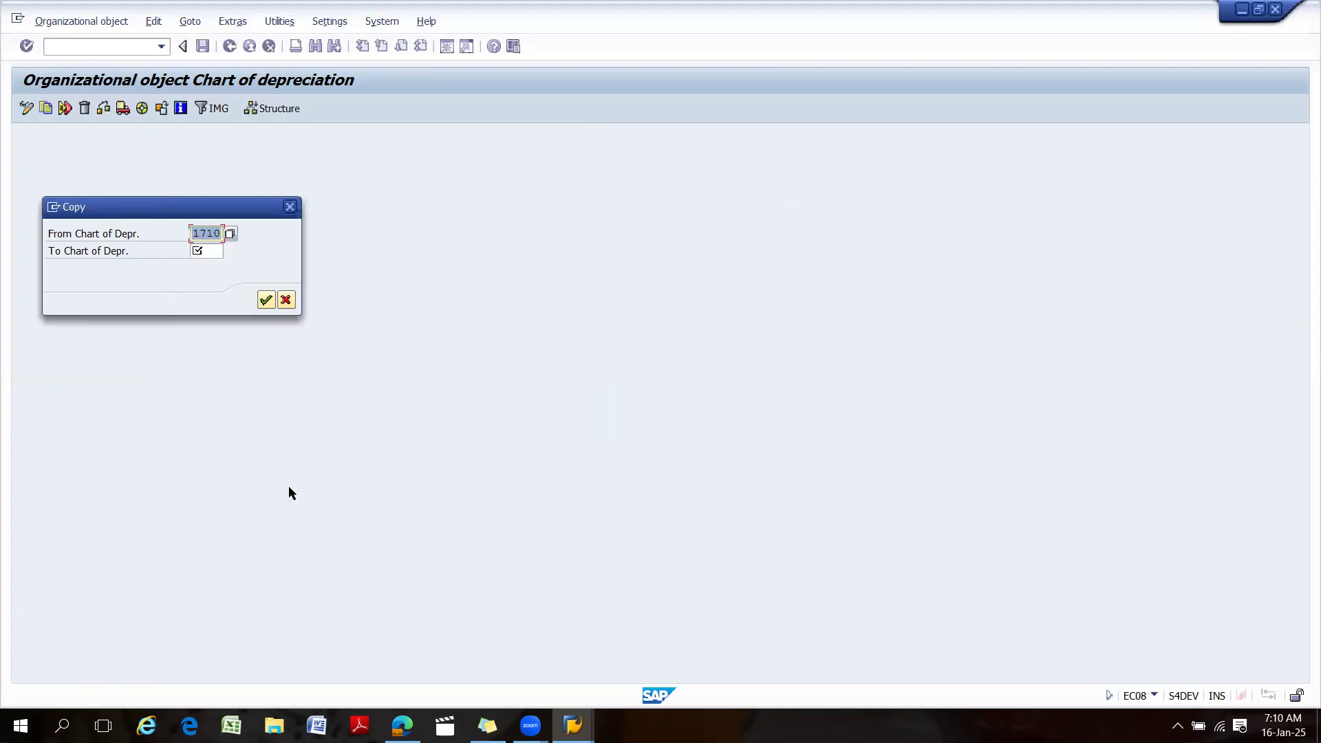
Copy the source chart to new chart of depreciation 18CD, transporting number ranges under customizing request S4DK901880, and check the completed activities.
left_click(209, 251)
type("18cd")
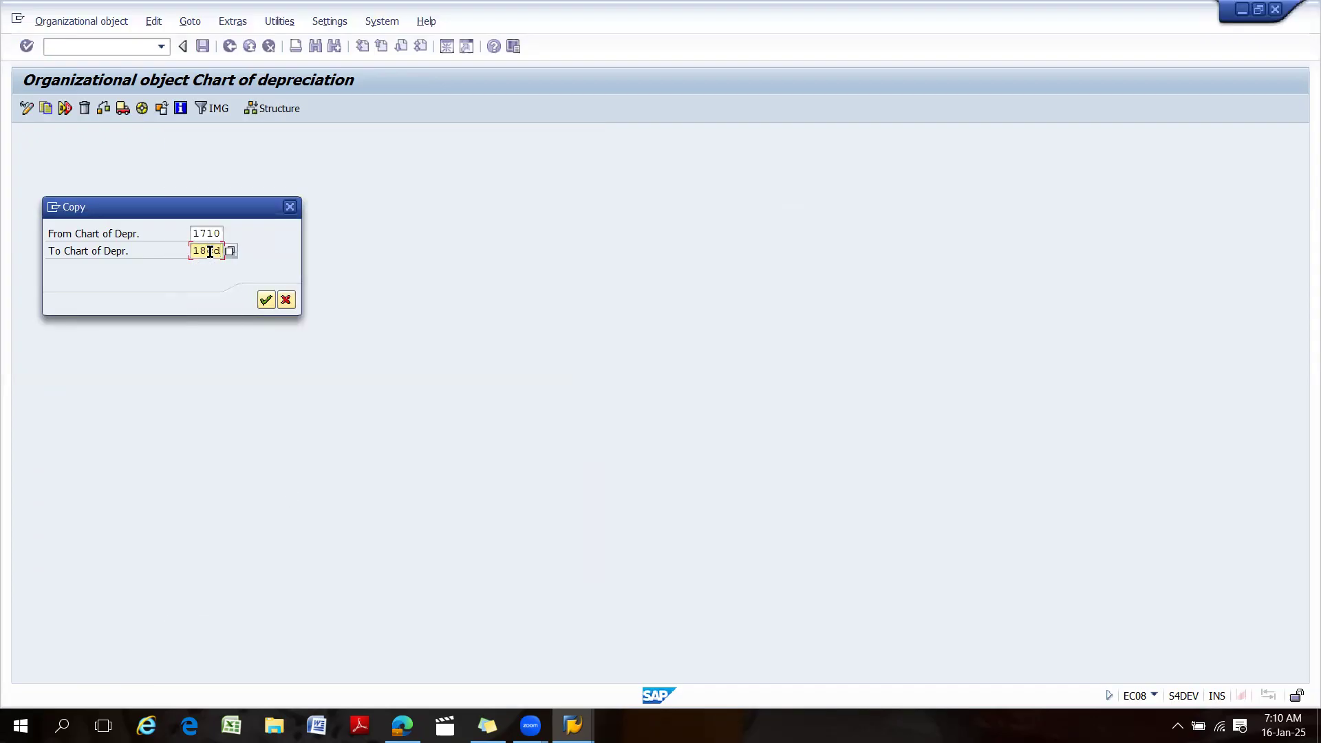
key("Return")
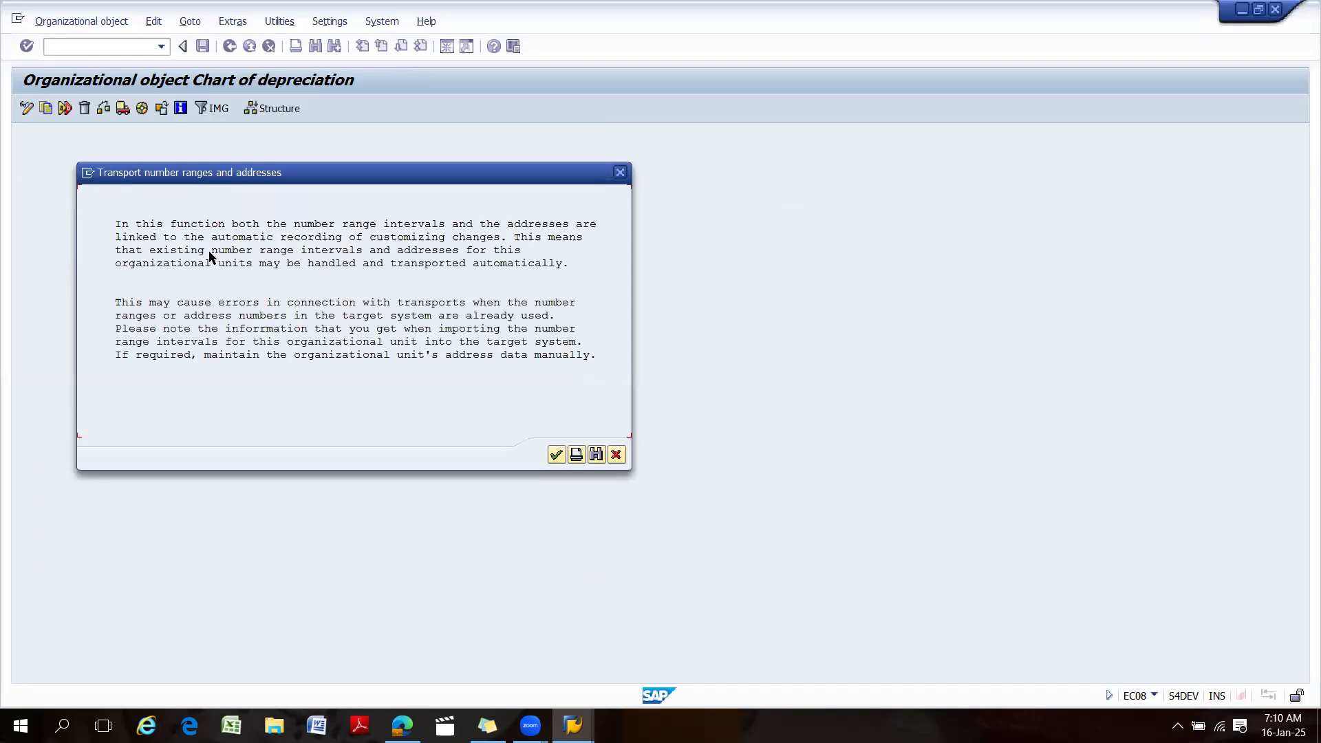
left_click(556, 455)
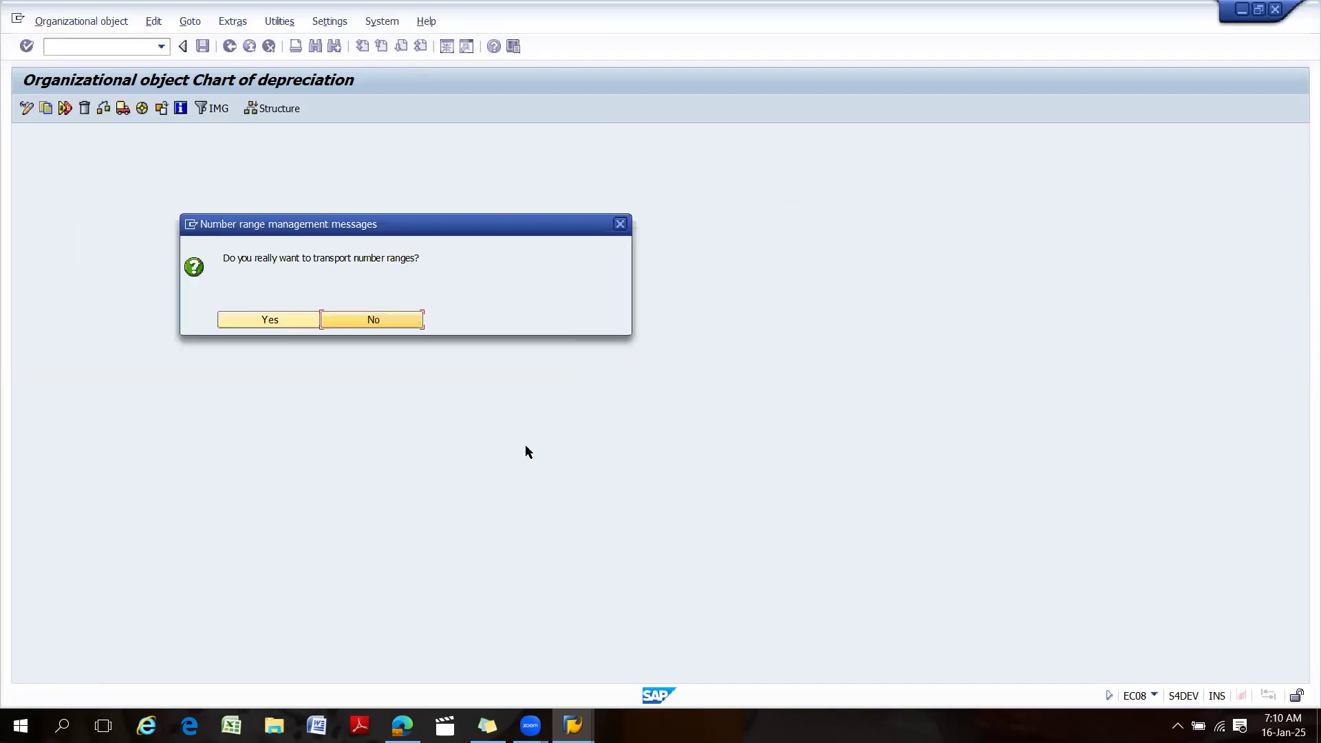
left_click(280, 330)
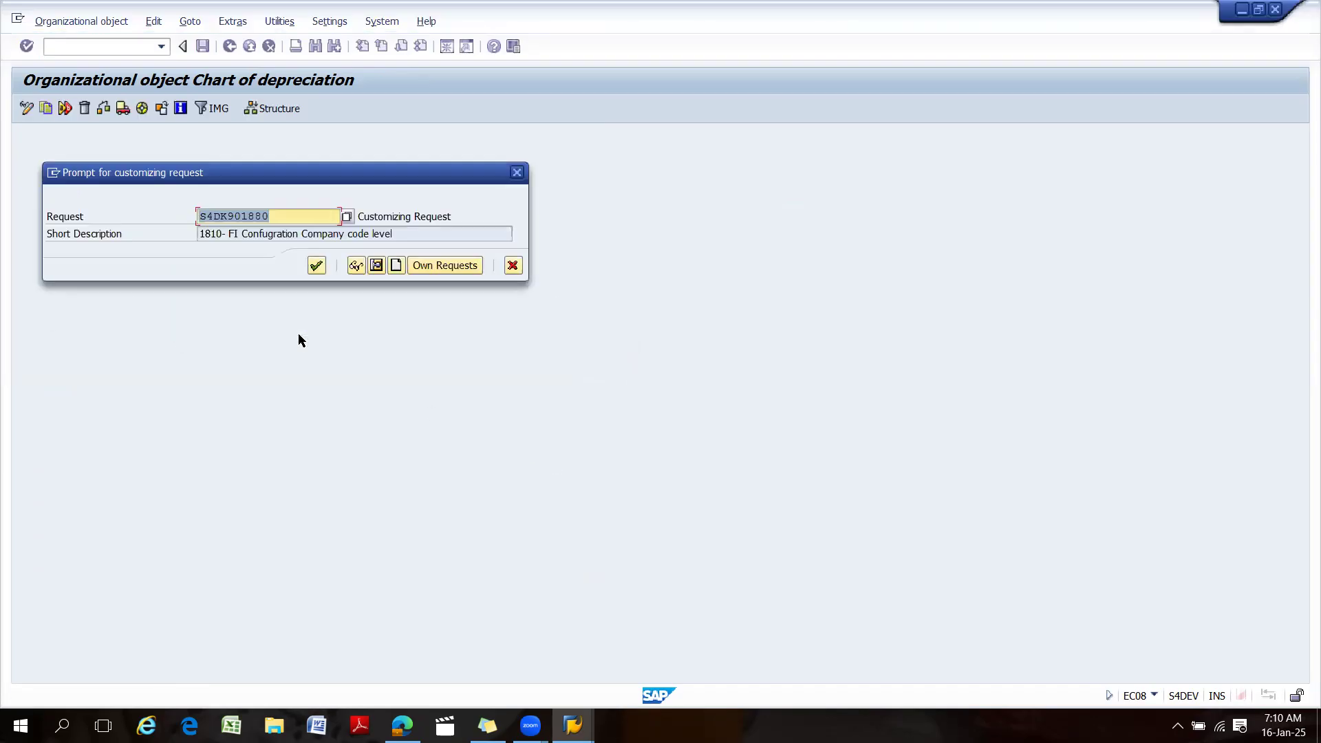
left_click(318, 266)
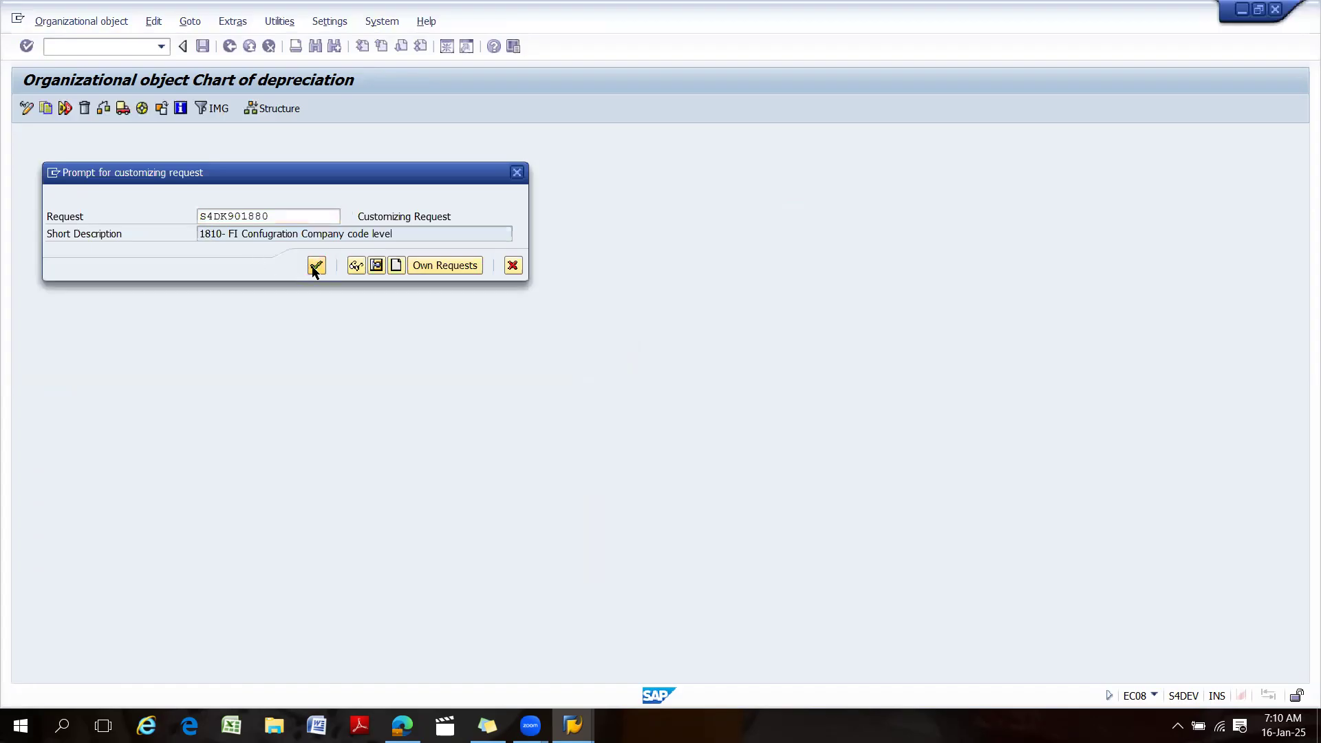
left_click_drag(221, 388, 382, 393)
left_click(474, 455)
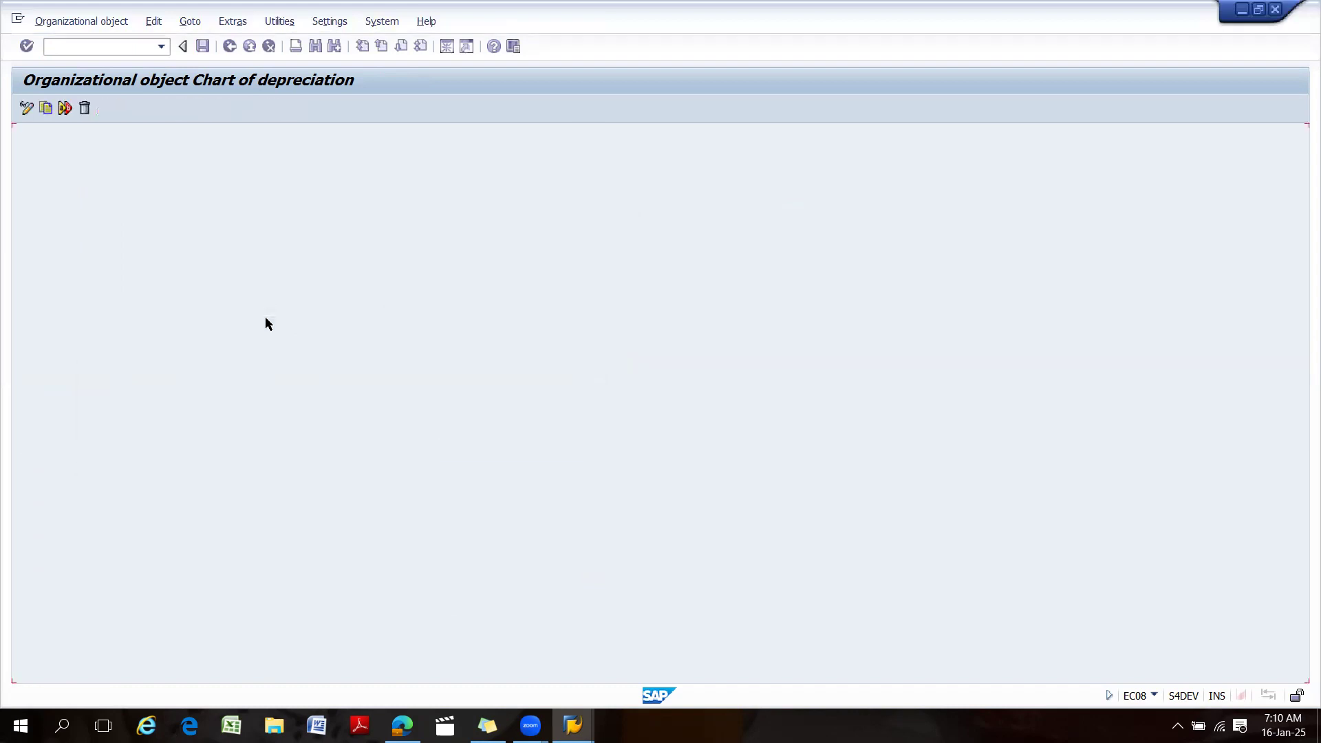
left_click(183, 192)
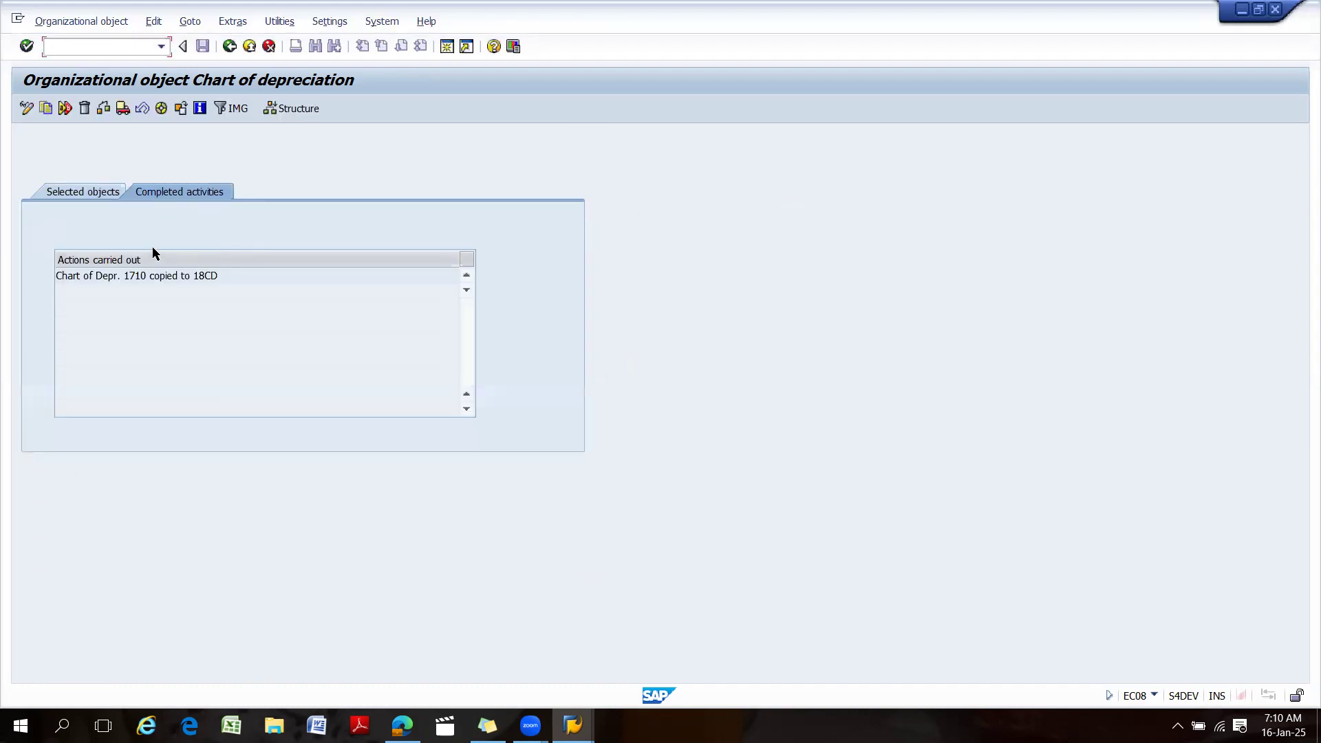
left_click(230, 46)
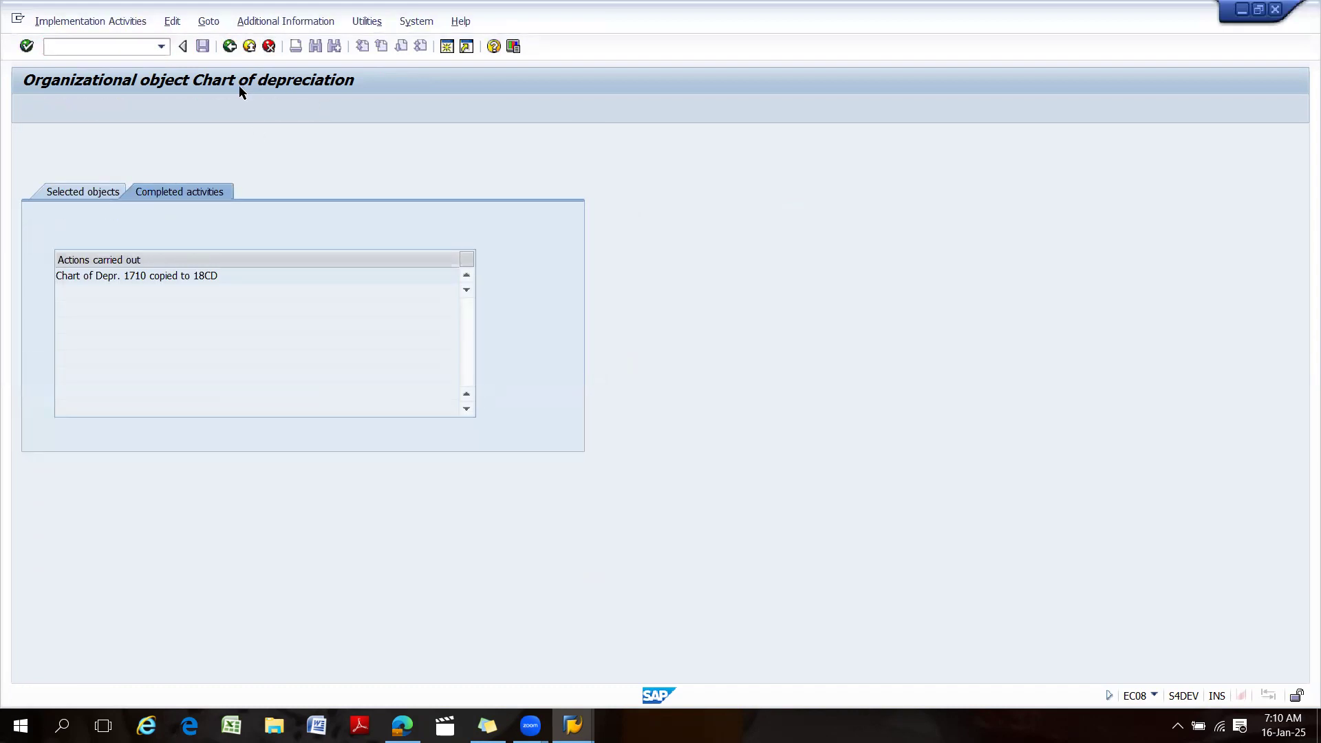
Open Specify Description of Chart of Depreciation and position the list on chart 18CD.
left_click_drag(376, 212, 31, 223)
left_click_drag(377, 212, 27, 227)
left_click(29, 224)
double_click(206, 215)
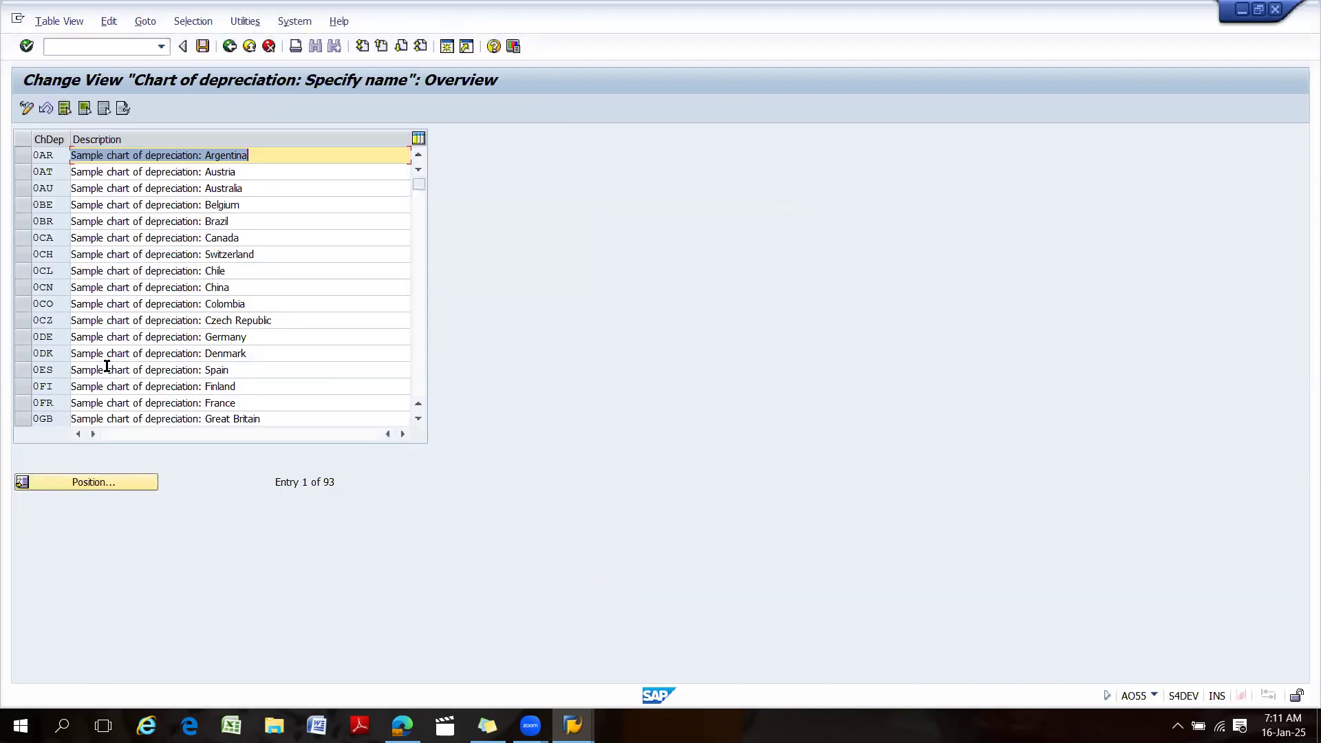
scroll(133, 288, "down", 2)
scroll(132, 292, "down", 6)
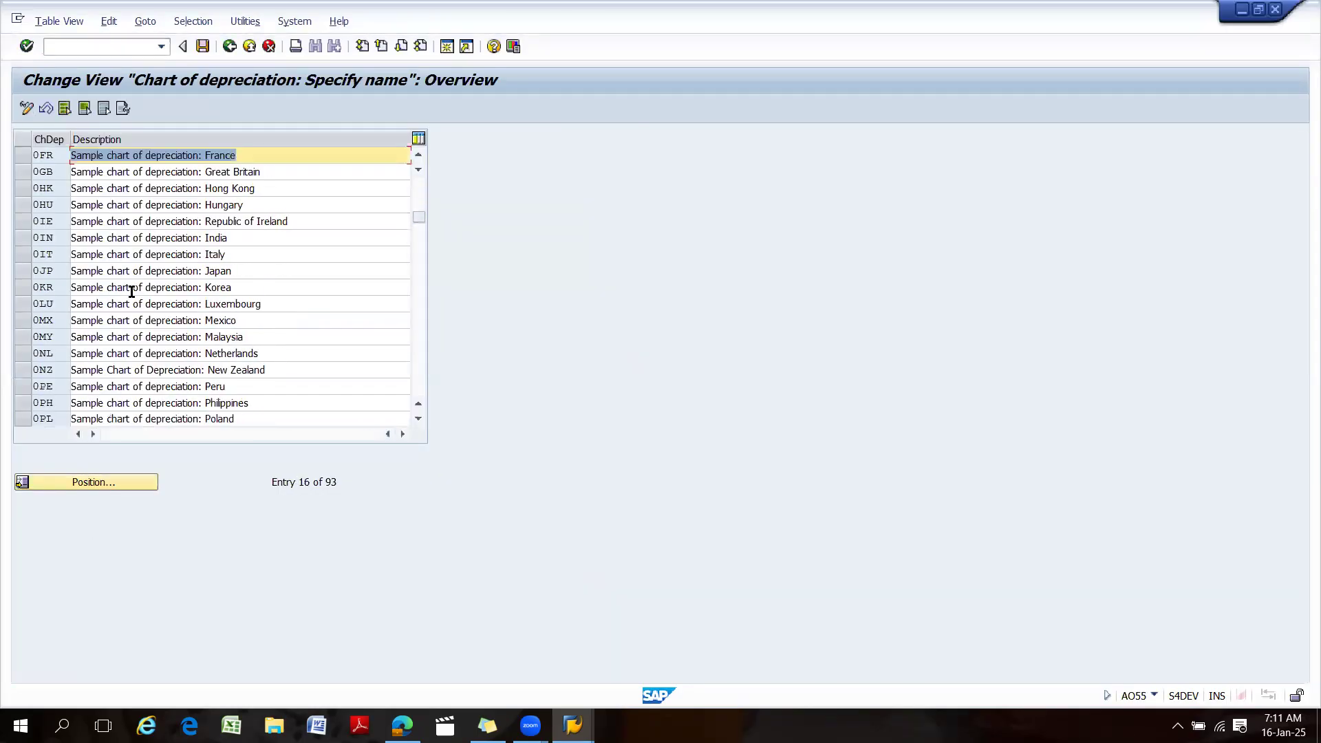
left_click(107, 483)
type("18cd")
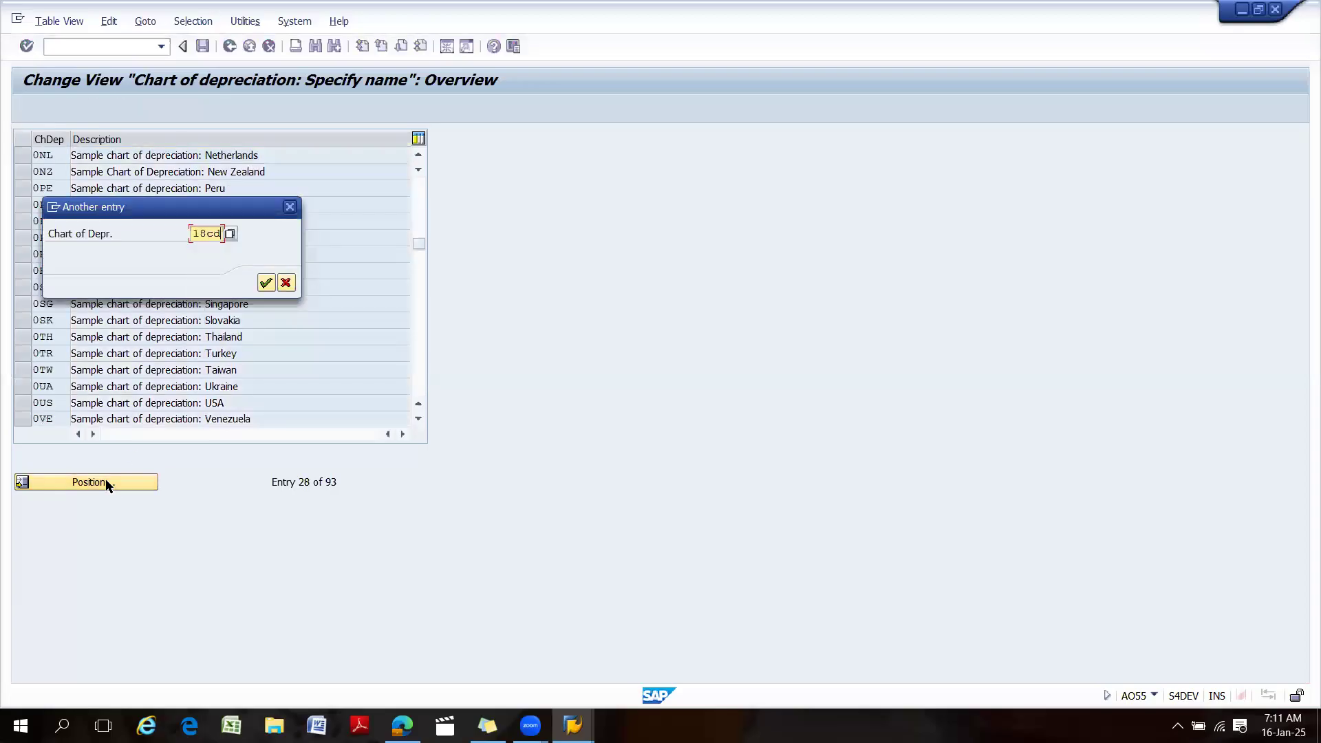
key("Return")
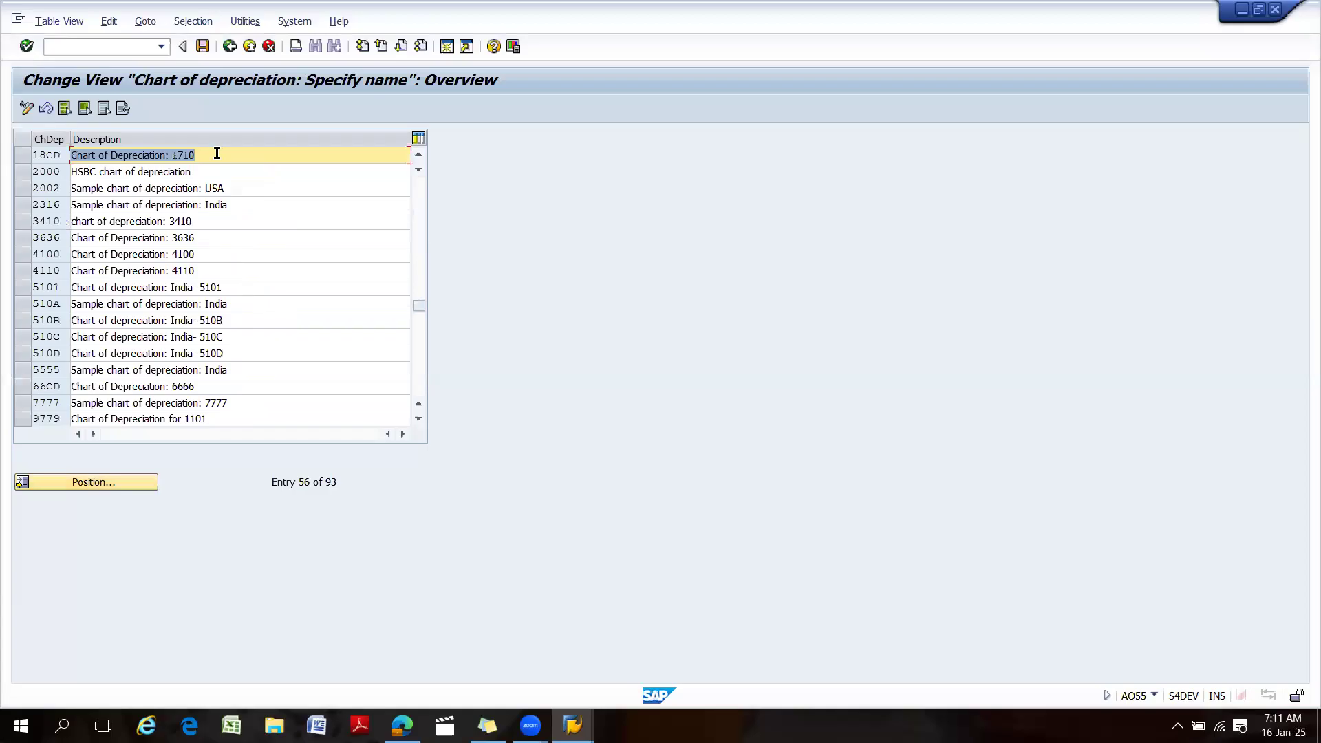
Set the description of chart 18CD to "Chart of Depreciation: 1810" and save it to the customizing request.
left_click(217, 151)
key("BackSpace")
key("Return")
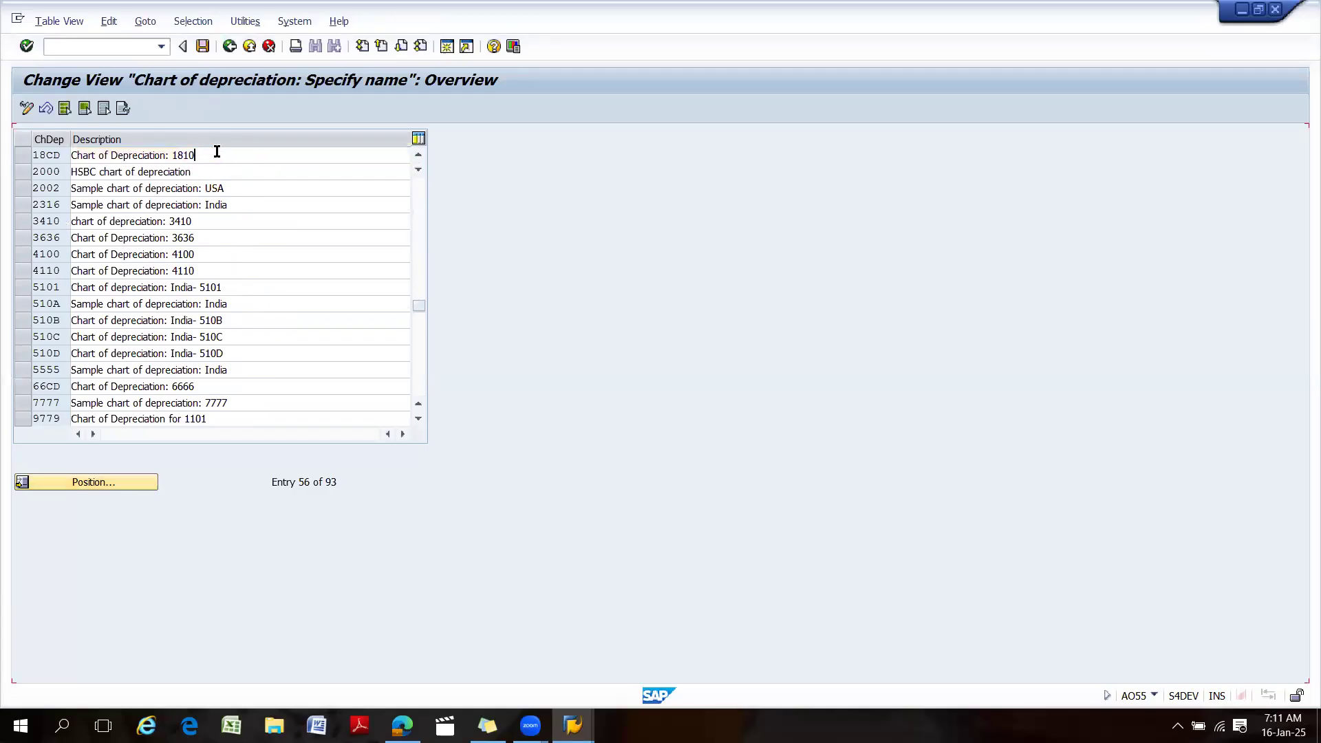
left_click_drag(217, 151, 32, 162)
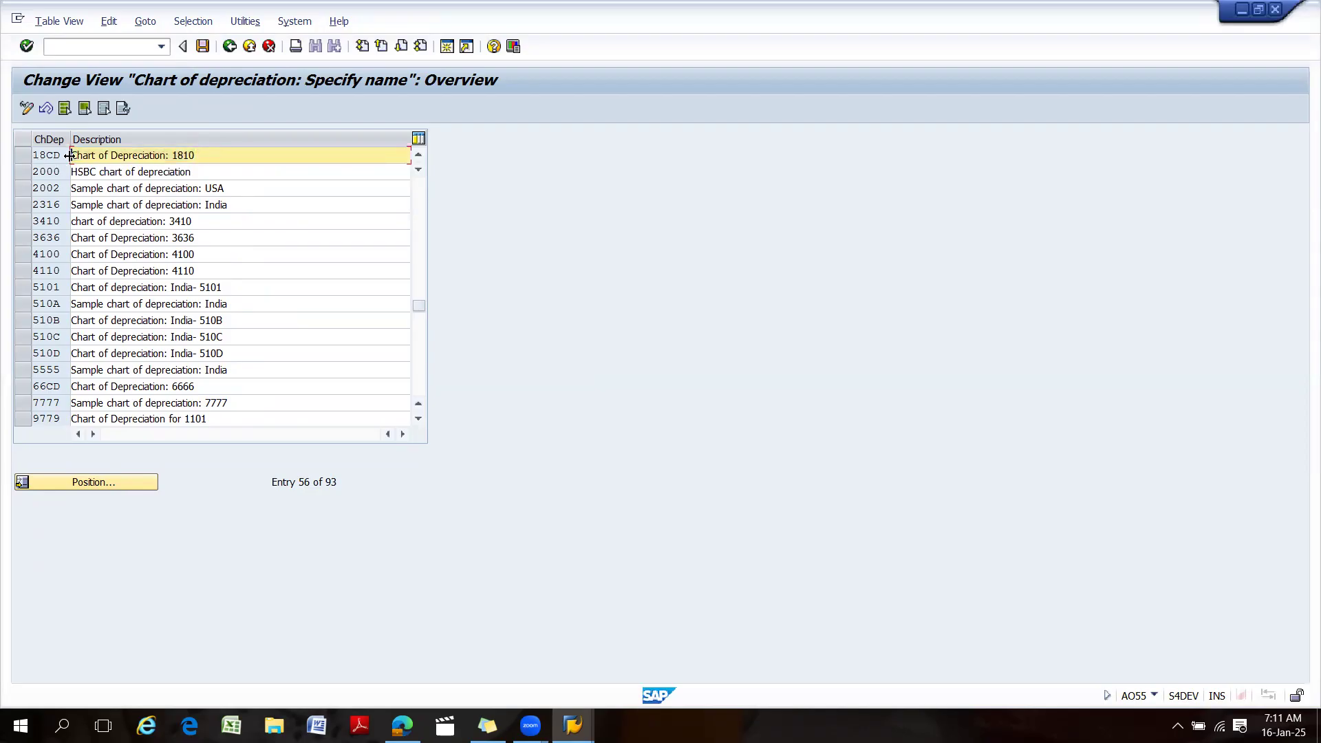
left_click(203, 47)
left_click(315, 283)
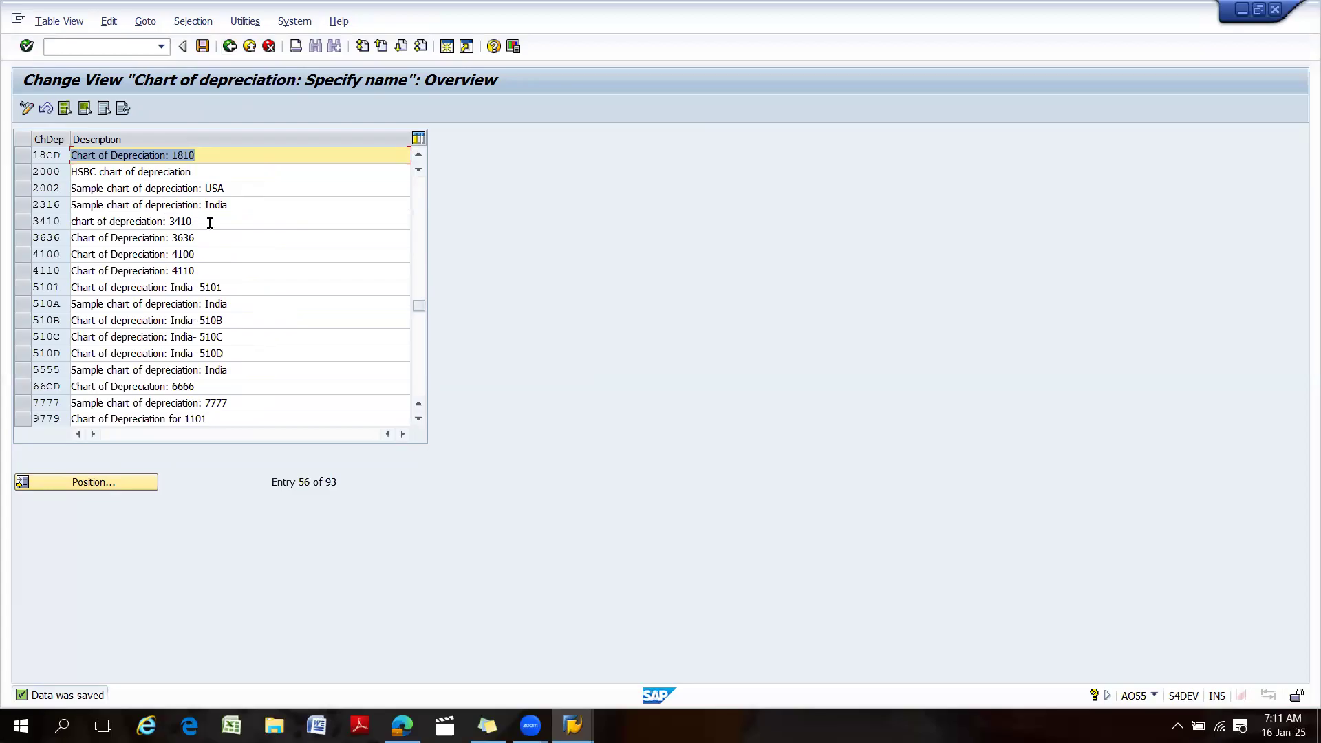
Leave the chart descriptions and open Copy/Delete Depreciation Areas for chart of depreciation 18CD.
scroll(210, 222, "up", 1)
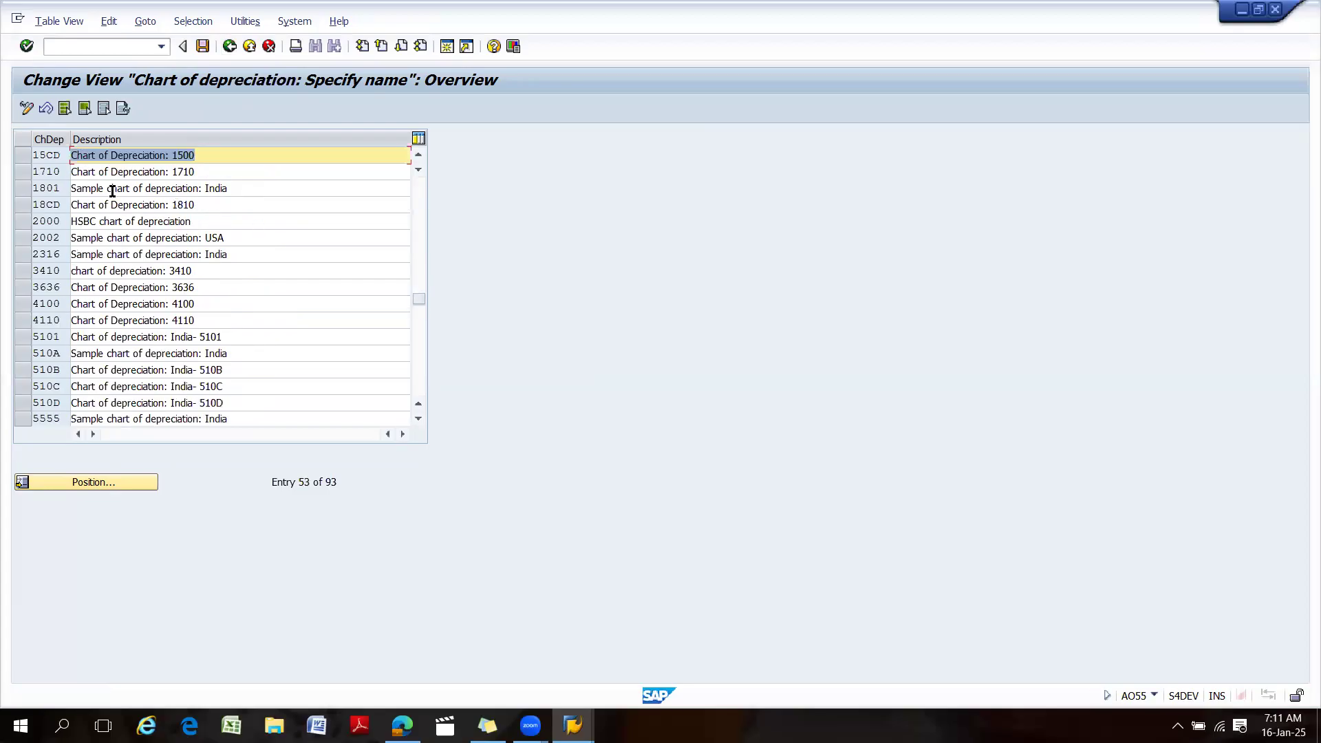
left_click_drag(214, 176, 61, 171)
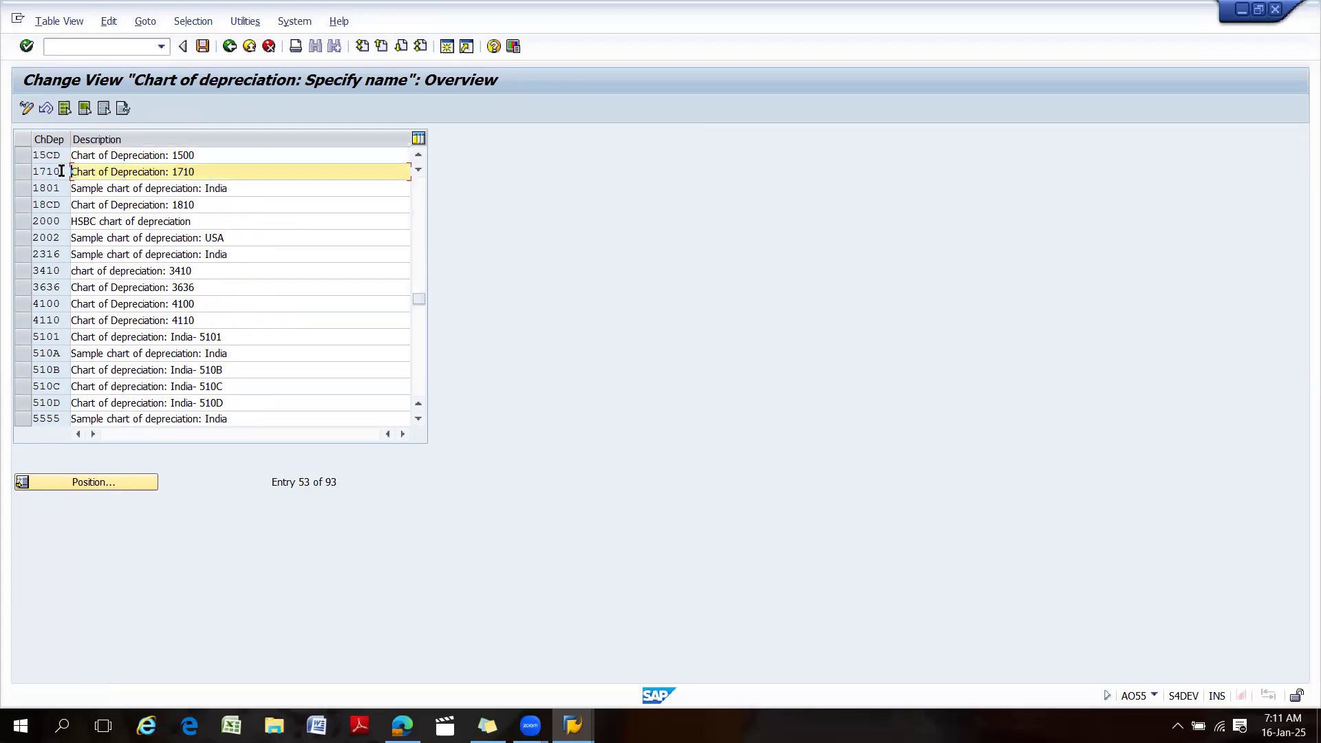
left_click(249, 45)
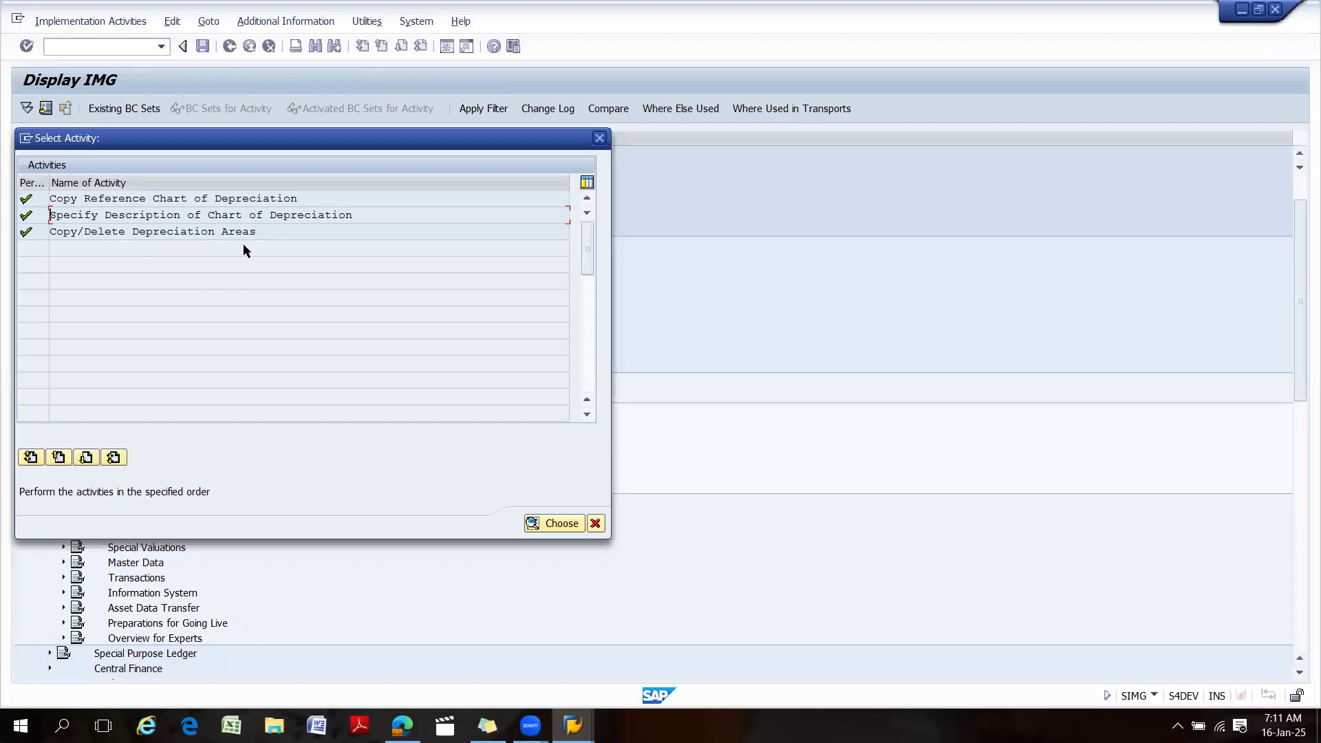
left_click(44, 236)
left_click(42, 204)
double_click(139, 232)
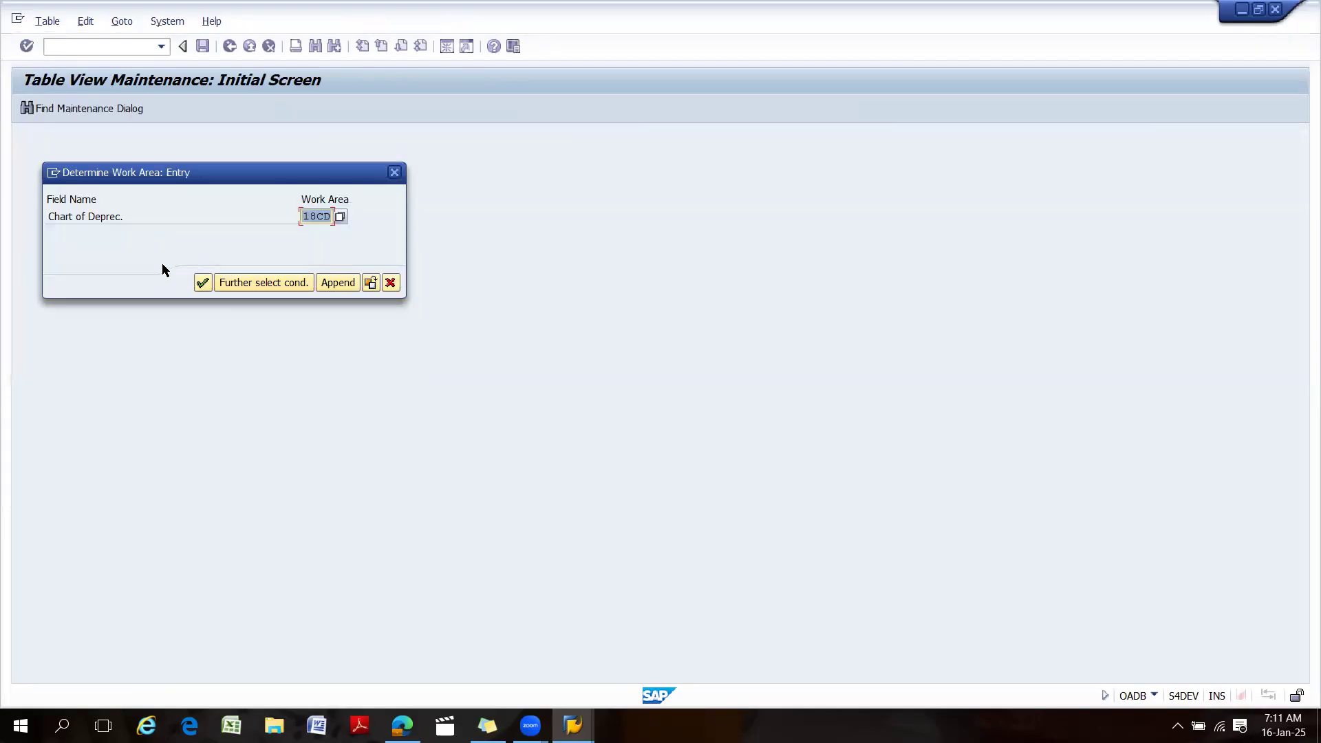
left_click(203, 282)
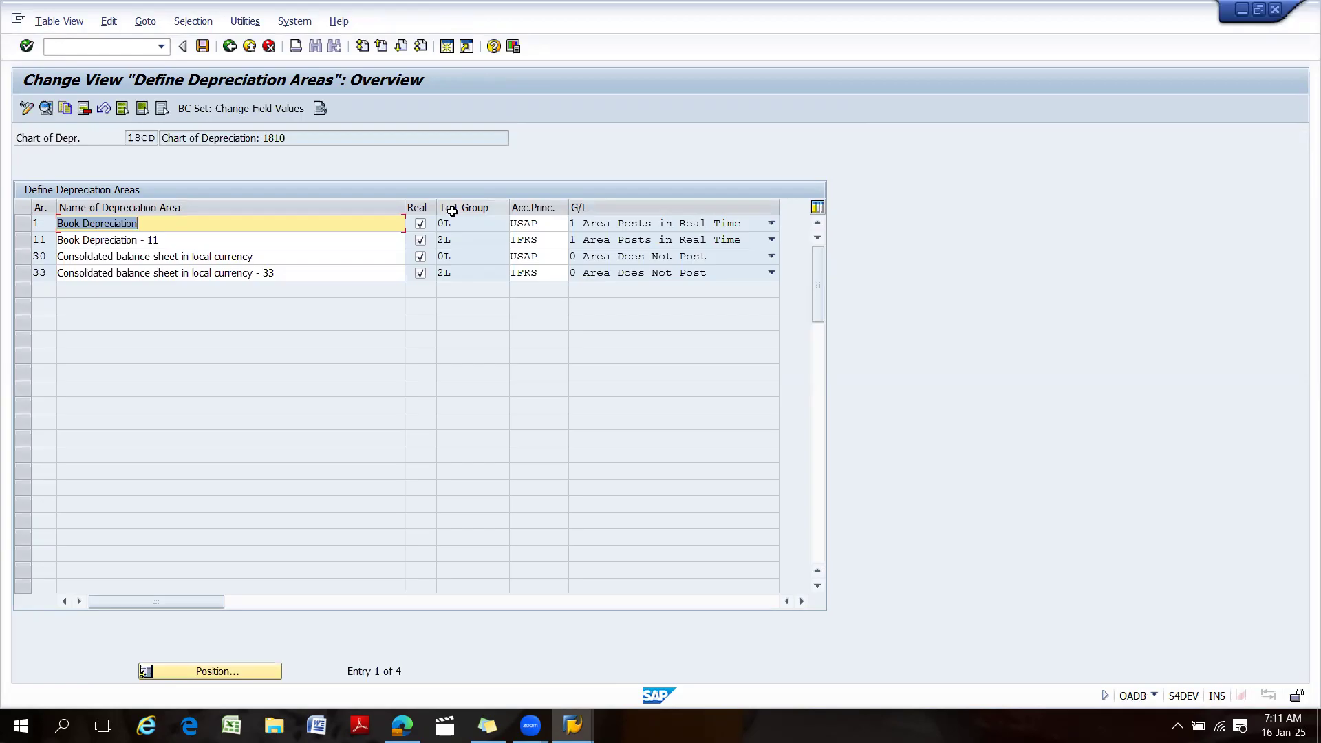
Start transaction SPRO in a separate session and open the SAP Reference IMG.
left_click(65, 49)
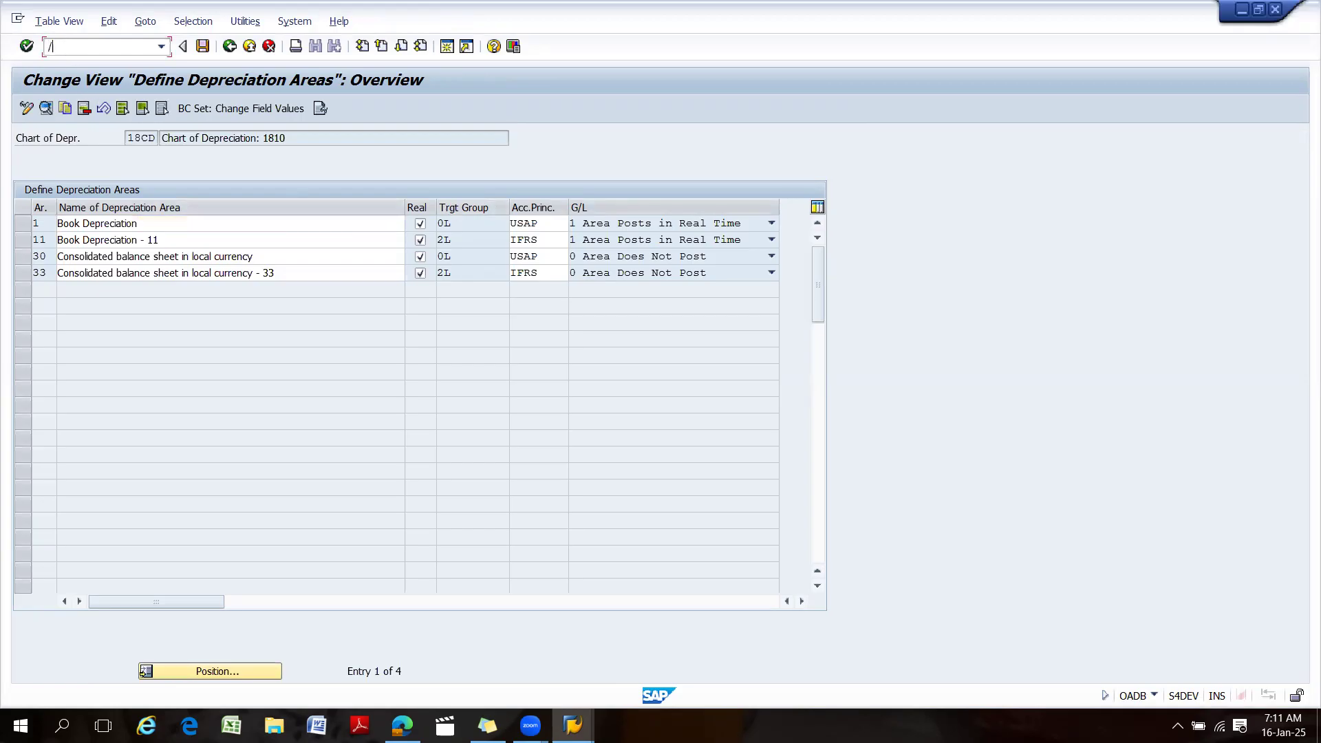
key("Return")
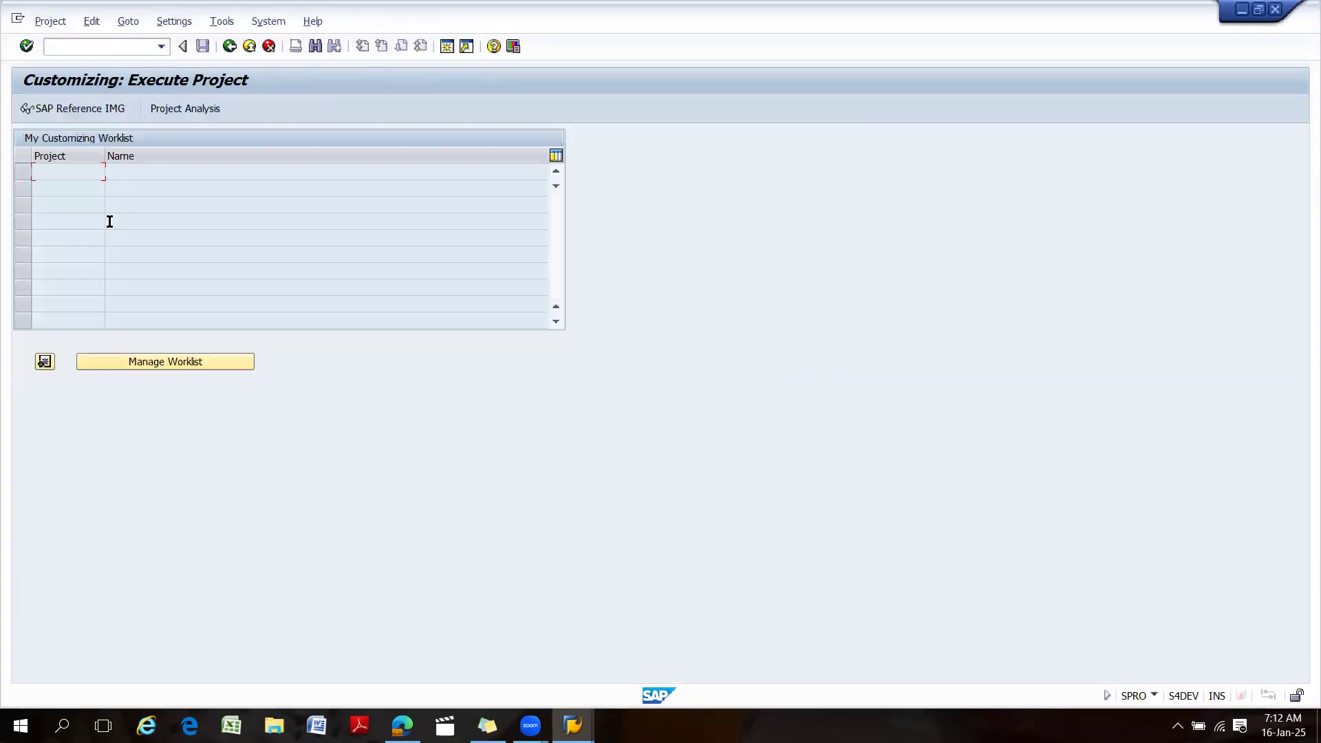
left_click(81, 110)
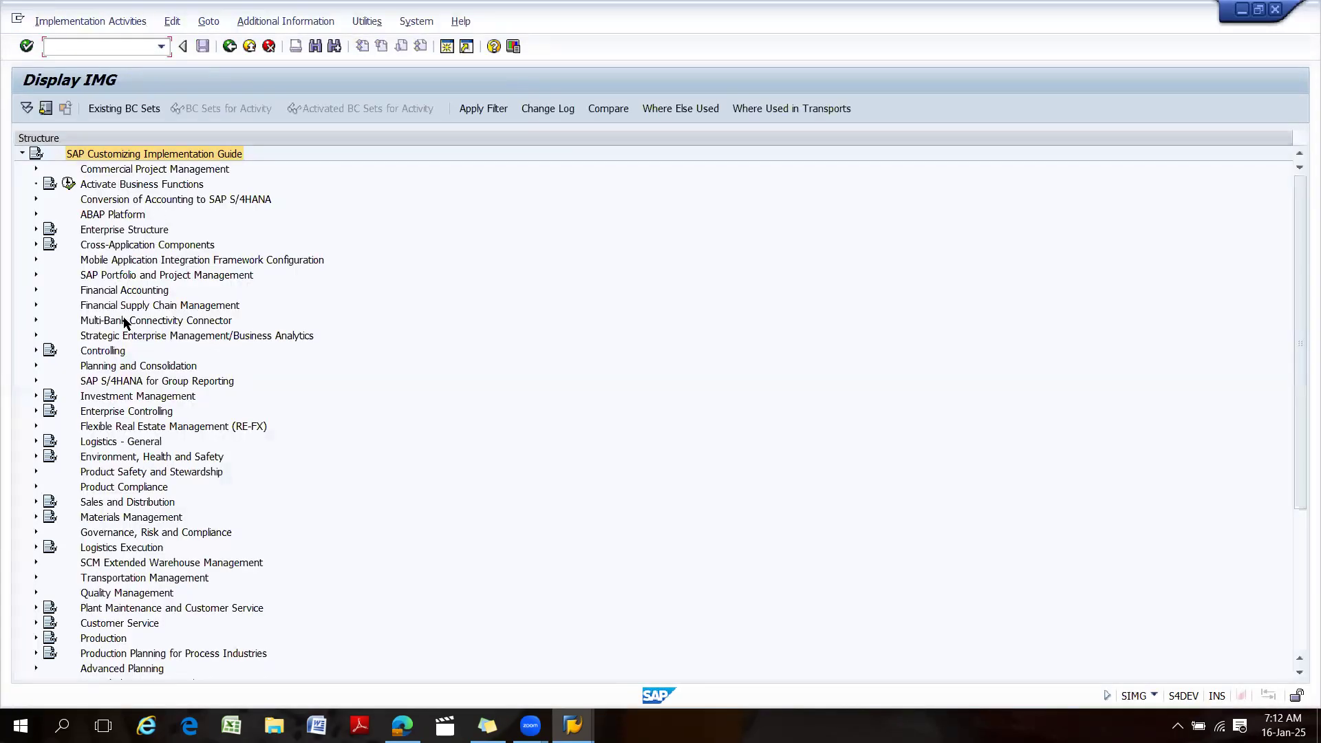
Open the ledger overview under Financial Accounting Global Settings > Ledgers > Ledger and dismiss the consistency check messages.
left_click(113, 290)
left_click(36, 289)
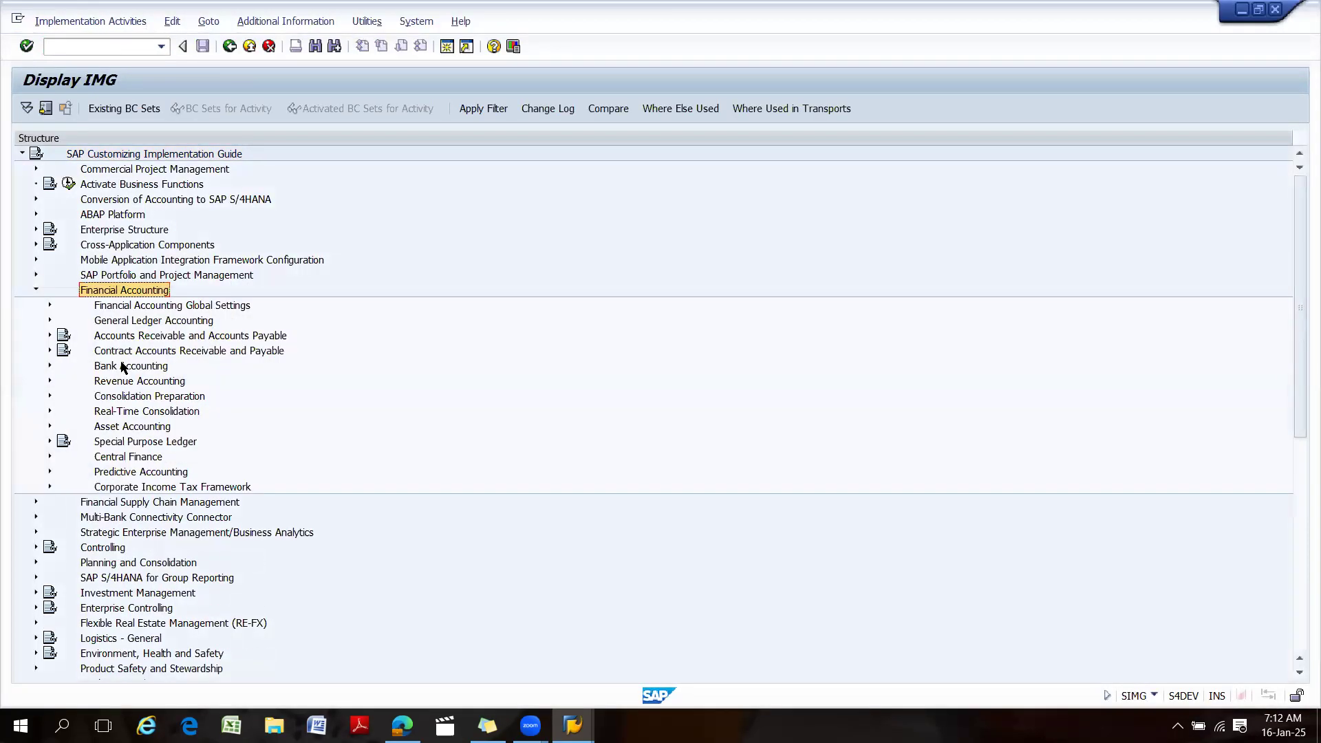
left_click(133, 308)
left_click(50, 305)
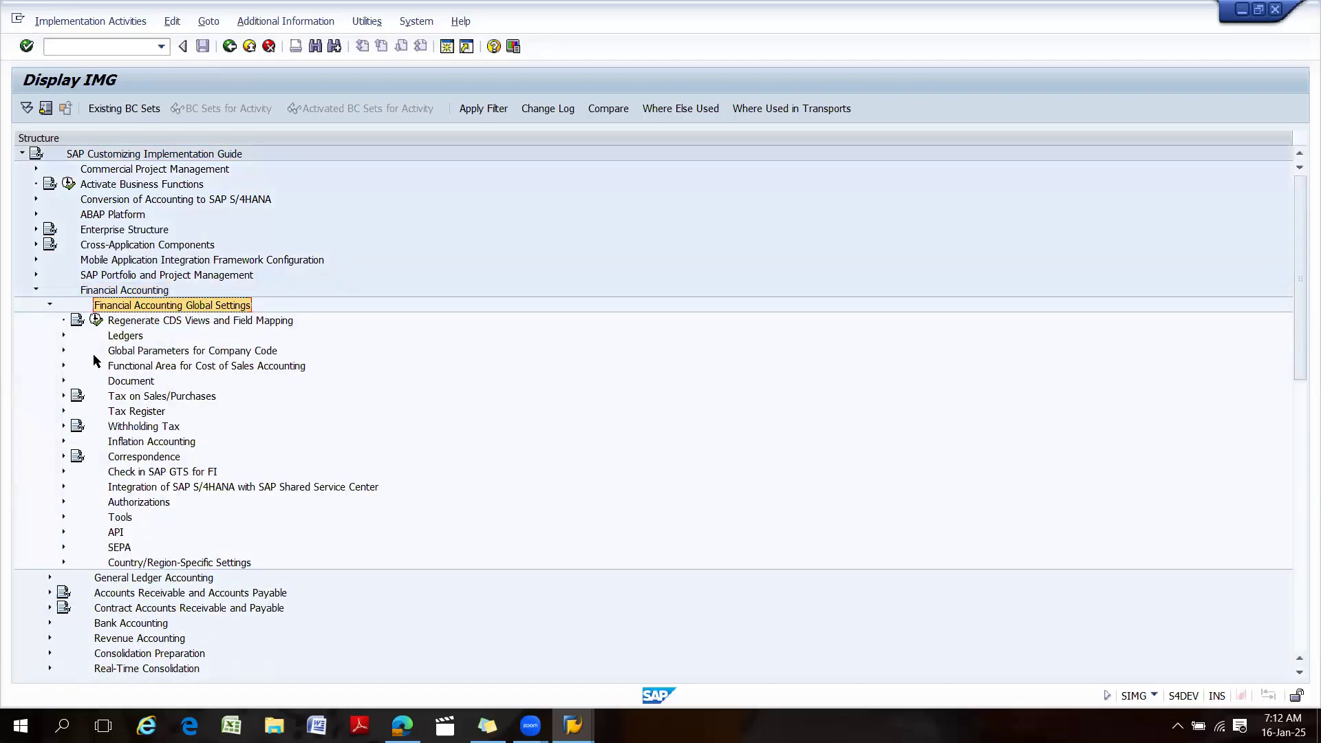
left_click(64, 335)
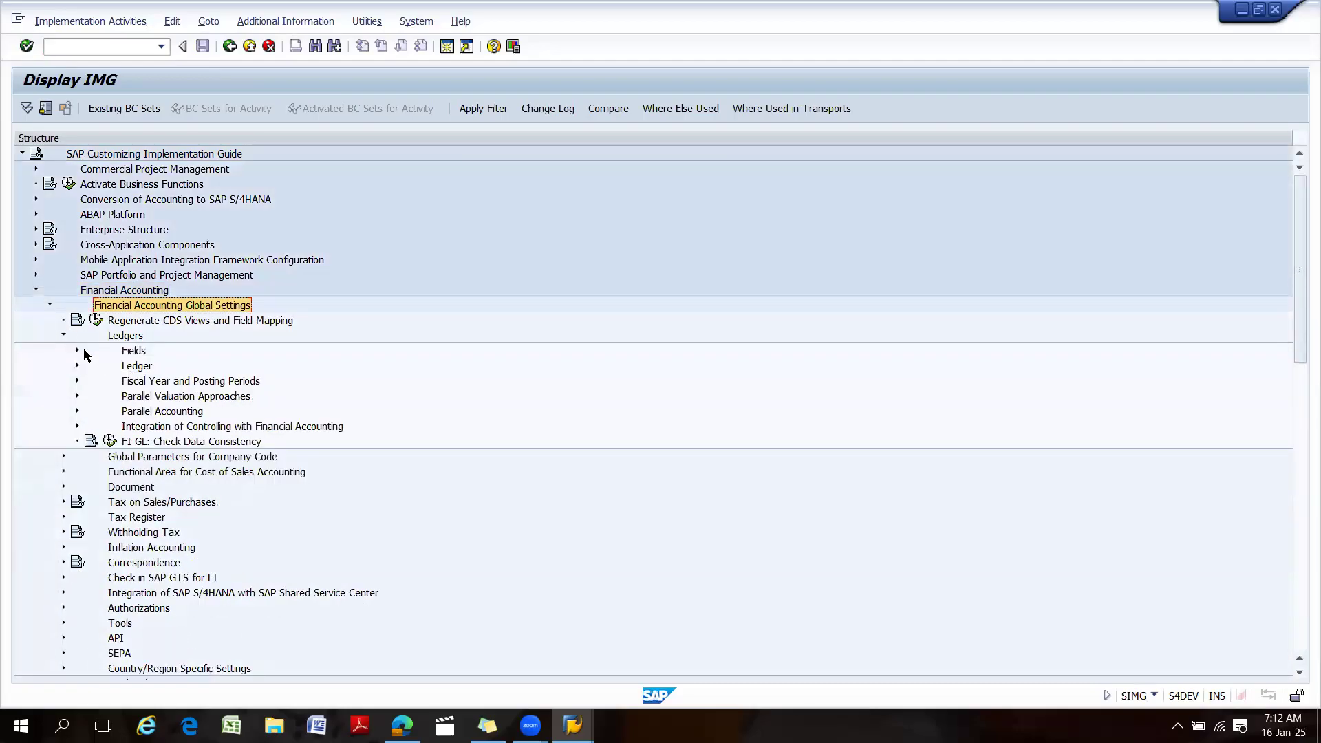
left_click(77, 351)
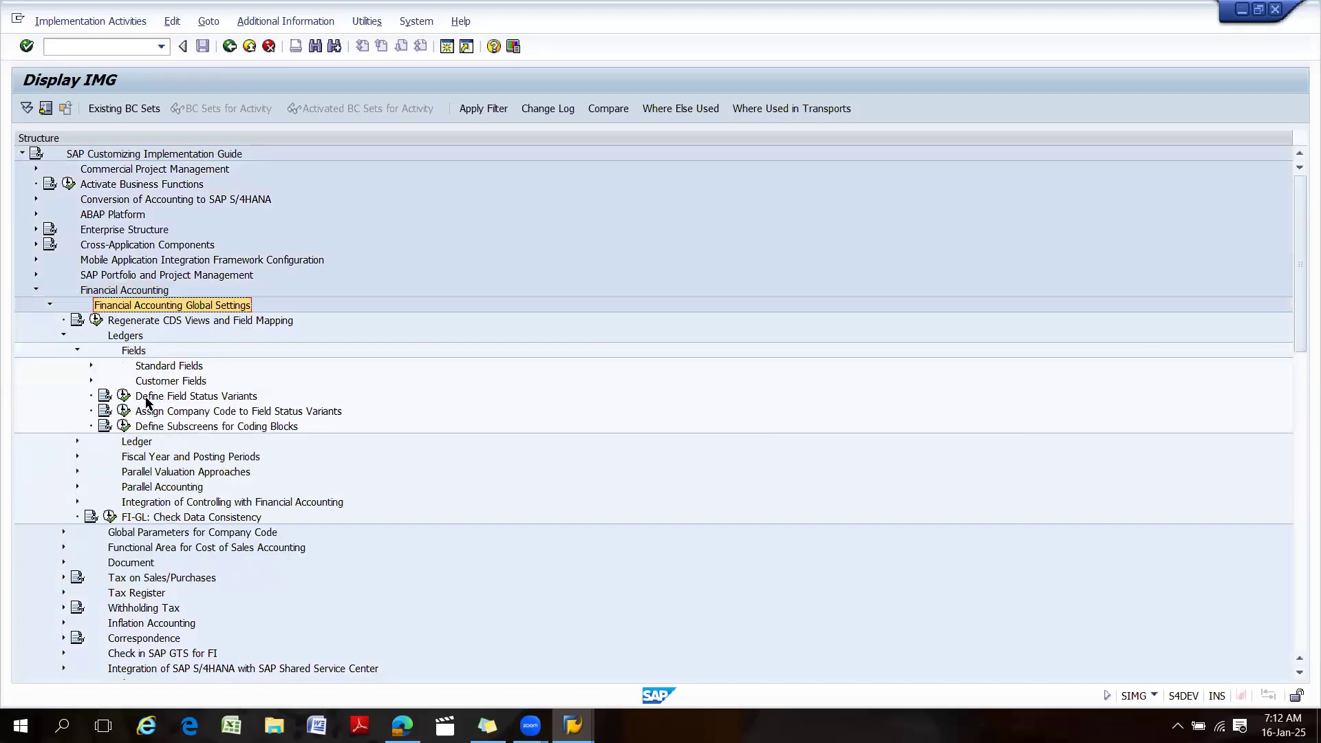
left_click(77, 441)
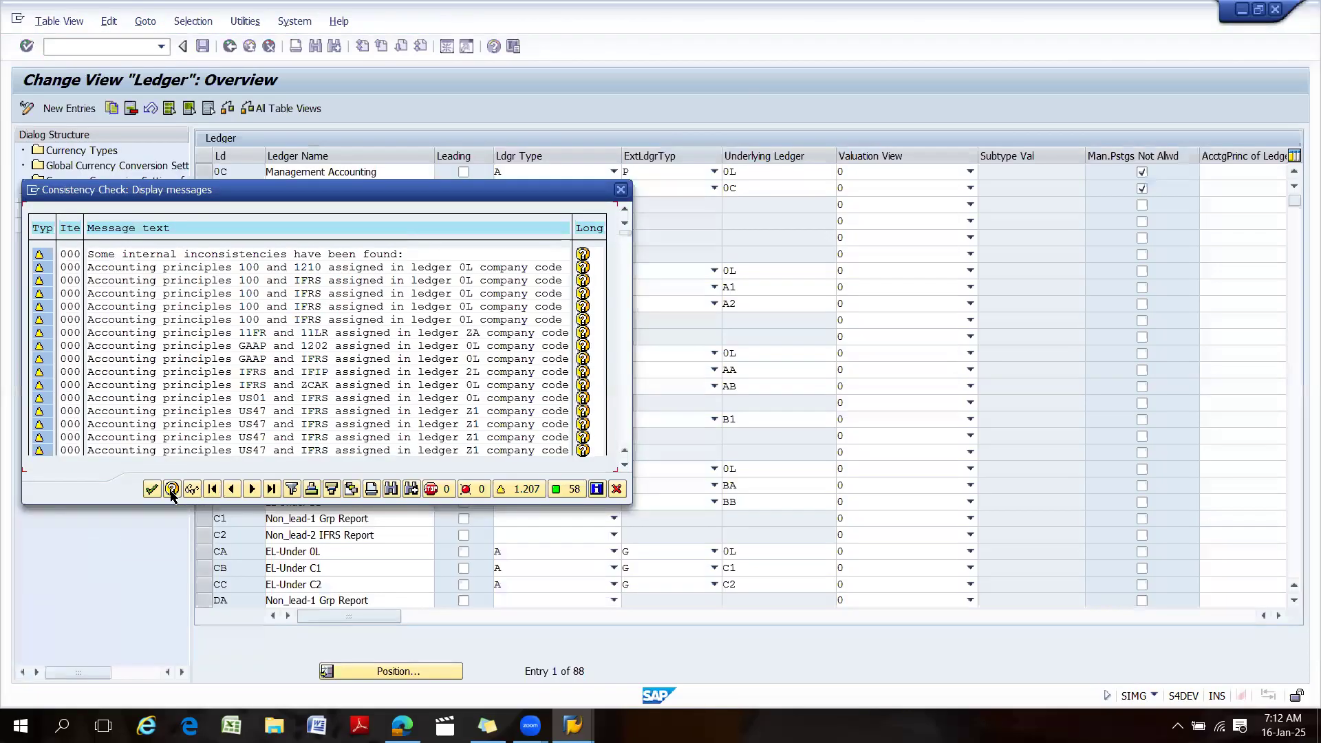
left_click(151, 489)
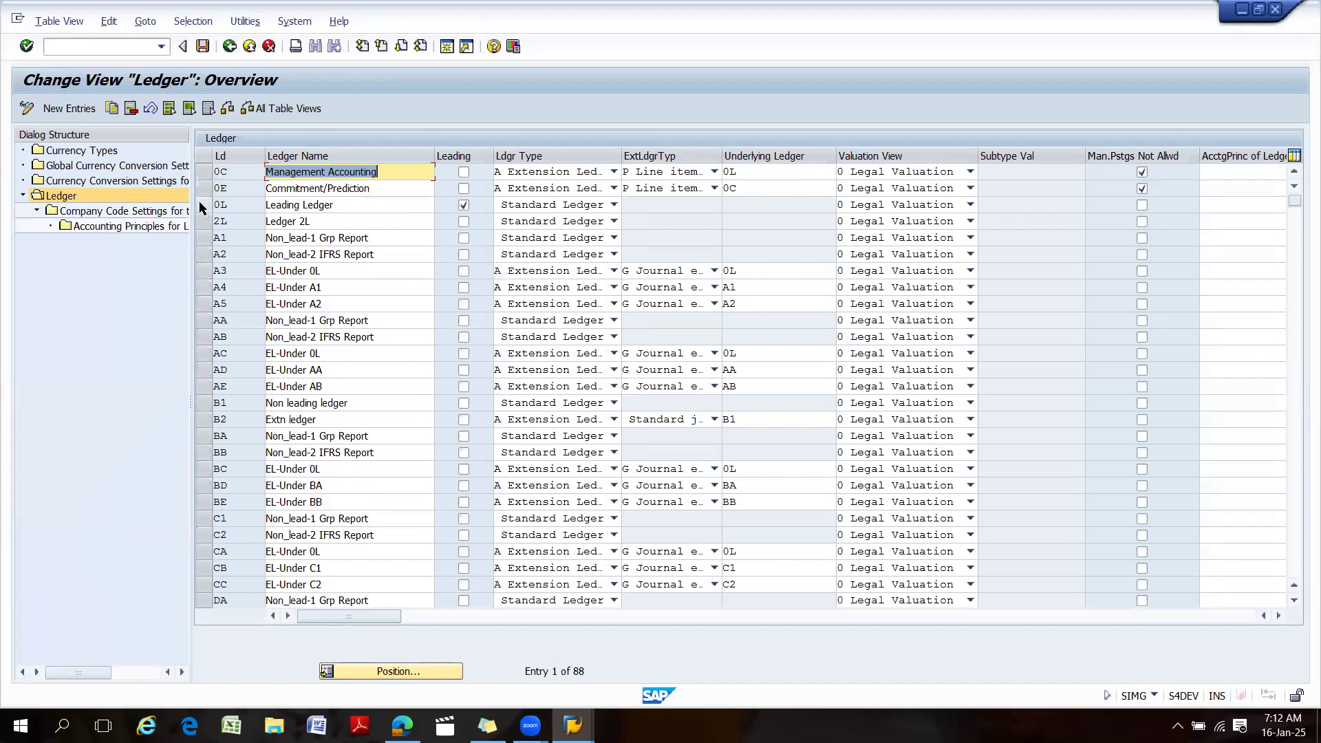
Open the company code settings of leading ledger 0L and dismiss the consistency check messages.
double_click(165, 210)
left_click(203, 205)
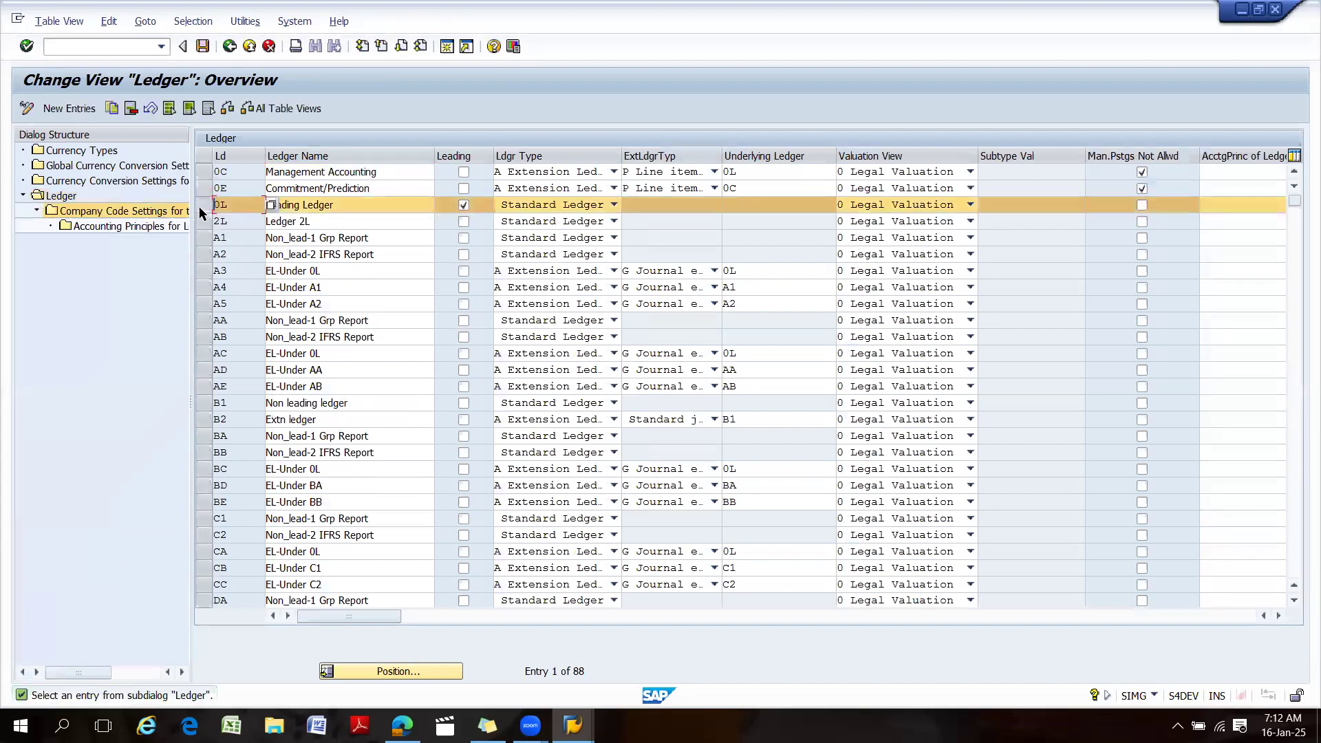
double_click(152, 211)
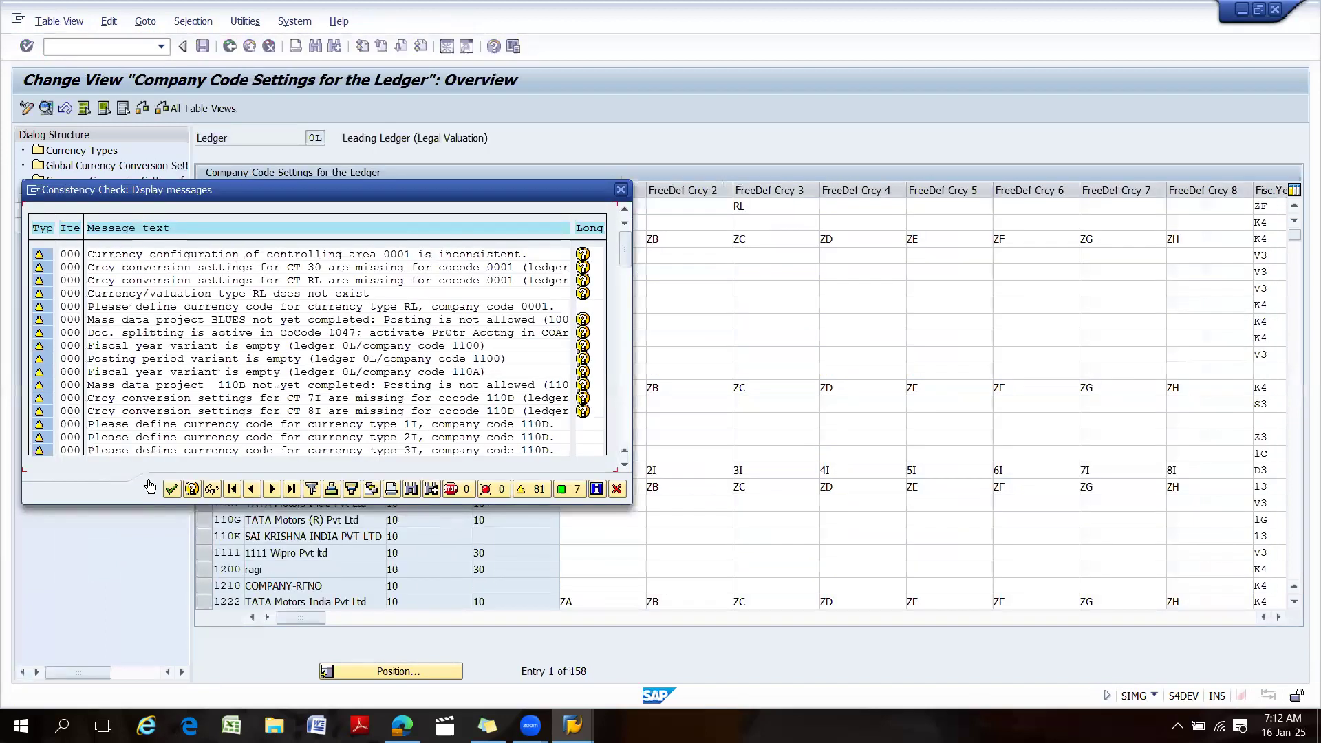
left_click(172, 489)
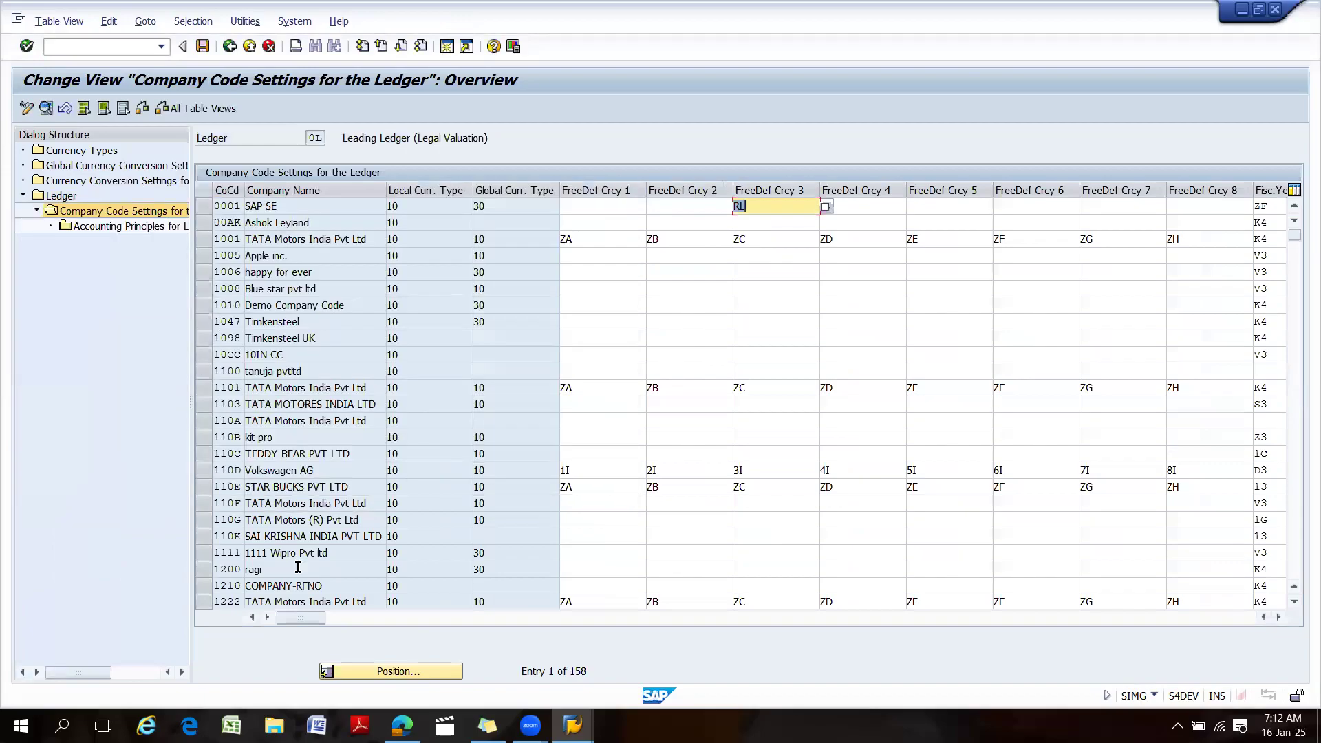
Position the list on company code 1810 and look up its accounting principle for ledger 0L.
left_click(428, 672)
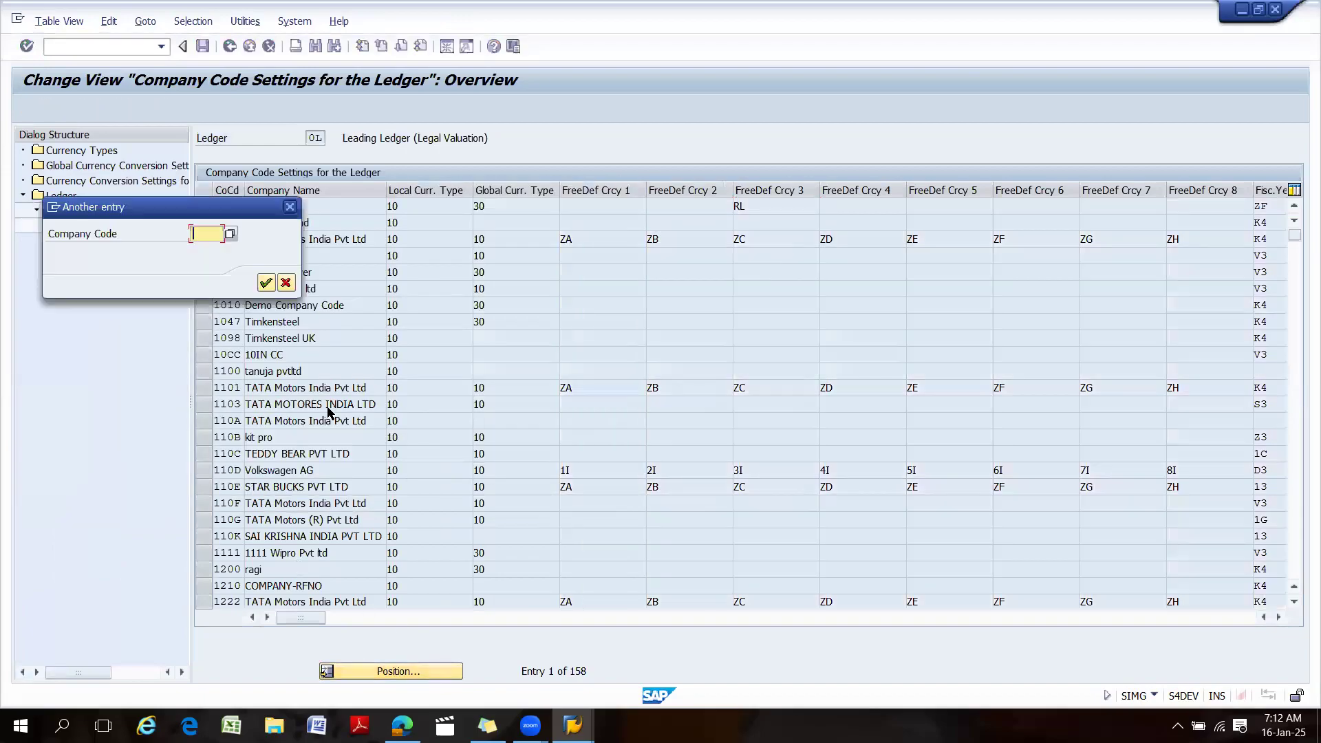
type("1810")
key("Return")
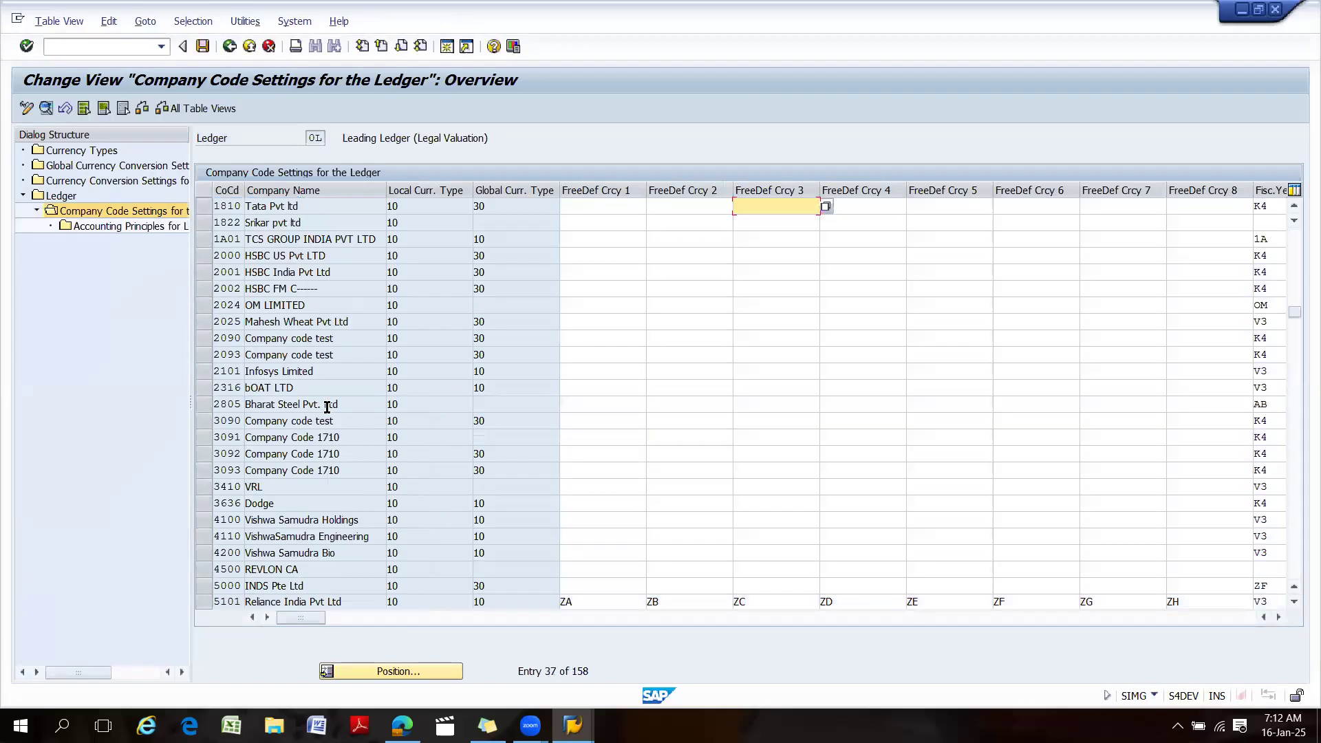
left_click(207, 208)
double_click(127, 227)
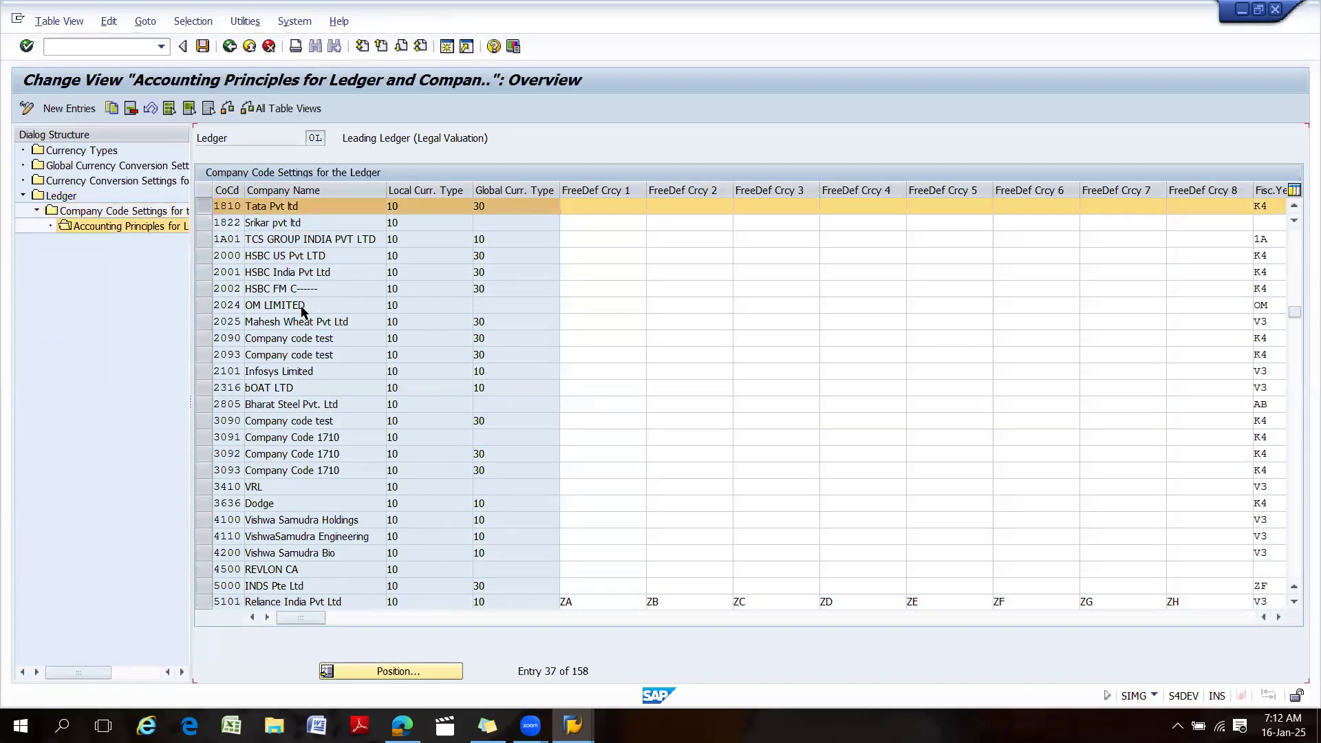
left_click_drag(262, 226, 221, 224)
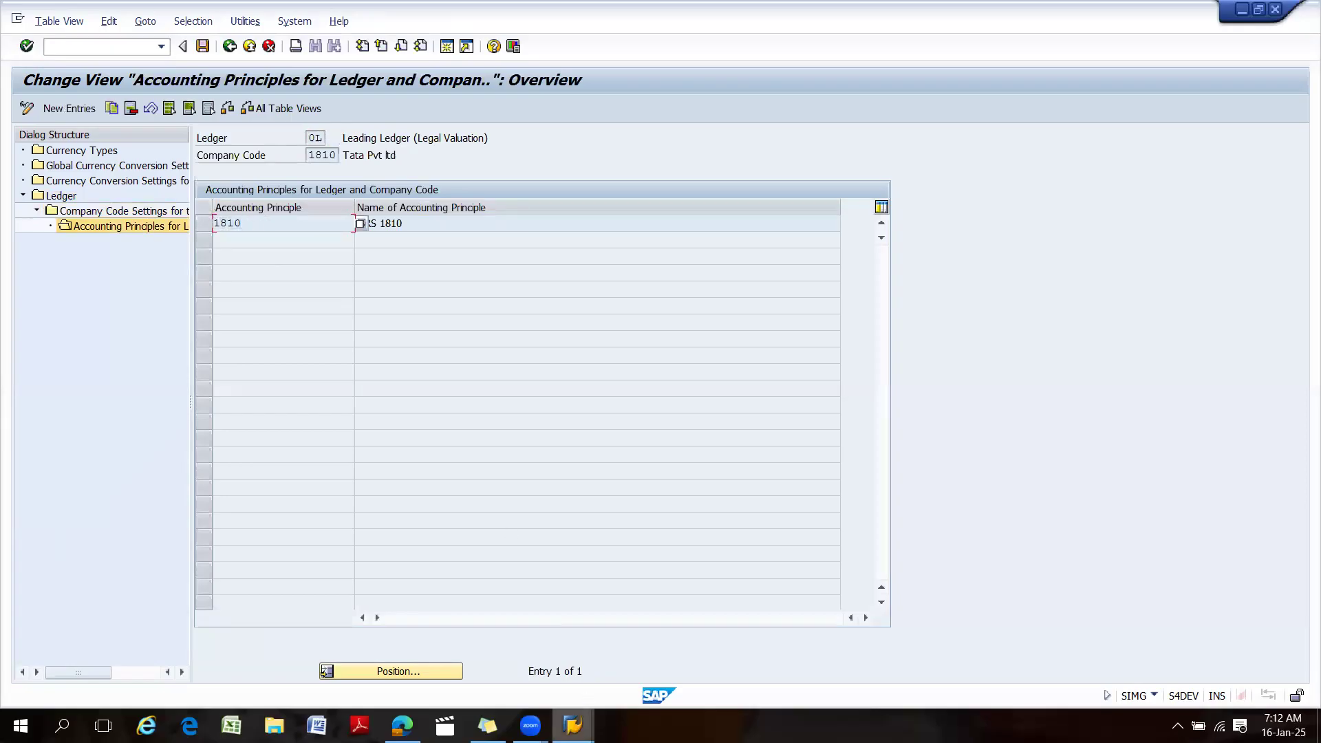
Return to the depreciation areas session and set the accounting principle of area 1, Book Depreciation, to 1810.
left_click(572, 725)
left_click(552, 674)
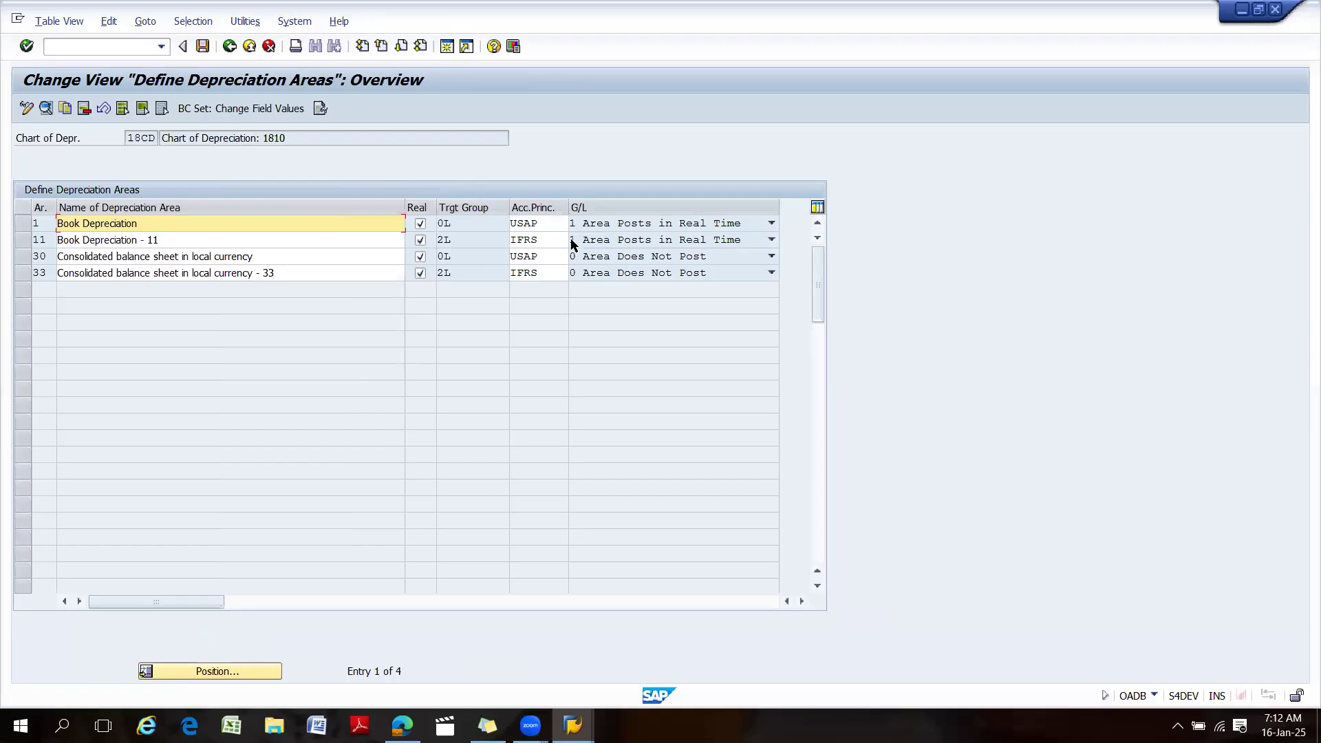
left_click(544, 222)
key("BackSpace")
key("BackSpace")
key("BackSpace")
key("BackSpace")
type("1810")
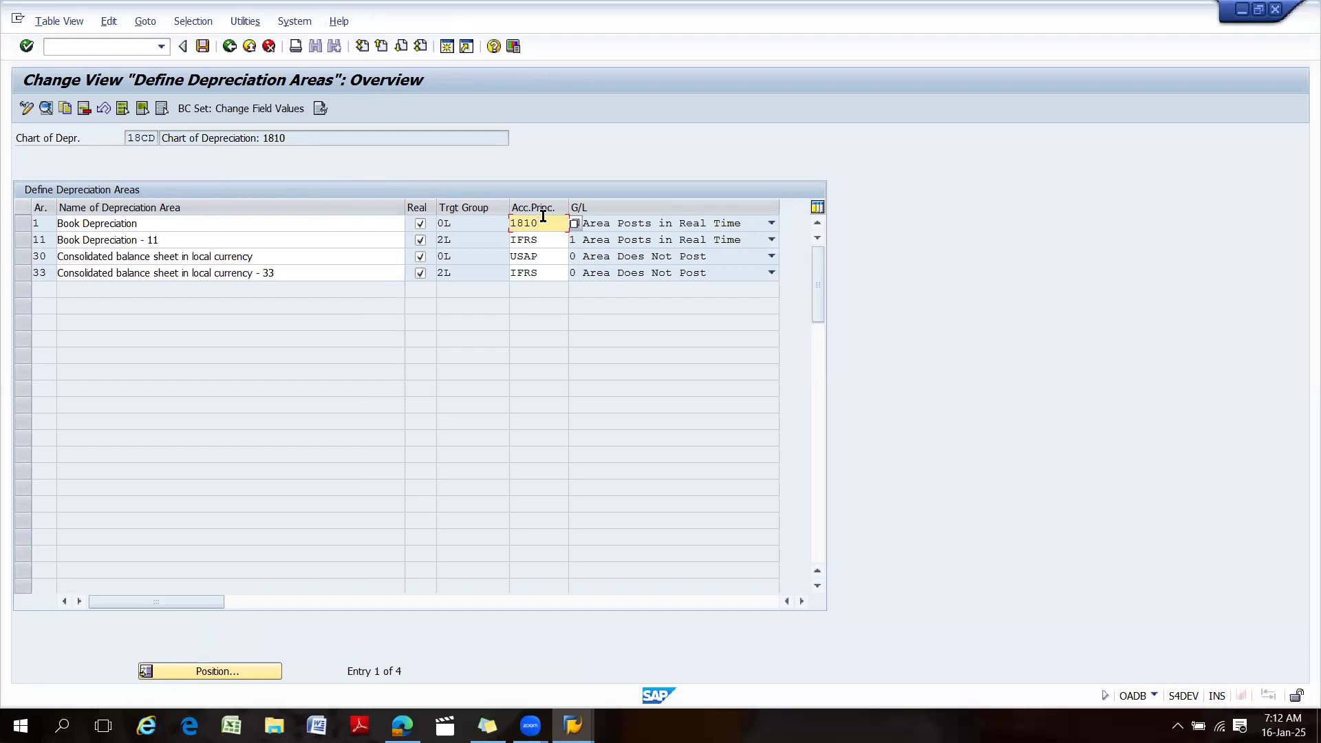
Set the accounting principle of depreciation area 30 to 1810, removing the stray 1810 from the area's name.
left_click(549, 257)
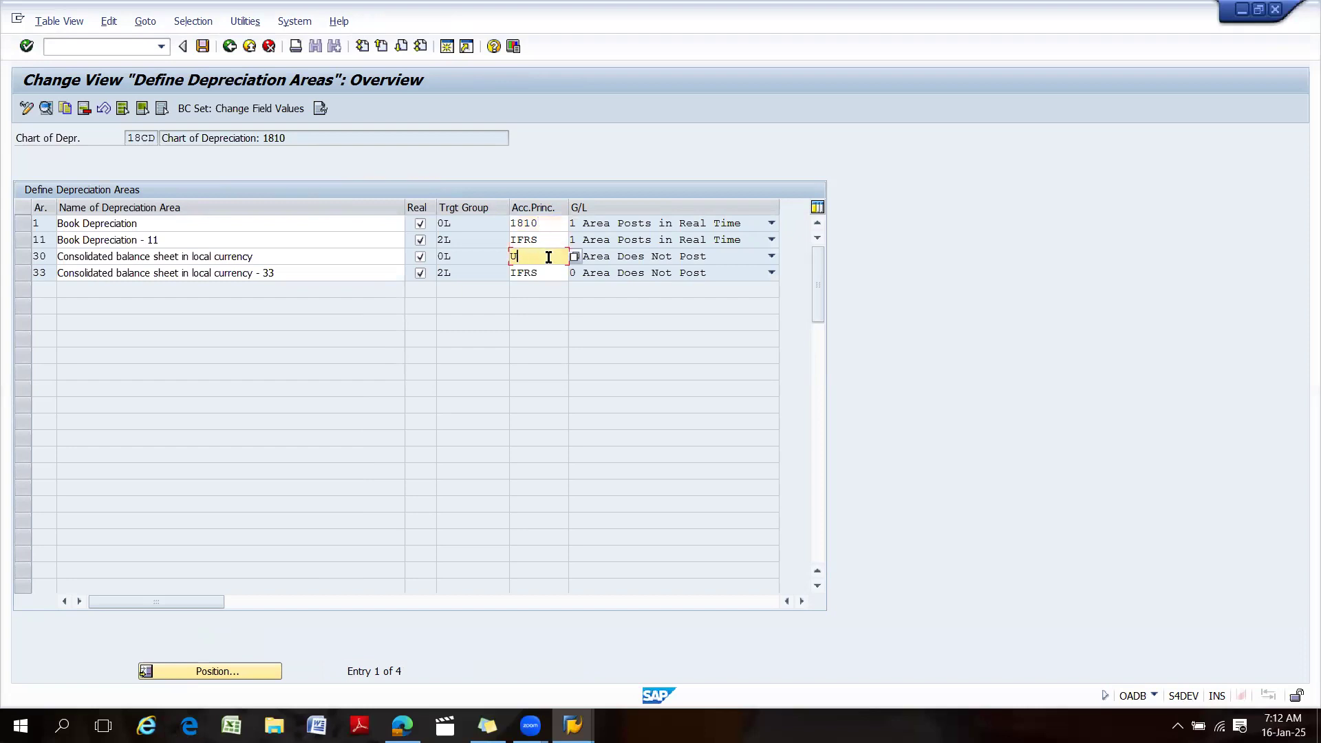
key("BackSpace")
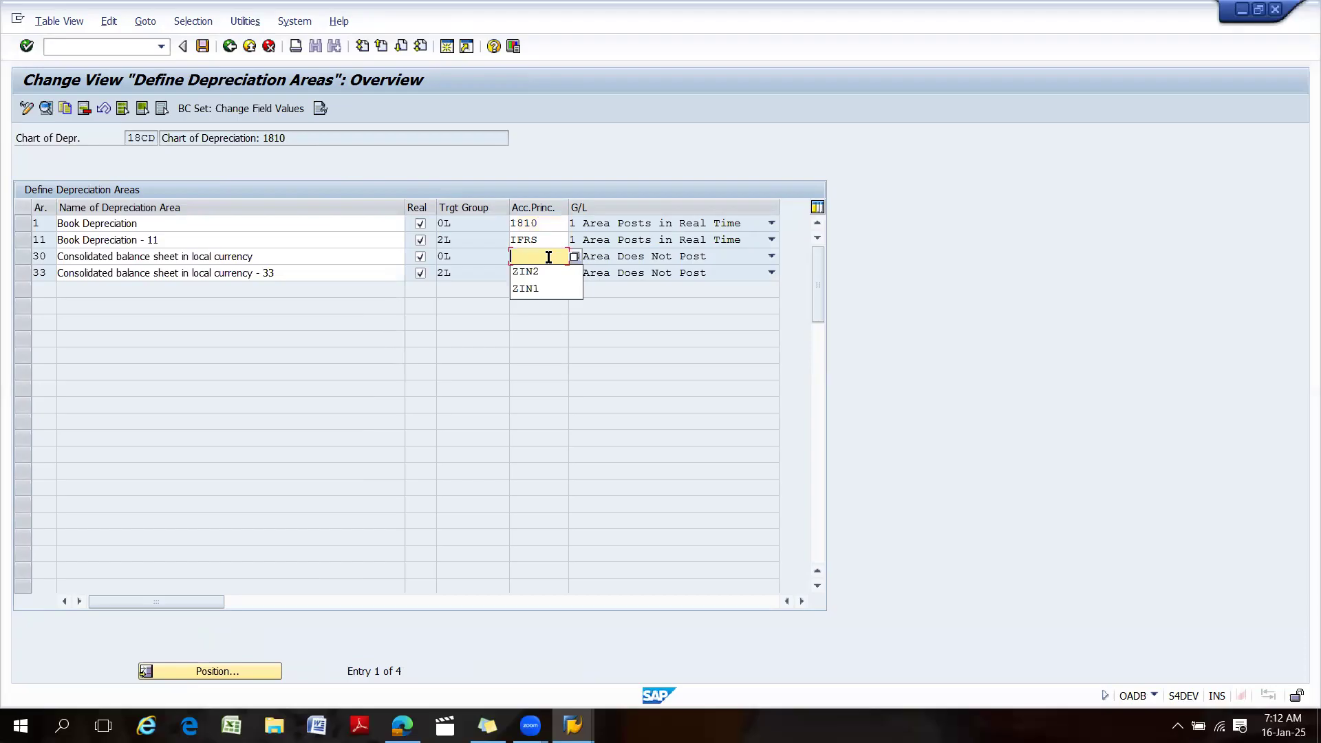
left_click(290, 259)
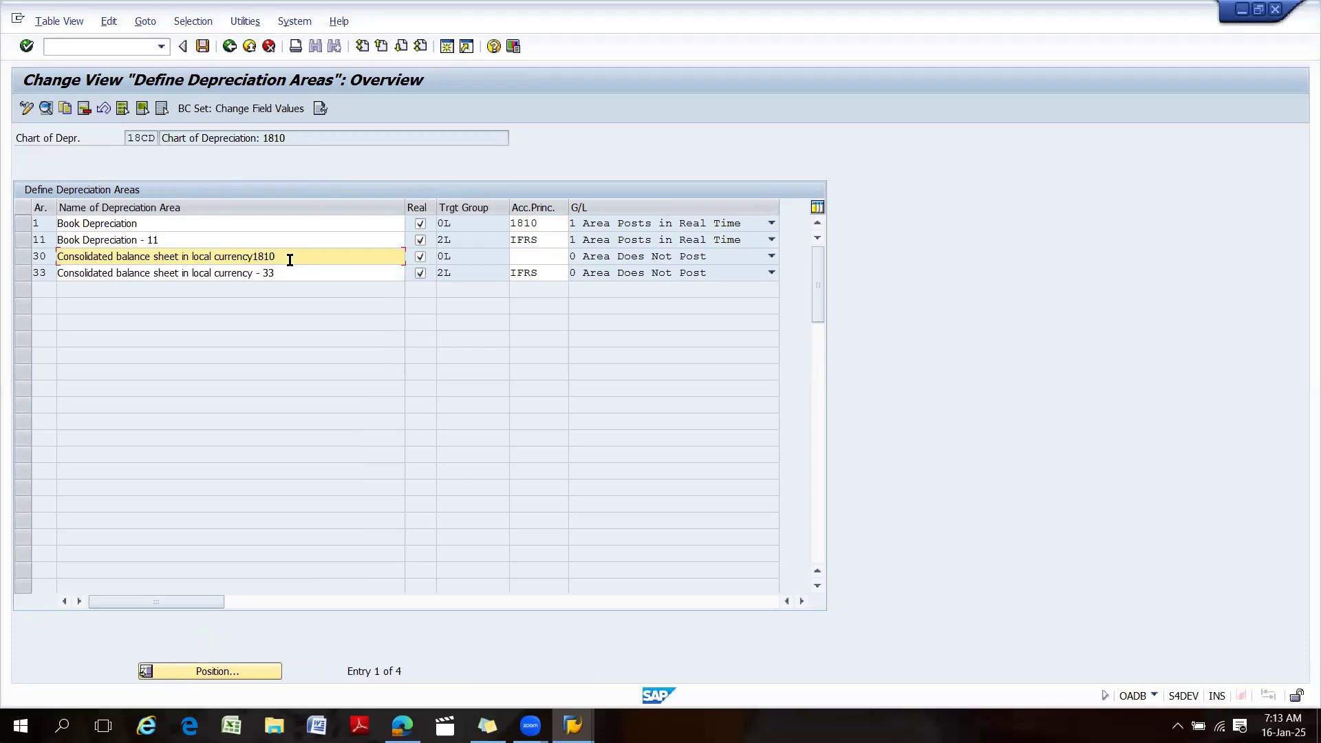
key("BackSpace")
key("BackSpace")
key("BackSpace")
key("BackSpace")
left_click(519, 256)
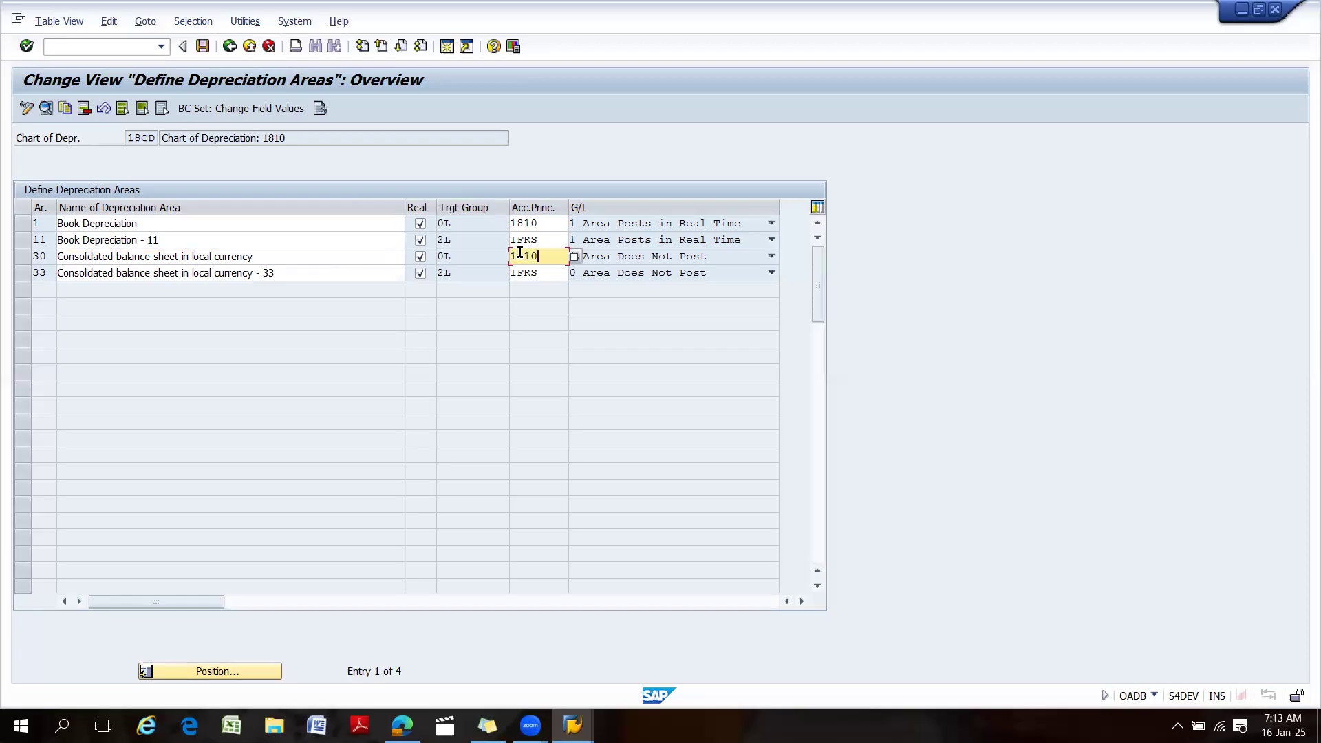
double_click(521, 256)
Replace the IFRS accounting principle of depreciation areas 11 and 33, entering I811 for area 11.
double_click(549, 241)
type("I811")
left_click(557, 269)
key("BackSpace")
key("BackSpace")
key("BackSpace")
type("81")
key("Return")
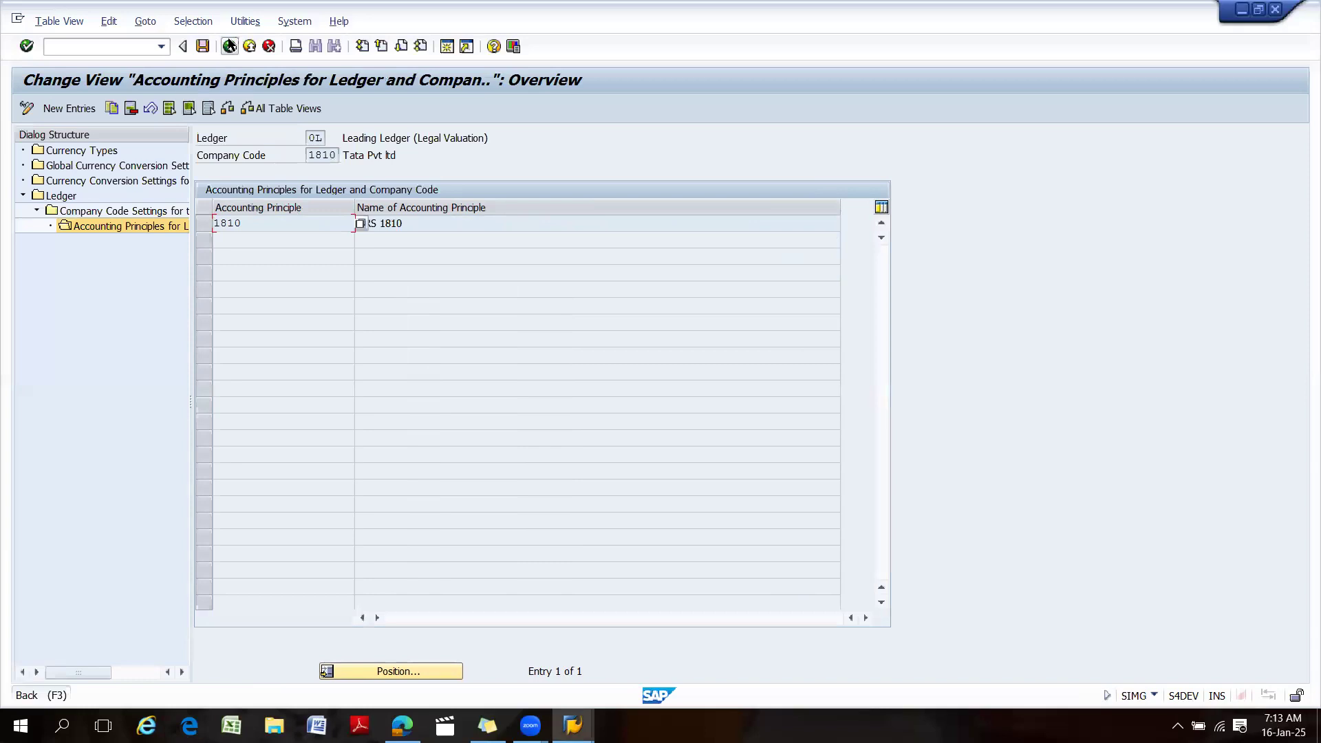
Return to the ledger overview in the IMG session and open the accounting principles of non-leading ledger L8 for company code 1810.
left_click(231, 45)
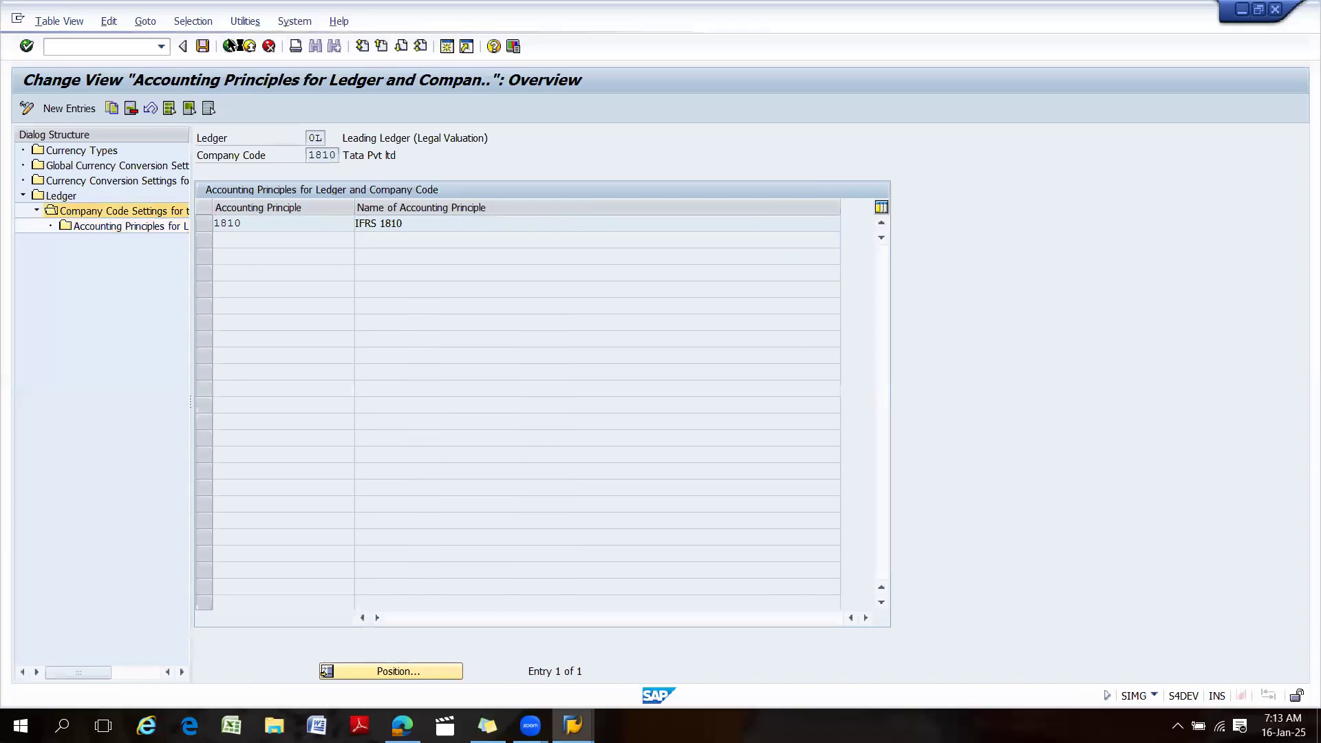
left_click(172, 489)
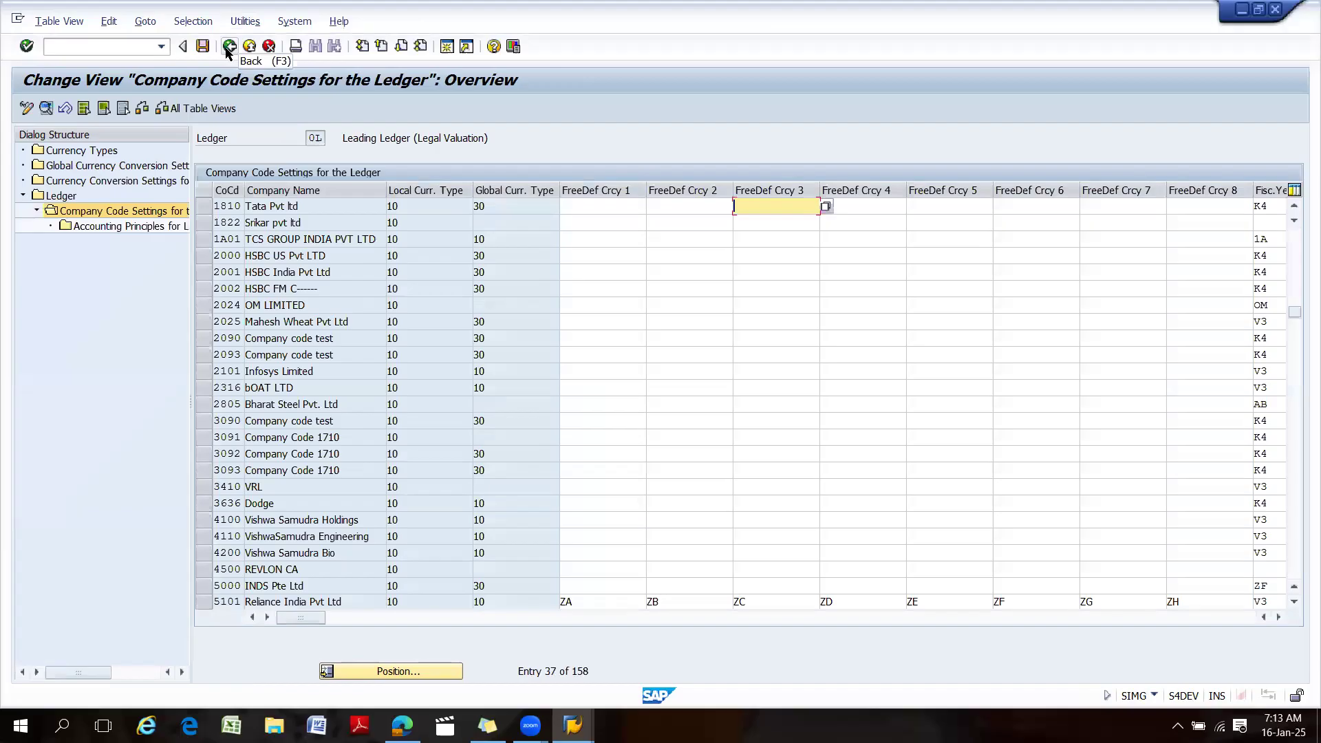
left_click(229, 47)
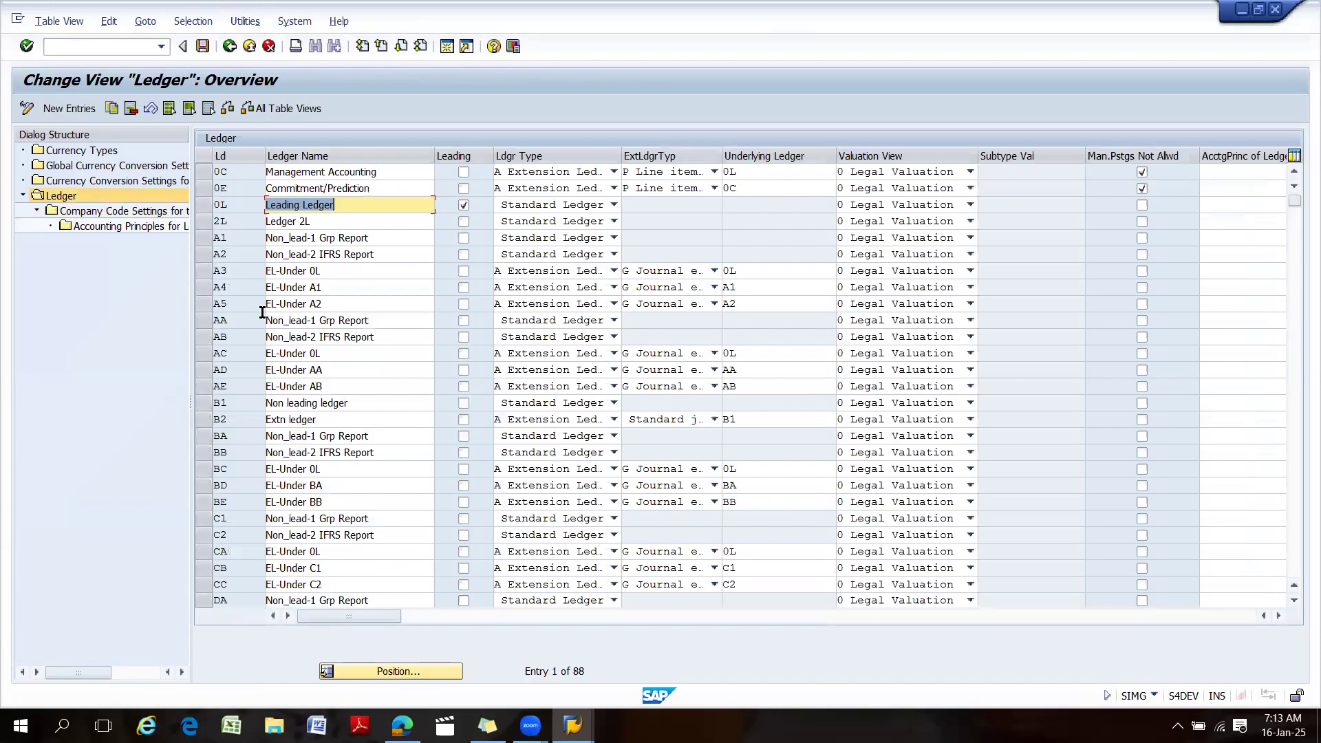
scroll(267, 341, "down", 4)
scroll(271, 349, "down", 6)
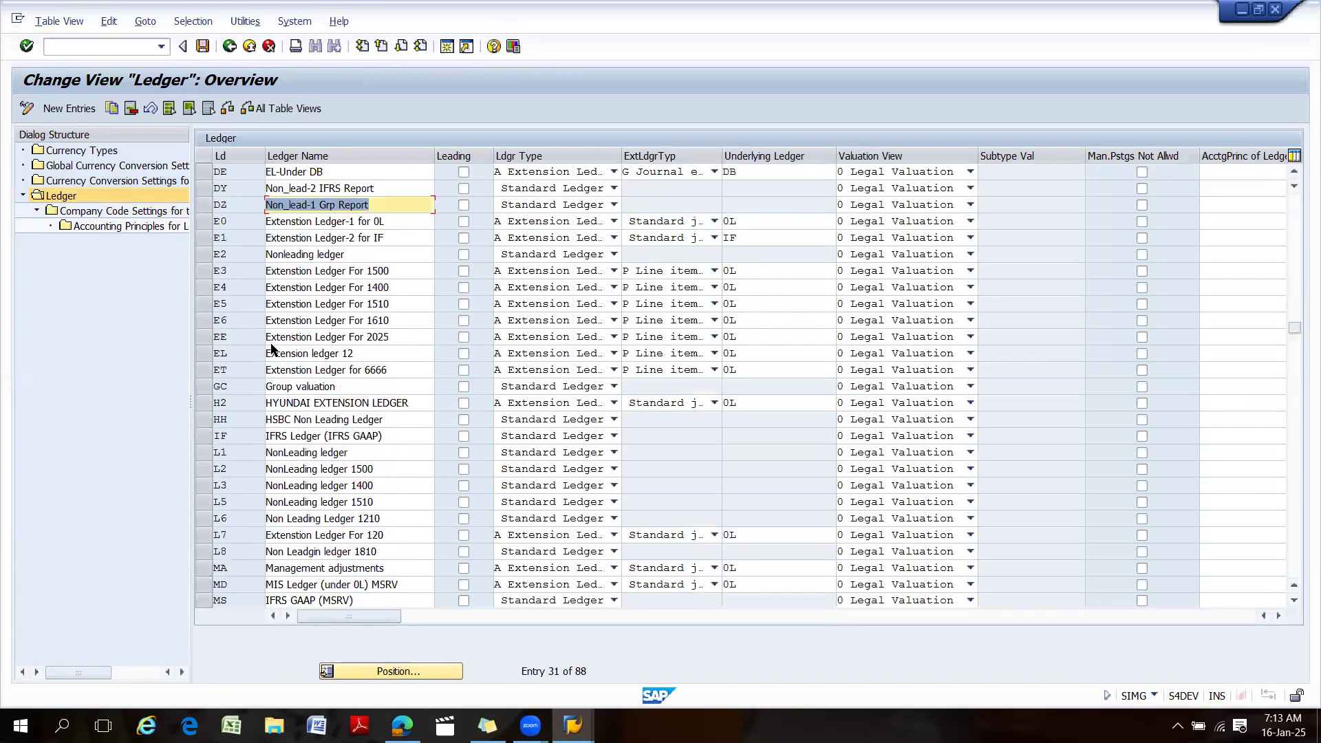
left_click(204, 551)
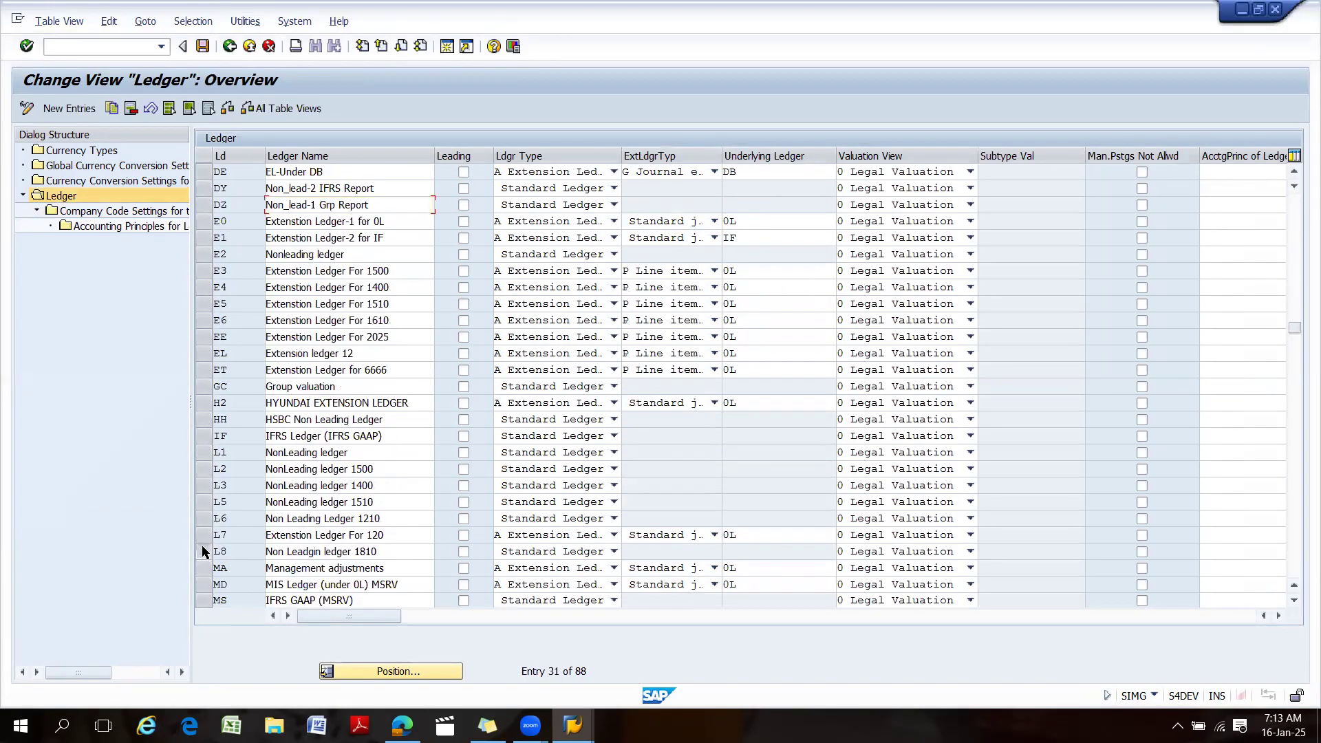
double_click(90, 212)
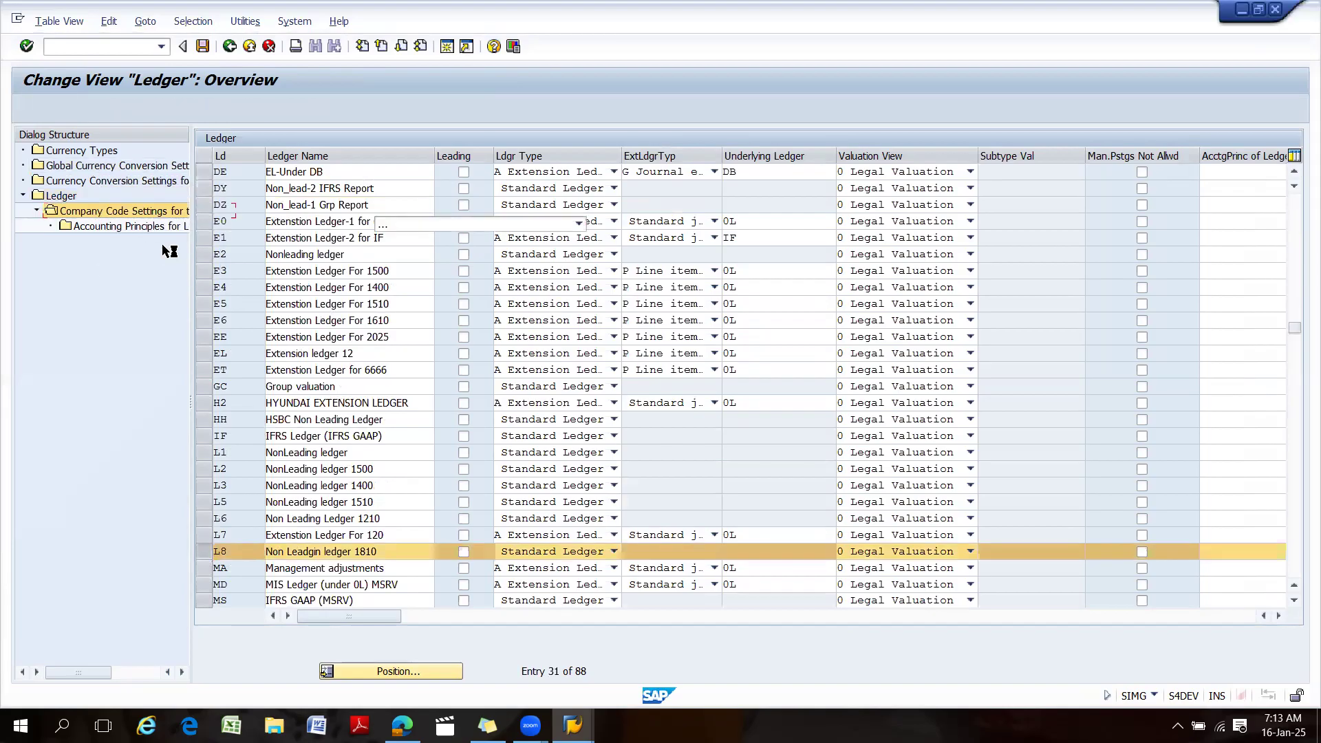
double_click(141, 228)
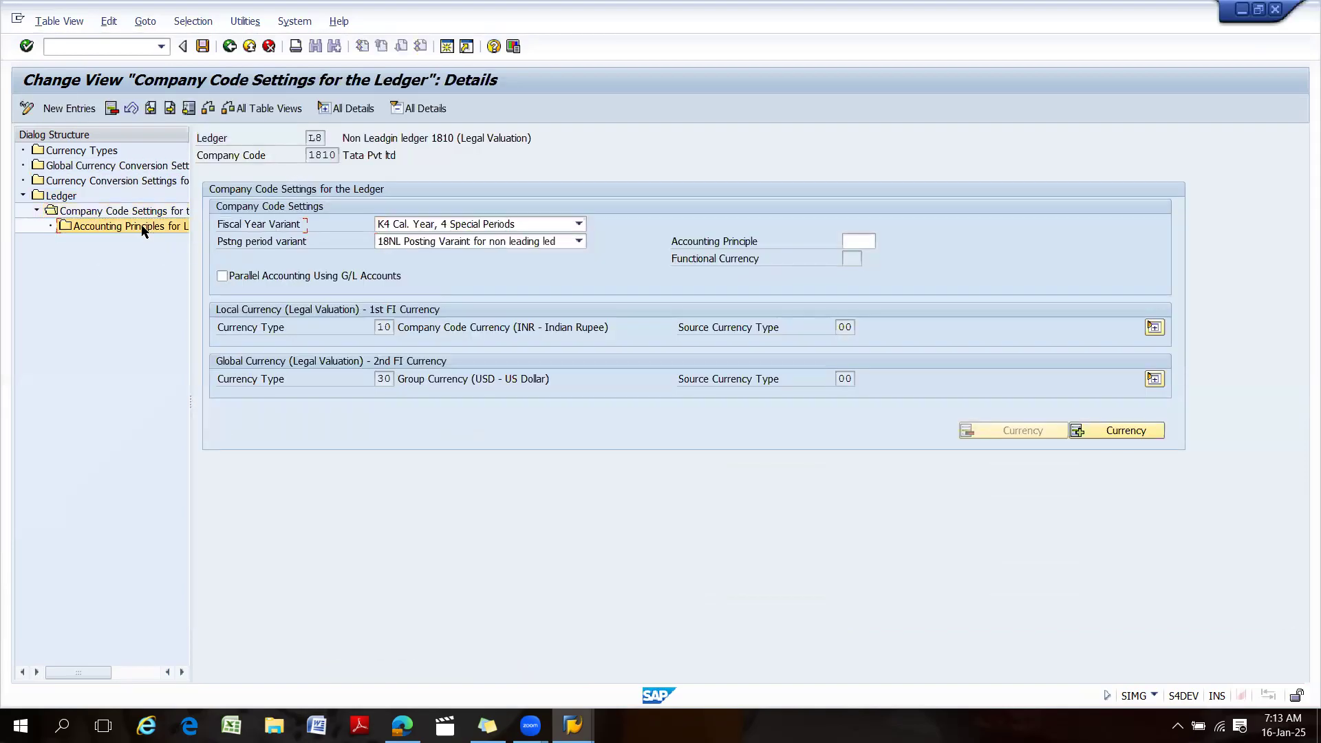
Check ledger L8's accounting principle for company code 1810, return to the depreciation areas session and set area 11's accounting principle to 1811.
left_click_drag(244, 224, 206, 224)
left_click(207, 225)
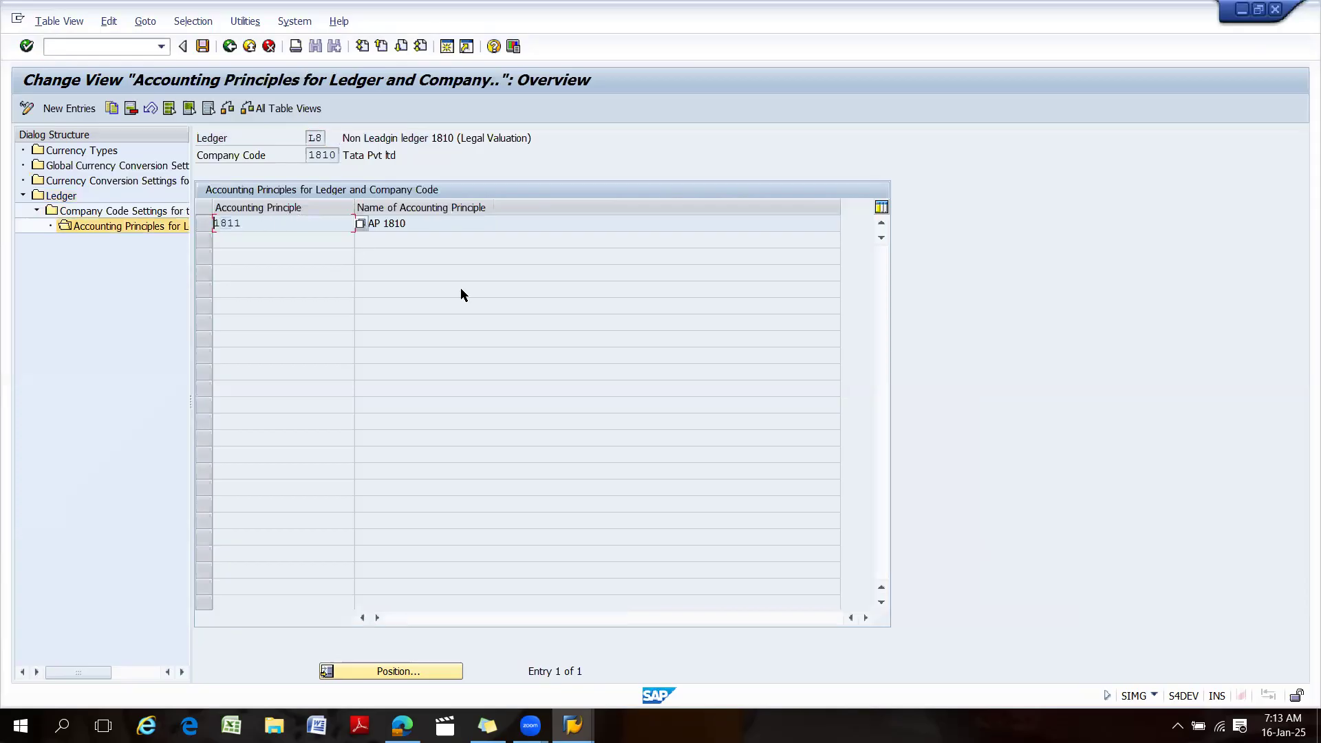
key("alt+Tab")
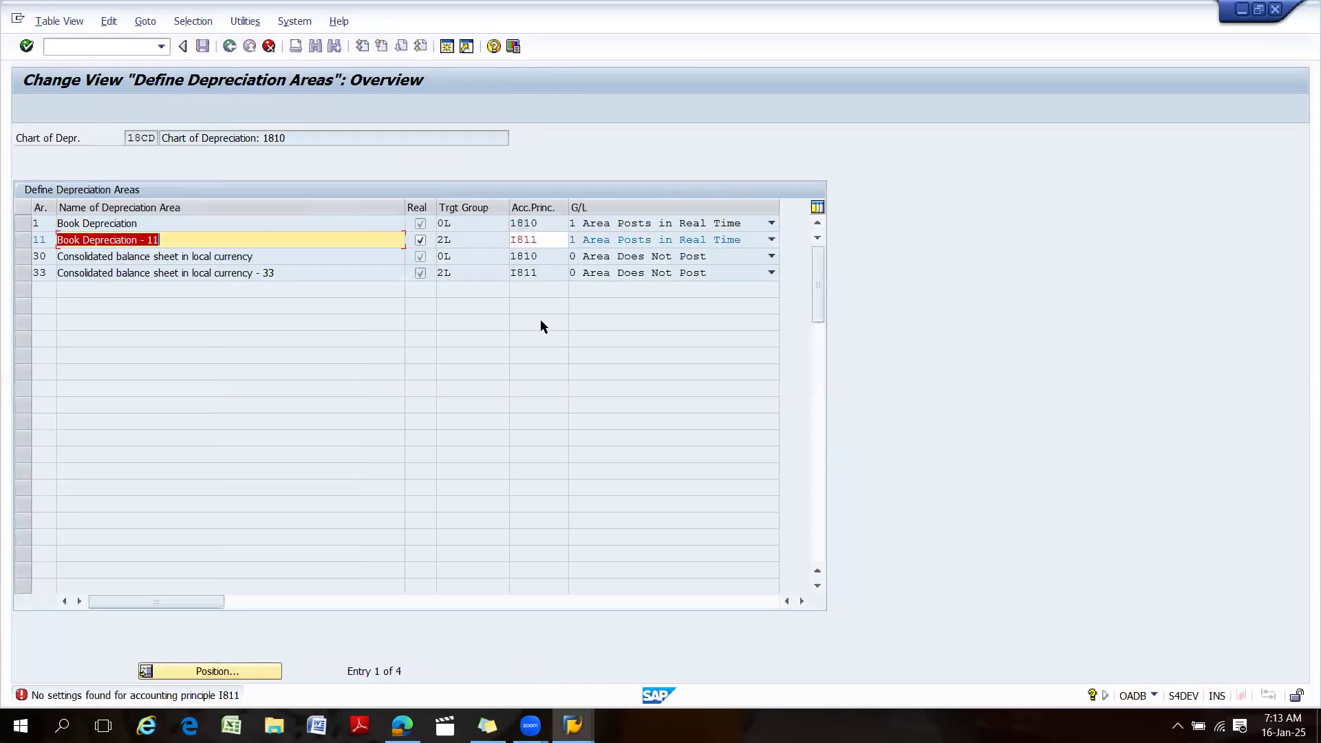
left_click(547, 239)
key("BackSpace")
key("BackSpace")
key("BackSpace")
key("BackSpace")
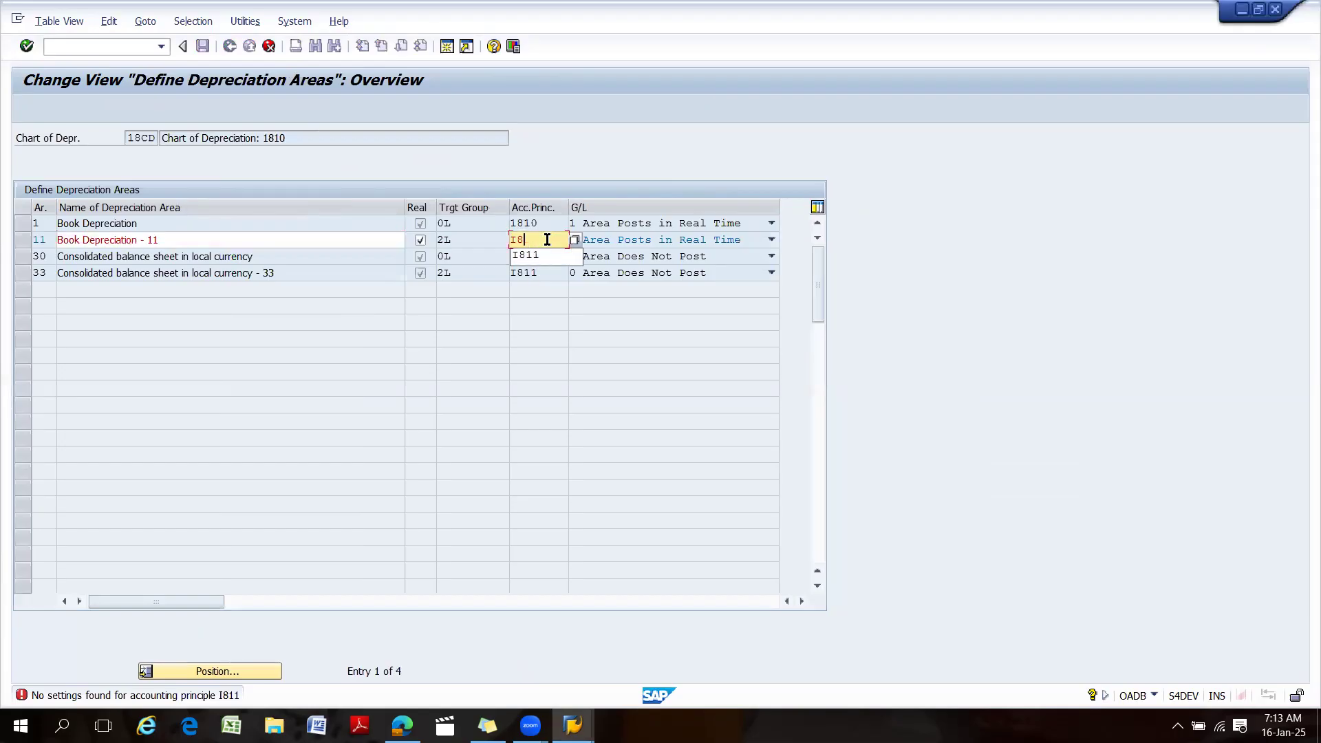
type("1811")
key("Return")
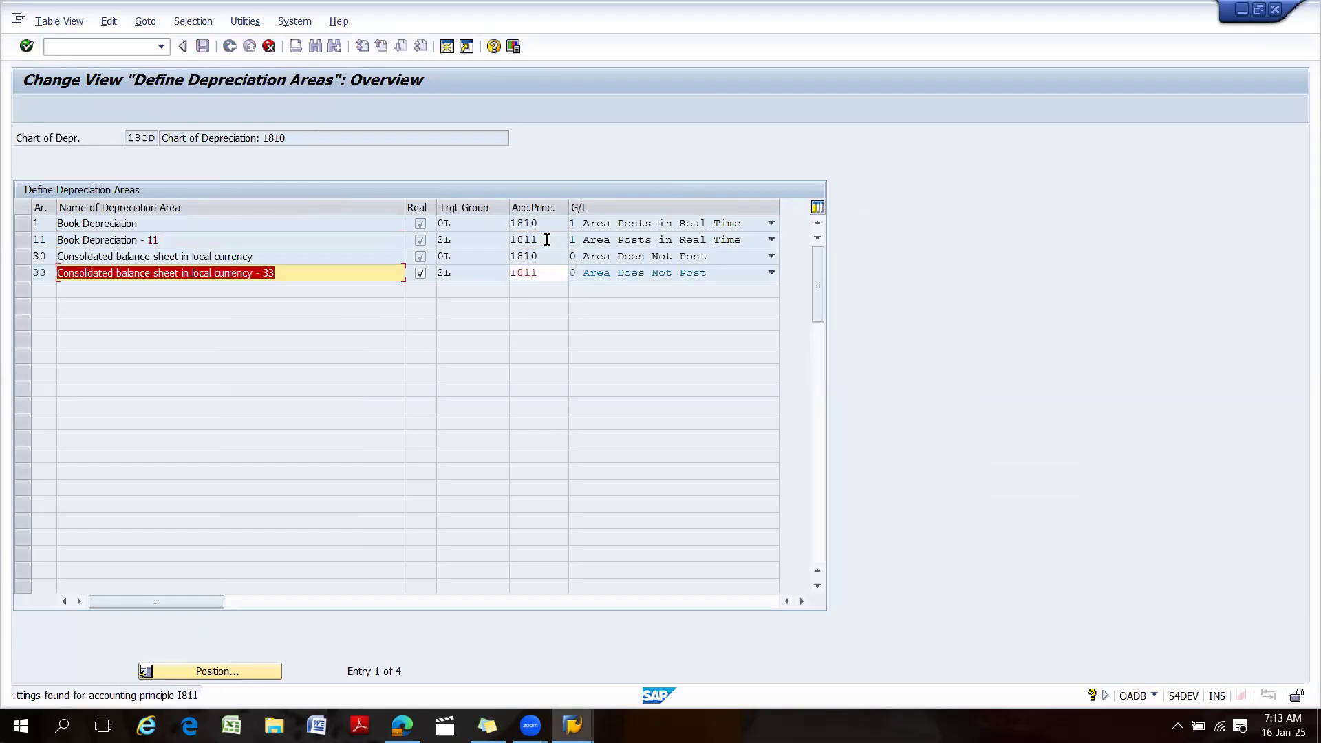
Set the accounting principle of depreciation area 33 to 1811 and check the target ledger group of area 11.
left_click(554, 276)
key("BackSpace")
key("BackSpace")
key("BackSpace")
key("BackSpace")
type("1811")
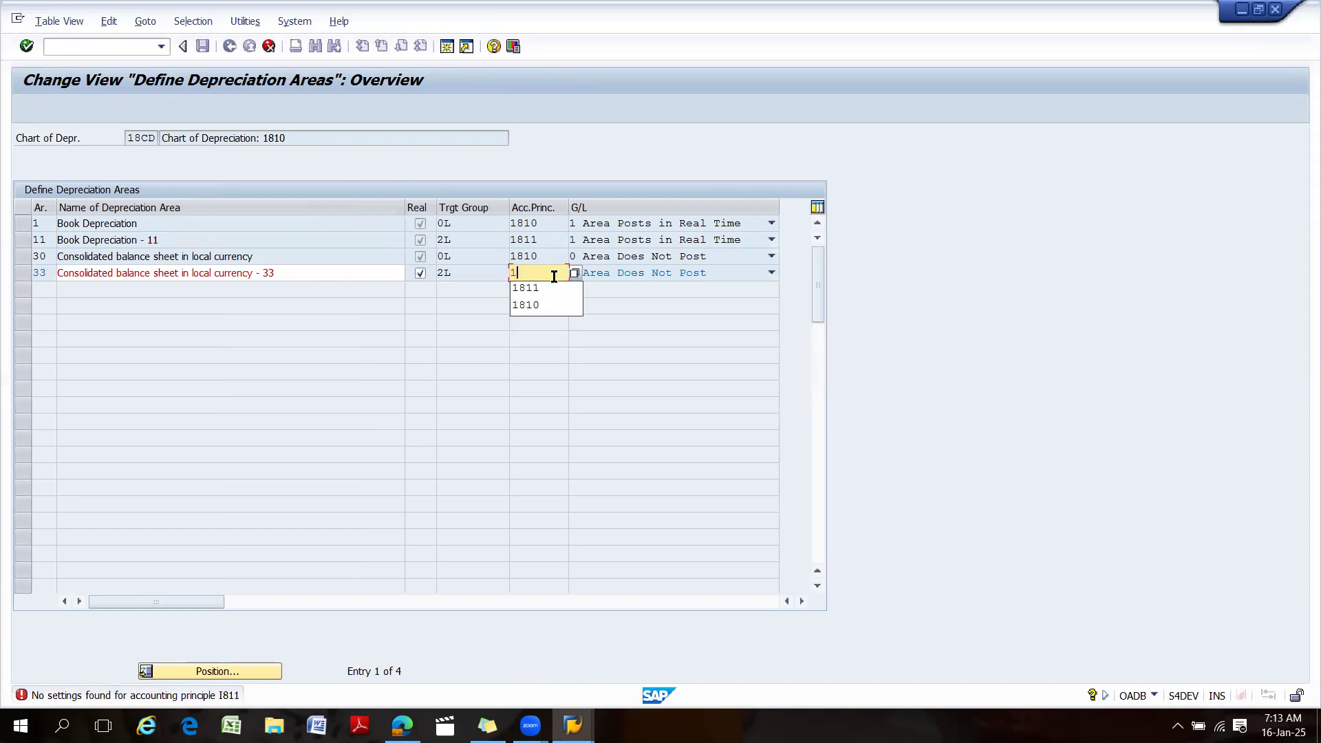
key("Return")
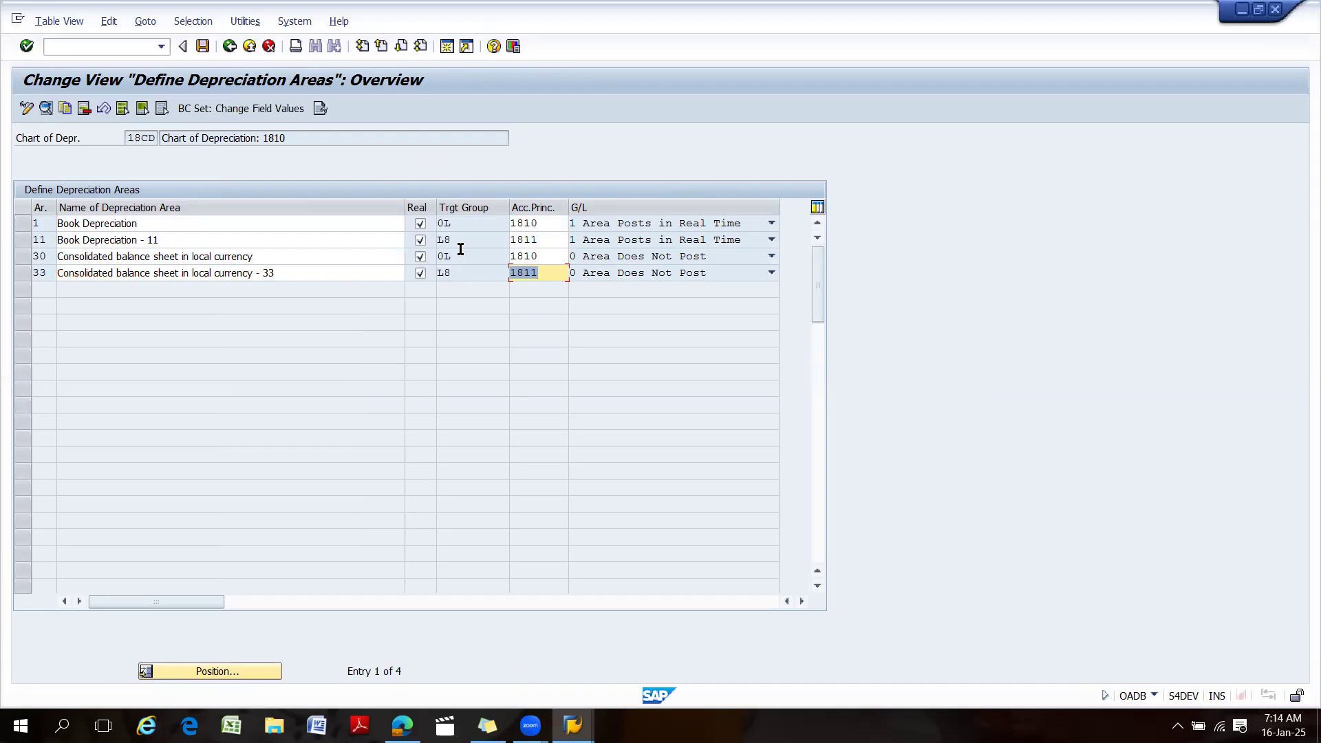
left_click_drag(498, 241, 429, 242)
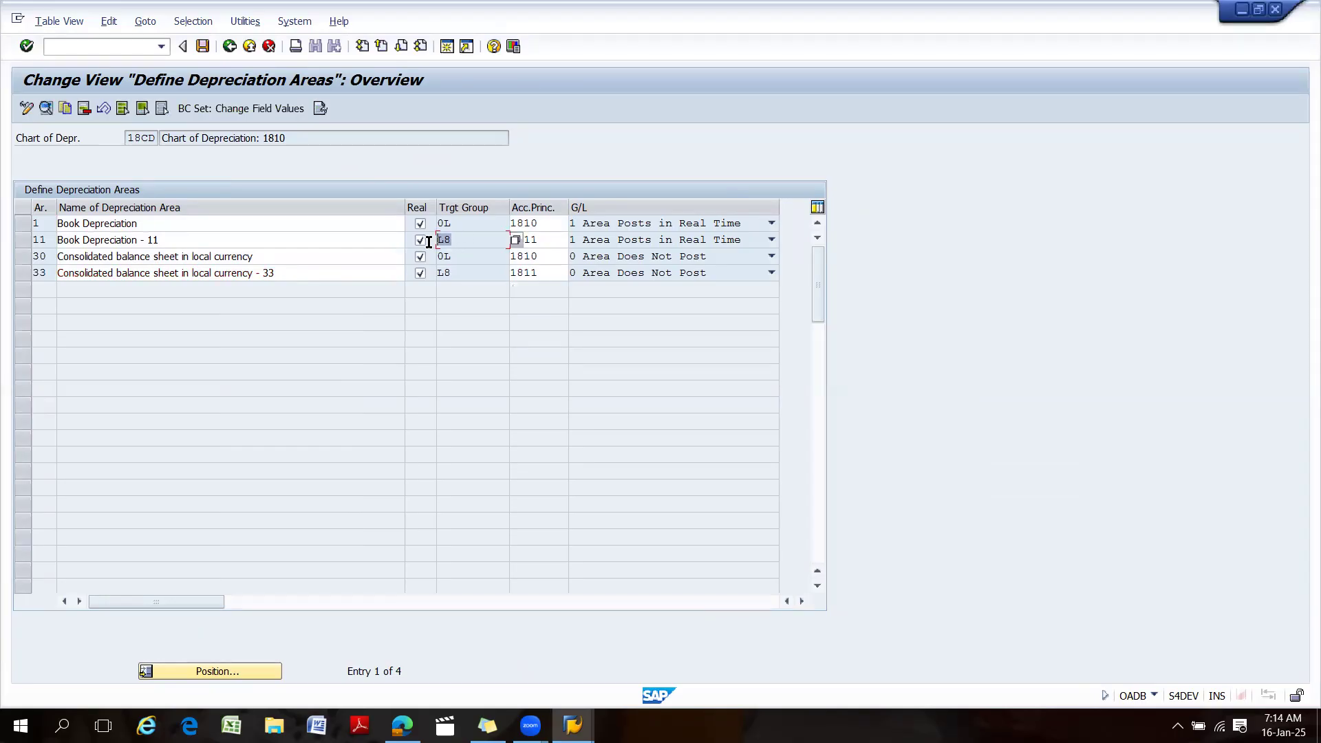
Rename depreciation area 30 as "Consolidated balance sheet in Group currecny".
left_click(285, 255)
key("BackSpace")
key("BackSpace")
key("BackSpace")
key("BackSpace")
key("BackSpace")
key("BackSpace")
key("BackSpace")
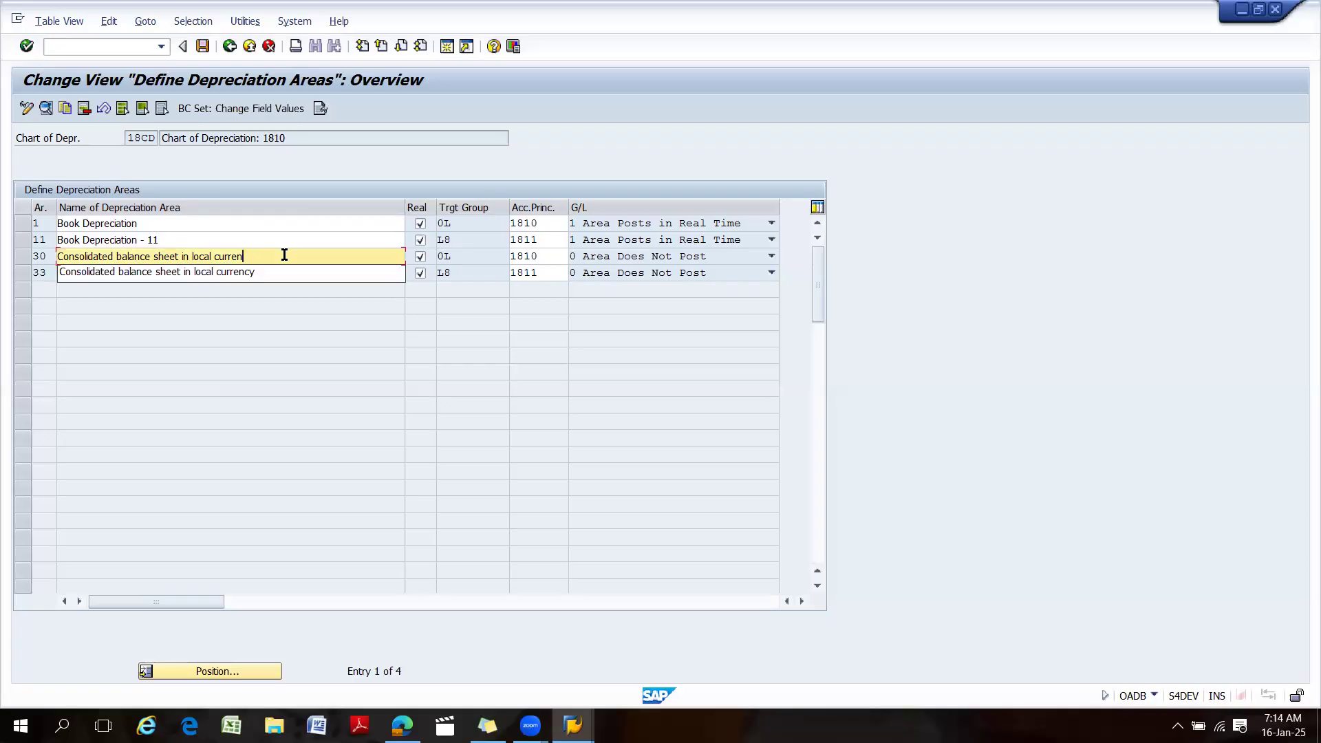
key("BackSpace")
key("BackSpace")
key("BackSpace")
key("BackSpace")
type("Group currecny")
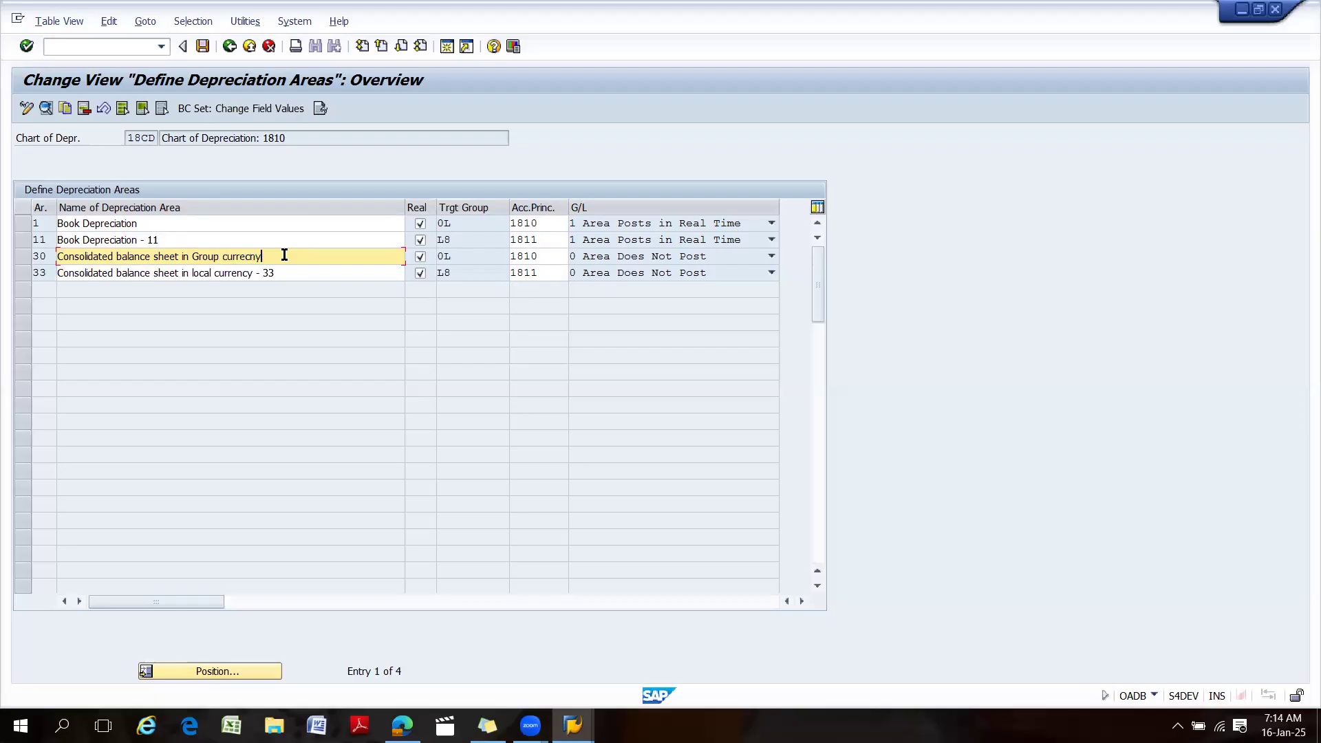
Rename depreciation area 33 as "Consolidated balance sheet in Group Currecncy" and save the areas to the proposed customizing request.
left_click(298, 274)
key("BackSpace")
key("BackSpace")
key("BackSpace")
key("BackSpace")
key("BackSpace")
key("BackSpace")
key("BackSpace")
key("BackSpace")
key("BackSpace")
key("BackSpace")
key("BackSpace")
key("BackSpace")
key("BackSpace")
key("BackSpace")
key("BackSpace")
key("BackSpace")
key("BackSpace")
key("BackSpace")
key("BackSpace")
key("BackSpace")
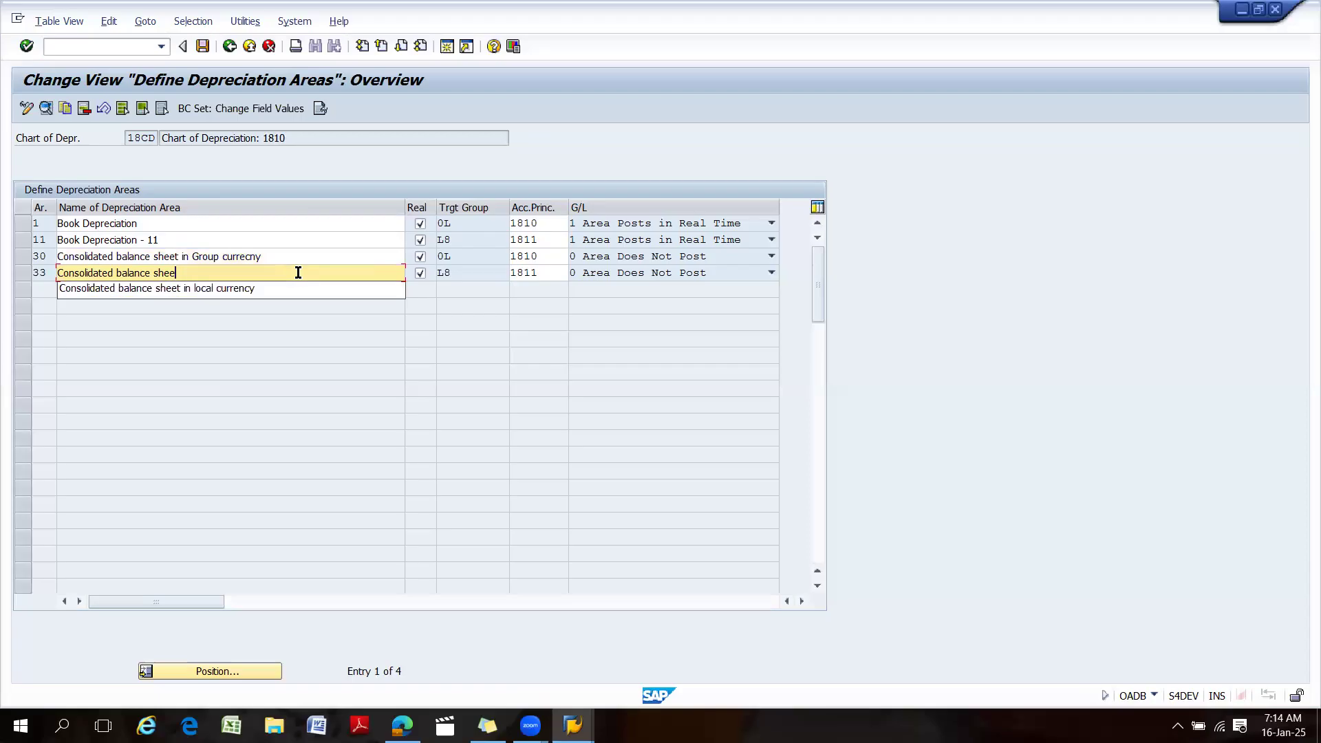
type("in Gro")
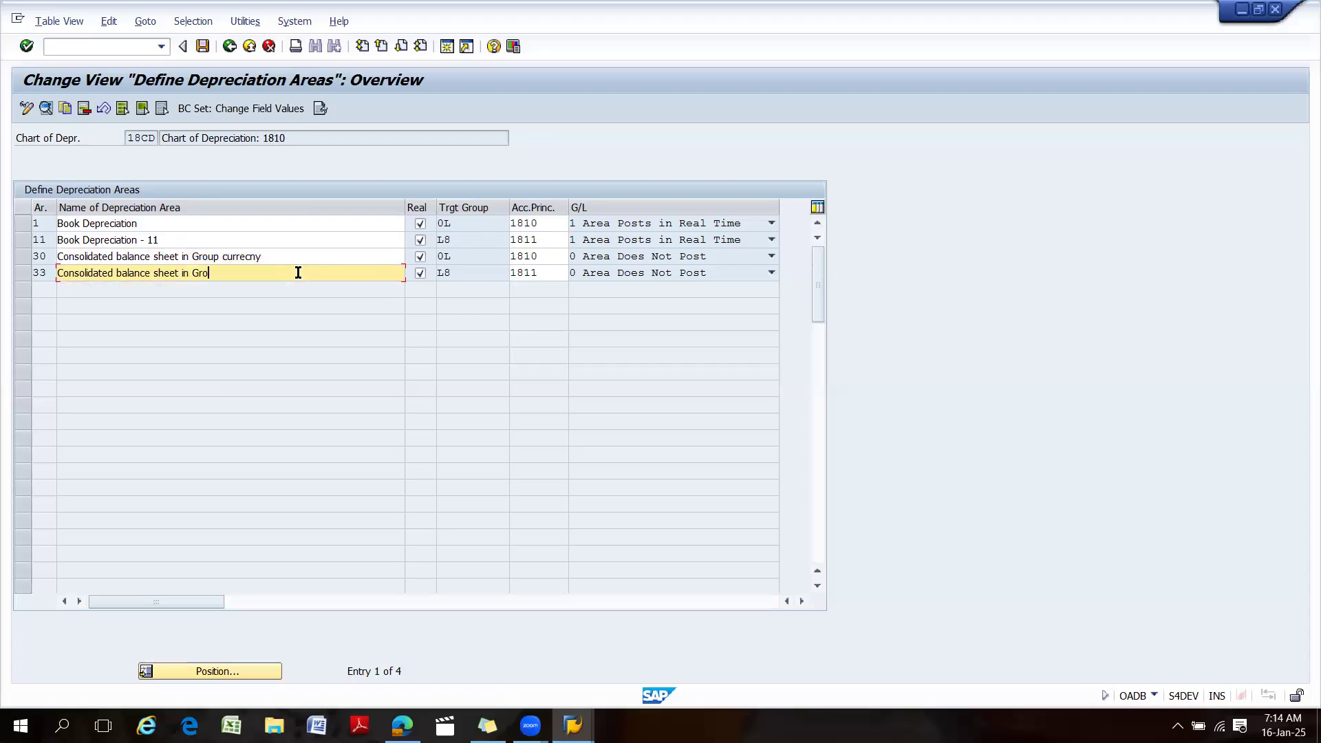
type("up Curecncy")
key("Return")
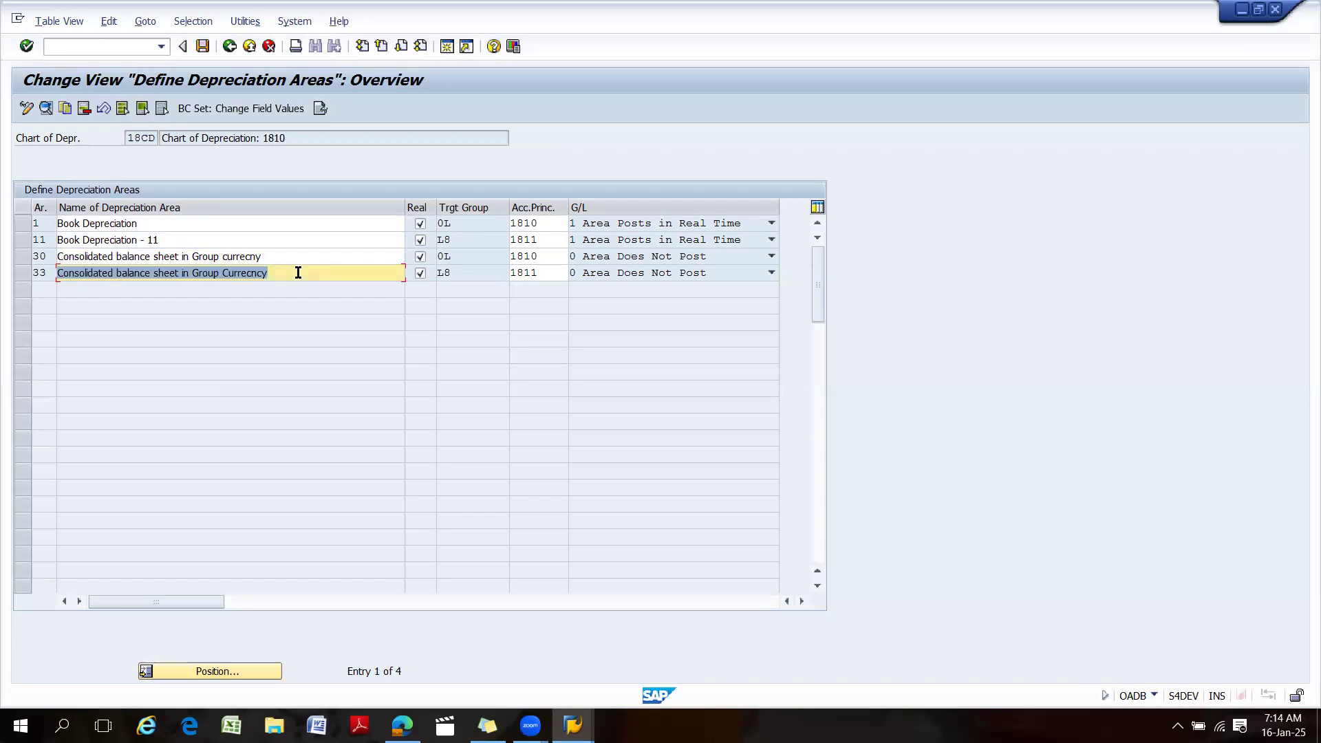
left_click(202, 46)
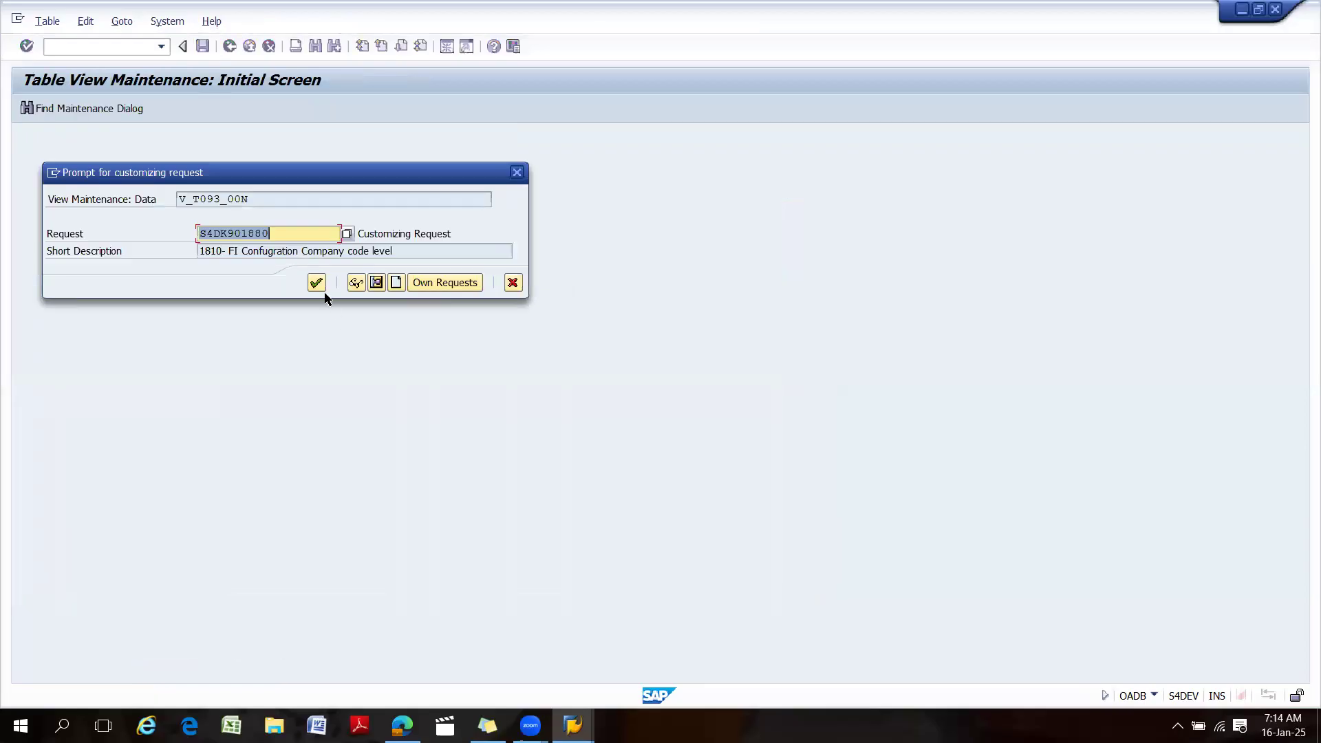
left_click(321, 287)
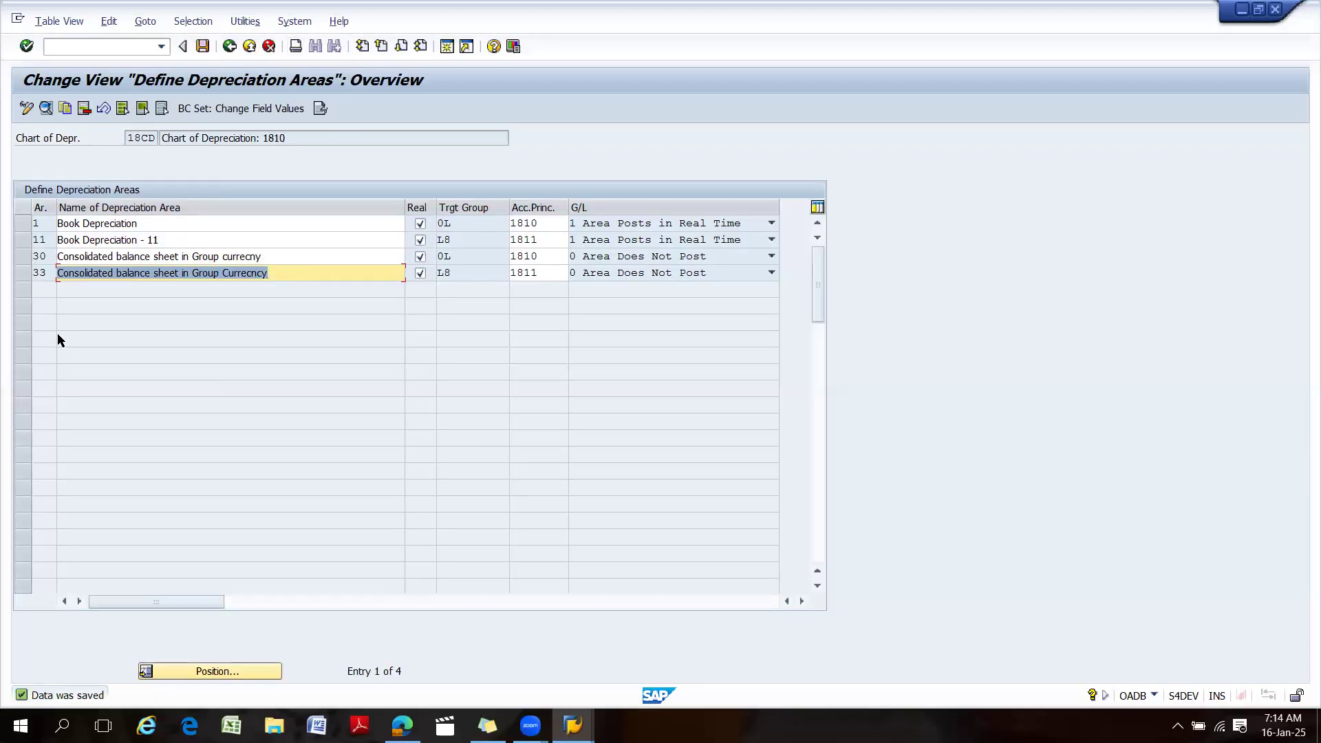
Copy depreciation area 30 and name the copy "Tax Reporting".
left_click(23, 226)
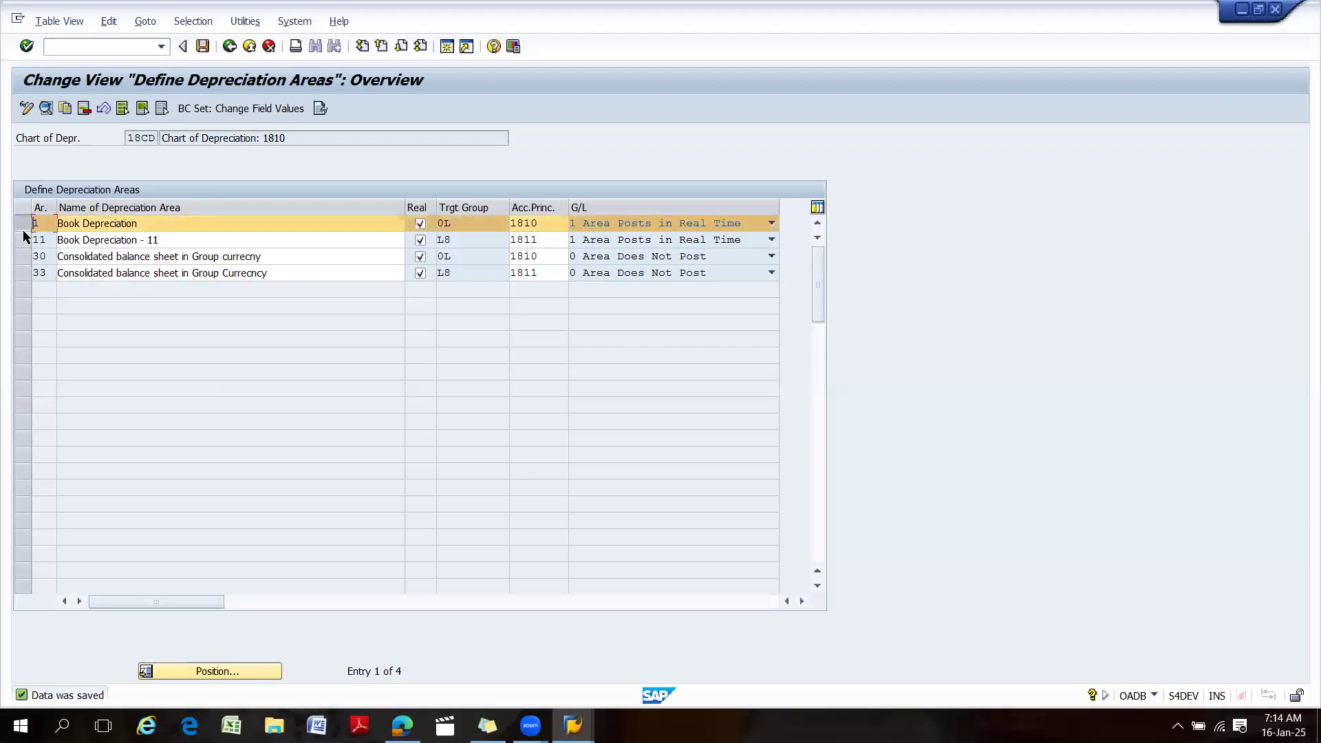
left_click(22, 228)
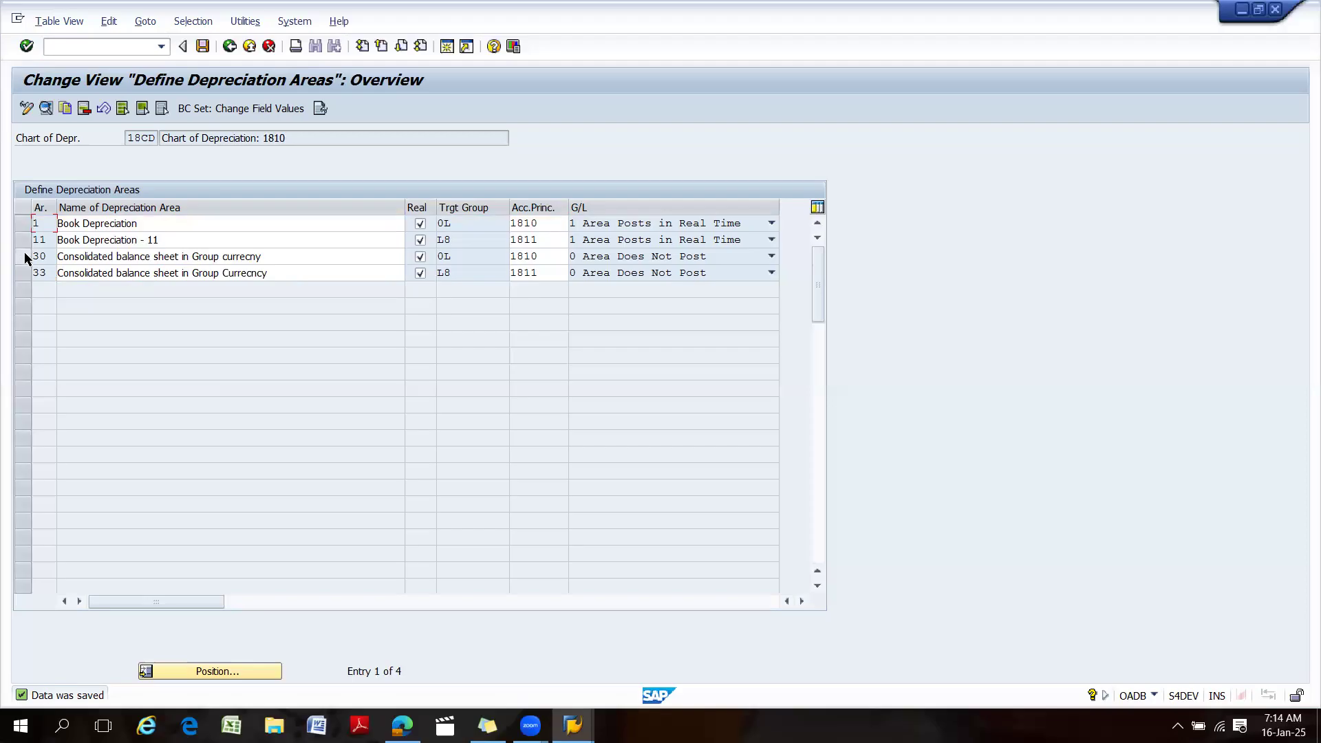
left_click(24, 255)
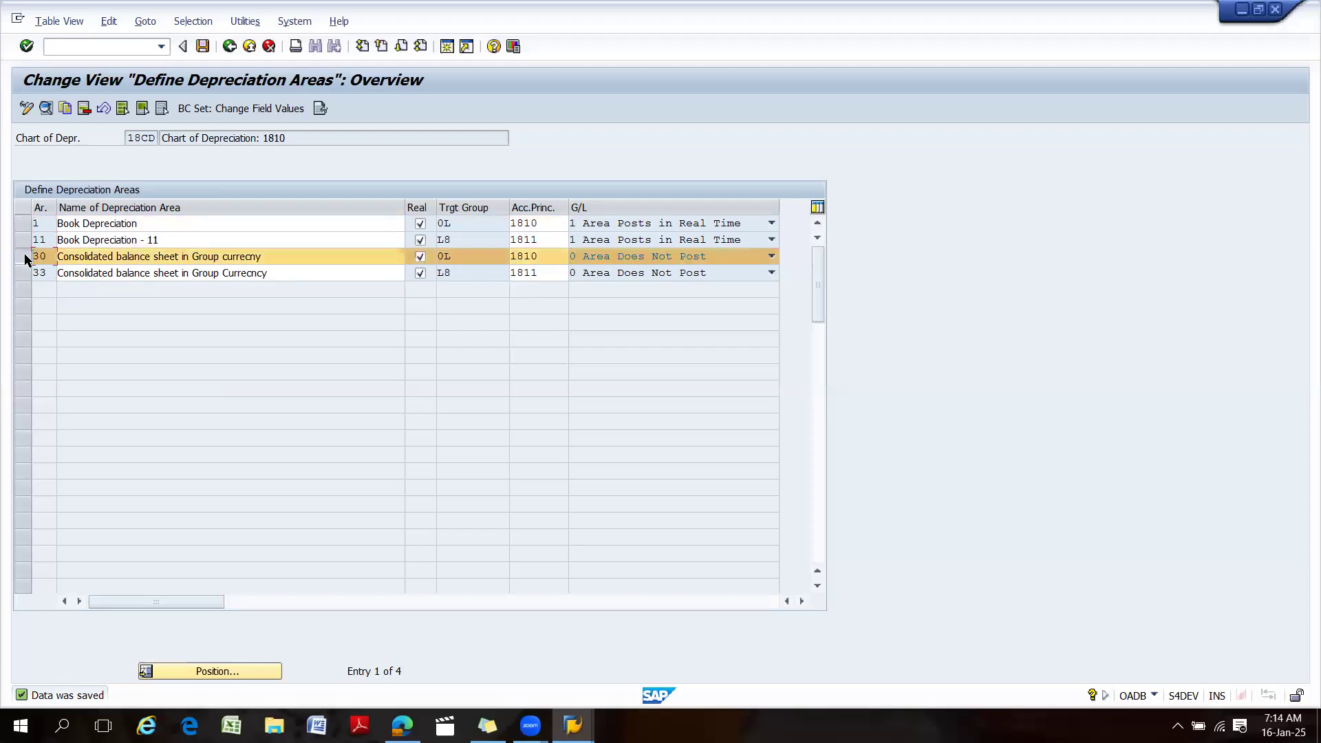
left_click(65, 108)
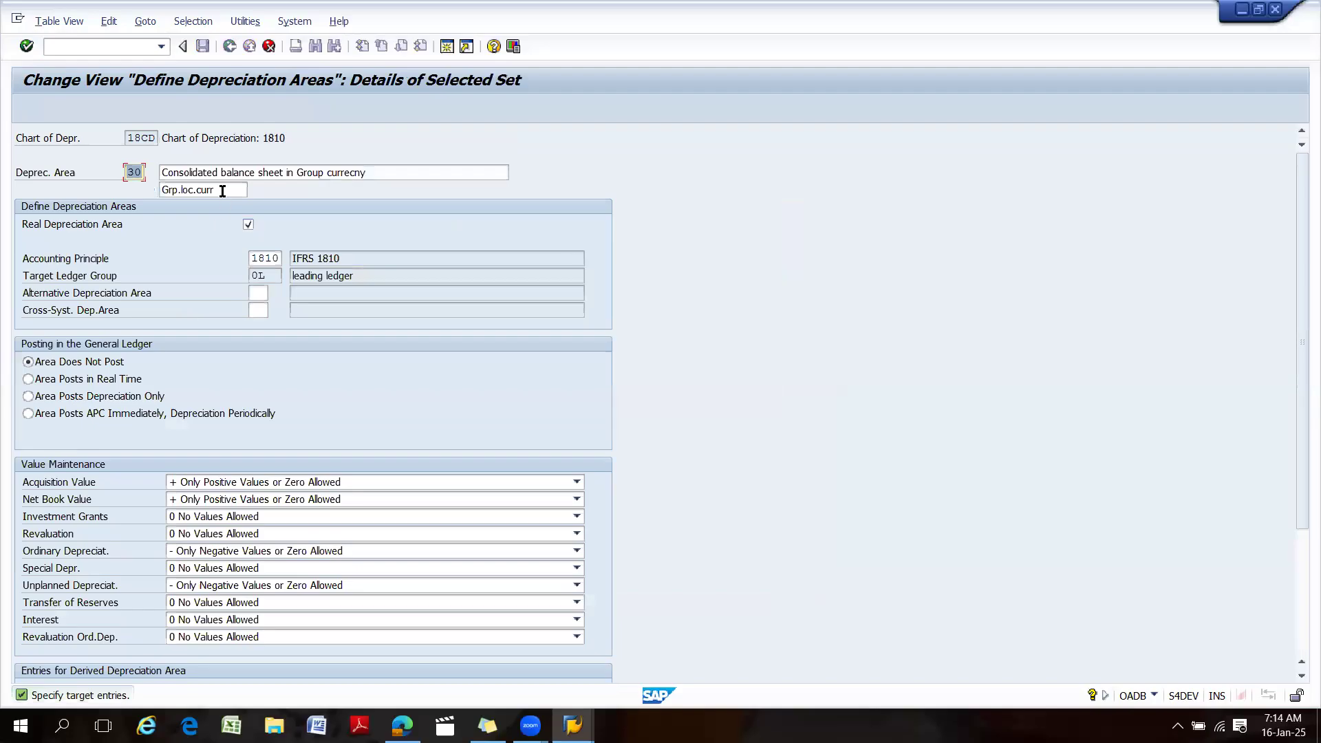
left_click_drag(382, 167, 139, 172)
type("Tax Re")
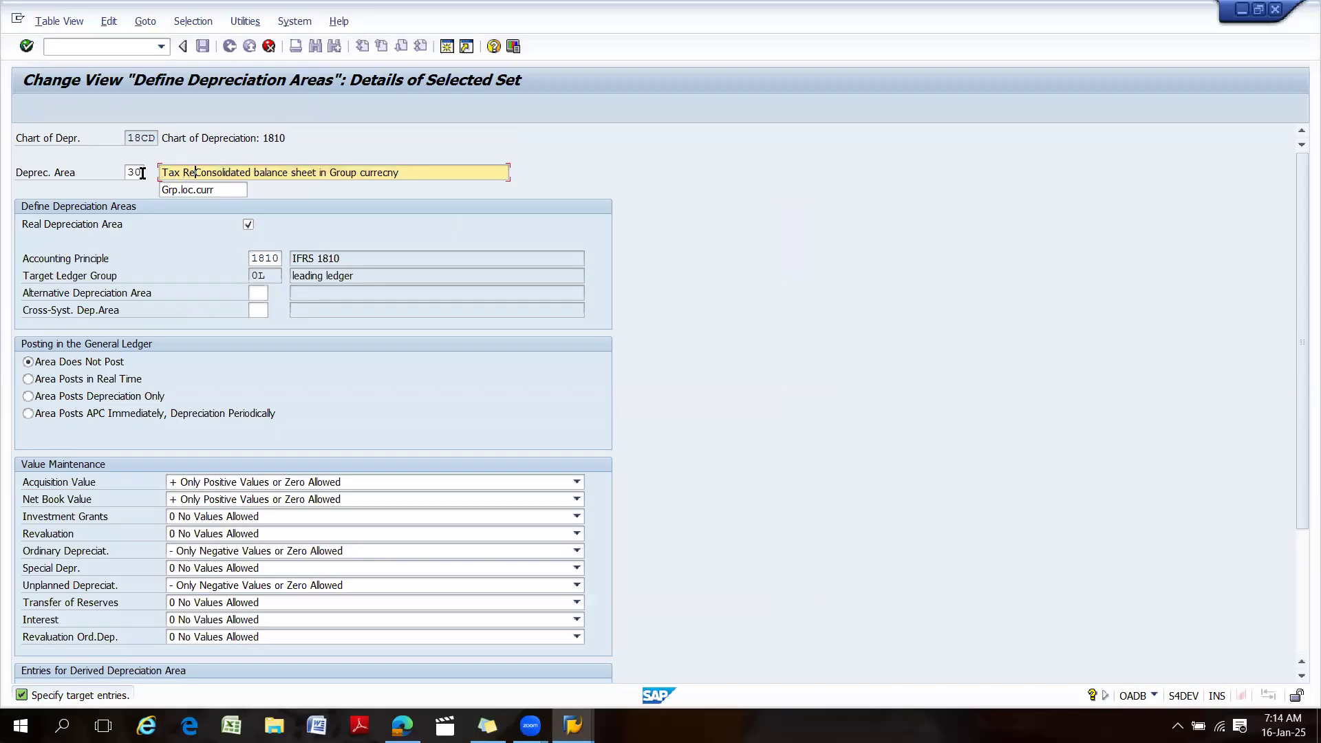
key("Delete")
key("Delete")
key("Delete")
key("Delete")
key("Delete")
key("Delete")
key("Delete")
key("Delete")
key("Delete")
key("Delete")
key("Delete")
key("Delete")
key("Delete")
key("Delete")
key("Delete")
key("Delete")
key("Delete")
key("Delete")
key("Delete")
key("Delete")
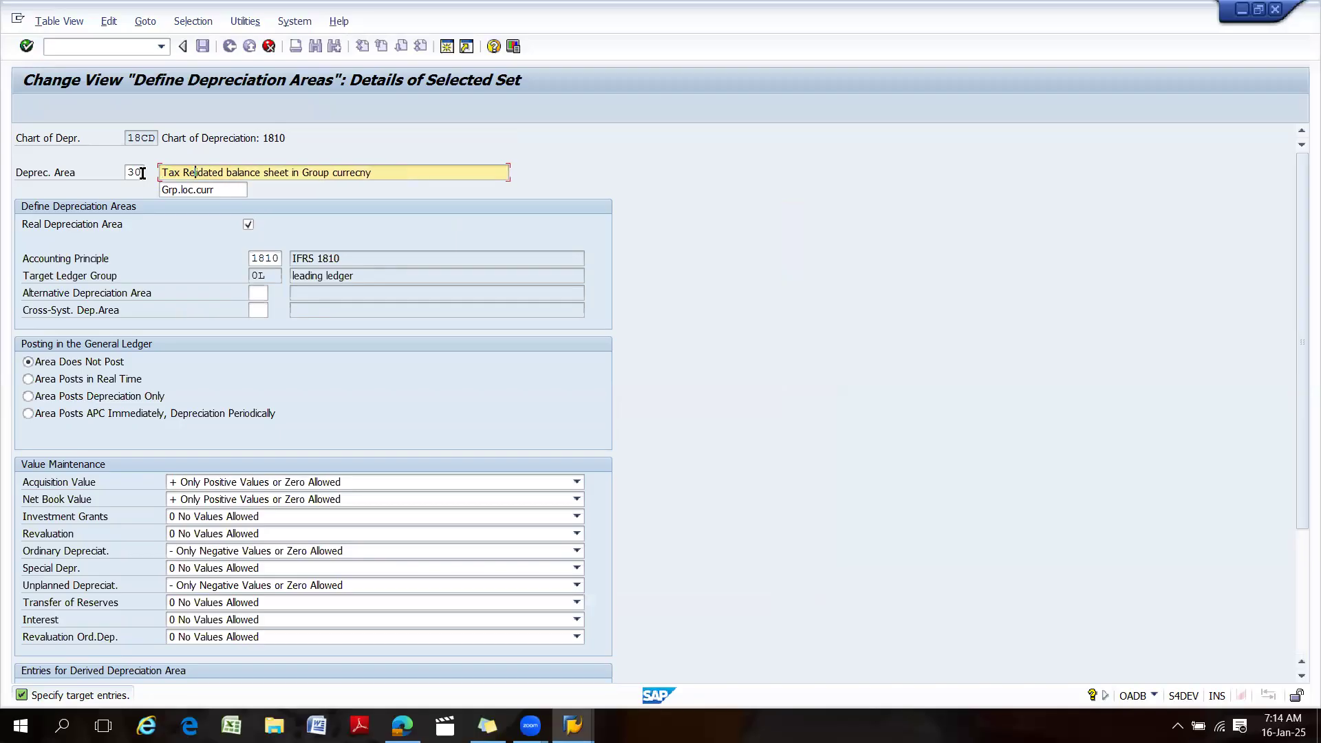
key("Delete")
key("Delete")
key("Delete")
key("Delete")
type("porting")
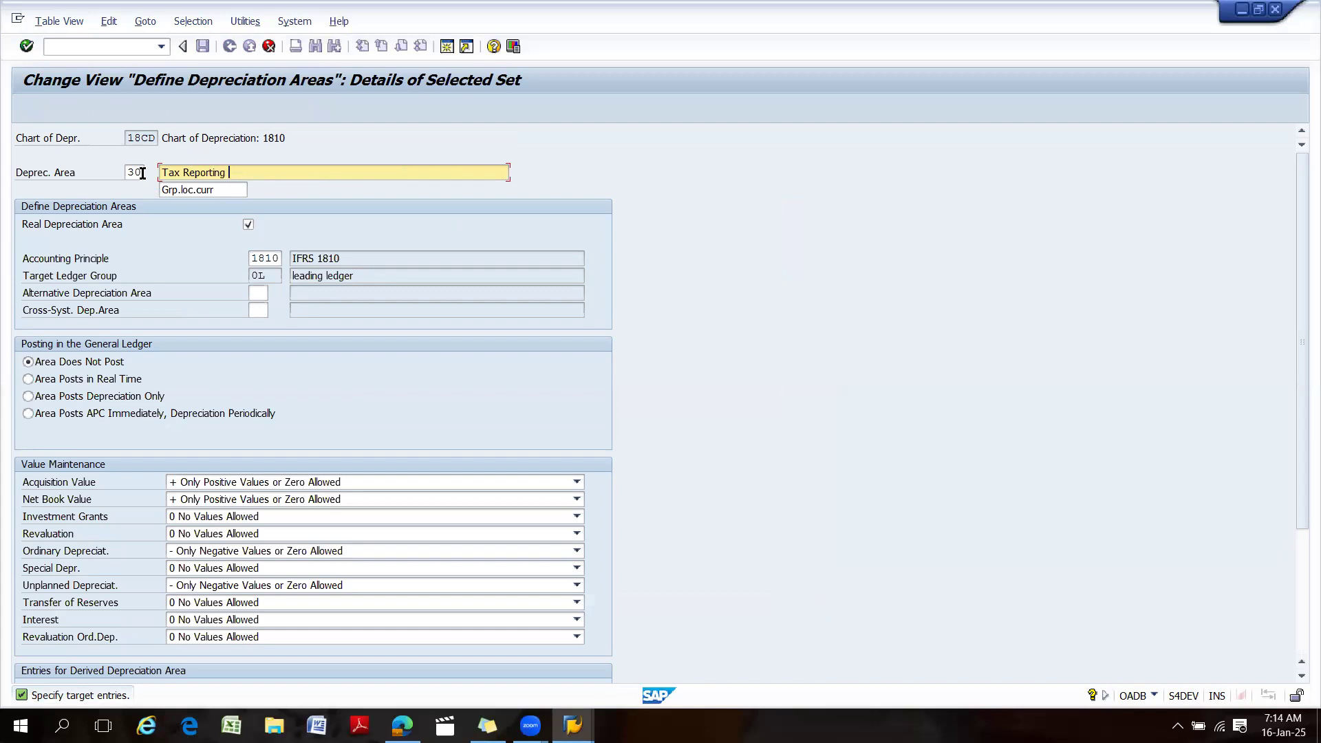
Give the copied area the short name "Tax reportin" and area number 15, and accept the copy.
key("Tab")
type("Tax repor")
key("Return")
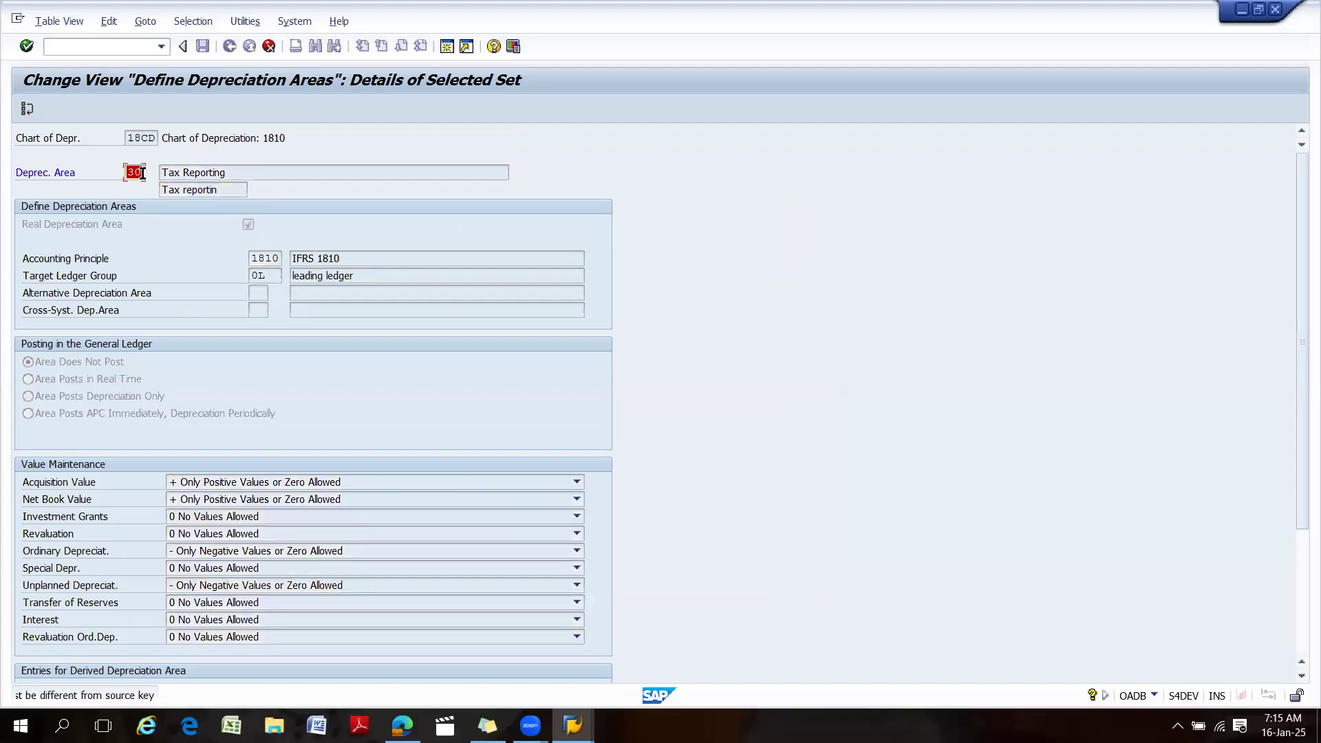
type("15")
key("Return")
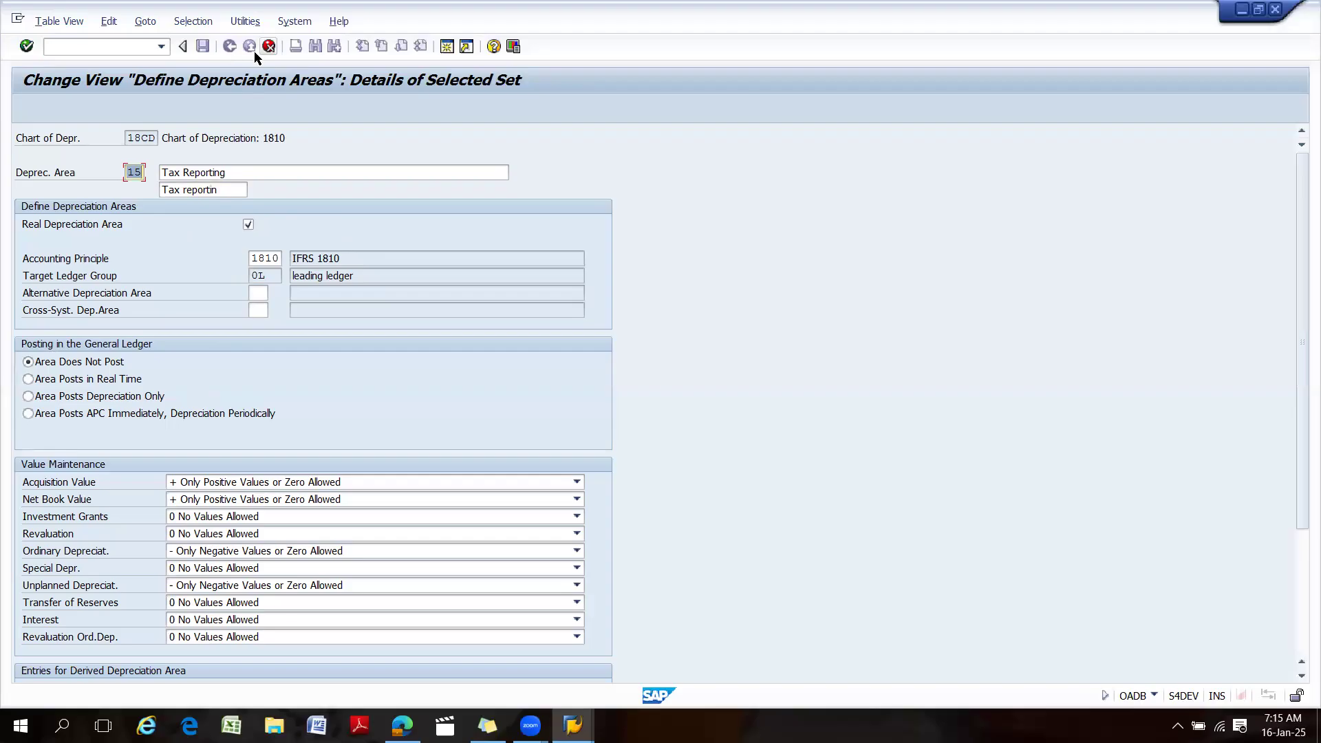
left_click(27, 46)
scroll(344, 298, "up", 1)
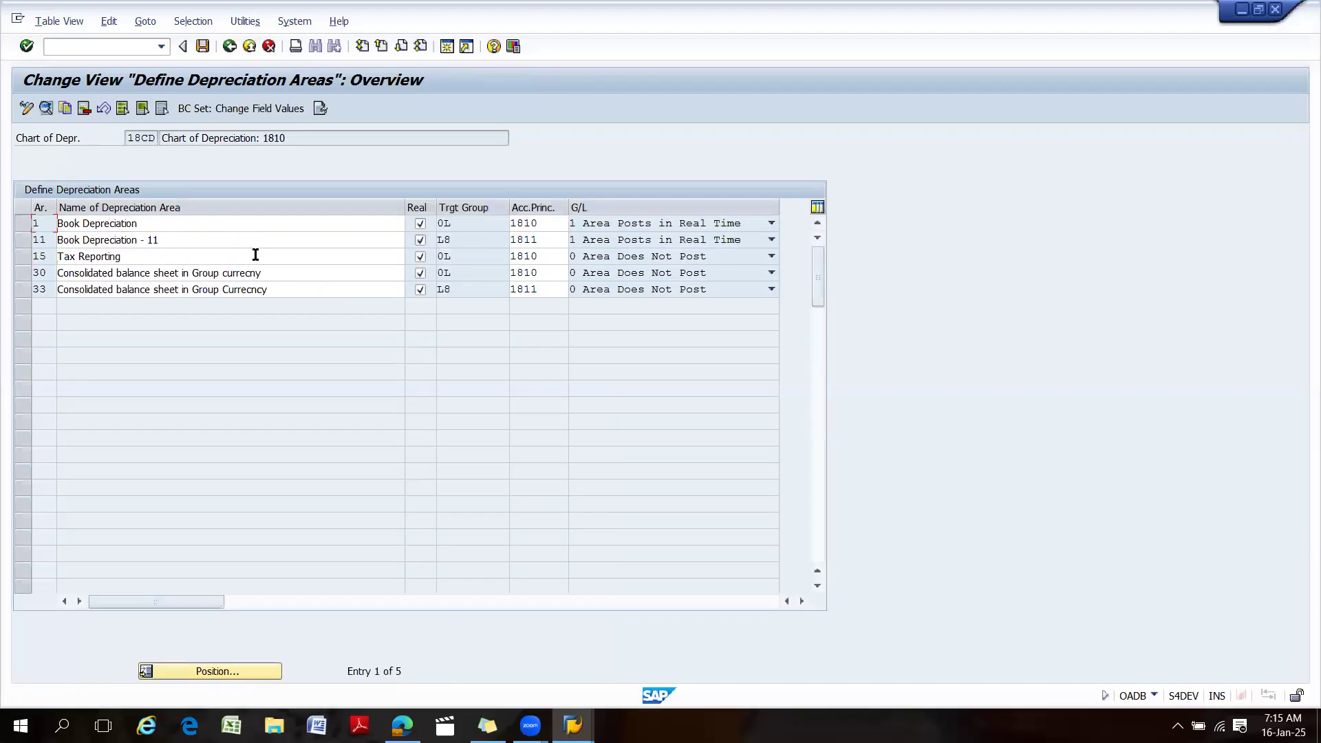
Review the details of depreciation area 15, Tax Reporting, and save the depreciation areas of chart 18CD.
double_click(176, 256)
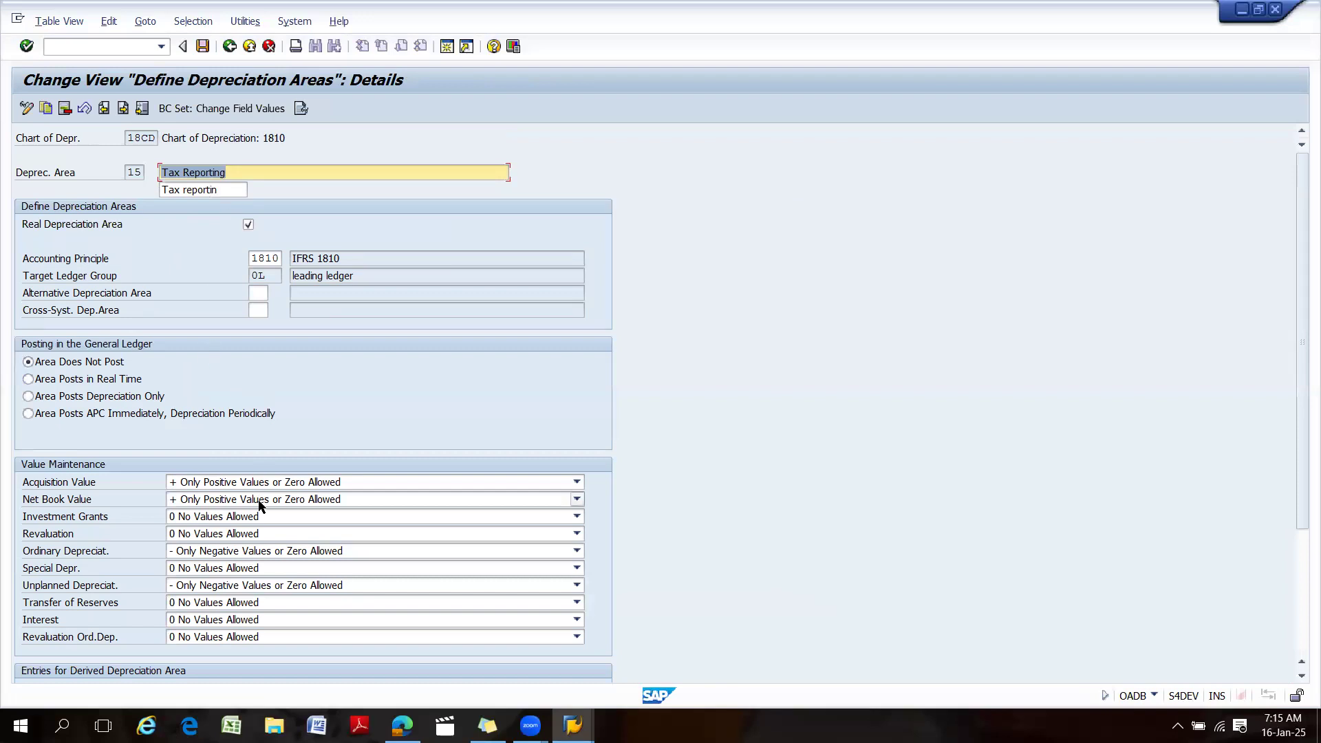
scroll(266, 508, "down", 3)
left_click(230, 46)
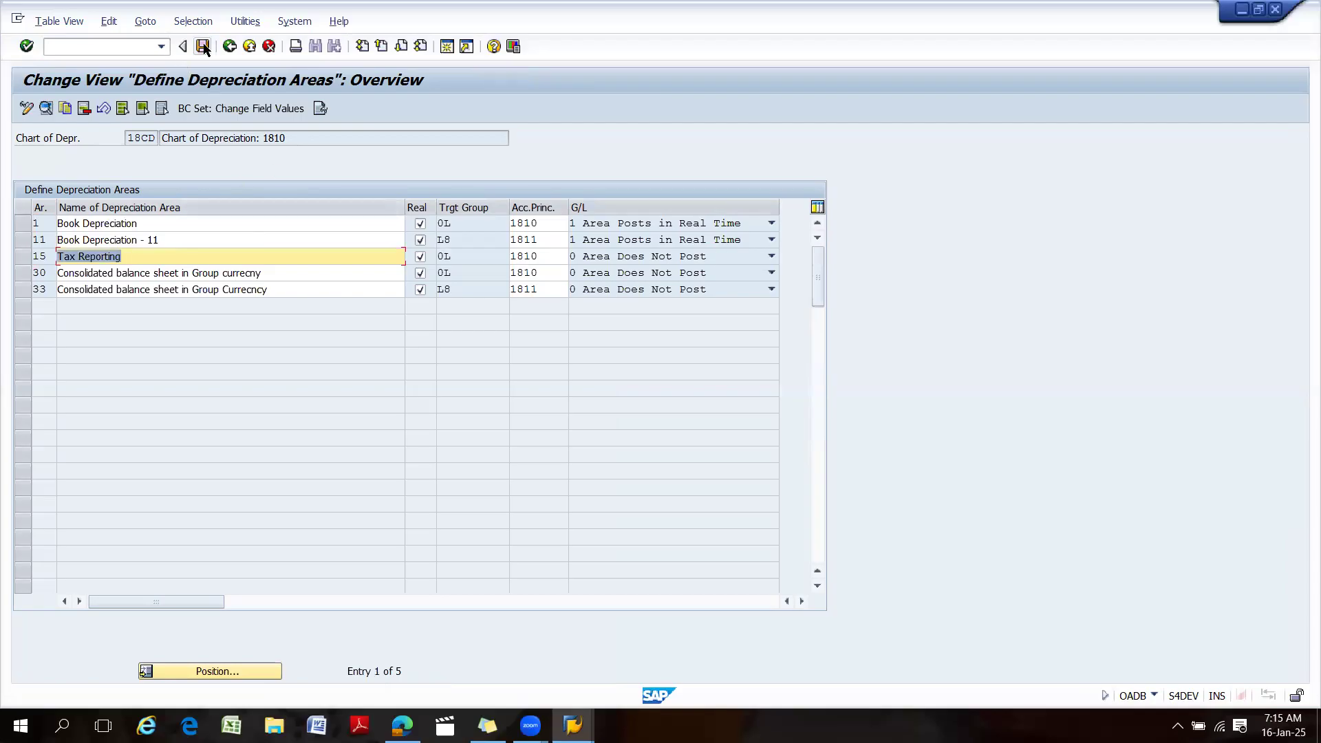
left_click(203, 46)
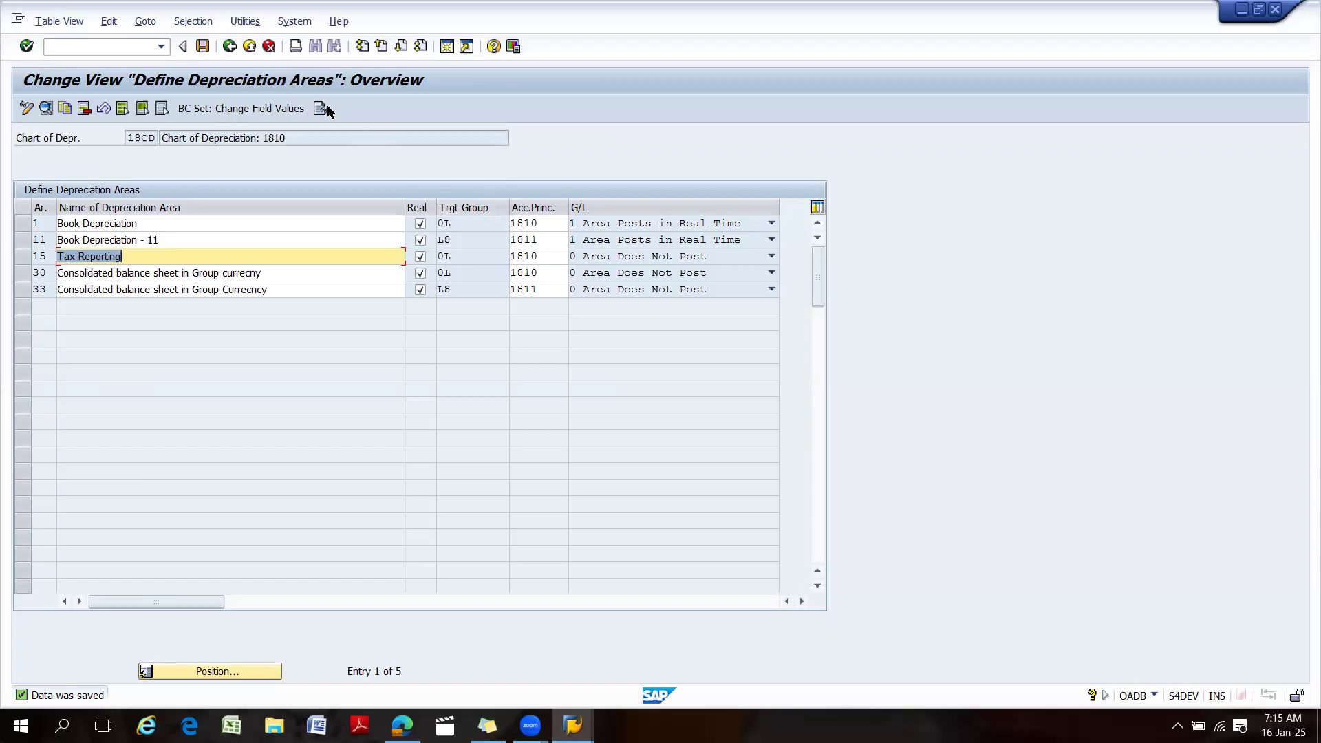
left_click(202, 46)
Return to the IMG and open the Copy/Delete Depreciation Areas activity for chart of depreciation 1801.
left_click(237, 46)
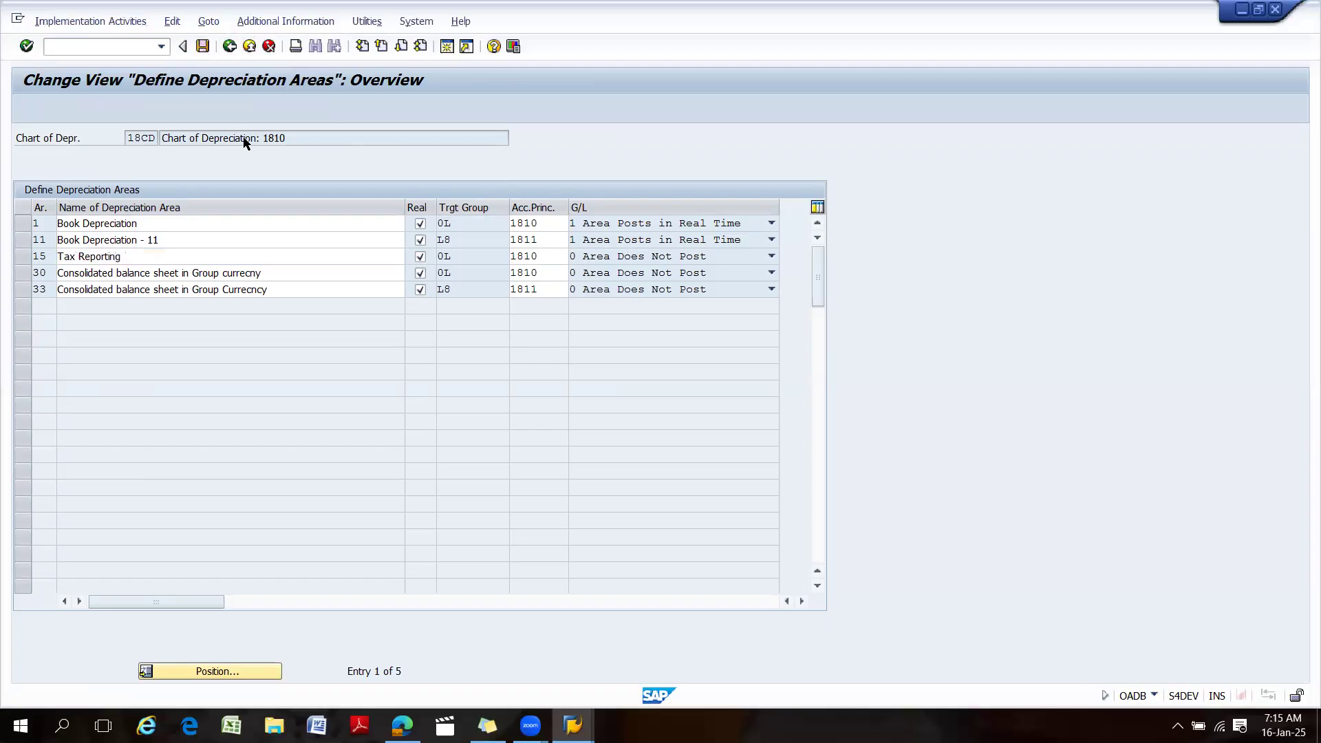
key("Escape")
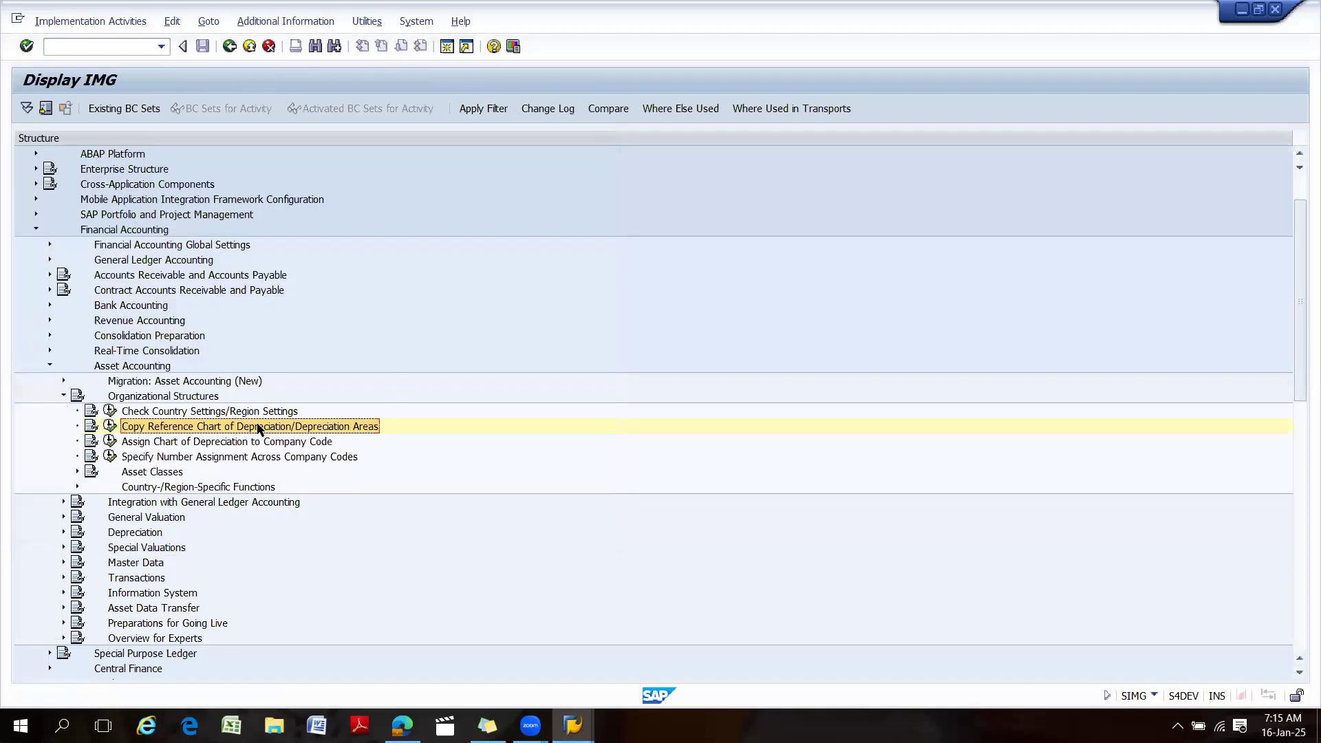
left_click(109, 424)
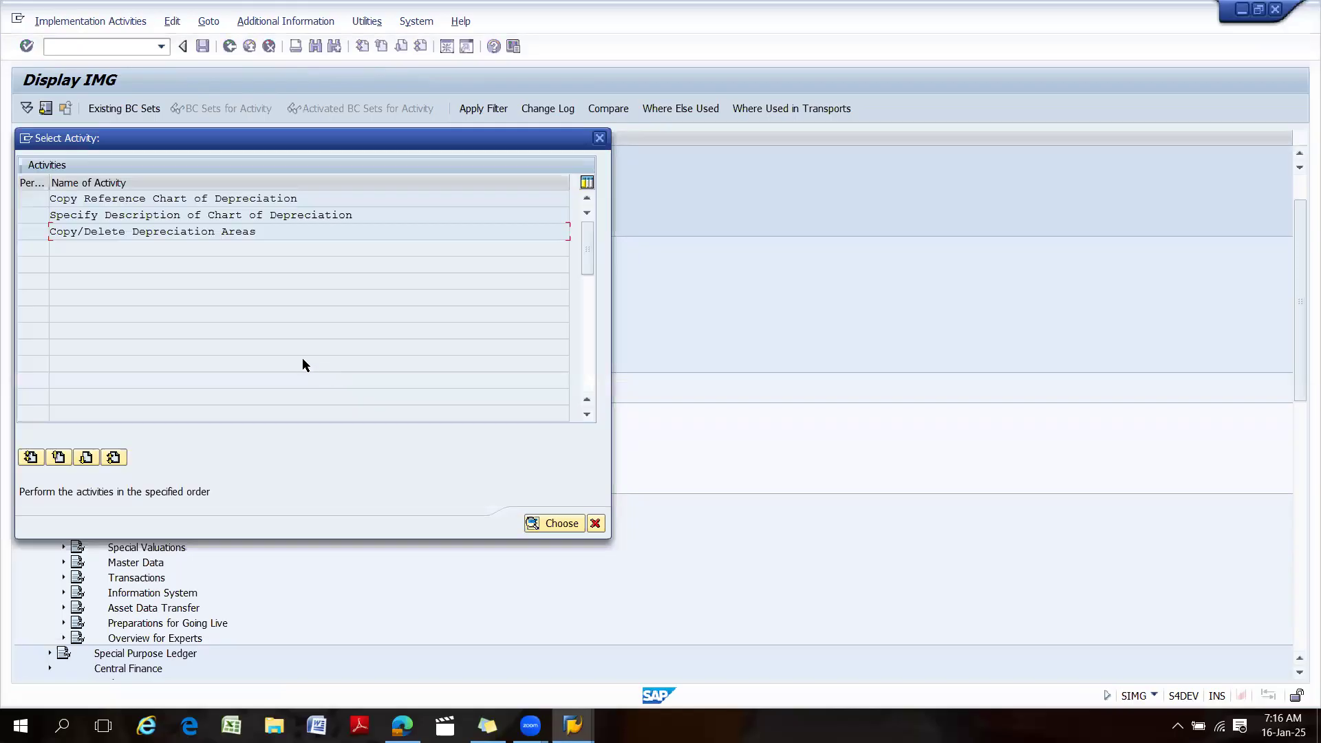
double_click(171, 236)
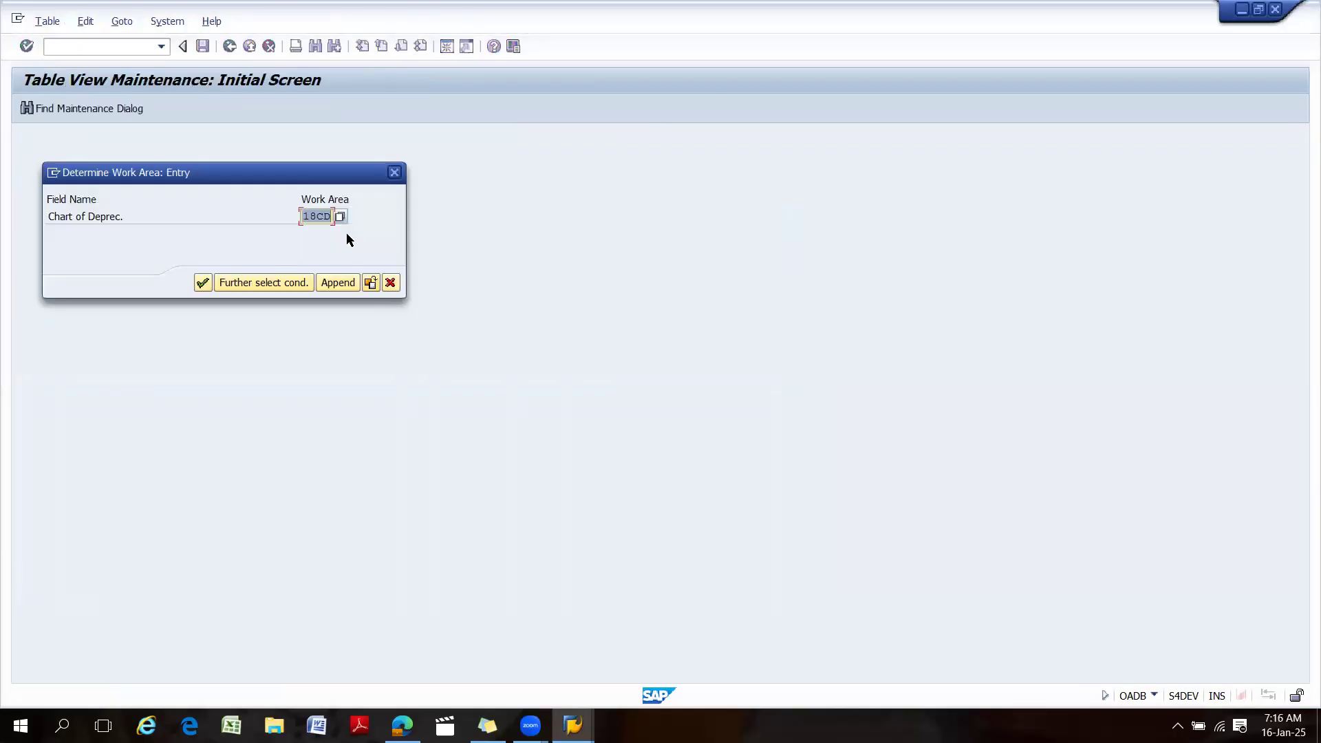
key("F4")
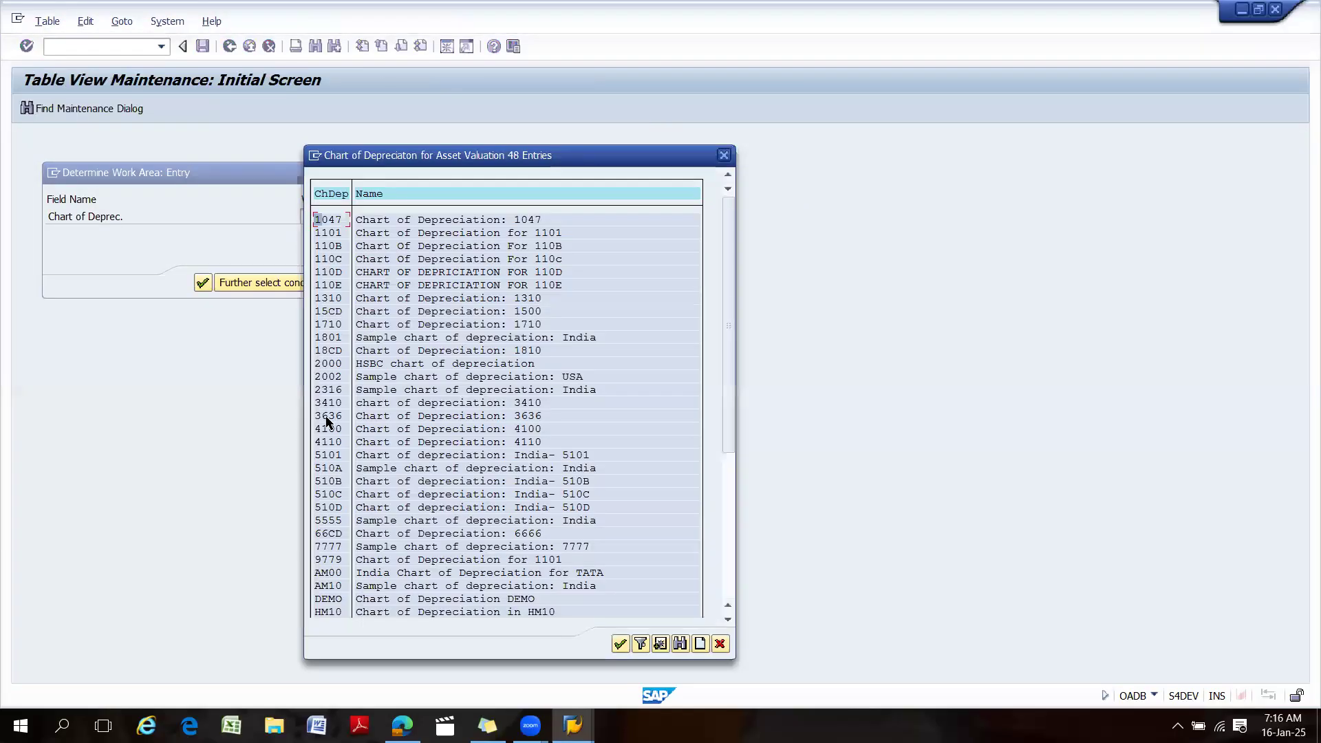
double_click(329, 337)
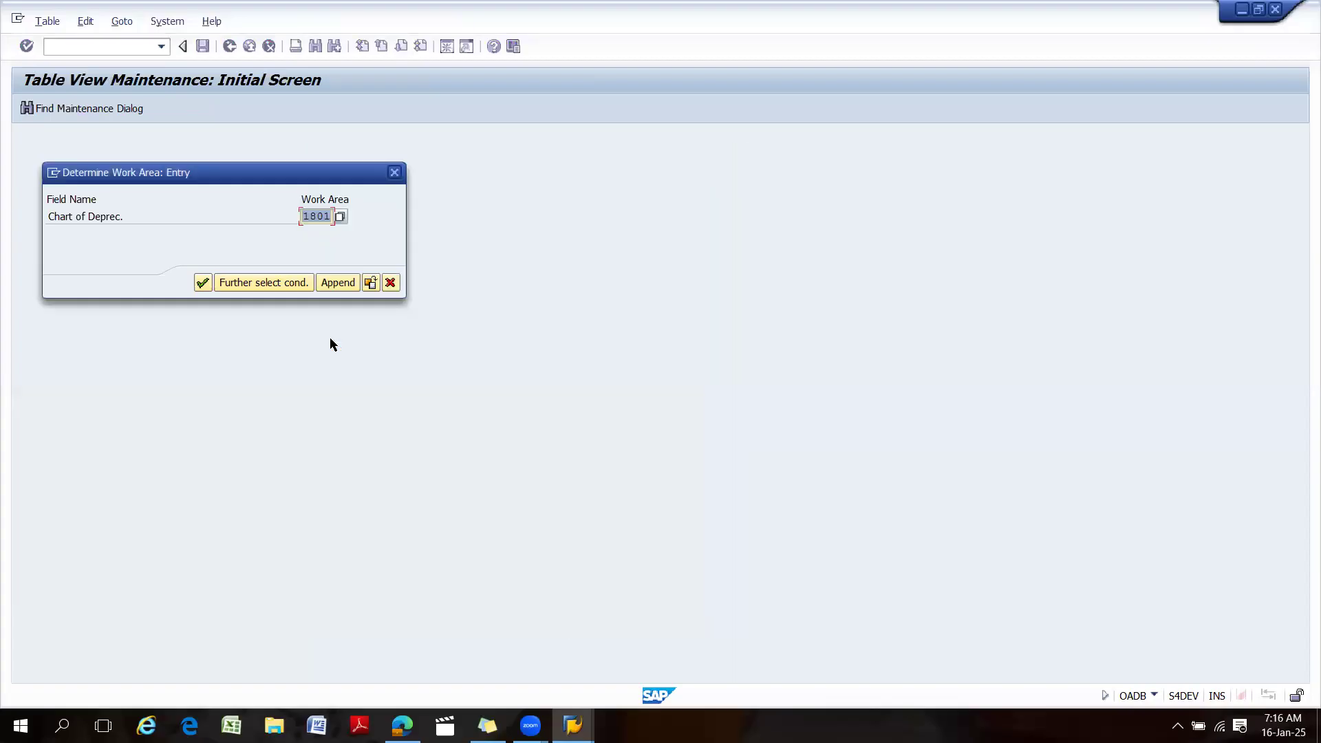
left_click(203, 282)
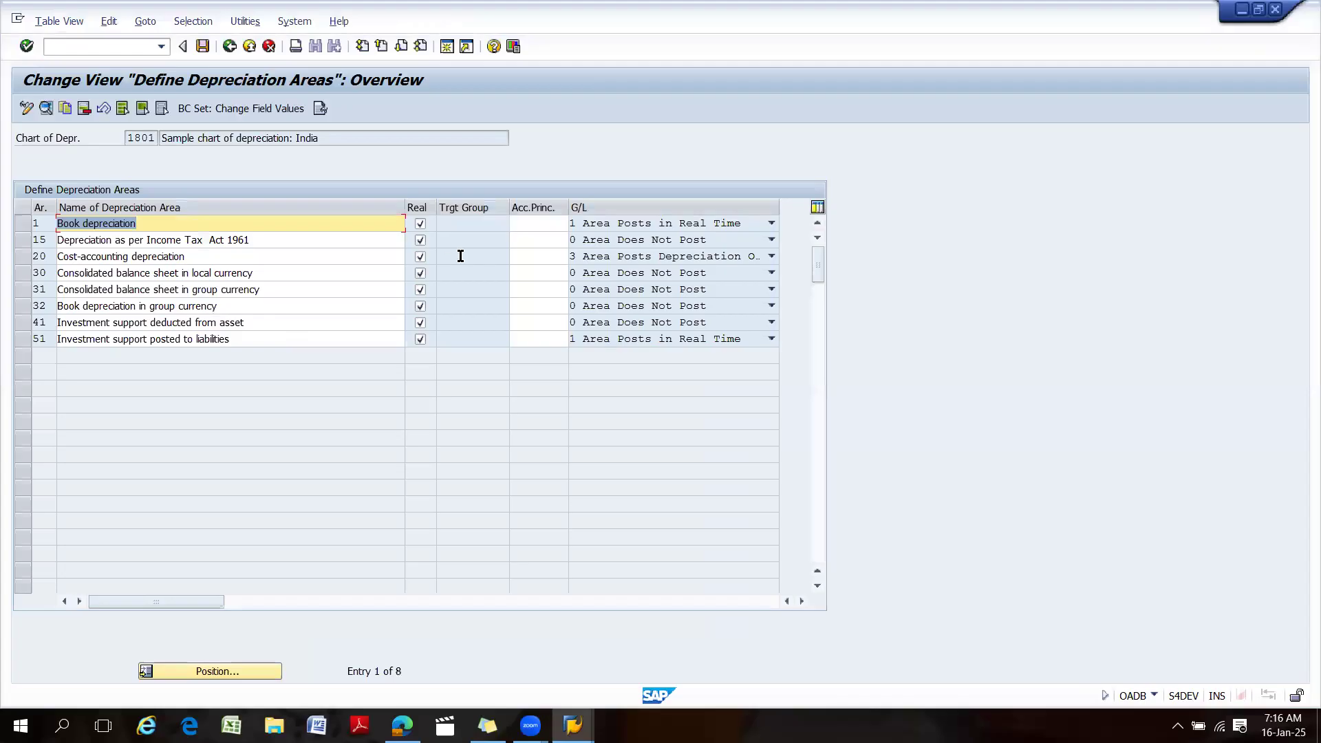
Assign accounting principle 1810 to depreciation areas 1, 15 and 20 of chart 1801.
left_click(524, 230)
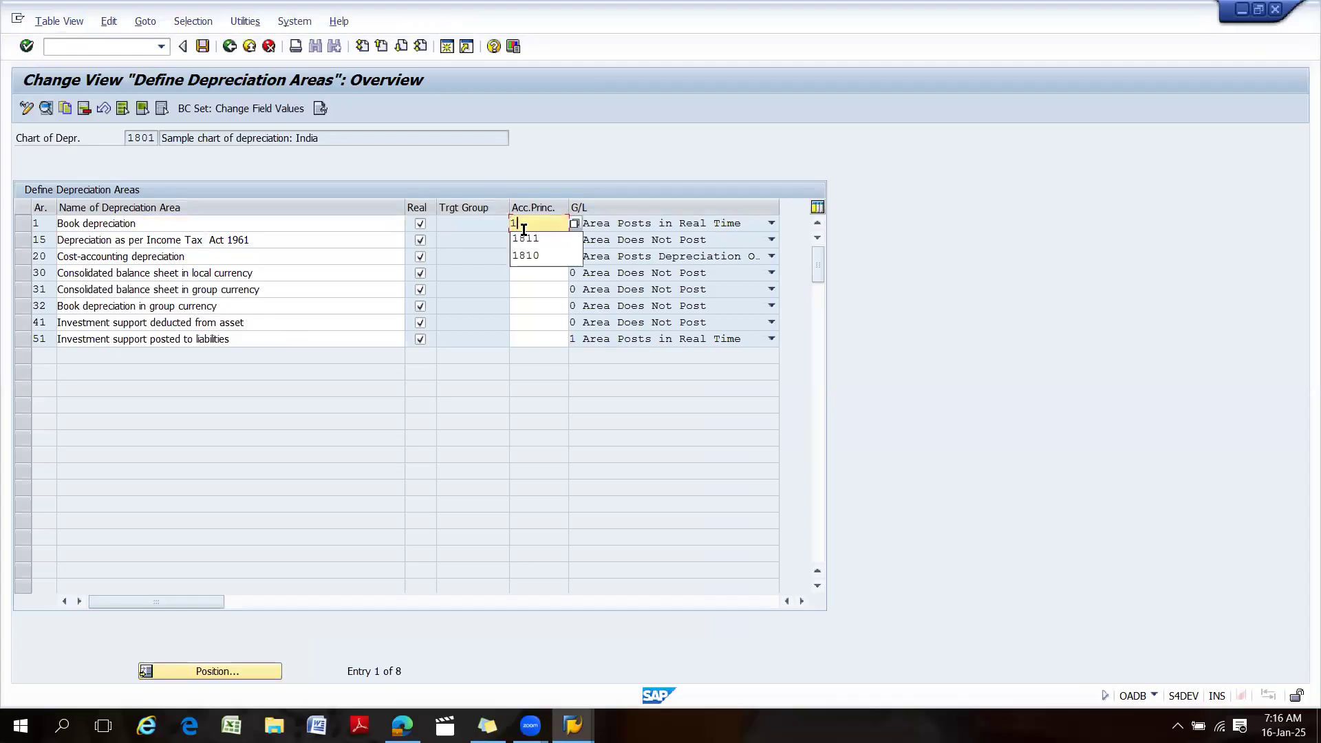
type("1810")
key("Return")
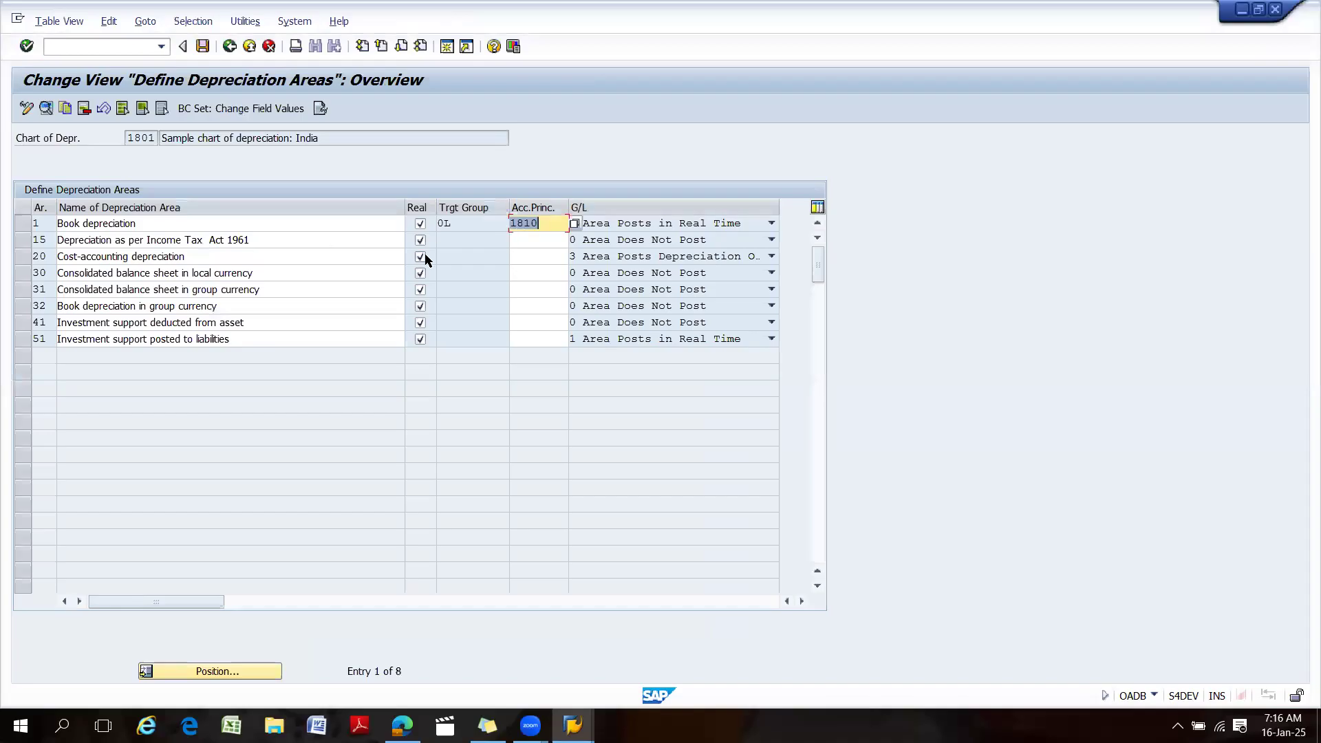
left_click(544, 238)
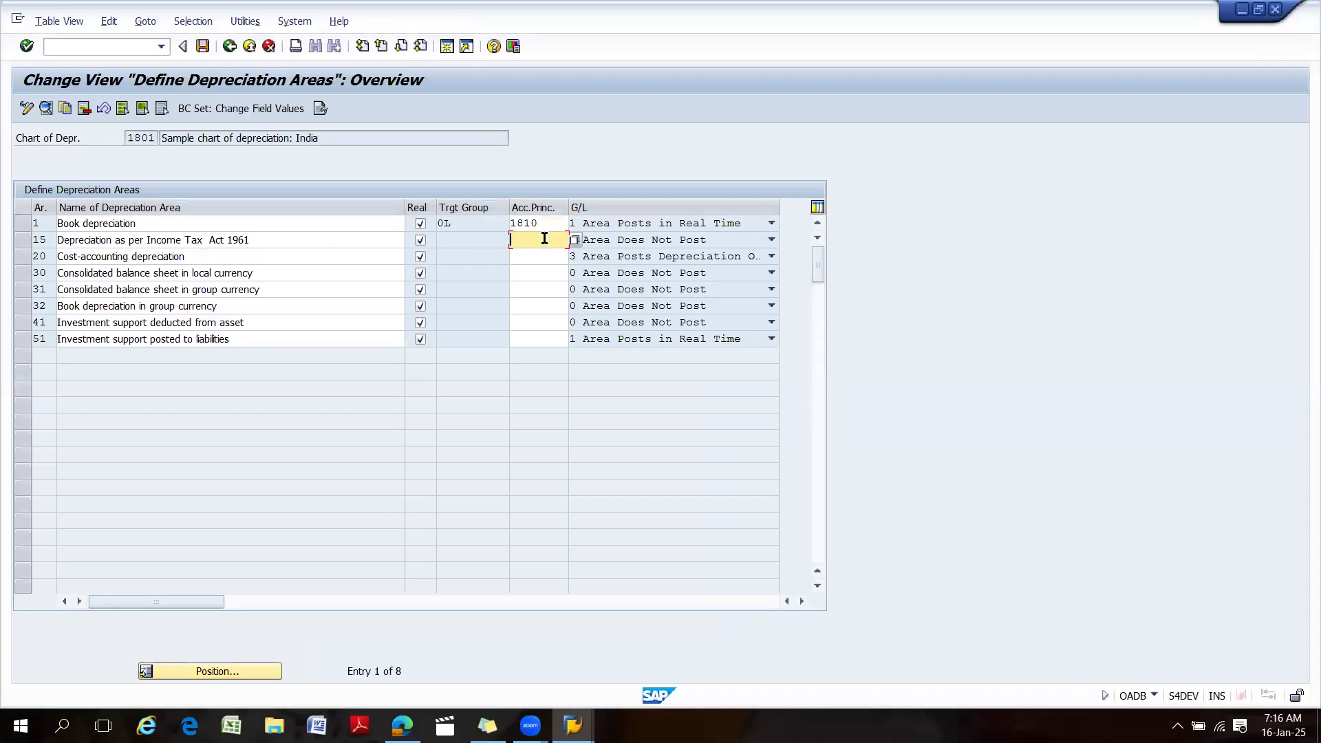
type("1810")
key("Return")
left_click(517, 256)
type("1810")
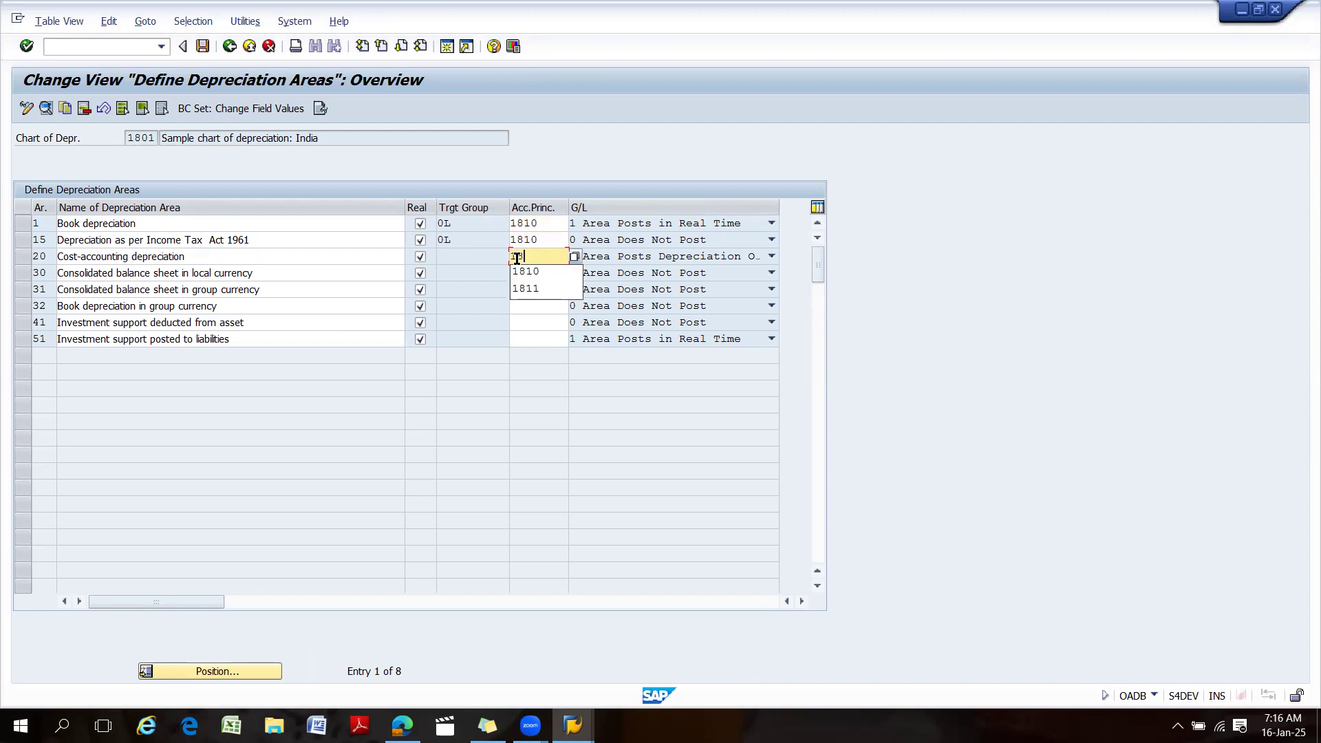
key("Return")
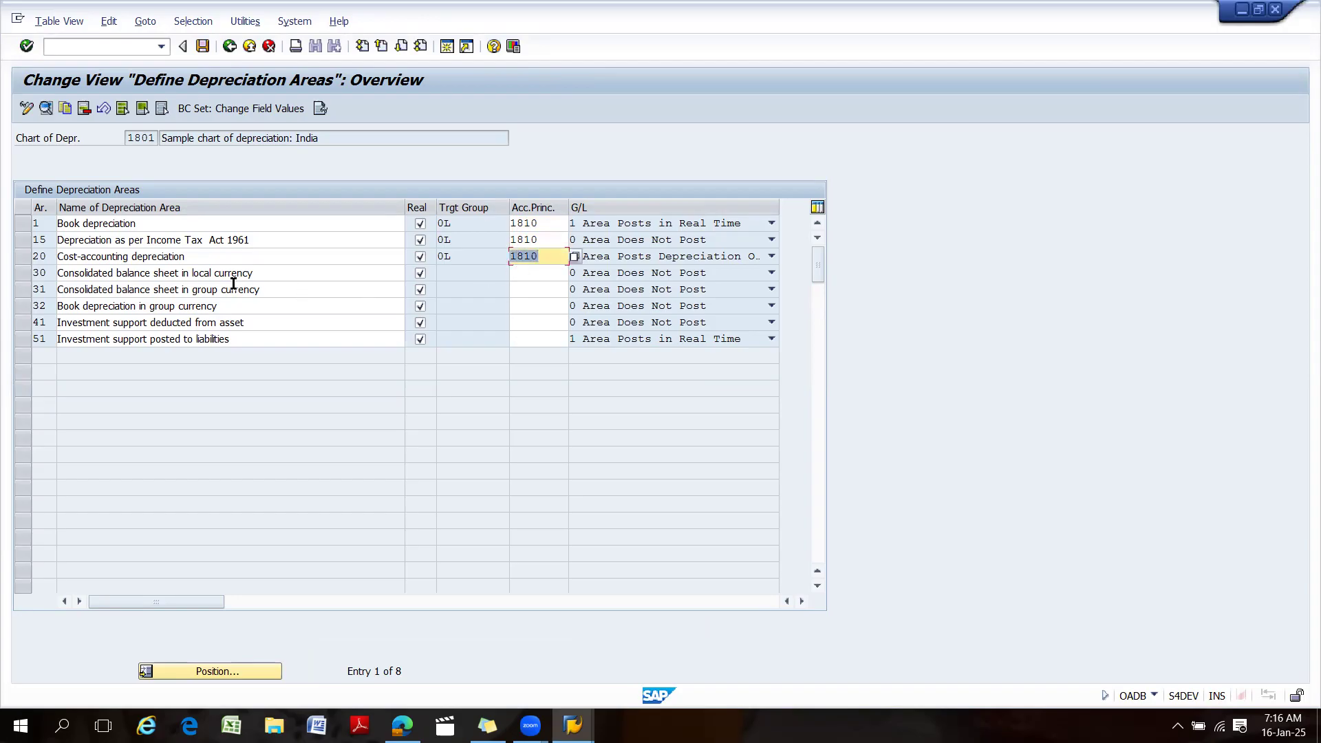
Set depreciation area 30 to post in real time, try to save it, and return to the overview.
left_click(524, 273)
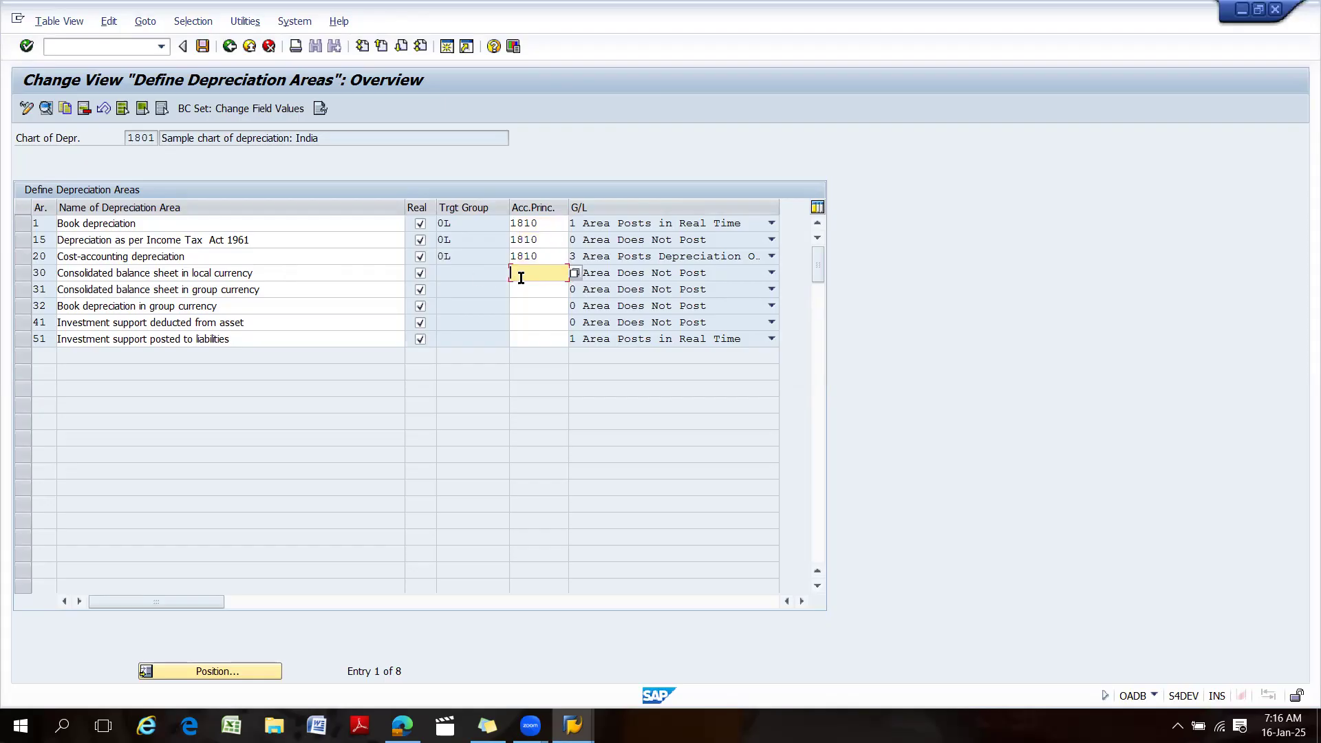
double_click(289, 272)
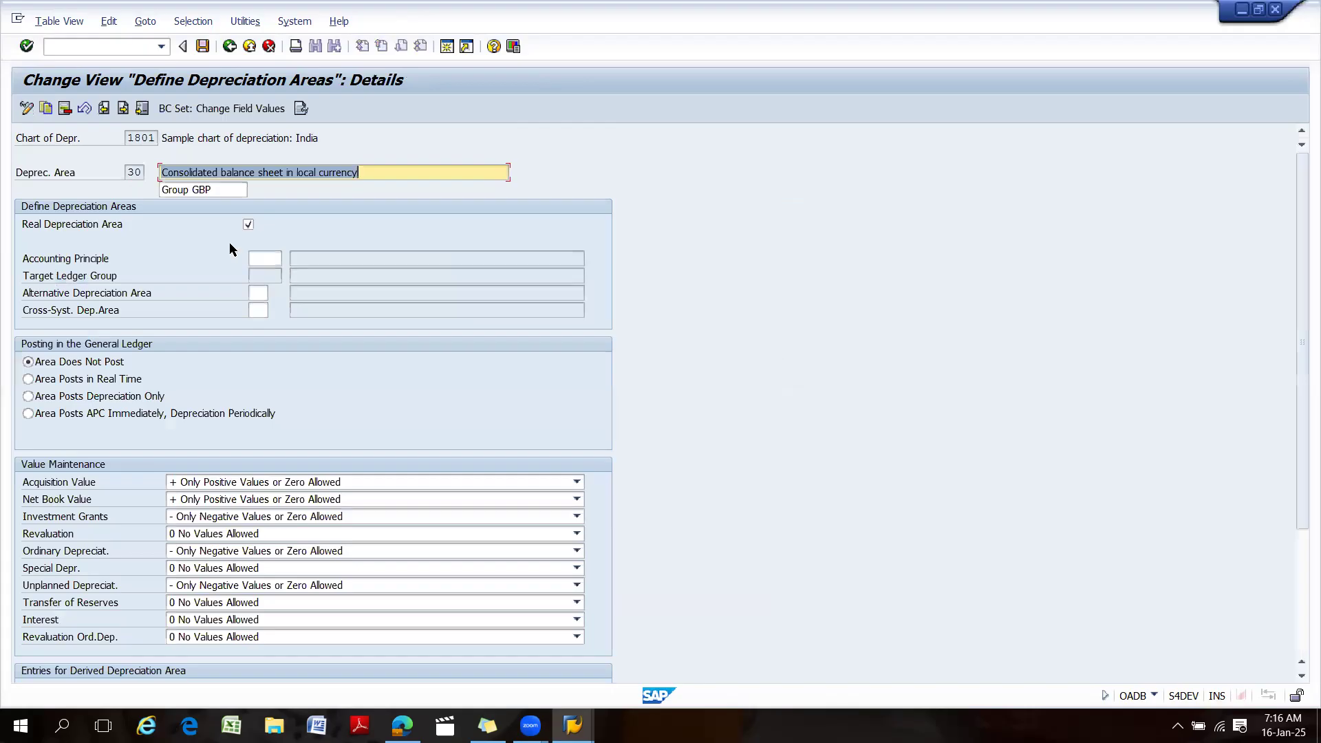
left_click(46, 380)
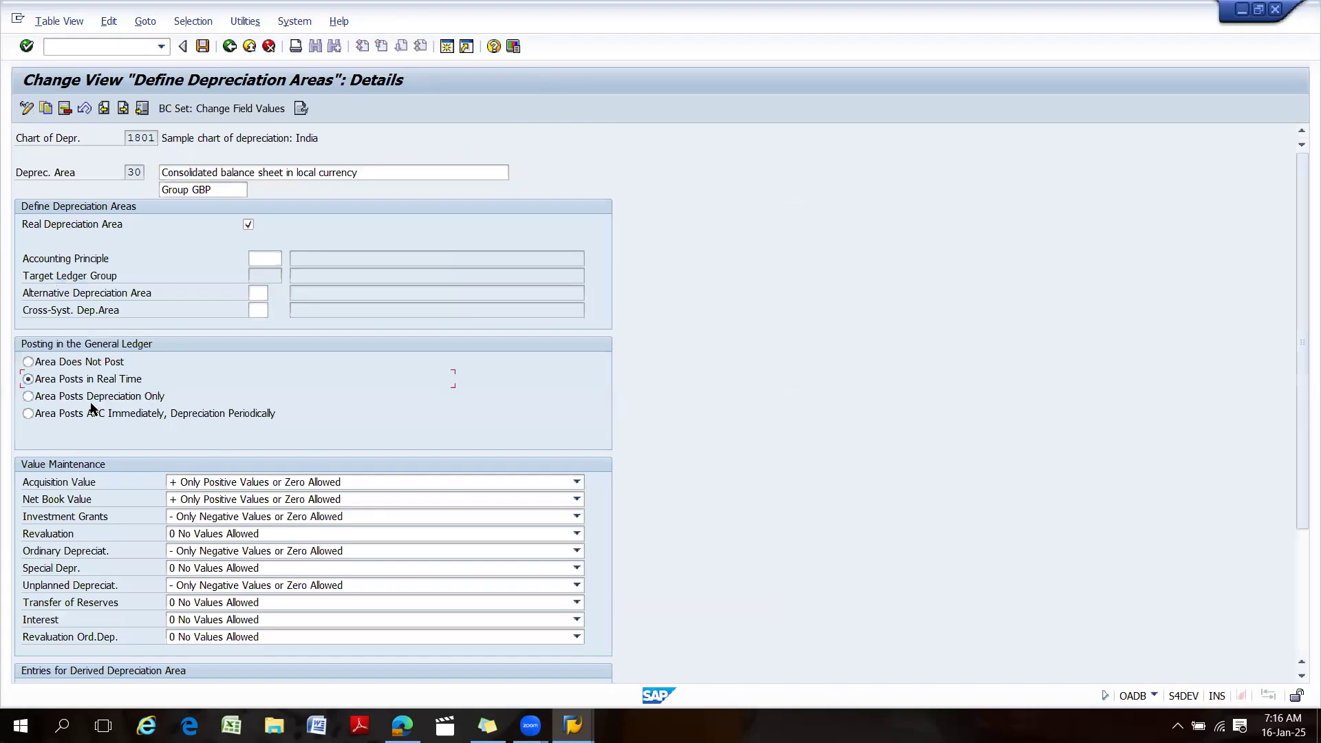
left_click(202, 46)
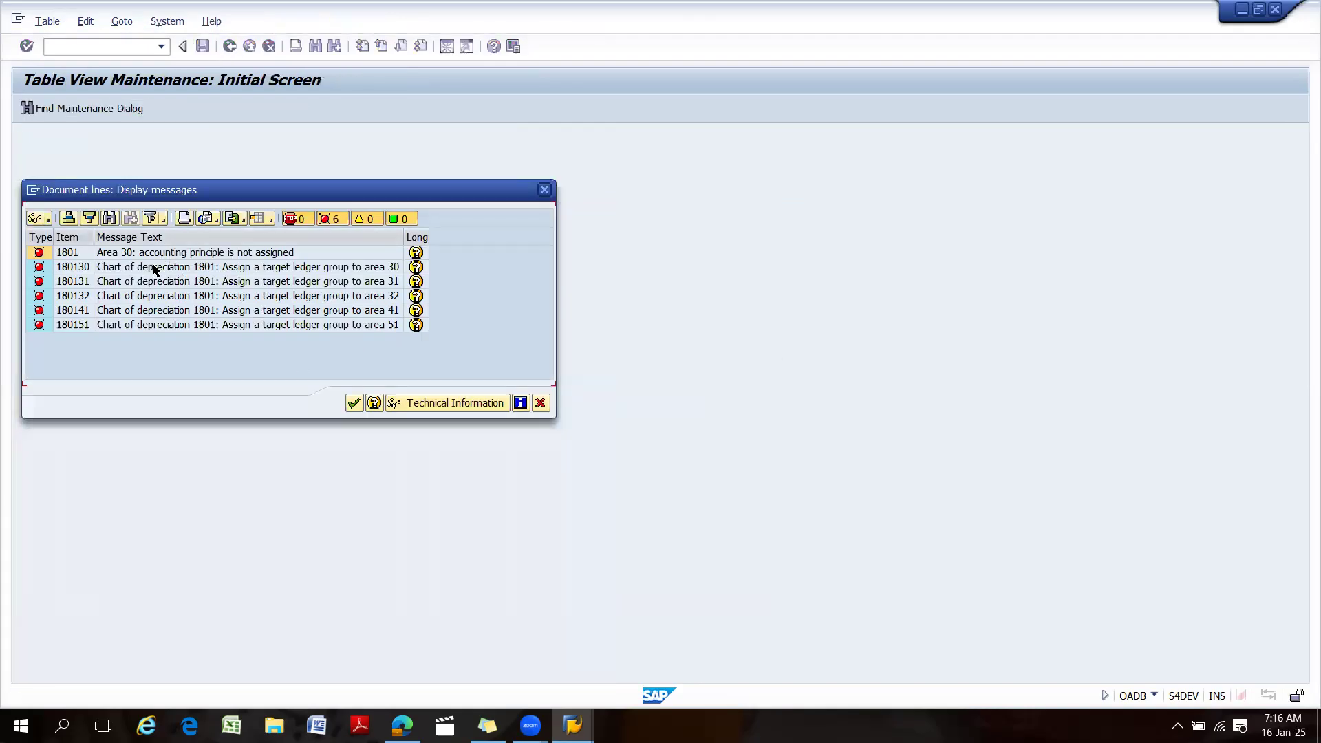
left_click(353, 403)
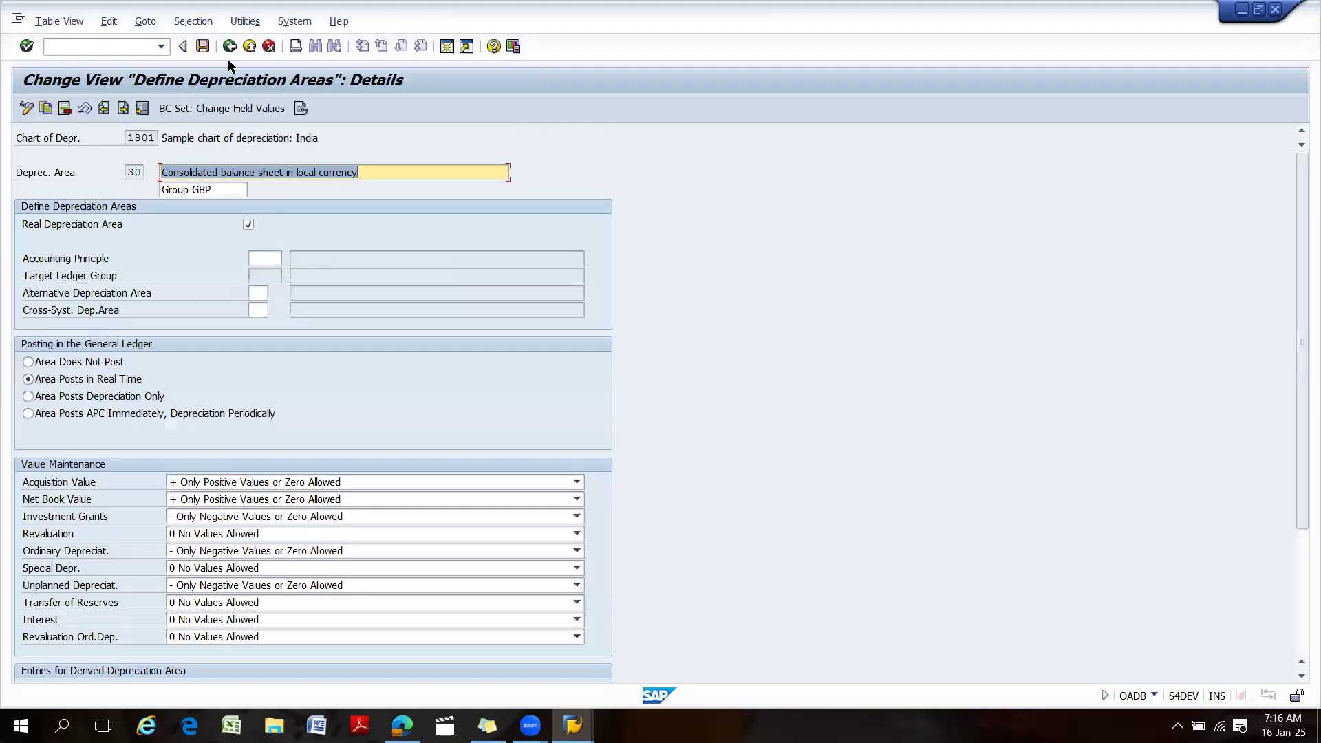
left_click(230, 46)
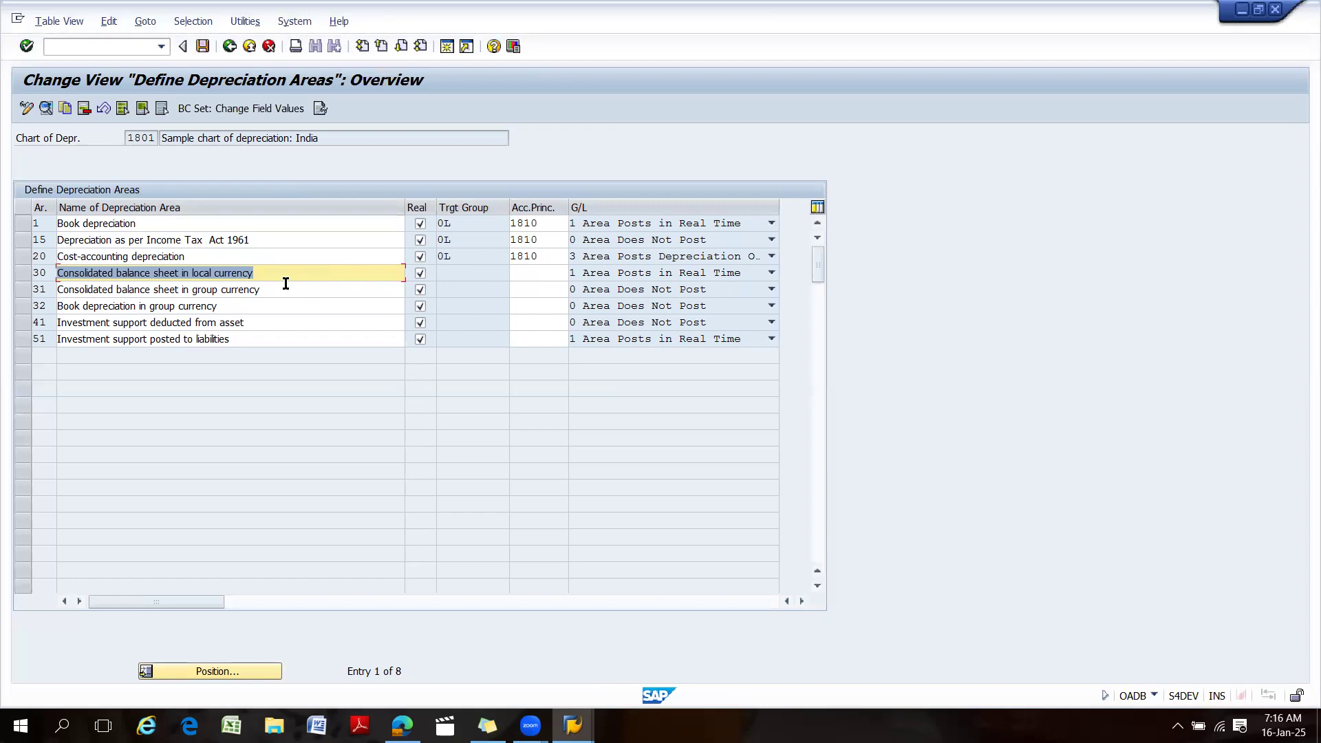
Assign accounting principle 1811 to depreciation areas 30 and 31, the consolidated balance sheets in local and group currency.
left_click(534, 271)
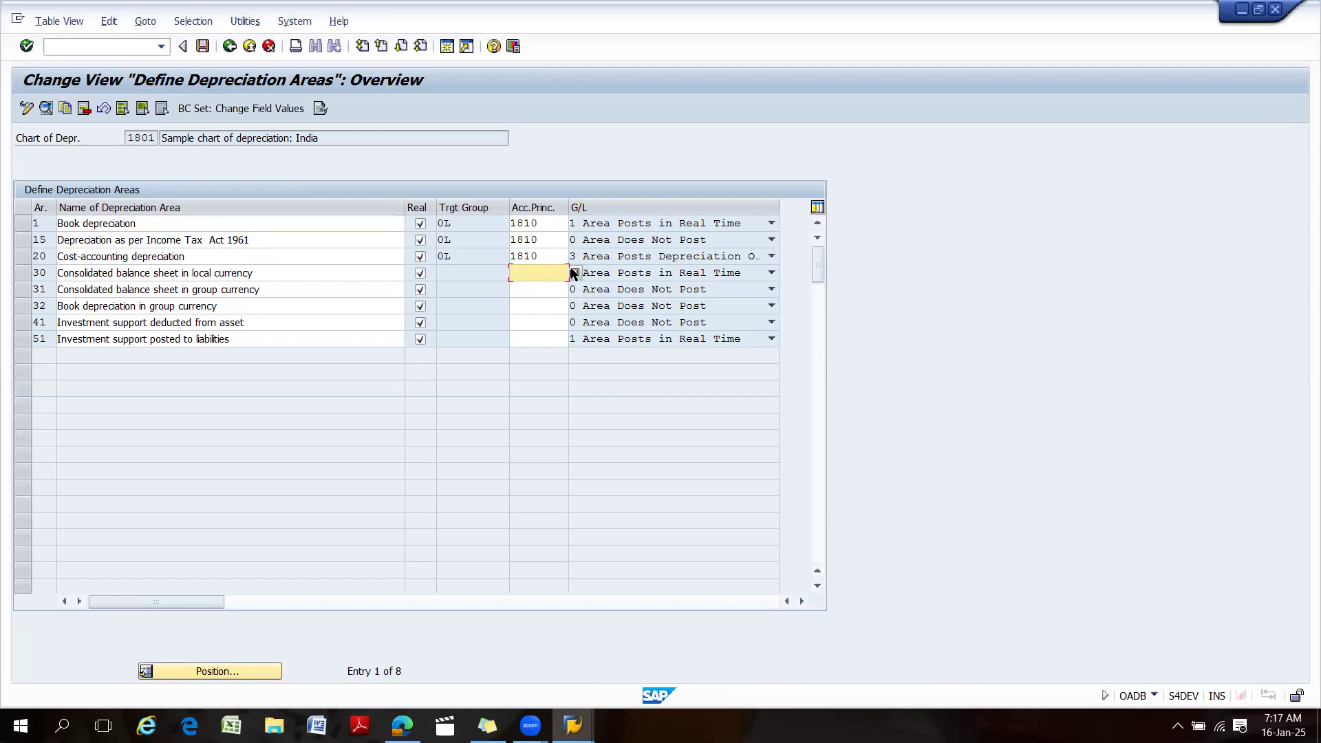
type("1811")
key("shift+Home")
left_click(622, 274)
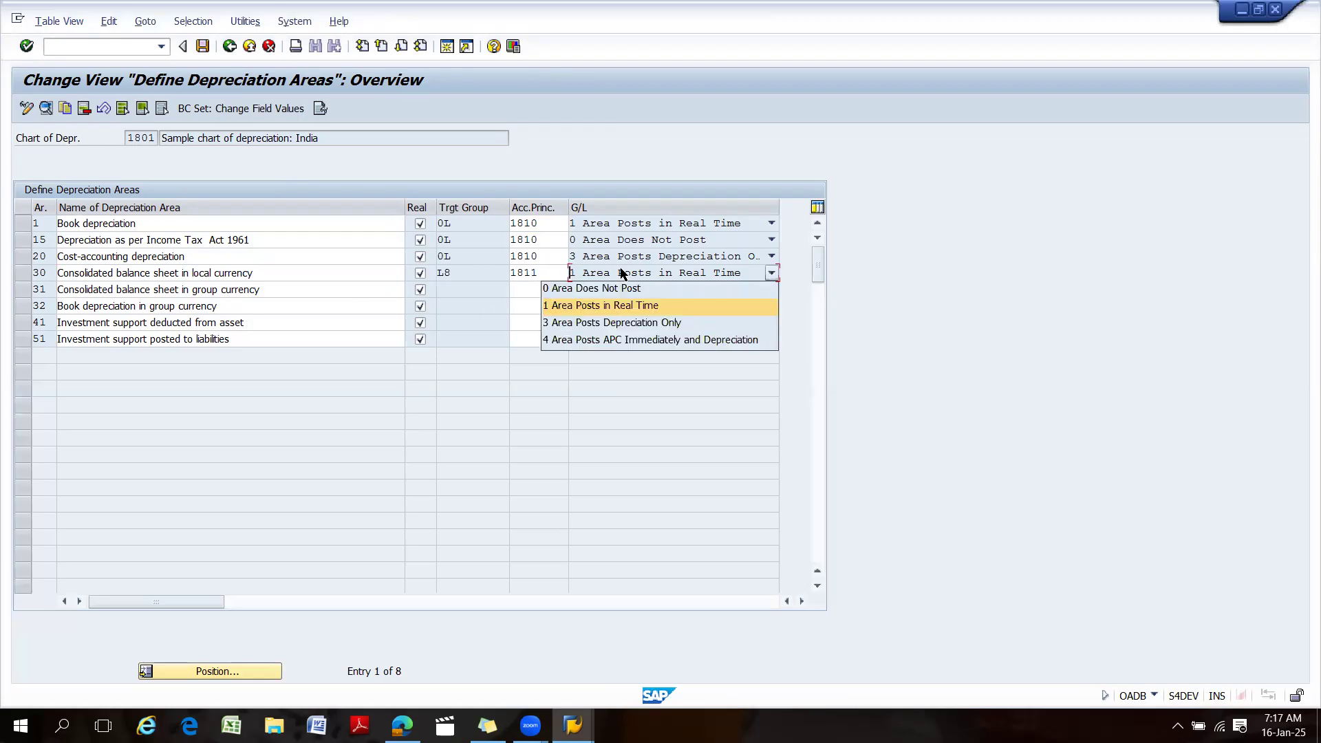
left_click(490, 362)
left_click(540, 293)
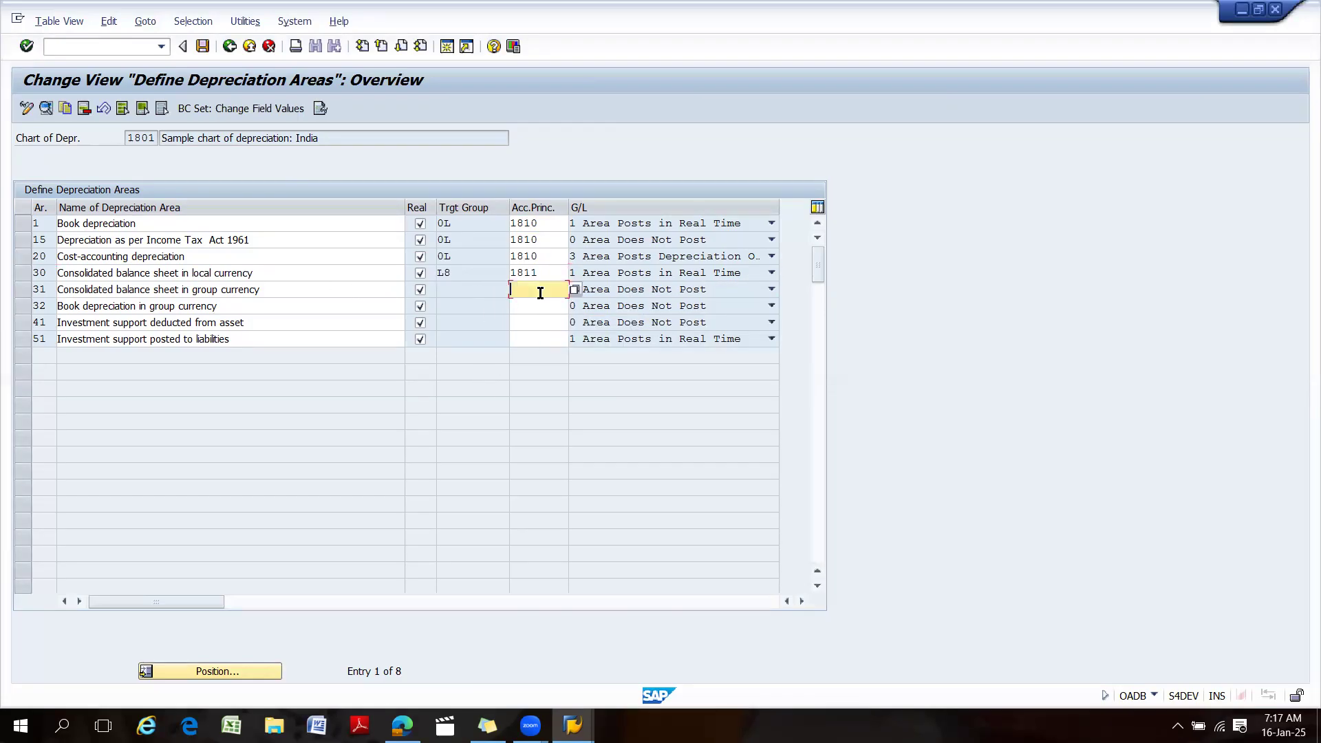
type("1811")
key("Return")
Copy accounting principle 1810 from the book depreciation area to depreciation areas 32, 41 and 51.
left_click_drag(543, 223, 512, 222)
key("ctrl+c")
left_click(542, 307)
key("ctrl+v")
left_click(527, 324)
key("ctrl+v")
left_click(525, 339)
key("ctrl+v")
key("Return")
Save the depreciation areas of chart 1801, accepting the listed messages.
left_click(203, 47)
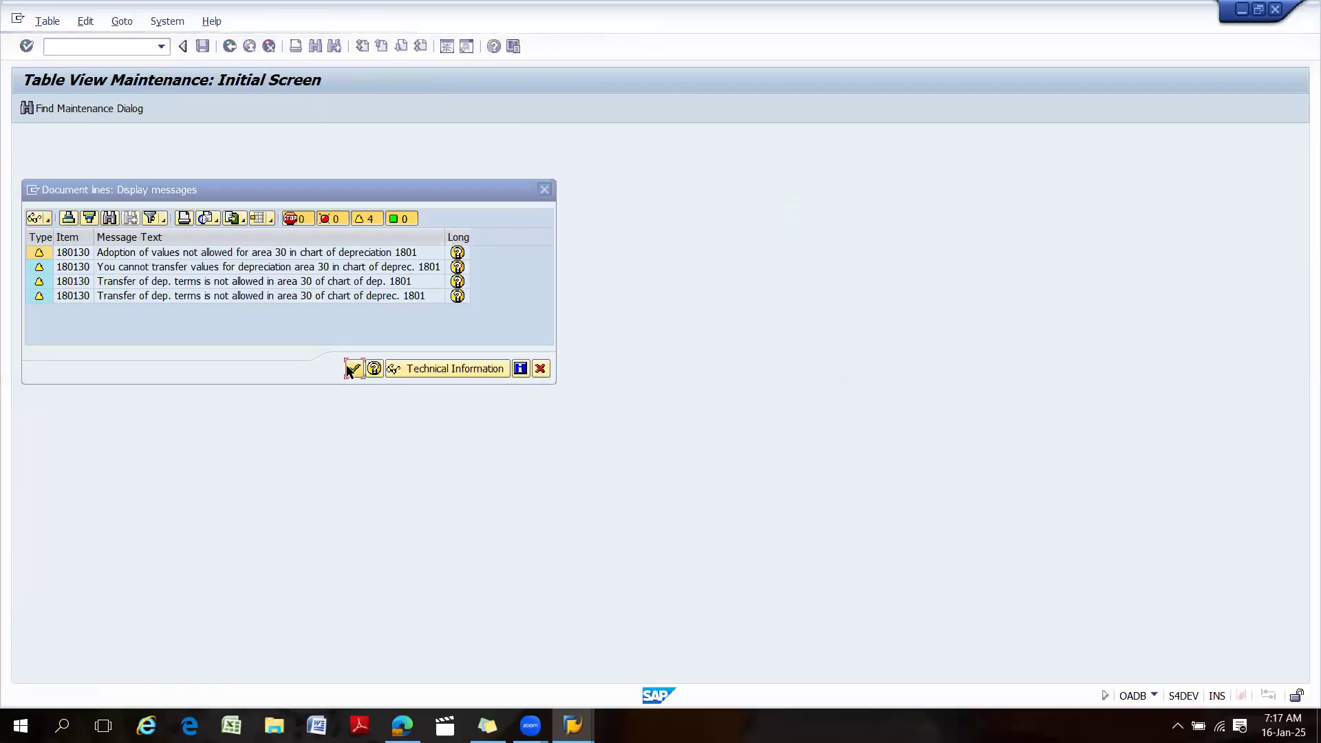
left_click(354, 370)
left_click(331, 288)
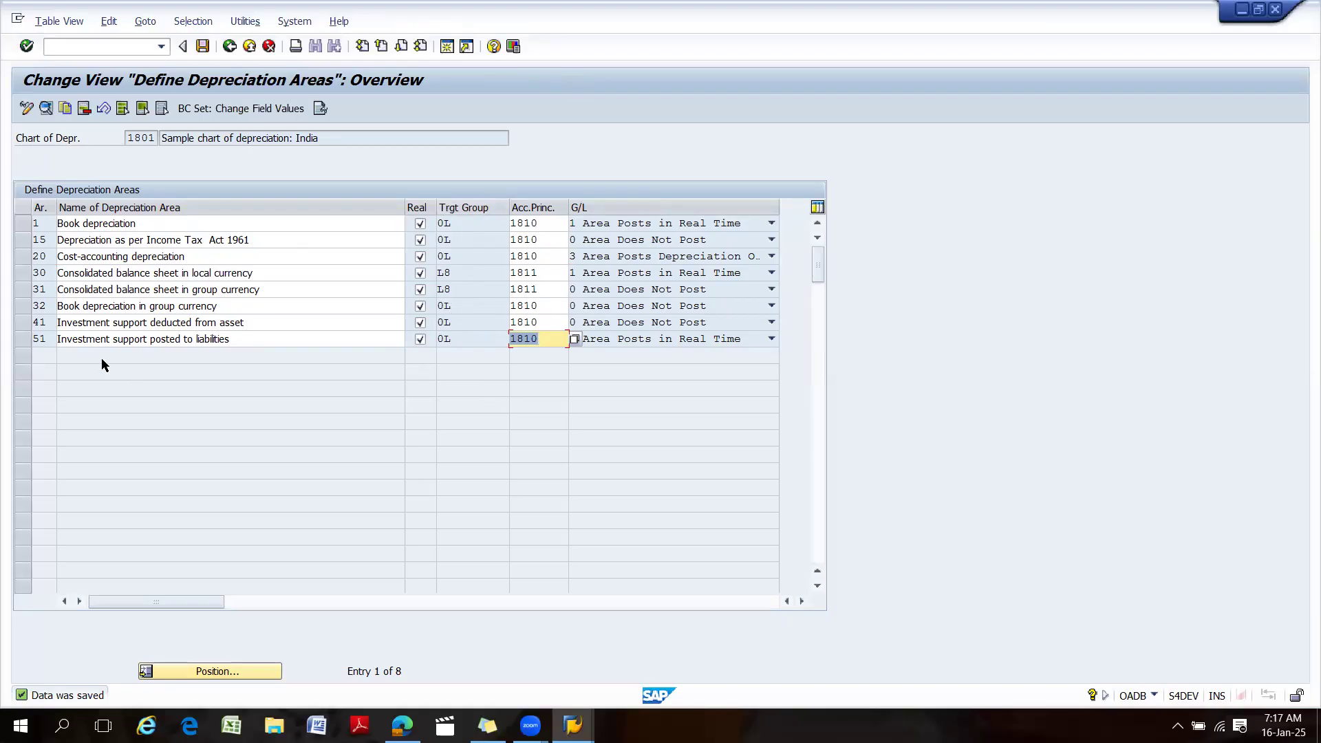
Try to delete the investment support depreciation areas 41 and 51 from chart 1801.
left_click_drag(24, 322, 25, 342)
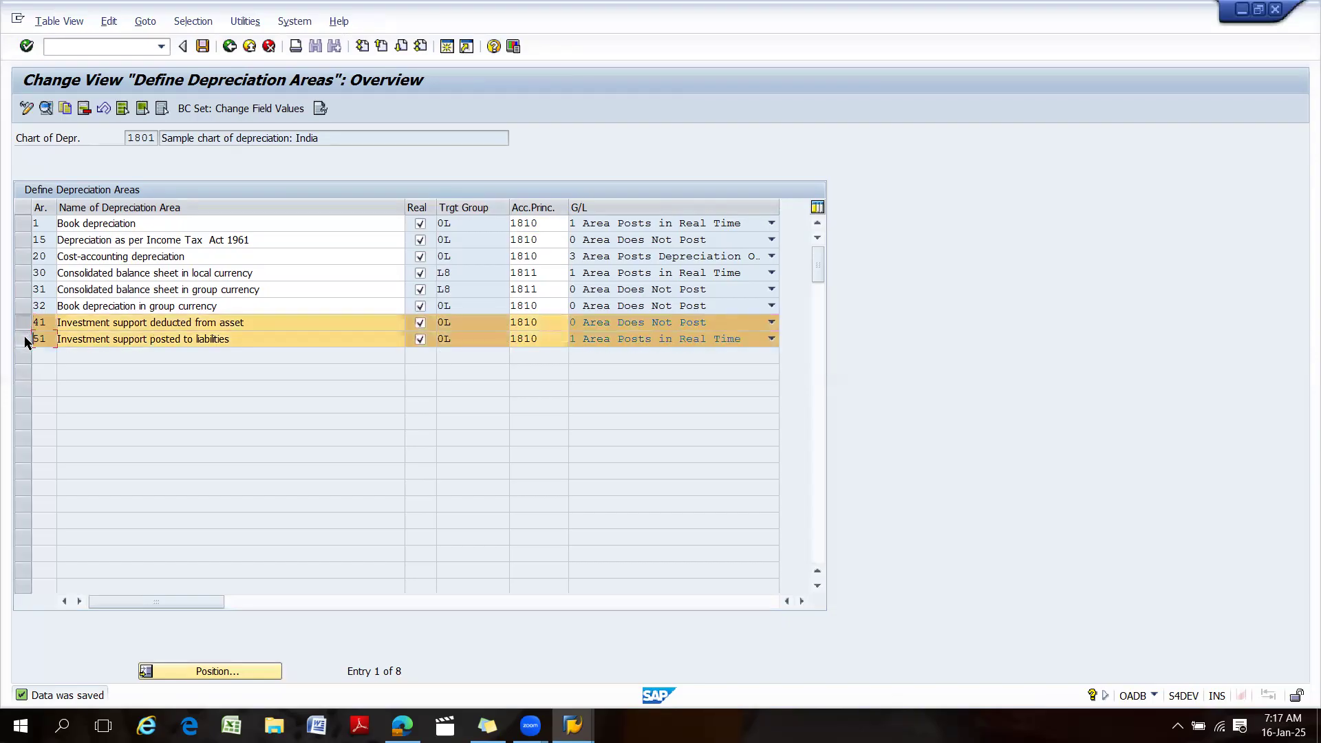
left_click(85, 110)
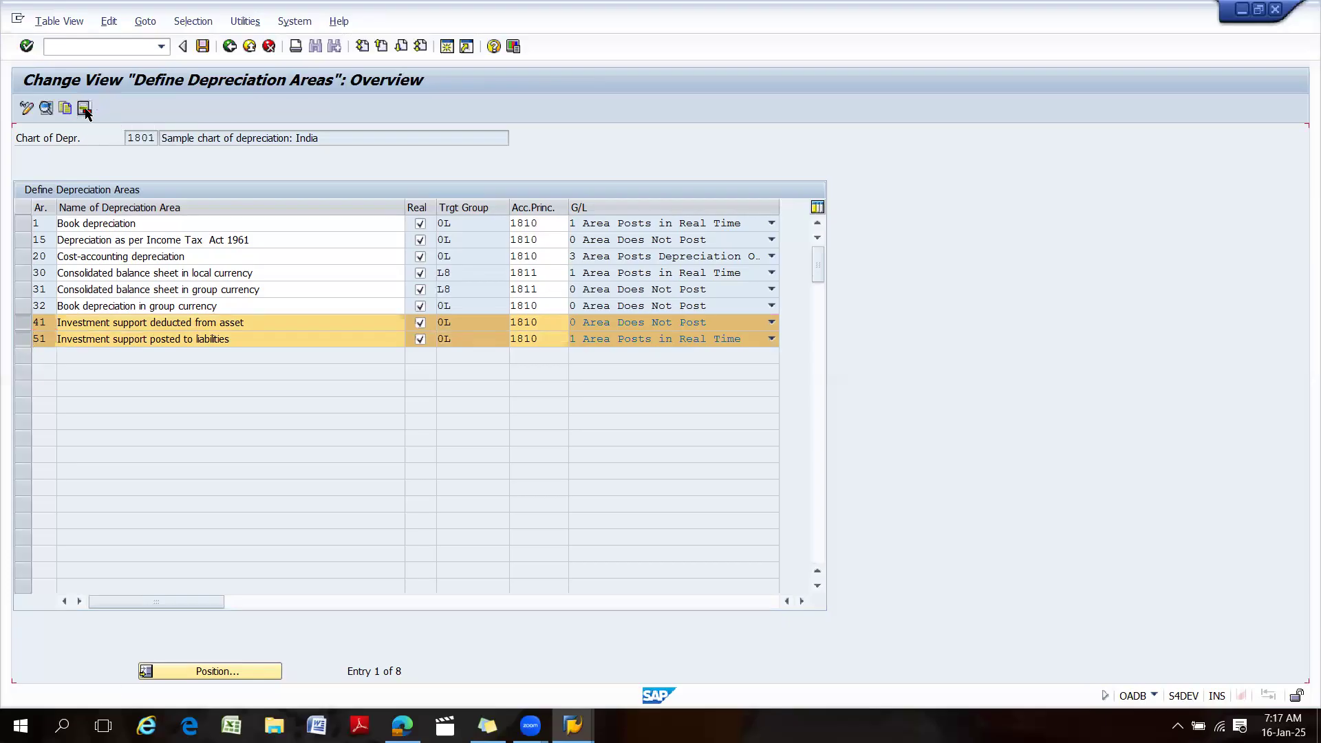
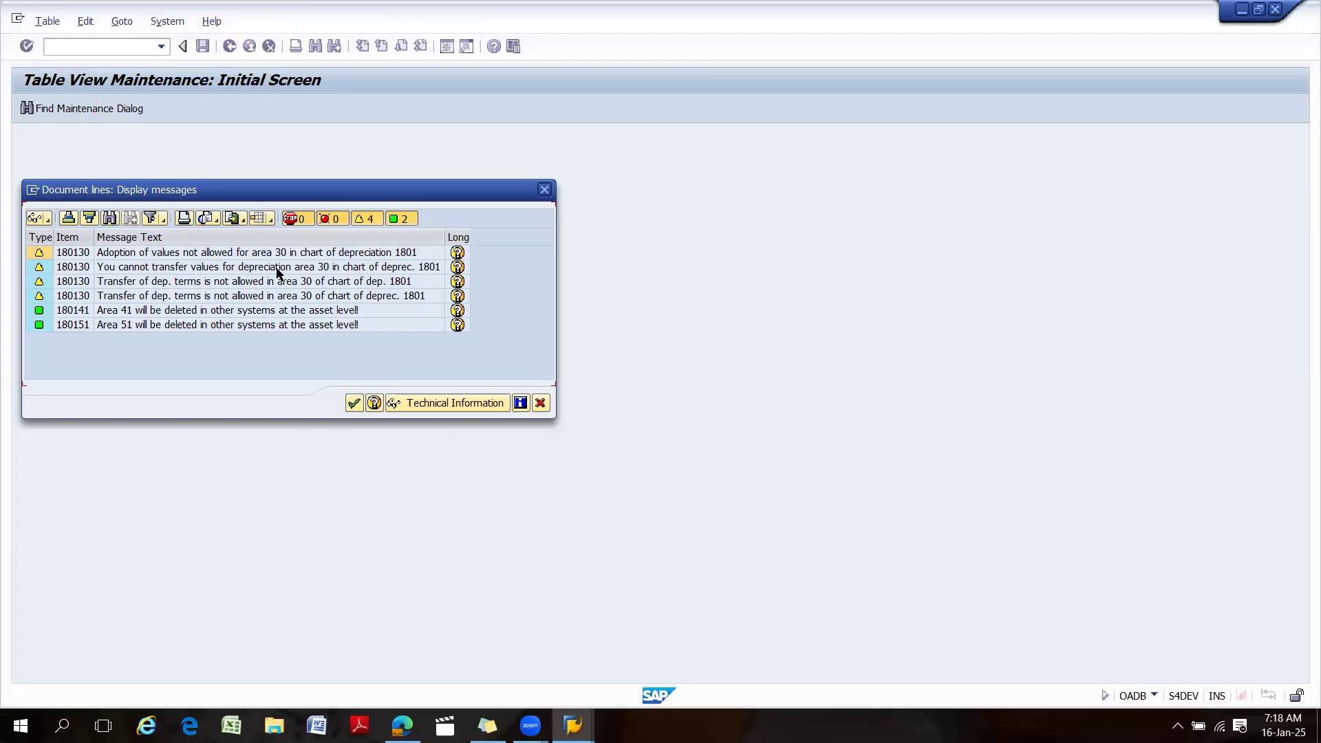
left_click(540, 402)
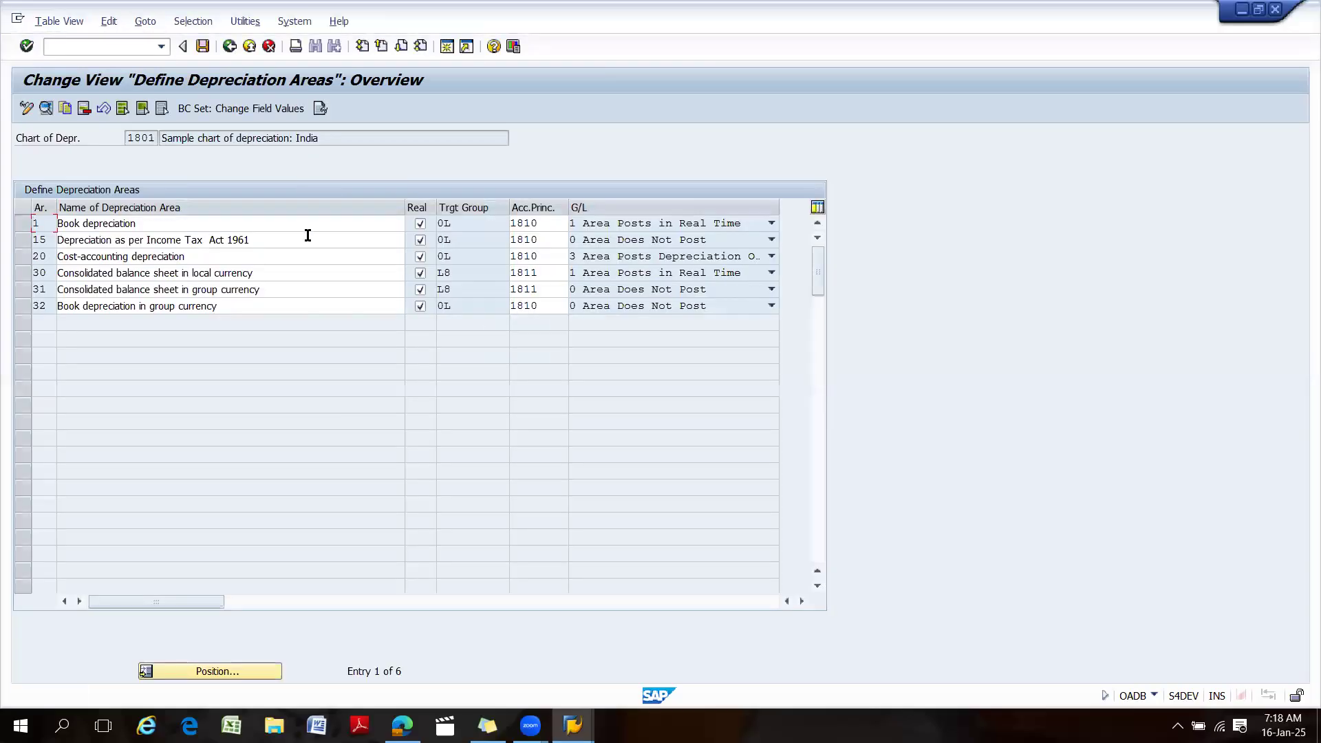
double_click(178, 276)
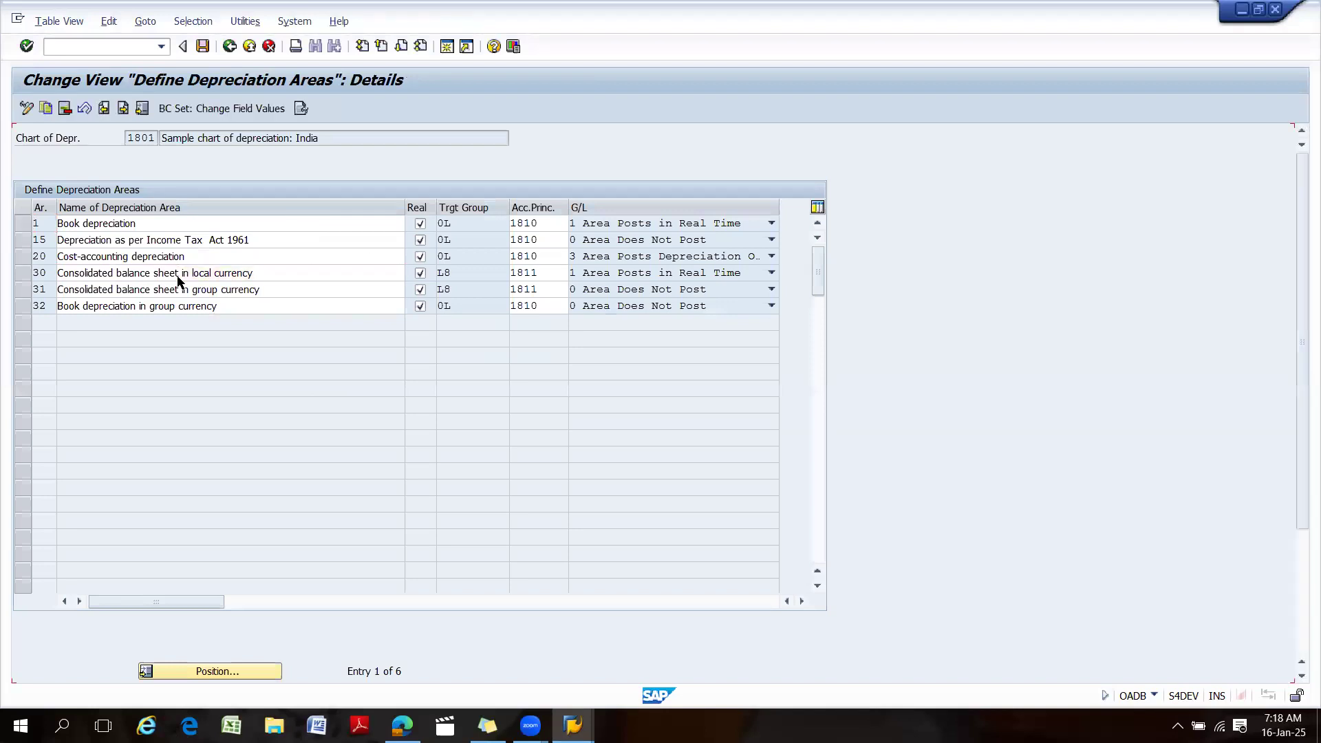
left_click(224, 51)
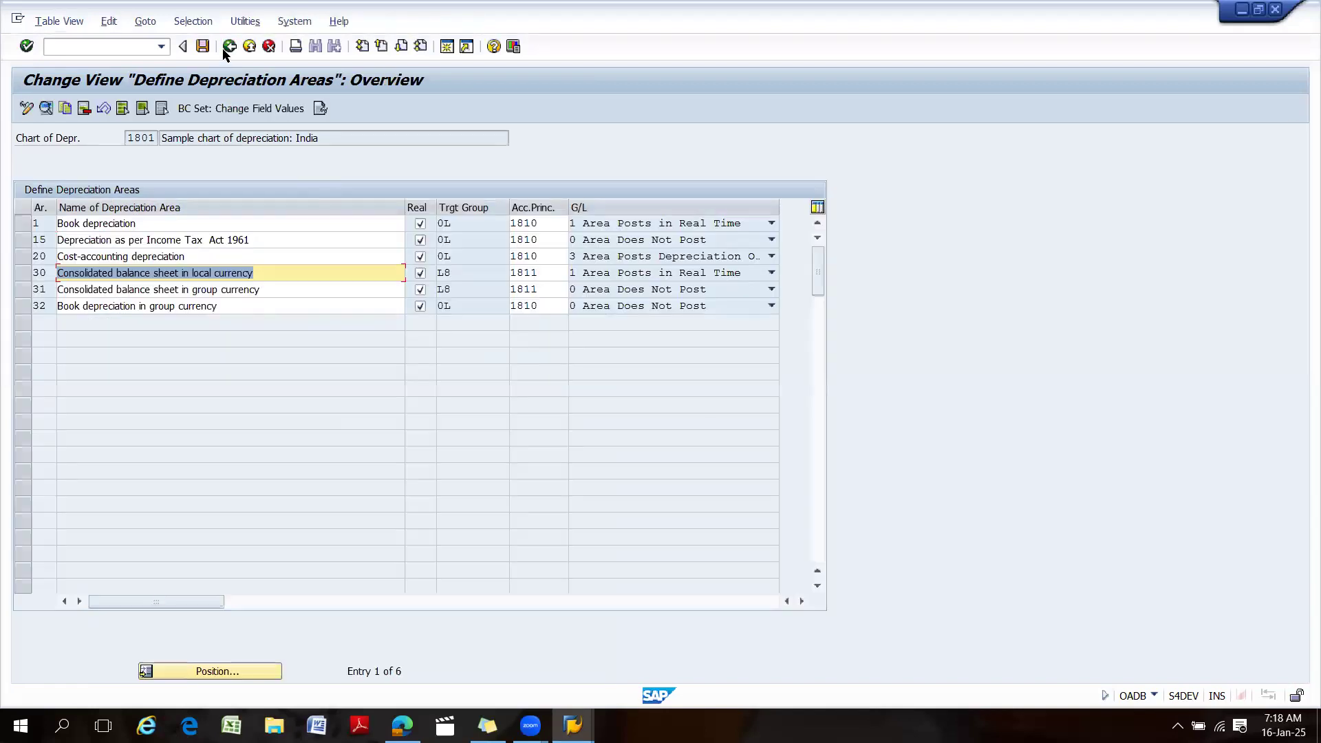
Leave the depreciation areas without saving the changes and show the Depreciation Areas activities under General Valuation in the IMG.
left_click(224, 50)
left_click(351, 304)
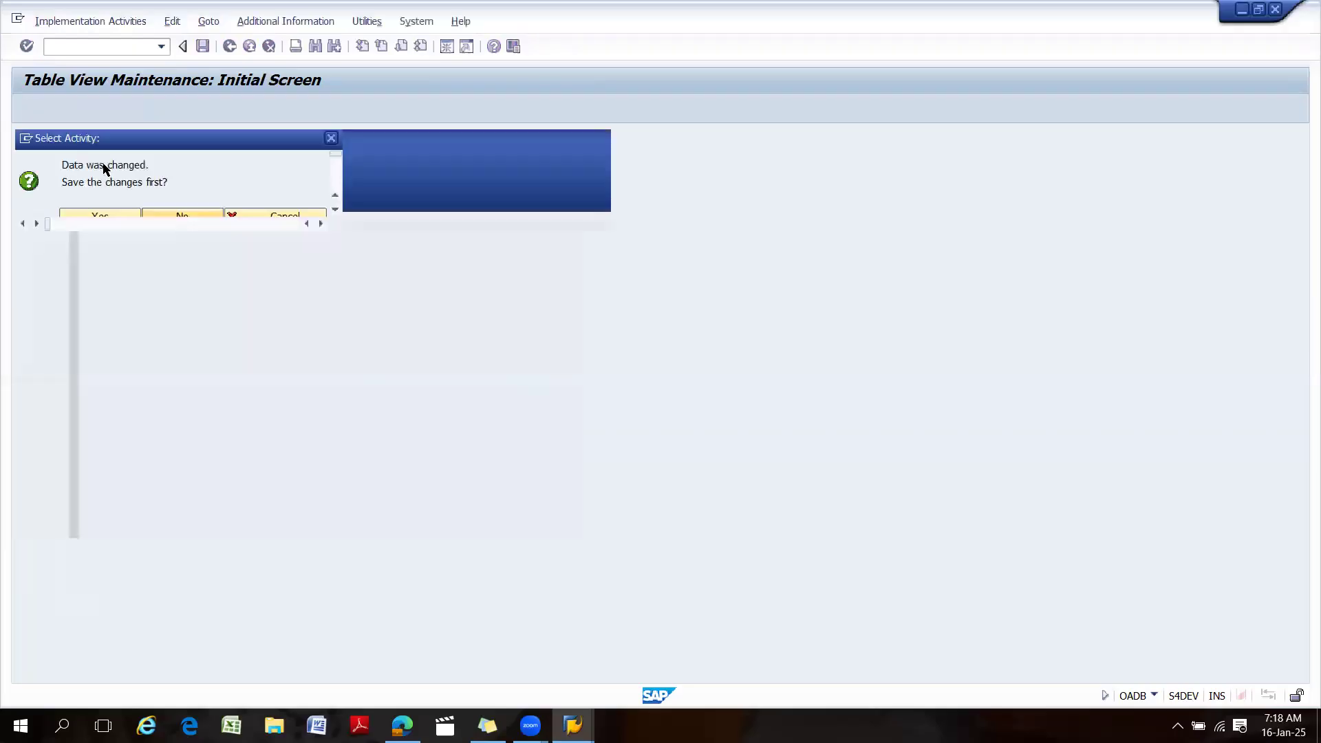
left_click(607, 526)
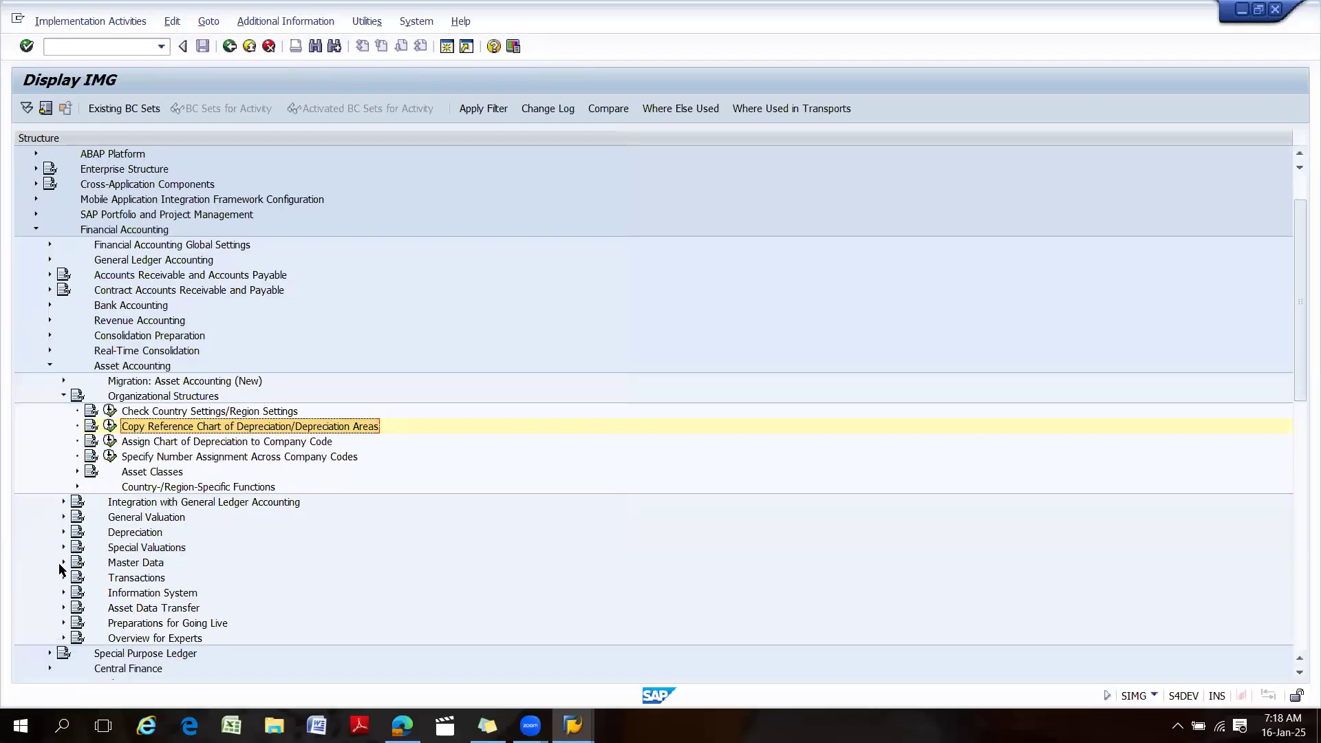
left_click(60, 515)
left_click(124, 550)
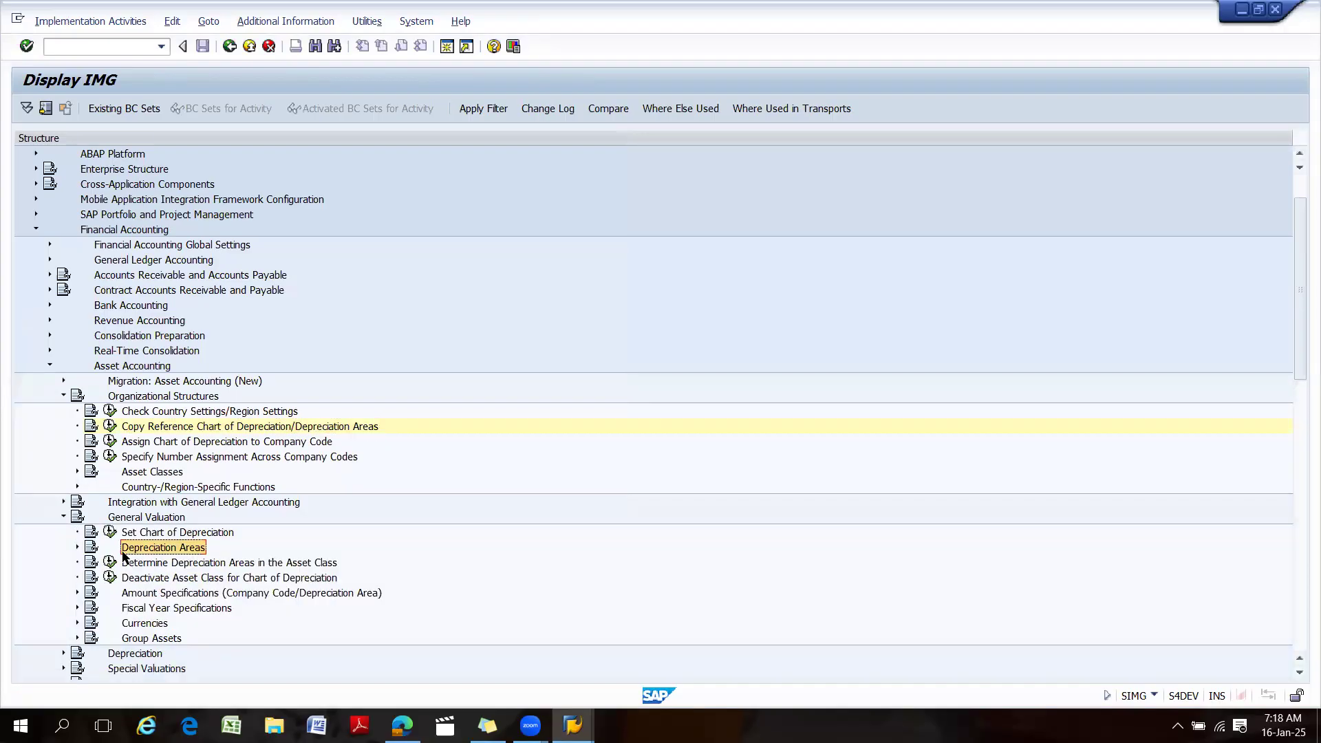
left_click(77, 547)
scroll(205, 549, "down", 1)
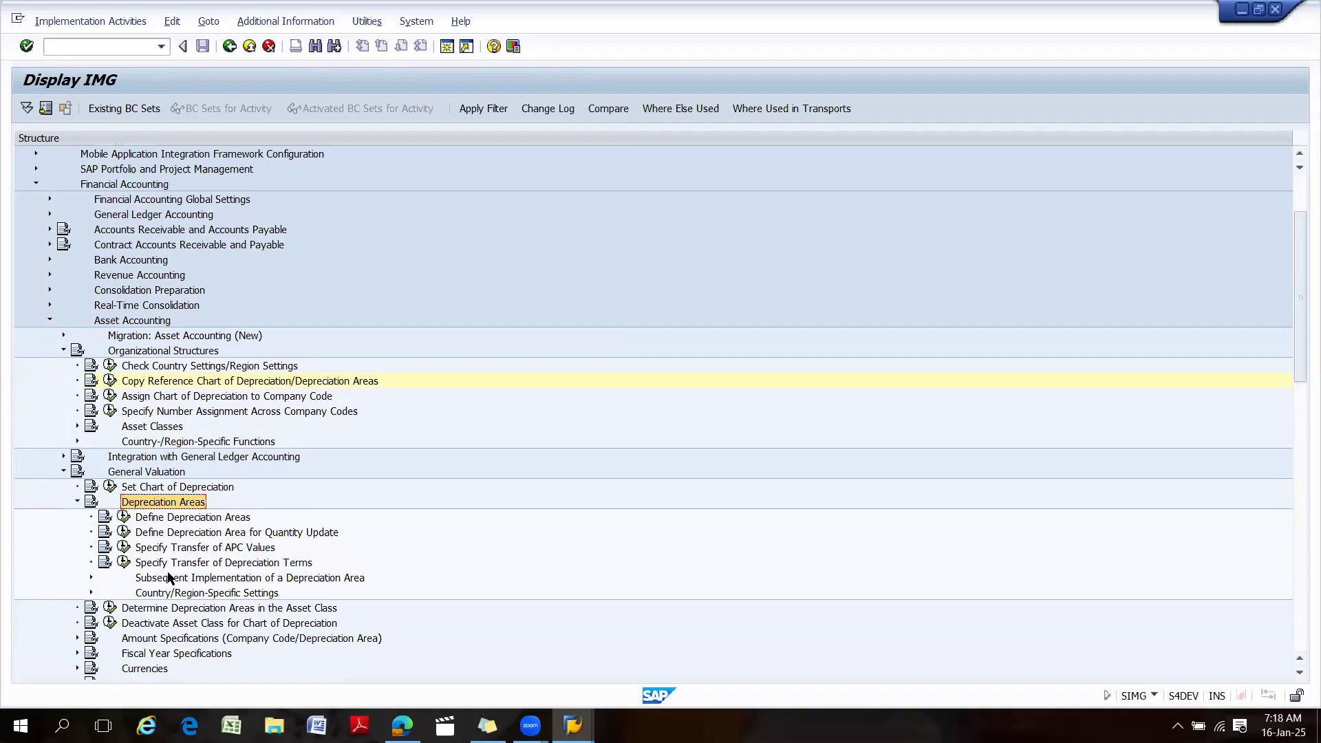
Reopen Copy/Delete Depreciation Areas for chart 1801, review areas 1, 31 and 32, and go back to the activity selection.
left_click(169, 370)
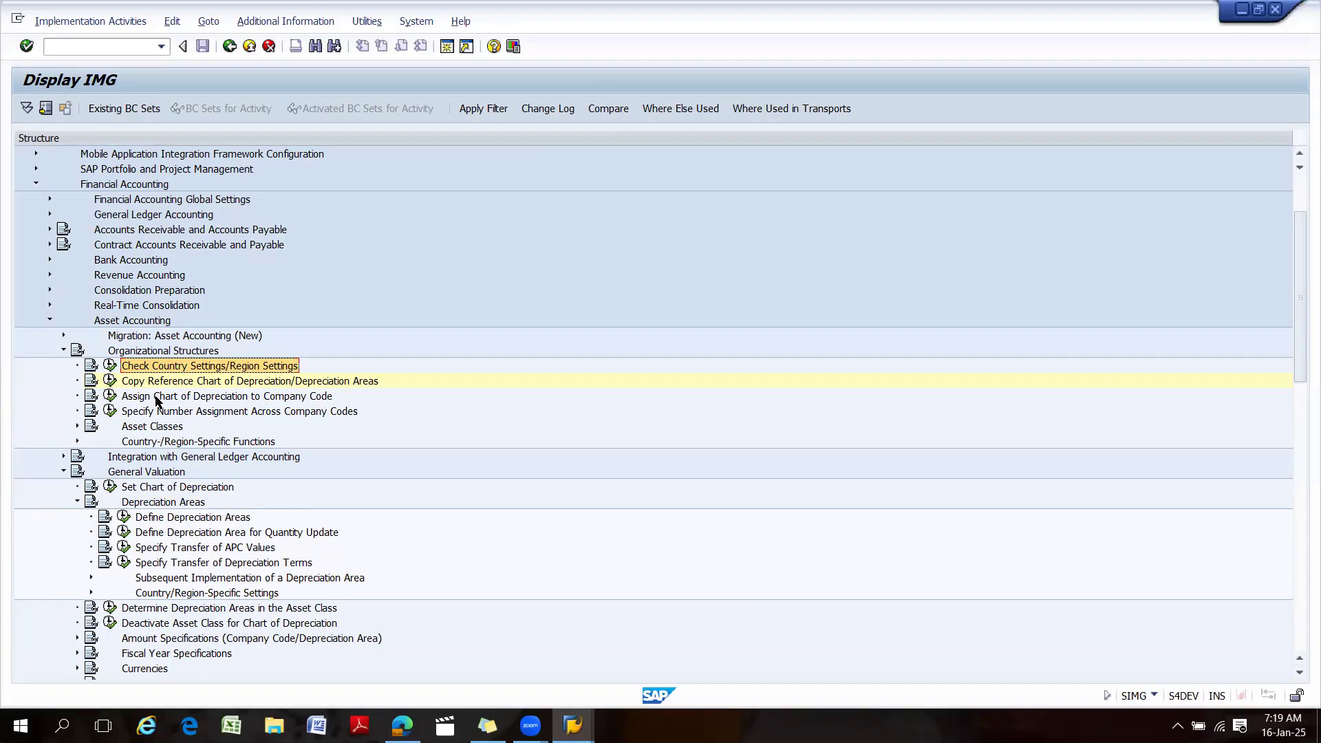
left_click(109, 381)
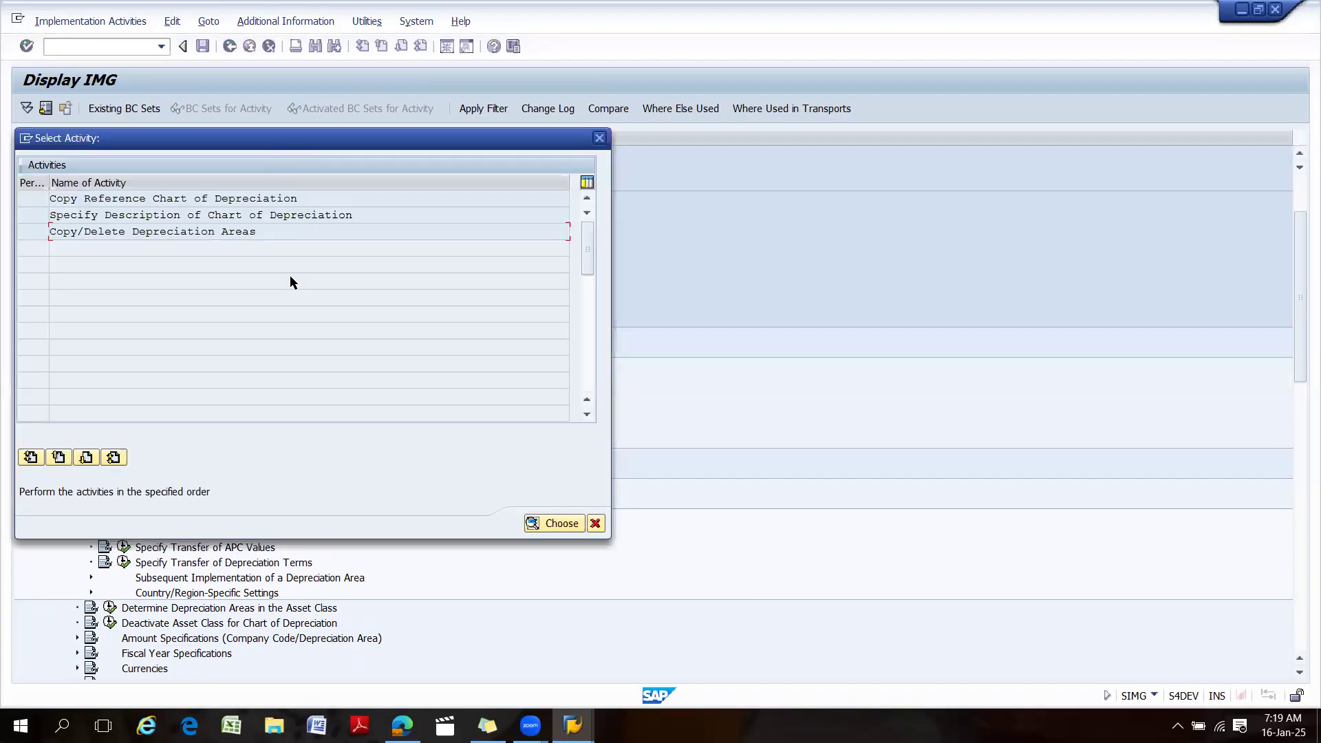
double_click(122, 236)
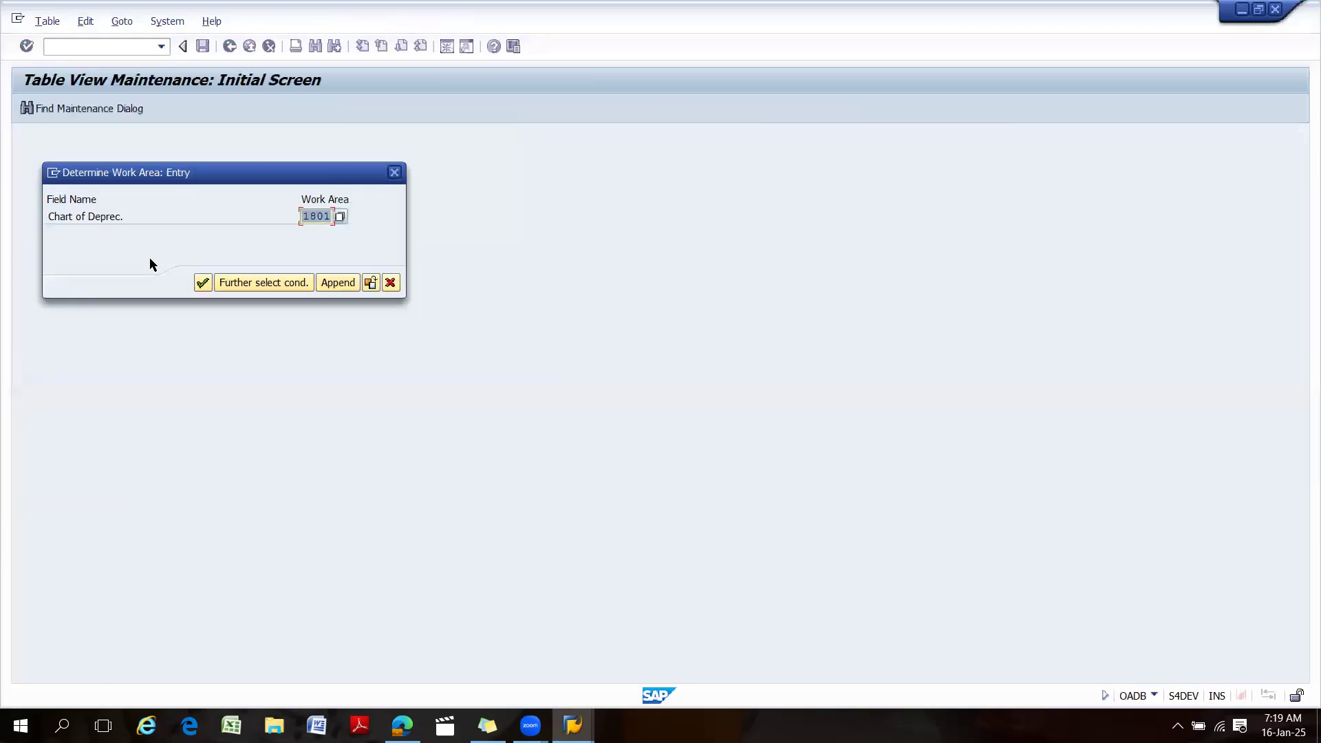
left_click(201, 285)
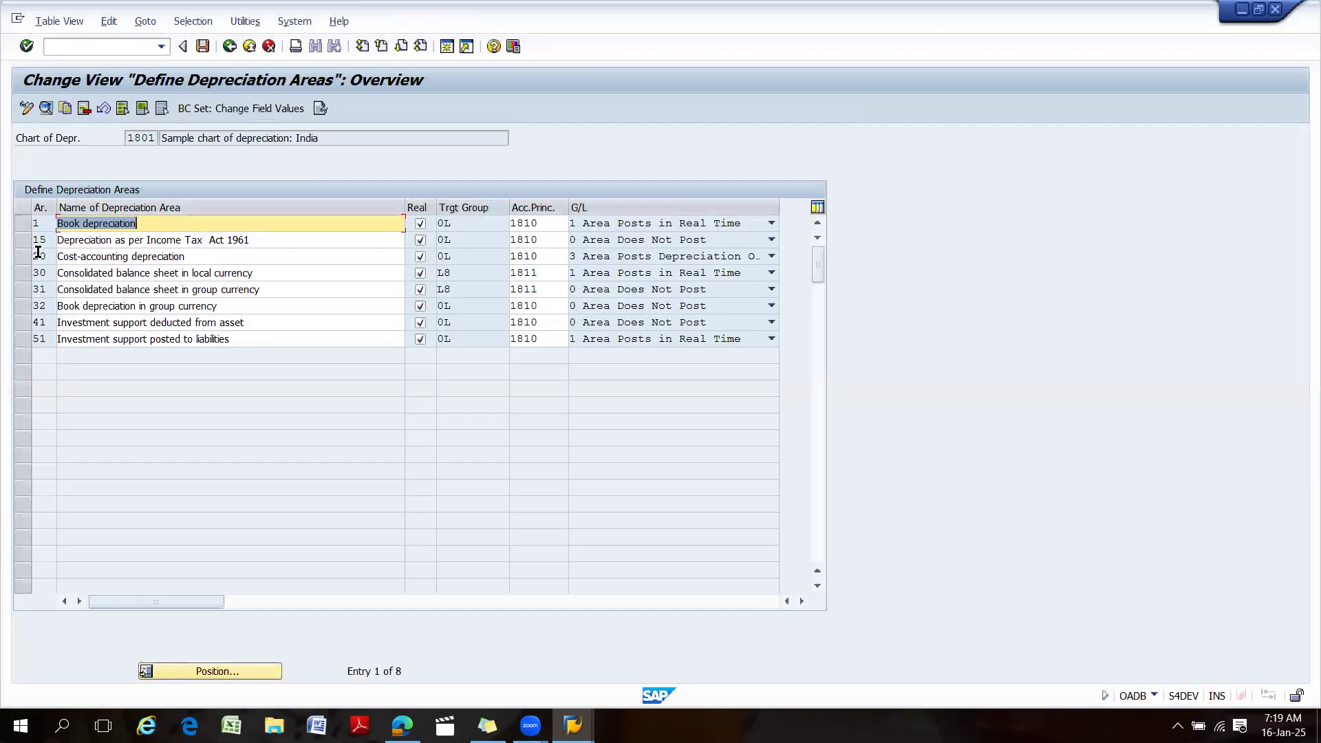
left_click(20, 224)
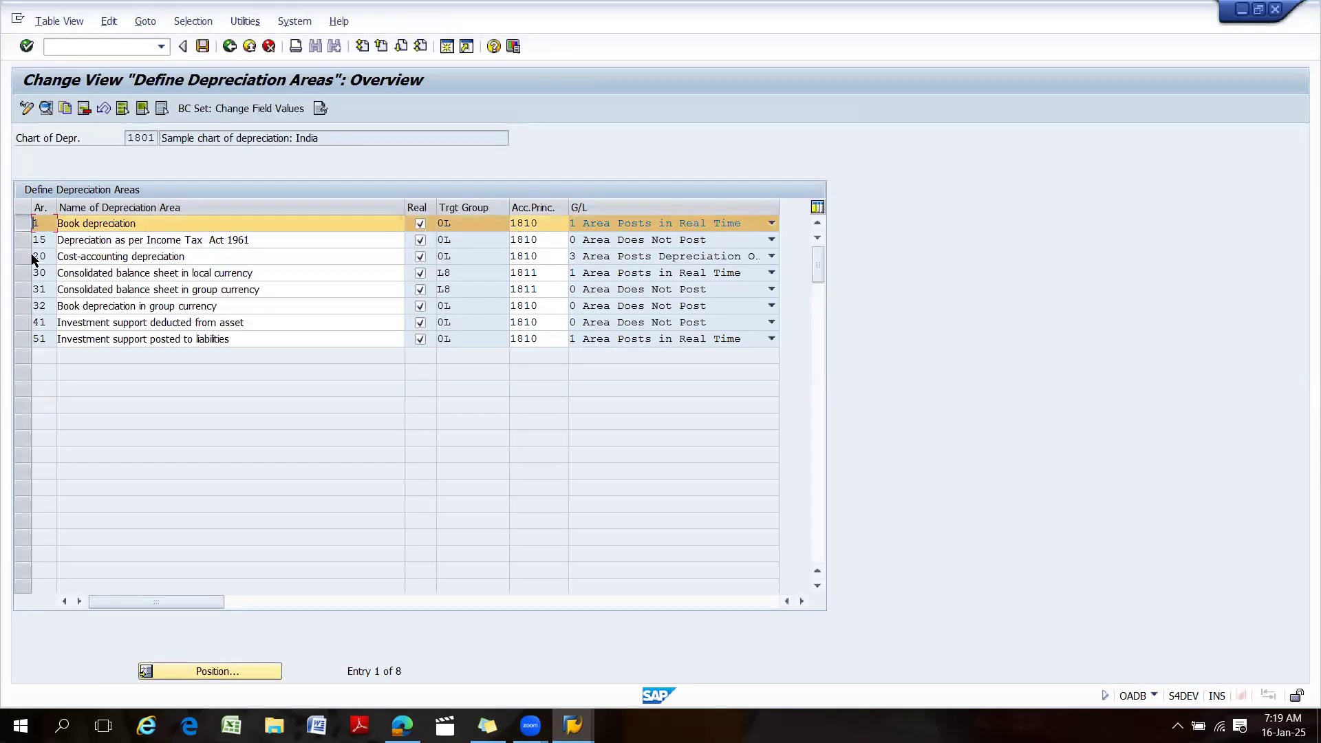
left_click(20, 290)
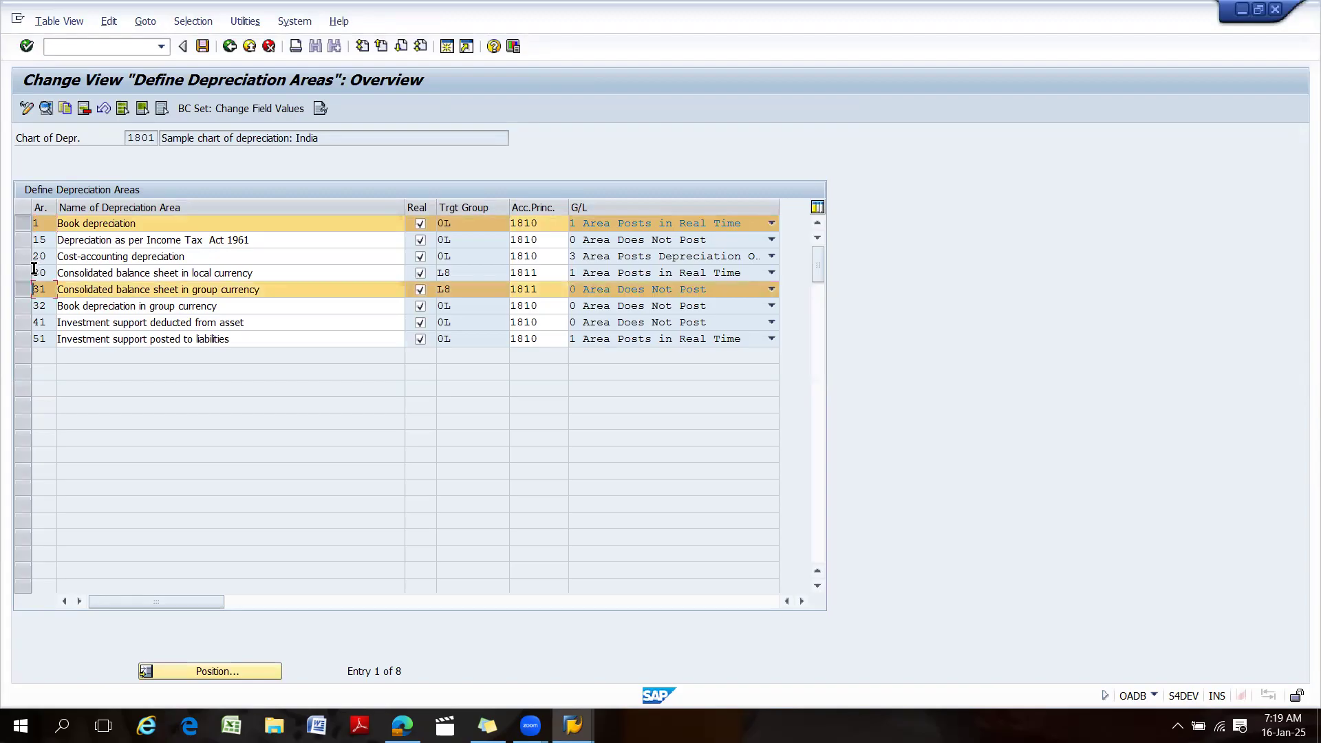
left_click(22, 306)
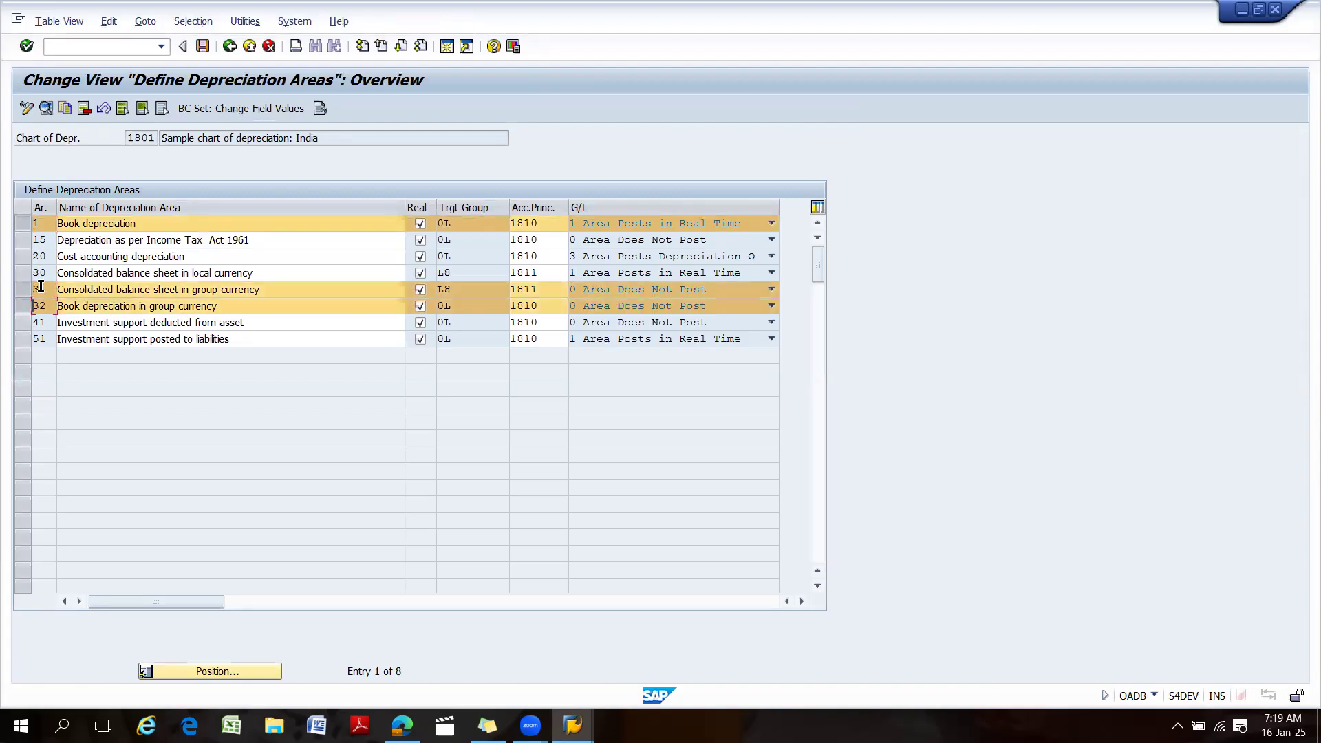
left_click(20, 290)
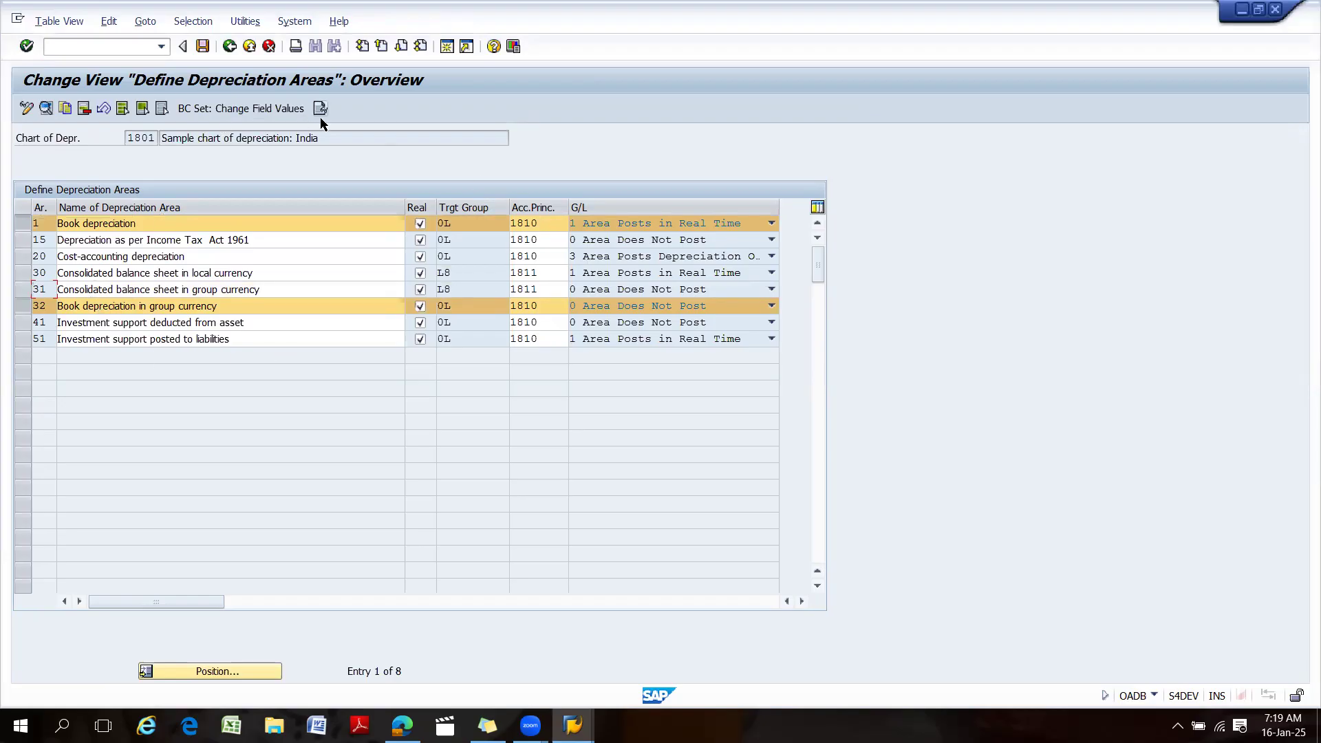
left_click(230, 49)
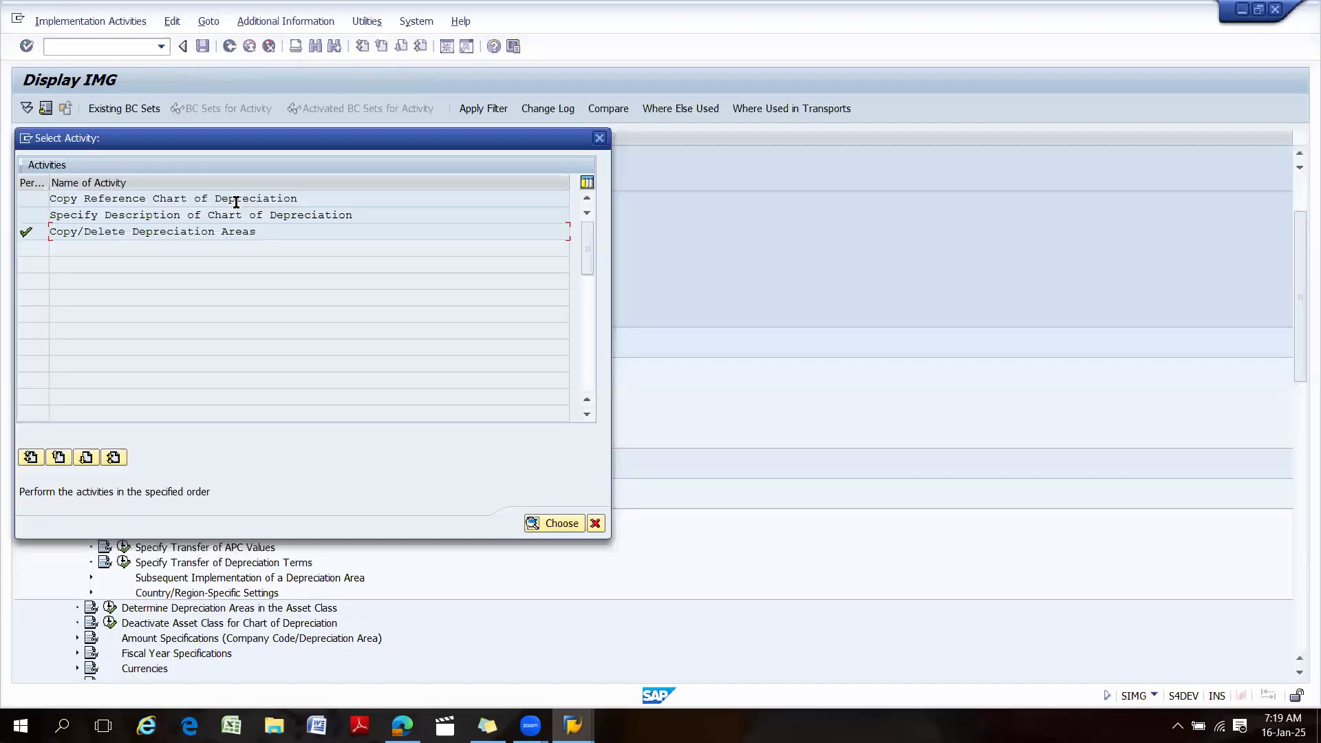
Leave the activity selection, open Assign Chart of Depreciation to Company Code and position the list at company code 1810.
left_click(594, 524)
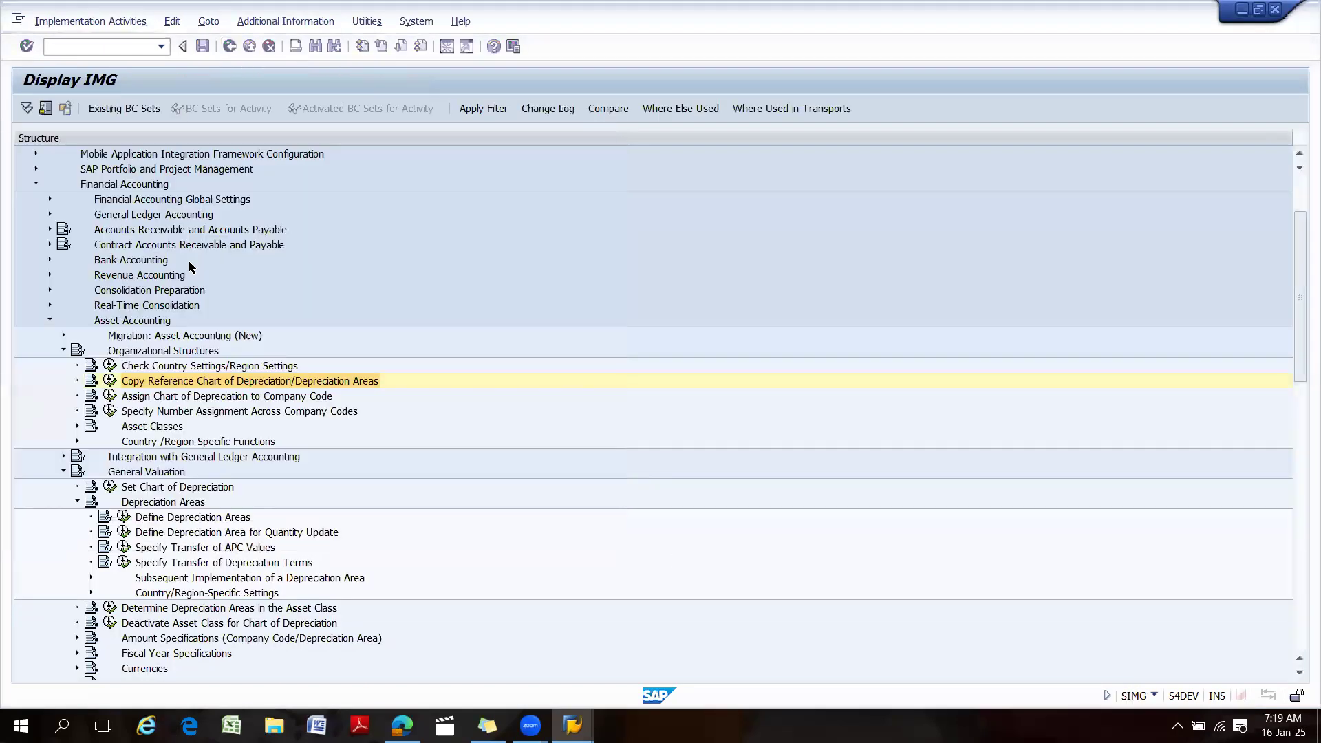
left_click(111, 397)
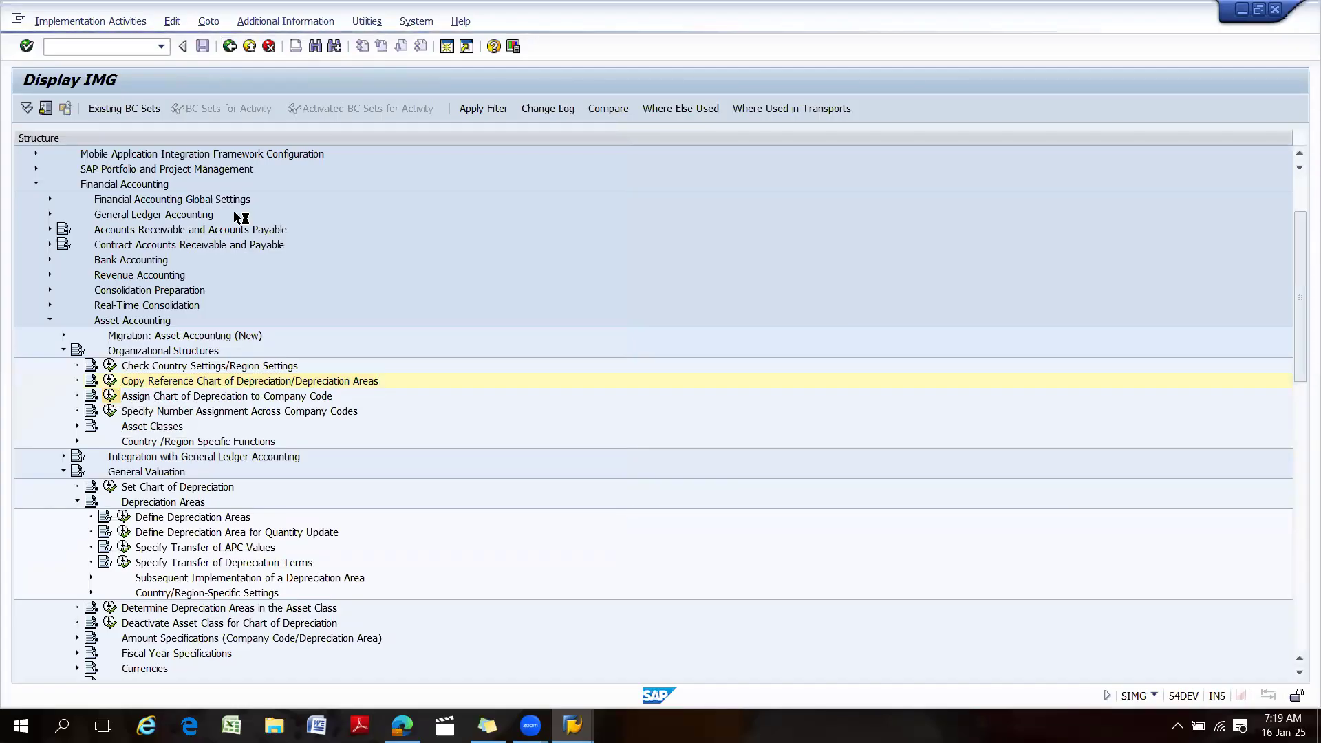
left_click(232, 46)
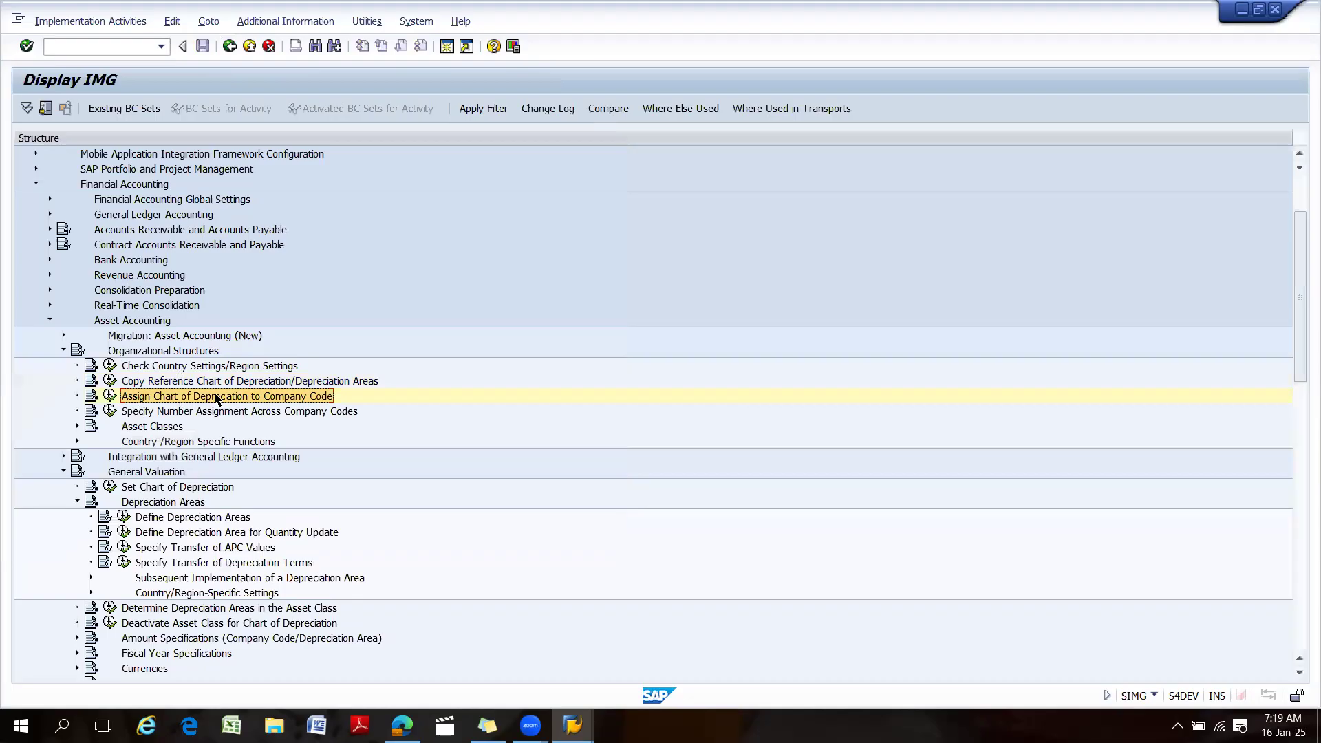
left_click(111, 397)
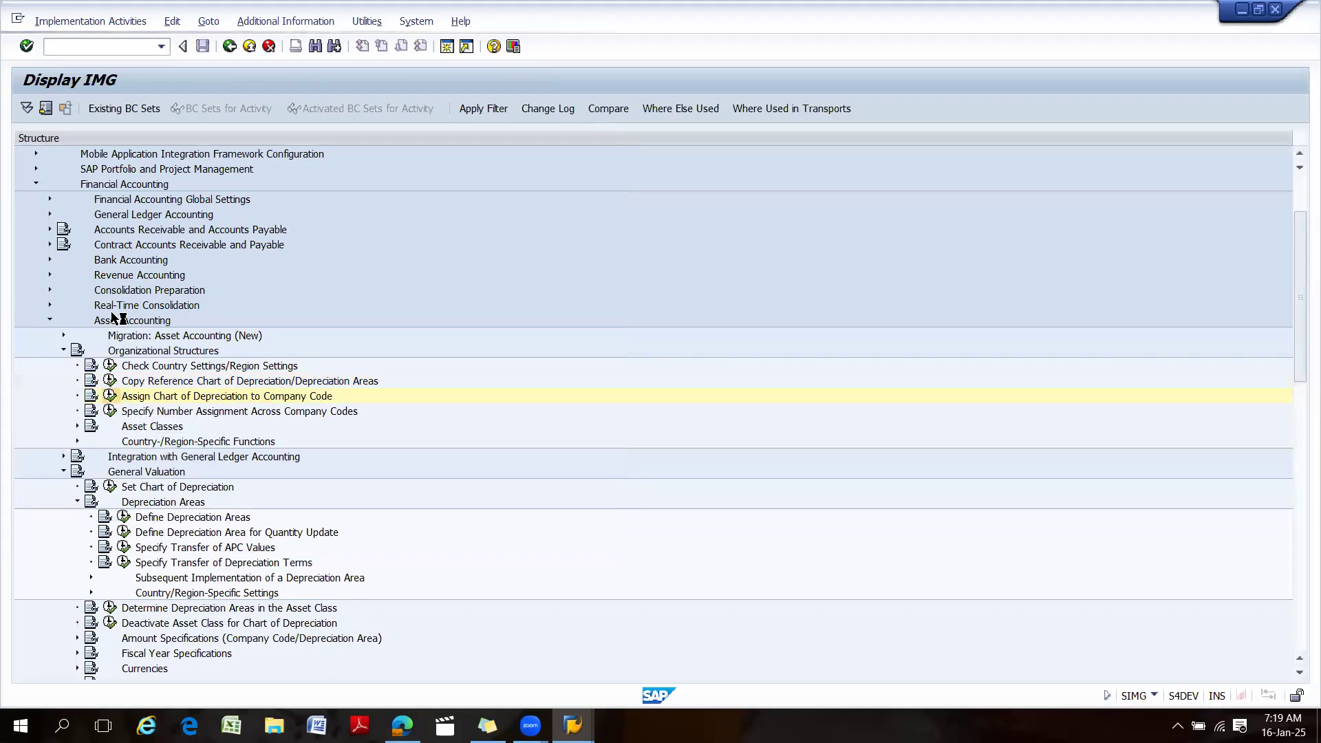
left_click(108, 672)
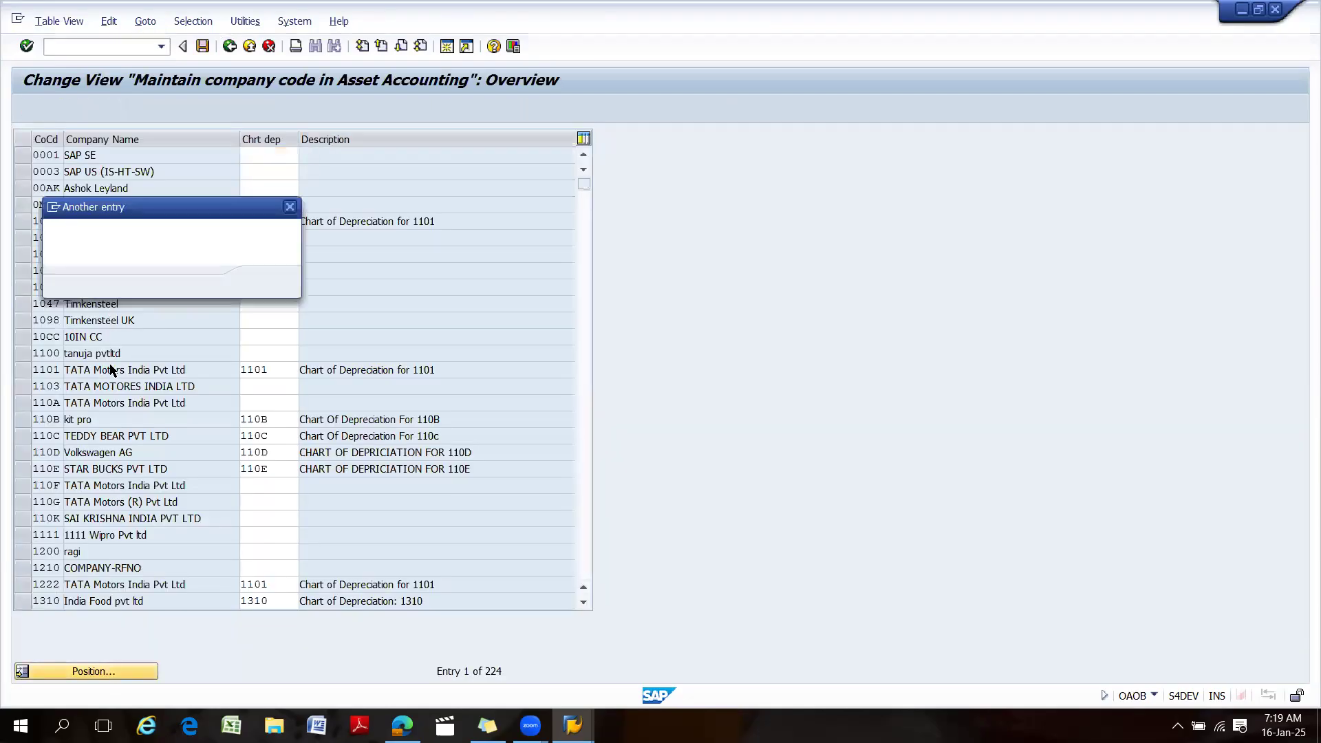
type("1")
type("10")
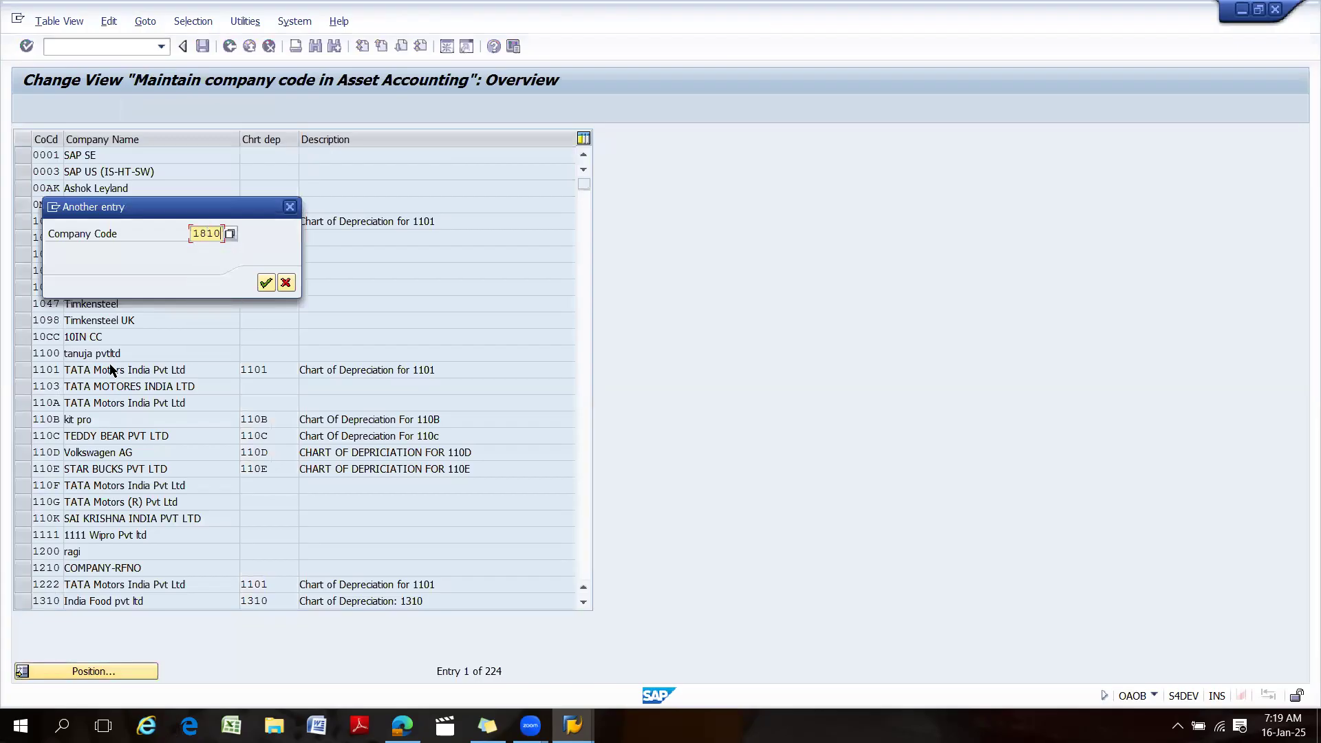
key("Return")
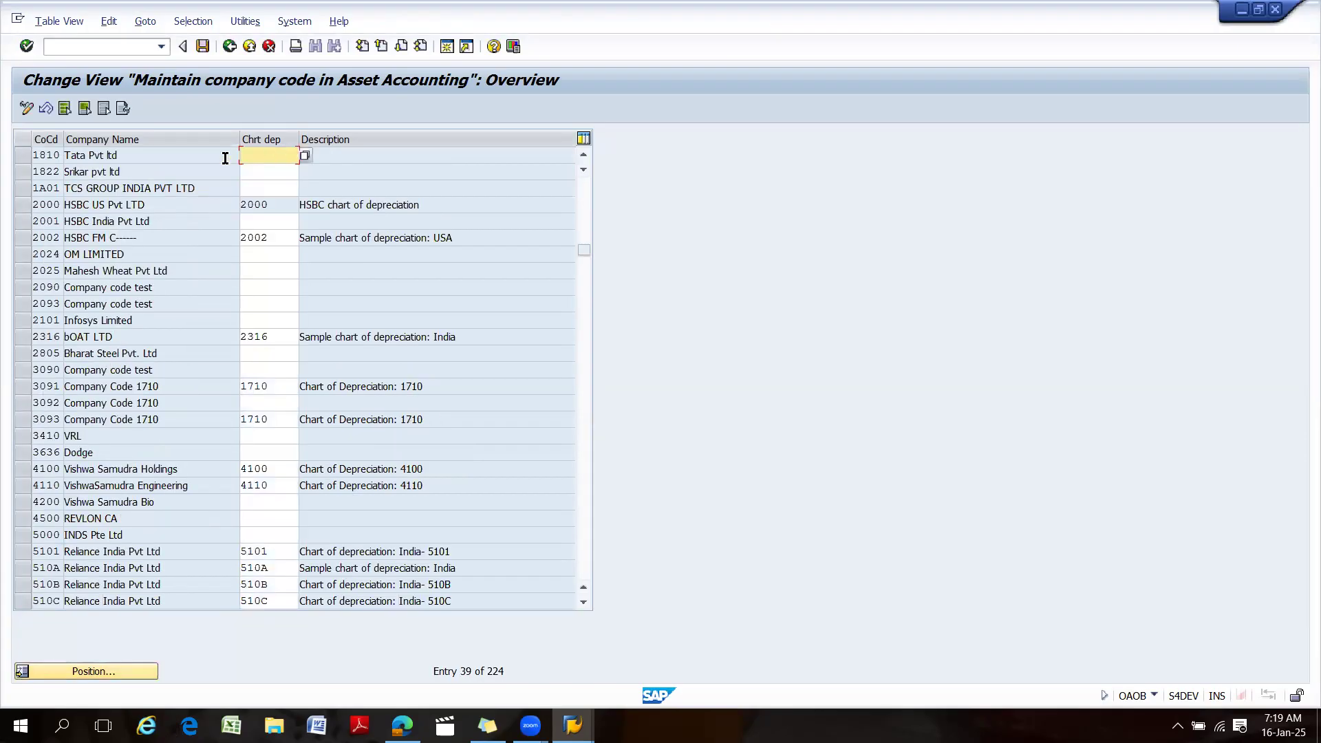
Try to assign chart of depreciation 18CD to company code 1810 and save the assignment.
left_click(305, 155)
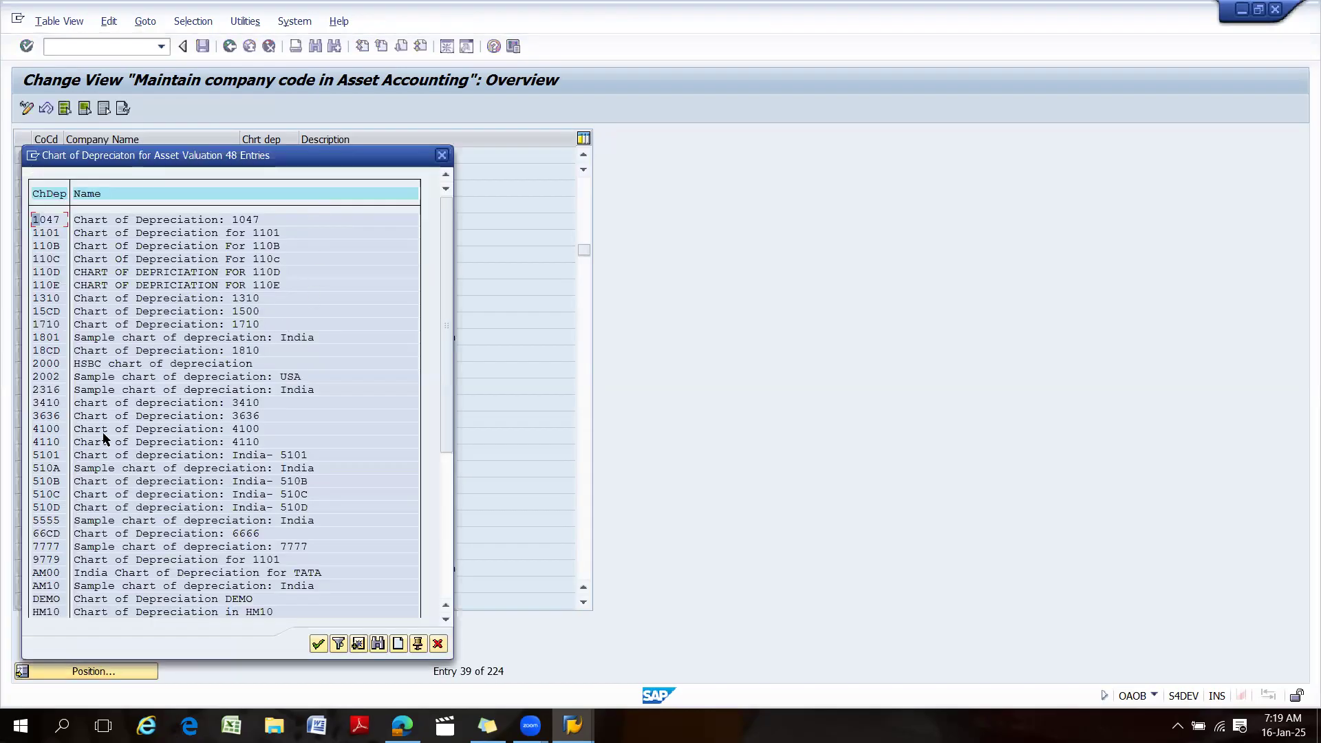
double_click(49, 350)
key("Return")
left_click(204, 46)
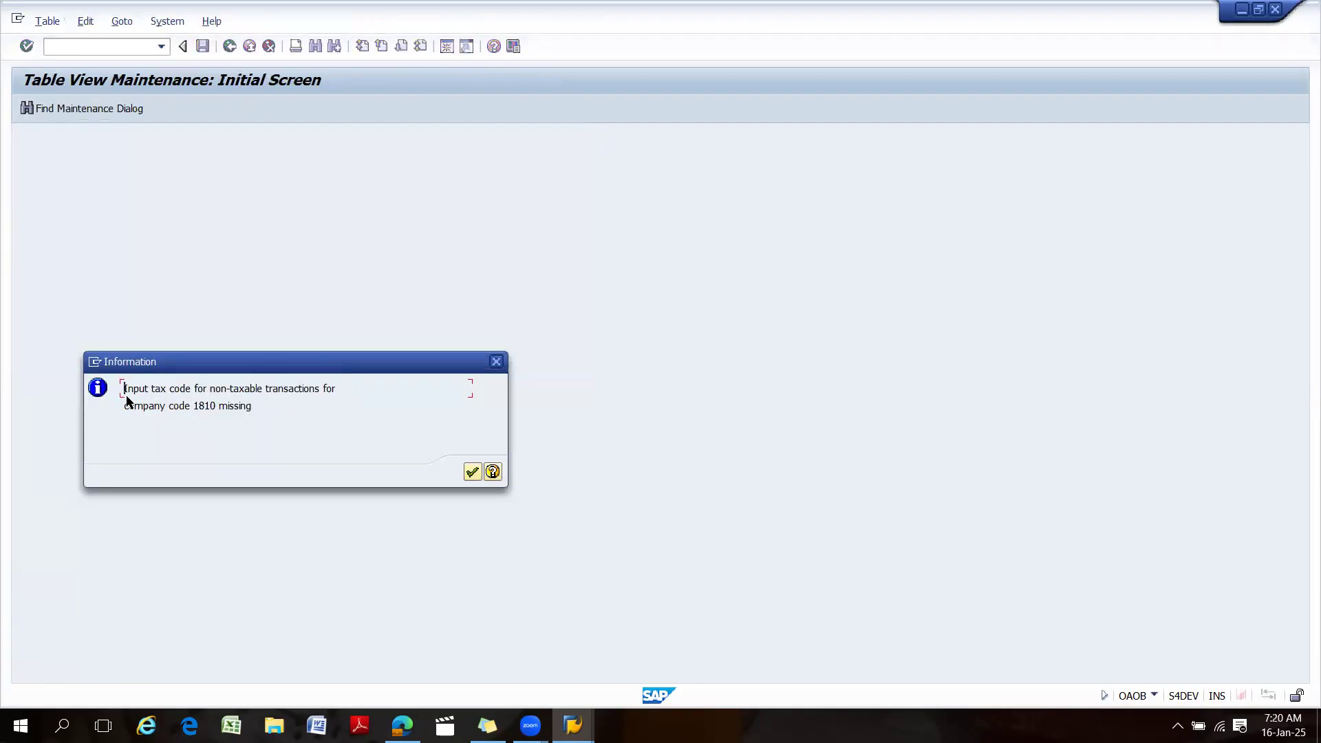
Examine the information message for company code 1810 and check the chart of depreciation steps in the Google Sheets run book.
left_click_drag(123, 389, 368, 416)
left_click(310, 437)
left_click_drag(277, 409, 107, 386)
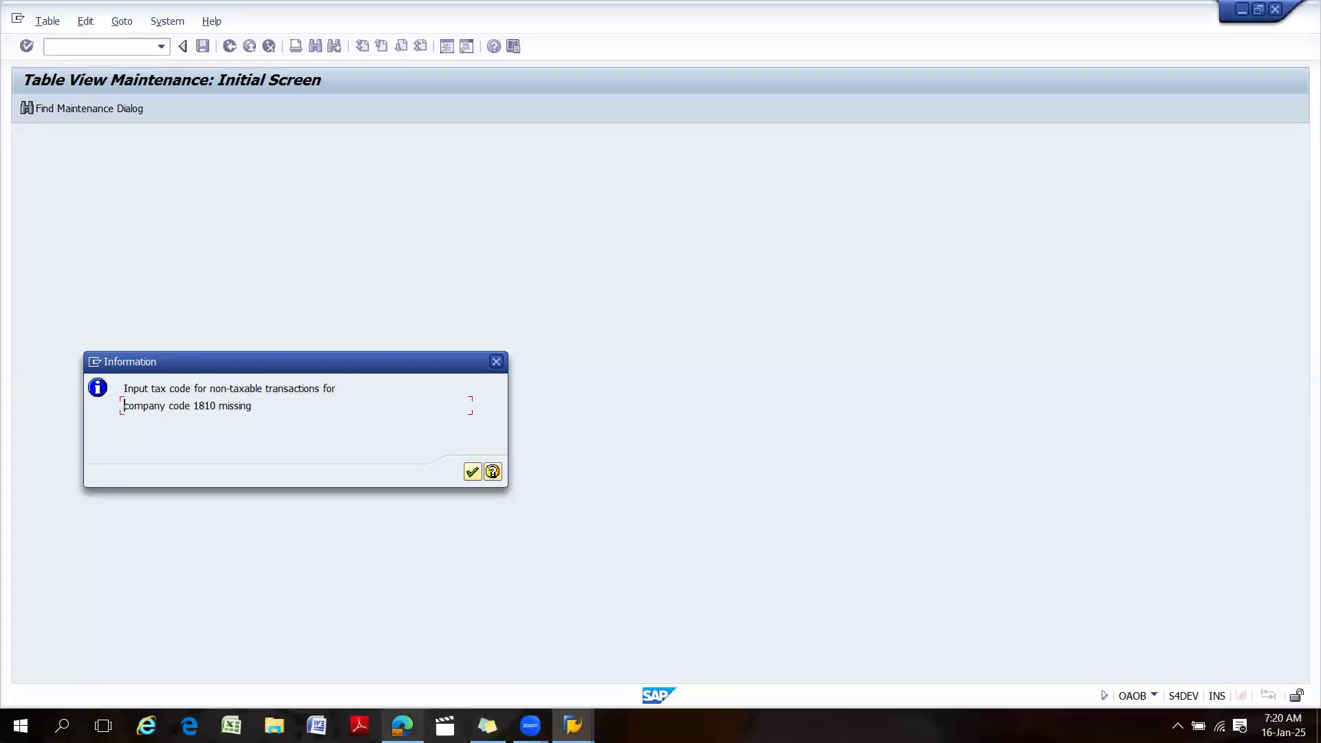
left_click(402, 725)
scroll(514, 463, "down", 5)
scroll(520, 472, "down", 9)
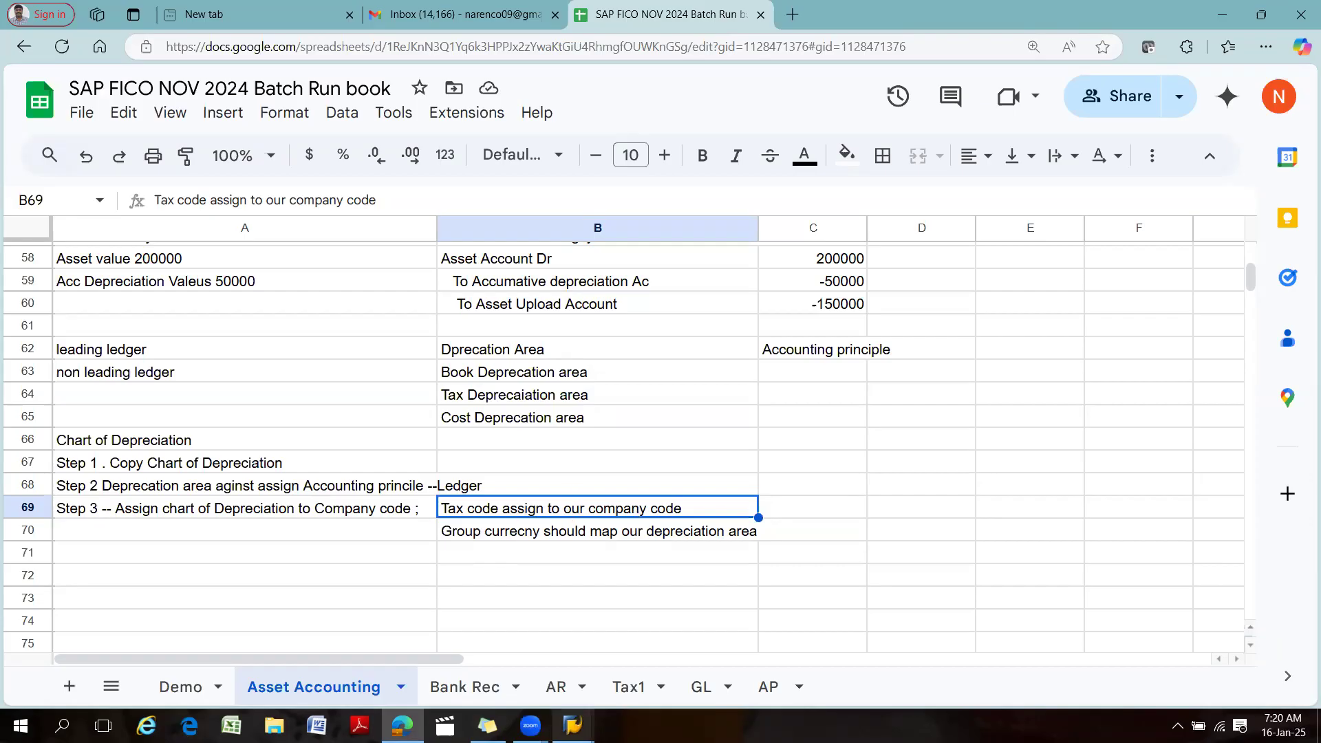
left_click(573, 725)
left_click(508, 672)
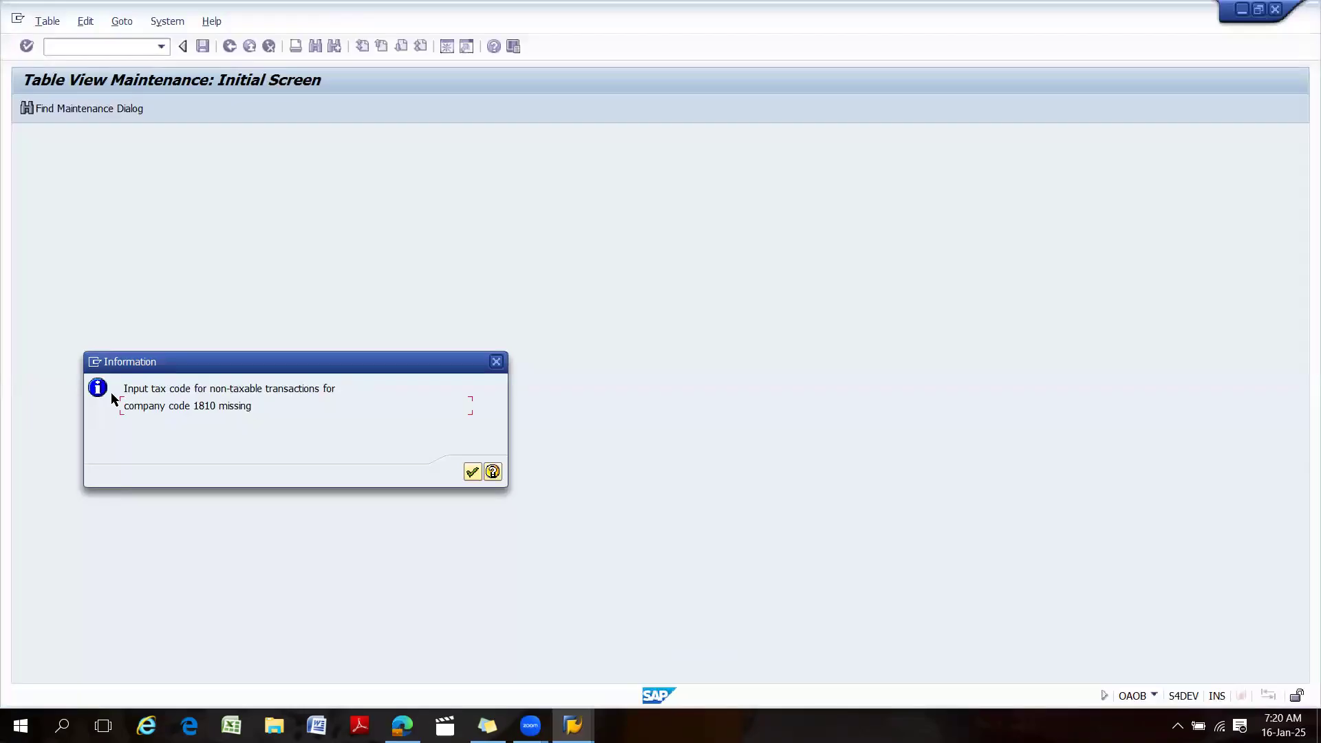
left_click_drag(123, 388, 302, 418)
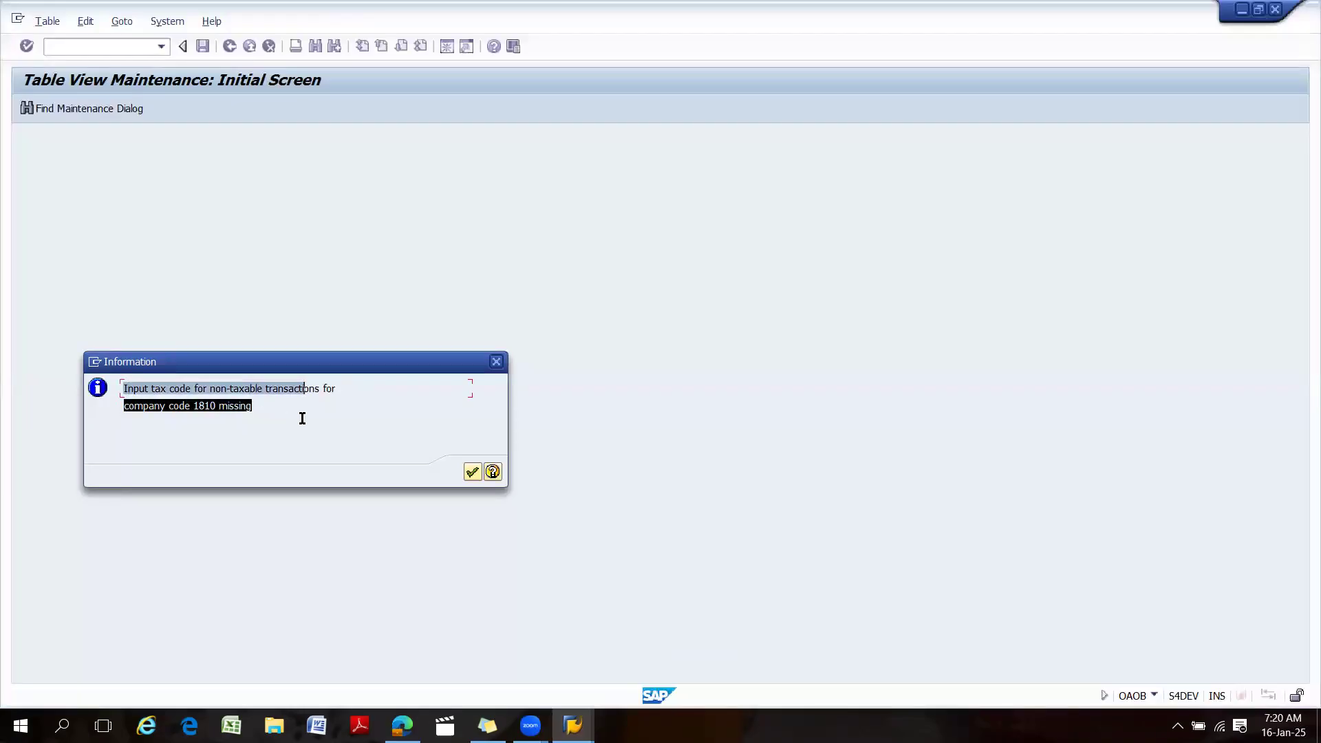
left_click(303, 418)
left_click_drag(123, 388, 365, 395)
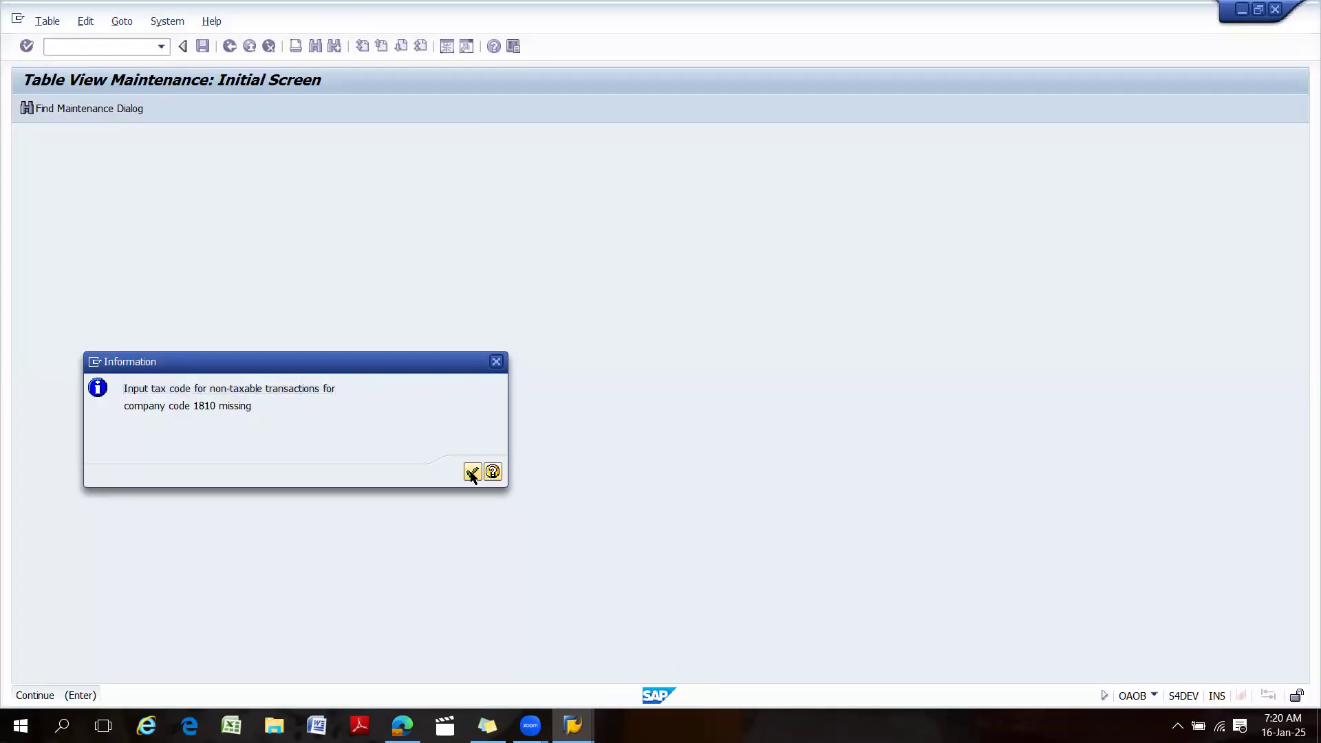
Close the information message and leave the company code assignment without saving the changes.
left_click(472, 472)
left_click(229, 47)
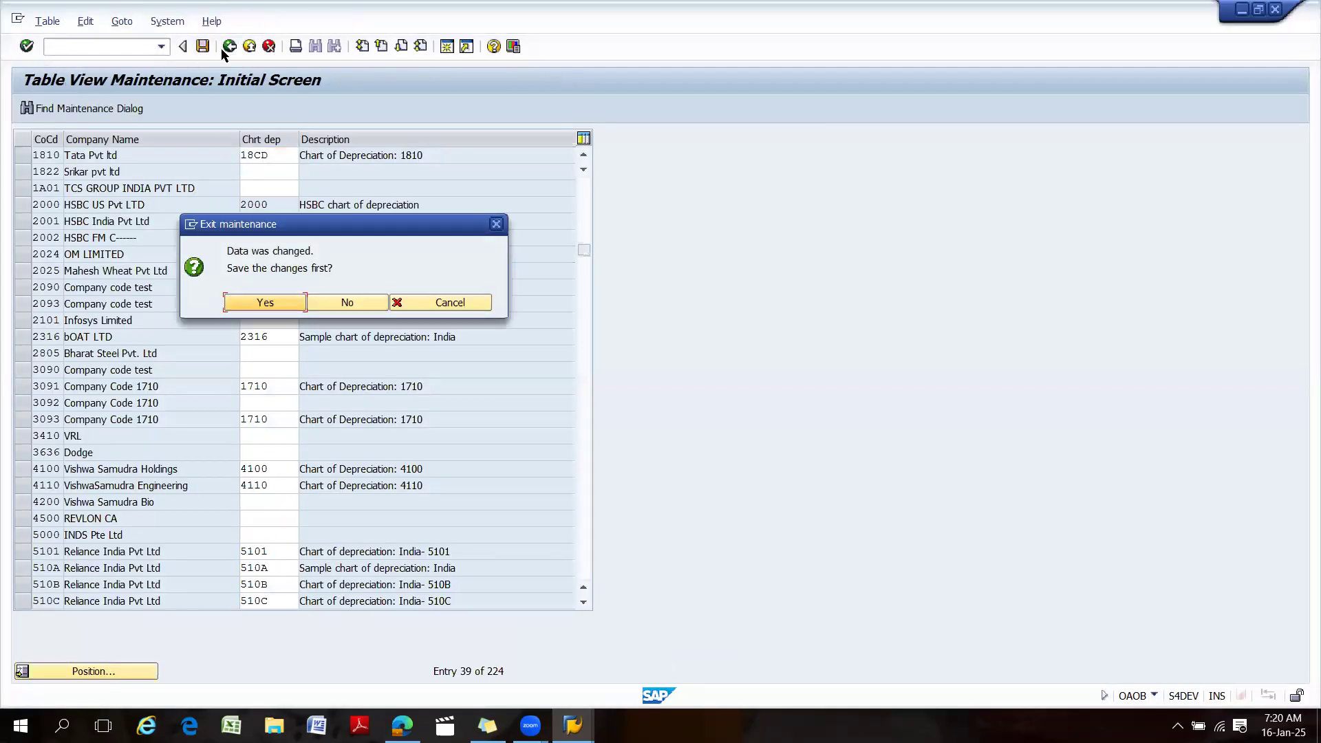
left_click(337, 303)
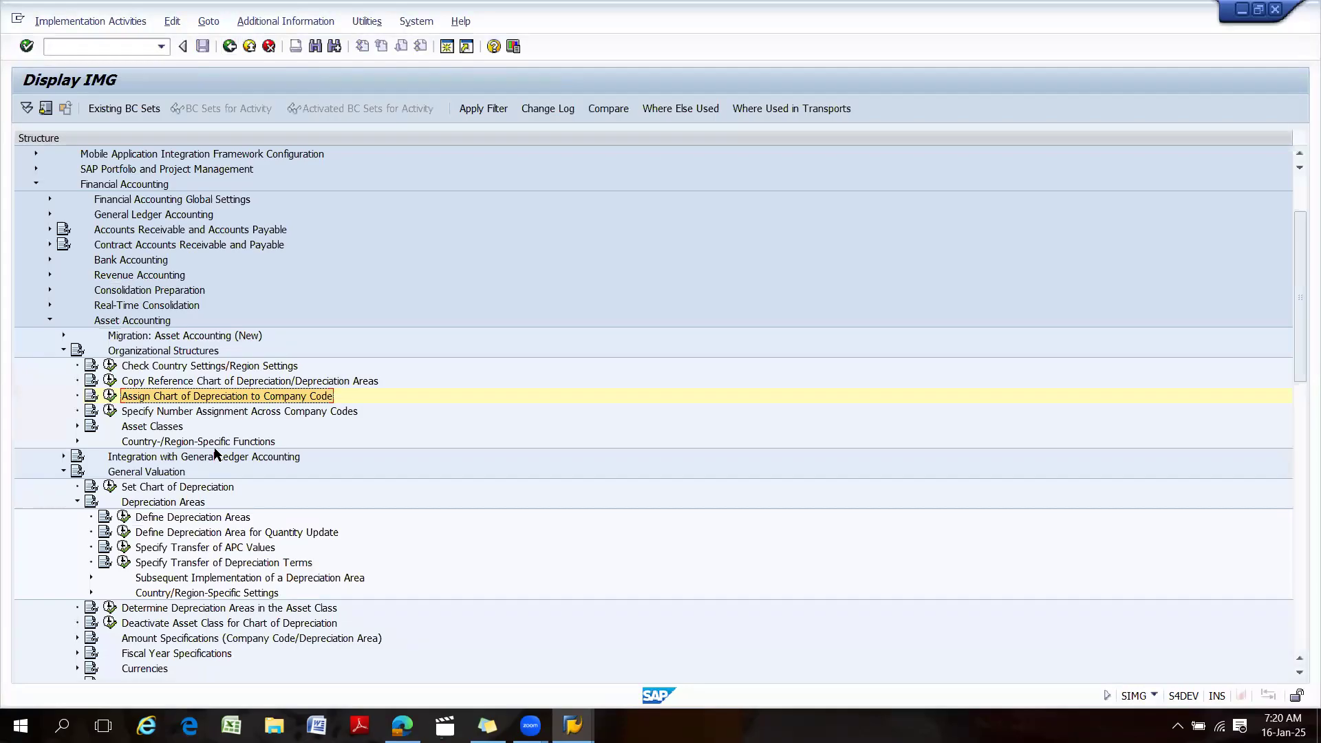
Show the activities under Integration with General Ledger Accounting and select Assign Input Tax Indicator for Non-Taxable Acquisitions, collapsing Organizational Structures.
left_click(63, 456)
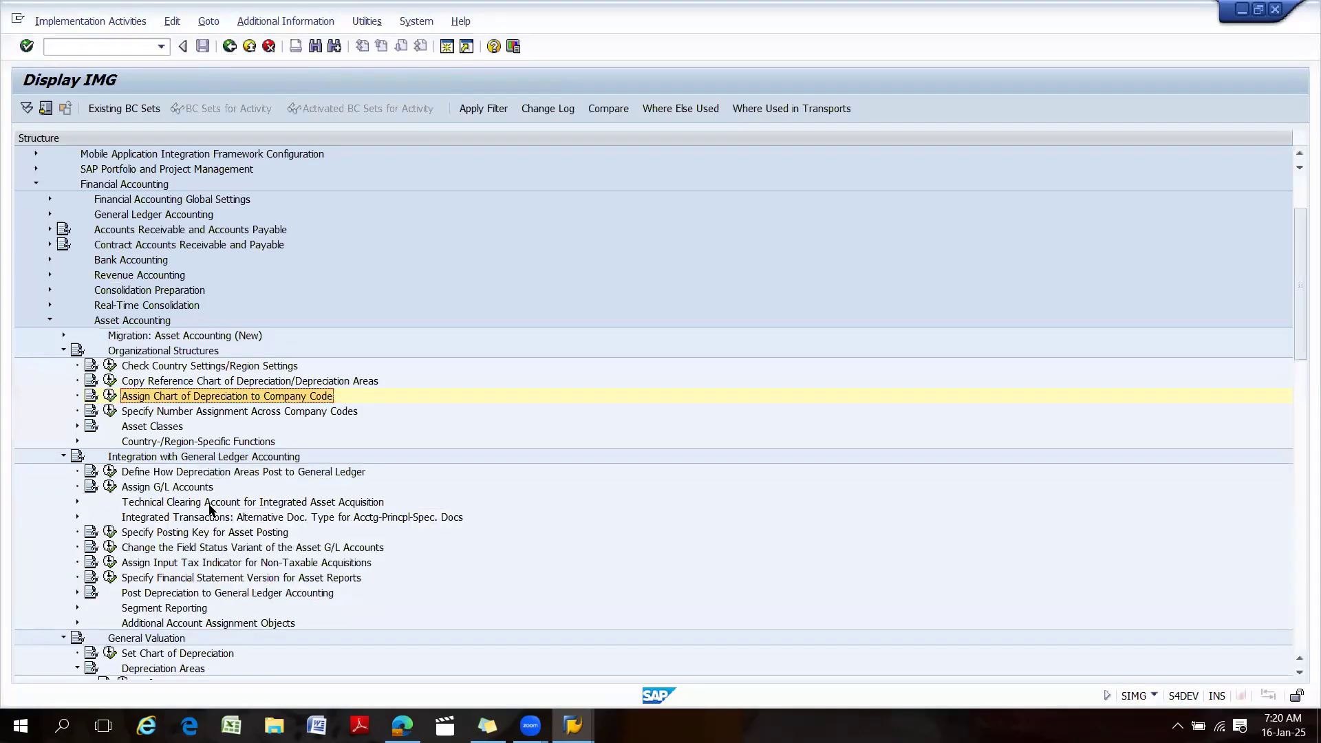
scroll(210, 510, "down", 1)
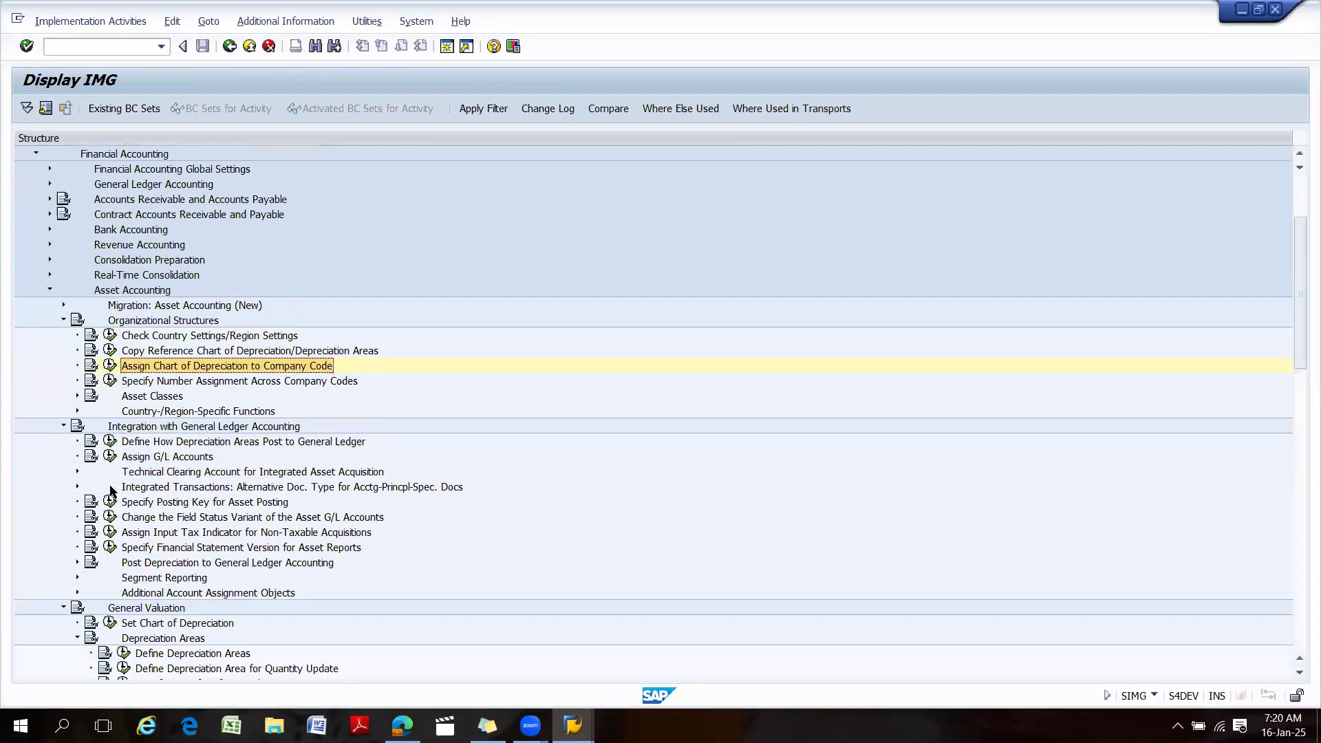
left_click(152, 533)
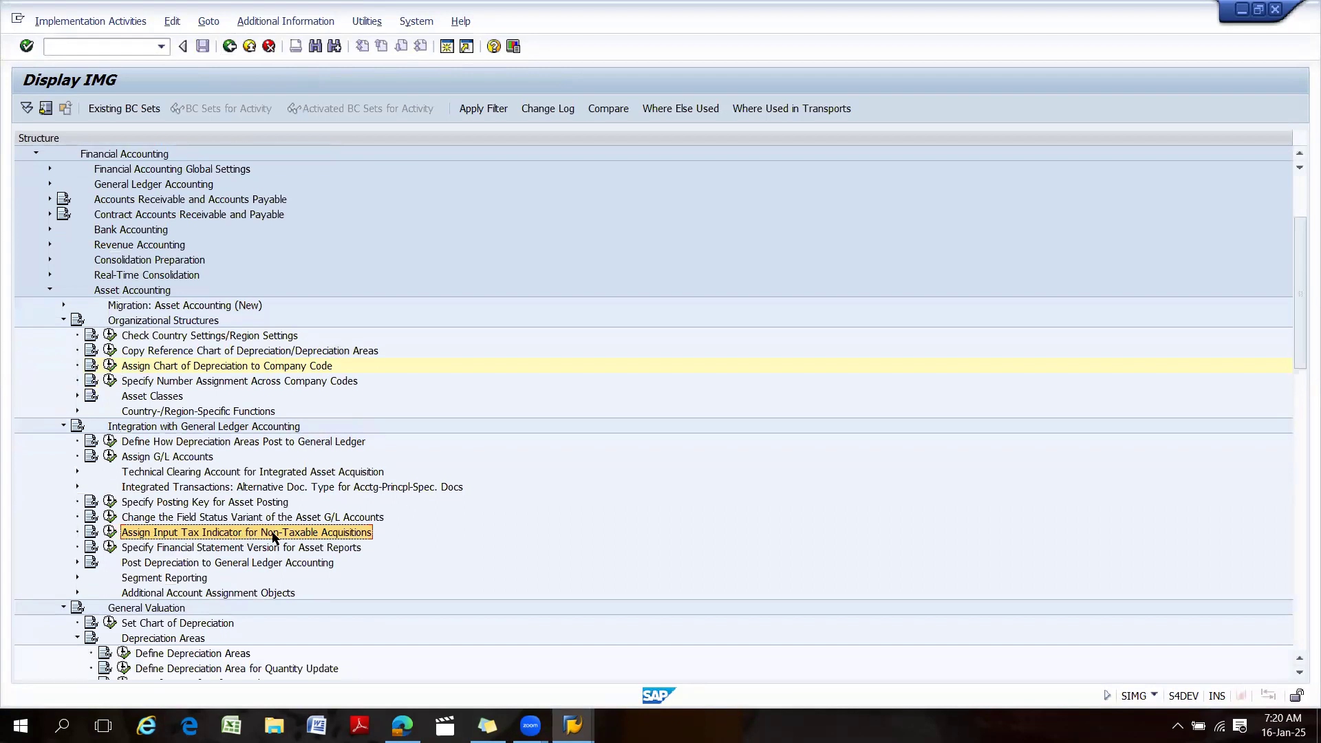
left_click(63, 320)
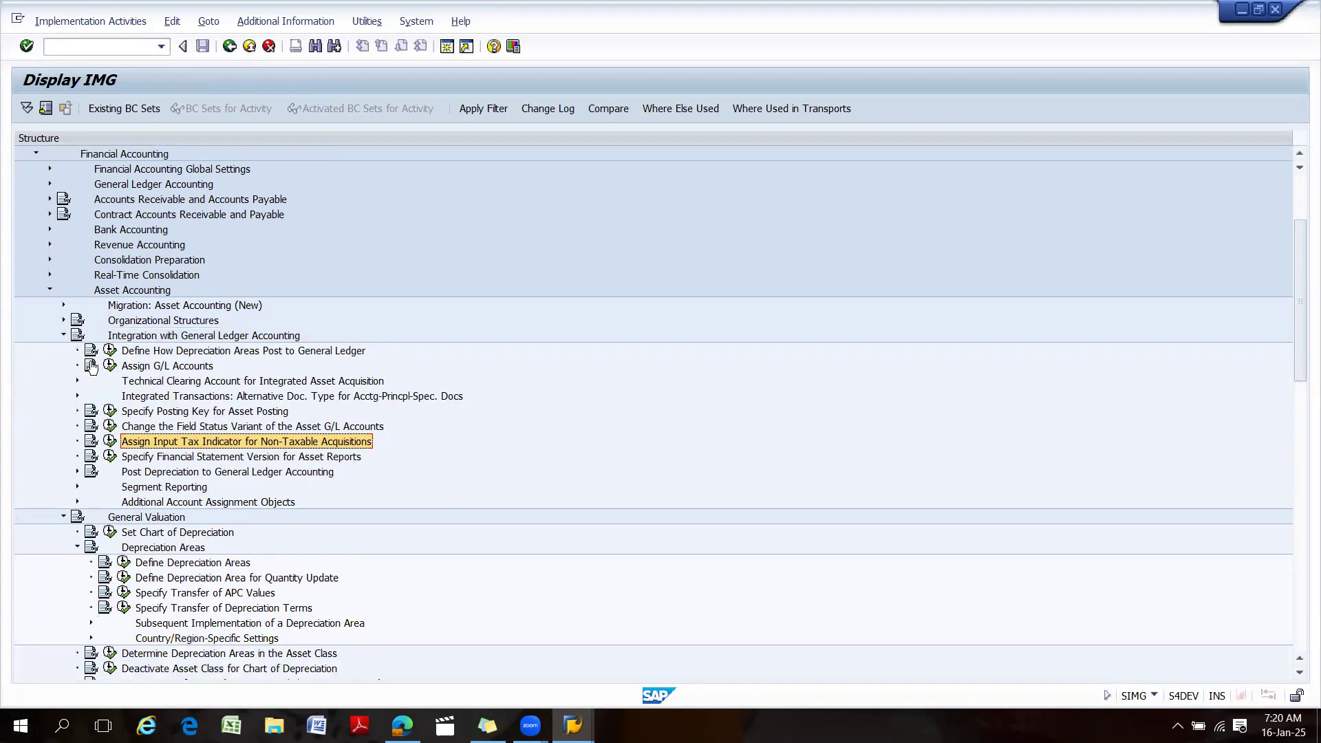
left_click(102, 292)
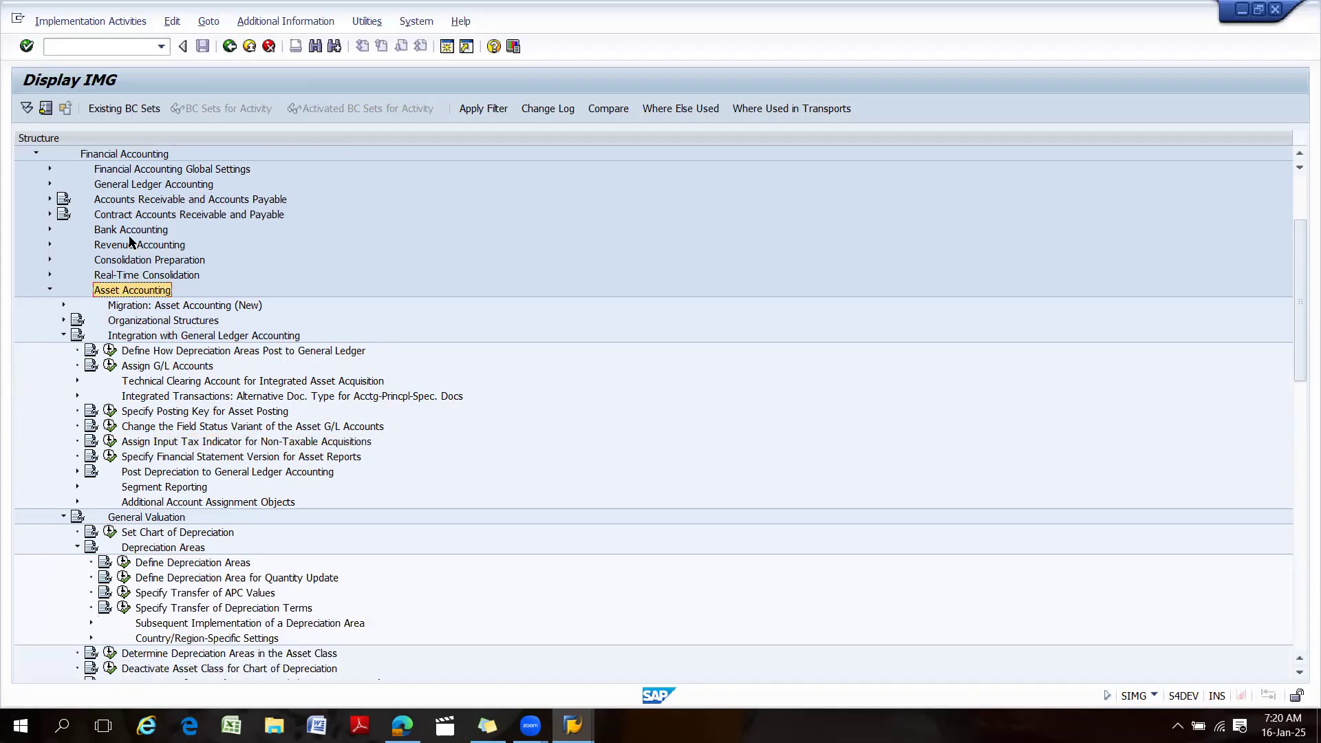
left_click(110, 154)
left_click(124, 291)
left_click(171, 337)
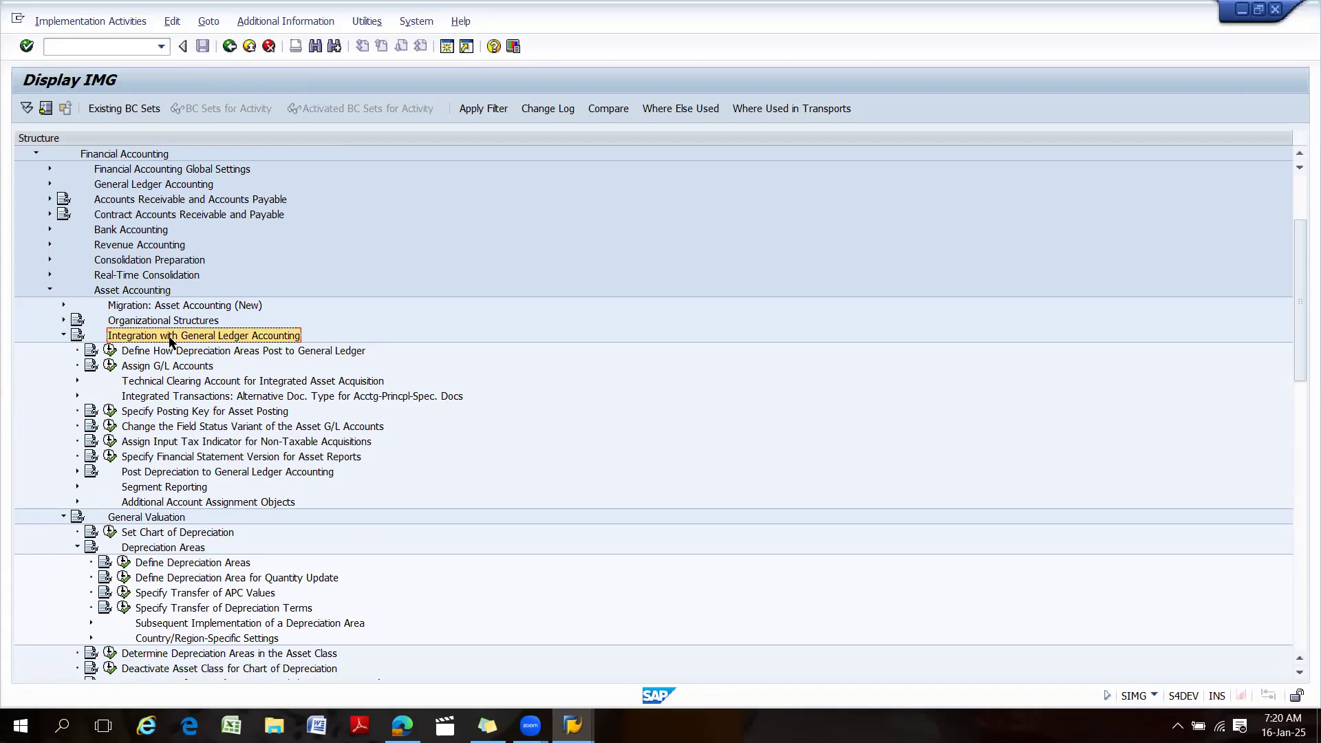
left_click(183, 442)
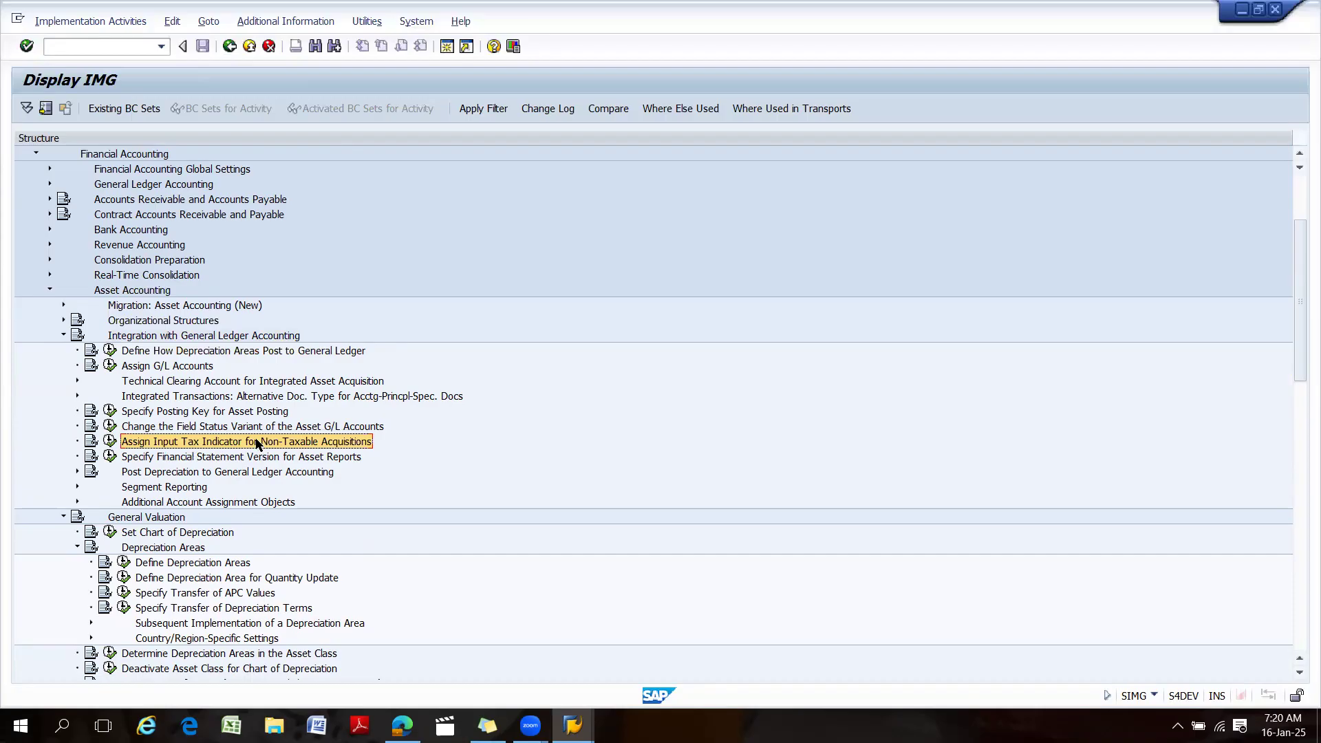
Open Assign Input Tax Indicator for Non-Taxable Acquisitions and position the list at company code 1810.
left_click(109, 442)
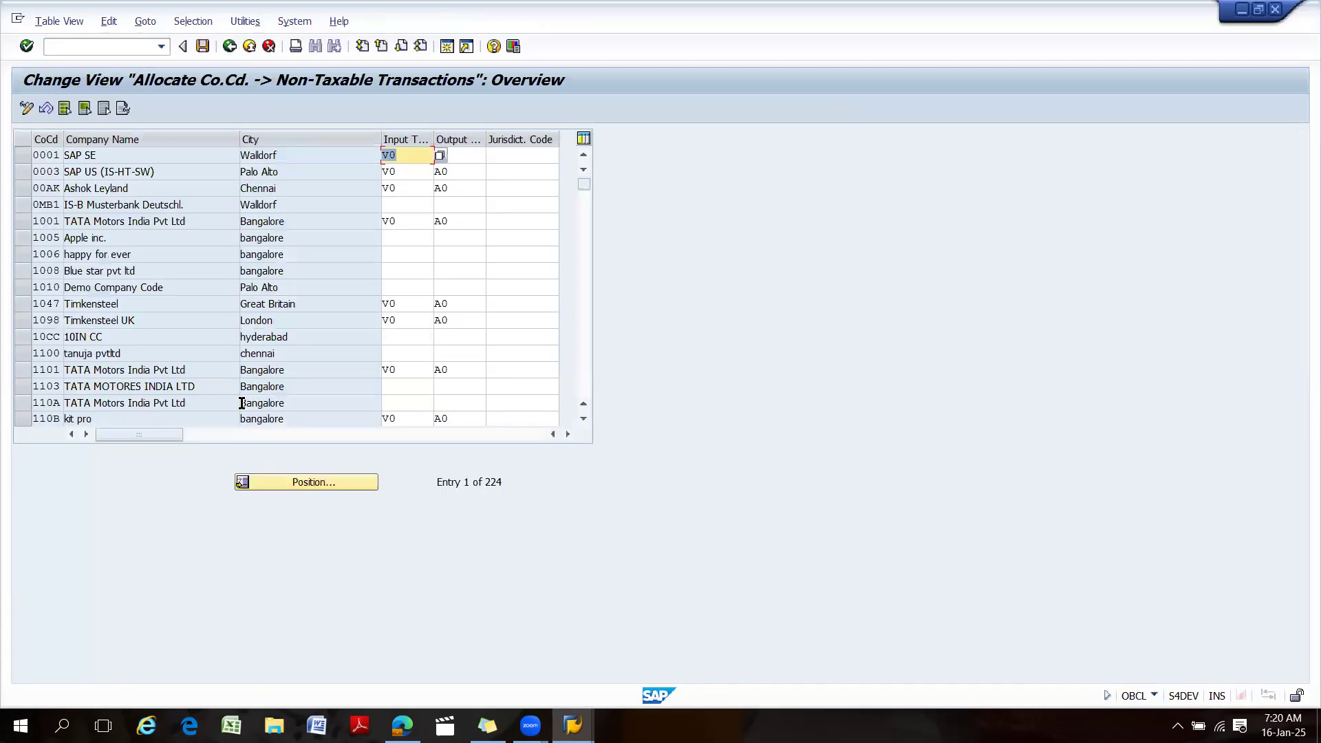
left_click(278, 482)
type("1810")
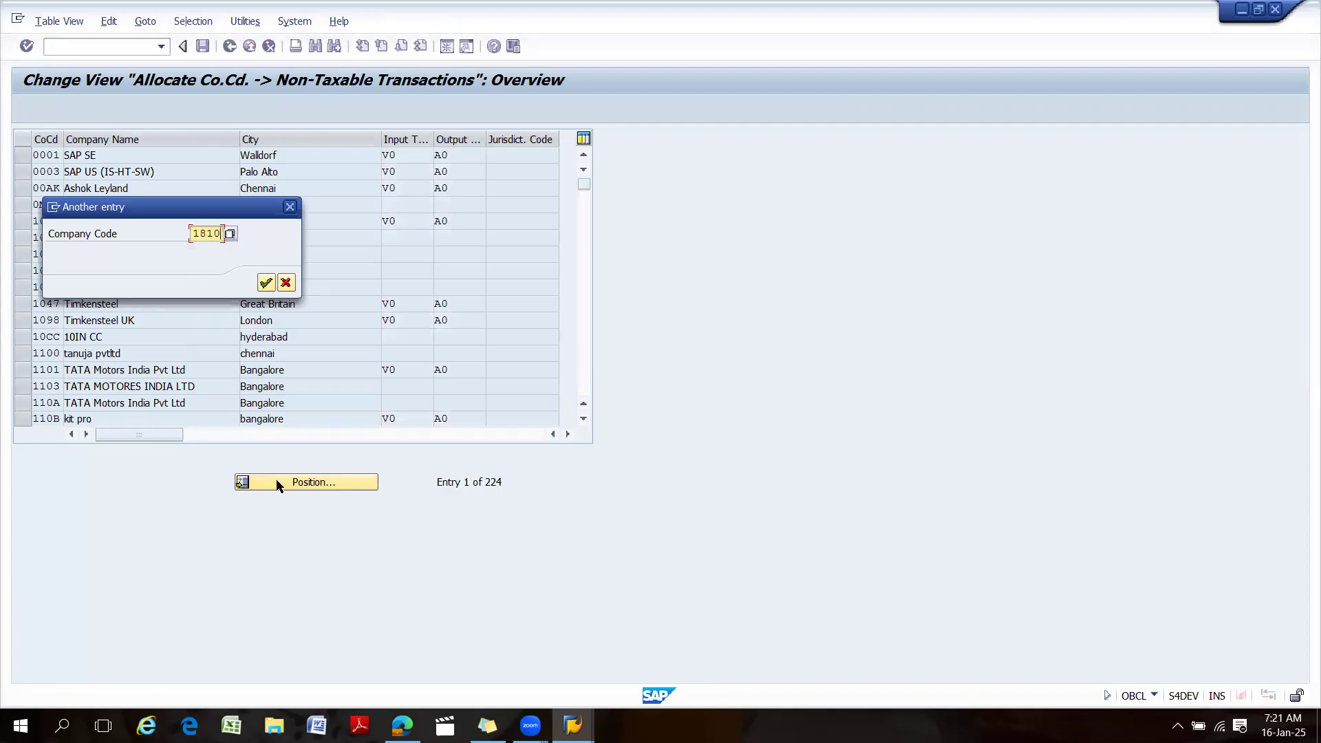
key("Return")
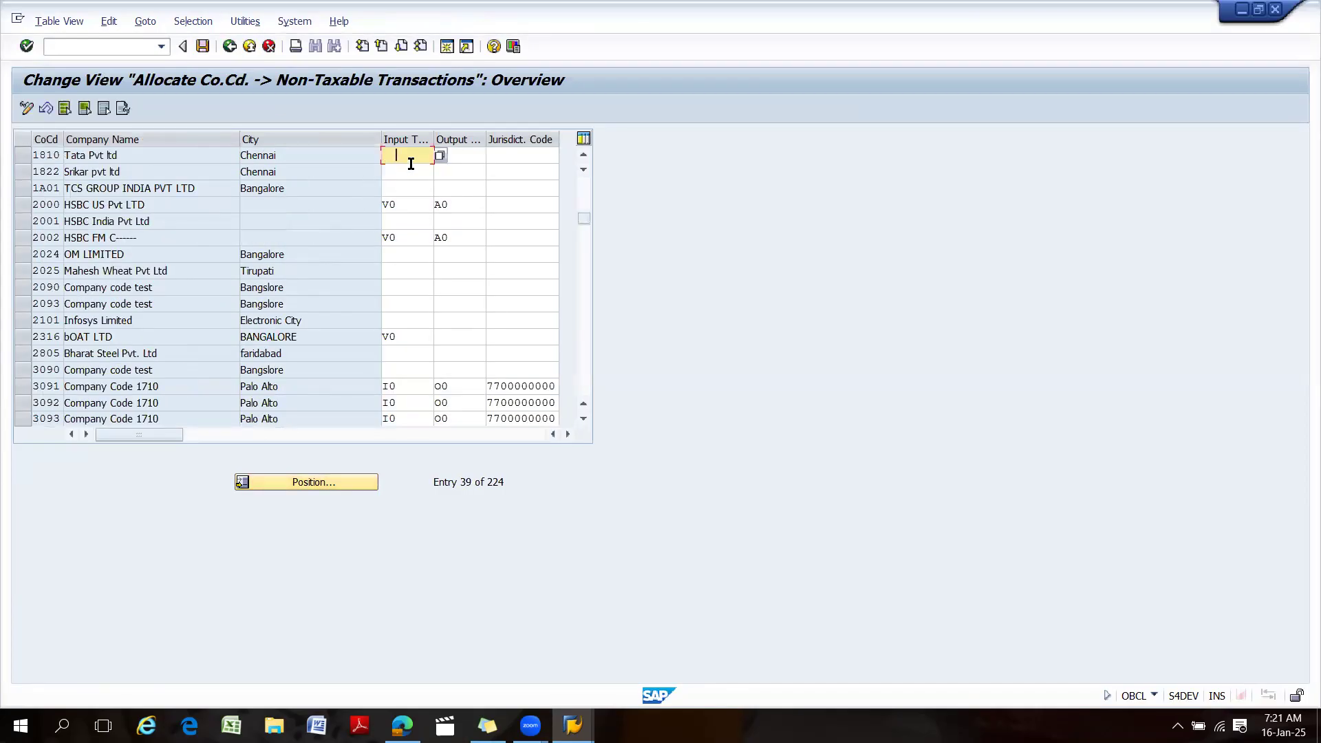
Set input tax code V0 and output tax code A0 for company code 1810, leaving the jurisdiction code empty.
type("V")
key("Tab")
type("a")
key("Return")
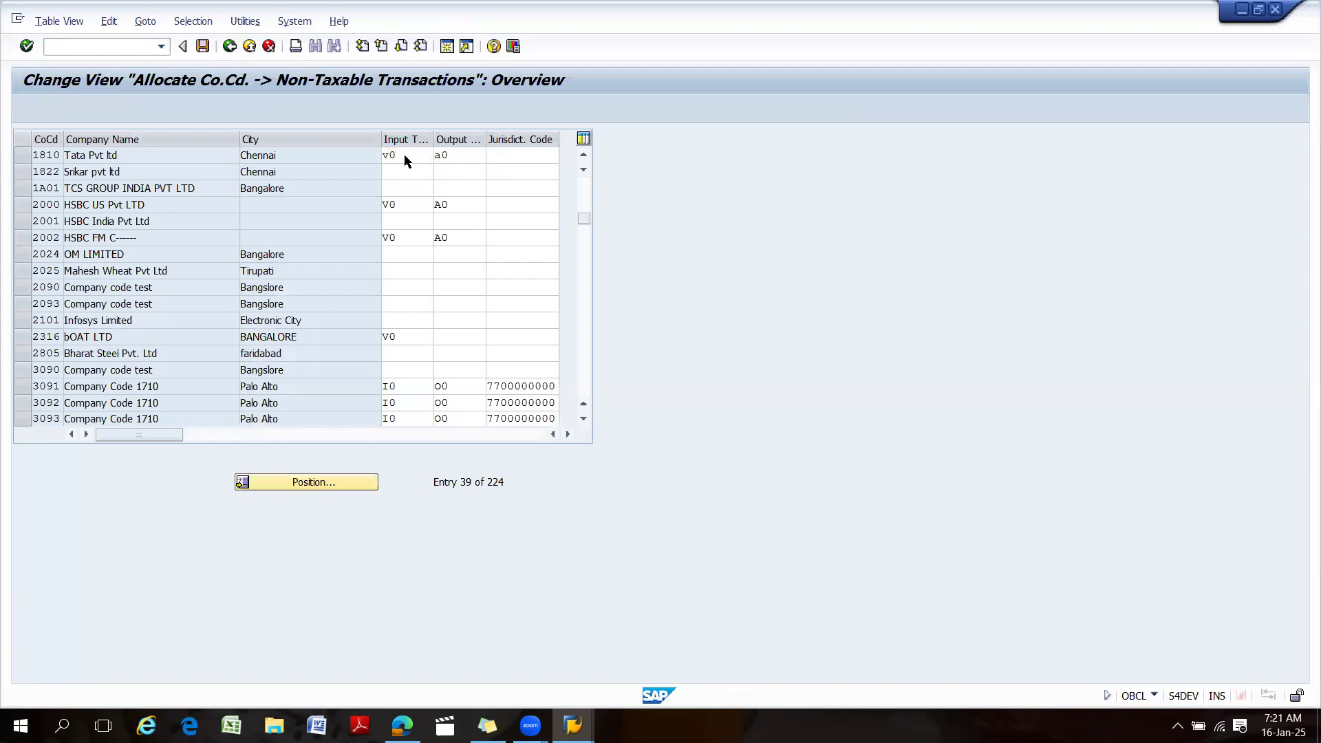
key("Return")
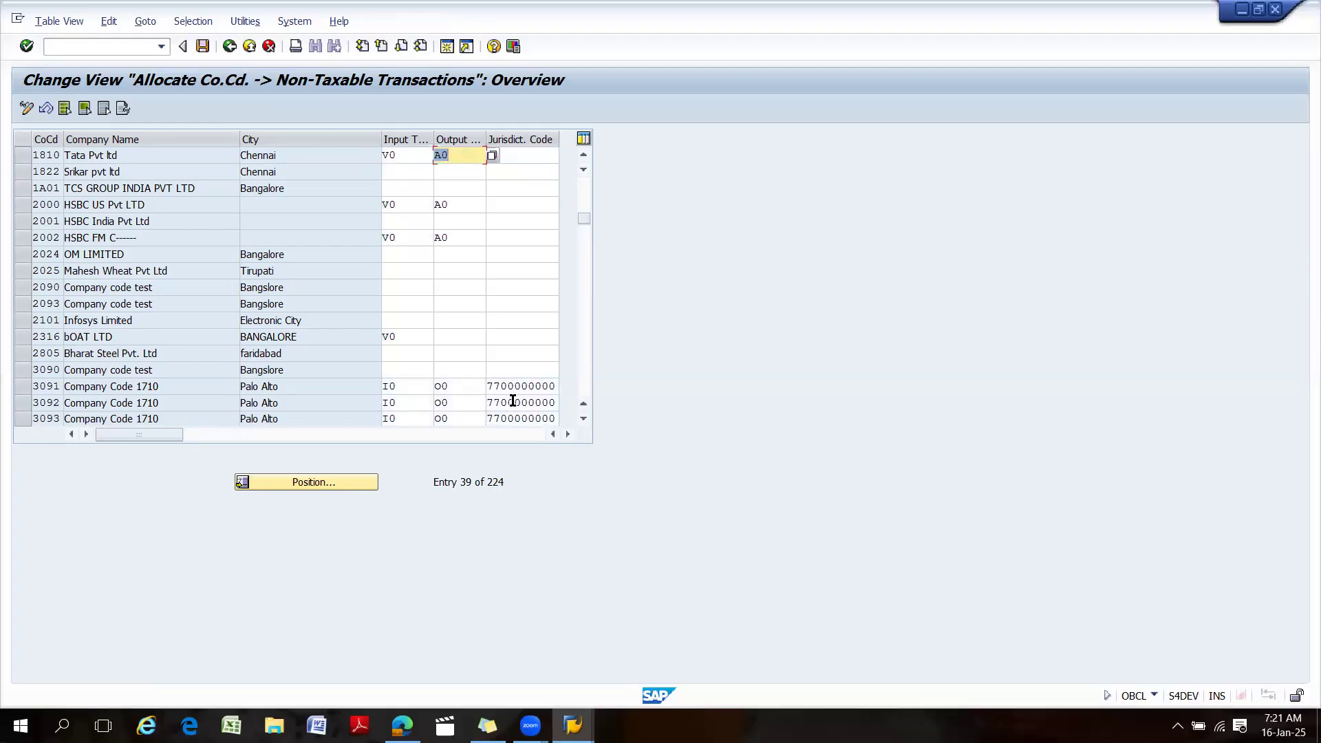
left_click(518, 159)
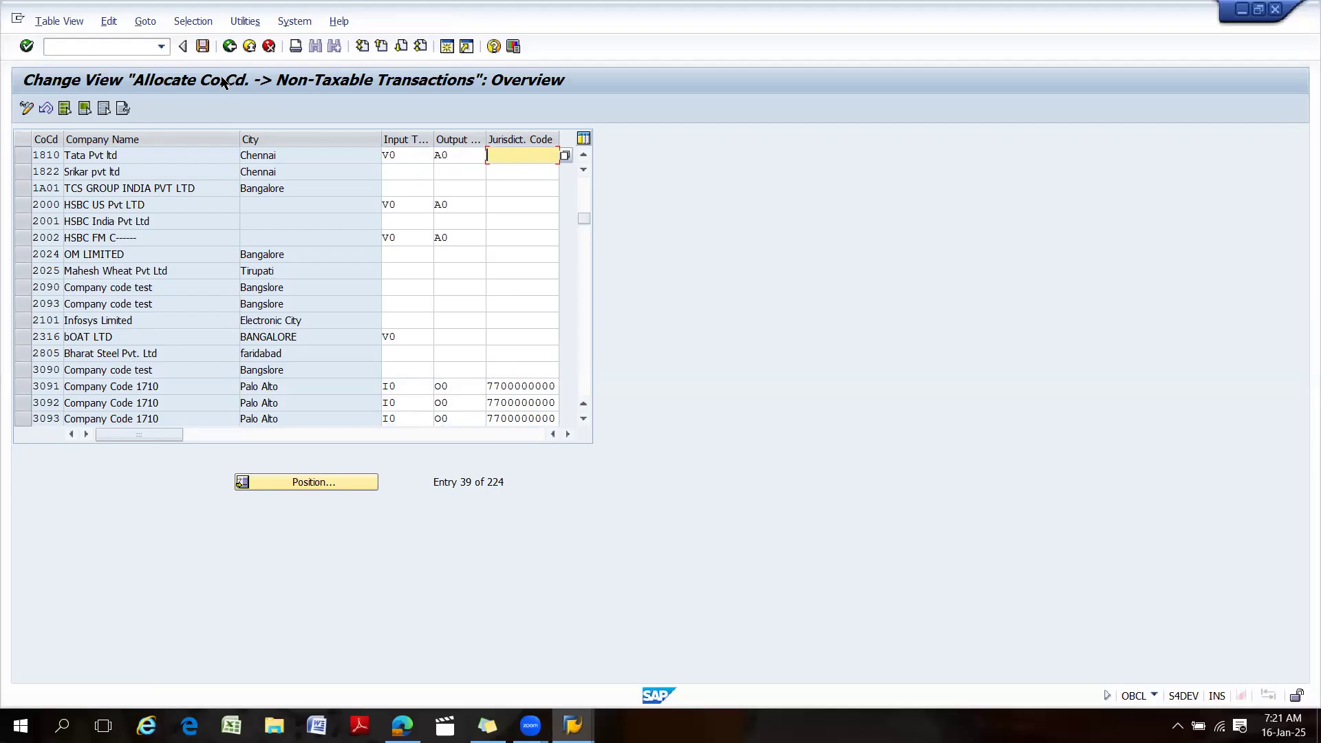
Save the non-taxable tax codes in the company-code-level FI customizing request and return to the IMG.
left_click(202, 47)
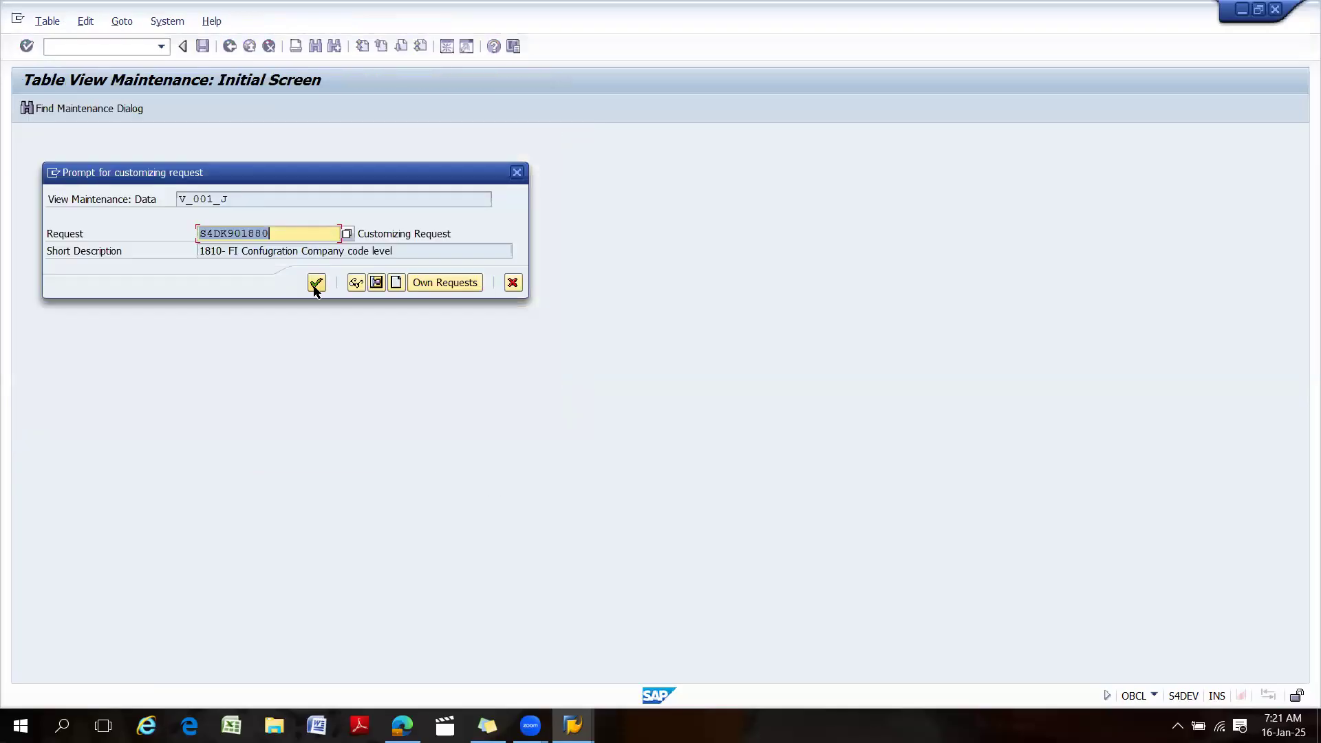
left_click(316, 283)
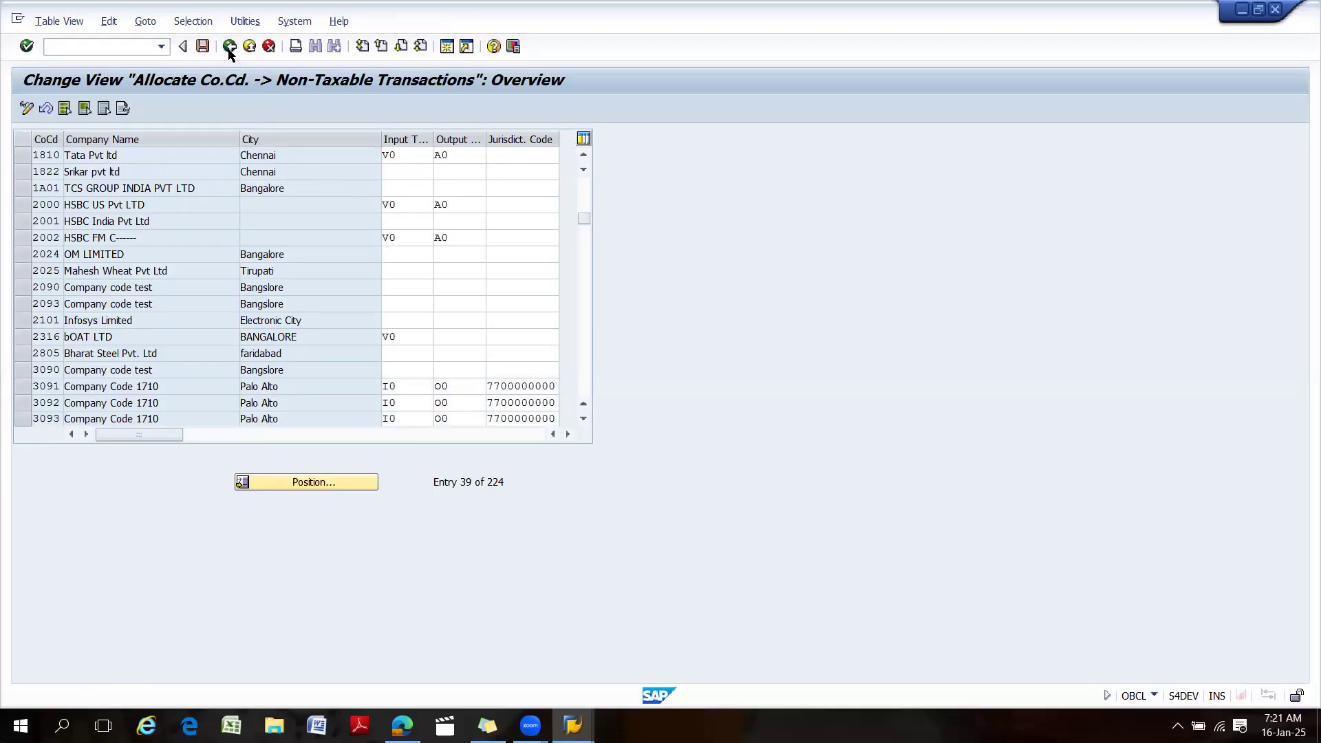
left_click(229, 46)
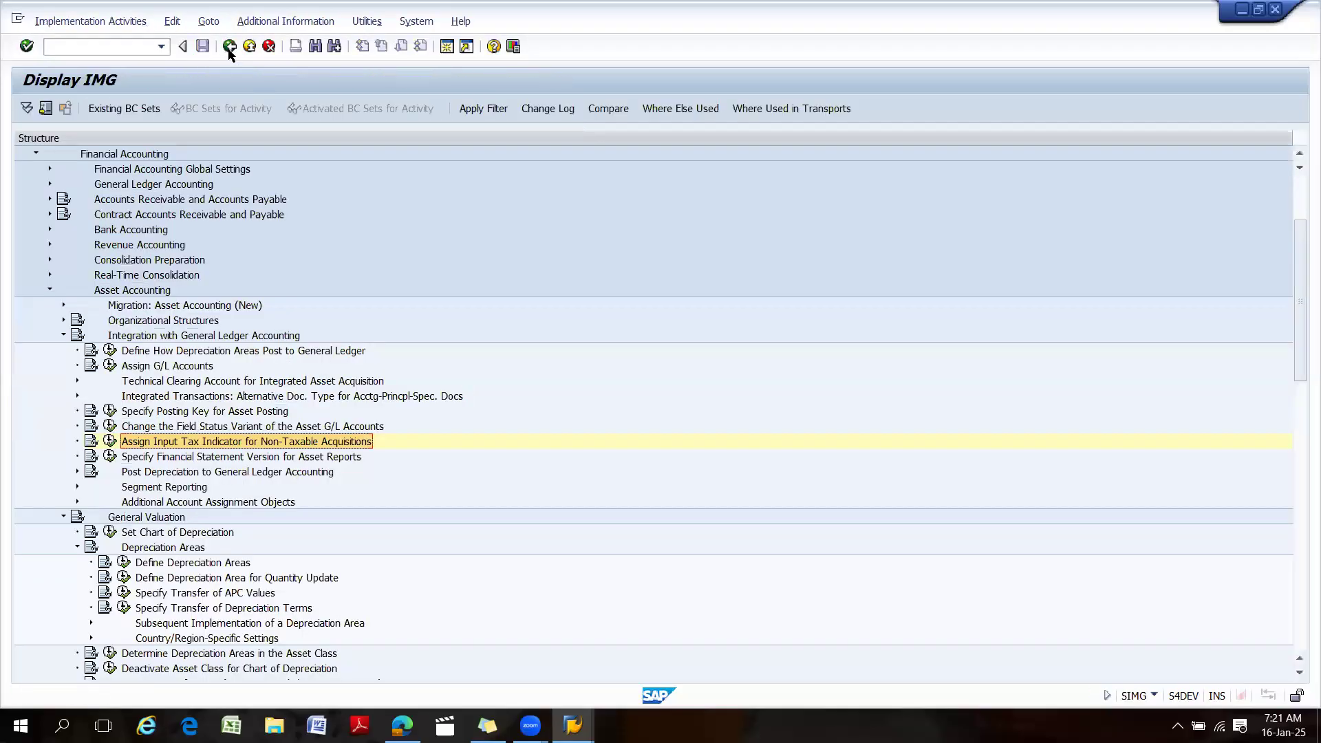
Expand Currencies under General Valuation, select Specify the Use of Parallel Currencies, and collapse the general ledger integration and Depreciation Areas nodes.
left_click(63, 336)
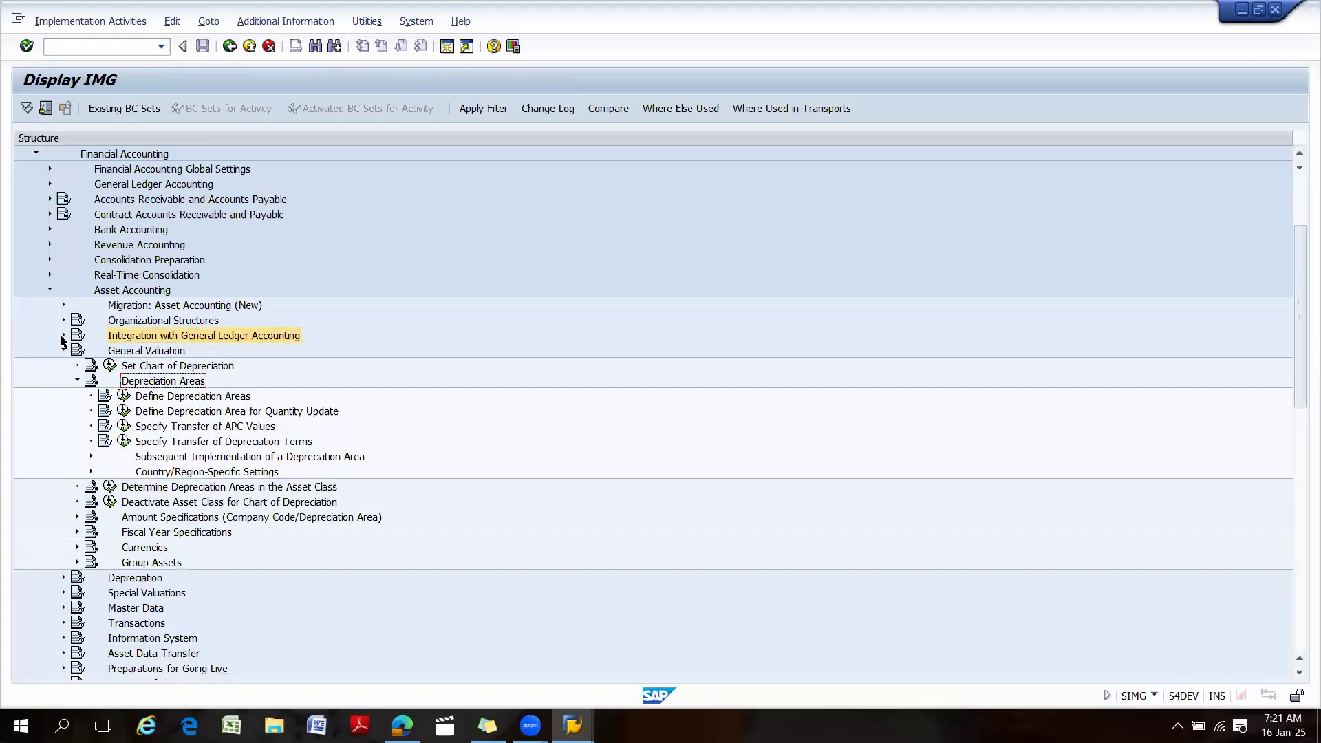
left_click(76, 547)
scroll(182, 528, "down", 2)
left_click(218, 518)
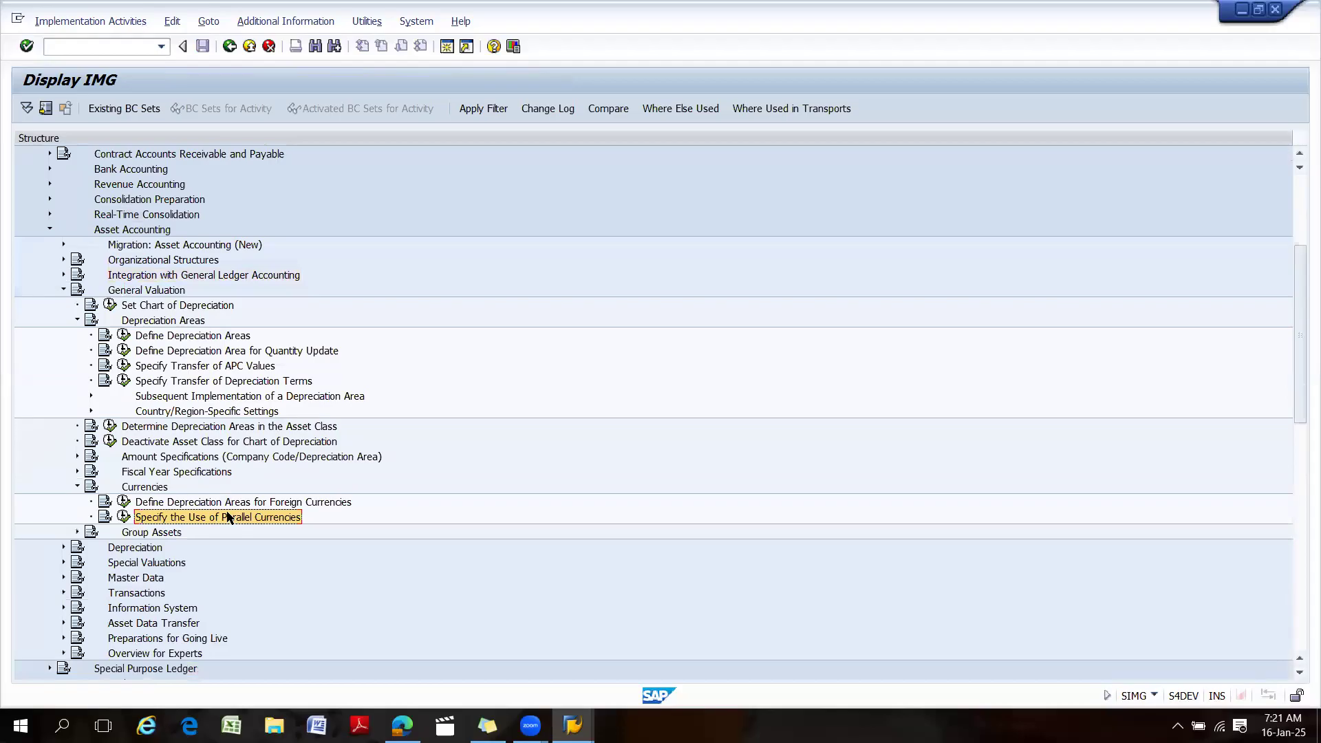
left_click(73, 323)
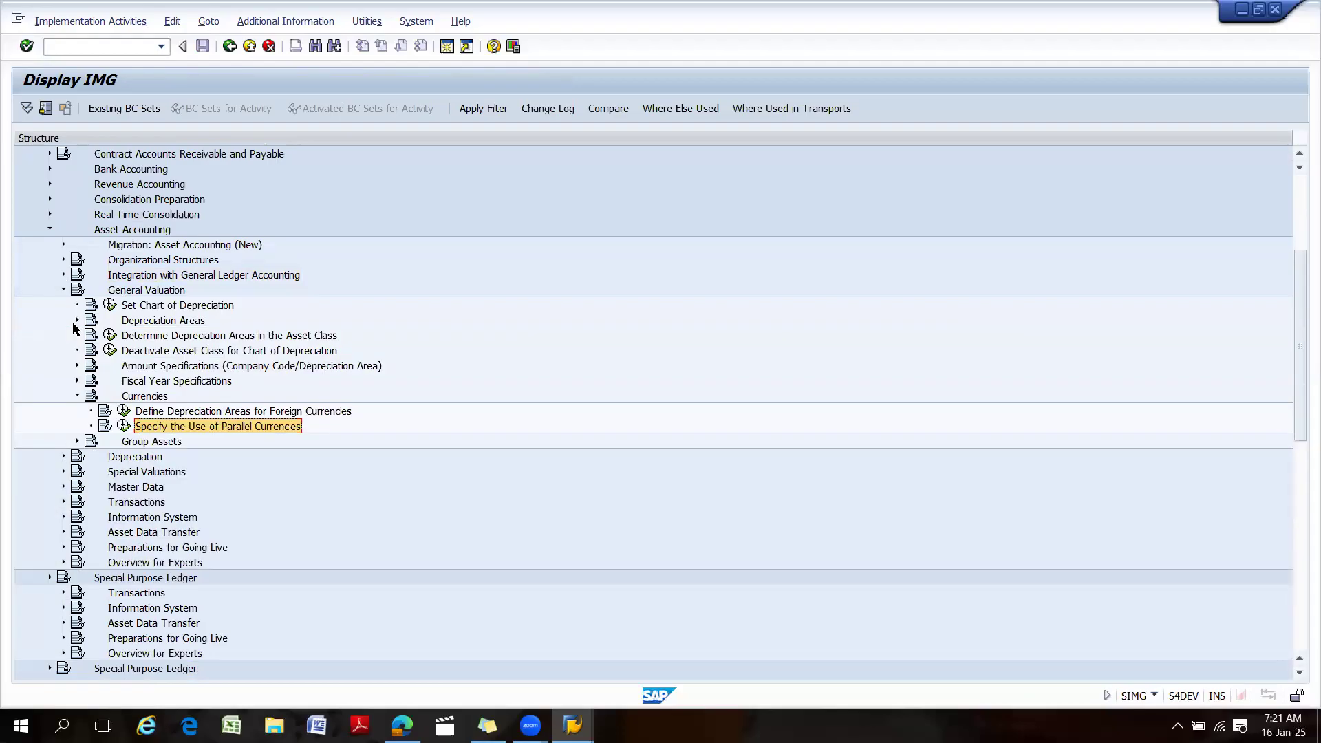
Open Define Depreciation Areas for Foreign Currencies under General Valuation to view the company code selection, and return to the IMG.
left_click(62, 290)
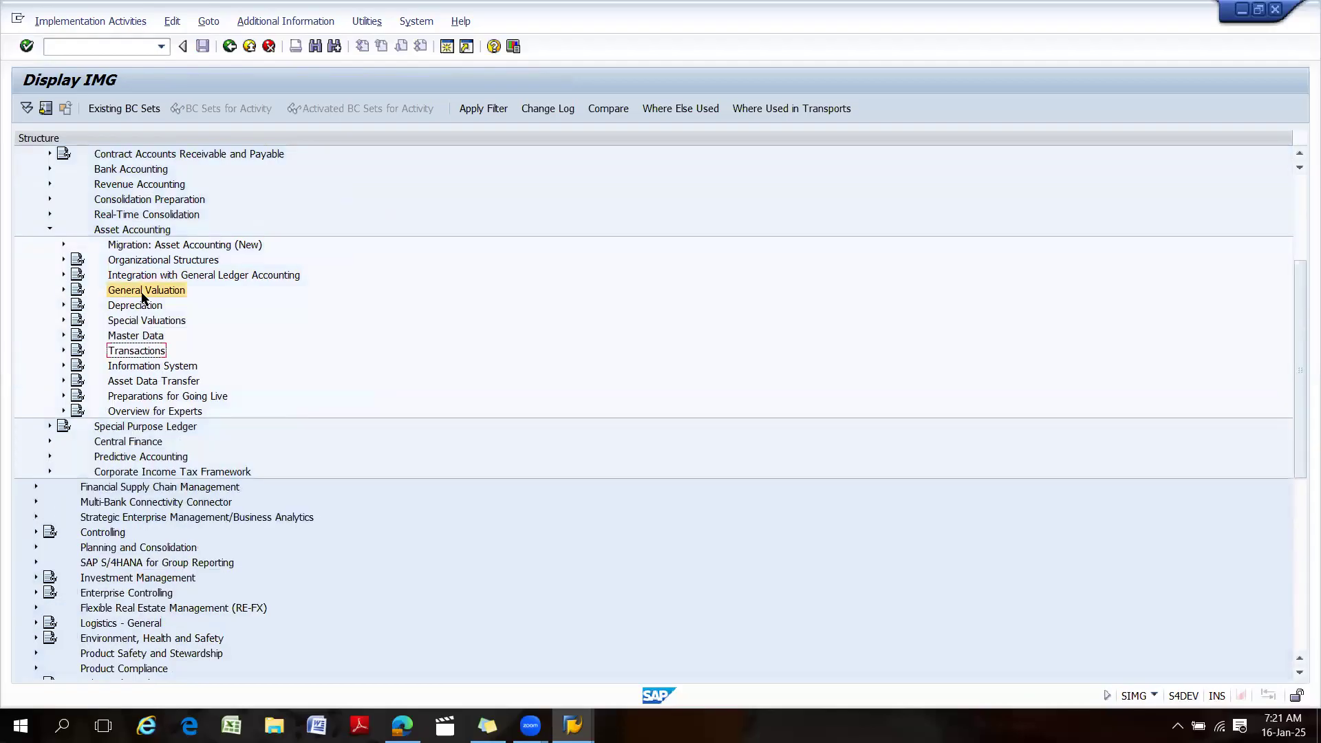
left_click(62, 291)
left_click(145, 398)
left_click(166, 428)
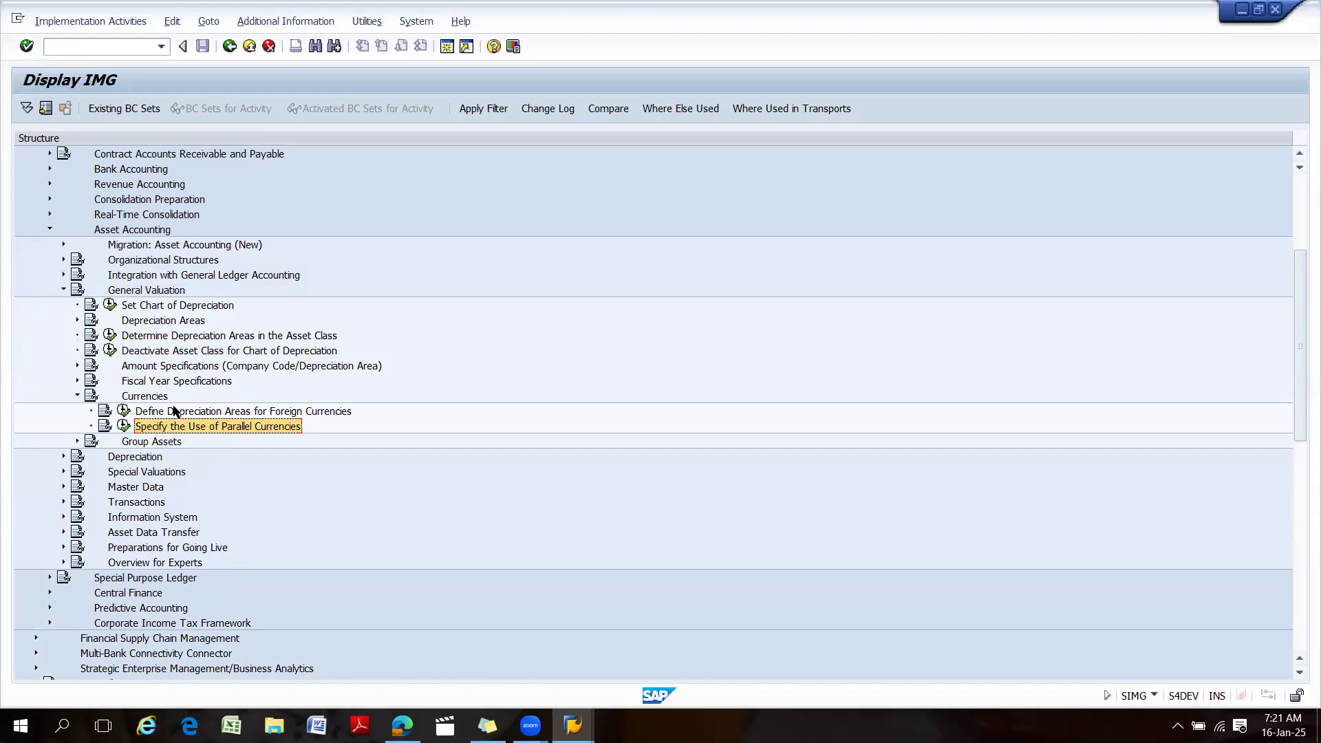
left_click(173, 411)
left_click(123, 411)
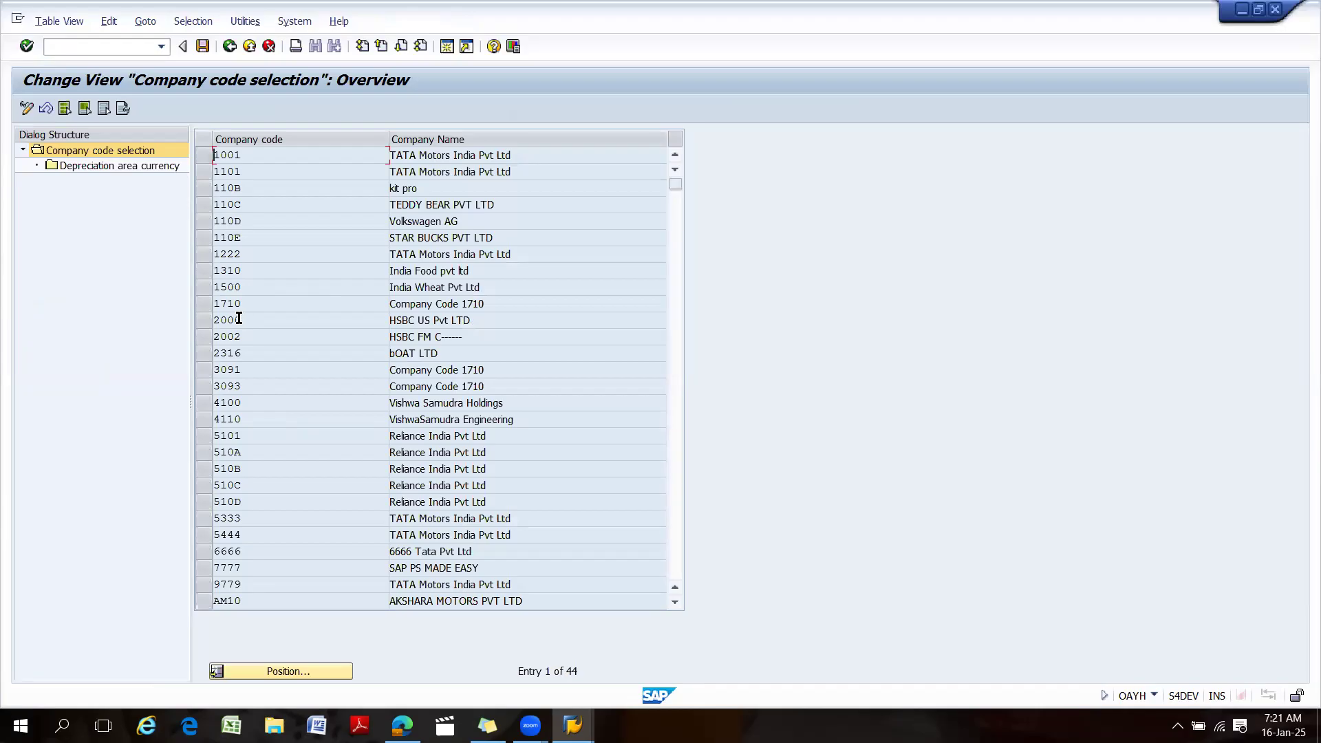
left_click(229, 46)
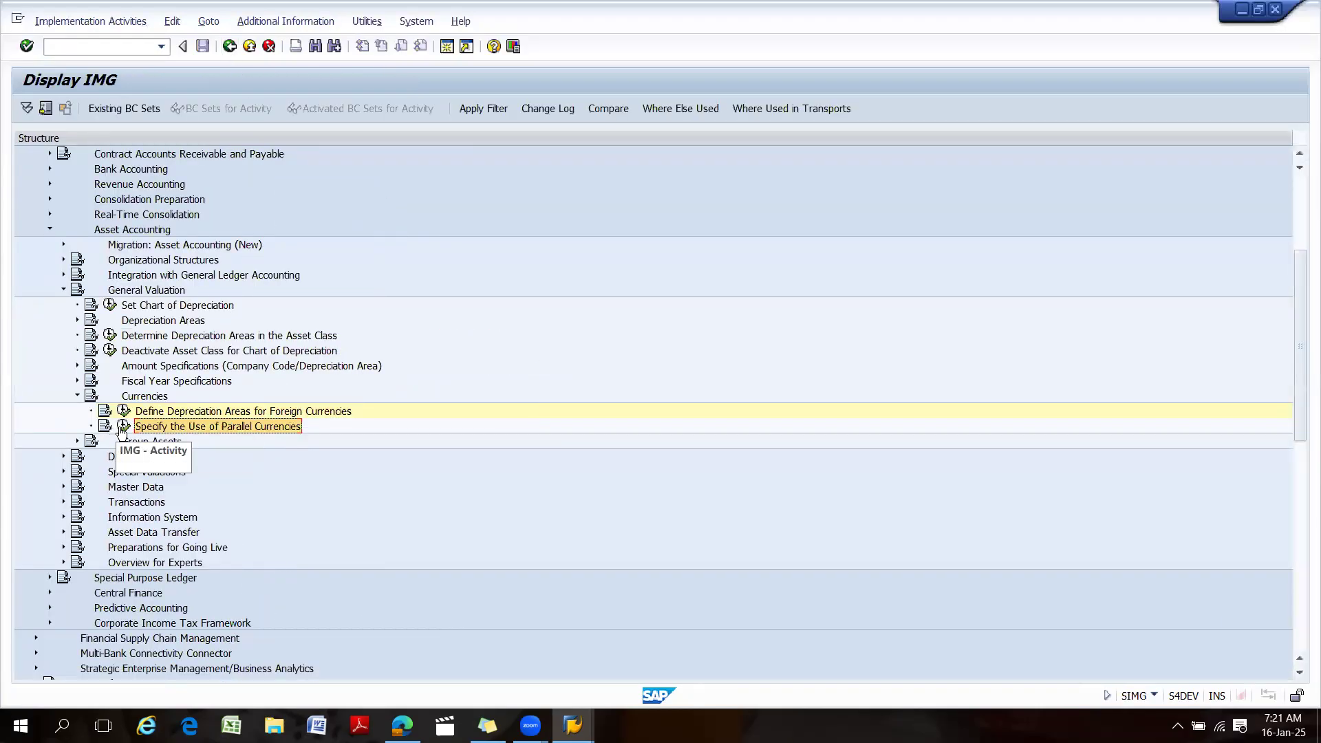
Try to save 20 Controlling Area Currency for depreciation areas 31 Group USD and 32 BkDep(g.cur) in the parallel currency settings of chart 1801.
double_click(159, 426)
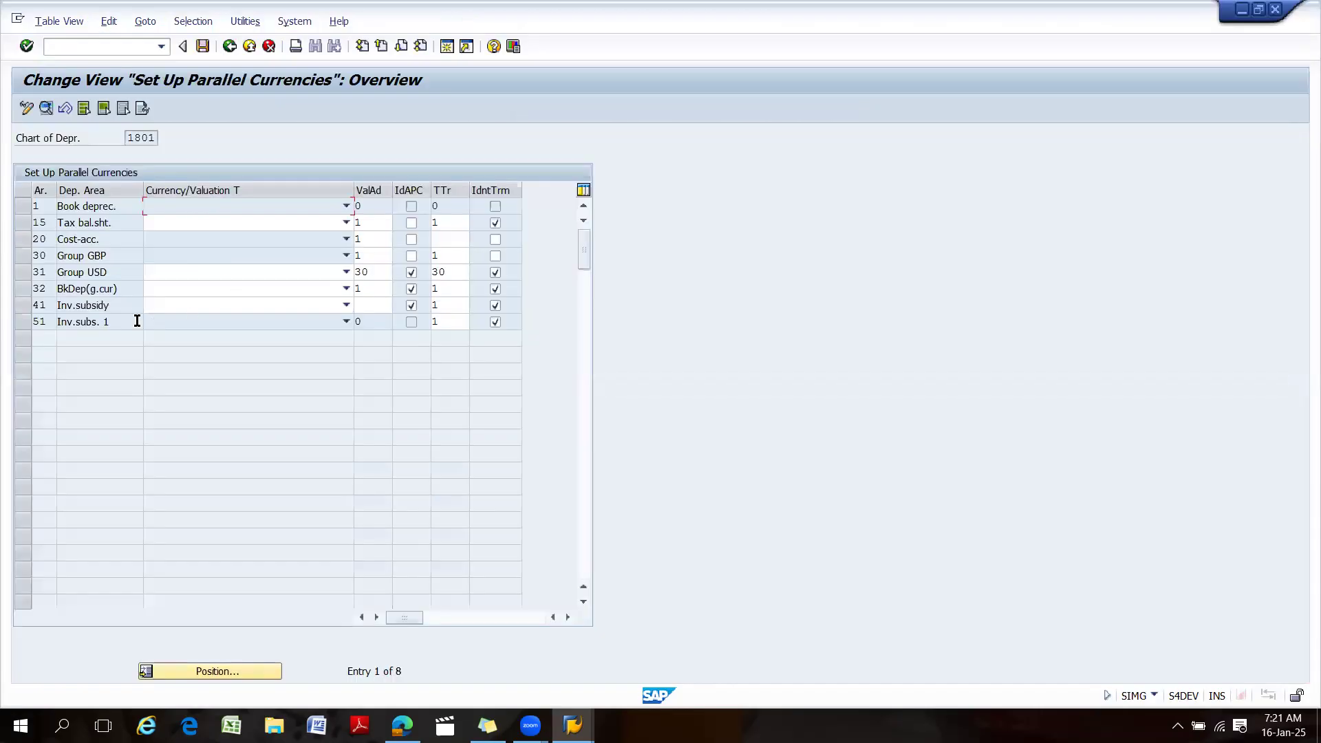
double_click(149, 136)
left_click(153, 131)
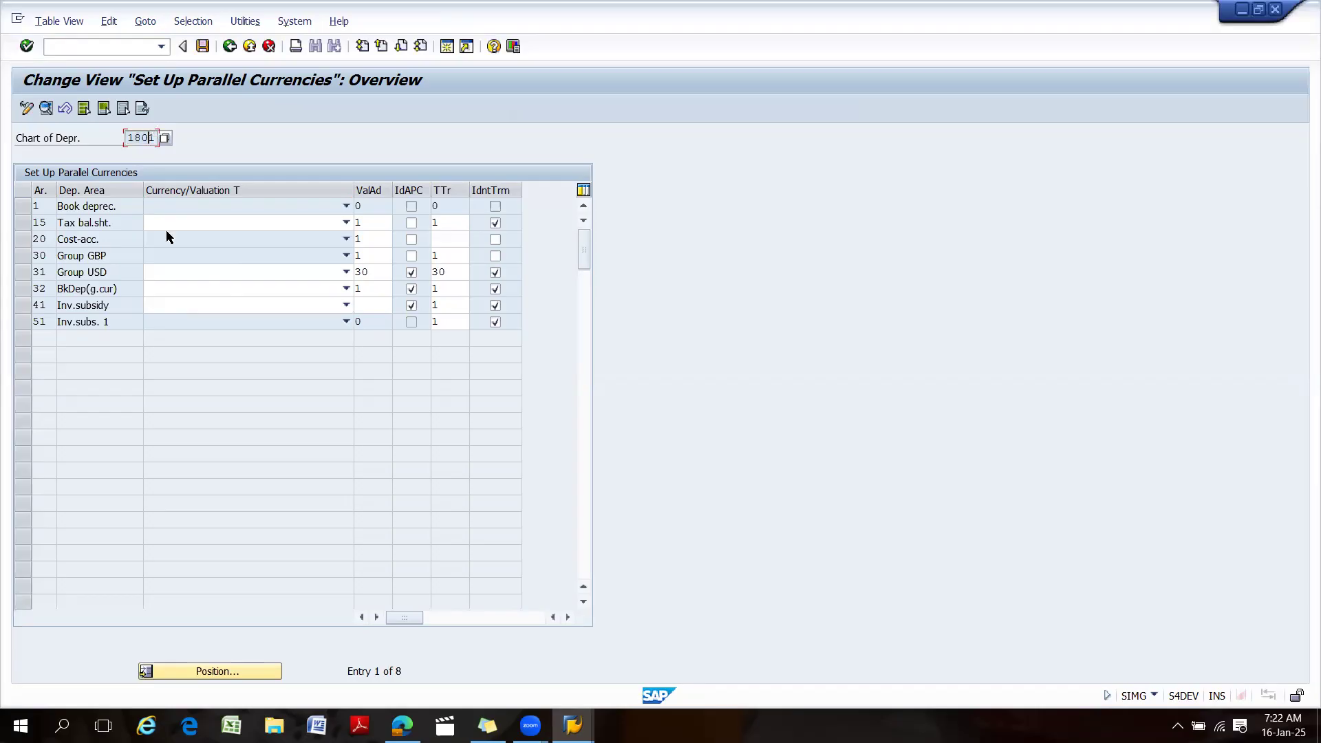
left_click(241, 274)
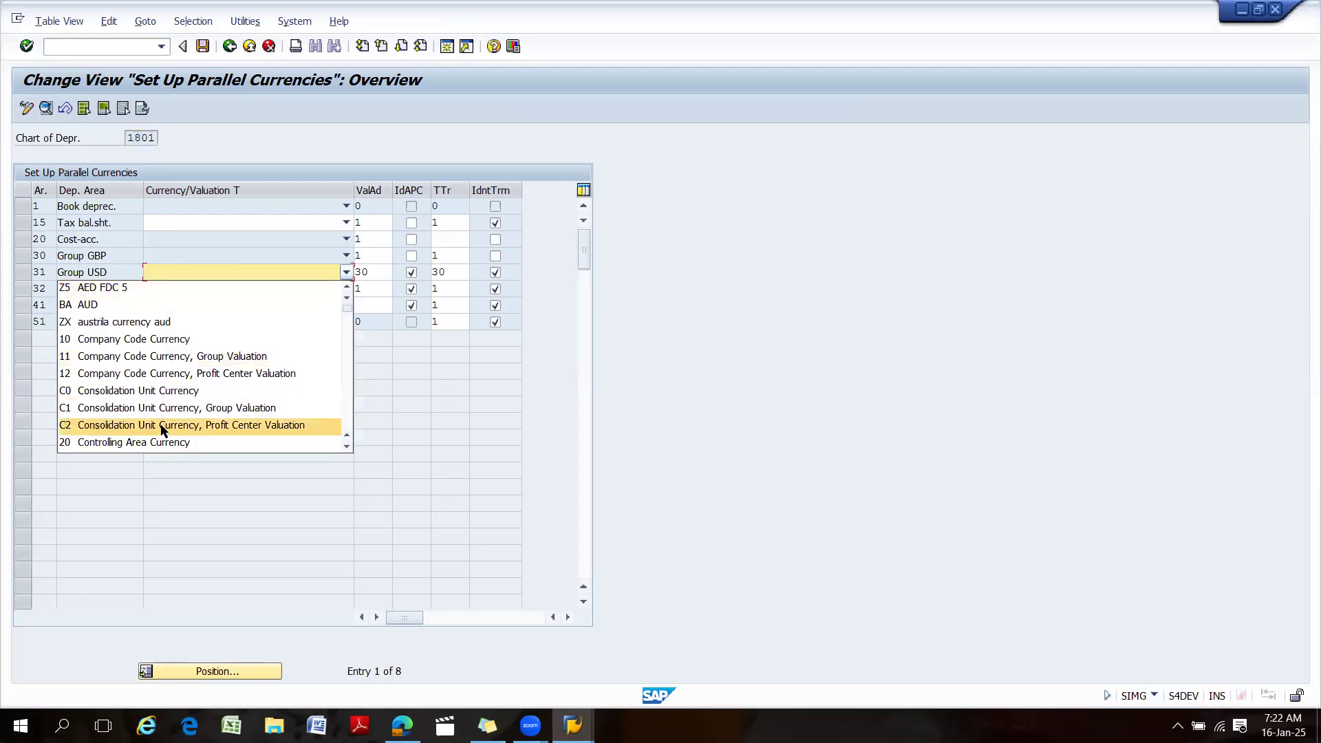
scroll(161, 428, "down", 2)
scroll(116, 391, "up", 2)
scroll(125, 412, "down", 1)
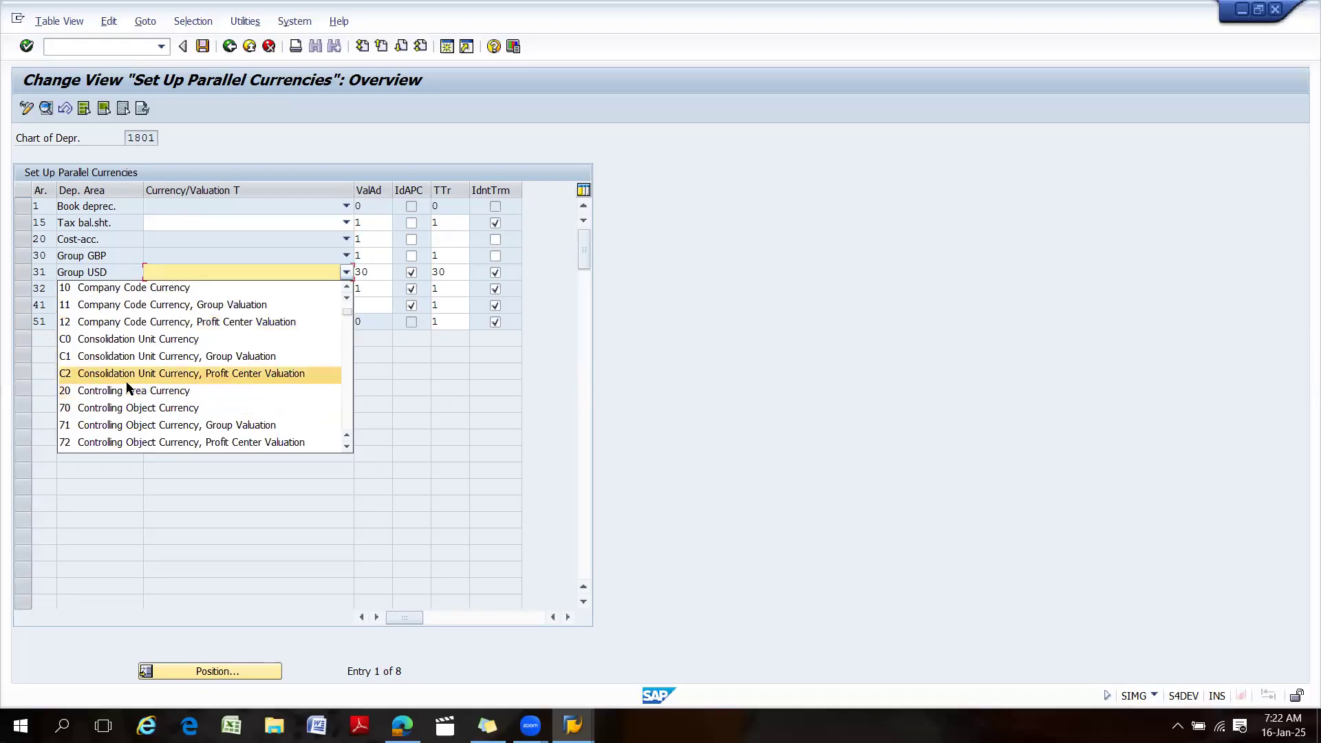
left_click(127, 390)
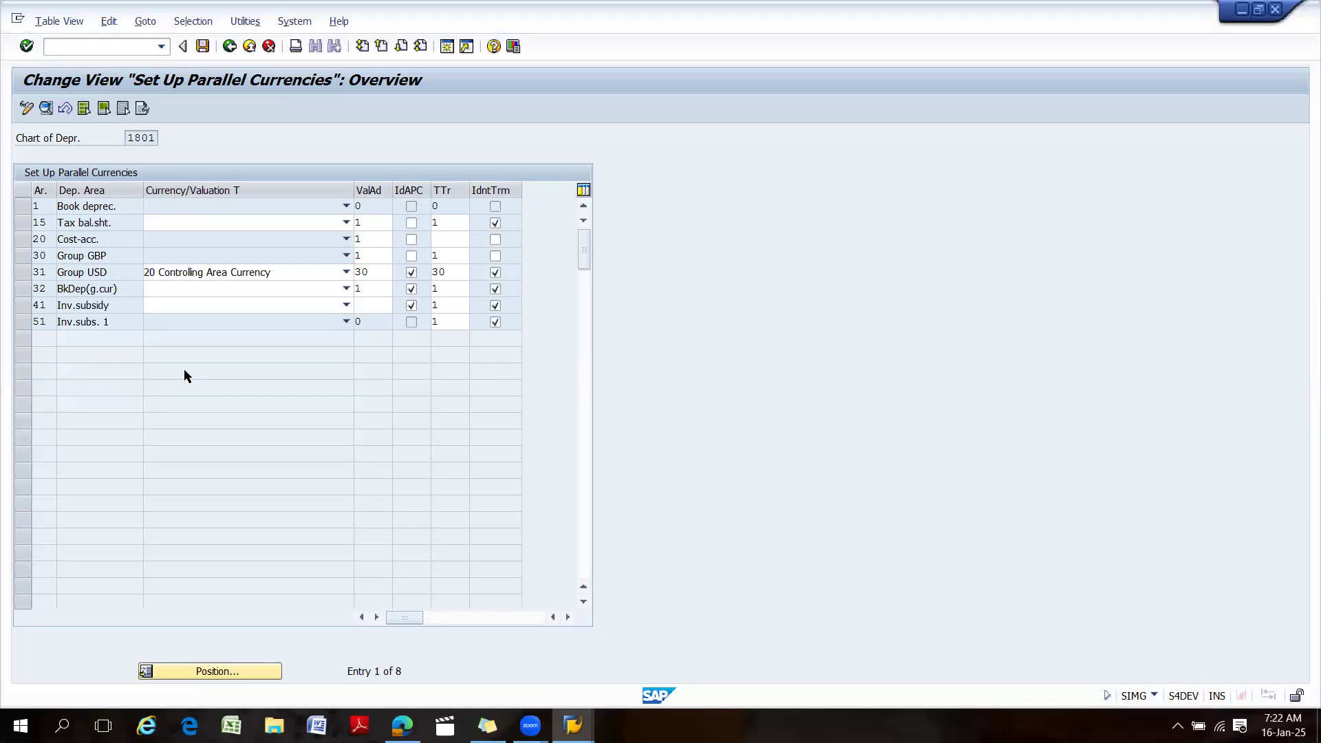
left_click(182, 289)
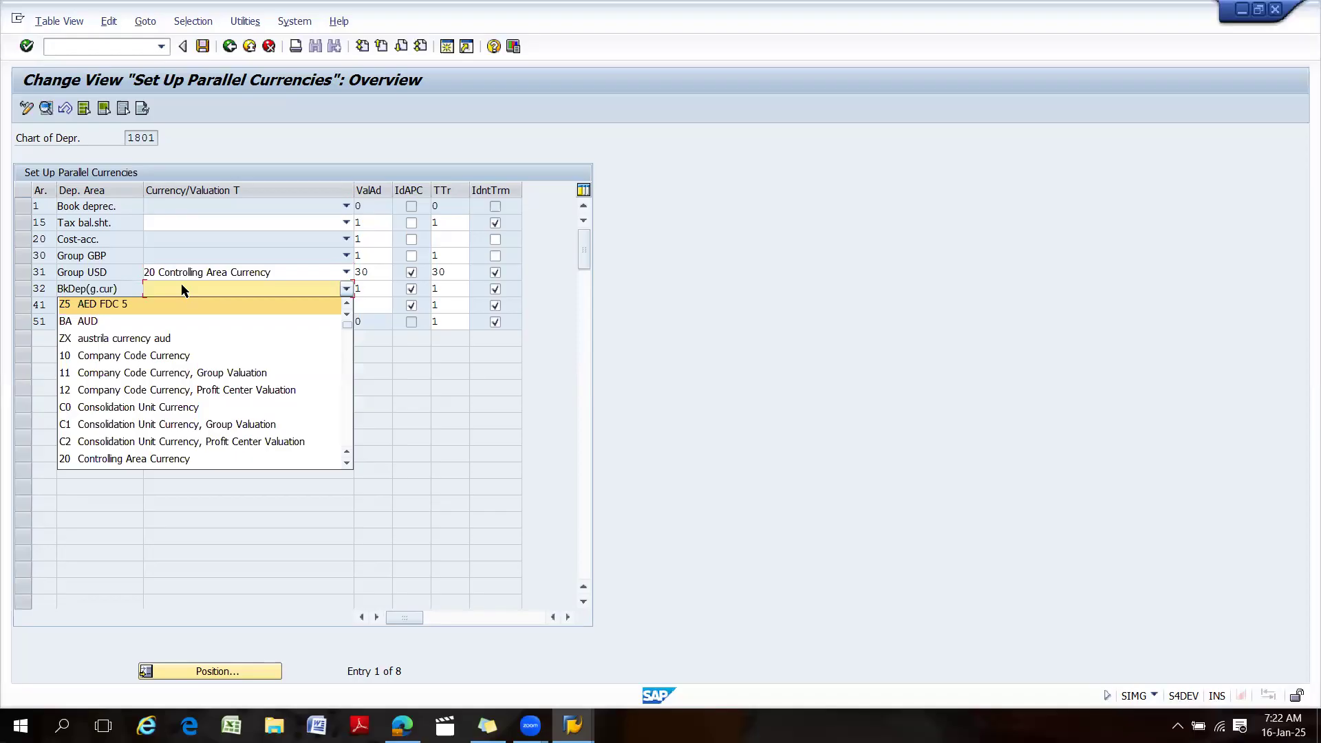
left_click(127, 459)
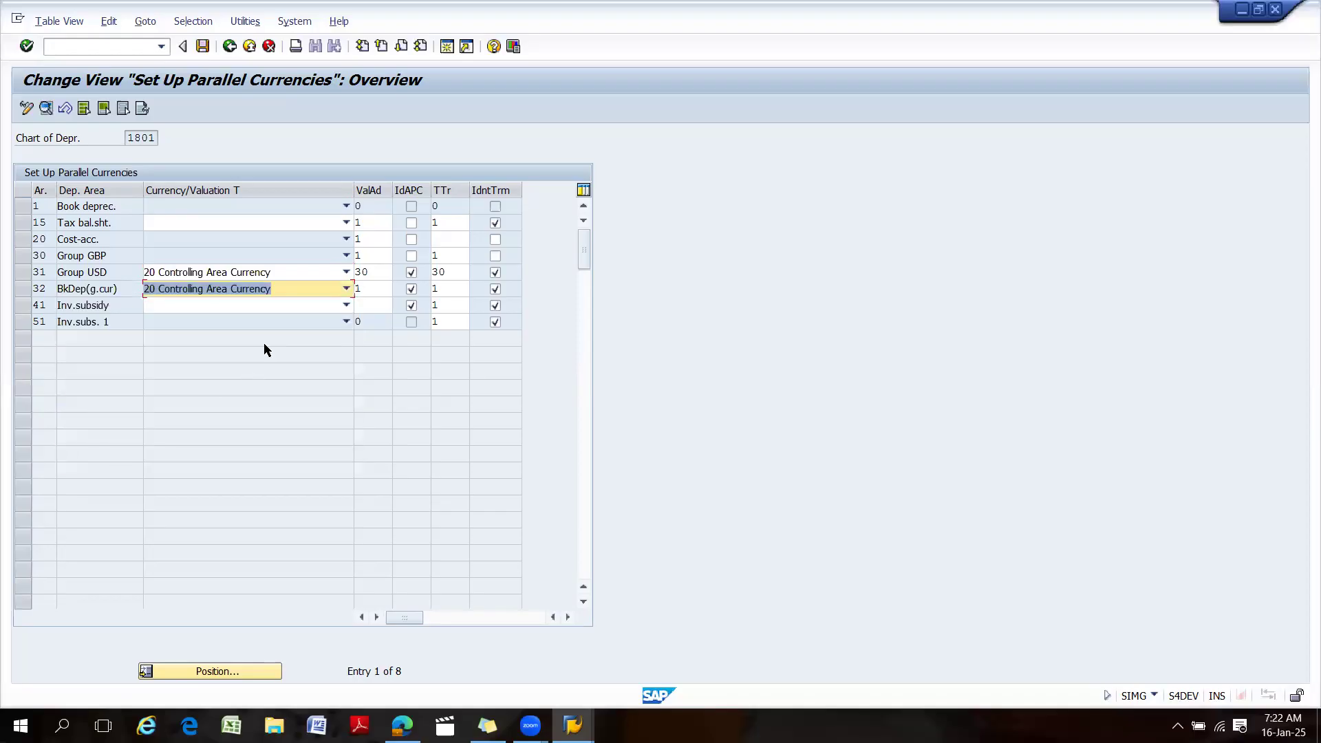
left_click(204, 48)
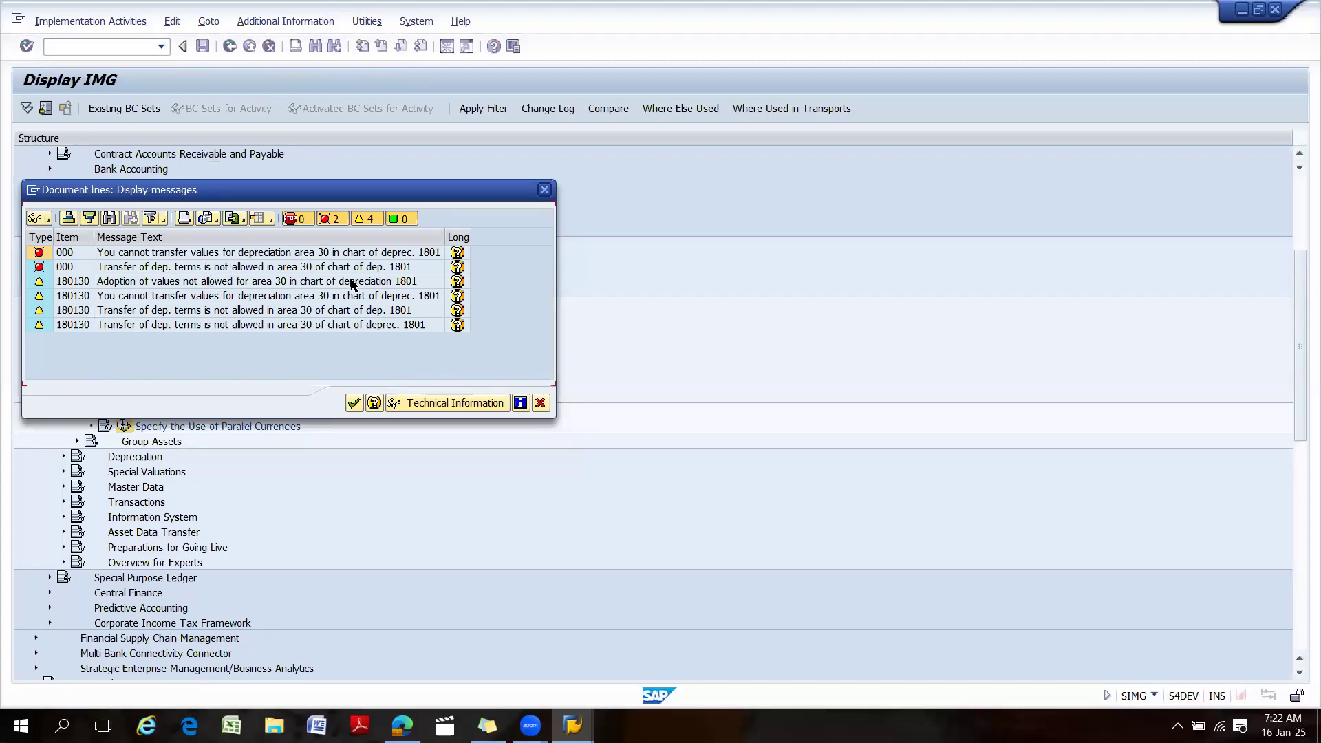
left_click(351, 404)
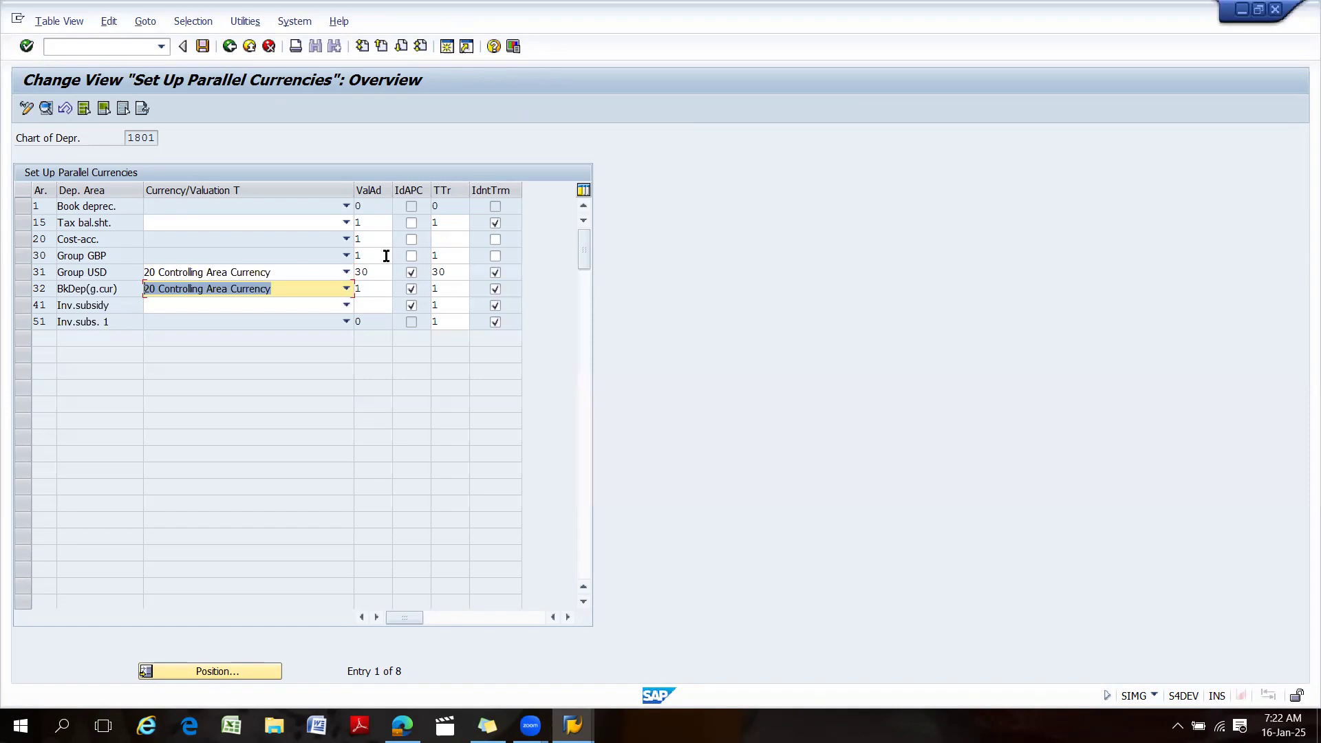
Try values 0 and 1 for the depreciation terms transfer of area 30 Group GBP and attempt to save the parallel currency settings again.
left_click(443, 253)
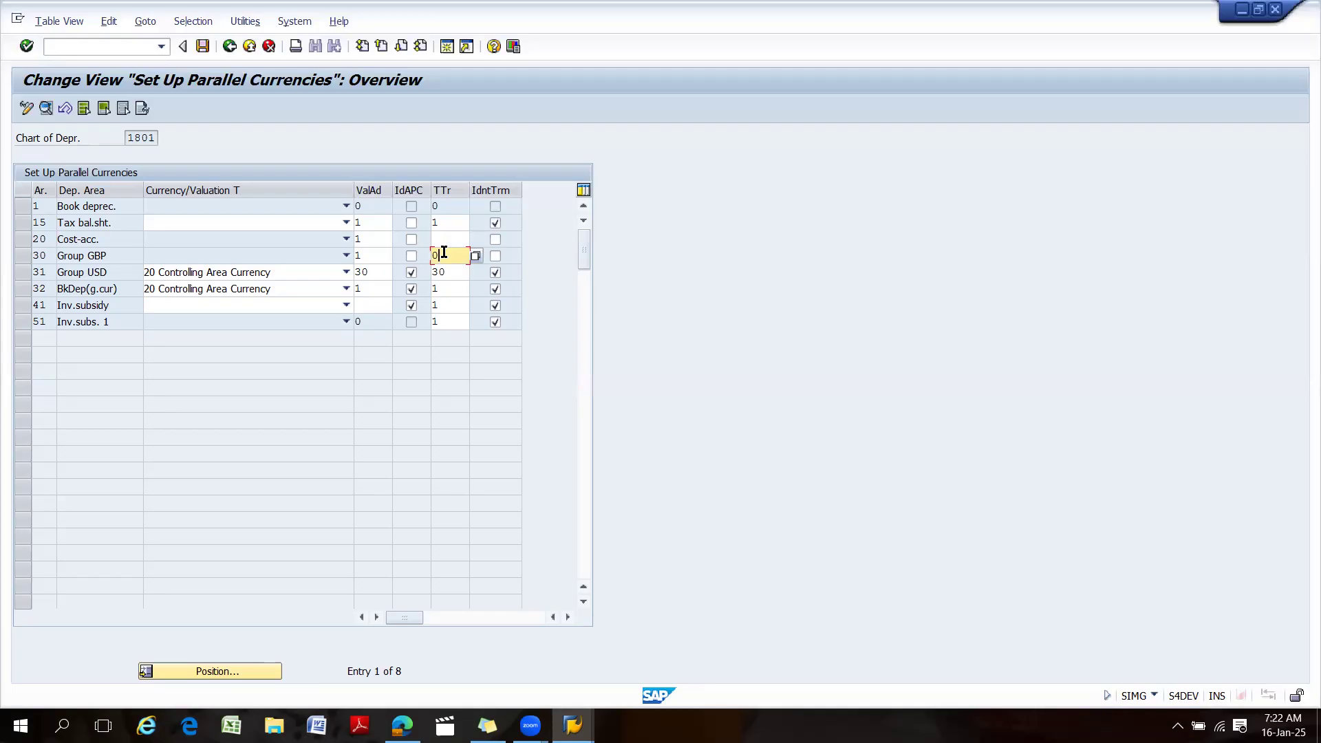
left_click(369, 253)
key("Return")
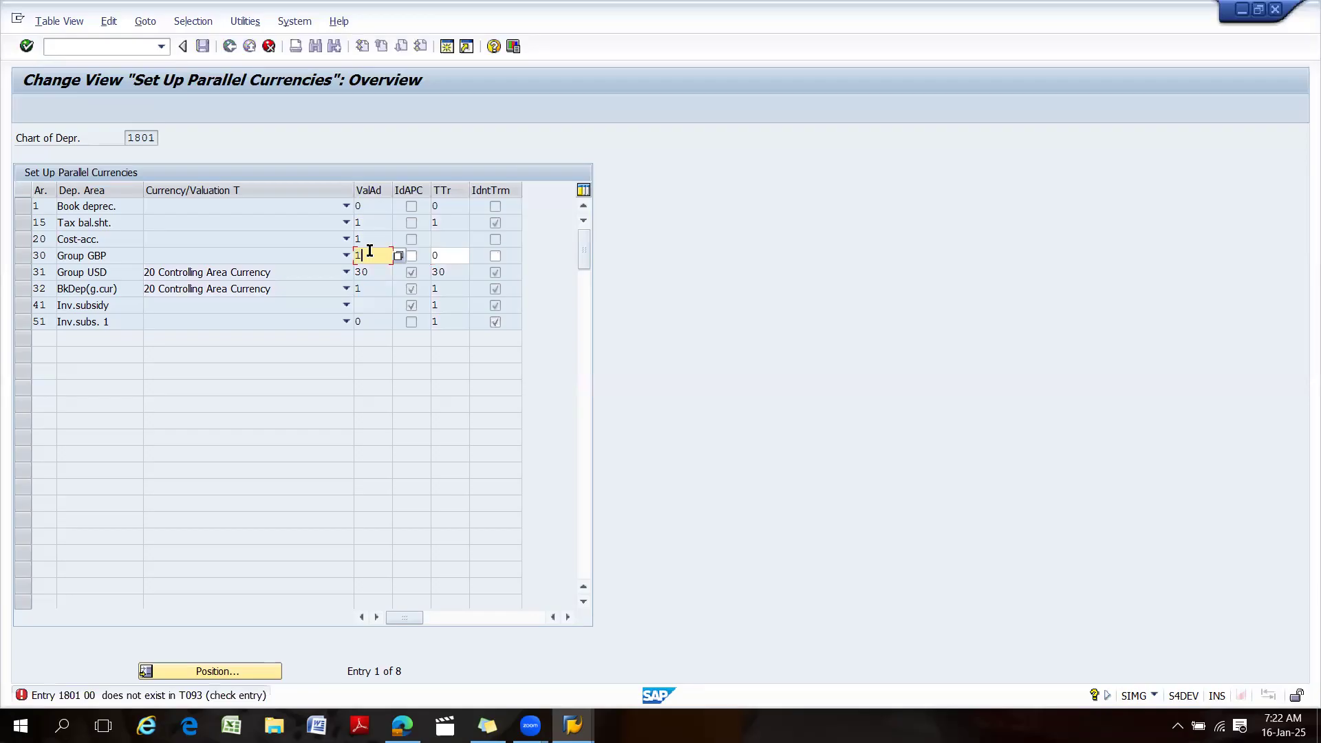
key("Tab")
key("Tab")
type("1")
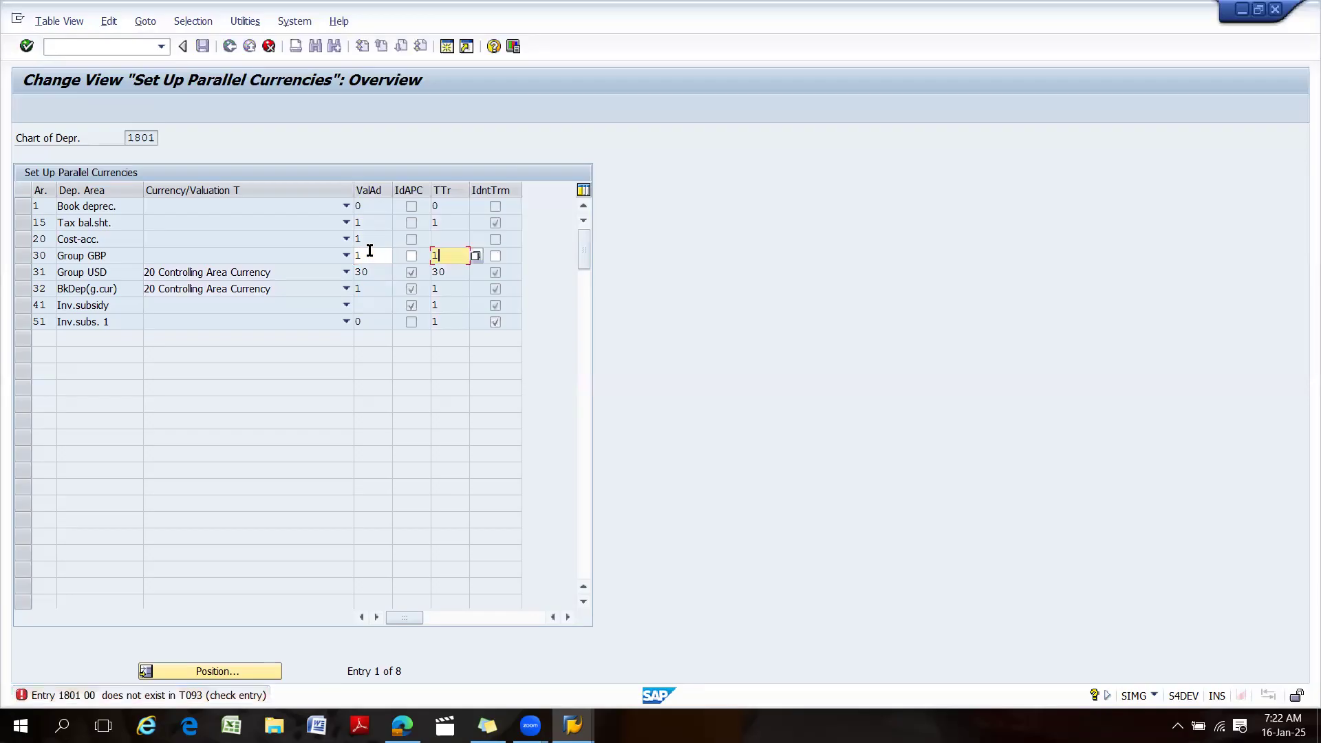
key("Return")
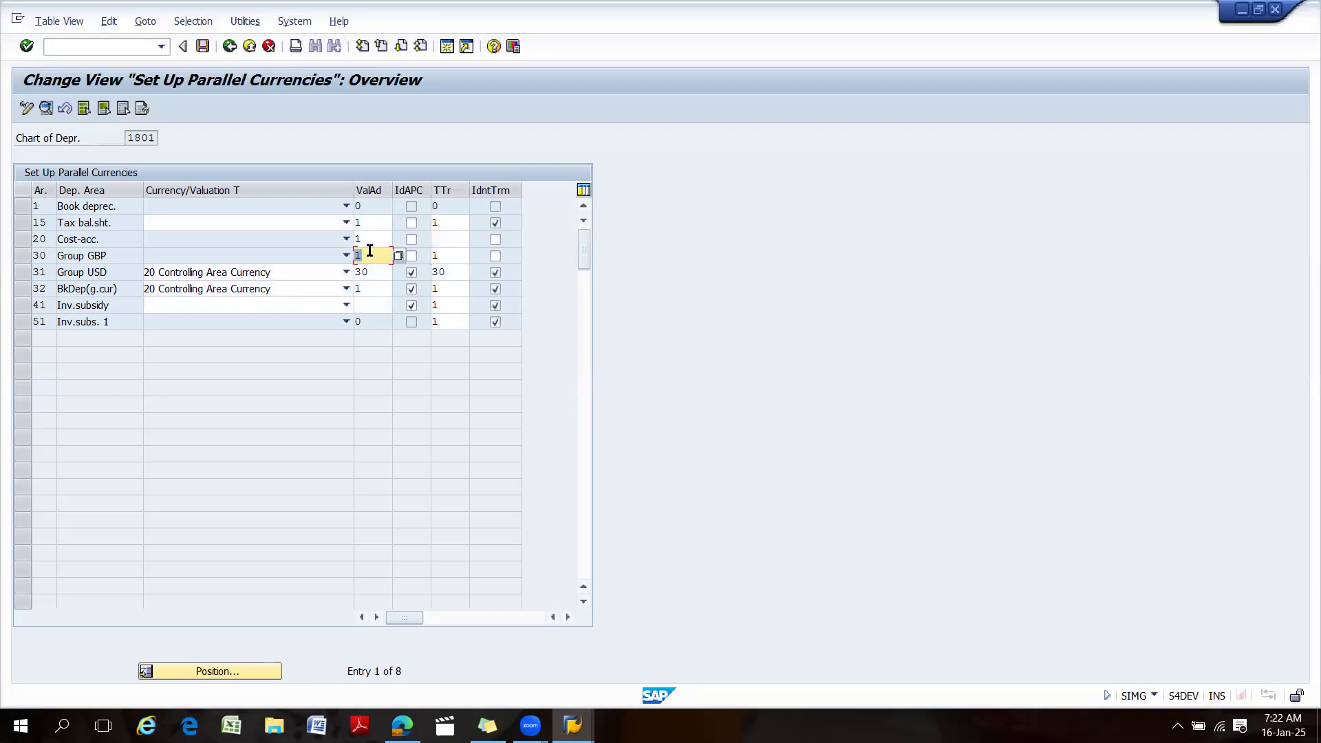
left_click(496, 256)
left_click(202, 46)
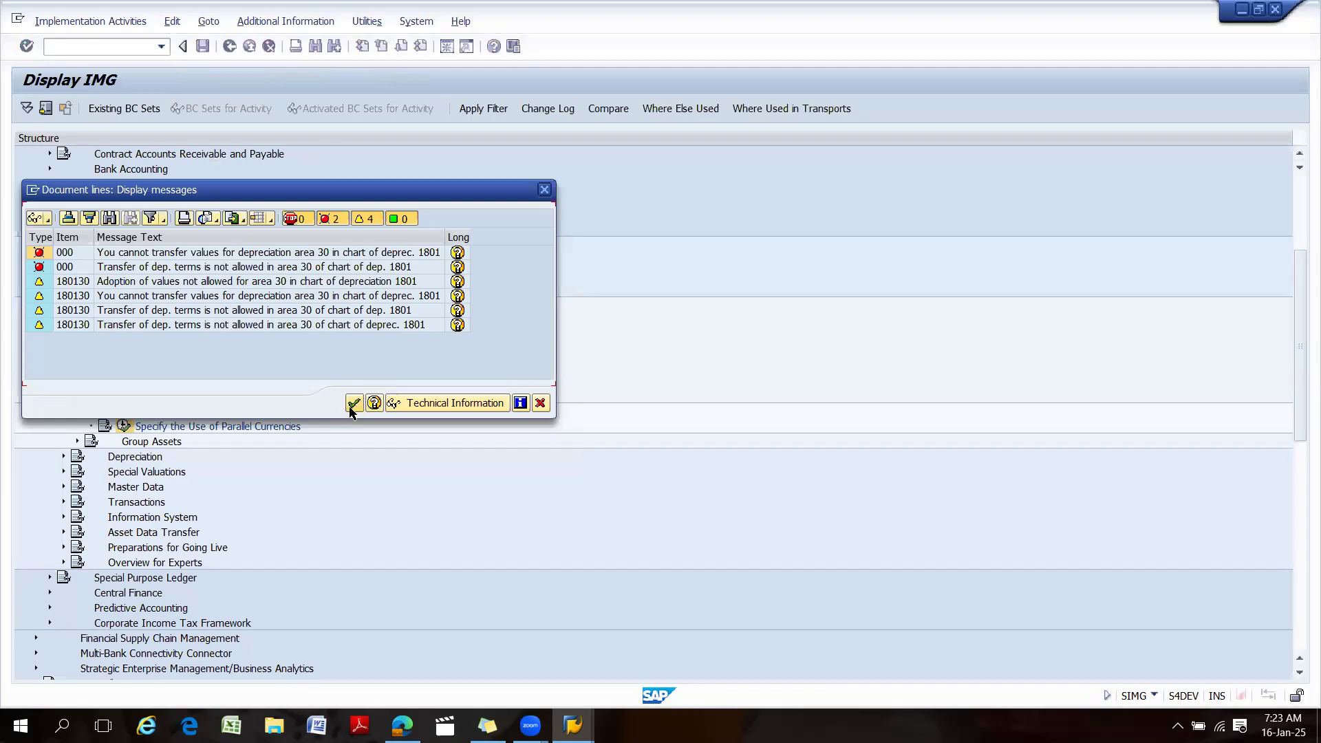
left_click(350, 402)
Discard the unsaved parallel currency changes for chart of depreciation 1801 and return to the IMG.
left_click(230, 46)
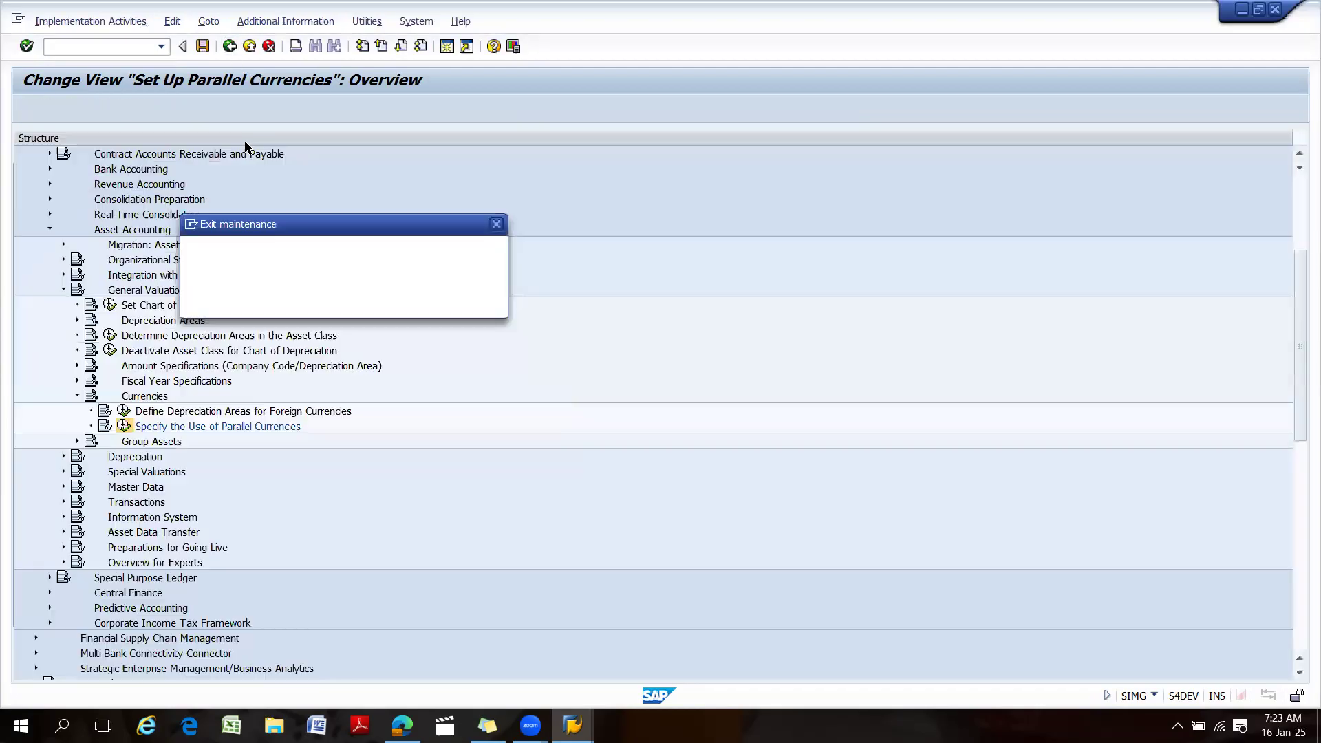
left_click(346, 303)
left_click(124, 426)
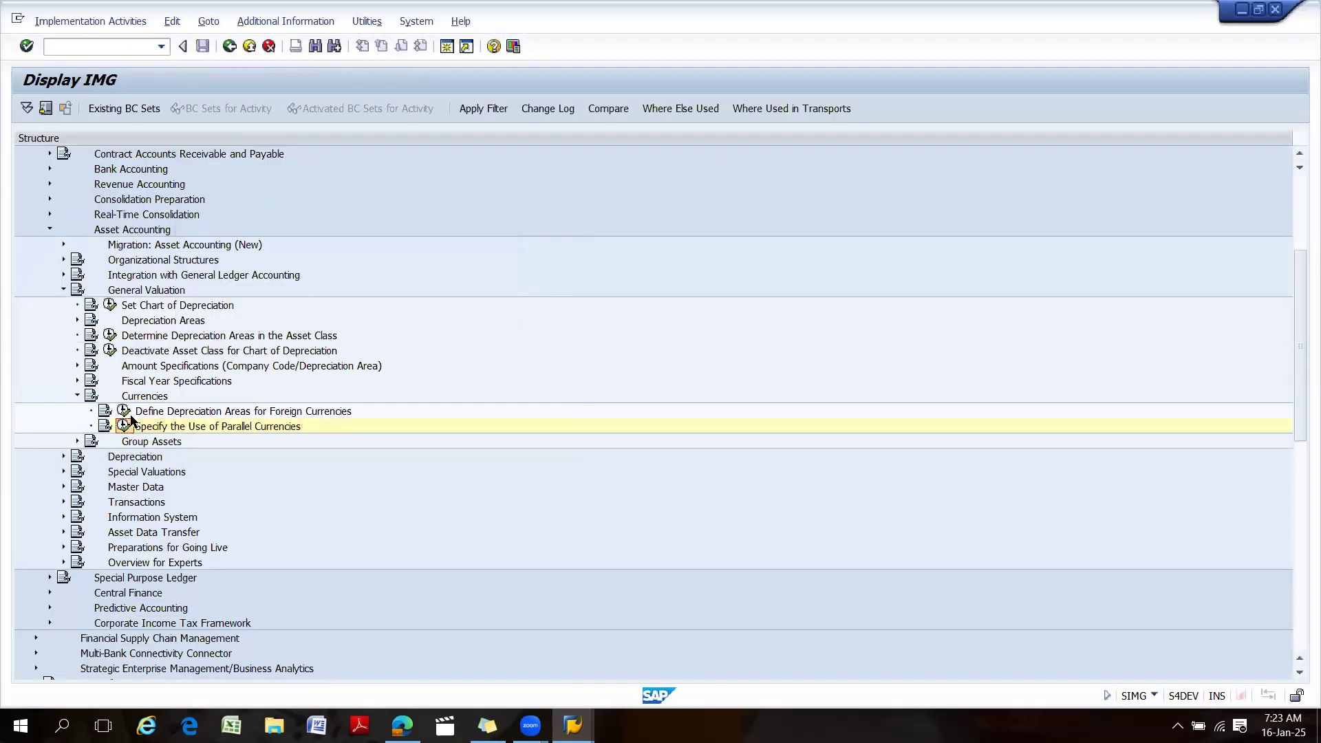
left_click(249, 46)
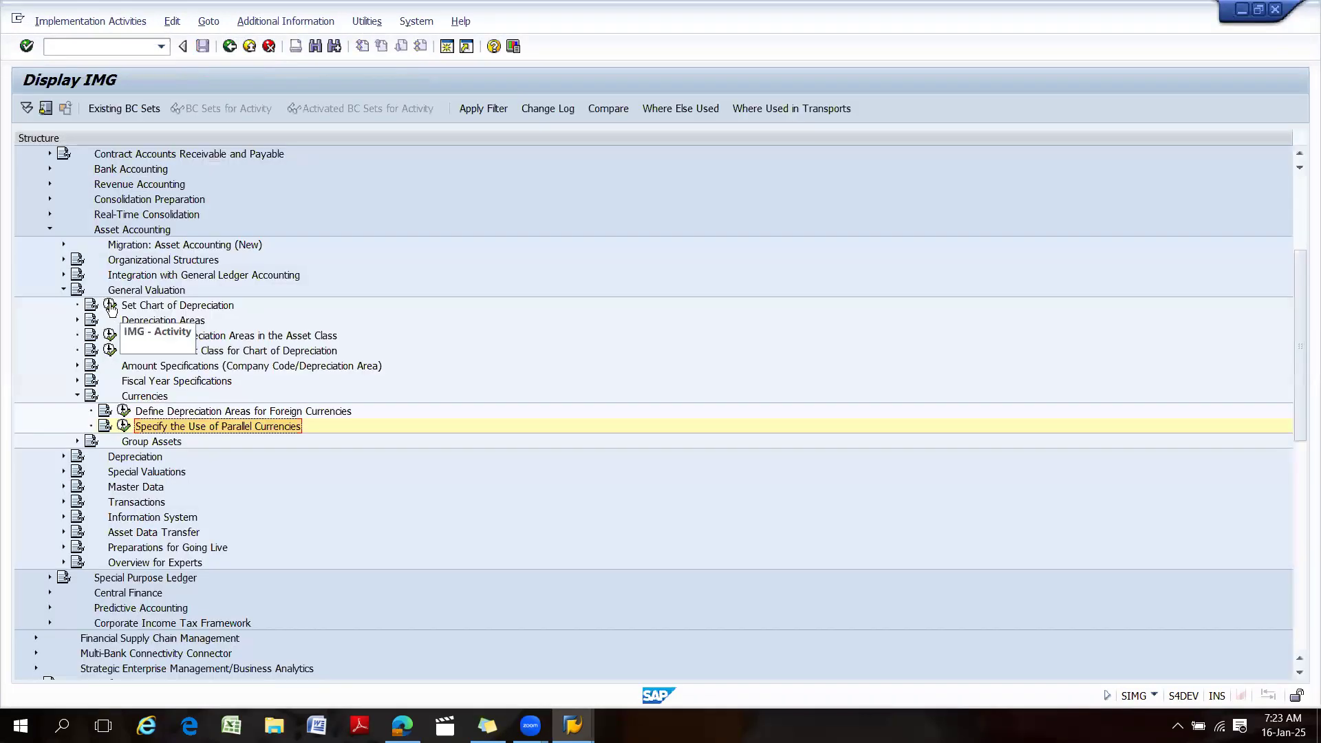
Set 18CD as the active chart of depreciation under General Valuation.
left_click(111, 306)
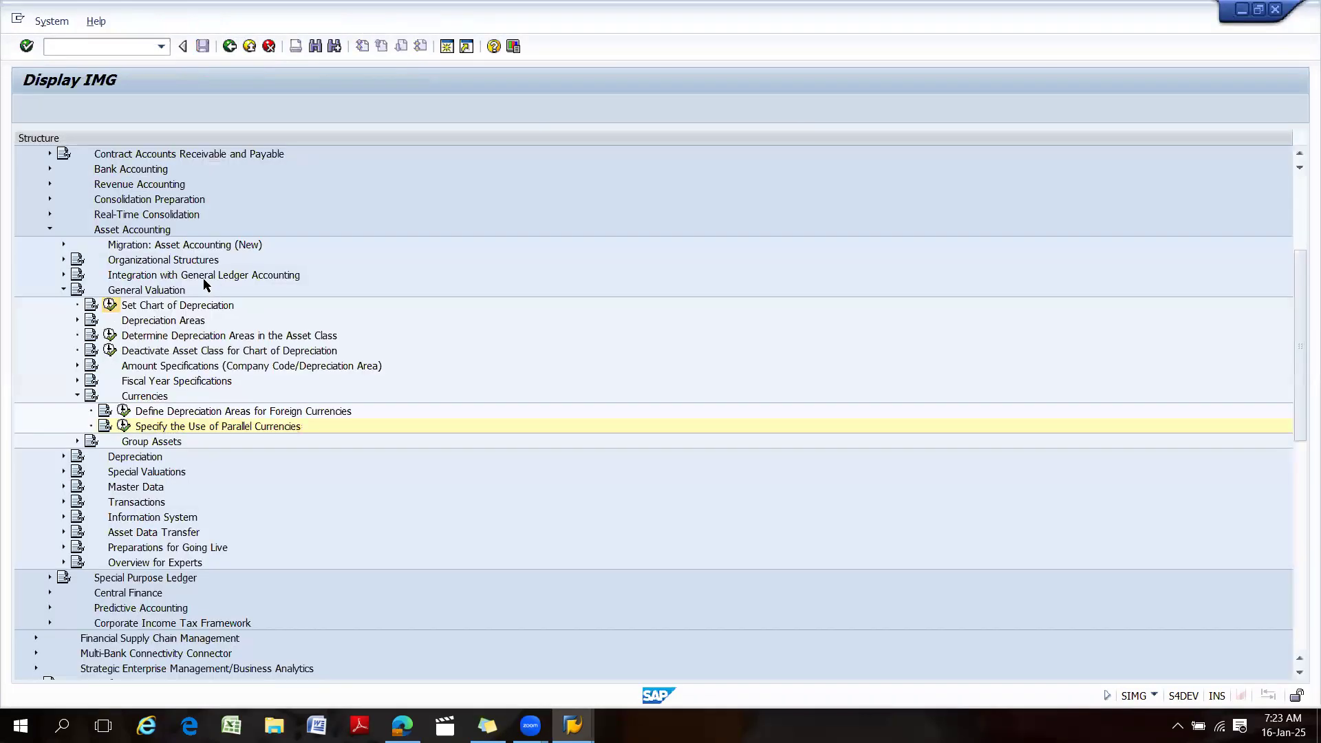
type("18cd")
key("Return")
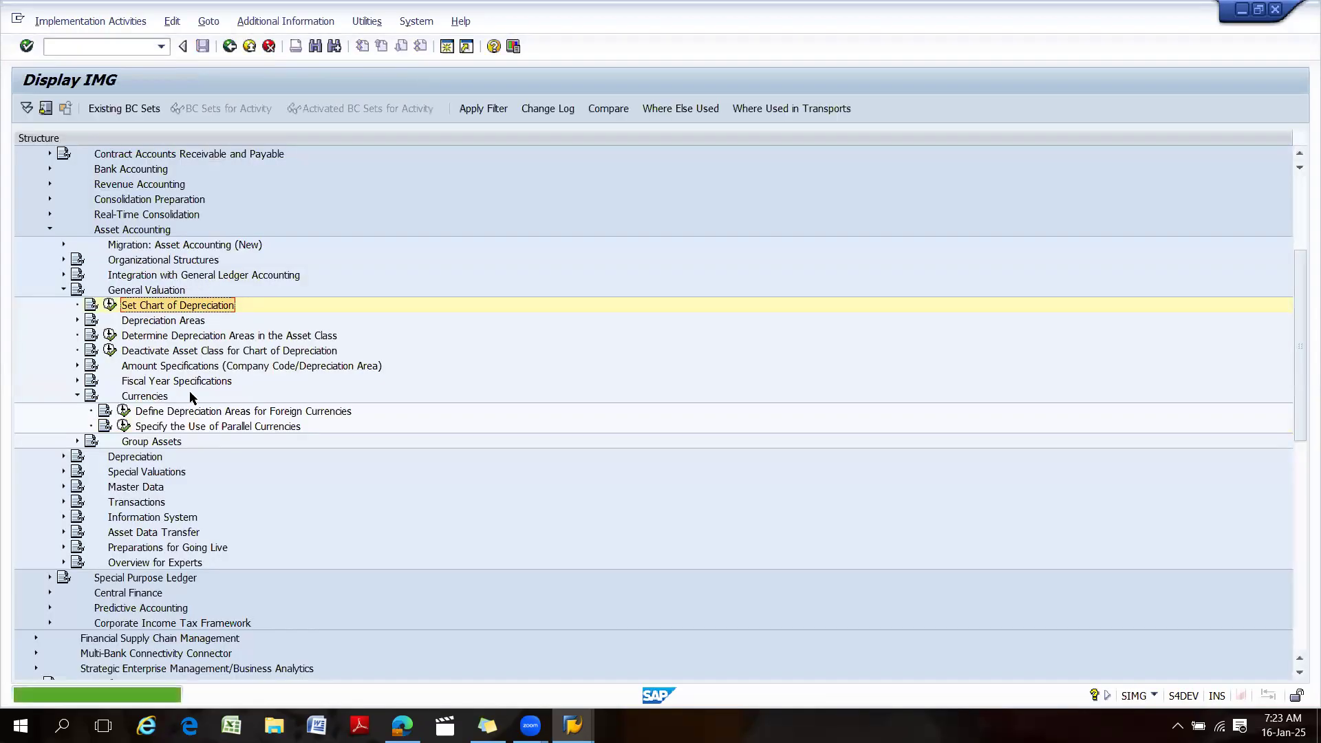
Clear the currency type of area 15 Tax reporting in the parallel currency settings of chart 18CD, save, and return to the IMG.
left_click(125, 425)
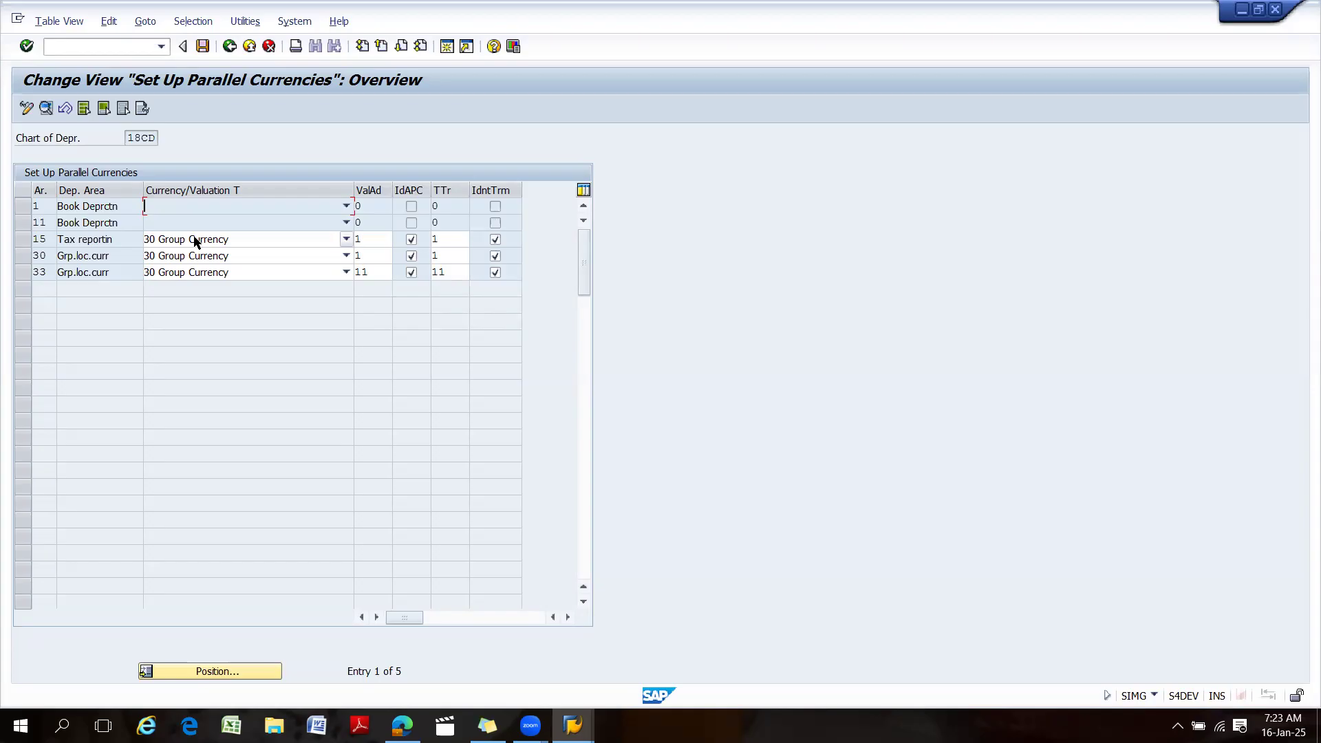
left_click(194, 241)
scroll(167, 409, "down", 5)
left_click(147, 412)
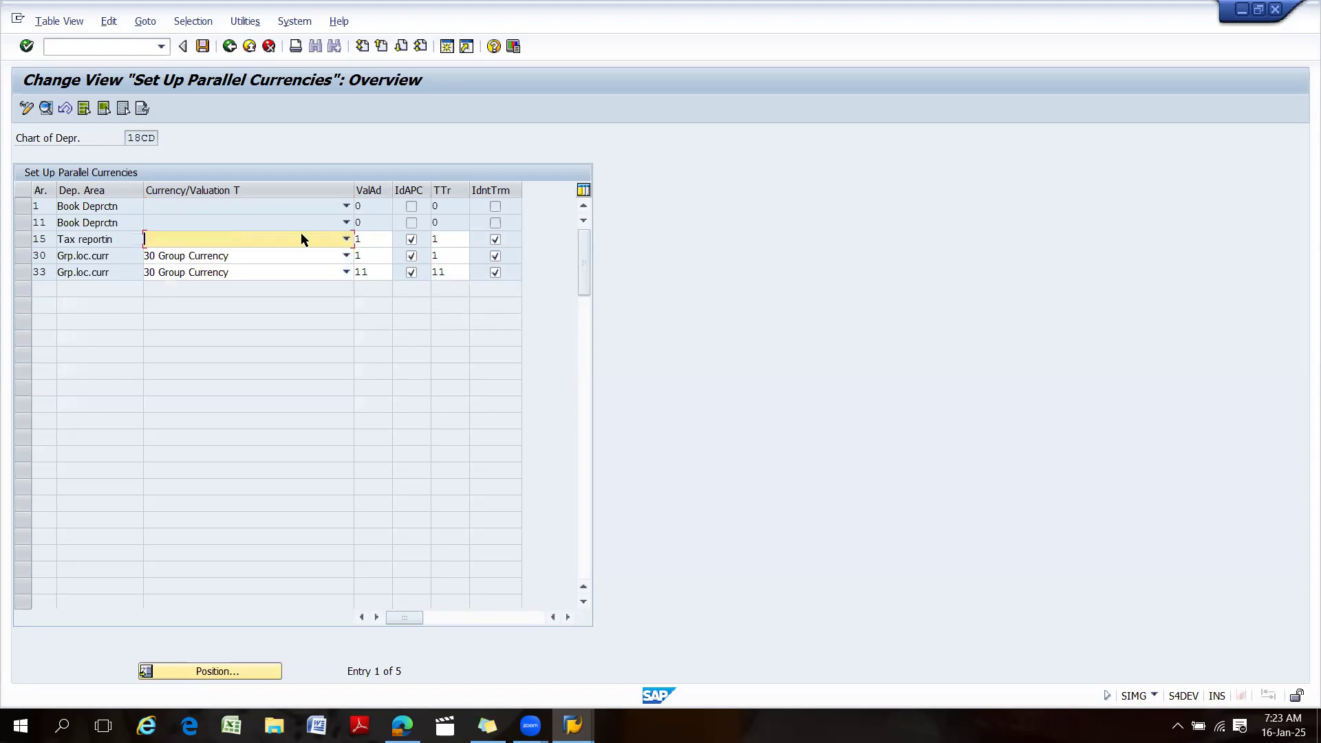
left_click(203, 46)
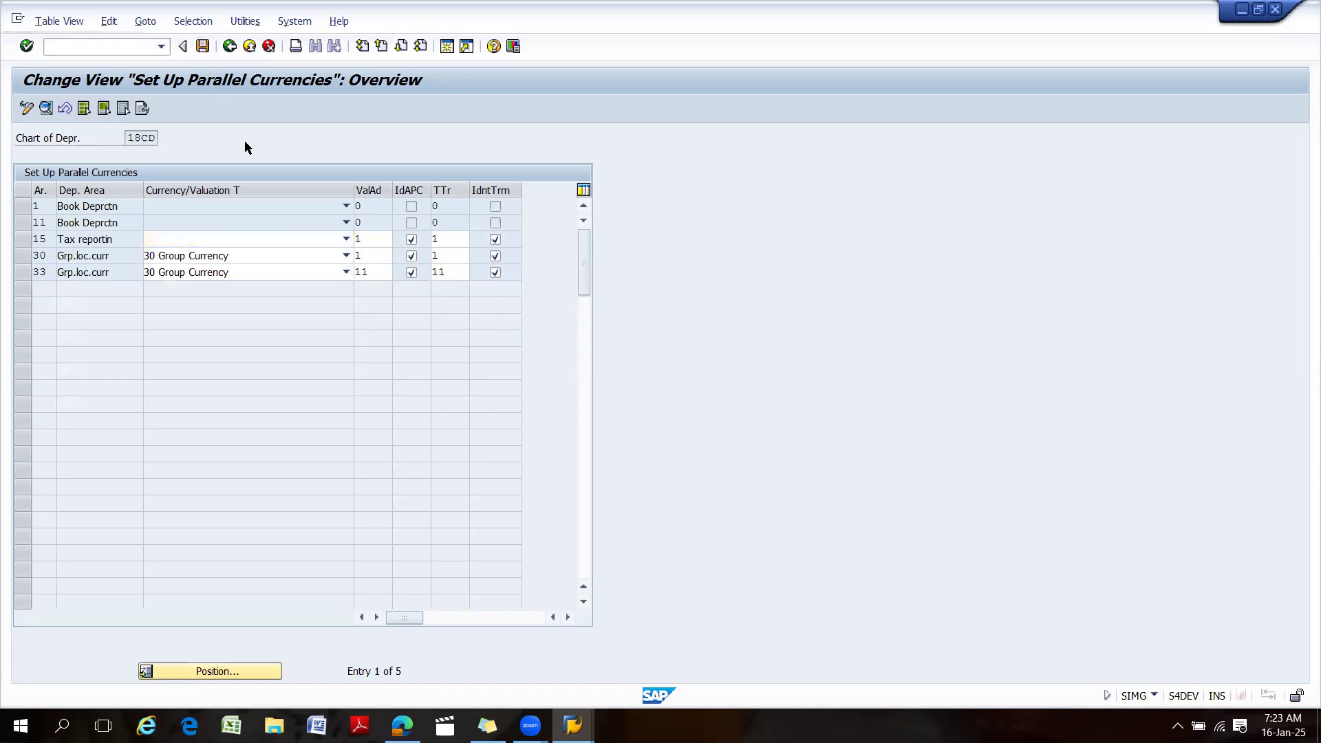
left_click(316, 283)
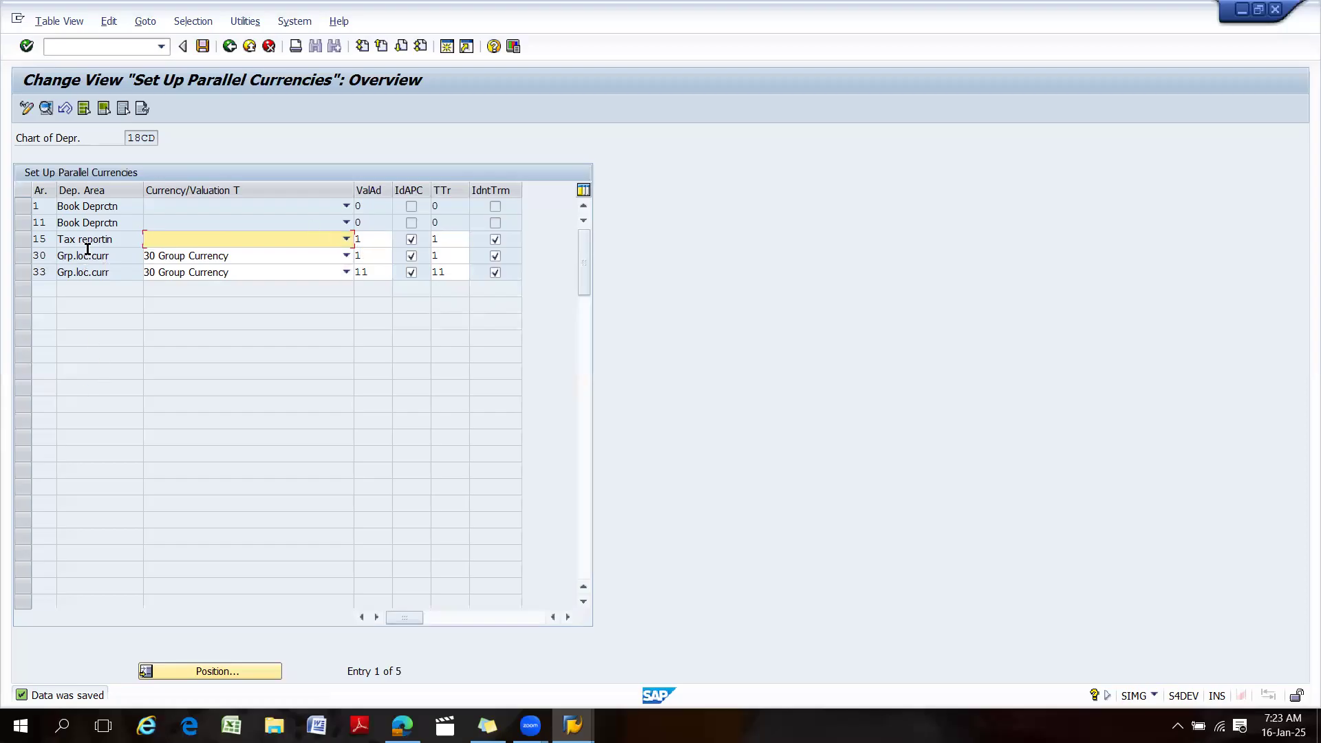
left_click(230, 46)
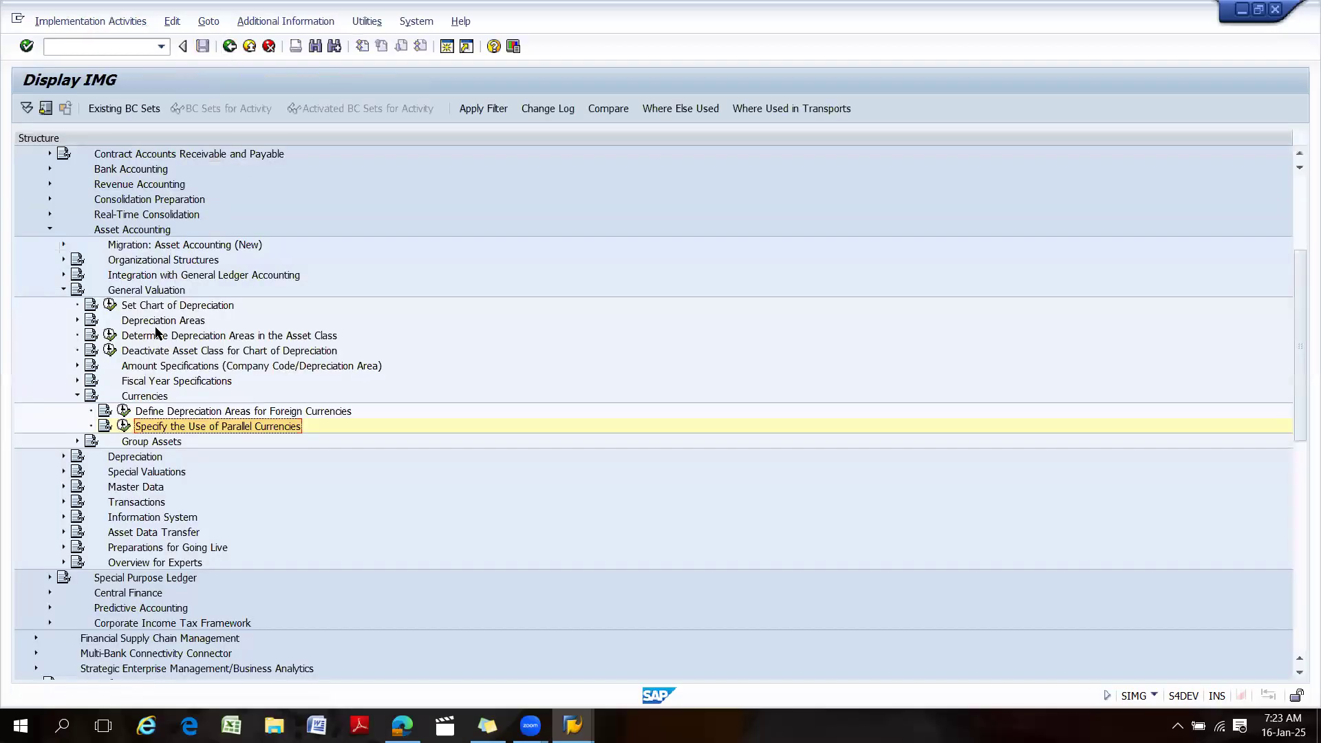
Open Assign Chart of Depreciation to Company Code under Organizational Structures and position the list at company code 1810.
left_click(63, 260)
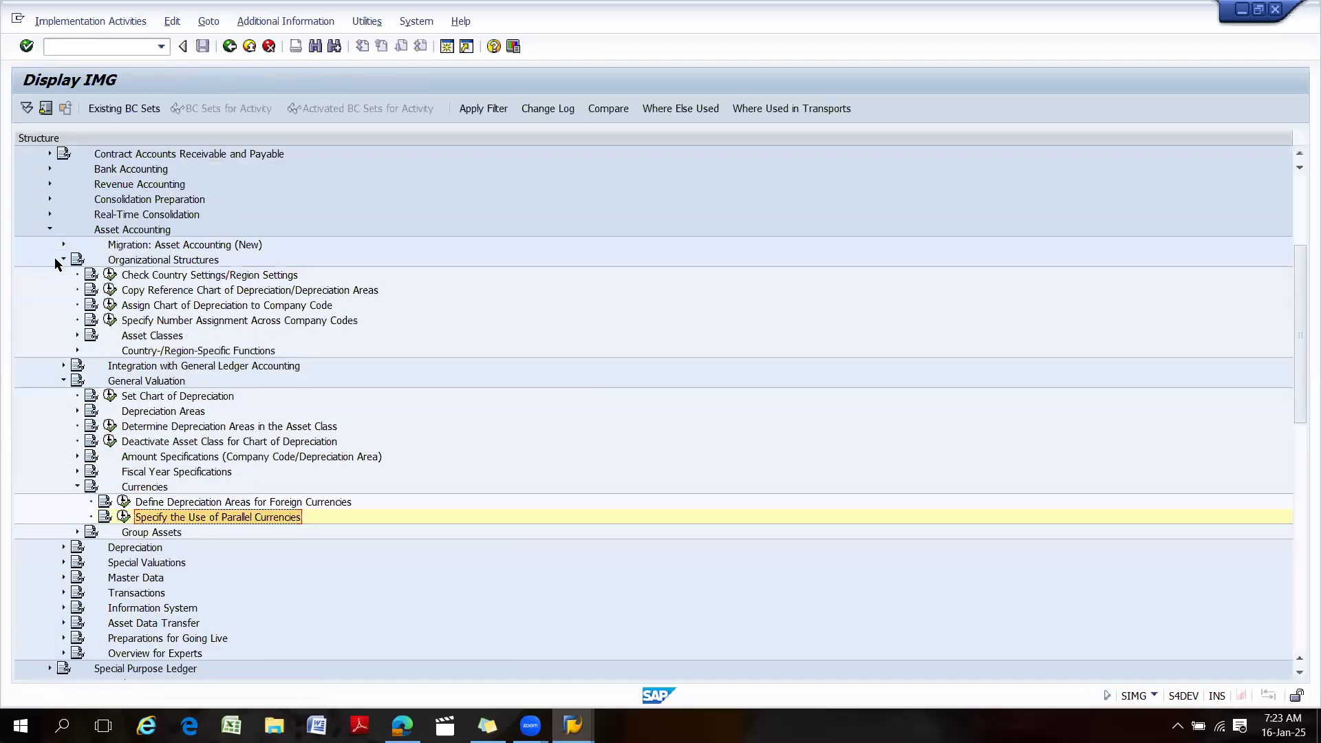
left_click(165, 305)
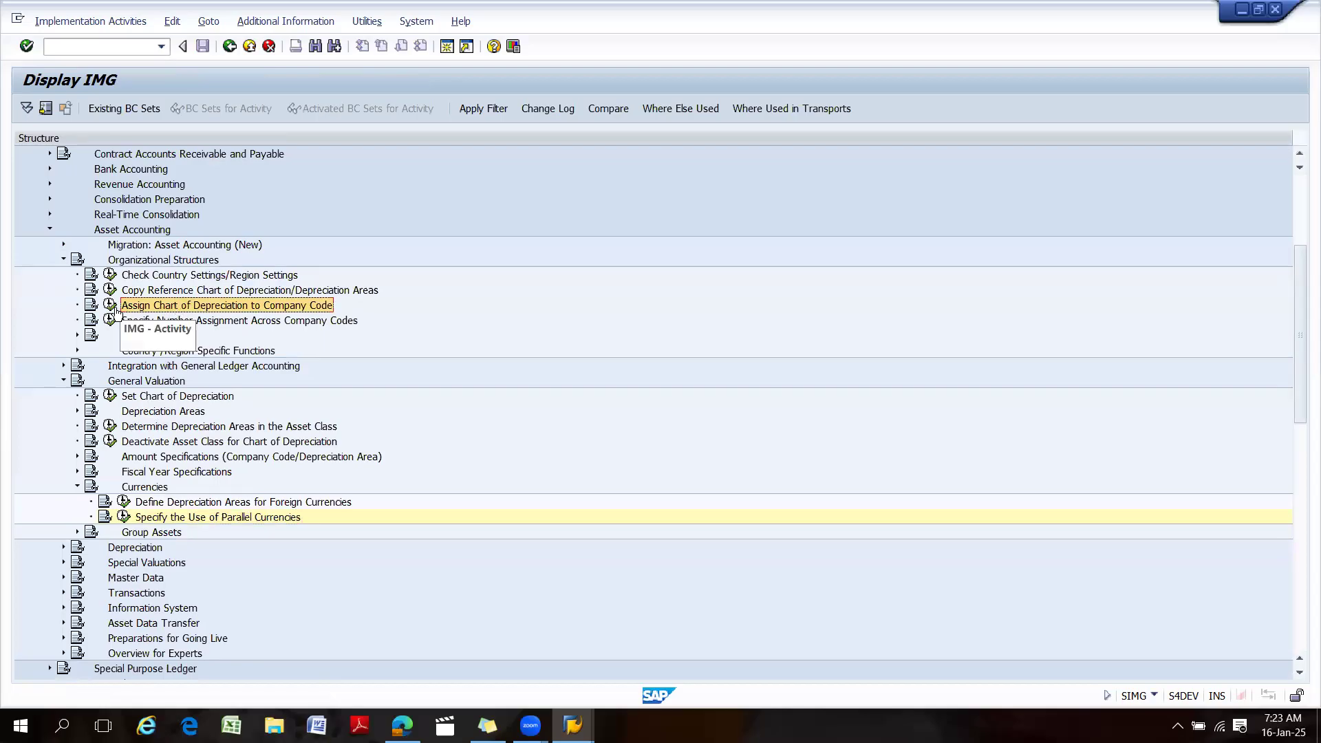
double_click(166, 307)
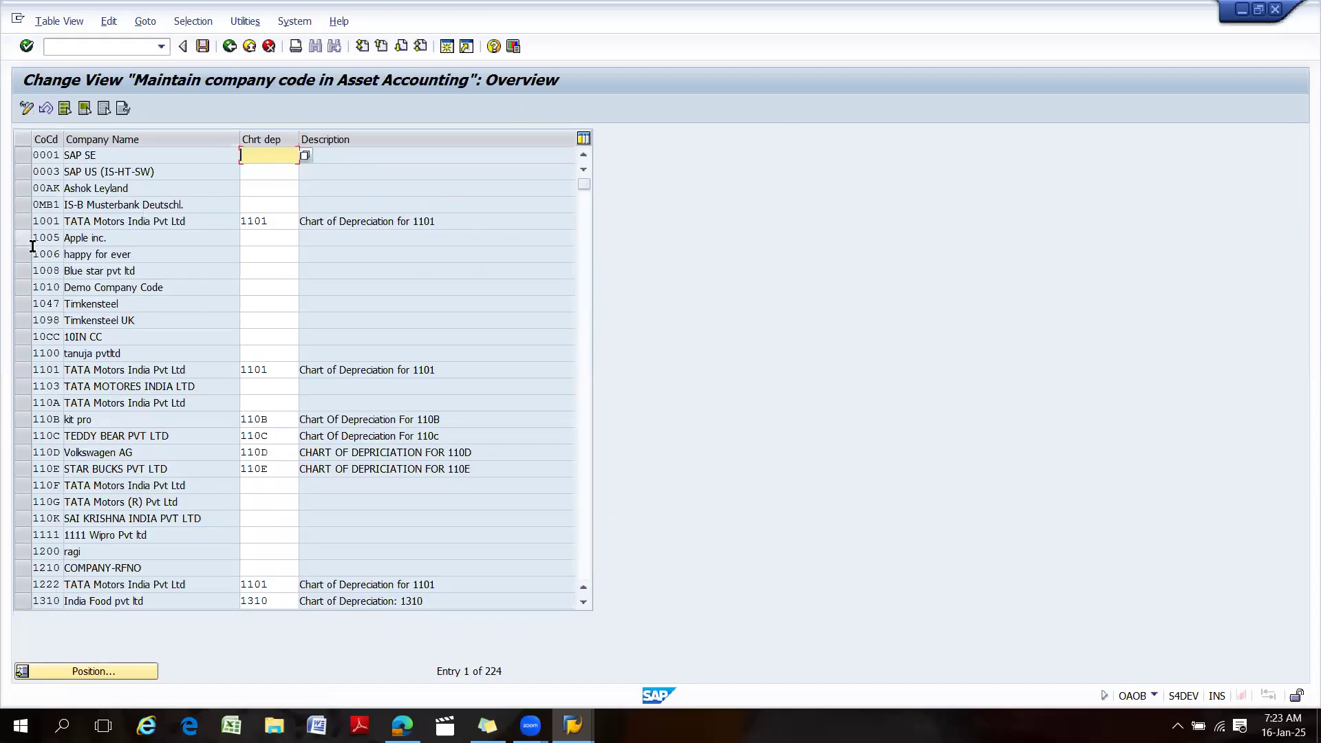
left_click(115, 672)
type("1810")
key("Return")
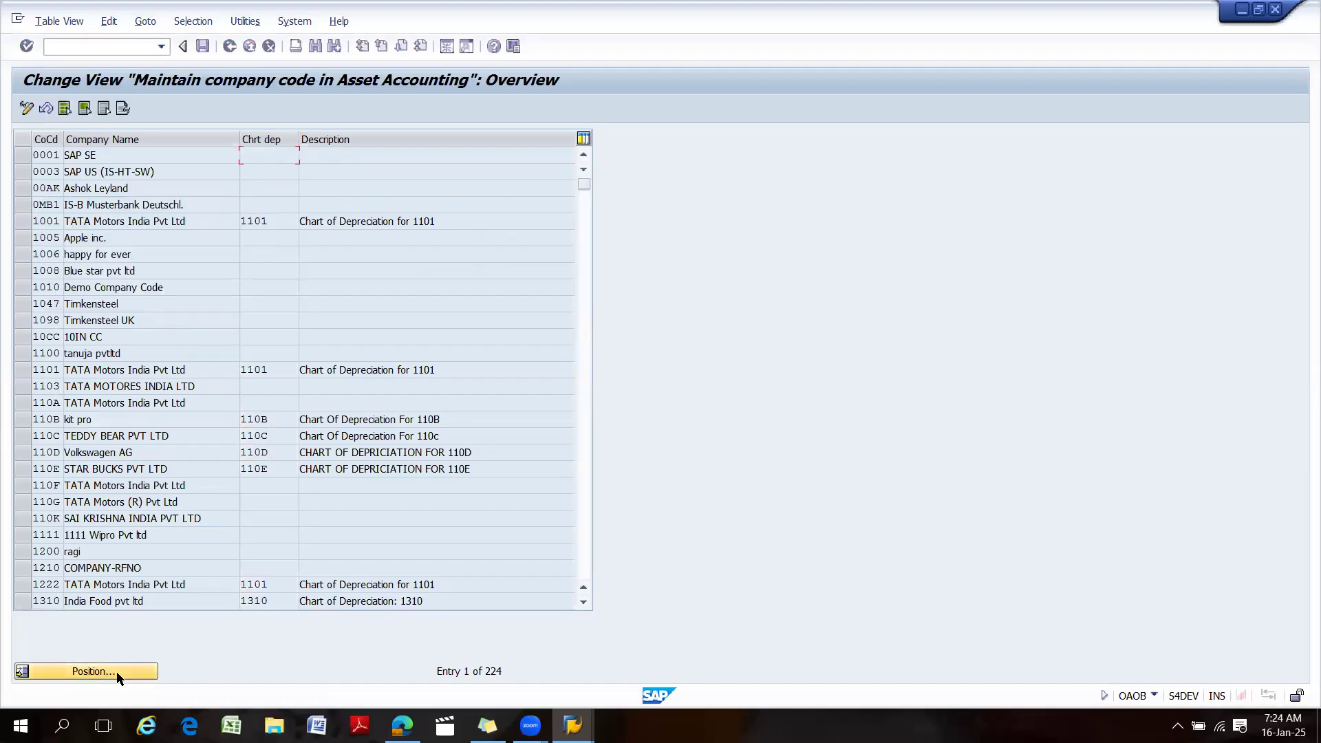
Assign chart of depreciation 18CD to company code 1810 and save the assignment.
type("1")
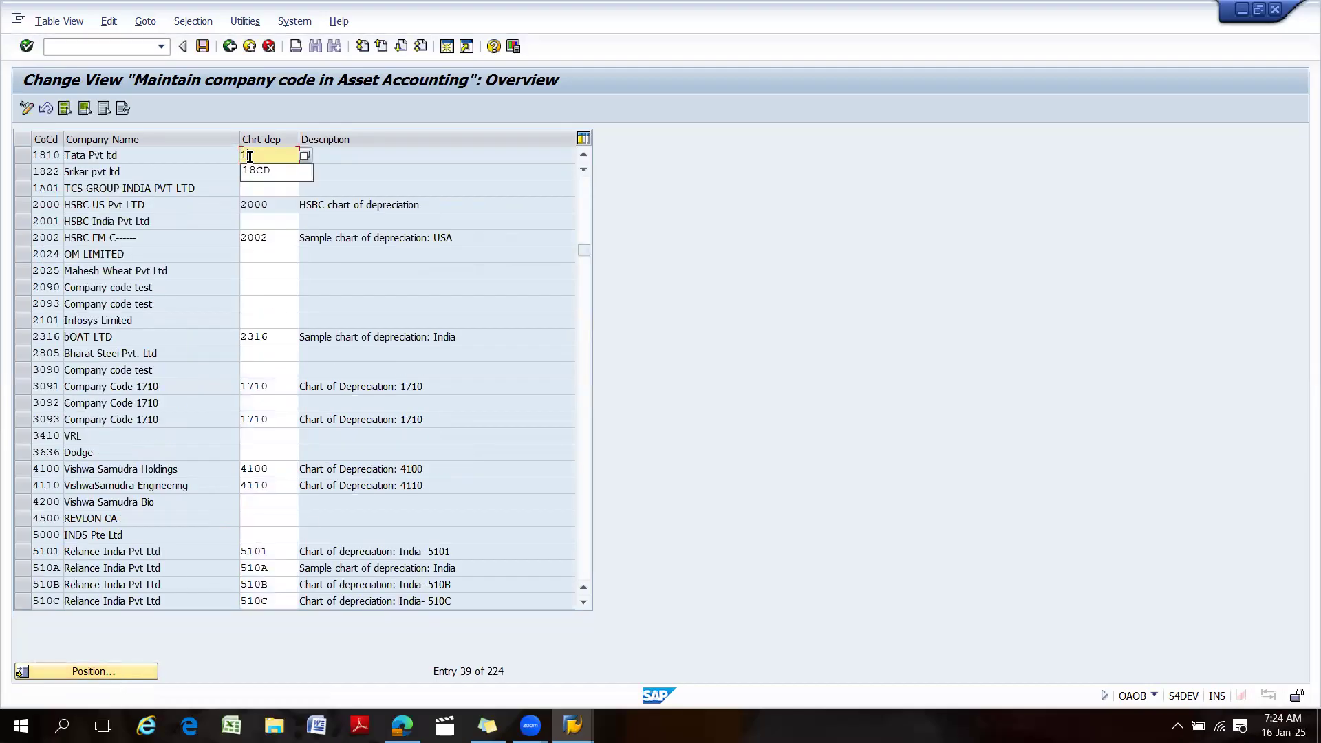
type("8cd")
key("Return")
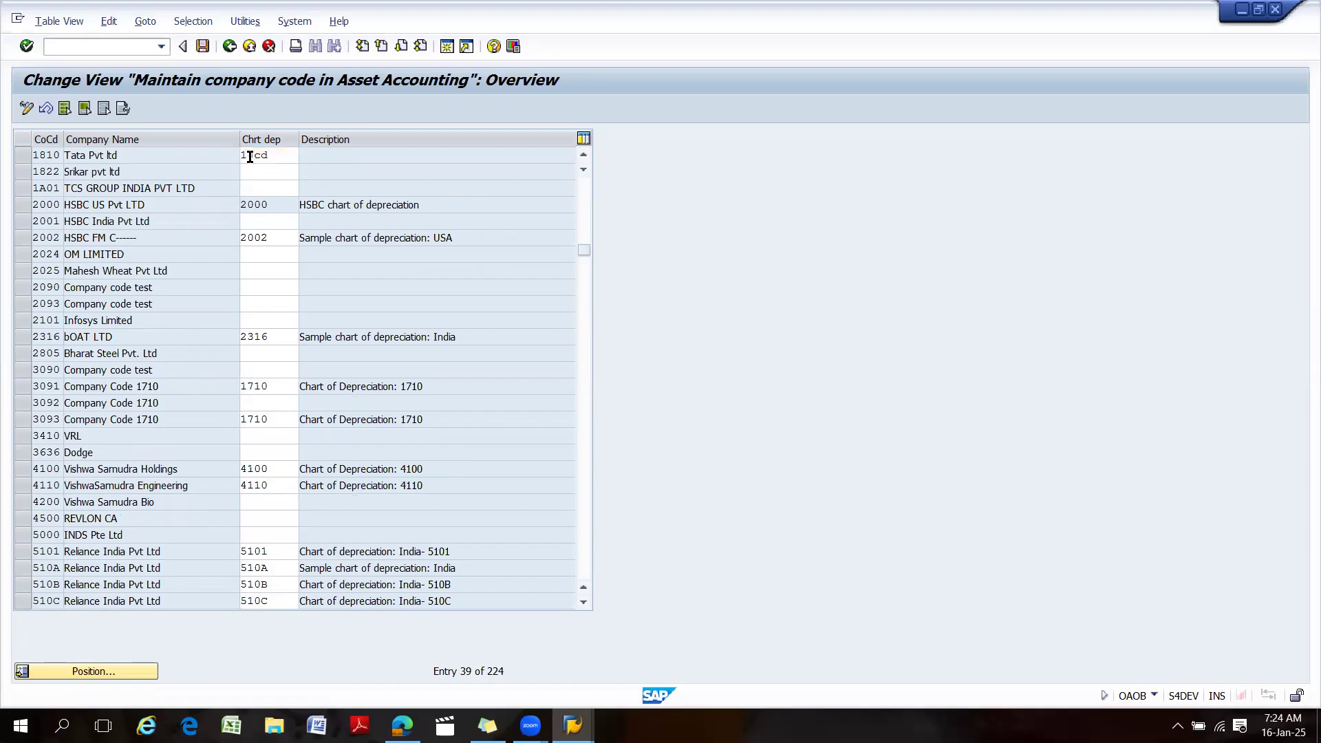
left_click(203, 47)
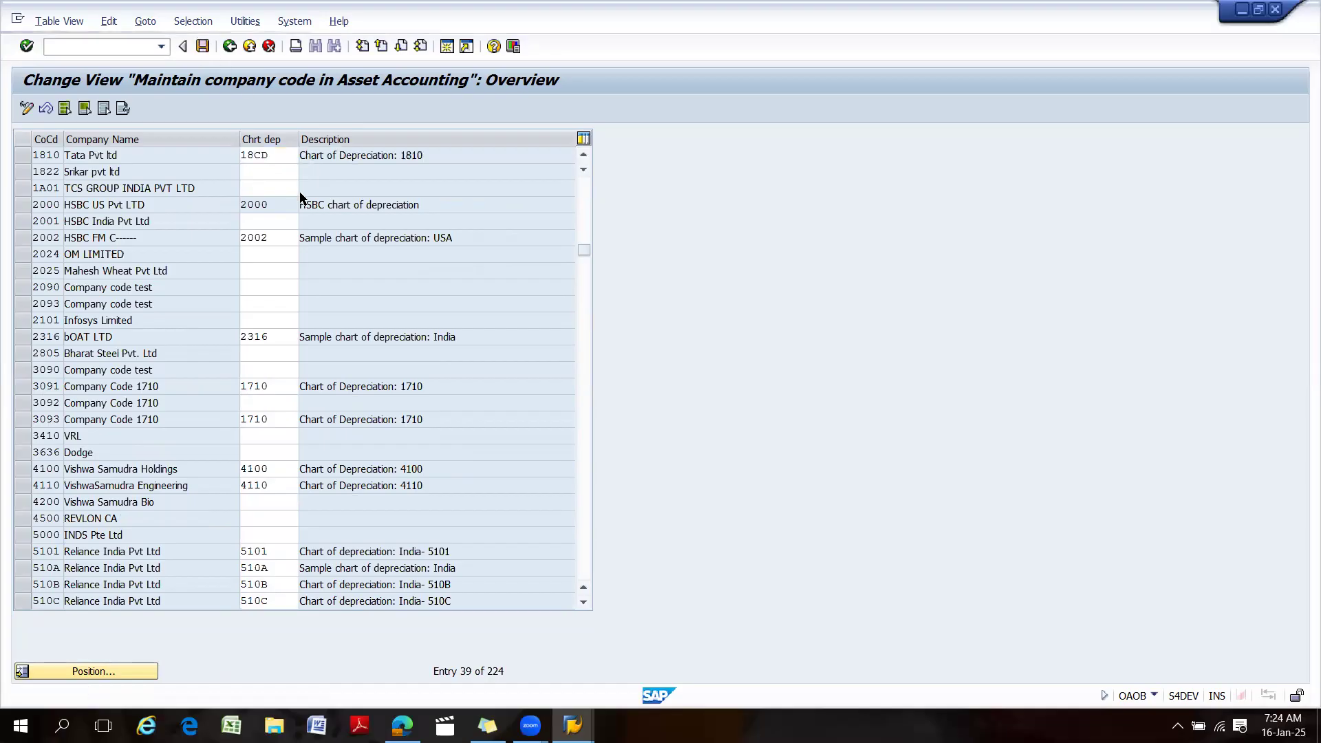
Finish saving the chart of depreciation assignment for company code 1810 and return to the IMG.
left_click(317, 283)
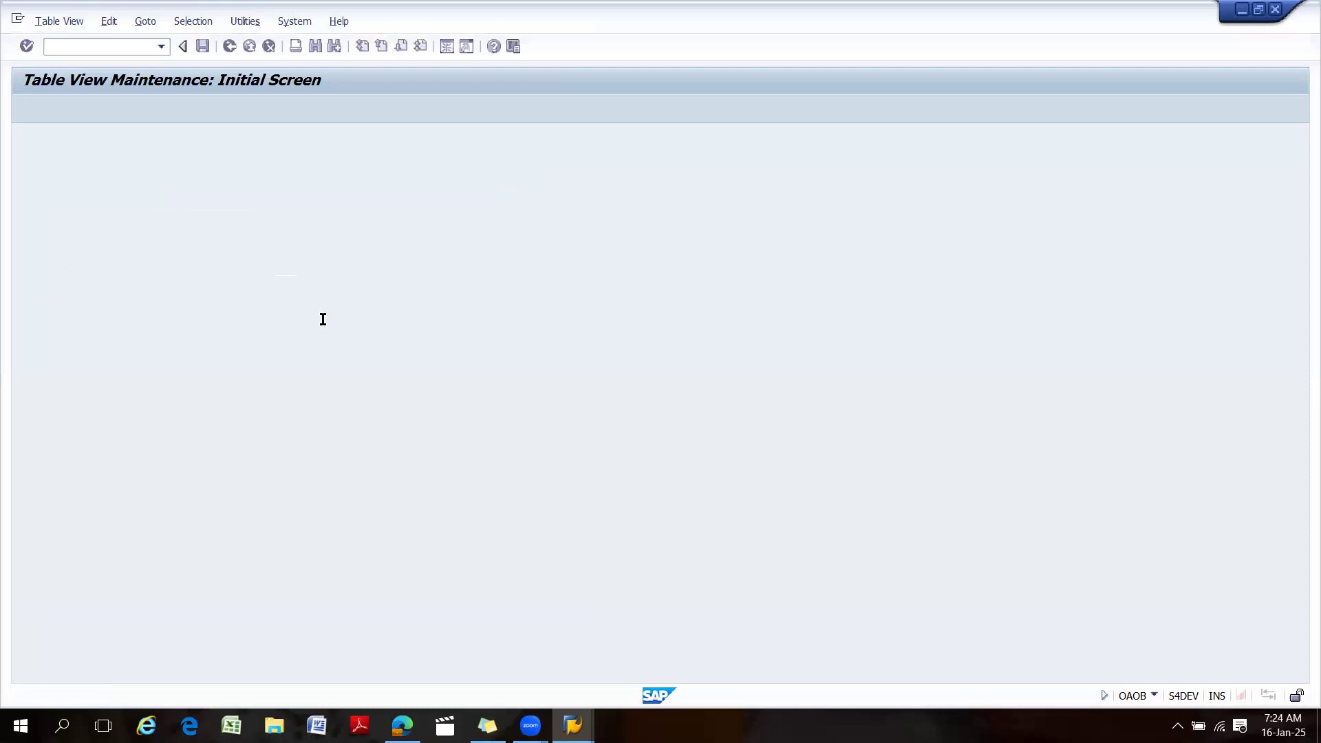
left_click(436, 151)
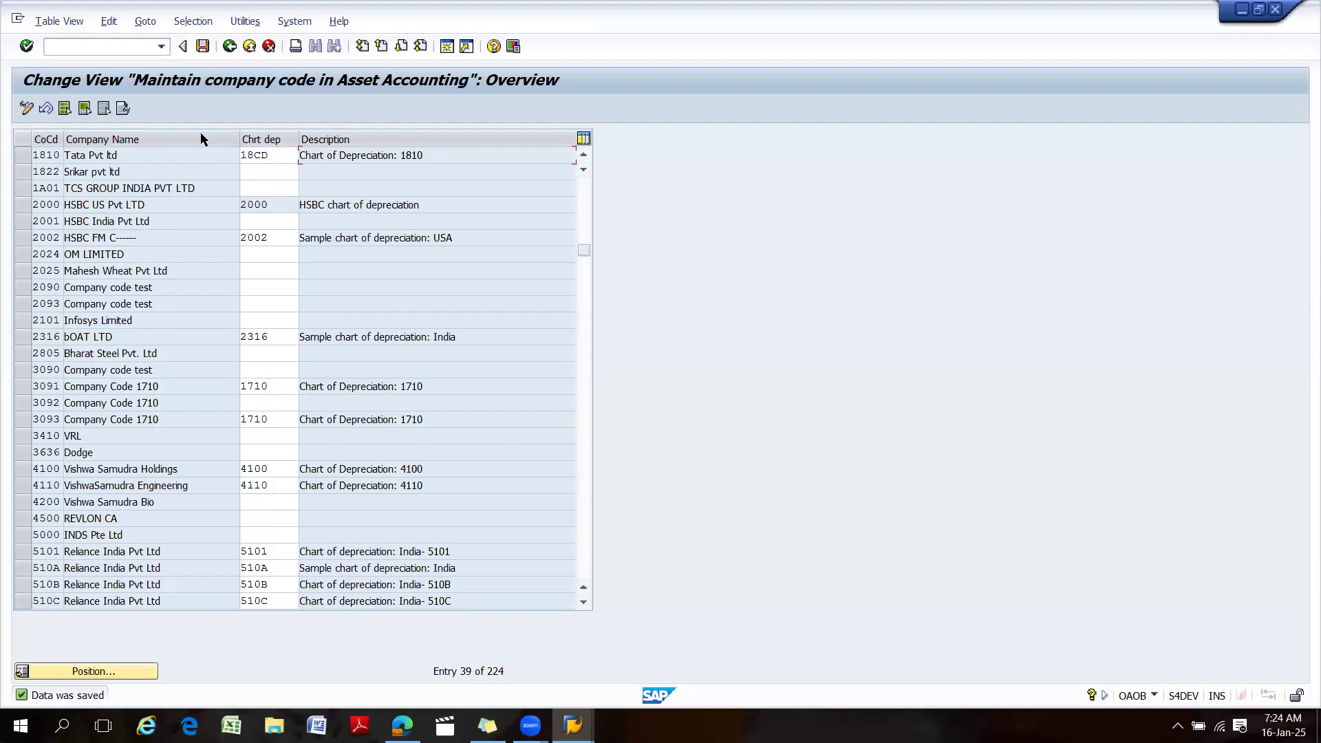
left_click(230, 46)
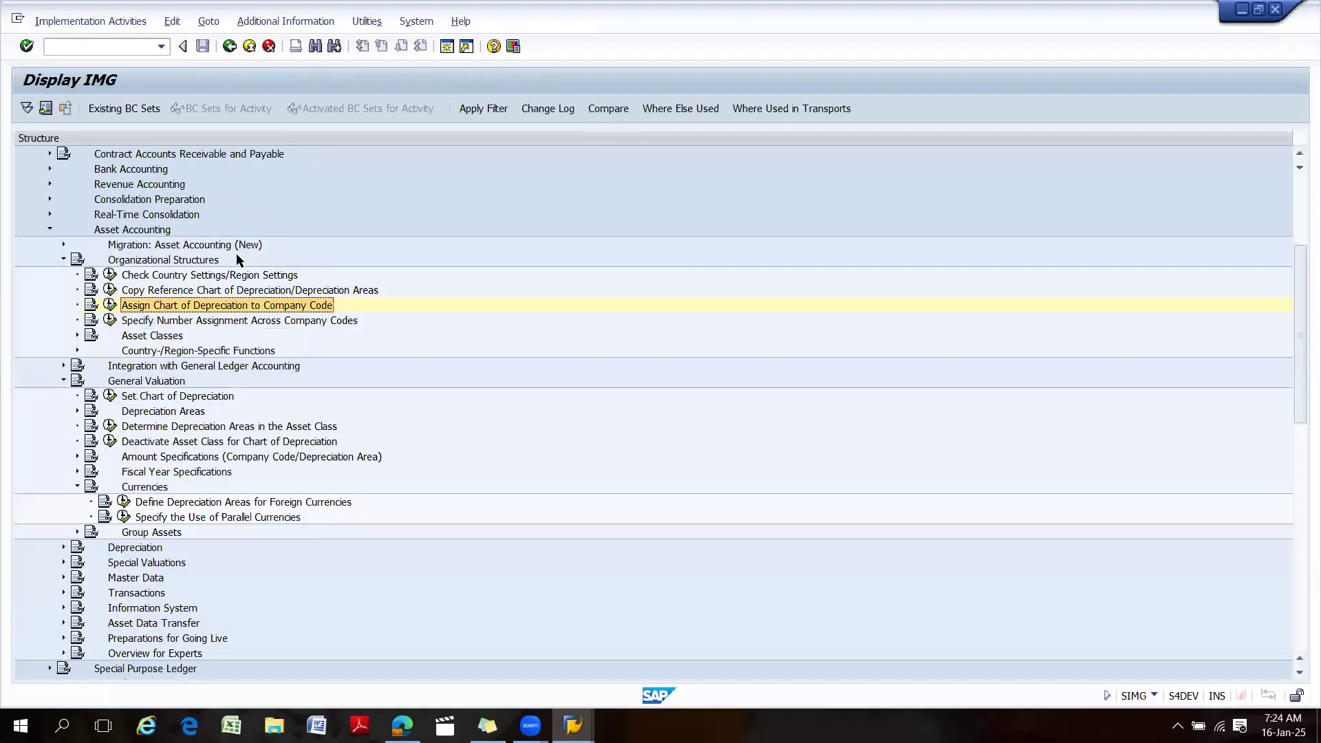
Expand Asset Classes under Organizational Structures and review its activities, from Specify Account Determination to Define Asset Classes.
left_click(112, 326)
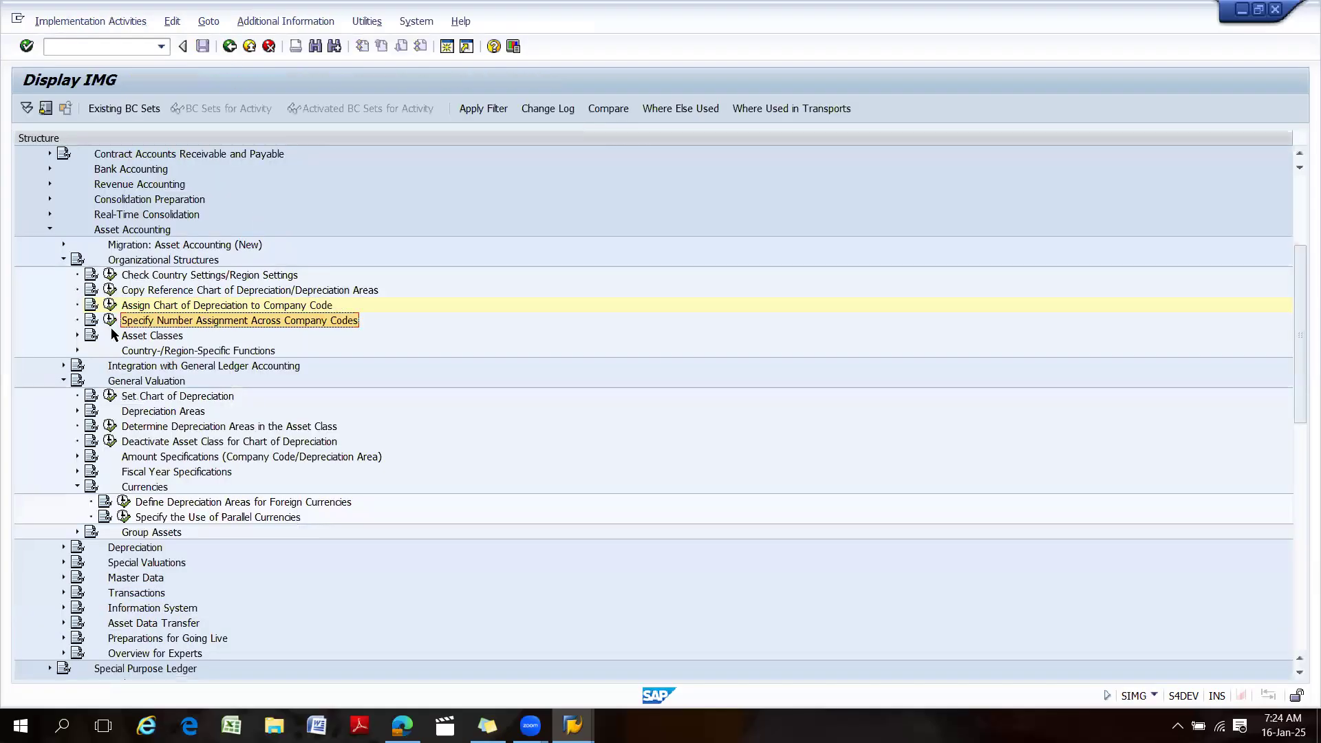
left_click(77, 335)
left_click(196, 355)
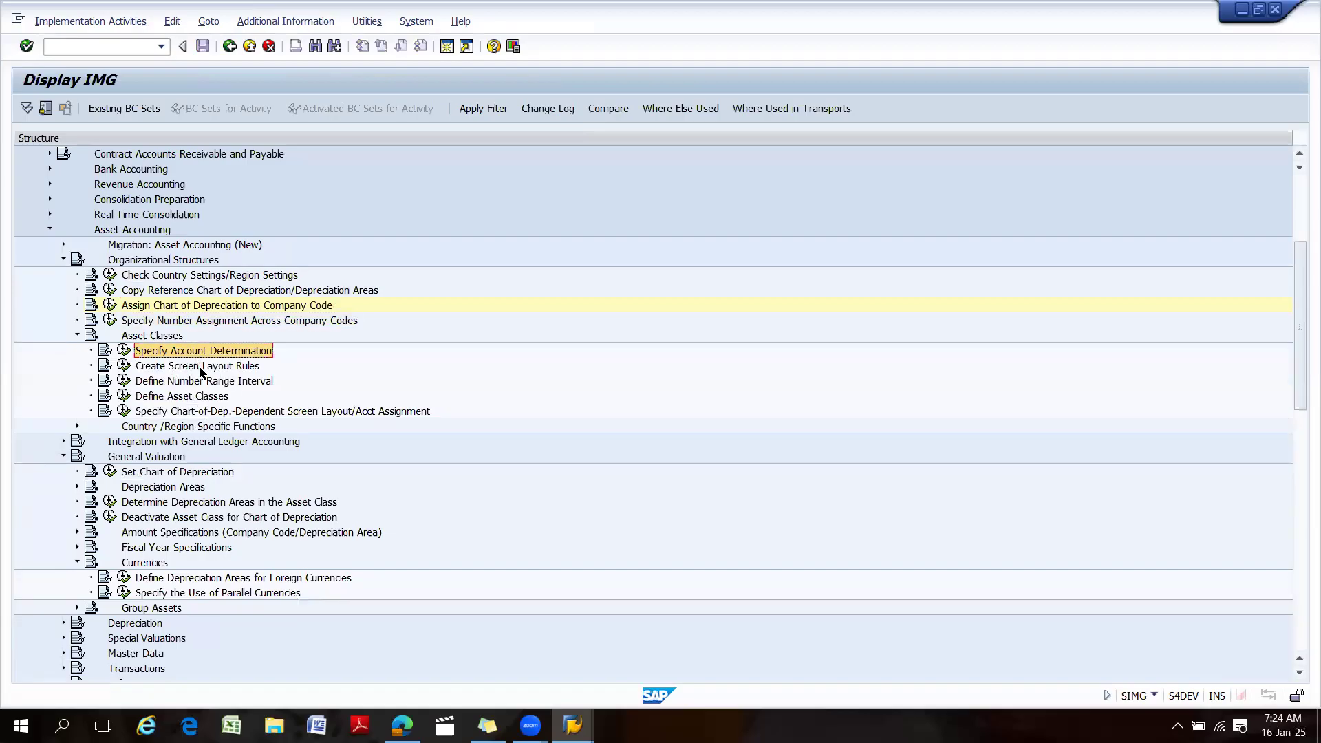
left_click(201, 370)
left_click(203, 381)
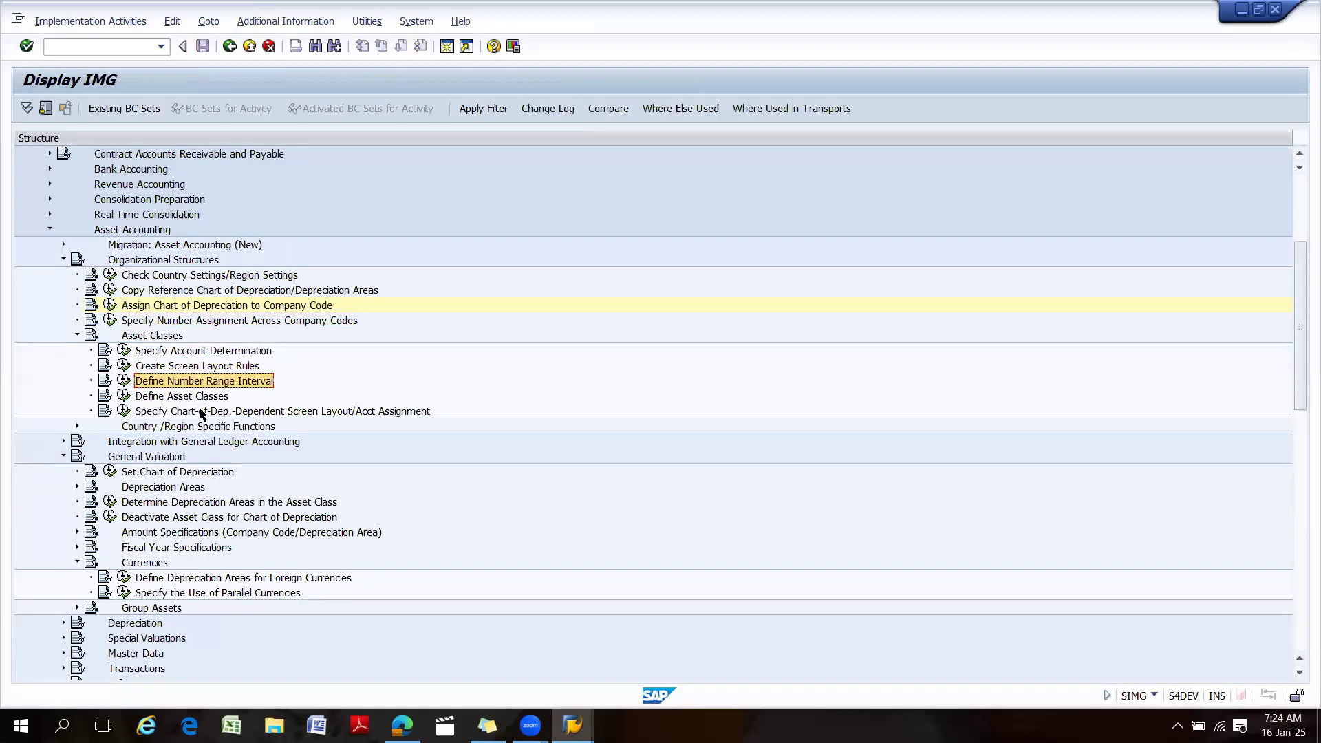
left_click(185, 402)
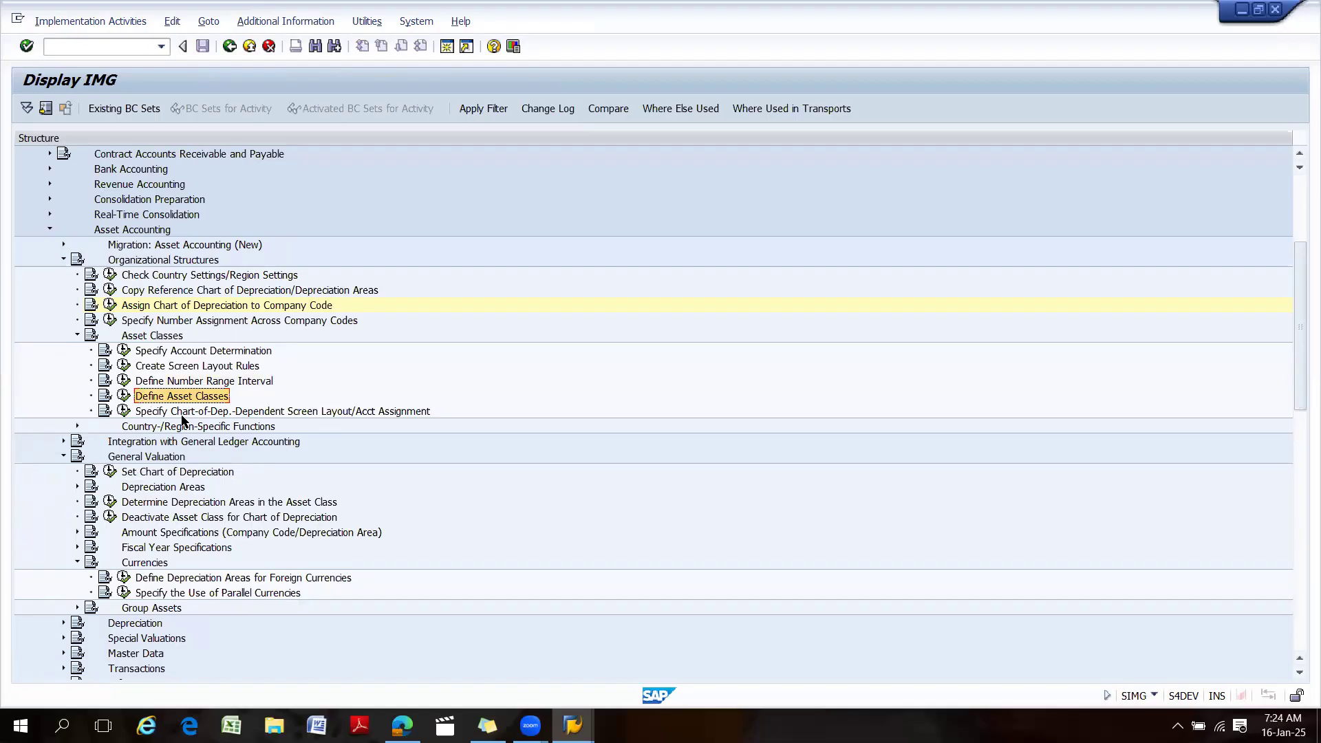
Expand Integration with General Ledger Accounting and look through its activities and the remaining Asset Accounting nodes, including Depreciation and Master Data.
left_click(63, 442)
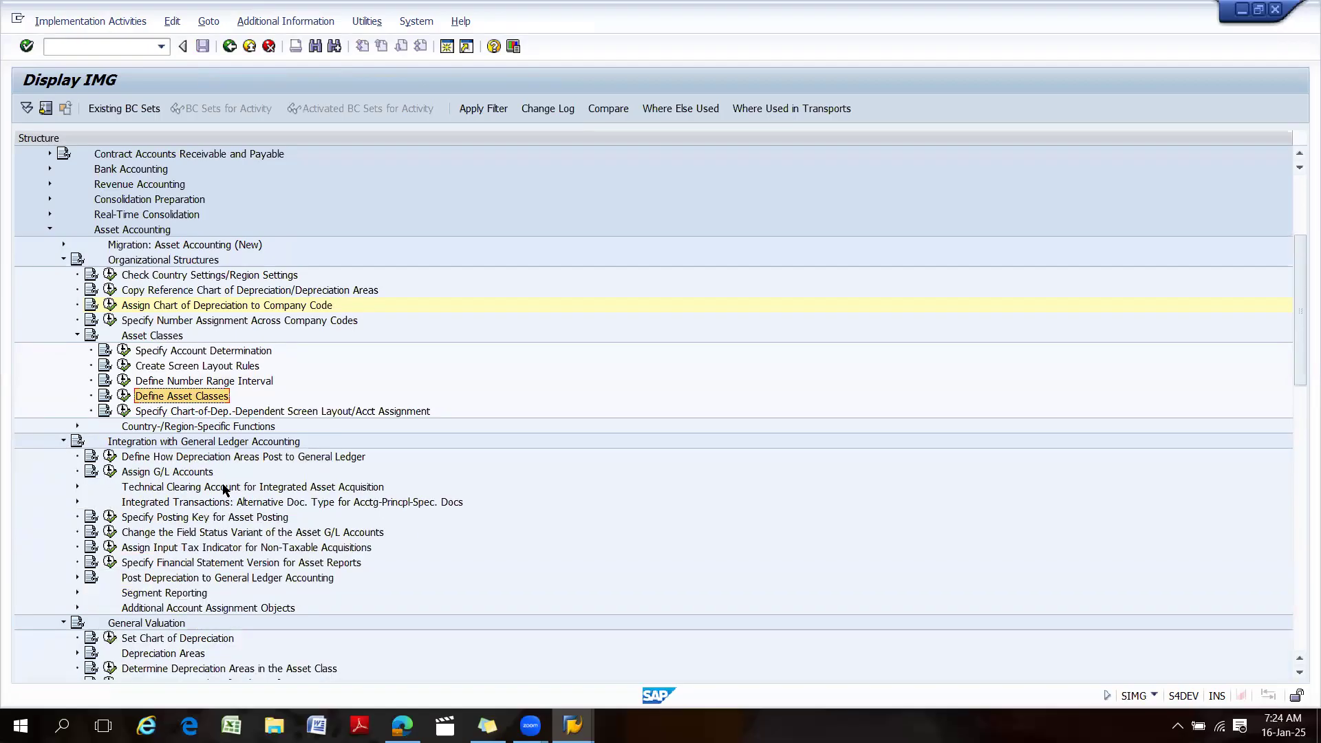
scroll(177, 489, "down", 4)
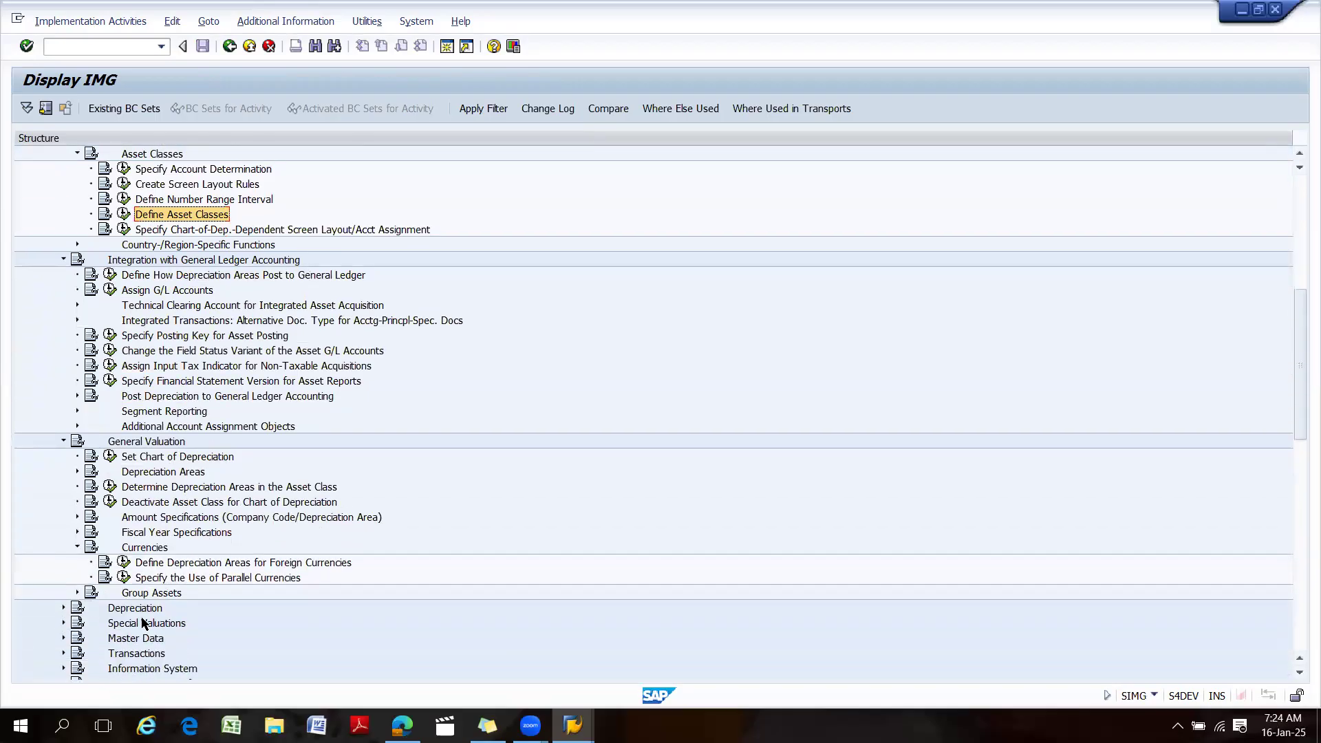
left_click(119, 609)
scroll(234, 547, "down", 2)
left_click(145, 534)
scroll(144, 540, "down", 3)
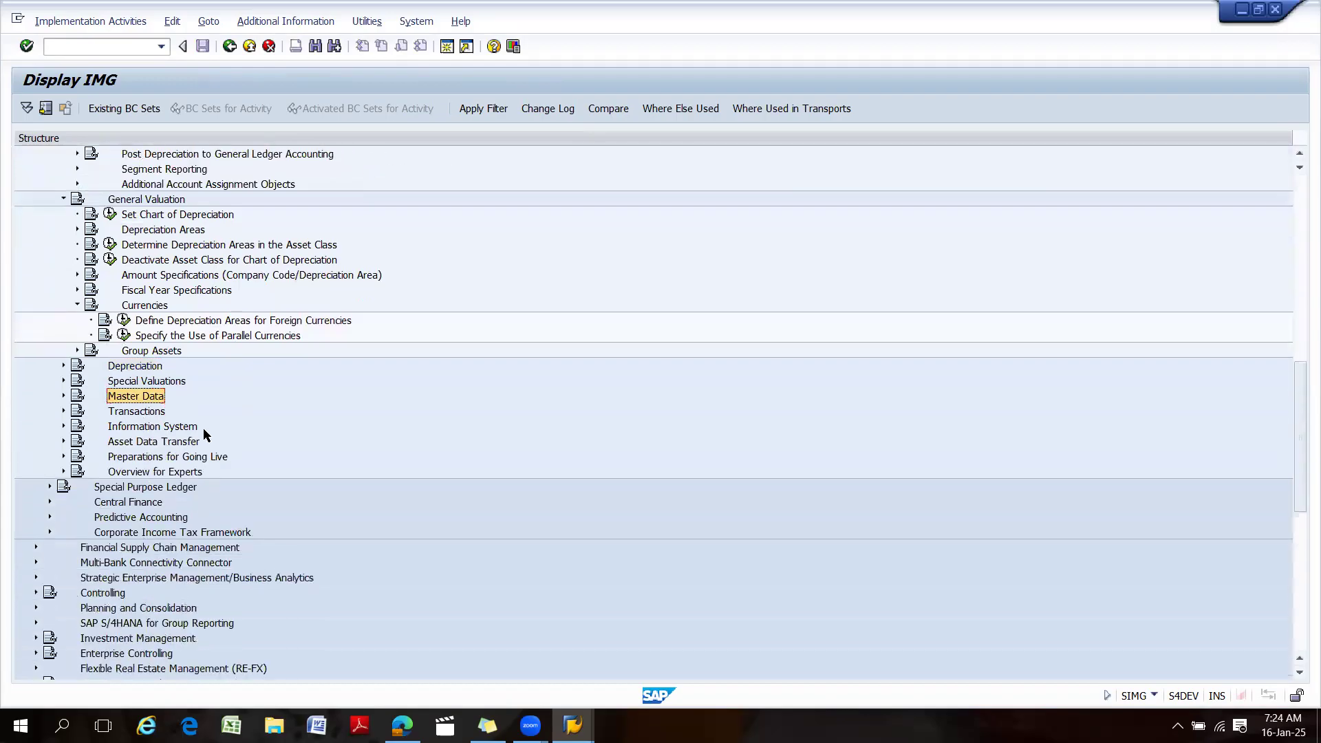
scroll(204, 428, "up", 6)
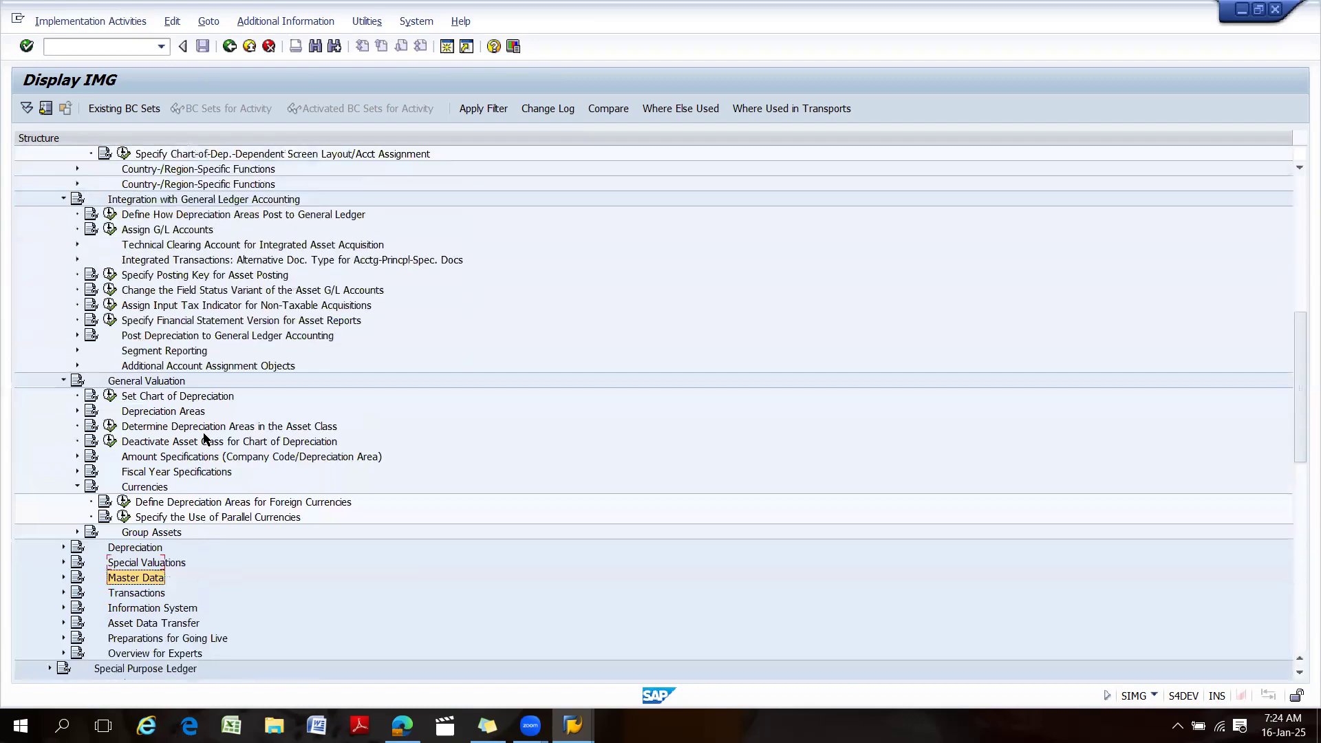
scroll(204, 439, "up", 5)
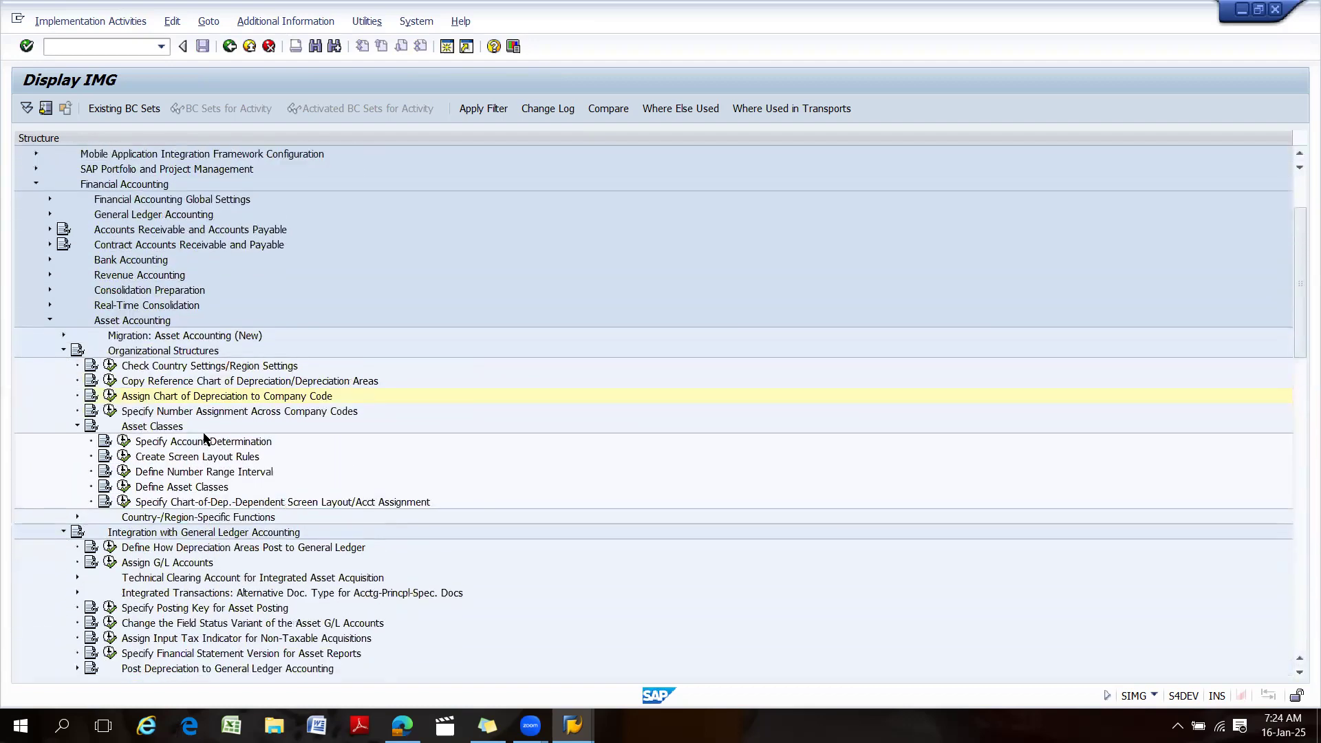